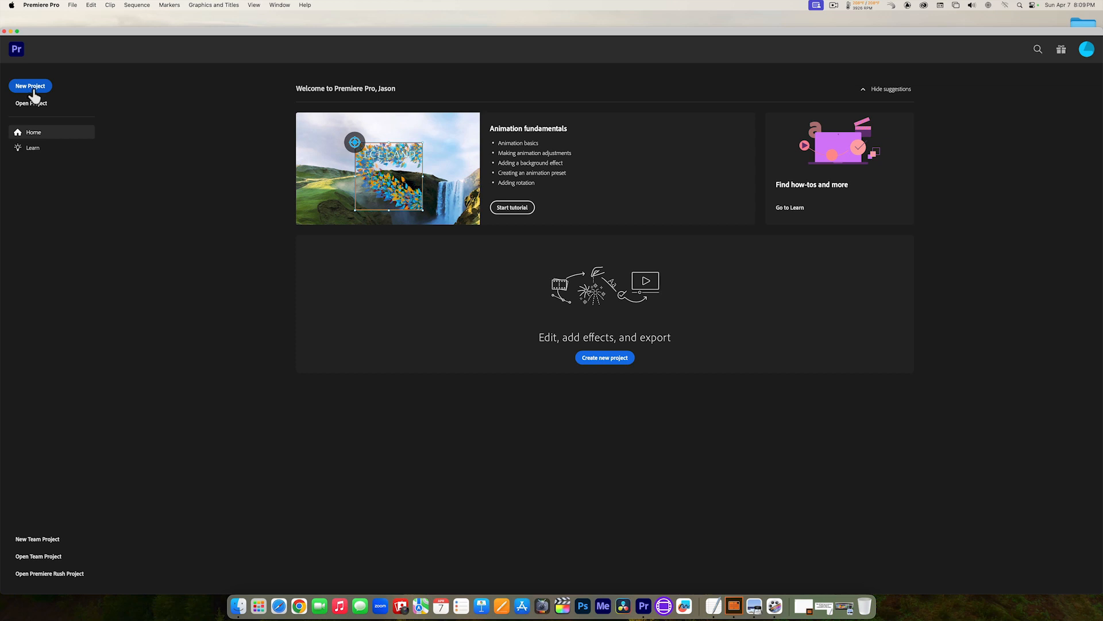
{"action": "left_click", "coordinate": [77, 8]}
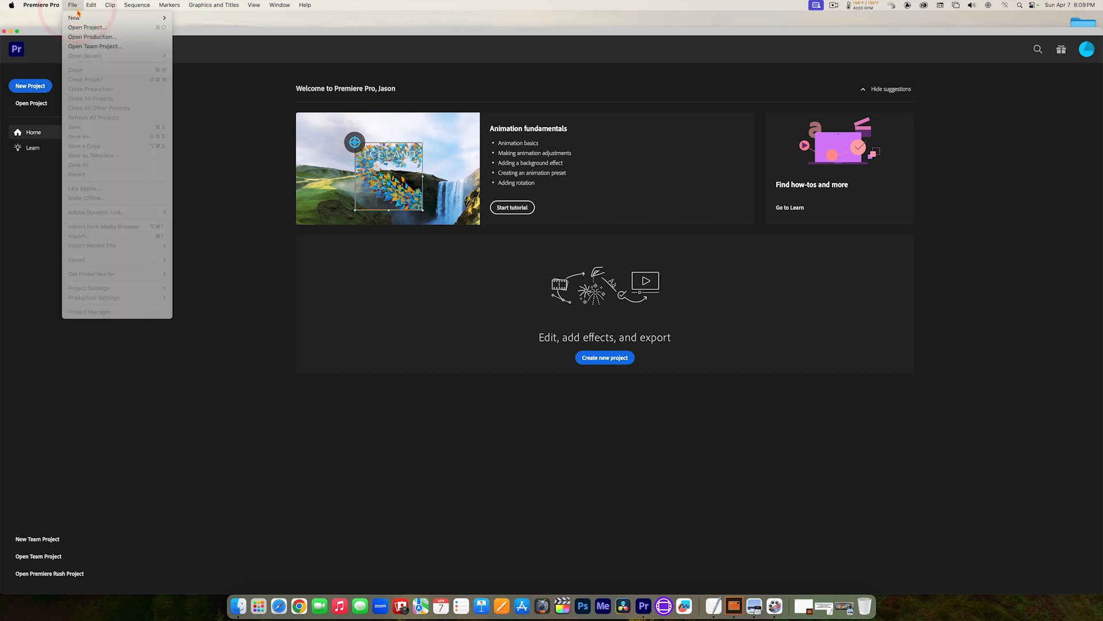
{"action": "mouse_move", "coordinate": [78, 18]}
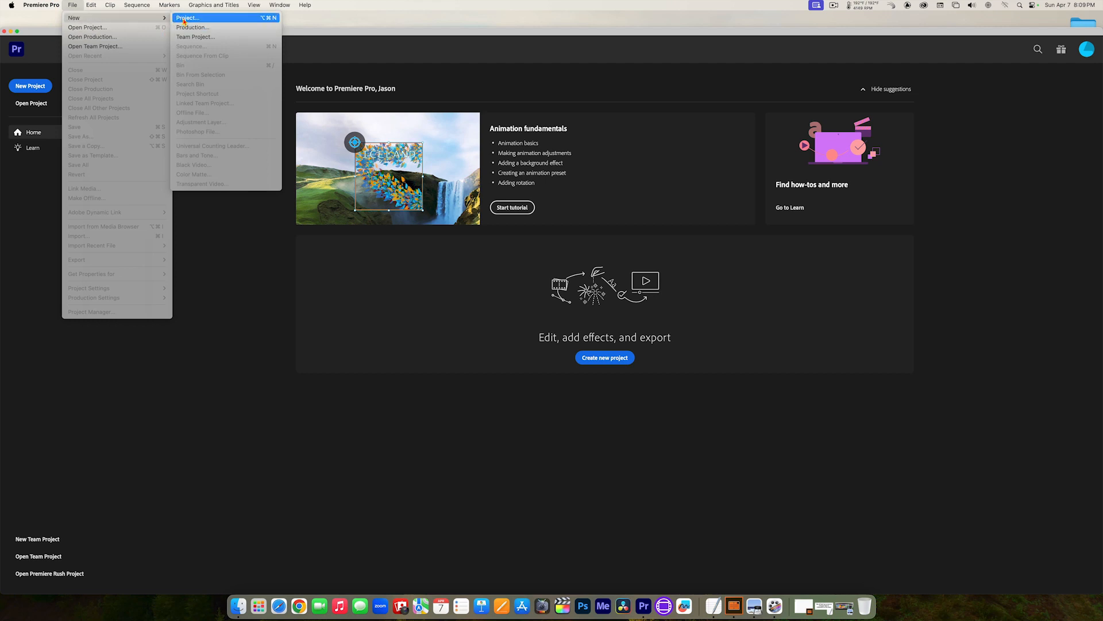
{"action": "left_click", "coordinate": [214, 274]}
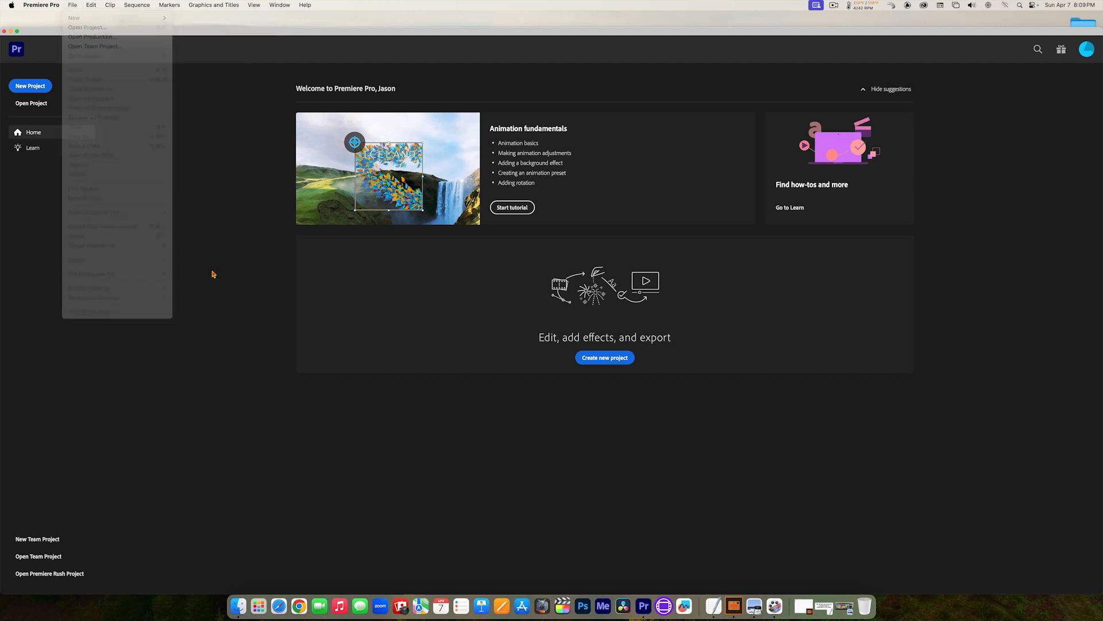
Step: Start a new project named "Scene 20 - Dialogue", keeping the default project location
{"action": "left_click", "coordinate": [605, 358]}
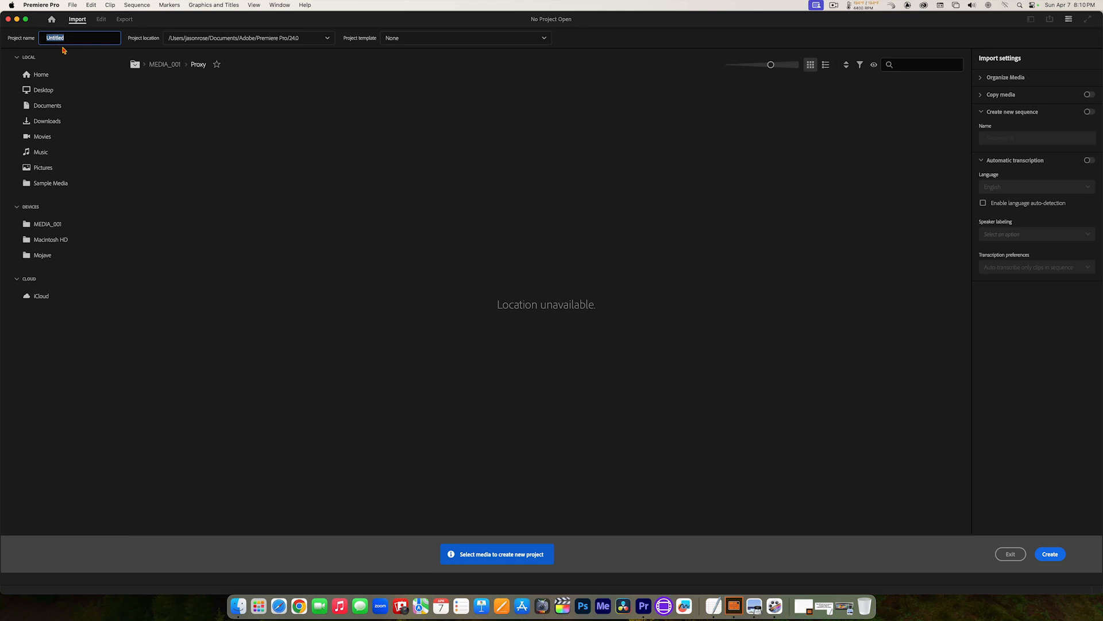
{"action": "type", "text": "Scemne"}
{"action": "key", "text": "BackSpace"}
{"action": "key", "text": "BackSpace"}
{"action": "type", "text": "ne 20 - Dialogue"}
{"action": "key", "text": "BackSpace"}
{"action": "key", "text": "BackSpace"}
{"action": "key", "text": "BackSpace"}
{"action": "type", "text": "alogue"}
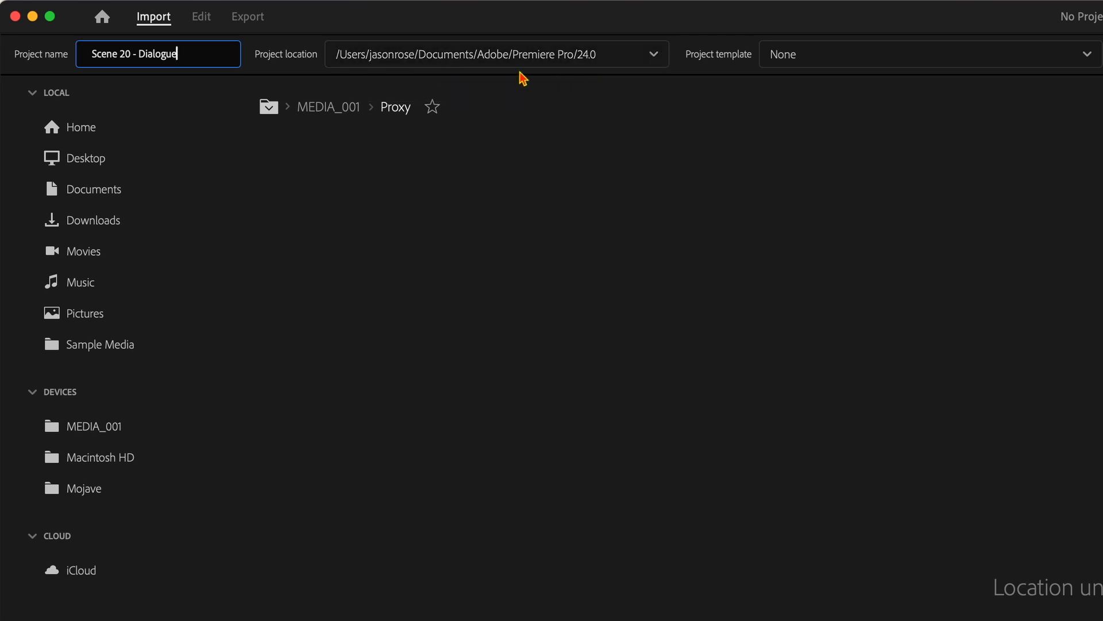
{"action": "left_click", "coordinate": [658, 57]}
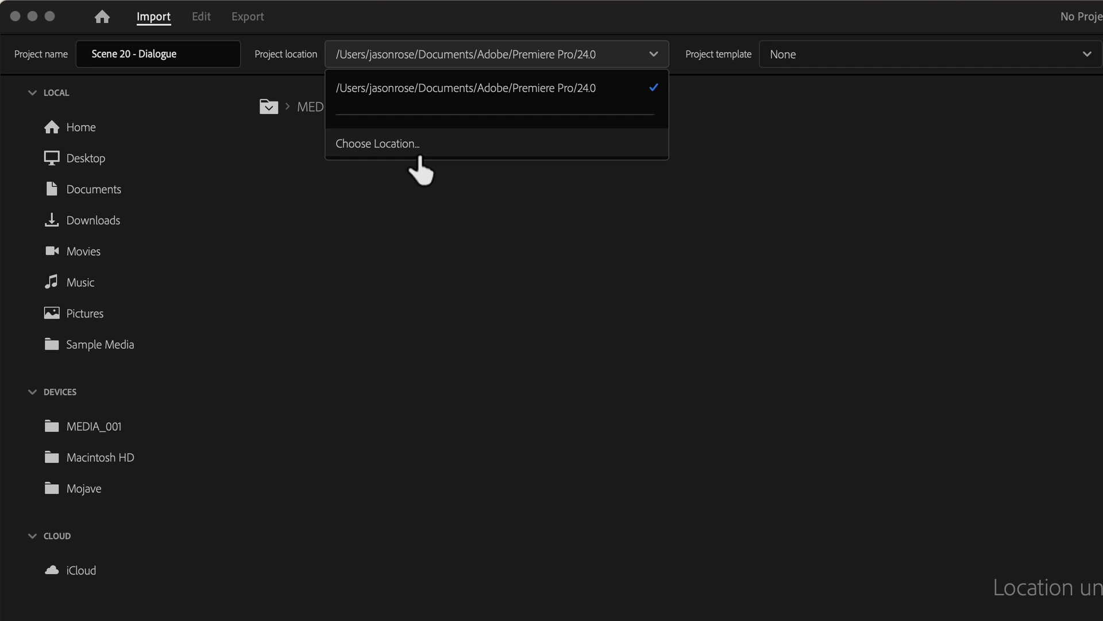
{"action": "left_click", "coordinate": [477, 259]}
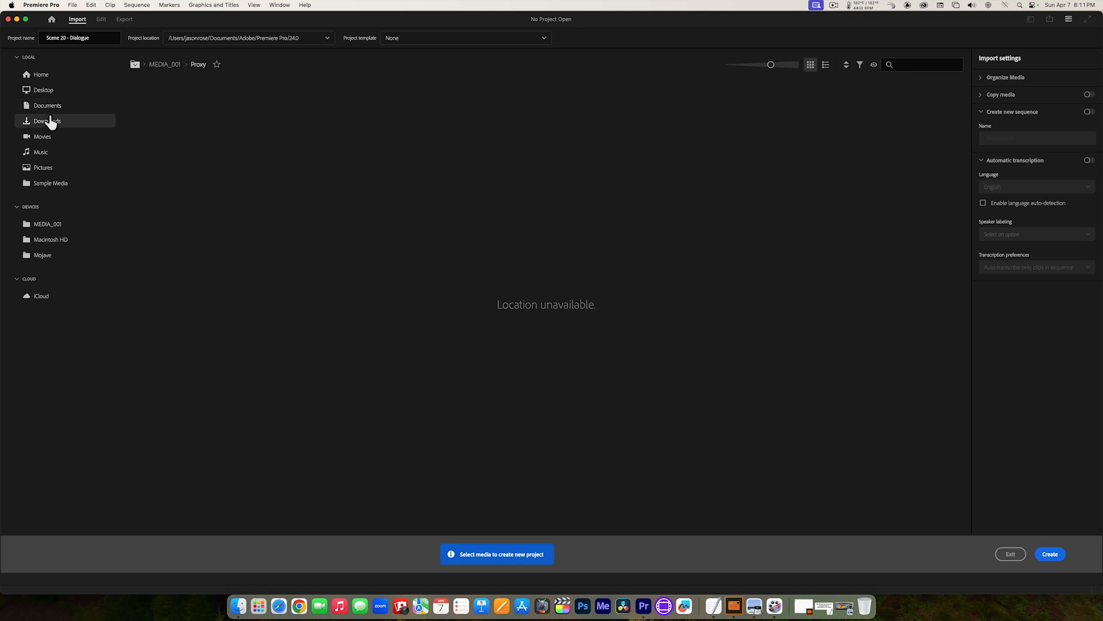
Step: Browse to the MEDIA_001 drive for importing, and open the same drive in Finder with a column wide enough for full file names
{"action": "left_click", "coordinate": [44, 228]}
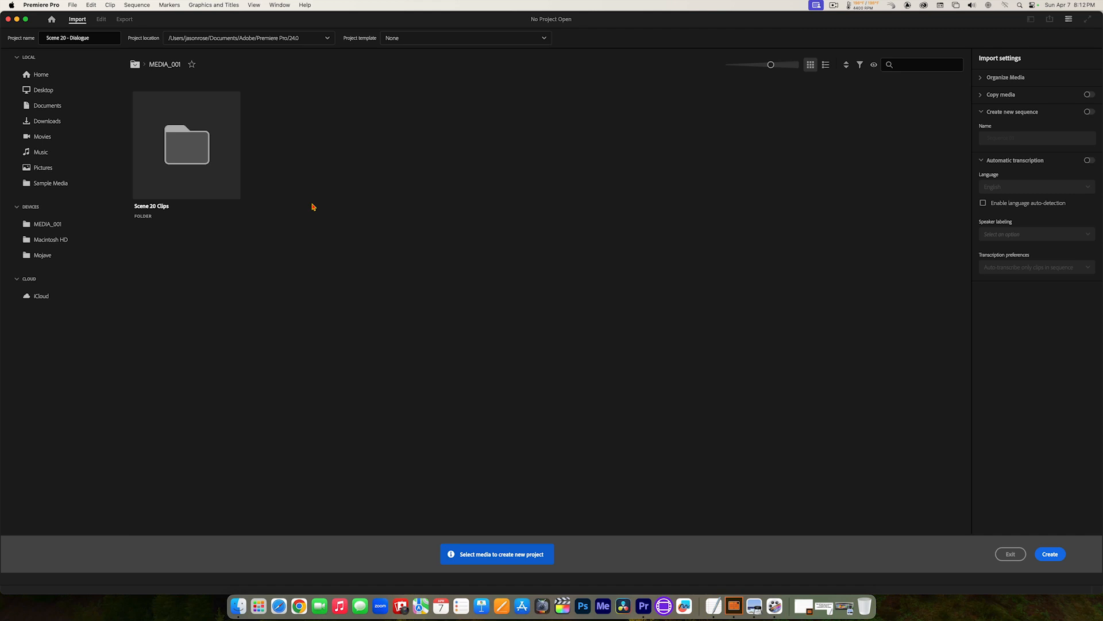
{"action": "key", "text": "super+h"}
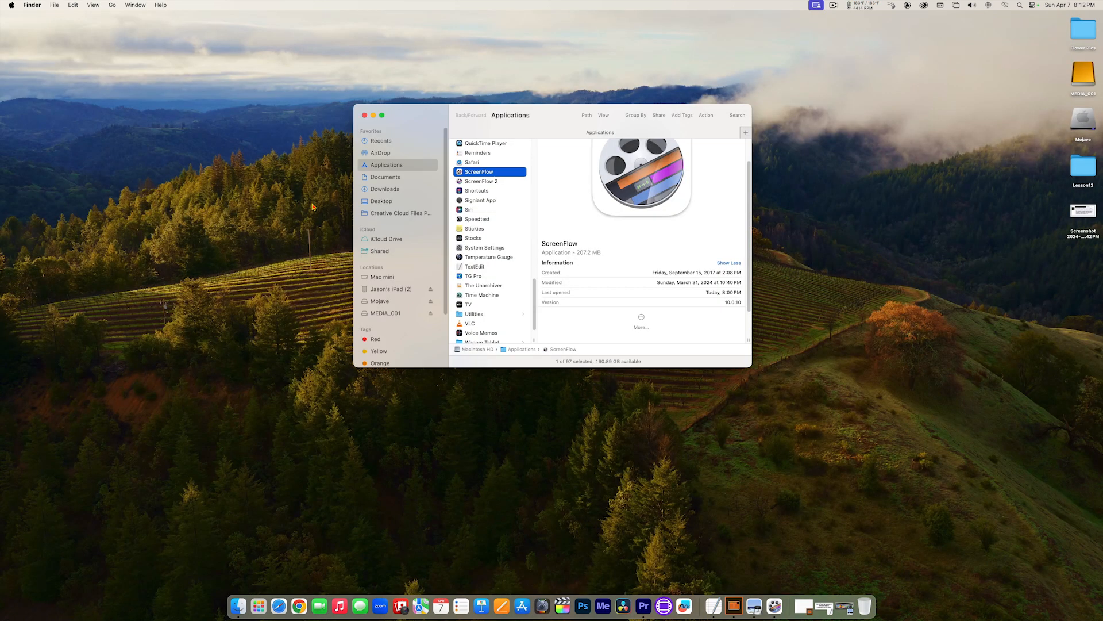
{"action": "left_click", "coordinate": [365, 116]}
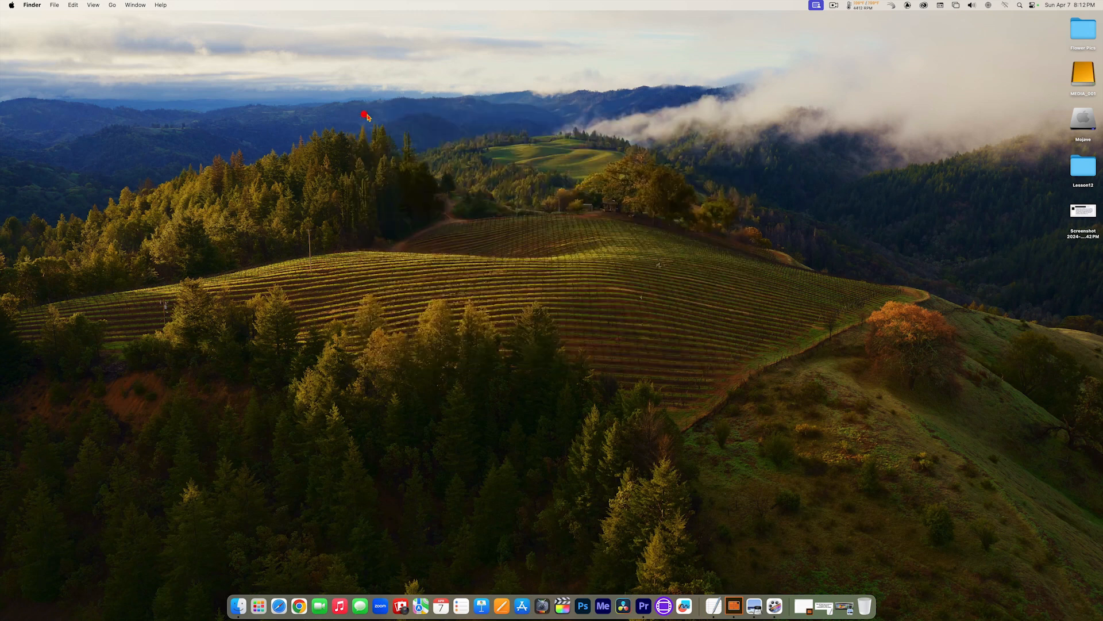
{"action": "double_click", "coordinate": [1079, 75]}
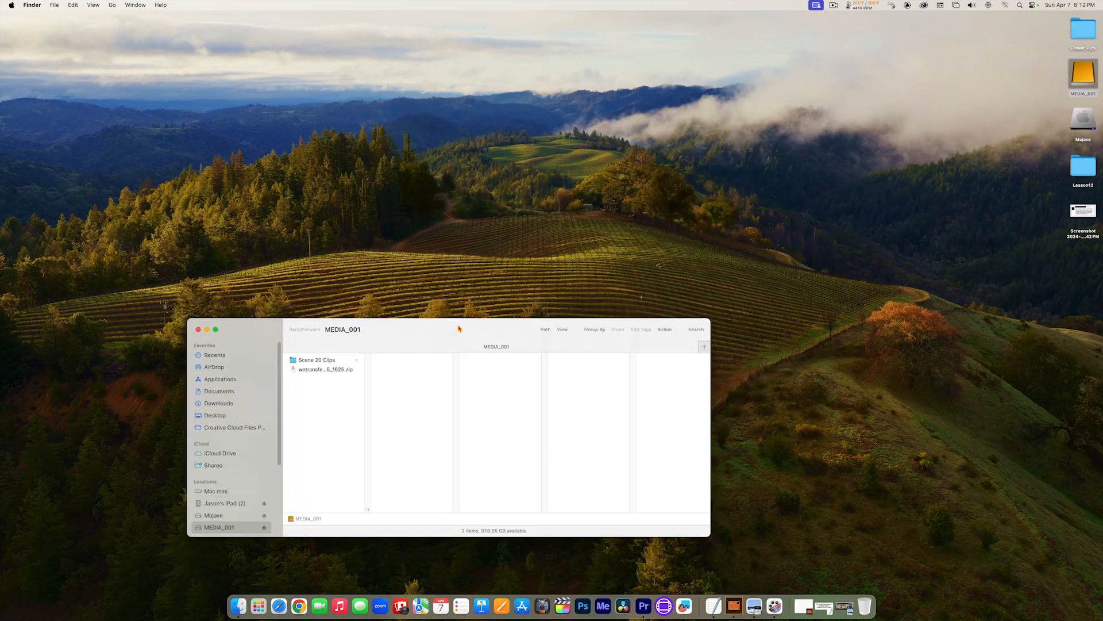
{"action": "left_click_drag", "start_coordinate": [447, 333], "coordinate": [506, 226]}
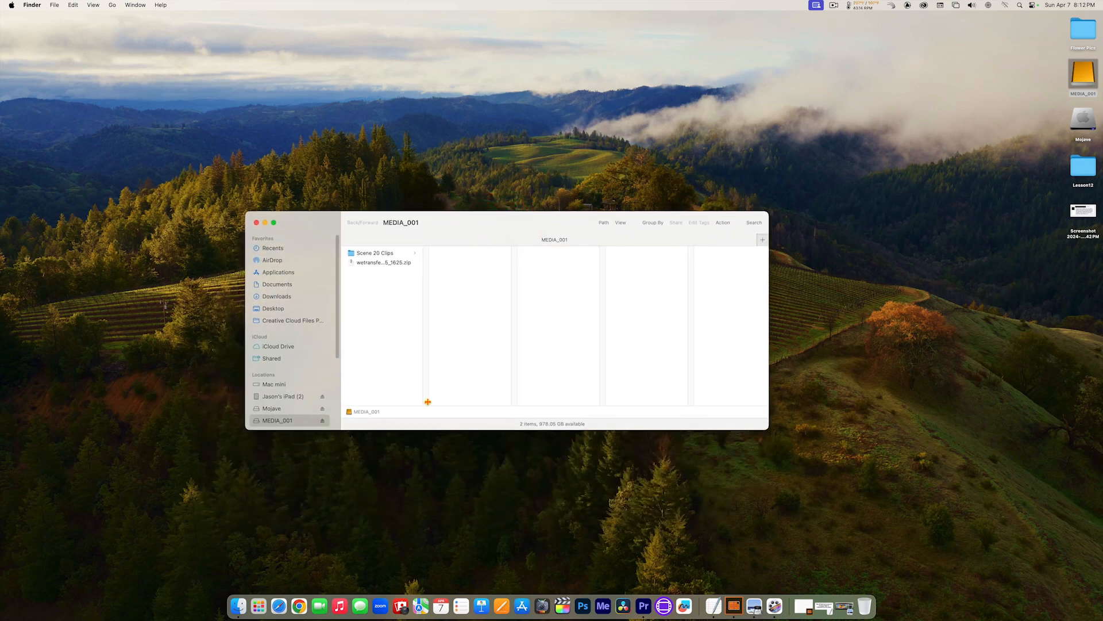
{"action": "left_click_drag", "start_coordinate": [426, 401], "coordinate": [523, 384]}
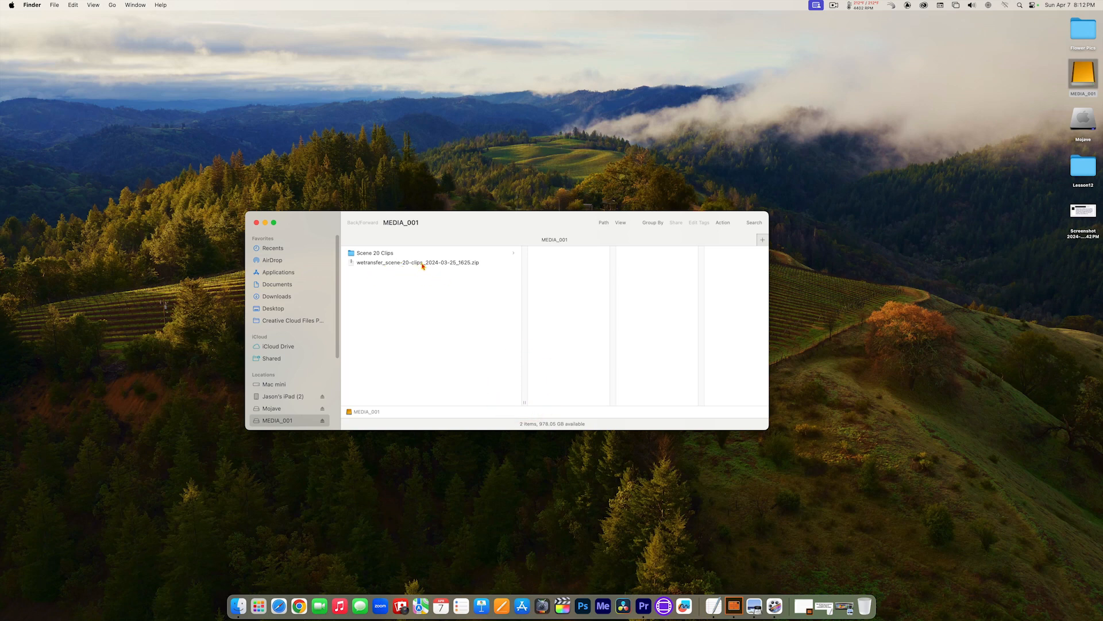
Step: Examine the files in the Scene 20 Clips folder, including the TTWM Scene 20 PDF, and return to Premiere Pro
{"action": "left_click", "coordinate": [395, 253]}
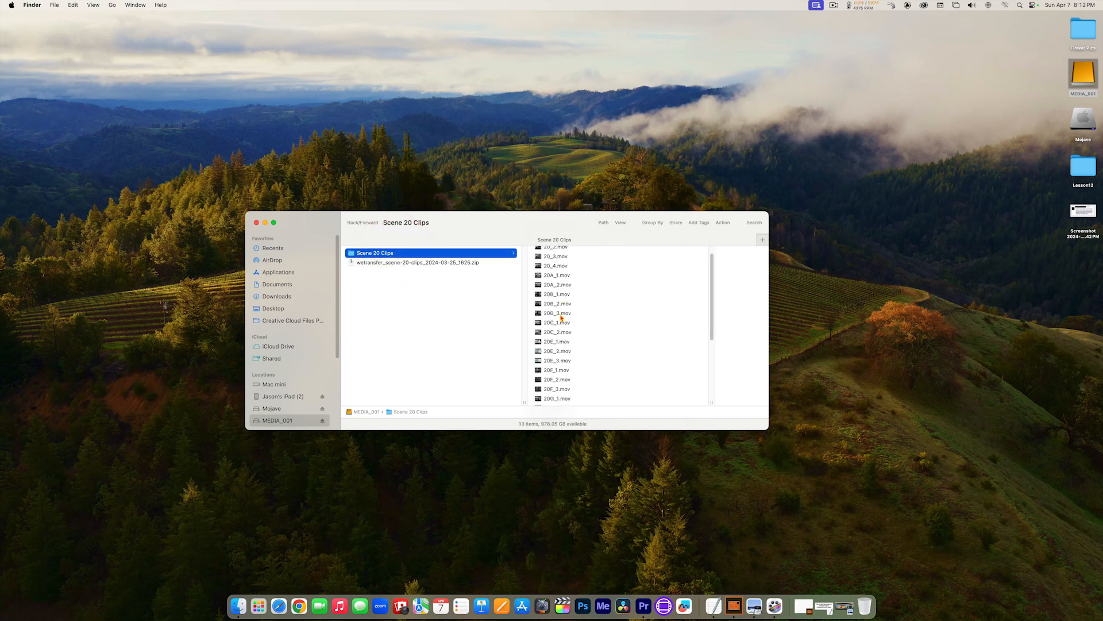
{"action": "scroll", "coordinate": [561, 318], "scroll_direction": "down", "scroll_amount": 5}
{"action": "scroll", "coordinate": [561, 318], "scroll_direction": "down", "scroll_amount": 2}
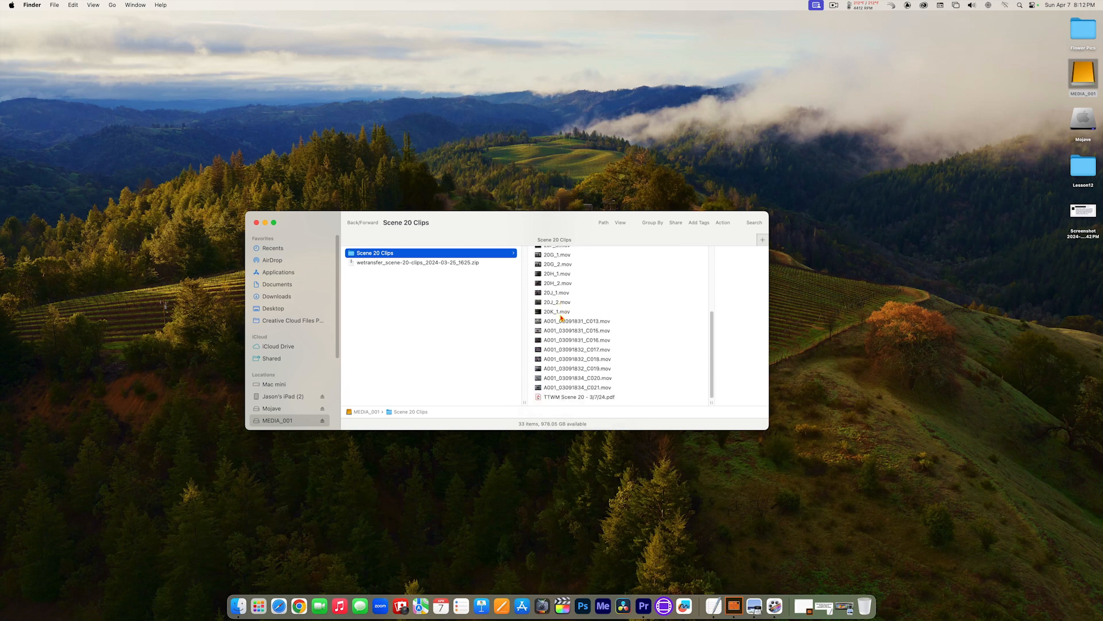
{"action": "left_click", "coordinate": [561, 397]}
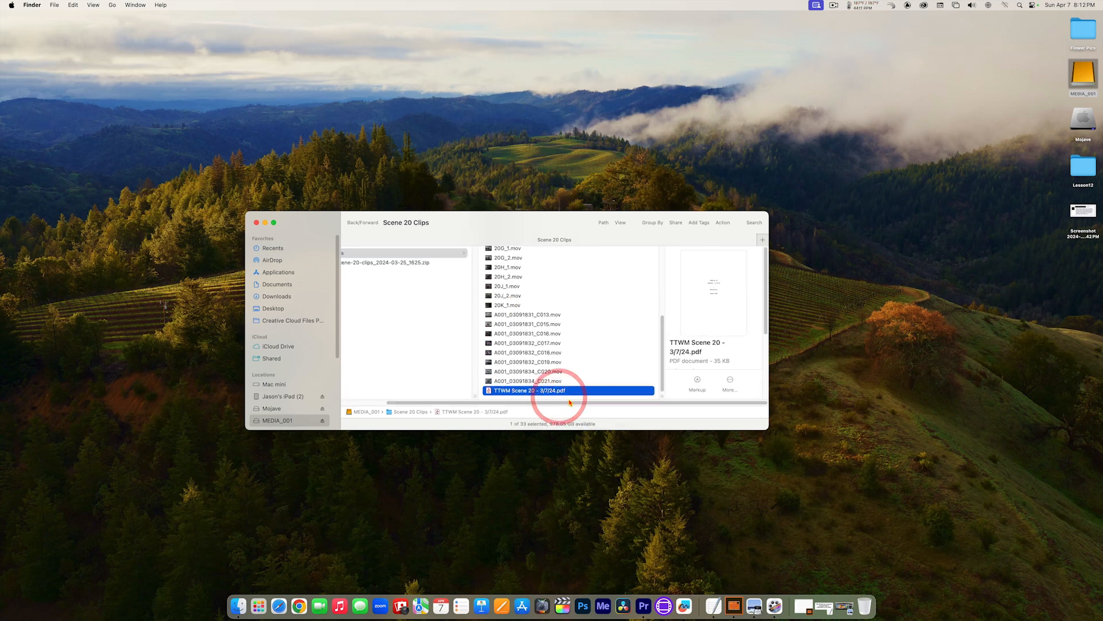
{"action": "left_click", "coordinate": [257, 223]}
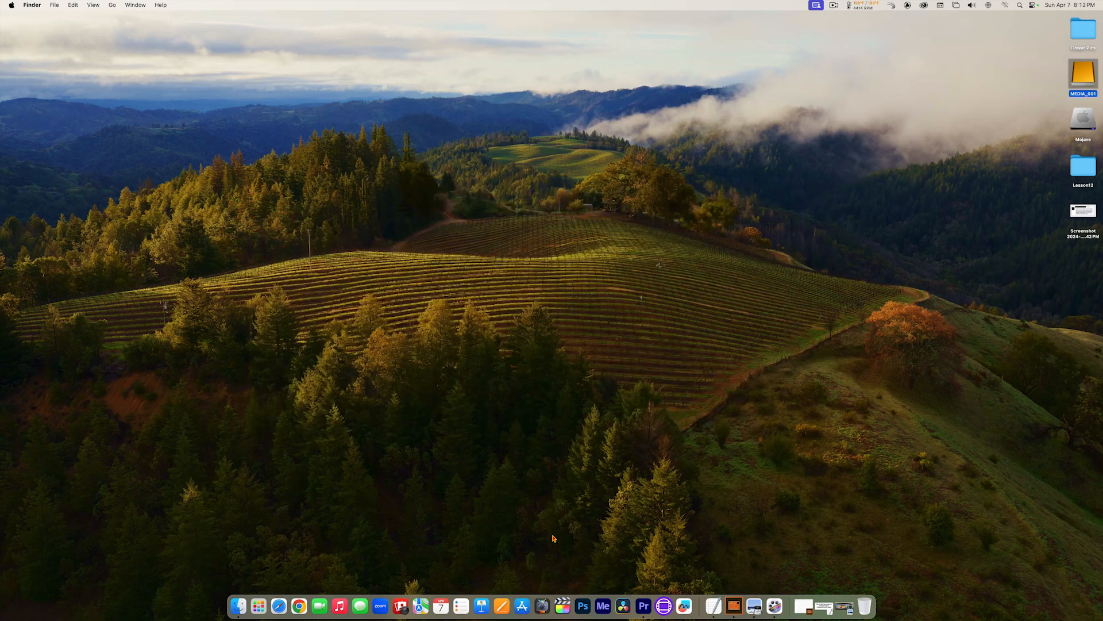
{"action": "left_click", "coordinate": [642, 606]}
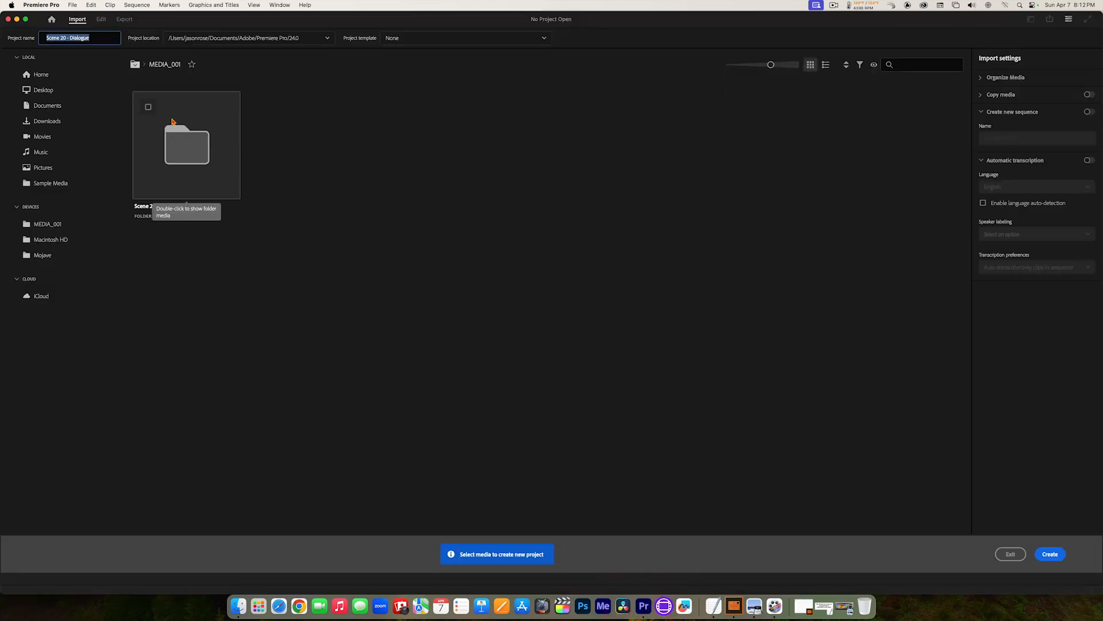
Step: Open the Scene 20 Clips folder in the import browser and look through its clips, leaving the folder itself unselected
{"action": "left_click", "coordinate": [148, 108]}
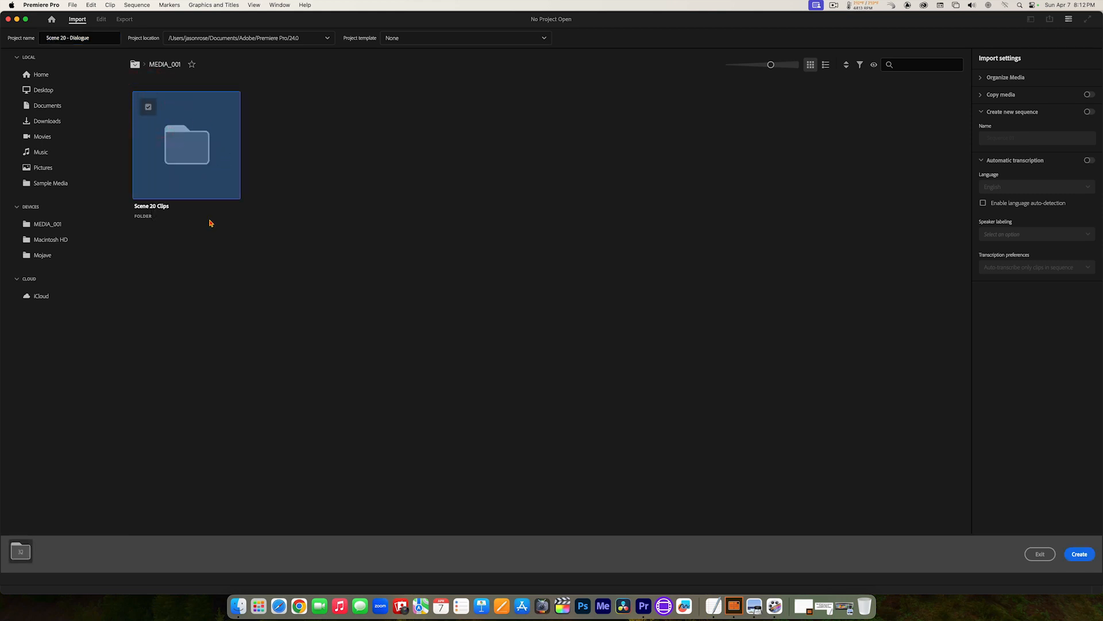
{"action": "left_click", "coordinate": [149, 109]}
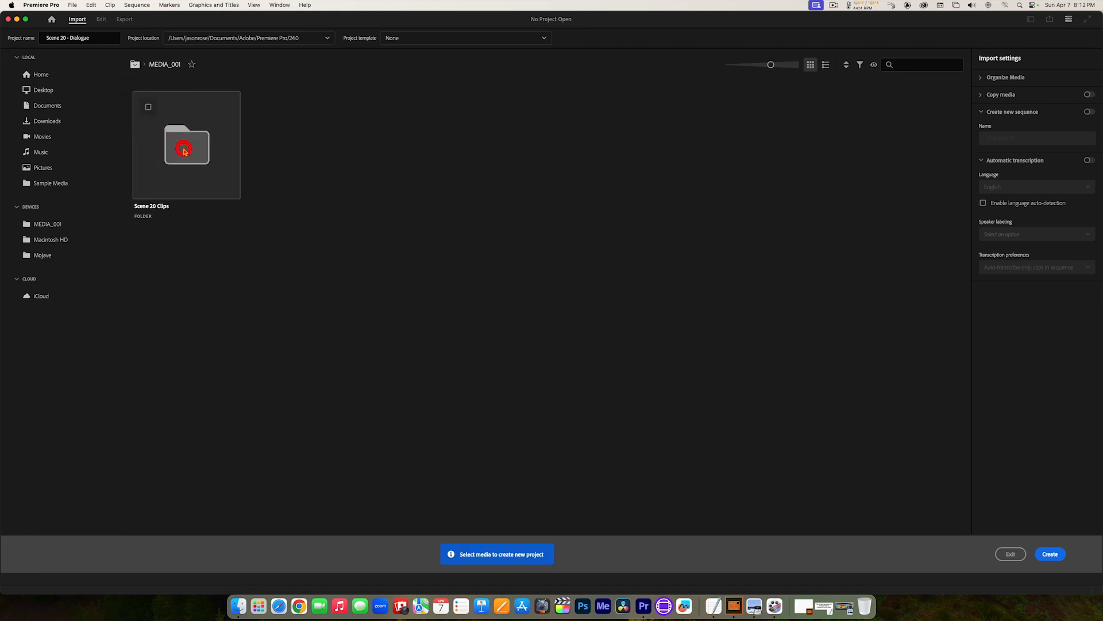
{"action": "double_click", "coordinate": [185, 153]}
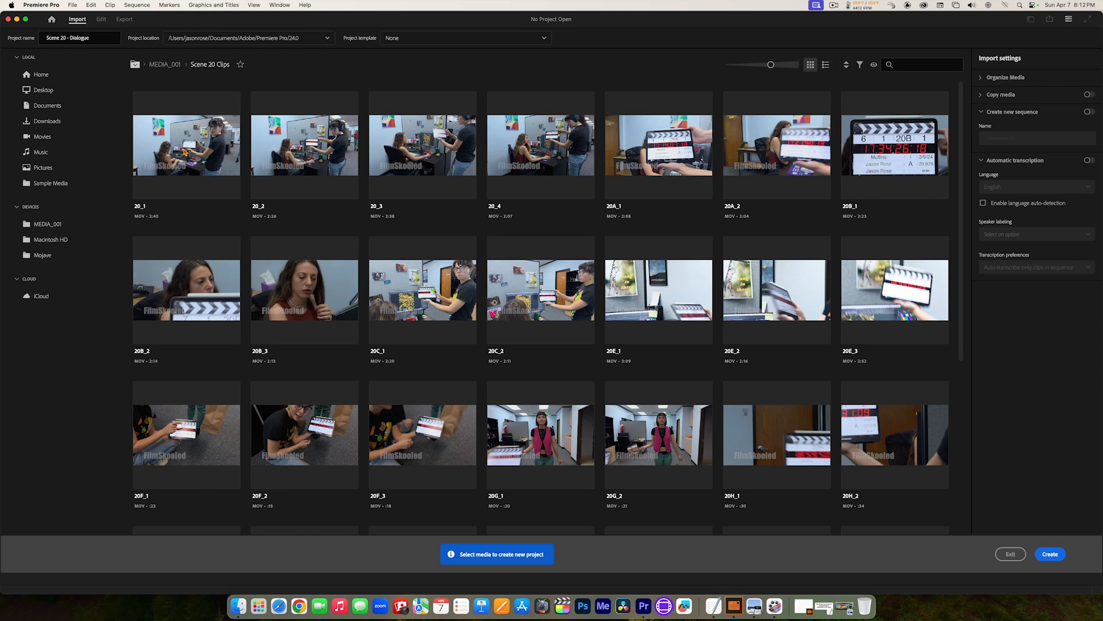
{"action": "scroll", "coordinate": [185, 153], "scroll_direction": "down", "scroll_amount": 5}
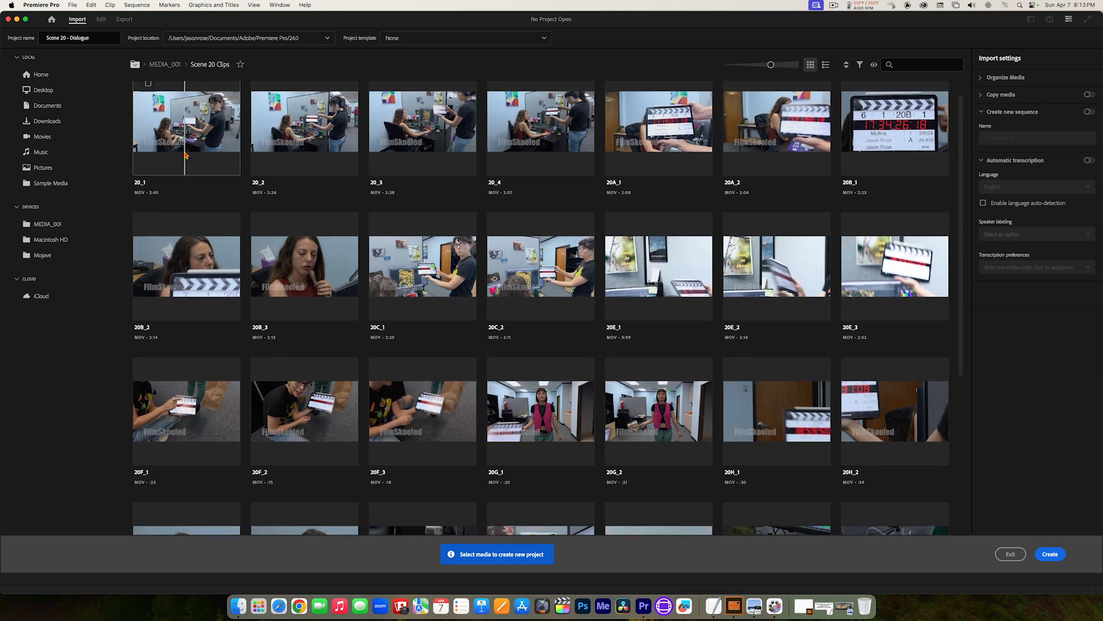
{"action": "scroll", "coordinate": [185, 154], "scroll_direction": "up", "scroll_amount": 5}
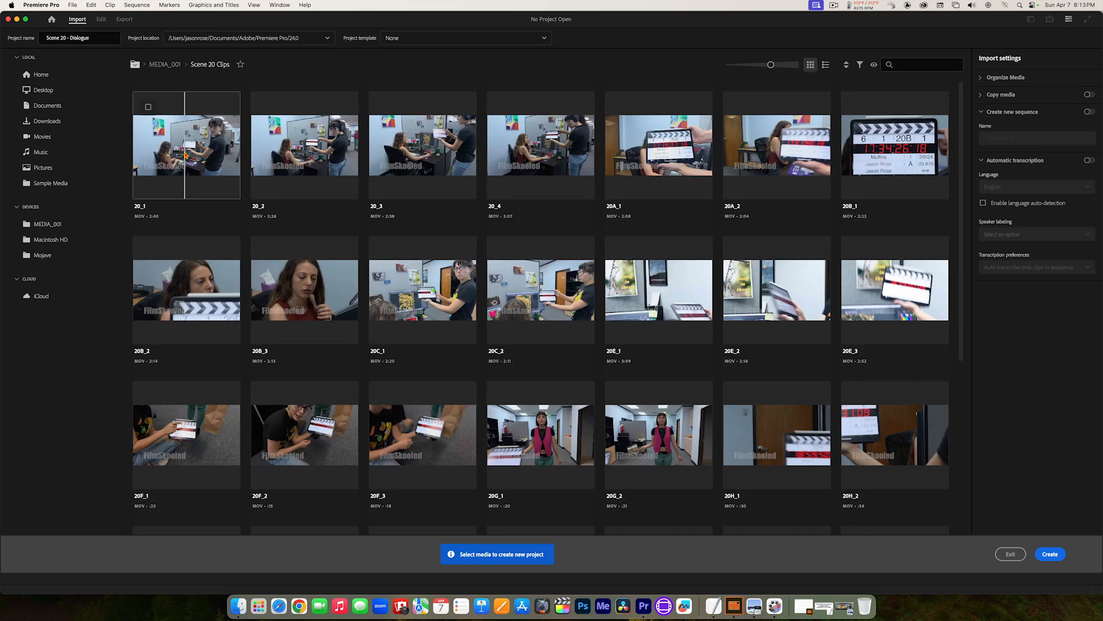
Step: Try selecting clips 20_1 and 20_2 and all the clips in the folder, and clear the selection
{"action": "left_click", "coordinate": [148, 107]}
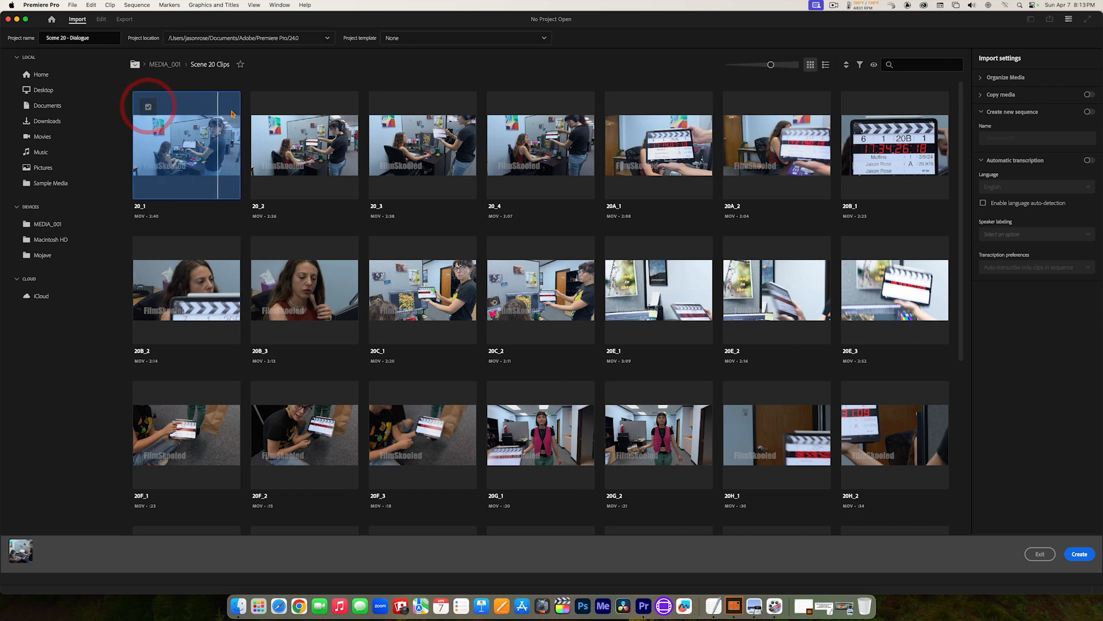
{"action": "left_click", "coordinate": [266, 107]}
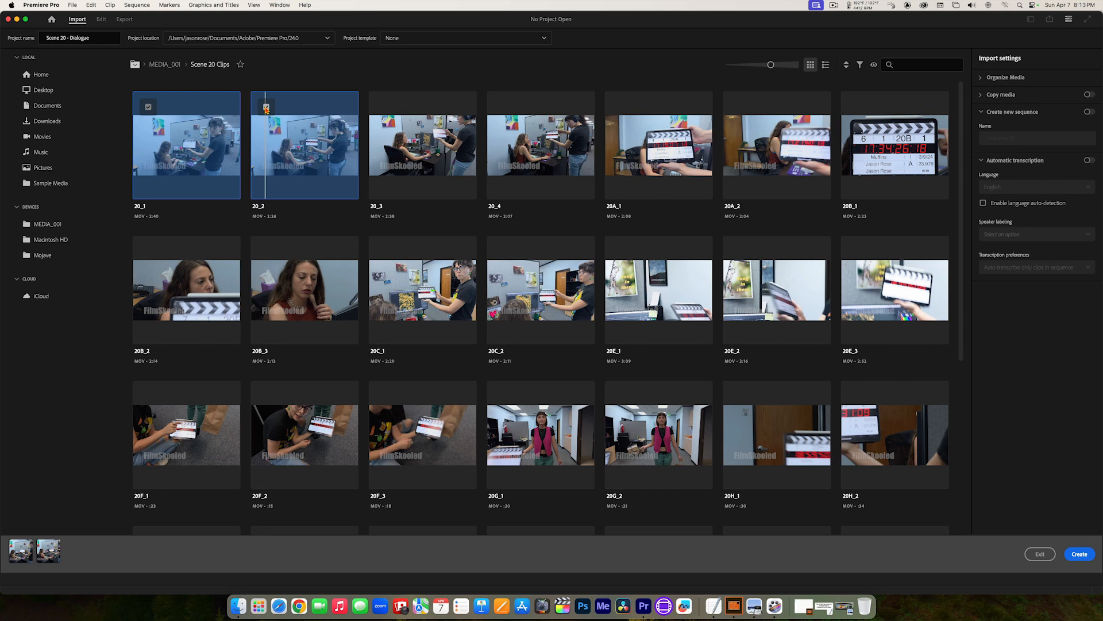
{"action": "key", "text": "super+a"}
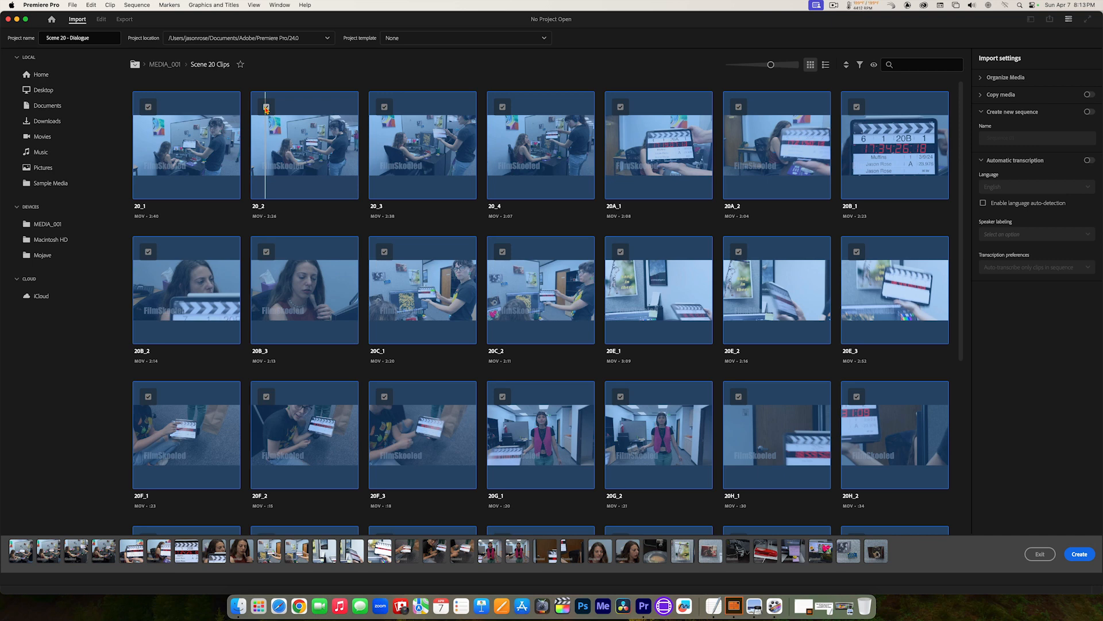
{"action": "key", "text": "super+shift+a"}
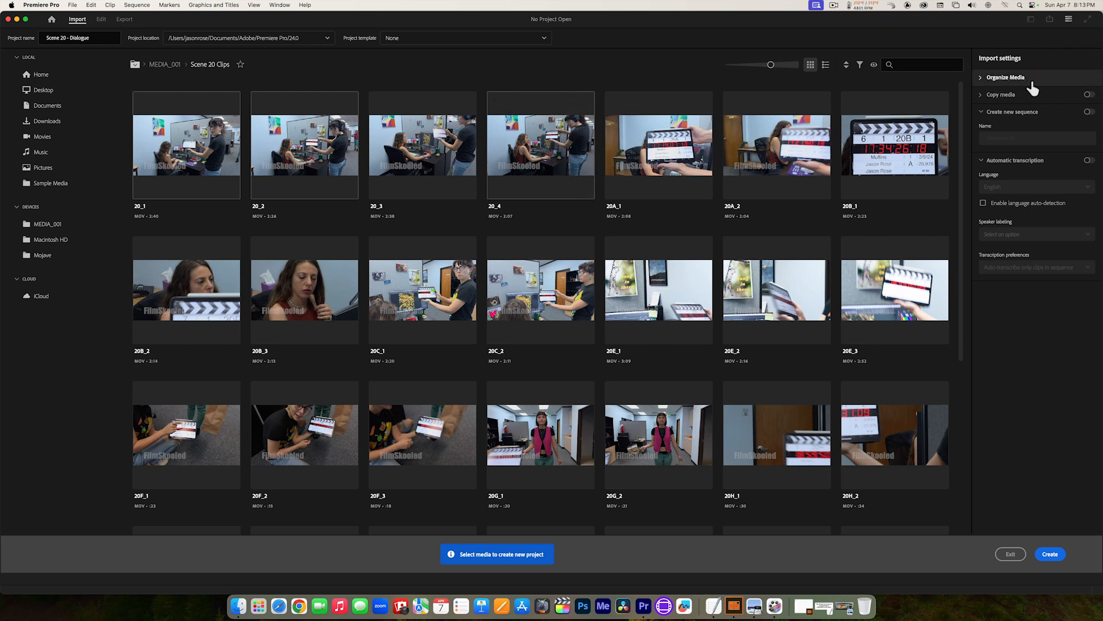
Step: Check the Organize Media import settings and create the project without importing any media
{"action": "left_click", "coordinate": [979, 78]}
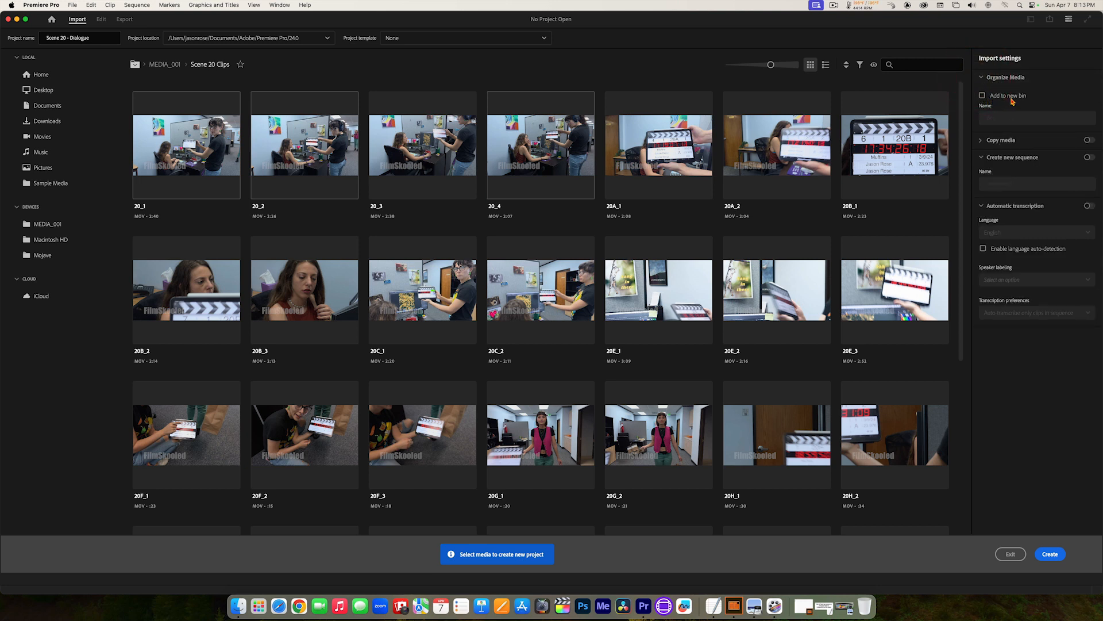
{"action": "left_click", "coordinate": [986, 80]}
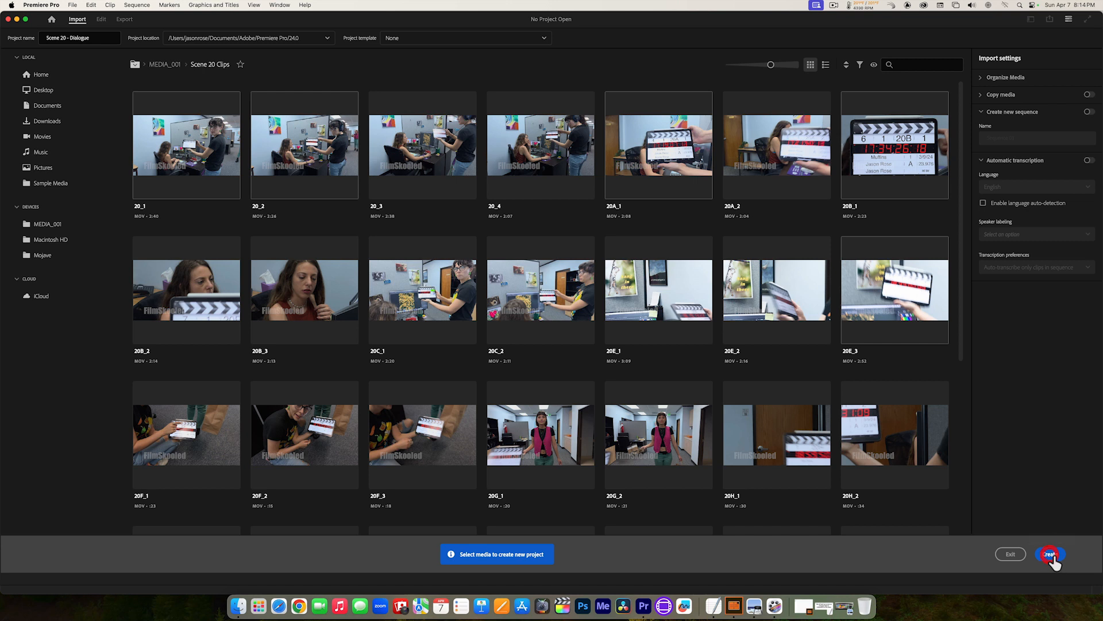
{"action": "left_click", "coordinate": [1051, 554]}
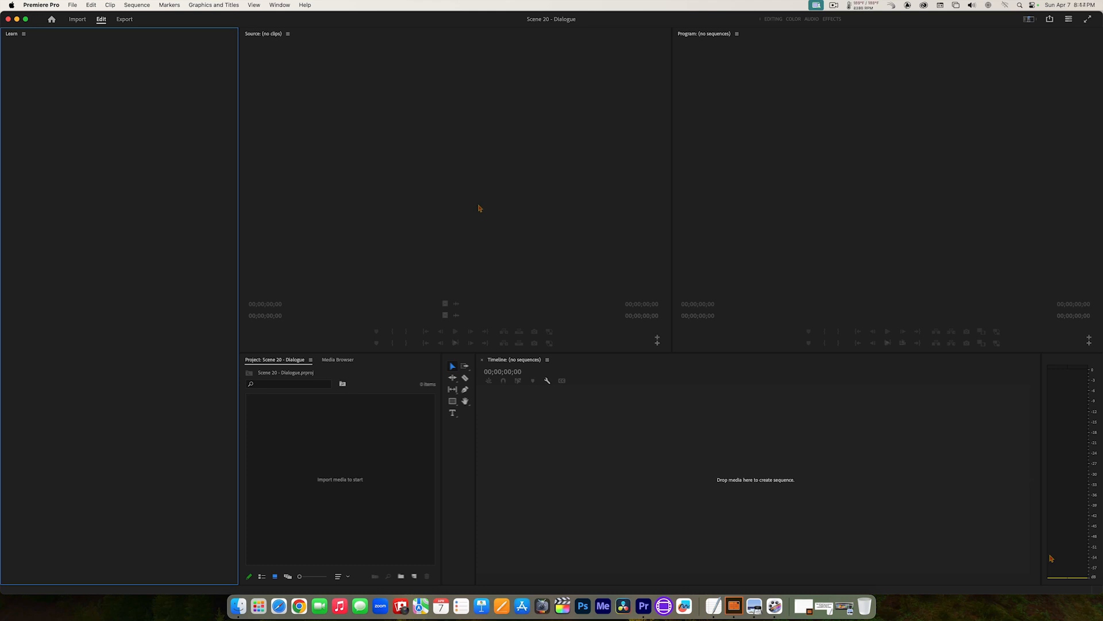
Step: Switch to the Editing workspace
{"action": "left_click", "coordinate": [282, 7]}
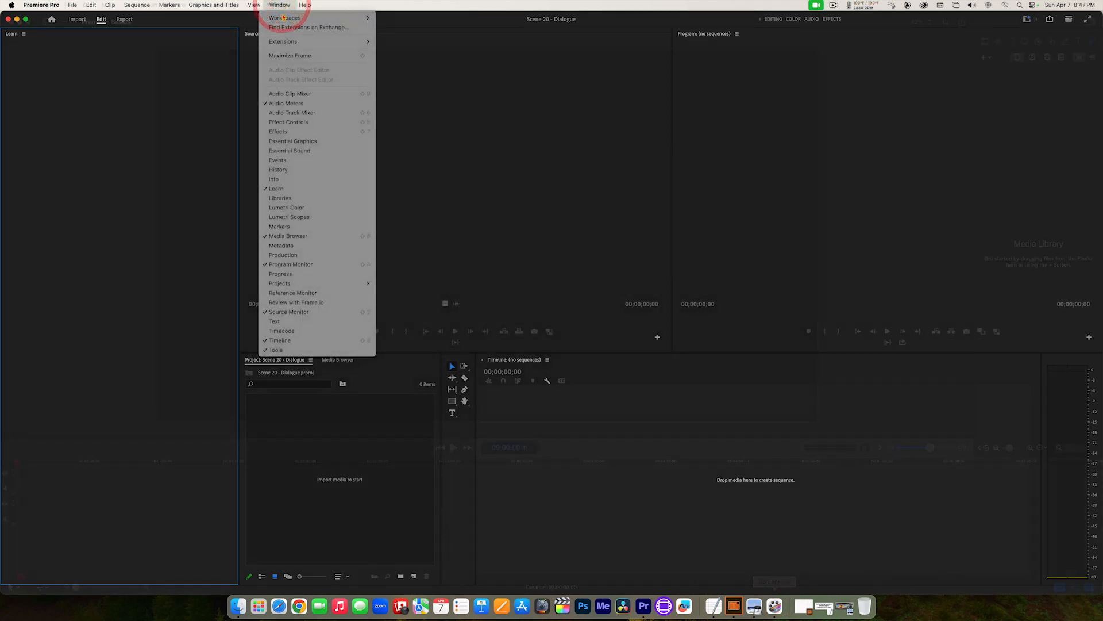
{"action": "mouse_move", "coordinate": [284, 18]}
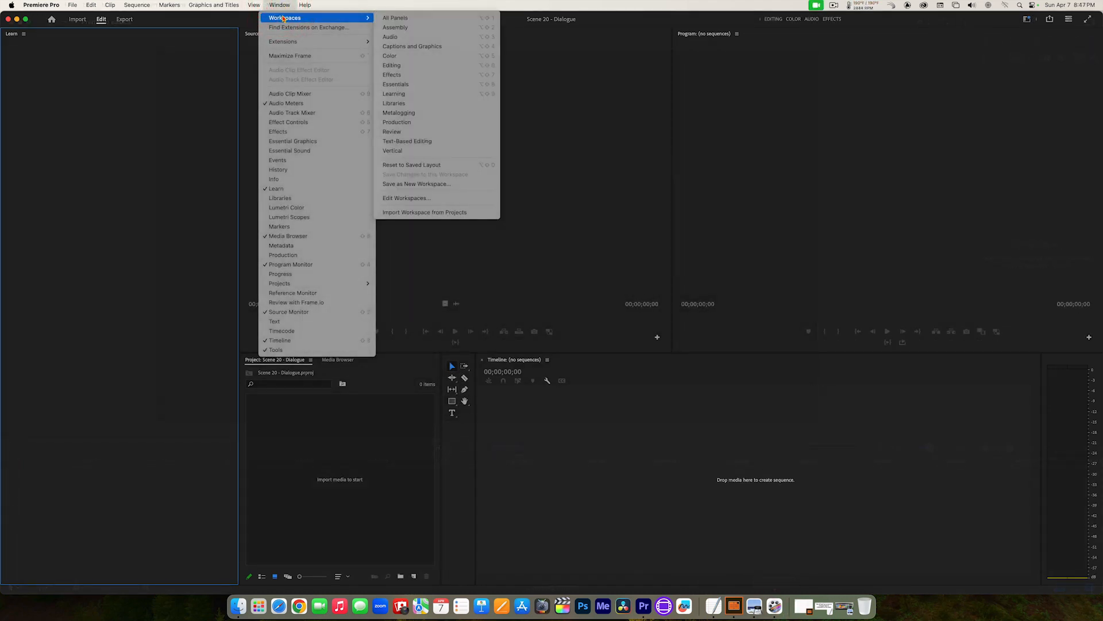
{"action": "left_click", "coordinate": [404, 67]}
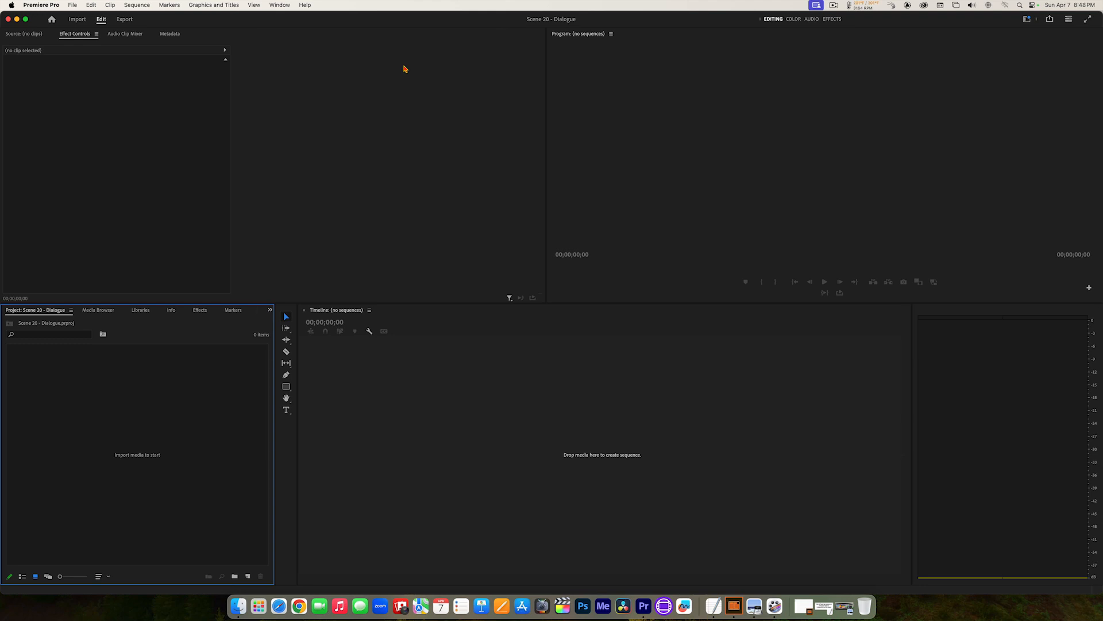
Step: Reset the Editing workspace to its saved layout
{"action": "left_click", "coordinate": [286, 7]}
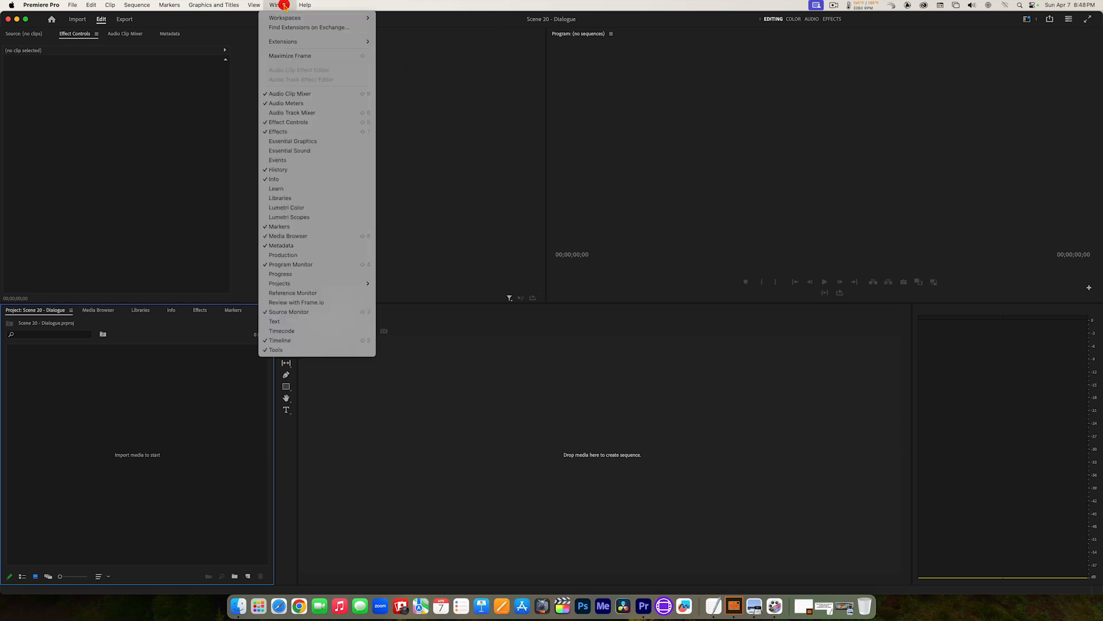
{"action": "mouse_move", "coordinate": [322, 18]}
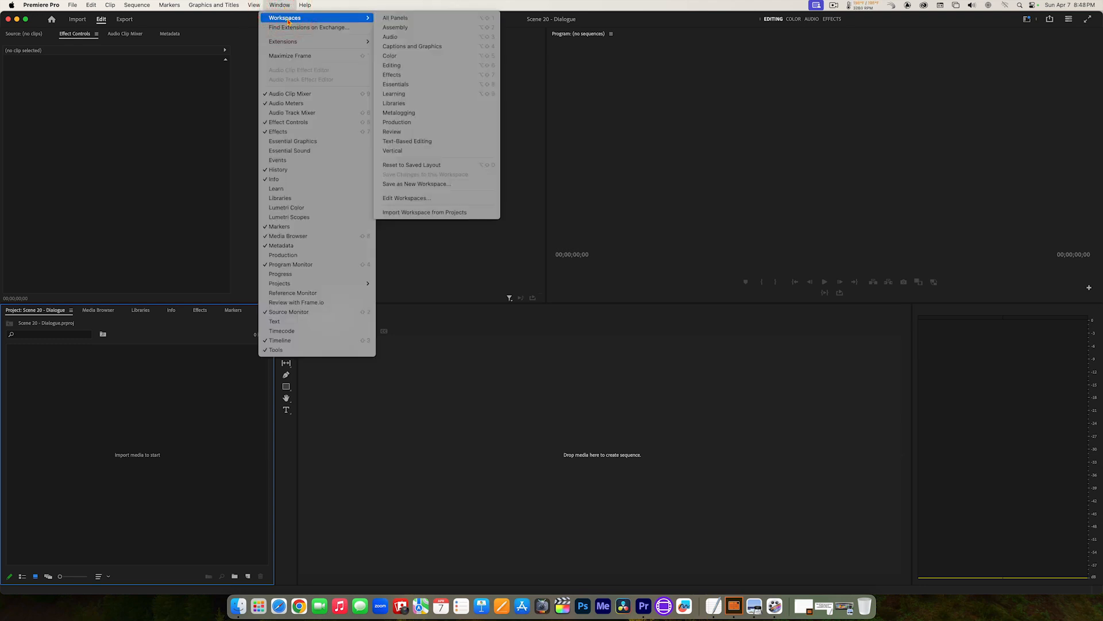
{"action": "left_click", "coordinate": [426, 165]}
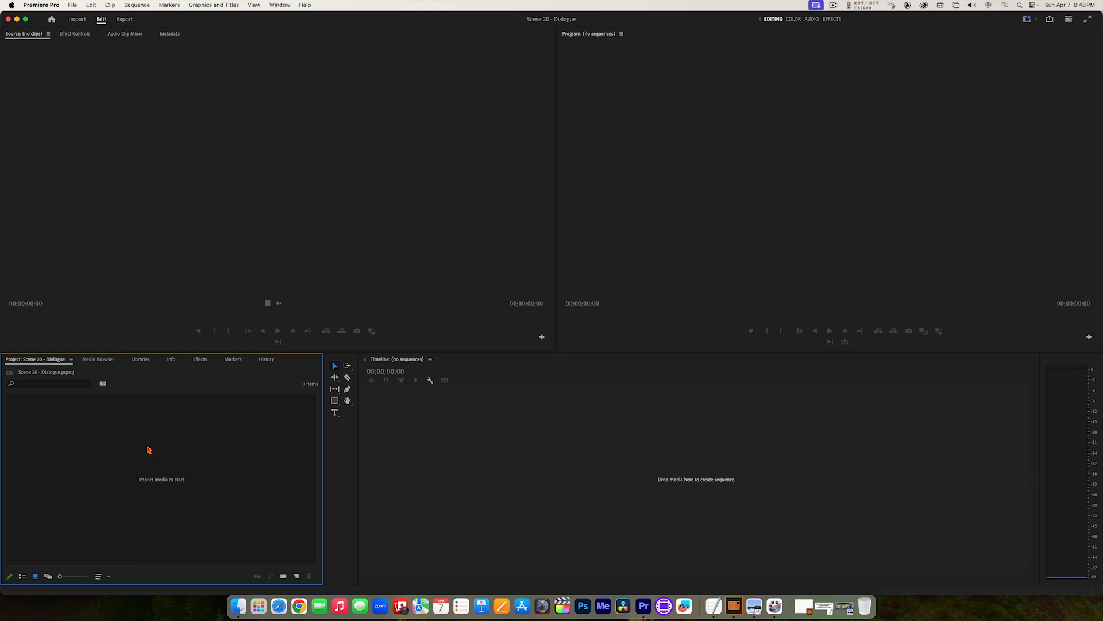
Step: Review the main panels in turn: Source monitor, Program monitor, Timeline, Tools, audio meters and Project
{"action": "left_click", "coordinate": [204, 180]}
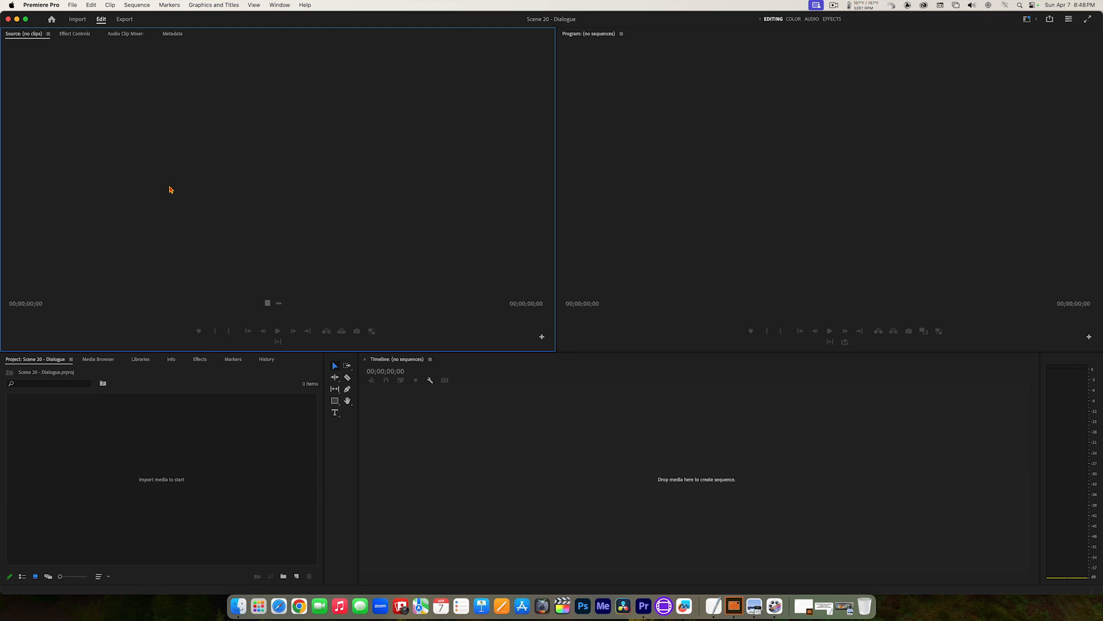
{"action": "left_click", "coordinate": [821, 171]}
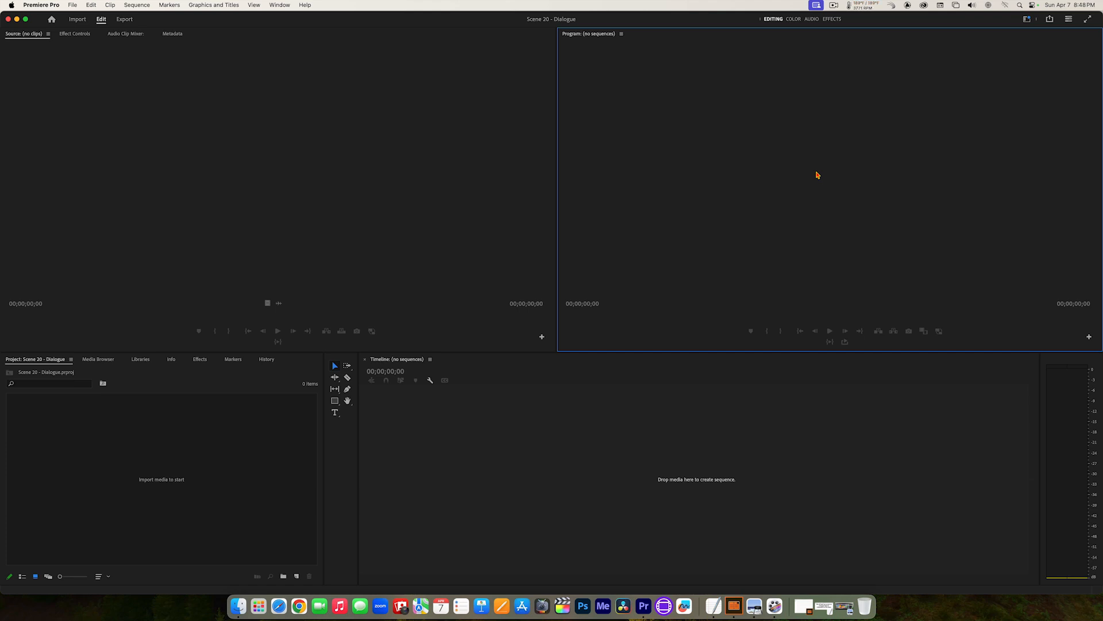
{"action": "left_click", "coordinate": [692, 442]}
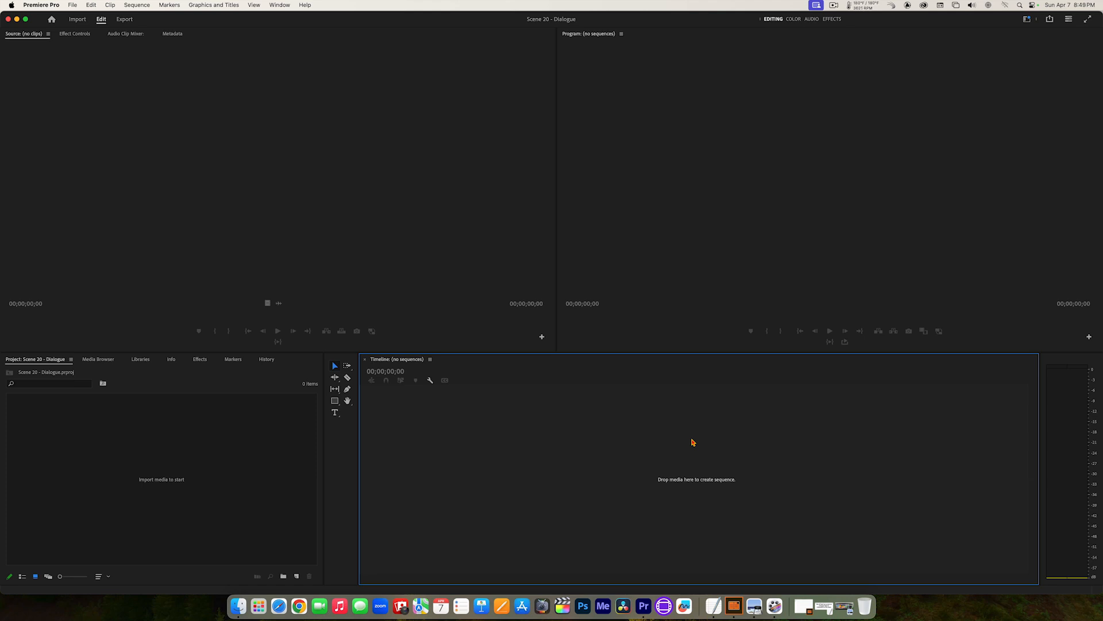
{"action": "left_click", "coordinate": [345, 479]}
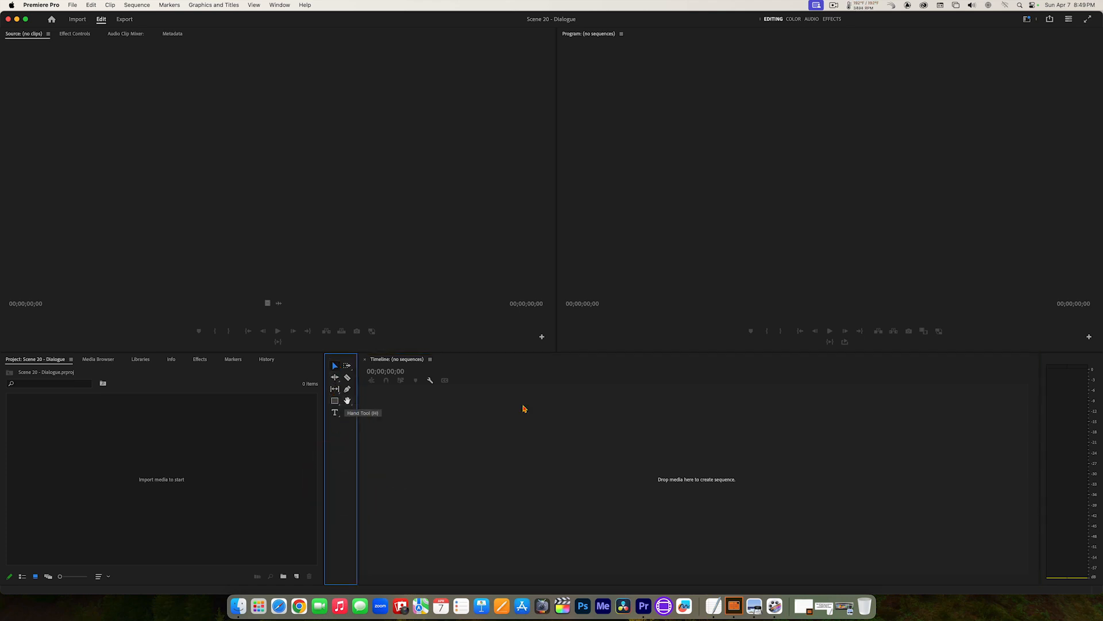
{"action": "left_click", "coordinate": [1076, 439]}
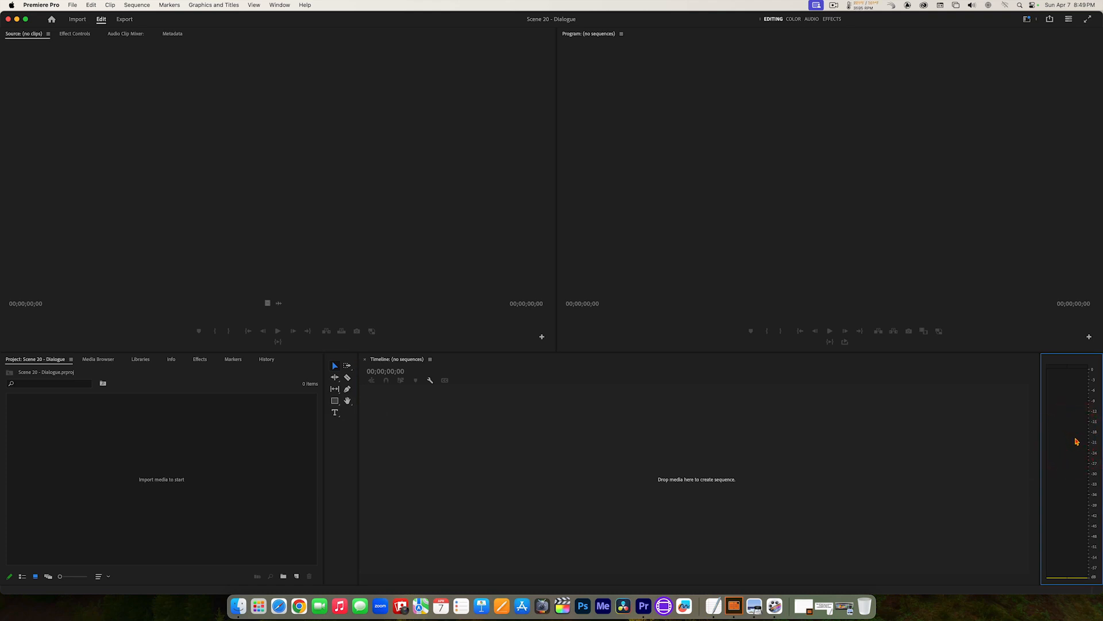
{"action": "left_click", "coordinate": [235, 443]}
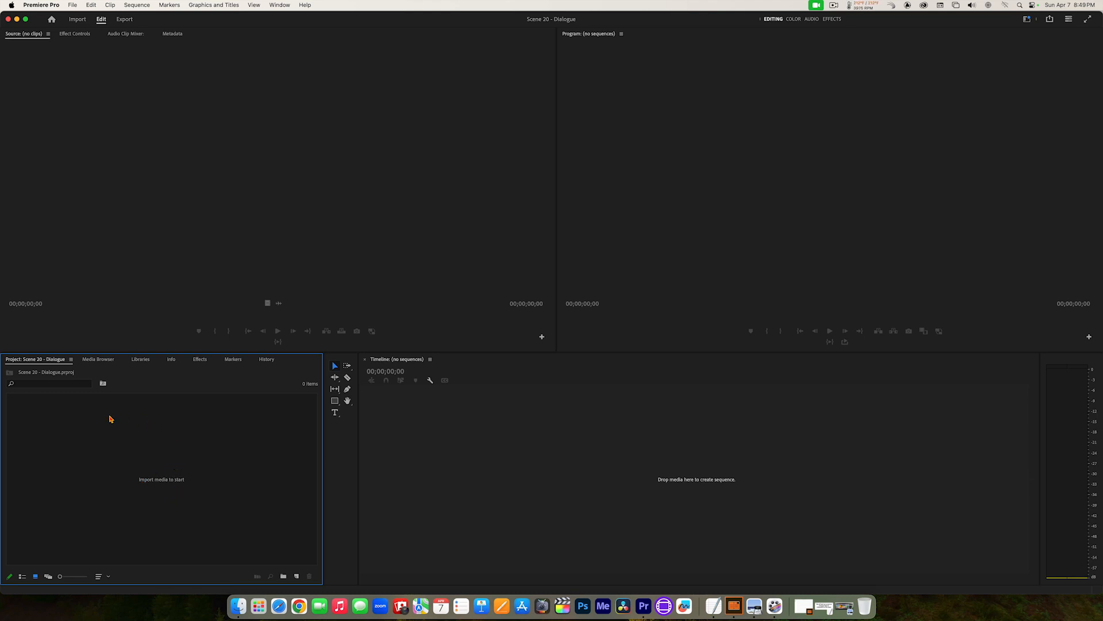
Step: Browse the Scene 20 Clips folder on MEDIA_001 in the project's import dialog and close the dialog without importing
{"action": "double_click", "coordinate": [134, 458]}
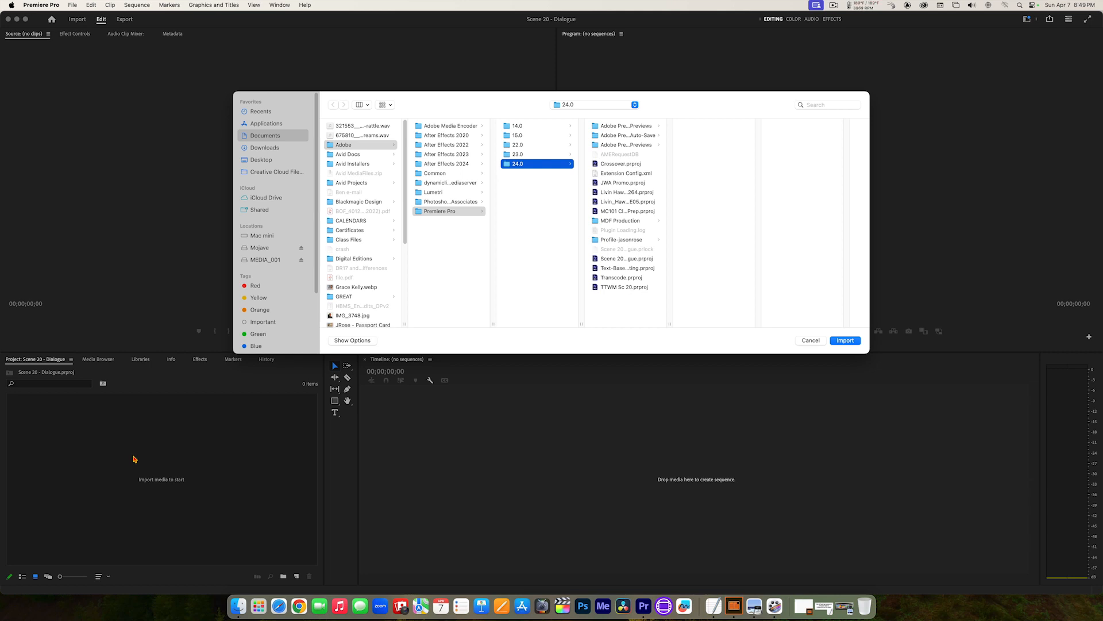
{"action": "left_click", "coordinate": [259, 262]}
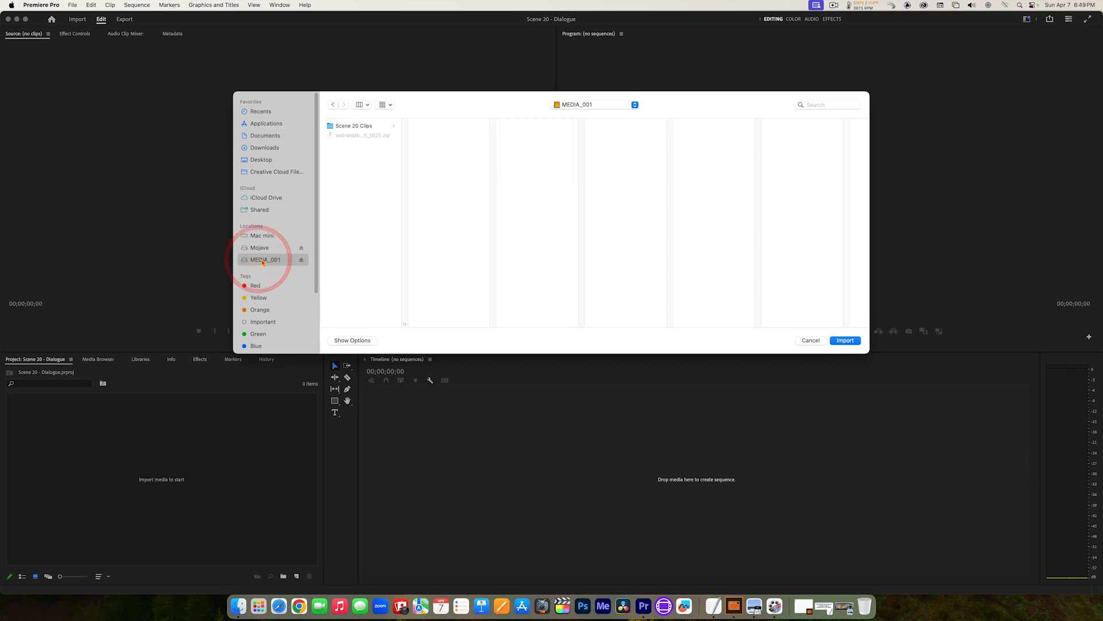
{"action": "left_click", "coordinate": [347, 125]}
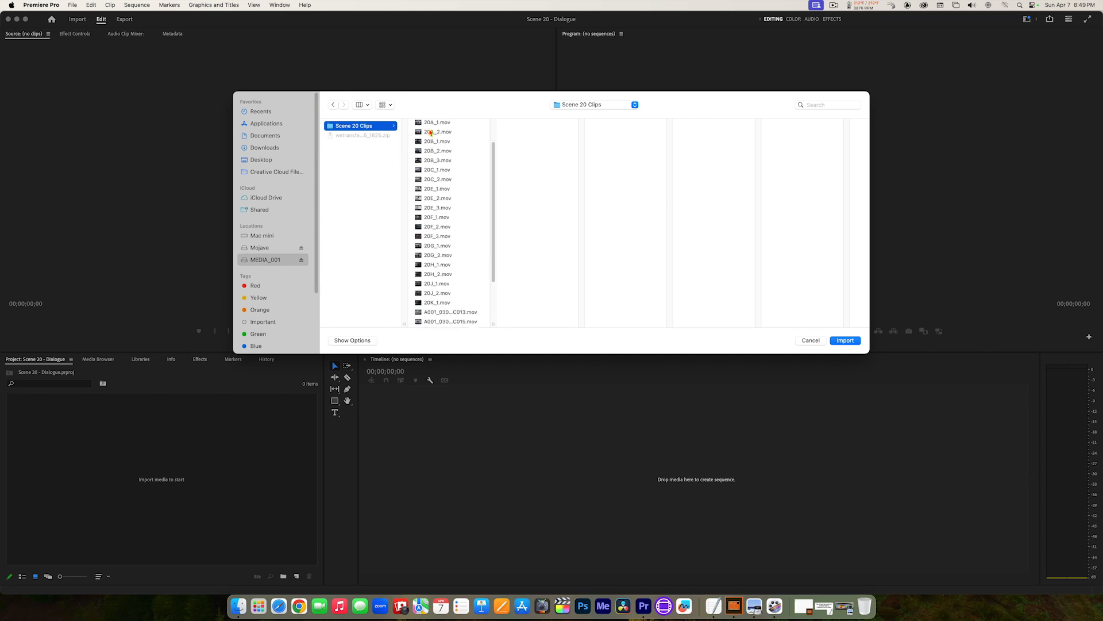
{"action": "scroll", "coordinate": [430, 133], "scroll_direction": "down", "scroll_amount": 5}
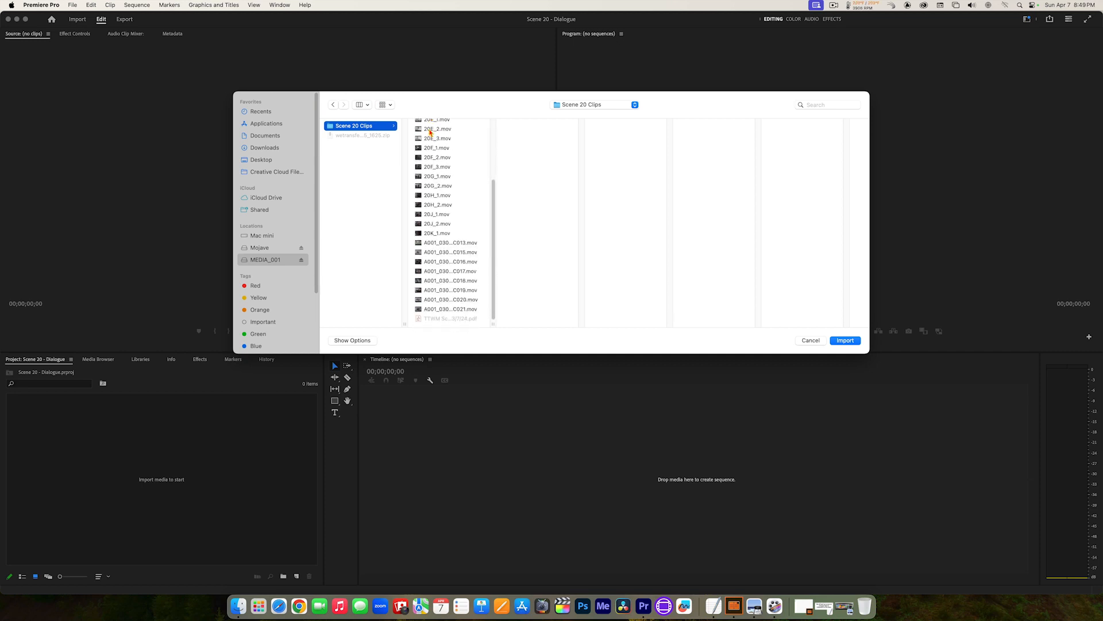
{"action": "scroll", "coordinate": [430, 132], "scroll_direction": "up", "scroll_amount": 5}
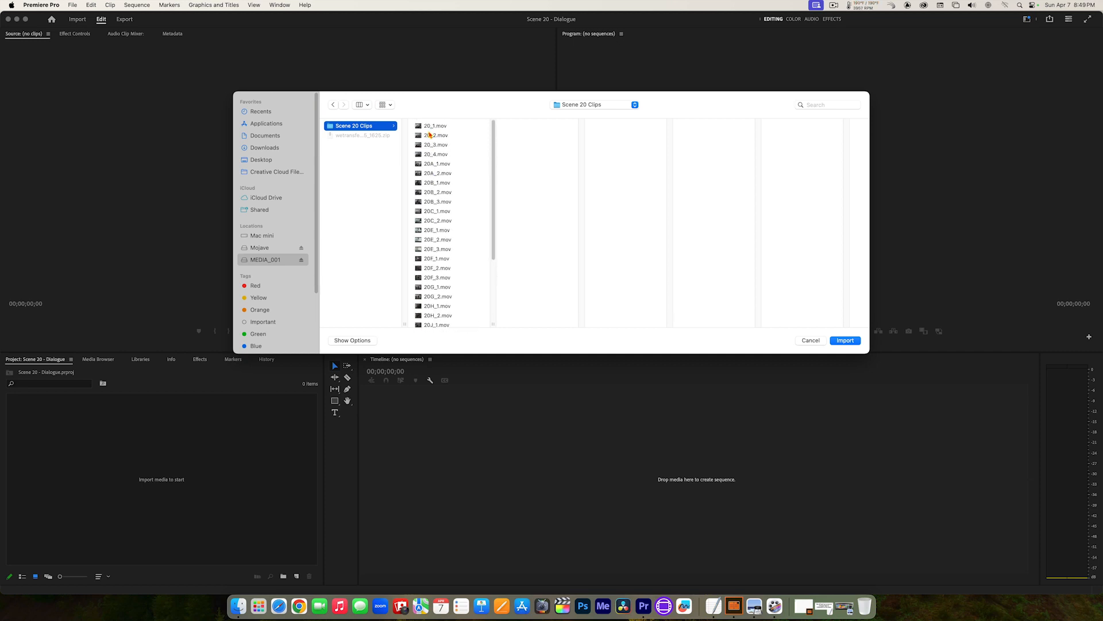
{"action": "left_click", "coordinate": [810, 340]}
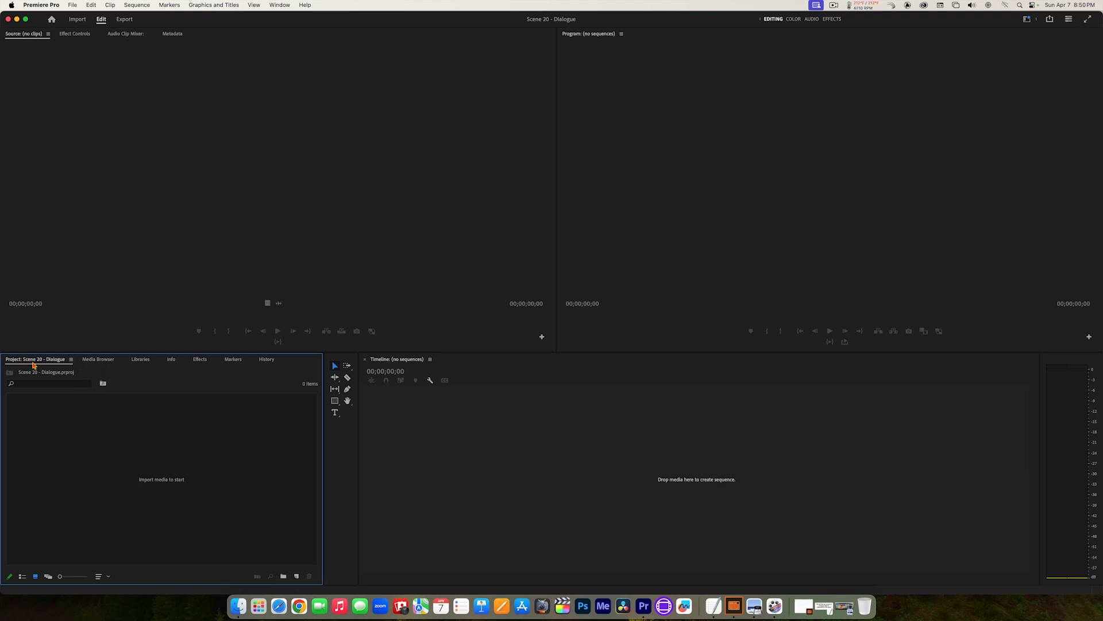
Step: Look through the Media Browser, Libraries, Info, Effects, Markers and History panels grouped with the Project panel
{"action": "left_click", "coordinate": [95, 359]}
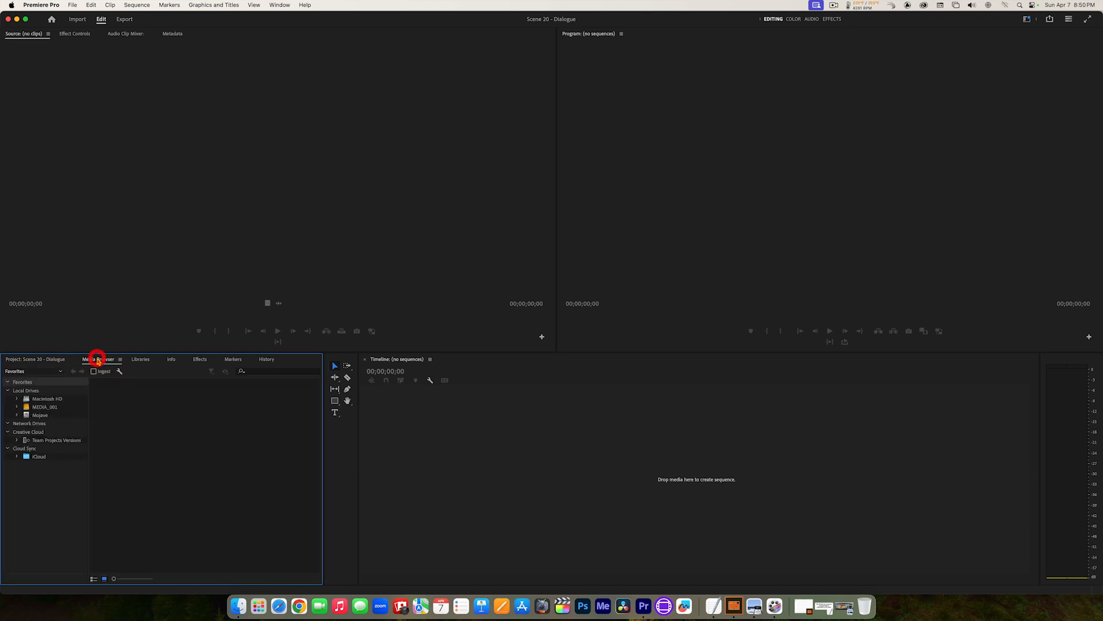
{"action": "left_click", "coordinate": [140, 360]}
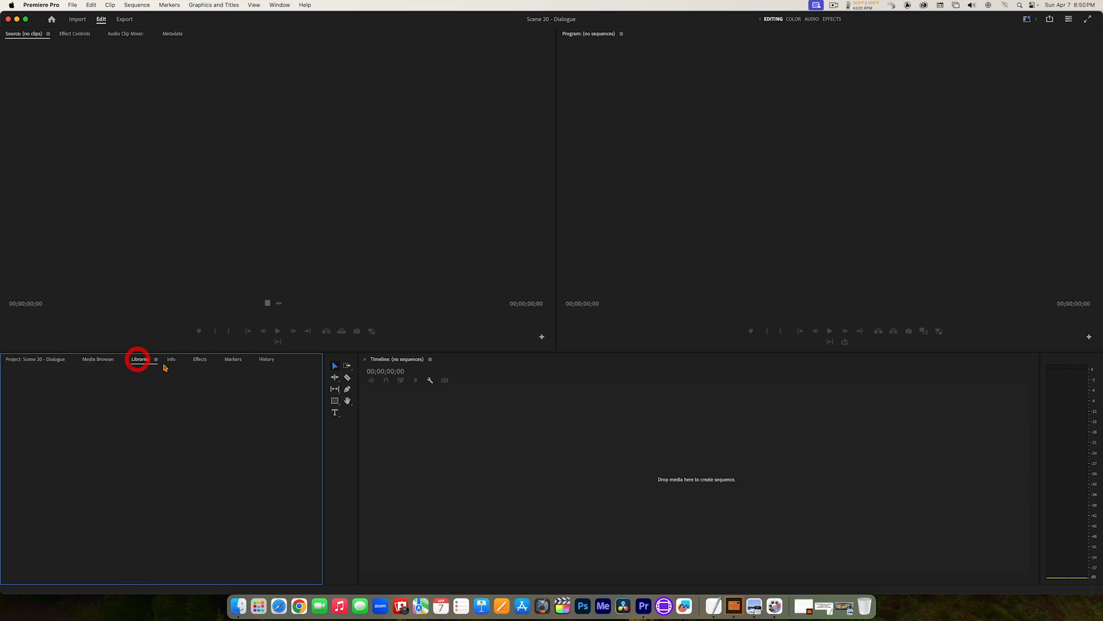
{"action": "left_click", "coordinate": [172, 359]}
{"action": "left_click", "coordinate": [199, 359]}
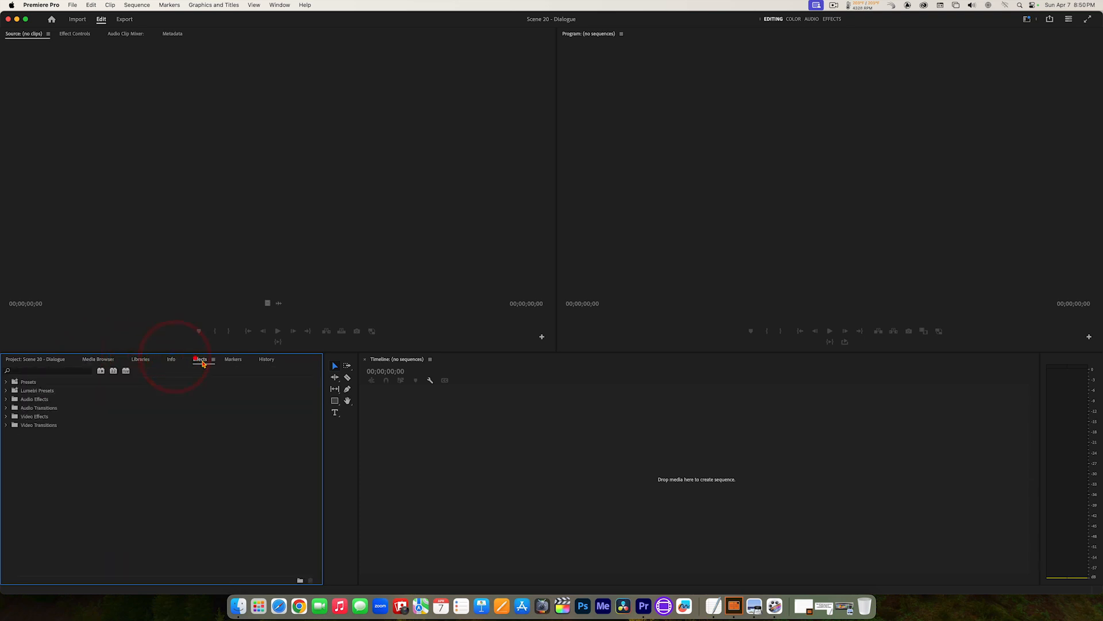
{"action": "left_click", "coordinate": [233, 359]}
{"action": "left_click", "coordinate": [263, 360]}
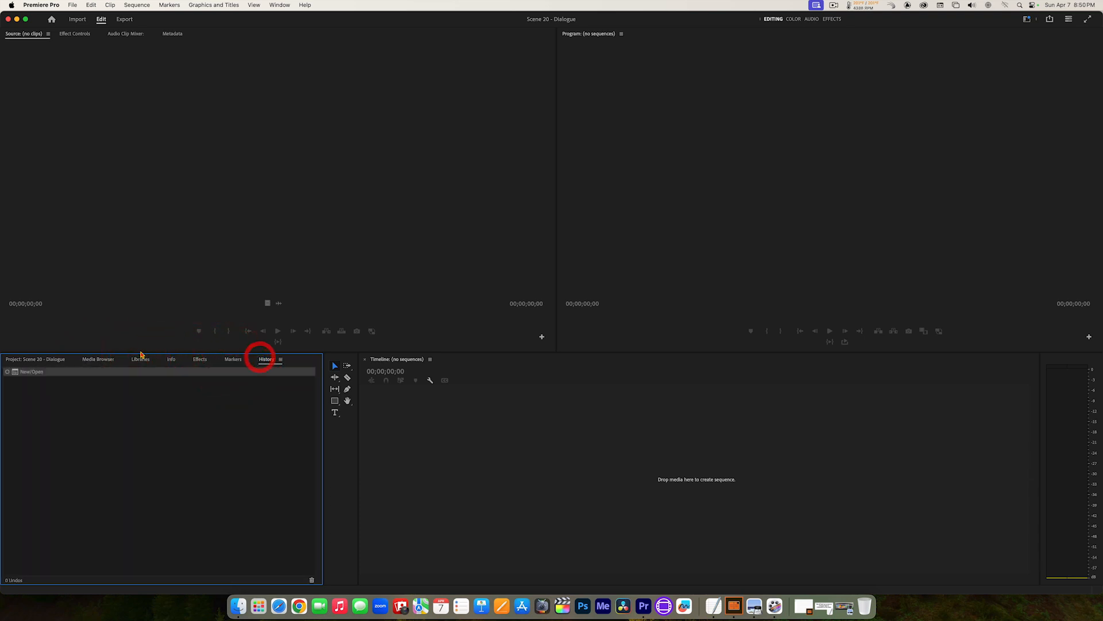
Step: Open the Scene 20 Clips folder on the MEDIA_001 drive in the Media Browser
{"action": "left_click", "coordinate": [95, 362]}
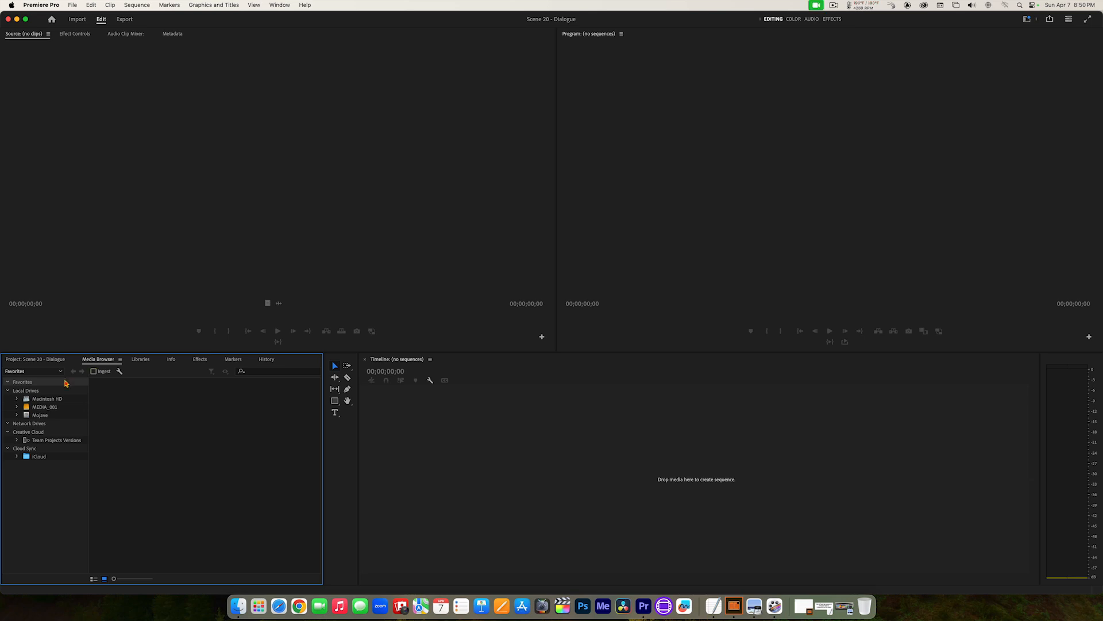
{"action": "left_click", "coordinate": [42, 408]}
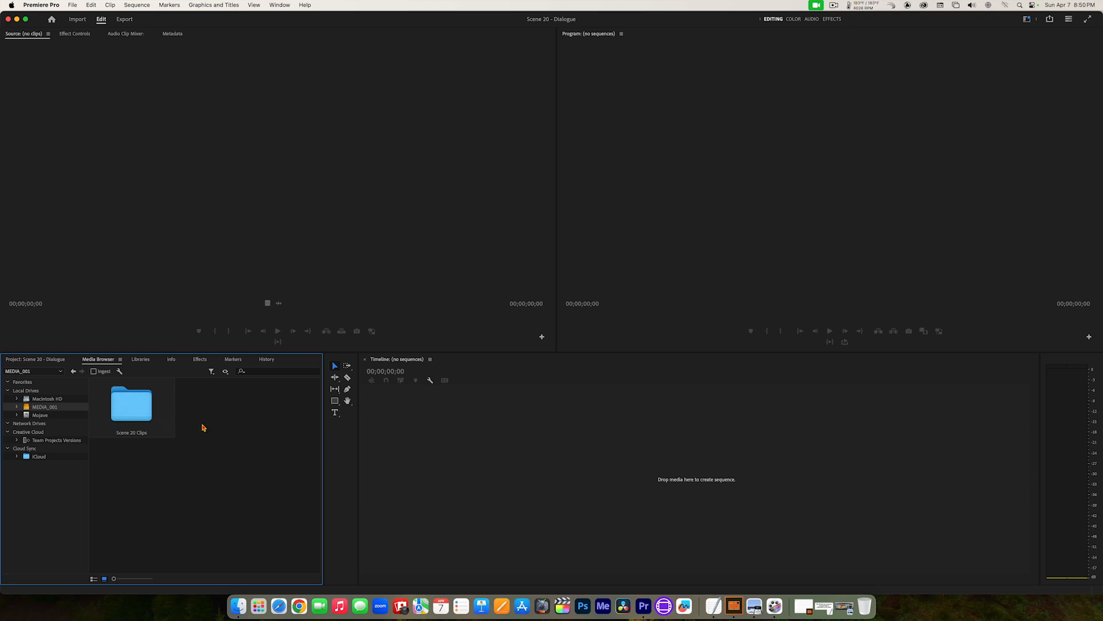
{"action": "double_click", "coordinate": [129, 407]}
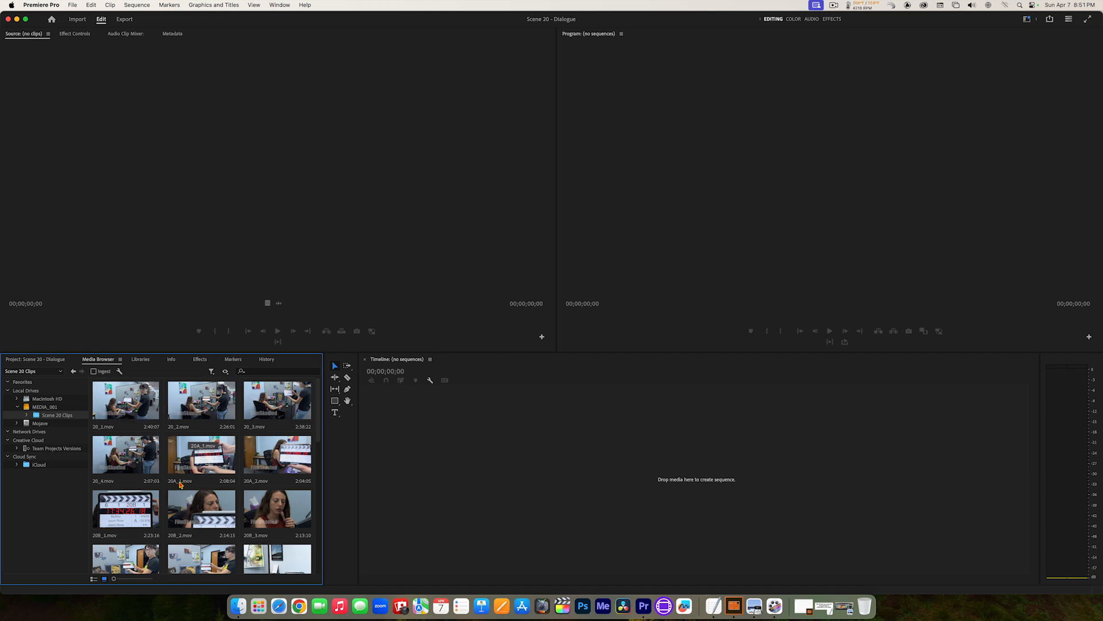
Step: Look over the Scene 20 clips as a list and return the Media Browser to thumbnail view
{"action": "left_click", "coordinate": [92, 581]}
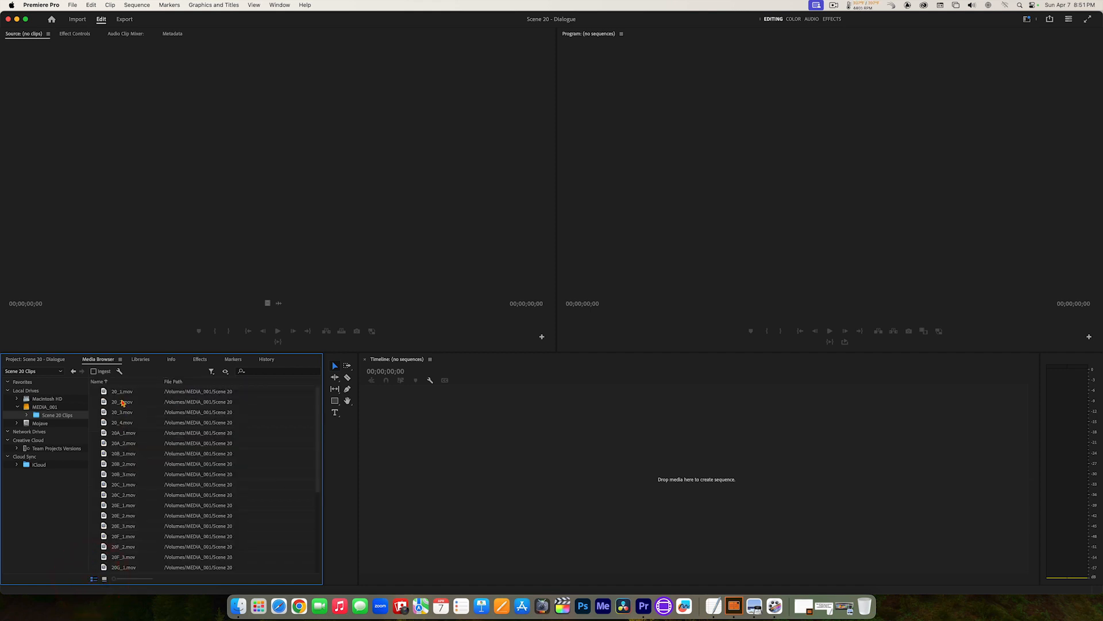
{"action": "scroll", "coordinate": [122, 402], "scroll_direction": "down", "scroll_amount": 5}
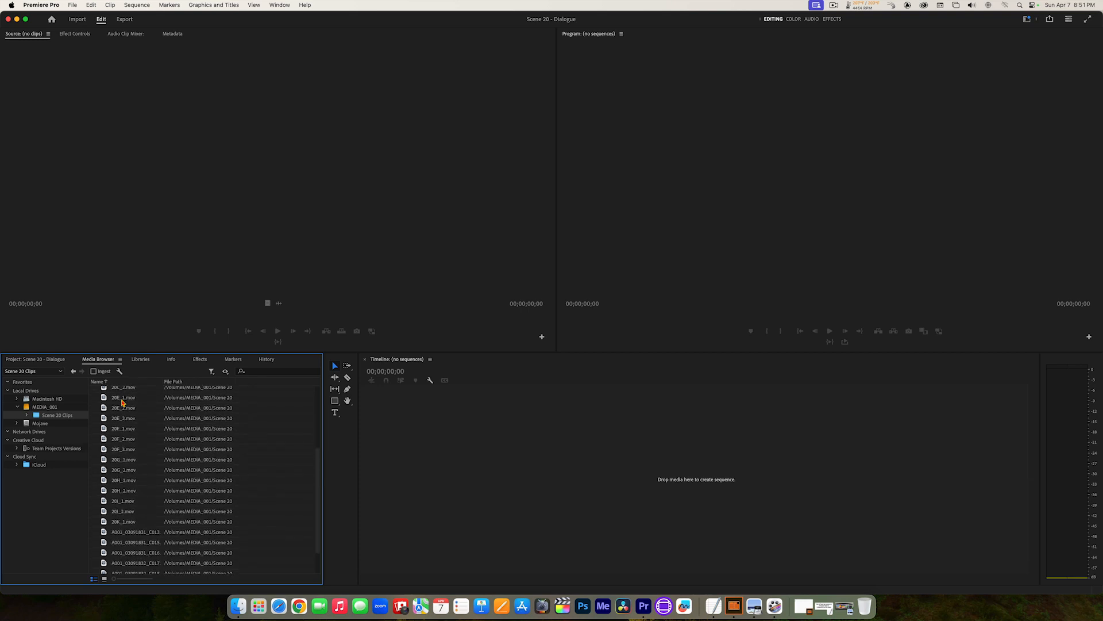
{"action": "scroll", "coordinate": [121, 403], "scroll_direction": "up", "scroll_amount": 5}
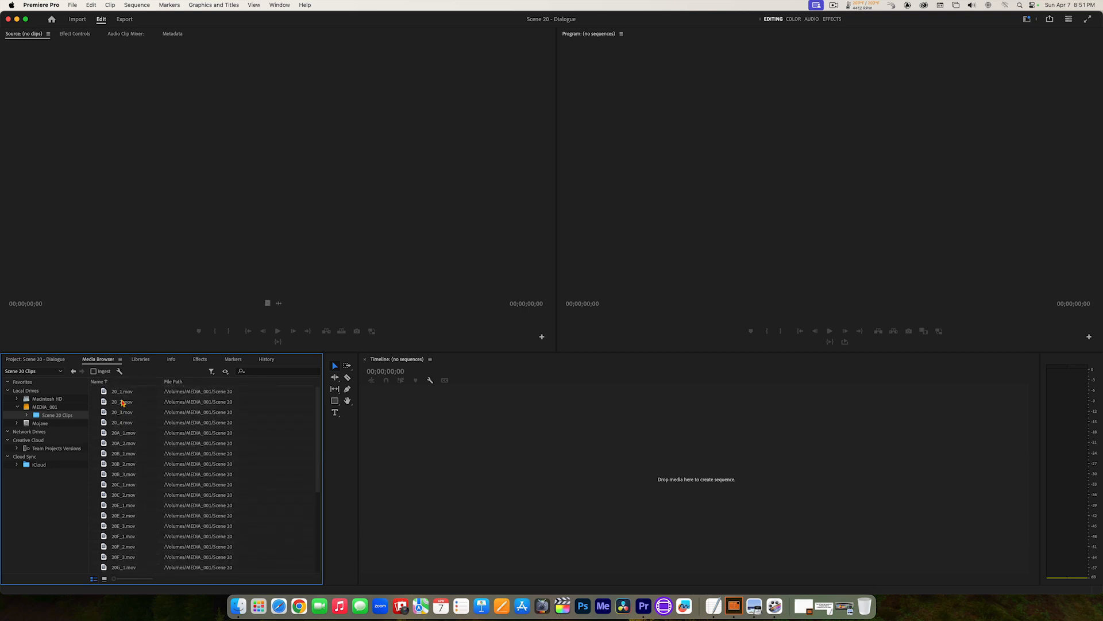
{"action": "left_click", "coordinate": [105, 580]}
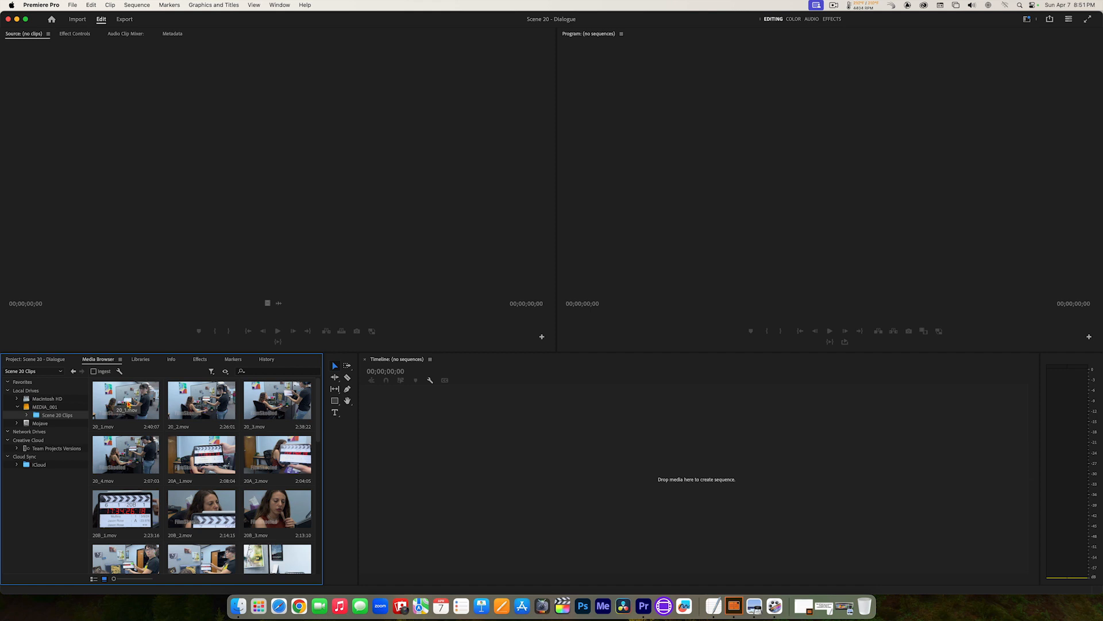
Step: Turn on Hover Scrub for the clip thumbnails in the Media Browser
{"action": "left_click", "coordinate": [121, 359]}
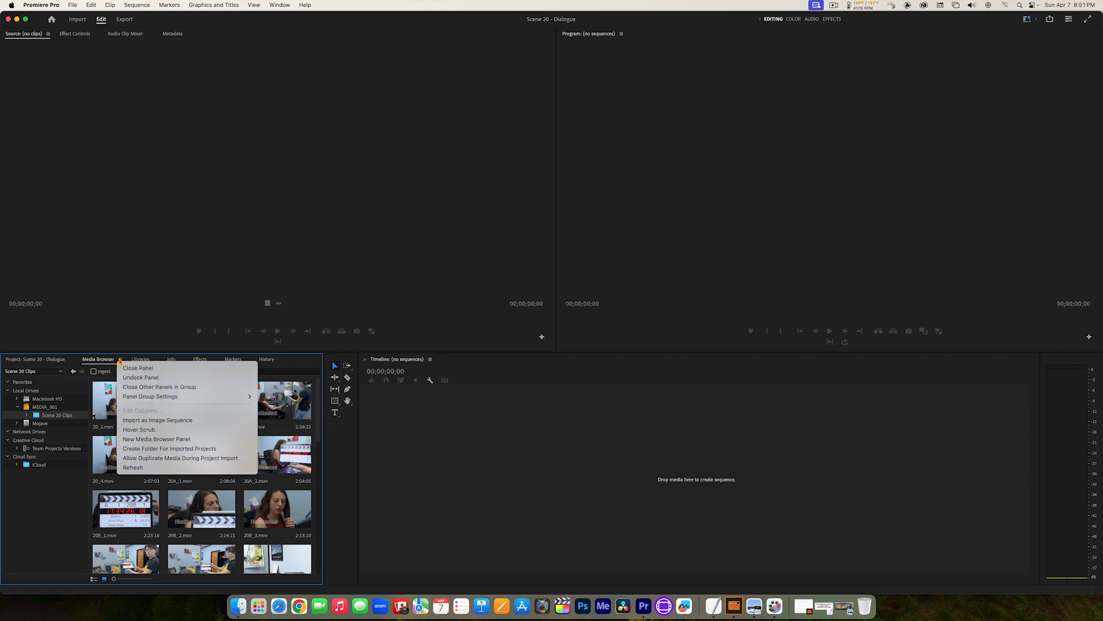
{"action": "left_click", "coordinate": [138, 430]}
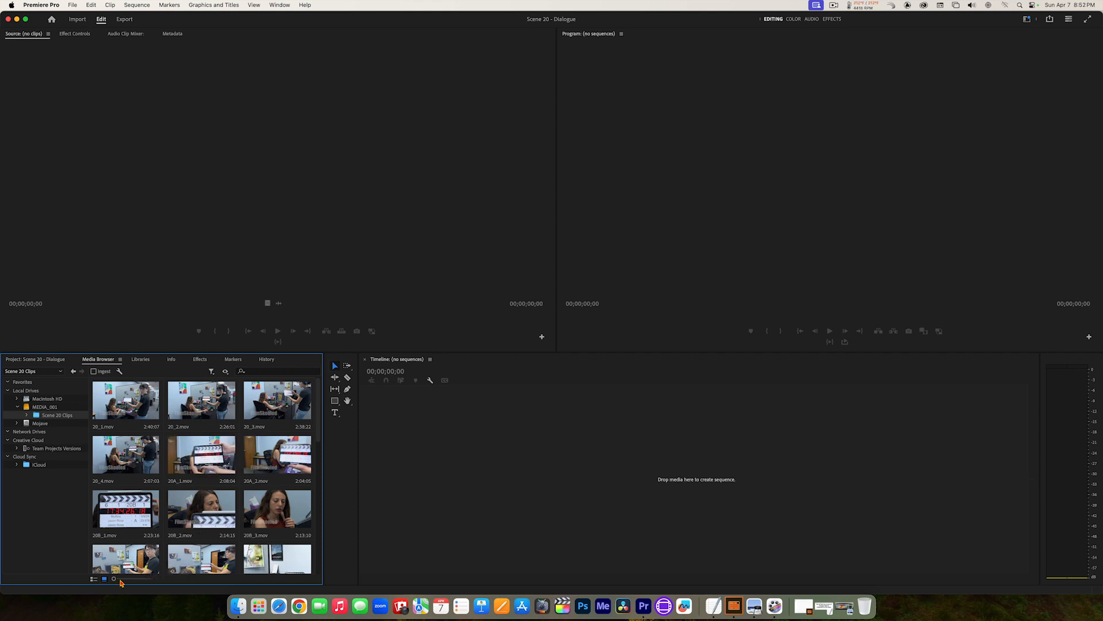
Step: Preview clip 20_2.mov by scrubbing through its enlarged thumbnail, and return the thumbnails to their smallest size
{"action": "left_click_drag", "start_coordinate": [114, 580], "coordinate": [150, 581]}
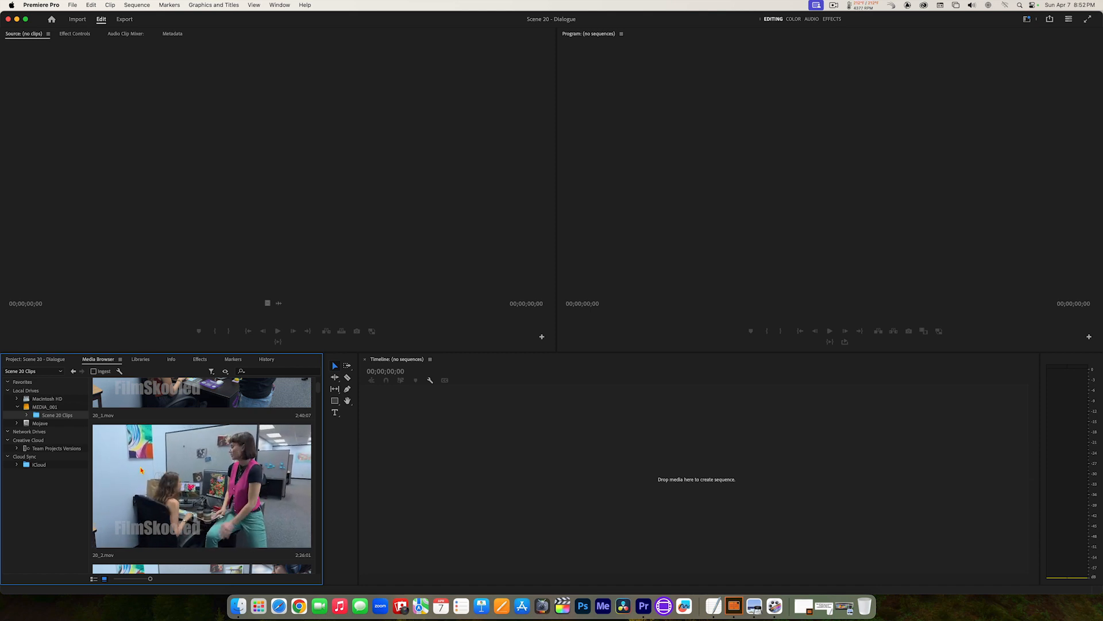
{"action": "left_click", "coordinate": [115, 472]}
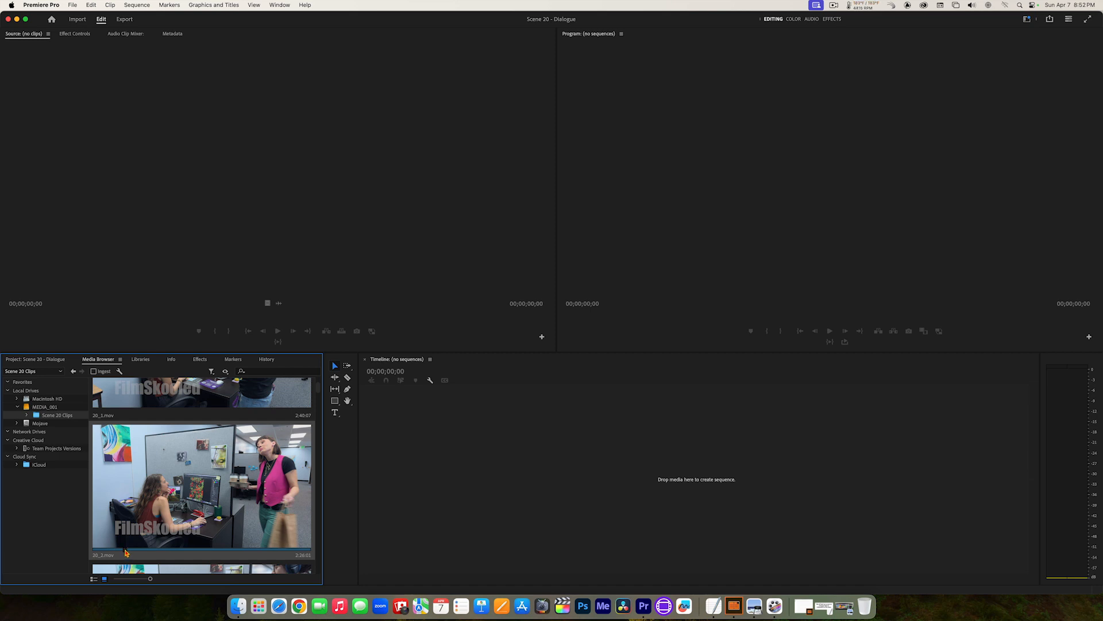
{"action": "mouse_move", "coordinate": [125, 552]}
{"action": "left_mouse_down"}
{"action": "mouse_move", "coordinate": [176, 553]}
{"action": "mouse_move", "coordinate": [112, 551]}
{"action": "mouse_move", "coordinate": [146, 553]}
{"action": "left_mouse_up"}
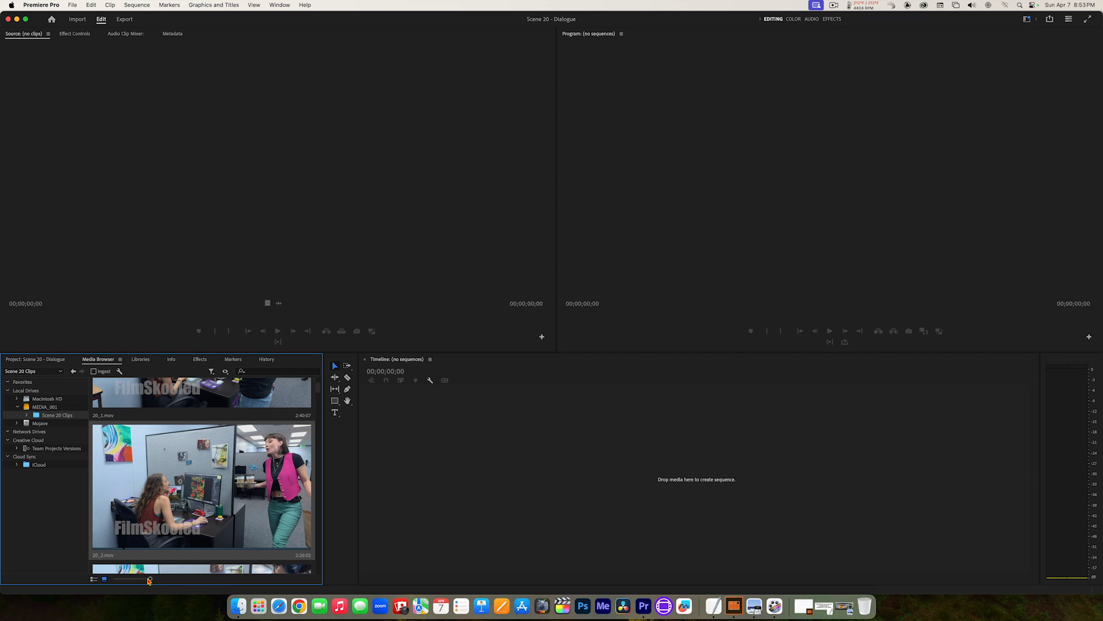
{"action": "left_click_drag", "start_coordinate": [150, 578], "coordinate": [114, 579]}
Step: Review the thumbnails in the Scene 20 Clips folder and select all of its clips
{"action": "scroll", "coordinate": [238, 540], "scroll_direction": "down", "scroll_amount": 10}
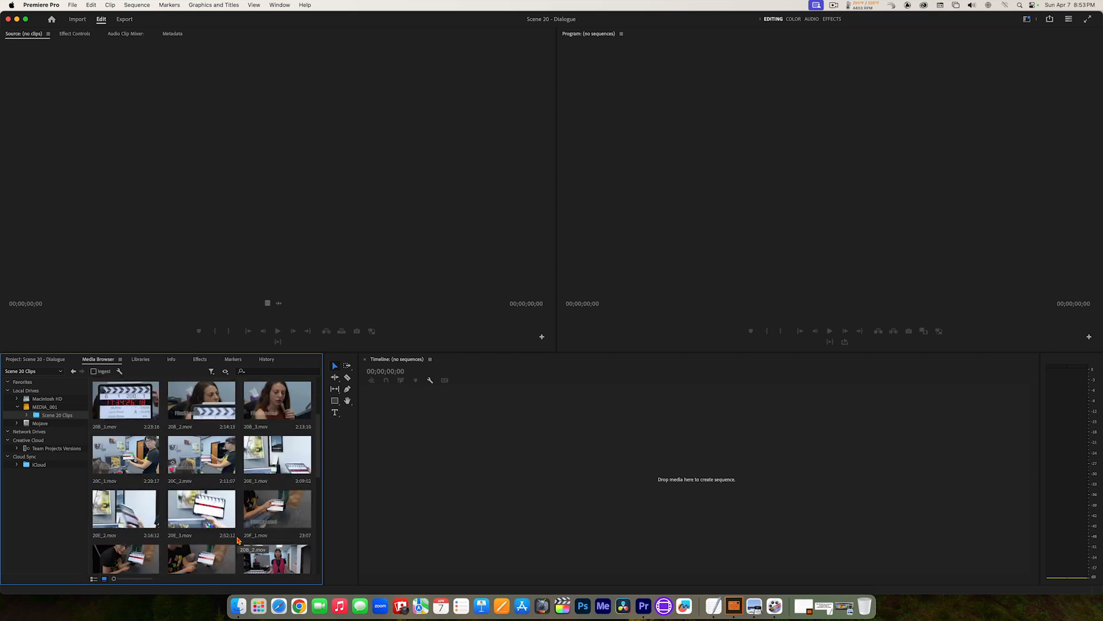
{"action": "scroll", "coordinate": [238, 540], "scroll_direction": "down", "scroll_amount": 3}
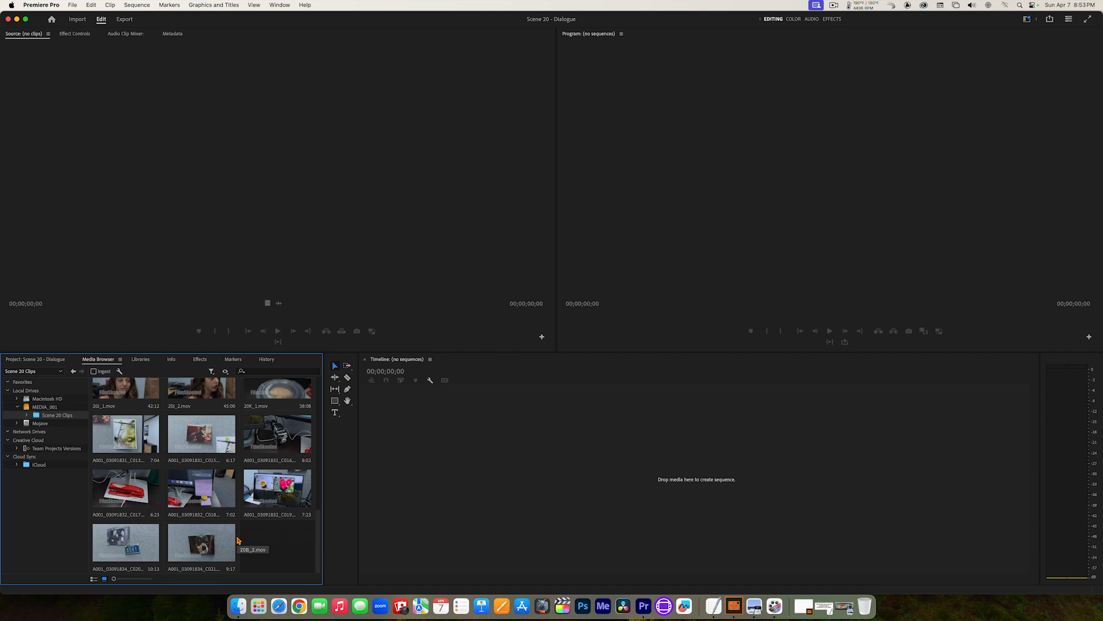
{"action": "scroll", "coordinate": [238, 540], "scroll_direction": "up", "scroll_amount": 12}
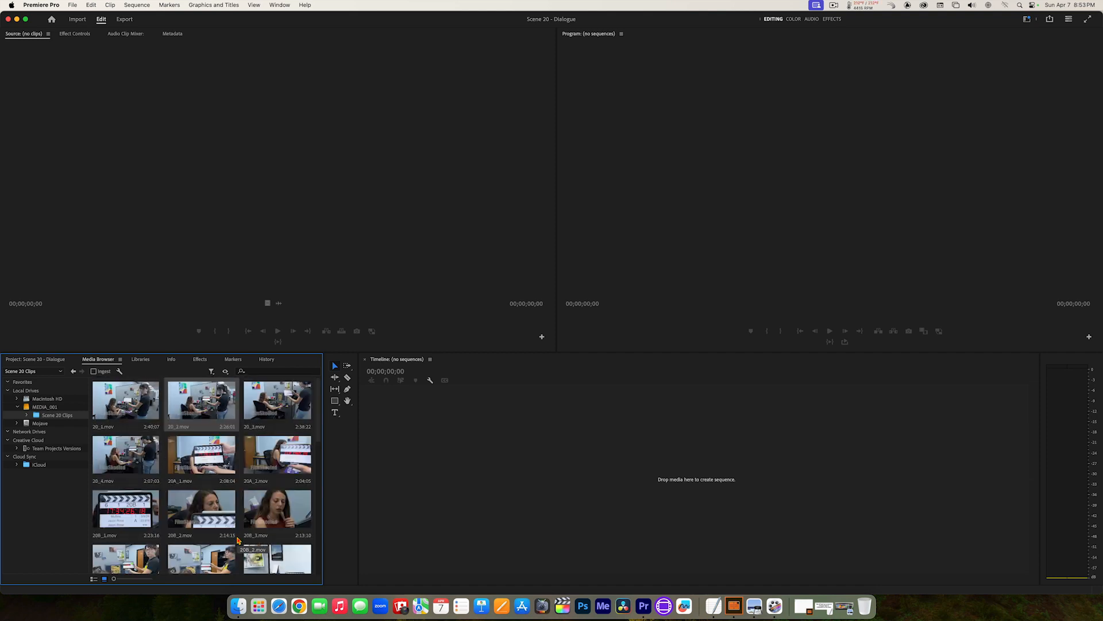
{"action": "scroll", "coordinate": [238, 541], "scroll_direction": "down", "scroll_amount": 1}
{"action": "scroll", "coordinate": [238, 533], "scroll_direction": "up", "scroll_amount": 1}
{"action": "key", "text": "super+a"}
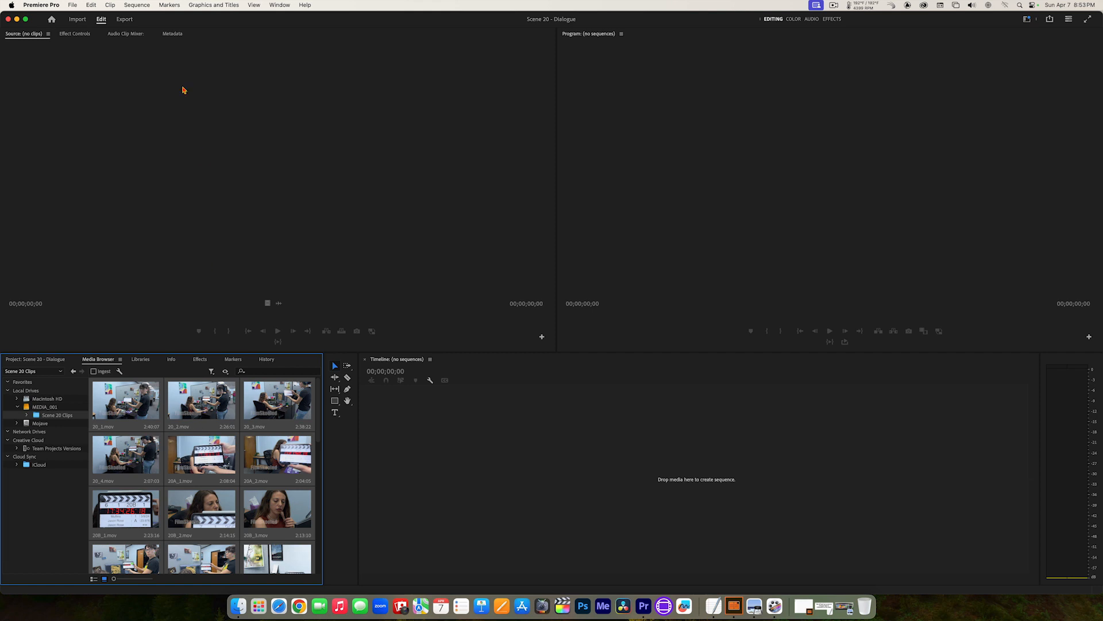
Step: Import all the selected Scene 20 clips from the Media Browser into the project and look over their thumbnails
{"action": "left_click", "coordinate": [73, 5]}
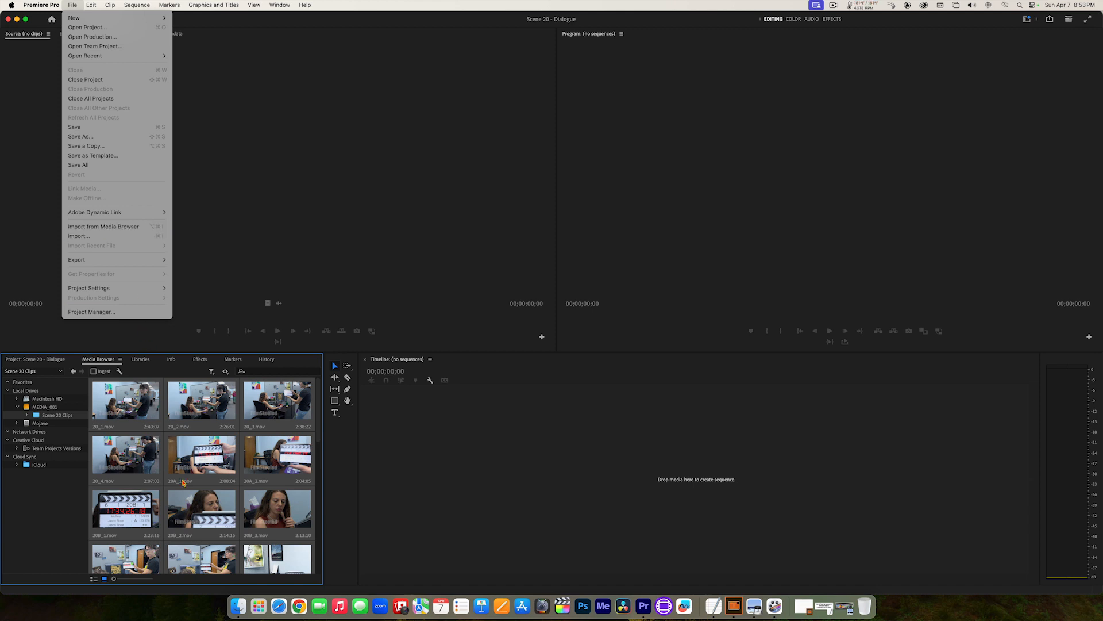
{"action": "right_click", "coordinate": [196, 457]}
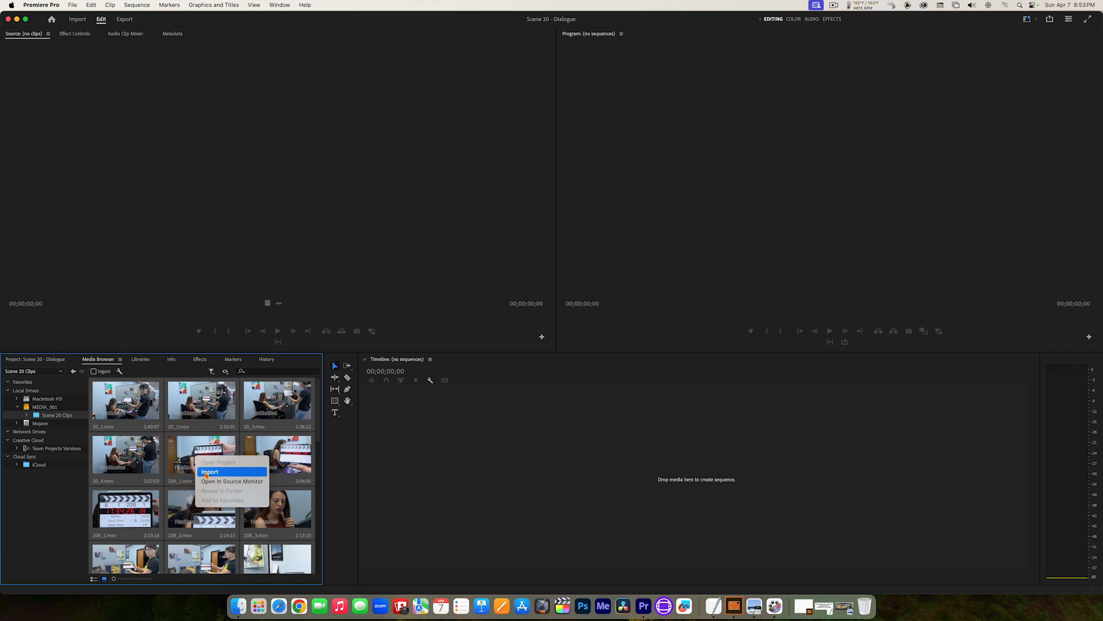
{"action": "left_click", "coordinate": [209, 472]}
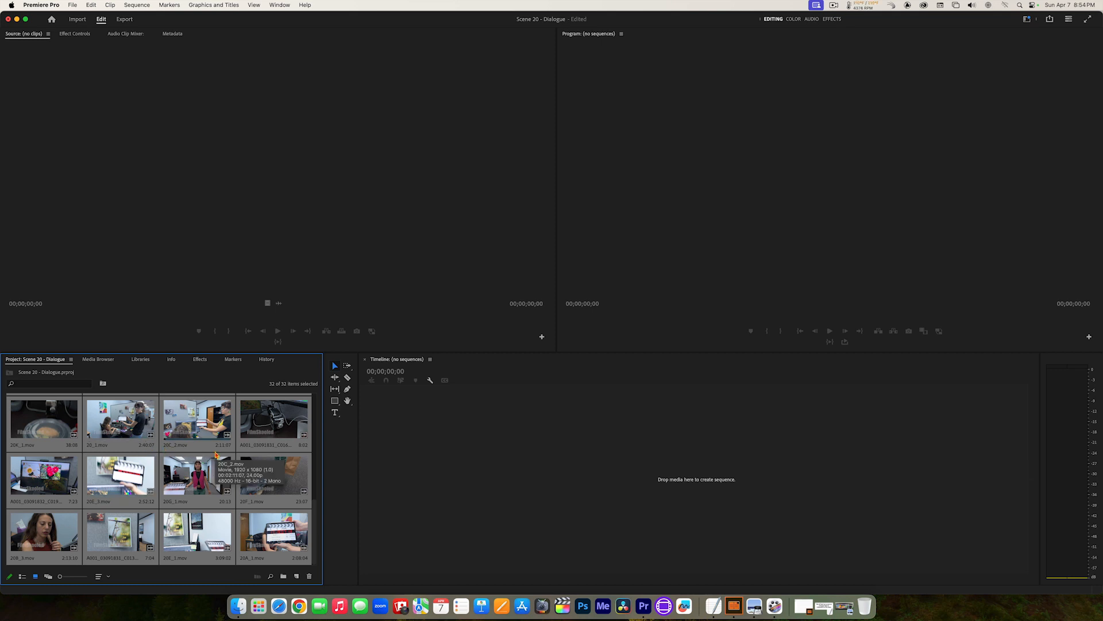
{"action": "scroll", "coordinate": [216, 454], "scroll_direction": "down", "scroll_amount": 5}
{"action": "scroll", "coordinate": [215, 454], "scroll_direction": "down", "scroll_amount": 5}
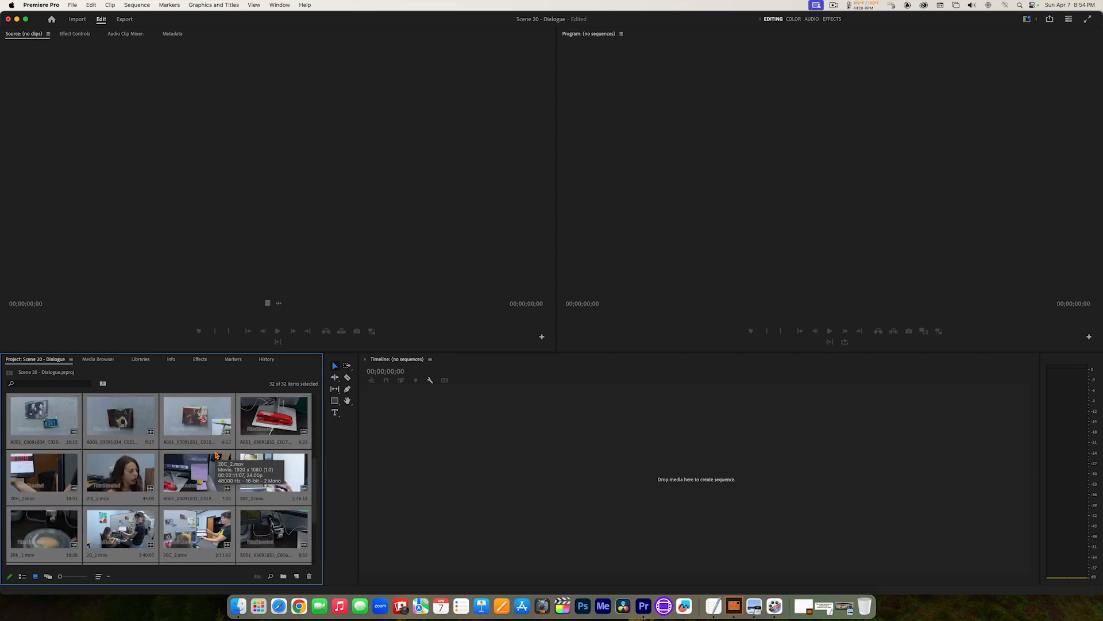
{"action": "scroll", "coordinate": [215, 454], "scroll_direction": "up", "scroll_amount": 5}
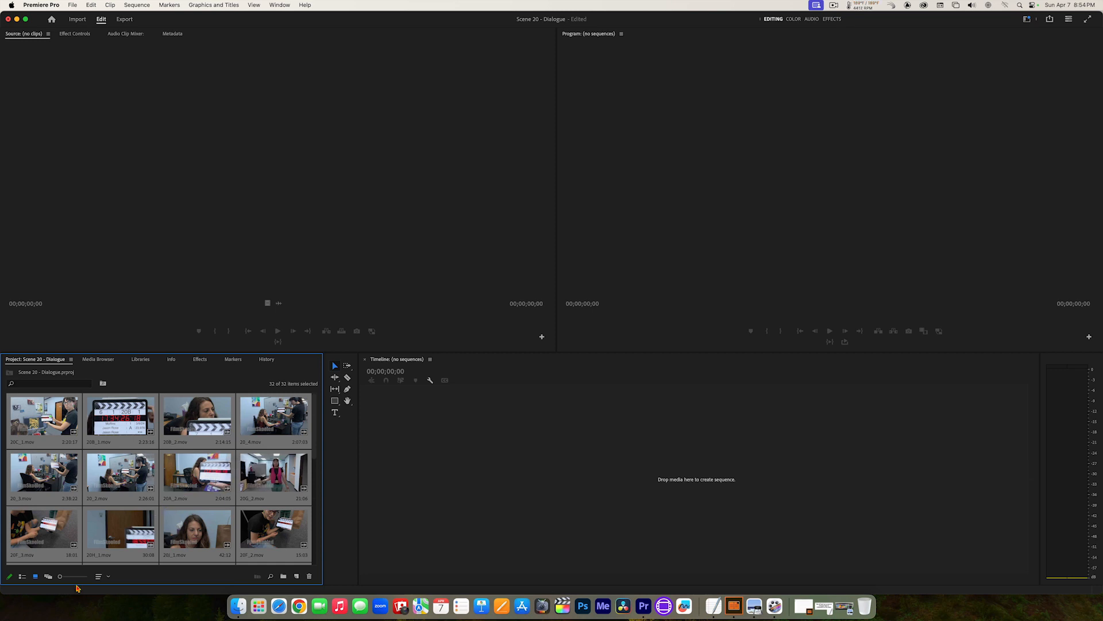
Step: Compare the list, icon and freeform views of the imported clips, leave them in list view and look through the list
{"action": "left_click", "coordinate": [22, 577]}
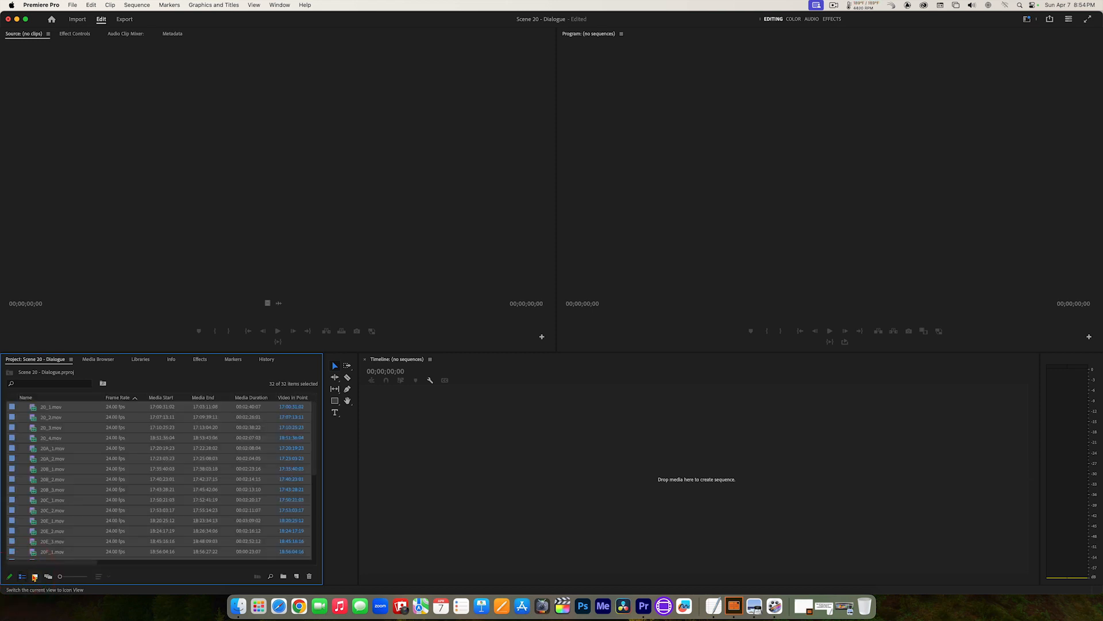
{"action": "left_click", "coordinate": [34, 577]}
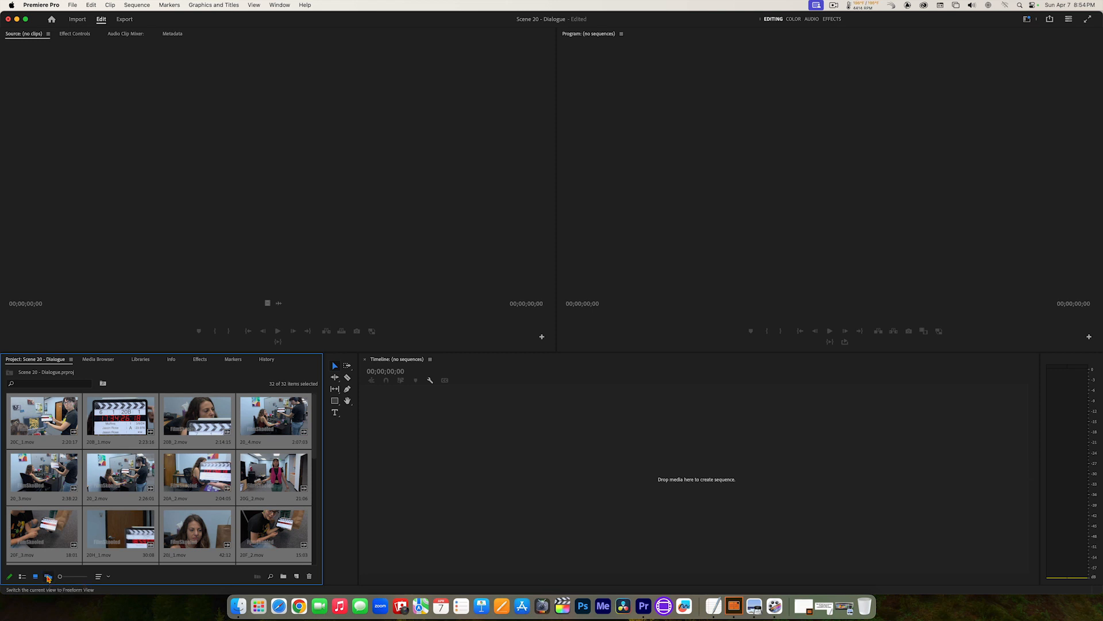
{"action": "left_click", "coordinate": [48, 577]}
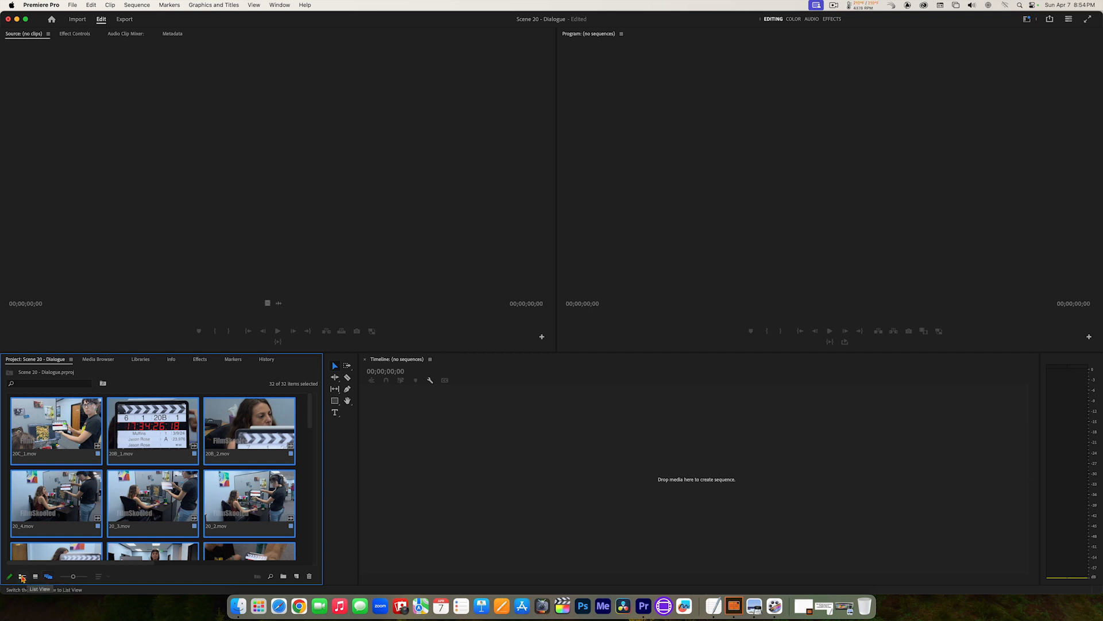
{"action": "left_click", "coordinate": [21, 577]}
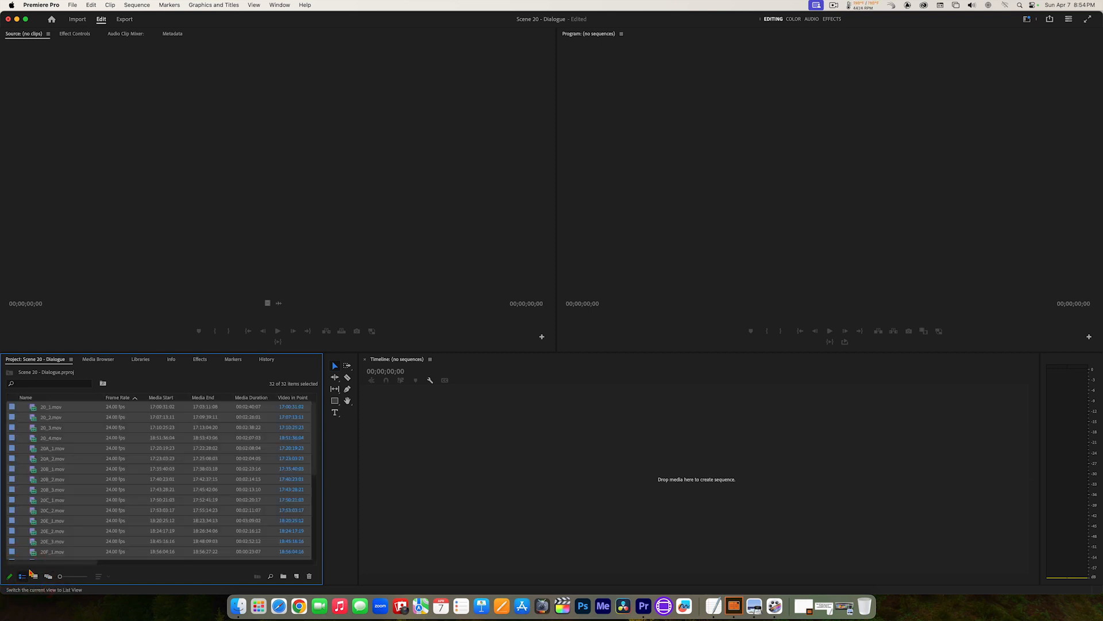
{"action": "scroll", "coordinate": [33, 463], "scroll_direction": "down", "scroll_amount": 4}
{"action": "scroll", "coordinate": [34, 463], "scroll_direction": "down", "scroll_amount": 1}
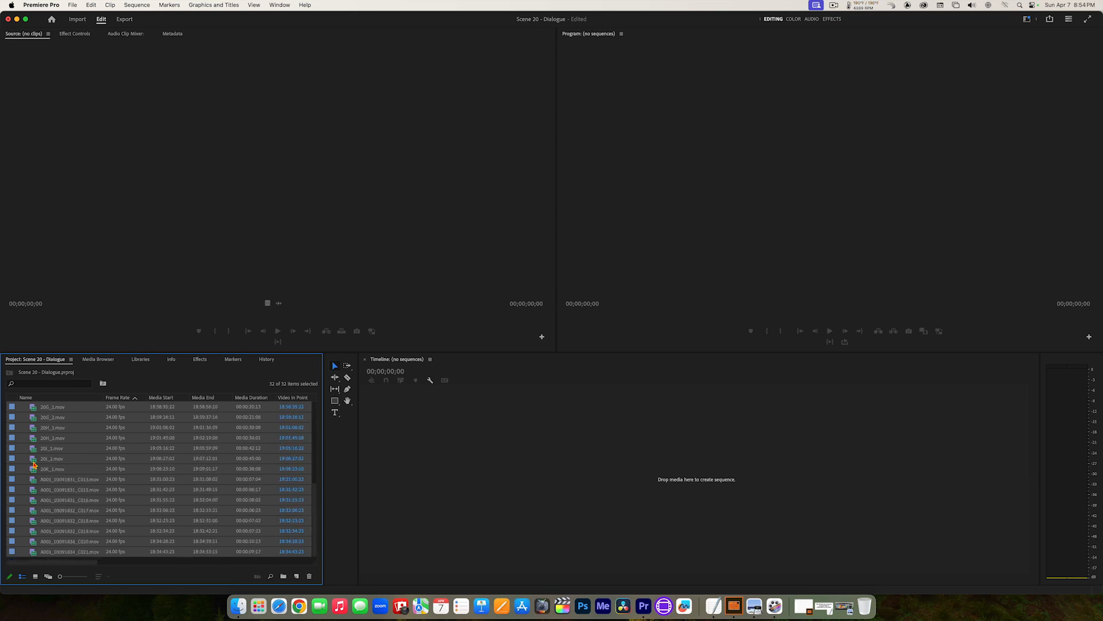
{"action": "scroll", "coordinate": [34, 464], "scroll_direction": "up", "scroll_amount": 5}
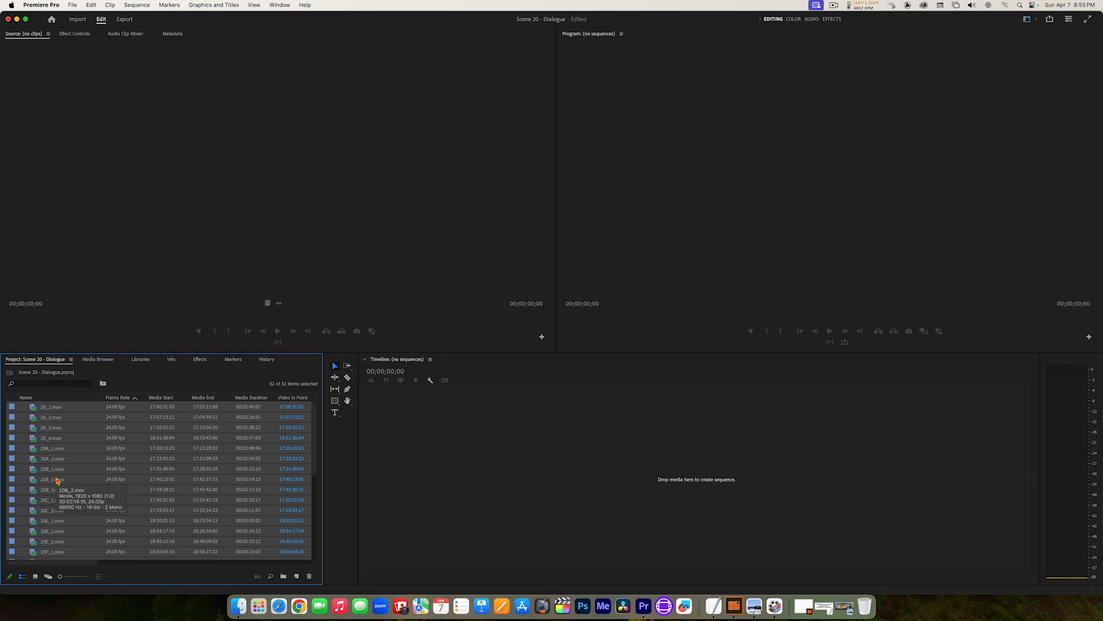
{"action": "scroll", "coordinate": [56, 480], "scroll_direction": "down", "scroll_amount": 6}
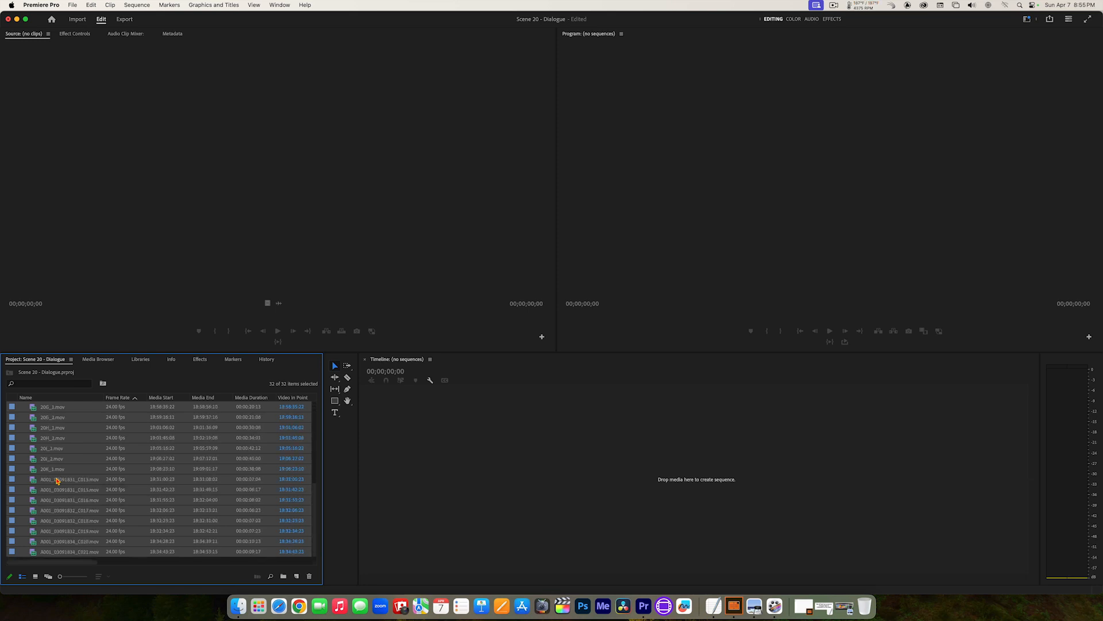
{"action": "scroll", "coordinate": [57, 480], "scroll_direction": "up", "scroll_amount": 6}
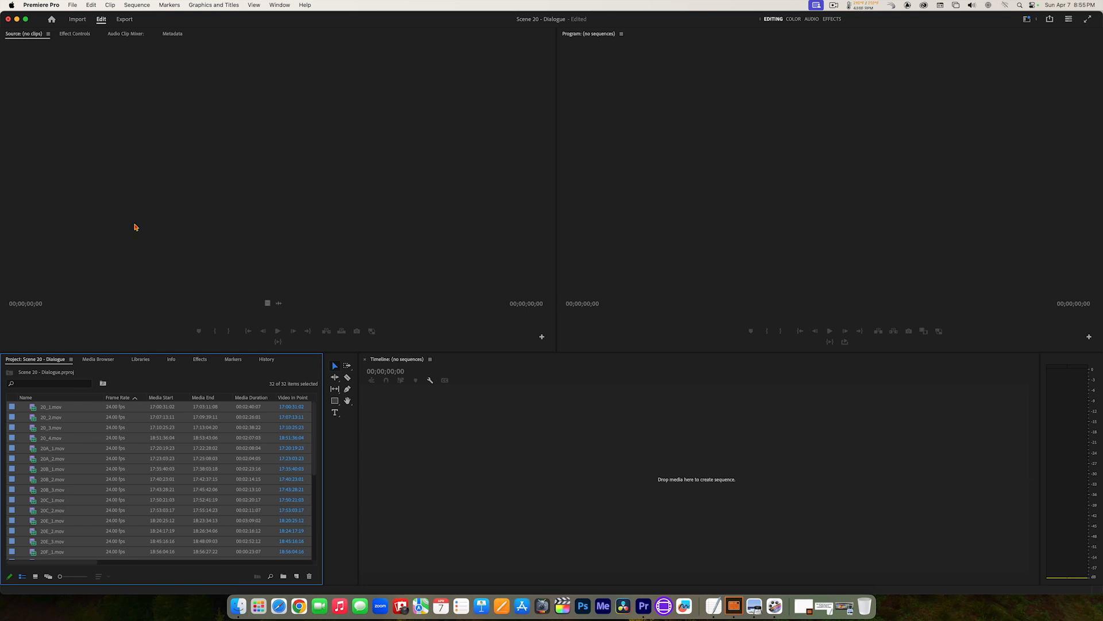
{"action": "left_click", "coordinate": [76, 5]}
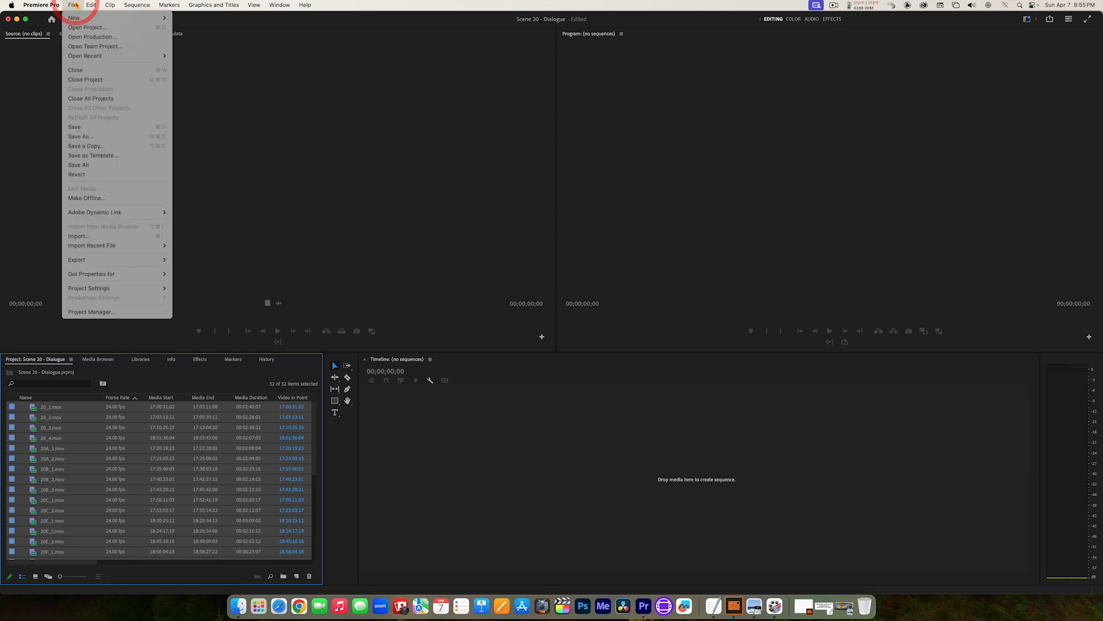
{"action": "mouse_move", "coordinate": [79, 19]}
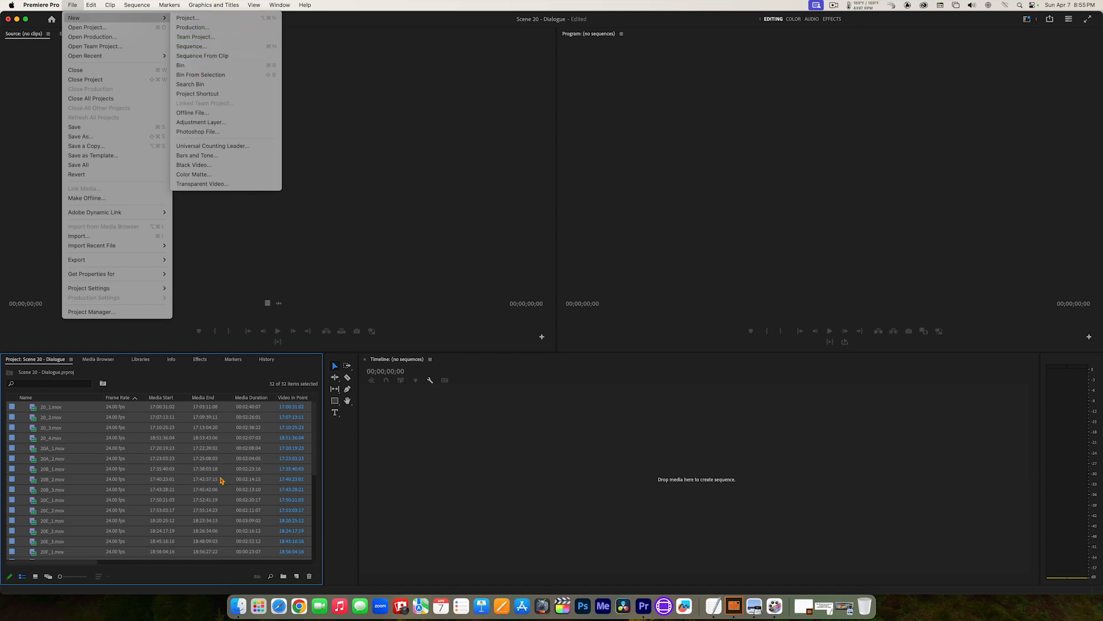
{"action": "left_click", "coordinate": [214, 574]}
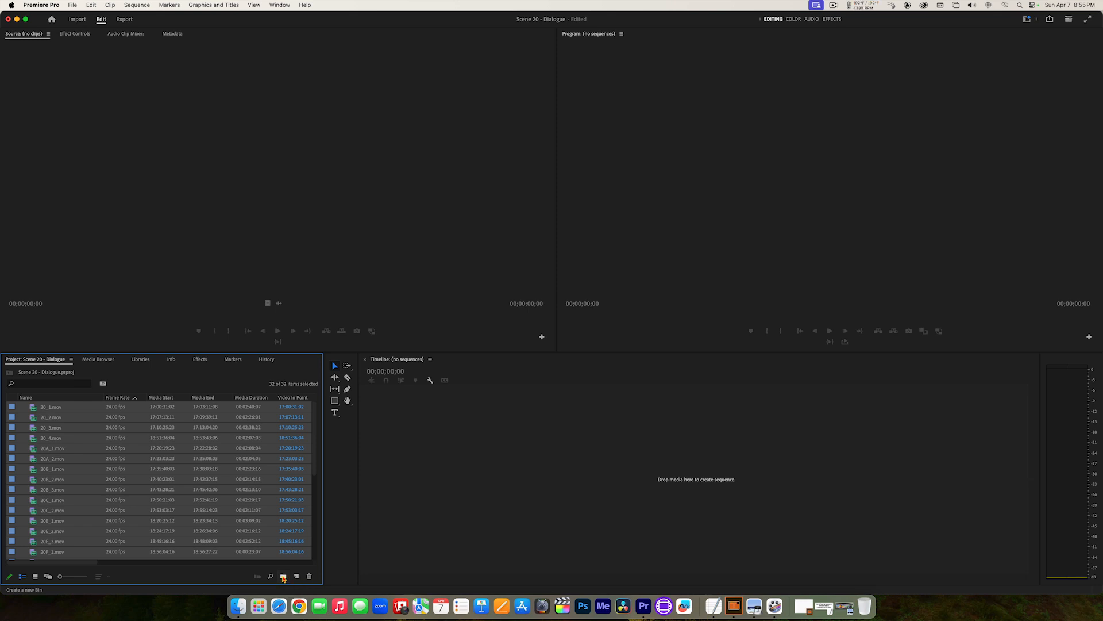
Step: Create a new bin in the project and name it "Scene 20 Clips"
{"action": "left_click", "coordinate": [283, 576]}
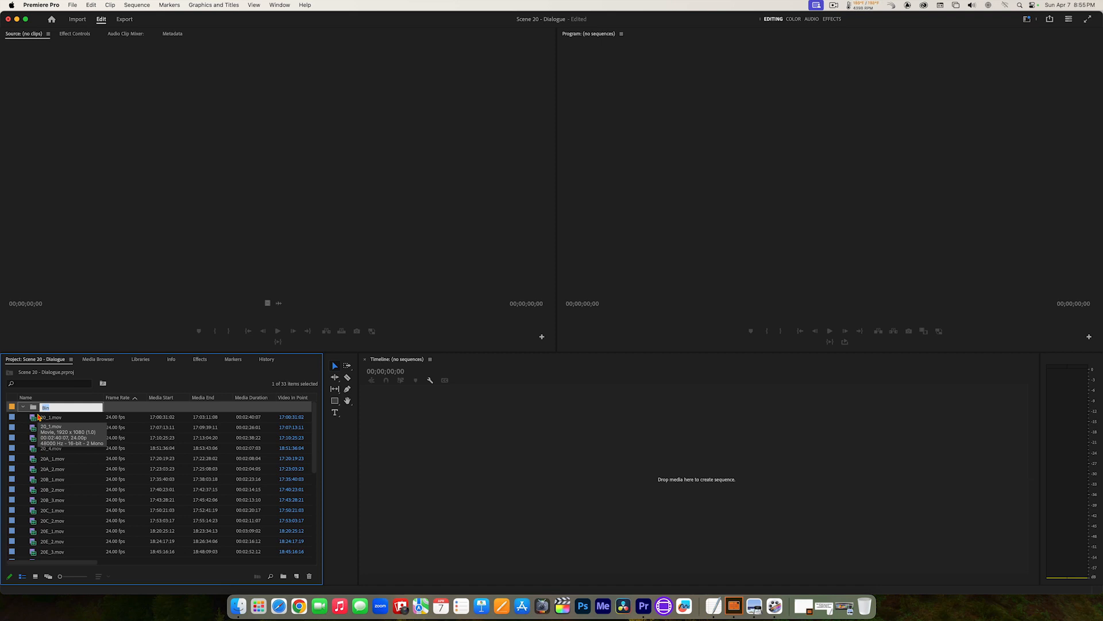
{"action": "type", "text": "Scene 2"}
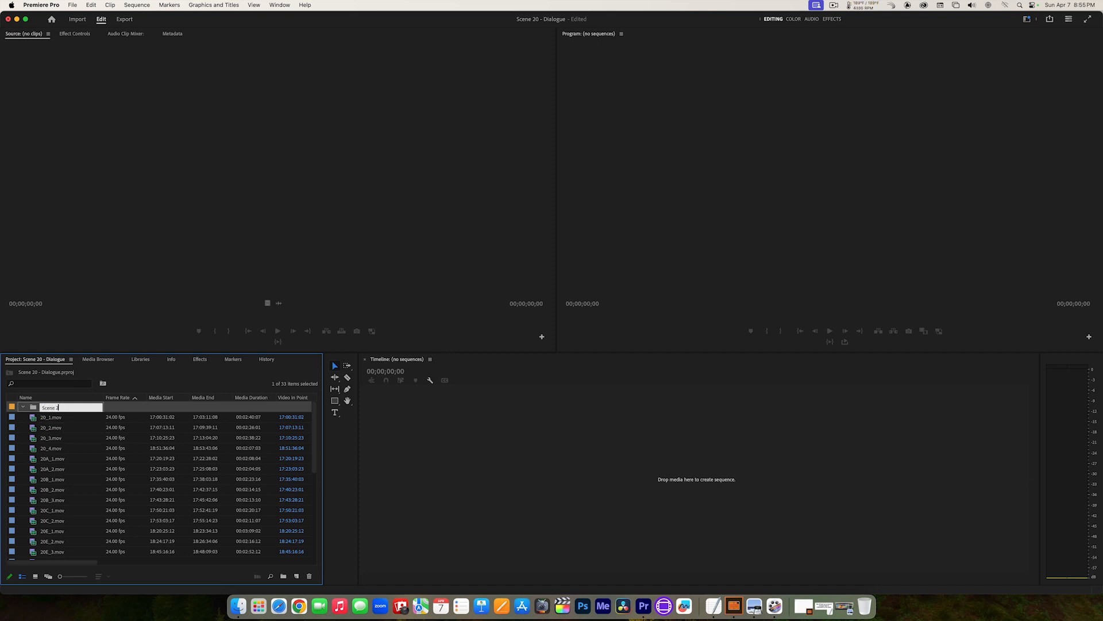
{"action": "type", "text": "0 Clips"}
{"action": "left_click", "coordinate": [33, 410]}
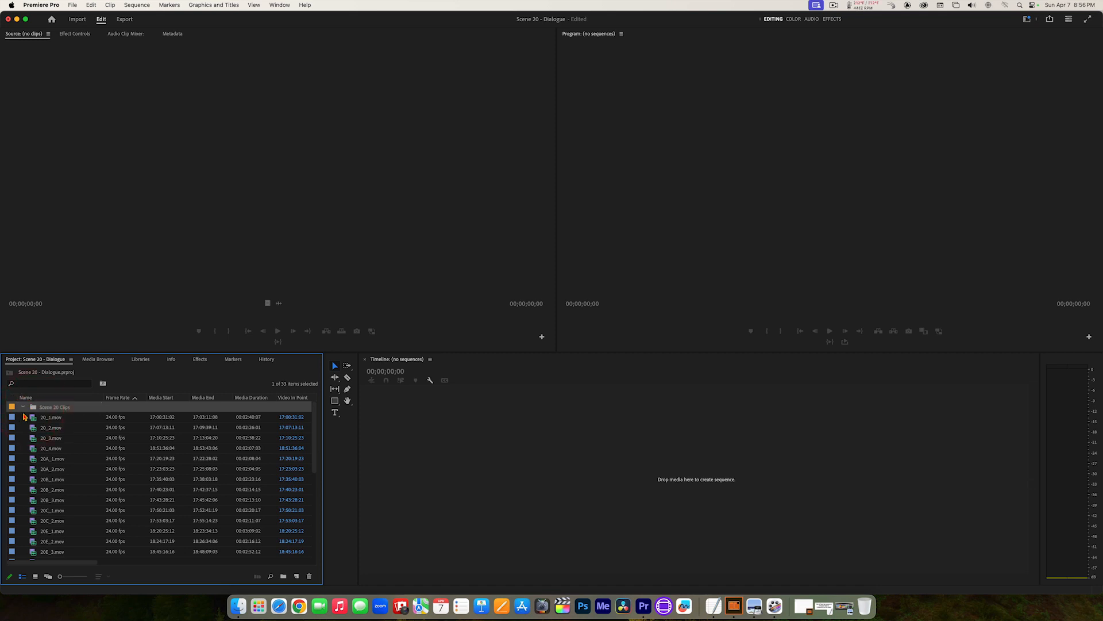
Step: Move the clips 20_1.mov and 20_2.mov into the Scene 20 Clips bin
{"action": "scroll", "coordinate": [25, 423], "scroll_direction": "down", "scroll_amount": 3}
{"action": "scroll", "coordinate": [26, 423], "scroll_direction": "down", "scroll_amount": 10}
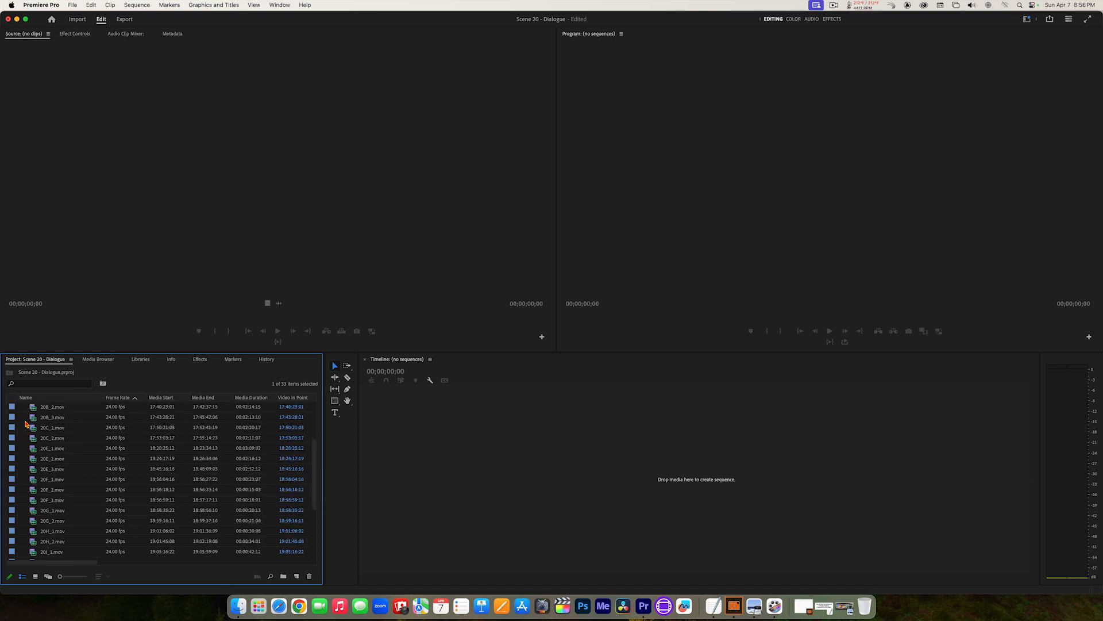
{"action": "scroll", "coordinate": [25, 424], "scroll_direction": "up", "scroll_amount": 15}
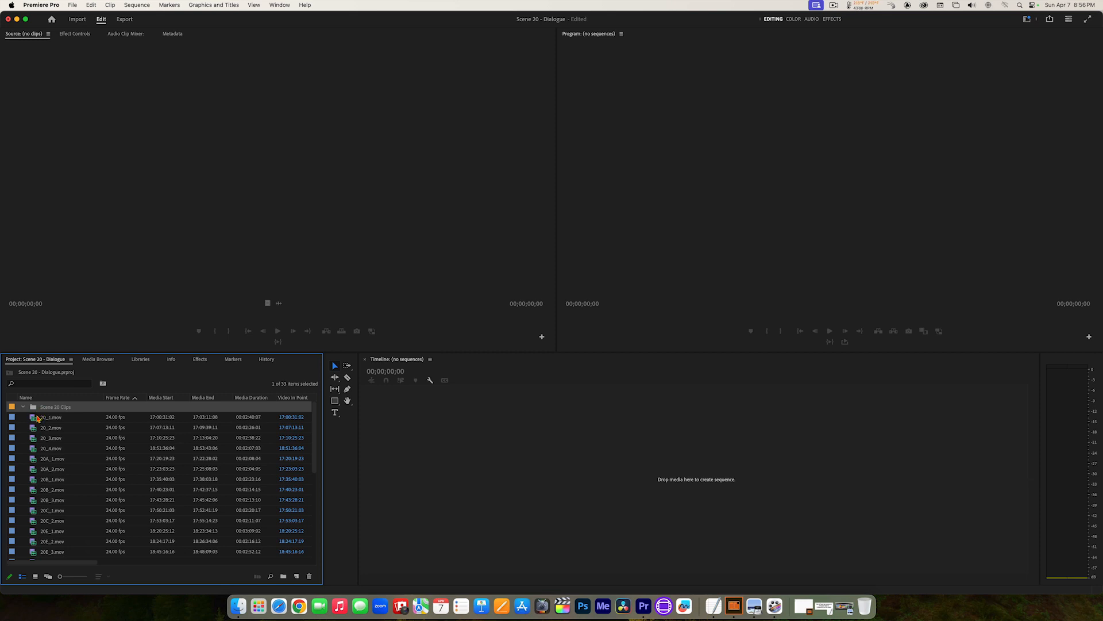
{"action": "left_click", "coordinate": [34, 422]}
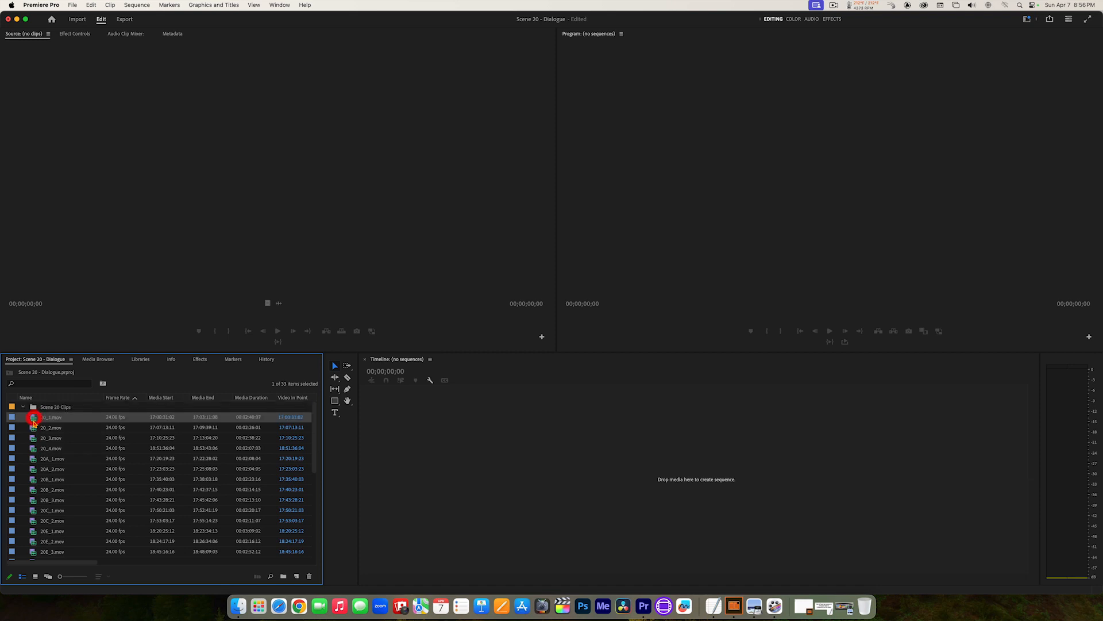
{"action": "left_click_drag", "start_coordinate": [33, 421], "coordinate": [39, 414]}
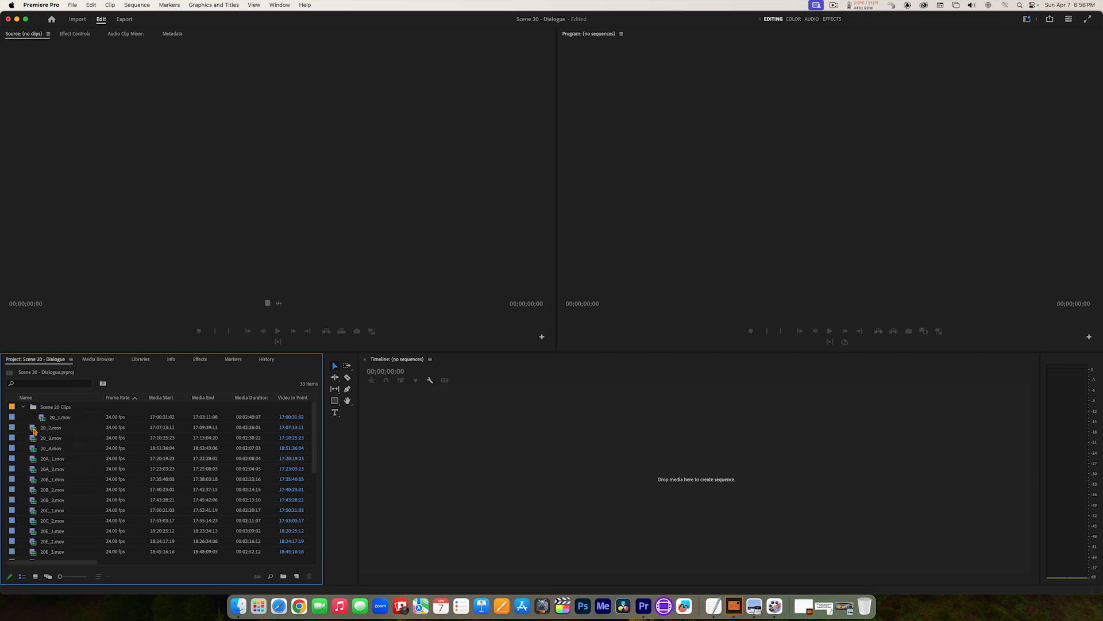
{"action": "left_click", "coordinate": [37, 428]}
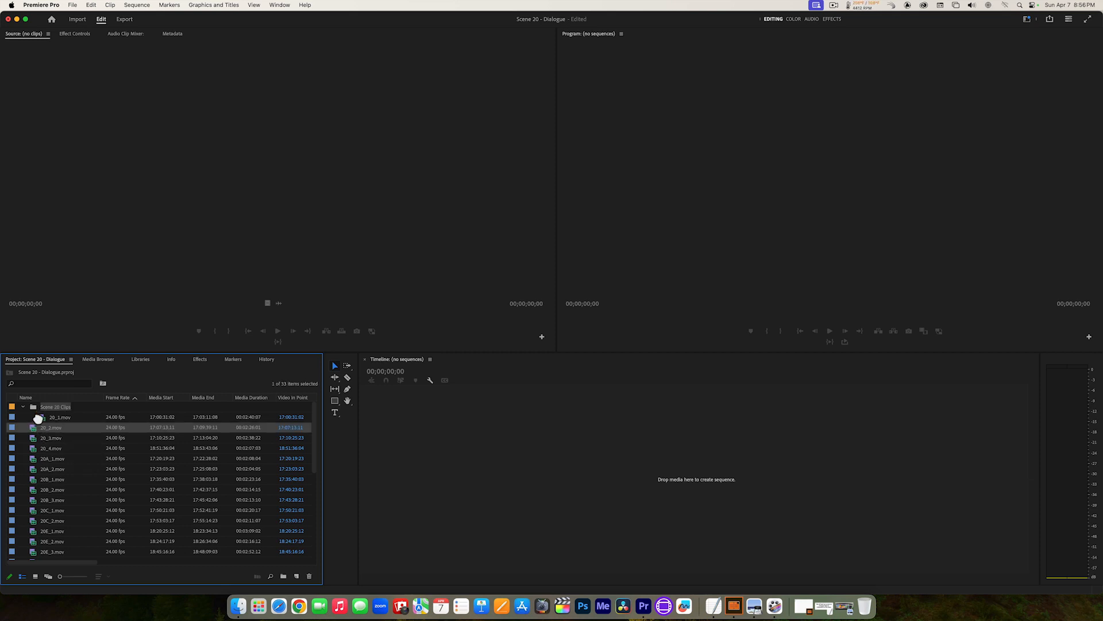
{"action": "left_click_drag", "start_coordinate": [38, 412], "coordinate": [36, 408]}
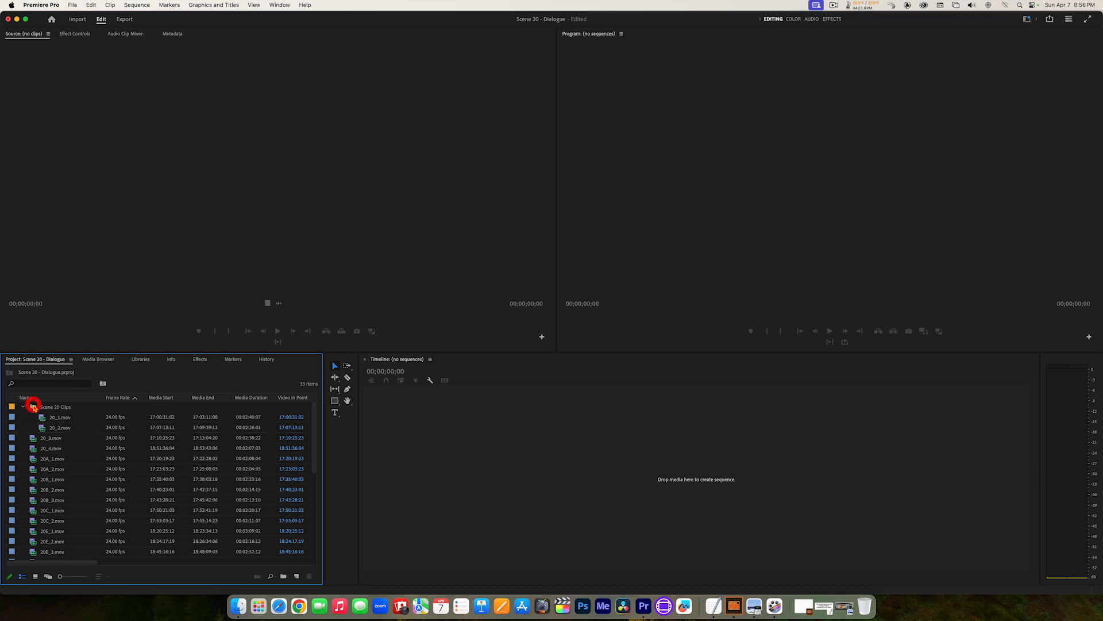
Step: Move all remaining 20-series clips, from 20_3.mov to the one just above the A001 clips, into the Scene 20 Clips bin together
{"action": "left_click", "coordinate": [37, 439]}
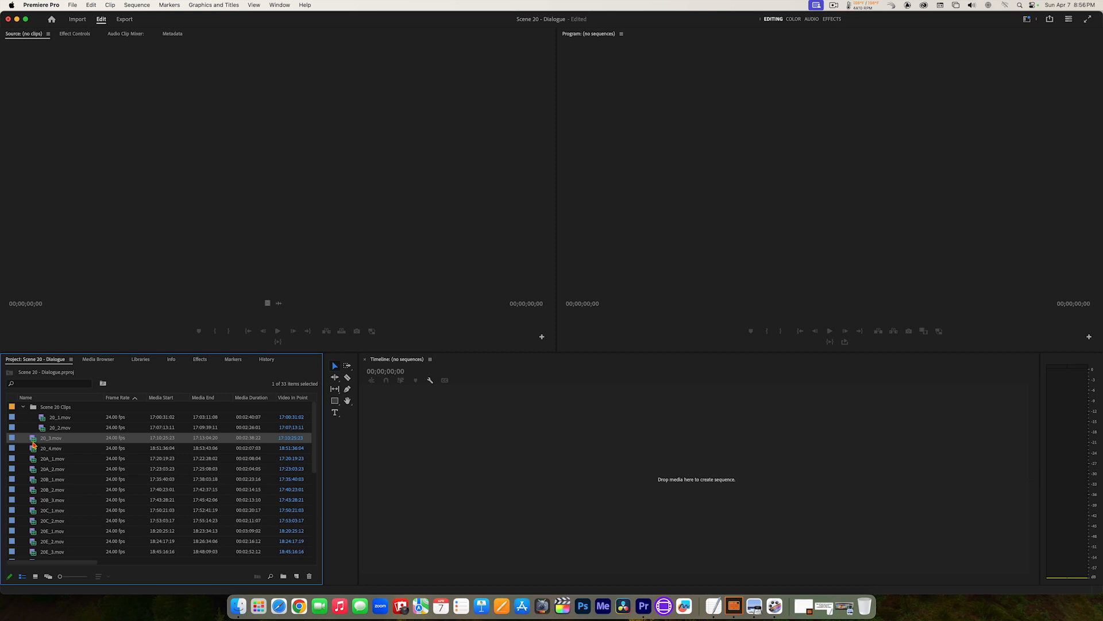
{"action": "scroll", "coordinate": [33, 444], "scroll_direction": "down", "scroll_amount": 5}
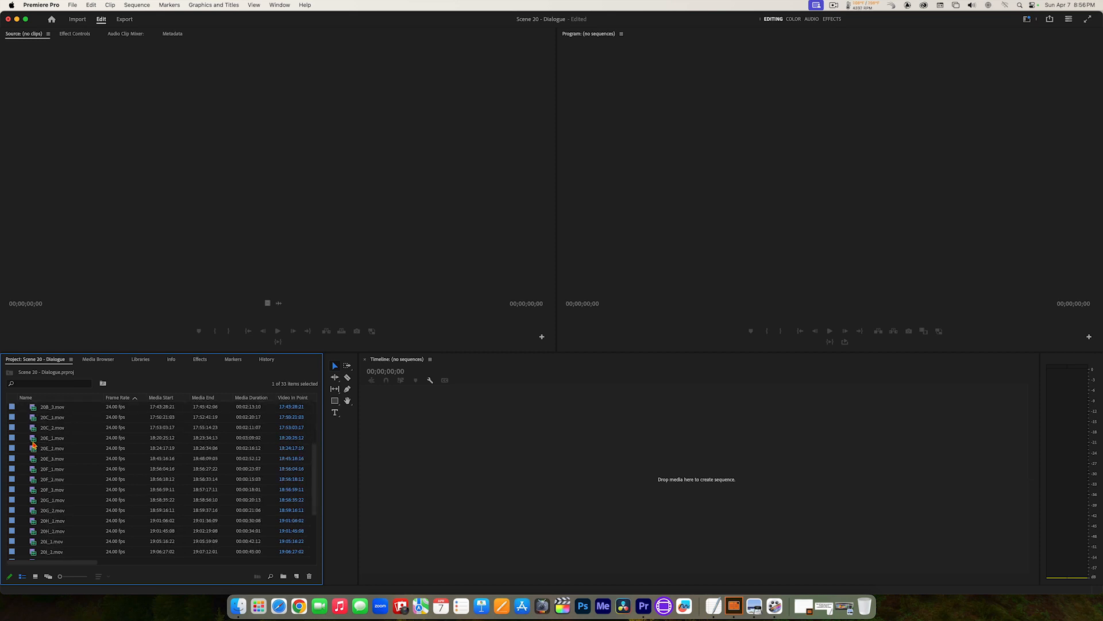
{"action": "scroll", "coordinate": [33, 444], "scroll_direction": "down", "scroll_amount": 3}
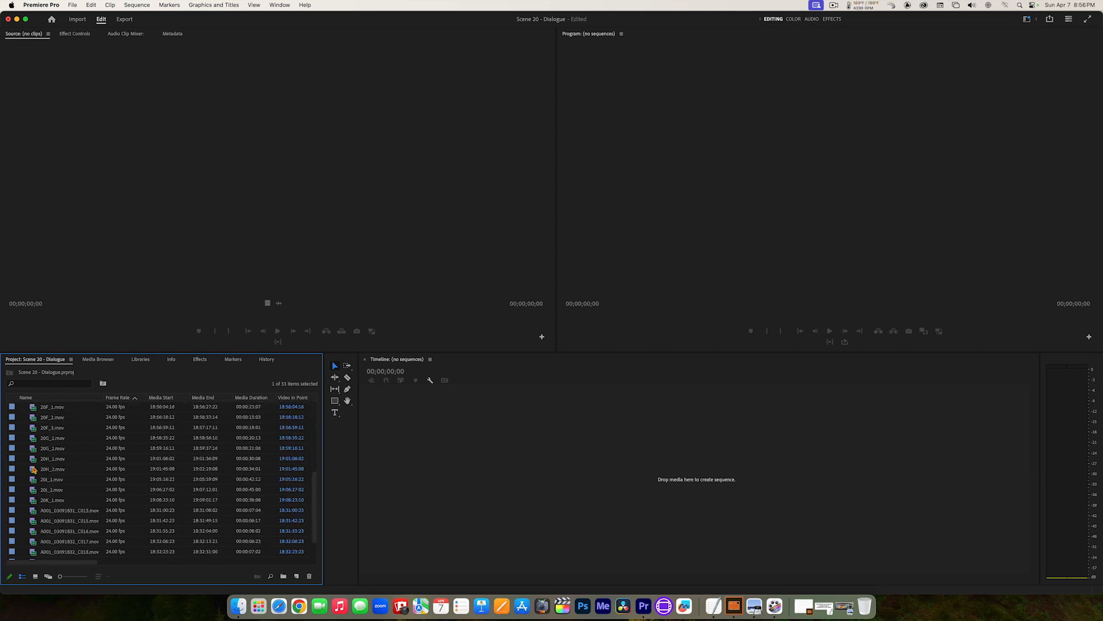
{"action": "left_click", "coordinate": [33, 500], "text": "shift"}
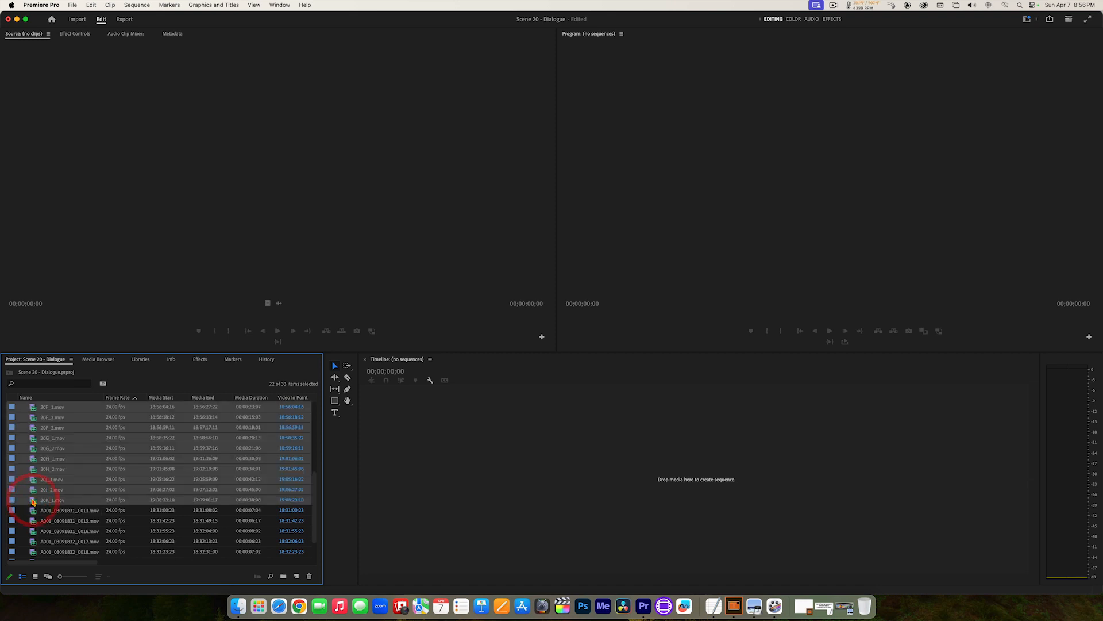
{"action": "scroll", "coordinate": [32, 492], "scroll_direction": "up", "scroll_amount": 1}
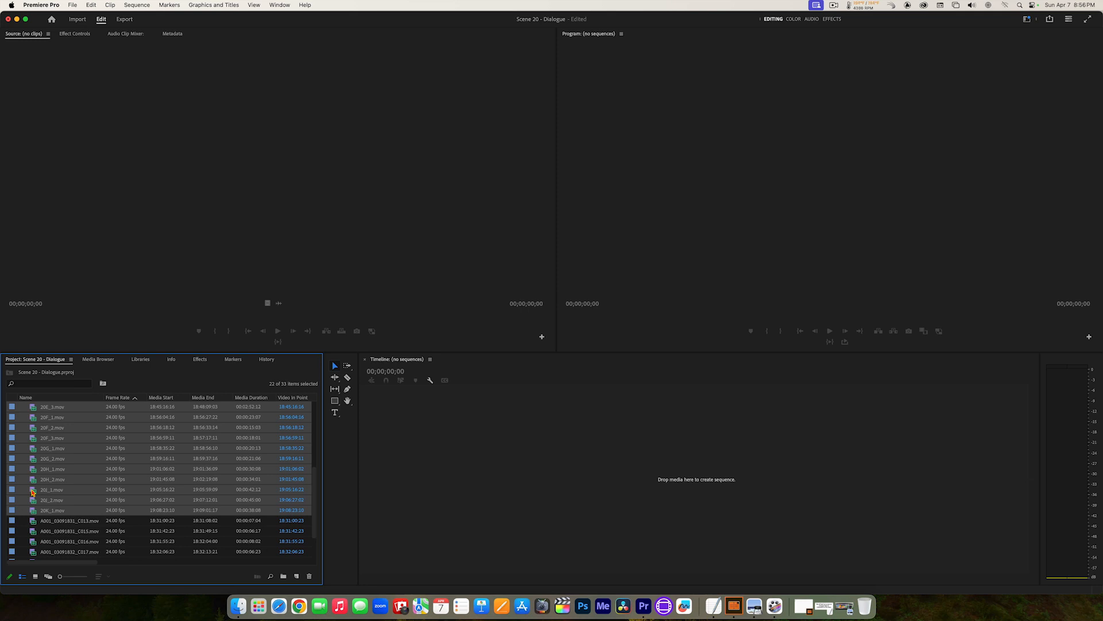
{"action": "scroll", "coordinate": [33, 493], "scroll_direction": "up", "scroll_amount": 14}
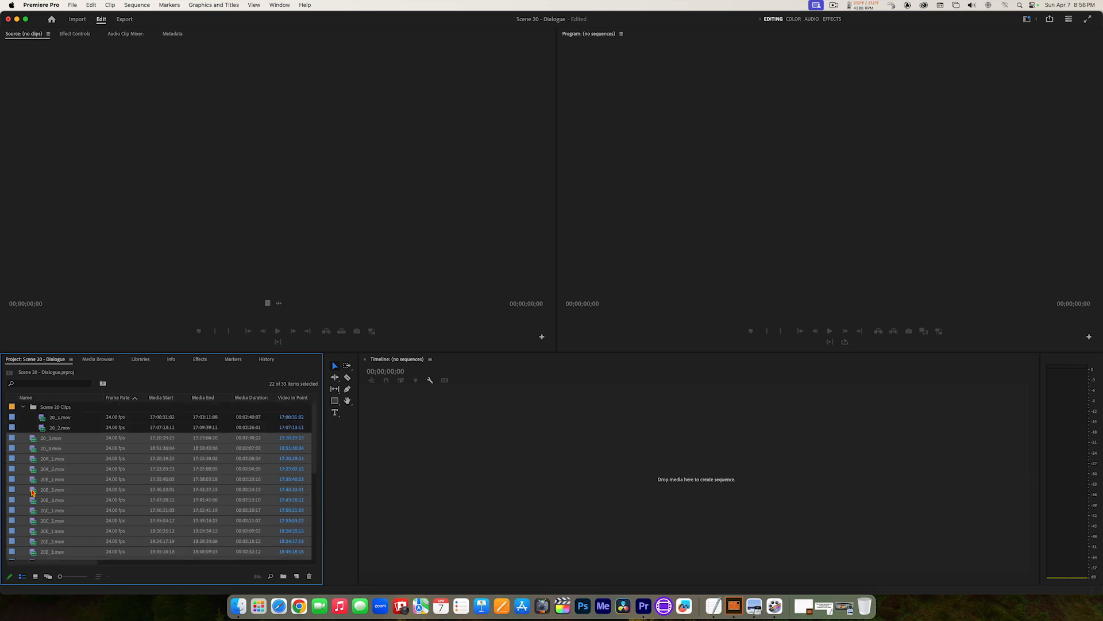
{"action": "scroll", "coordinate": [33, 443], "scroll_direction": "down", "scroll_amount": 6}
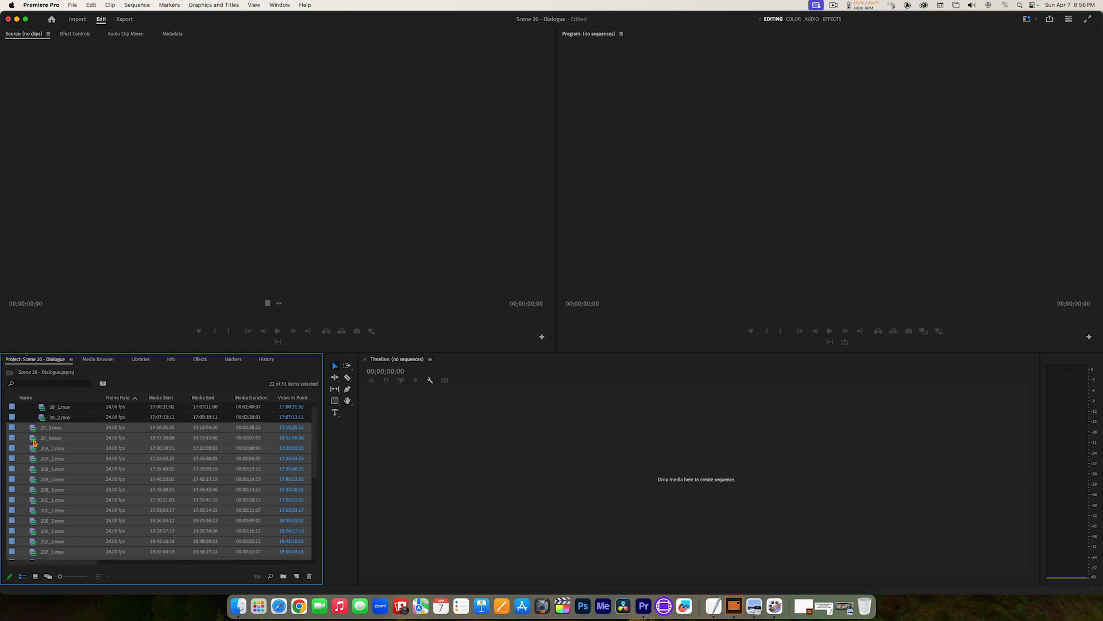
{"action": "scroll", "coordinate": [33, 442], "scroll_direction": "down", "scroll_amount": 8}
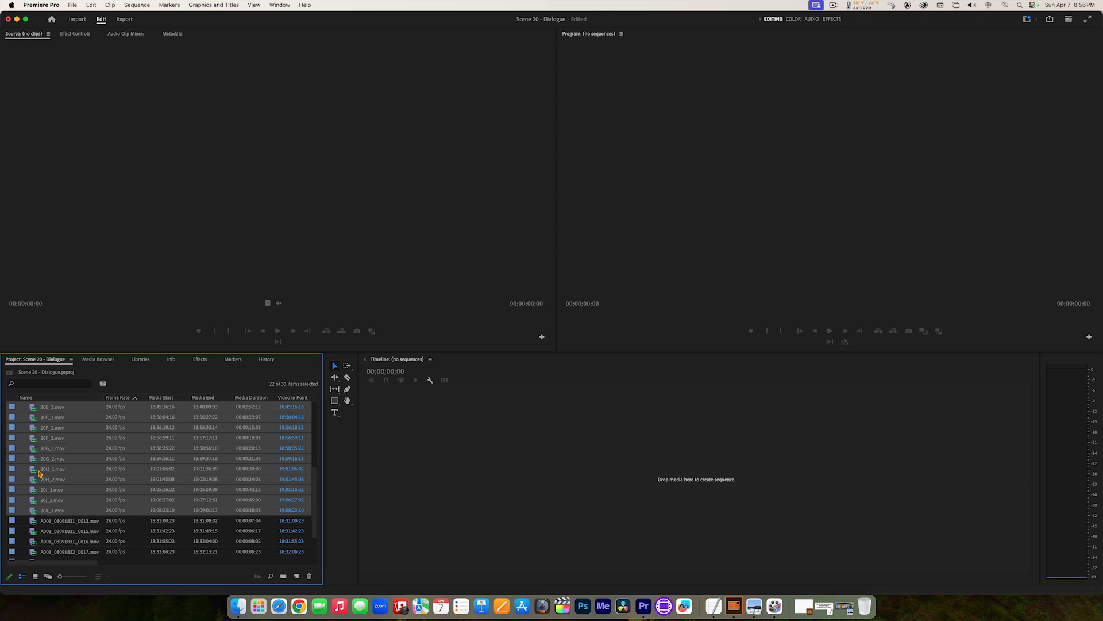
{"action": "scroll", "coordinate": [39, 473], "scroll_direction": "up", "scroll_amount": 3}
{"action": "scroll", "coordinate": [39, 473], "scroll_direction": "up", "scroll_amount": 11}
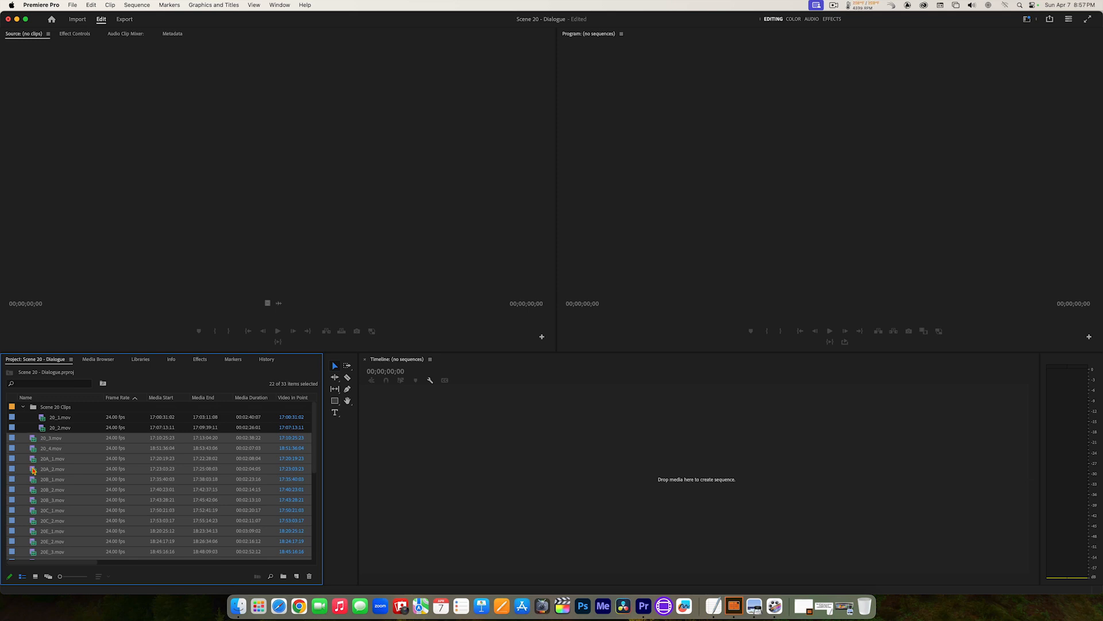
{"action": "left_click_drag", "start_coordinate": [32, 440], "coordinate": [43, 409]}
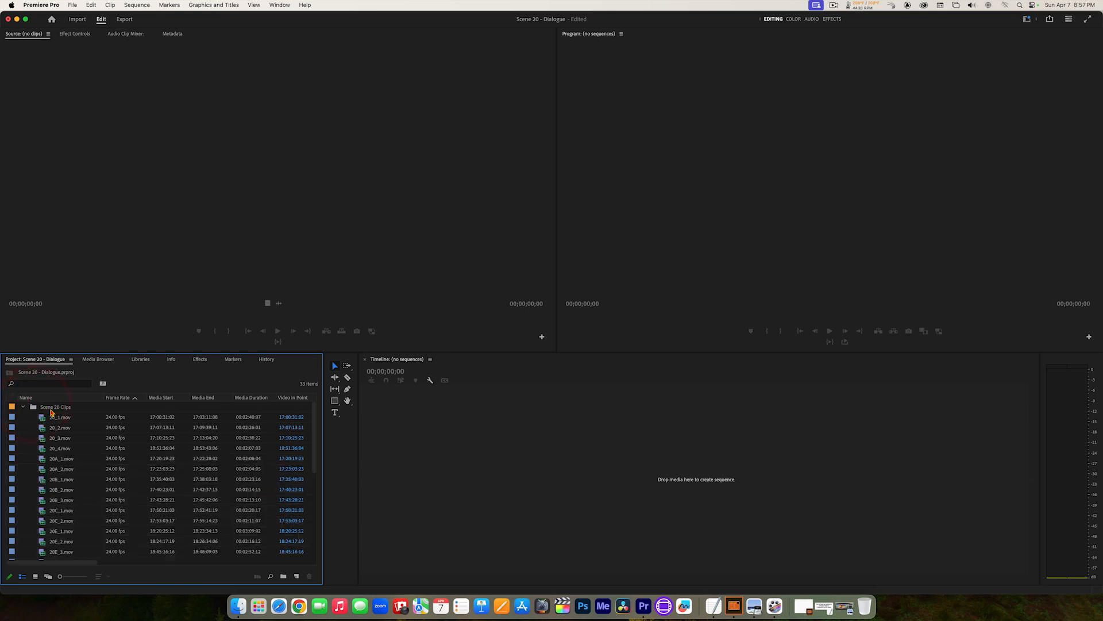
Step: Look through the clips inside the Scene 20 Clips bin and leave the bin collapsed
{"action": "scroll", "coordinate": [49, 426], "scroll_direction": "down", "scroll_amount": 5}
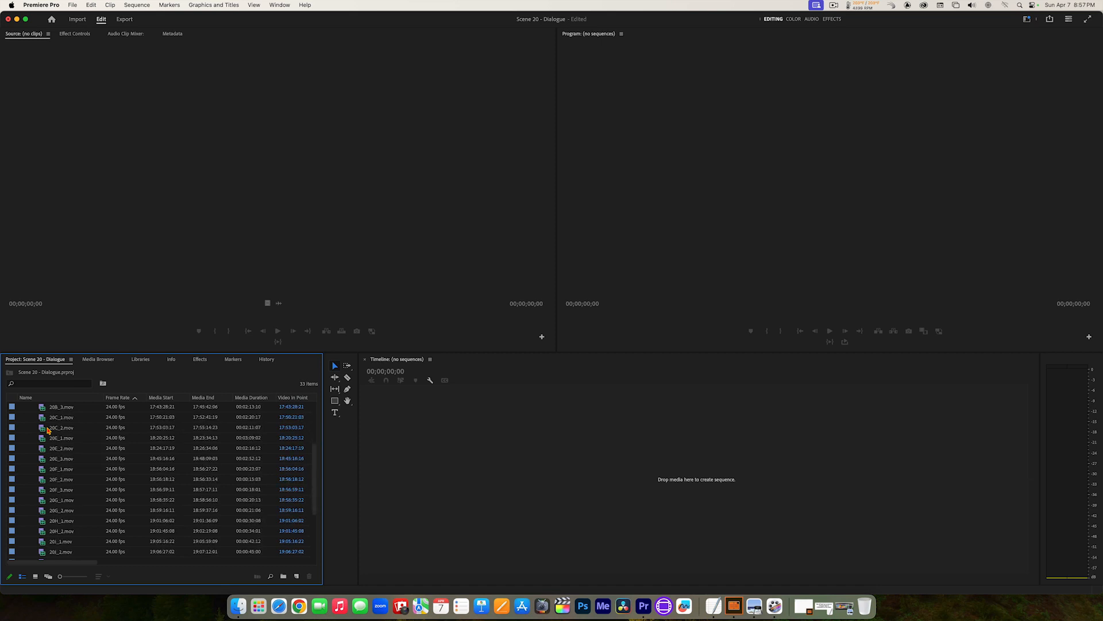
{"action": "scroll", "coordinate": [48, 429], "scroll_direction": "down", "scroll_amount": 2}
{"action": "scroll", "coordinate": [48, 428], "scroll_direction": "up", "scroll_amount": 7}
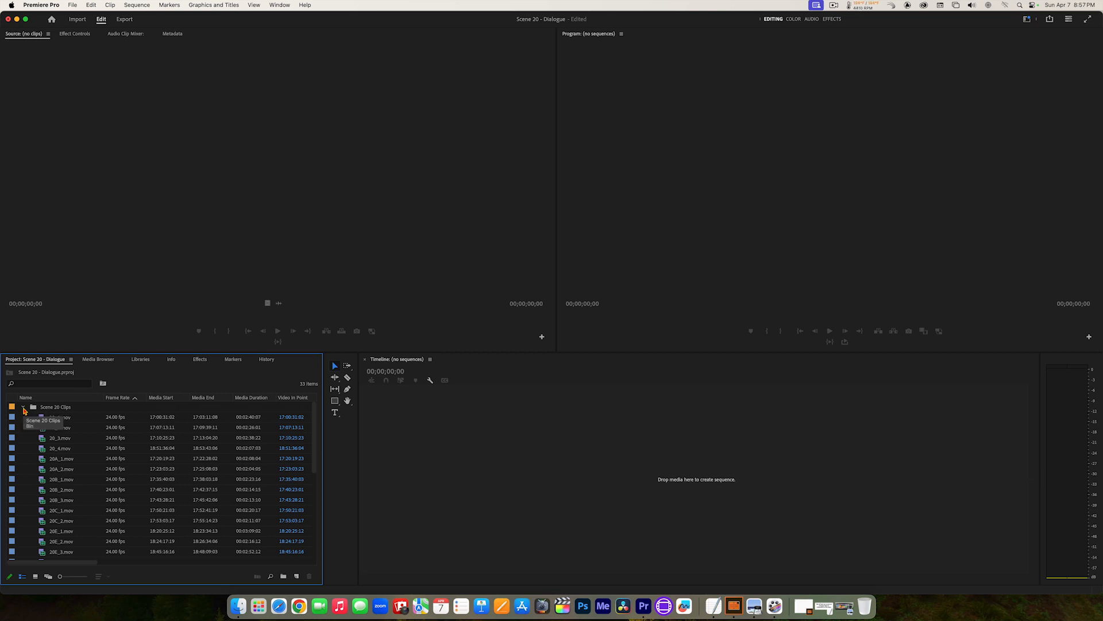
{"action": "left_click", "coordinate": [24, 409]}
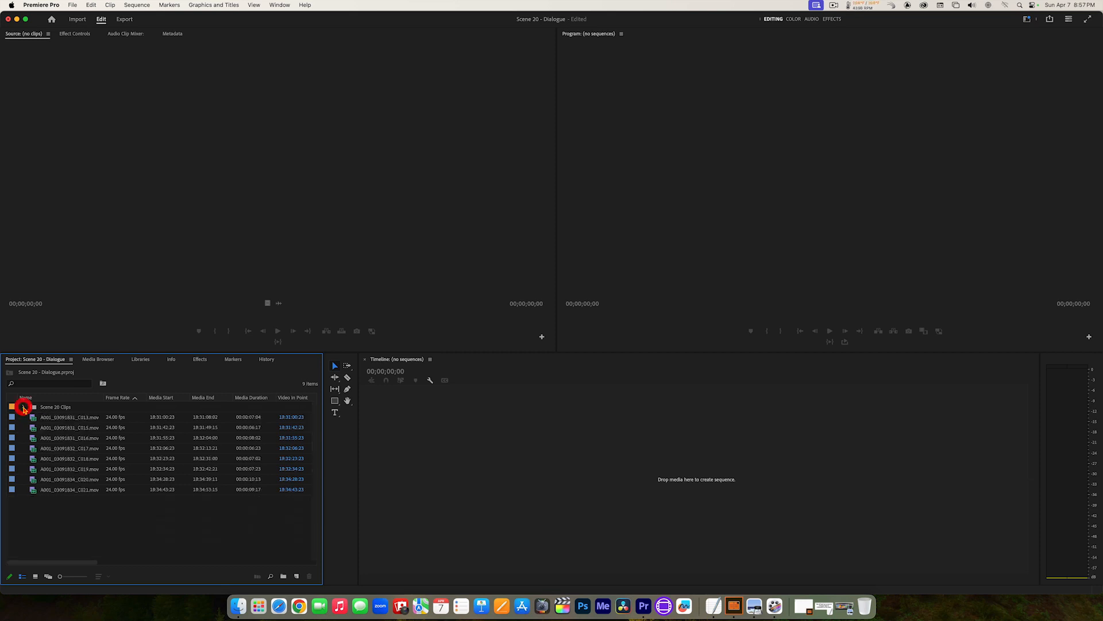
{"action": "left_click", "coordinate": [24, 410]}
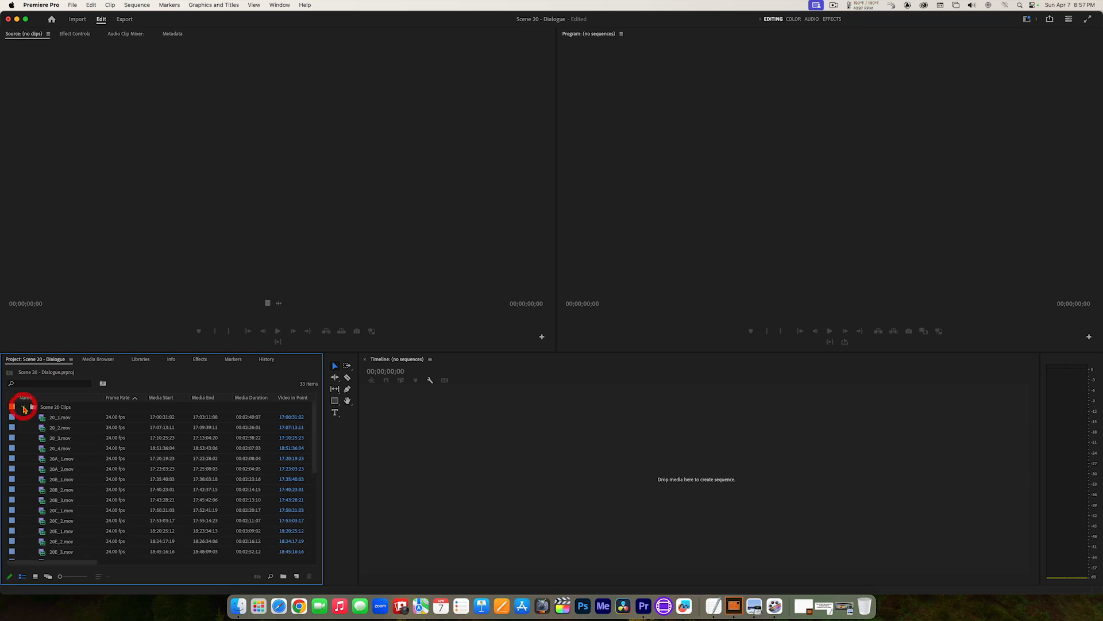
{"action": "left_click", "coordinate": [23, 409]}
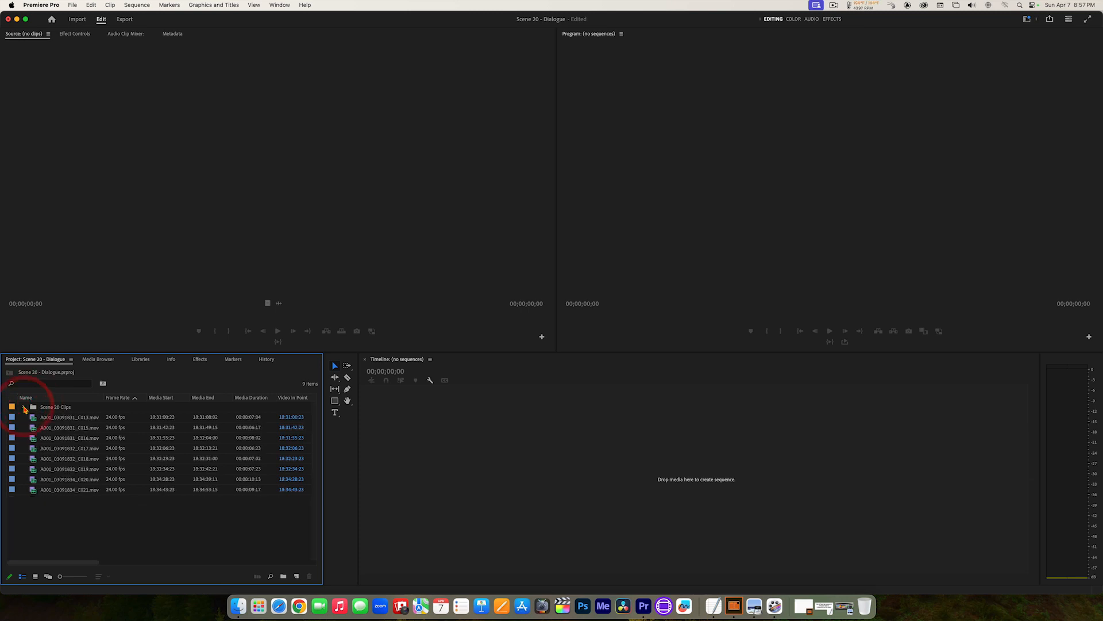
{"action": "left_click", "coordinate": [23, 408]}
{"action": "left_click", "coordinate": [24, 407]}
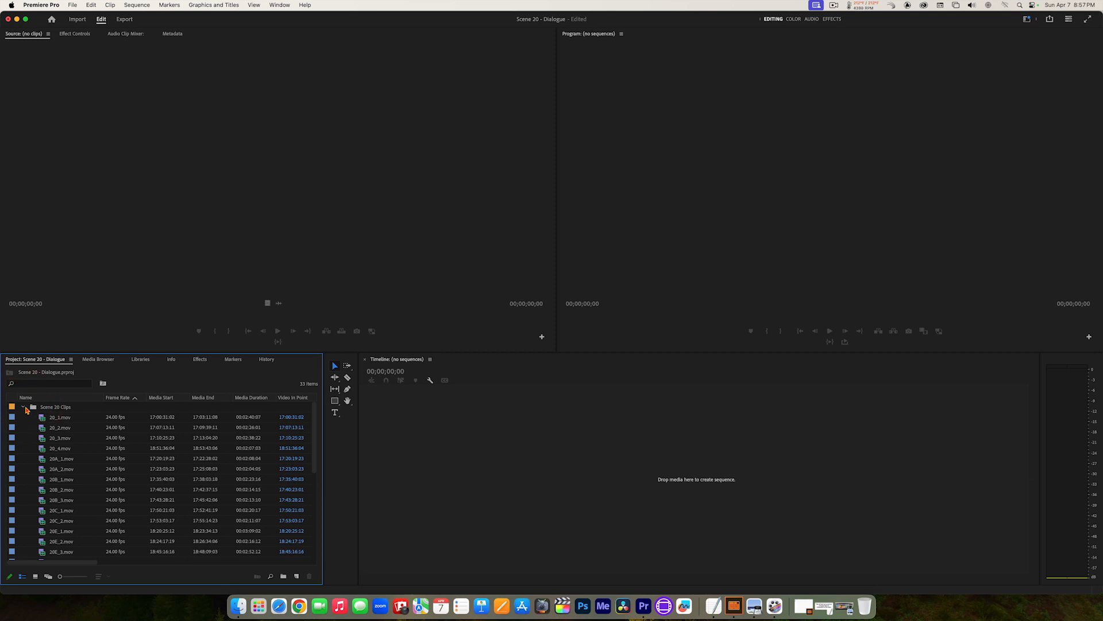
{"action": "left_click", "coordinate": [25, 408]}
{"action": "left_click", "coordinate": [24, 407]}
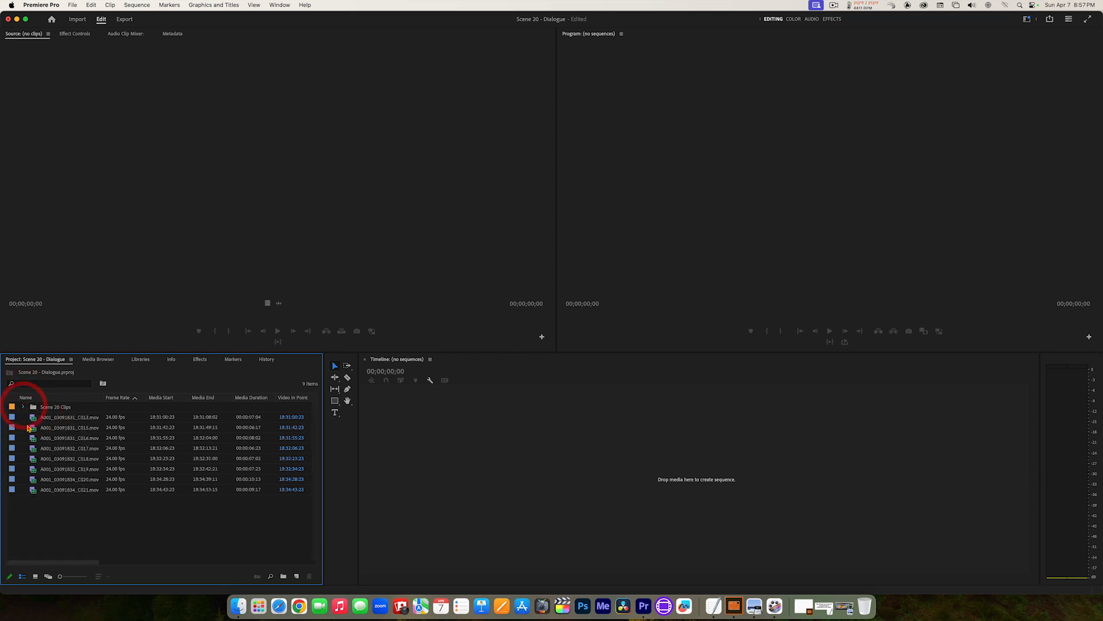
{"action": "left_click", "coordinate": [24, 407]}
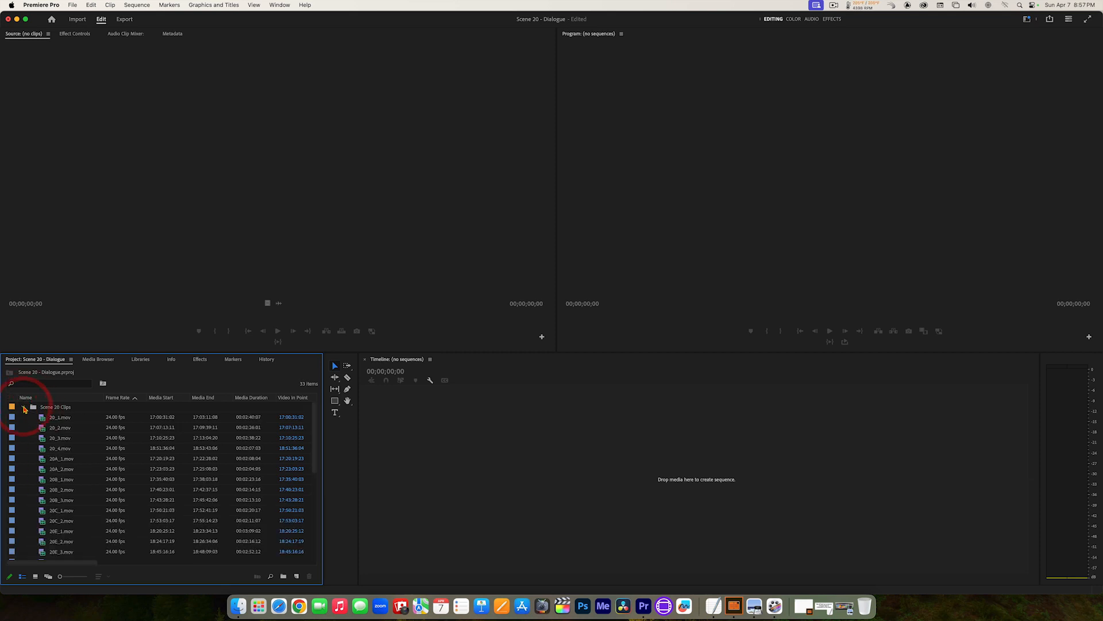
{"action": "left_click", "coordinate": [24, 408]}
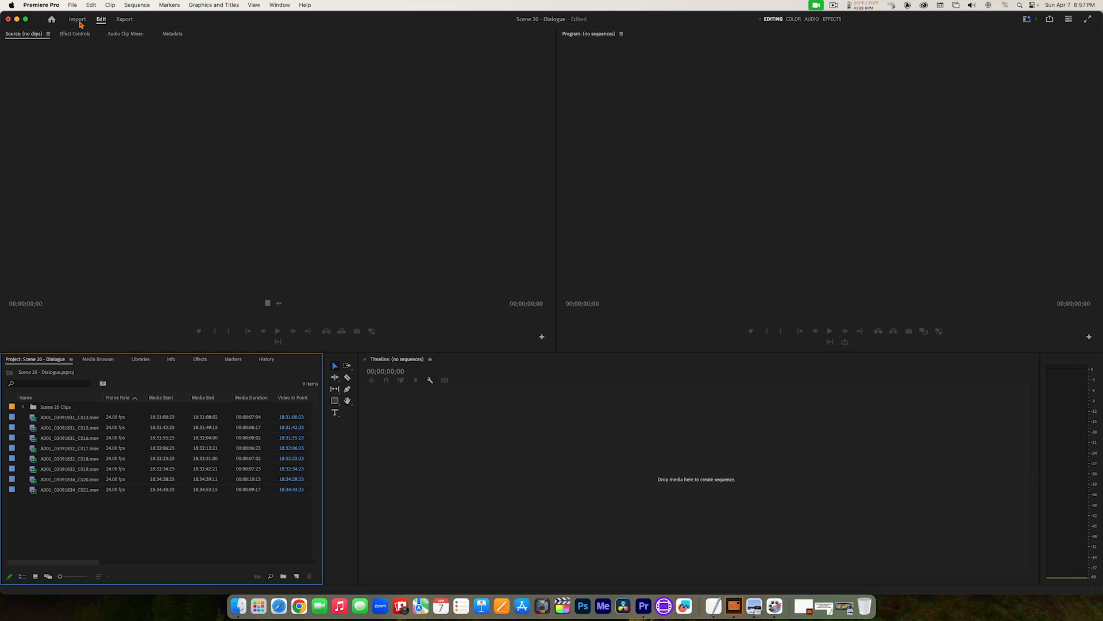
{"action": "left_click", "coordinate": [73, 4]}
{"action": "mouse_move", "coordinate": [75, 21]}
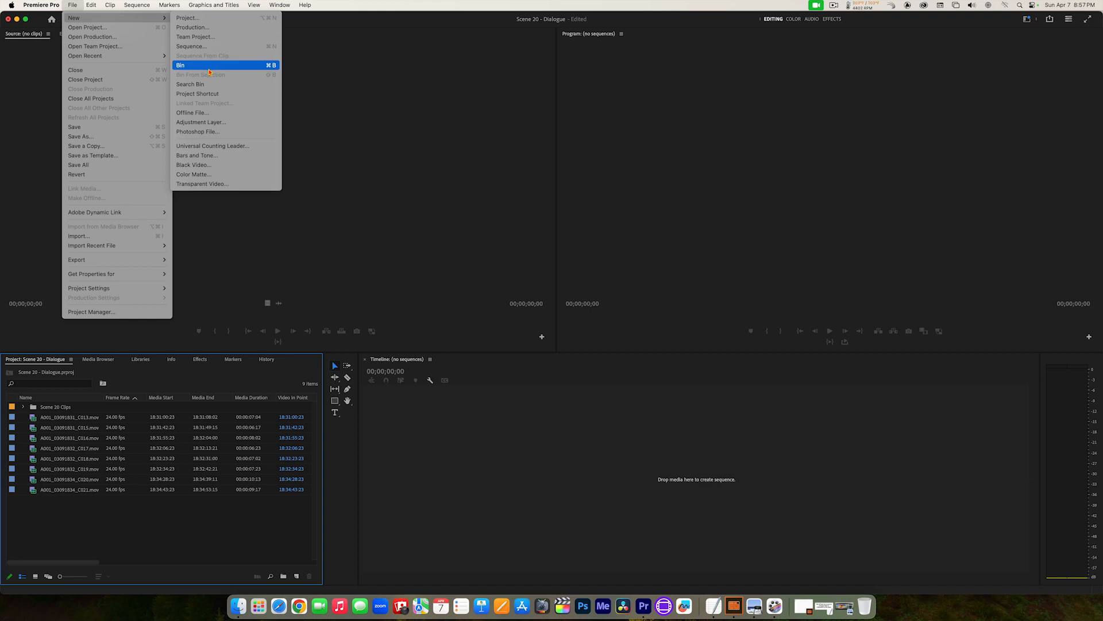
{"action": "left_click", "coordinate": [168, 521]}
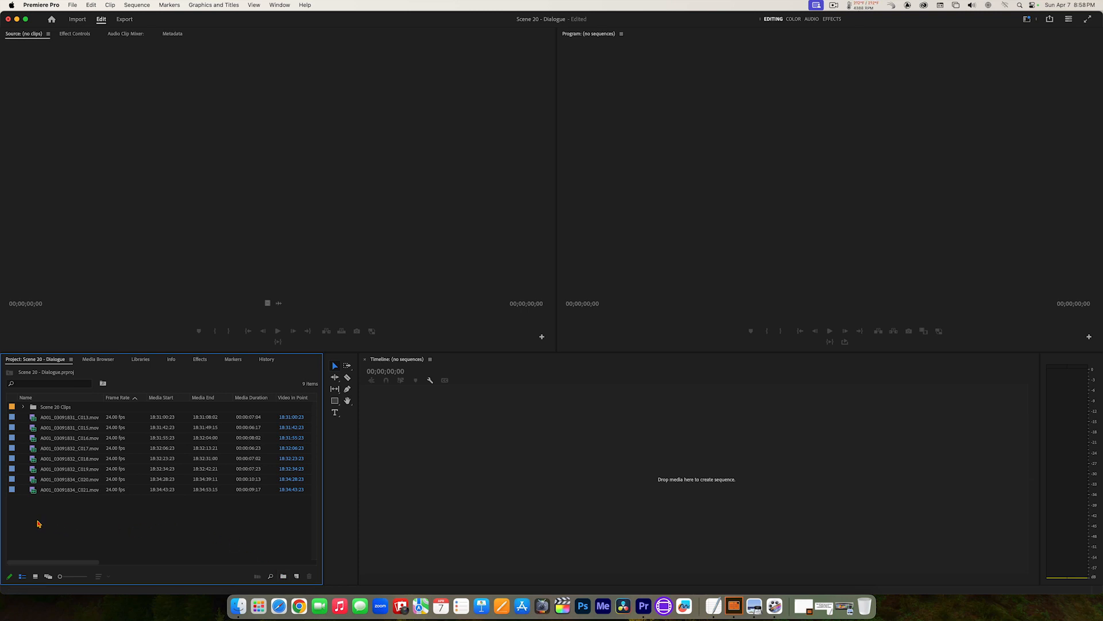
Step: Create a new bin at the project's top level and name it "Cutaways"
{"action": "right_click", "coordinate": [111, 524]}
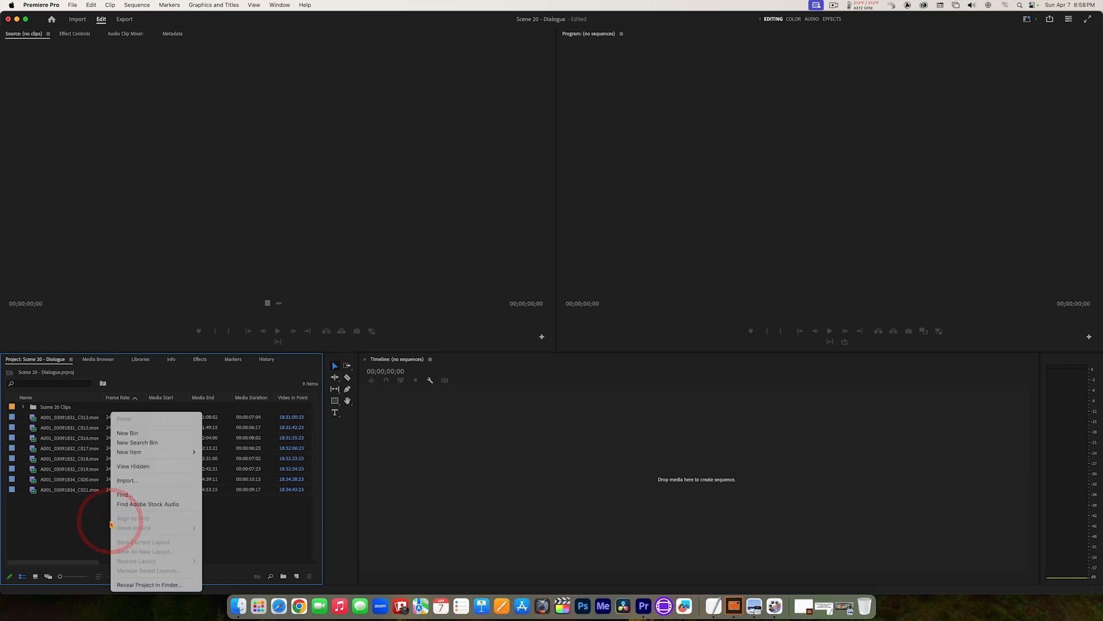
{"action": "left_click", "coordinate": [145, 435]}
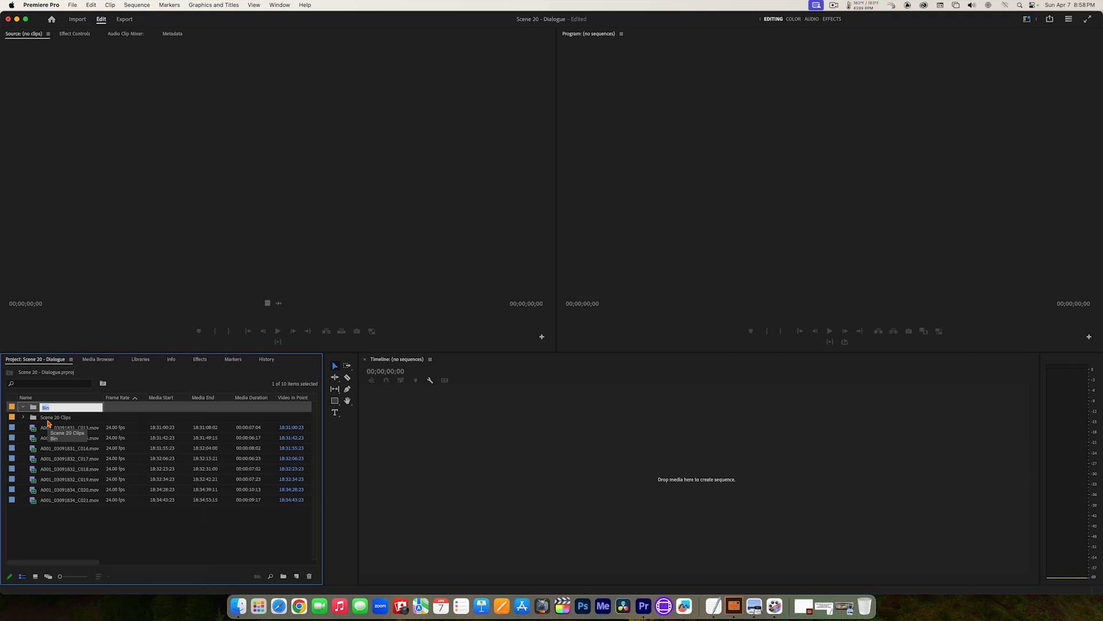
{"action": "type", "text": "Cu"}
{"action": "key", "text": "BackSpace"}
{"action": "key", "text": "BackSpace"}
{"action": "type", "text": "aways"}
{"action": "left_click", "coordinate": [28, 406]}
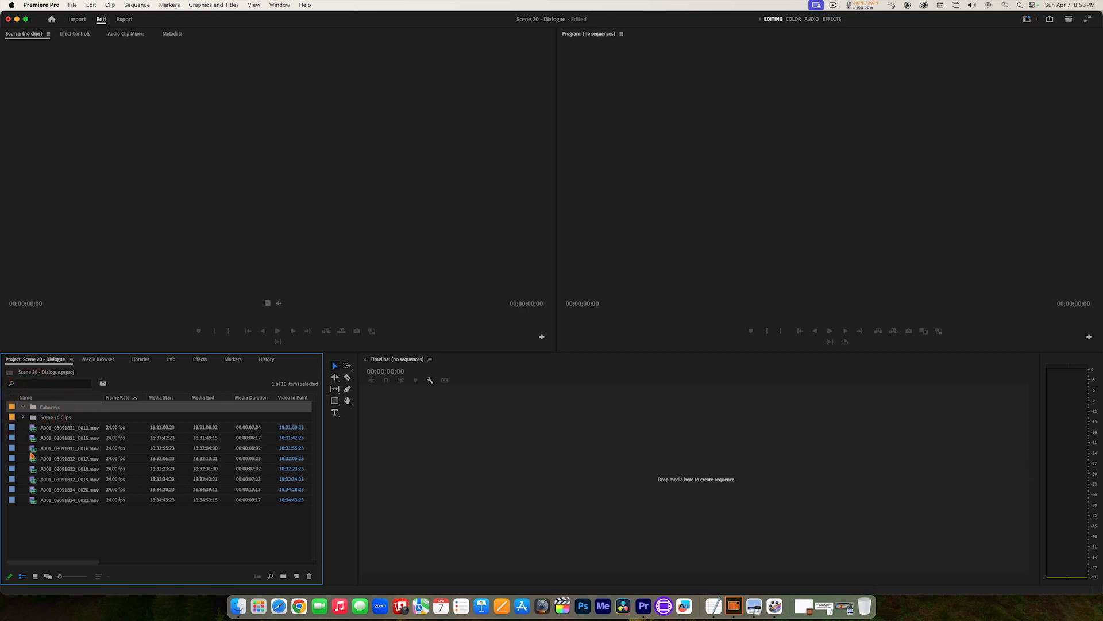
Step: Move all the A001 clips together into the Cutaways bin and collapse the bin
{"action": "left_click", "coordinate": [33, 428]}
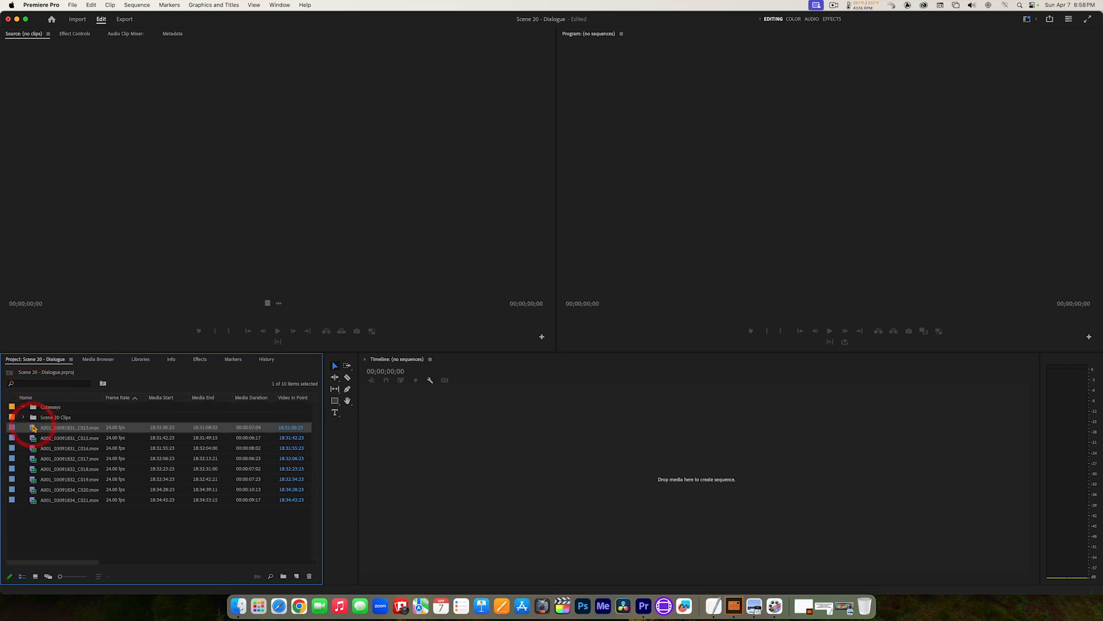
{"action": "left_click", "coordinate": [35, 502], "text": "shift"}
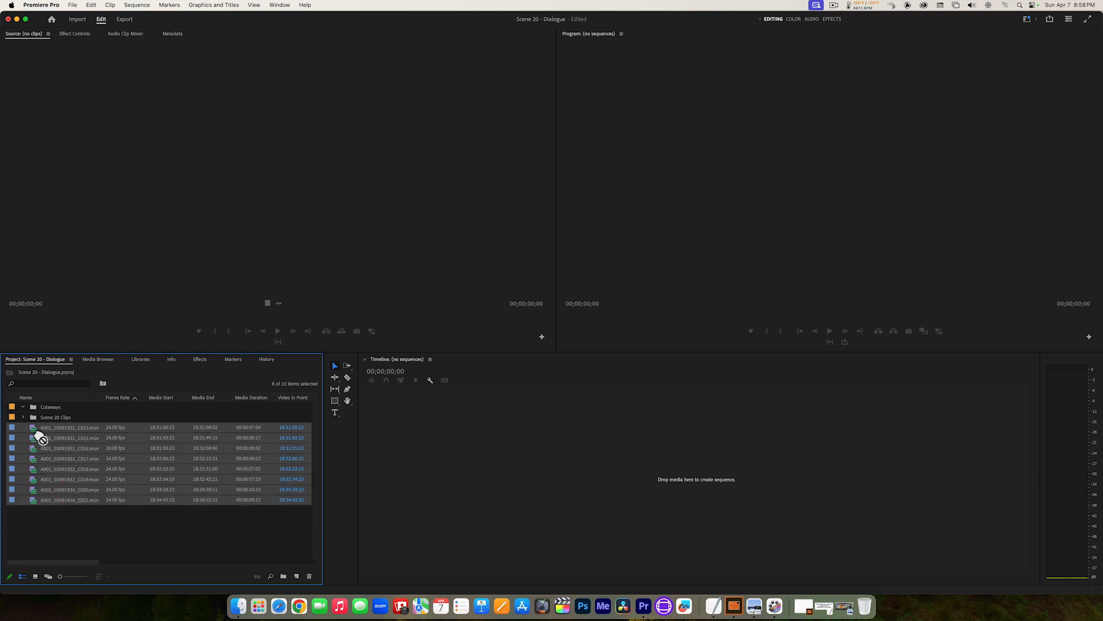
{"action": "left_click_drag", "start_coordinate": [39, 426], "coordinate": [35, 408]}
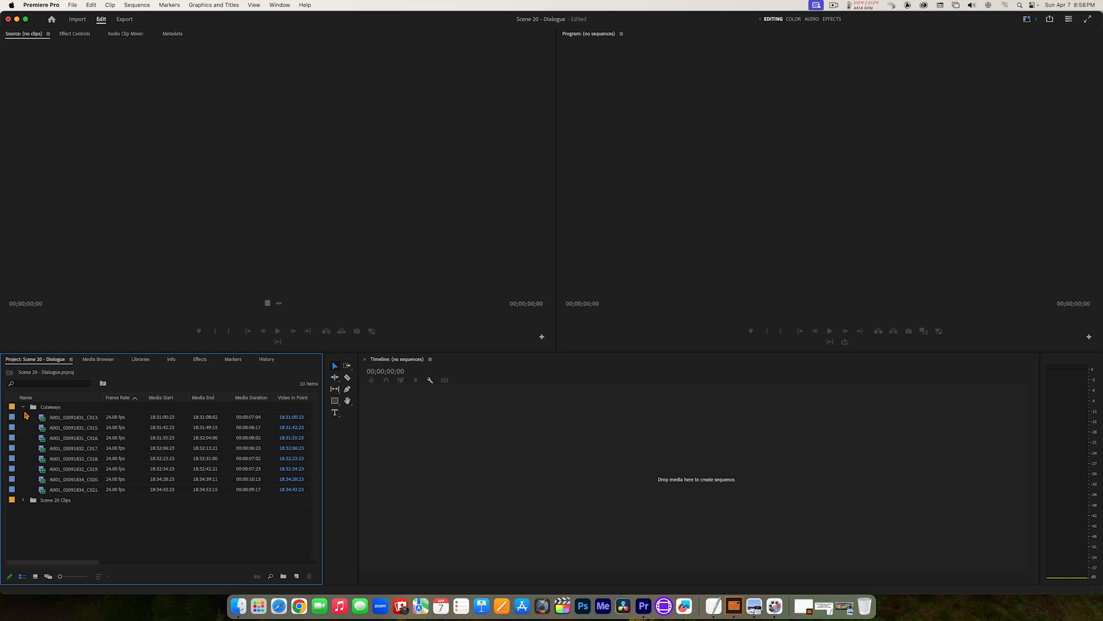
{"action": "left_click", "coordinate": [23, 407]}
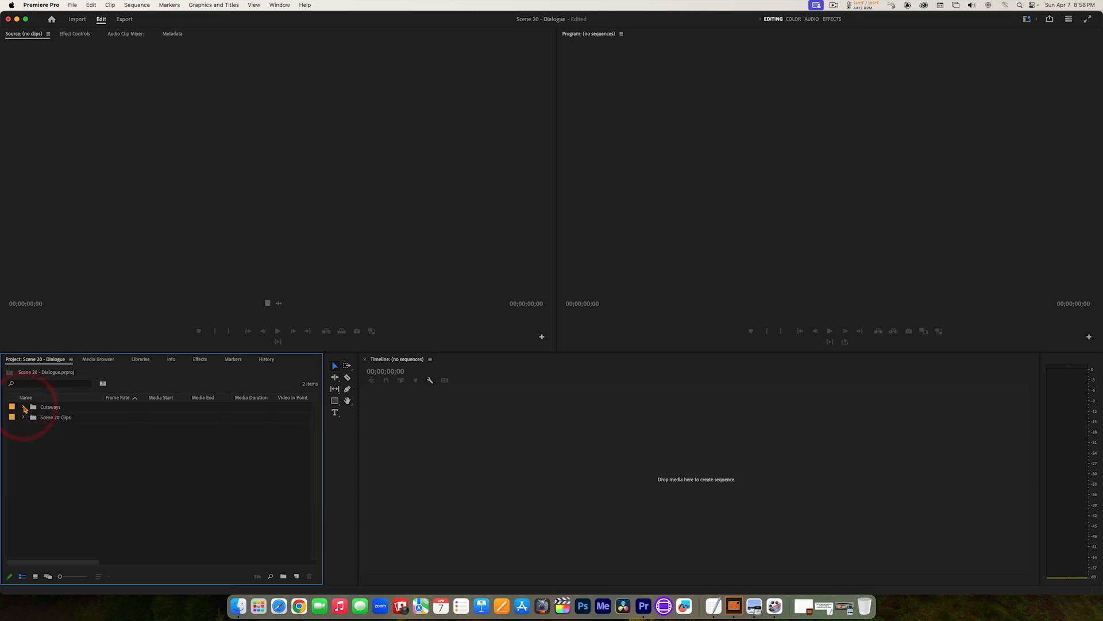
{"action": "left_click", "coordinate": [23, 407]}
{"action": "left_click", "coordinate": [24, 407]}
{"action": "left_click", "coordinate": [24, 407]}
{"action": "left_click", "coordinate": [24, 407]}
{"action": "left_click", "coordinate": [73, 4]}
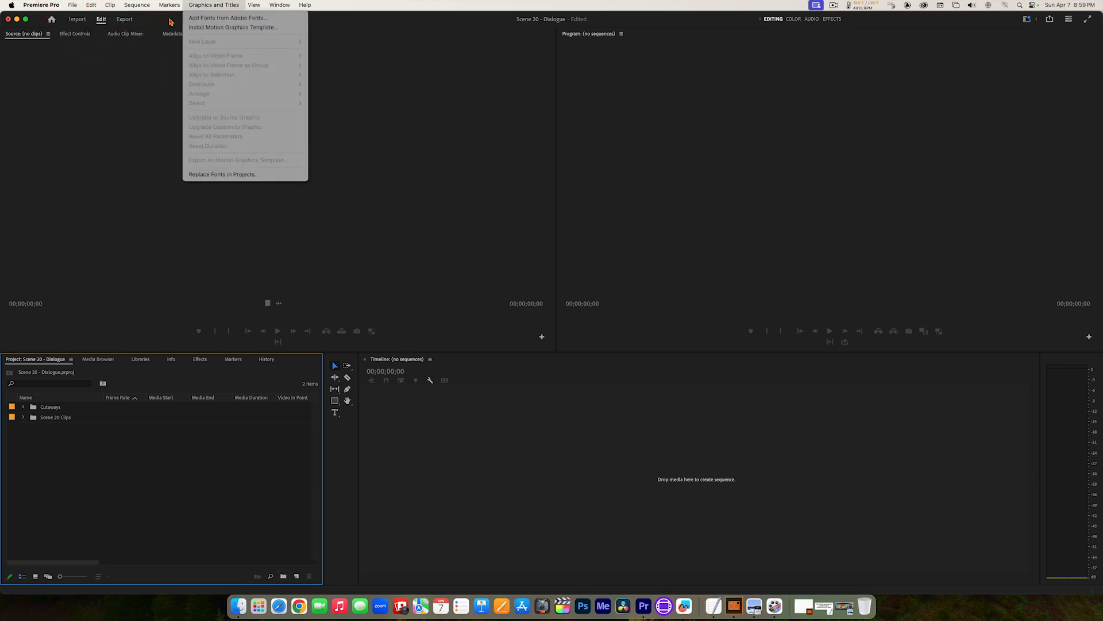
{"action": "mouse_move", "coordinate": [76, 6]}
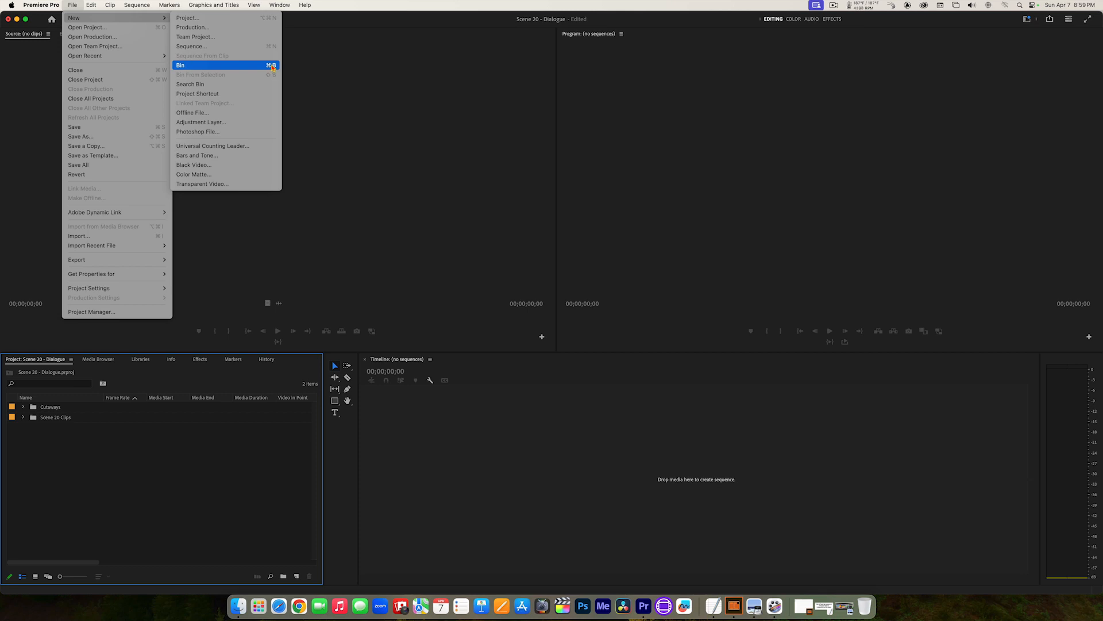
{"action": "left_click", "coordinate": [127, 485]}
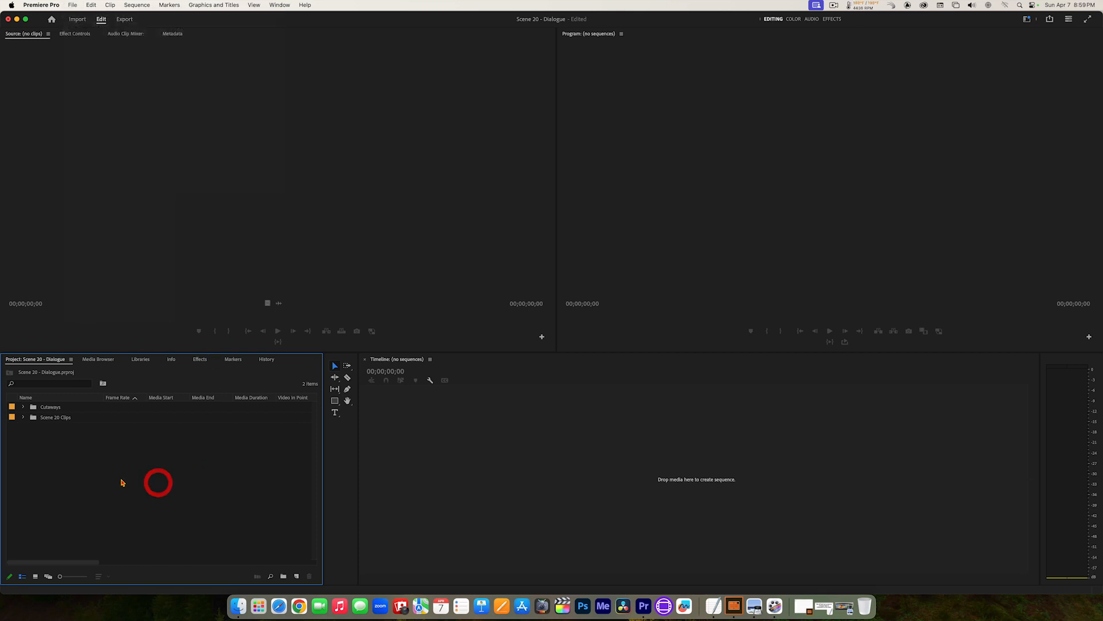
Step: Create another bin at the project's top level and name it "_Sequences"
{"action": "right_click", "coordinate": [146, 485]}
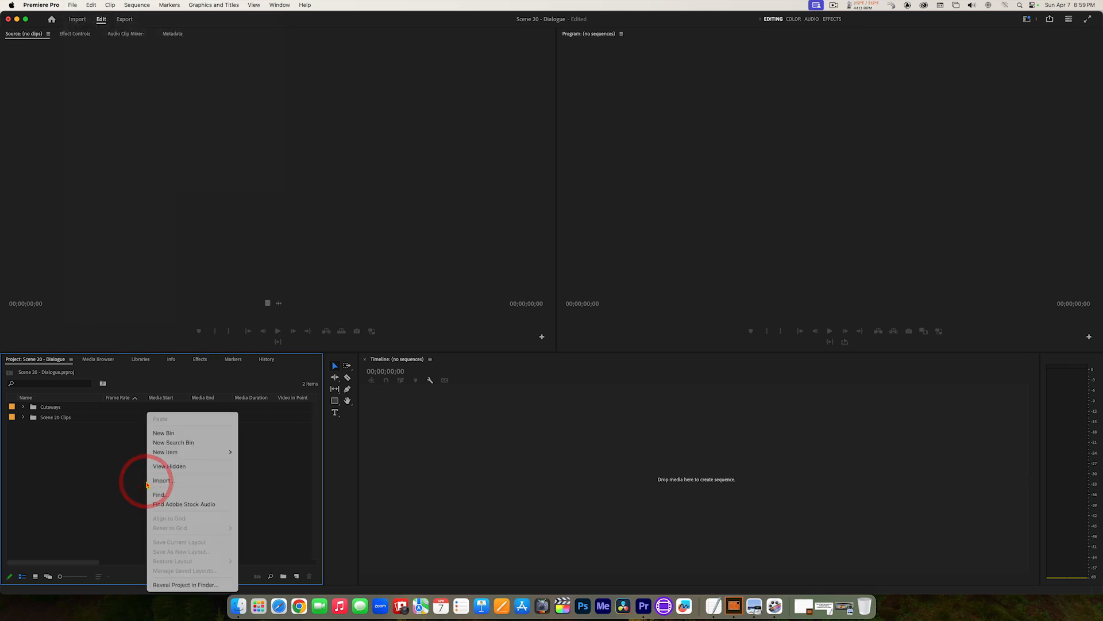
{"action": "left_click", "coordinate": [165, 438]}
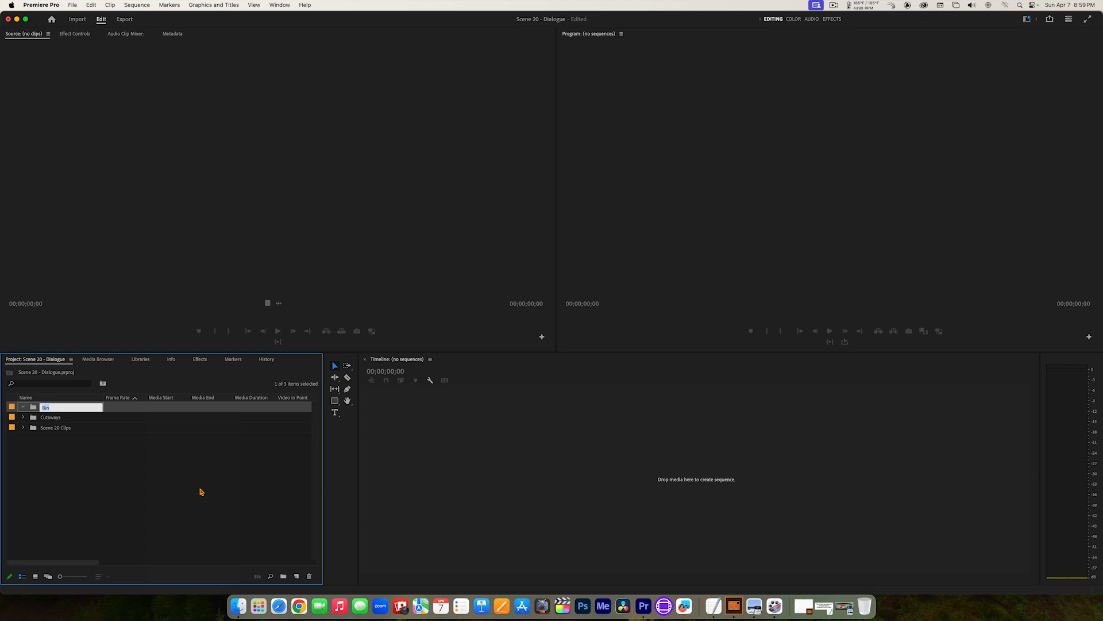
{"action": "key", "text": "BackSpace"}
{"action": "type", "text": "_Sequences"}
{"action": "key", "text": "Tab"}
{"action": "left_click", "coordinate": [167, 516]}
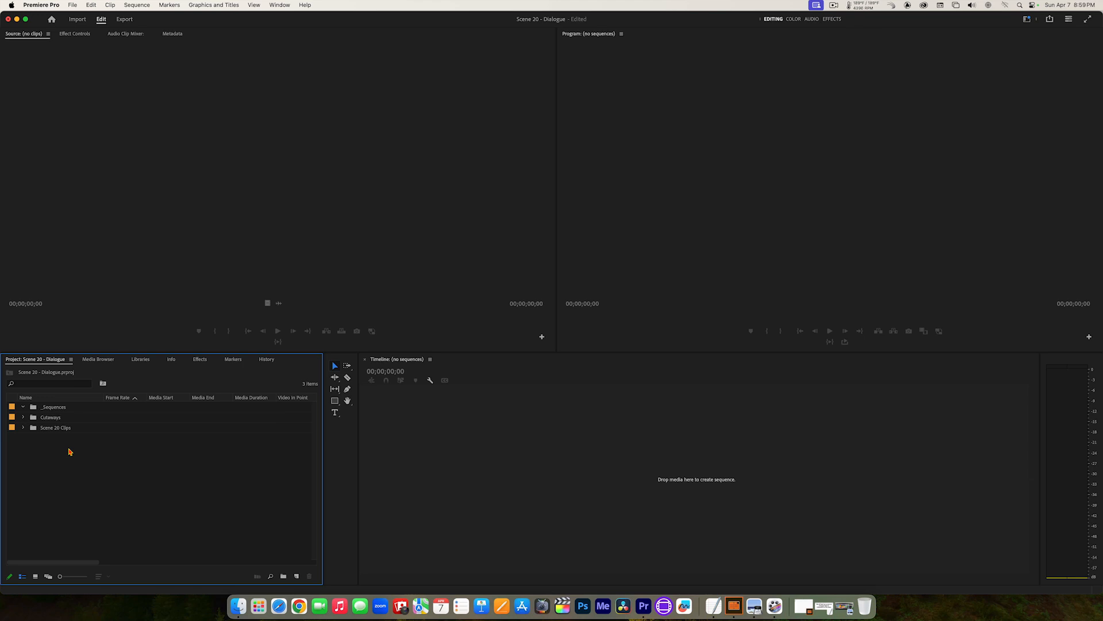
Step: Expand the Scene 20 Clips bin in the project list and open it in its own tab
{"action": "left_click", "coordinate": [23, 428]}
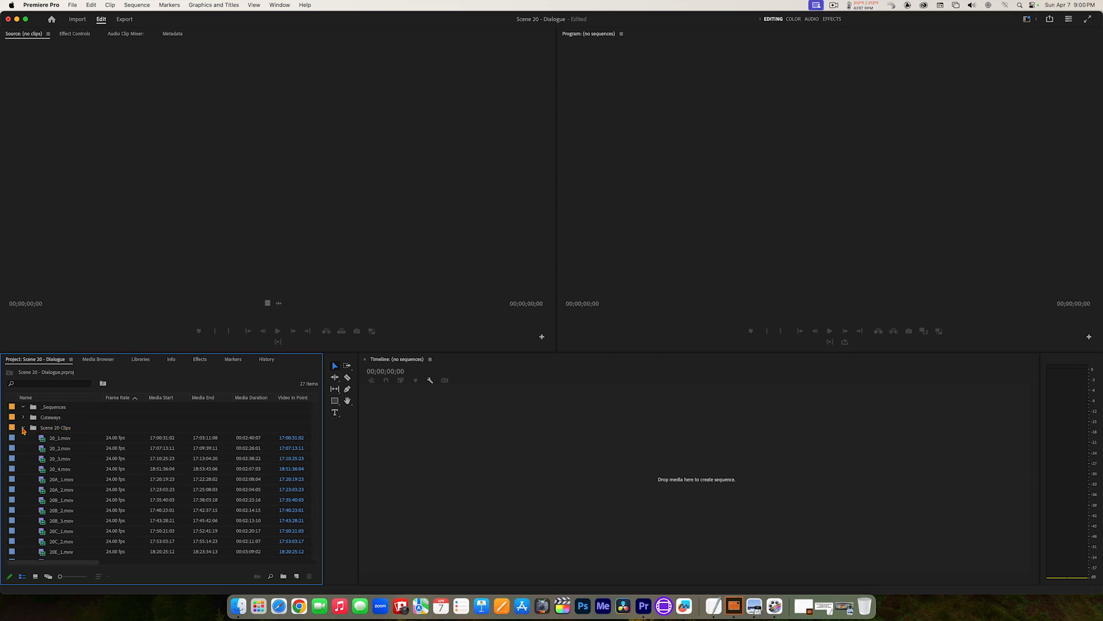
{"action": "left_click", "coordinate": [23, 428]}
{"action": "left_click", "coordinate": [23, 428]}
{"action": "left_click", "coordinate": [23, 429]}
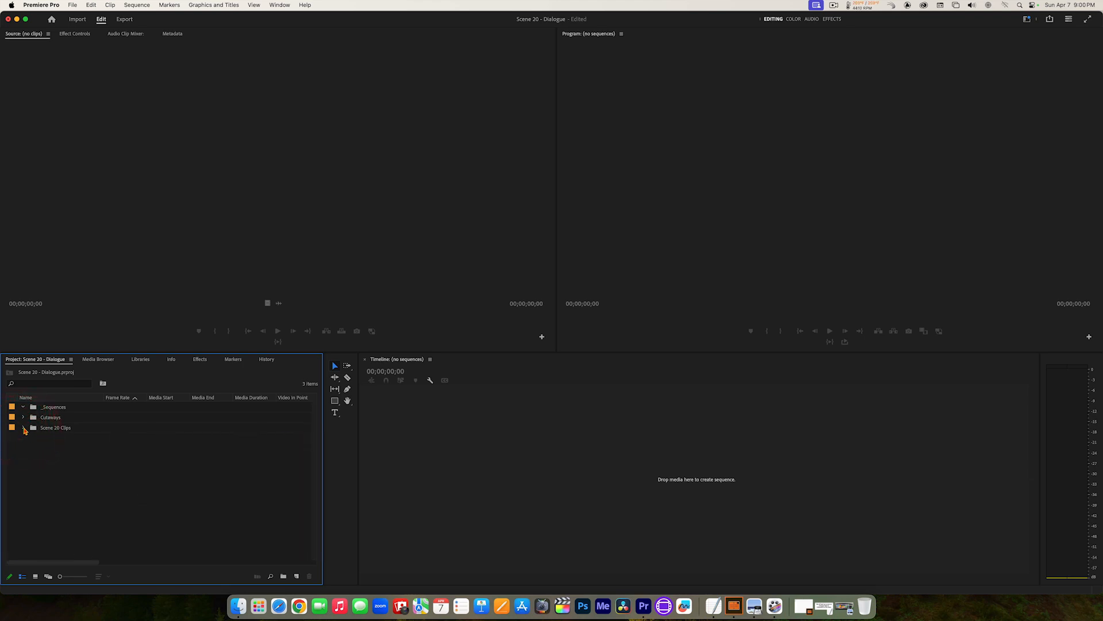
{"action": "left_click", "coordinate": [24, 428]}
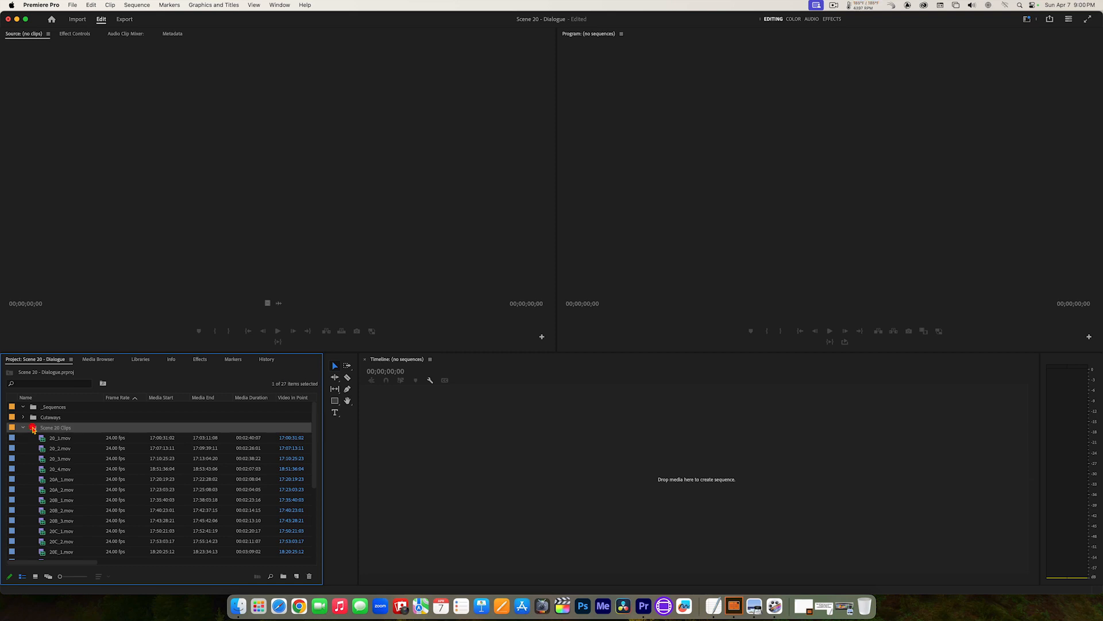
{"action": "double_click", "coordinate": [33, 428]}
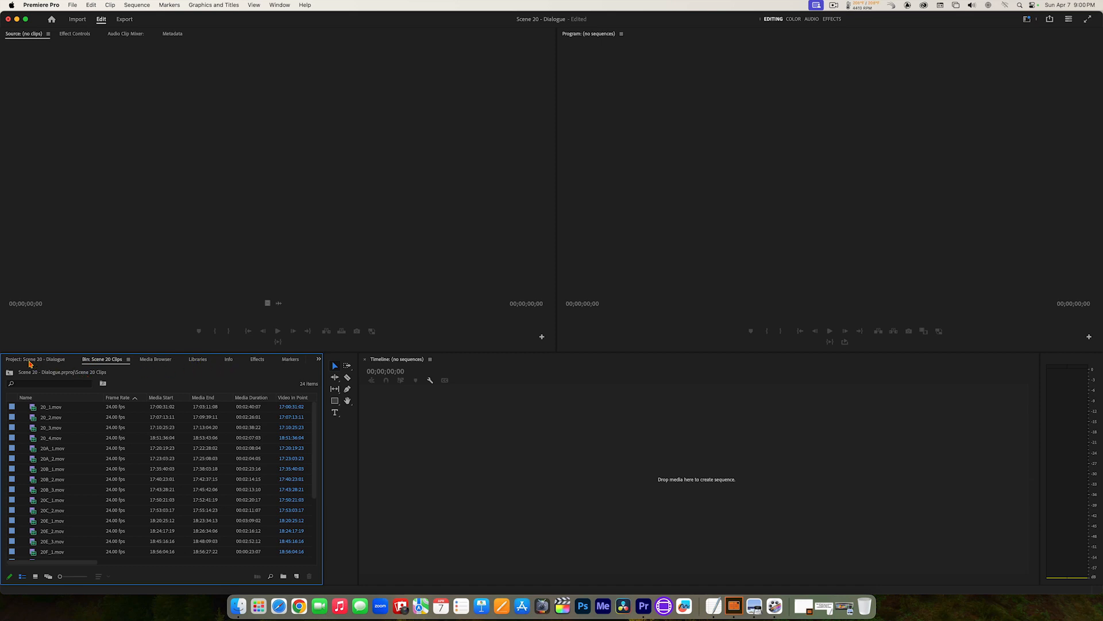
{"action": "left_click", "coordinate": [23, 362]}
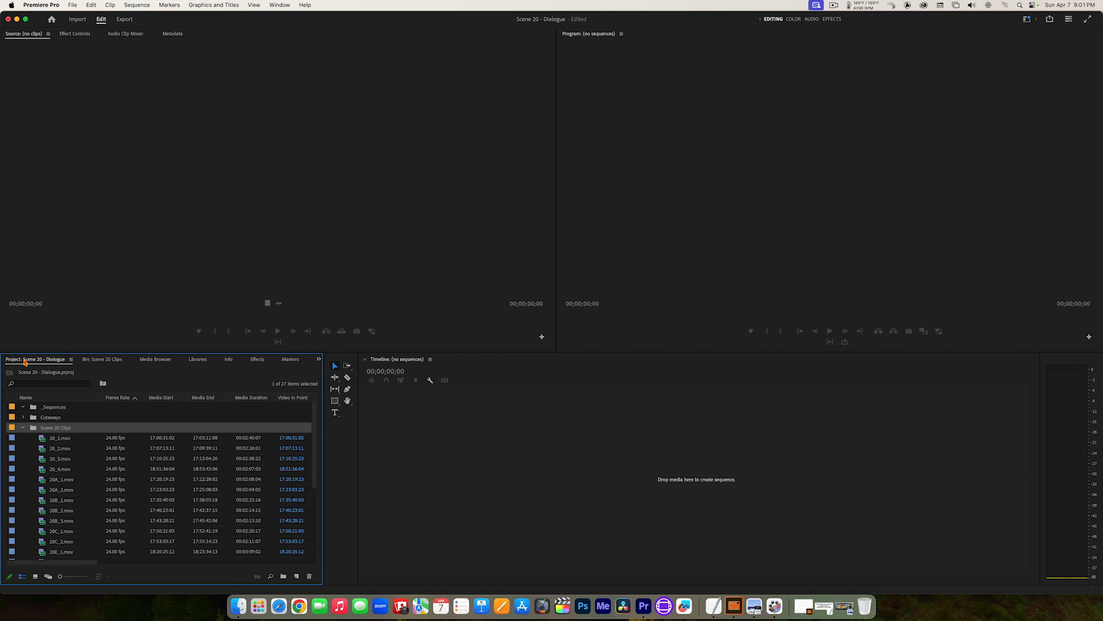
{"action": "left_click", "coordinate": [98, 360]}
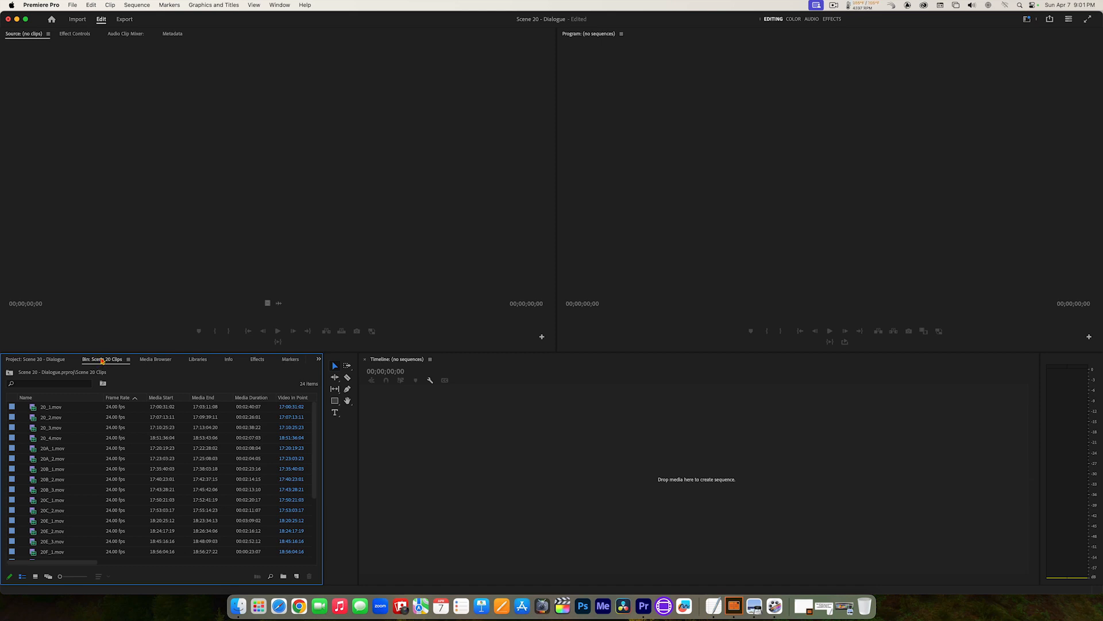
Step: Compare icon and freeform views of the Scene 20 Clips bin, keep icon view and enlarge the thumbnails
{"action": "left_click", "coordinate": [36, 577]}
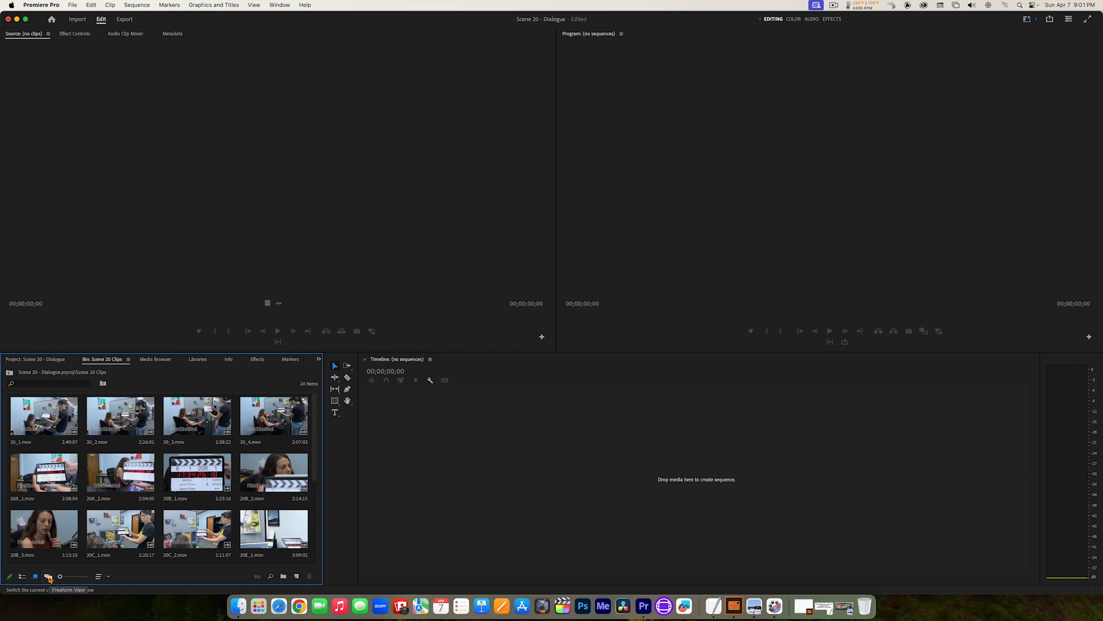
{"action": "left_click", "coordinate": [49, 577]}
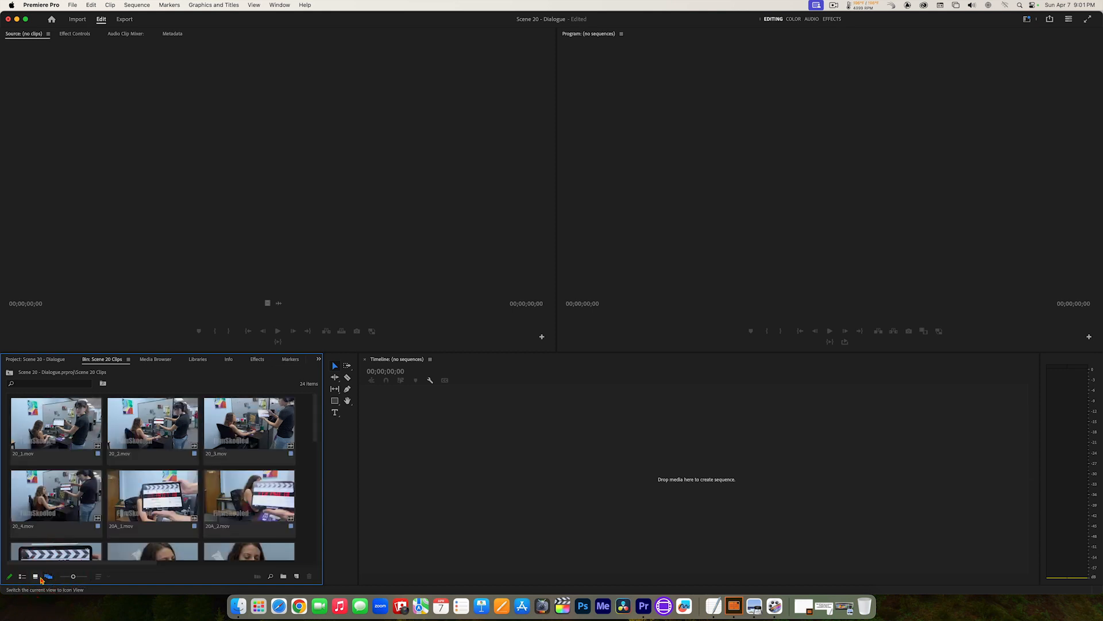
{"action": "left_click", "coordinate": [36, 577]}
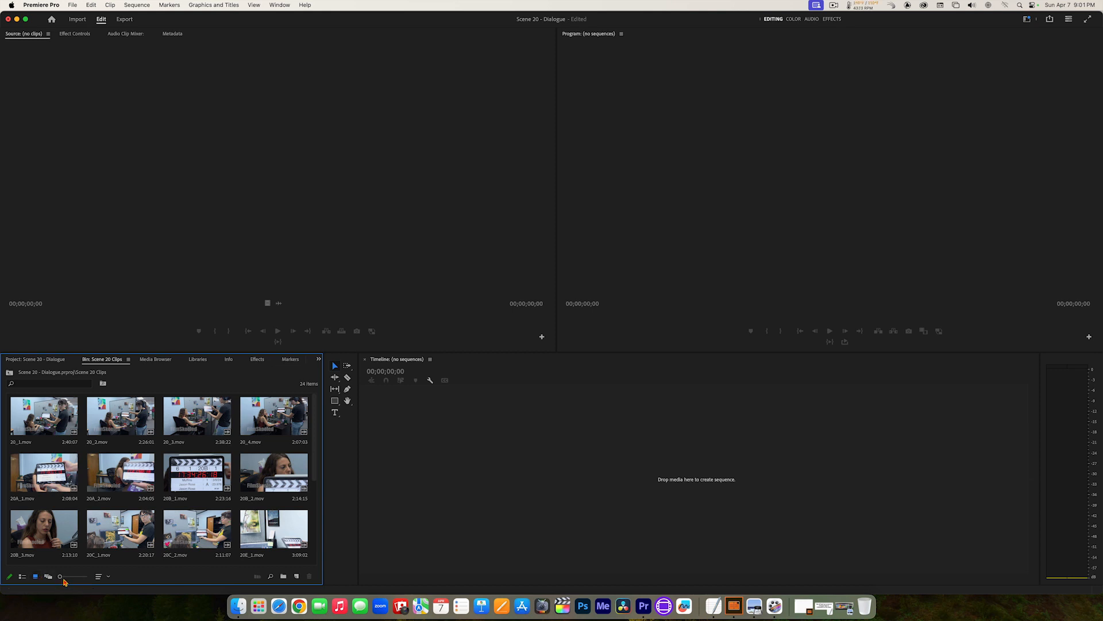
{"action": "left_click_drag", "start_coordinate": [61, 577], "coordinate": [80, 579]}
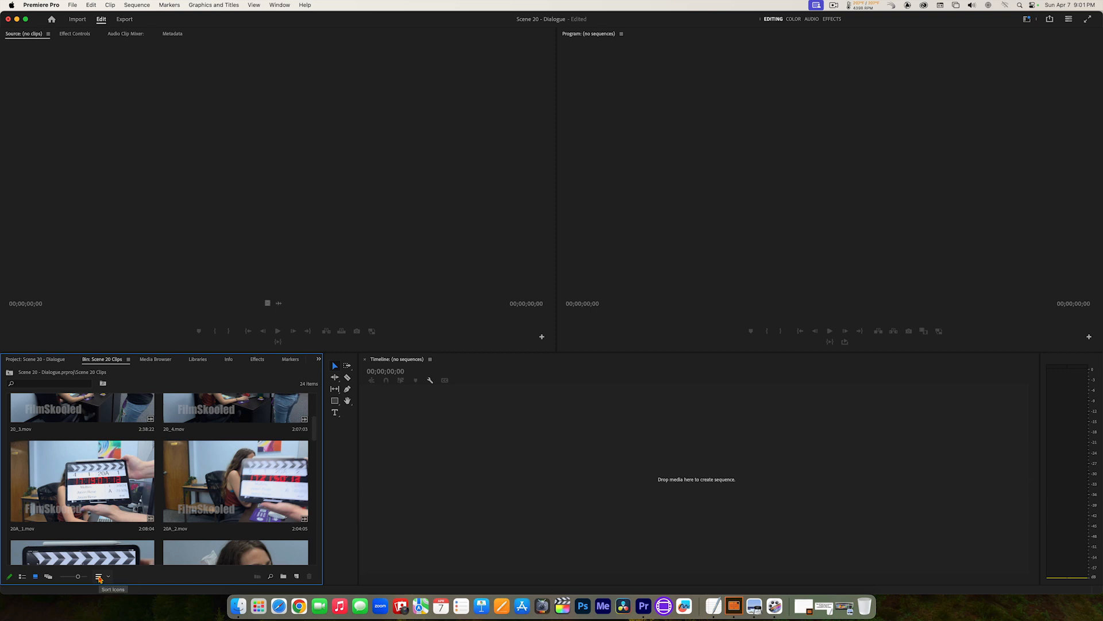
Step: Sort the Scene 20 Clips bin by Name and look through the clips from first to last
{"action": "left_click", "coordinate": [99, 577]}
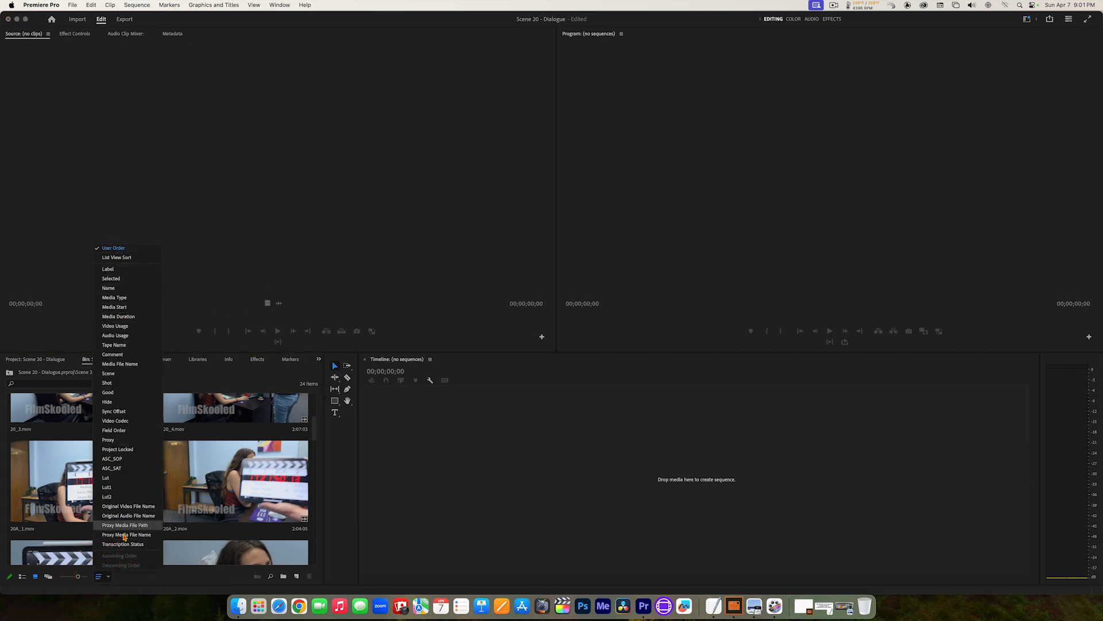
{"action": "left_click", "coordinate": [121, 290]}
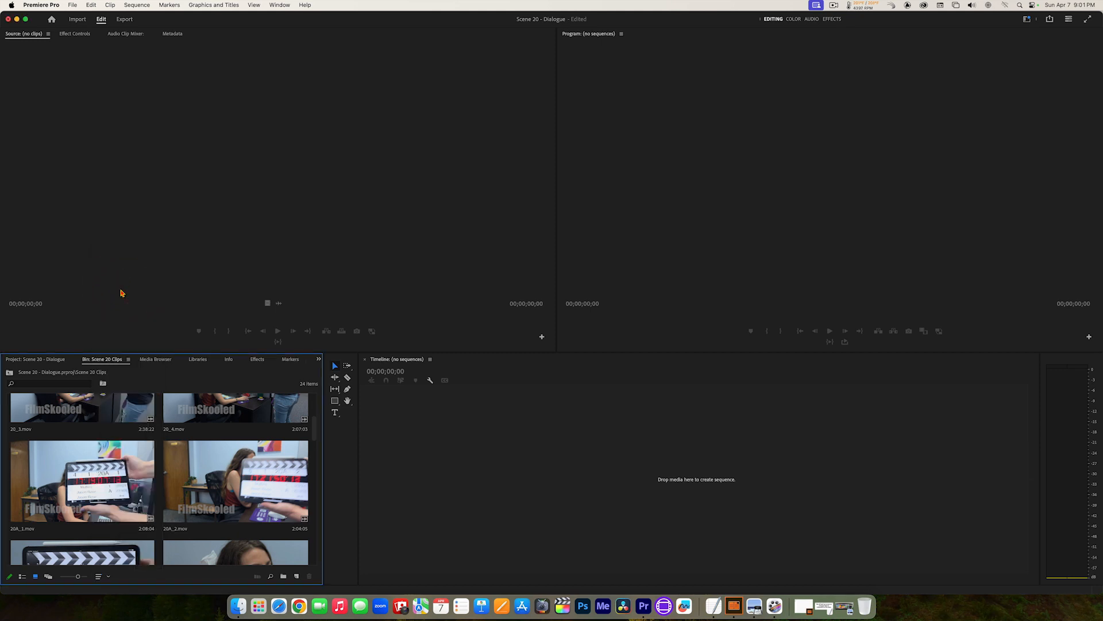
{"action": "scroll", "coordinate": [164, 463], "scroll_direction": "up", "scroll_amount": 5}
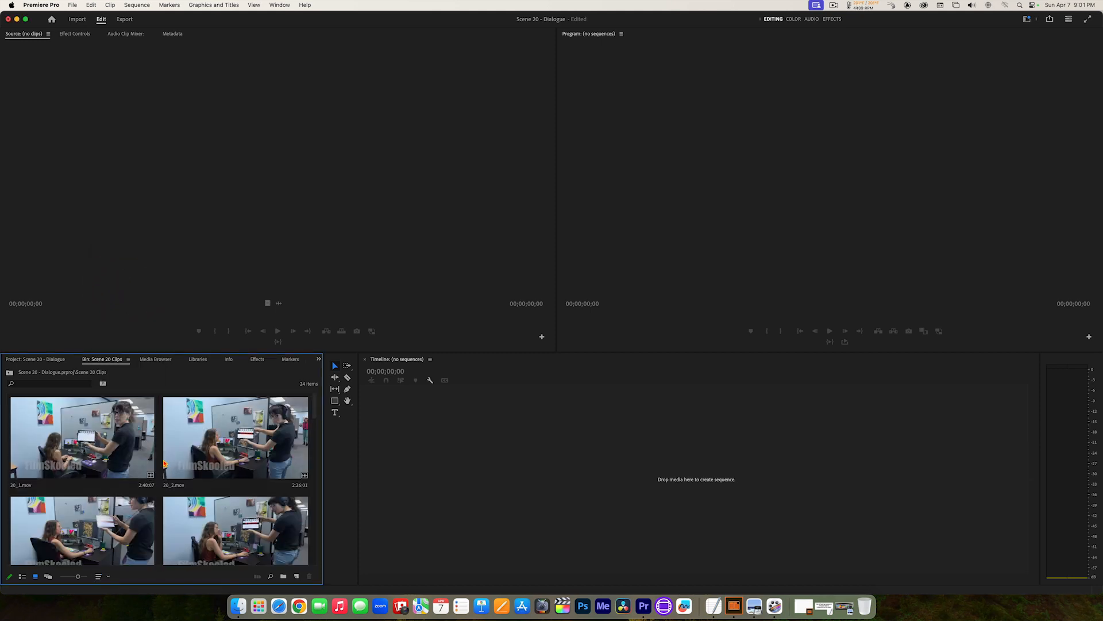
{"action": "scroll", "coordinate": [164, 463], "scroll_direction": "down", "scroll_amount": 10}
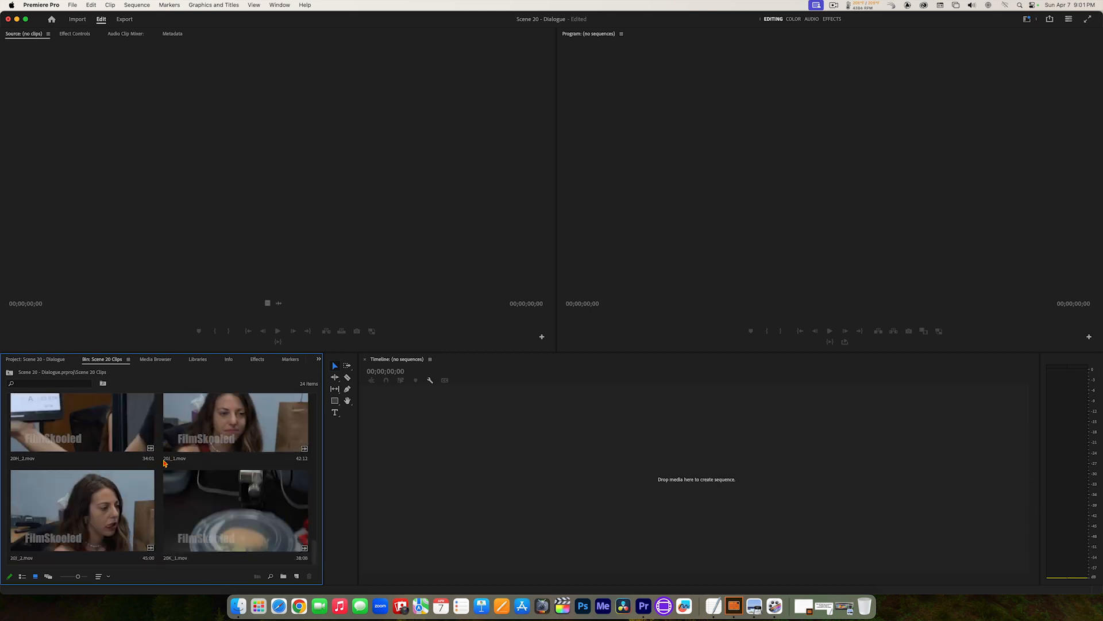
{"action": "scroll", "coordinate": [165, 463], "scroll_direction": "up", "scroll_amount": 10}
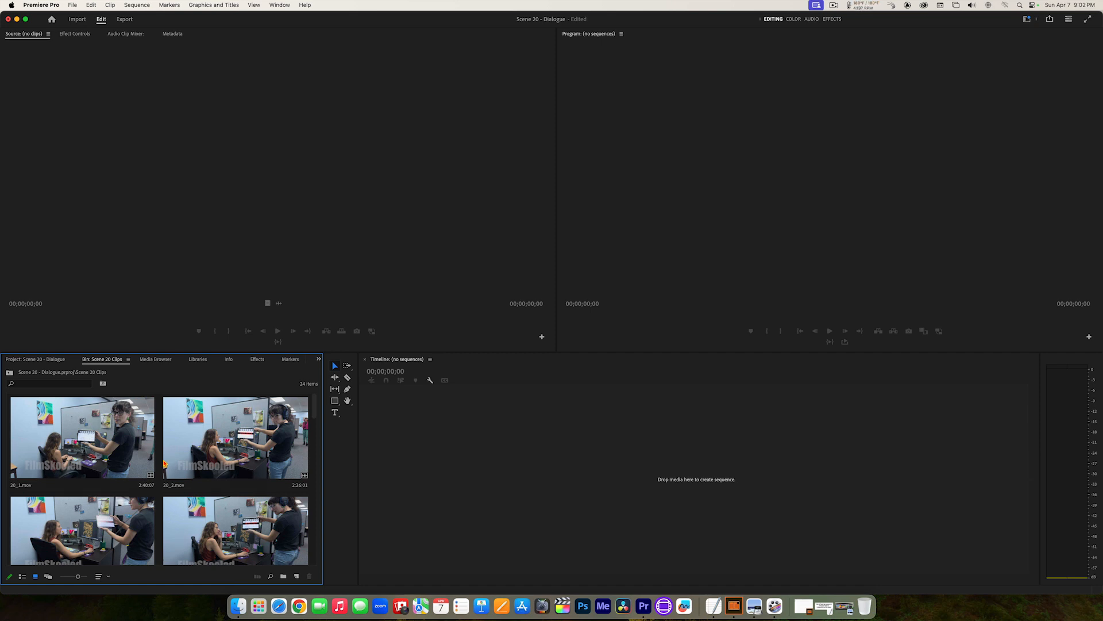
Step: Maximize the Scene 20 Clips bin, restore the panel layout and slightly increase the thumbnail size
{"action": "double_click", "coordinate": [104, 360]}
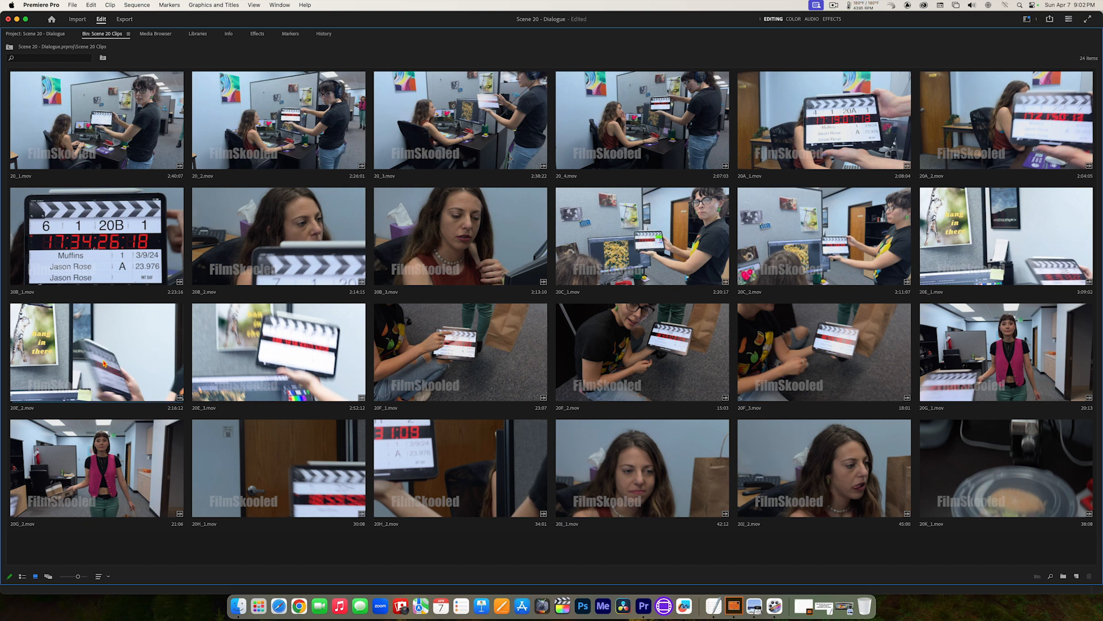
{"action": "double_click", "coordinate": [102, 35]}
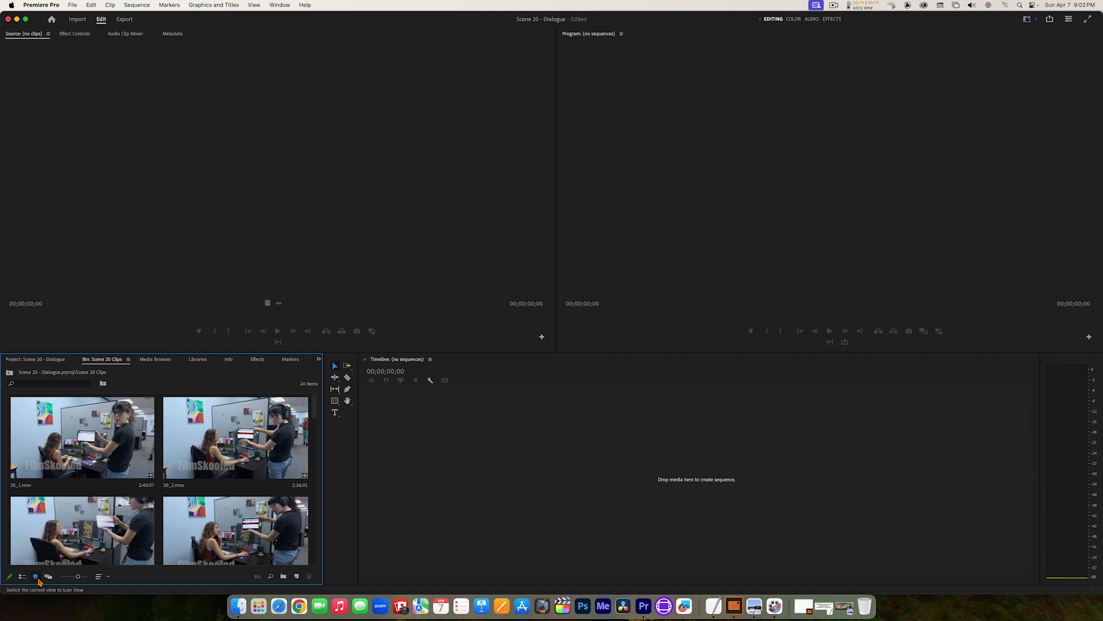
{"action": "left_click", "coordinate": [81, 577]}
Step: Maximize the Scene 20 Clips bin, select clip 20_1.mov there and restore the panel layout
{"action": "double_click", "coordinate": [102, 360]}
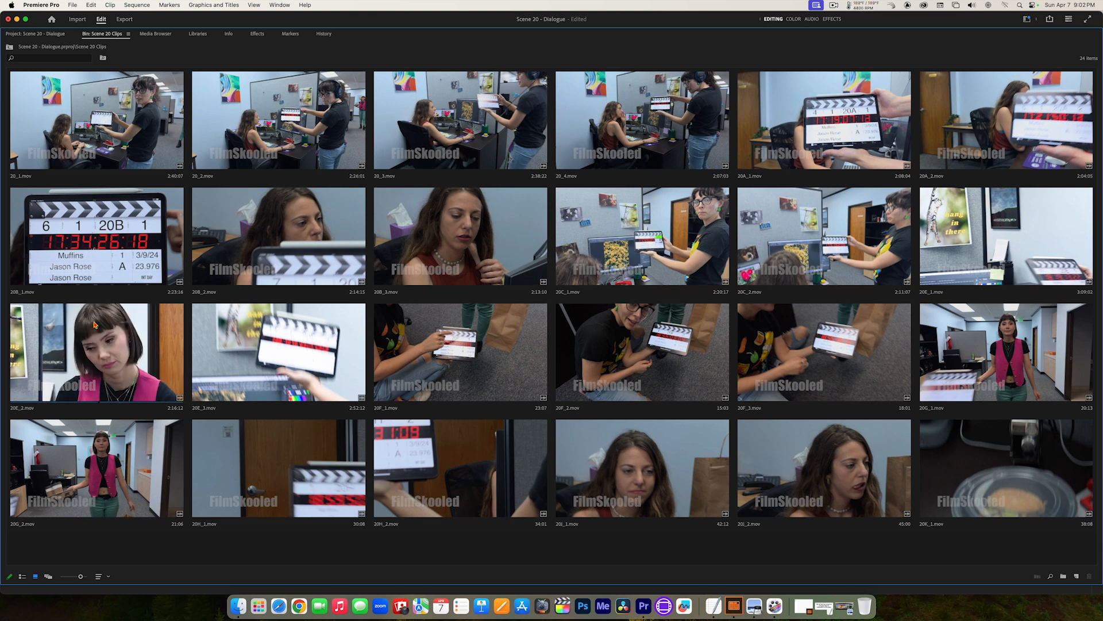
{"action": "left_click", "coordinate": [74, 115]}
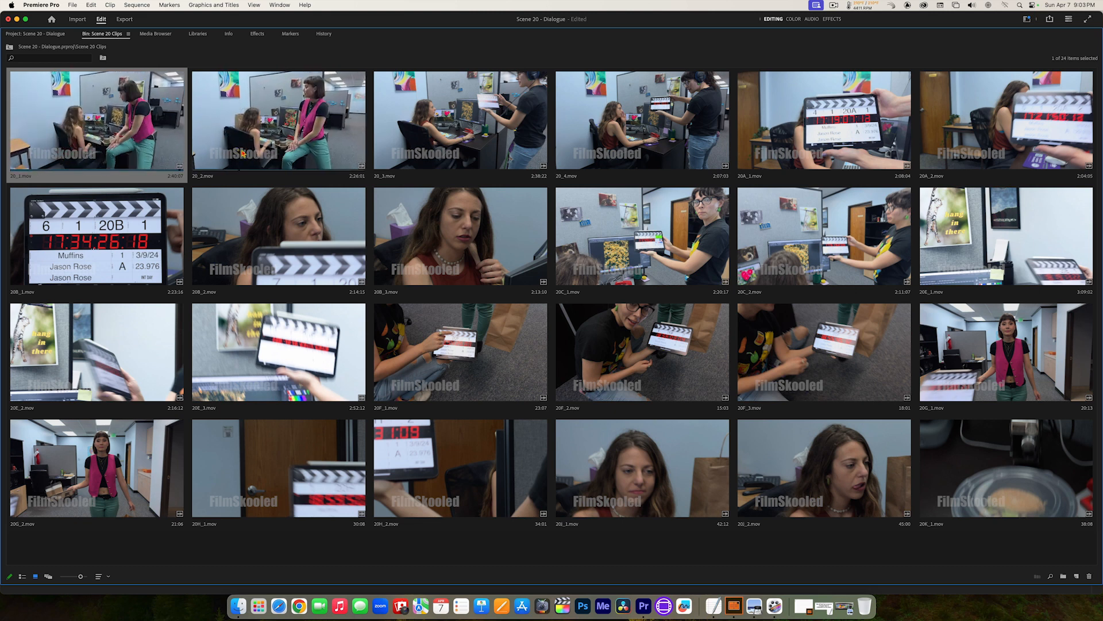
{"action": "double_click", "coordinate": [107, 36]}
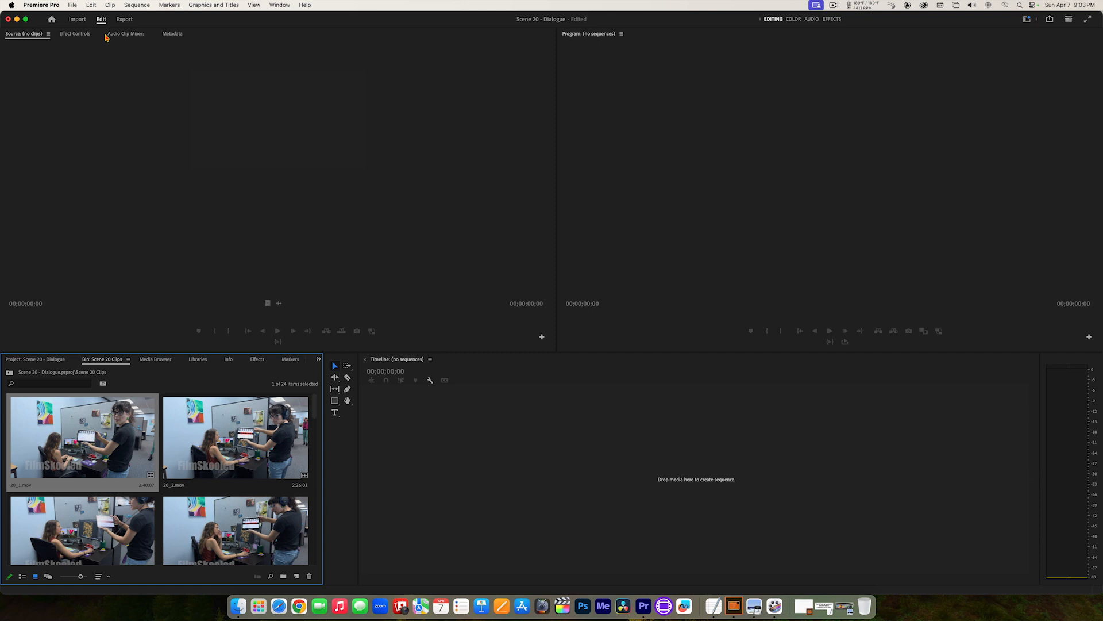
Step: Switch the Scene 20 Clips bin and the empty Source monitor between maximized and normal size, ending in the normal layout
{"action": "double_click", "coordinate": [106, 359]}
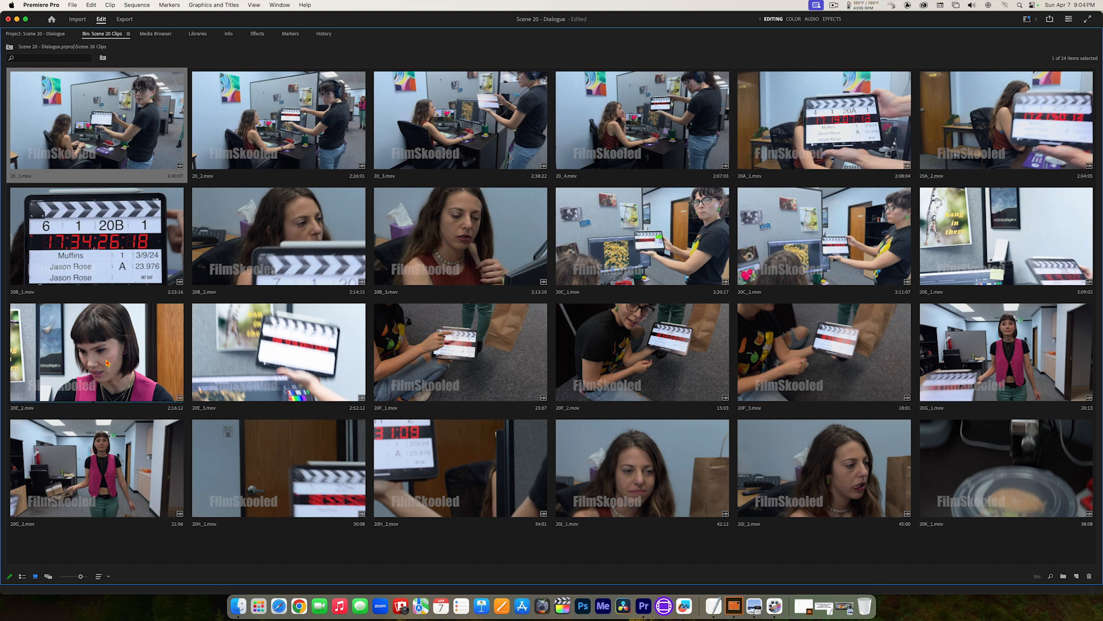
{"action": "key", "text": "grave"}
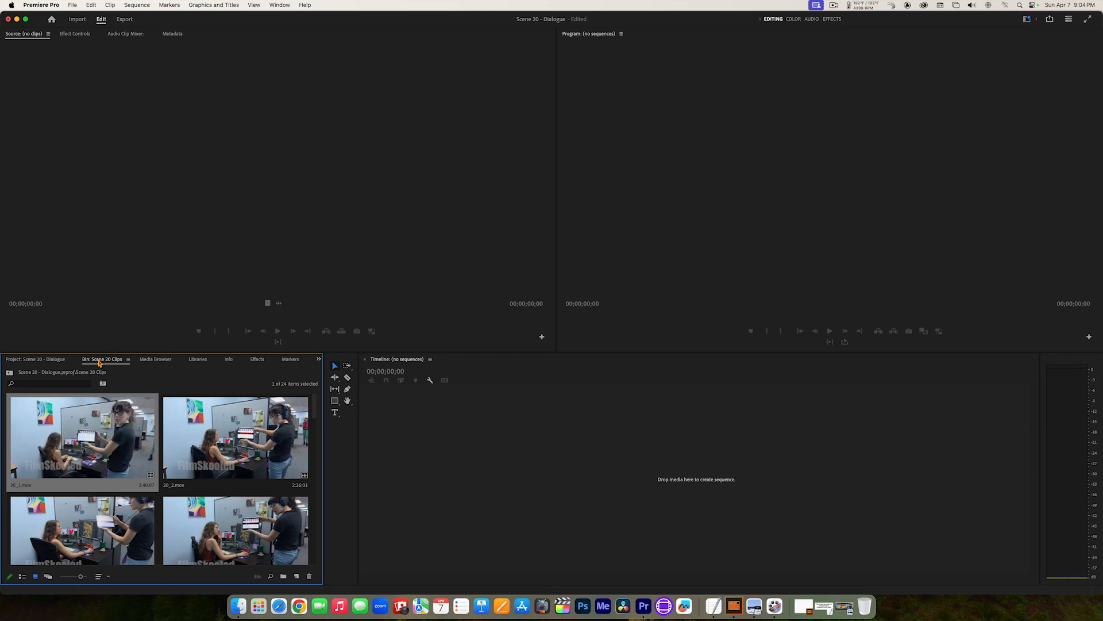
{"action": "double_click", "coordinate": [99, 361]}
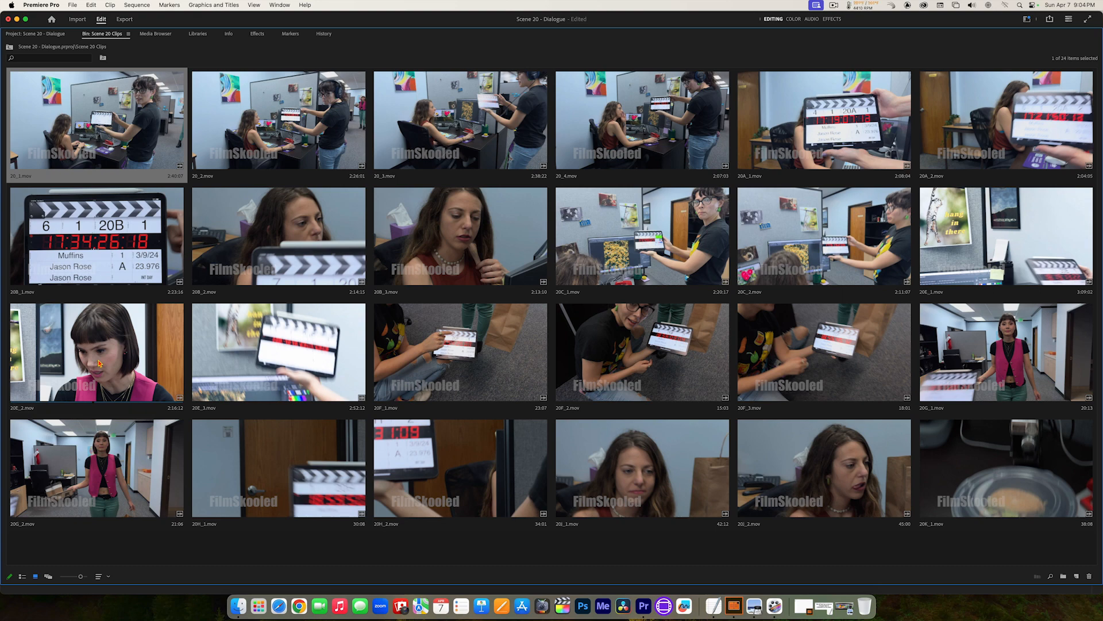
{"action": "key", "text": "grave"}
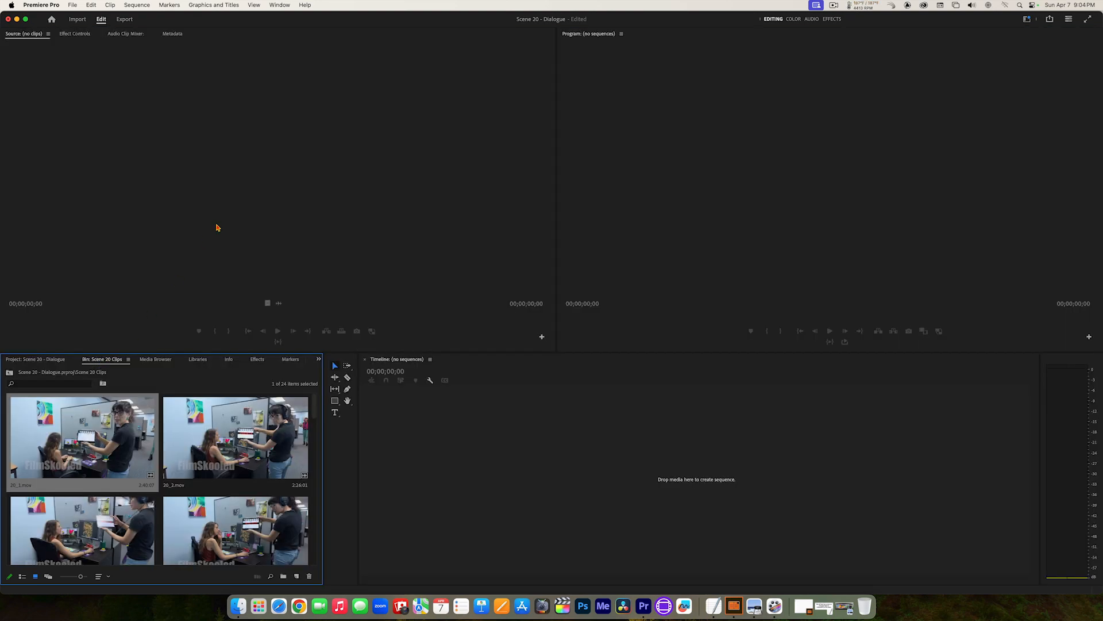
{"action": "left_click", "coordinate": [223, 162]}
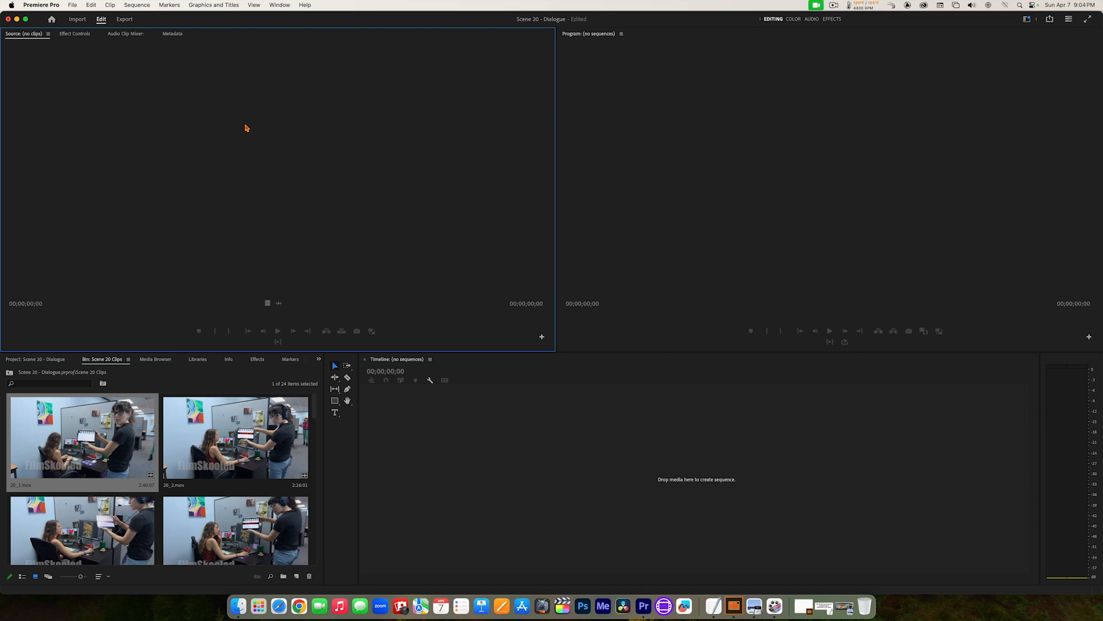
{"action": "key", "text": "grave"}
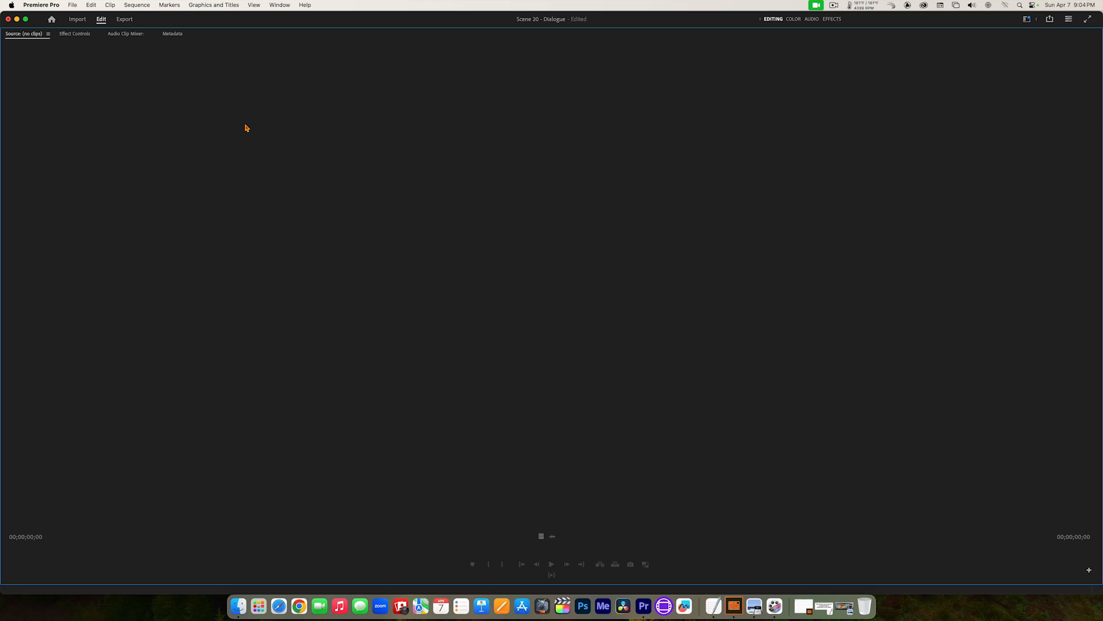
{"action": "key", "text": "grave"}
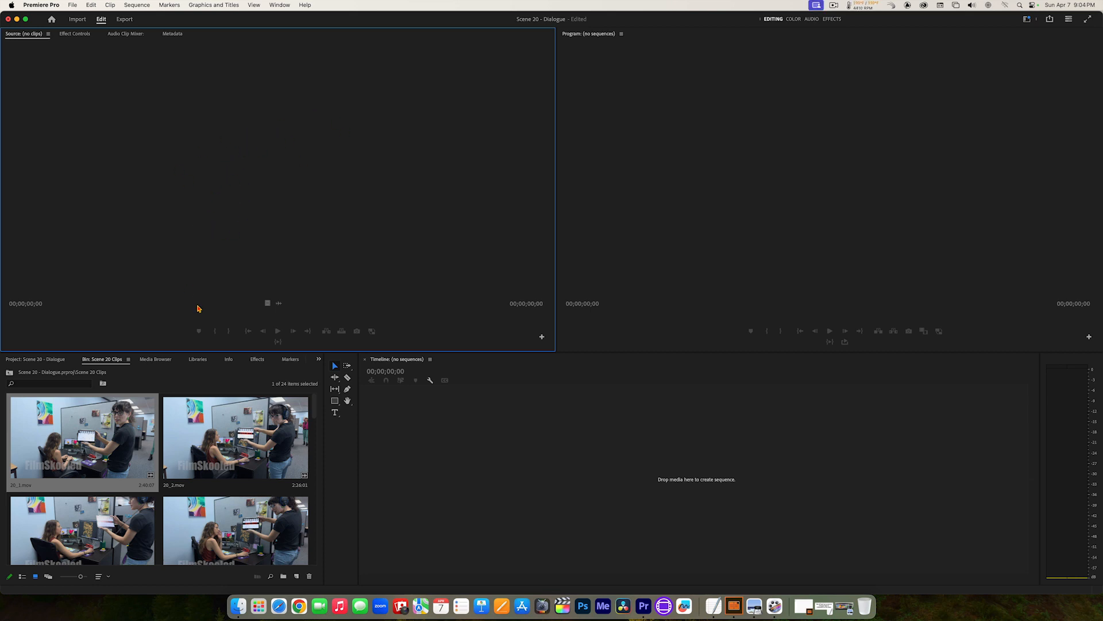
Step: Open clips 20_1.mov and 20_2.mov in the Source monitor, finishing with 20_1.mov loaded
{"action": "double_click", "coordinate": [61, 438]}
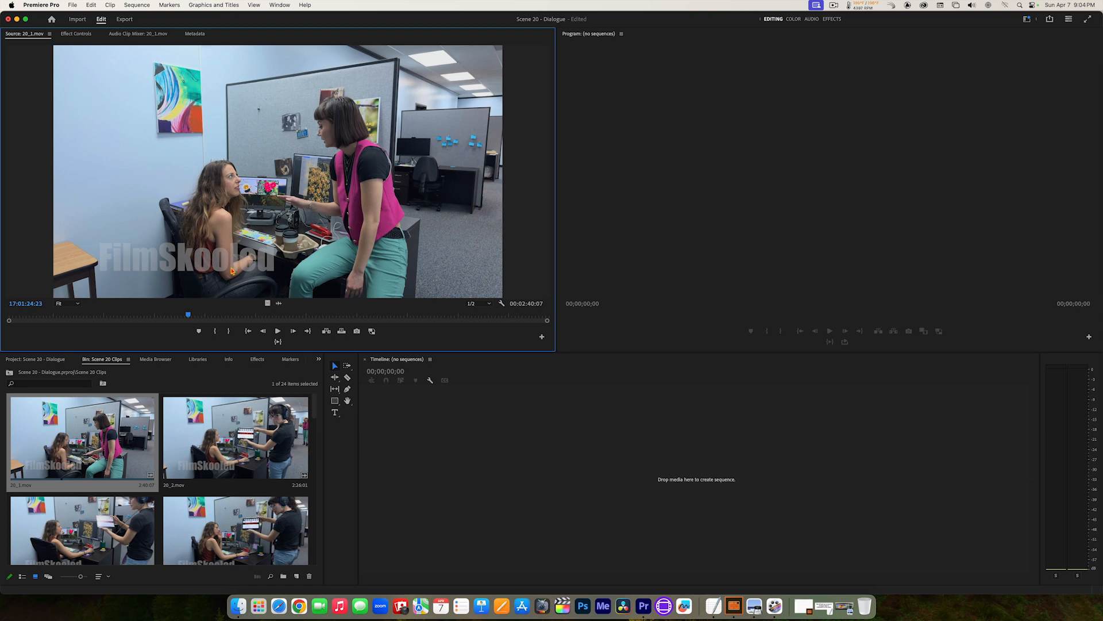
{"action": "left_click_drag", "start_coordinate": [230, 440], "coordinate": [241, 163]}
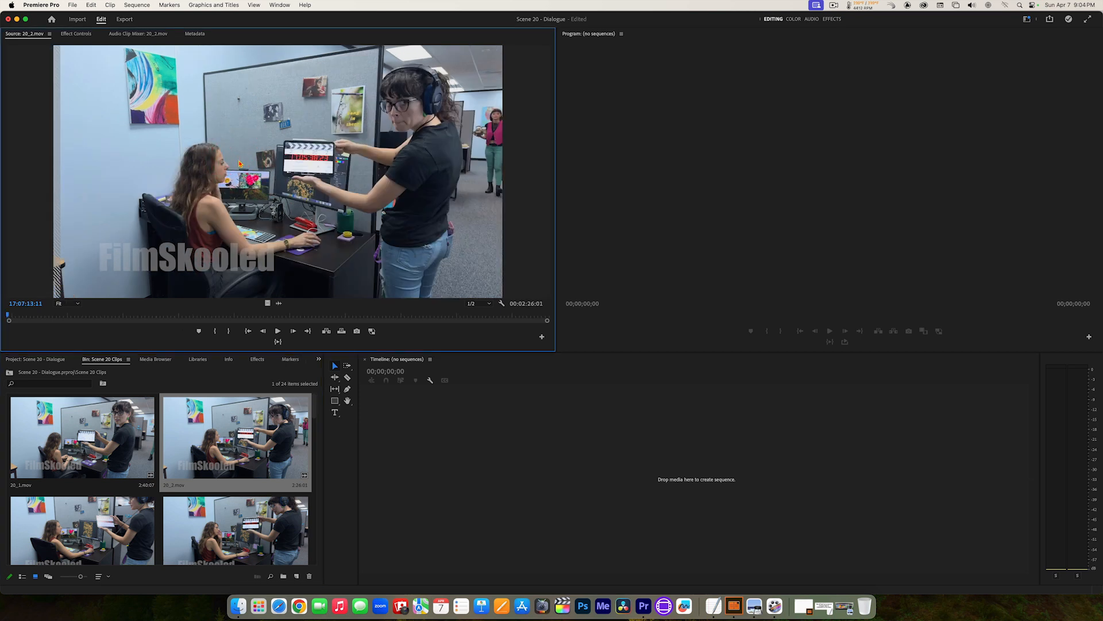
{"action": "right_click", "coordinate": [69, 458]}
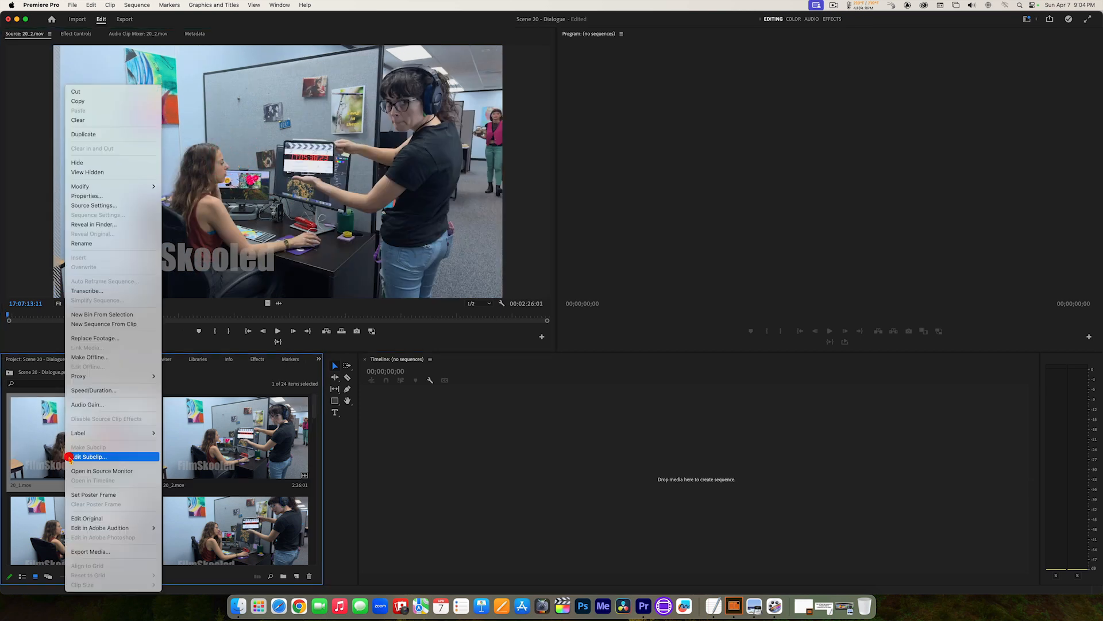
{"action": "left_click", "coordinate": [107, 472]}
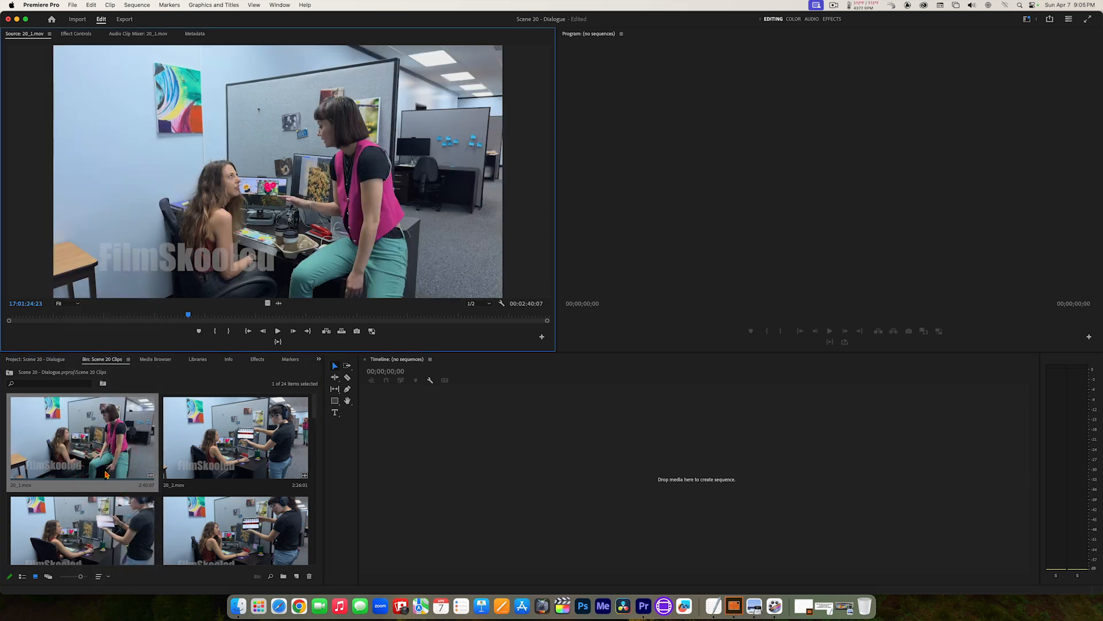
{"action": "double_click", "coordinate": [45, 433]}
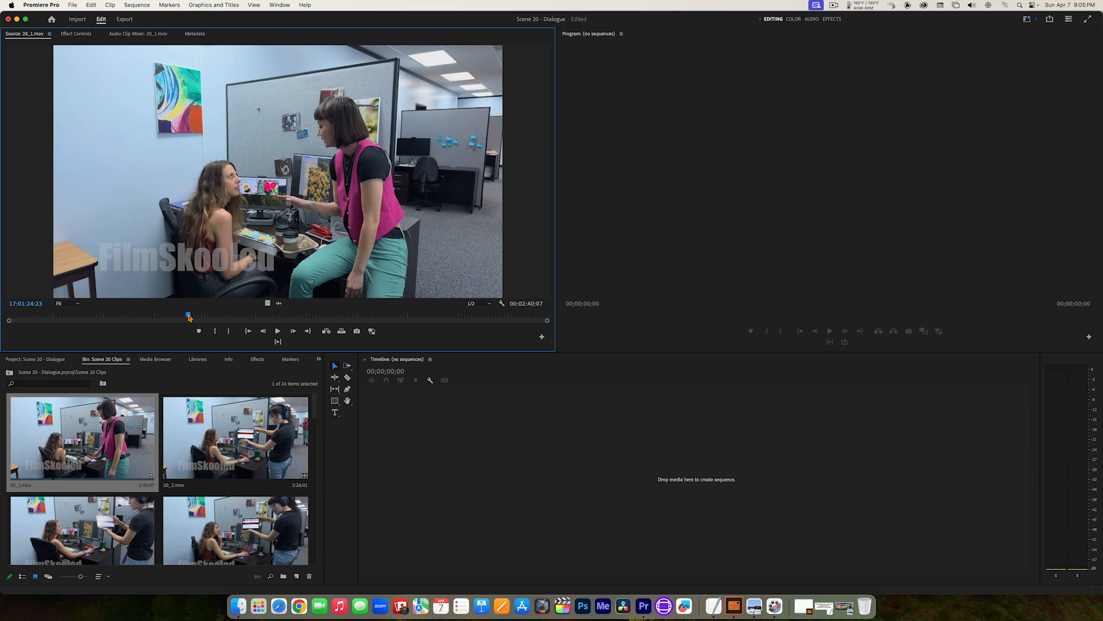
Step: Scrub through 20_1.mov in the Source monitor, viewing the action at several points along the take
{"action": "left_click_drag", "start_coordinate": [188, 316], "coordinate": [247, 317]}
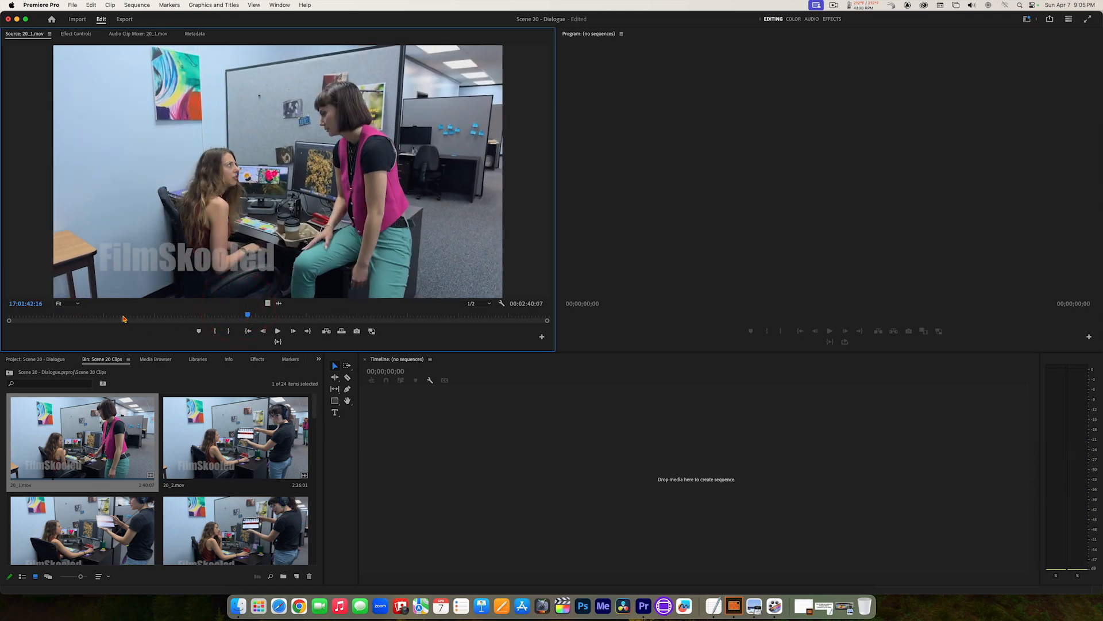
{"action": "left_click", "coordinate": [123, 316]}
{"action": "left_click", "coordinate": [216, 316]}
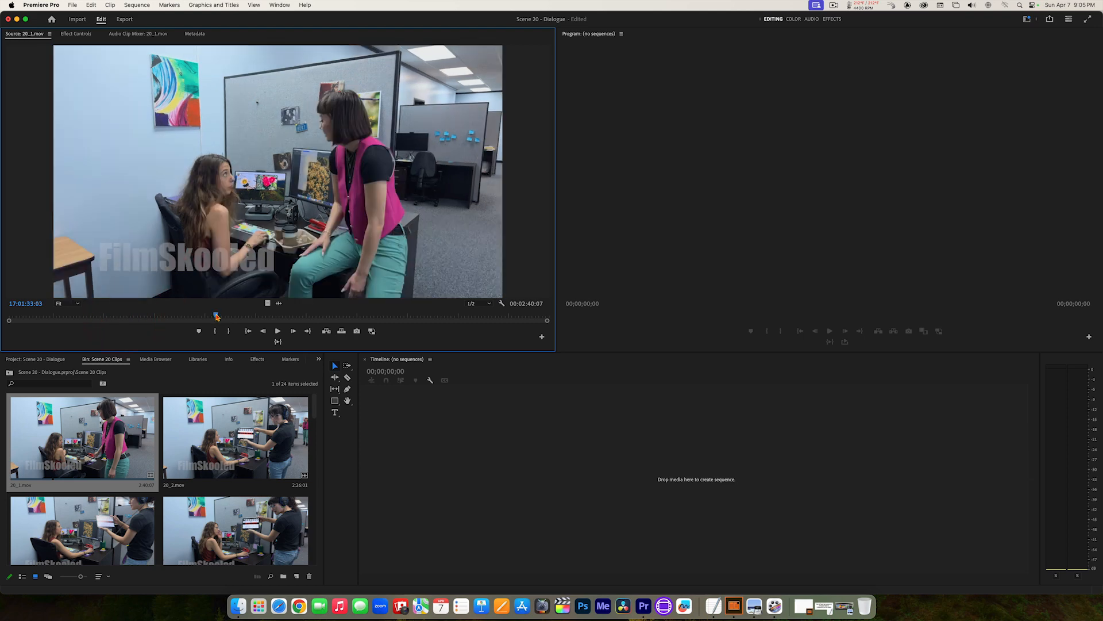
{"action": "left_click", "coordinate": [313, 316]}
{"action": "left_click", "coordinate": [417, 316]}
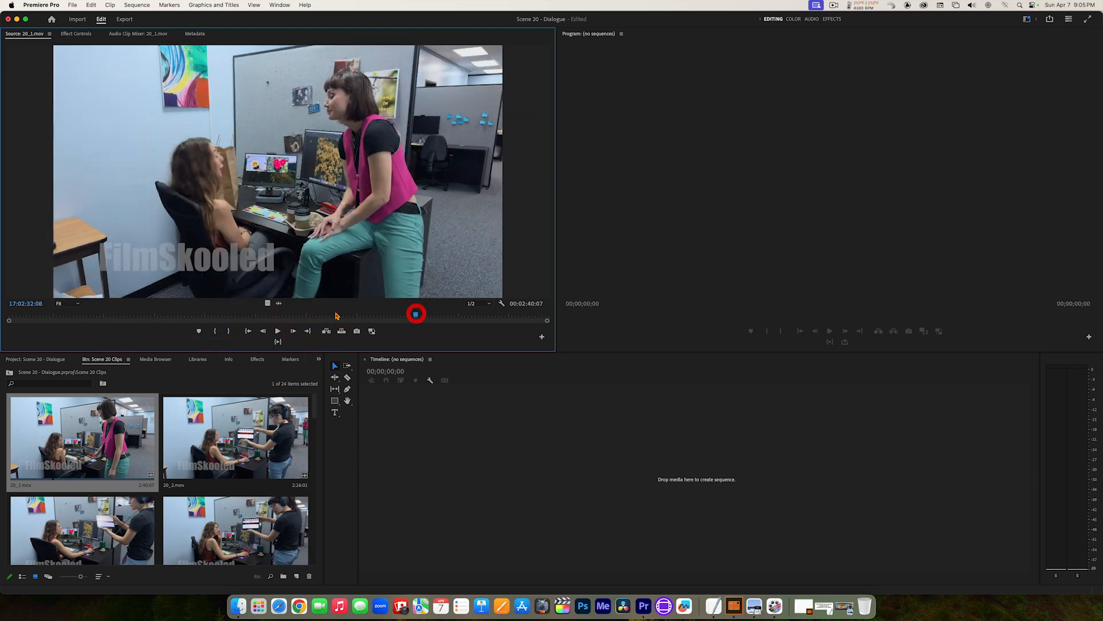
{"action": "left_click", "coordinate": [305, 316]}
{"action": "left_click", "coordinate": [219, 315]}
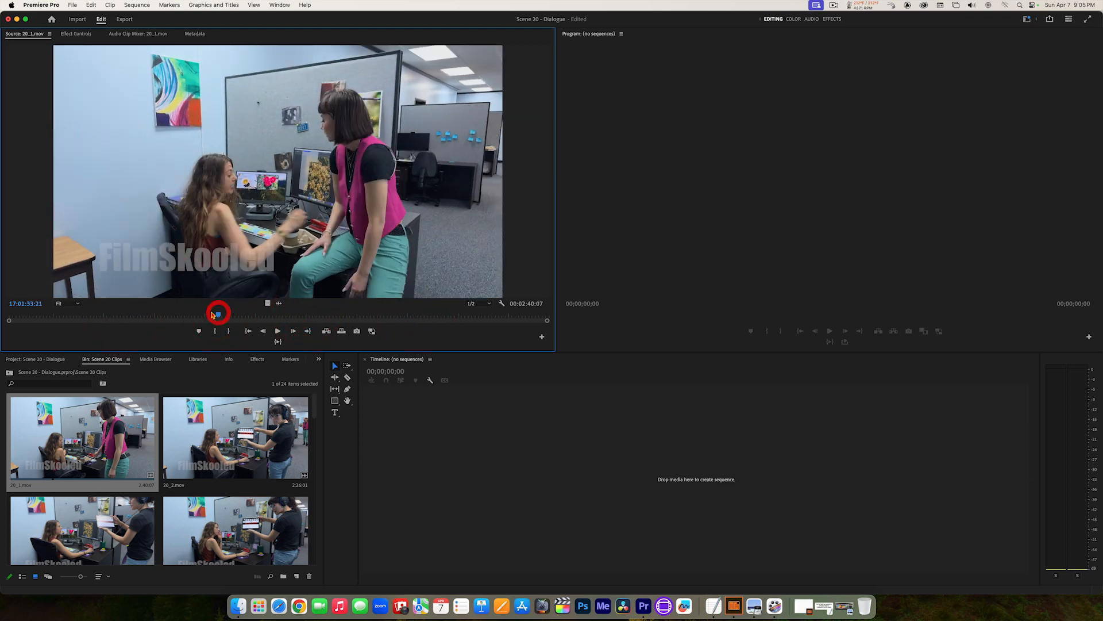
{"action": "left_click", "coordinate": [126, 315]}
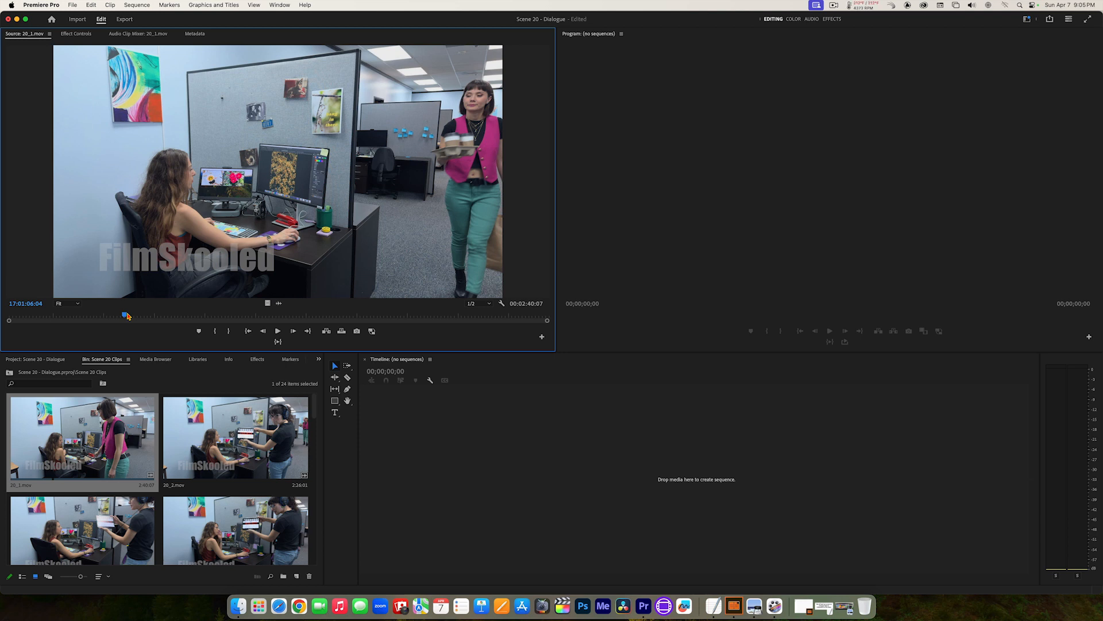
Step: Jump back and forth between the first and last frames of 20_1.mov in the Source monitor
{"action": "key", "text": "Home"}
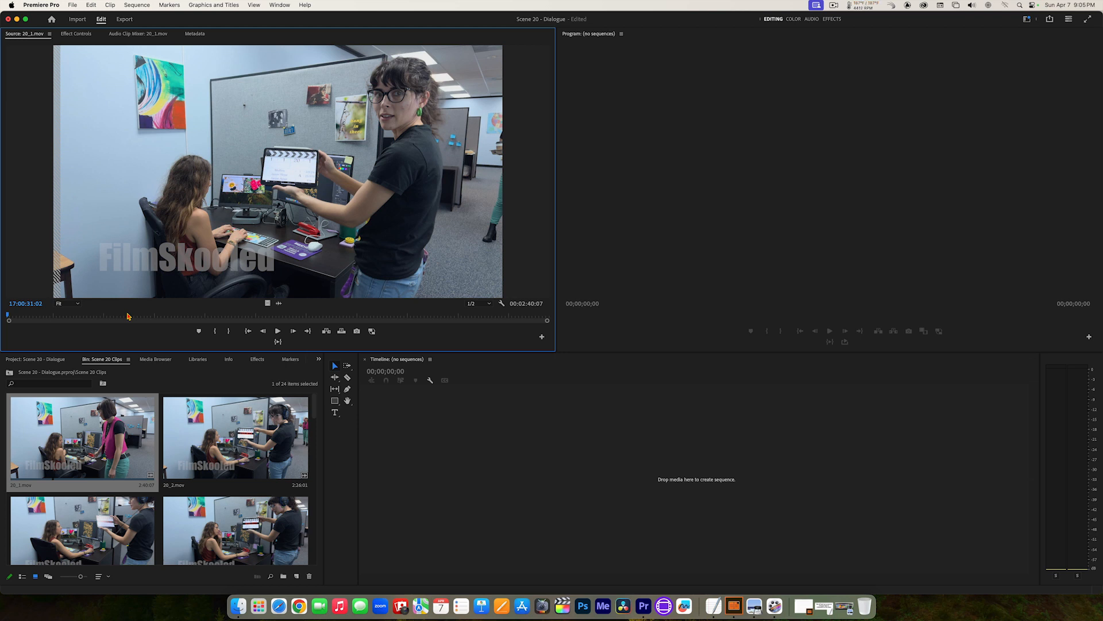
{"action": "key", "text": "End"}
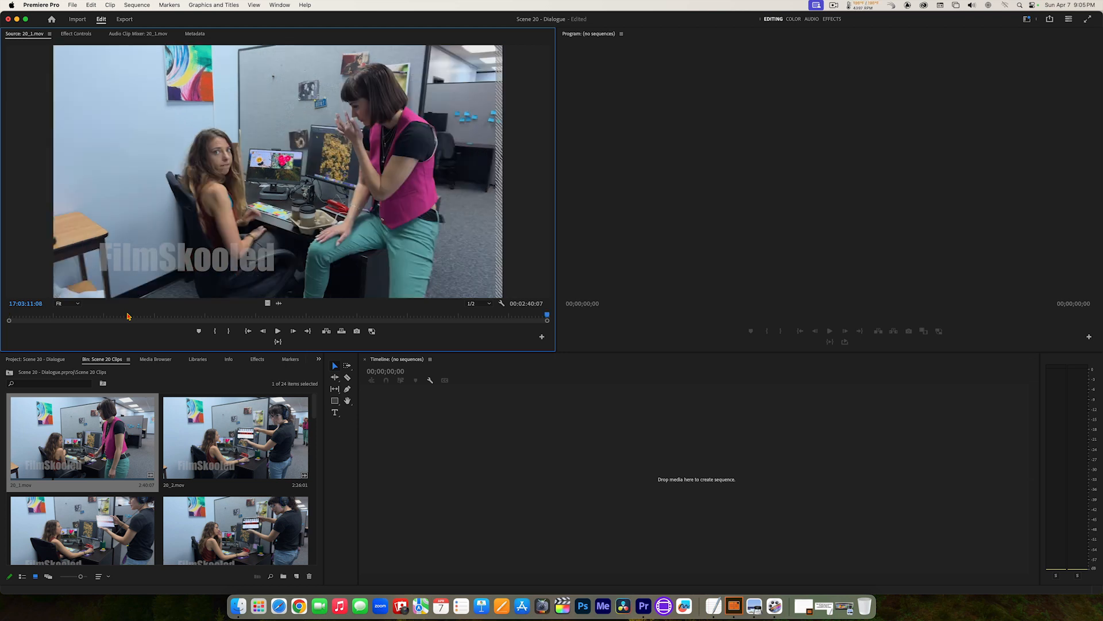
{"action": "key", "text": "Home"}
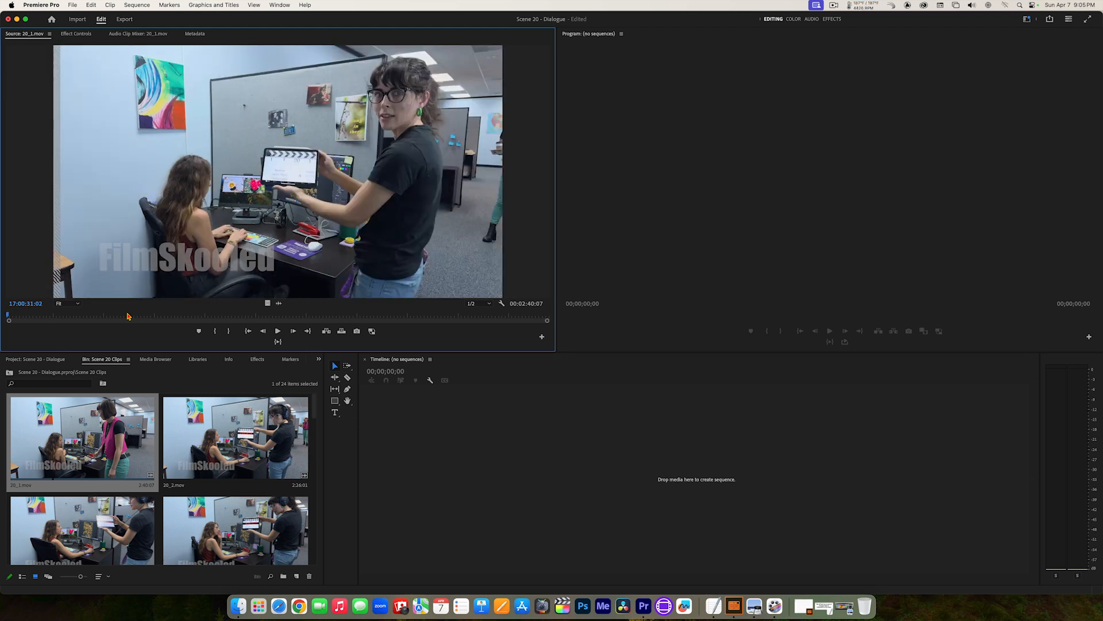
{"action": "key", "text": "End"}
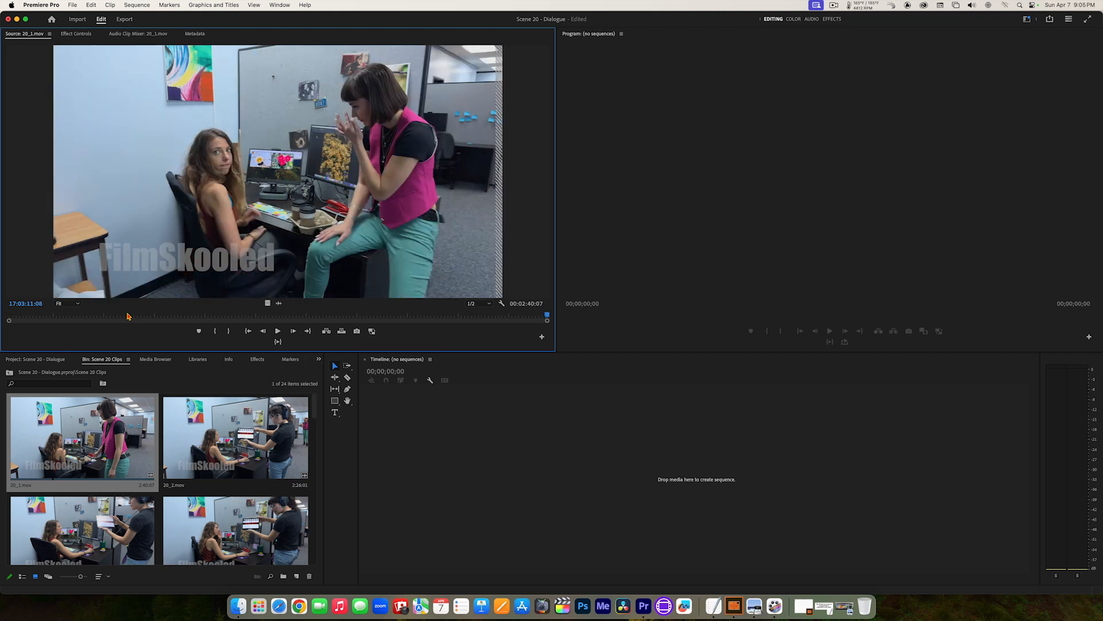
Step: Play 20_1.mov from its first frame in the Source monitor and stop playback at 17:01:09:03
{"action": "key", "text": "Home"}
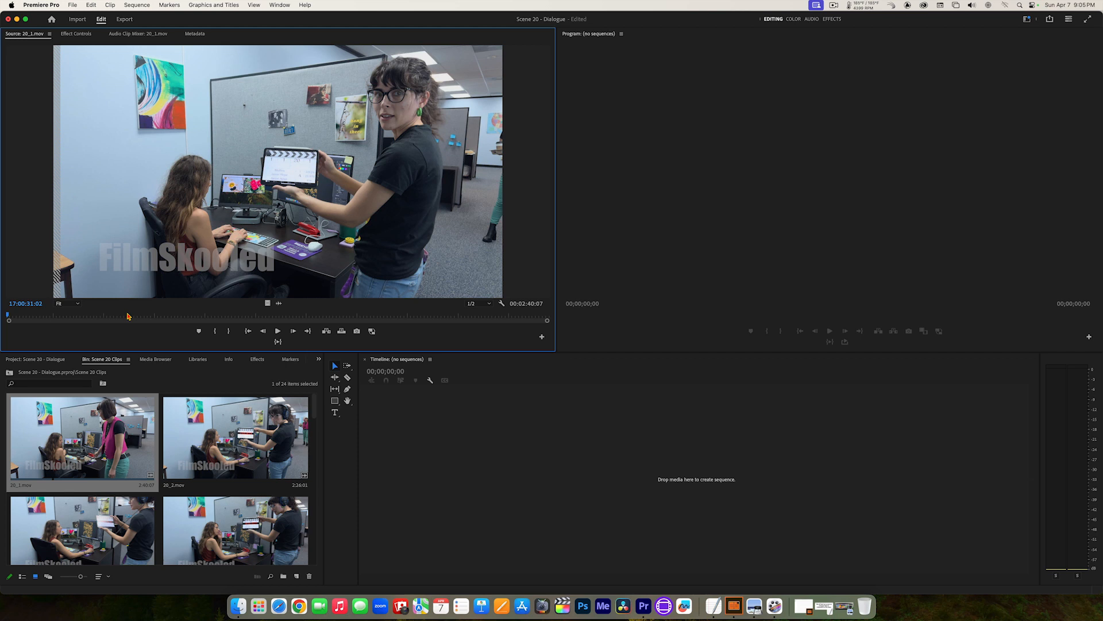
{"action": "key", "text": "space"}
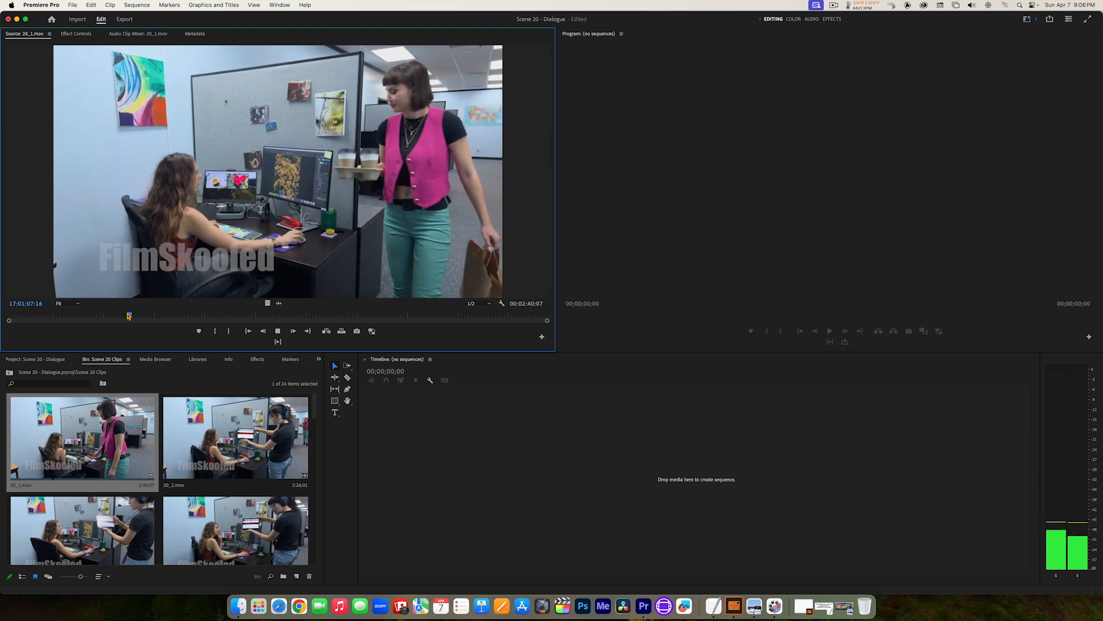
{"action": "key", "text": "space"}
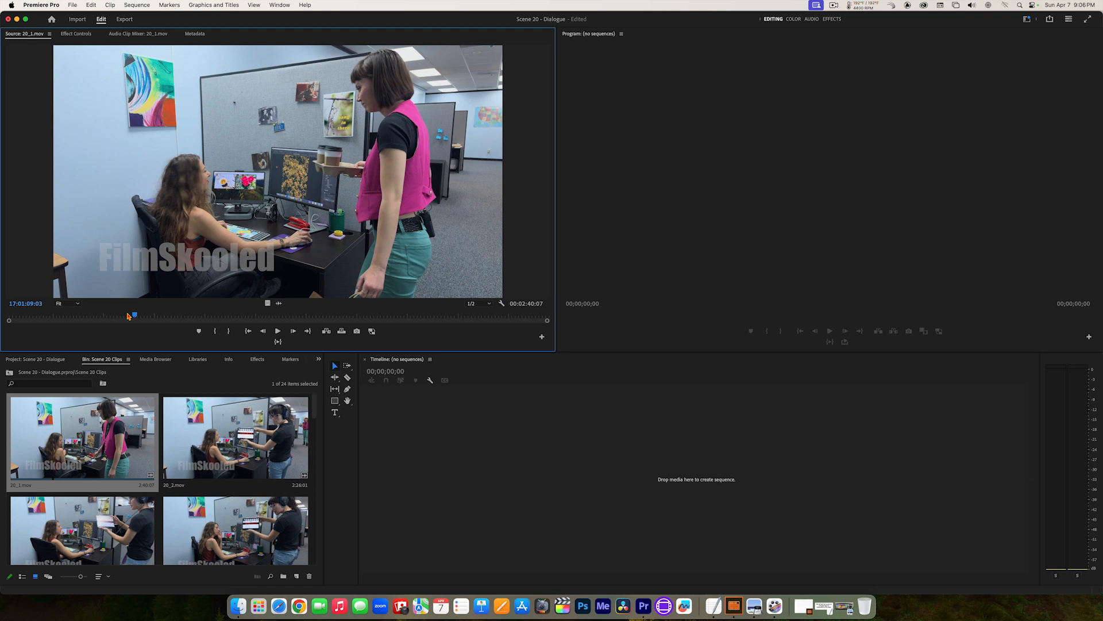
Step: Play 20_1.mov in short stretches in the Source monitor, pausing at 17:01:12:08, 17:01:16:06 and 17:01:21:10
{"action": "left_click", "coordinate": [277, 332]}
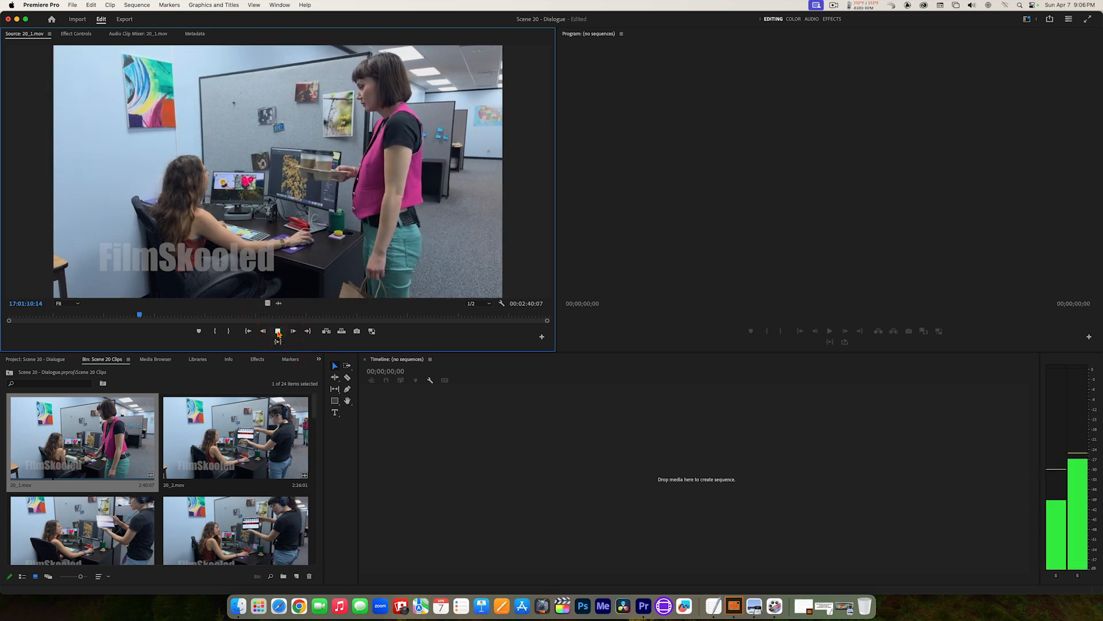
{"action": "left_click", "coordinate": [277, 332]}
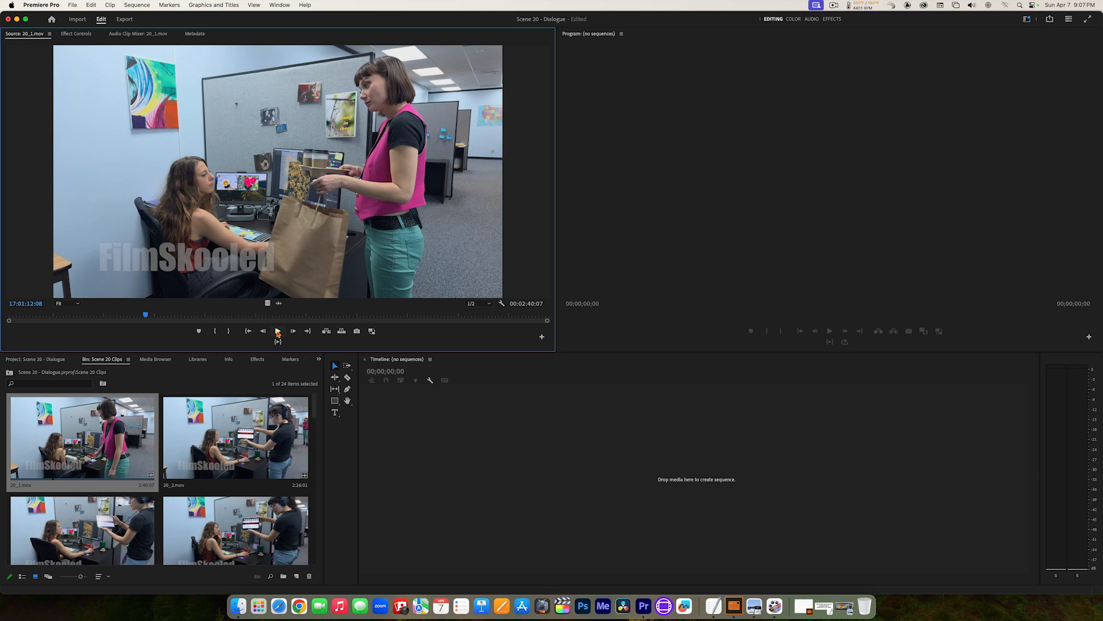
{"action": "left_click", "coordinate": [277, 331]}
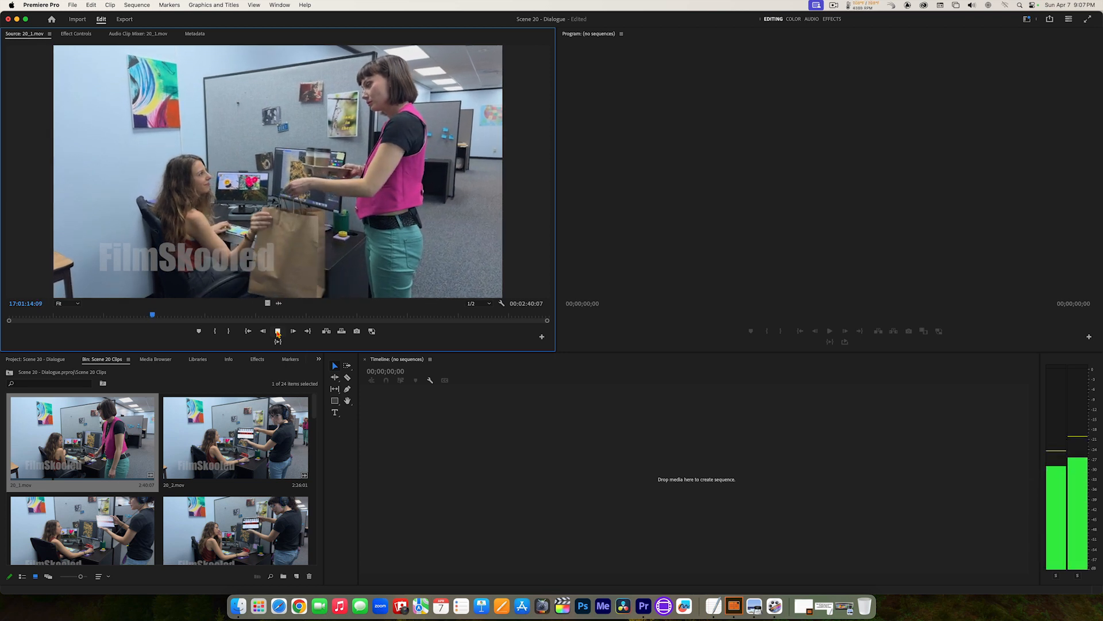
{"action": "left_click", "coordinate": [277, 332]}
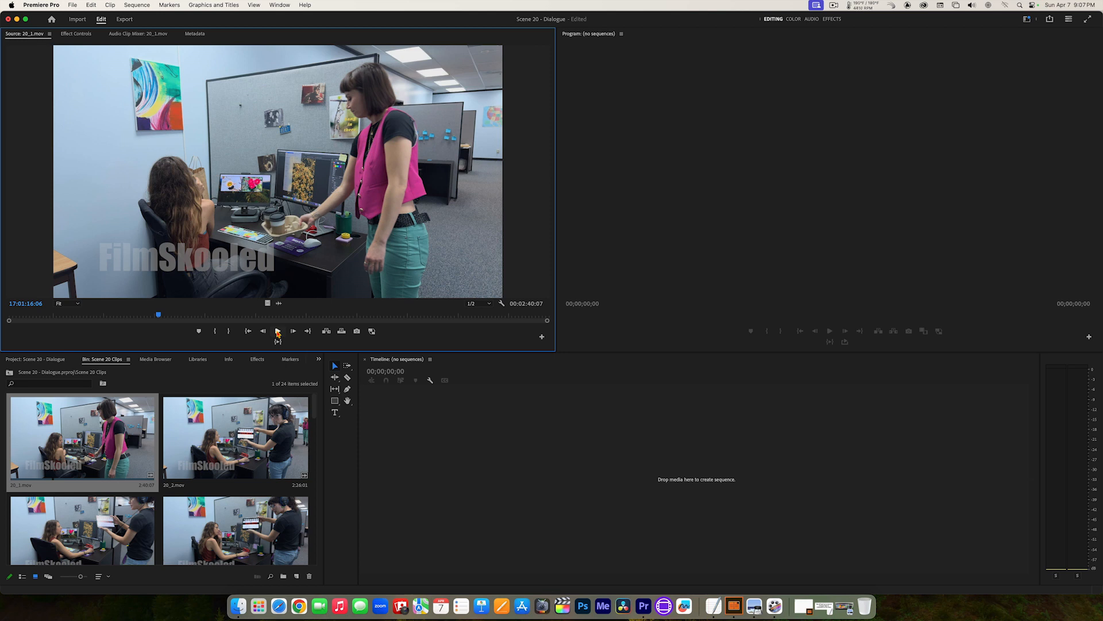
{"action": "left_click", "coordinate": [278, 332]}
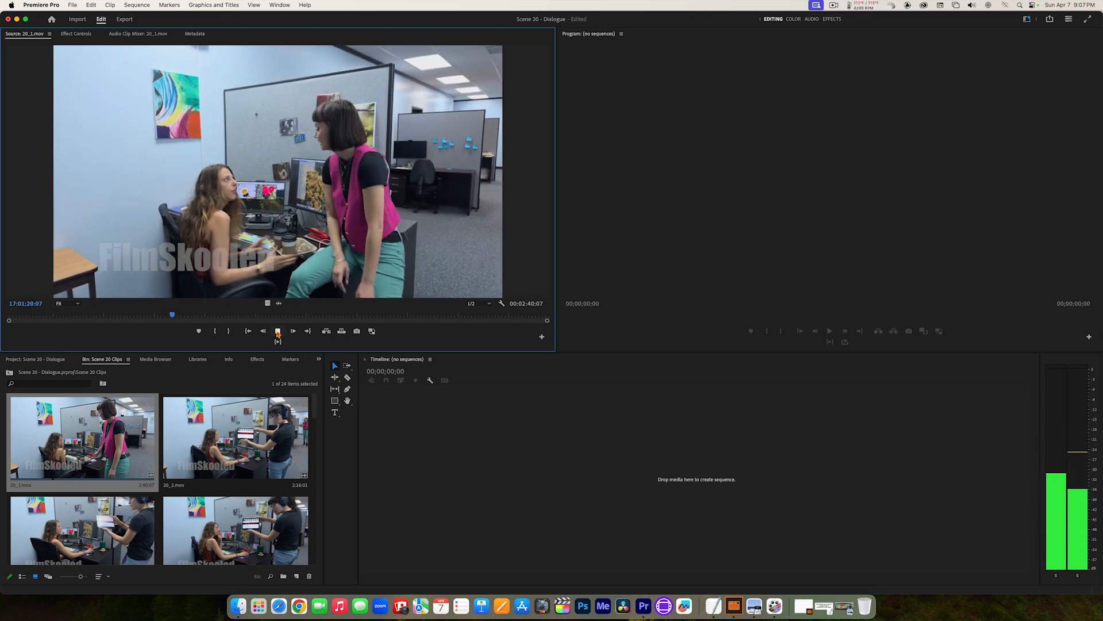
{"action": "left_click", "coordinate": [278, 332]}
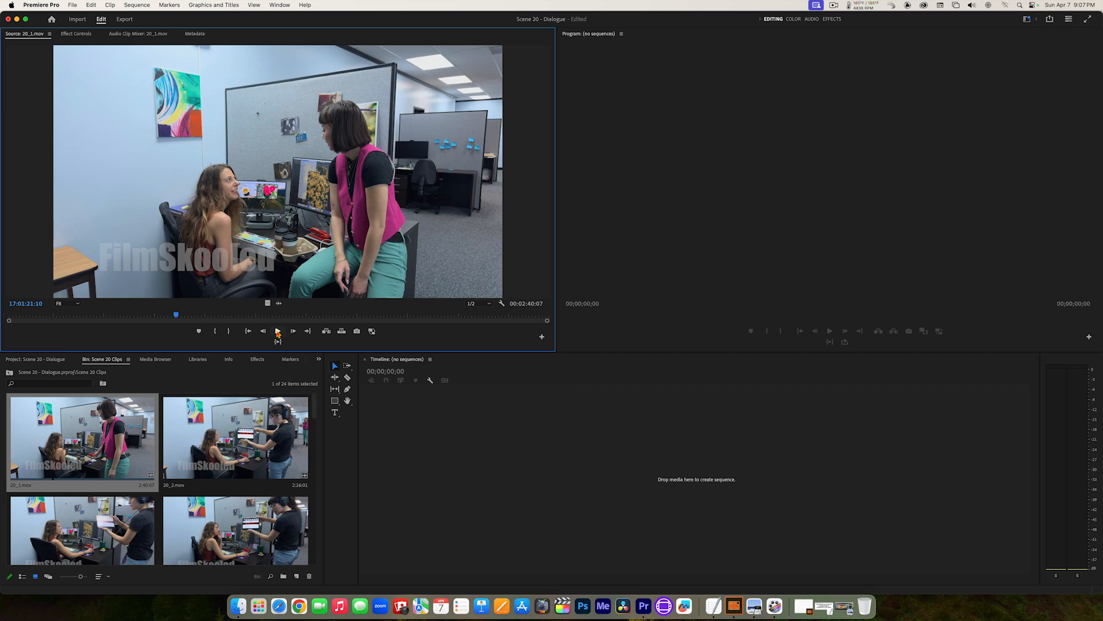
Step: Shuttle through 20_1.mov in reverse and forward, stopping at 17:02:13:05 and then rewinding to the slate at 17:00:52:03
{"action": "key", "text": "j"}
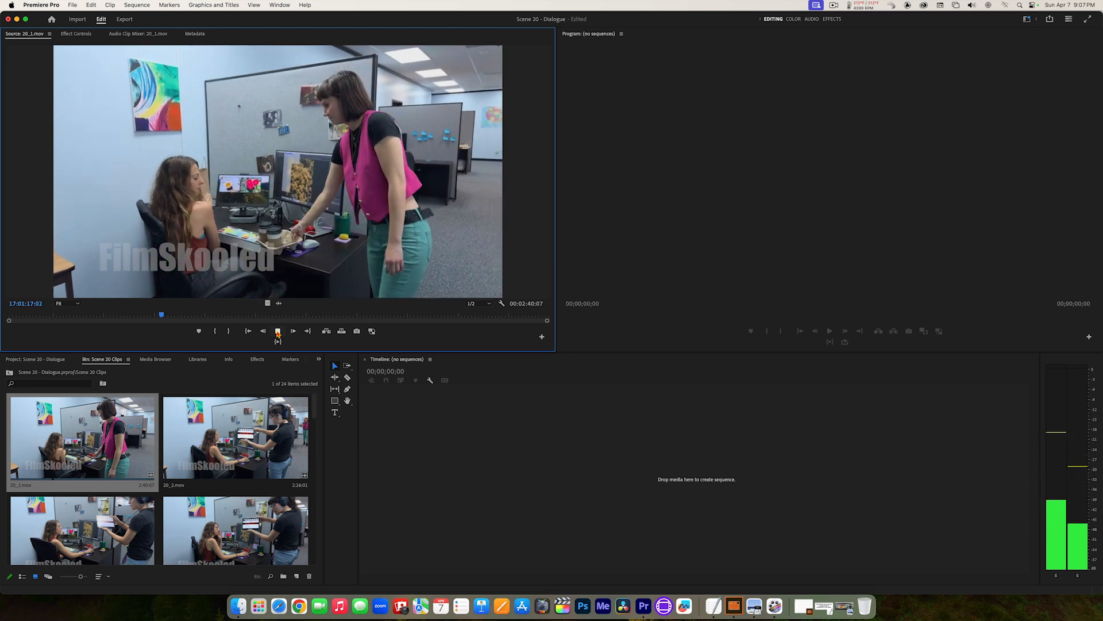
{"action": "left_click", "coordinate": [277, 332]}
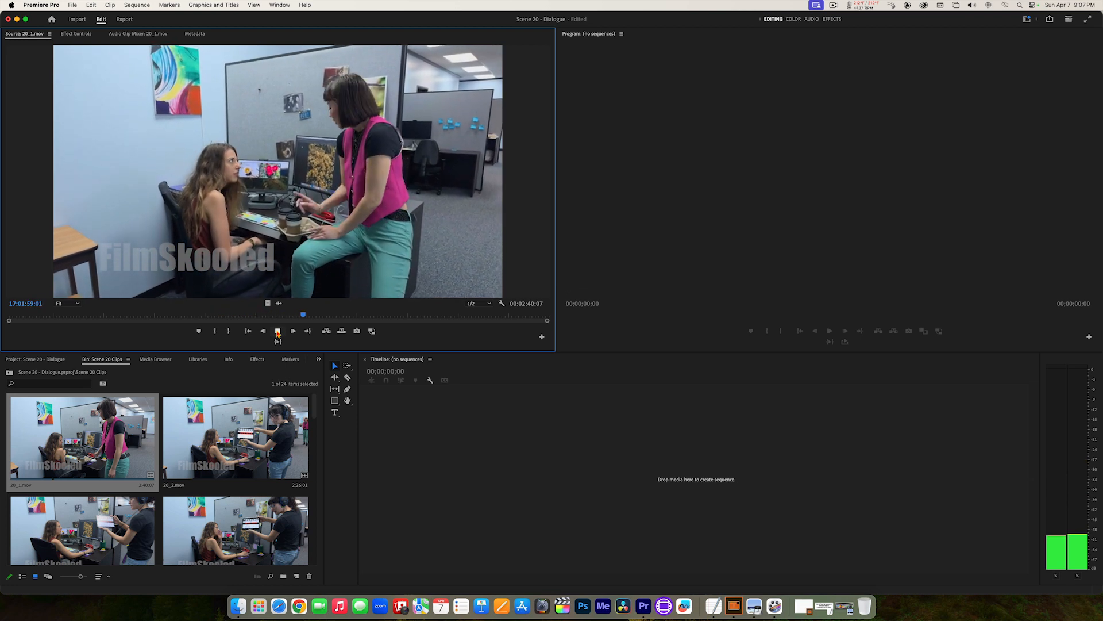
{"action": "left_click", "coordinate": [278, 331]}
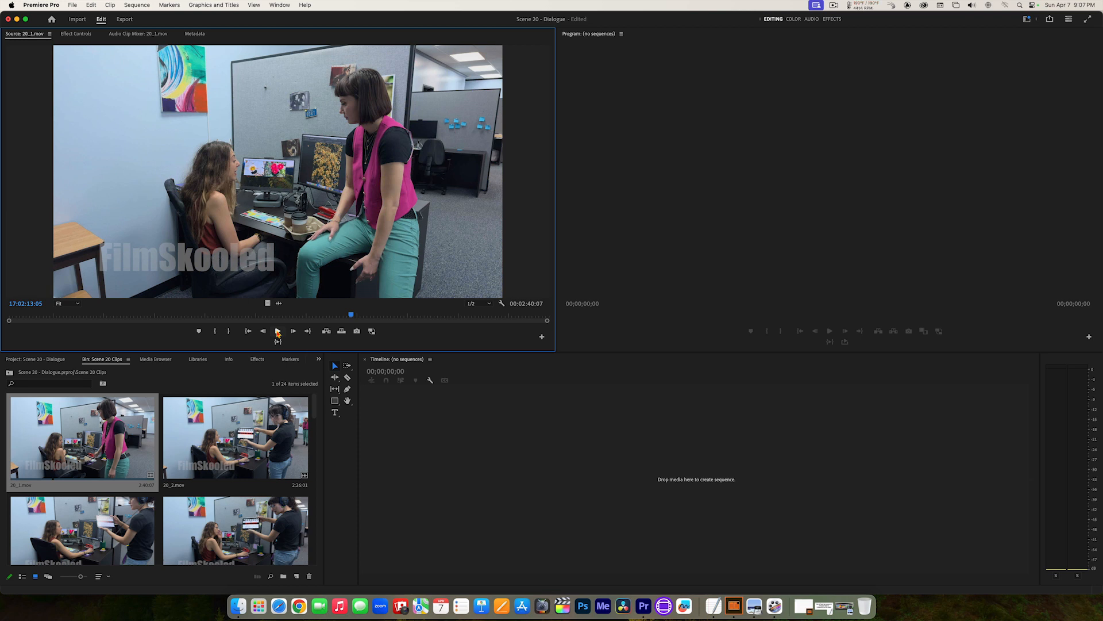
{"action": "left_click", "coordinate": [277, 332]}
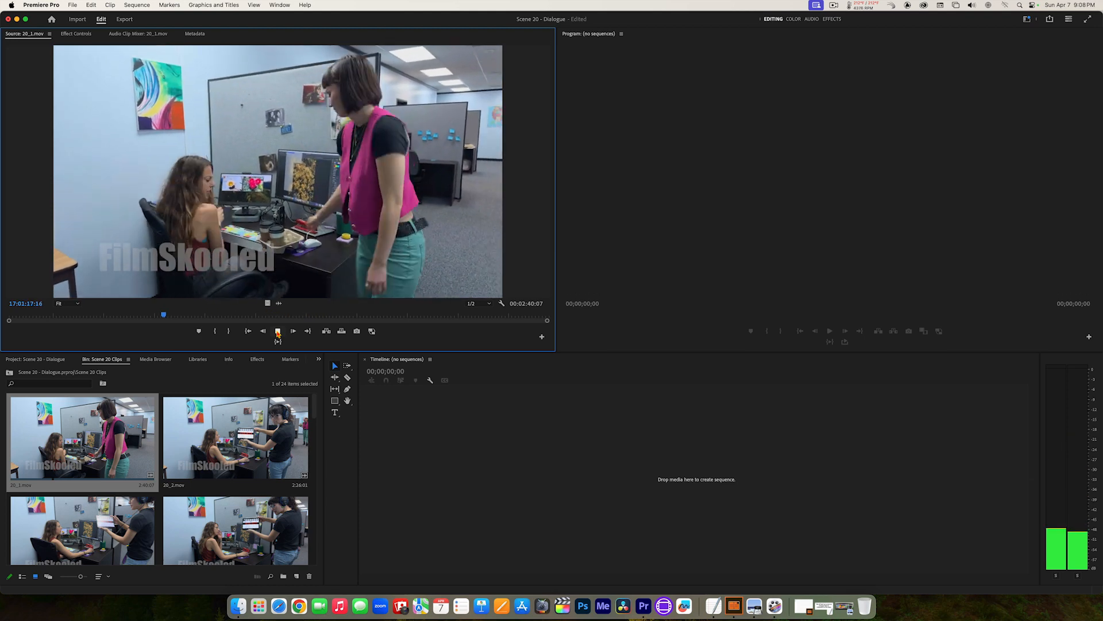
{"action": "left_click", "coordinate": [277, 332]}
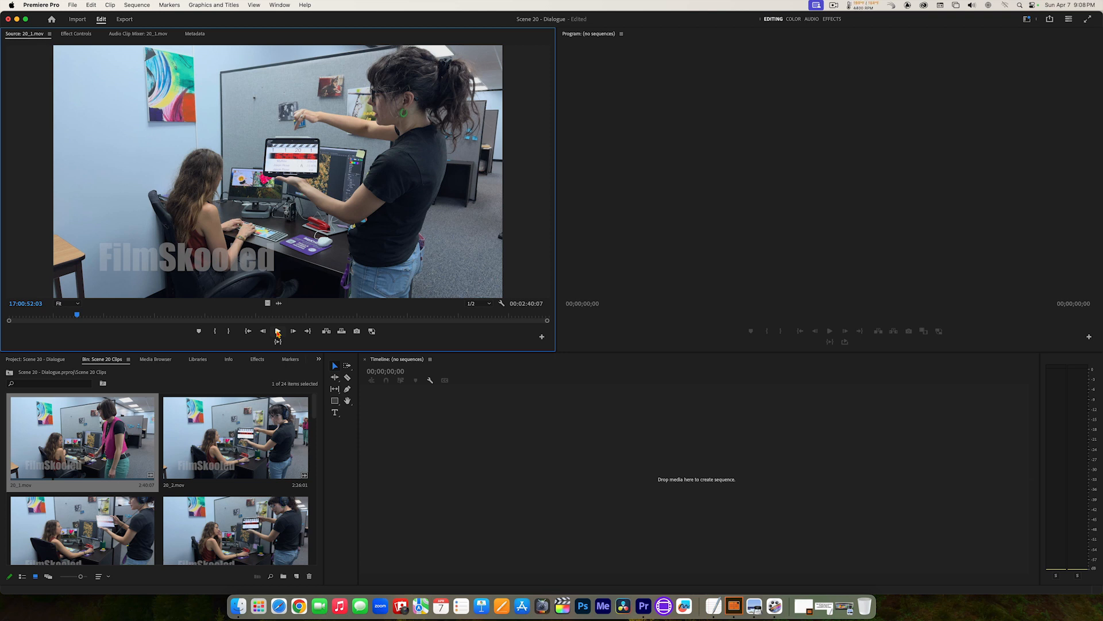
Step: Play 20_1.mov past the slate to 17:00:56:20, then play it in reverse to 17:00:55:09
{"action": "left_click", "coordinate": [277, 332]}
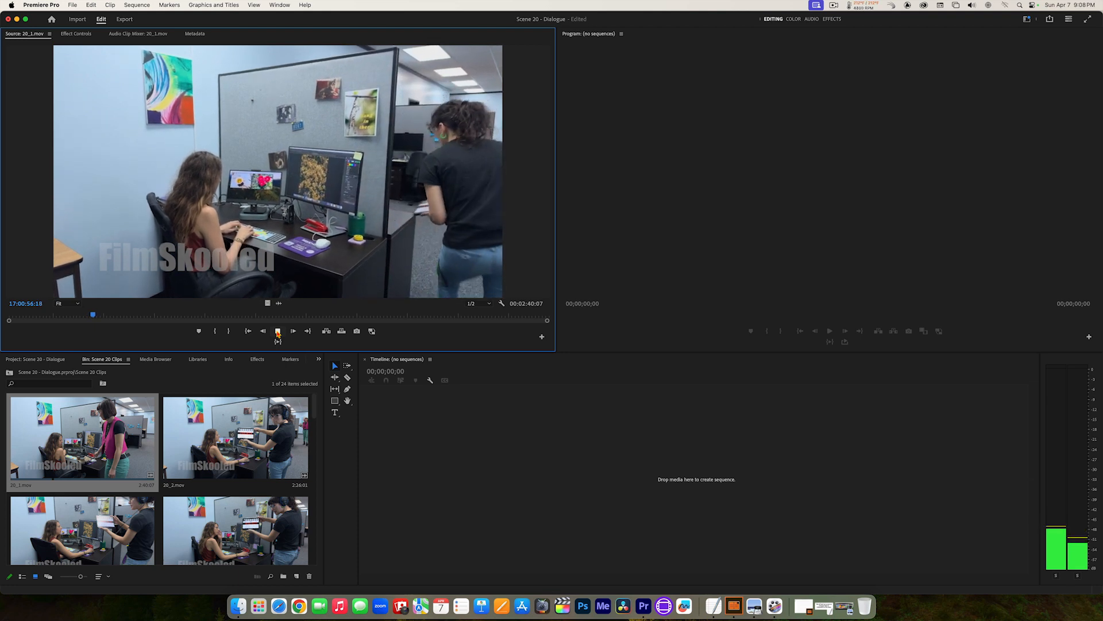
{"action": "left_click", "coordinate": [277, 332]}
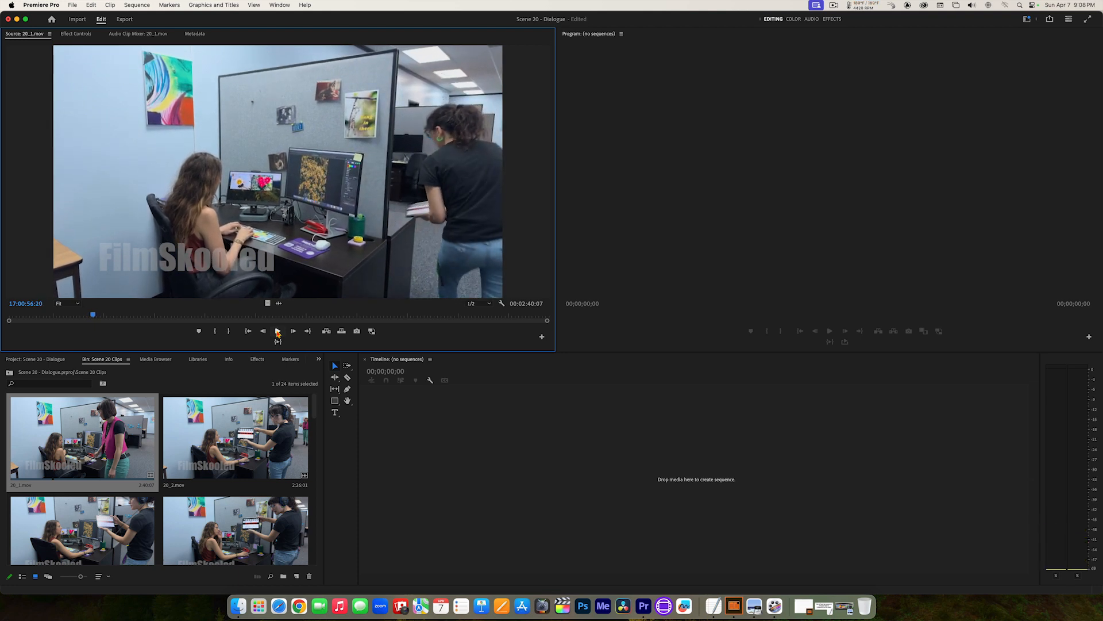
{"action": "left_click", "coordinate": [278, 332]}
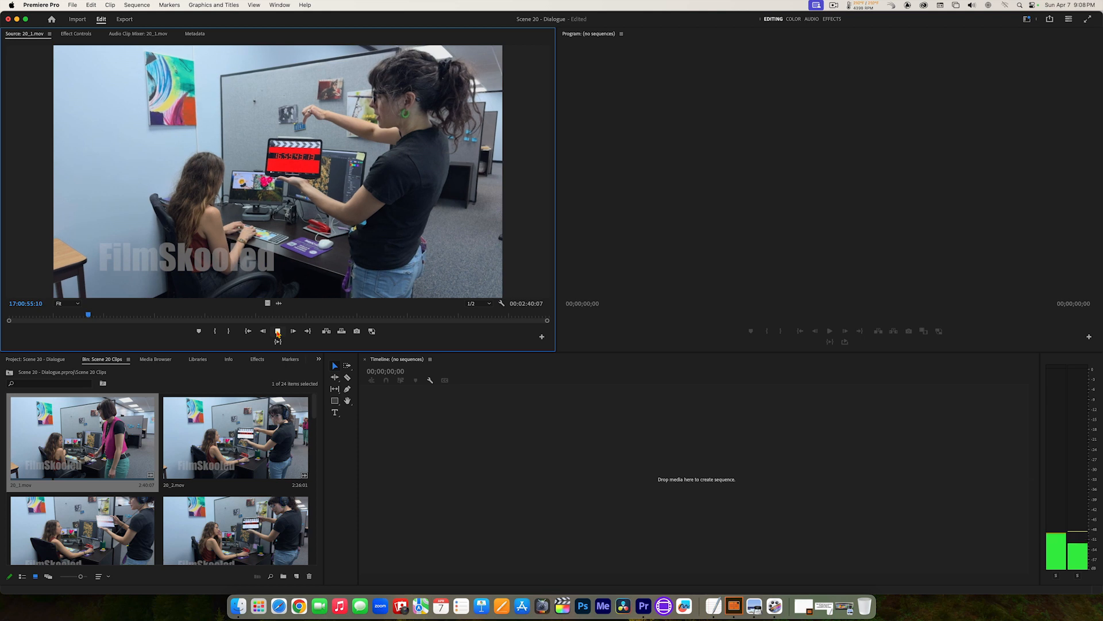
{"action": "left_click", "coordinate": [277, 332]}
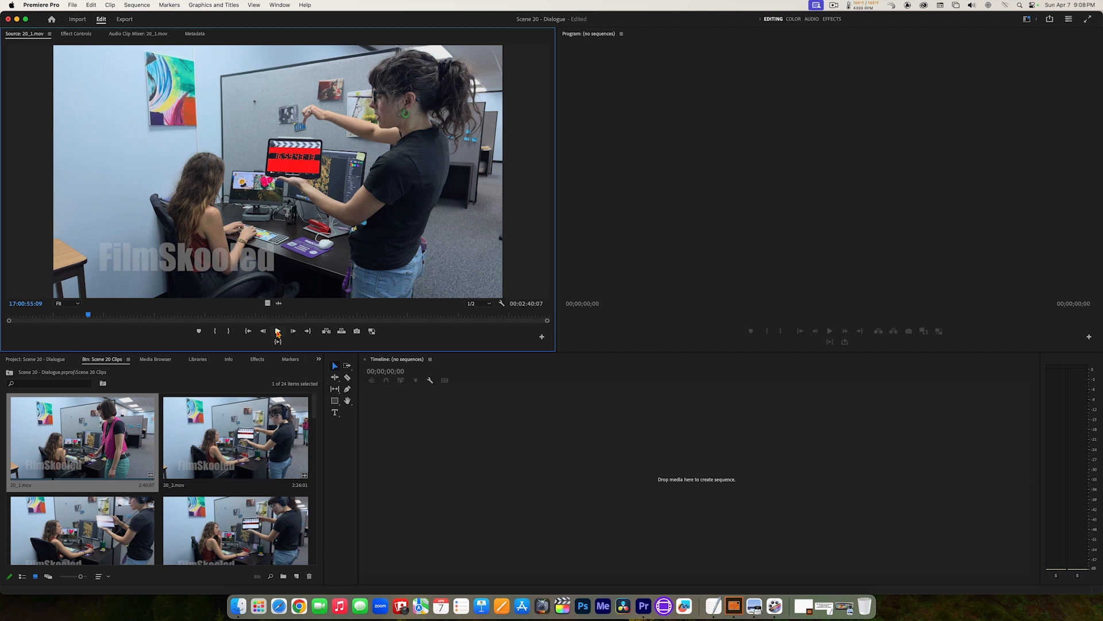
Step: Play 20_1.mov on to 17:01:18:02, then step several frames forward and back to 17:01:18:01
{"action": "left_click", "coordinate": [278, 332]}
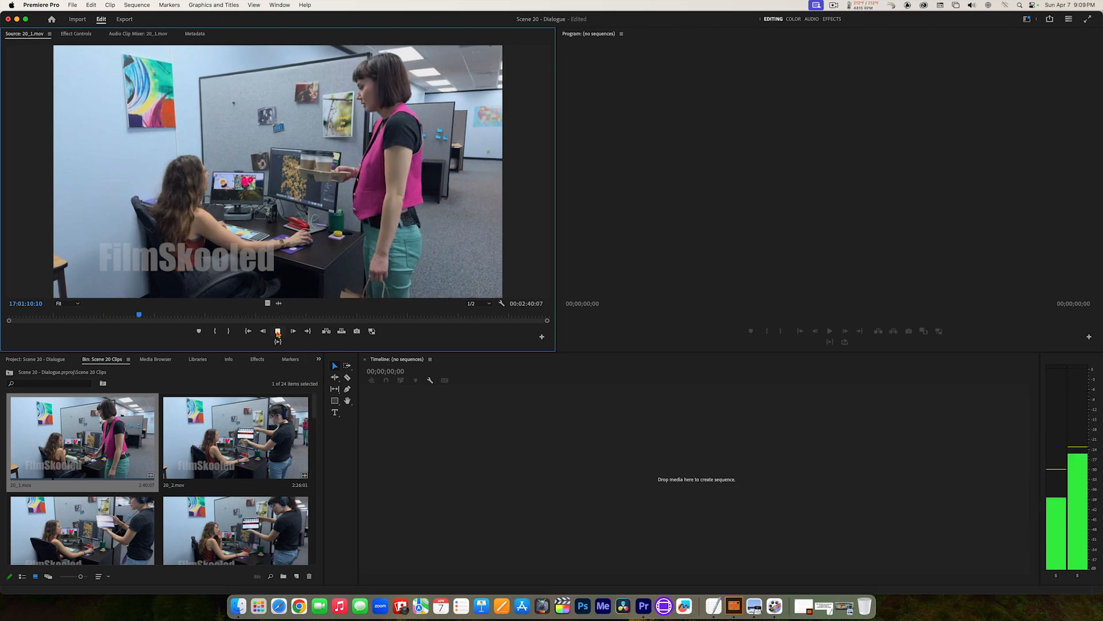
{"action": "left_click", "coordinate": [277, 332]}
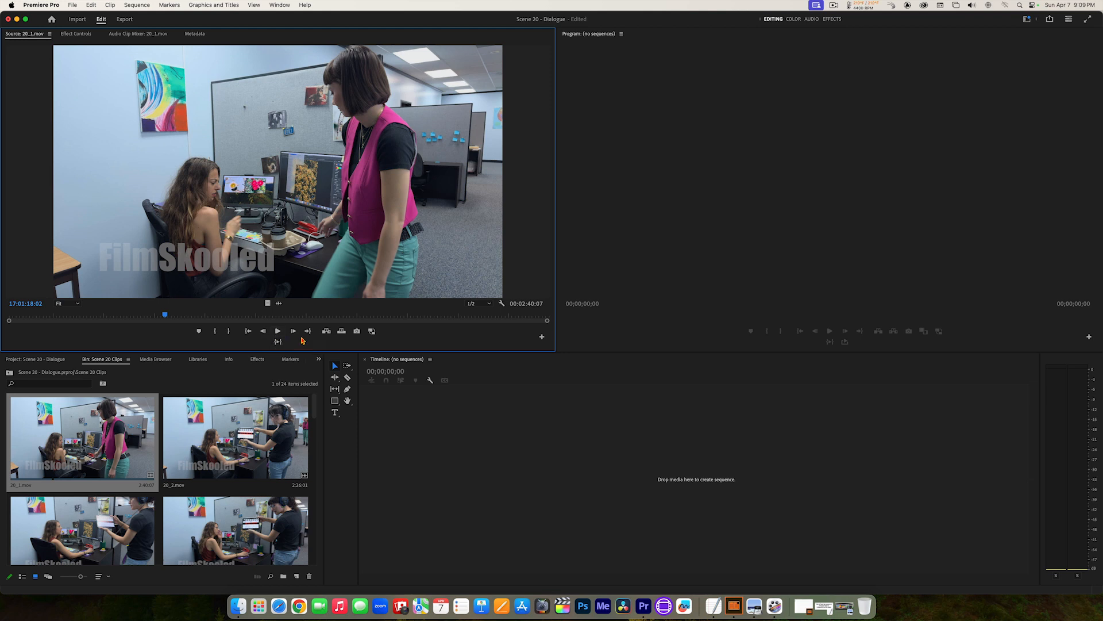
{"action": "left_click", "coordinate": [293, 332]}
{"action": "left_click", "coordinate": [293, 332]}
{"action": "left_click", "coordinate": [293, 332]}
{"action": "left_click", "coordinate": [293, 332]}
{"action": "left_click", "coordinate": [293, 332]}
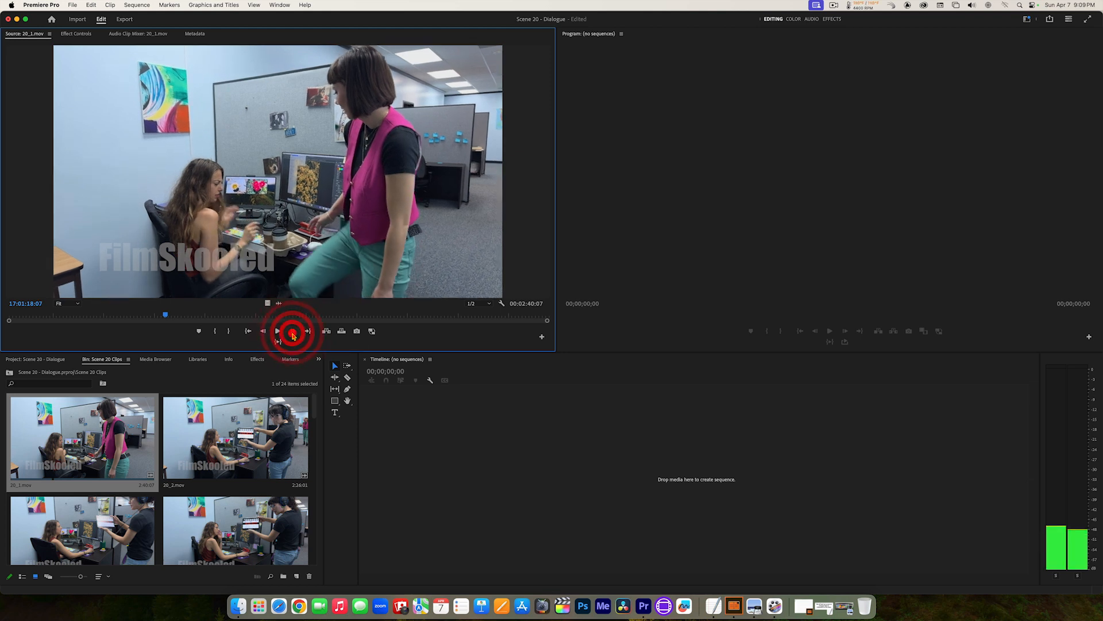
{"action": "left_click", "coordinate": [293, 332]}
{"action": "left_click", "coordinate": [293, 332]}
{"action": "left_click", "coordinate": [293, 333]}
{"action": "left_click", "coordinate": [293, 332]}
{"action": "left_click", "coordinate": [264, 332]}
{"action": "left_click", "coordinate": [264, 333]}
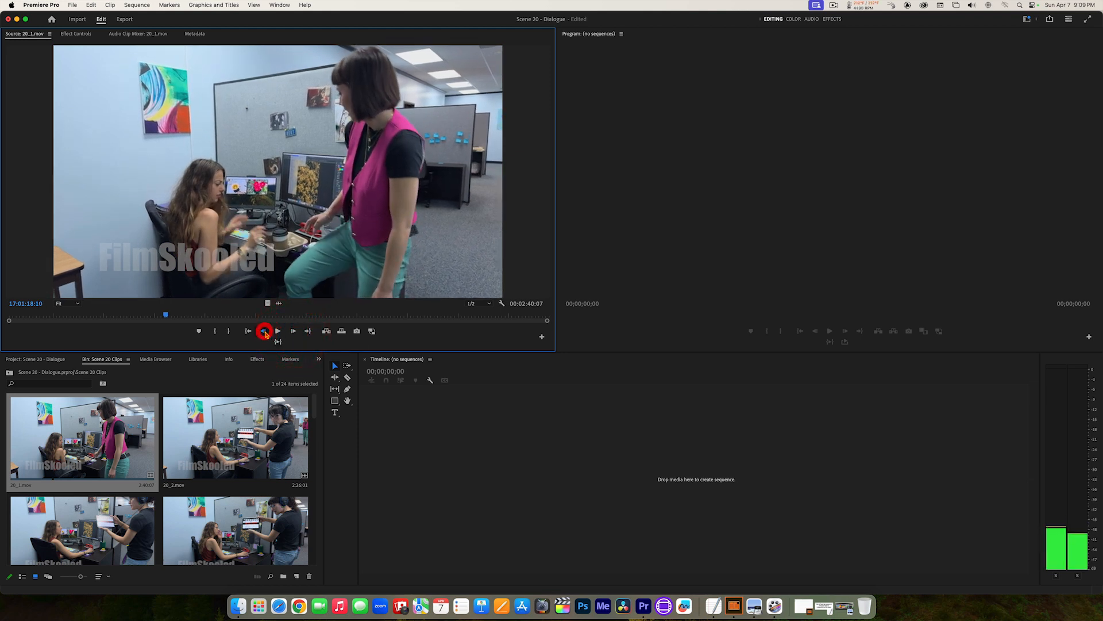
{"action": "left_click", "coordinate": [264, 332]}
{"action": "left_click", "coordinate": [265, 332]}
{"action": "left_click", "coordinate": [264, 332]}
{"action": "left_click", "coordinate": [265, 332]}
{"action": "left_click", "coordinate": [265, 333]}
{"action": "left_click", "coordinate": [266, 332]}
{"action": "left_click", "coordinate": [265, 332]}
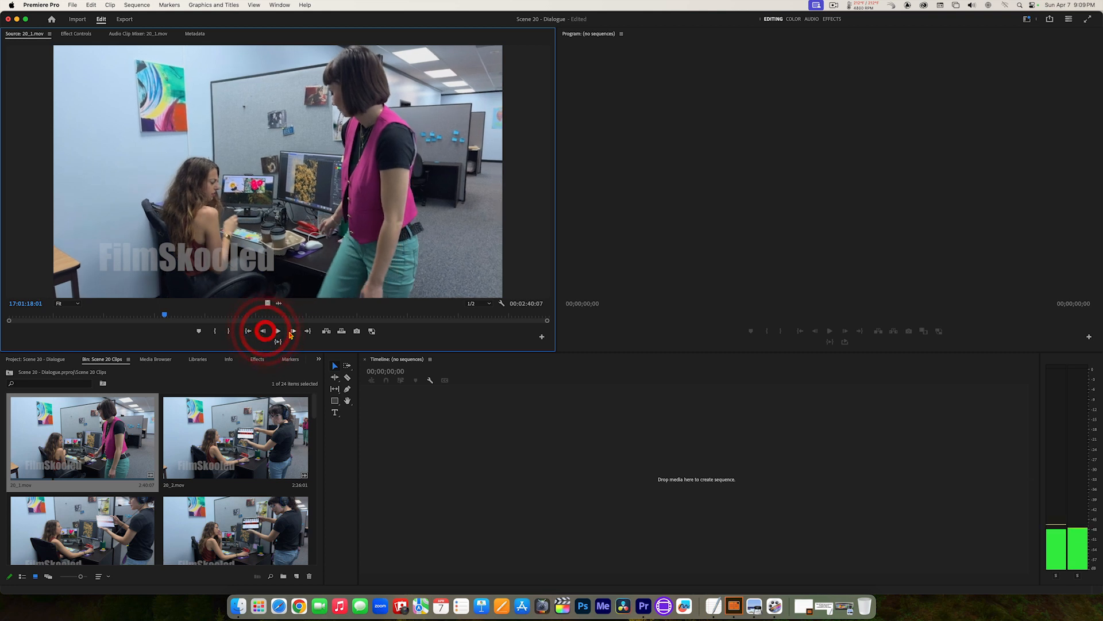
Step: Step 20_1.mov forward frame by frame to 17:01:19:01, through the standing woman sitting down on the desk
{"action": "left_click", "coordinate": [293, 332]}
{"action": "left_click", "coordinate": [294, 333]}
{"action": "left_click", "coordinate": [293, 332]}
{"action": "left_click", "coordinate": [293, 332]}
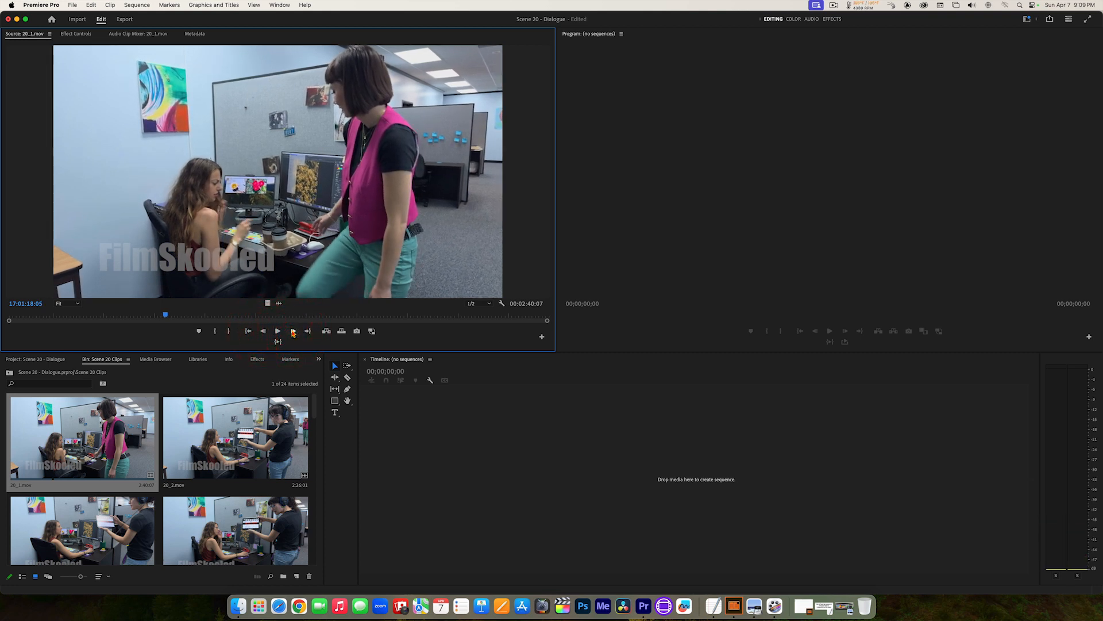
{"action": "left_click", "coordinate": [294, 332]}
{"action": "left_click", "coordinate": [293, 332]}
{"action": "left_click", "coordinate": [293, 333]}
{"action": "left_click", "coordinate": [293, 332]}
{"action": "left_click", "coordinate": [293, 333]}
{"action": "left_click", "coordinate": [293, 333]}
{"action": "left_click", "coordinate": [293, 332]}
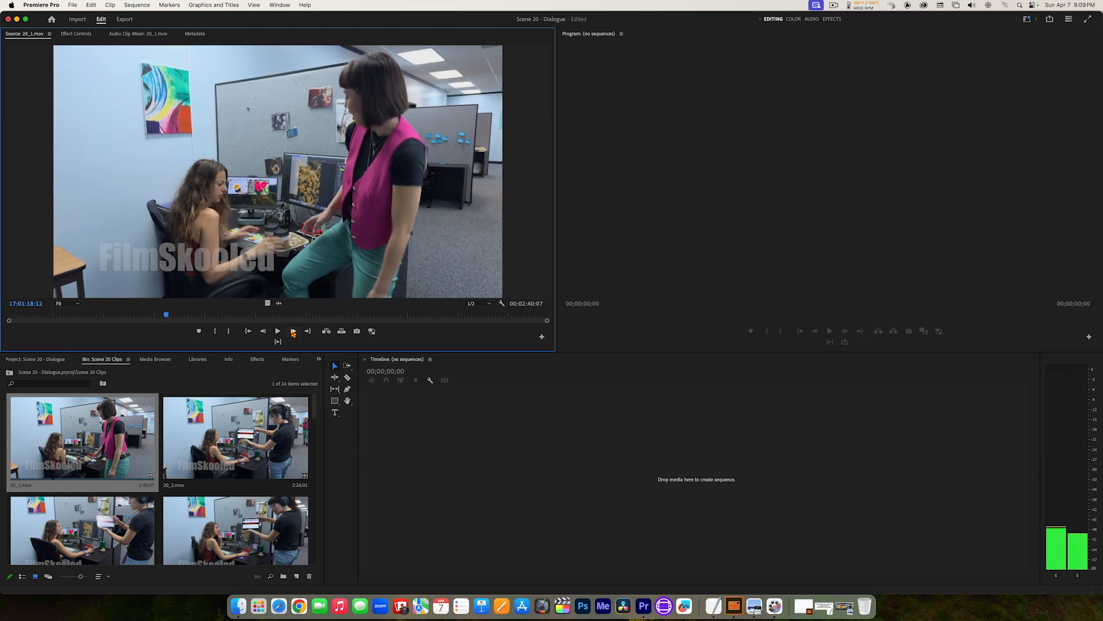
{"action": "left_click", "coordinate": [293, 332]}
{"action": "left_click", "coordinate": [293, 332]}
{"action": "left_click", "coordinate": [293, 332]}
{"action": "left_click", "coordinate": [293, 332]}
{"action": "left_click", "coordinate": [293, 333]}
{"action": "left_click", "coordinate": [293, 332]}
{"action": "left_click", "coordinate": [293, 332]}
{"action": "left_click", "coordinate": [293, 332]}
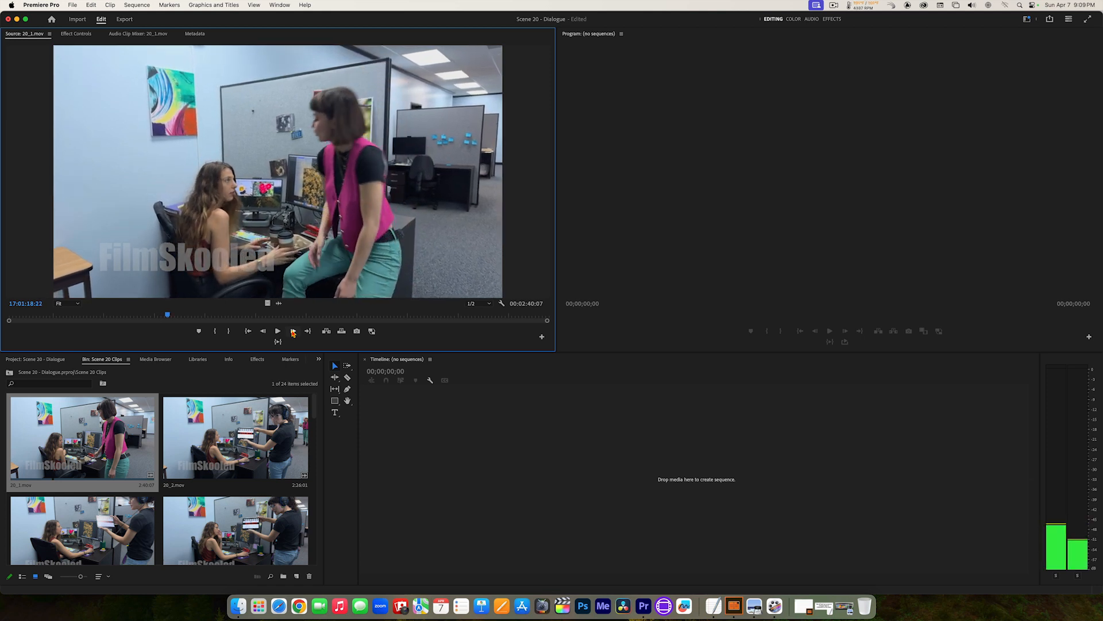
{"action": "left_click", "coordinate": [293, 332]}
{"action": "left_click", "coordinate": [293, 332]}
{"action": "left_click", "coordinate": [293, 332]}
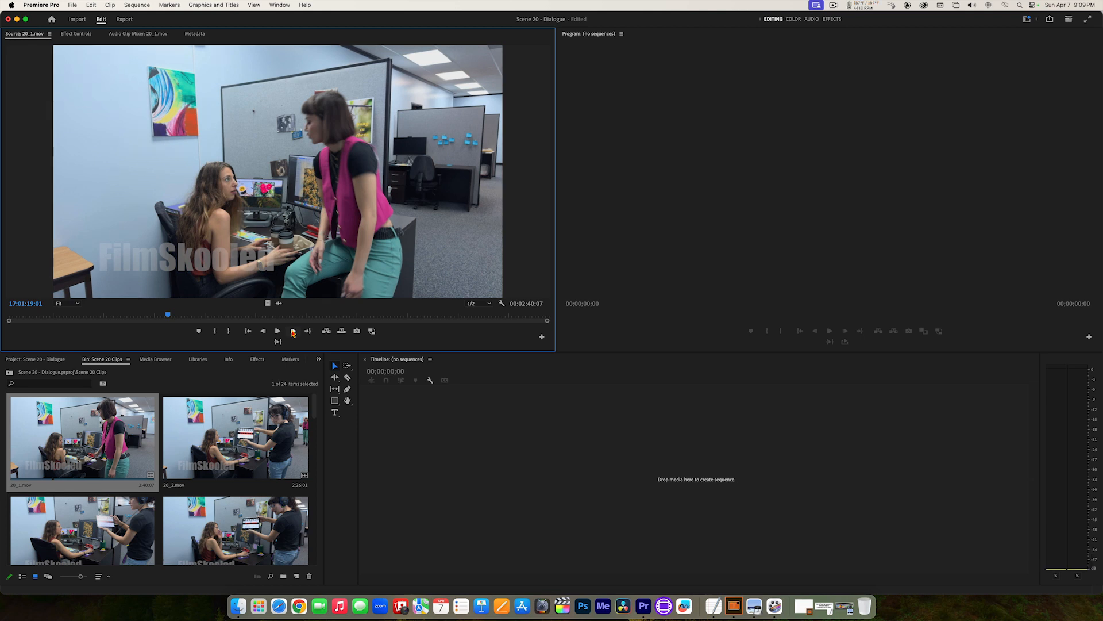
Step: Step 20_1.mov backward frame by frame to 17:01:18:00, before the woman sits down on the desk
{"action": "key", "text": "Left"}
{"action": "key", "text": "Left"}
{"action": "key", "text": "Left"}
{"action": "key", "text": "Left"}
{"action": "key", "text": "Left"}
{"action": "key", "text": "Left"}
{"action": "key", "text": "Left"}
{"action": "key", "text": "Left"}
{"action": "key", "text": "Left"}
{"action": "key", "text": "Left"}
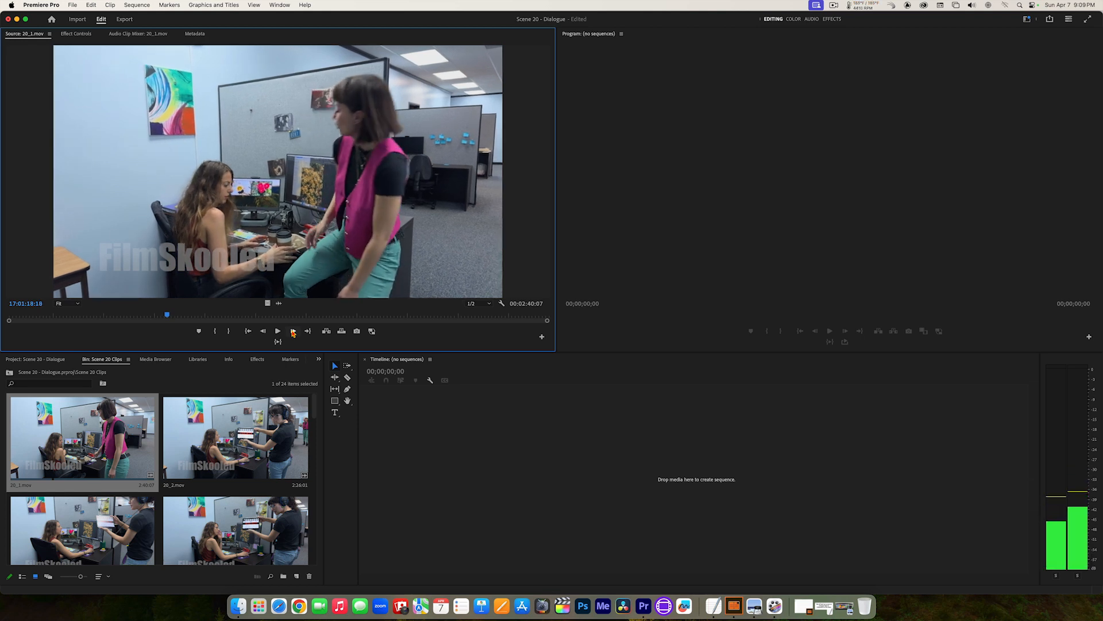
{"action": "key", "text": "Left"}
{"action": "key", "text": "Left"}
{"action": "key", "text": "Left"}
{"action": "key", "text": "Left"}
{"action": "key", "text": "Left"}
{"action": "key", "text": "Left"}
{"action": "key", "text": "Left"}
{"action": "key", "text": "Left"}
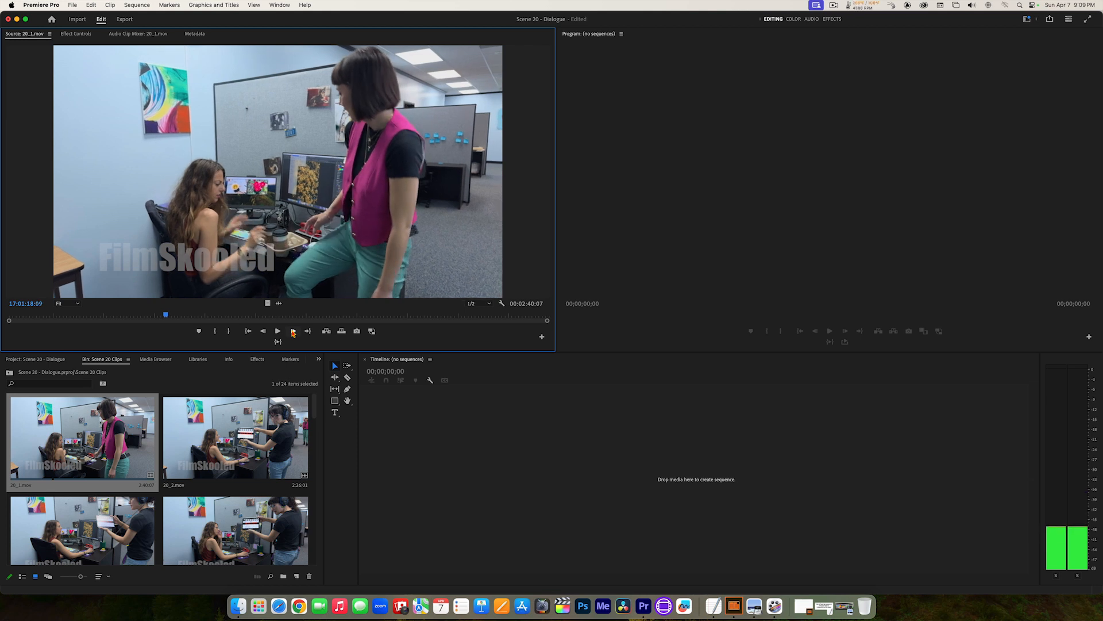
{"action": "key", "text": "Left"}
{"action": "key", "text": "Left"}
{"action": "key", "text": "Left"}
{"action": "key", "text": "Left"}
{"action": "key", "text": "Left"}
{"action": "key", "text": "Left"}
{"action": "key", "text": "Left"}
{"action": "key", "text": "Left"}
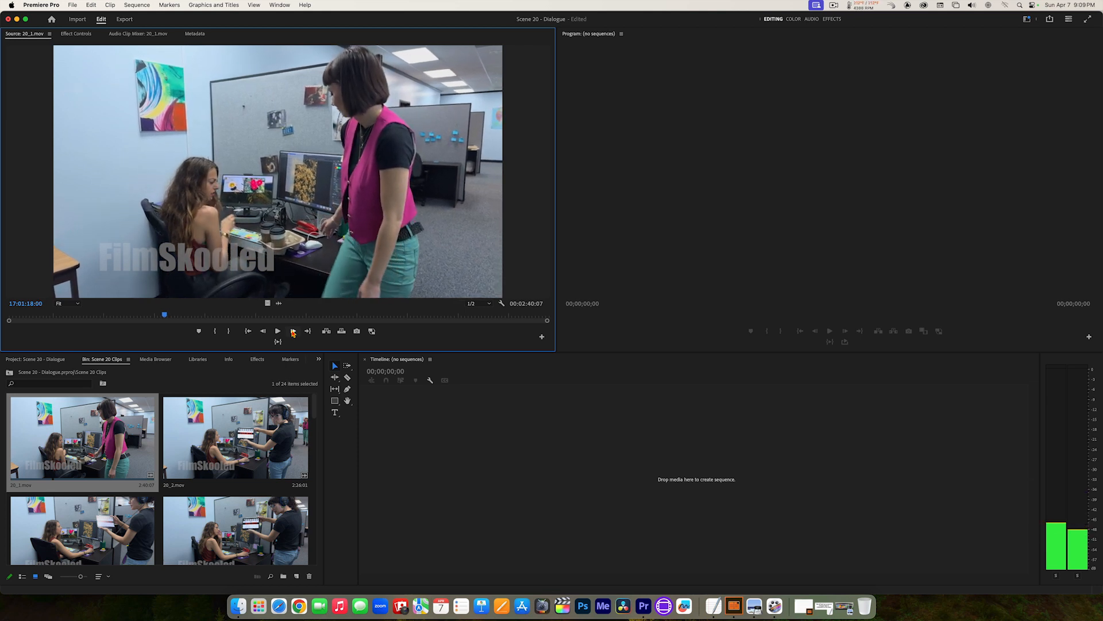
{"action": "left_click", "coordinate": [293, 332]}
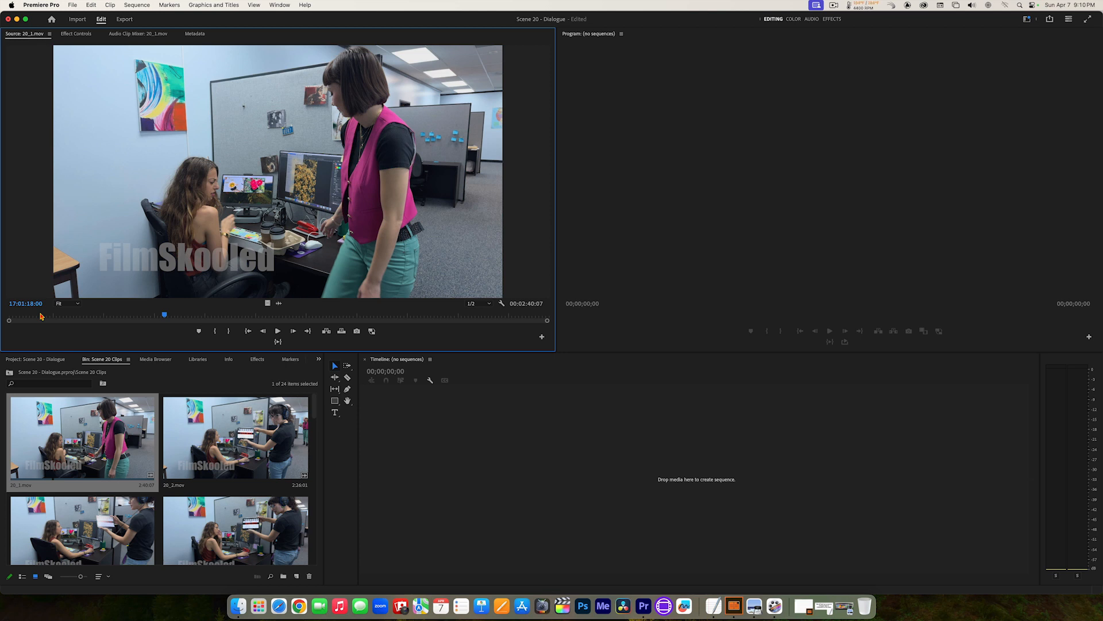
Step: Step 20_1.mov forward again one frame at a time from 17:01:18:00 to 17:01:19:00
{"action": "key", "text": "Right"}
{"action": "key", "text": "Right"}
{"action": "key", "text": "Right"}
{"action": "key", "text": "Right"}
{"action": "key", "text": "Right"}
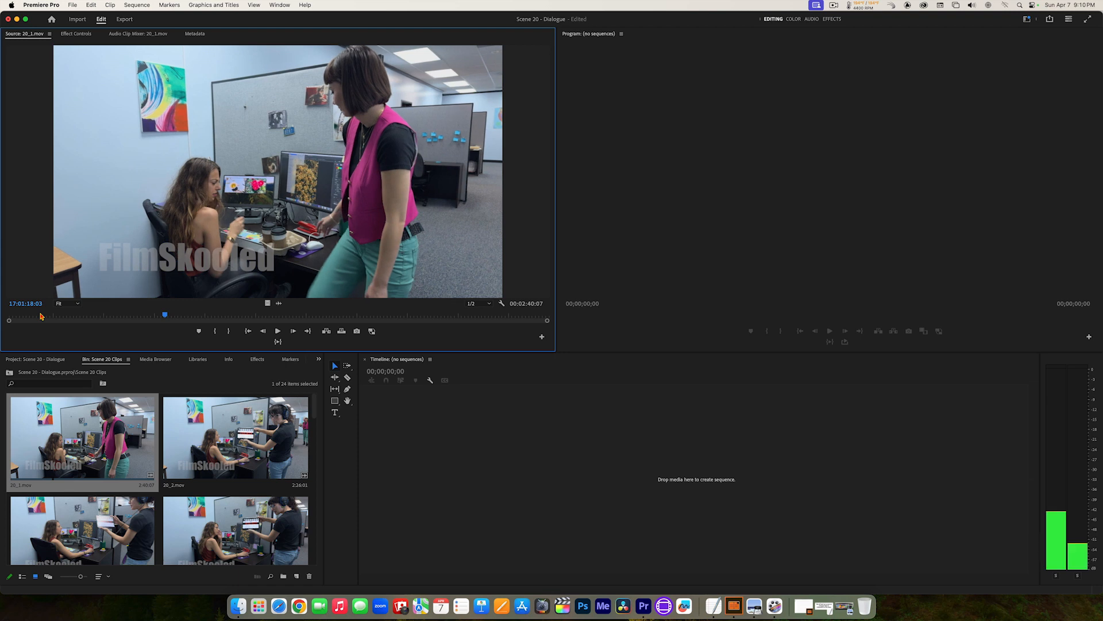
{"action": "key", "text": "Right"}
{"action": "key", "text": "Right"}
{"action": "key", "text": "Right"}
{"action": "key", "text": "Right"}
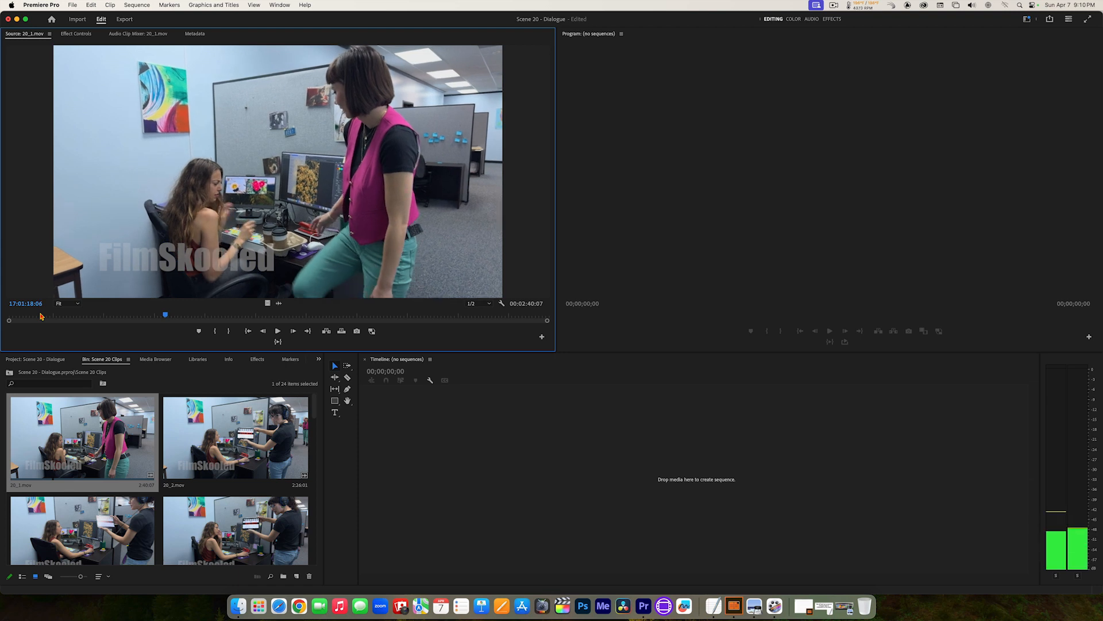
{"action": "key", "text": "Right"}
{"action": "key", "text": "Right"}
{"action": "key", "text": "Right"}
{"action": "key", "text": "Right"}
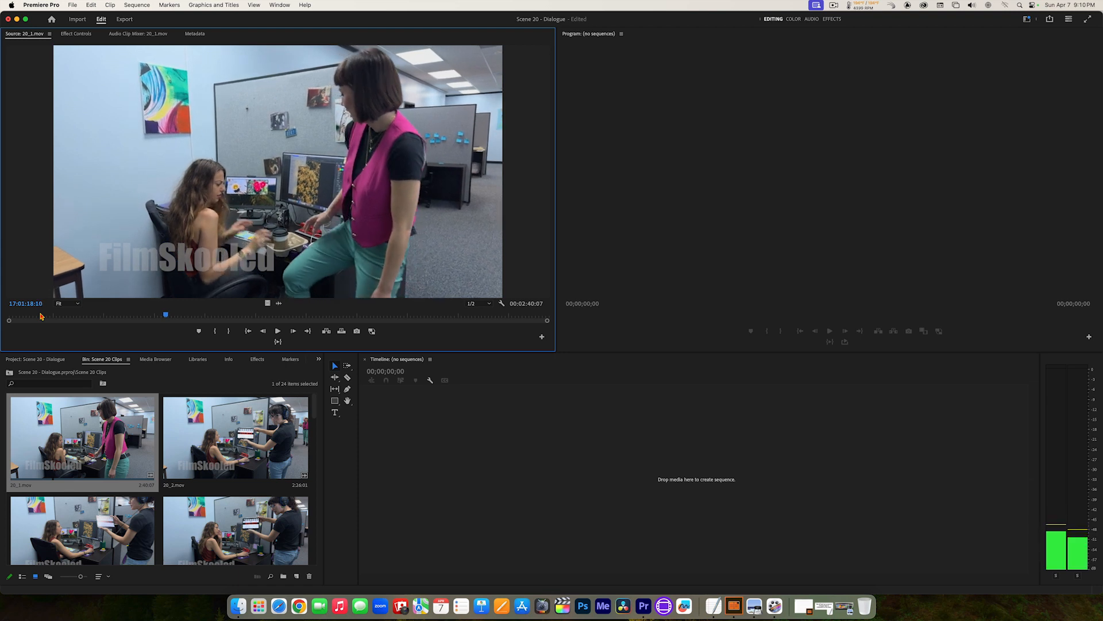
{"action": "key", "text": "Right"}
{"action": "key", "text": "Right"}
{"action": "key", "text": "Right"}
{"action": "key", "text": "Right"}
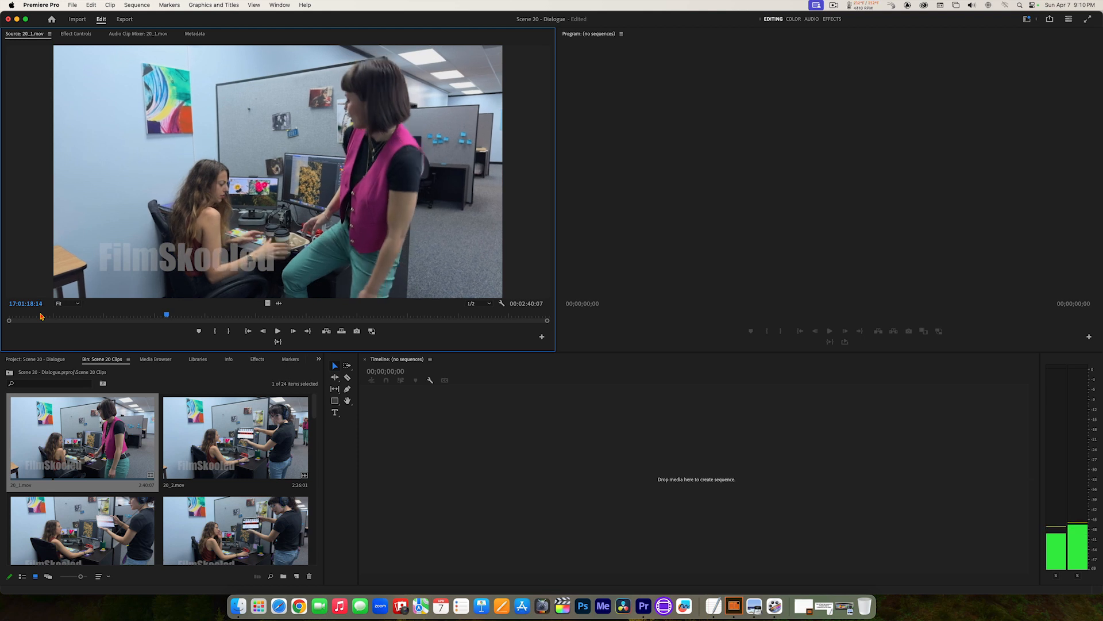
{"action": "key", "text": "Right"}
{"action": "key", "text": "Right"}
{"action": "key", "text": "Right"}
{"action": "key", "text": "Right"}
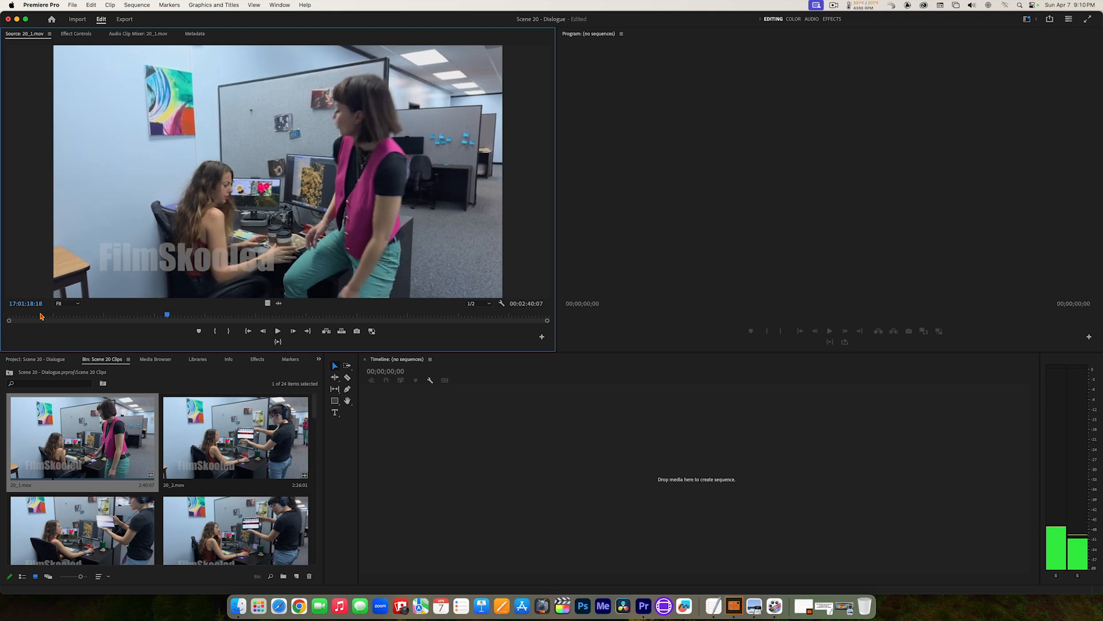
{"action": "key", "text": "Right"}
{"action": "key", "text": "Right"}
{"action": "key", "text": "Right"}
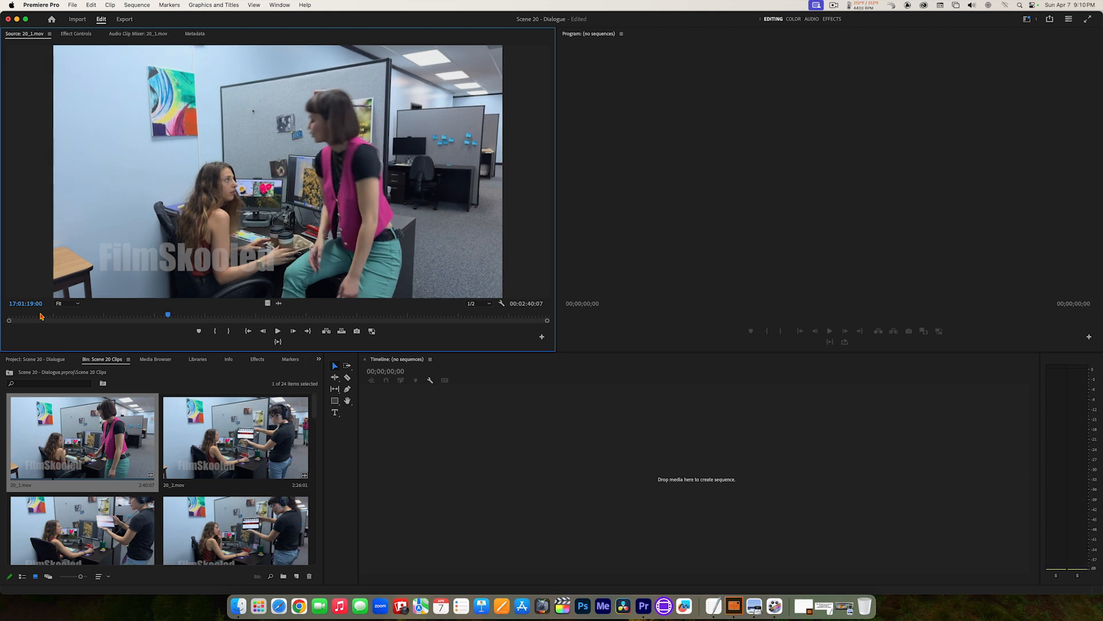
Step: Step 20_1.mov a few frames backward to 17:01:18:22 and forward again to 17:01:19:00
{"action": "key", "text": "Left"}
{"action": "key", "text": "Left"}
{"action": "key", "text": "Left"}
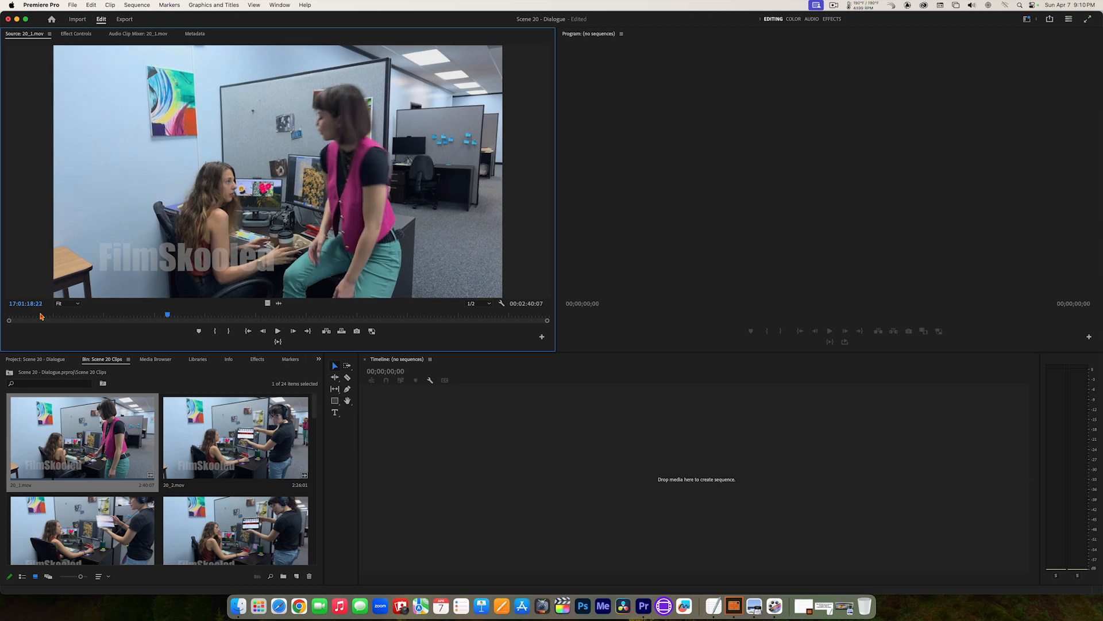
{"action": "key", "text": "Right"}
{"action": "key", "text": "Right"}
{"action": "key", "text": "Right"}
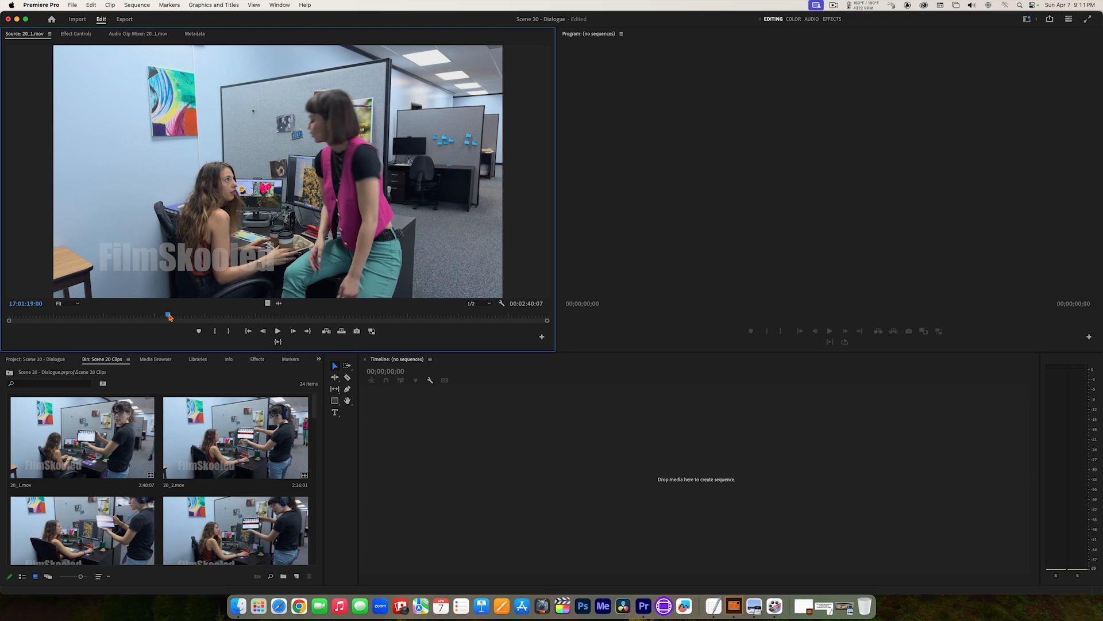
Step: Jump forward through 20_1.mov in five-frame increments from 17:01:19:00 to 17:01:20:06
{"action": "key", "text": "shift+Right"}
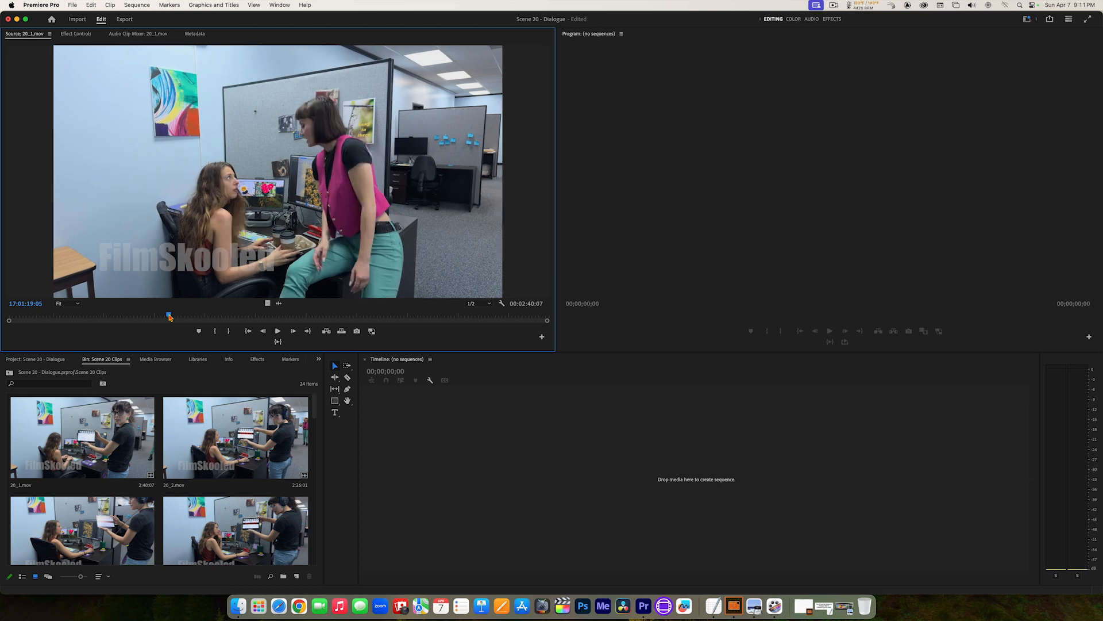
{"action": "key", "text": "shift+Right"}
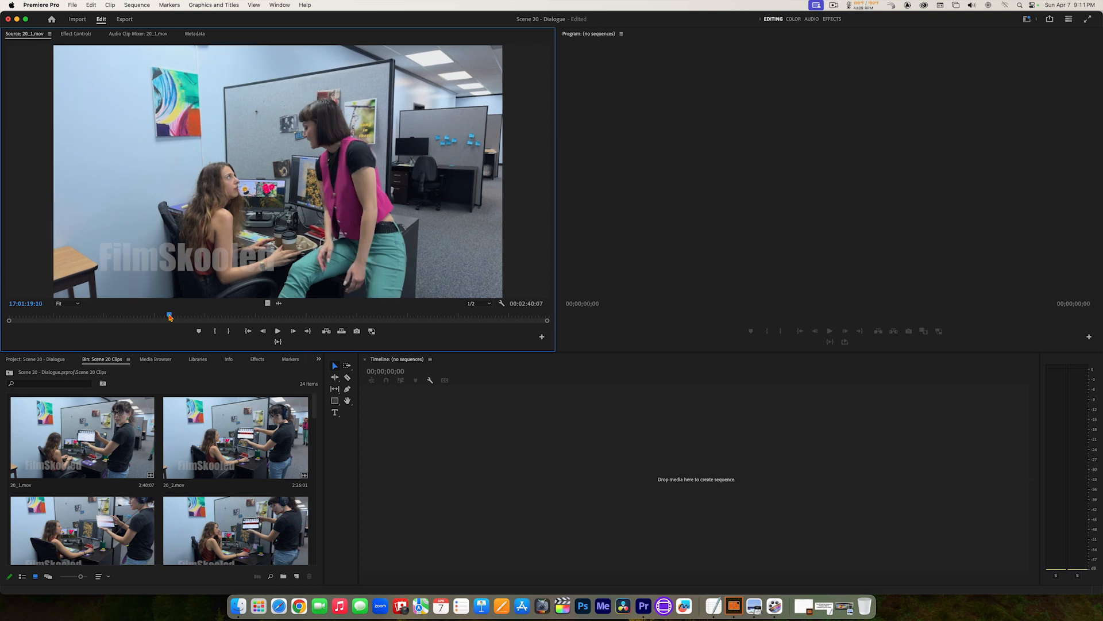
{"action": "key", "text": "space"}
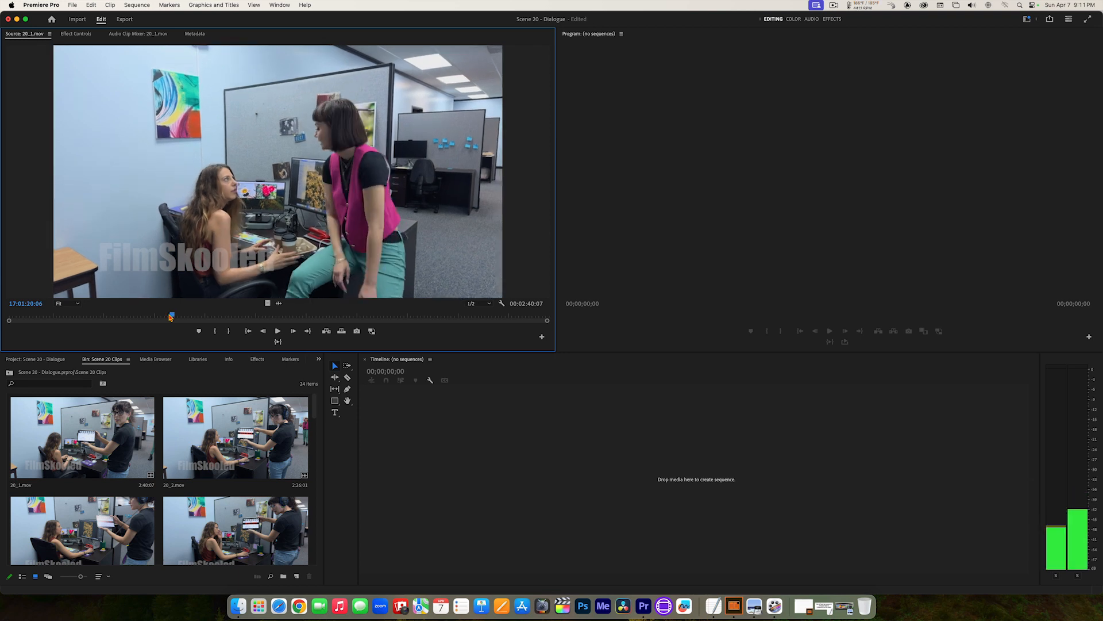
Step: Jump backward through 20_1.mov in five-frame increments to return to 17:01:19:00
{"action": "key", "text": "shift+Left"}
{"action": "key", "text": "shift+Left"}
{"action": "key", "text": "shift+Left"}
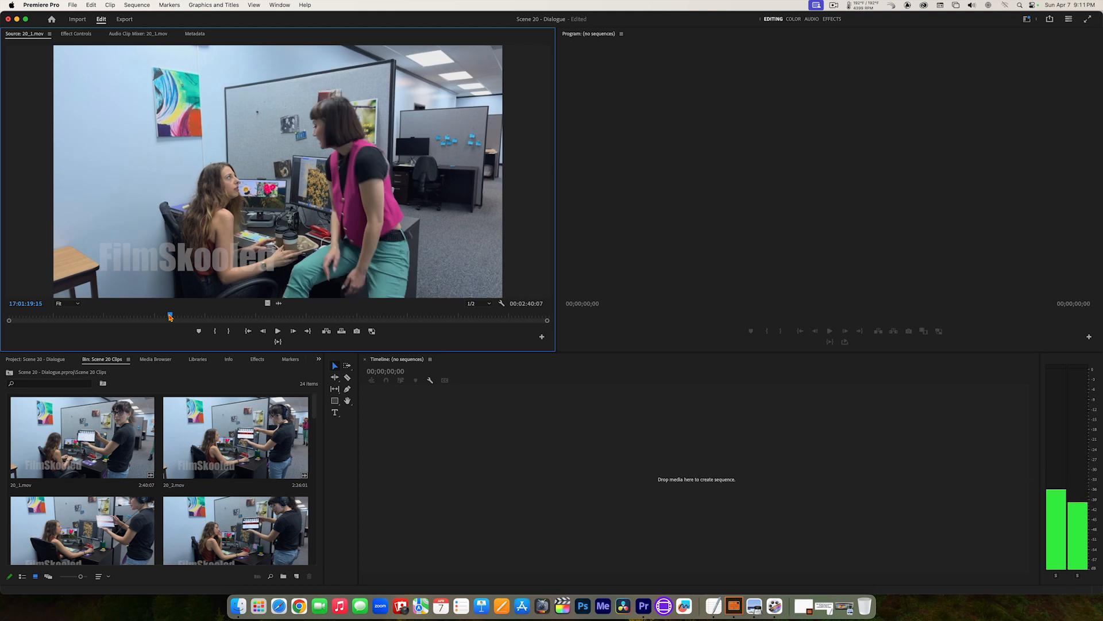
{"action": "key", "text": "shift+Left"}
{"action": "key", "text": "shift+Left"}
{"action": "key", "text": "shift+Left"}
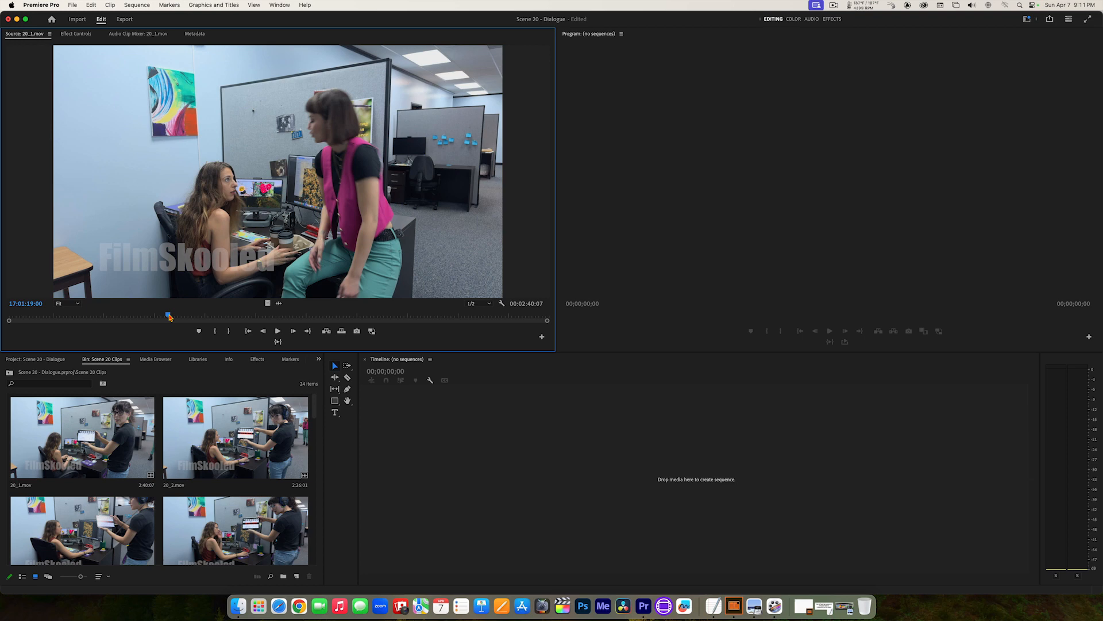
Step: Hide the editing application and, in Finder, browse the Scene 20 Clips folder on the MEDIA_001 drive down to its last files
{"action": "key", "text": "super+h"}
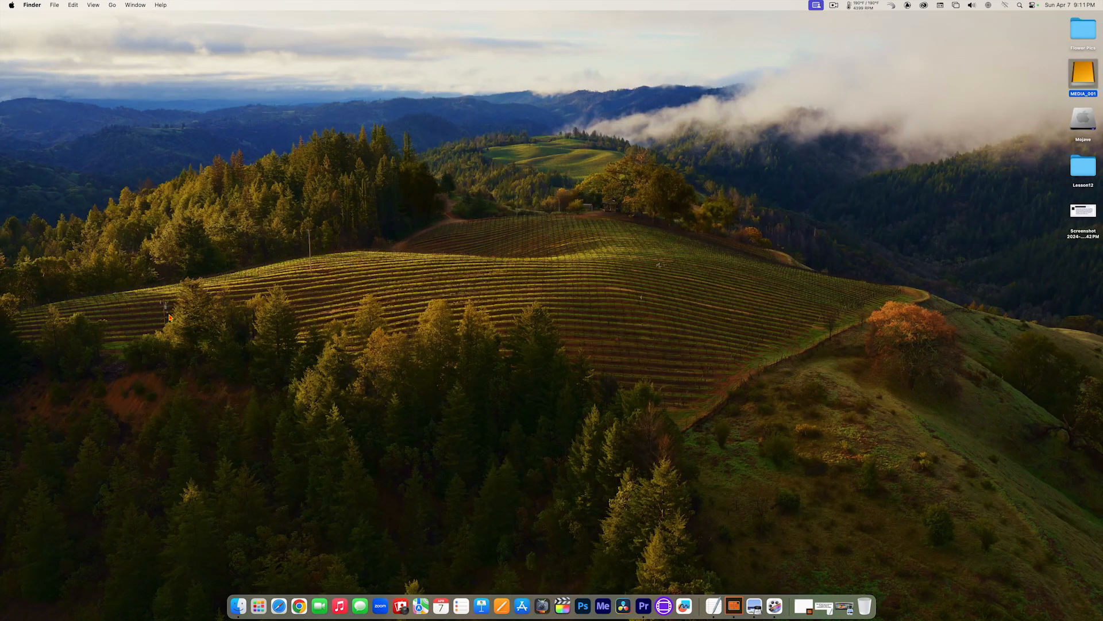
{"action": "double_click", "coordinate": [1083, 72]}
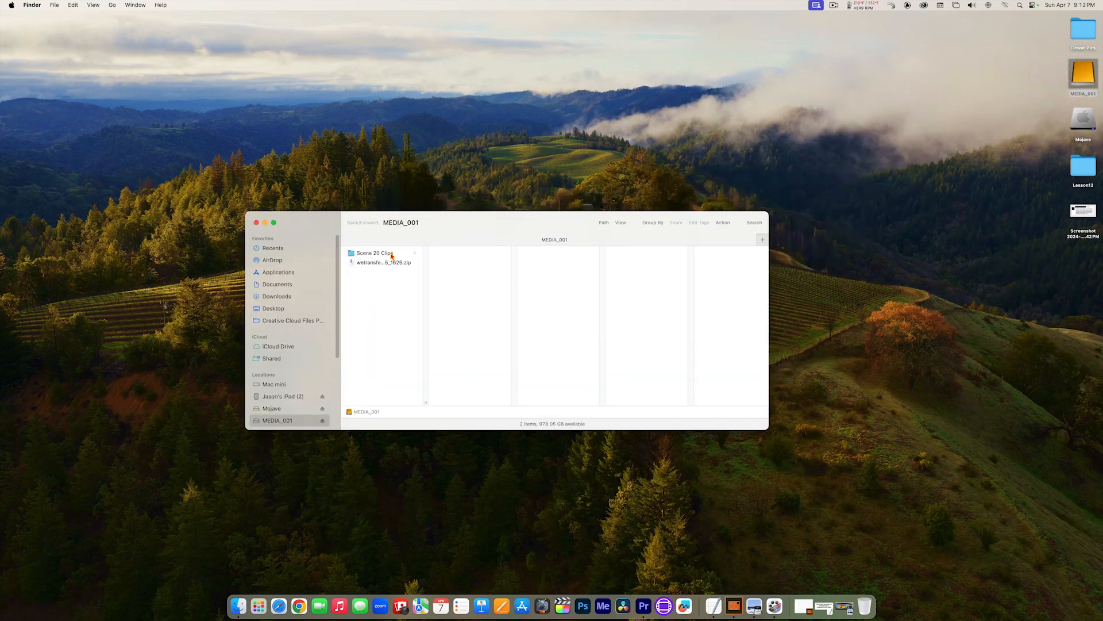
{"action": "left_click", "coordinate": [390, 254]}
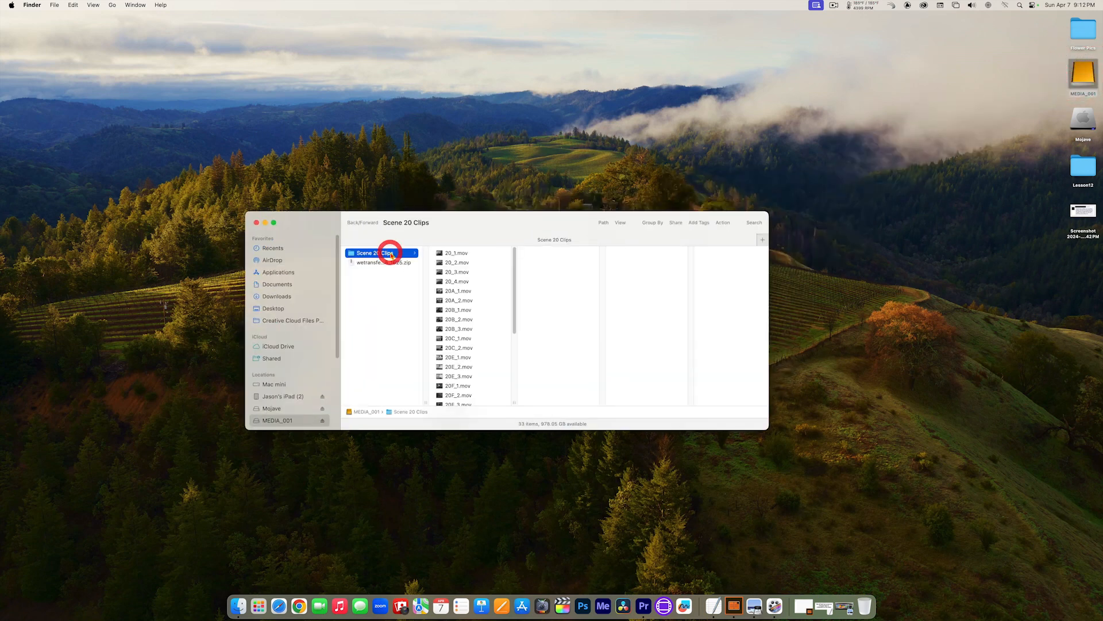
{"action": "left_click_drag", "start_coordinate": [516, 325], "coordinate": [515, 401]}
Step: Open the script TTWM Scene 20 - 3/7/24.pdf in Acrobat and skim its pages through to page 4
{"action": "left_click", "coordinate": [470, 398]}
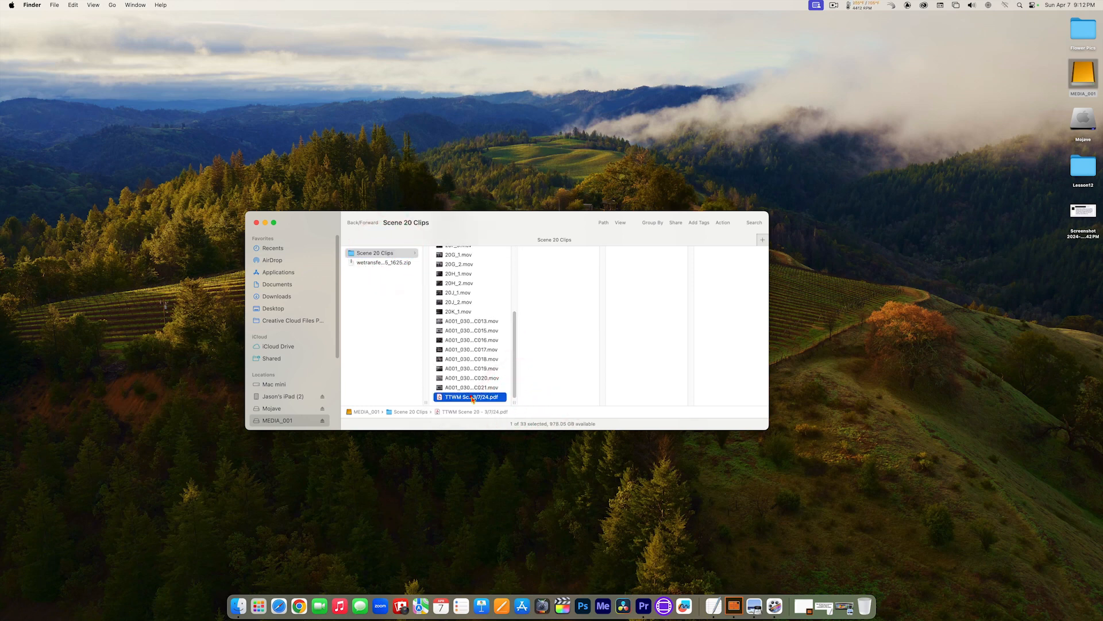
{"action": "left_click", "coordinate": [441, 399]}
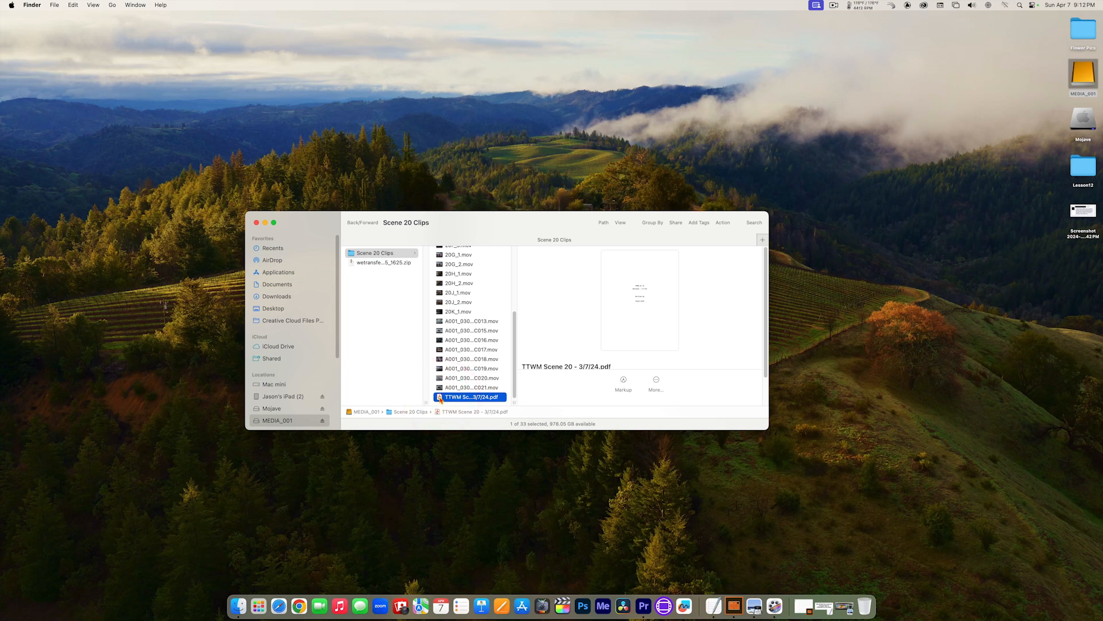
{"action": "double_click", "coordinate": [441, 398]}
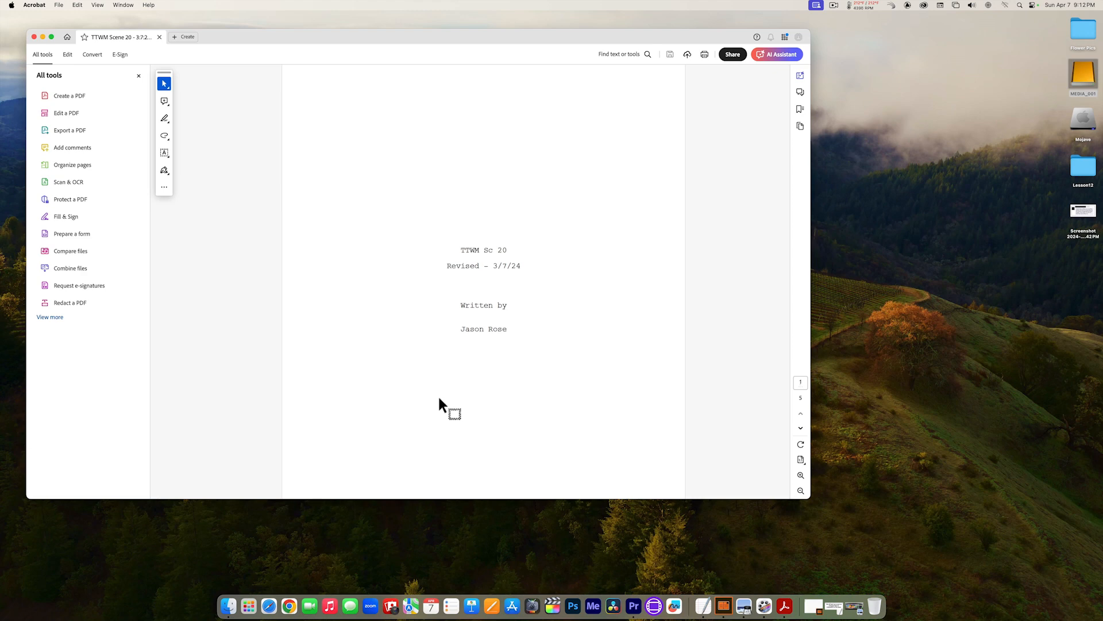
{"action": "scroll", "coordinate": [439, 398], "scroll_direction": "down", "scroll_amount": 4}
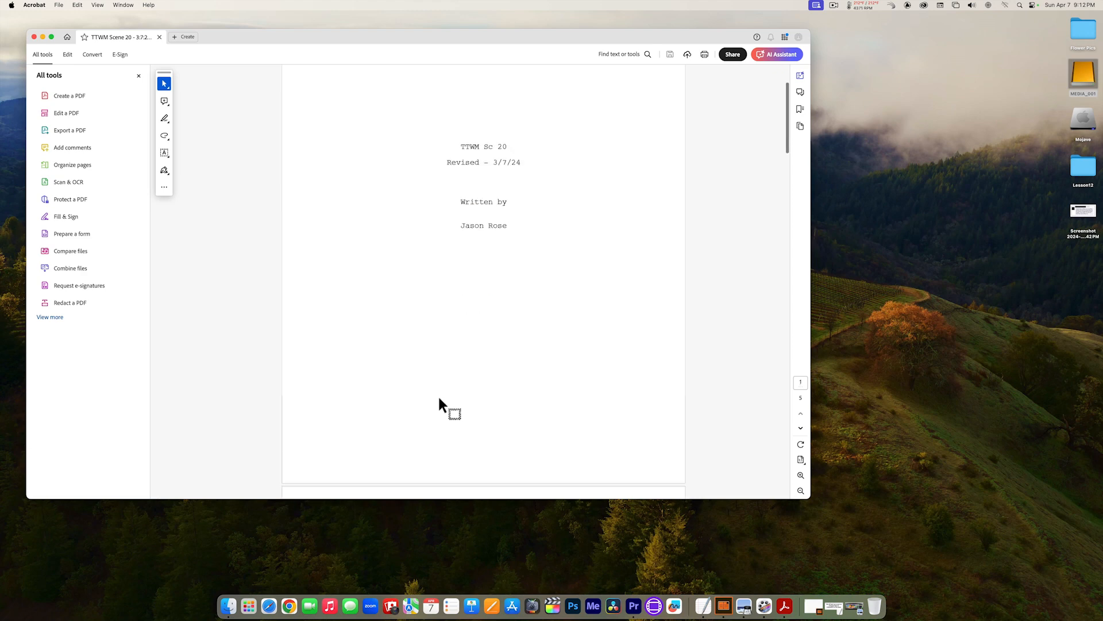
{"action": "scroll", "coordinate": [440, 398], "scroll_direction": "down", "scroll_amount": 20}
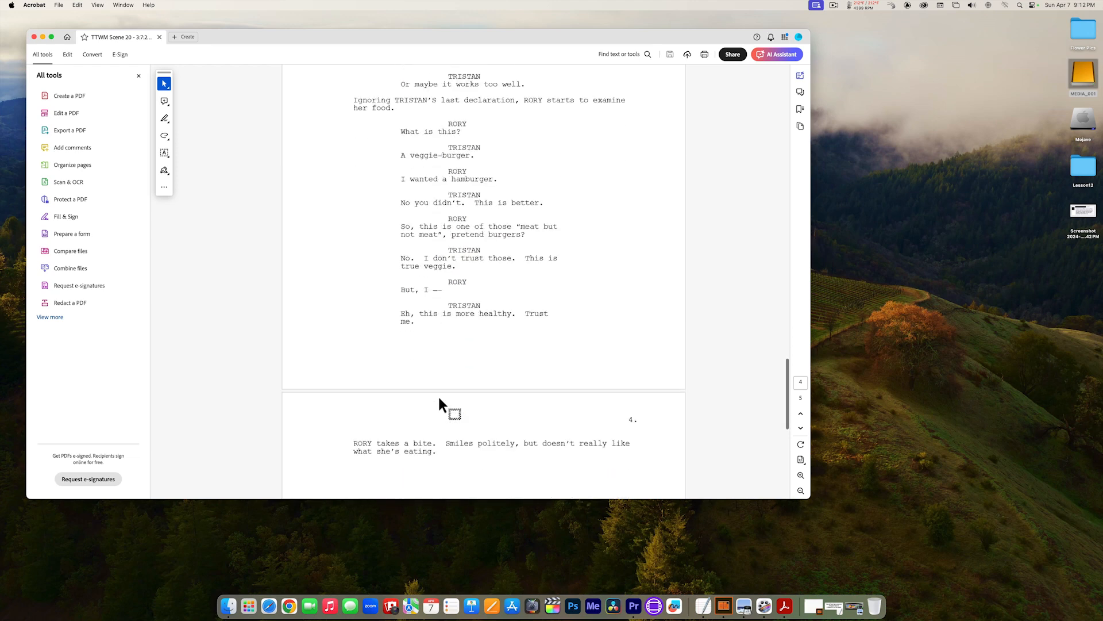
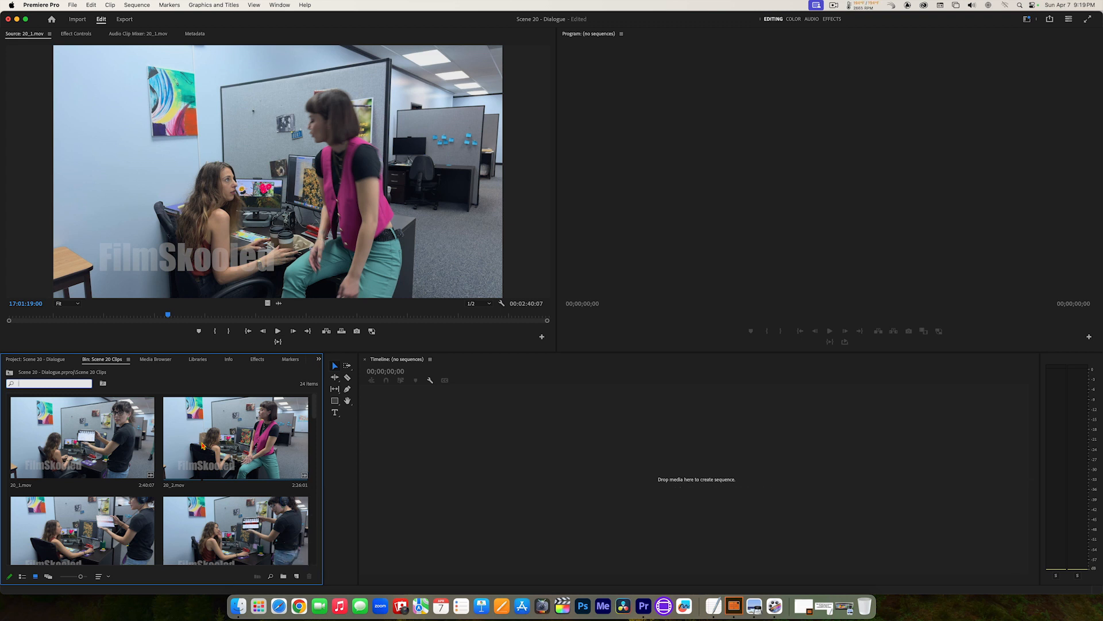
Step: Open the clip 20_2.mov in the Source monitor and move its playhead to 17:07:23:17
{"action": "double_click", "coordinate": [202, 446]}
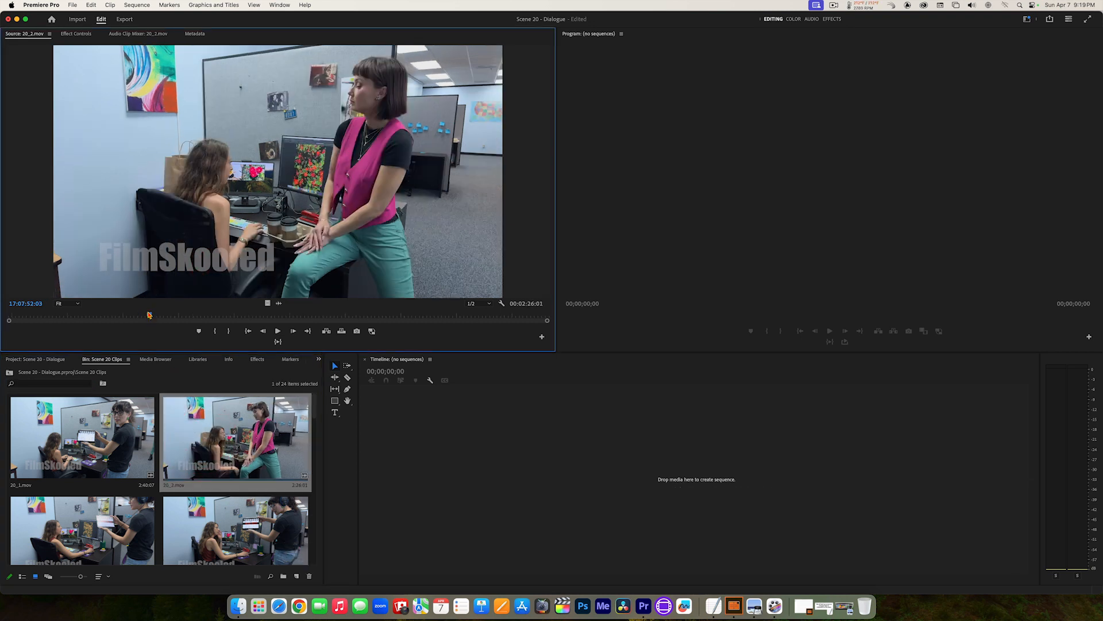
{"action": "left_click_drag", "start_coordinate": [149, 314], "coordinate": [44, 312]}
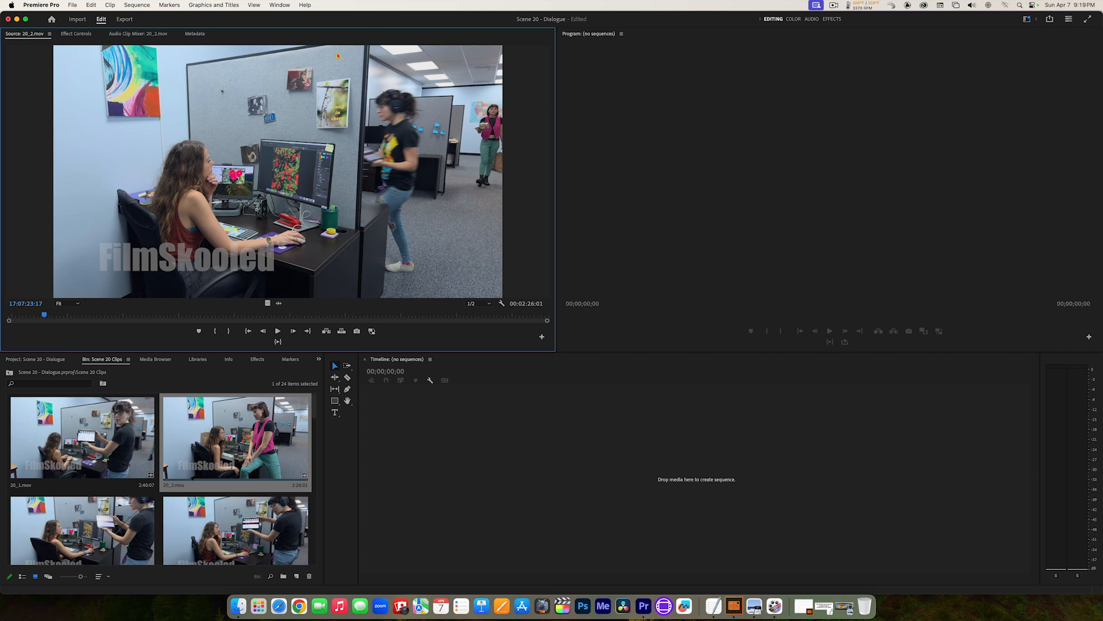
Step: Turn the Source monitor's overlays off and back on
{"action": "left_click", "coordinate": [501, 304]}
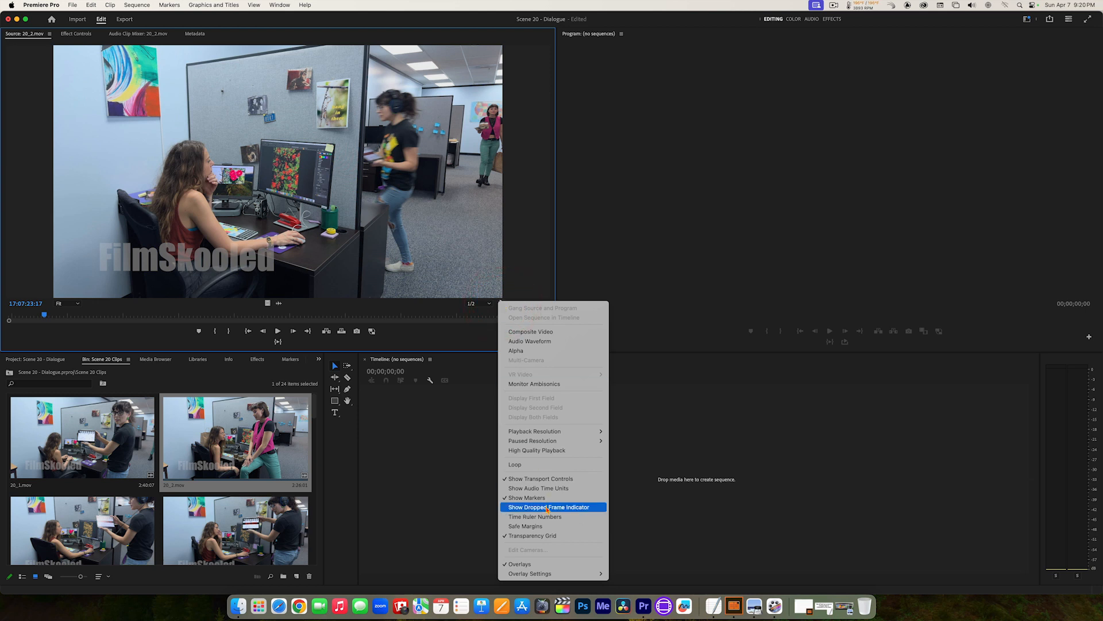
{"action": "left_click", "coordinate": [522, 564]}
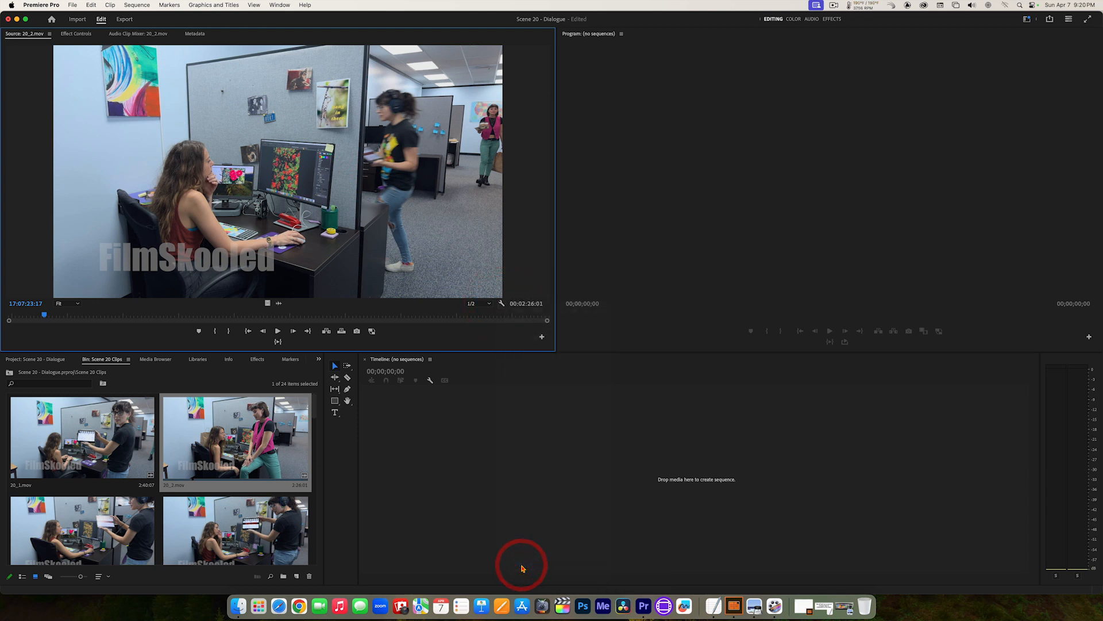
{"action": "left_click", "coordinate": [502, 304]}
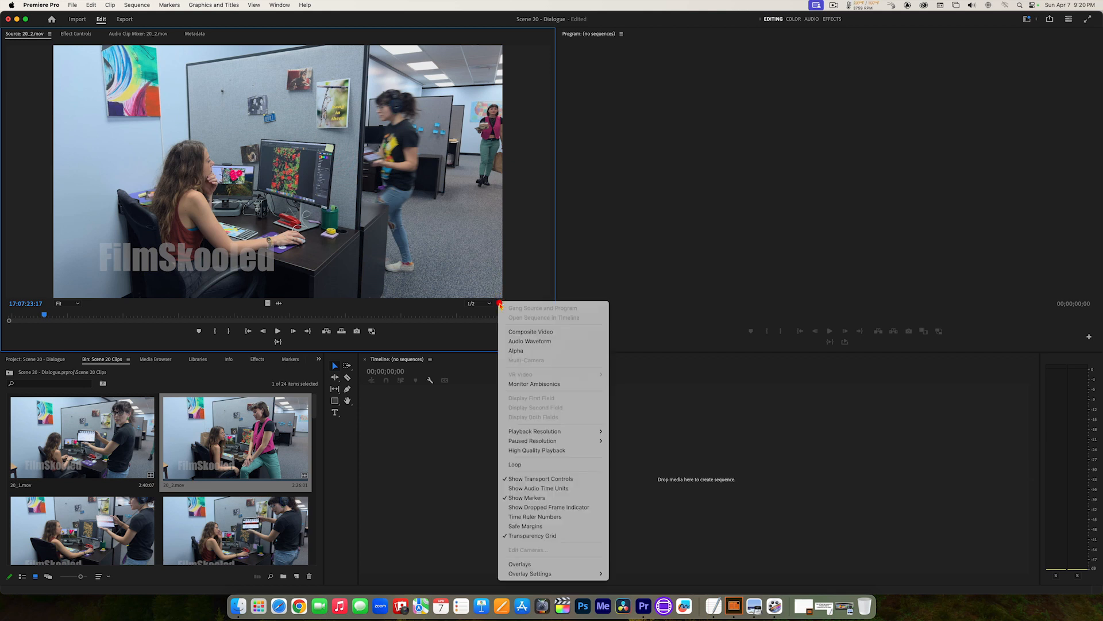
{"action": "left_click", "coordinate": [534, 565]}
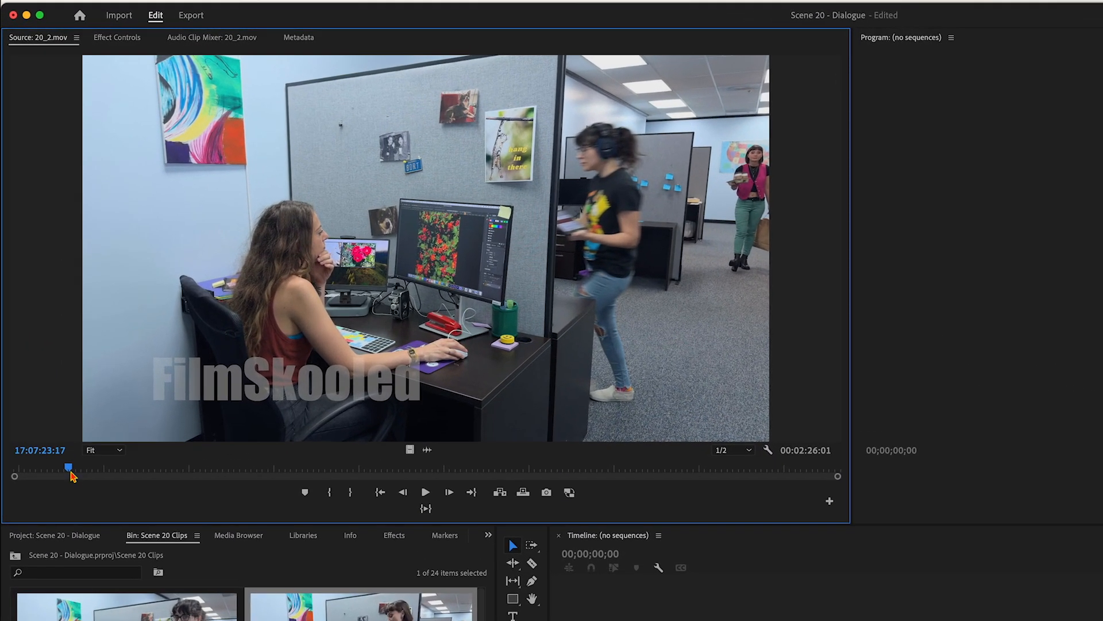
Step: Scrub 20_2.mov to its first frame and to its end, checking the last frames one frame back and forward
{"action": "mouse_move", "coordinate": [70, 473]}
{"action": "left_mouse_down"}
{"action": "mouse_move", "coordinate": [114, 471]}
{"action": "mouse_move", "coordinate": [52, 472]}
{"action": "left_mouse_up"}
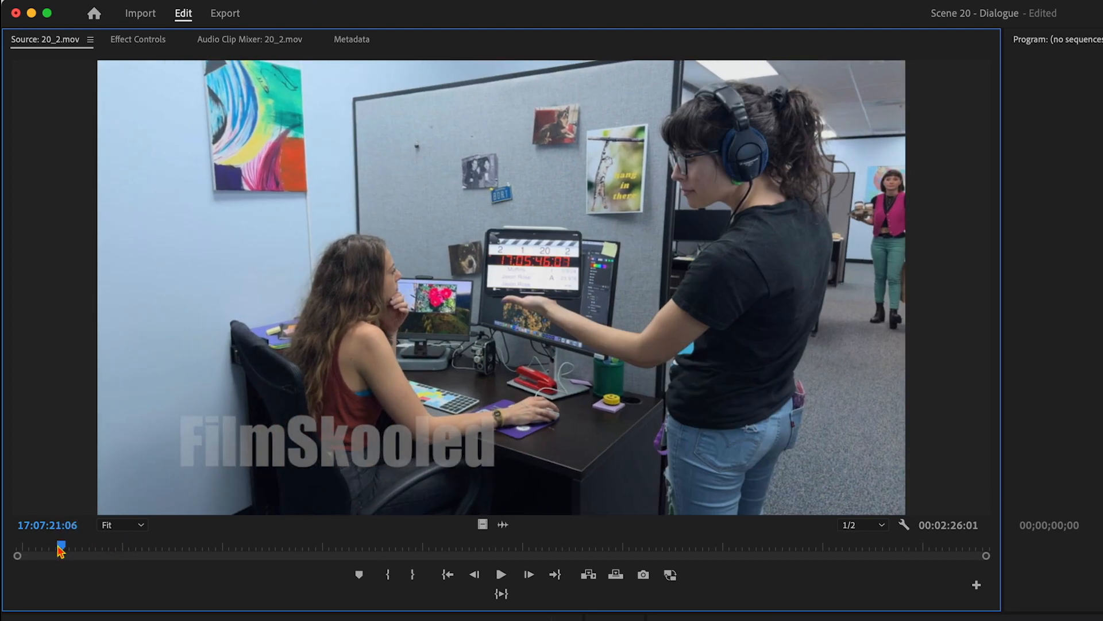
{"action": "left_click_drag", "start_coordinate": [61, 549], "coordinate": [2, 541]}
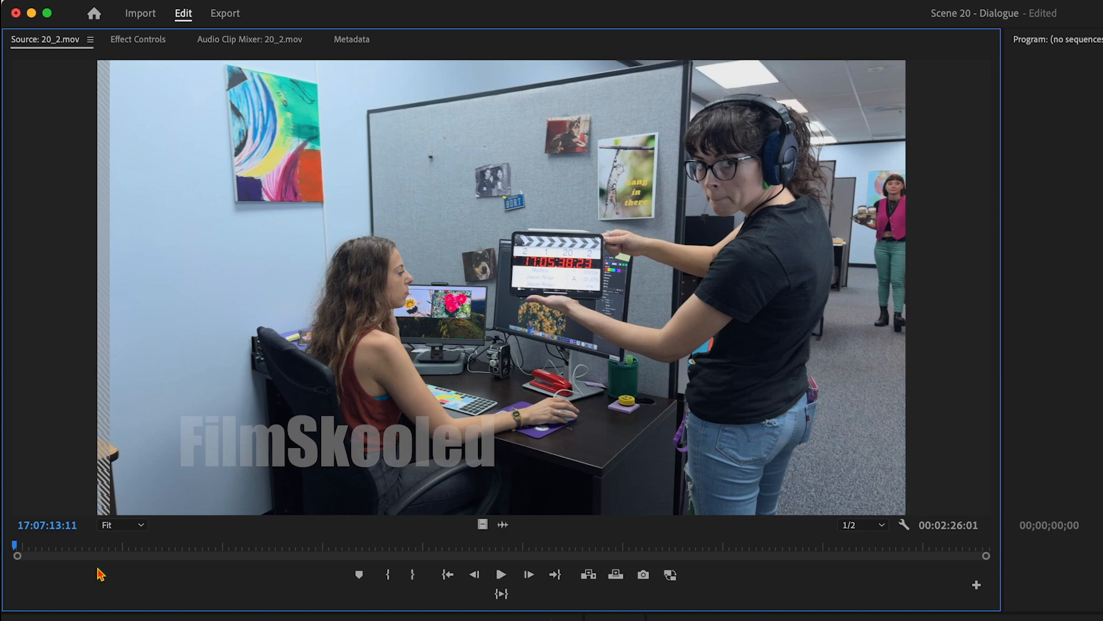
{"action": "left_click", "coordinate": [129, 551]}
{"action": "left_click_drag", "start_coordinate": [173, 554], "coordinate": [1025, 547]}
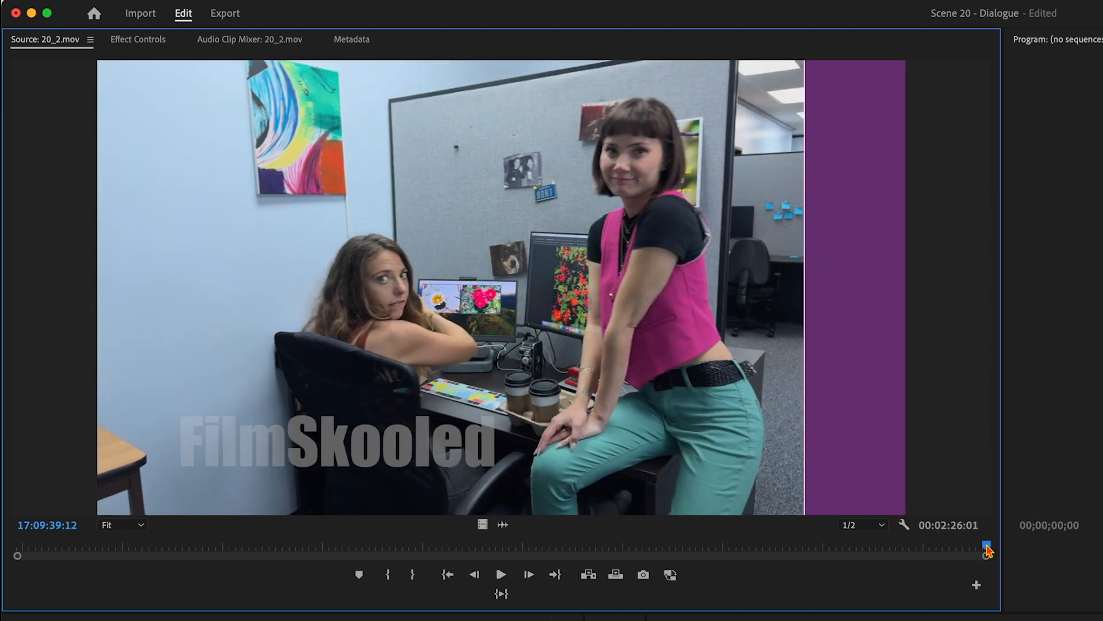
{"action": "key", "text": "Left"}
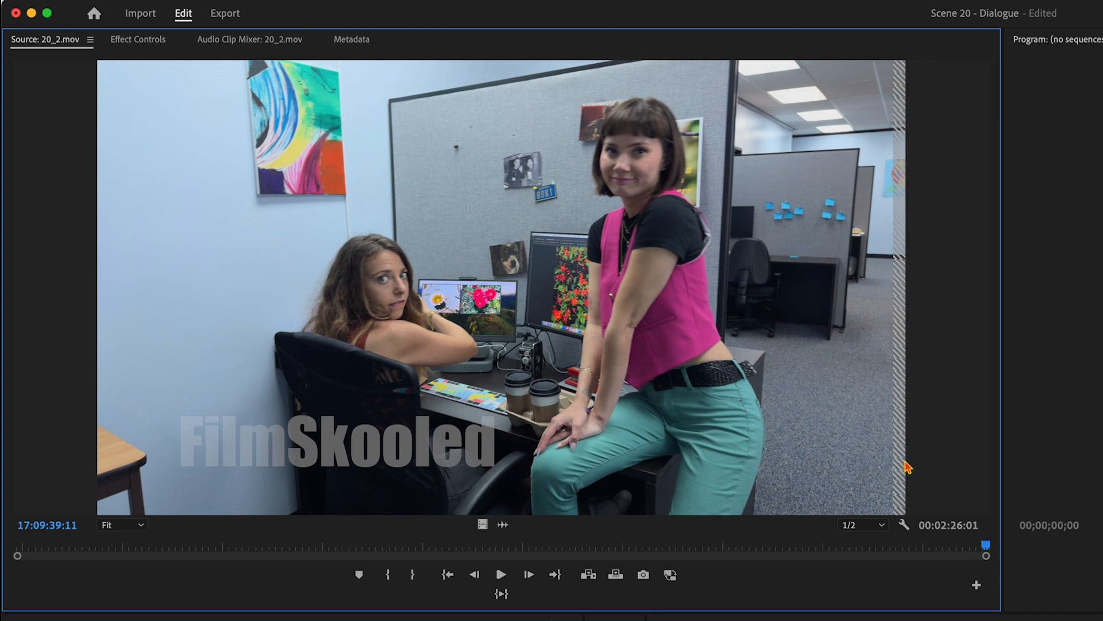
{"action": "key", "text": "Right"}
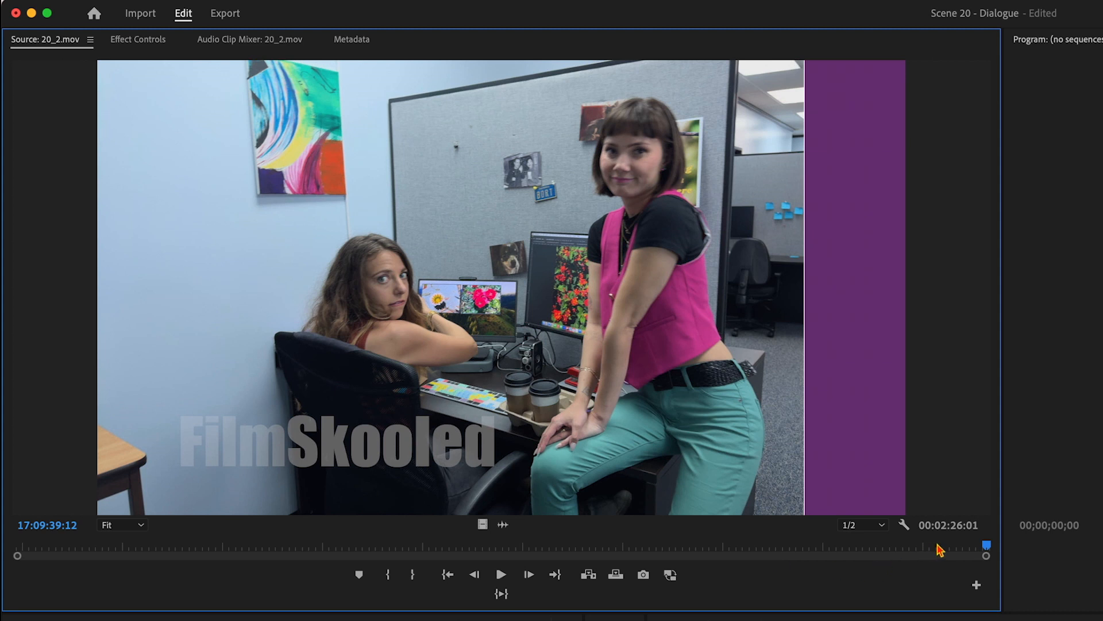
Step: Scrub 20_2.mov back to just after the slate and play it to 17:07:27:13
{"action": "left_click_drag", "start_coordinate": [956, 550], "coordinate": [73, 549]}
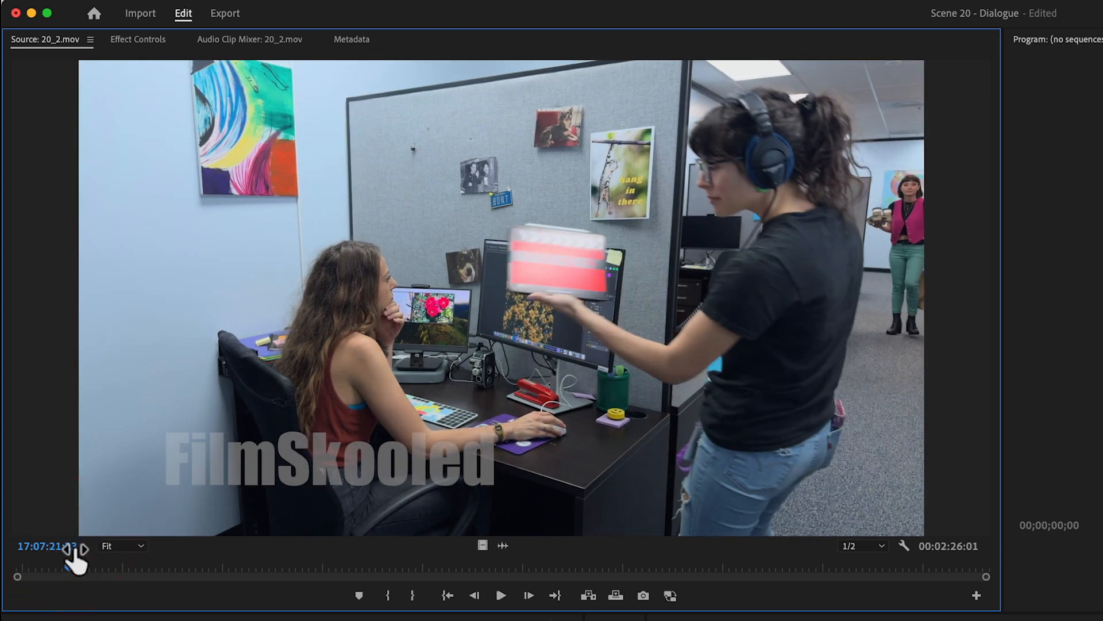
{"action": "key", "text": "space"}
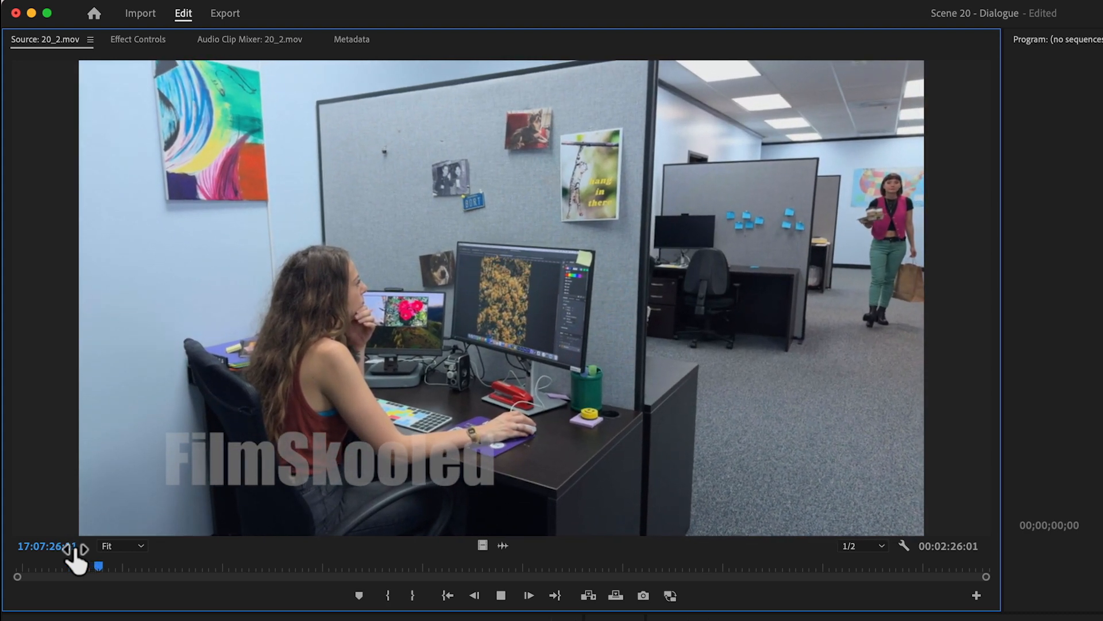
{"action": "key", "text": "space"}
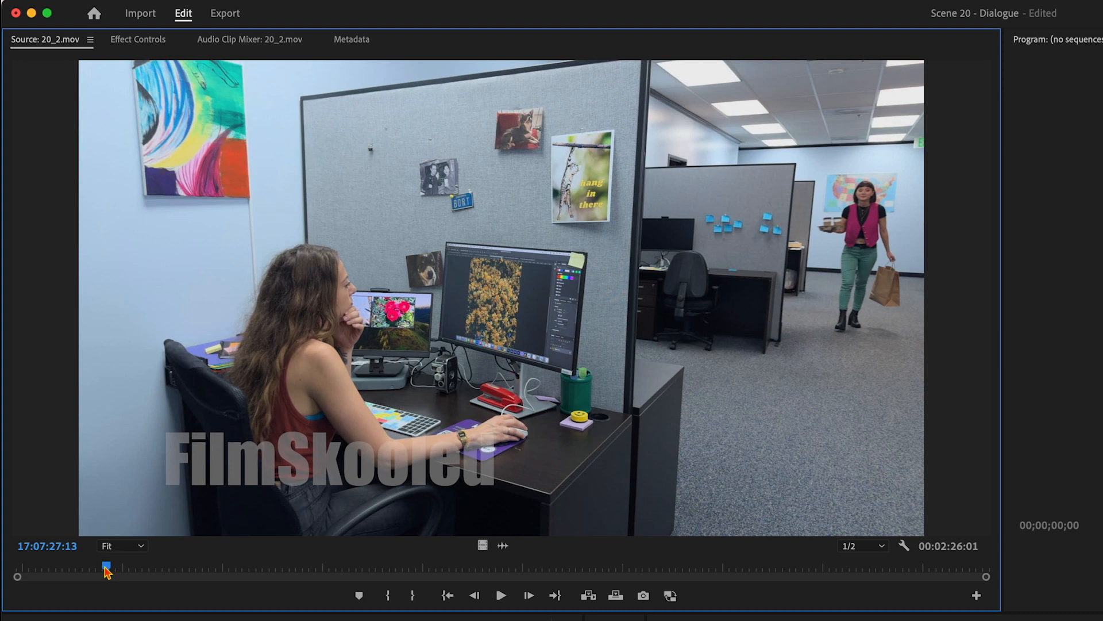
Step: Replay 20_2.mov from 17:07:20:02 and mark an In point at 17:07:27:14
{"action": "left_click_drag", "start_coordinate": [106, 569], "coordinate": [56, 569]}
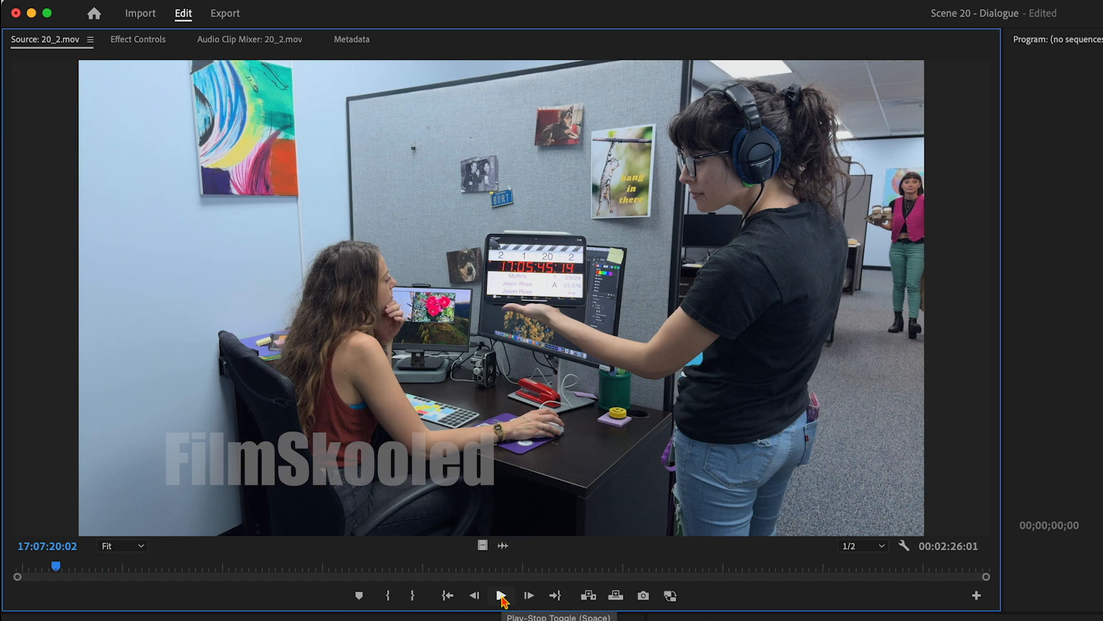
{"action": "left_click", "coordinate": [501, 598]}
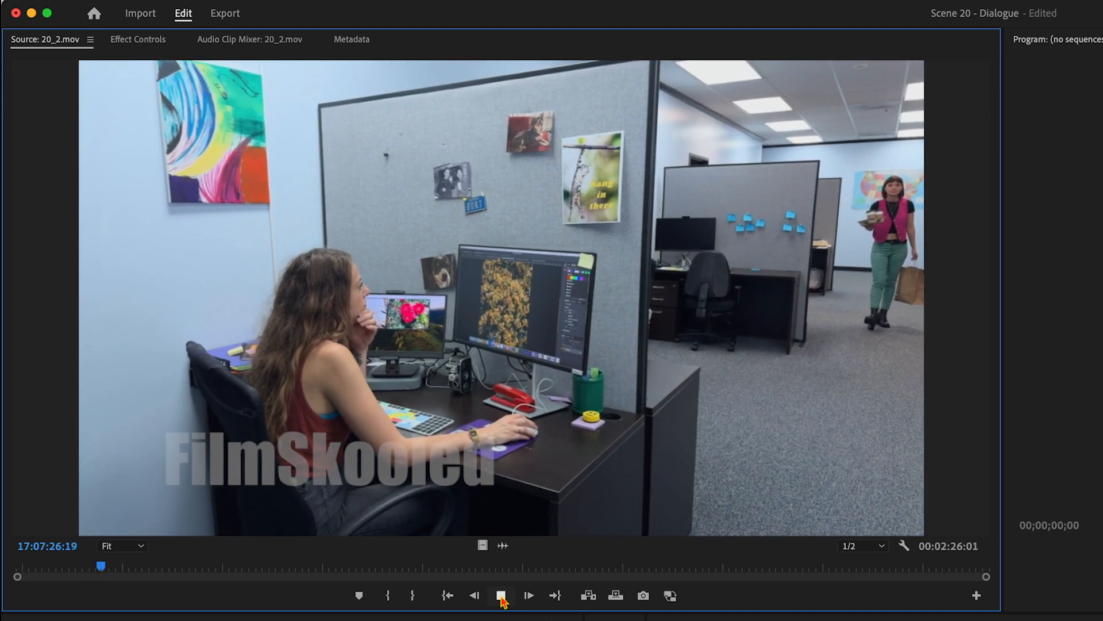
{"action": "left_click", "coordinate": [501, 597]}
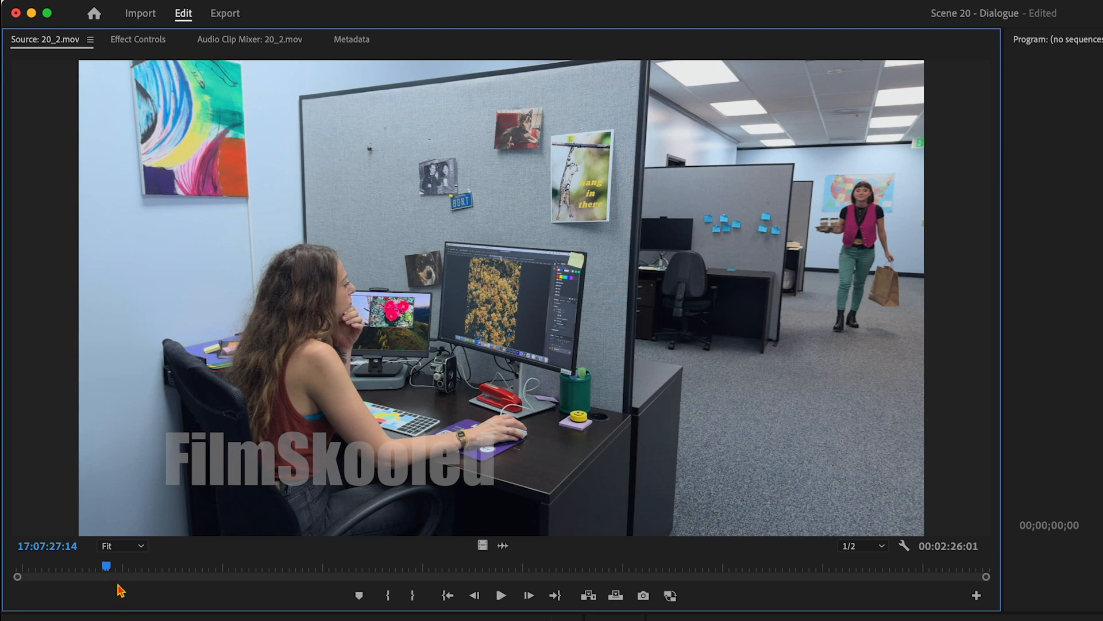
{"action": "left_click", "coordinate": [389, 596]}
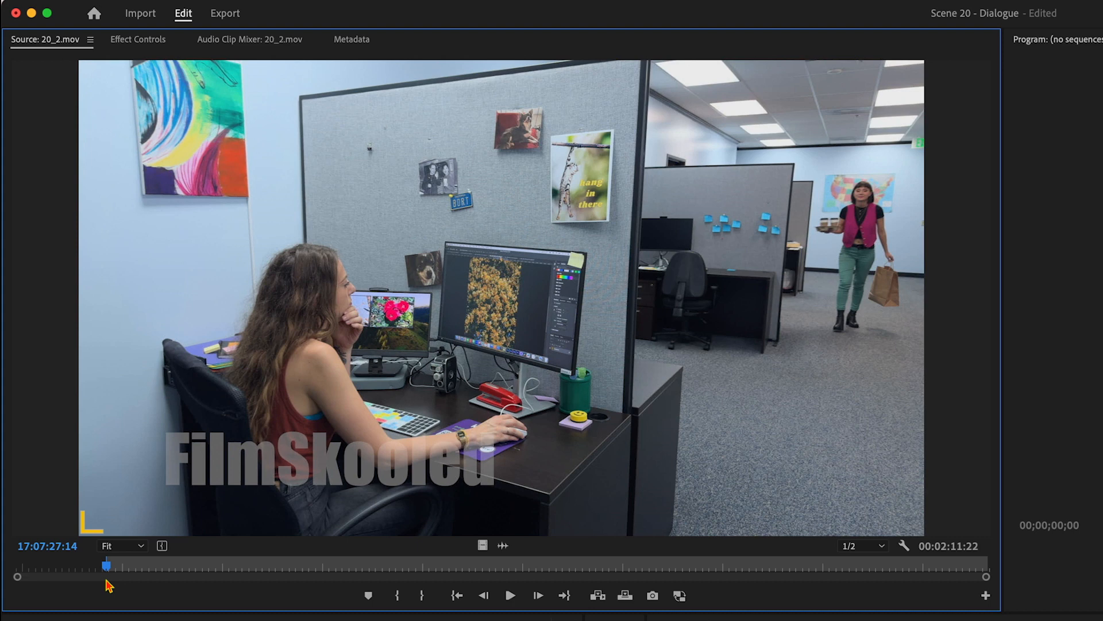
Step: Play 20_2.mov from the In point to 17:07:34:04, and replay it from 17:07:29:20 to look for an end point
{"action": "key", "text": "space"}
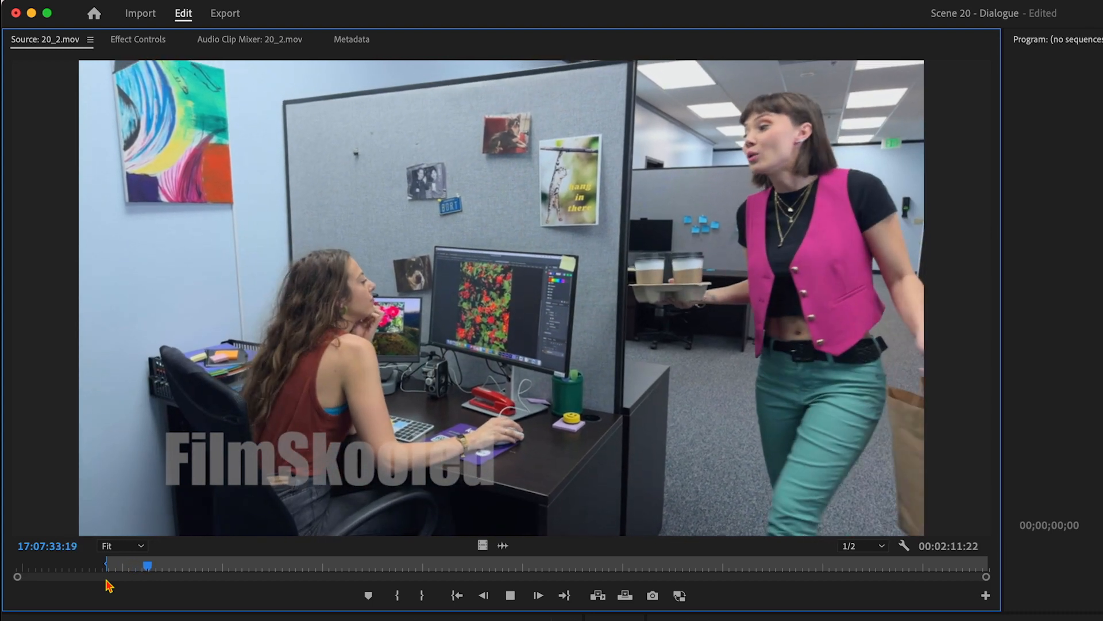
{"action": "key", "text": "space"}
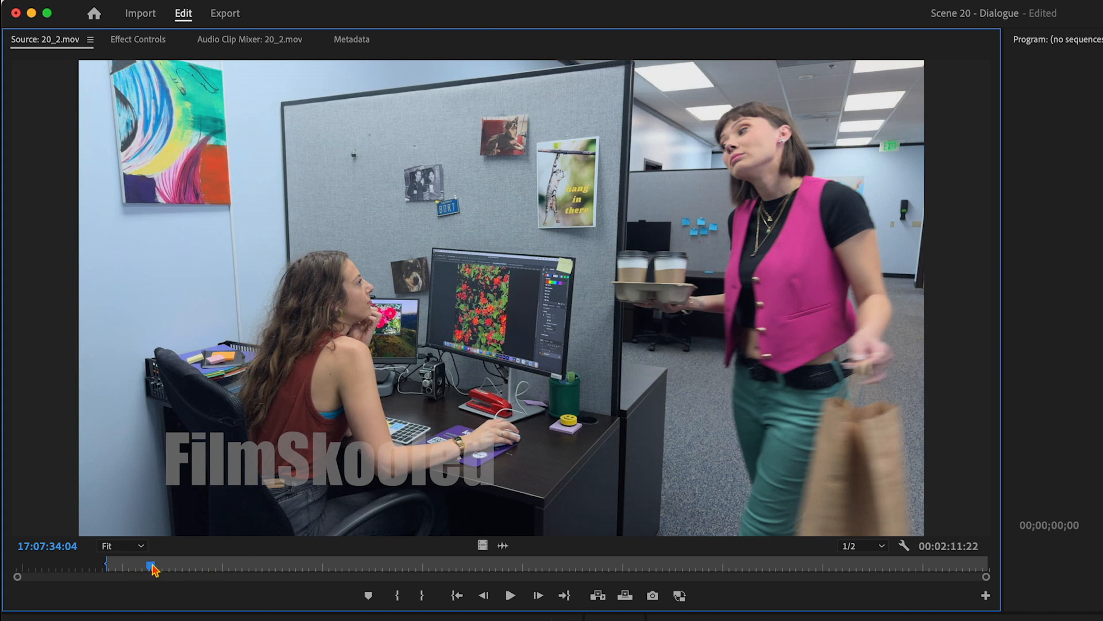
{"action": "left_click_drag", "start_coordinate": [152, 569], "coordinate": [122, 567]}
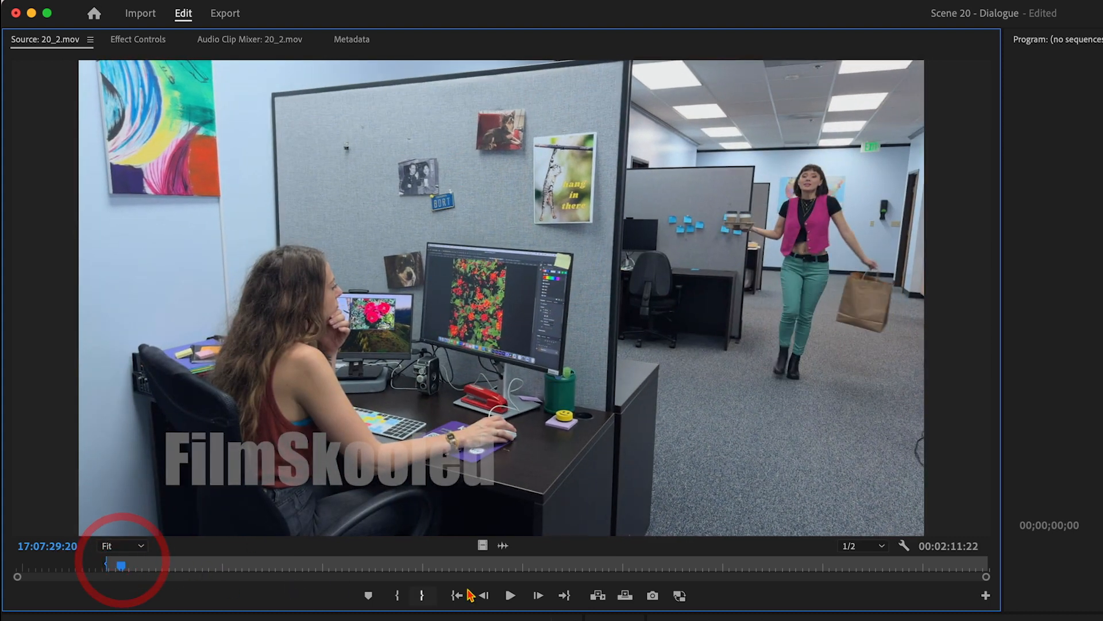
{"action": "left_click", "coordinate": [510, 595]}
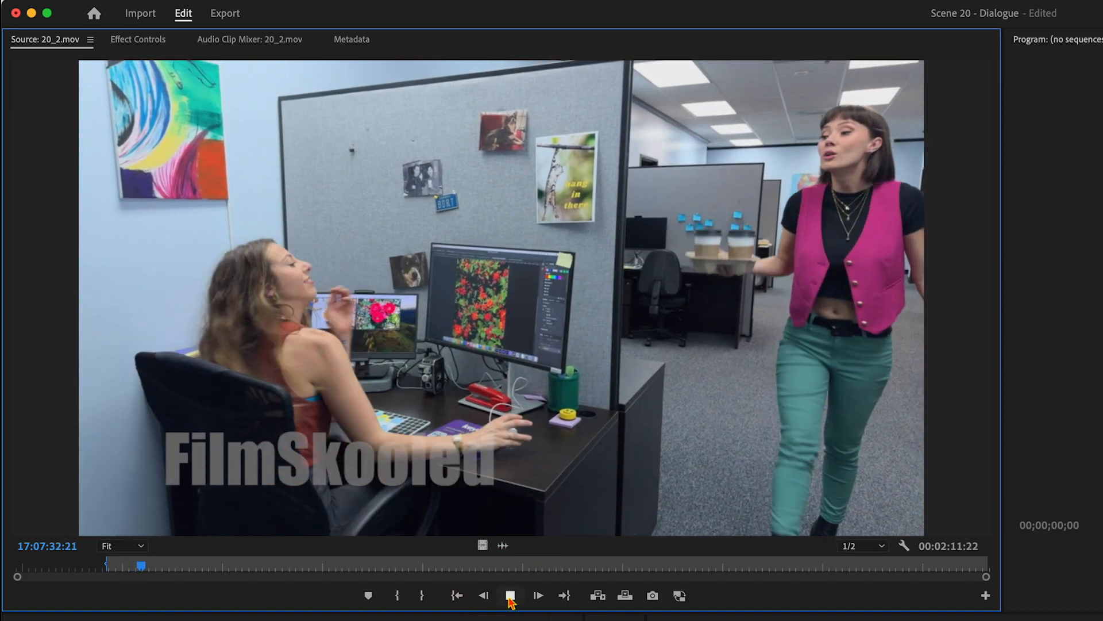
{"action": "left_click", "coordinate": [511, 596]}
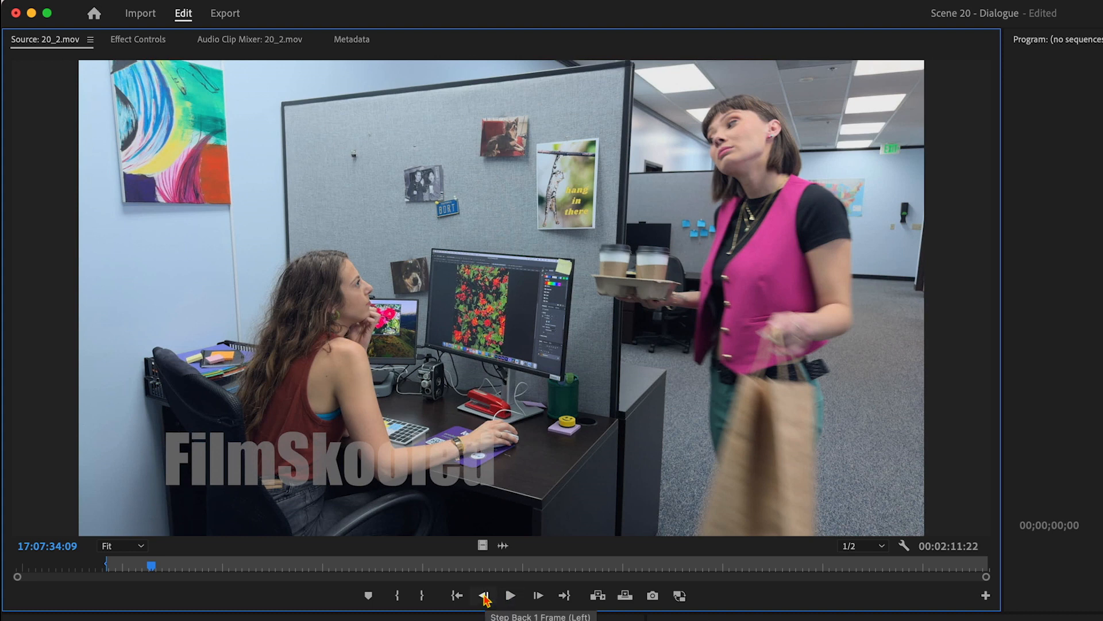
Step: Step frame by frame back to 17:07:34:03 and forward again to around 17:07:34:12 in 20_2.mov
{"action": "left_click", "coordinate": [485, 596]}
{"action": "left_click", "coordinate": [484, 596]}
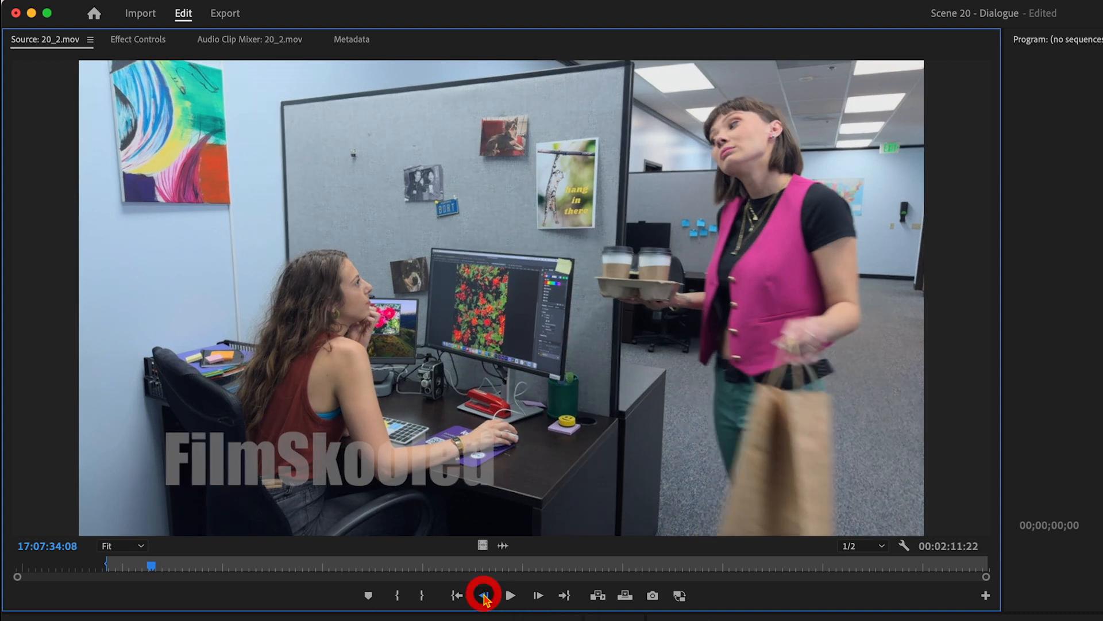
{"action": "left_click", "coordinate": [485, 596]}
{"action": "left_click", "coordinate": [485, 596]}
{"action": "left_click", "coordinate": [484, 596]}
{"action": "left_click", "coordinate": [484, 596]}
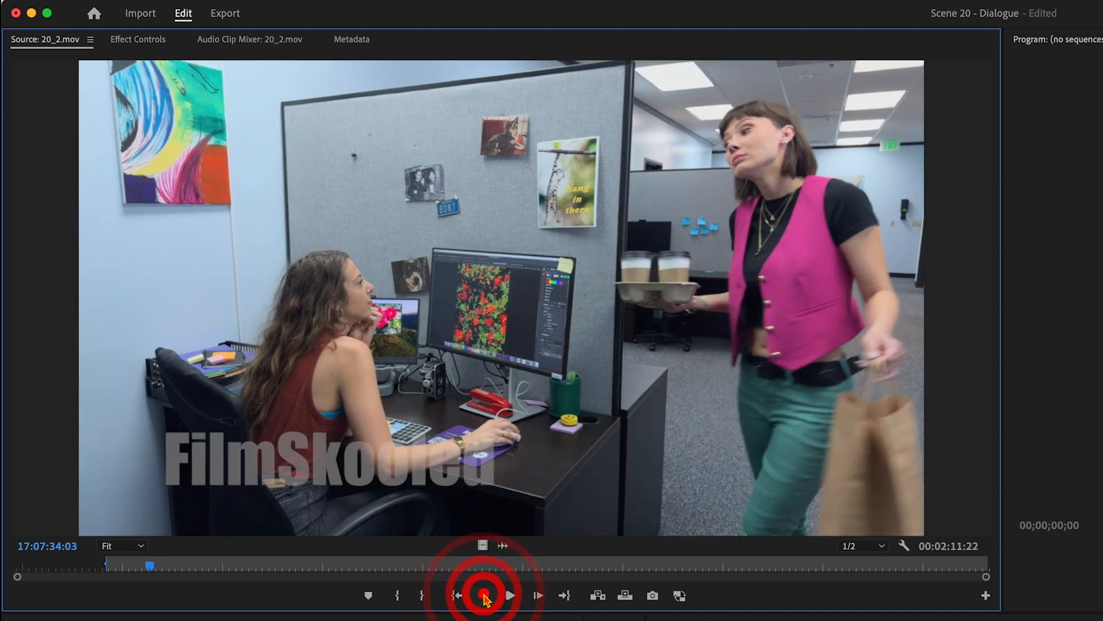
{"action": "left_click", "coordinate": [537, 596]}
{"action": "left_click", "coordinate": [538, 596]}
{"action": "left_click", "coordinate": [538, 596]}
{"action": "left_click", "coordinate": [538, 596]}
{"action": "left_click", "coordinate": [537, 596]}
{"action": "left_click", "coordinate": [537, 596]}
{"action": "left_click", "coordinate": [537, 596]}
{"action": "left_click", "coordinate": [537, 596]}
{"action": "left_click", "coordinate": [537, 596]}
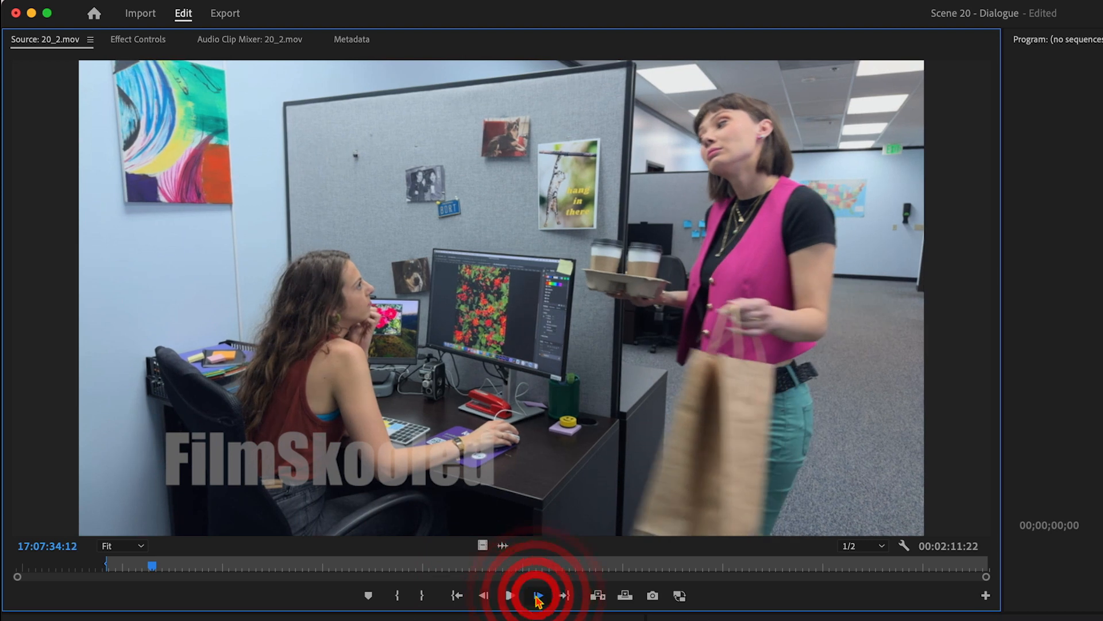
{"action": "left_click", "coordinate": [538, 596]}
{"action": "left_click", "coordinate": [537, 596]}
{"action": "left_click", "coordinate": [537, 596]}
{"action": "left_click", "coordinate": [486, 596]}
{"action": "left_click", "coordinate": [486, 596]}
{"action": "left_click", "coordinate": [486, 596]}
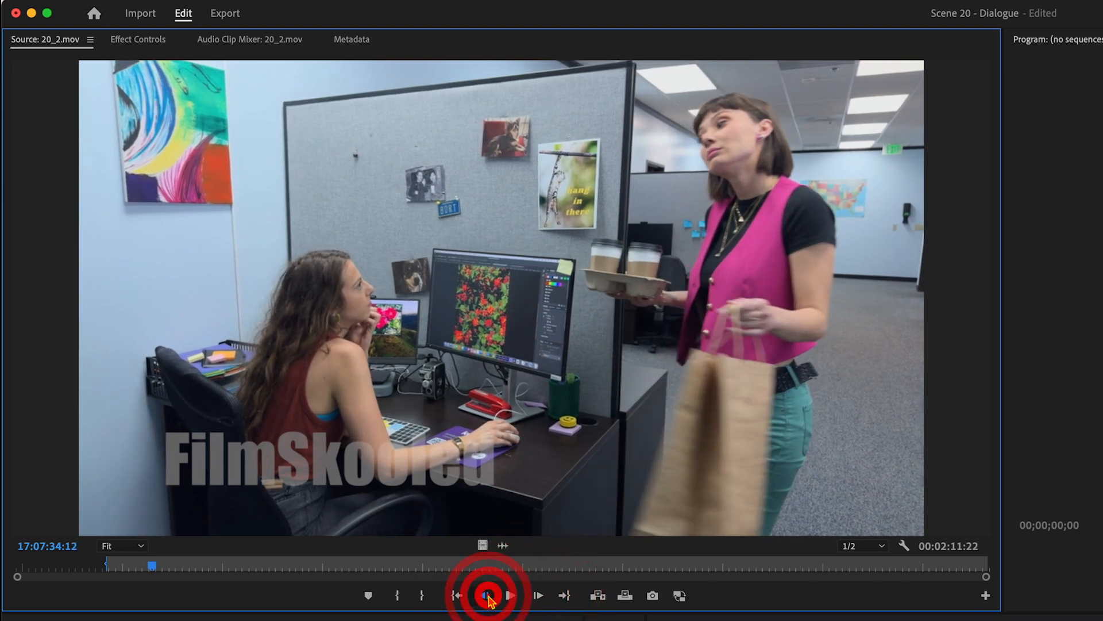
{"action": "left_click", "coordinate": [485, 596]}
{"action": "left_click", "coordinate": [485, 596]}
Step: Step forward frame by frame through the paper bag handover to 17:07:35:20
{"action": "left_click", "coordinate": [537, 596]}
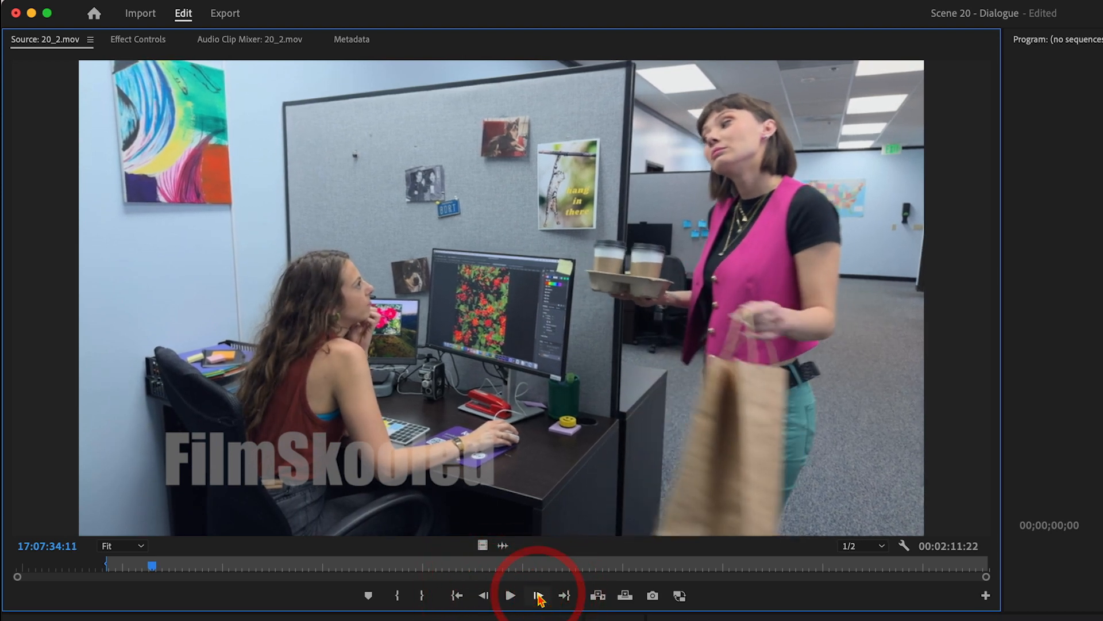
{"action": "left_click", "coordinate": [538, 596]}
{"action": "left_click", "coordinate": [537, 596]}
{"action": "left_click", "coordinate": [537, 596]}
{"action": "left_click", "coordinate": [538, 596]}
{"action": "left_click", "coordinate": [537, 596]}
{"action": "left_click", "coordinate": [537, 596]}
{"action": "left_click", "coordinate": [537, 596]}
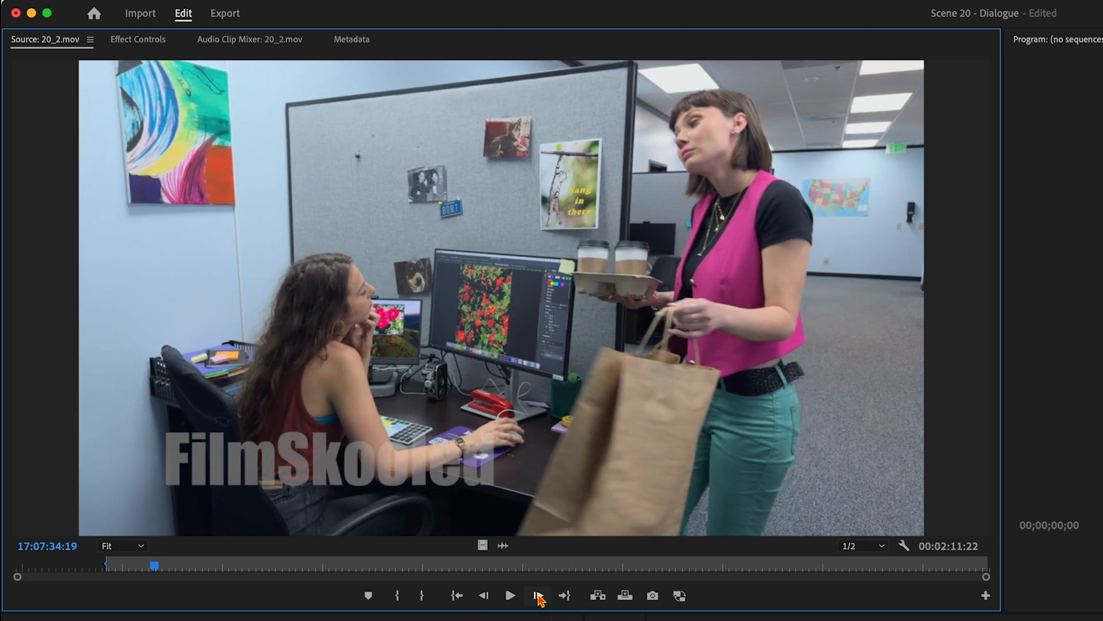
{"action": "left_click", "coordinate": [537, 596]}
{"action": "left_click", "coordinate": [537, 596]}
{"action": "left_click", "coordinate": [538, 596]}
{"action": "left_click", "coordinate": [537, 596]}
{"action": "left_click", "coordinate": [537, 596]}
{"action": "left_click", "coordinate": [537, 596]}
{"action": "left_click", "coordinate": [538, 596]}
{"action": "left_click", "coordinate": [537, 596]}
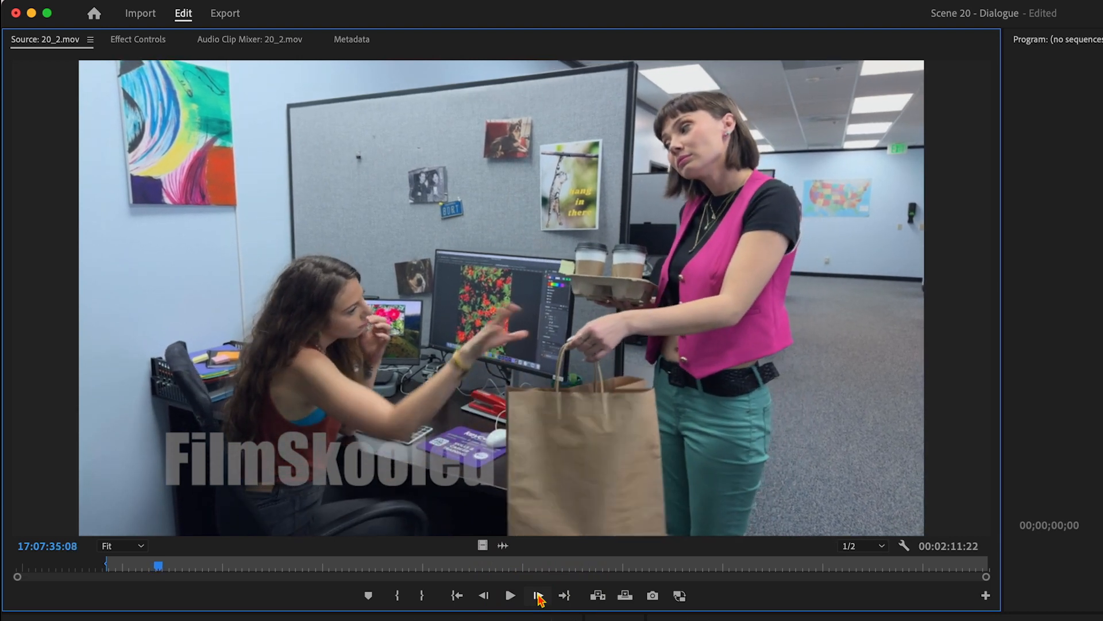
{"action": "left_click", "coordinate": [538, 596]}
{"action": "left_click", "coordinate": [538, 596]}
{"action": "left_click", "coordinate": [537, 595]}
{"action": "left_click", "coordinate": [537, 596]}
{"action": "left_click", "coordinate": [537, 596]}
{"action": "left_click", "coordinate": [538, 596]}
{"action": "key", "text": "Right"}
{"action": "key", "text": "Right"}
{"action": "key", "text": "Right"}
{"action": "key", "text": "Right"}
{"action": "key", "text": "Right"}
{"action": "key", "text": "Right"}
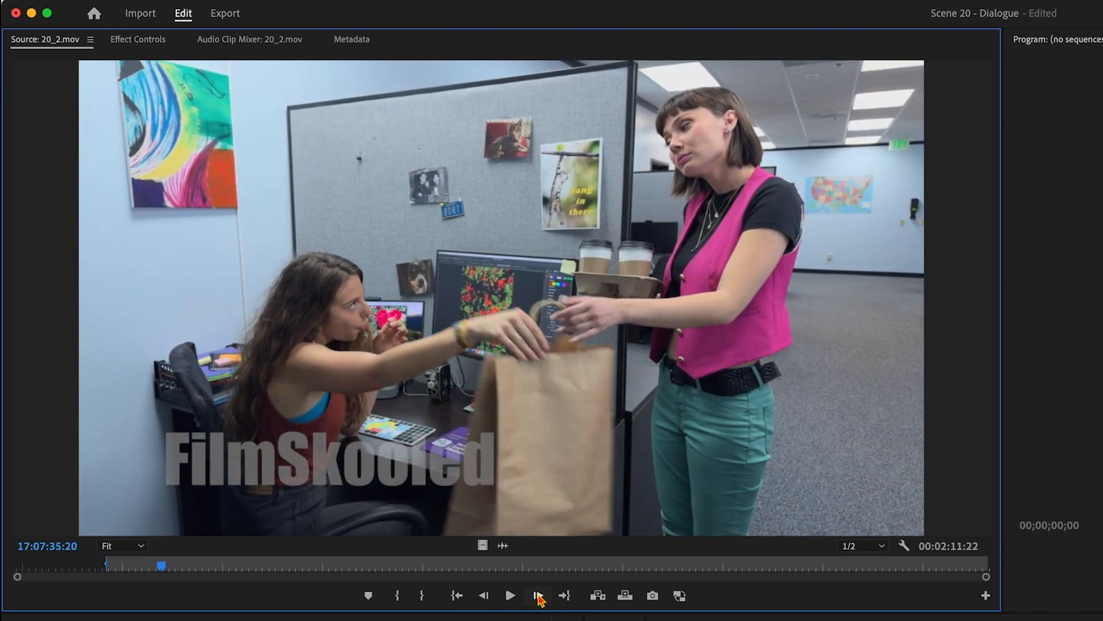
Step: Step back to 17:07:34:16, before the bag is handed over, and mark the Out point of 20_2.mov there
{"action": "key", "text": "Left"}
{"action": "key", "text": "Left"}
{"action": "key", "text": "Left"}
{"action": "key", "text": "Left"}
{"action": "key", "text": "Left"}
{"action": "key", "text": "Left"}
{"action": "key", "text": "Left"}
{"action": "key", "text": "Left"}
{"action": "key", "text": "Left"}
{"action": "key", "text": "Left"}
{"action": "key", "text": "Left"}
{"action": "key", "text": "Left"}
{"action": "key", "text": "Left"}
{"action": "key", "text": "Left"}
{"action": "key", "text": "Left"}
{"action": "key", "text": "Left"}
{"action": "key", "text": "Left"}
{"action": "key", "text": "Left"}
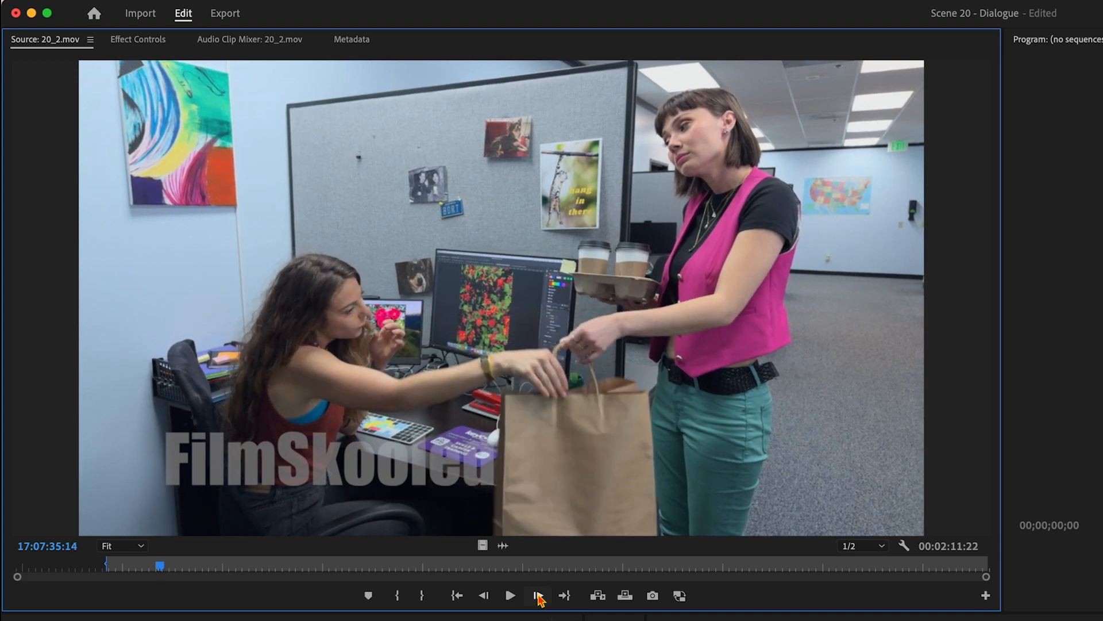
{"action": "key", "text": "Left"}
{"action": "key", "text": "Left"}
{"action": "key", "text": "Left"}
{"action": "key", "text": "Left"}
{"action": "key", "text": "Left"}
{"action": "key", "text": "Left"}
{"action": "key", "text": "Left"}
{"action": "key", "text": "Left"}
{"action": "key", "text": "Left"}
{"action": "key", "text": "Left"}
{"action": "key", "text": "Left"}
{"action": "key", "text": "Left"}
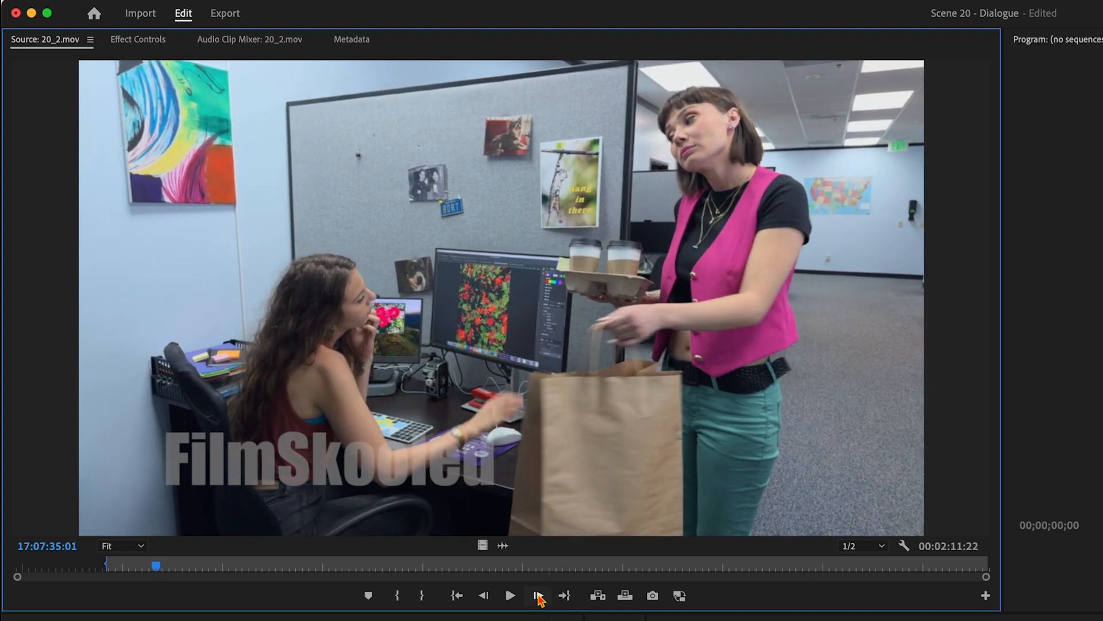
{"action": "key", "text": "Left"}
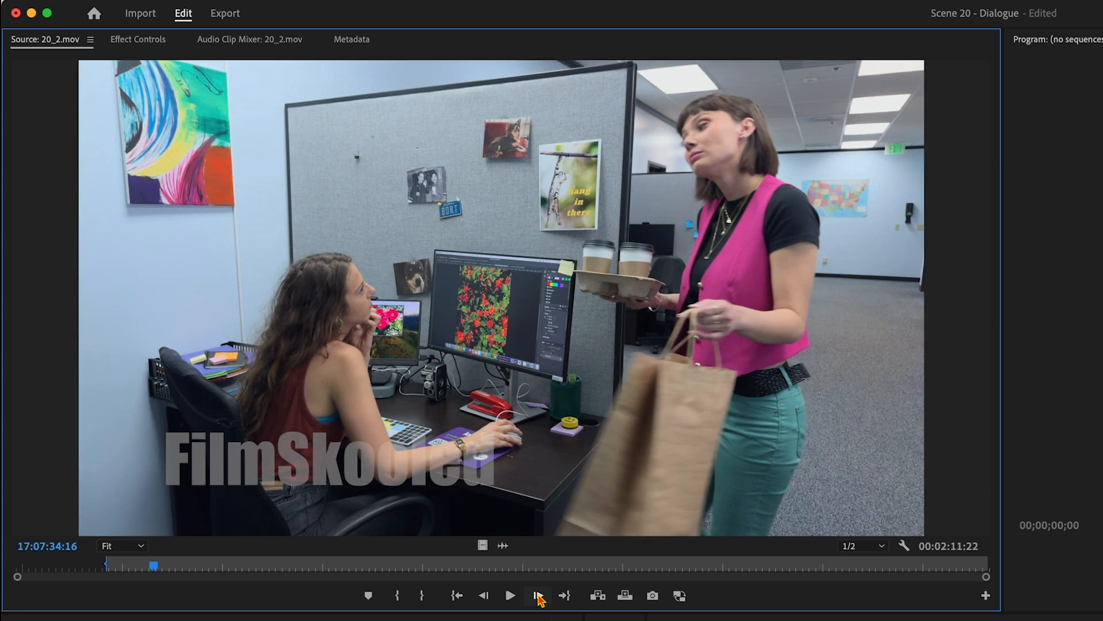
{"action": "left_click", "coordinate": [422, 598]}
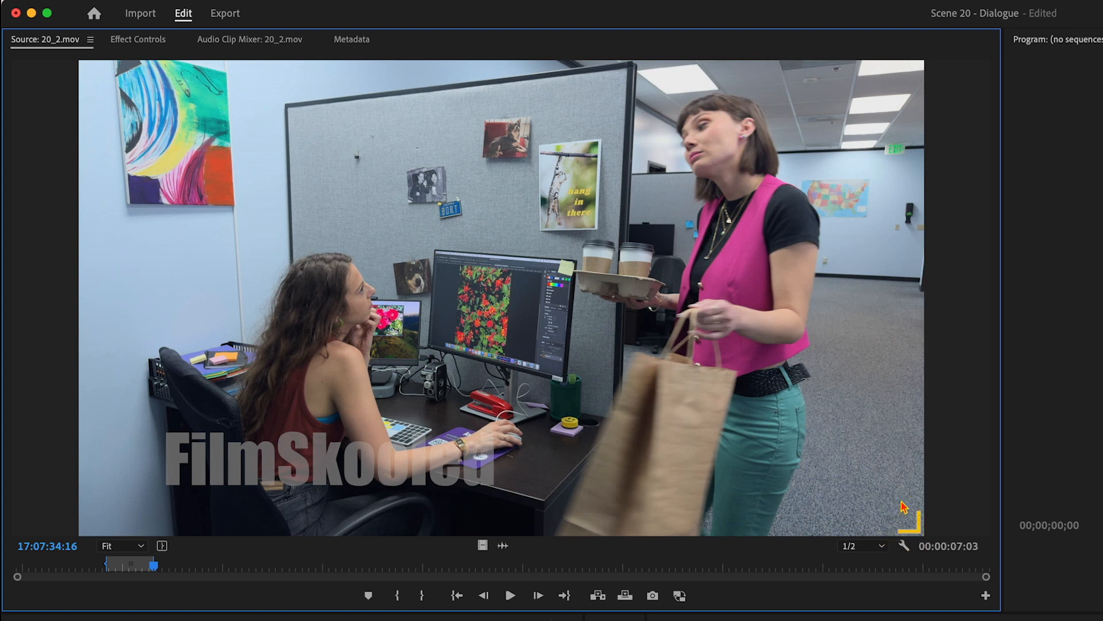
{"action": "left_click", "coordinate": [904, 547]}
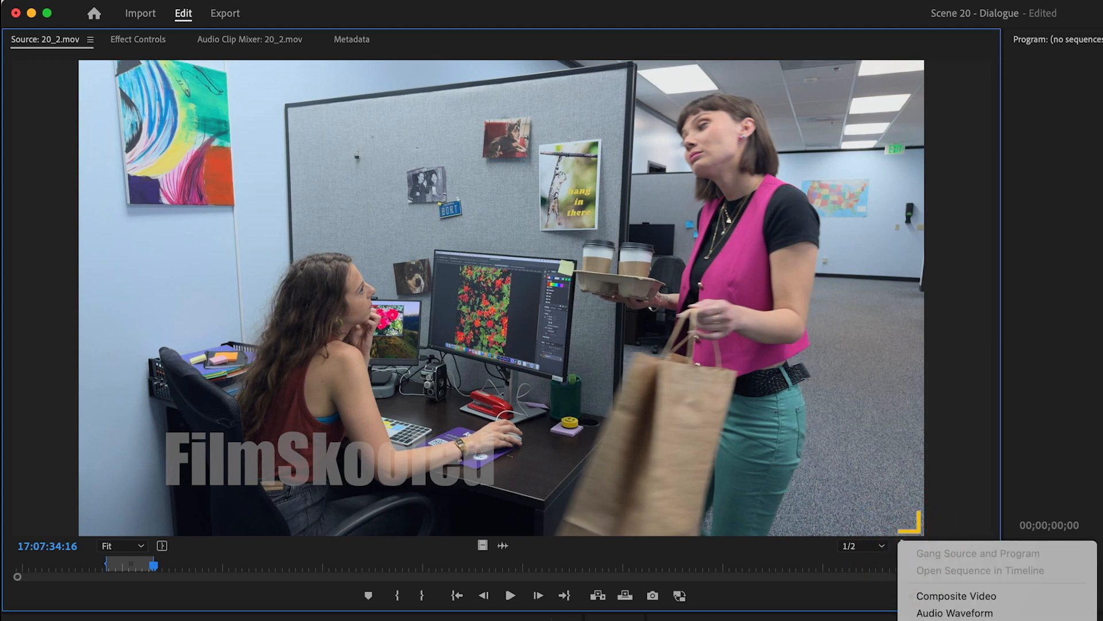
{"action": "left_click", "coordinate": [943, 425]}
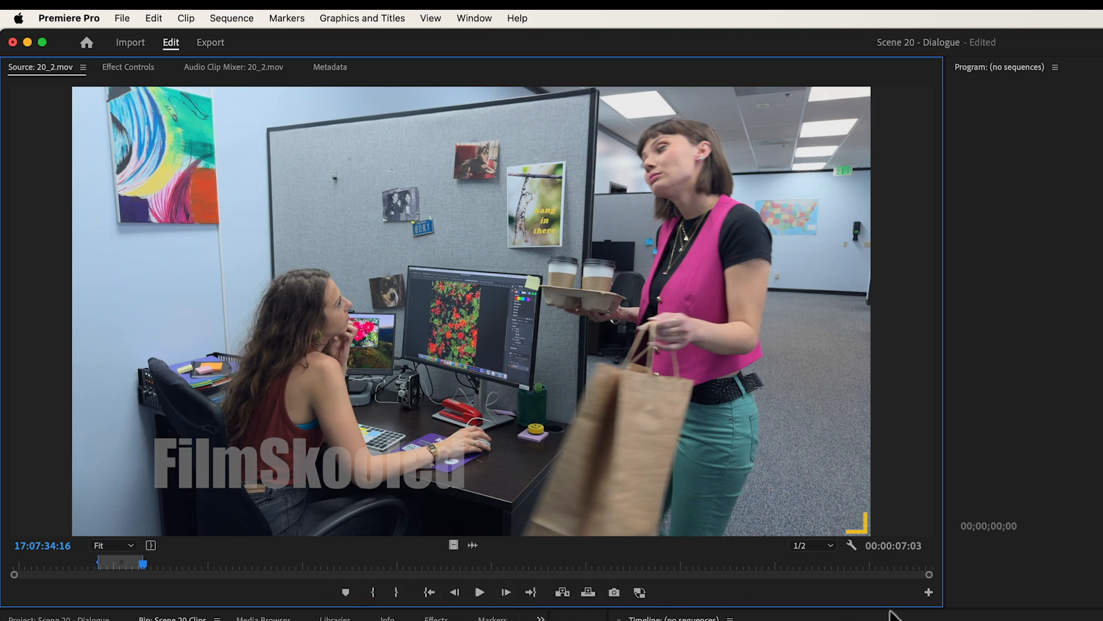
Step: Add the Play Video In to Out button to the Source monitor's transport controls
{"action": "left_click", "coordinate": [929, 592]}
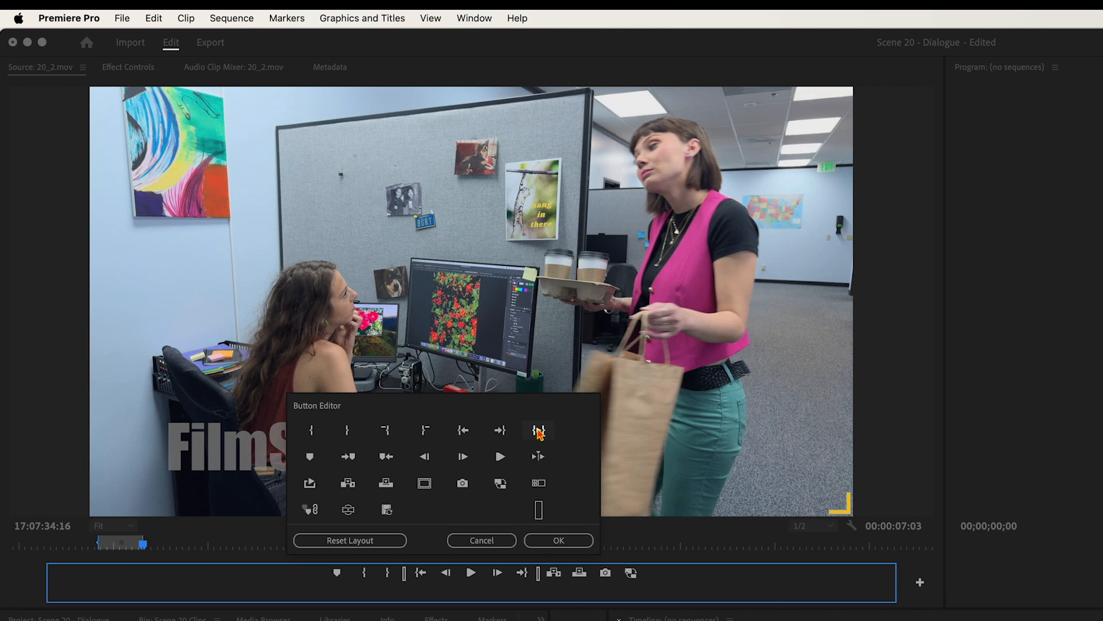
{"action": "left_click_drag", "start_coordinate": [539, 434], "coordinate": [471, 593]}
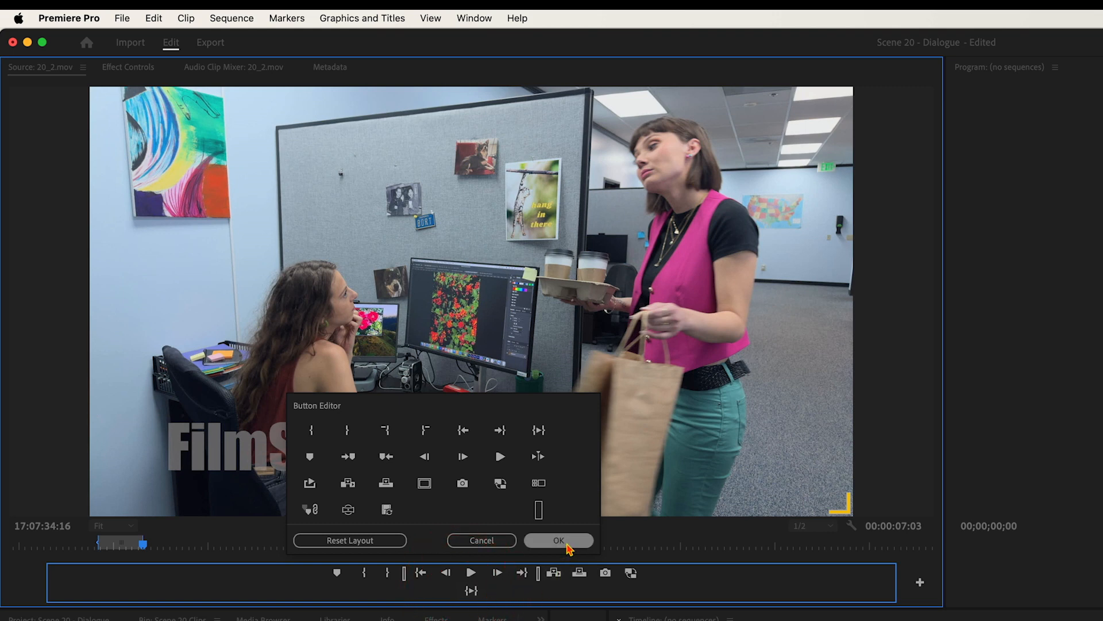
{"action": "left_click", "coordinate": [563, 540]}
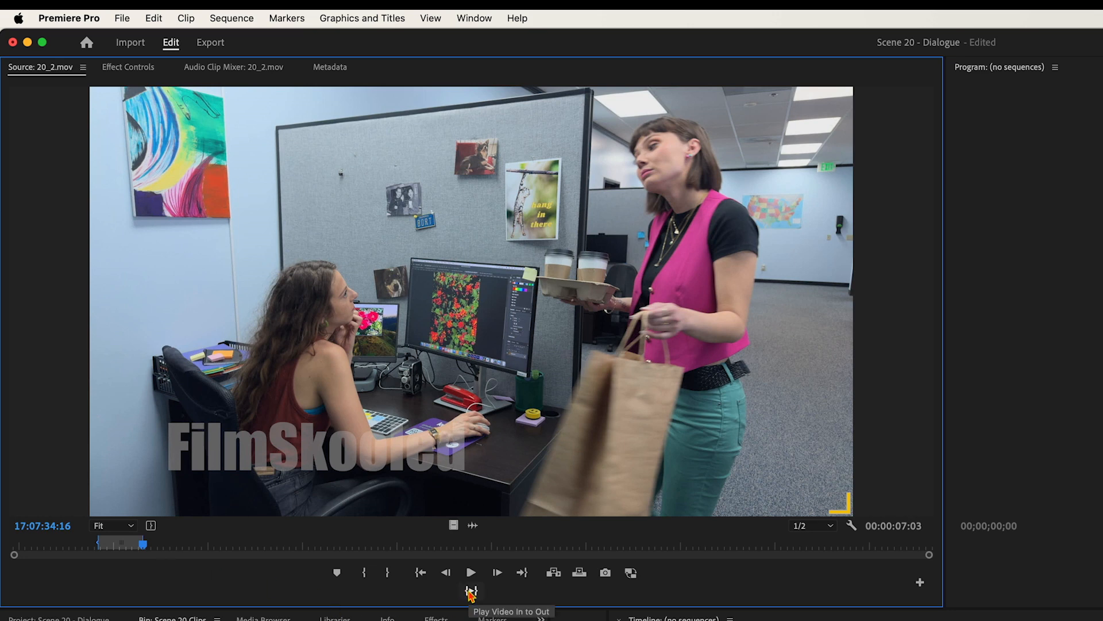
Step: Play the In to Out range of 20_2.mov twice, checking the Source monitor's button layout in between
{"action": "left_click", "coordinate": [471, 591]}
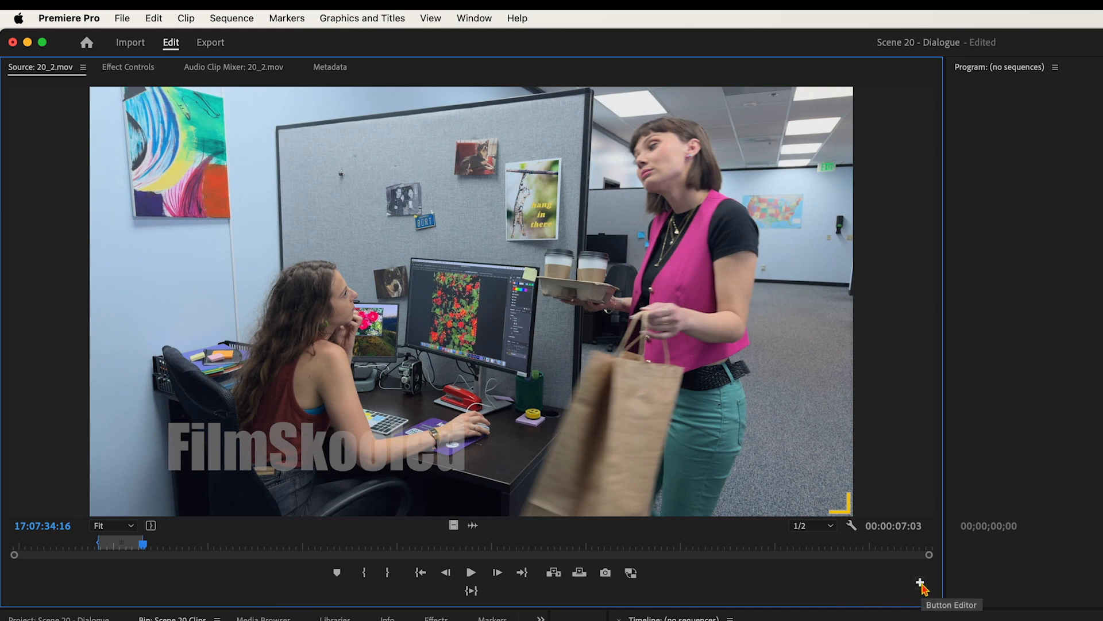
{"action": "left_click", "coordinate": [921, 585]}
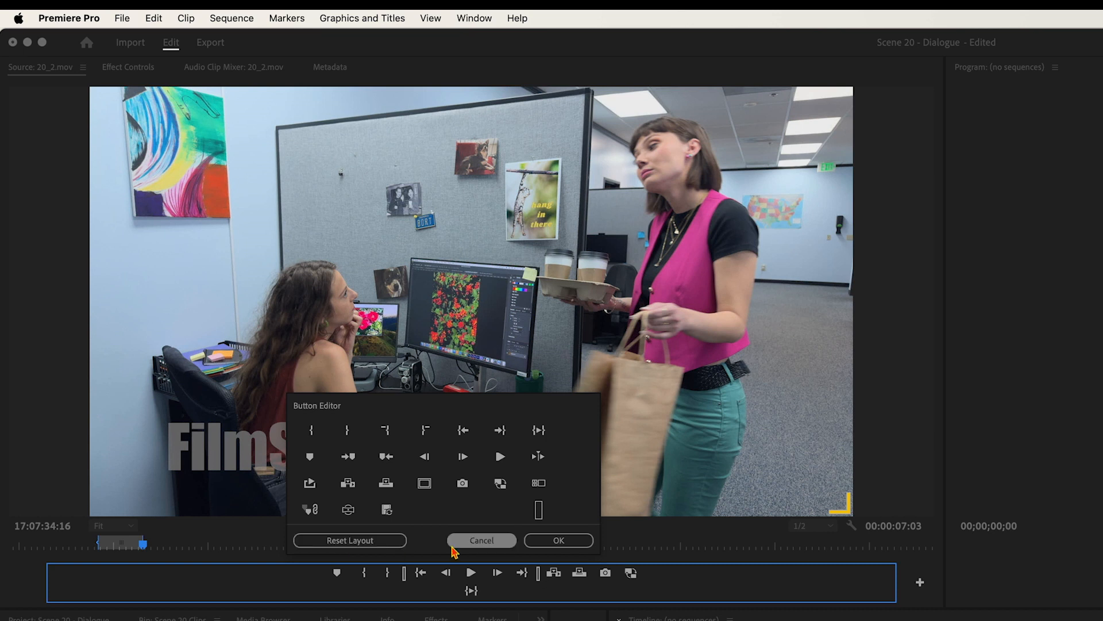
{"action": "left_click", "coordinate": [562, 541]}
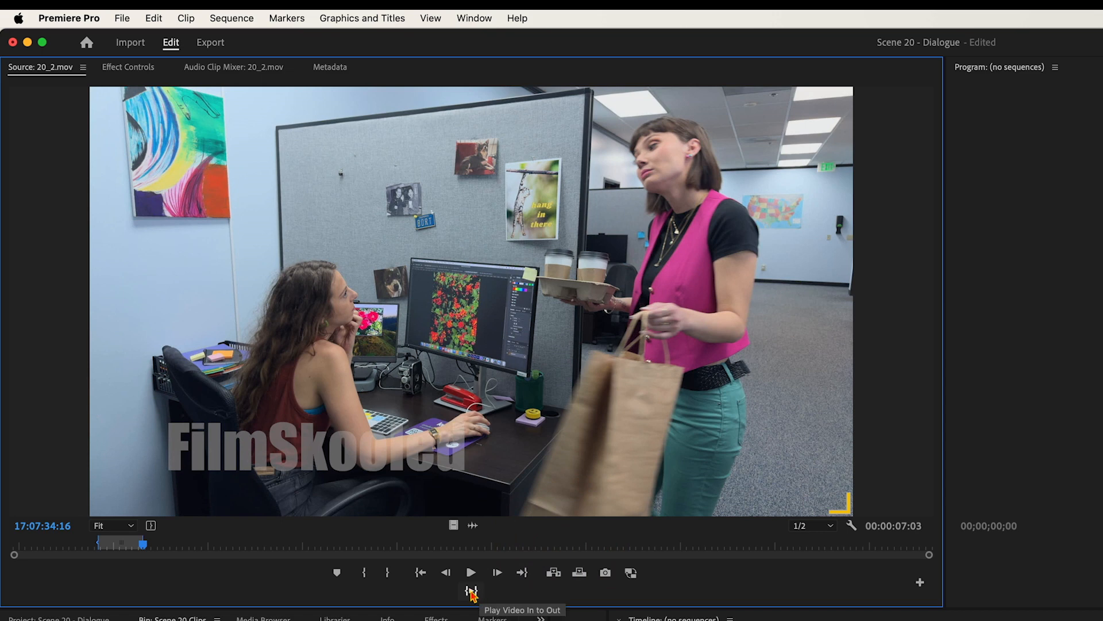
{"action": "left_click", "coordinate": [472, 592]}
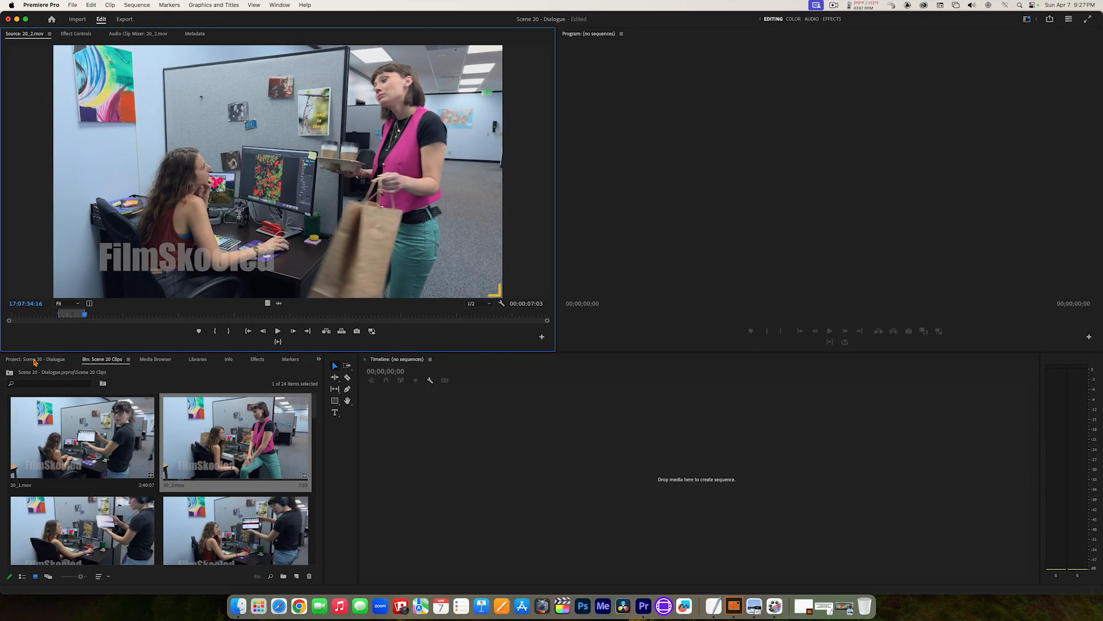
Step: Return to the Scene 20 - Dialogue project's top level and collapse the Scene 20 Clips bin
{"action": "left_click", "coordinate": [34, 361]}
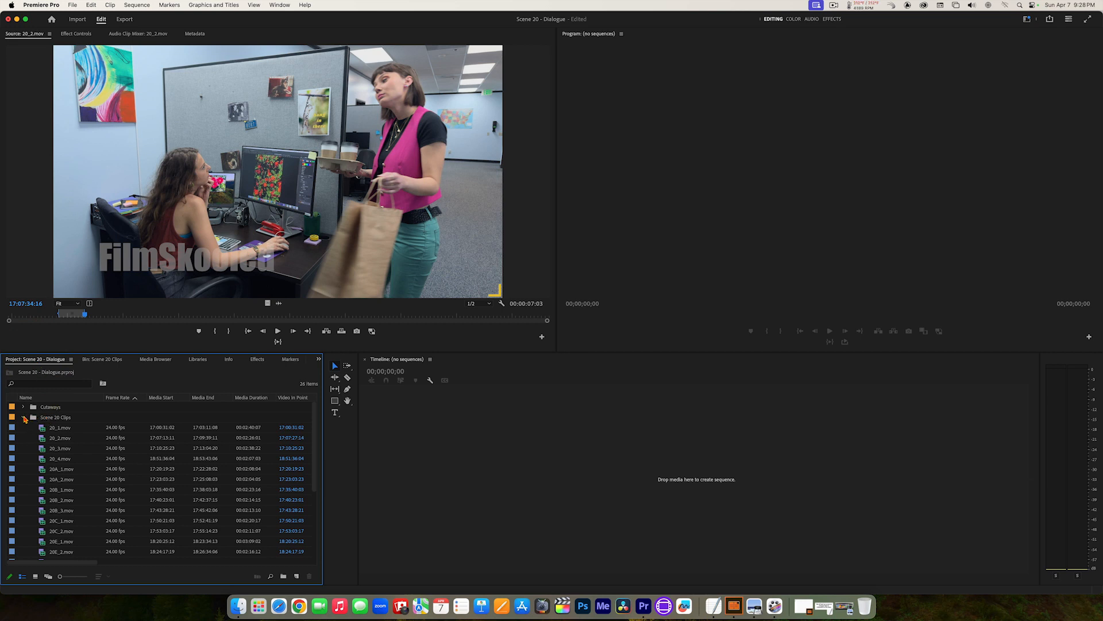
{"action": "left_click", "coordinate": [24, 418]}
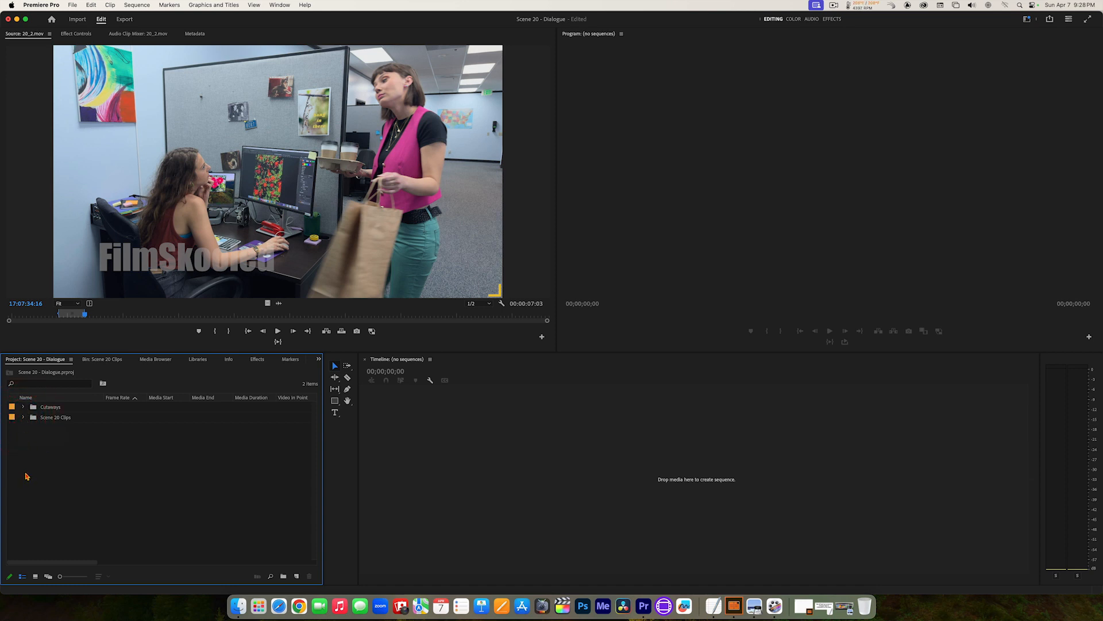
{"action": "left_click", "coordinate": [22, 416]}
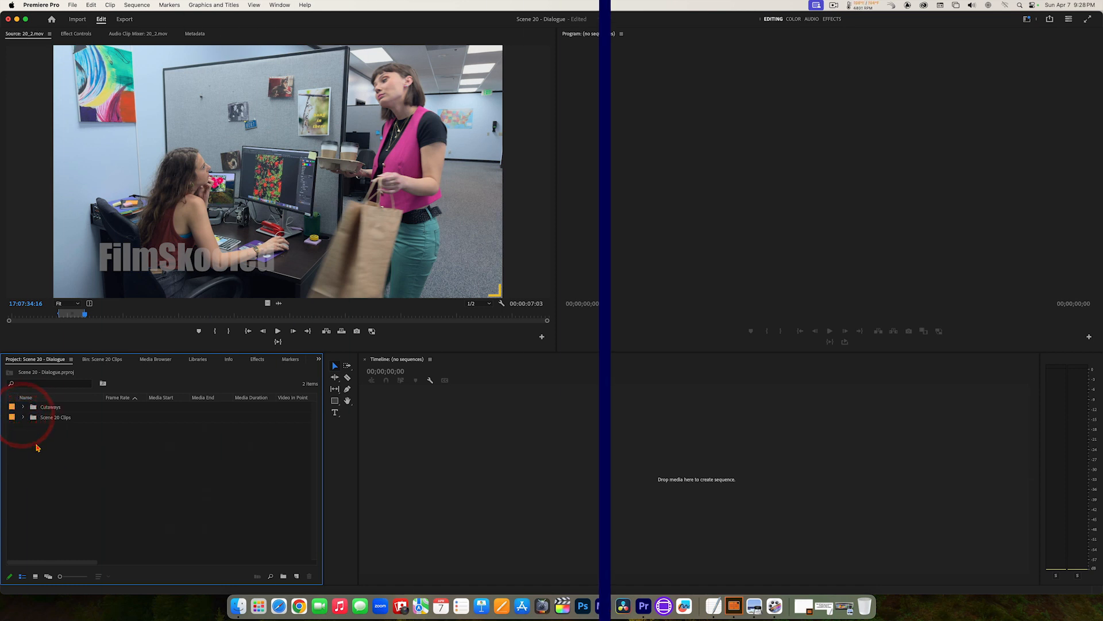
{"action": "left_click", "coordinate": [37, 444]}
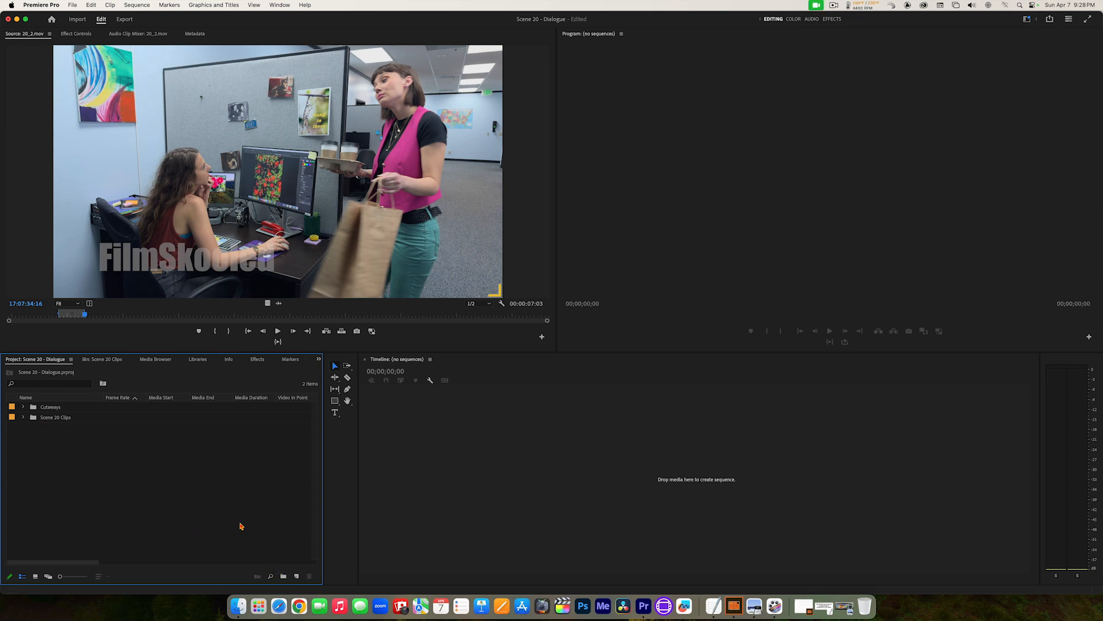
Step: Create a new bin named _Sequences at the project's top level
{"action": "right_click", "coordinate": [88, 470]}
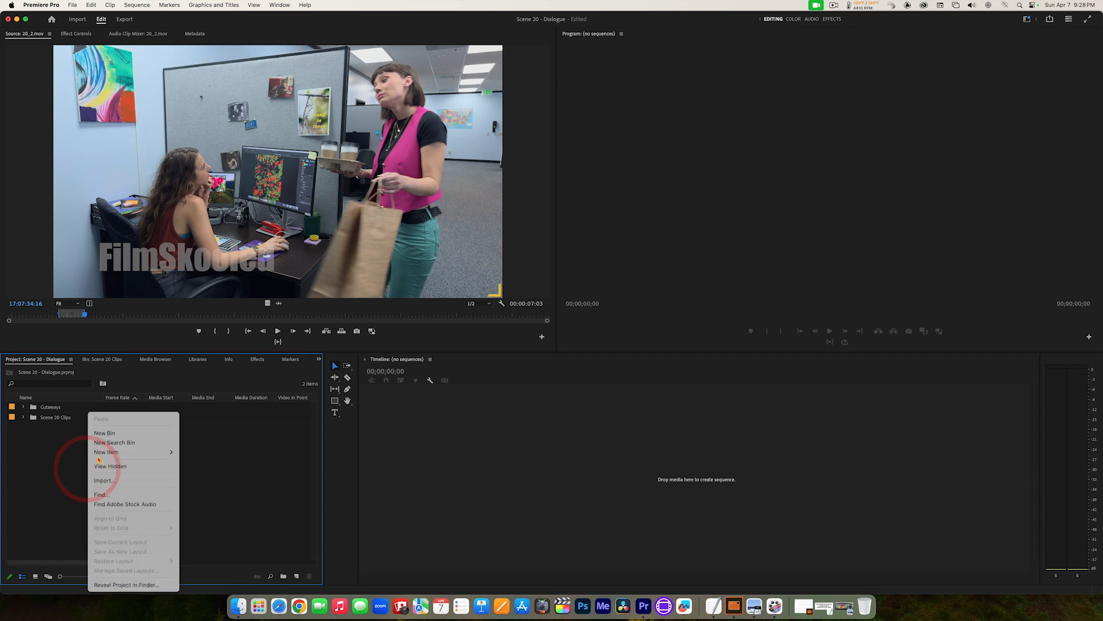
{"action": "left_click", "coordinate": [111, 432]}
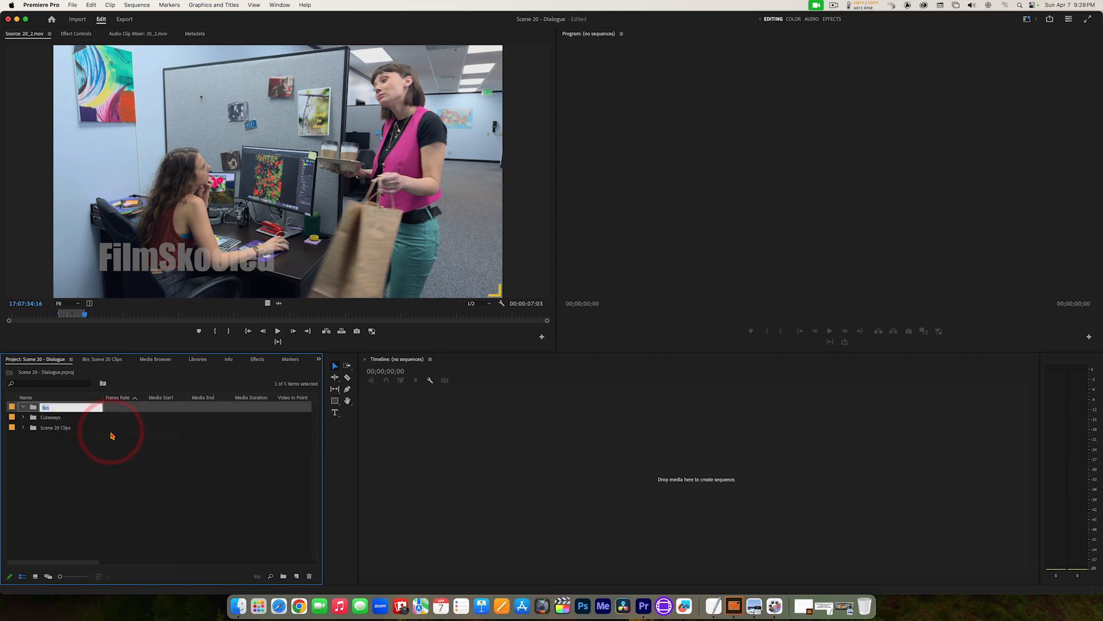
{"action": "key", "text": "BackSpace"}
{"action": "type", "text": "S"}
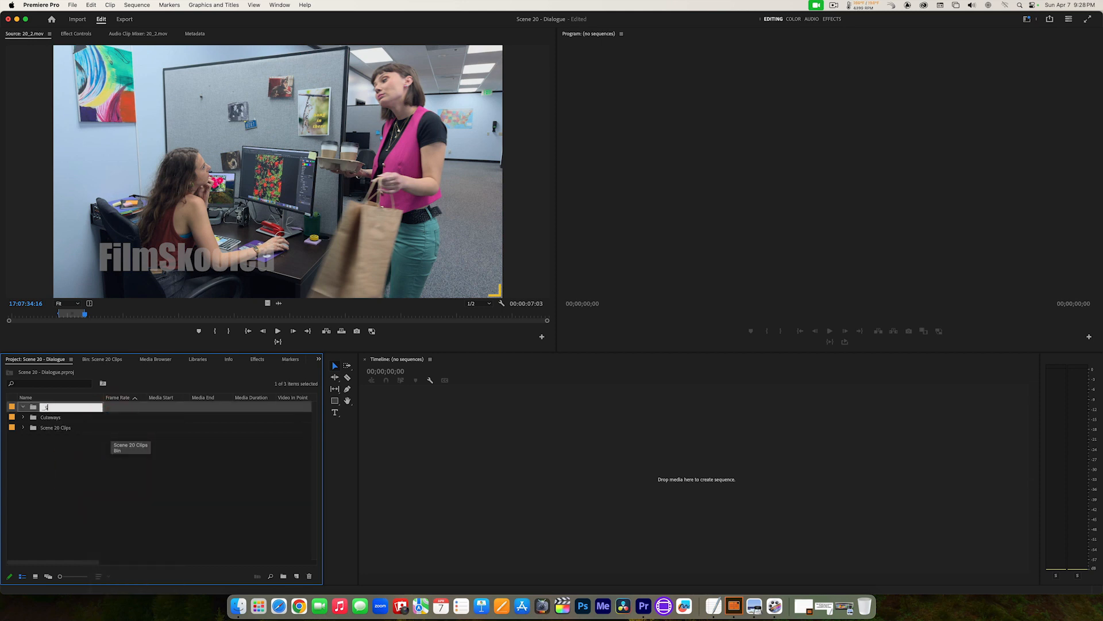
{"action": "type", "text": "ce"}
{"action": "type", "text": "quenc"}
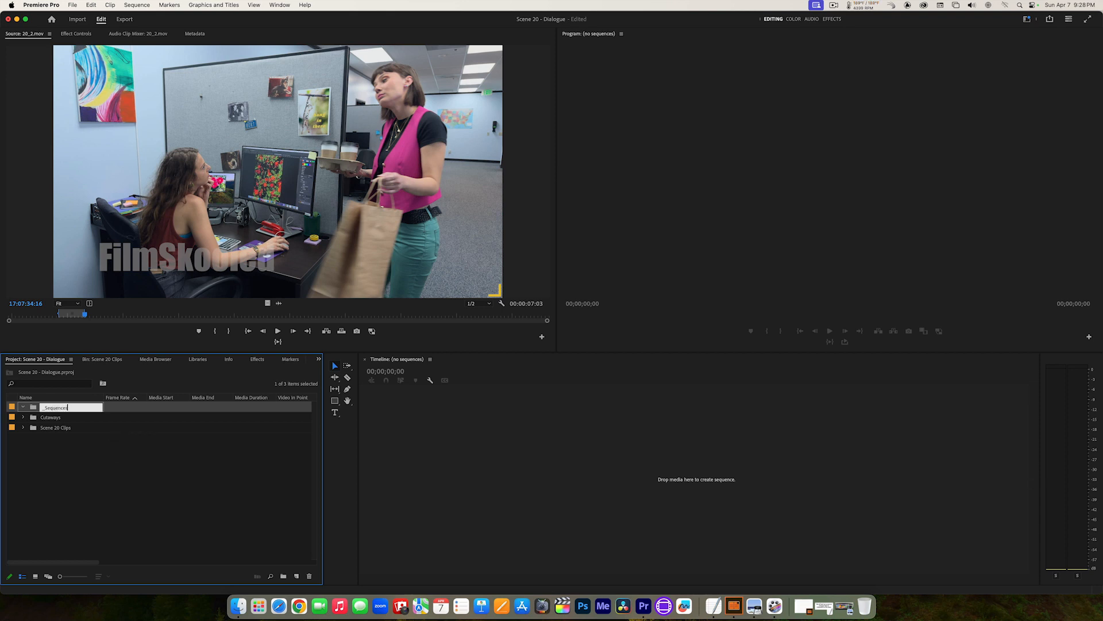
{"action": "left_click", "coordinate": [114, 467]}
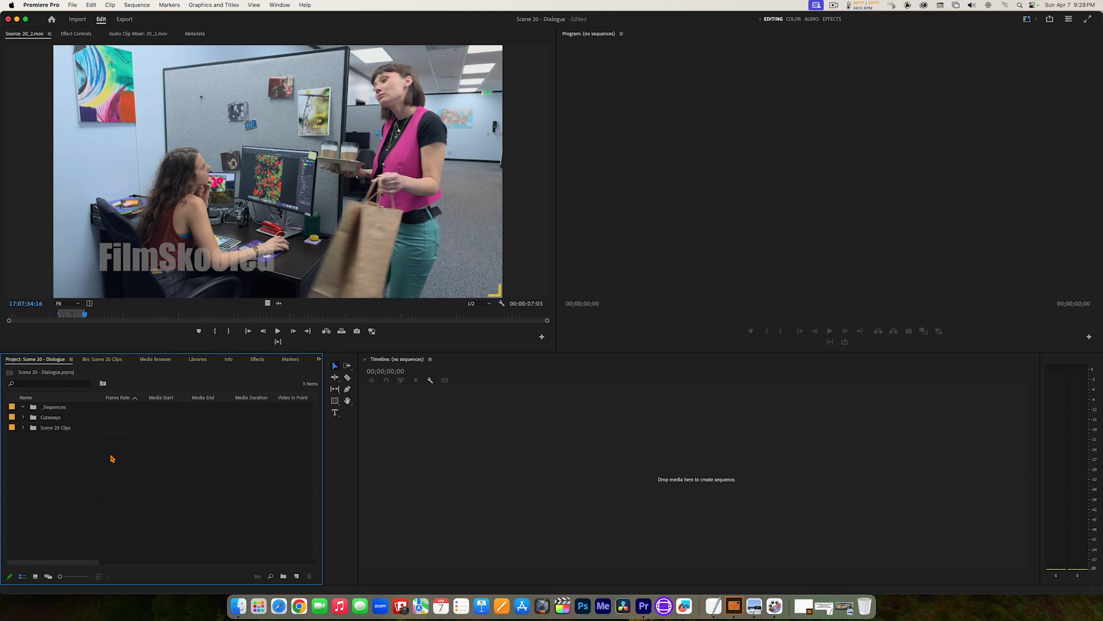
{"action": "left_click", "coordinate": [114, 457]}
Step: Create a sequence from the marked range of 20_2.mov and rename it Scene 20 Version 1
{"action": "left_click", "coordinate": [245, 164]}
{"action": "left_click_drag", "start_coordinate": [293, 184], "coordinate": [520, 483]}
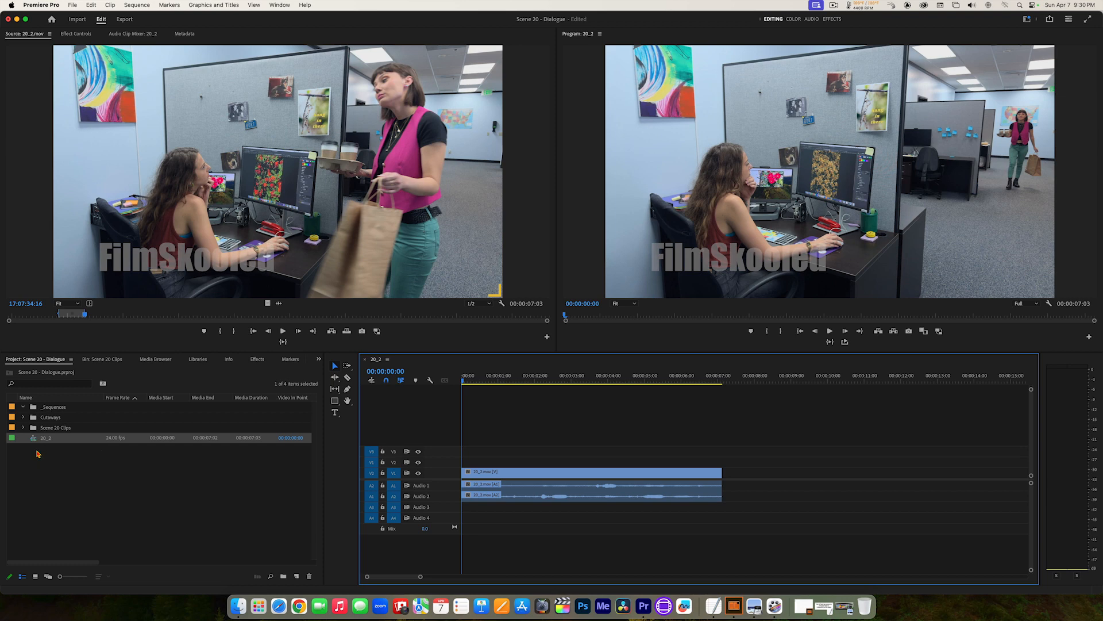
{"action": "mouse_move", "coordinate": [33, 441]}
{"action": "left_click", "coordinate": [48, 439]}
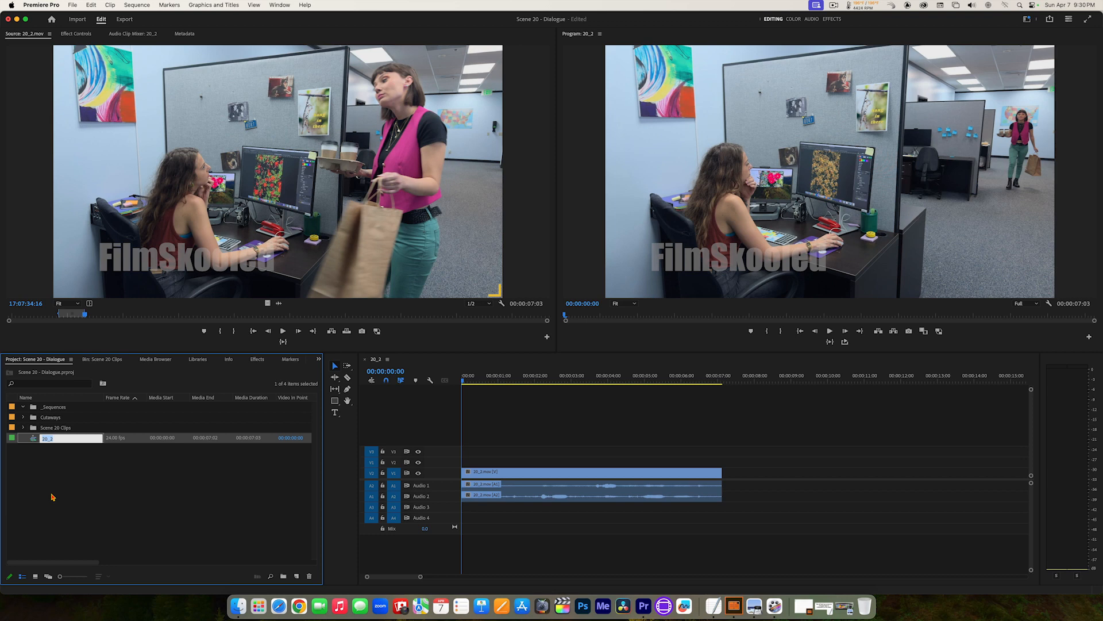
{"action": "type", "text": "Scene 20 Version 1"}
Step: Move the Scene 20 Version 1 sequence into the _Sequences bin and save the project
{"action": "left_click", "coordinate": [33, 440]}
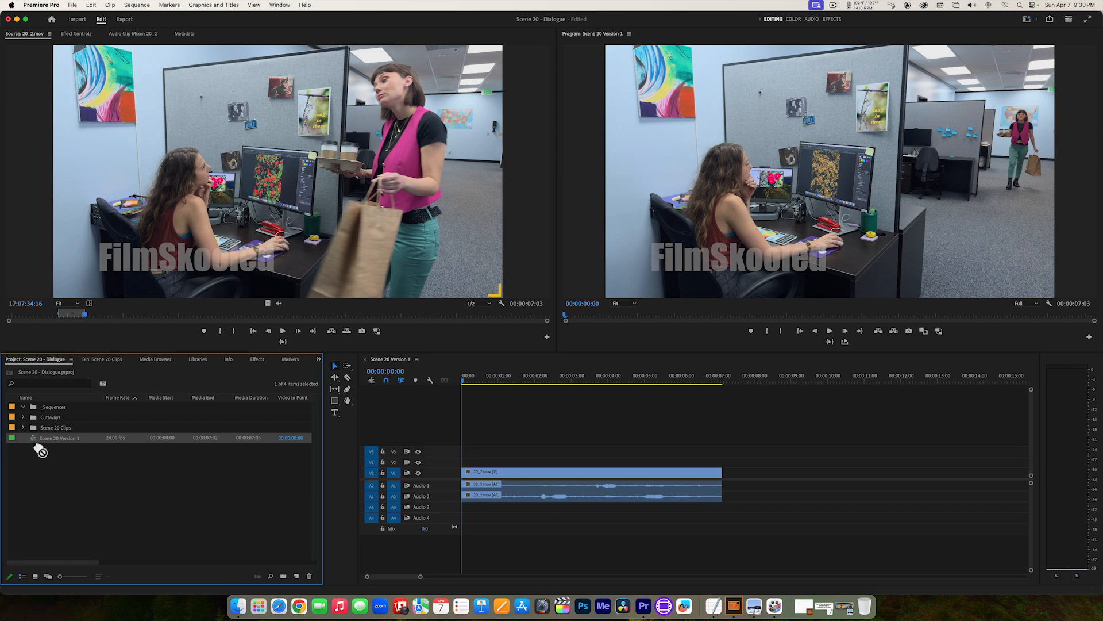
{"action": "left_click_drag", "start_coordinate": [37, 414], "coordinate": [37, 413]}
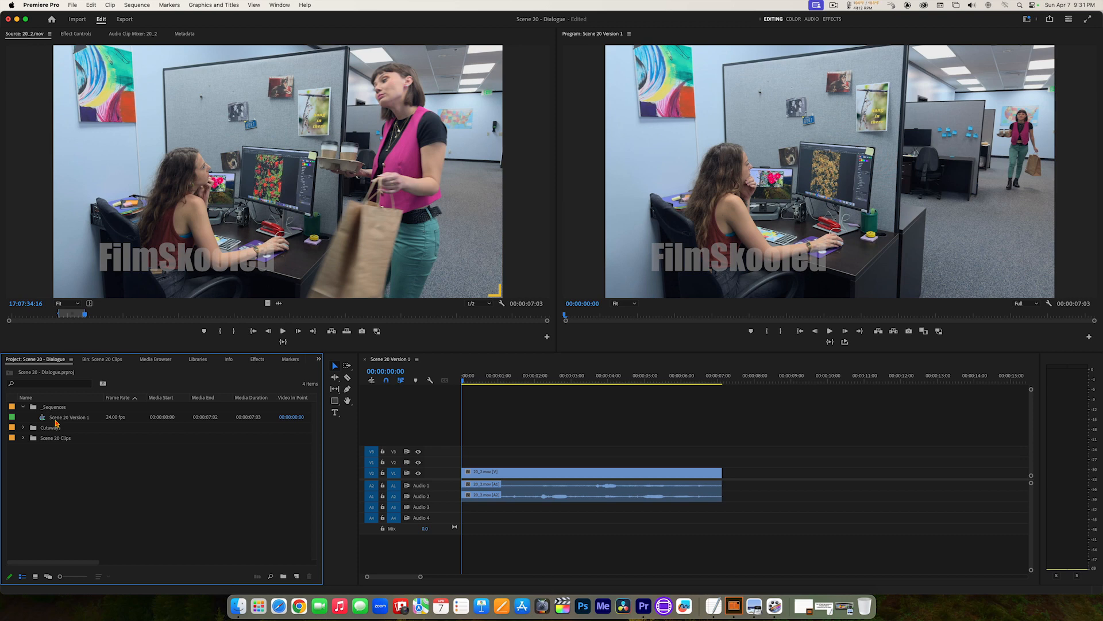
{"action": "left_click", "coordinate": [73, 5]}
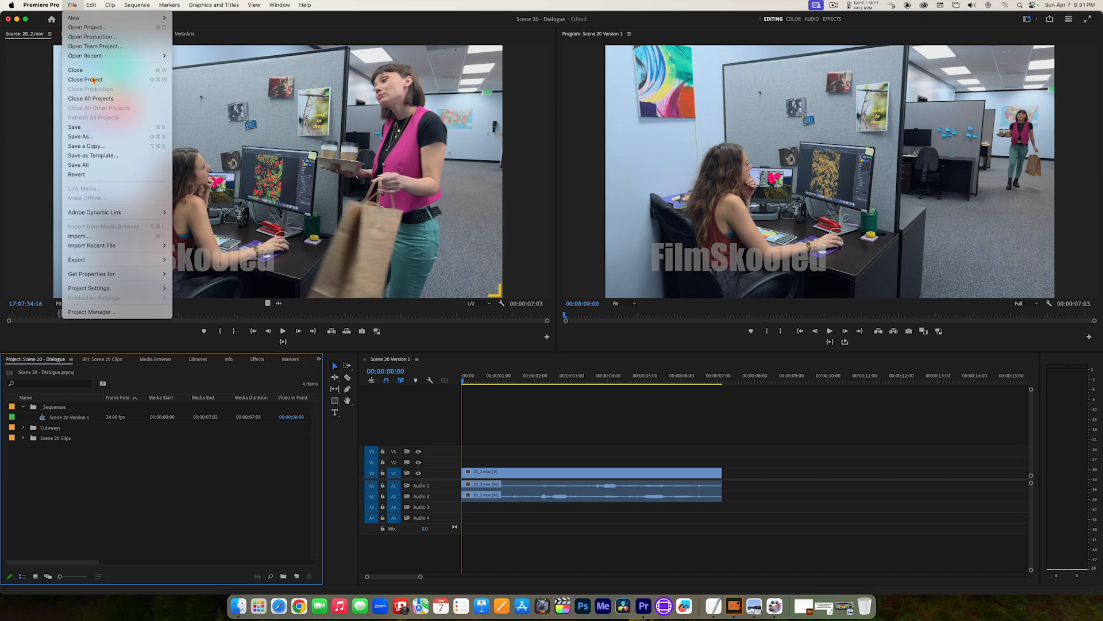
{"action": "left_click", "coordinate": [161, 128]}
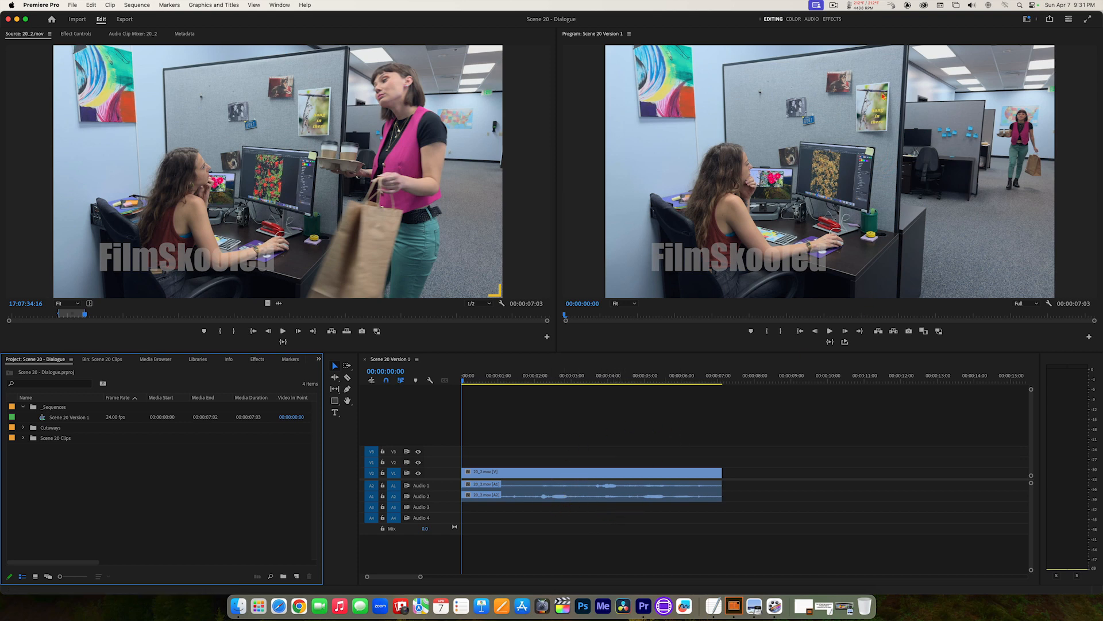
Step: Reset the Program monitor's button layout to the default
{"action": "left_click", "coordinate": [1088, 338]}
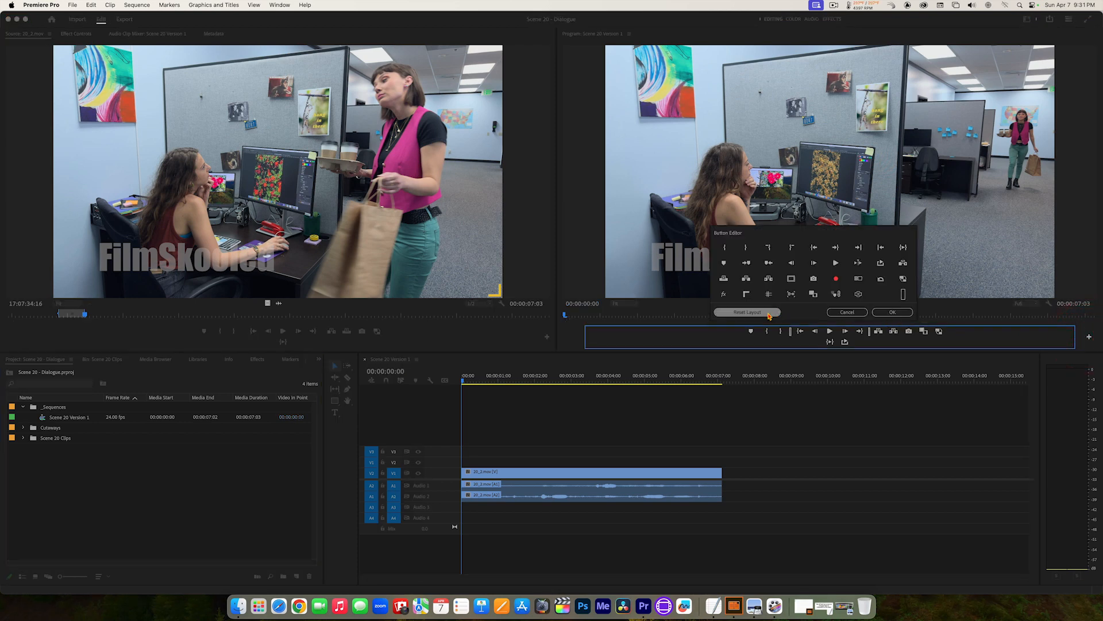
{"action": "left_click", "coordinate": [768, 314]}
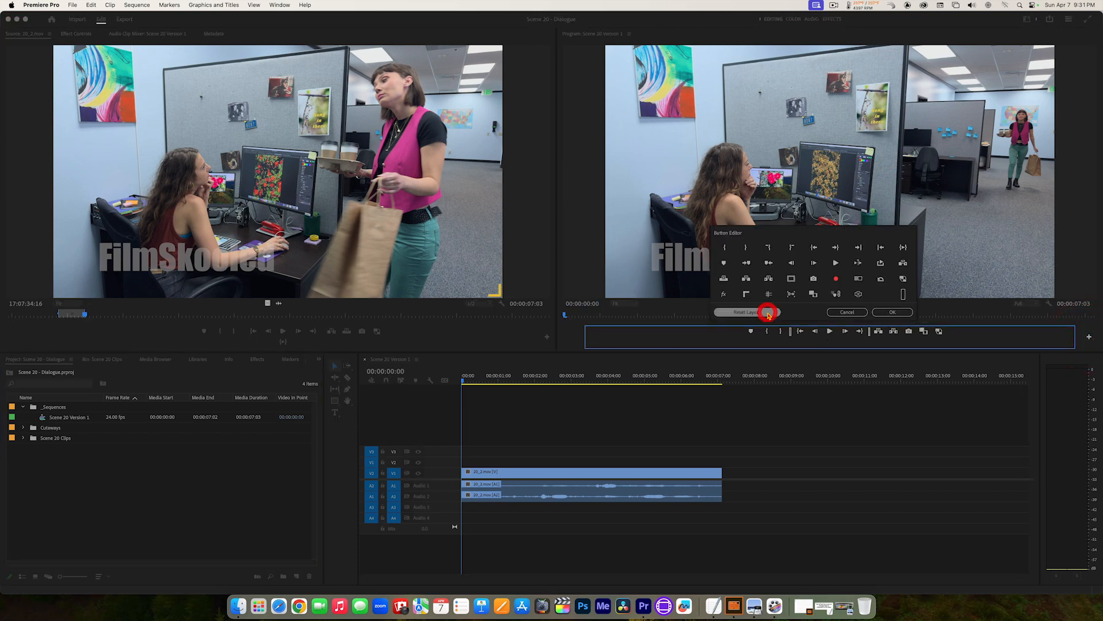
{"action": "left_click", "coordinate": [880, 312]}
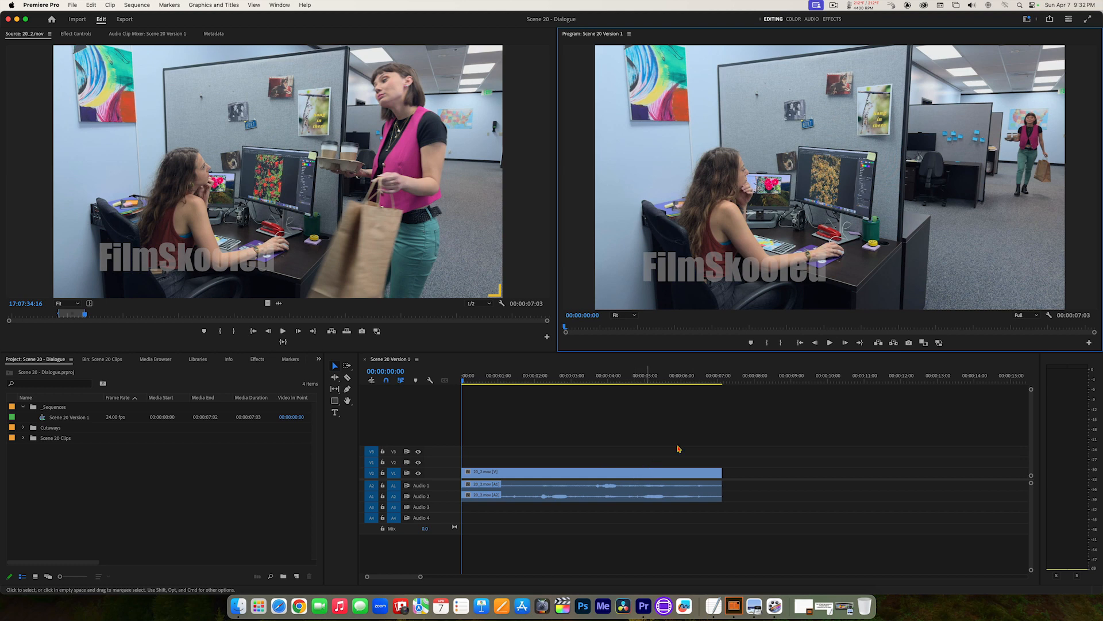
Step: Play the Scene 20 Version 1 sequence through, return to its start, and replay it to the end
{"action": "left_click", "coordinate": [829, 344]}
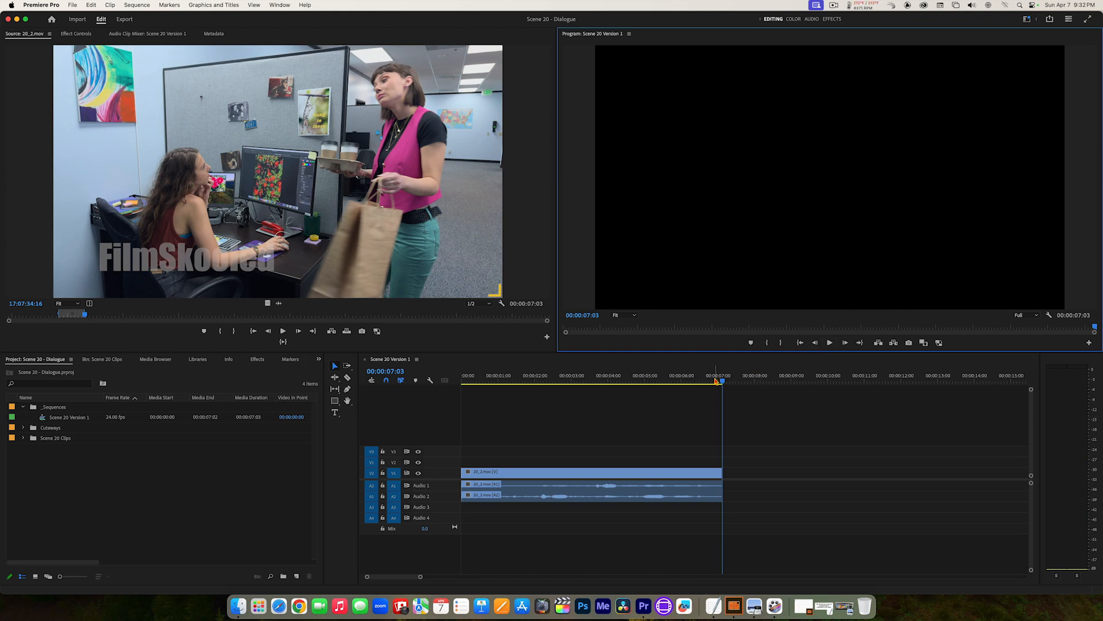
{"action": "left_click", "coordinate": [661, 376]}
{"action": "key", "text": "Home"}
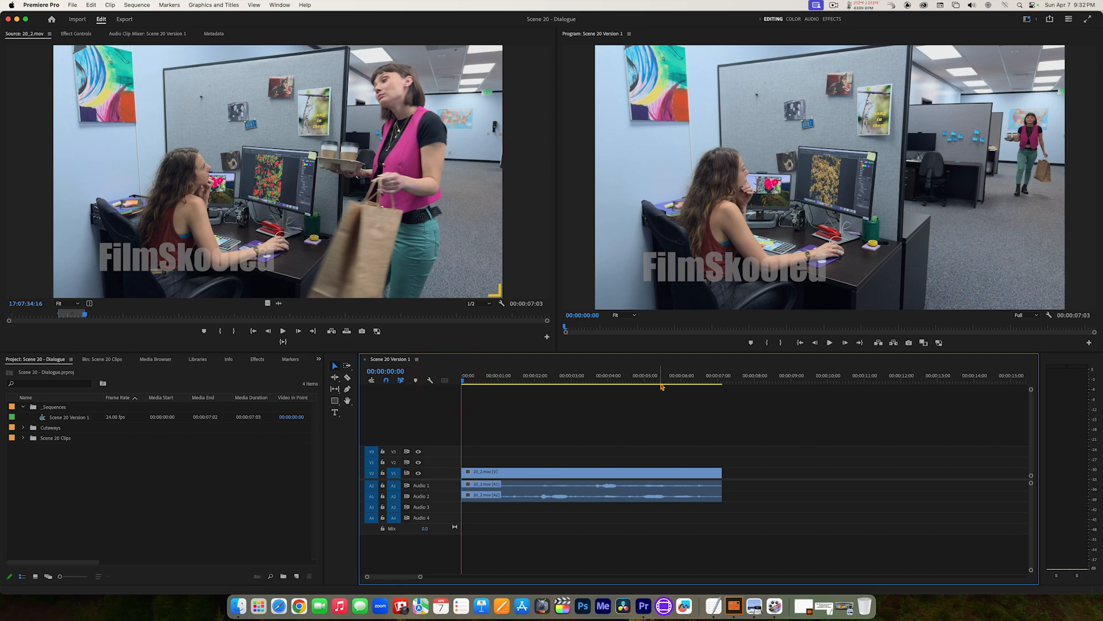
{"action": "key", "text": "space"}
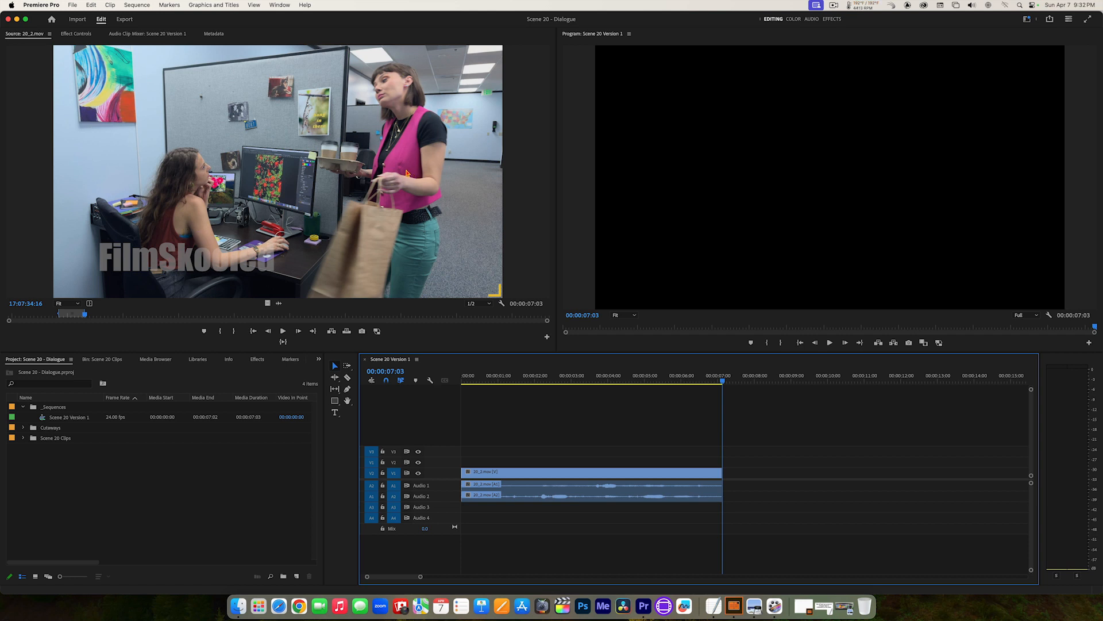
Step: Find 20A_1.mov in the Scene 20 Clips bin and open it in the Source monitor
{"action": "left_click", "coordinate": [97, 361]}
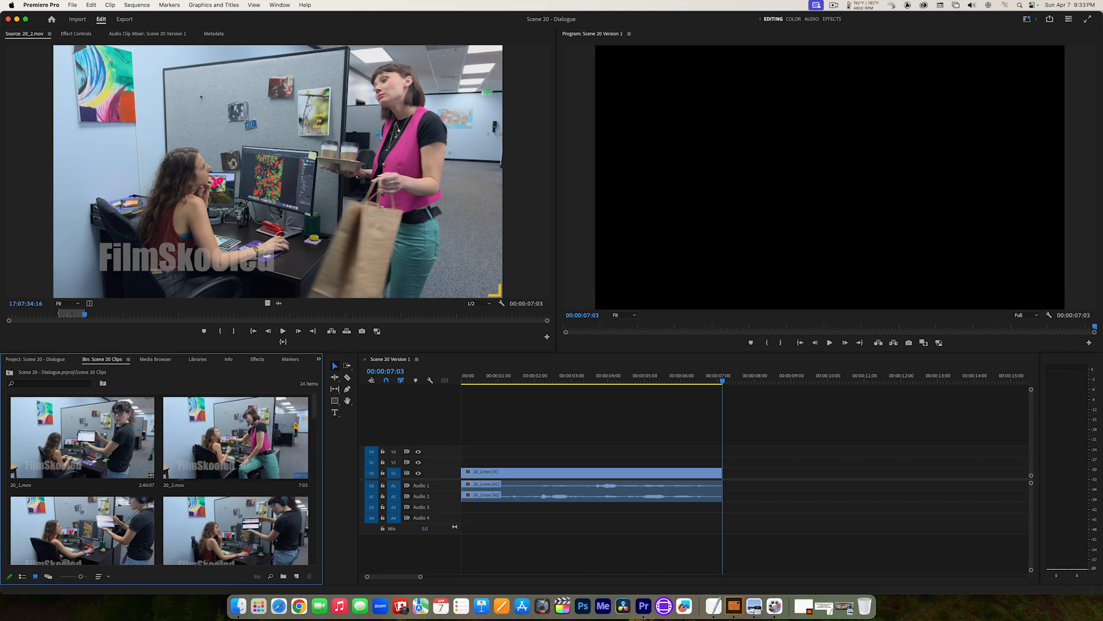
{"action": "left_click_drag", "start_coordinate": [315, 418], "coordinate": [317, 444]}
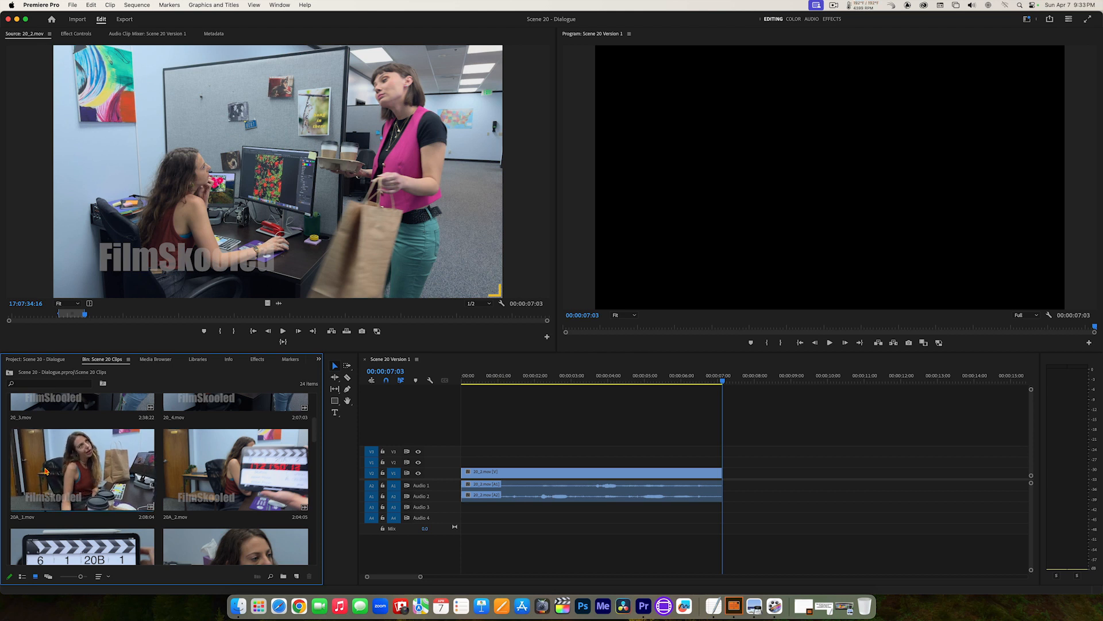
{"action": "double_click", "coordinate": [46, 471]}
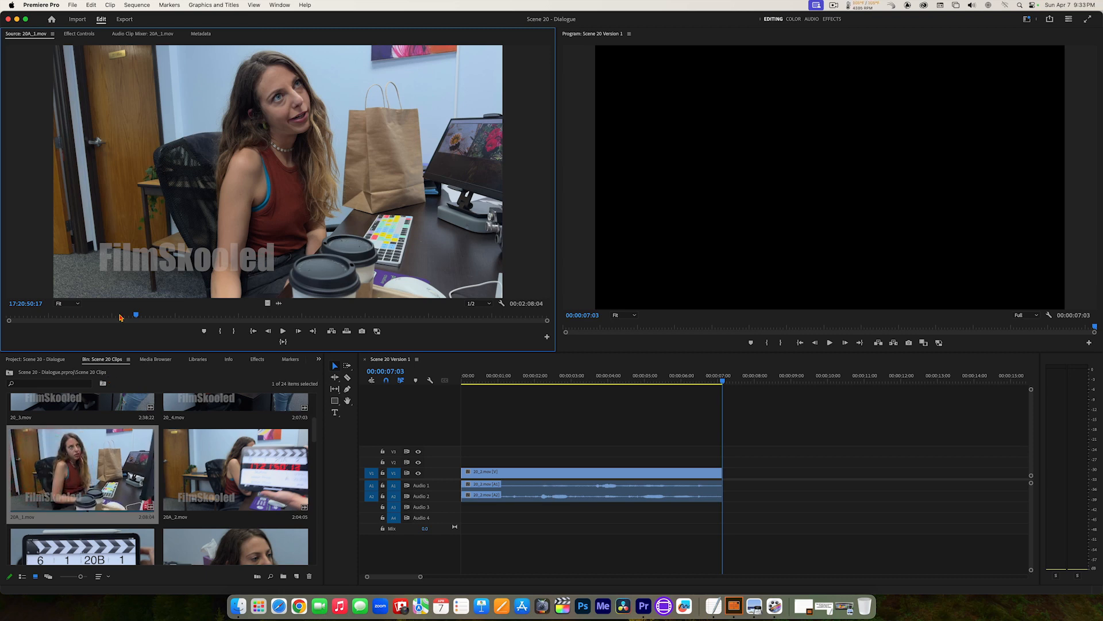
Step: Scrub 20A_1.mov back to 17:20:29:16 and play it from there to review the close shot of the seated woman
{"action": "left_click_drag", "start_coordinate": [119, 316], "coordinate": [112, 316]}
{"action": "left_click_drag", "start_coordinate": [105, 315], "coordinate": [49, 314]}
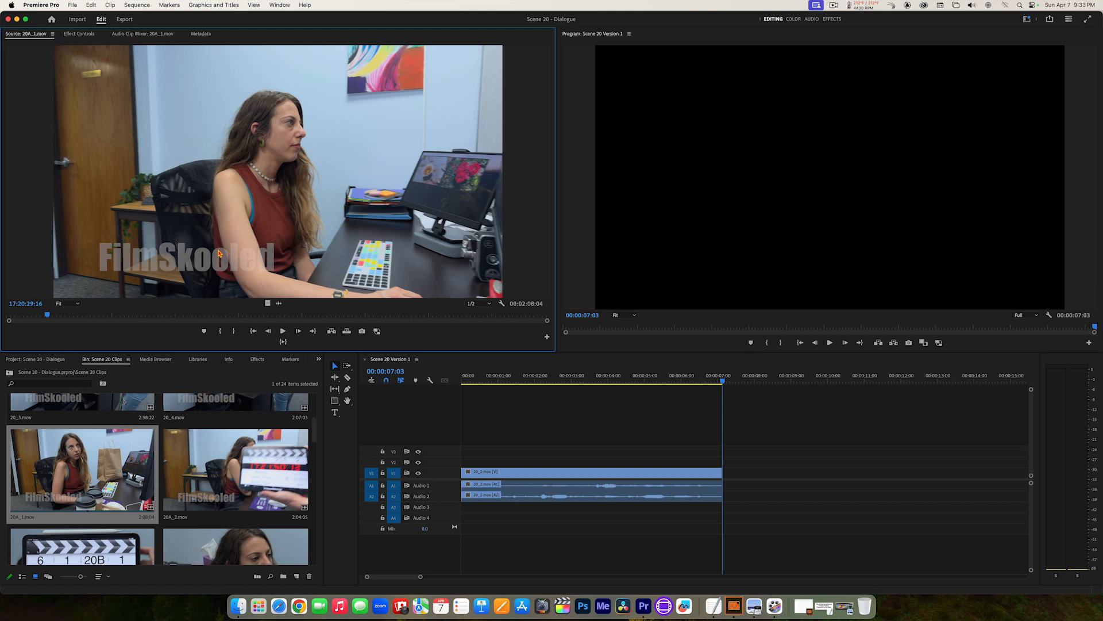
{"action": "key", "text": "space"}
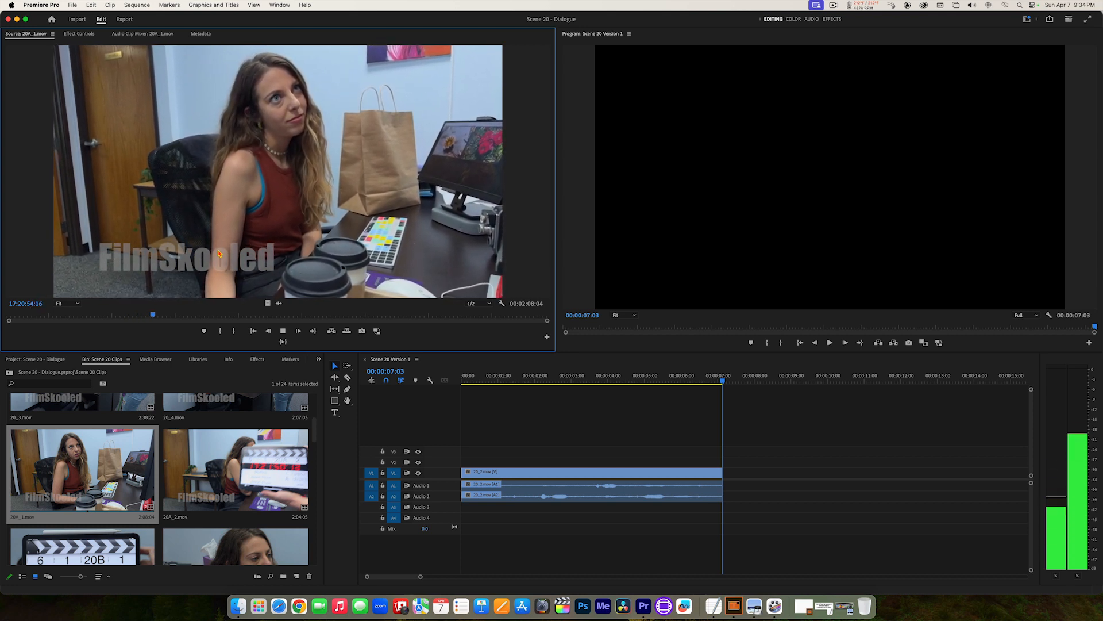
Step: Open 20A_2.mov in the Source monitor and review the bag and coffee hand-over from around 17:23:17:15, replaying it up to 17:23:22:03
{"action": "key", "text": "space"}
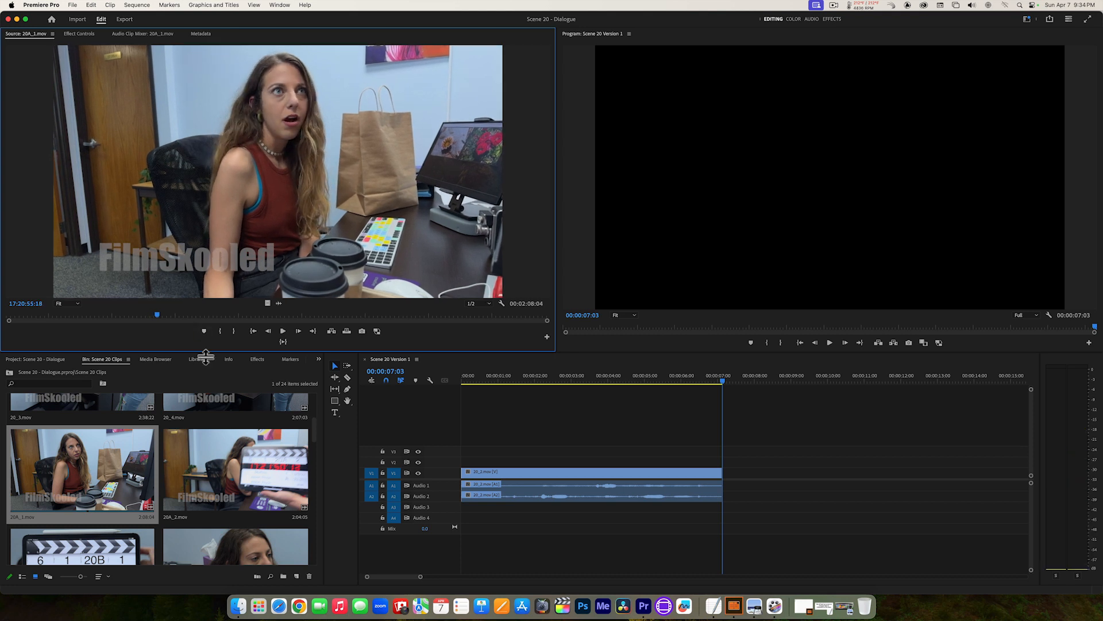
{"action": "double_click", "coordinate": [192, 480]}
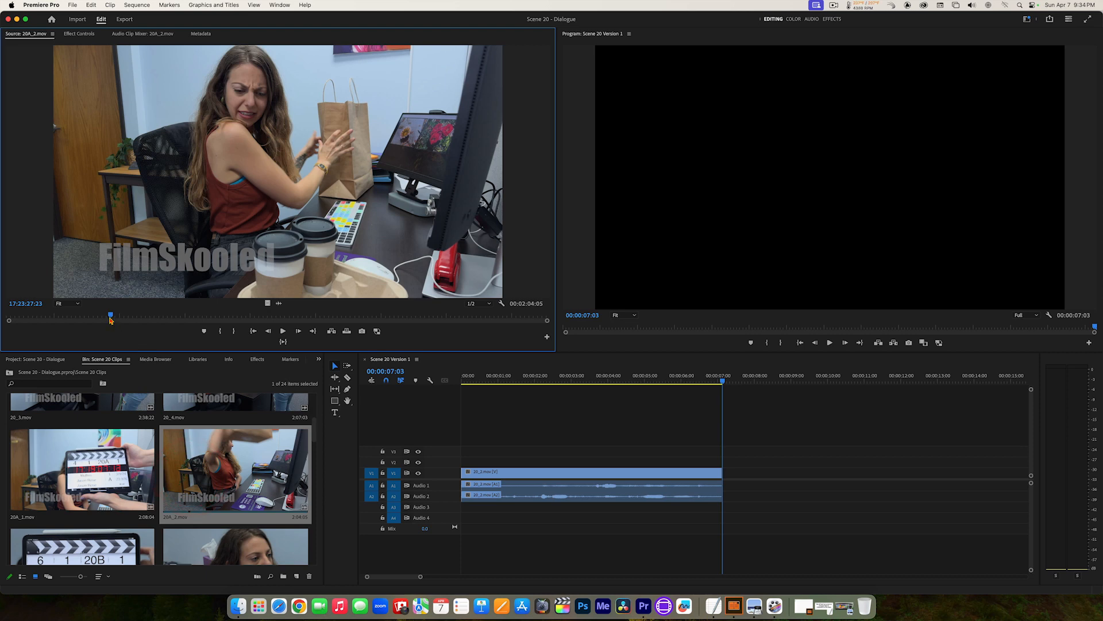
{"action": "left_click_drag", "start_coordinate": [111, 320], "coordinate": [64, 325]}
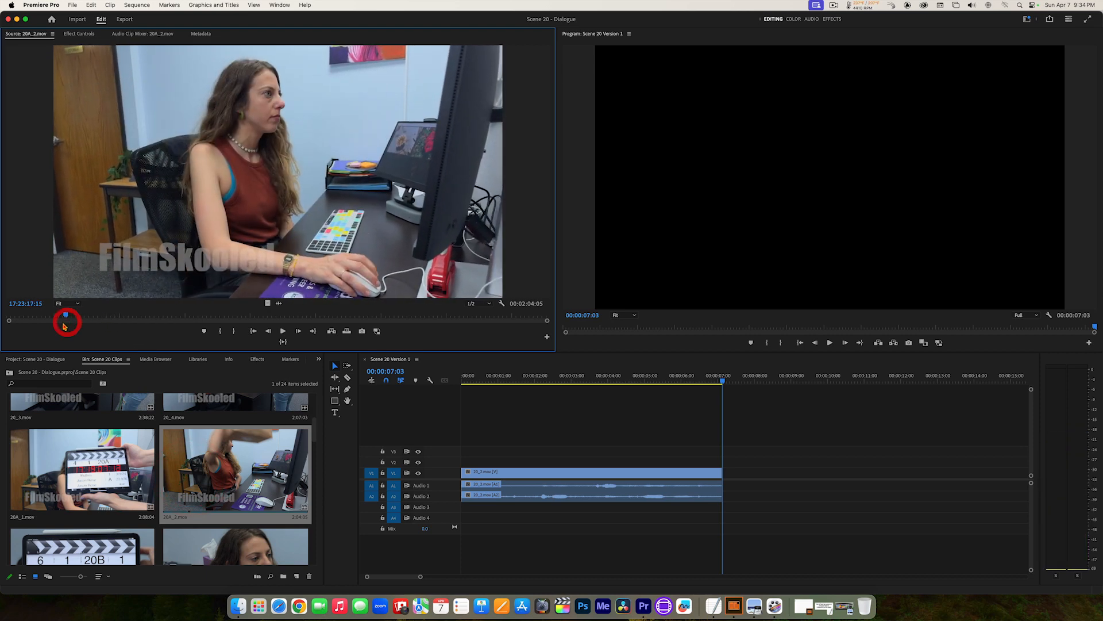
{"action": "key", "text": "space"}
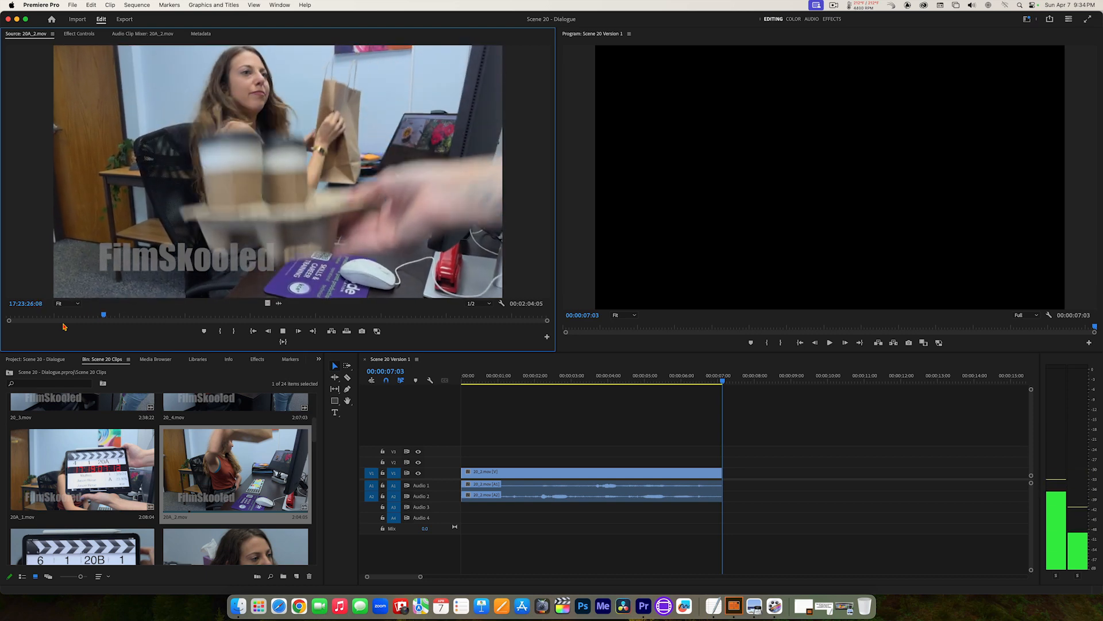
{"action": "key", "text": "space"}
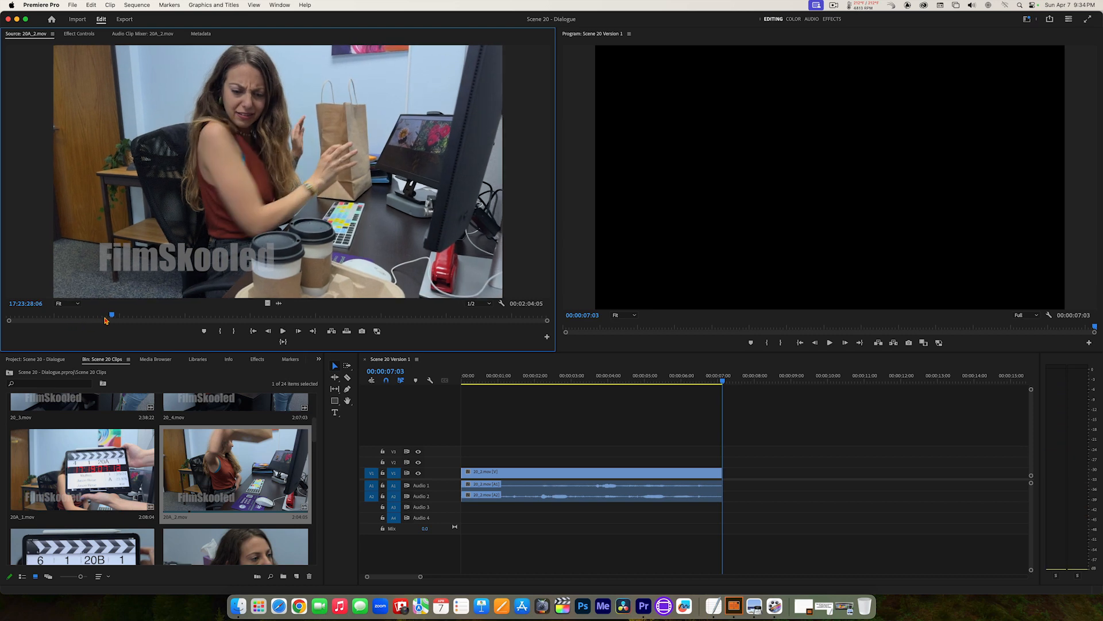
{"action": "left_click_drag", "start_coordinate": [112, 317], "coordinate": [68, 323]}
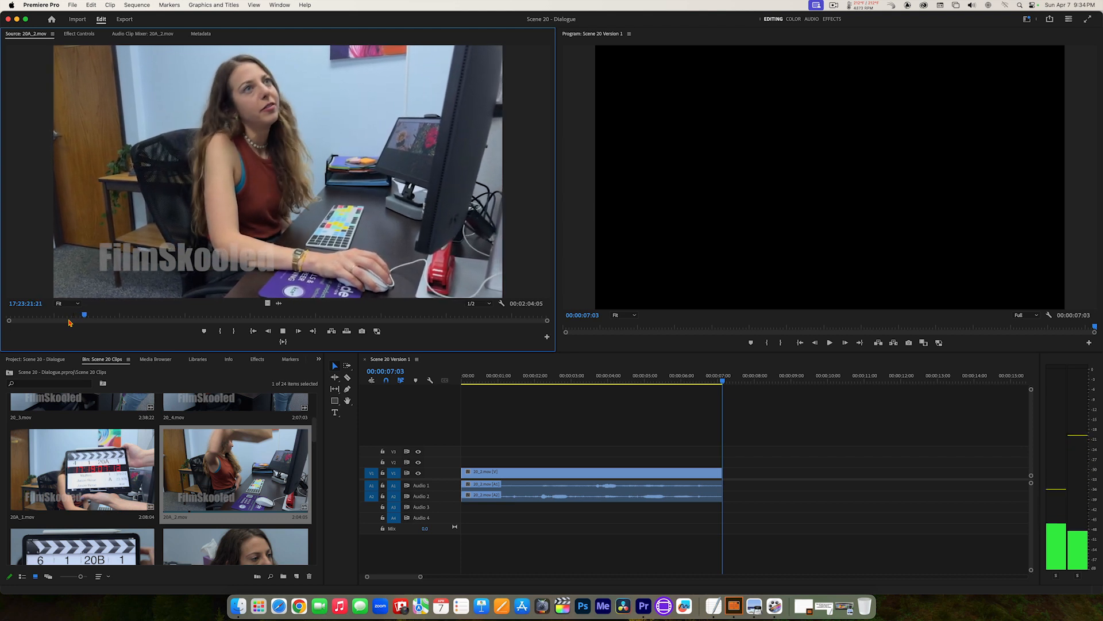
{"action": "key", "text": "space"}
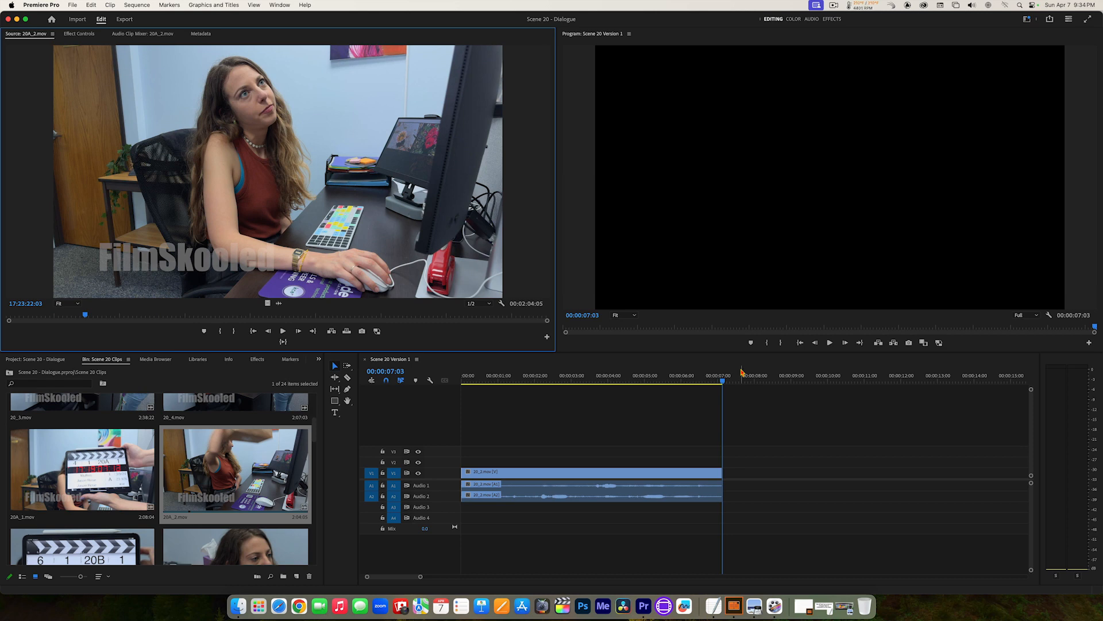
Step: Replay the Scene 20 Version 1 sequence from the start and examine its last frames back to 00:00:06:22
{"action": "left_click", "coordinate": [706, 381]}
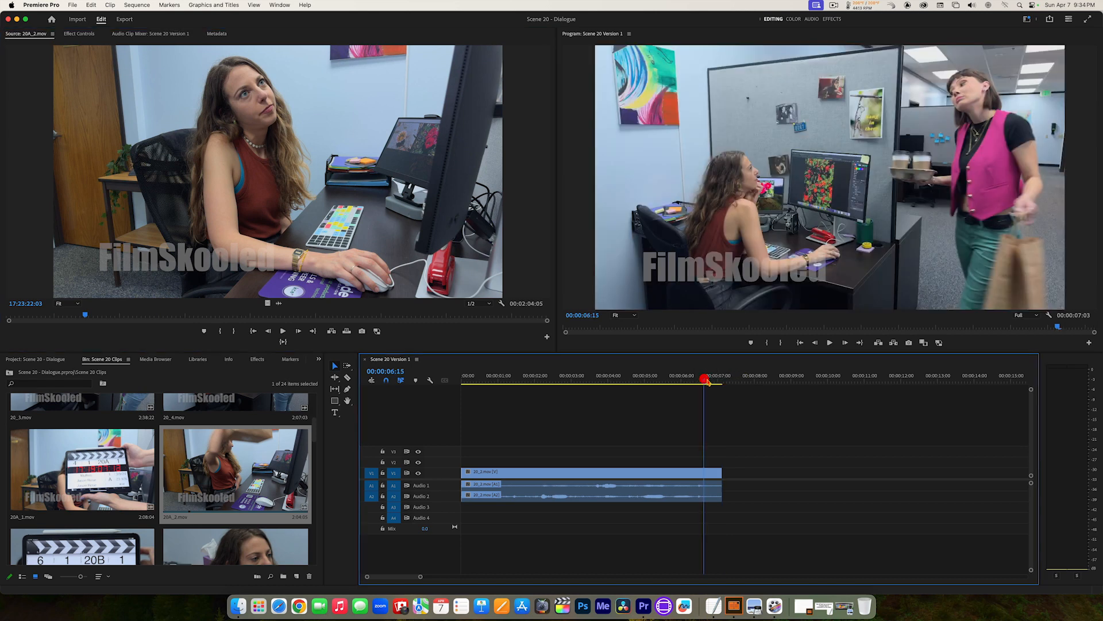
{"action": "left_click_drag", "start_coordinate": [722, 382], "coordinate": [462, 381]}
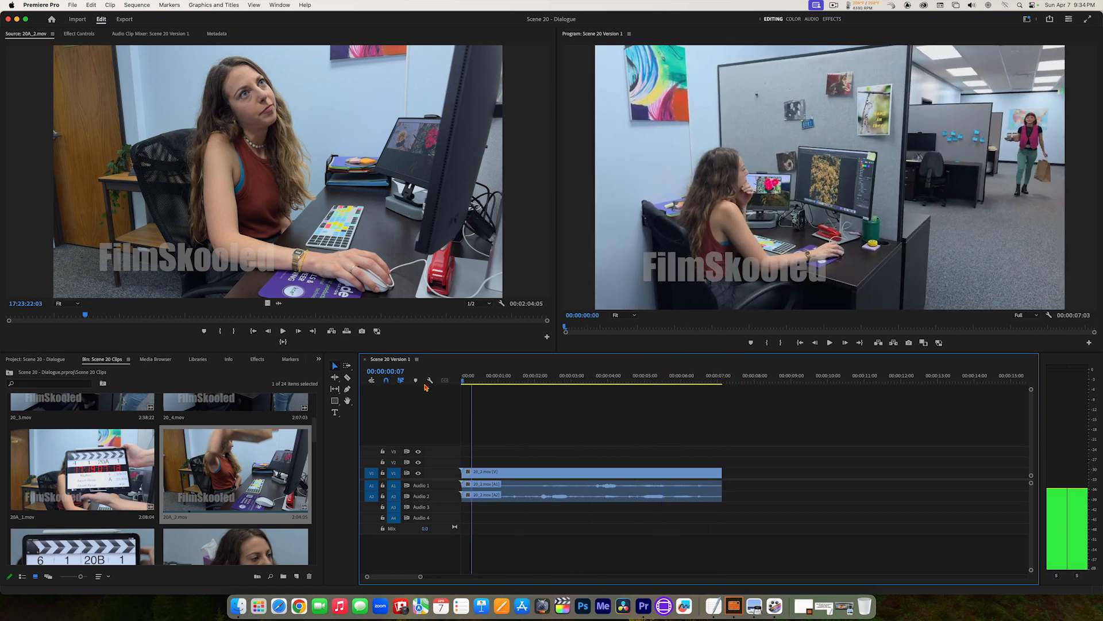
{"action": "left_click", "coordinate": [692, 303]}
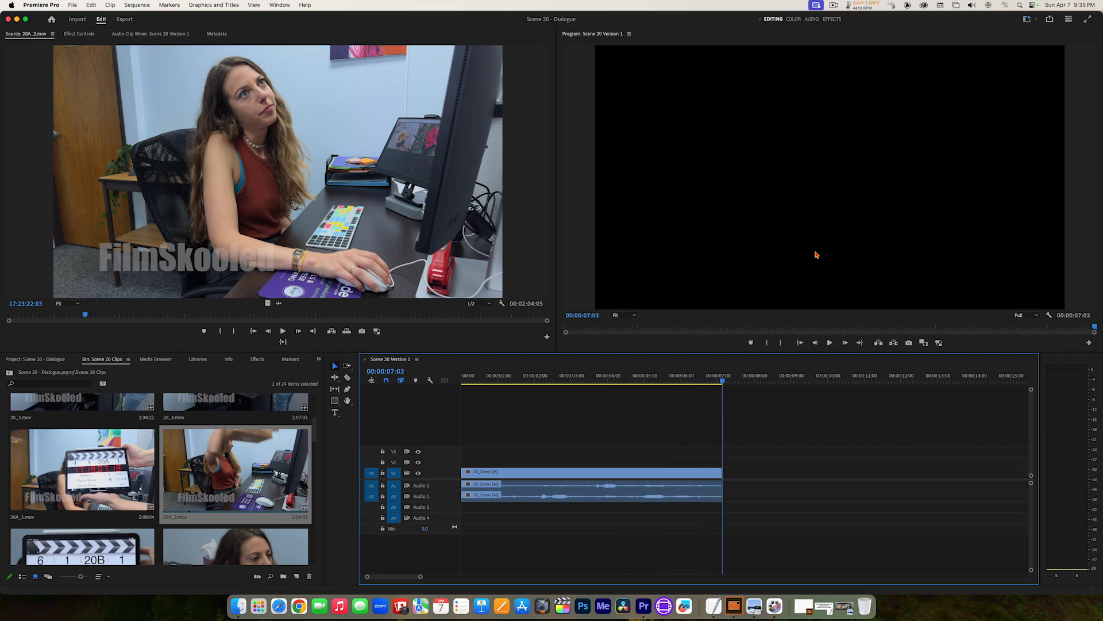
{"action": "left_click", "coordinate": [719, 382]}
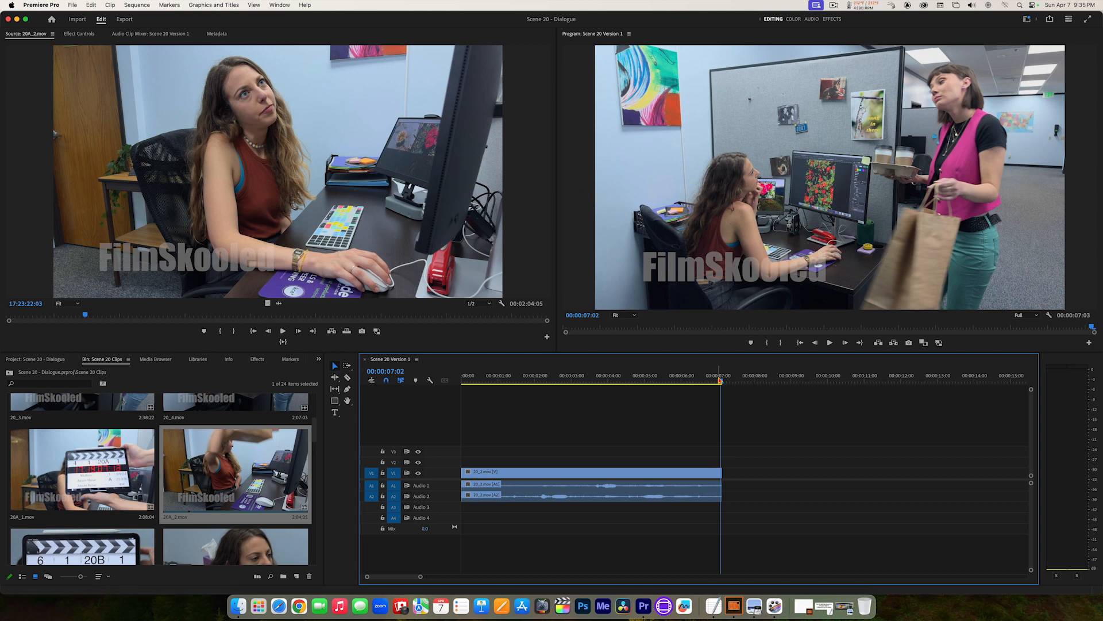
{"action": "mouse_move", "coordinate": [719, 380]}
{"action": "left_mouse_down"}
{"action": "mouse_move", "coordinate": [658, 376]}
{"action": "mouse_move", "coordinate": [739, 376]}
{"action": "mouse_move", "coordinate": [712, 376]}
{"action": "left_mouse_up"}
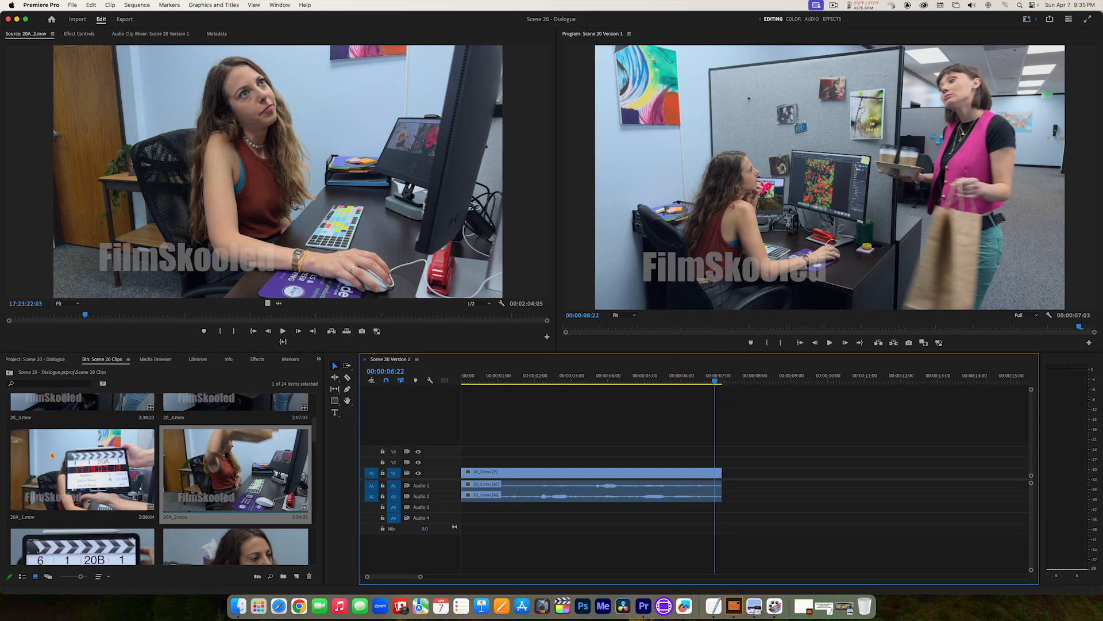
Step: Reopen 20A_1.mov in the Source monitor and play its early part up to 17:20:43:05 to compare it with the sequence's last frames
{"action": "double_click", "coordinate": [96, 473]}
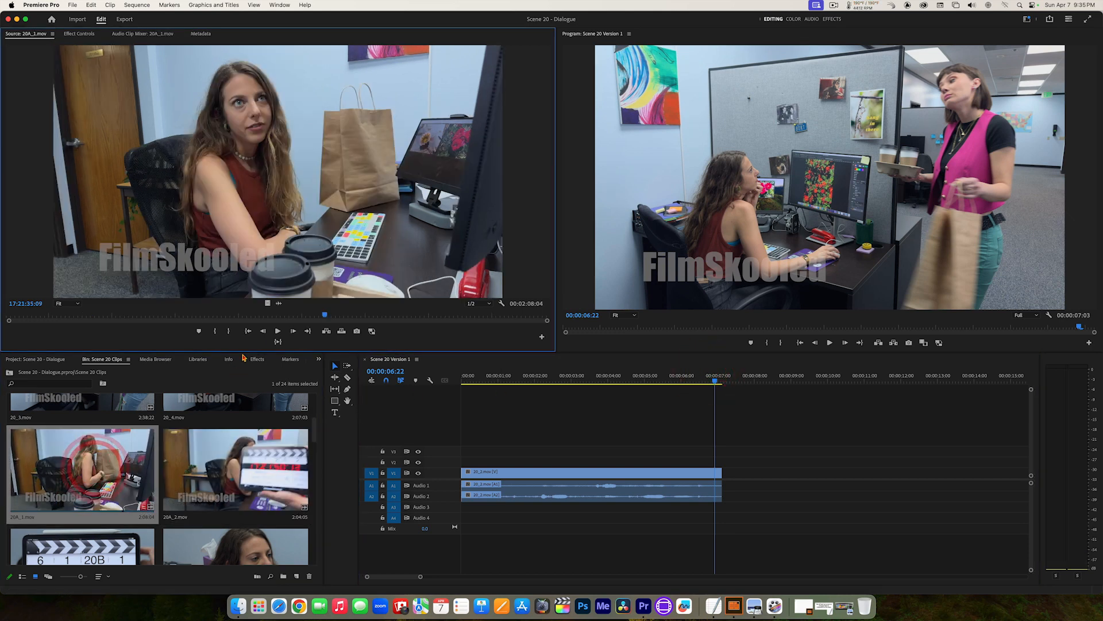
{"action": "left_click", "coordinate": [286, 314]}
{"action": "left_click_drag", "start_coordinate": [263, 315], "coordinate": [82, 306]}
{"action": "key", "text": "space"}
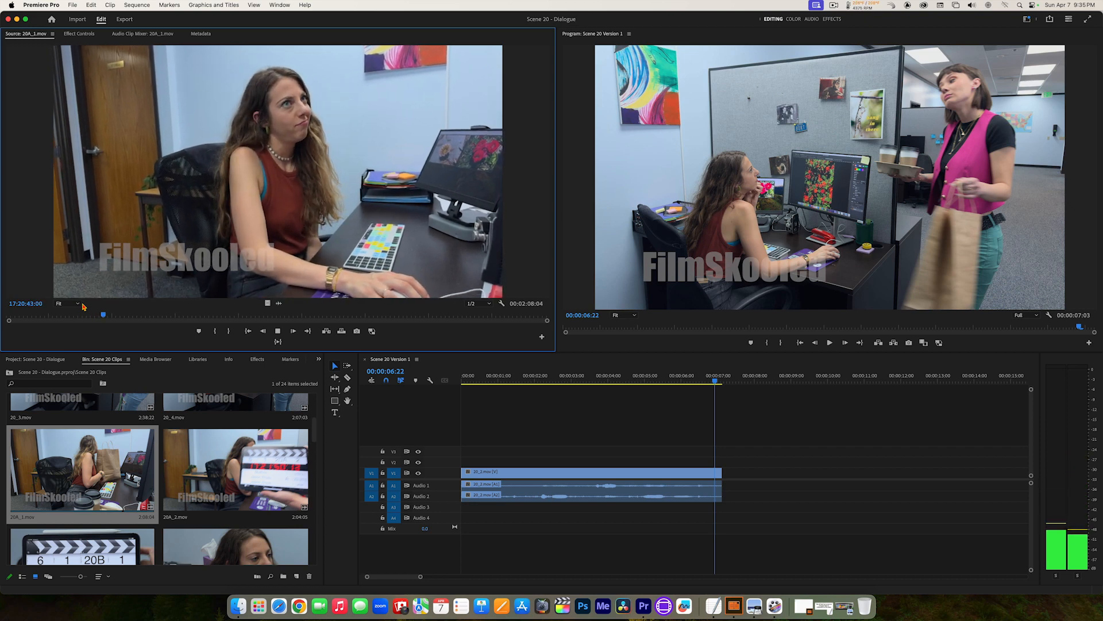
{"action": "key", "text": "space"}
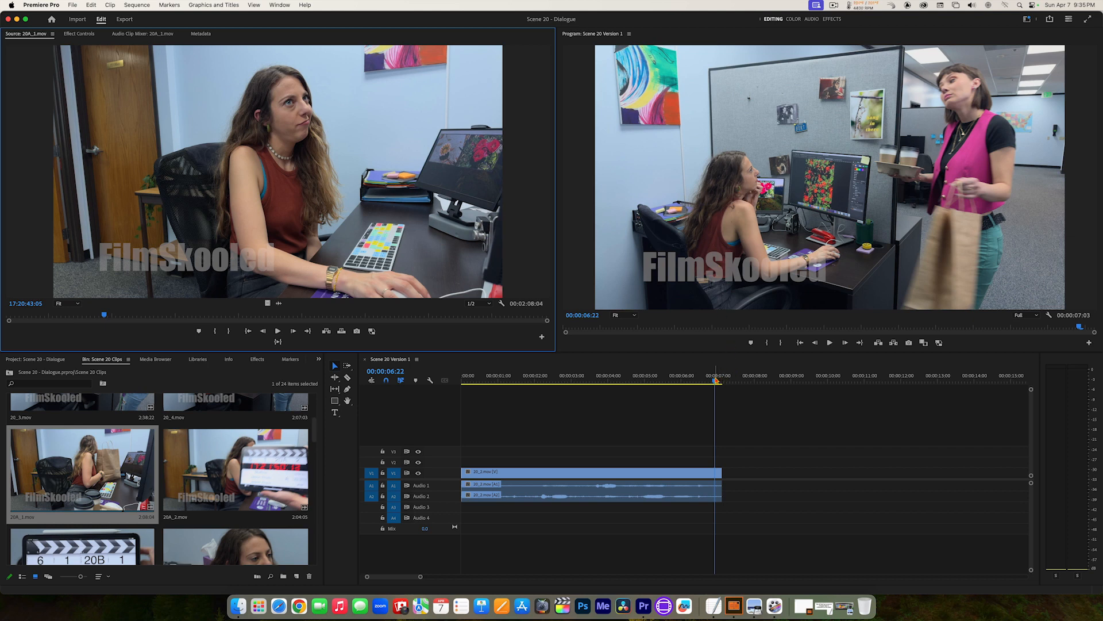
Step: Scrub over the last frames of the sequence's clip and place the playhead at its end, 00:00:07:03
{"action": "mouse_move", "coordinate": [716, 380]}
{"action": "left_mouse_down"}
{"action": "mouse_move", "coordinate": [678, 379]}
{"action": "mouse_move", "coordinate": [724, 379]}
{"action": "mouse_move", "coordinate": [709, 379]}
{"action": "left_mouse_up"}
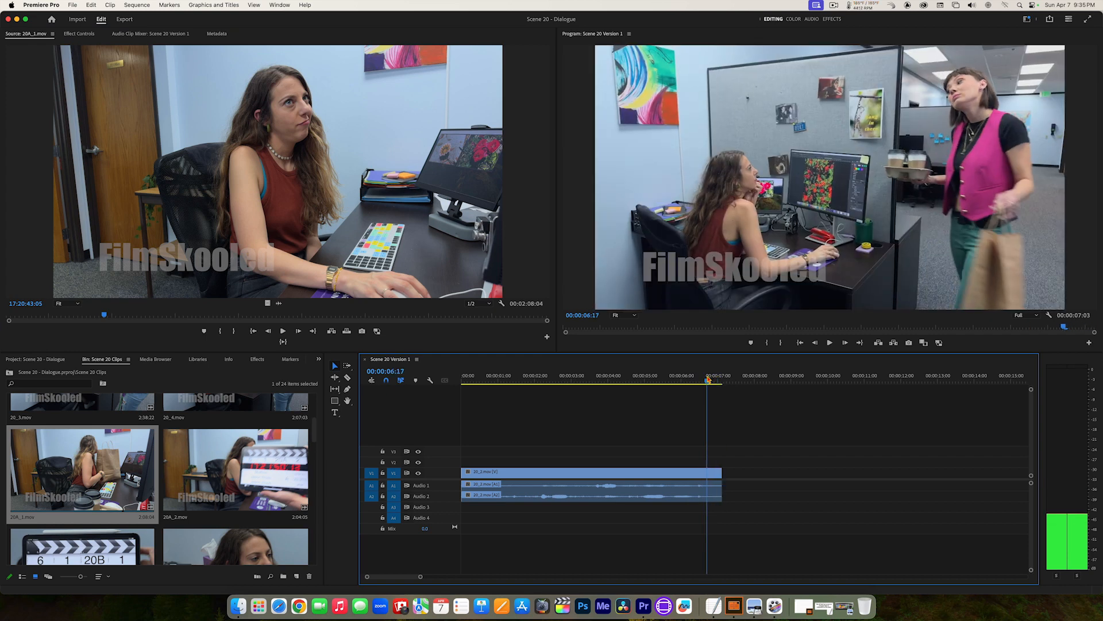
{"action": "left_click_drag", "start_coordinate": [709, 379], "coordinate": [721, 379]}
{"action": "left_click", "coordinate": [720, 378]}
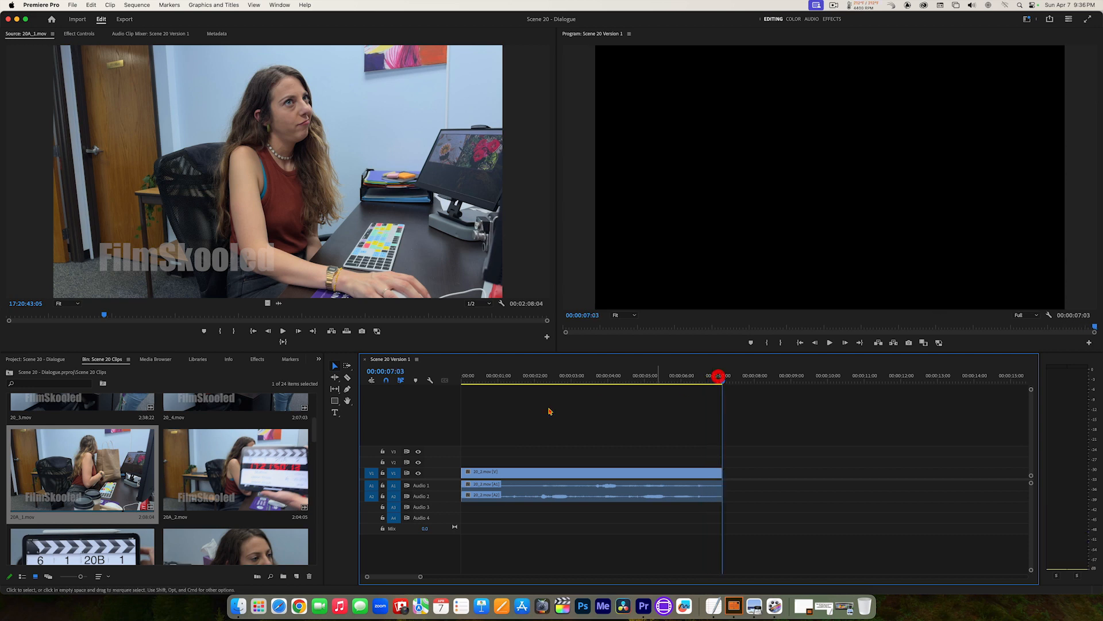
Step: Reopen 20A_2.mov in the Source monitor, play it from 17:23:17:19, and mark an In point at 17:23:22:06
{"action": "left_click", "coordinate": [234, 478]}
{"action": "double_click", "coordinate": [235, 479]}
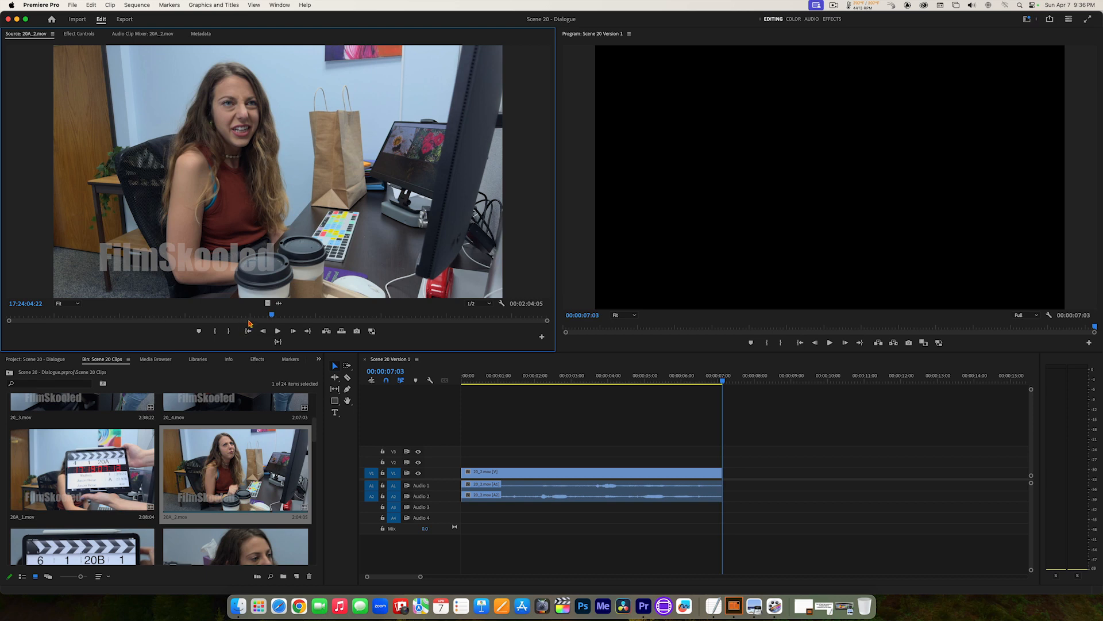
{"action": "left_click_drag", "start_coordinate": [250, 315], "coordinate": [67, 305]}
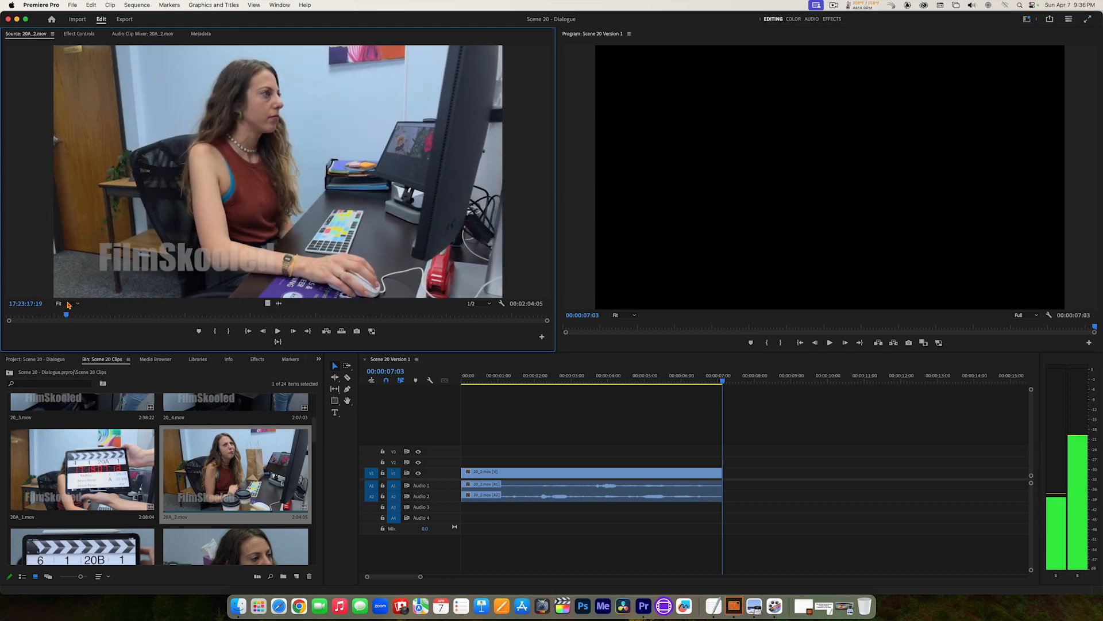
{"action": "key", "text": "space"}
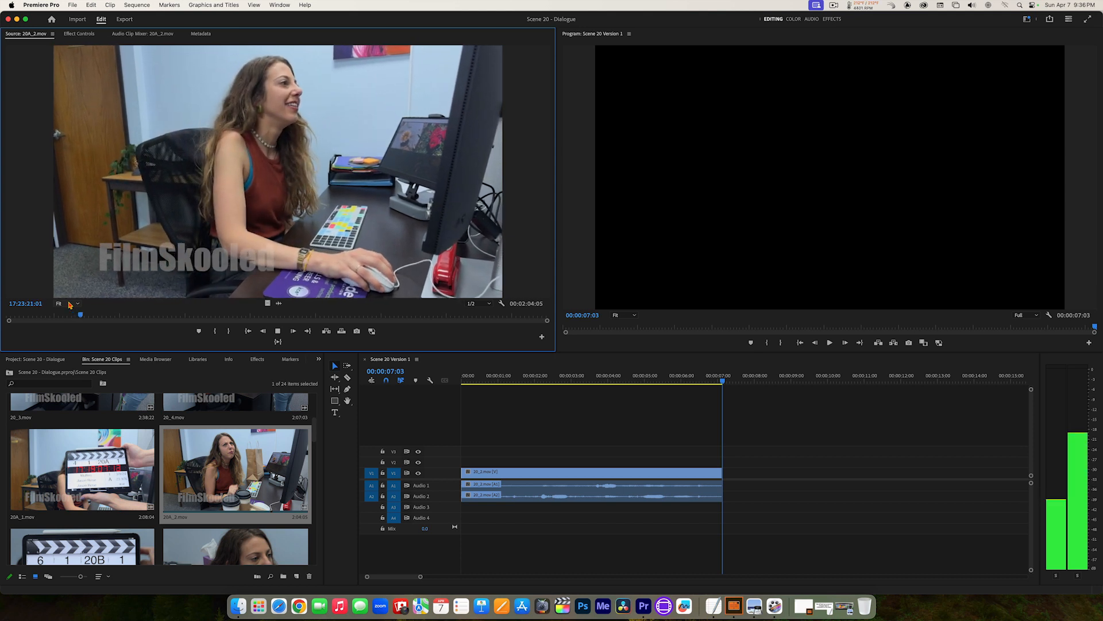
{"action": "key", "text": "space"}
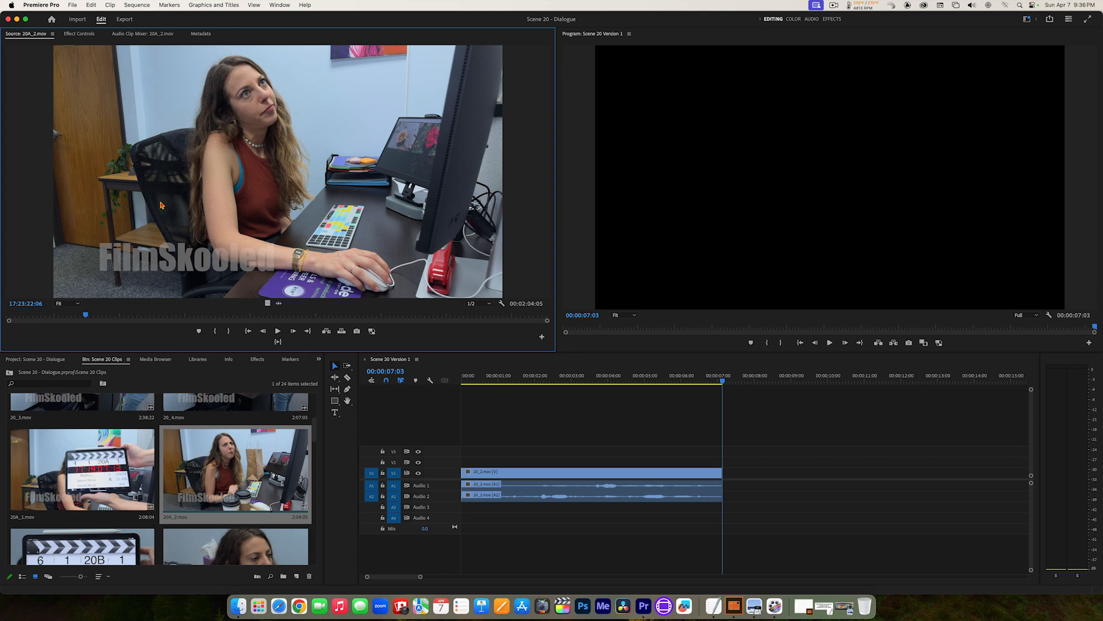
{"action": "key", "text": "i"}
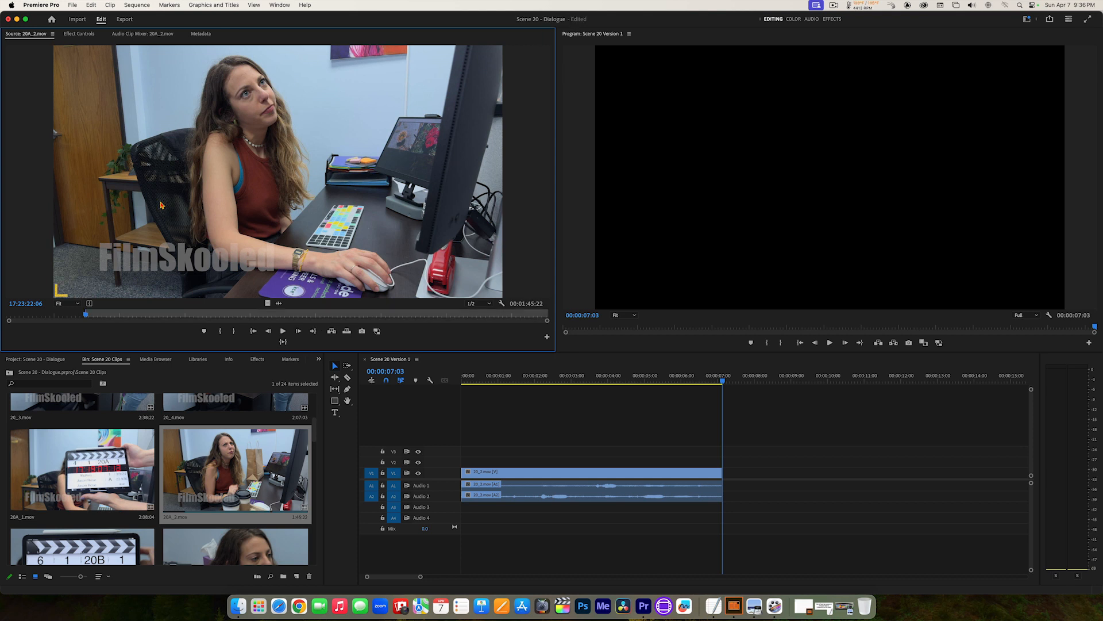
Step: Play 20A_2.mov on past the coffee hand-over and mark an Out point at 17:23:28:09
{"action": "key", "text": "space"}
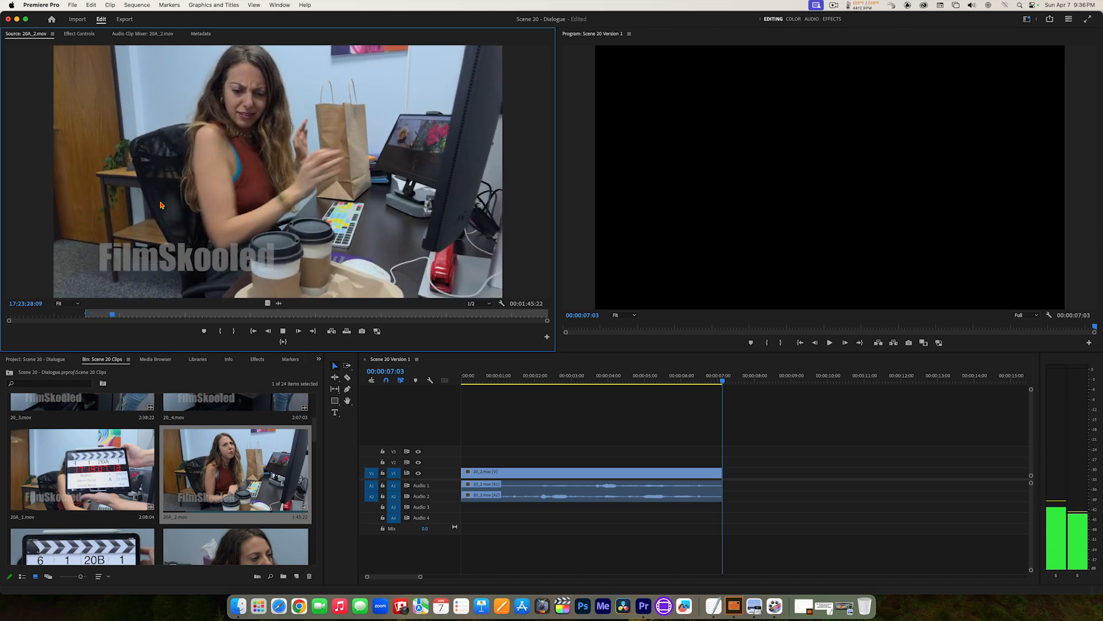
{"action": "key", "text": "space"}
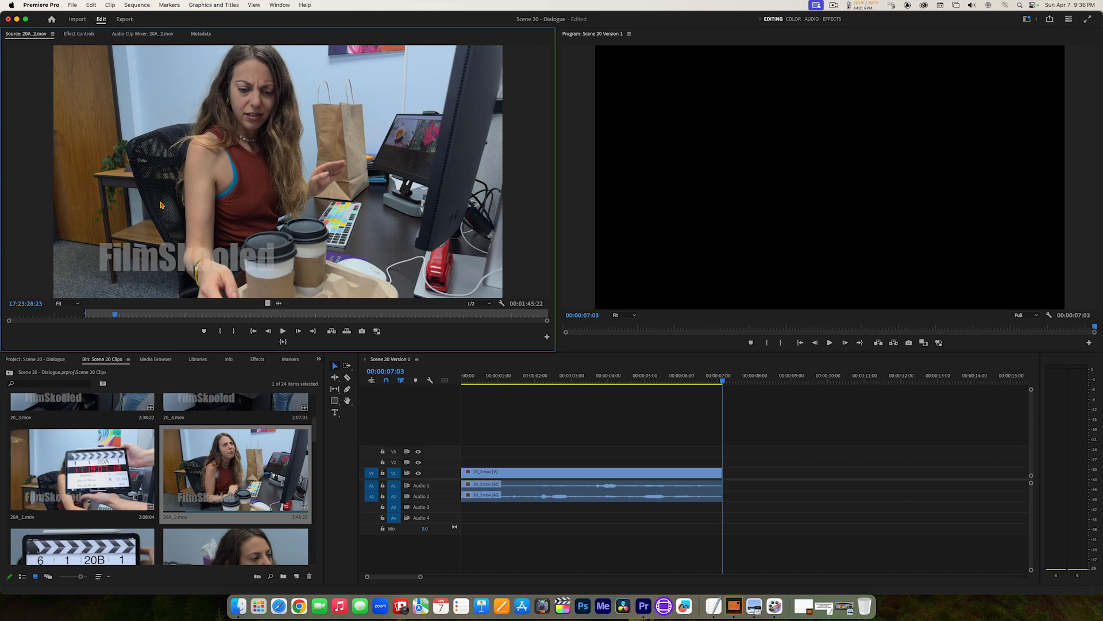
{"action": "key", "text": "space"}
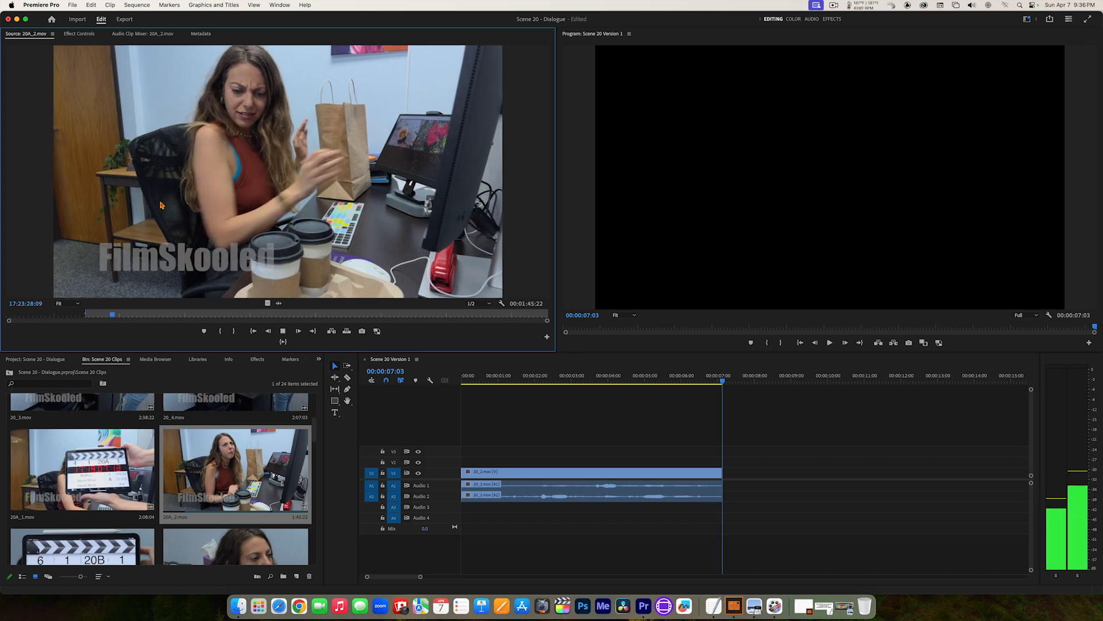
{"action": "key", "text": "space"}
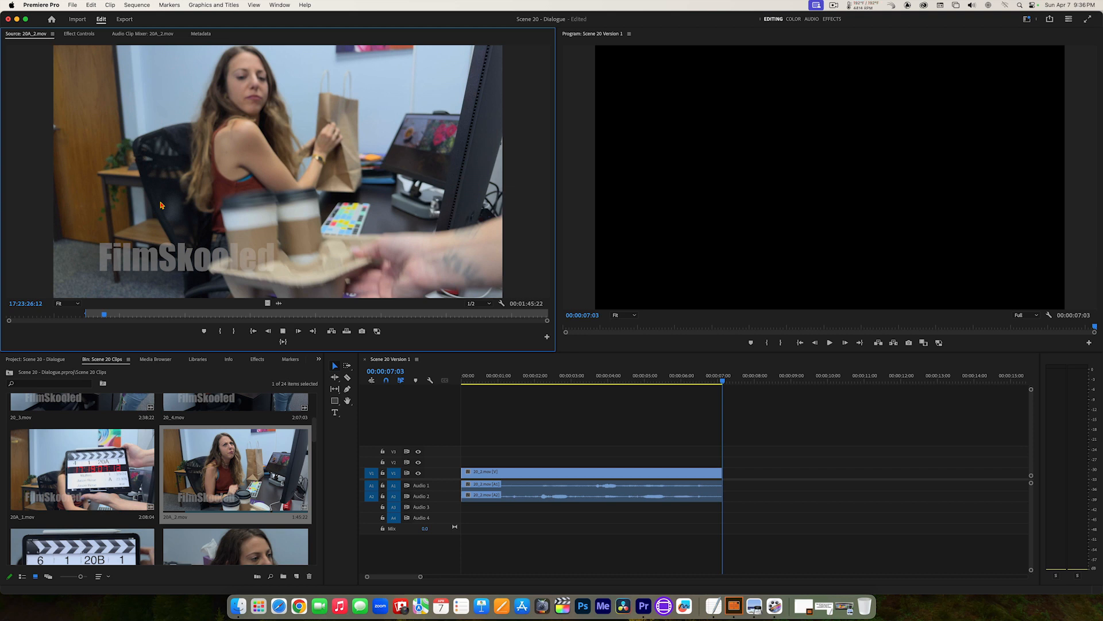
{"action": "key", "text": "space"}
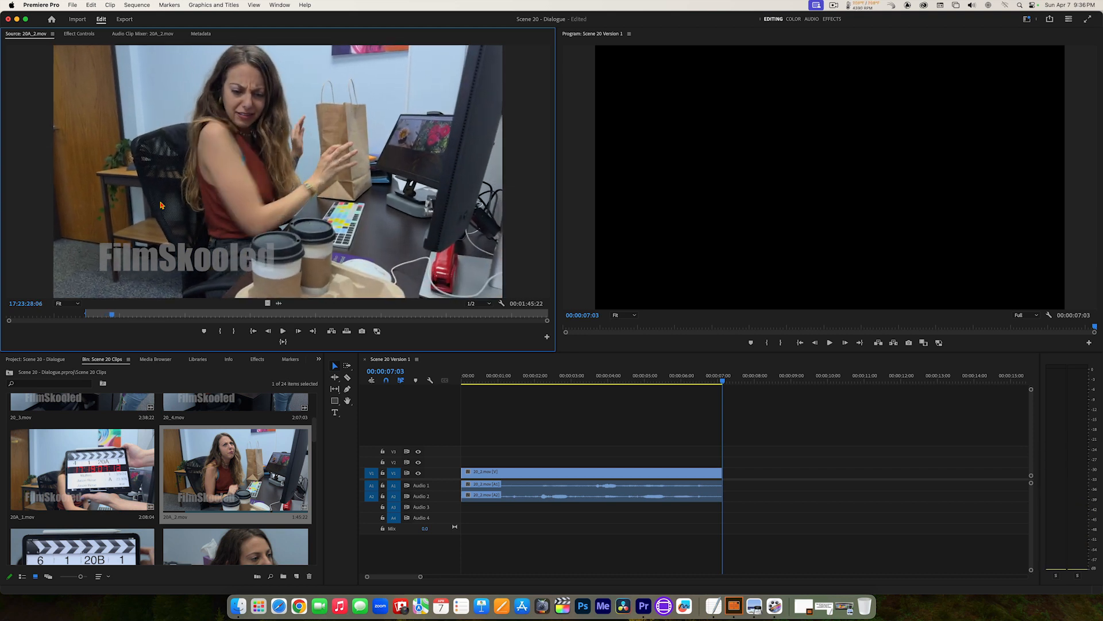
{"action": "key", "text": "Right"}
{"action": "key", "text": "Right"}
{"action": "key", "text": "Right"}
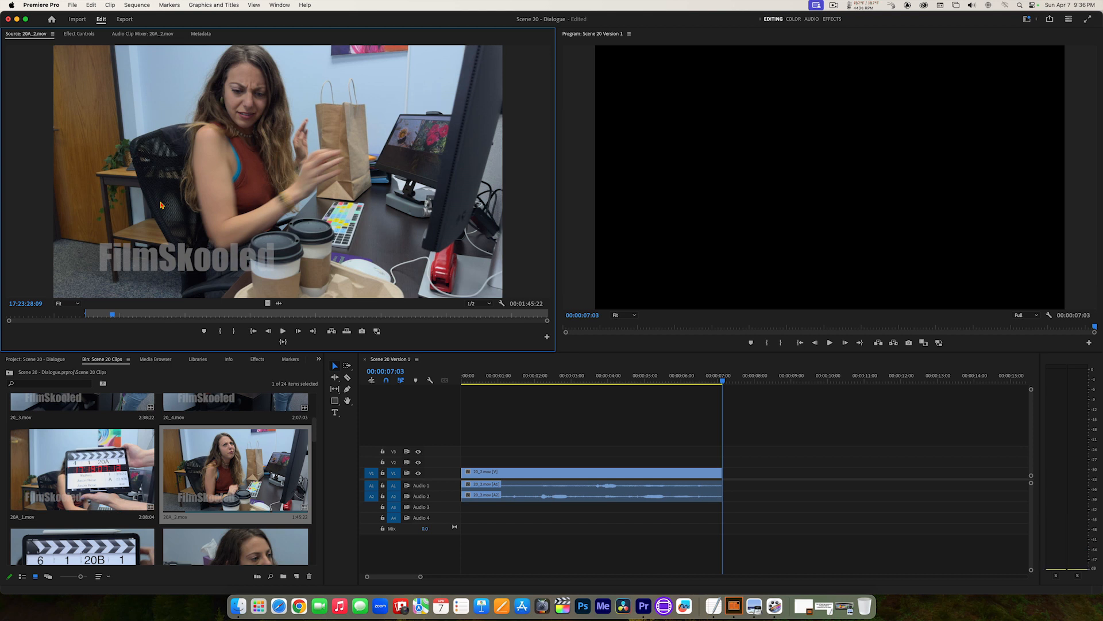
{"action": "key", "text": "o"}
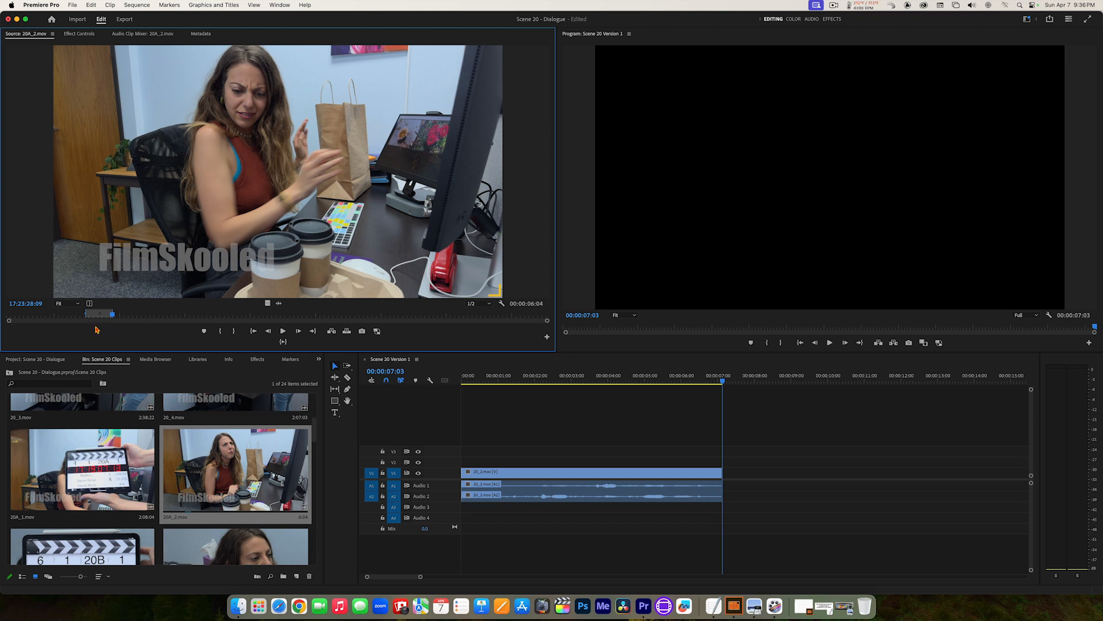
Step: Preview 20A_2.mov from In to Out and add the marked section to the sequence at 00:00:07:03, directly after the 20_2.mov clip
{"action": "left_click", "coordinate": [282, 342]}
{"action": "left_click_drag", "start_coordinate": [489, 294], "coordinate": [729, 476]}
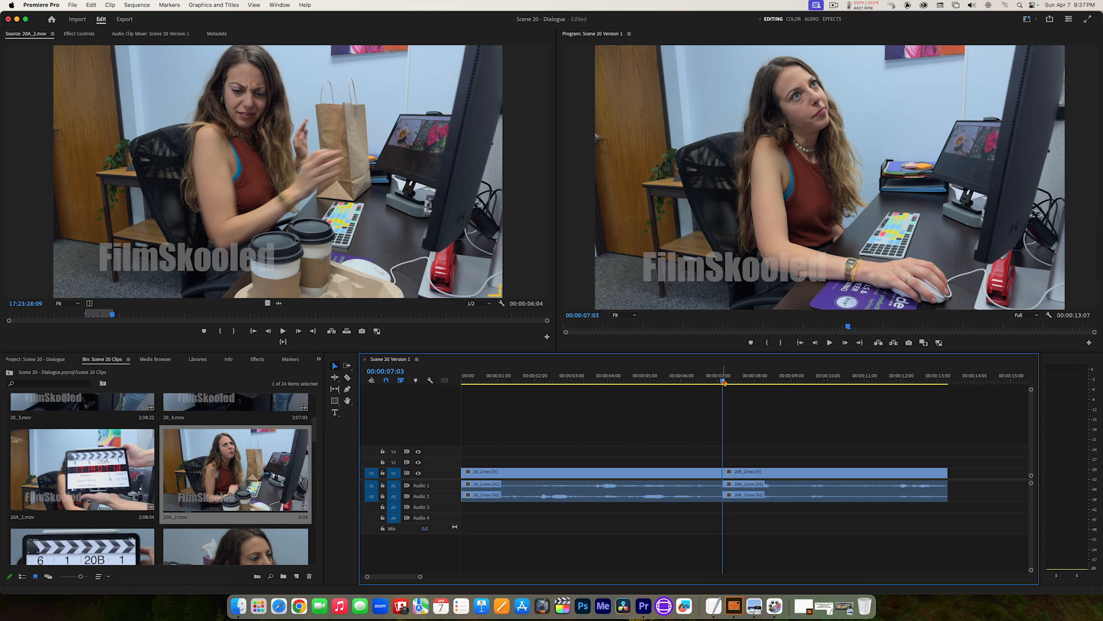
Step: Scrub the added 20A_2.mov clip to 00:00:08:22, play the whole sequence from the start, and return the playhead to 00:00:00:00
{"action": "left_click_drag", "start_coordinate": [724, 383], "coordinate": [788, 380]}
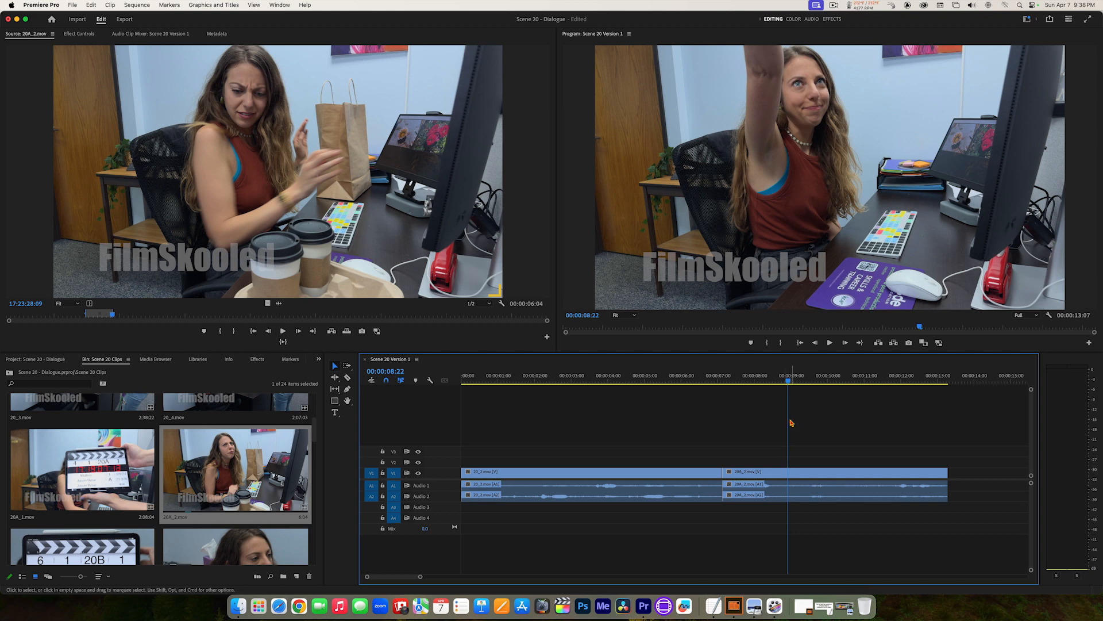
{"action": "left_click_drag", "start_coordinate": [791, 420], "coordinate": [450, 406]}
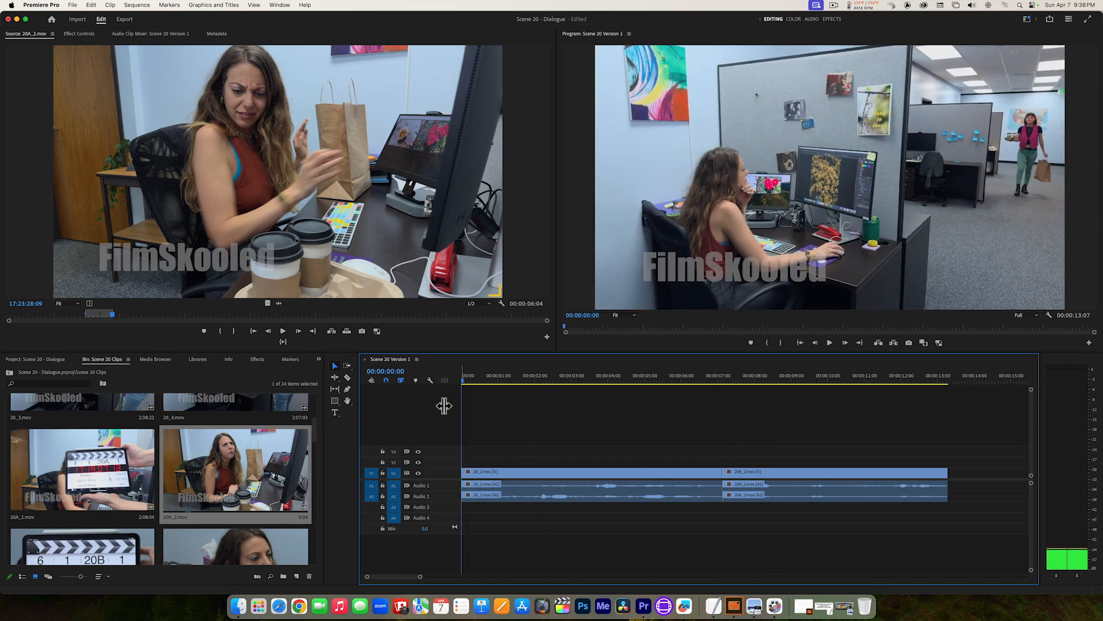
{"action": "left_click_drag", "start_coordinate": [444, 406], "coordinate": [441, 401]}
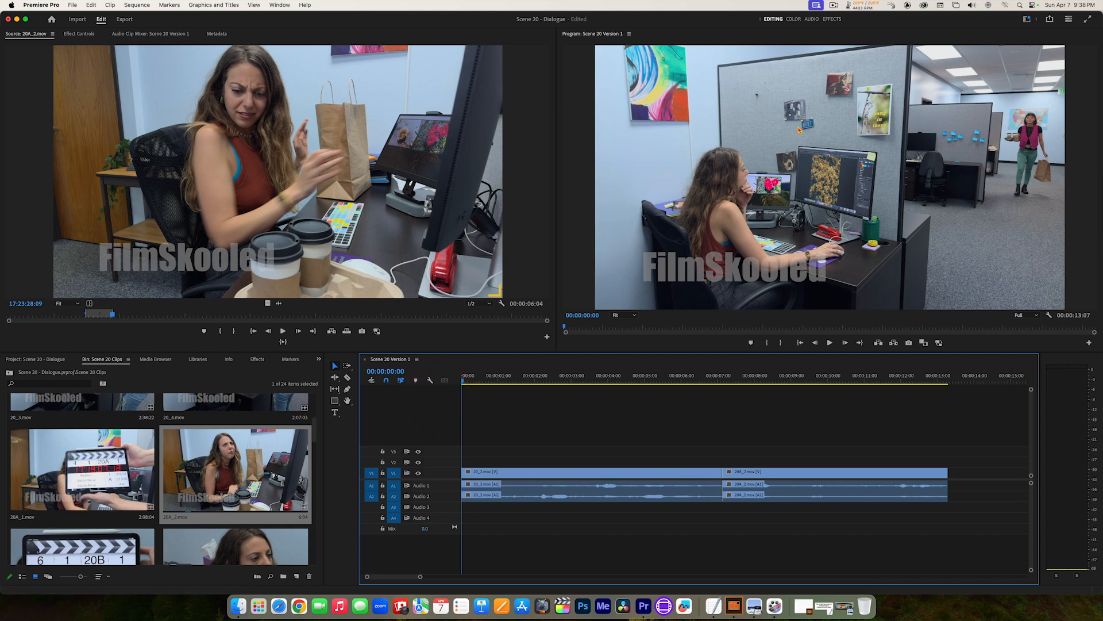
{"action": "key", "text": "space"}
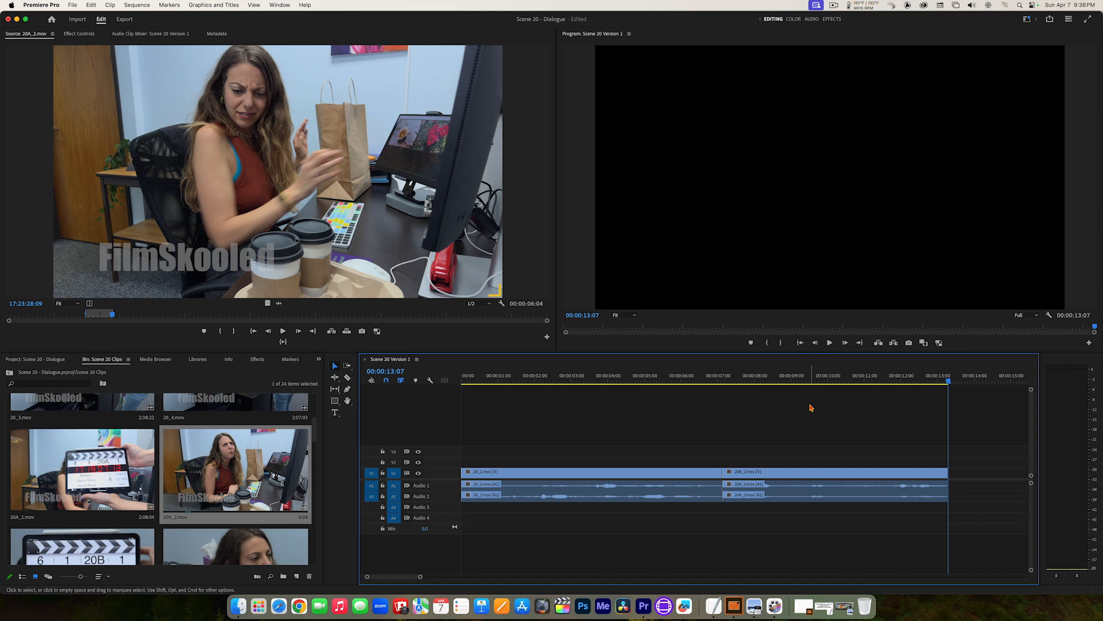
{"action": "key", "text": "Home"}
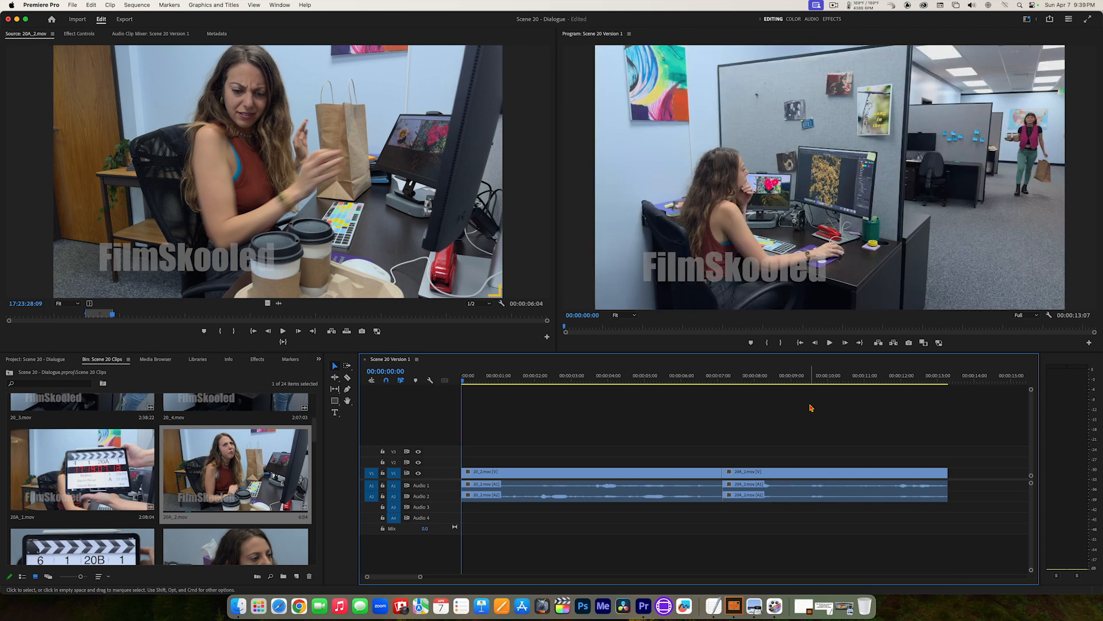
Step: Jump the playhead back and forth between the sequence start, the cut at 00:00:07:03 and the end at 00:00:13:07, finishing at 00:00:00:00
{"action": "key", "text": "End"}
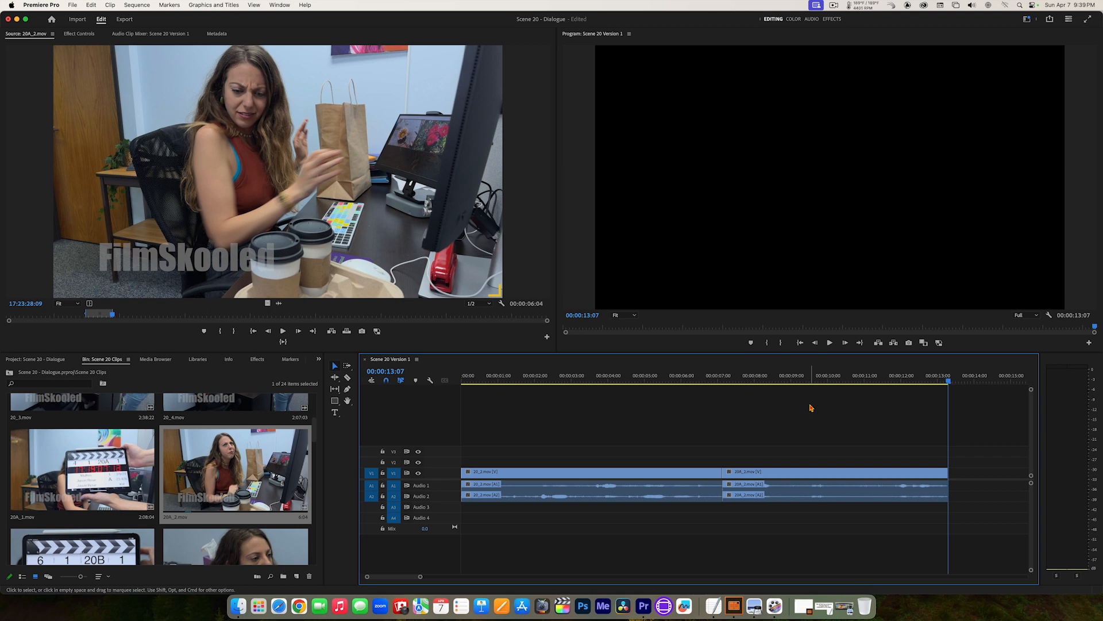
{"action": "key", "text": "Up"}
{"action": "key", "text": "Up"}
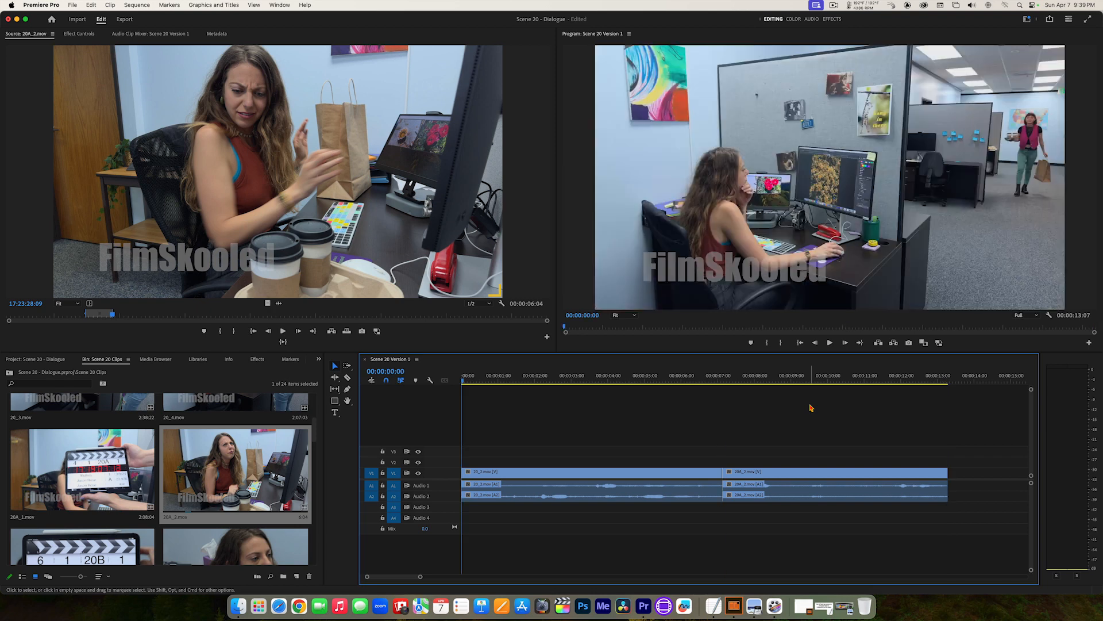
{"action": "key", "text": "Down"}
{"action": "key", "text": "Down"}
{"action": "key", "text": "Up"}
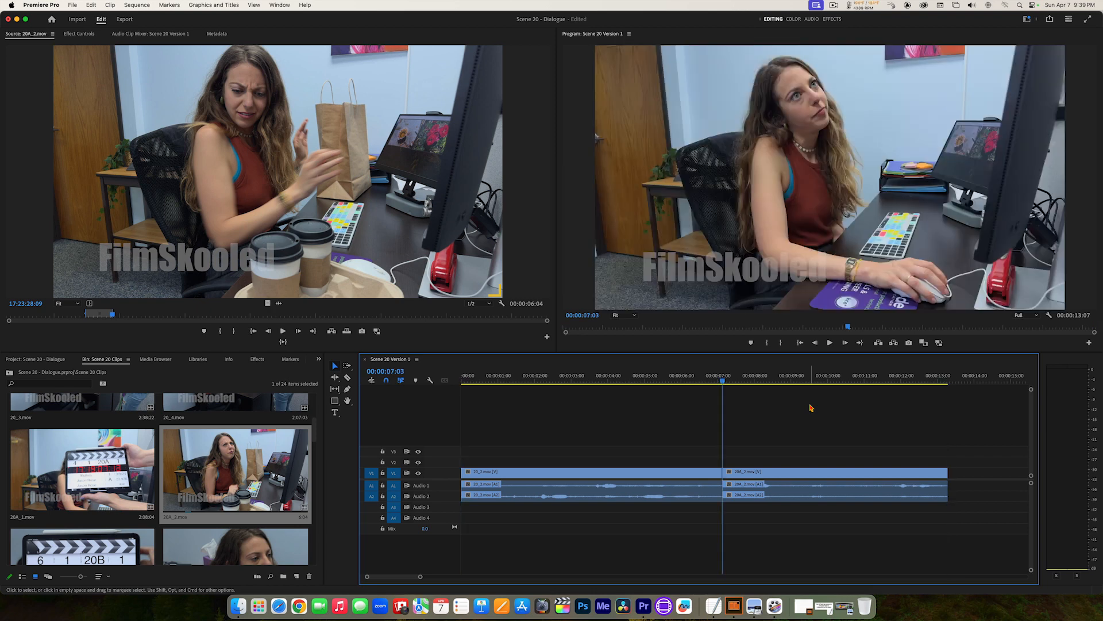
{"action": "key", "text": "Up"}
{"action": "key", "text": "Down"}
{"action": "key", "text": "Down"}
{"action": "key", "text": "Up"}
{"action": "key", "text": "Up"}
{"action": "key", "text": "Down"}
{"action": "key", "text": "Down"}
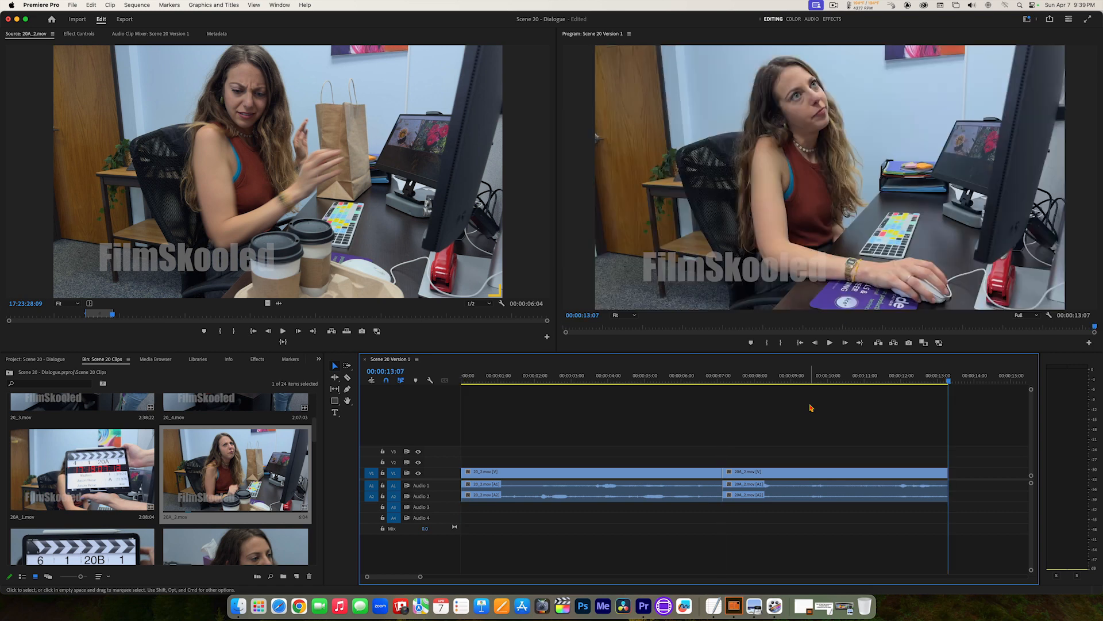
{"action": "key", "text": "Up"}
{"action": "key", "text": "Up"}
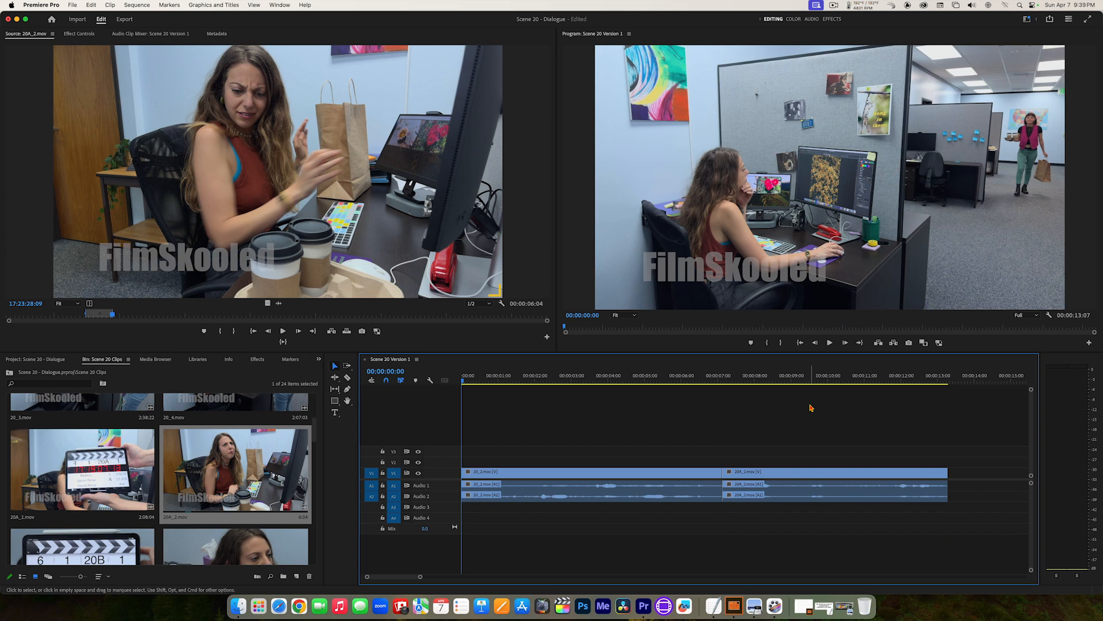
Step: Play and shuttle the sequence forward and in reverse at different speeds, stopping at 00:00:01:06, and play from there to the end
{"action": "key", "text": "space"}
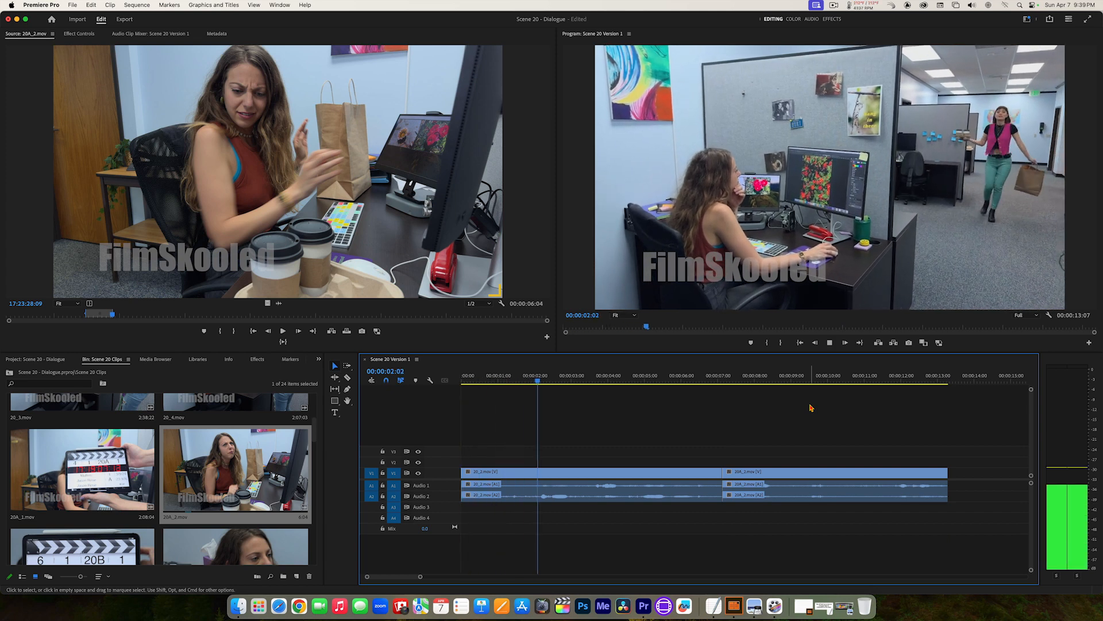
{"action": "key", "text": "space"}
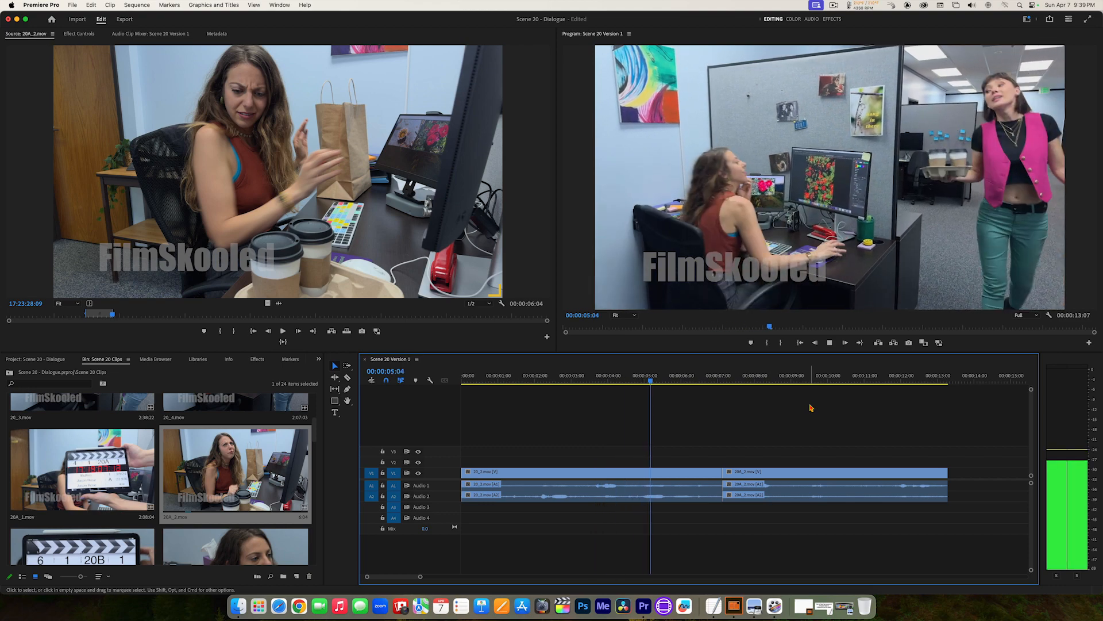
{"action": "key", "text": "l"}
{"action": "key", "text": "l"}
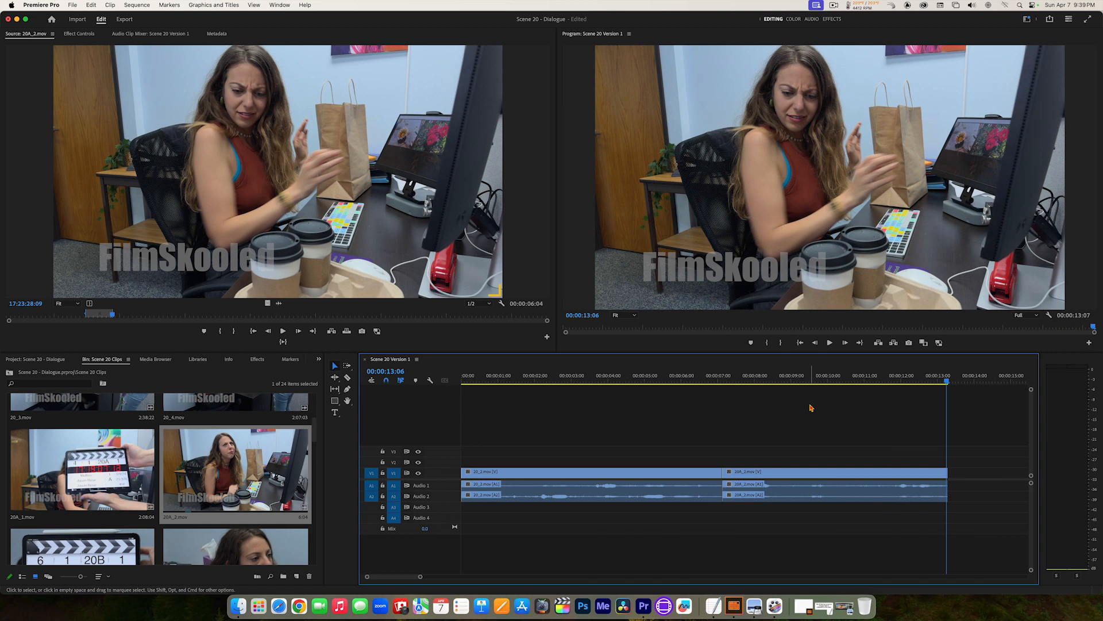
{"action": "key", "text": "j"}
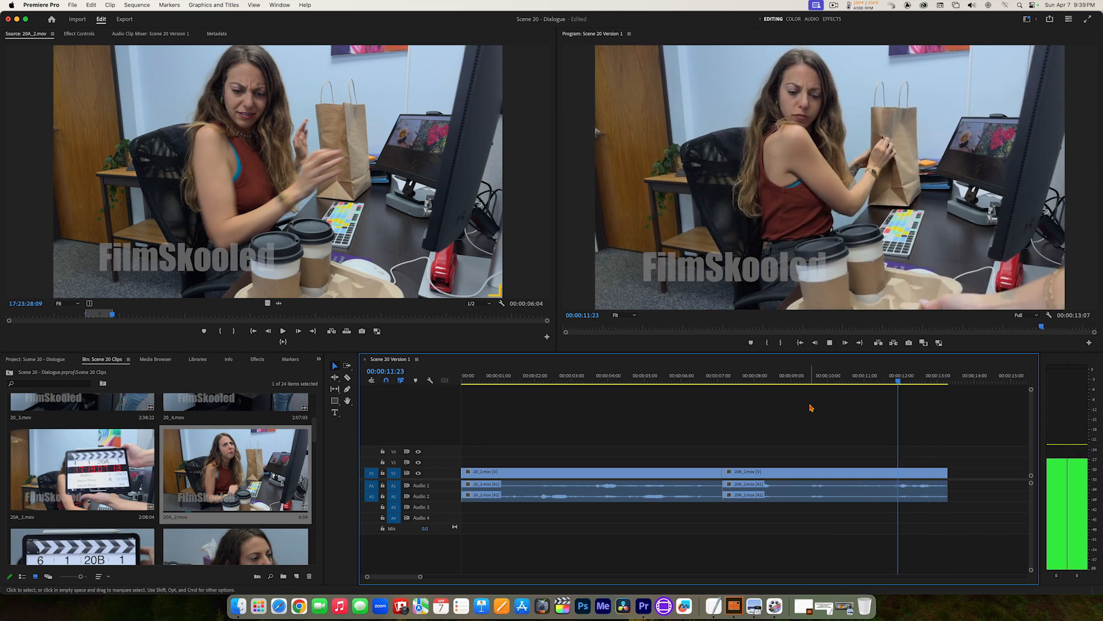
{"action": "key", "text": "j"}
{"action": "key", "text": "j"}
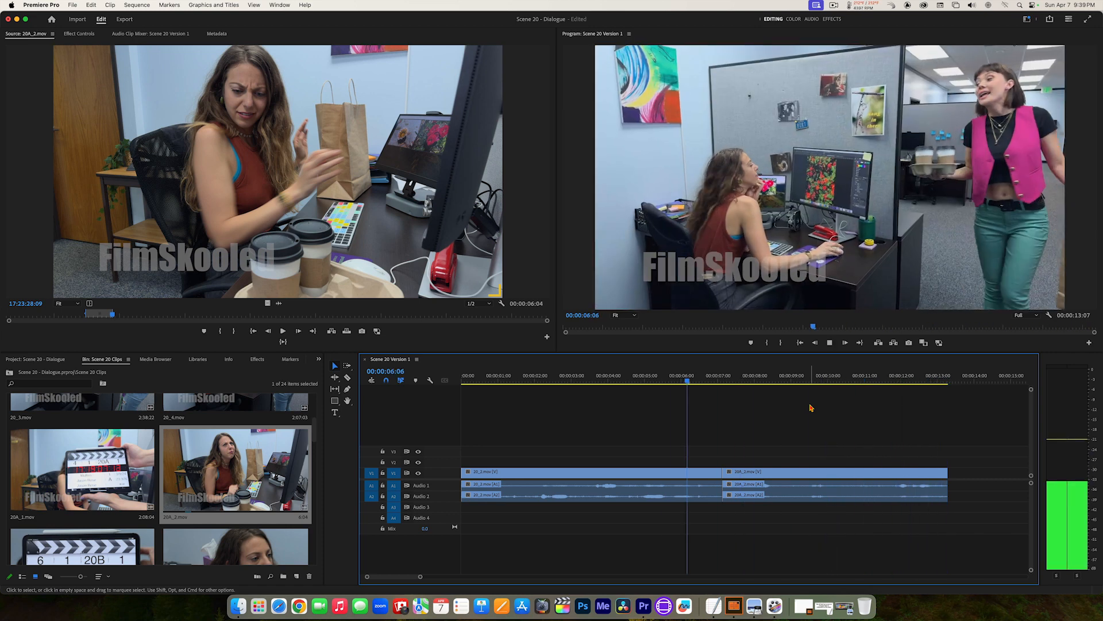
{"action": "key", "text": "k"}
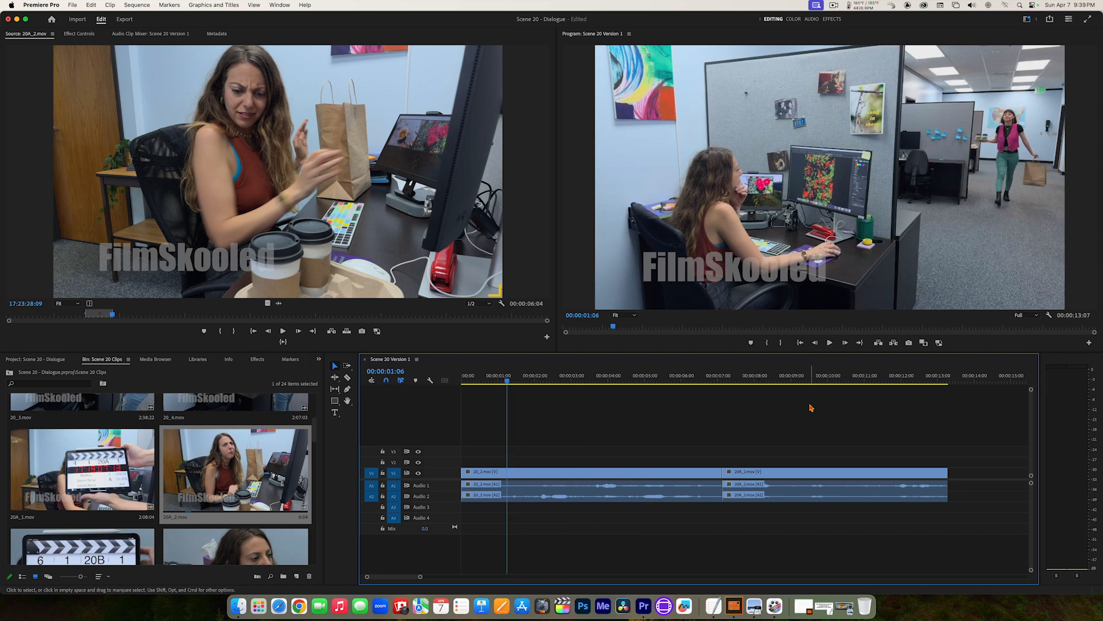
{"action": "key", "text": "l"}
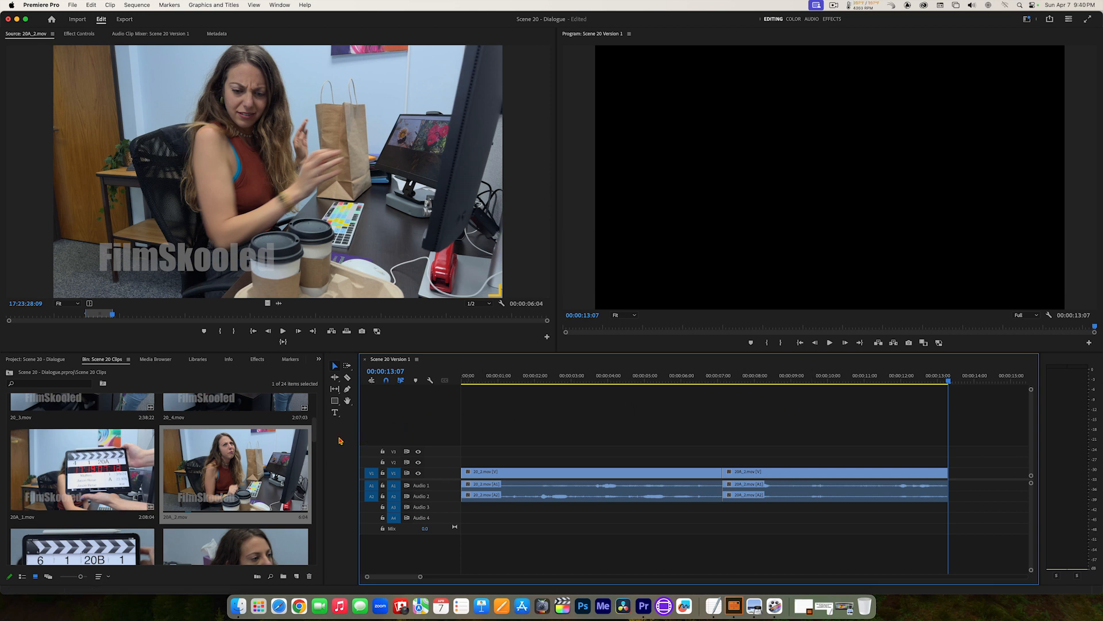
Step: Set poster frames for 20A_1.mov and 20A_2.mov that show the seated woman with the paper bag and coffee cups instead of the slate
{"action": "mouse_move", "coordinate": [315, 441]}
{"action": "left_mouse_down"}
{"action": "mouse_move", "coordinate": [320, 483]}
{"action": "mouse_move", "coordinate": [320, 408]}
{"action": "mouse_move", "coordinate": [323, 436]}
{"action": "left_mouse_up"}
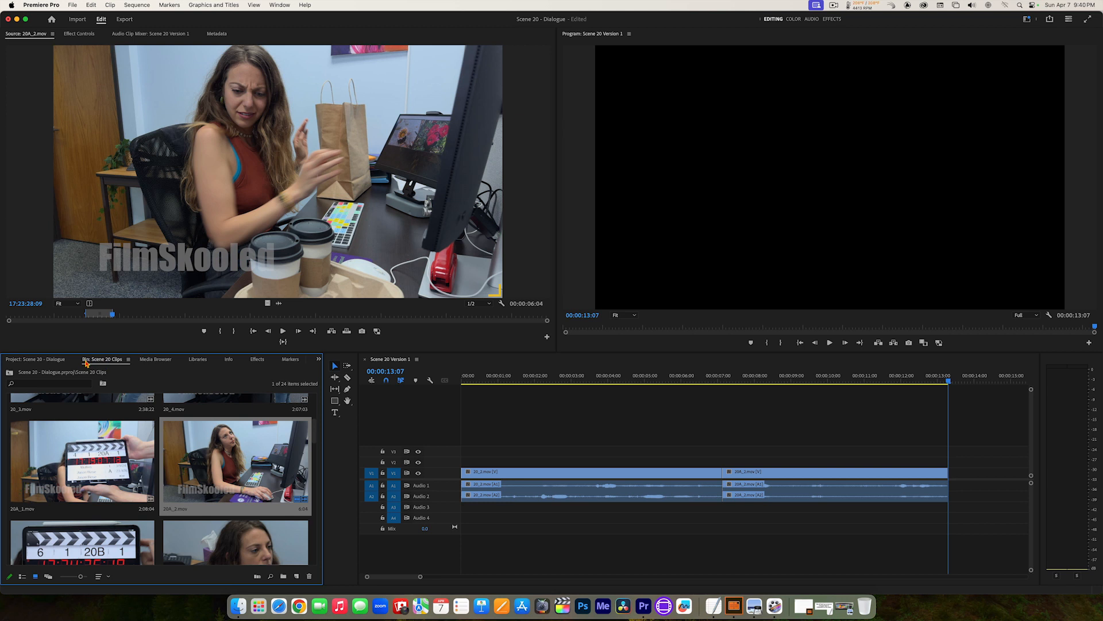
{"action": "left_click", "coordinate": [128, 360]}
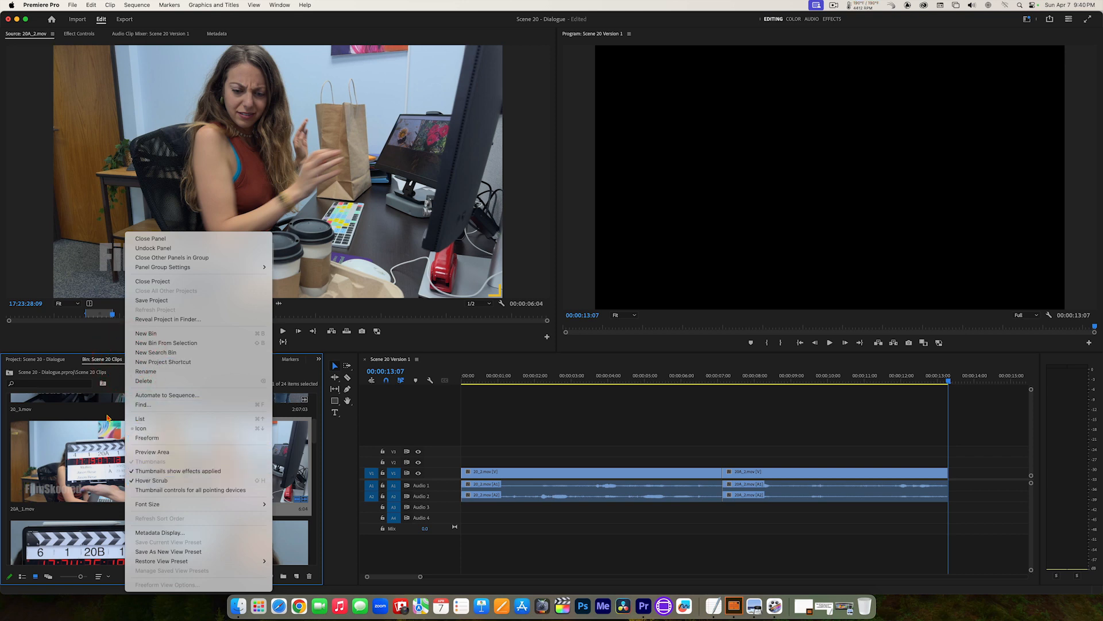
{"action": "left_click", "coordinate": [107, 423]}
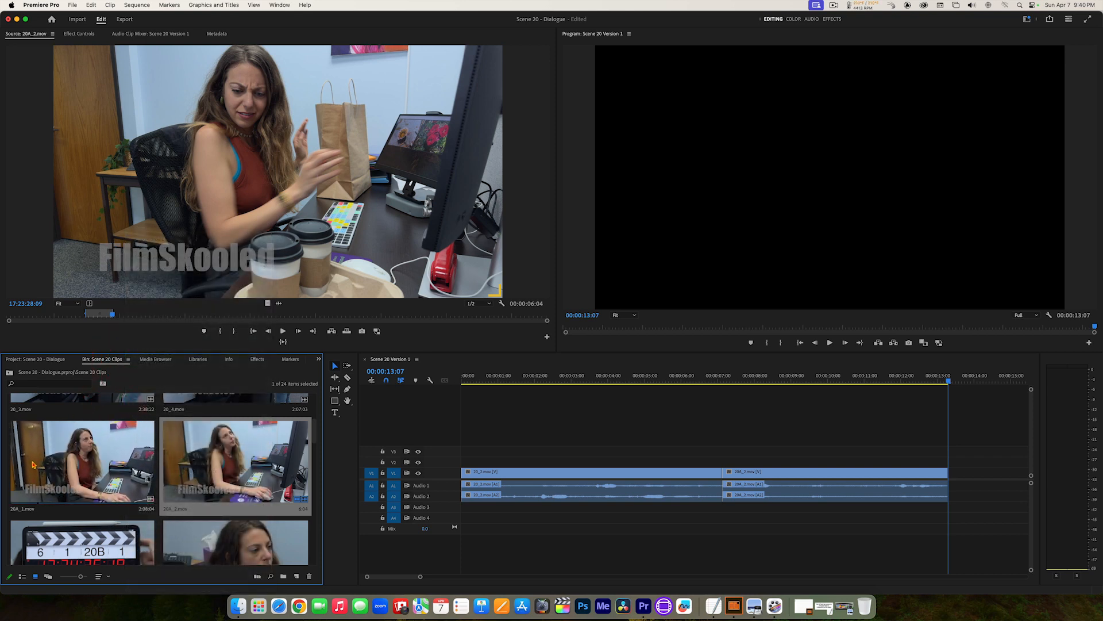
{"action": "right_click", "coordinate": [63, 470]}
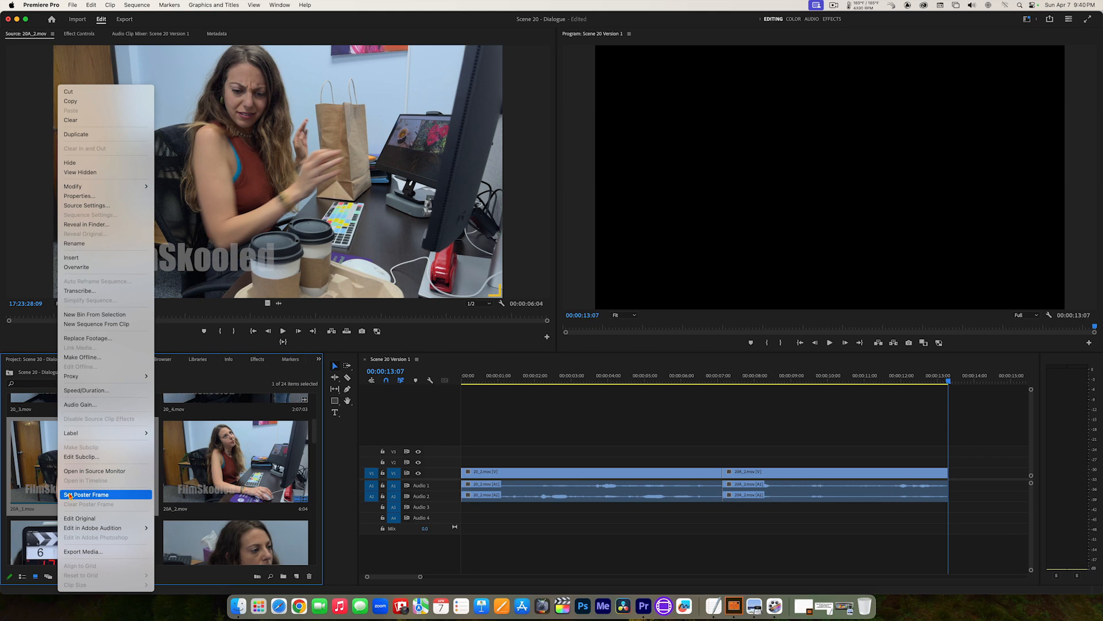
{"action": "left_click", "coordinate": [70, 496]}
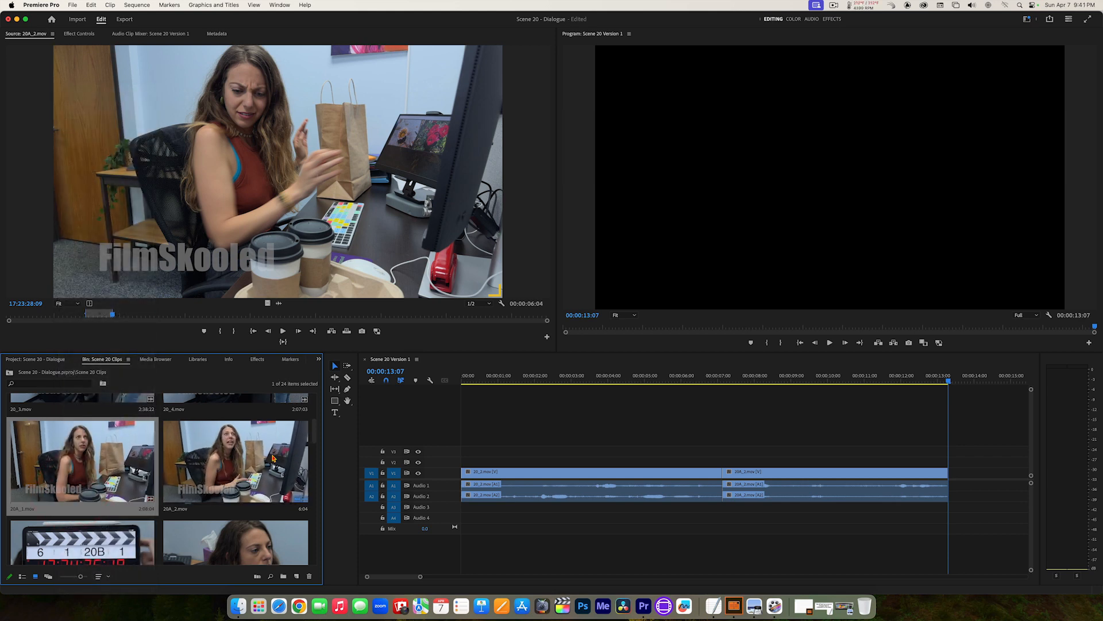
{"action": "right_click", "coordinate": [235, 460]}
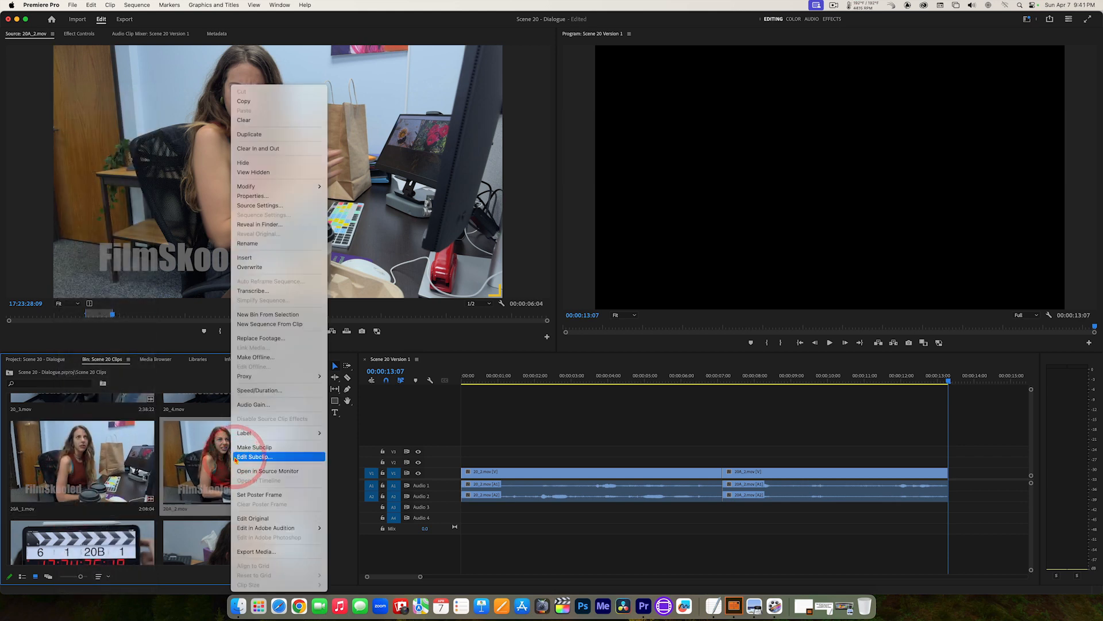
{"action": "left_click", "coordinate": [247, 495]}
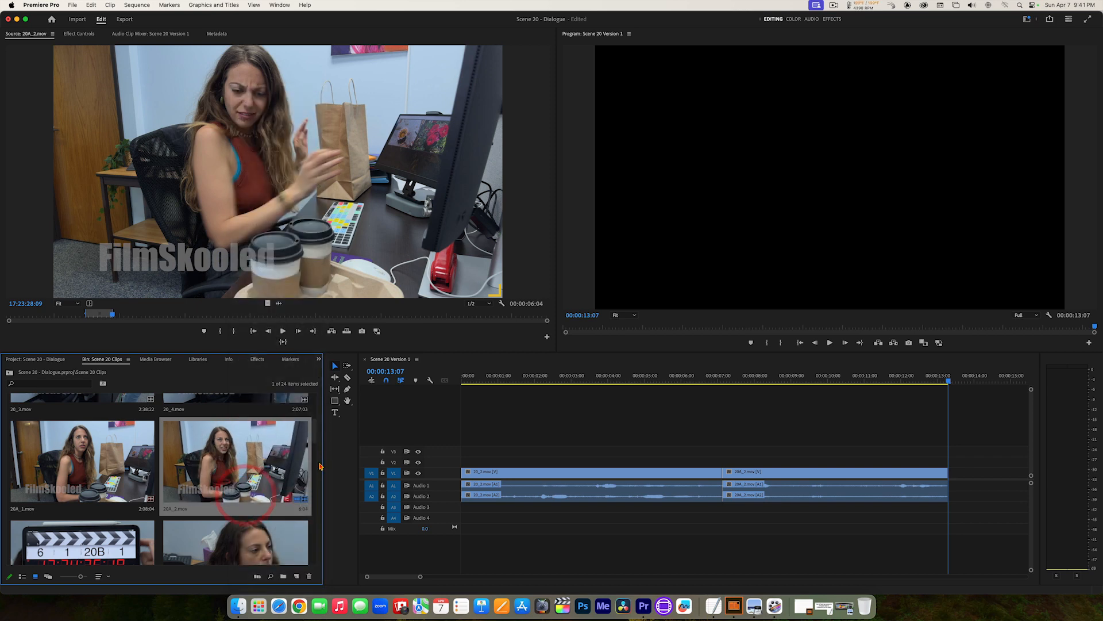
Step: Set poster frames for 20B_1.mov and 20B_2.mov that show the woman's face in close-up without the slate
{"action": "scroll", "coordinate": [315, 444], "scroll_direction": "down", "scroll_amount": 3}
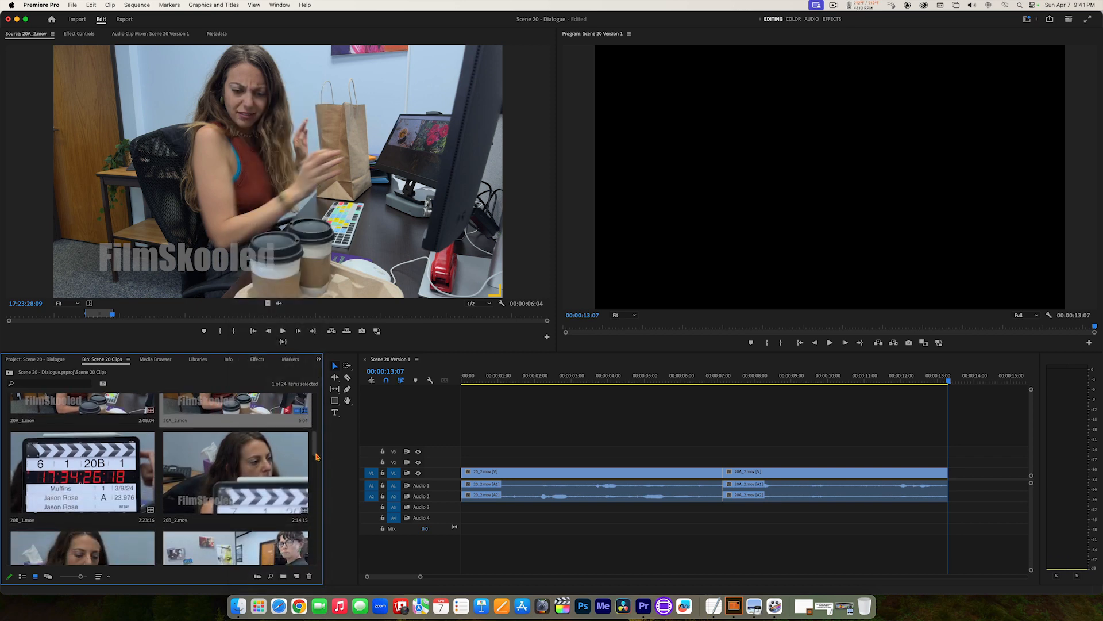
{"action": "left_click", "coordinate": [315, 451]}
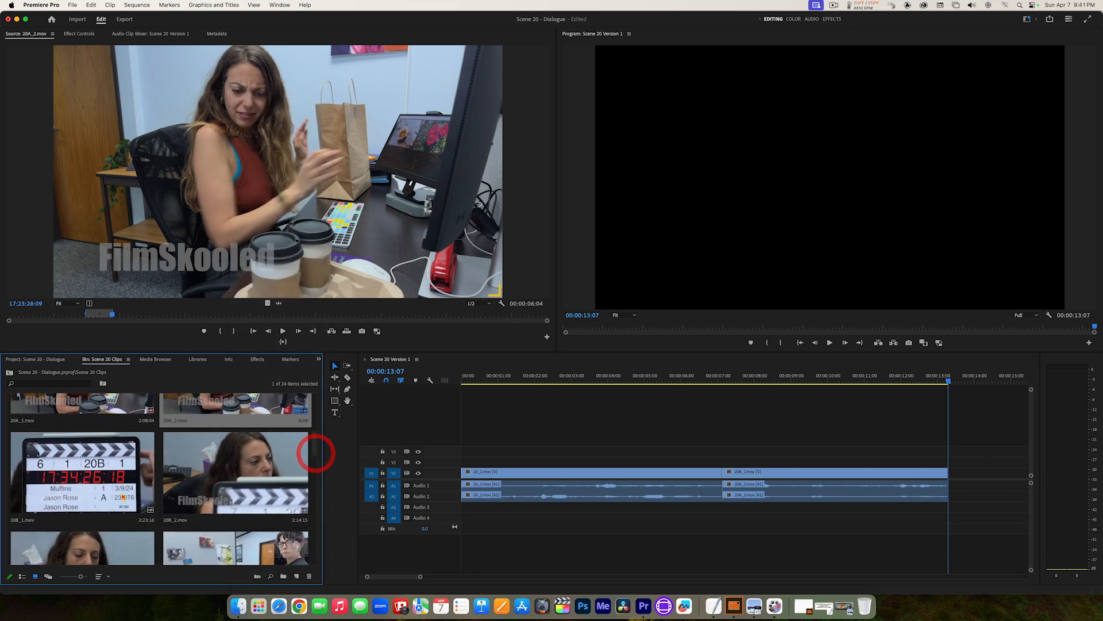
{"action": "right_click", "coordinate": [52, 489]}
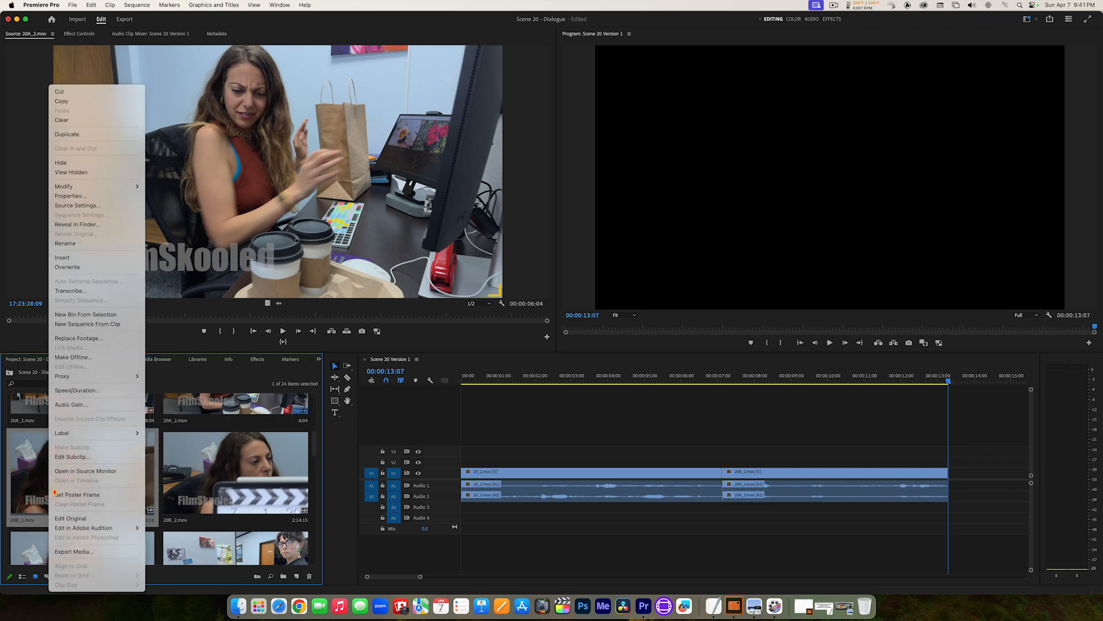
{"action": "left_click", "coordinate": [72, 495]}
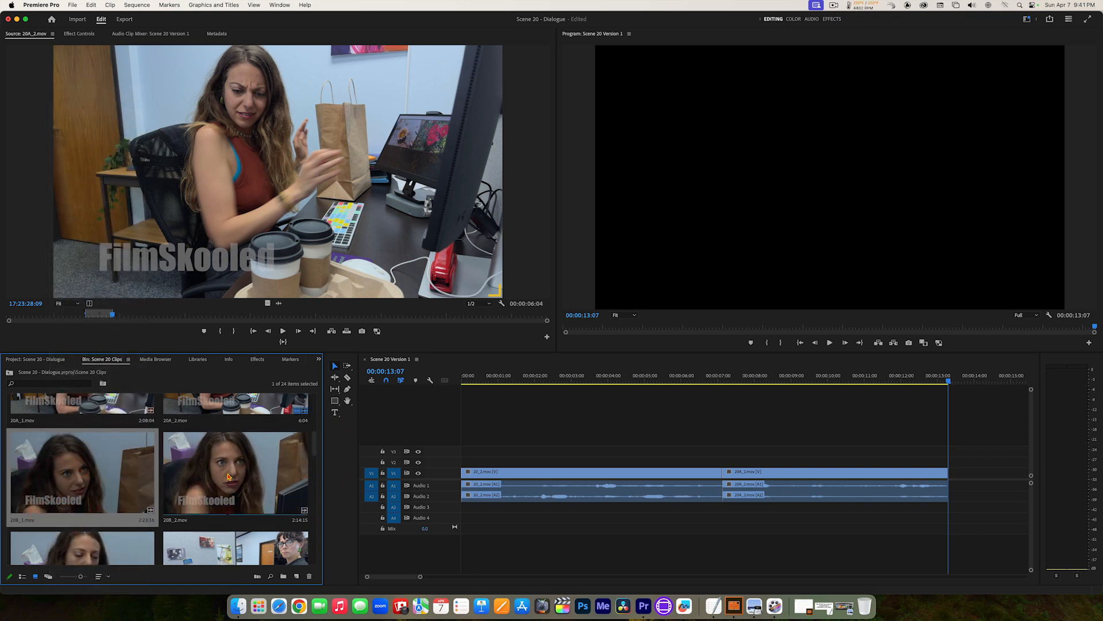
{"action": "right_click", "coordinate": [228, 475]}
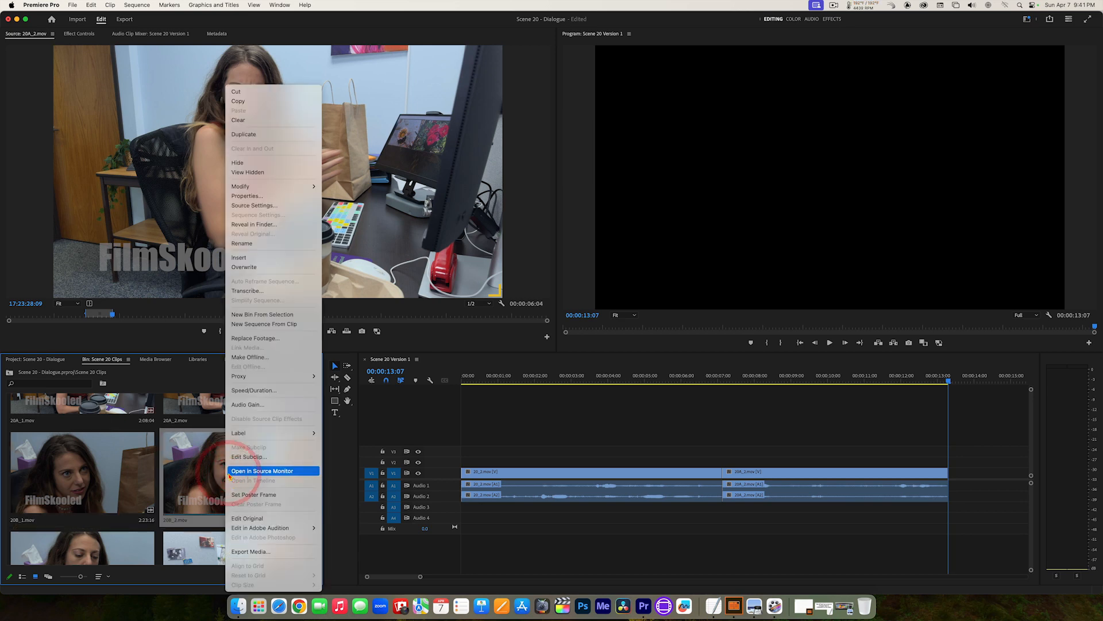
{"action": "left_click", "coordinate": [238, 495]}
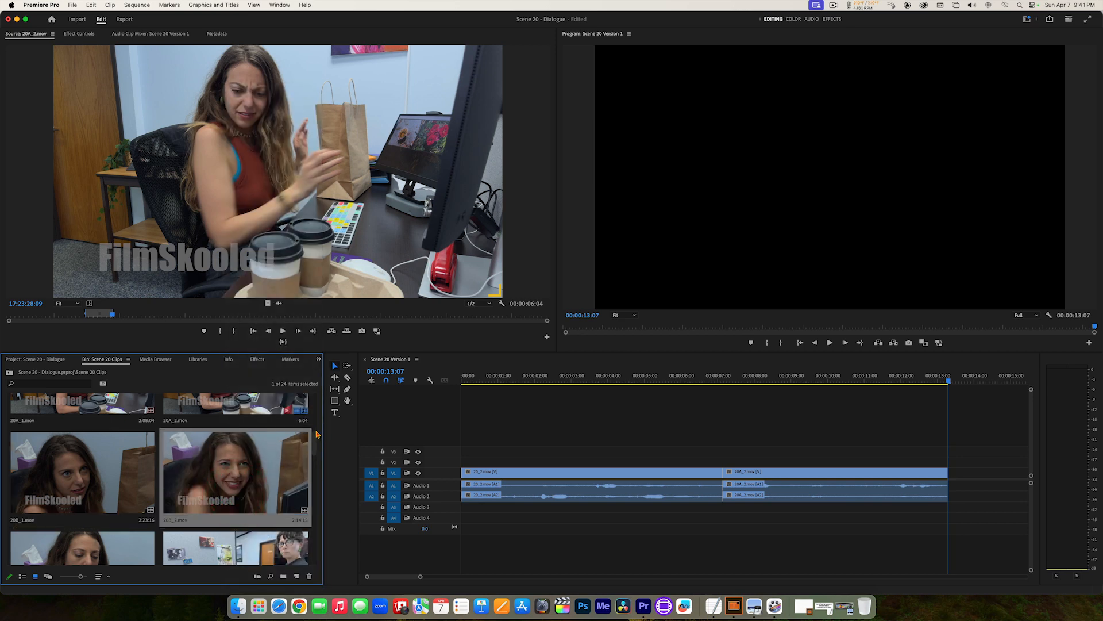
Step: Set poster frames for 20C_1.mov and 20C_2.mov that show the woman in the pink vest by the desk
{"action": "scroll", "coordinate": [316, 449], "scroll_direction": "down", "scroll_amount": 3}
{"action": "left_click_drag", "start_coordinate": [316, 447], "coordinate": [315, 454]}
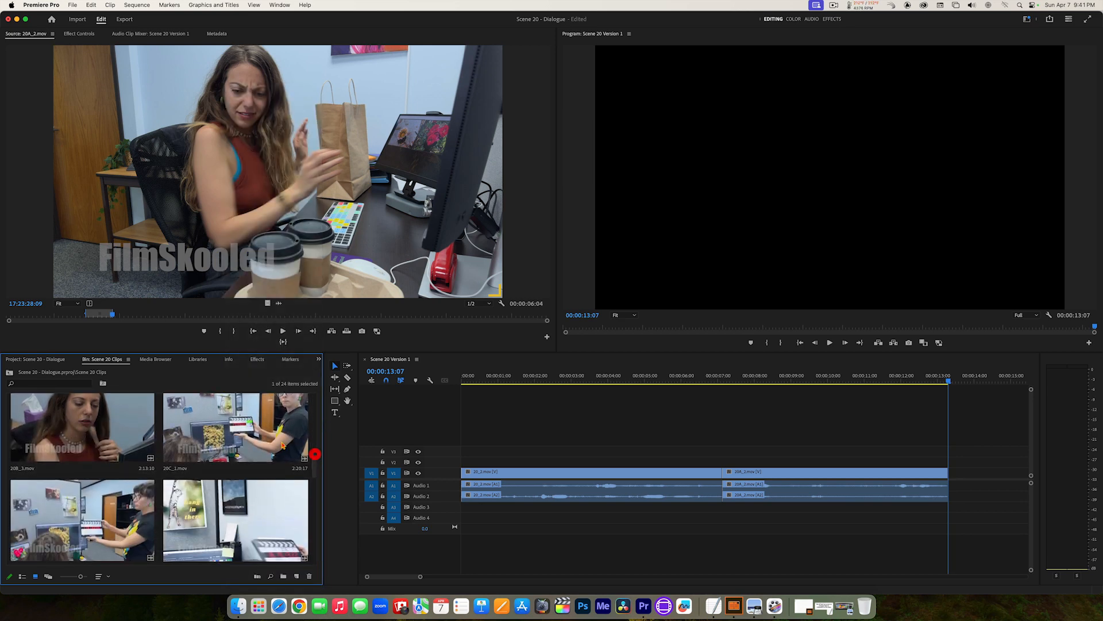
{"action": "right_click", "coordinate": [208, 438]}
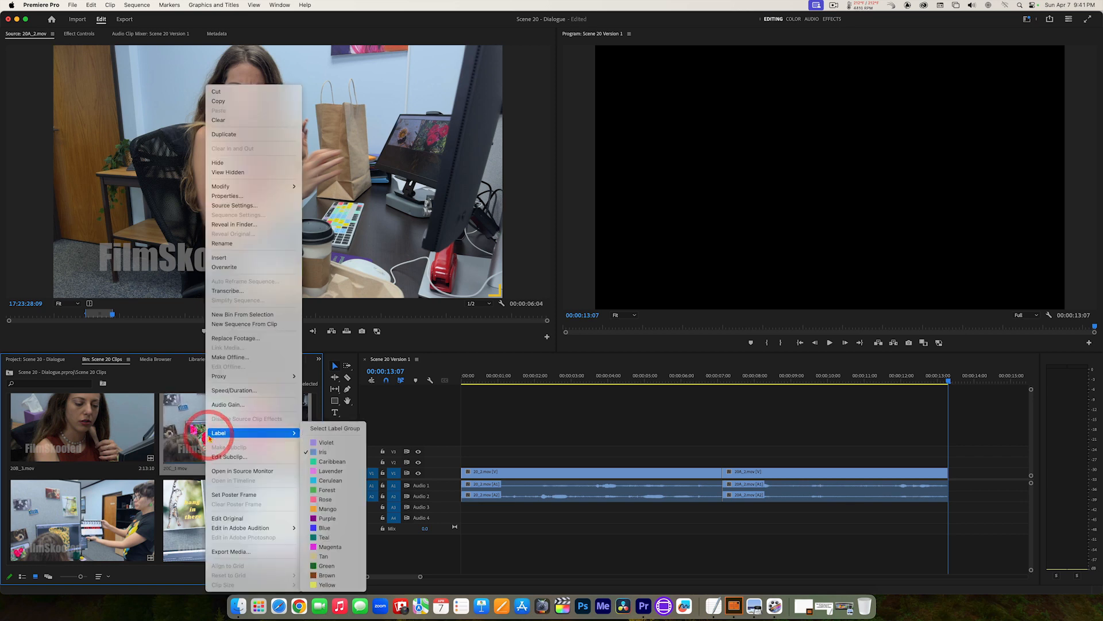
{"action": "left_click", "coordinate": [231, 495]}
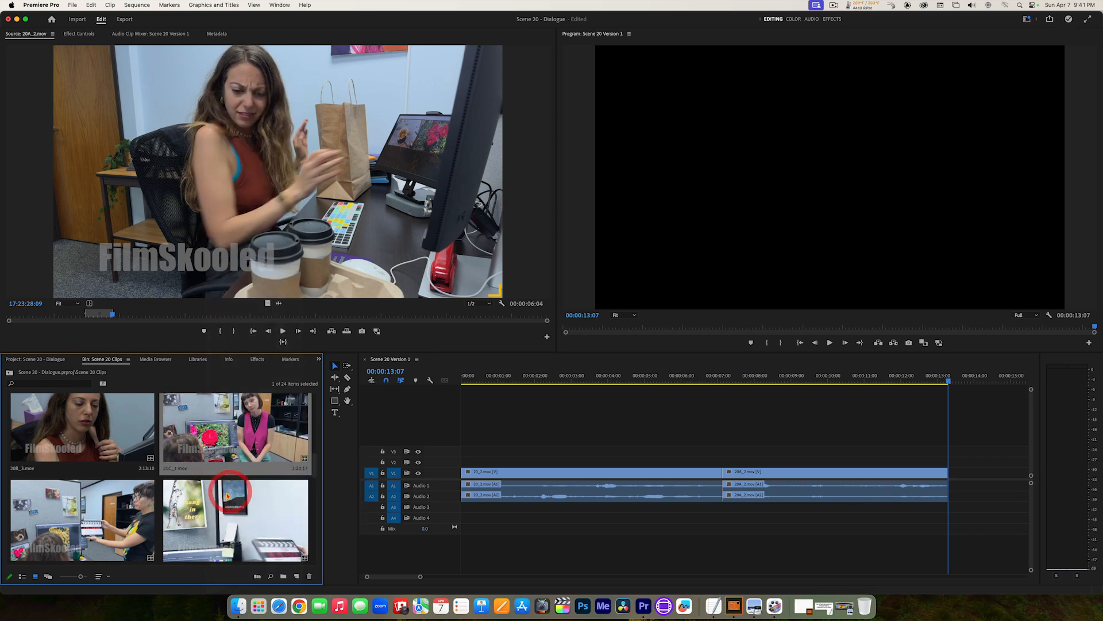
{"action": "right_click", "coordinate": [60, 523]}
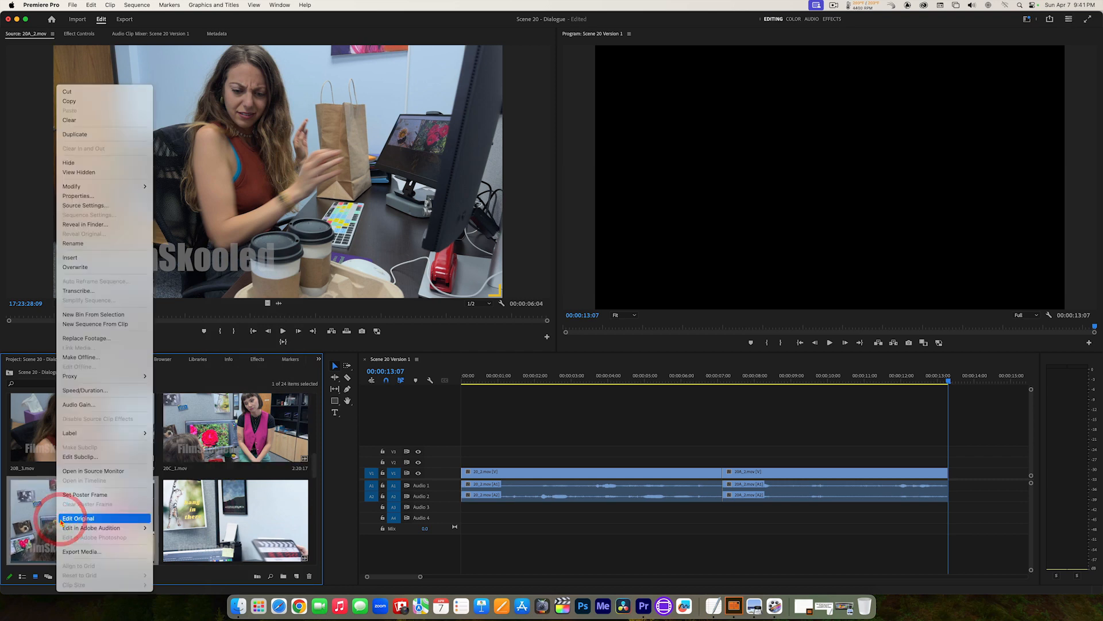
{"action": "left_click", "coordinate": [70, 494]}
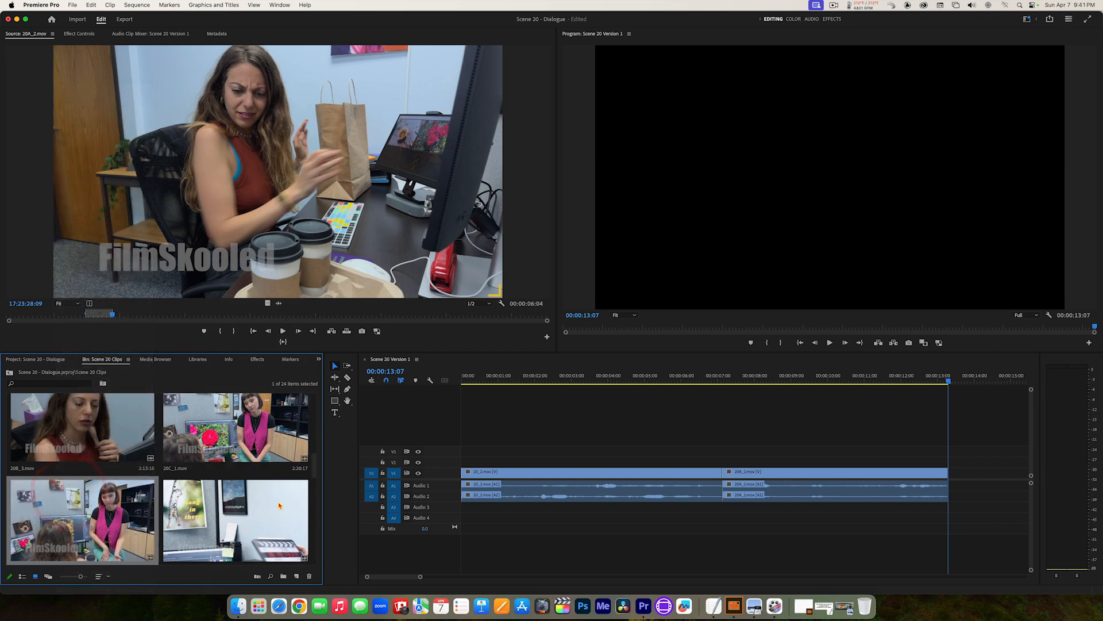
Step: Open 20C_2.mov for source viewing and play it from 17:53:21:14 through the standing woman's line after she sets down the coffees
{"action": "scroll", "coordinate": [313, 465], "scroll_direction": "down", "scroll_amount": 3}
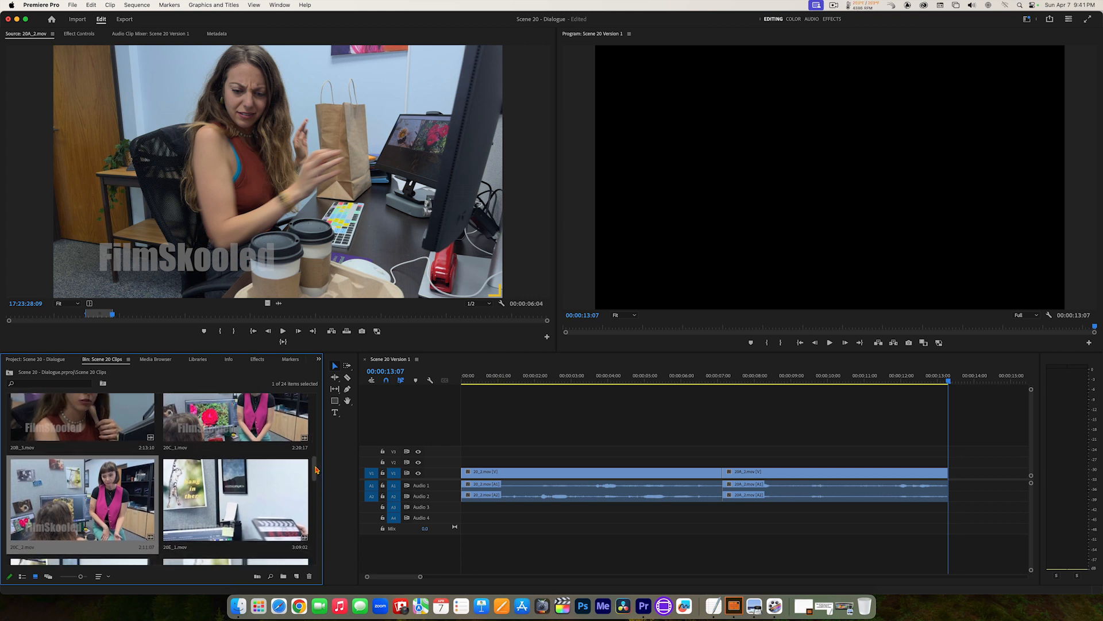
{"action": "left_click_drag", "start_coordinate": [316, 473], "coordinate": [315, 460]}
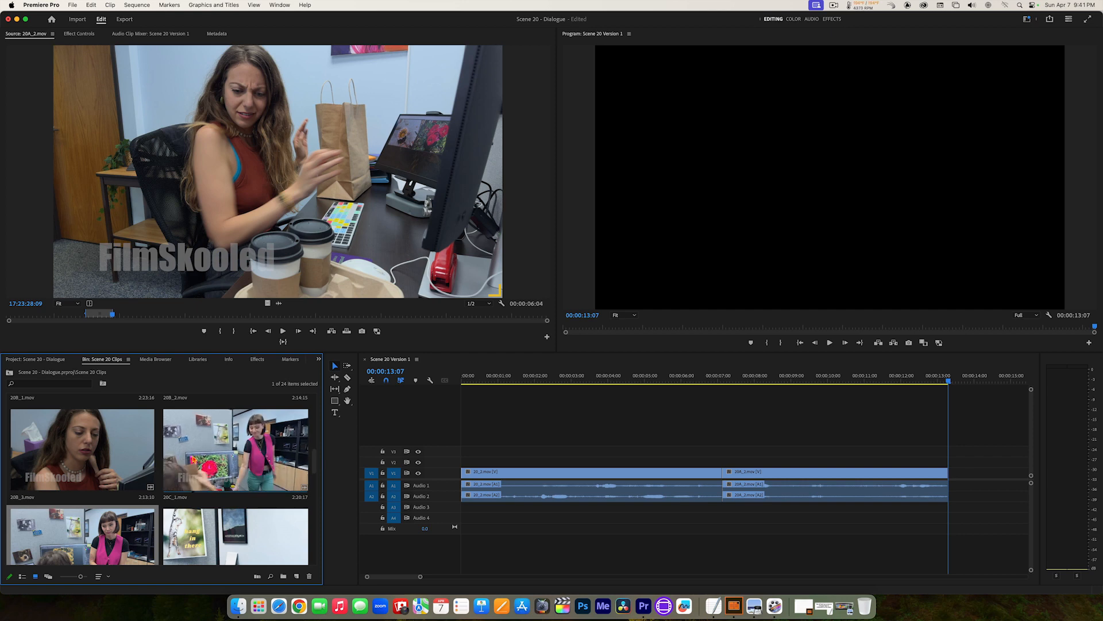
{"action": "double_click", "coordinate": [71, 541]}
{"action": "left_click", "coordinate": [175, 316]}
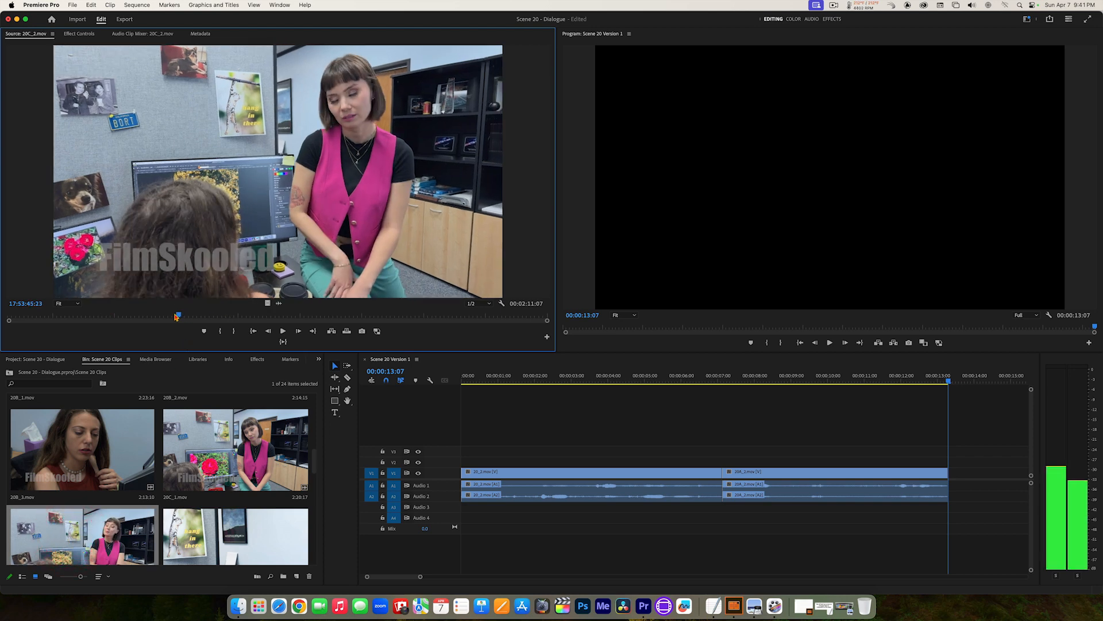
{"action": "left_click_drag", "start_coordinate": [175, 316], "coordinate": [81, 315]}
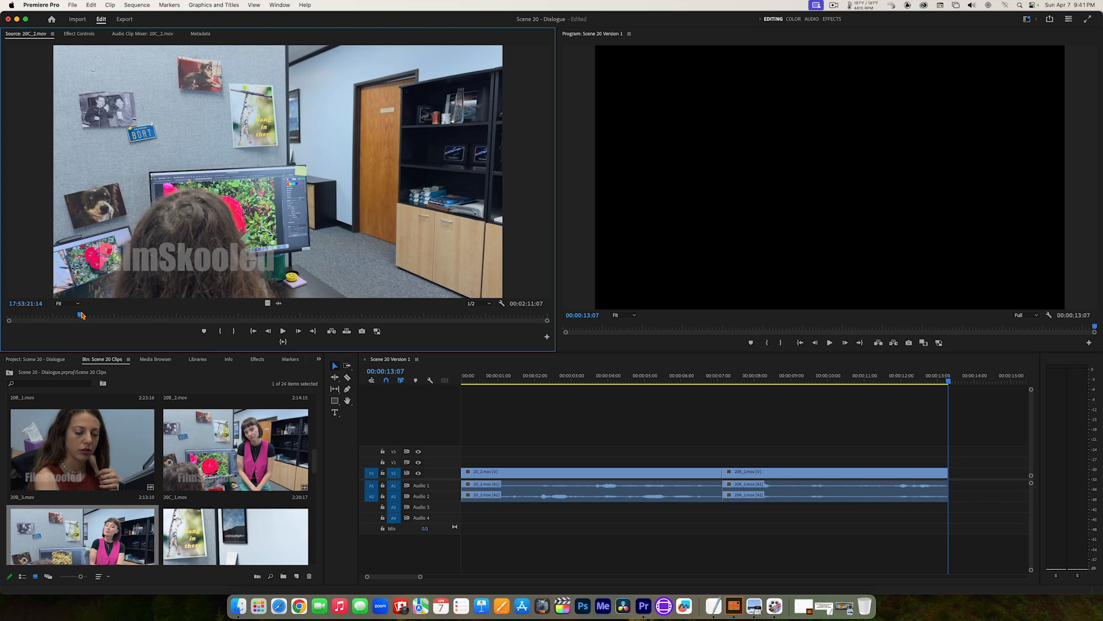
{"action": "key", "text": "space"}
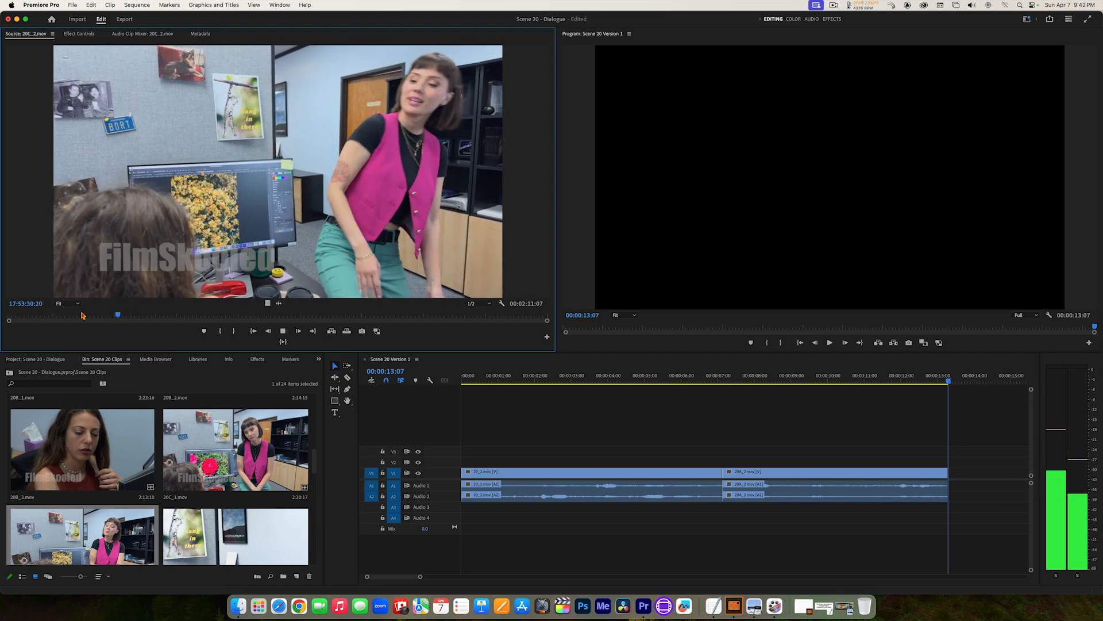
{"action": "key", "text": "space"}
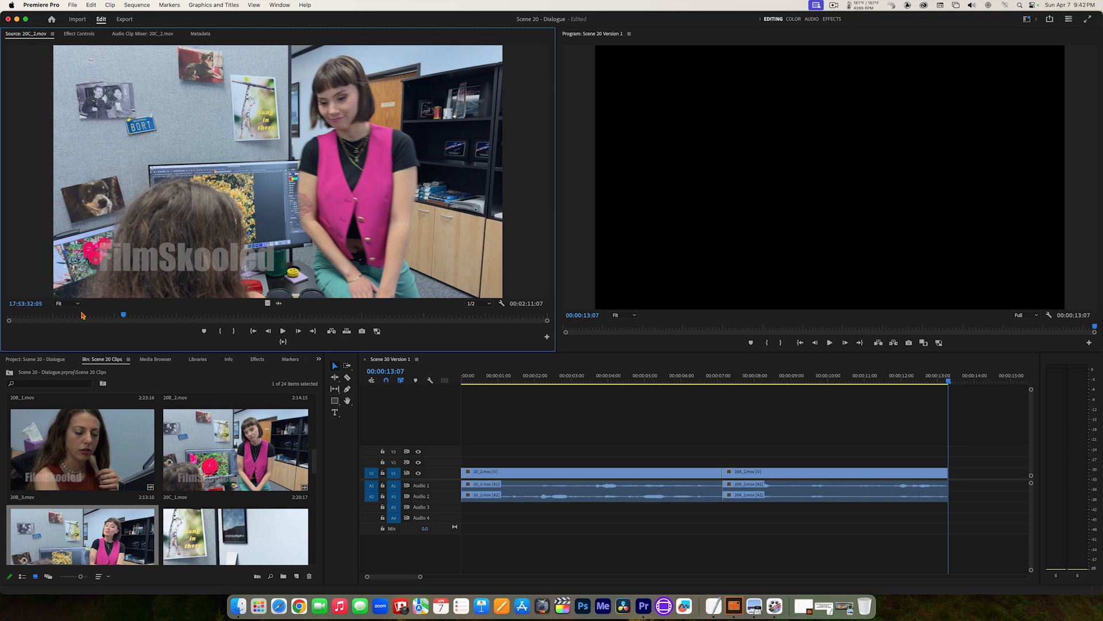
Step: Shuttle back and forth around the woman's line in 20C_2.mov and mark the In point at 17:53:30:21
{"action": "key", "text": "j"}
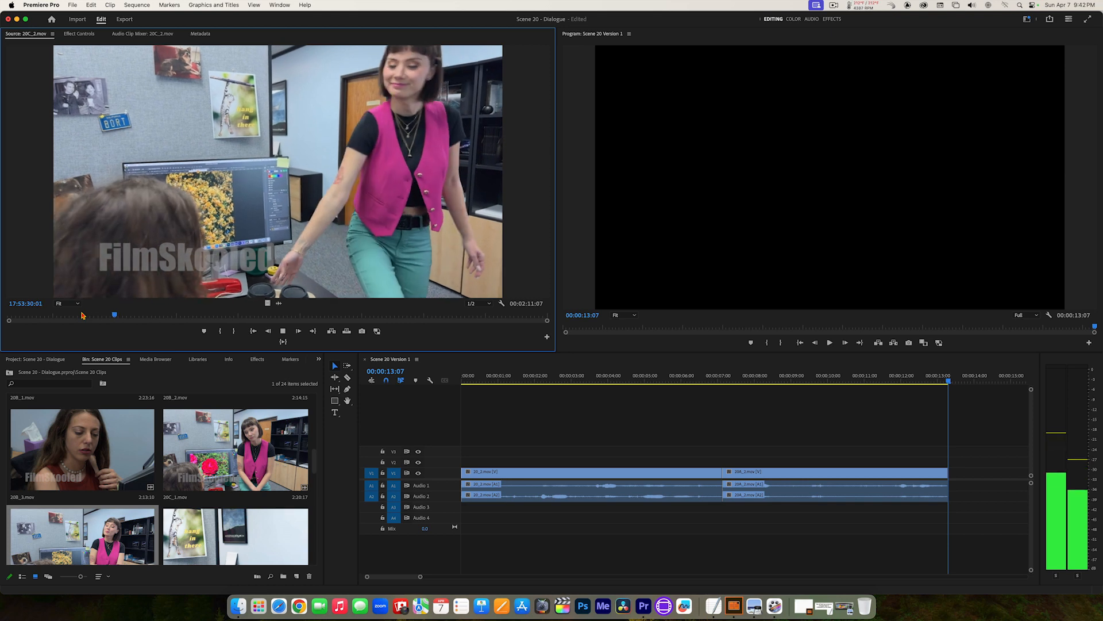
{"action": "key", "text": "k"}
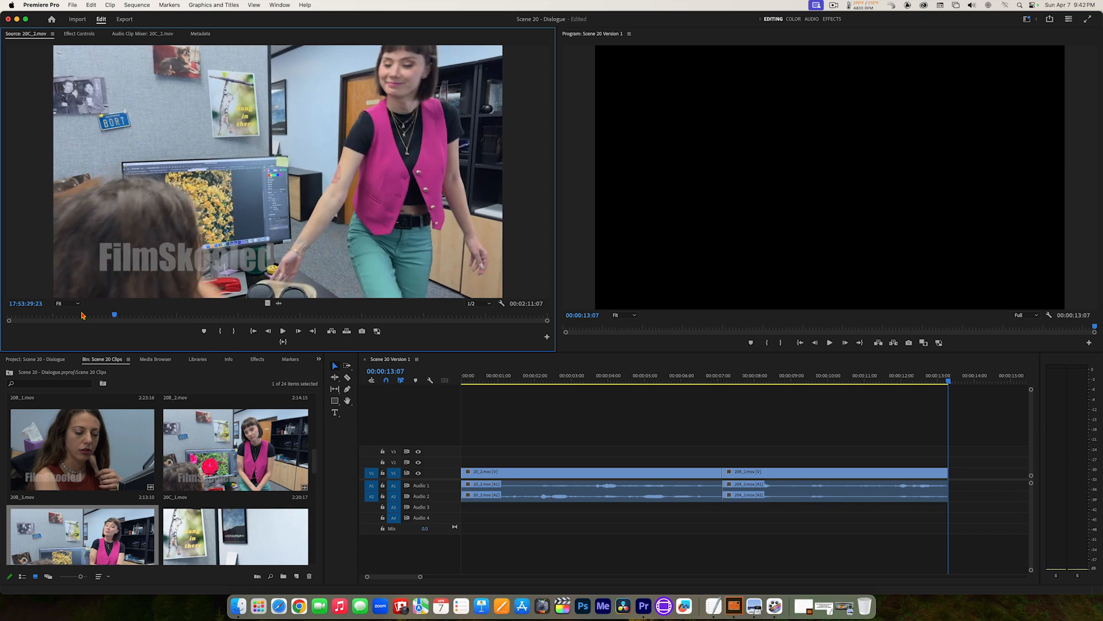
{"action": "key", "text": "l"}
{"action": "key", "text": "k"}
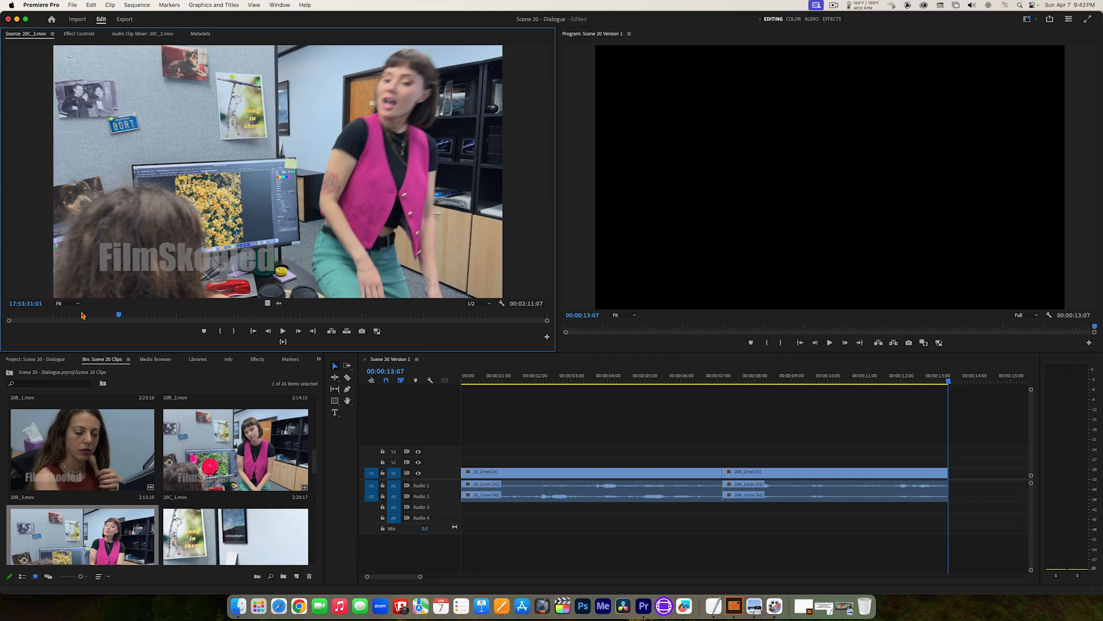
{"action": "key", "text": "j"}
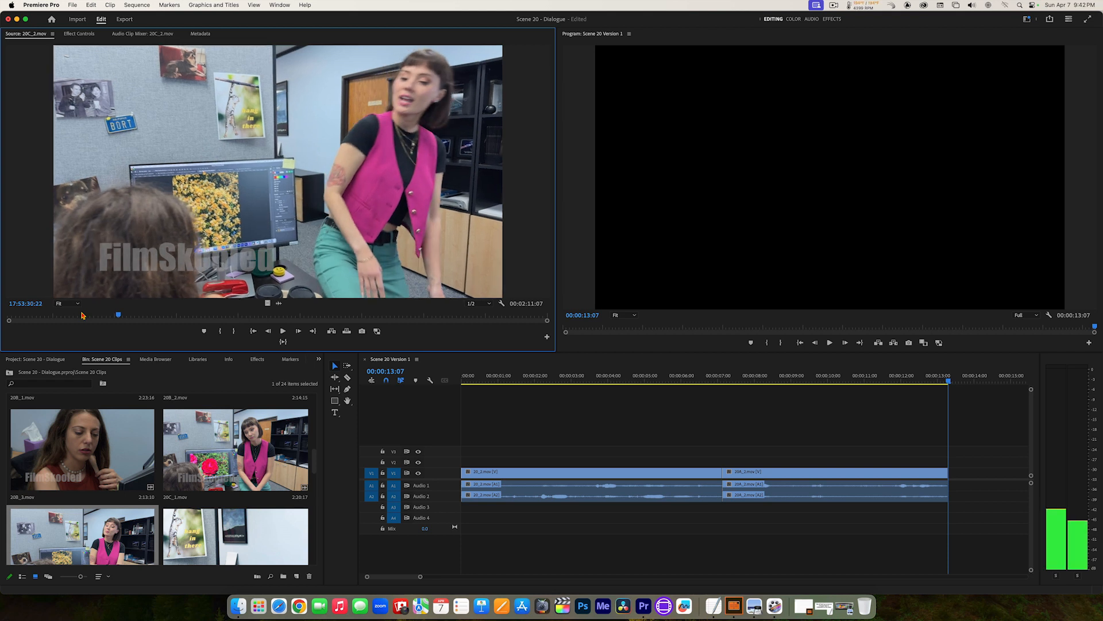
{"action": "key", "text": "k"}
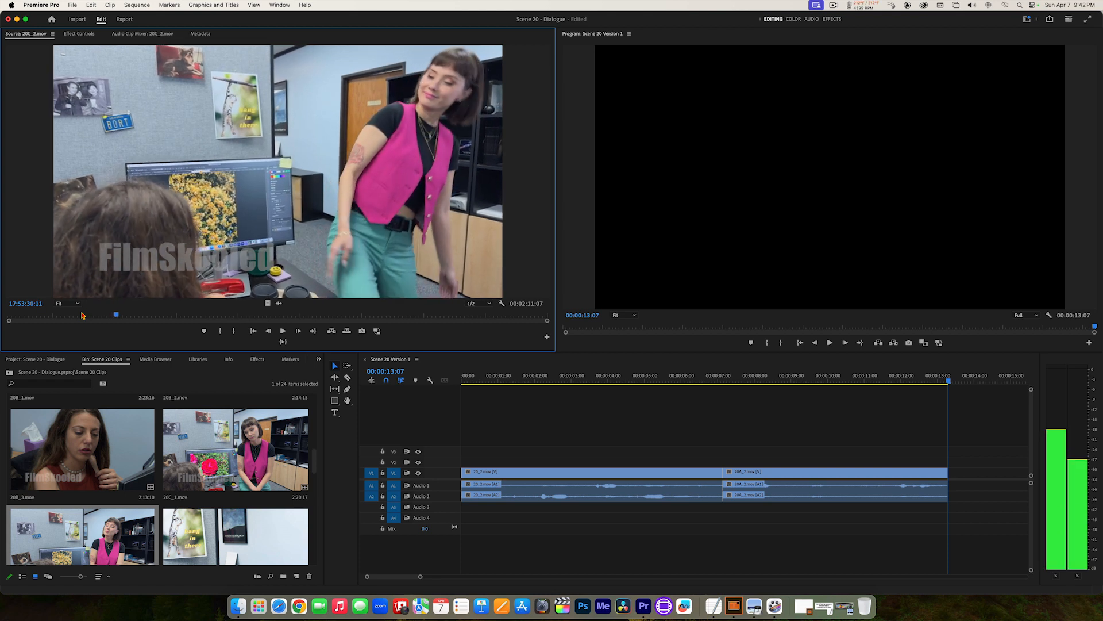
{"action": "key", "text": "l"}
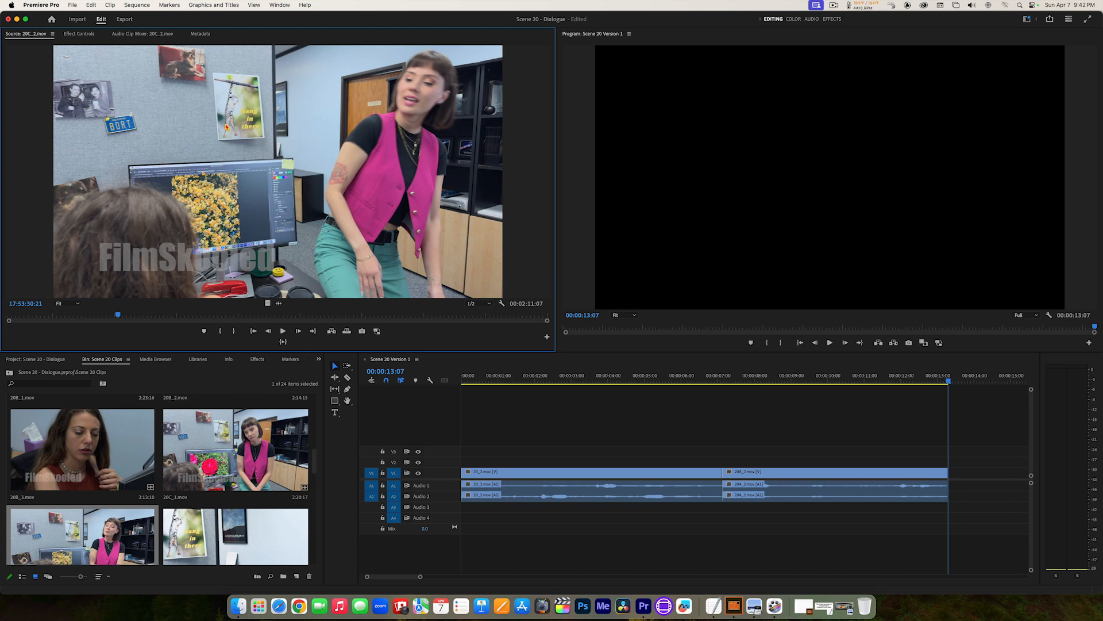
{"action": "key", "text": "i"}
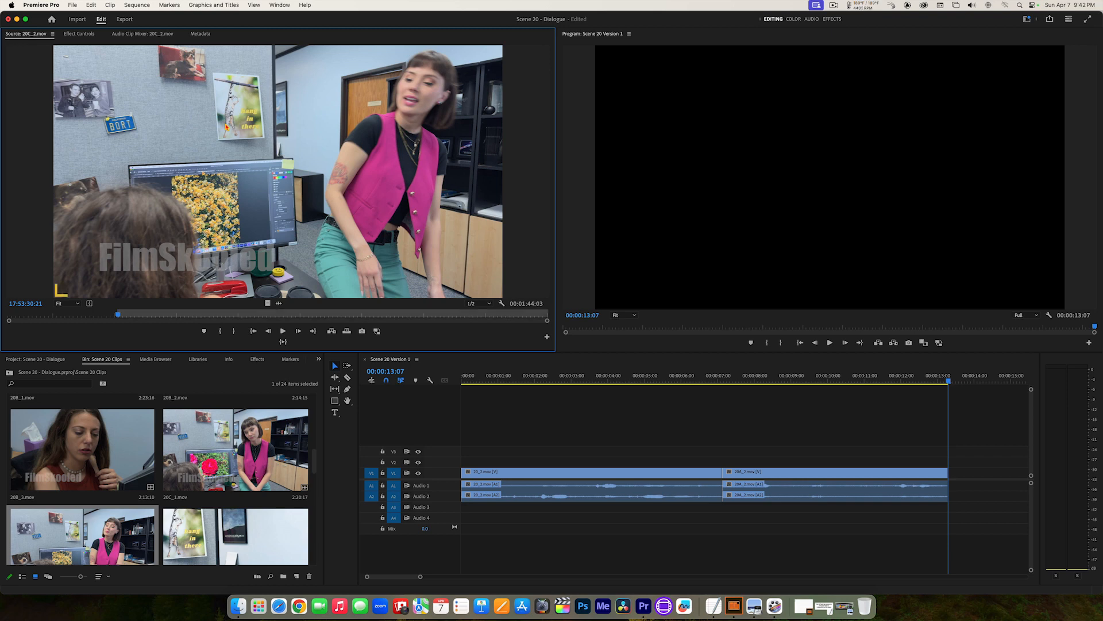
Step: Mark the Out point of 20C_2.mov at 17:53:32:03 and preview the section from In to Out
{"action": "key", "text": "space"}
{"action": "key", "text": "space"}
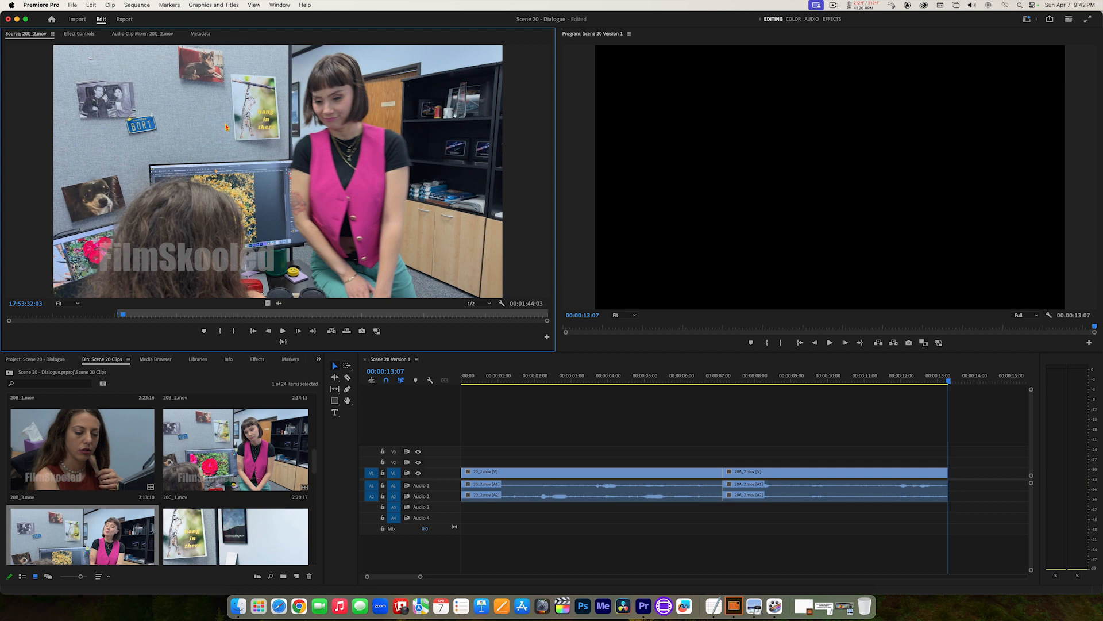
{"action": "key", "text": "o"}
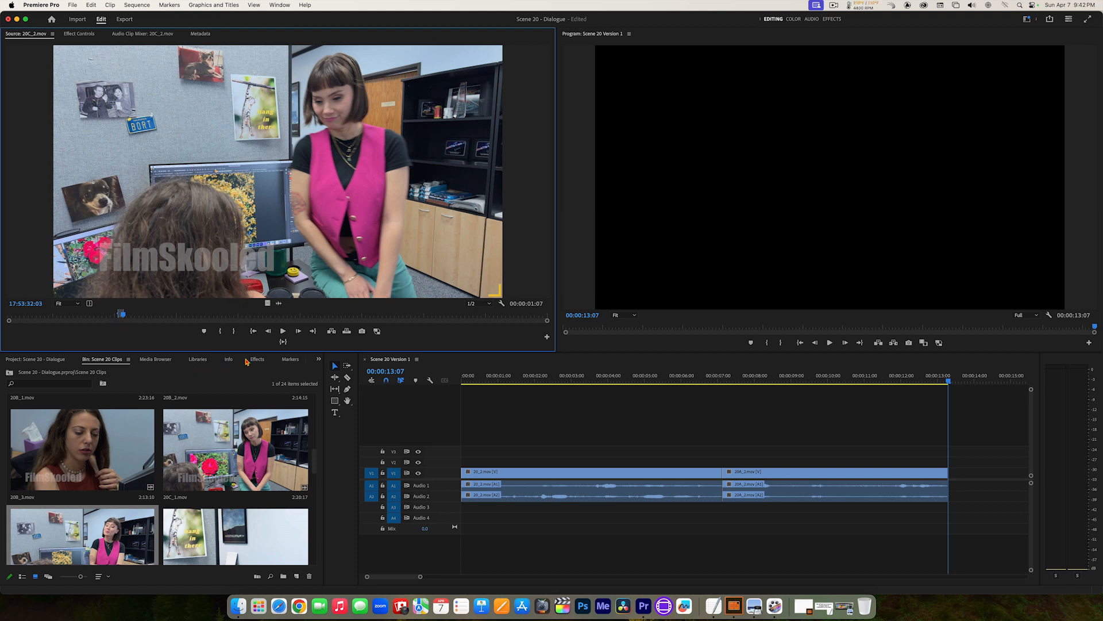
{"action": "left_click", "coordinate": [283, 342]}
{"action": "left_click_drag", "start_coordinate": [260, 159], "coordinate": [954, 481]}
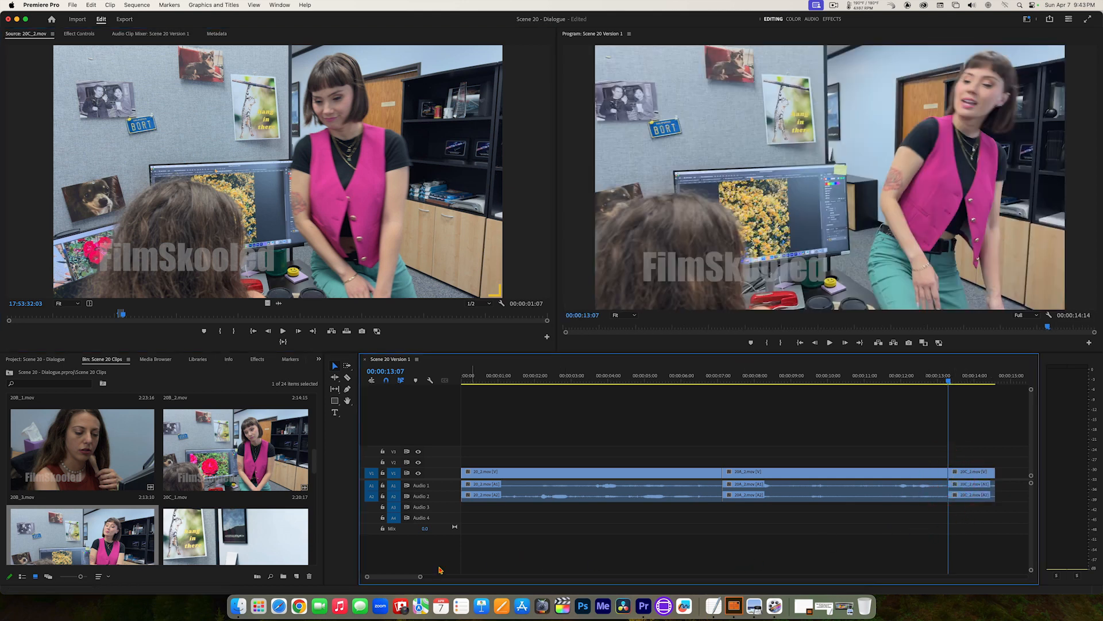
{"action": "left_click_drag", "start_coordinate": [421, 577], "coordinate": [426, 579]}
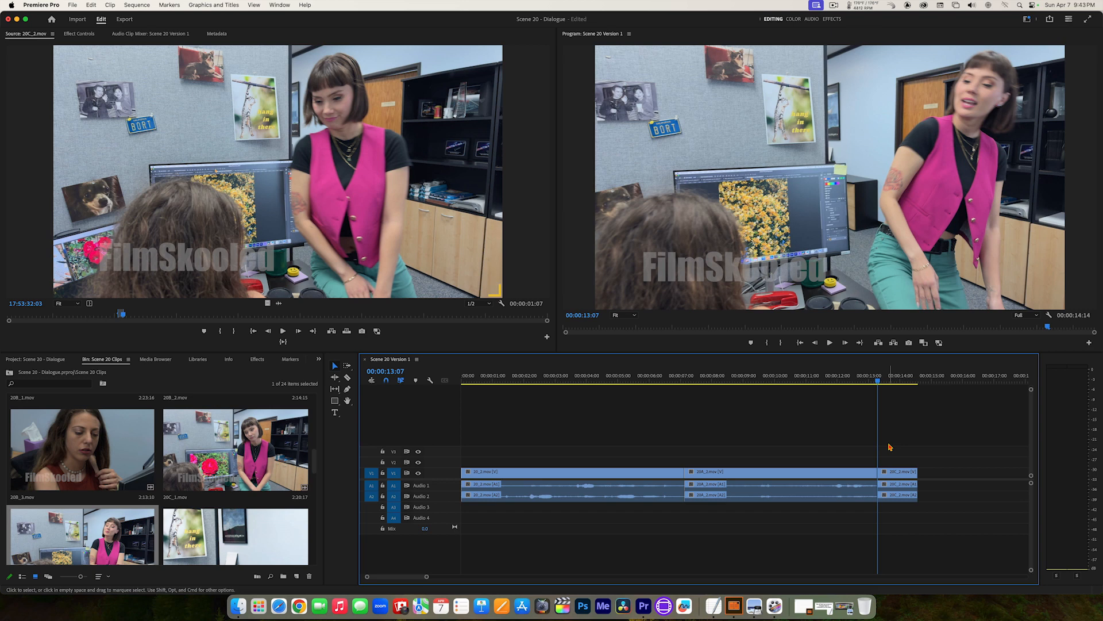
{"action": "key", "text": "Delete"}
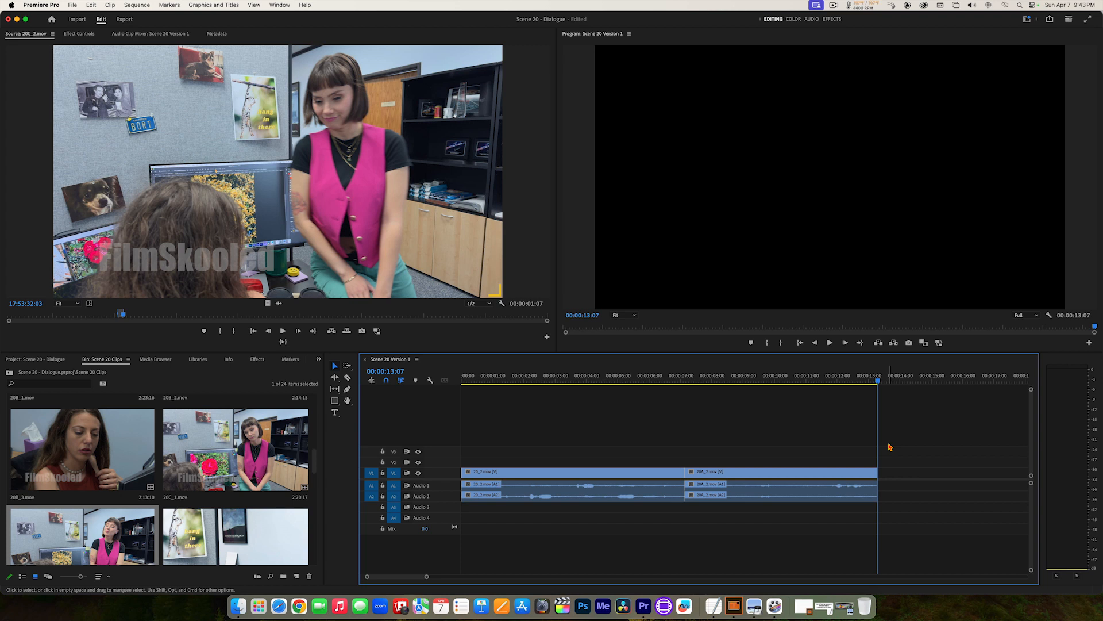
{"action": "left_click_drag", "start_coordinate": [331, 197], "coordinate": [977, 472]}
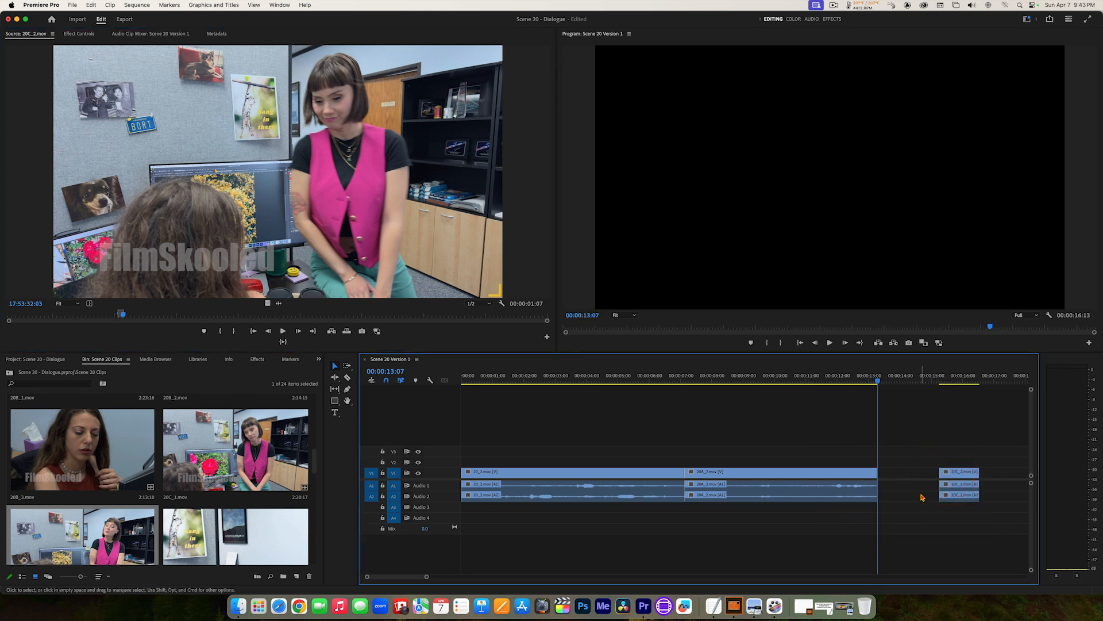
{"action": "left_click", "coordinate": [960, 476]}
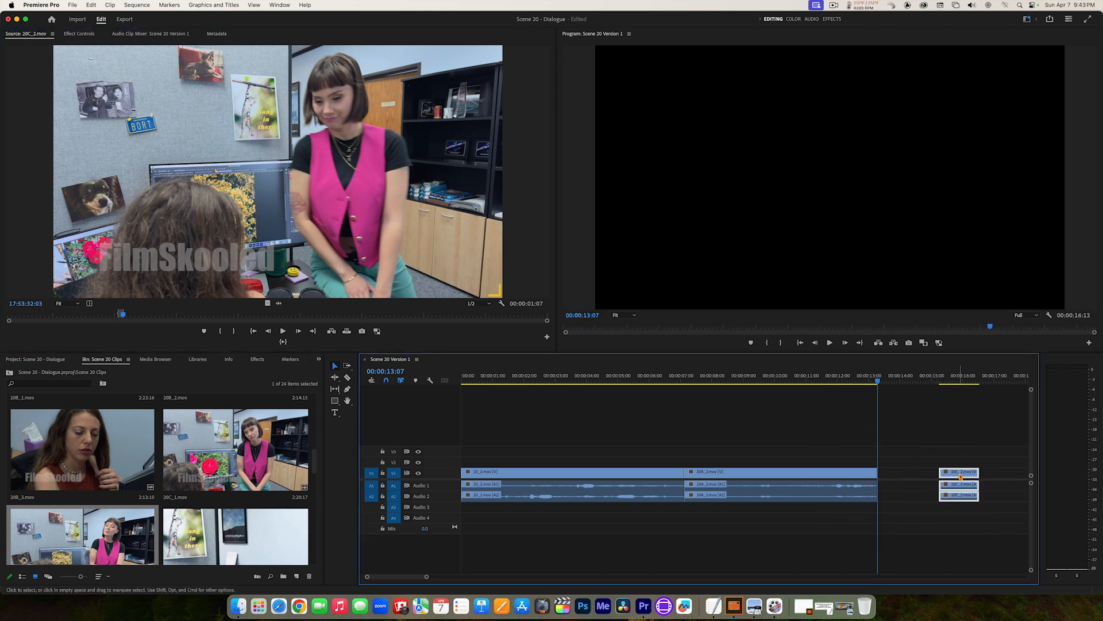
{"action": "key", "text": "Delete"}
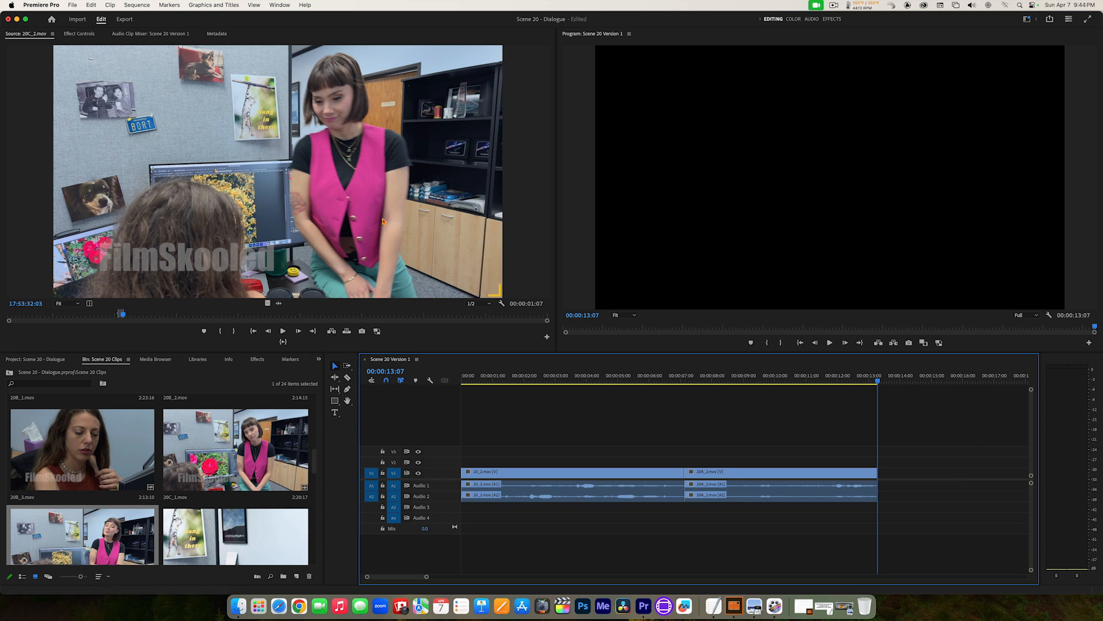
Step: Place the marked 20C_2.mov section directly after 20A_2.mov on V1 without a gap, and play the sequence from the start
{"action": "left_click_drag", "start_coordinate": [263, 163], "coordinate": [881, 481]}
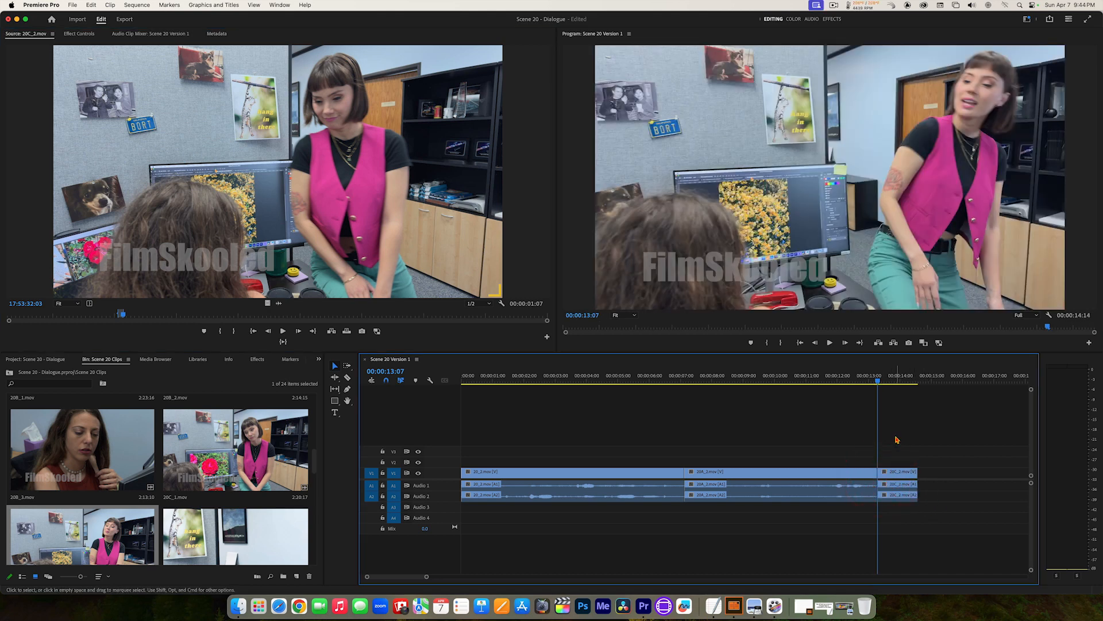
{"action": "left_click_drag", "start_coordinate": [880, 380], "coordinate": [418, 383]}
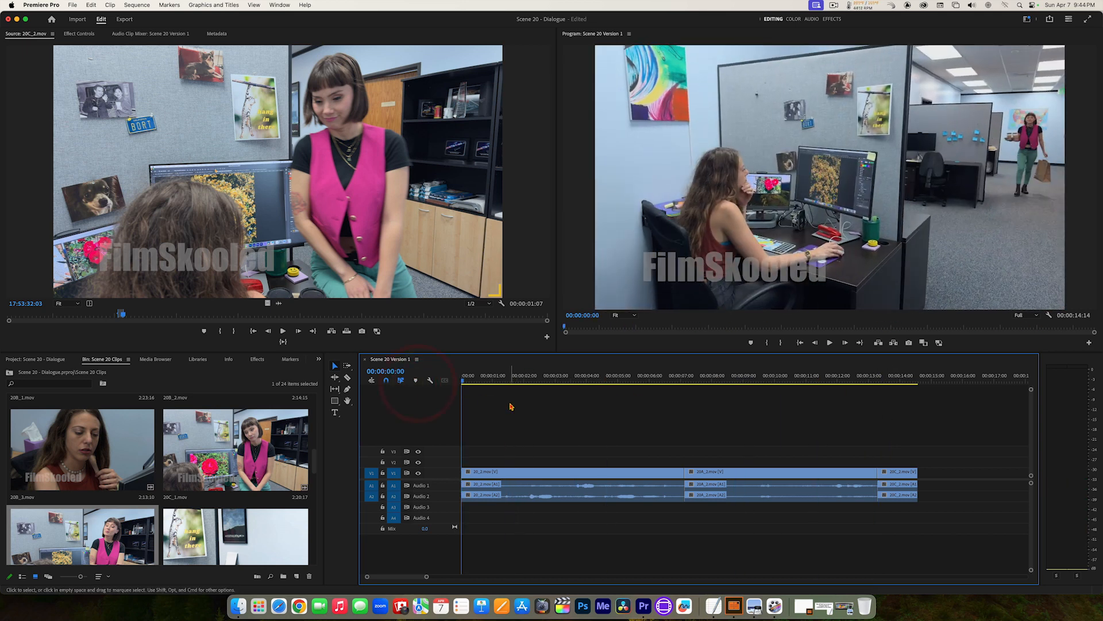
{"action": "key", "text": "space"}
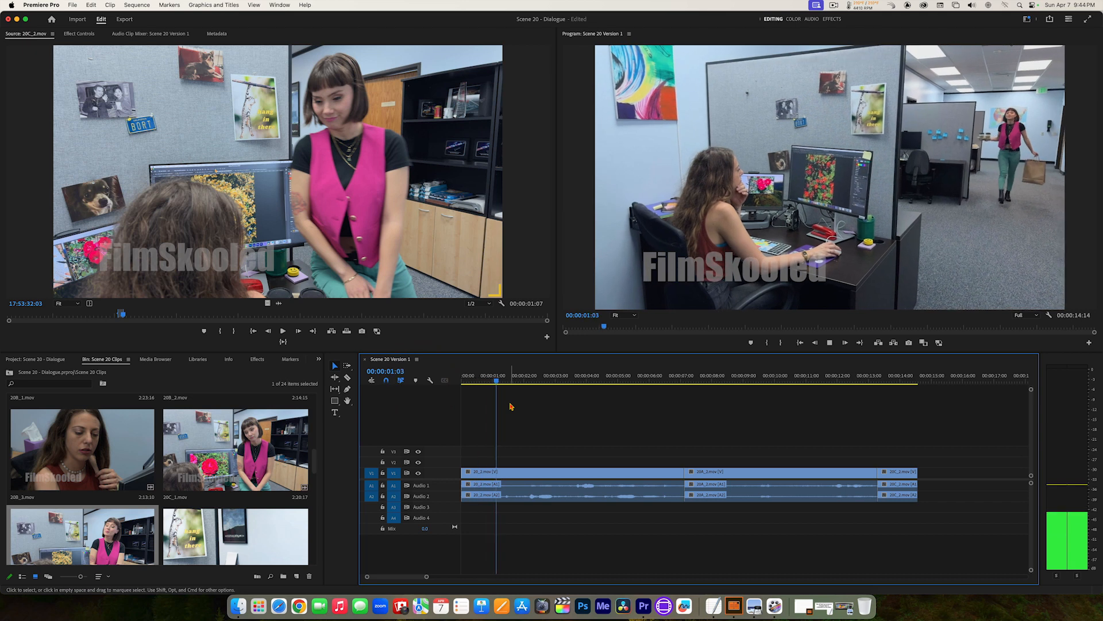
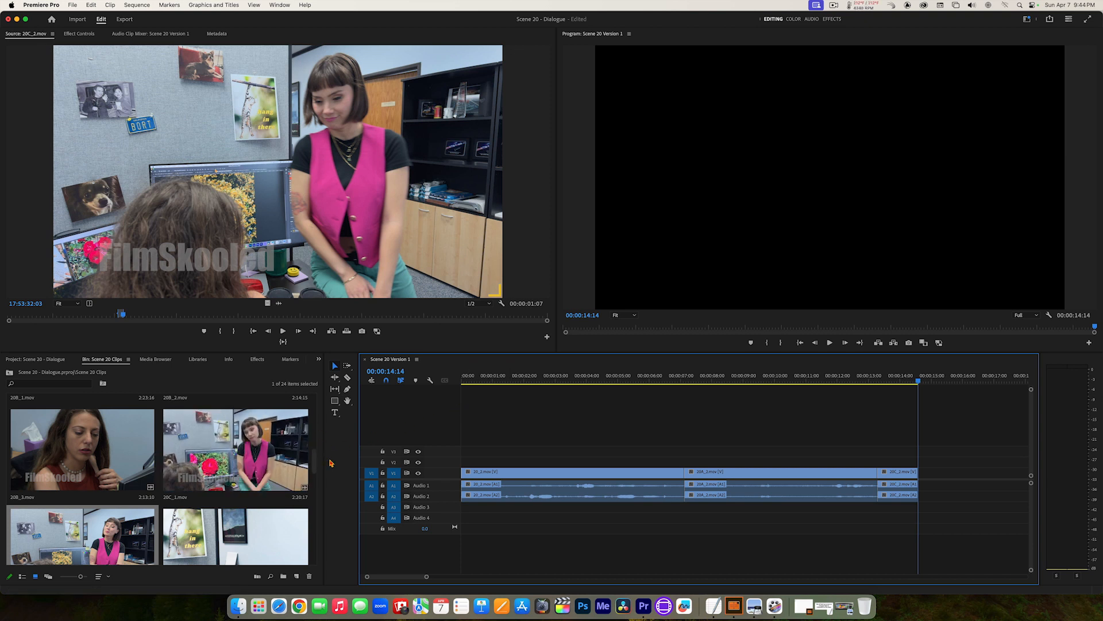
Step: Open 20A_2.mov for source viewing and play it from 17:23:21:04 until the seated woman reacts to the coffees
{"action": "left_click_drag", "start_coordinate": [314, 463], "coordinate": [311, 435]}
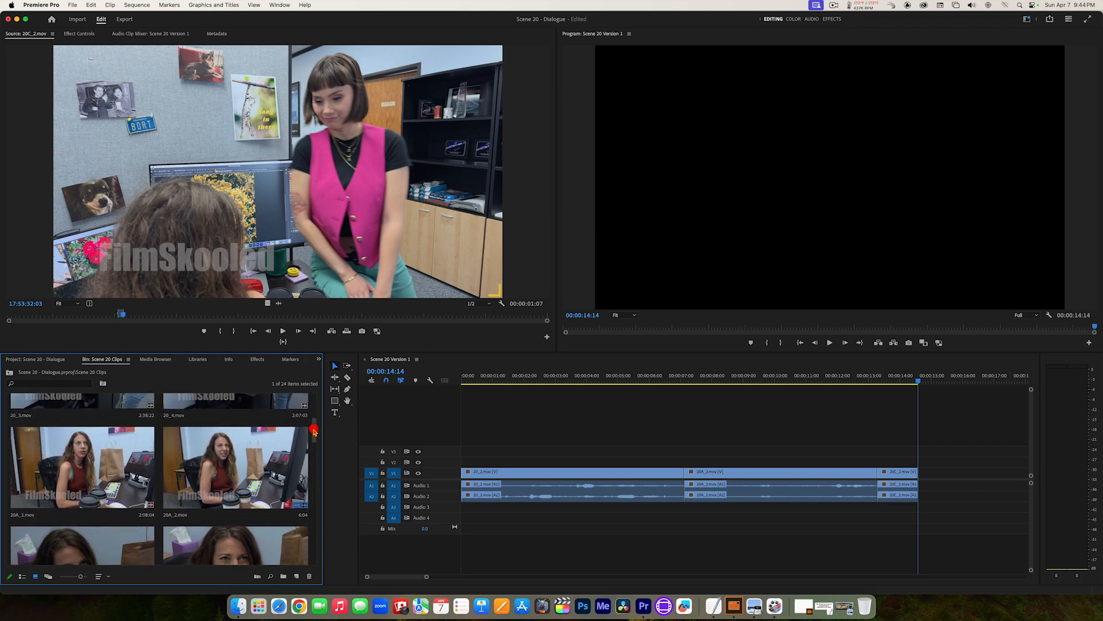
{"action": "double_click", "coordinate": [207, 468]}
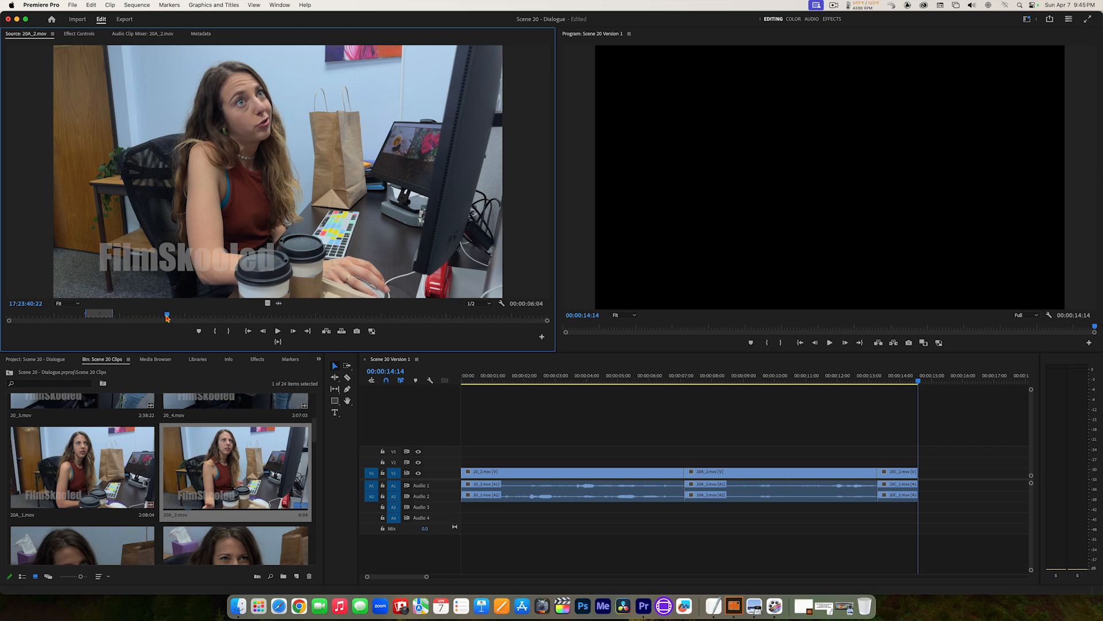
{"action": "left_click_drag", "start_coordinate": [166, 318], "coordinate": [81, 319]}
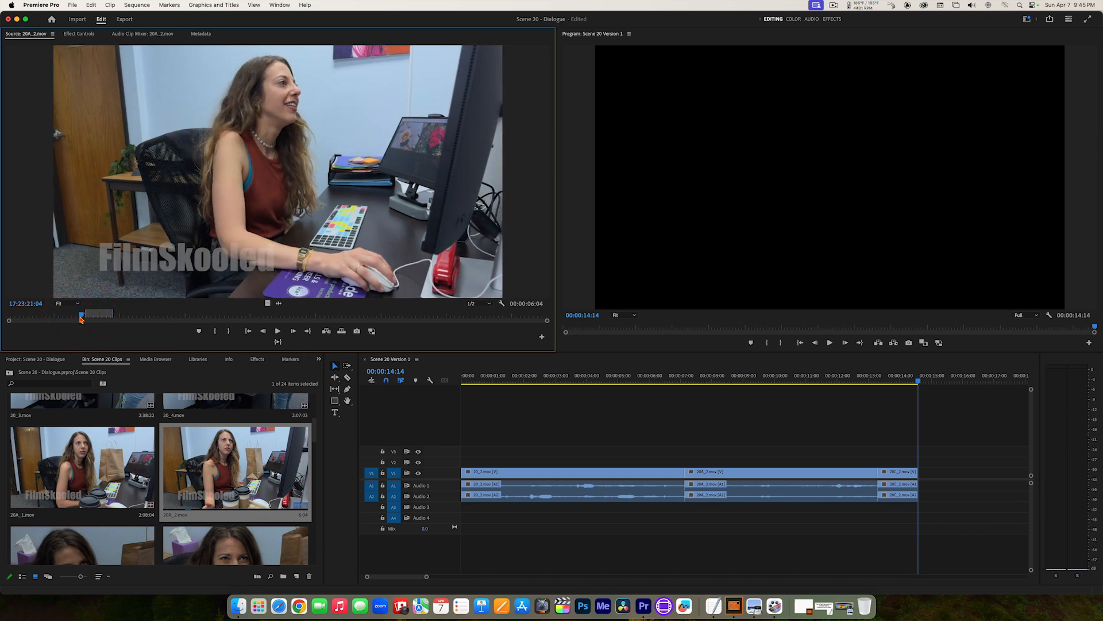
{"action": "key", "text": "space"}
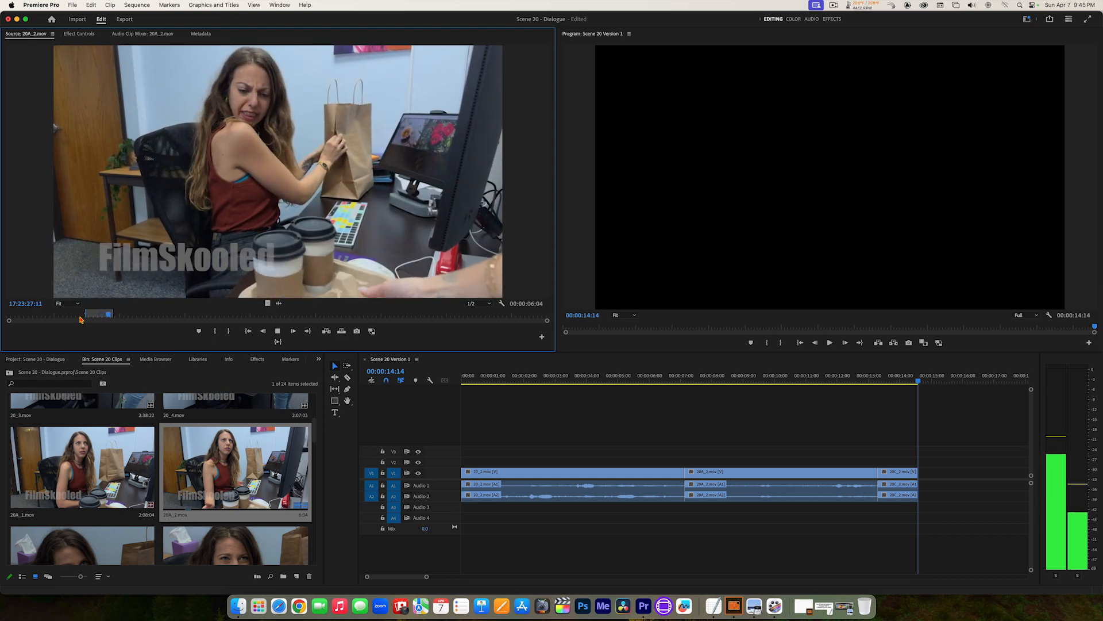
{"action": "key", "text": "space"}
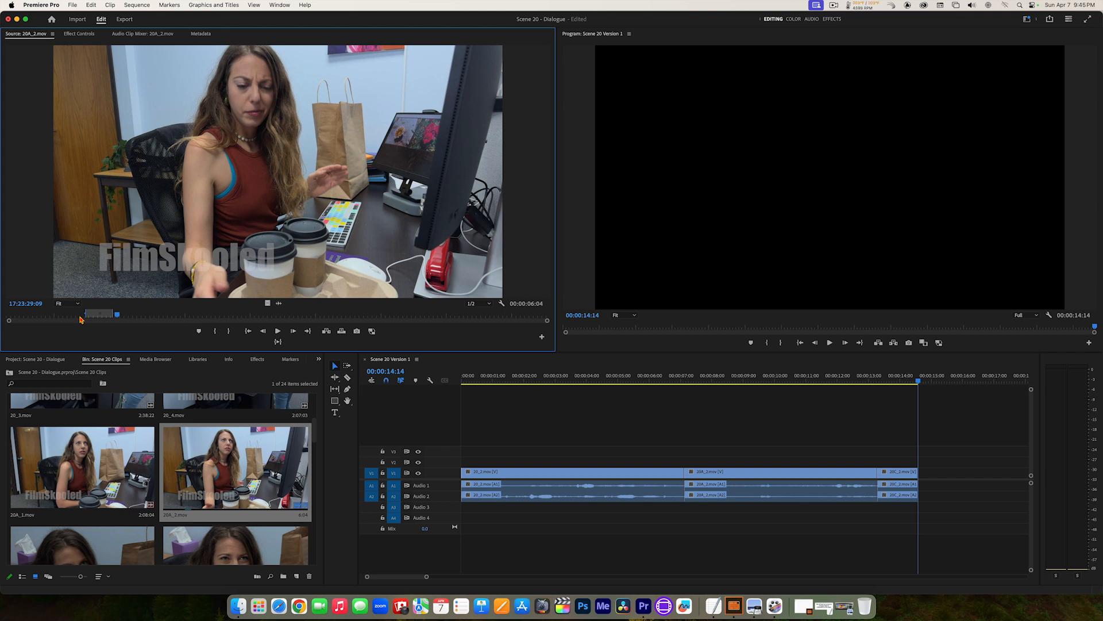
Step: Step back frame by frame in 20A_2.mov and mark a new In point at 17:23:29:01
{"action": "key", "text": "Left"}
{"action": "key", "text": "Left"}
{"action": "key", "text": "Left"}
{"action": "key", "text": "Left"}
{"action": "key", "text": "Left"}
{"action": "key", "text": "Left"}
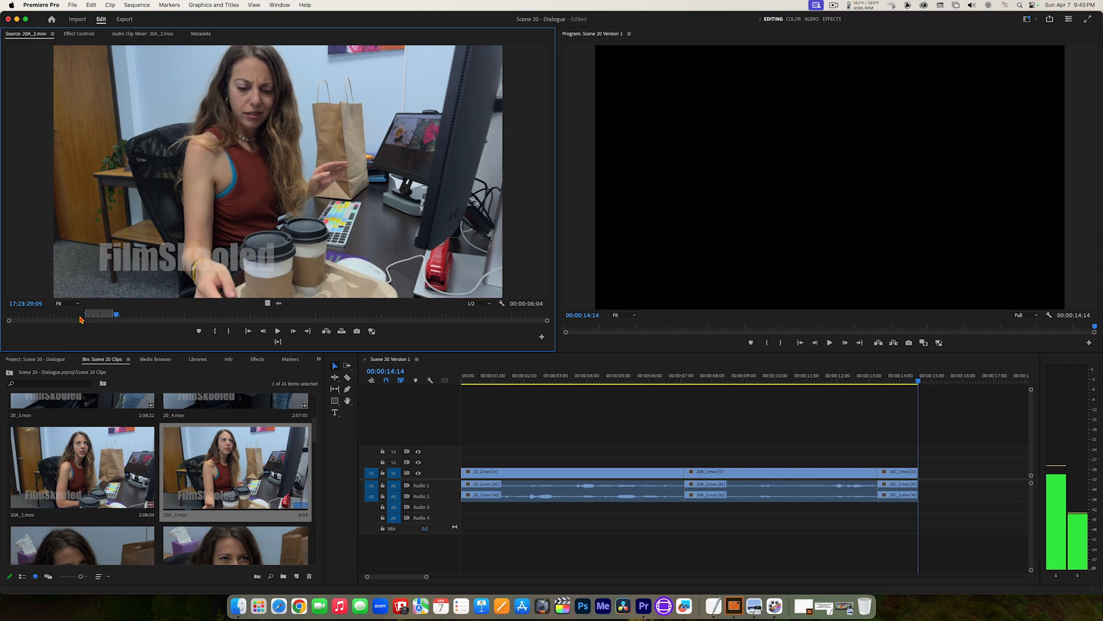
{"action": "key", "text": "Left"}
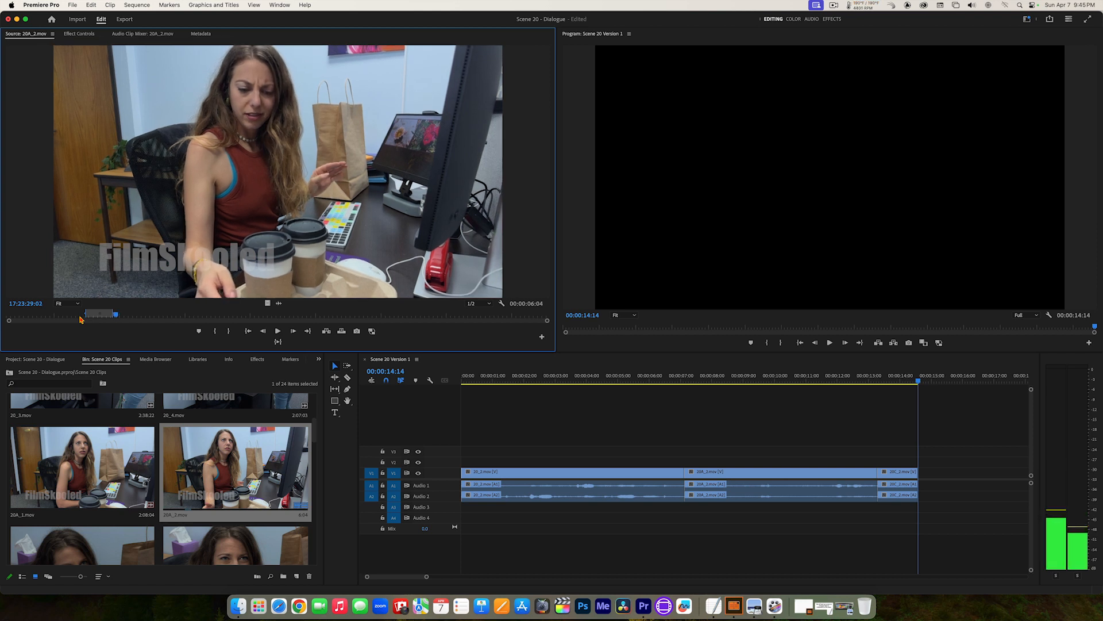
{"action": "key", "text": "Left"}
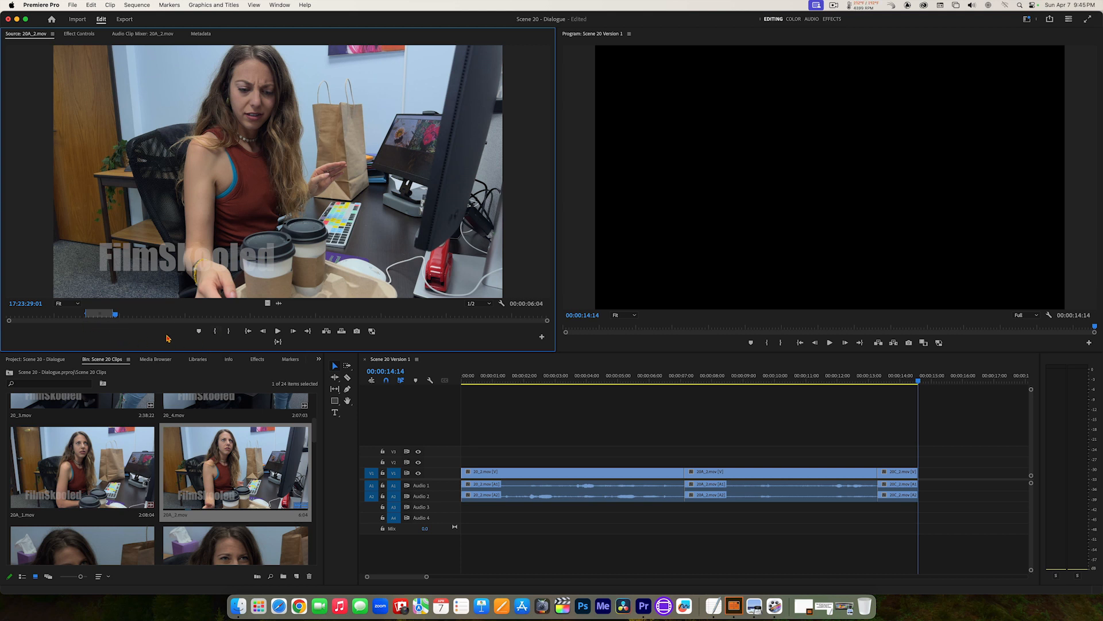
{"action": "left_click", "coordinate": [216, 332]}
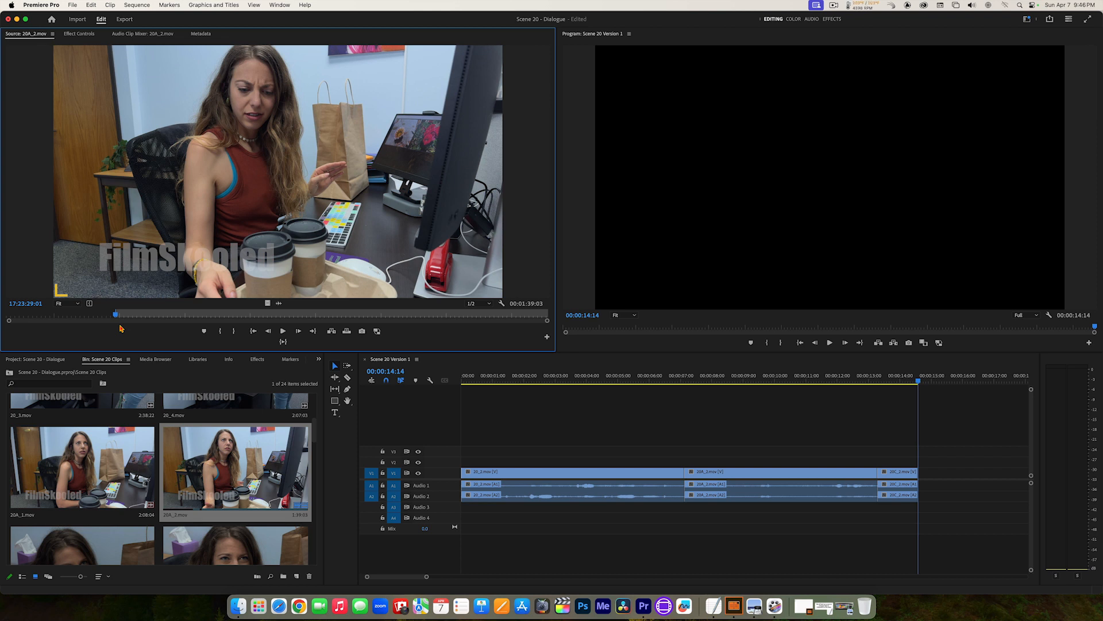
Step: Review the seated woman's line in 20A_2.mov, mark the Out point at 17:23:30:11 and preview from In to Out
{"action": "key", "text": "space"}
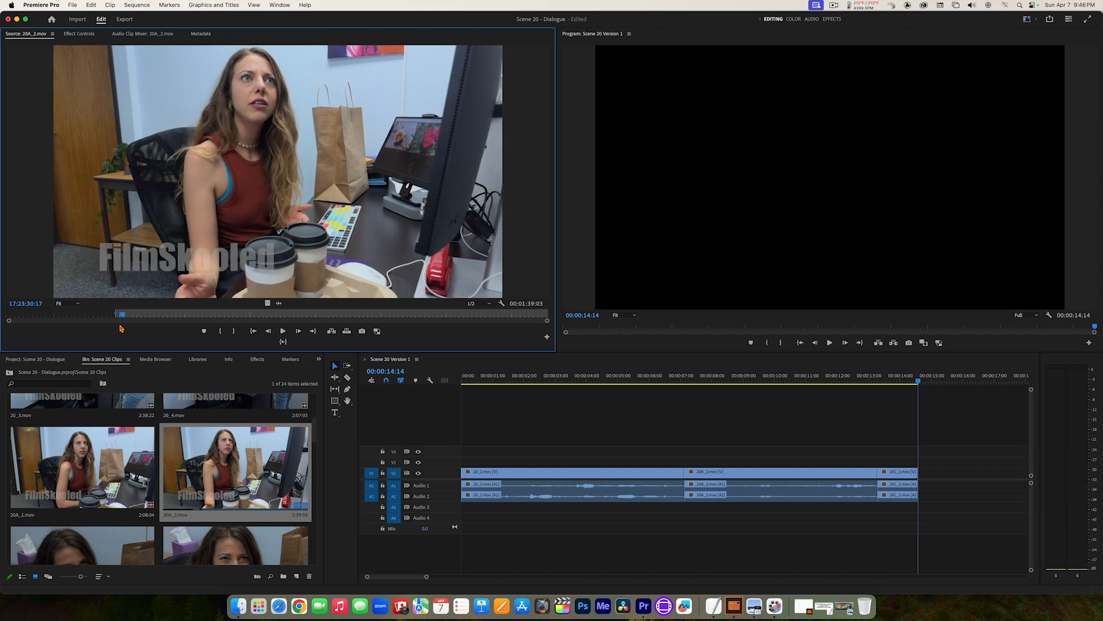
{"action": "key", "text": "j"}
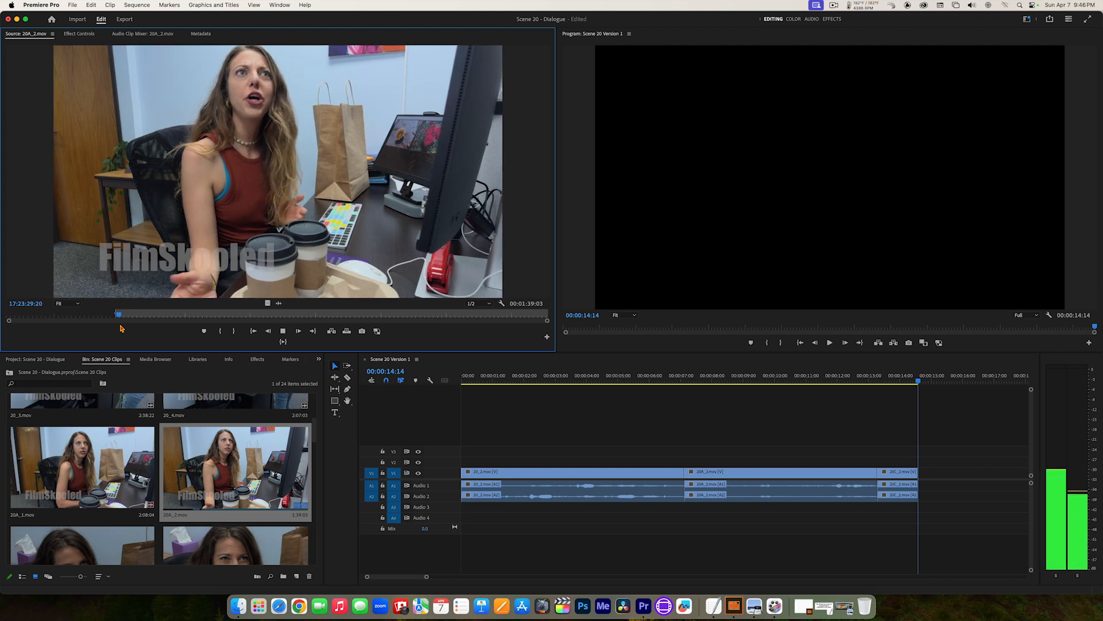
{"action": "key", "text": "k"}
{"action": "key", "text": "space"}
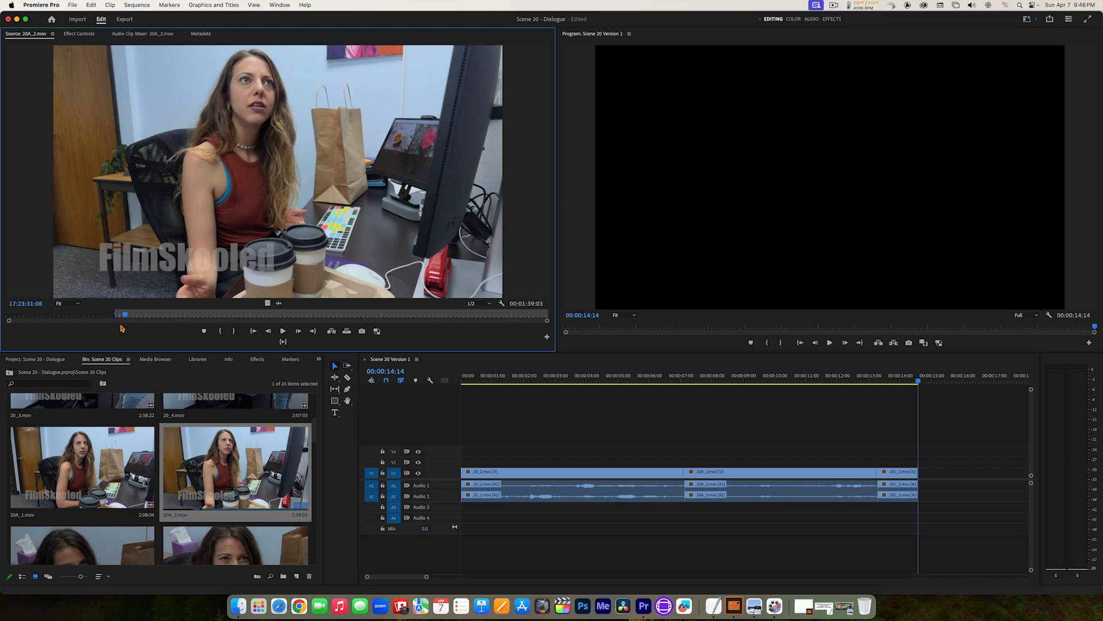
{"action": "key", "text": "space"}
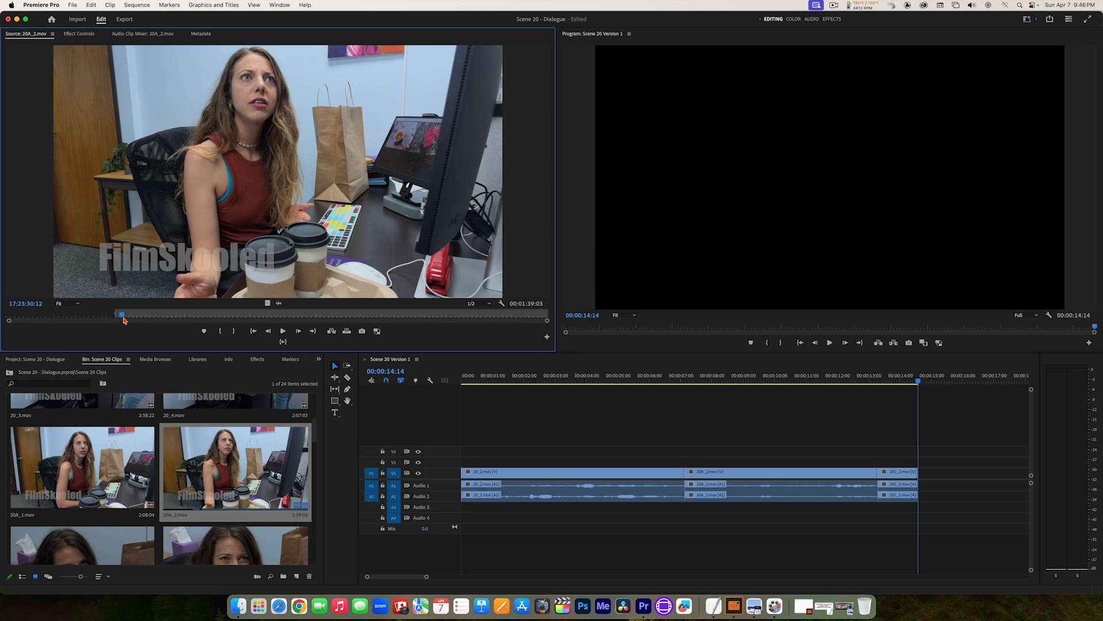
{"action": "left_click_drag", "start_coordinate": [121, 316], "coordinate": [122, 317]}
{"action": "left_click", "coordinate": [233, 331]}
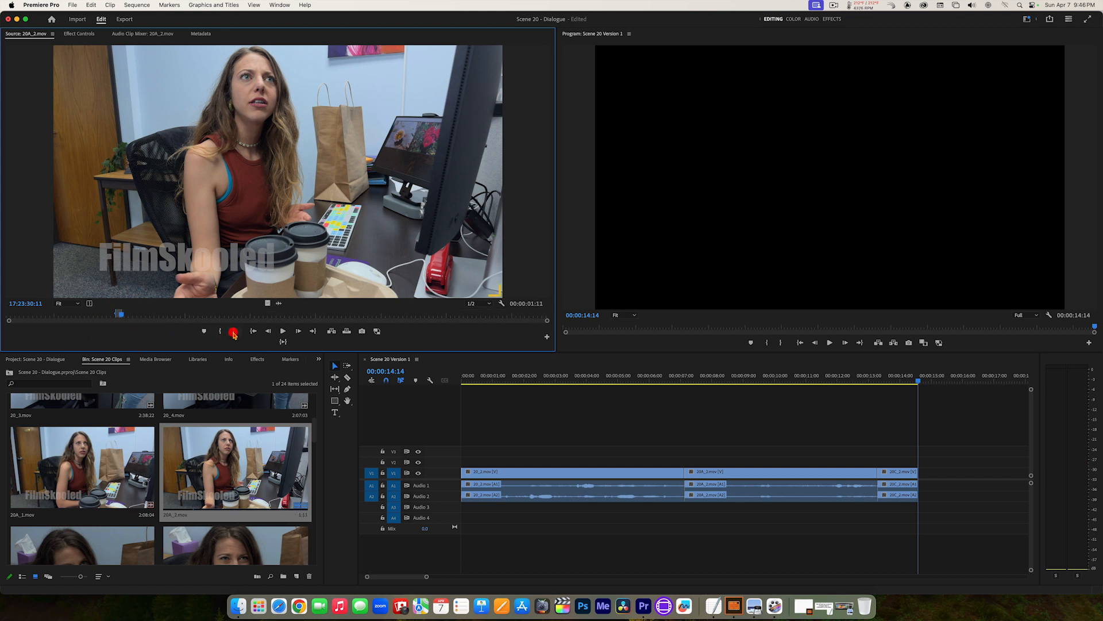
{"action": "left_click", "coordinate": [284, 342]}
Step: Place the marked 20A_2.mov section directly after 20C_2.mov on V1 without a gap, and play the sequence from the start
{"action": "left_click_drag", "start_coordinate": [281, 168], "coordinate": [923, 477]}
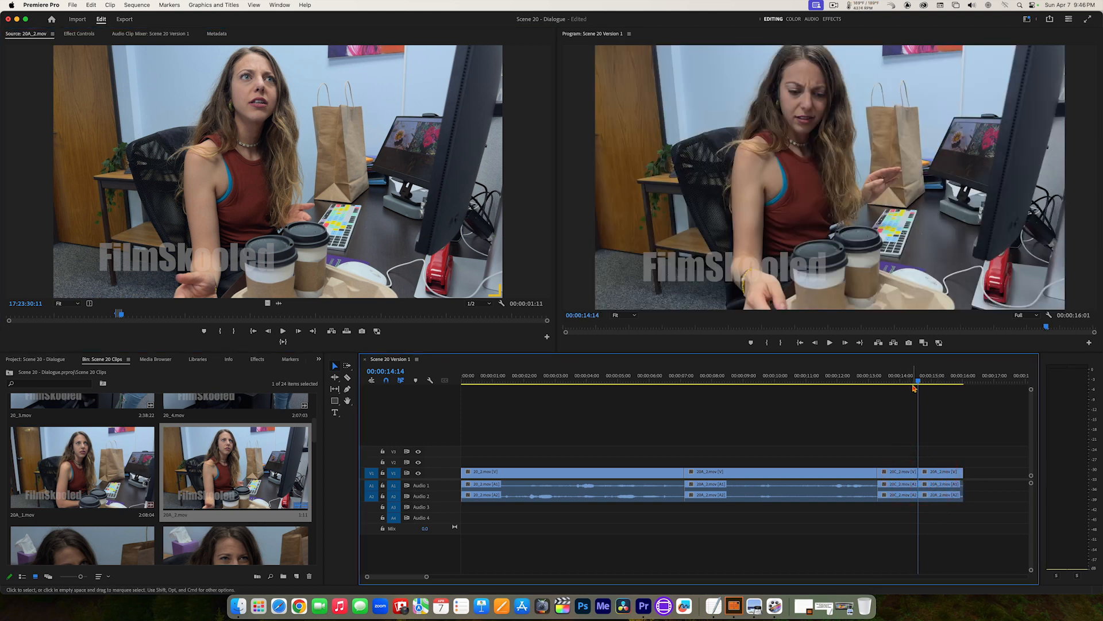
{"action": "left_click_drag", "start_coordinate": [918, 381], "coordinate": [346, 336]}
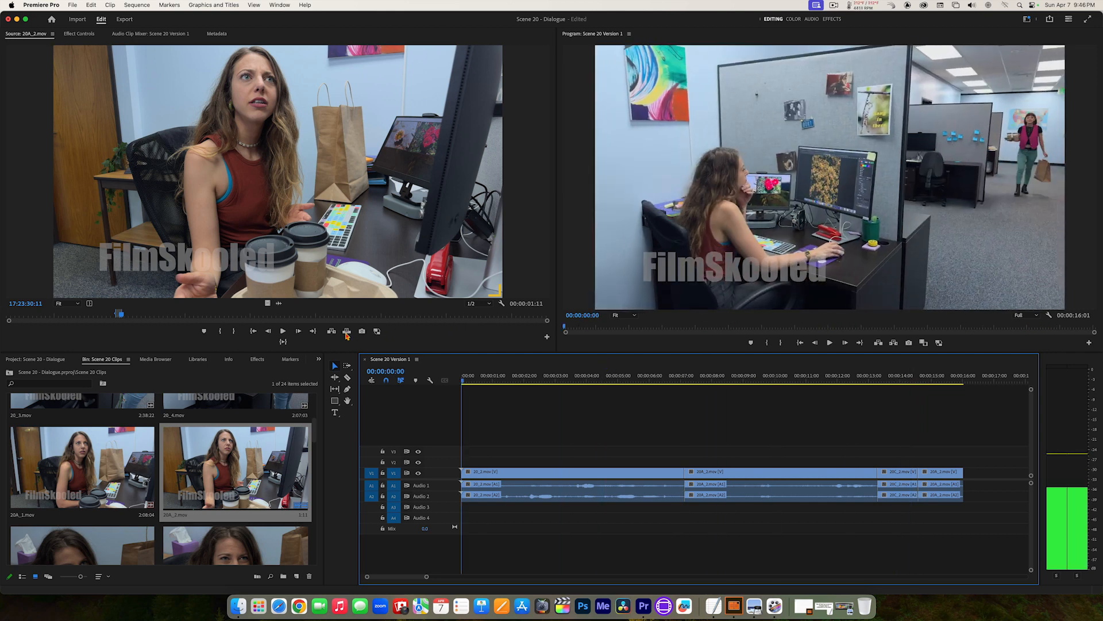
{"action": "left_click", "coordinate": [389, 339]}
{"action": "key", "text": "space"}
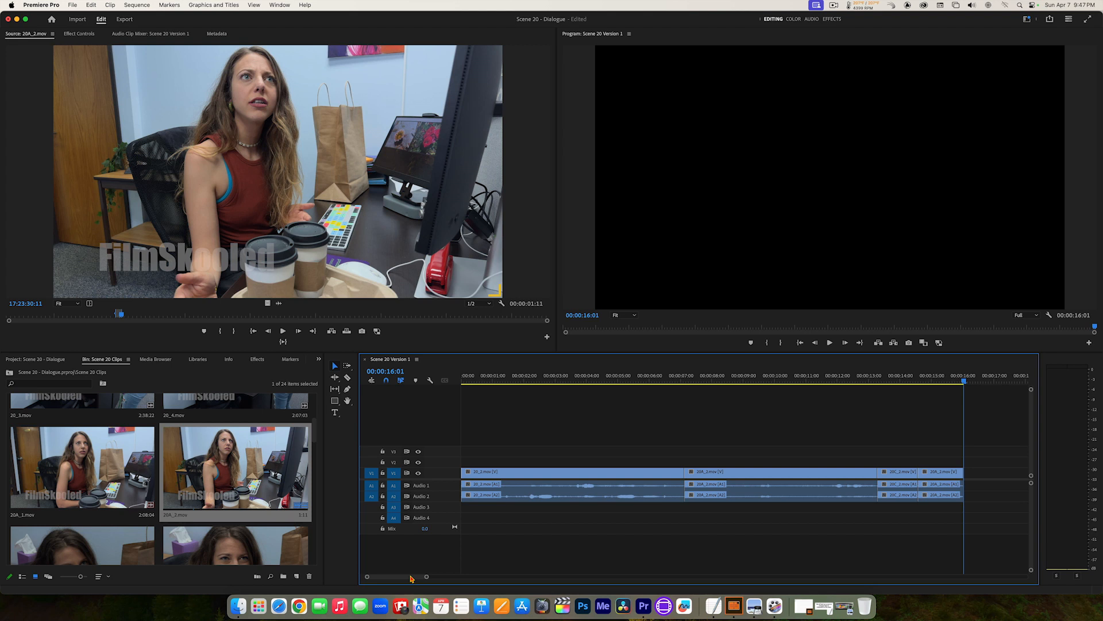
Step: Reopen 20C_2.mov for source viewing and move the playhead to its previously marked Out point at 17:53:32:03
{"action": "left_click_drag", "start_coordinate": [425, 577], "coordinate": [435, 578]}
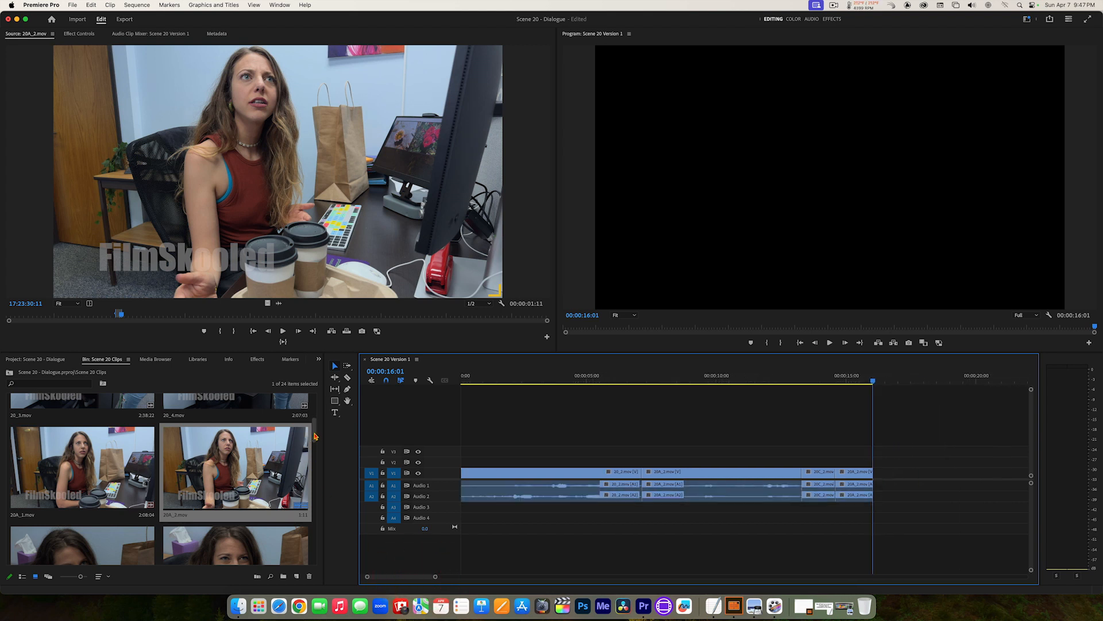
{"action": "left_click_drag", "start_coordinate": [315, 436], "coordinate": [322, 462]}
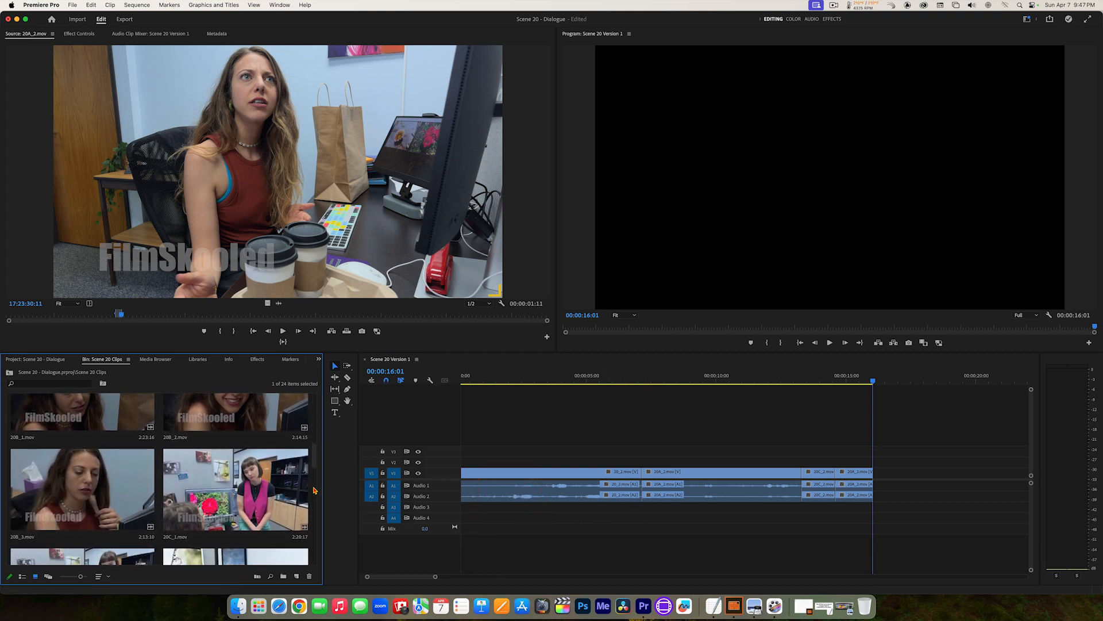
{"action": "left_click_drag", "start_coordinate": [315, 465], "coordinate": [315, 476]}
{"action": "double_click", "coordinate": [57, 516]}
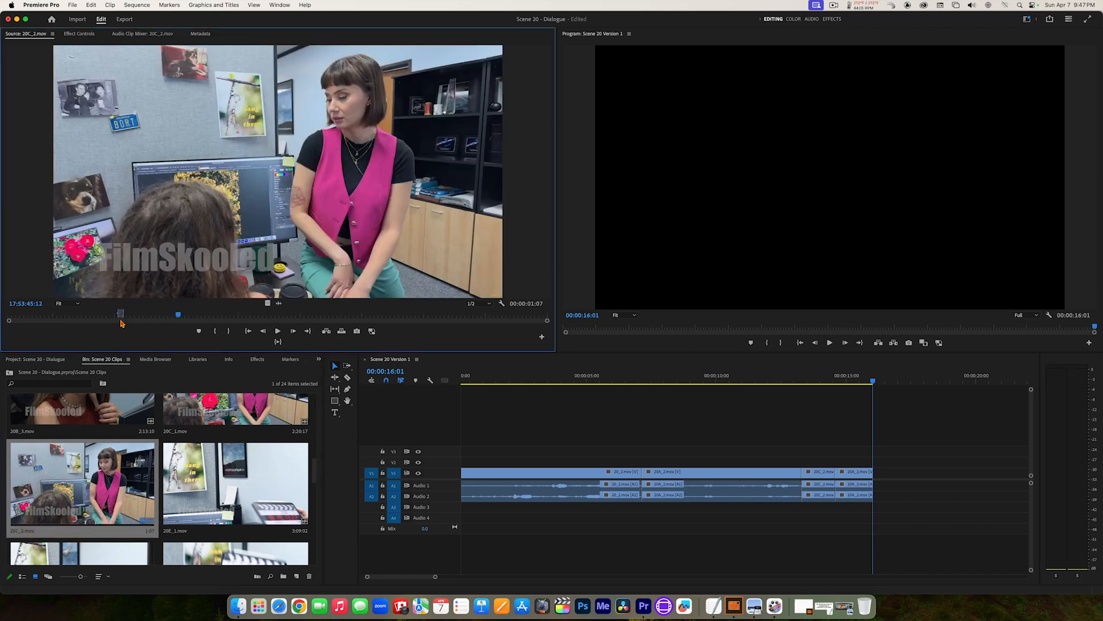
{"action": "left_click_drag", "start_coordinate": [178, 315], "coordinate": [148, 315]}
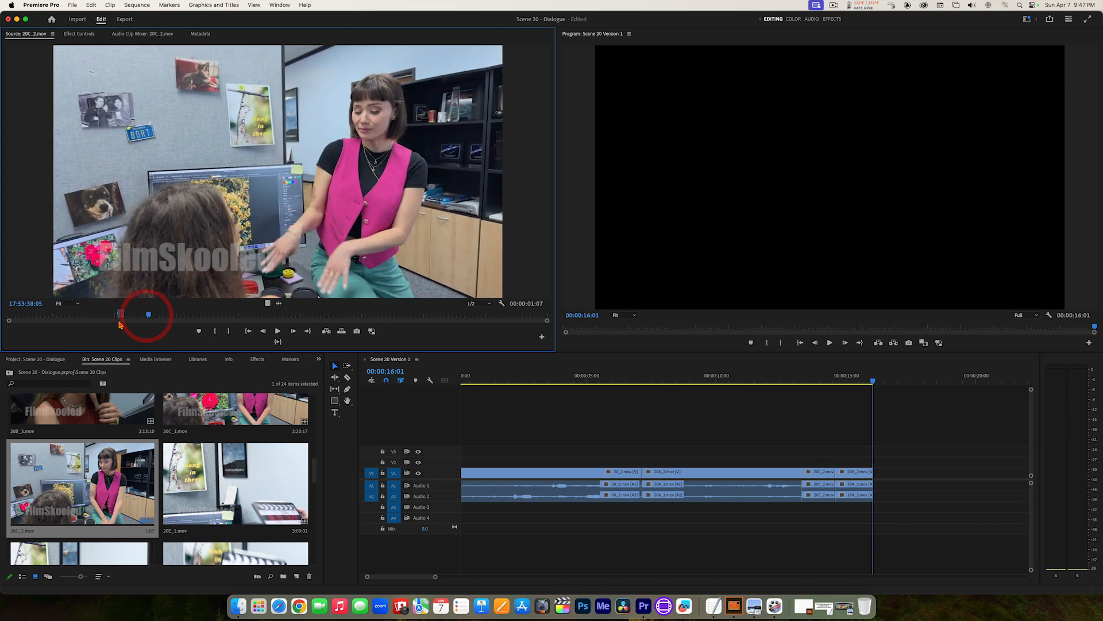
{"action": "left_click", "coordinate": [248, 332]}
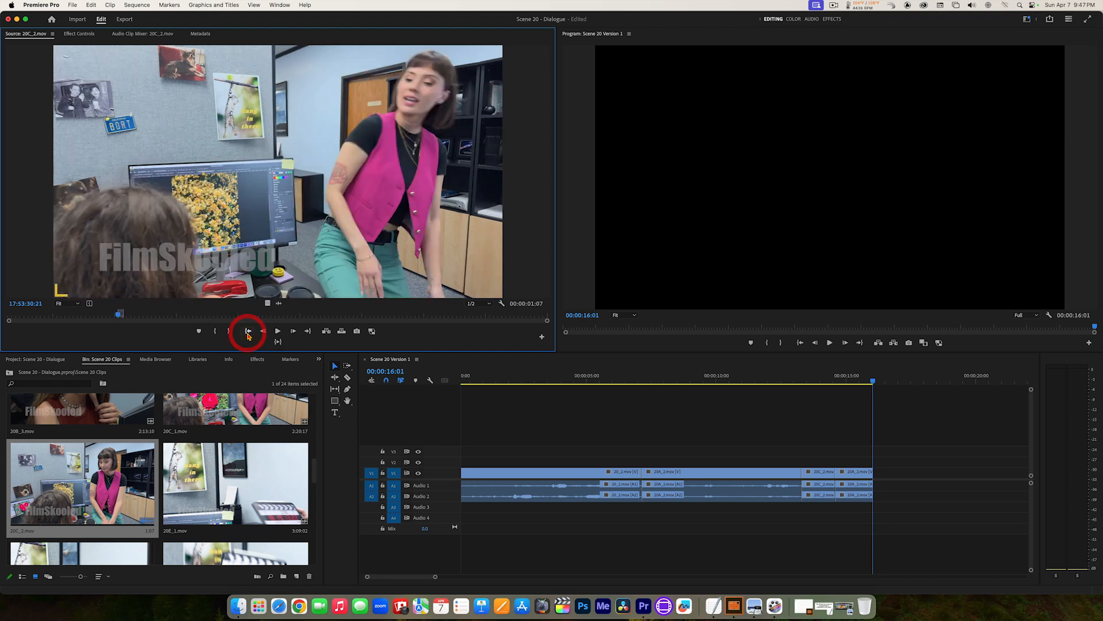
{"action": "left_click", "coordinate": [308, 331]}
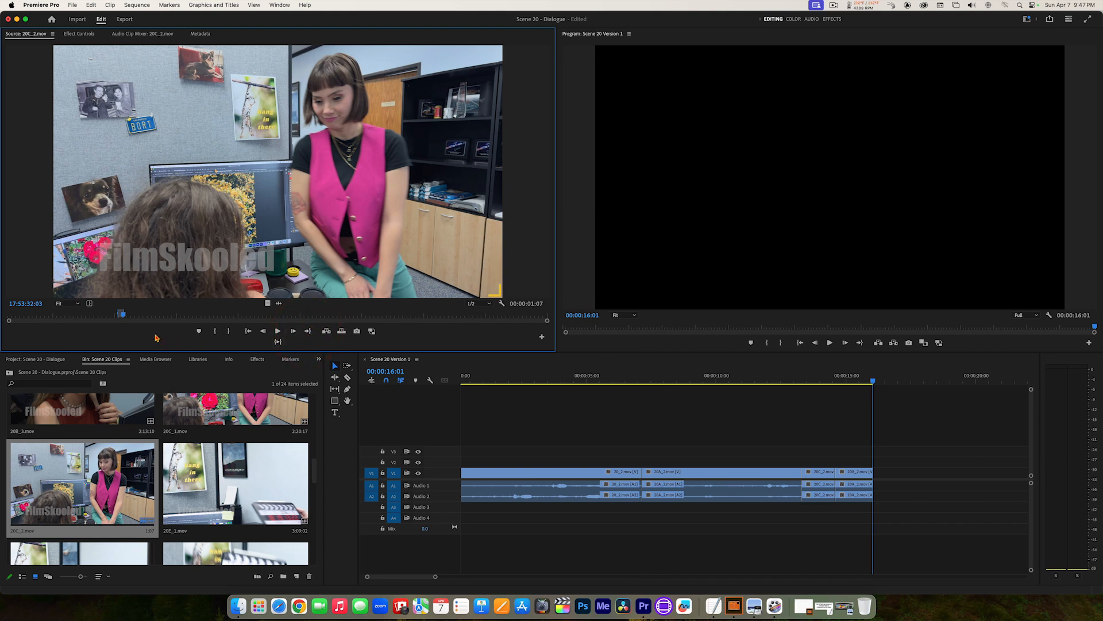
Step: Mark a new In point in 20C_2.mov at 17:53:33:18 and play the standing woman's next line from there
{"action": "key", "text": "space"}
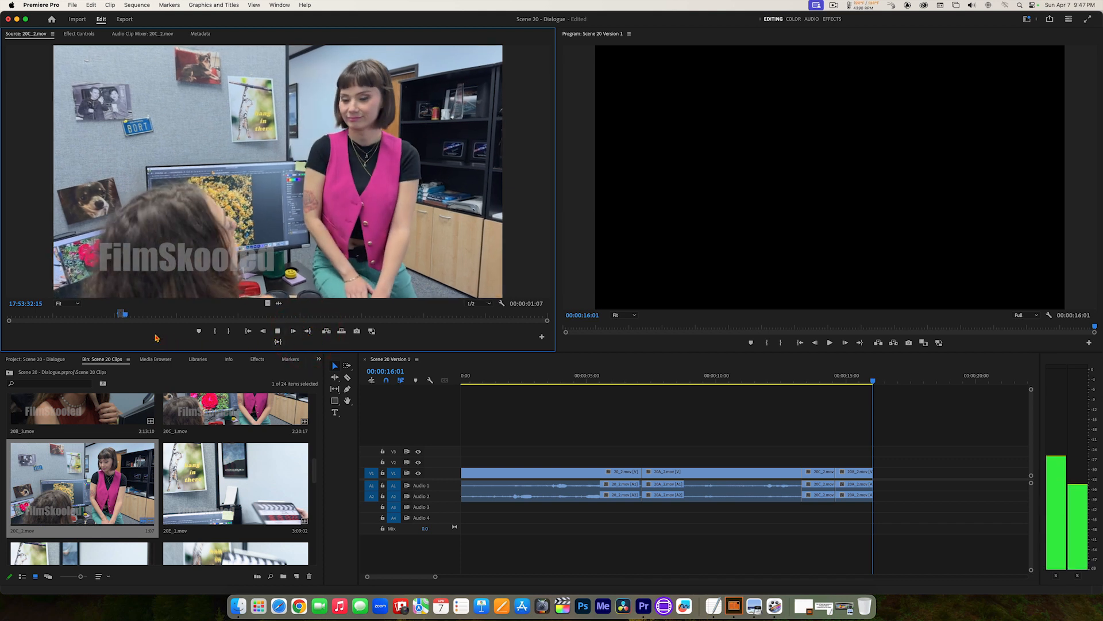
{"action": "key", "text": "space"}
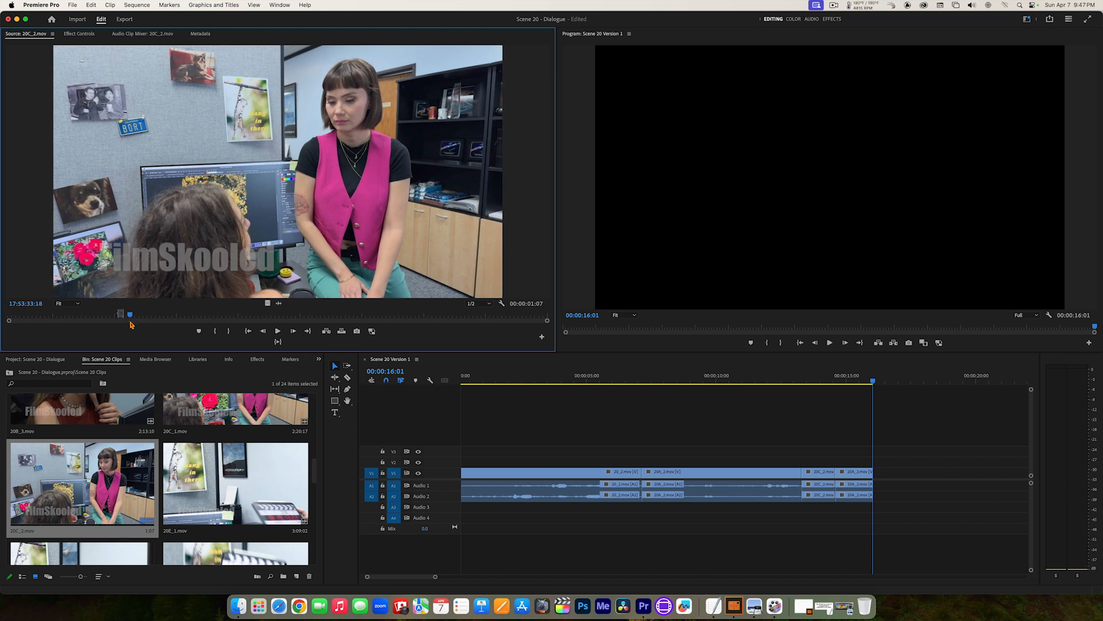
{"action": "key", "text": "i"}
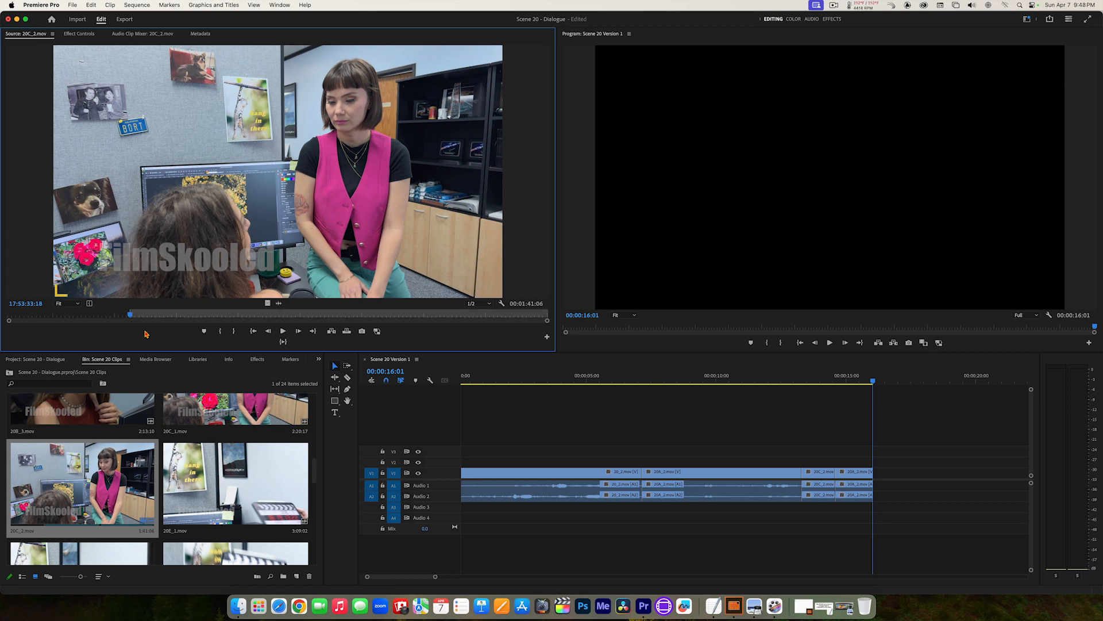
{"action": "key", "text": "space"}
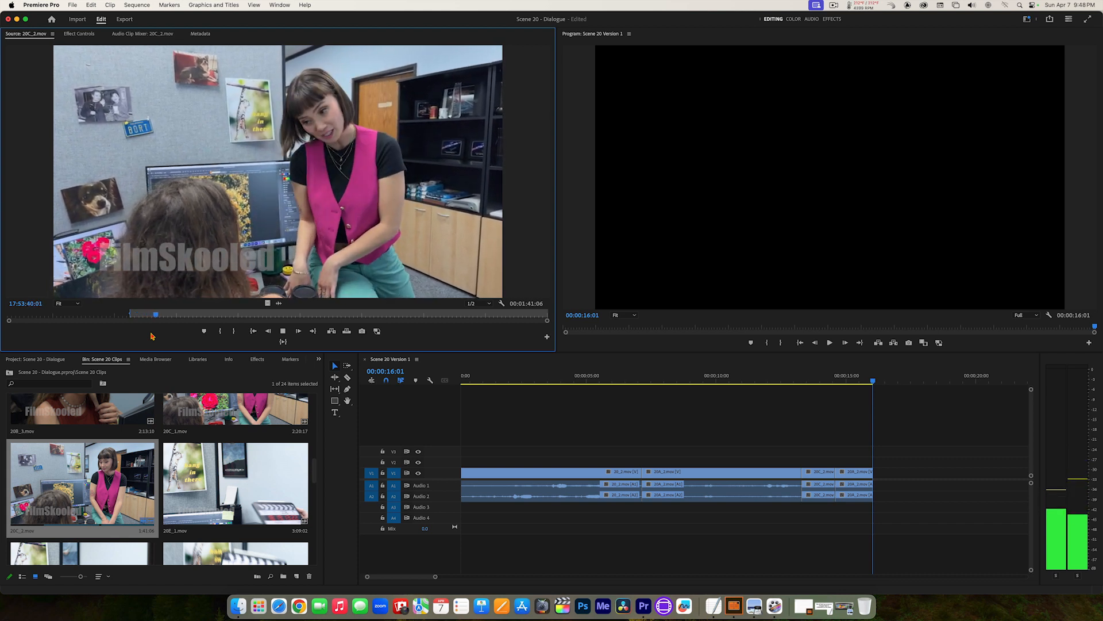
{"action": "key", "text": "space"}
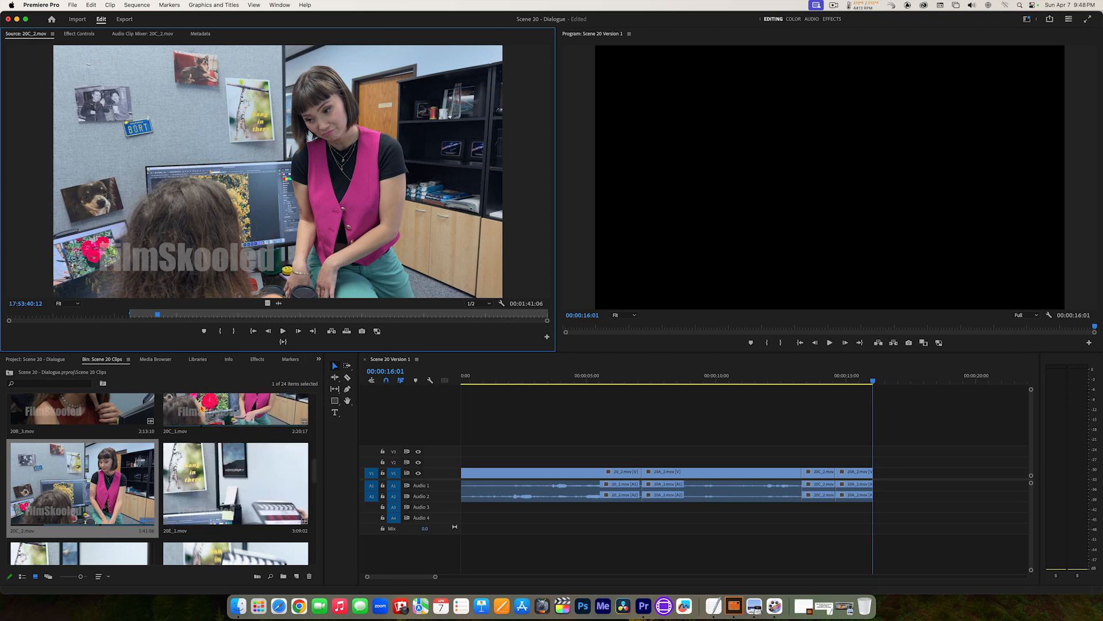
Step: Open 20C_1.mov as the source and play the standing woman's performance from 17:50:45:00
{"action": "double_click", "coordinate": [200, 402]}
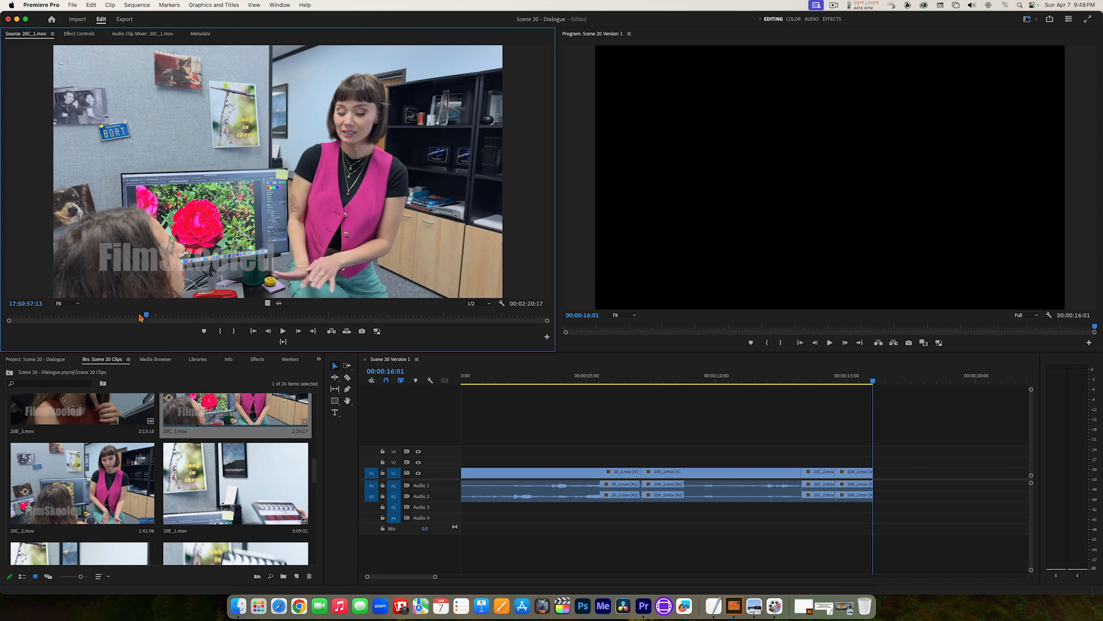
{"action": "left_click_drag", "start_coordinate": [139, 317], "coordinate": [99, 315]}
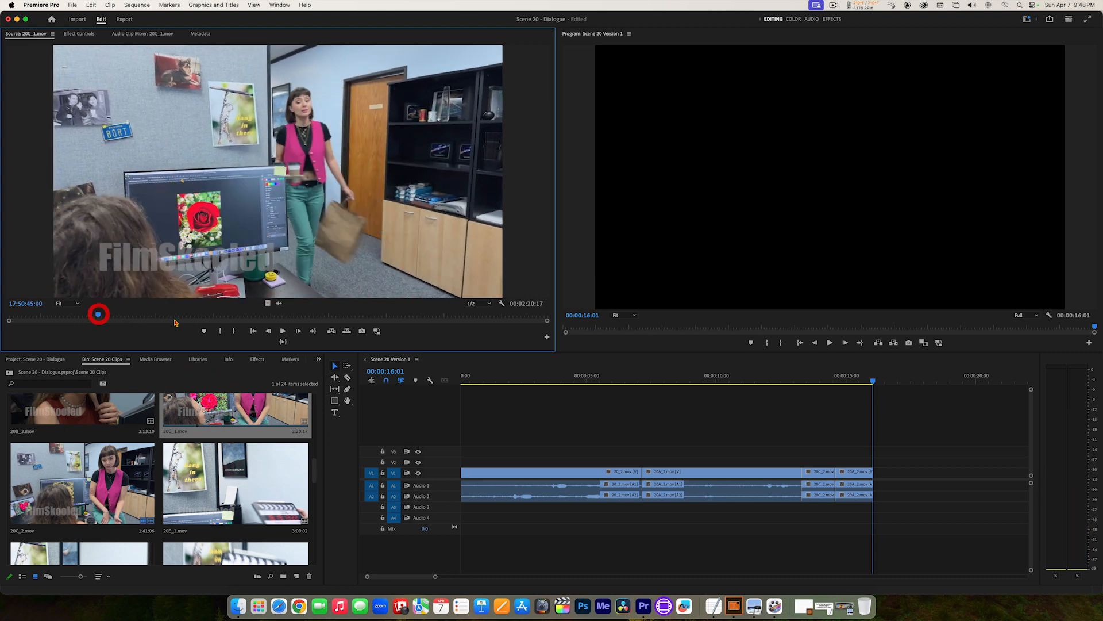
{"action": "key", "text": "space"}
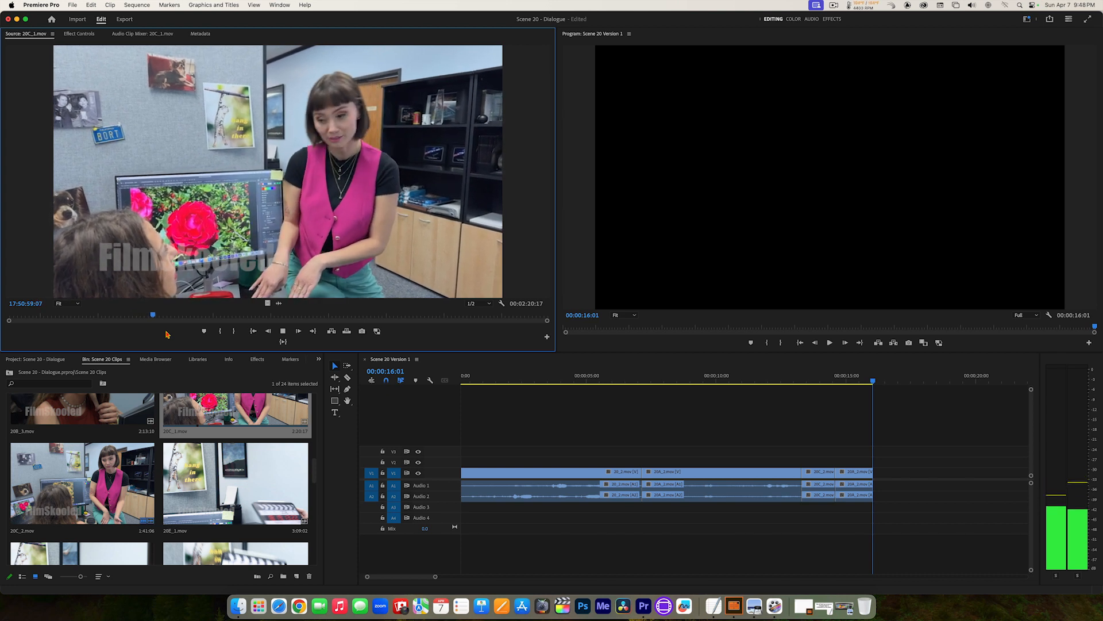
{"action": "key", "text": "space"}
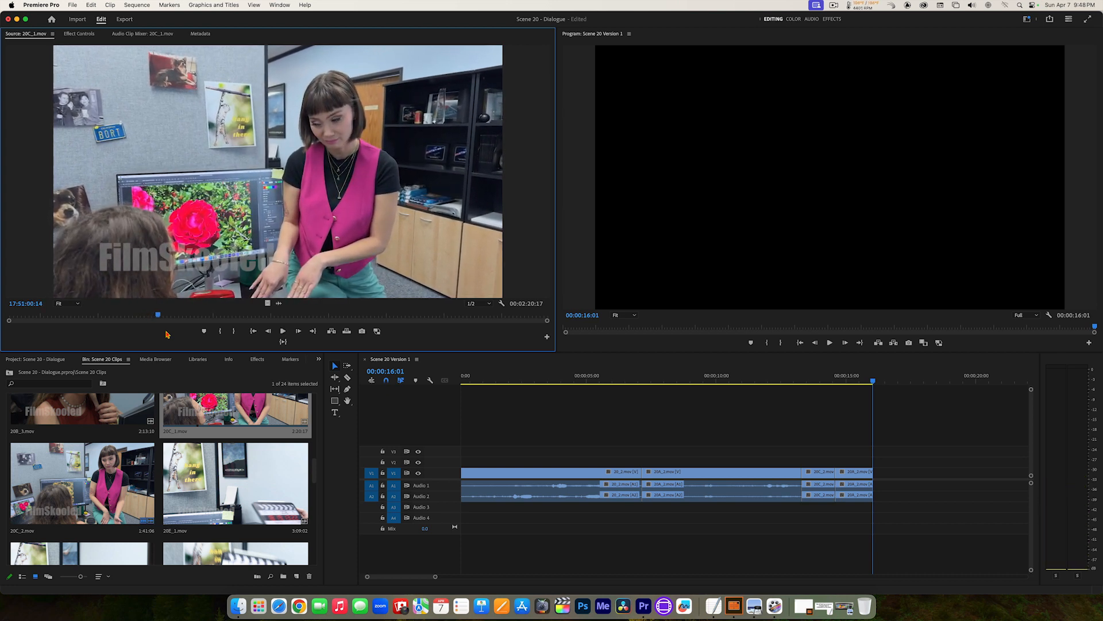
Step: Replay 20C_1.mov from 17:50:50:03 and mark an In point at 17:50:53:15, before the standing woman's line
{"action": "left_click_drag", "start_coordinate": [155, 317], "coordinate": [119, 319]}
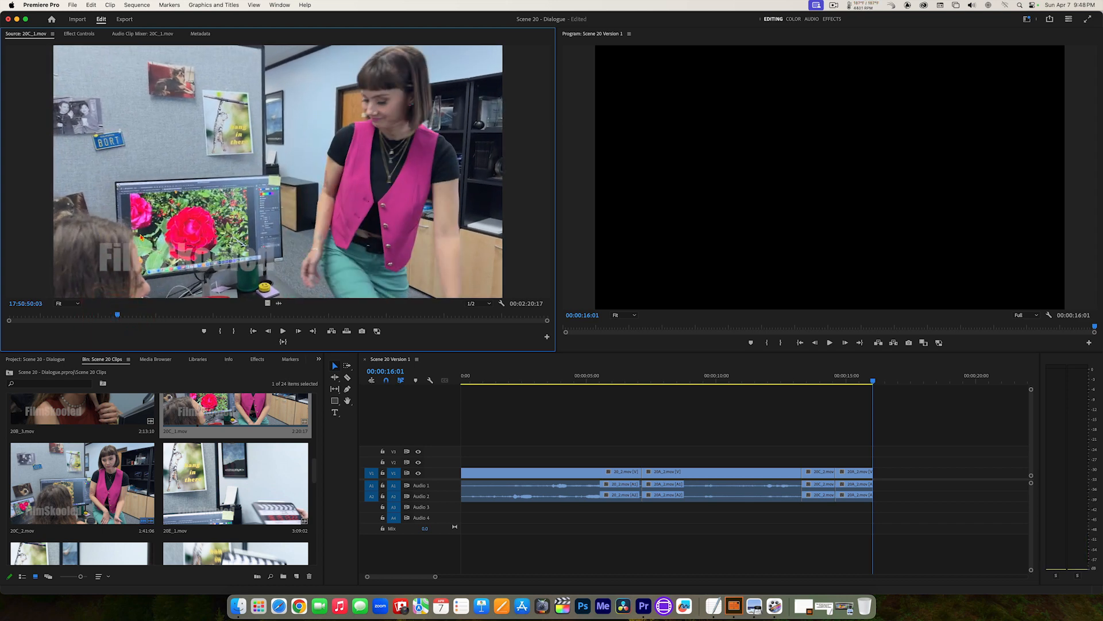
{"action": "key", "text": "space"}
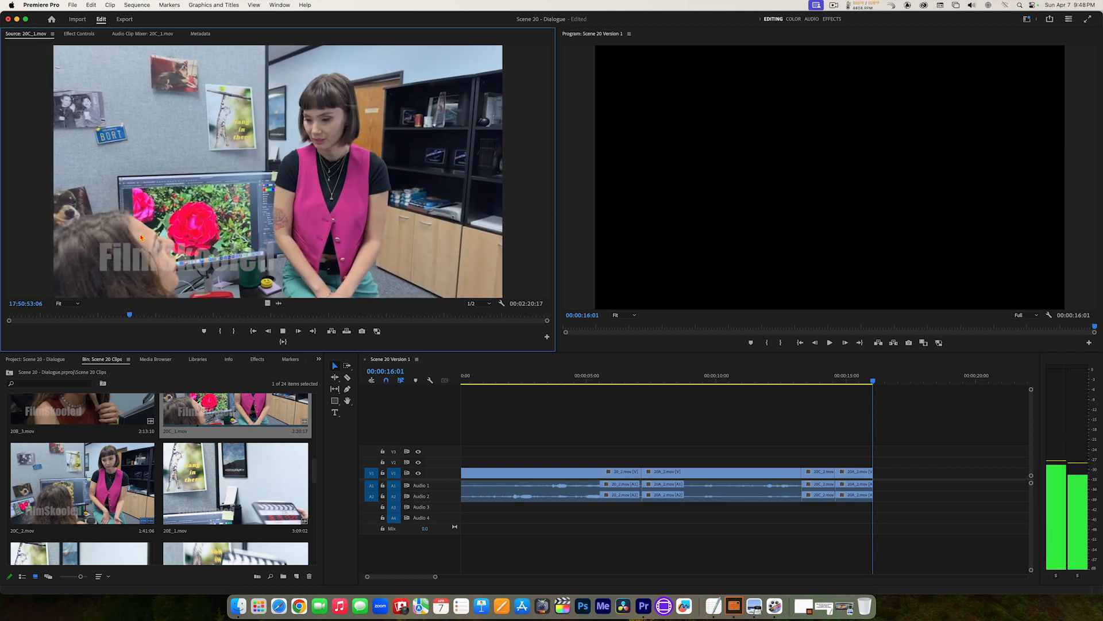
{"action": "key", "text": "space"}
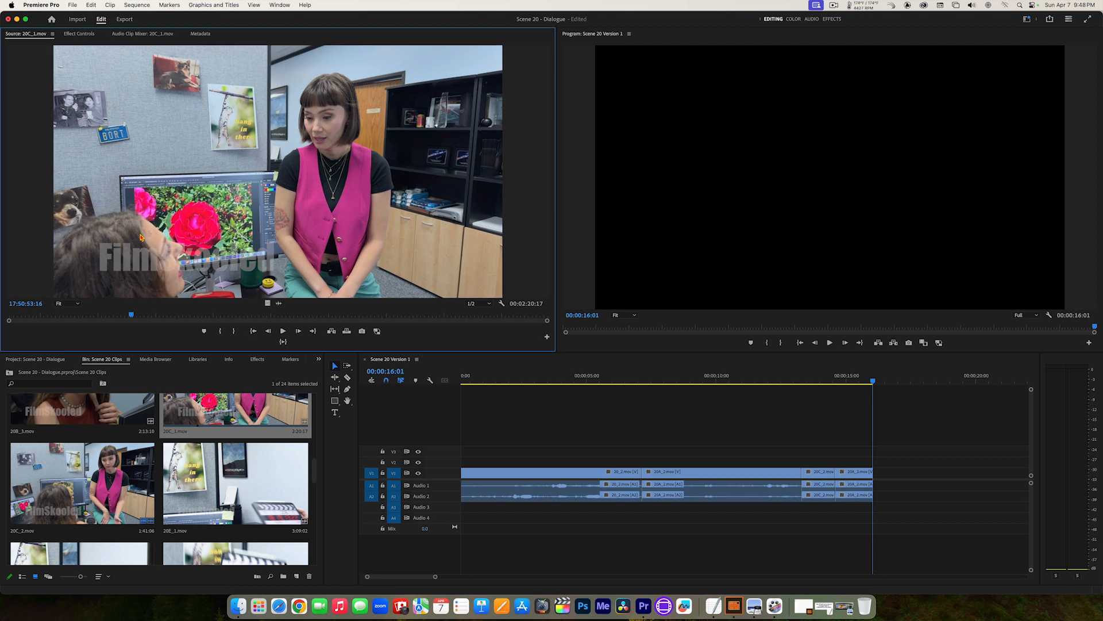
{"action": "key", "text": "Left"}
{"action": "key", "text": "i"}
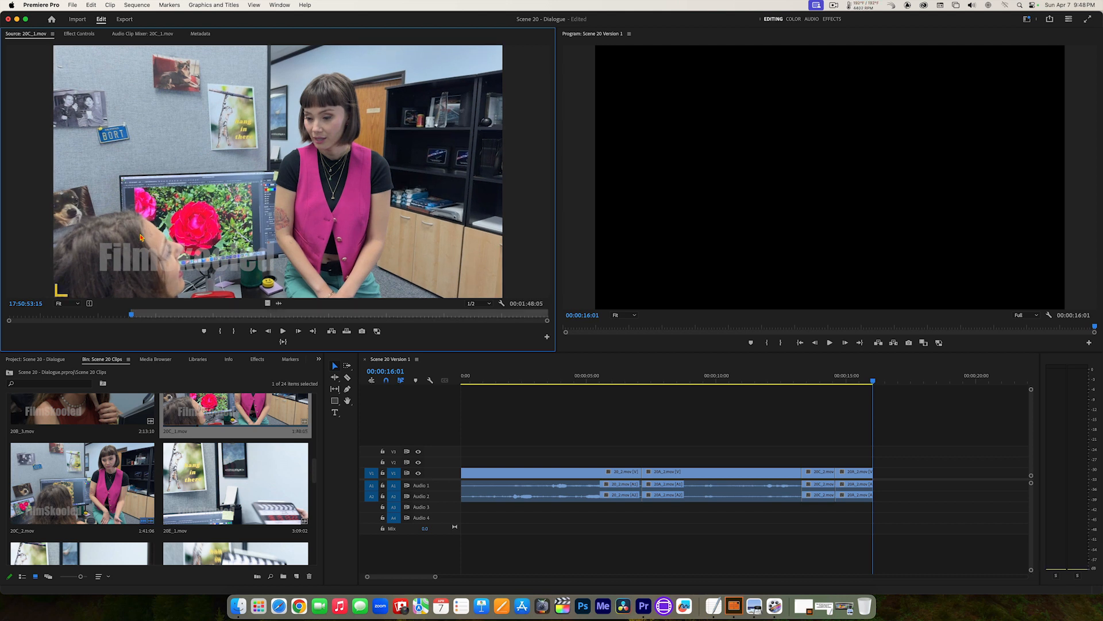
Step: Review the standing woman's line in 20C_1.mov, mark the Out point at 17:51:02:00 and preview from In to Out
{"action": "key", "text": "space"}
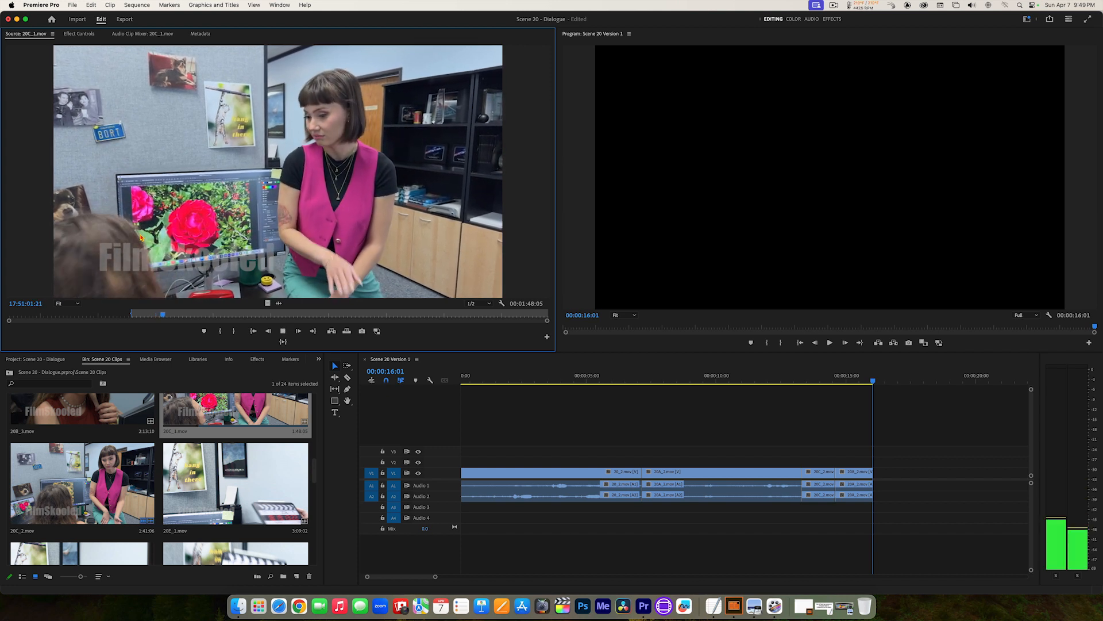
{"action": "key", "text": "j"}
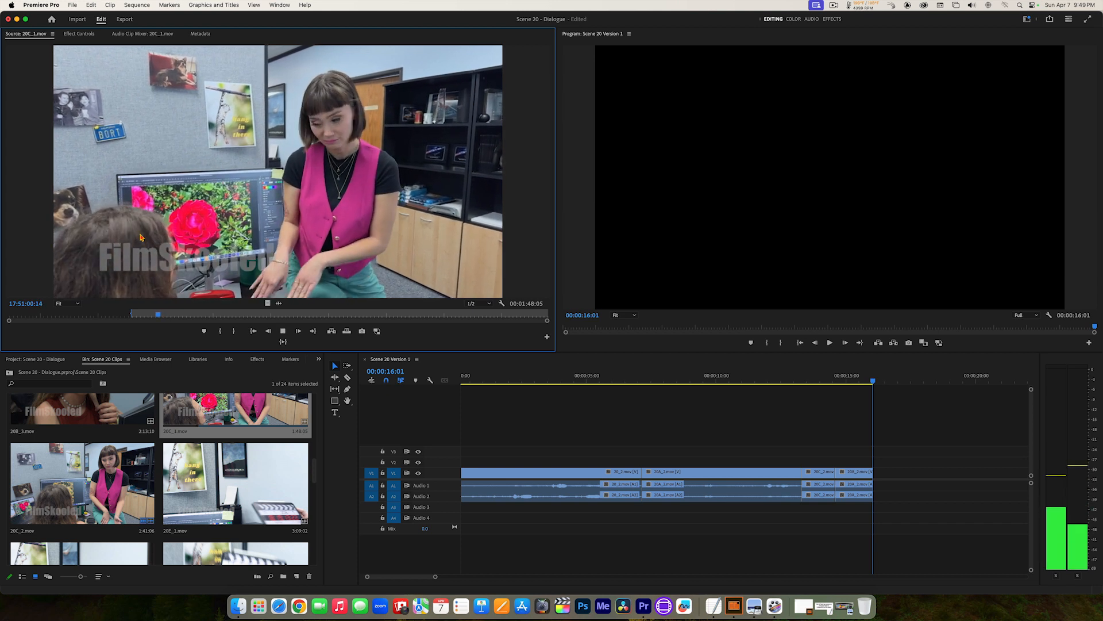
{"action": "key", "text": "k"}
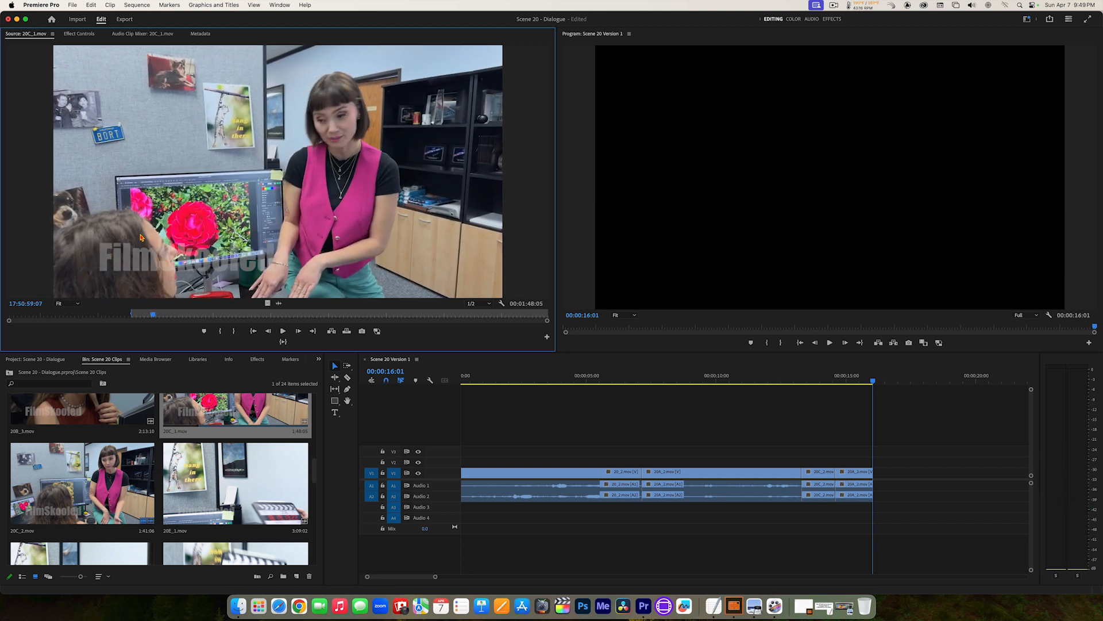
{"action": "key", "text": "l"}
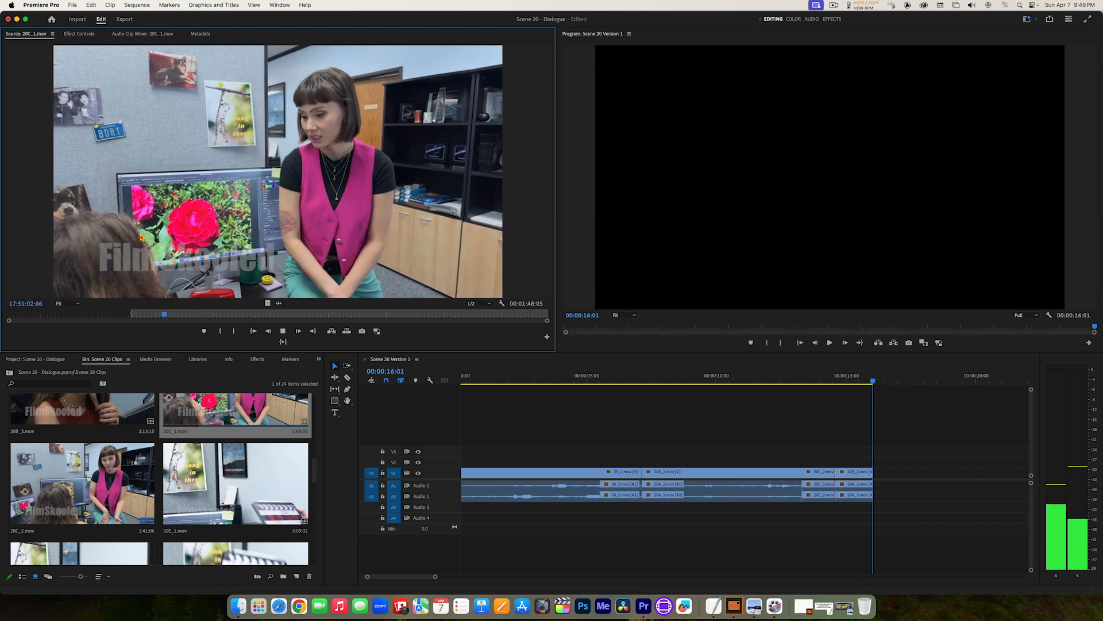
{"action": "key", "text": "k"}
{"action": "key", "text": "j"}
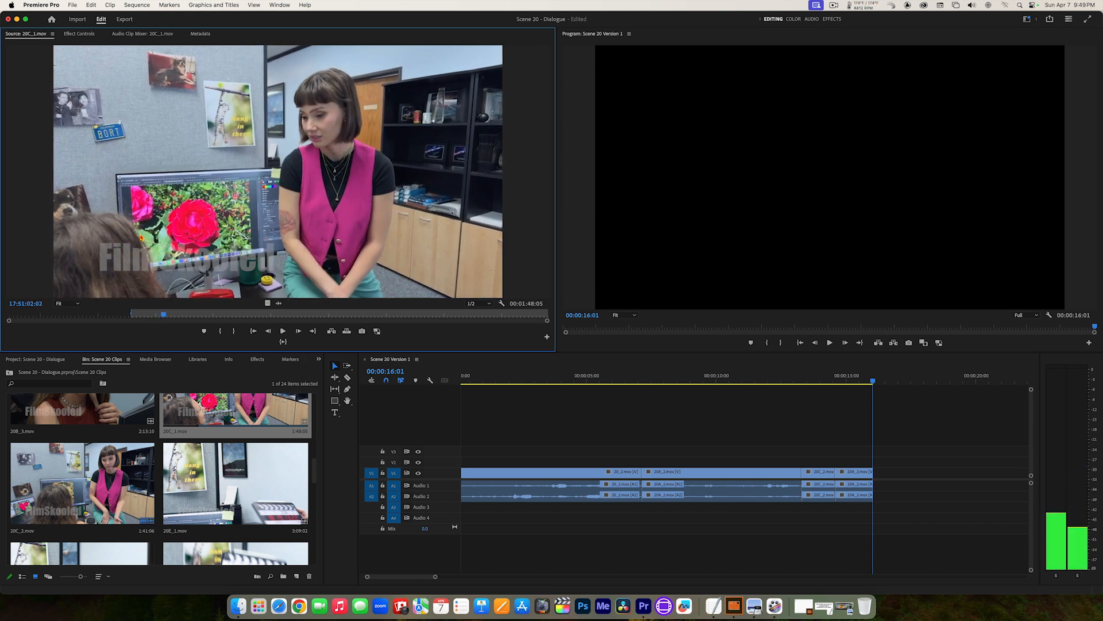
{"action": "key", "text": "o"}
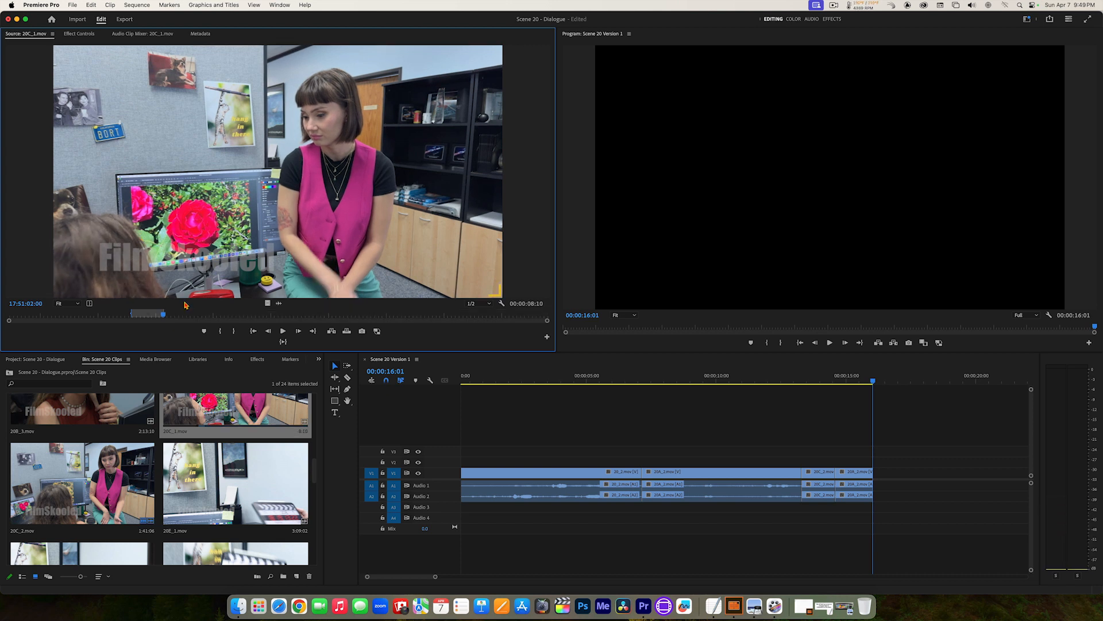
{"action": "left_click", "coordinate": [283, 342]}
Step: Place the marked 20C_1.mov section directly after the last 20A_2.mov clip on V1 without a gap, and play the sequence from the start
{"action": "left_click_drag", "start_coordinate": [710, 396], "coordinate": [879, 480]}
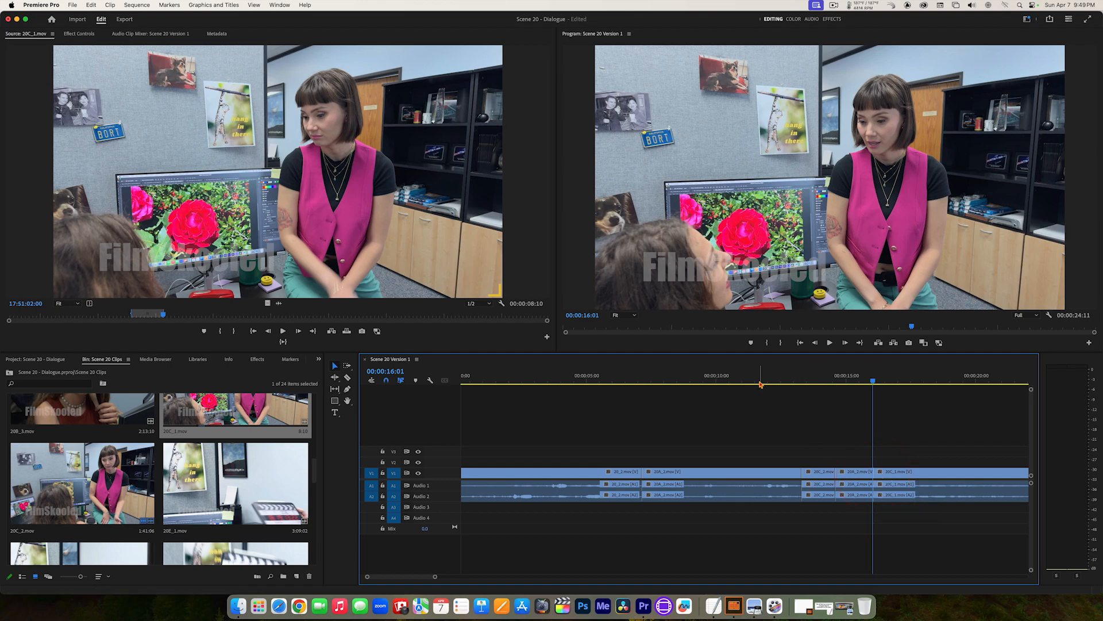
{"action": "left_click_drag", "start_coordinate": [760, 384], "coordinate": [391, 386]}
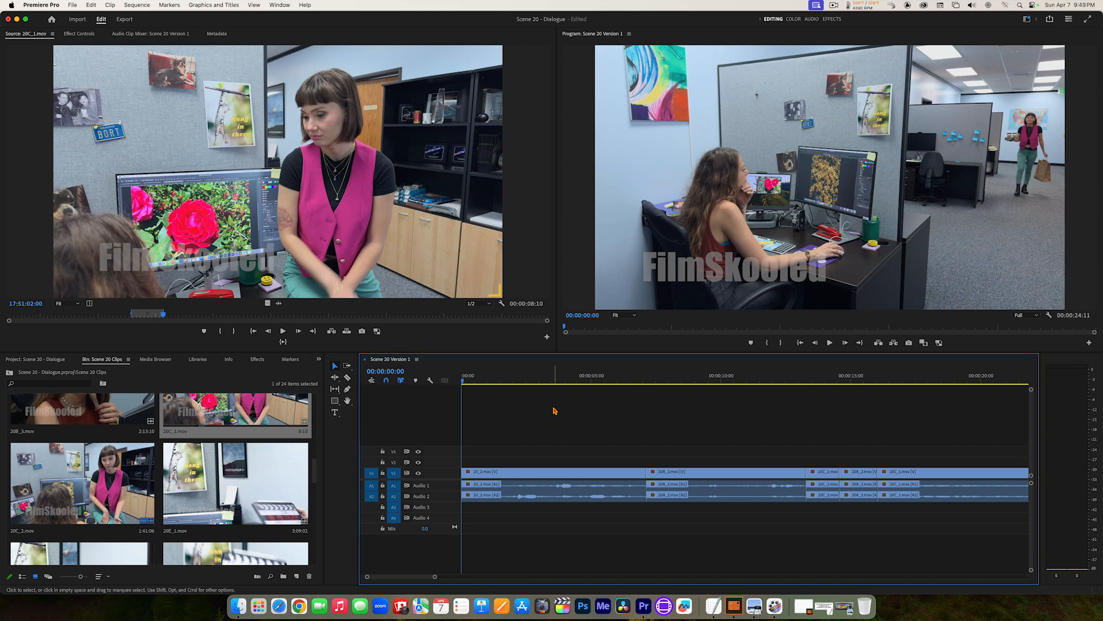
{"action": "key", "text": "space"}
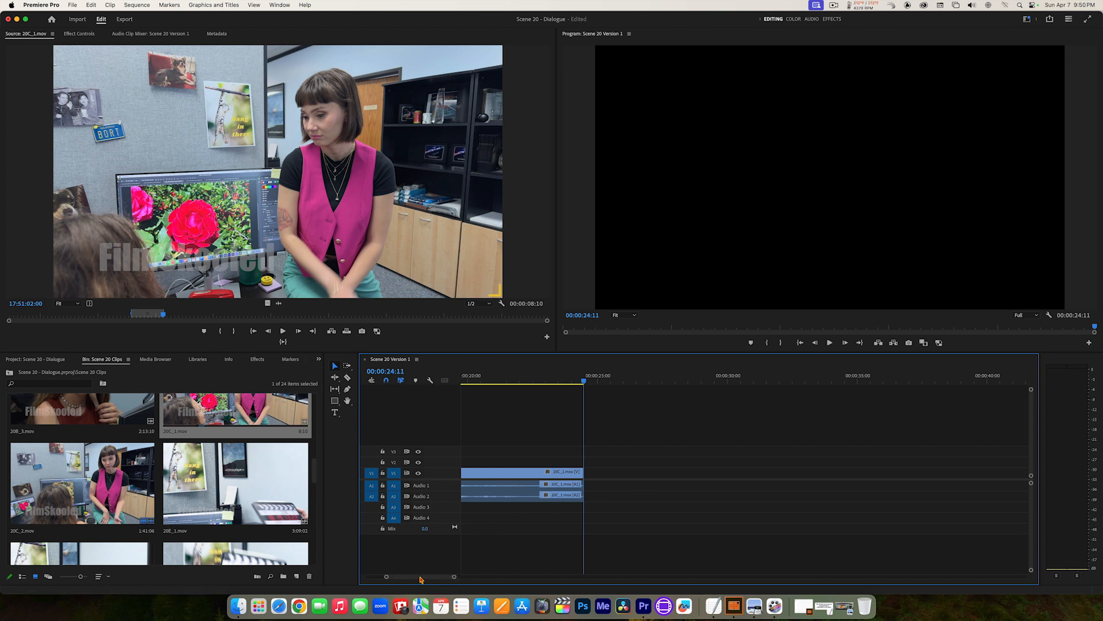
Step: Play the complete Scene 20 Version 1 sequence from its first frame through to the end of the last clip
{"action": "mouse_move", "coordinate": [419, 577]}
{"action": "left_mouse_down"}
{"action": "mouse_move", "coordinate": [404, 578]}
{"action": "mouse_move", "coordinate": [437, 578]}
{"action": "mouse_move", "coordinate": [399, 580]}
{"action": "left_mouse_up"}
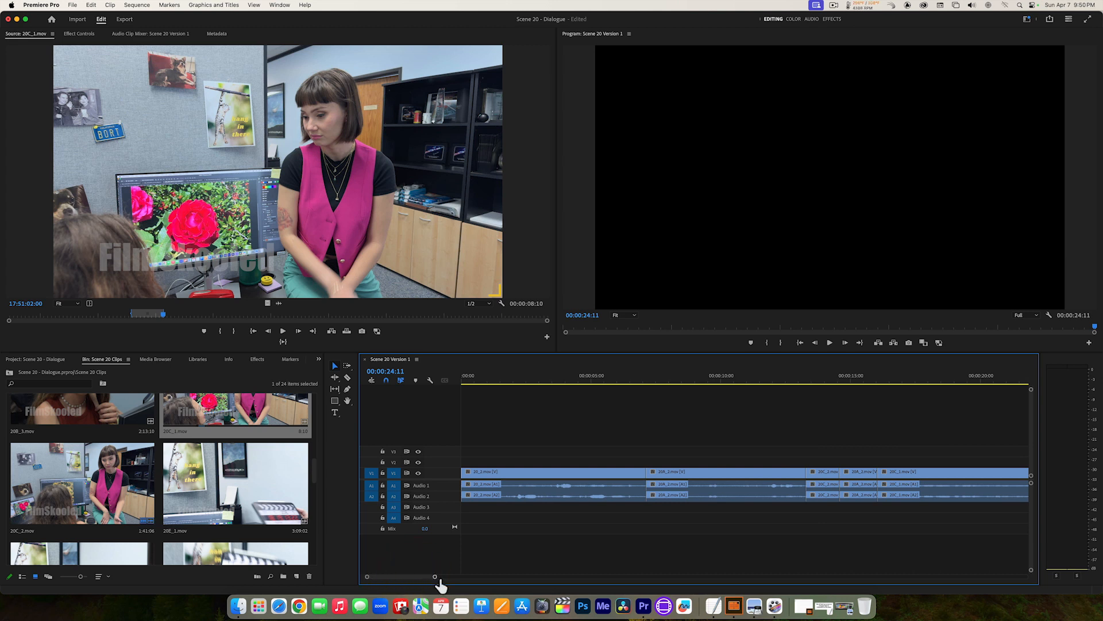
{"action": "left_click_drag", "start_coordinate": [437, 581], "coordinate": [484, 584]}
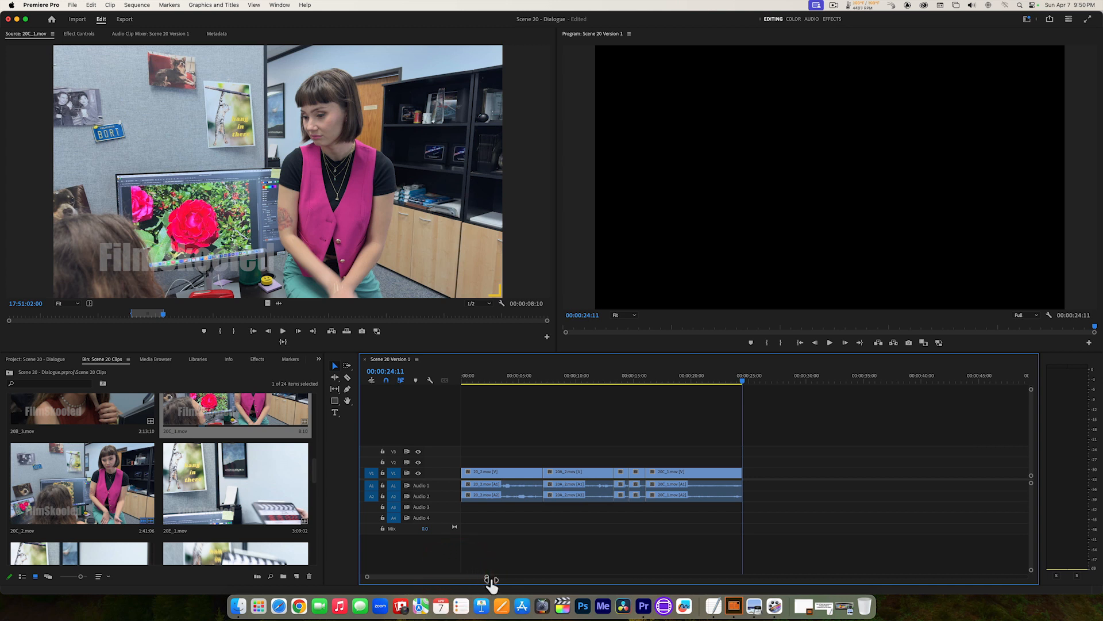
{"action": "left_click_drag", "start_coordinate": [488, 582], "coordinate": [493, 577]}
{"action": "left_click", "coordinate": [481, 576]}
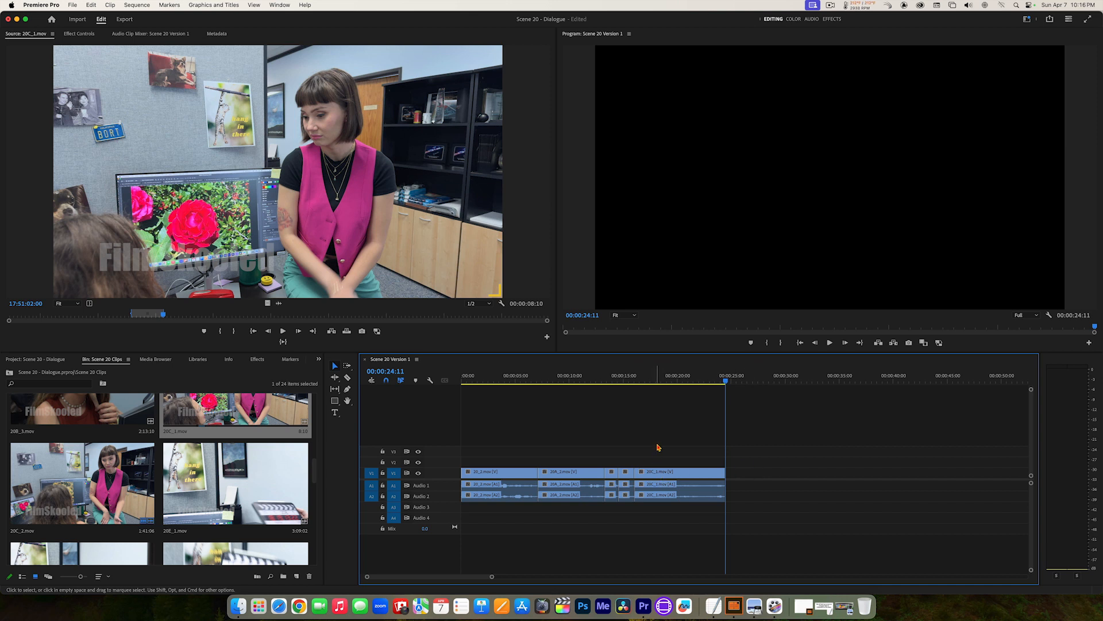
{"action": "left_click", "coordinate": [698, 373]}
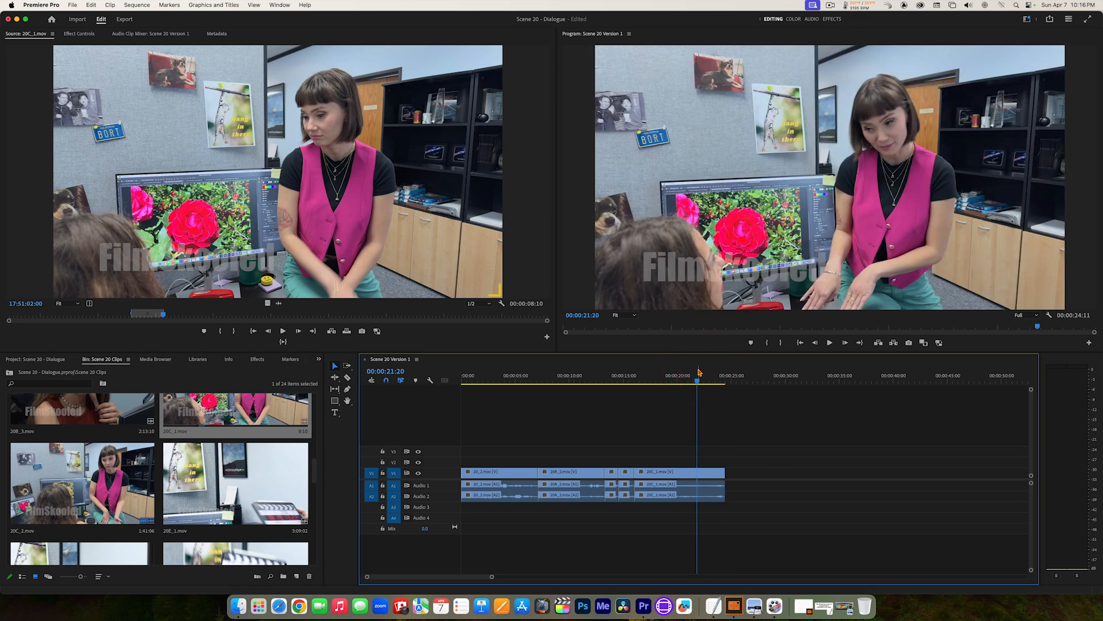
{"action": "key", "text": "Home"}
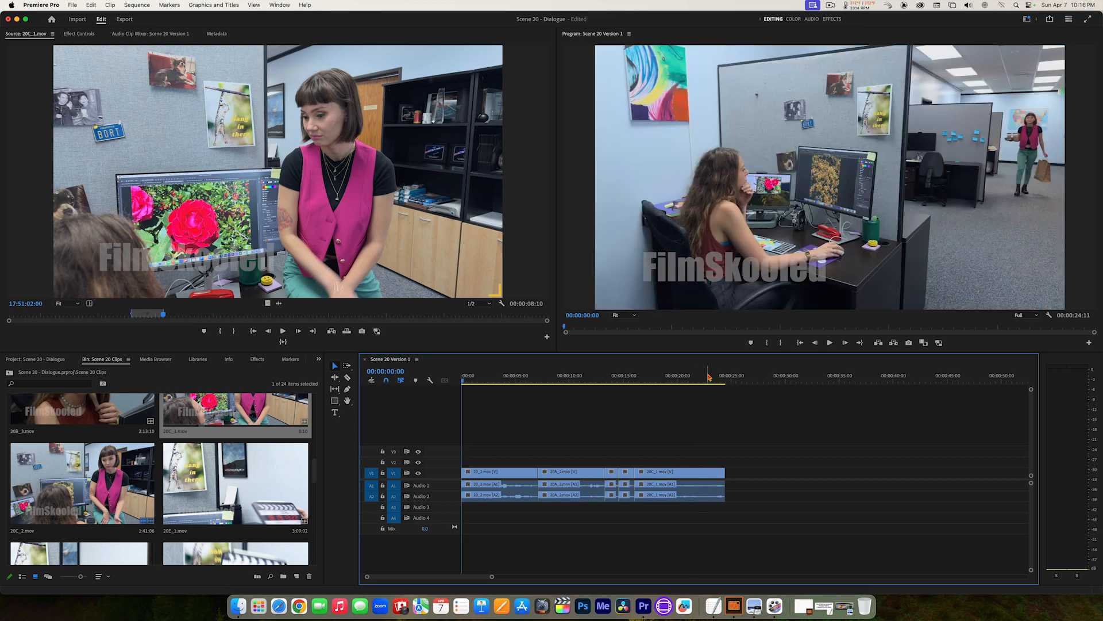
{"action": "left_click", "coordinate": [715, 378]}
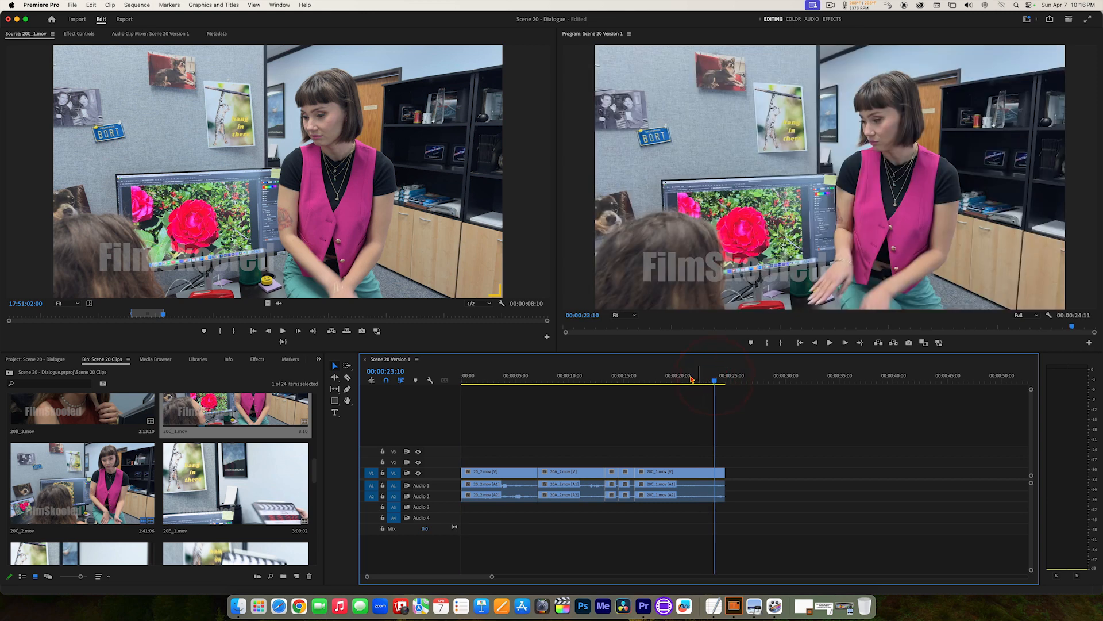
{"action": "left_click", "coordinate": [584, 375]}
{"action": "left_click_drag", "start_coordinate": [704, 379], "coordinate": [421, 369]}
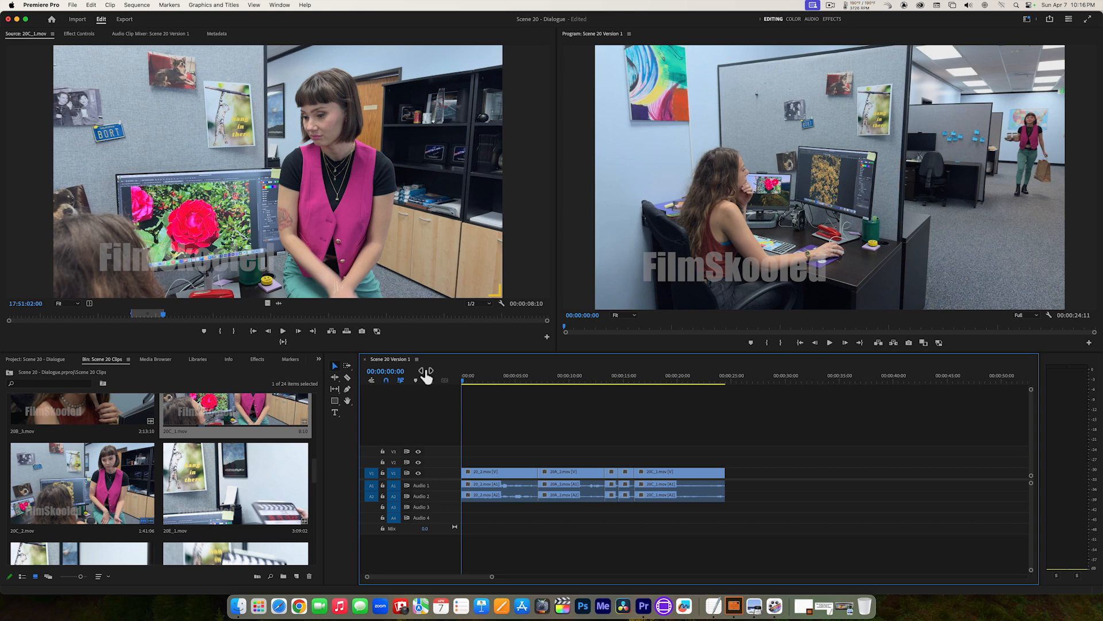
{"action": "key", "text": "space"}
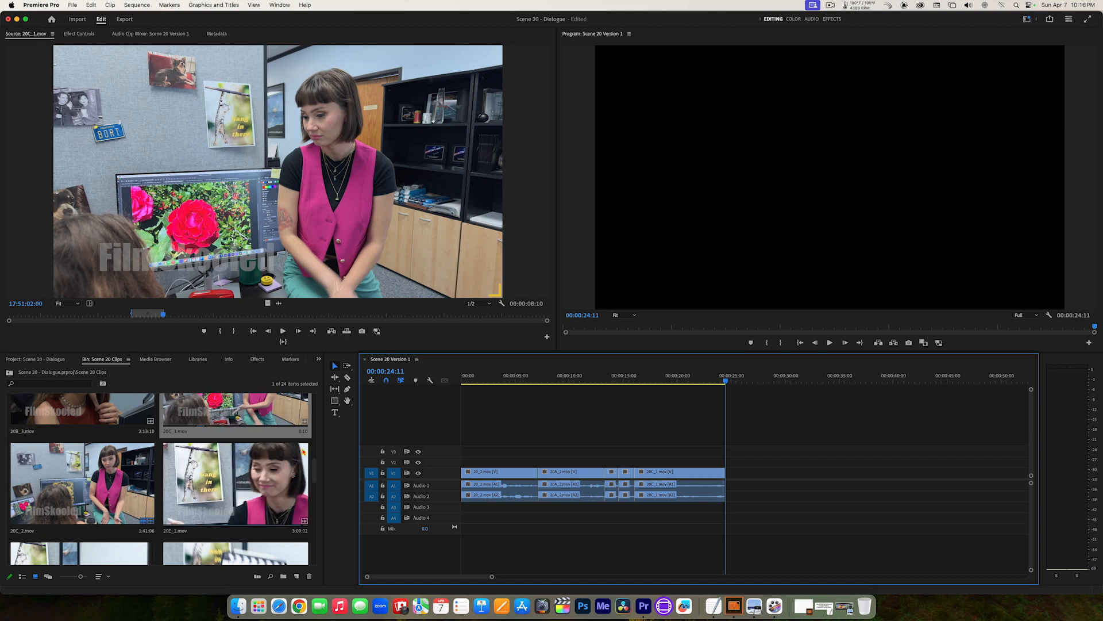
Step: Reopen 20A_2.mov for source viewing and play the seated woman's response onward from its marked Out point at 17:23:30:11
{"action": "left_click_drag", "start_coordinate": [315, 475], "coordinate": [313, 435]}
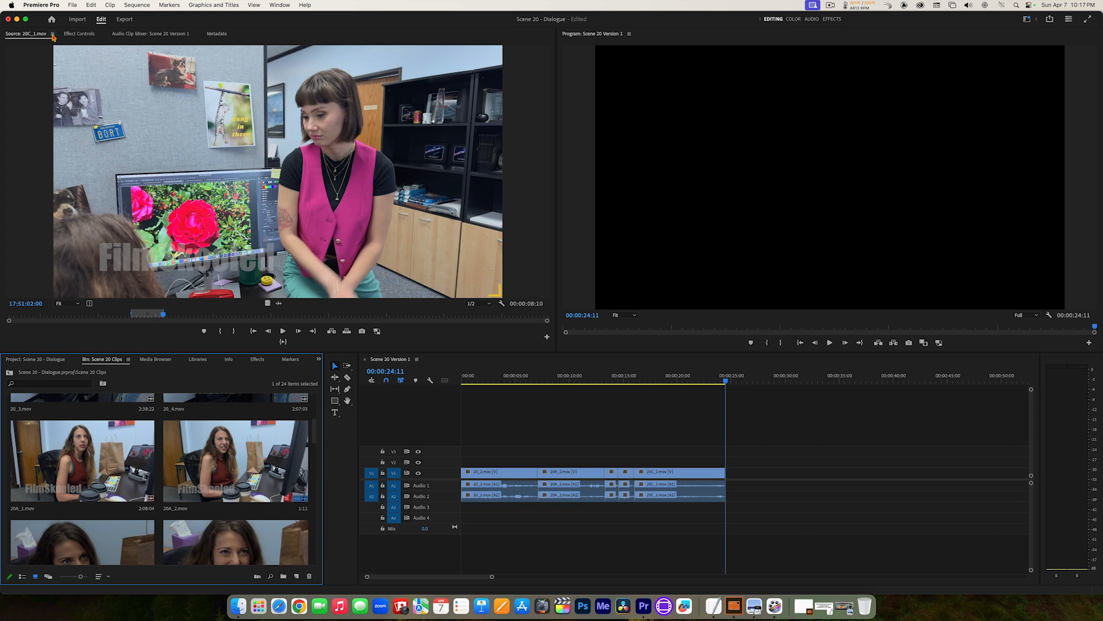
{"action": "left_click", "coordinate": [53, 34]}
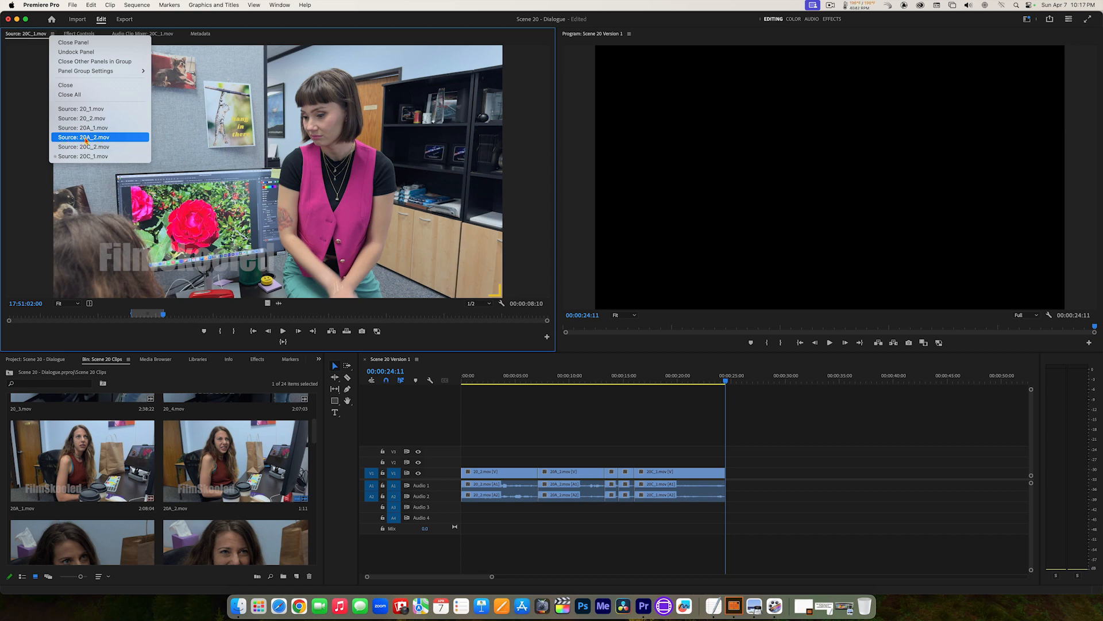
{"action": "left_click", "coordinate": [86, 138]}
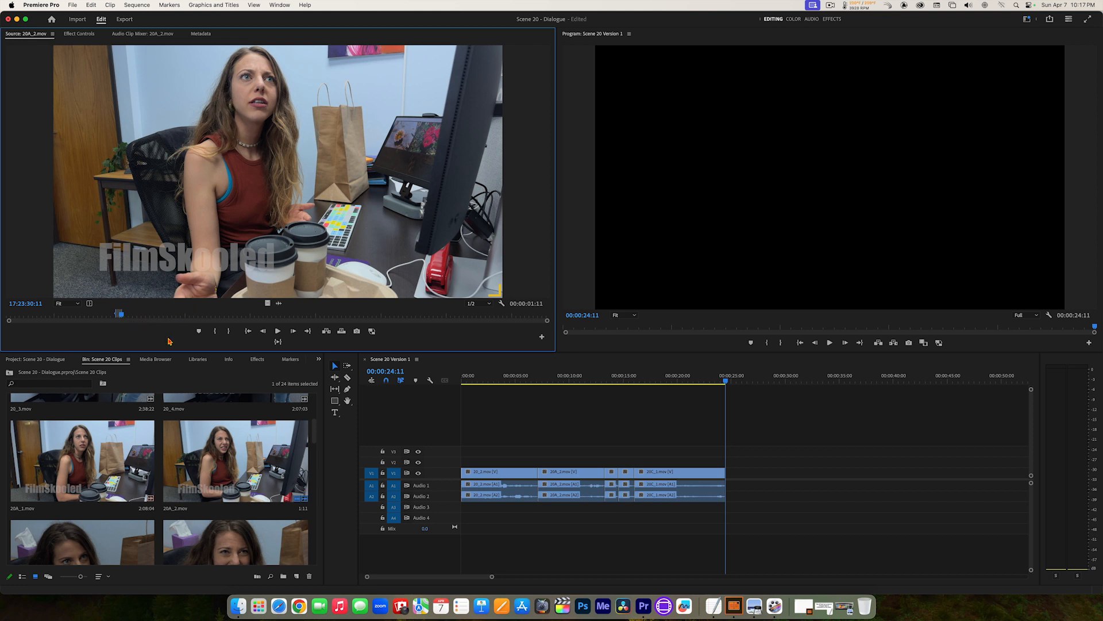
{"action": "key", "text": "space"}
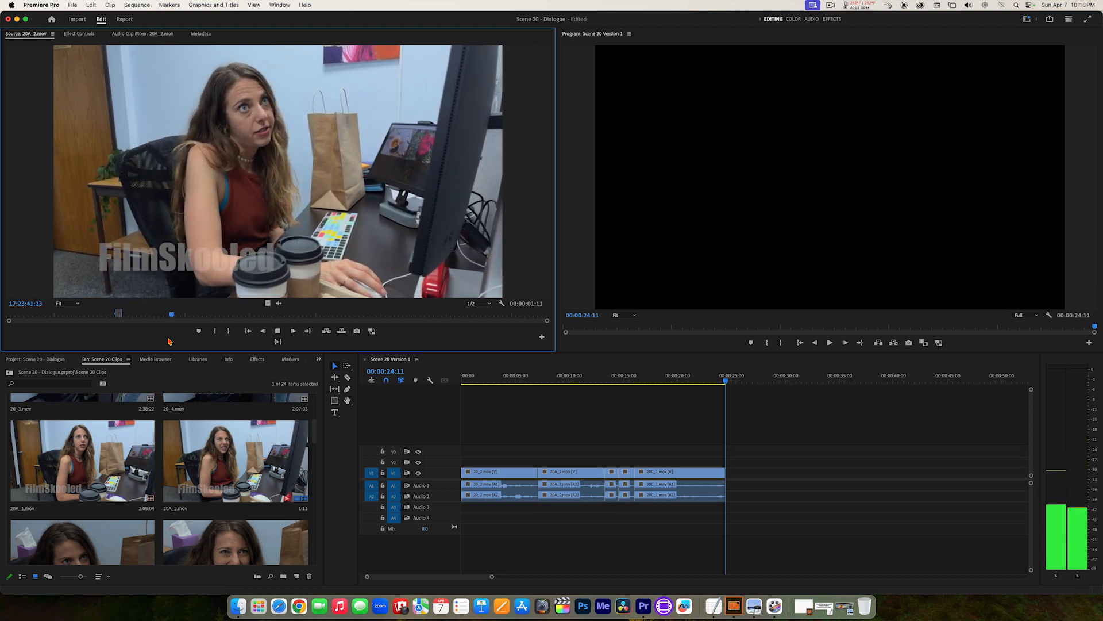
{"action": "key", "text": "space"}
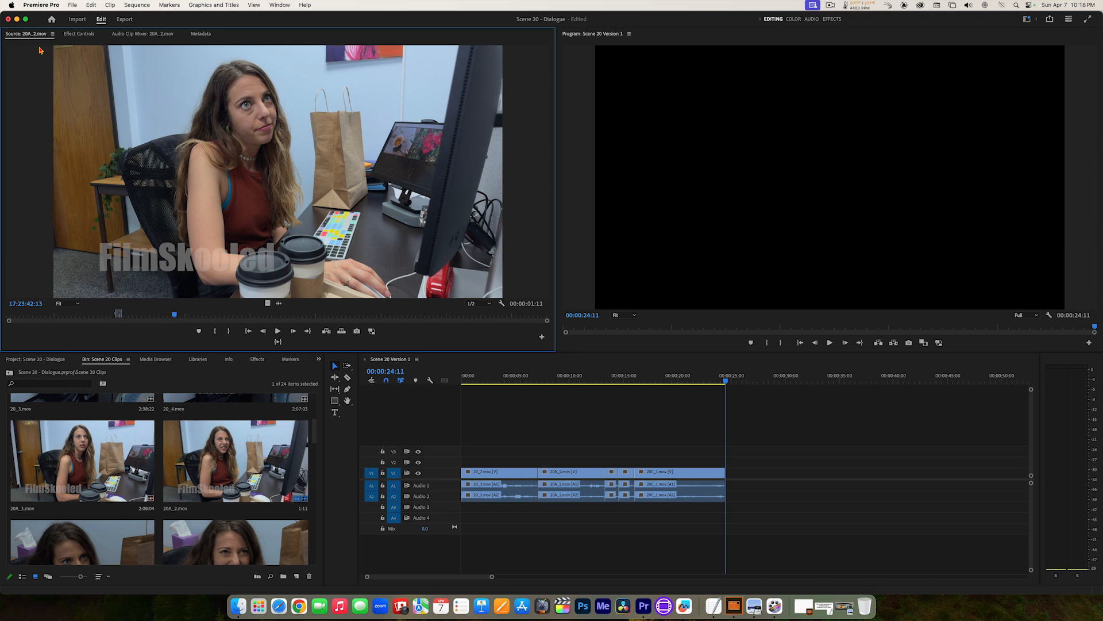
Step: Open 20A_1.mov for source viewing, review the seated woman's response and mark the In point at 17:21:00:00
{"action": "left_click", "coordinate": [53, 34]}
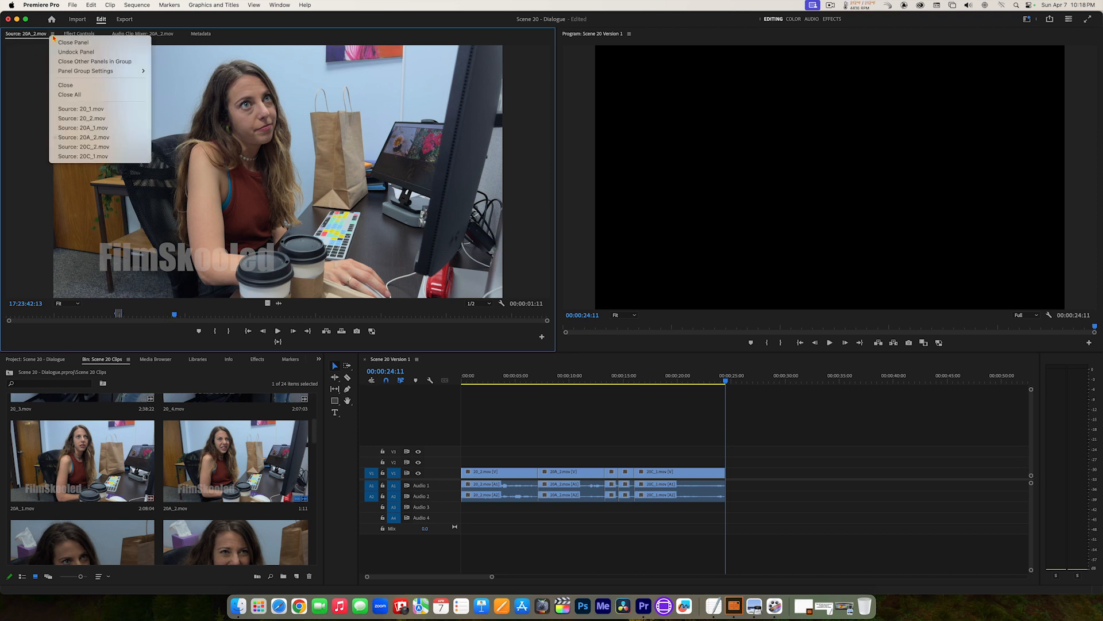
{"action": "left_click", "coordinate": [85, 127]}
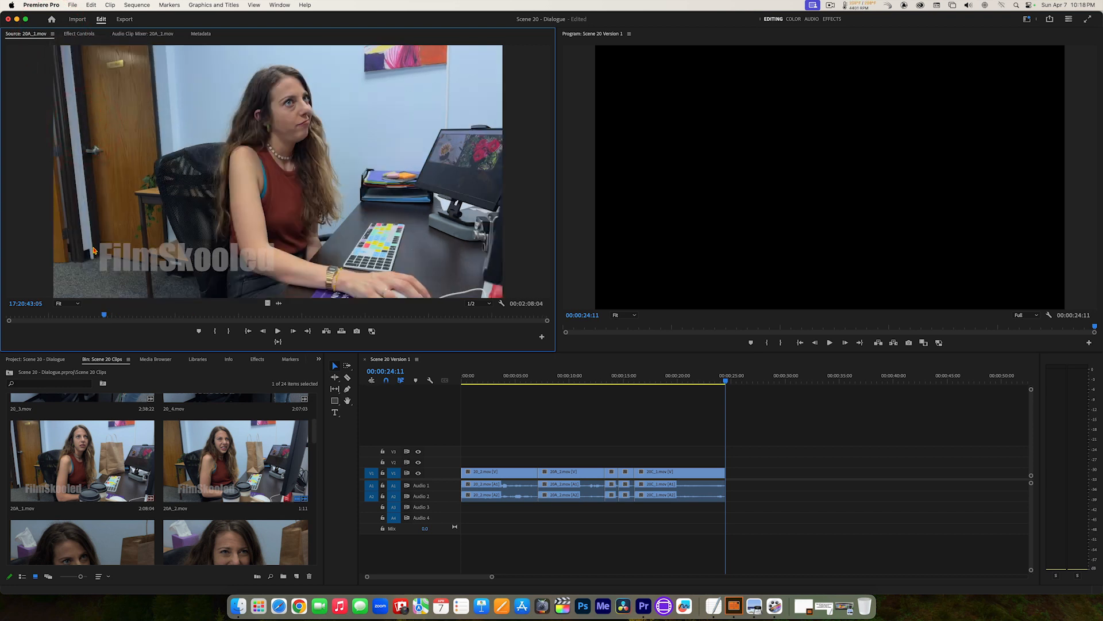
{"action": "key", "text": "space"}
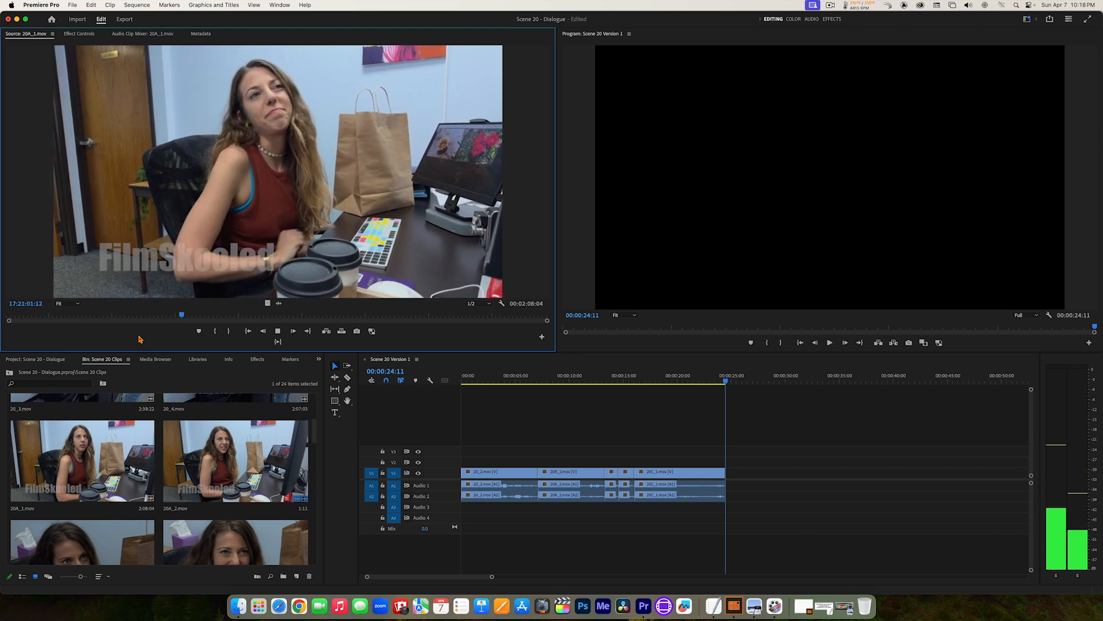
{"action": "key", "text": "space"}
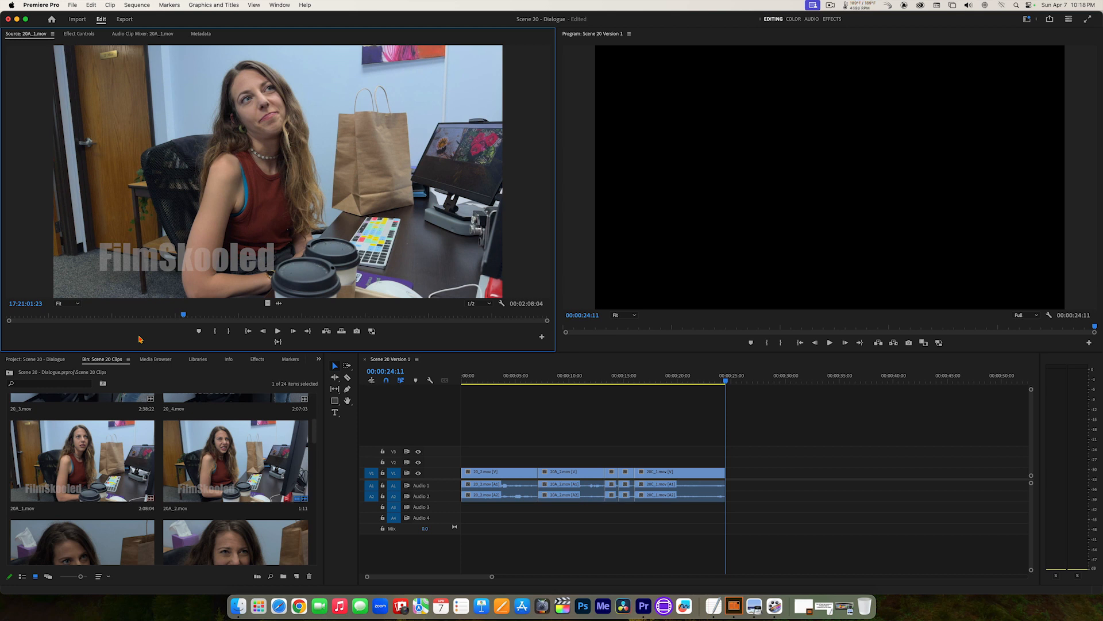
{"action": "key", "text": "j"}
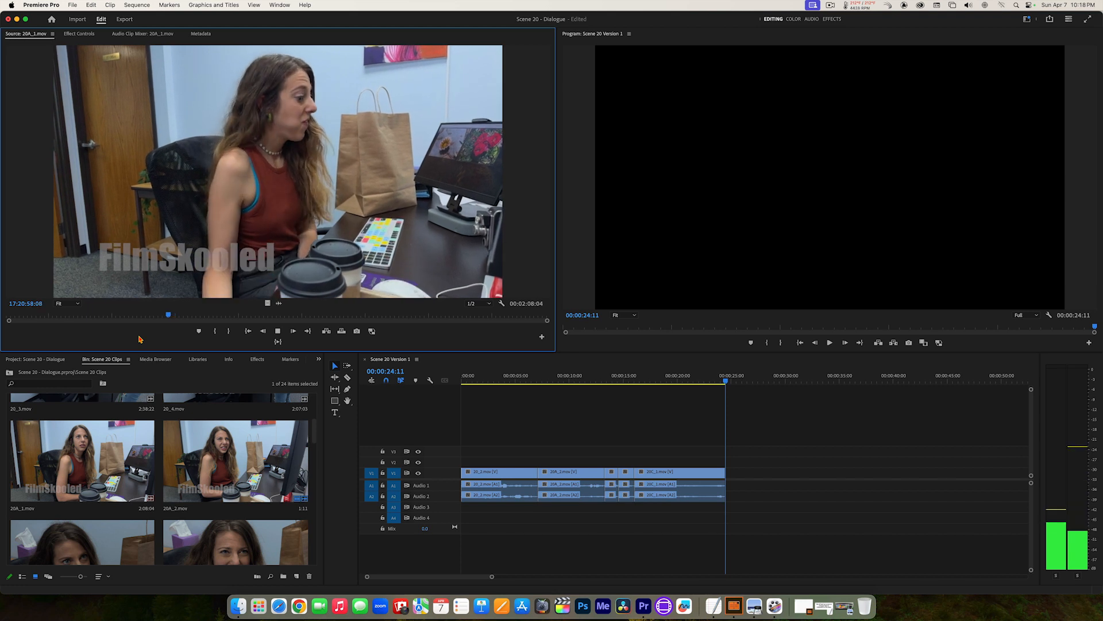
{"action": "key", "text": "l"}
{"action": "key", "text": "k"}
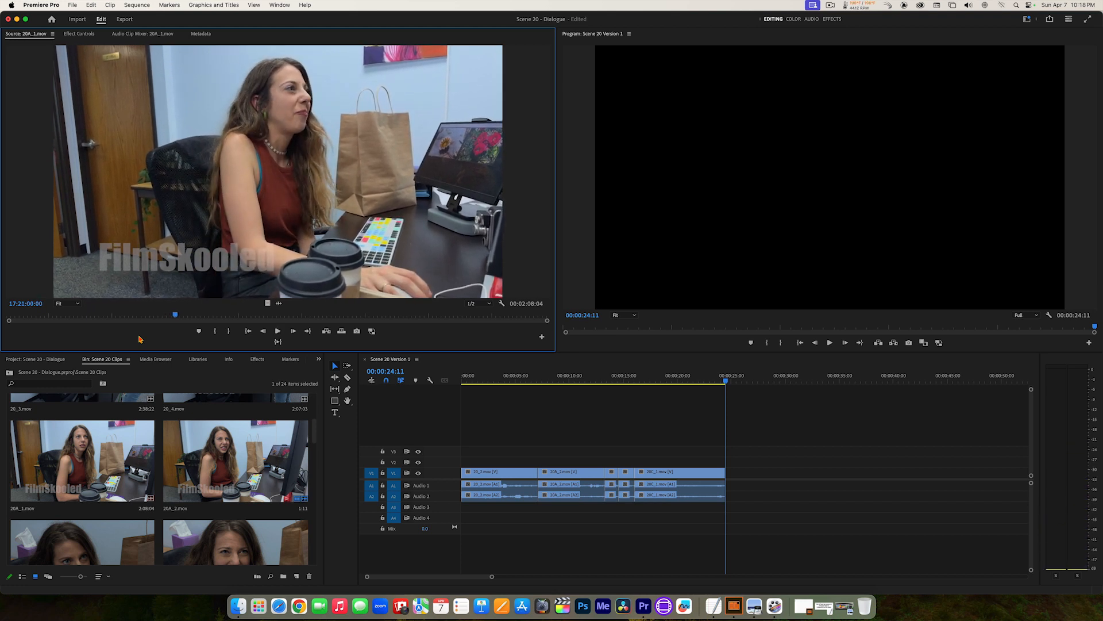
{"action": "key", "text": "i"}
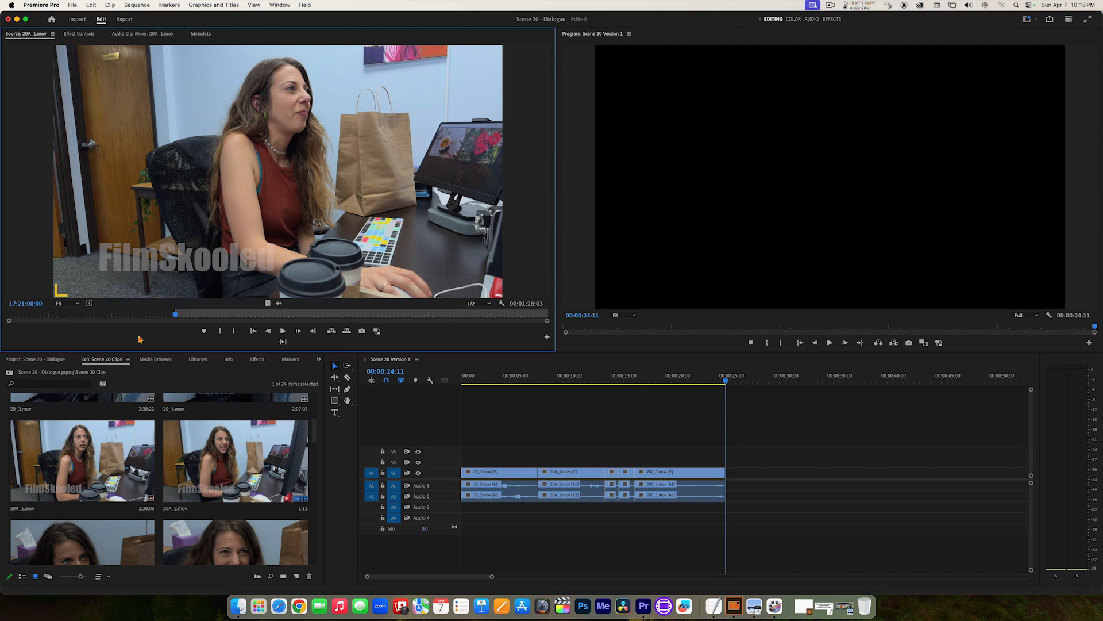
Step: Play the seated woman's reaction in 20A_1.mov and mark the Out point at 17:21:01:13
{"action": "key", "text": "l"}
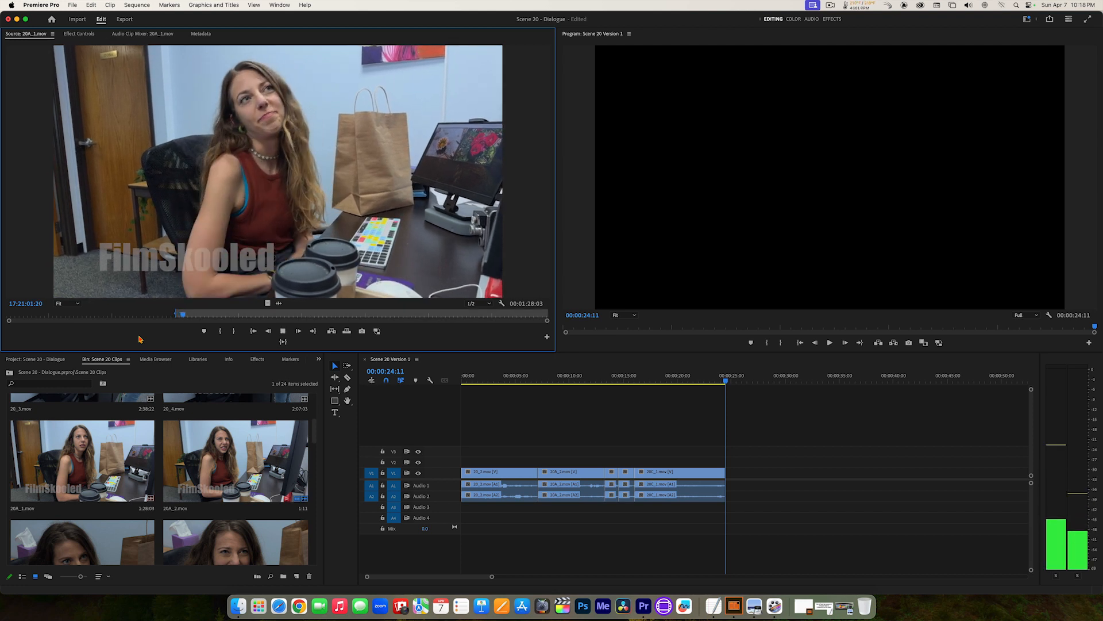
{"action": "key", "text": "k"}
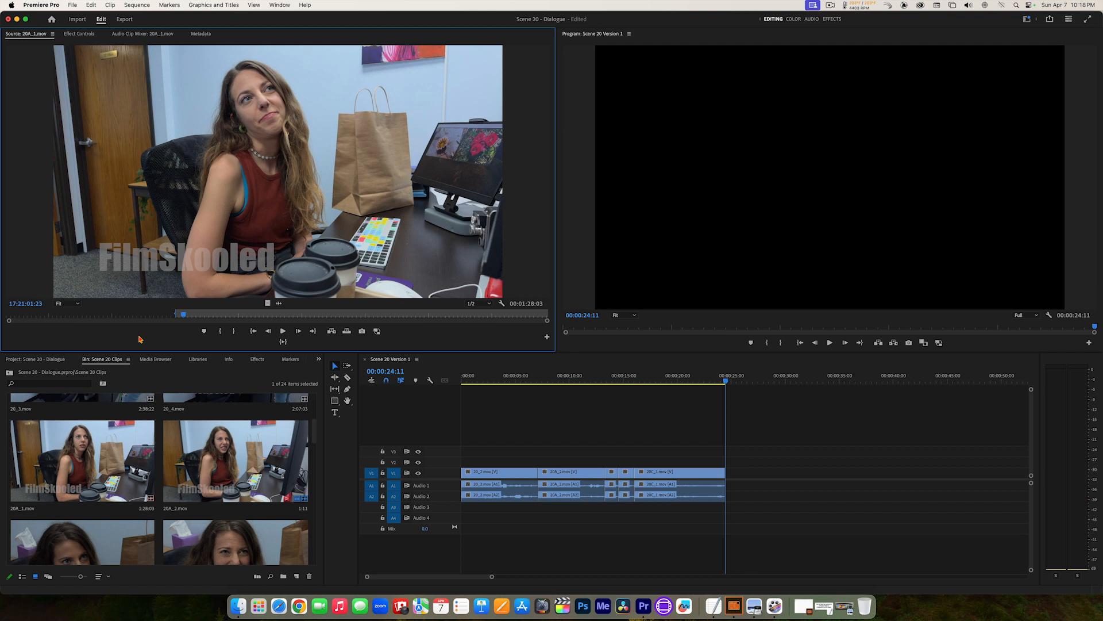
{"action": "key", "text": "Left"}
{"action": "key", "text": "Left"}
{"action": "key", "text": "Left"}
{"action": "key", "text": "Left"}
{"action": "key", "text": "Left"}
{"action": "key", "text": "Left"}
{"action": "key", "text": "Left"}
{"action": "key", "text": "Left"}
{"action": "key", "text": "Left"}
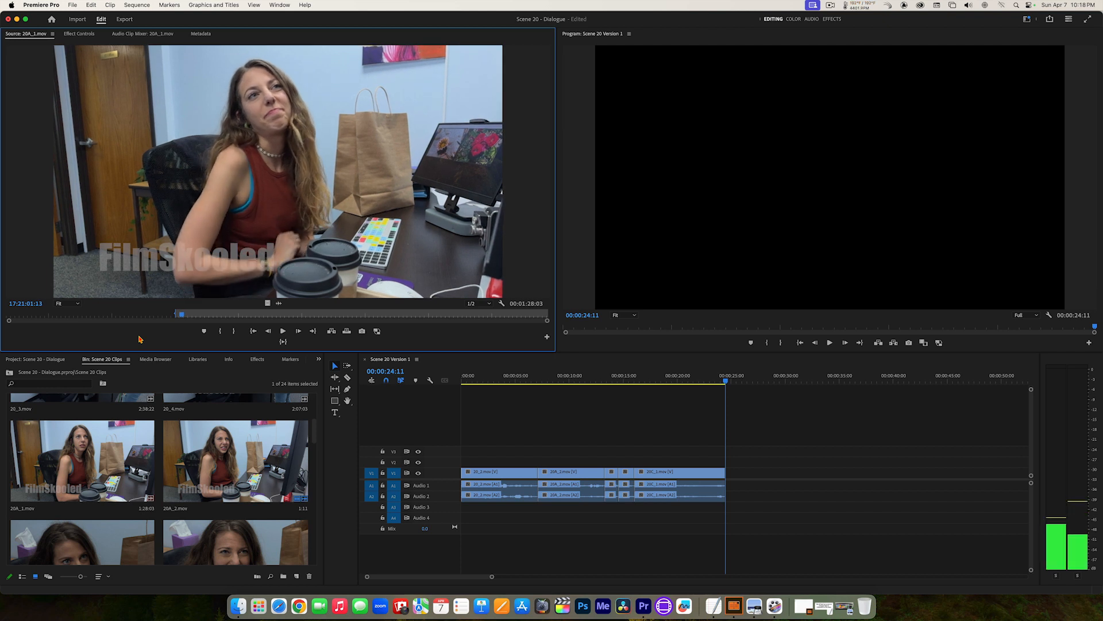
{"action": "key", "text": "Left"}
{"action": "key", "text": "o"}
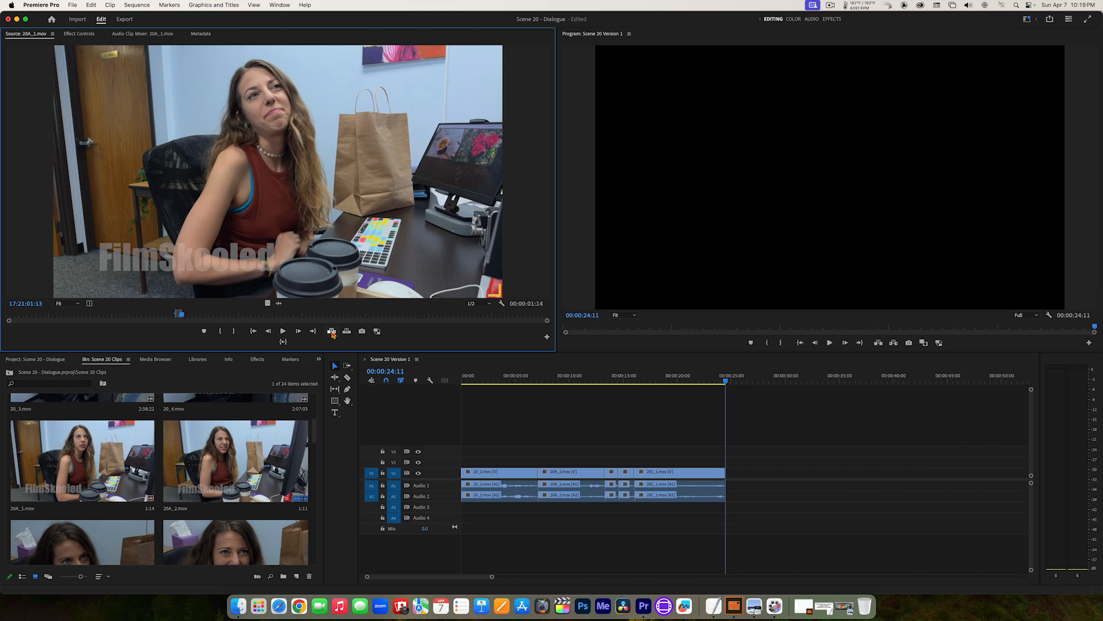
Step: Insert the marked 20A_1.mov section at the end of the sequence and play the edit from 00:00:17:13 through to the end
{"action": "left_click", "coordinate": [332, 332]}
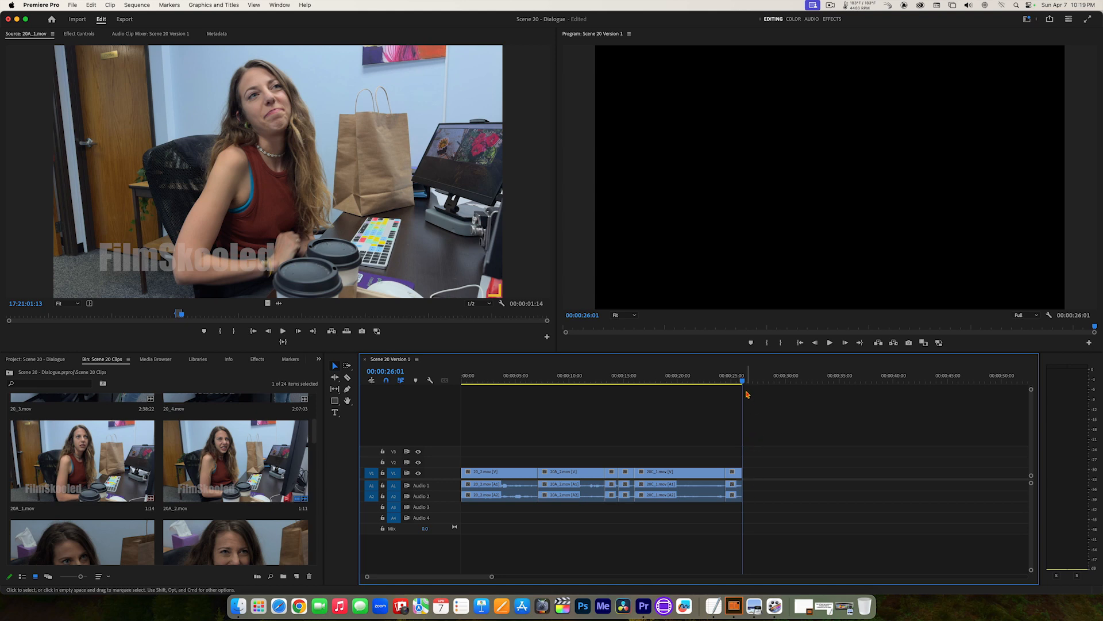
{"action": "left_click_drag", "start_coordinate": [730, 382], "coordinate": [650, 381]}
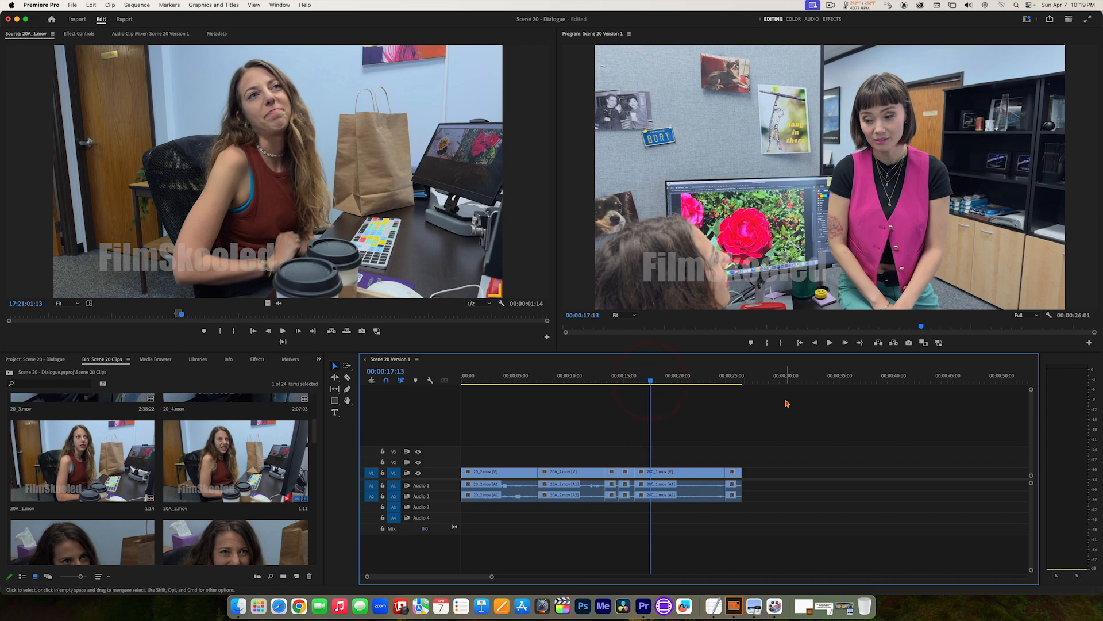
{"action": "key", "text": "space"}
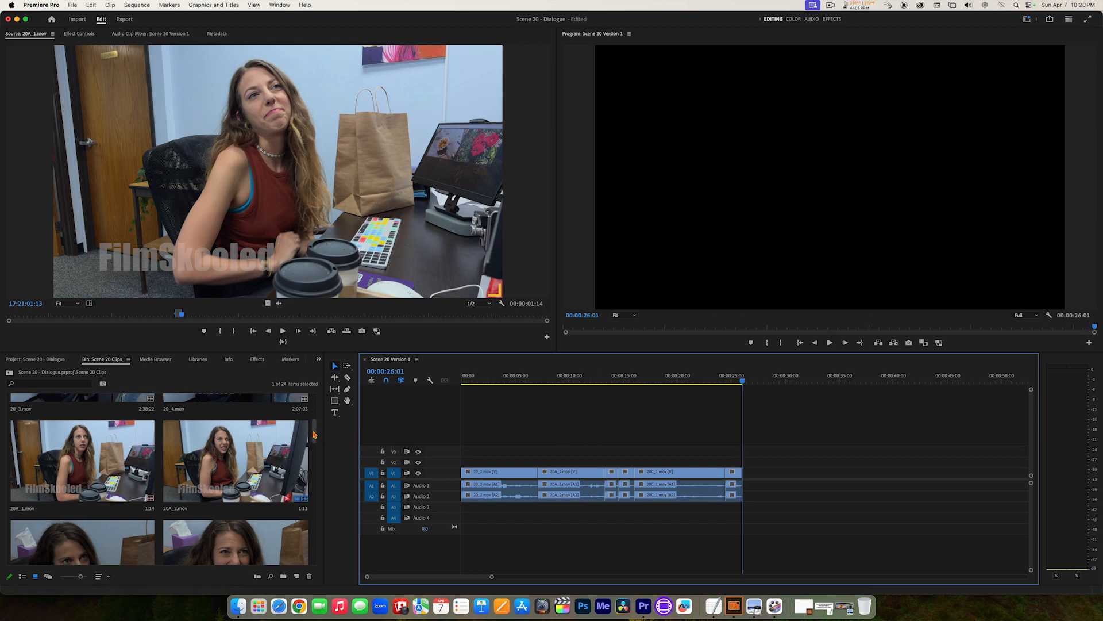
Step: Set poster frames showing the dark-haired woman's face for 20E_1.mov, 20E_2.mov and 20E_3.mov in the Scene 20 Clips bin
{"action": "left_click_drag", "start_coordinate": [313, 432], "coordinate": [314, 433]}
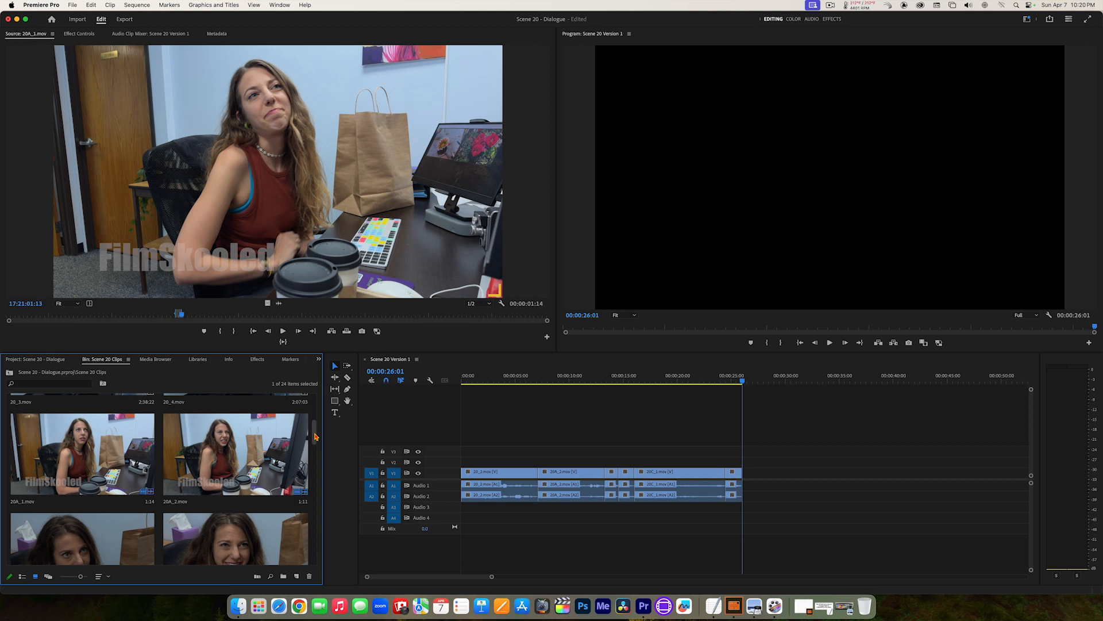
{"action": "left_click_drag", "start_coordinate": [315, 437], "coordinate": [318, 472]}
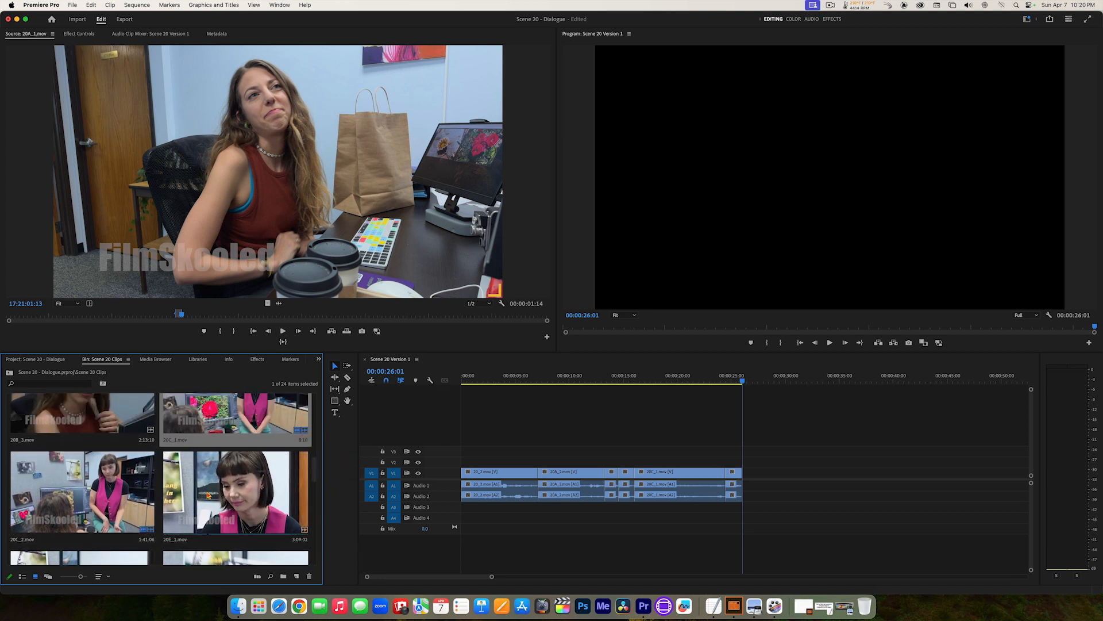
{"action": "scroll", "coordinate": [314, 483], "scroll_direction": "down", "scroll_amount": 2}
{"action": "scroll", "coordinate": [315, 484], "scroll_direction": "down", "scroll_amount": 1}
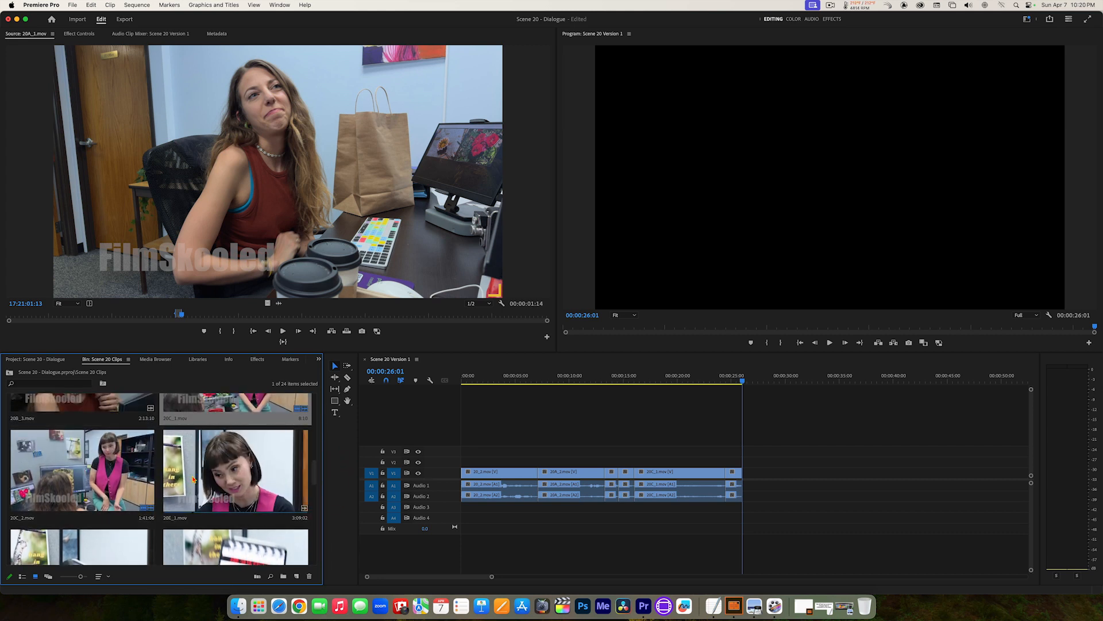
{"action": "right_click", "coordinate": [194, 479]}
{"action": "left_click", "coordinate": [201, 494]}
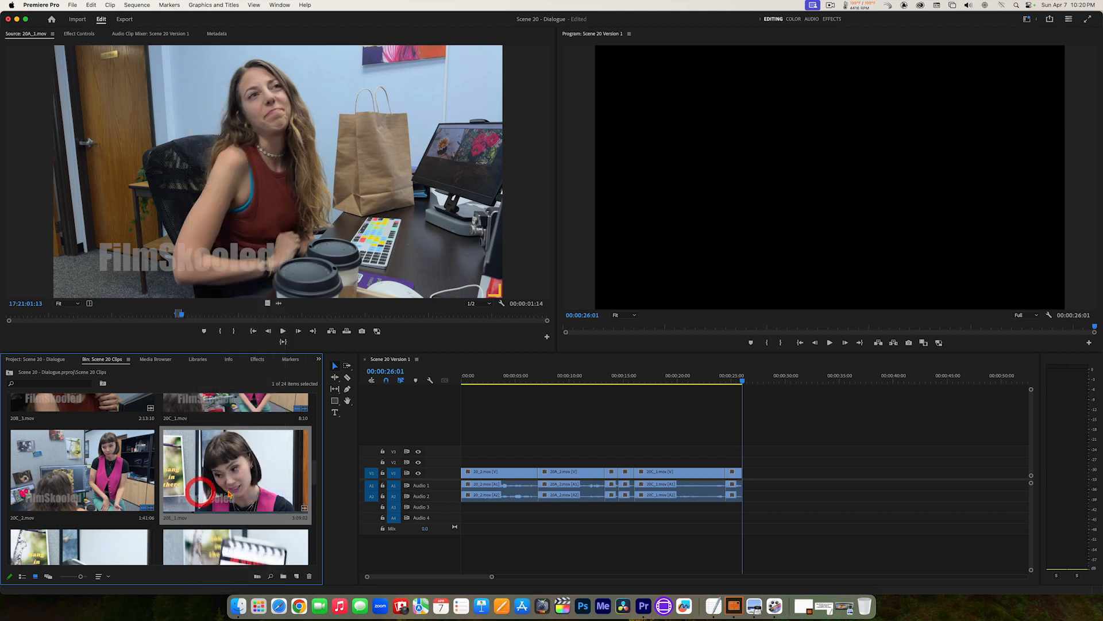
{"action": "left_click_drag", "start_coordinate": [316, 481], "coordinate": [315, 488]}
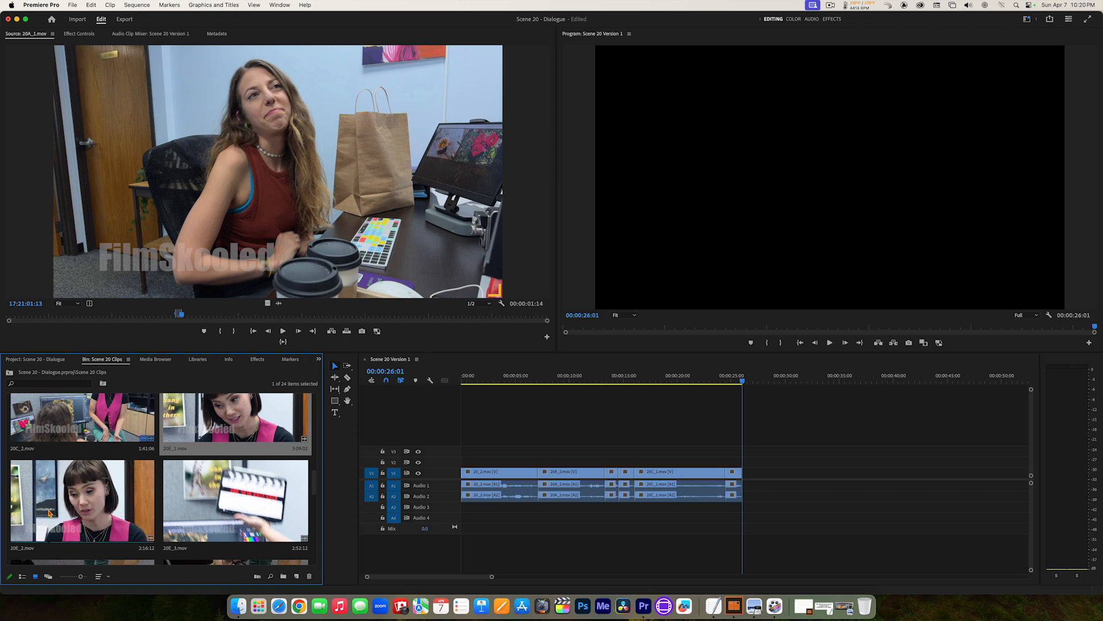
{"action": "right_click", "coordinate": [49, 513]}
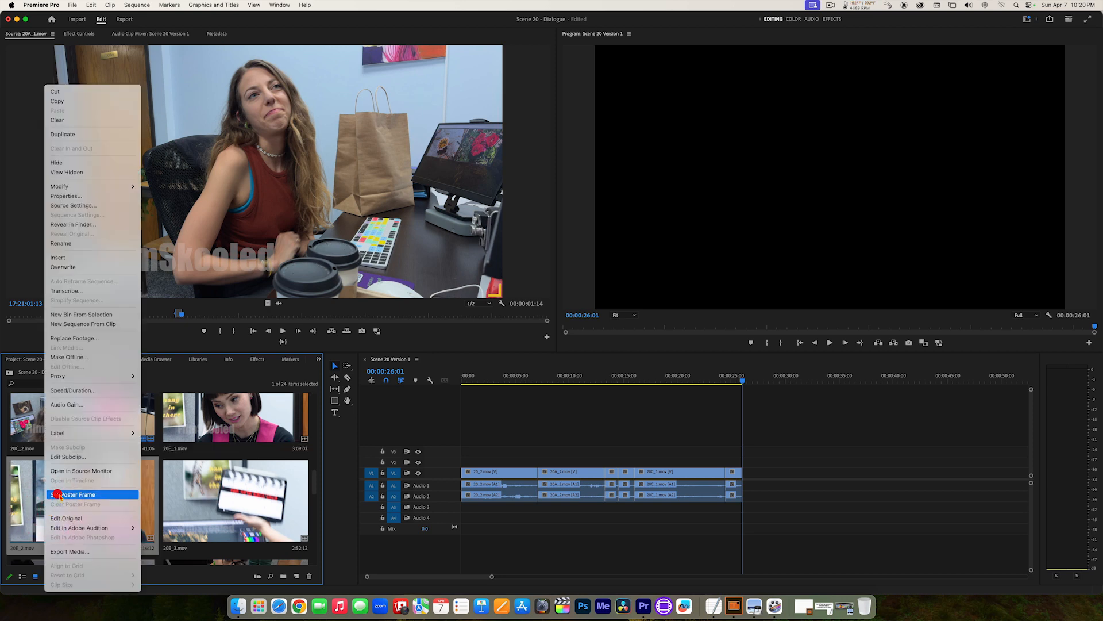
{"action": "left_click", "coordinate": [58, 496]}
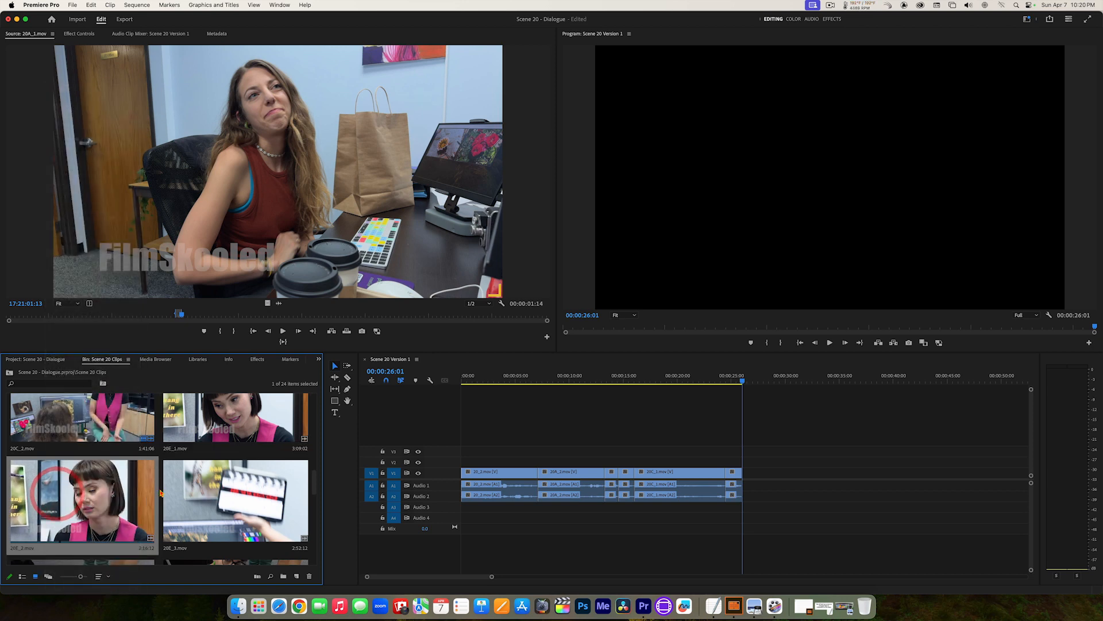
{"action": "right_click", "coordinate": [217, 501]}
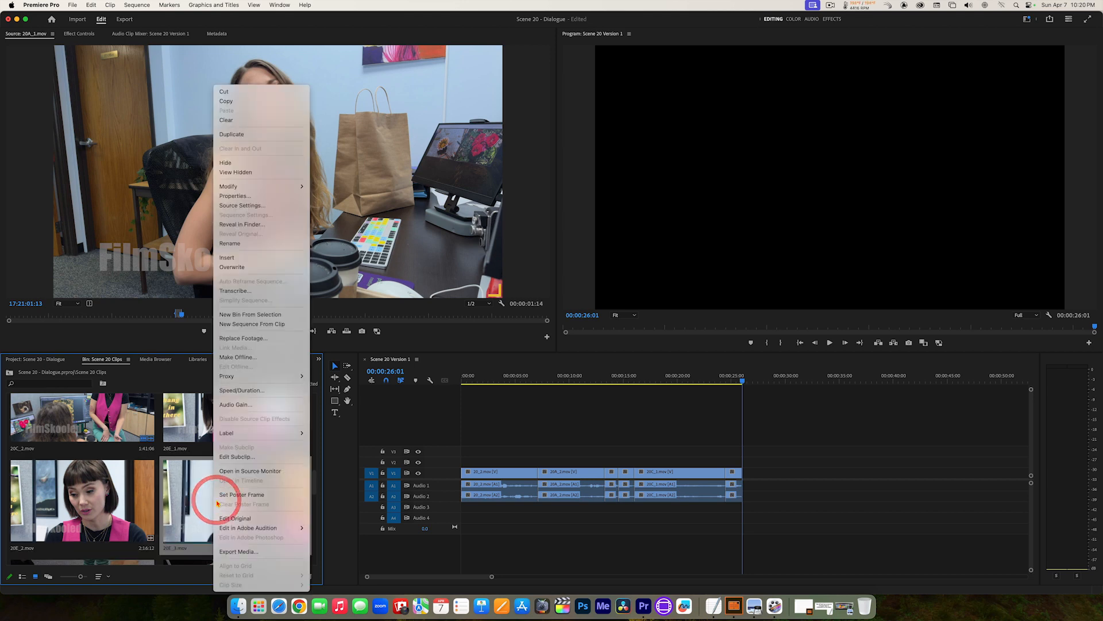
{"action": "left_click", "coordinate": [224, 493]}
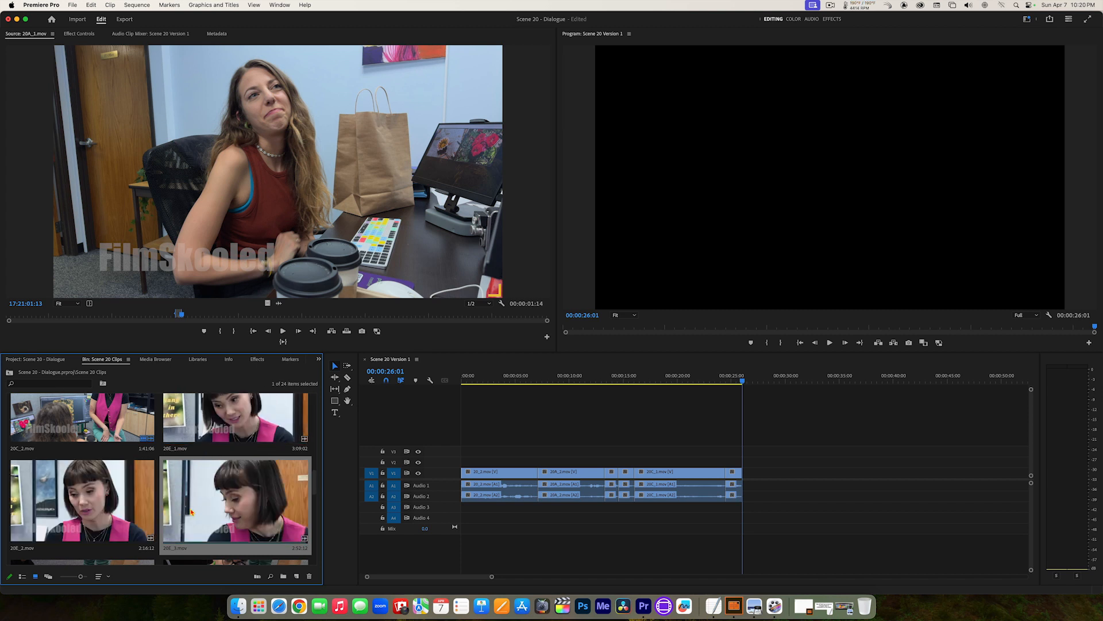
Step: Open 20E_3.mov for source viewing, find the start of the woman's close-up line and mark the In point at 18:45:56:10
{"action": "double_click", "coordinate": [212, 504]}
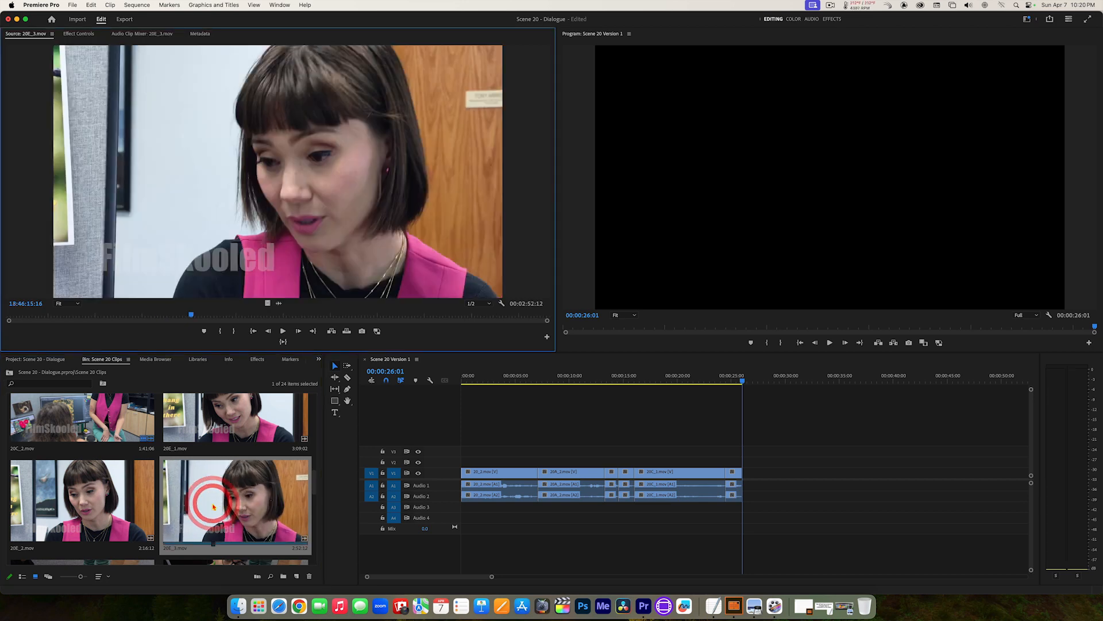
{"action": "left_click_drag", "start_coordinate": [191, 318], "coordinate": [69, 326]}
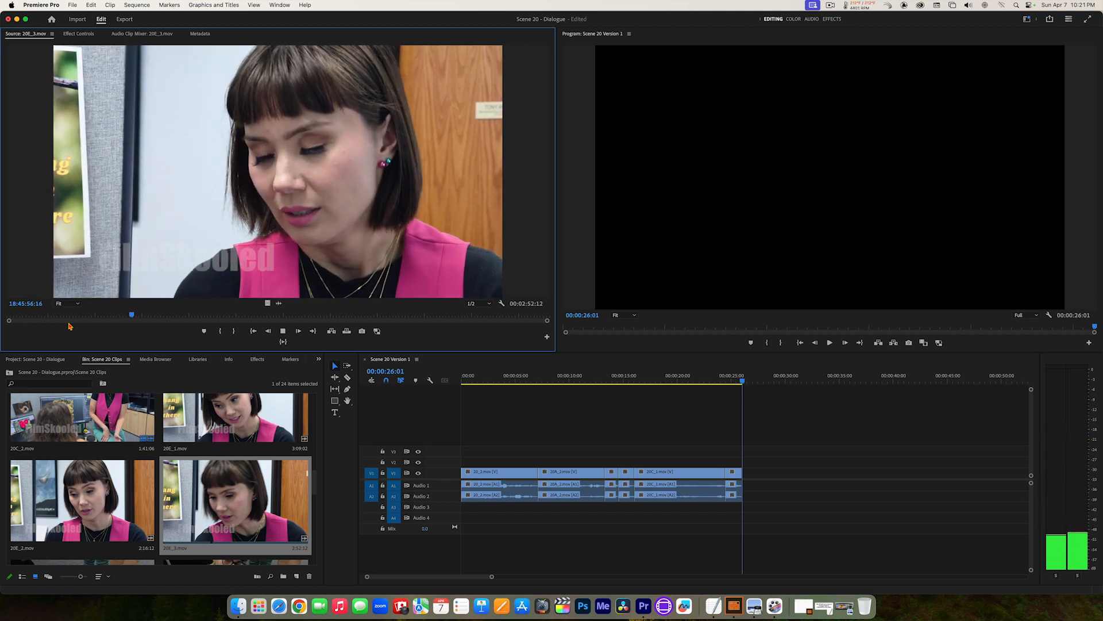
{"action": "key", "text": "space"}
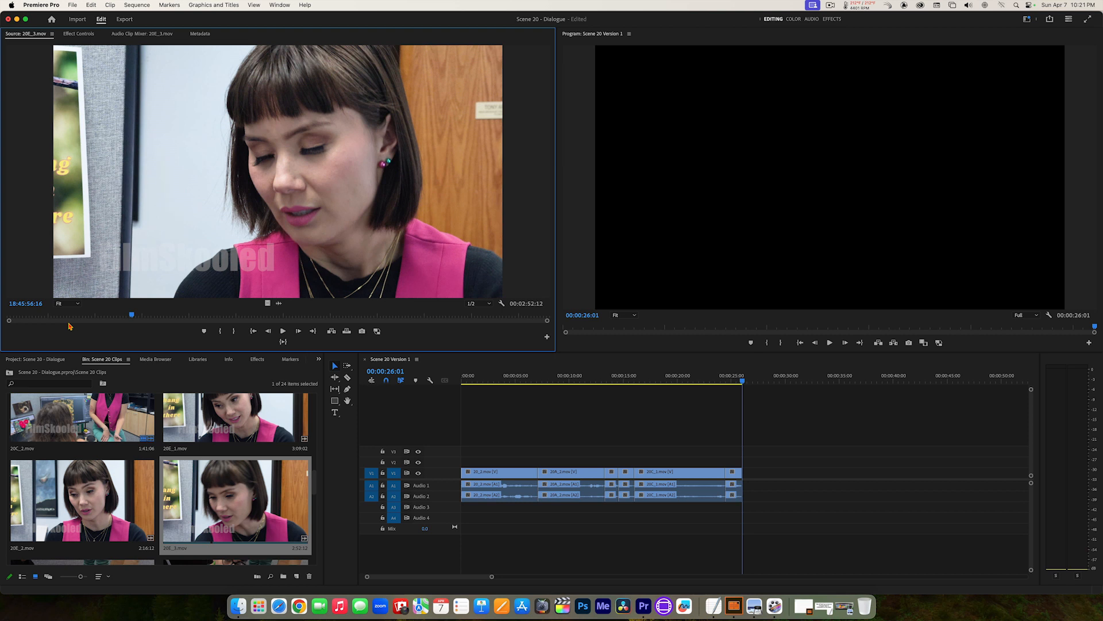
{"action": "key", "text": "j"}
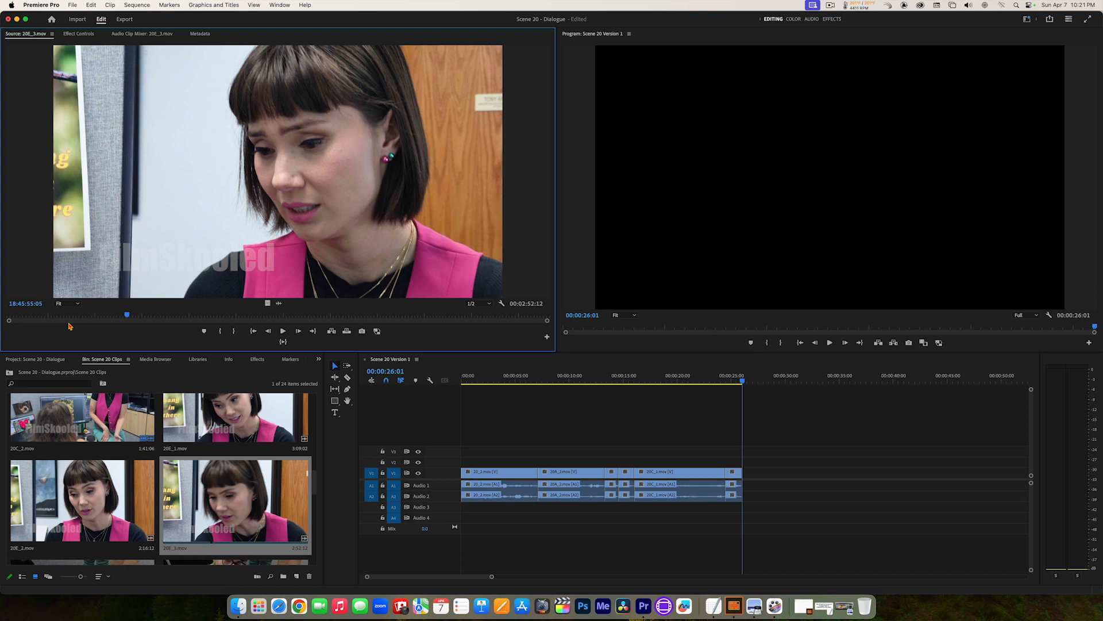
{"action": "key", "text": "l"}
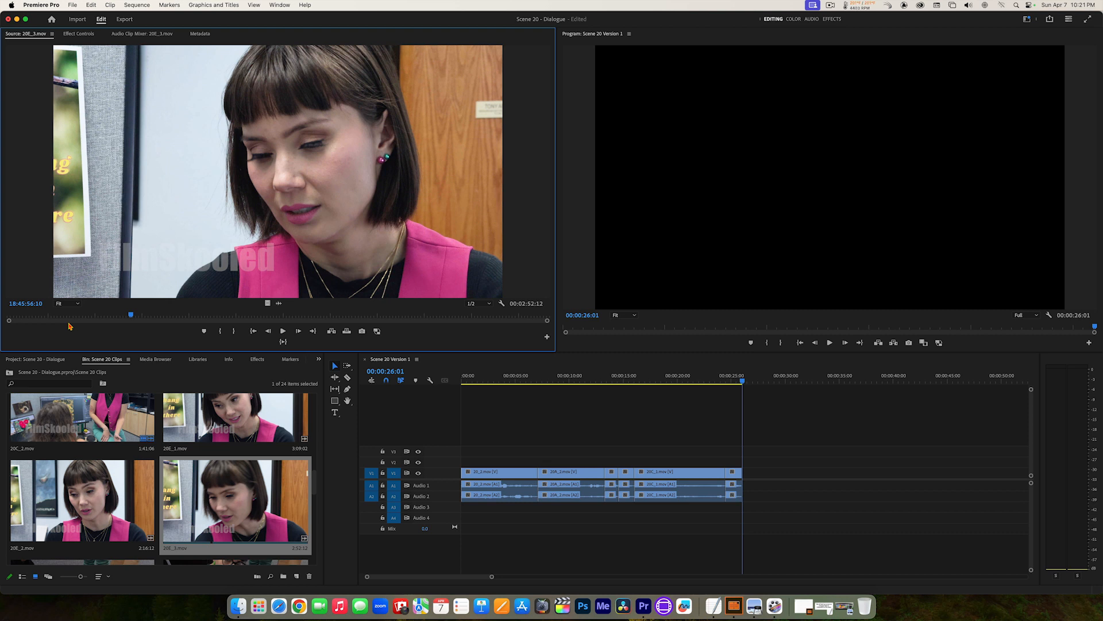
{"action": "key", "text": "i"}
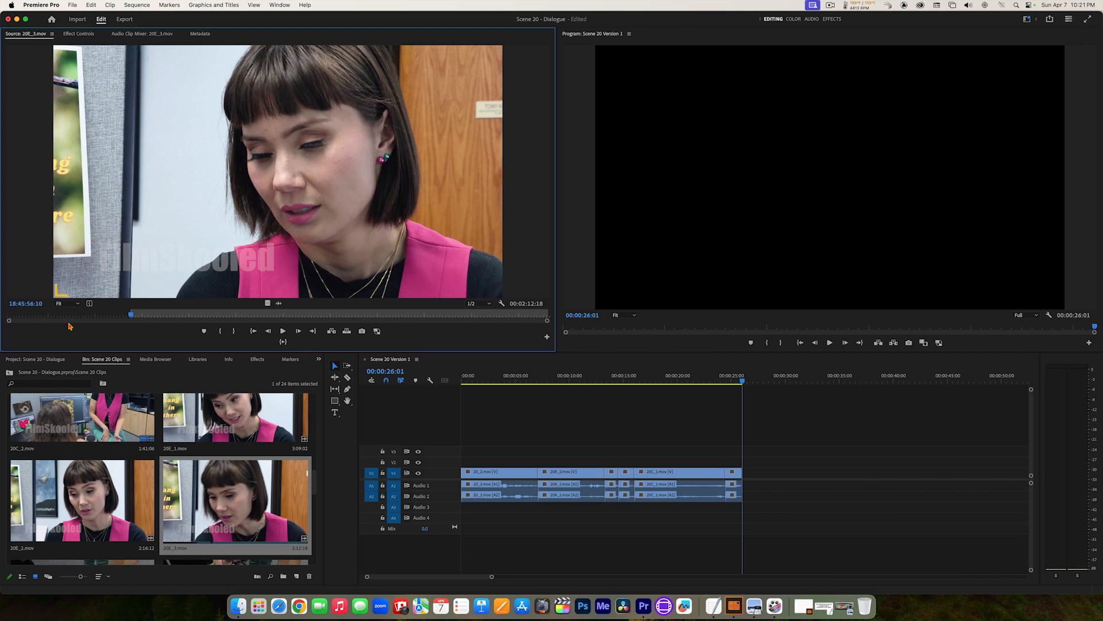
Step: Play the close-up line in 20E_3.mov, step back to just after it ends and mark the Out point at 18:45:58:02
{"action": "key", "text": "space"}
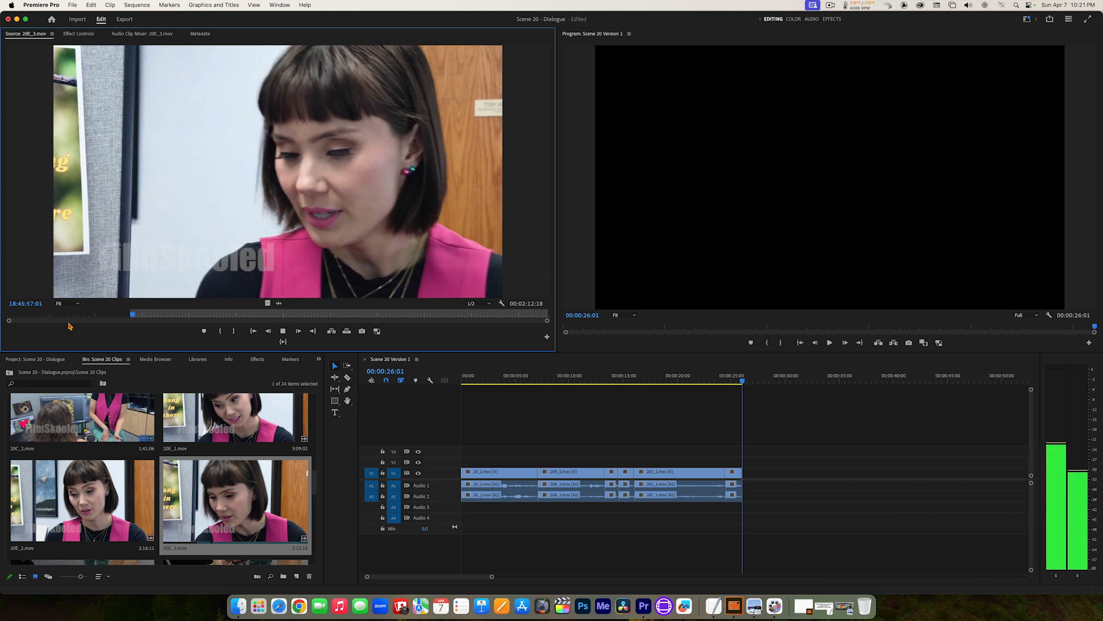
{"action": "key", "text": "space"}
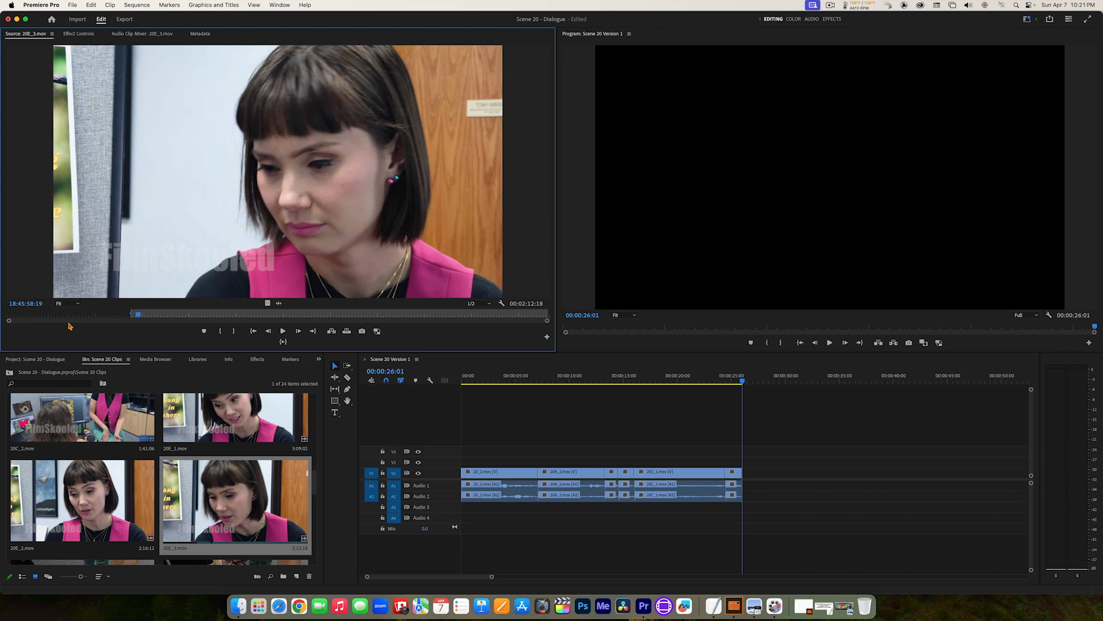
{"action": "key", "text": "Left"}
{"action": "key", "text": "Left"}
{"action": "key", "text": "Left"}
{"action": "key", "text": "Left"}
{"action": "key", "text": "Left"}
{"action": "key", "text": "Left"}
{"action": "key", "text": "Left"}
{"action": "key", "text": "Left"}
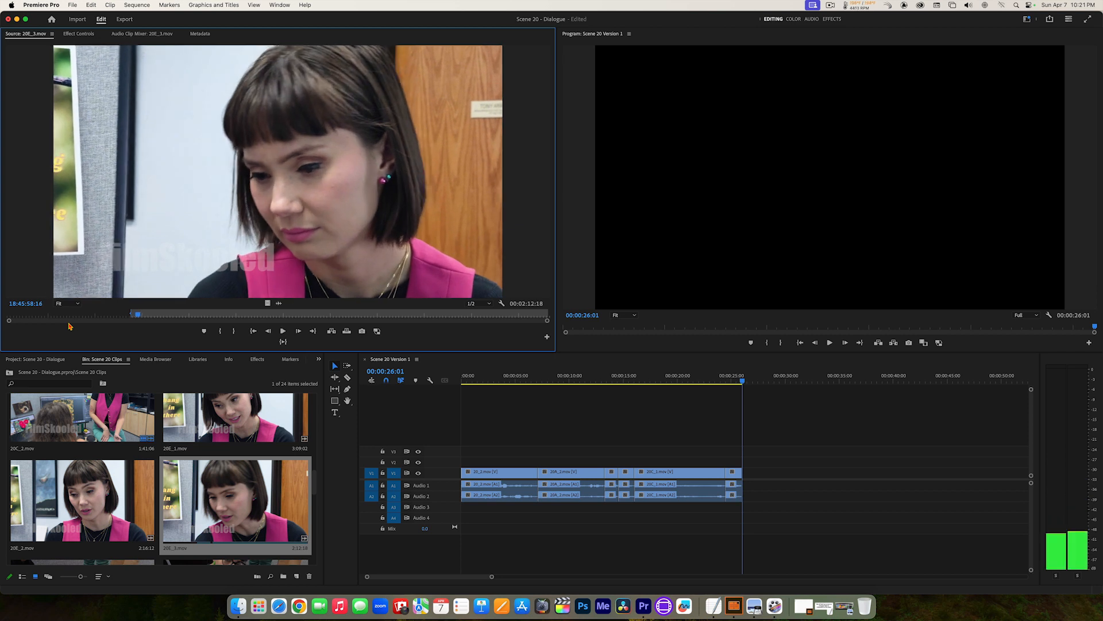
{"action": "key", "text": "Left"}
{"action": "key", "text": "Left"}
{"action": "key", "text": "Left"}
{"action": "key", "text": "Left"}
{"action": "key", "text": "Left"}
{"action": "key", "text": "Left"}
{"action": "key", "text": "Left"}
{"action": "key", "text": "Left"}
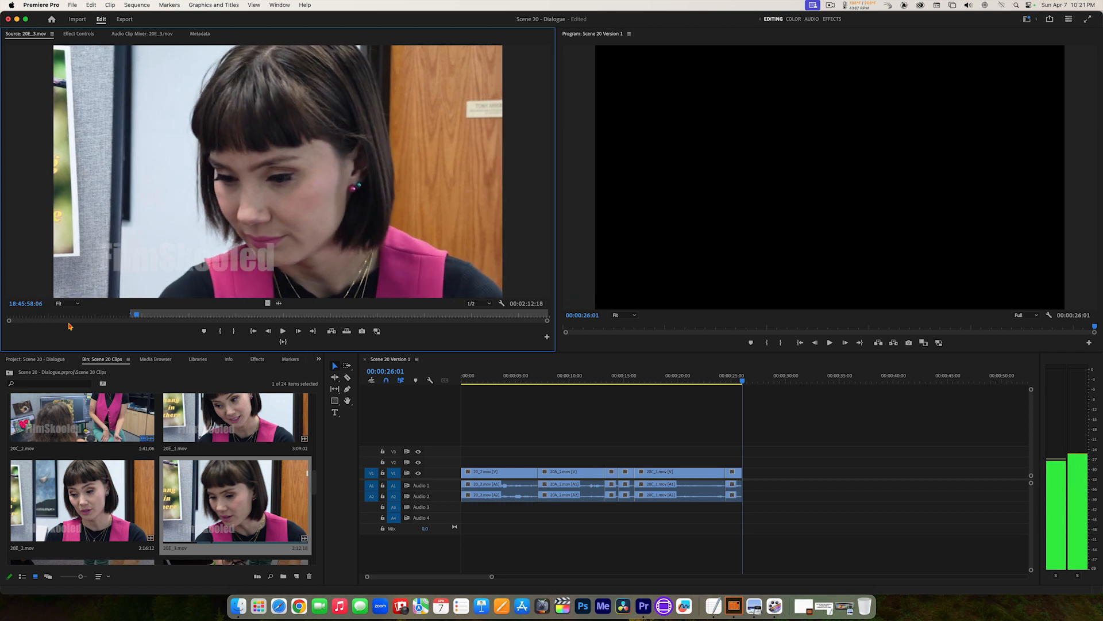
{"action": "key", "text": "Left"}
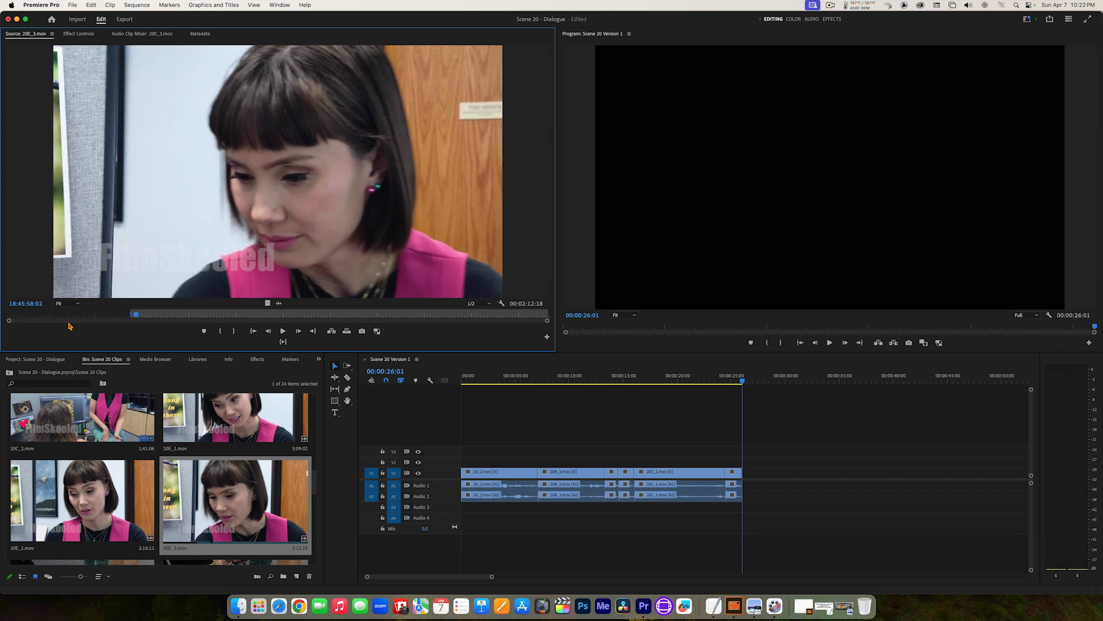
{"action": "key", "text": "o"}
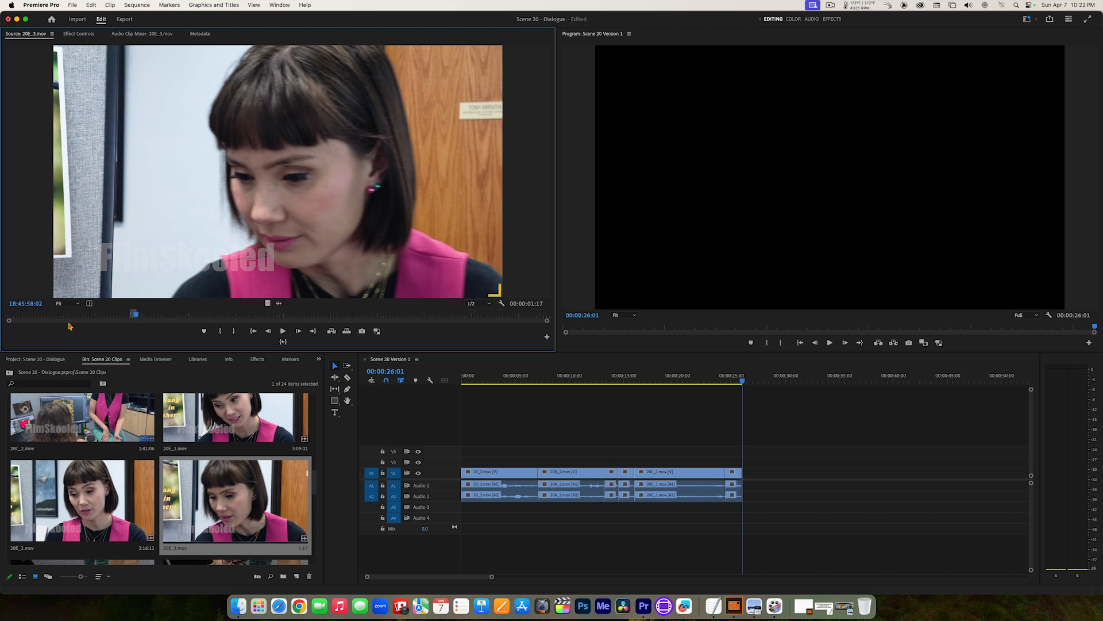
Step: Preview the marked 20E_3.mov section, insert it at the end of the sequence and play the edit from about 17 seconds
{"action": "left_click", "coordinate": [283, 343]}
{"action": "left_click", "coordinate": [331, 332]}
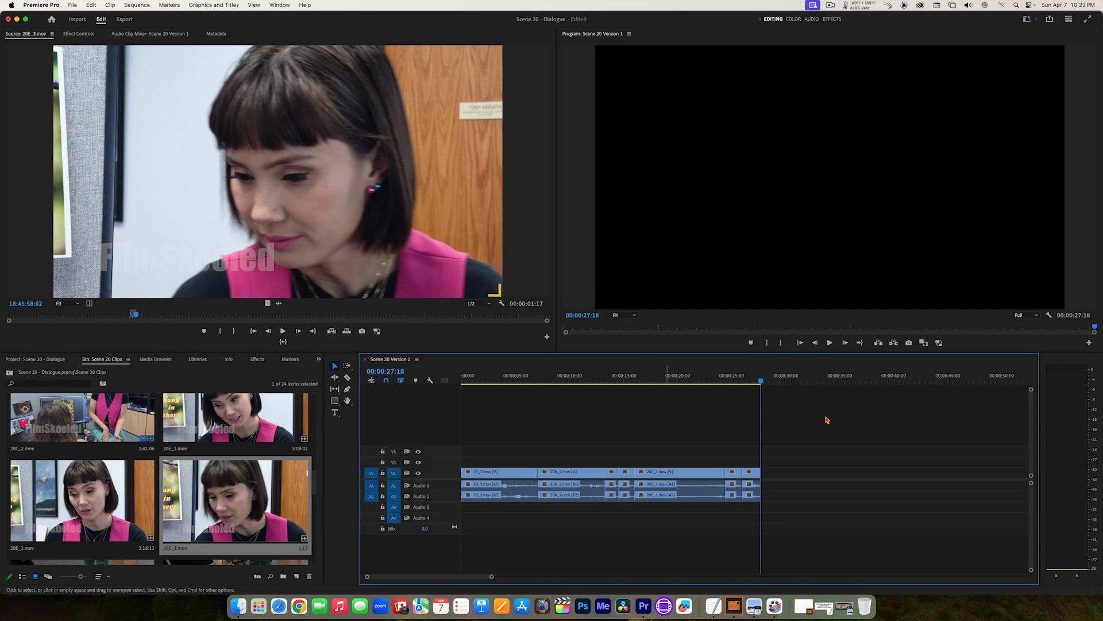
{"action": "left_click_drag", "start_coordinate": [762, 379], "coordinate": [651, 383]}
{"action": "key", "text": "space"}
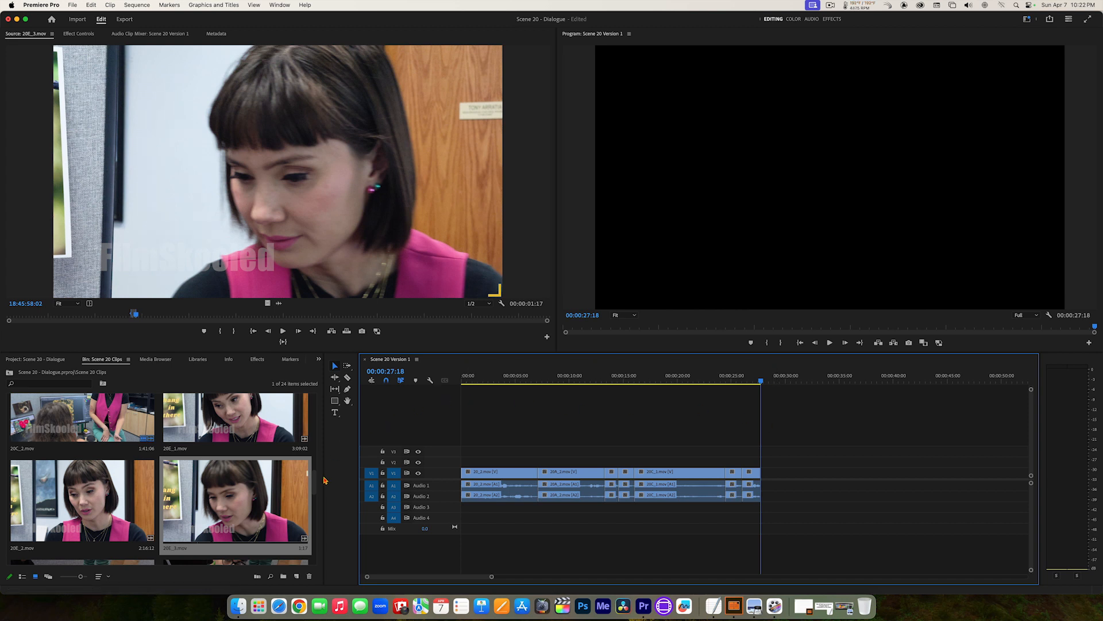
Step: Open 20B_3.mov for source viewing and play it from 17:43:50:13 to locate the long-haired woman's reply
{"action": "left_click_drag", "start_coordinate": [315, 488], "coordinate": [316, 451]}
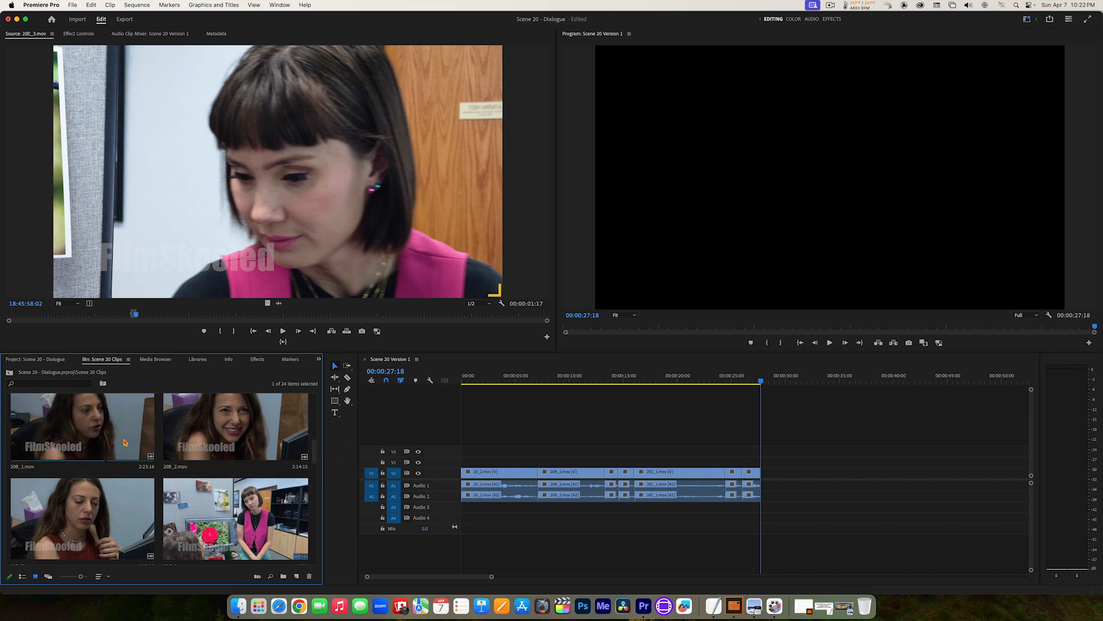
{"action": "double_click", "coordinate": [61, 529]}
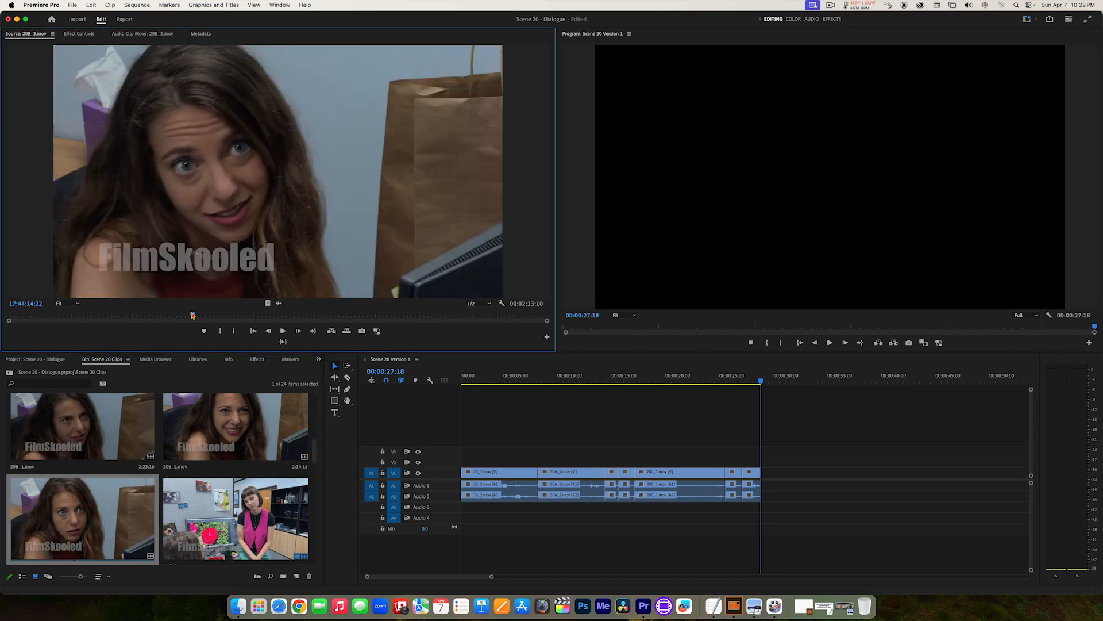
{"action": "left_click_drag", "start_coordinate": [193, 315], "coordinate": [94, 321]}
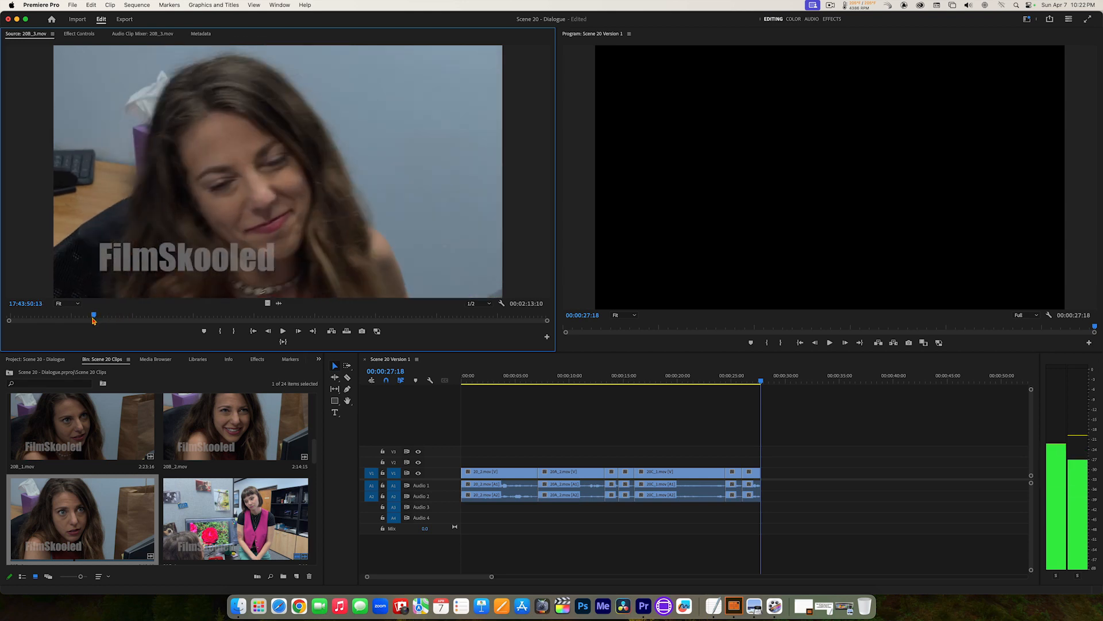
{"action": "key", "text": "space"}
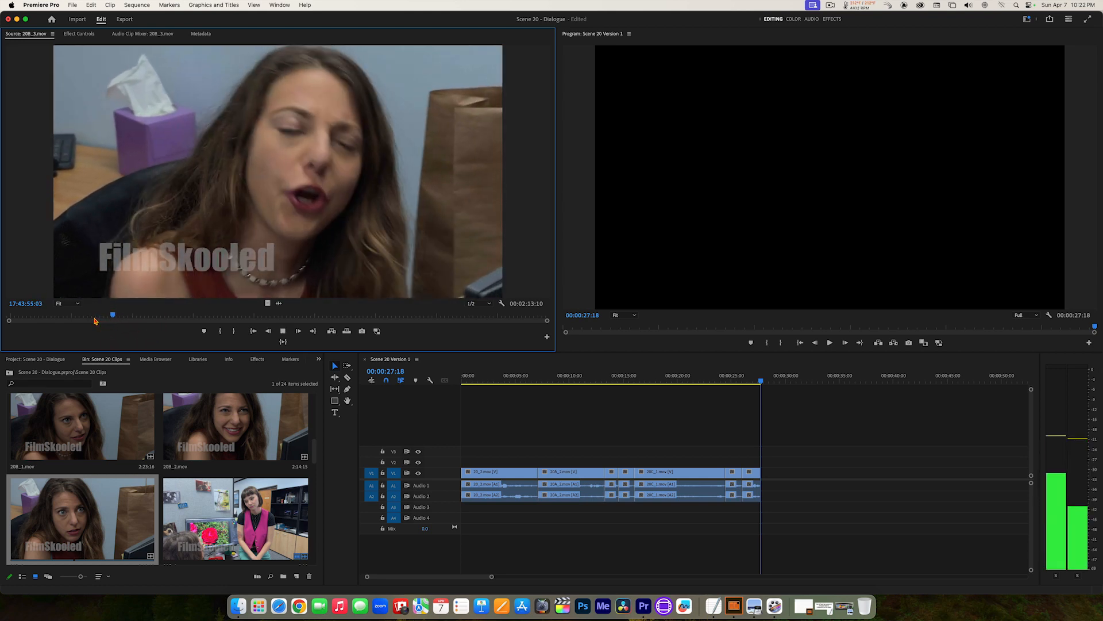
{"action": "key", "text": "space"}
{"action": "key", "text": "space"}
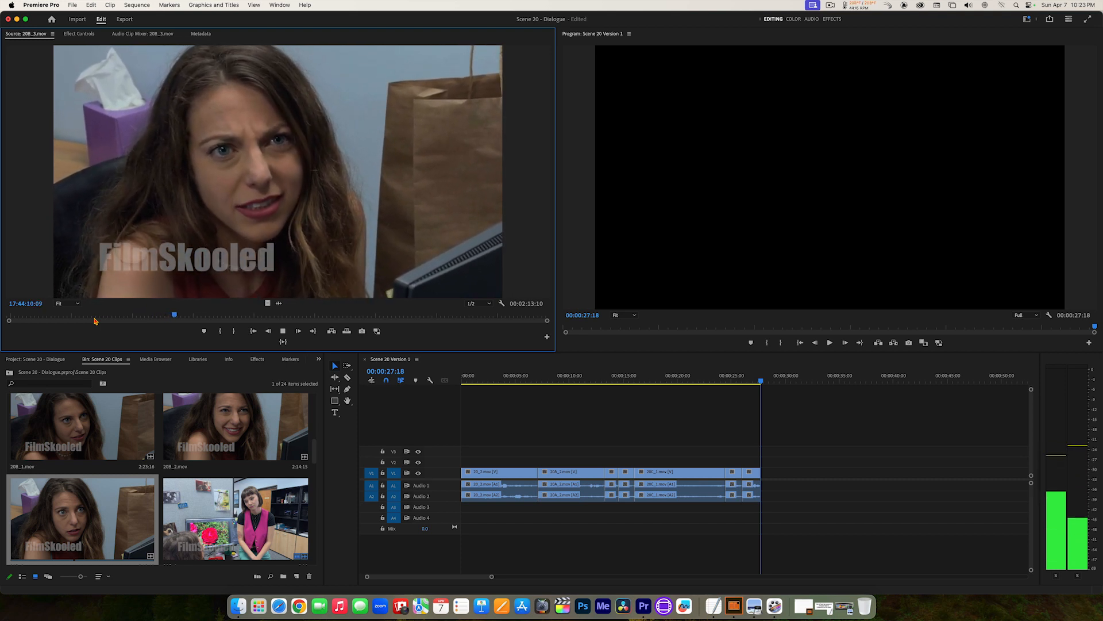
{"action": "key", "text": "space"}
Step: Step back to just before the reply in 20B_3.mov and mark the In point at 17:44:09:19
{"action": "key", "text": "j"}
{"action": "key", "text": "k"}
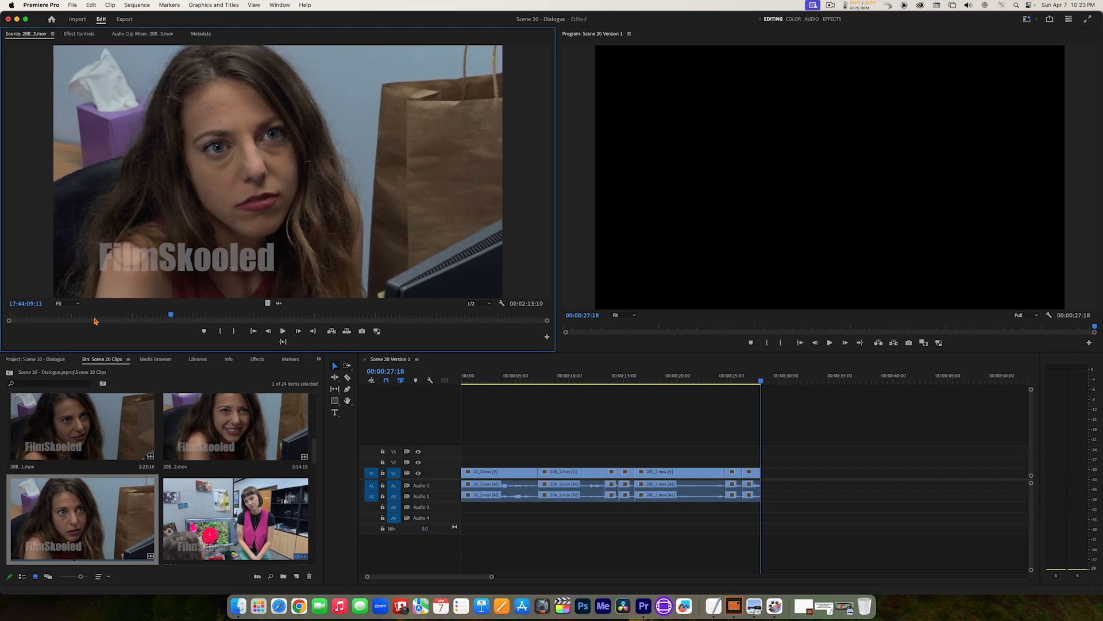
{"action": "key", "text": "Right"}
{"action": "key", "text": "Right"}
{"action": "key", "text": "Right"}
{"action": "key", "text": "Right"}
{"action": "key", "text": "Right"}
{"action": "key", "text": "Right"}
{"action": "key", "text": "Right"}
{"action": "key", "text": "Right"}
{"action": "key", "text": "Right"}
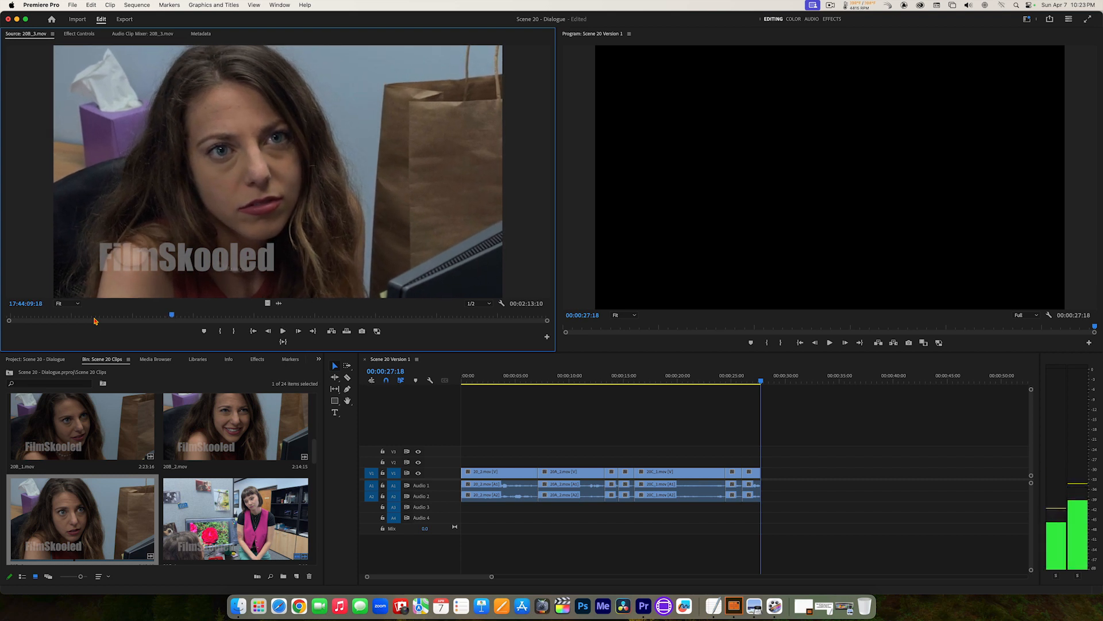
{"action": "key", "text": "Left"}
{"action": "key", "text": "Left"}
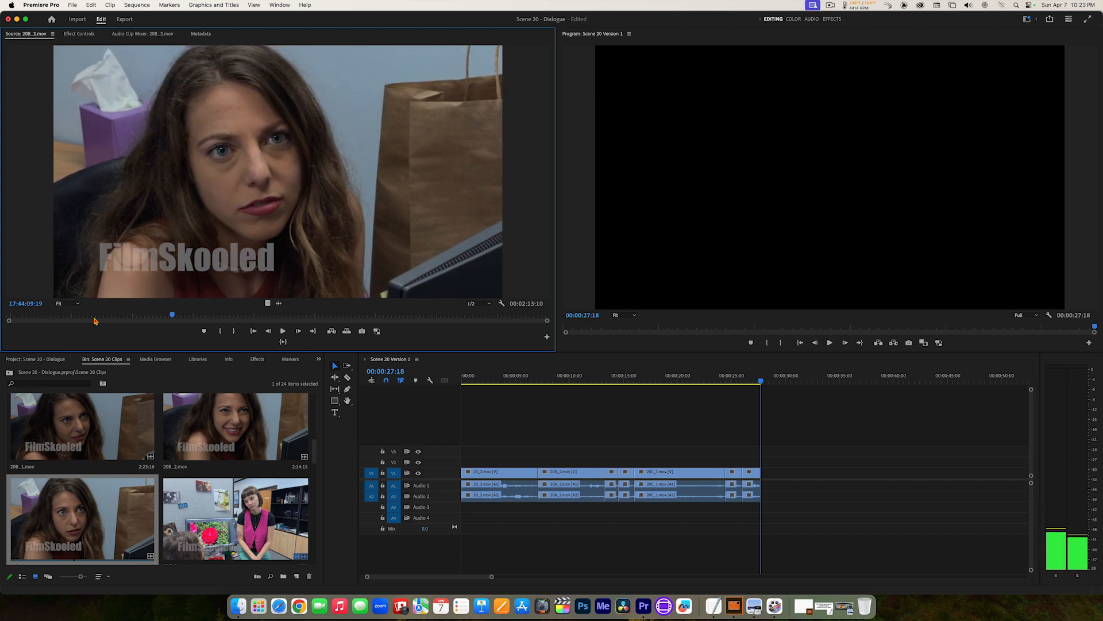
{"action": "key", "text": "i"}
Step: Play the short reply in 20B_3.mov and mark the Out point at 17:44:10:16
{"action": "key", "text": "space"}
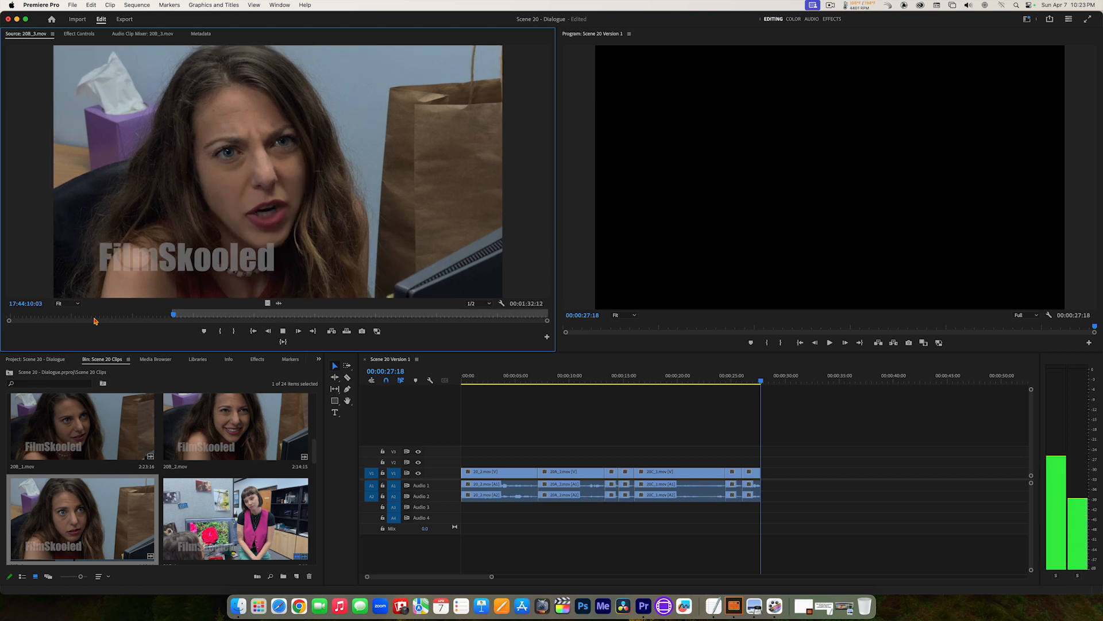
{"action": "key", "text": "space"}
{"action": "key", "text": "o"}
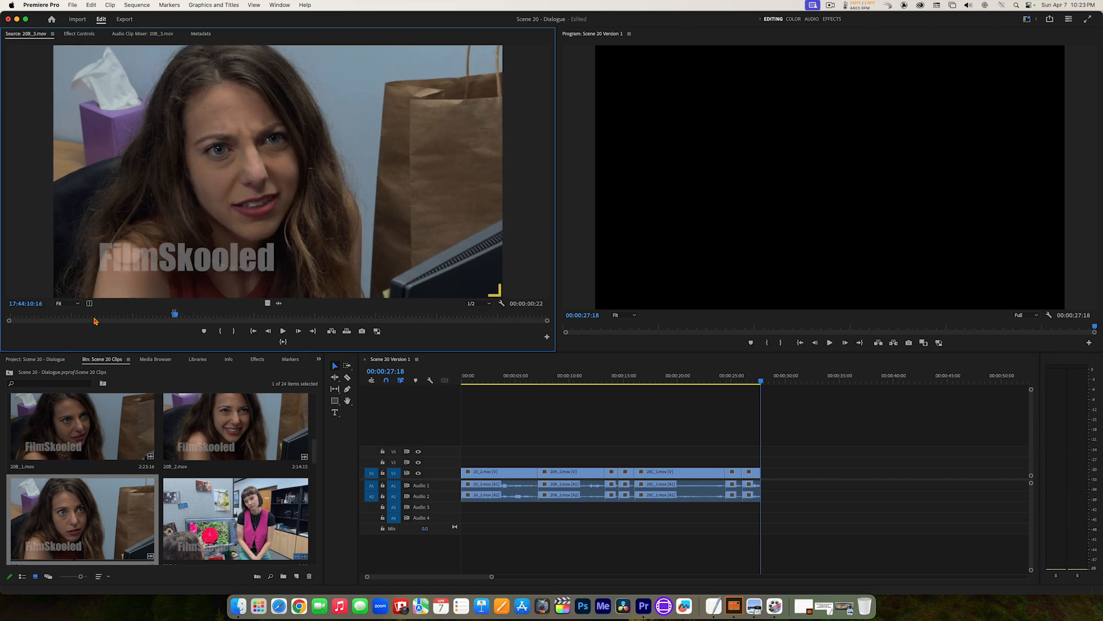
Step: Insert the marked 20B_3.mov section at the end of the sequence and play the edit from about 21 seconds
{"action": "left_click", "coordinate": [332, 332]}
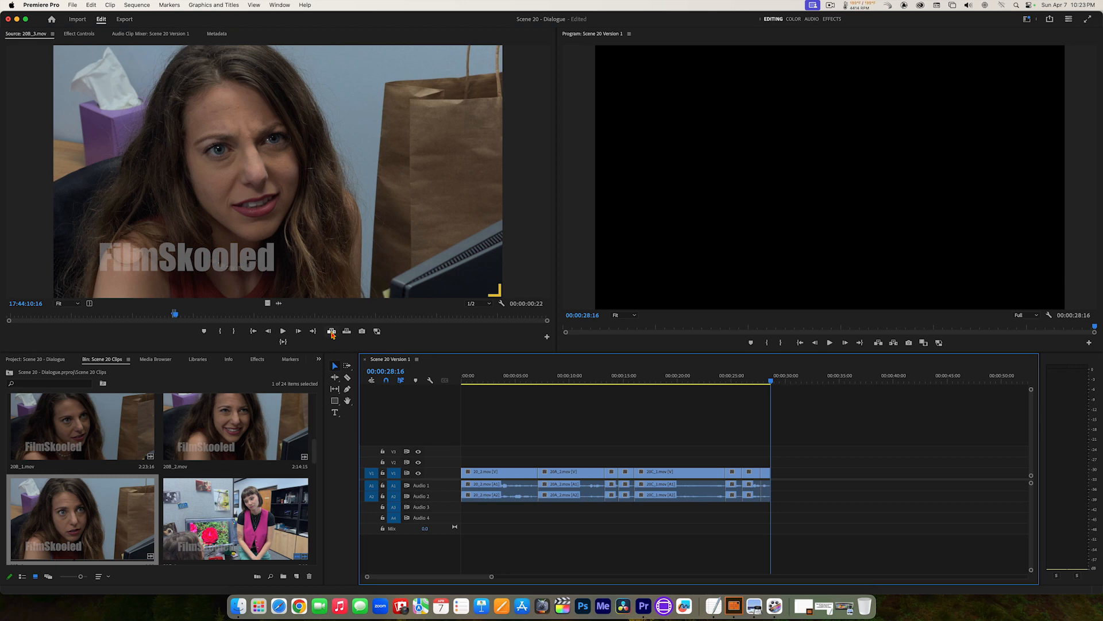
{"action": "left_click_drag", "start_coordinate": [755, 380], "coordinate": [690, 388]}
{"action": "key", "text": "space"}
Step: Reopen 20E_3.mov, find the dark-haired woman's next line after the marked section and replace the marks with an In point at 18:45:58:18
{"action": "left_click_drag", "start_coordinate": [316, 458], "coordinate": [323, 487]}
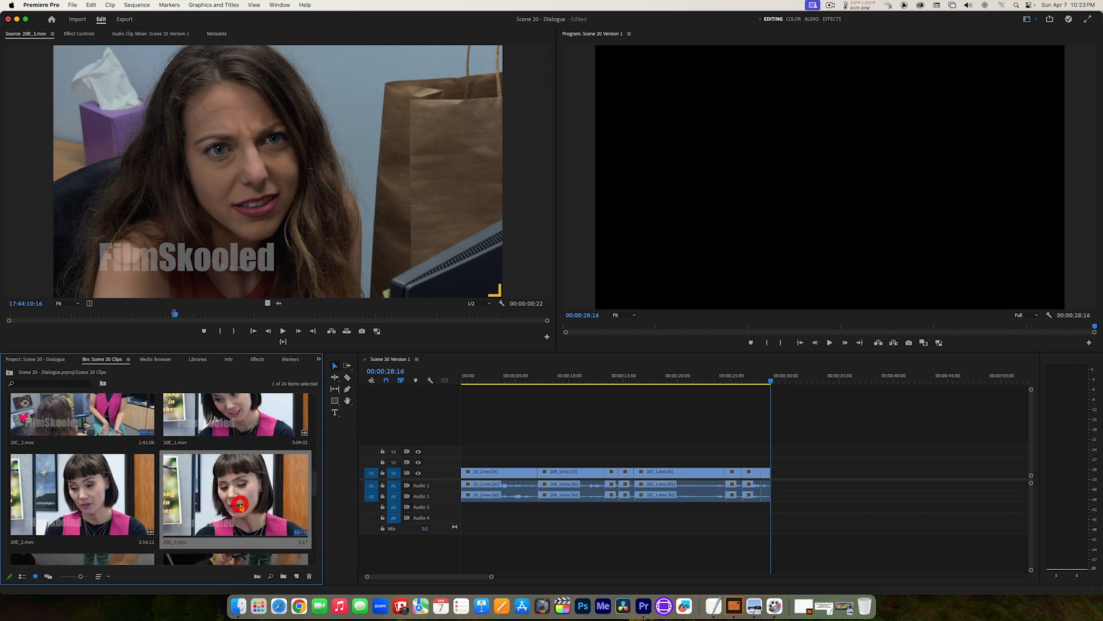
{"action": "double_click", "coordinate": [240, 507]}
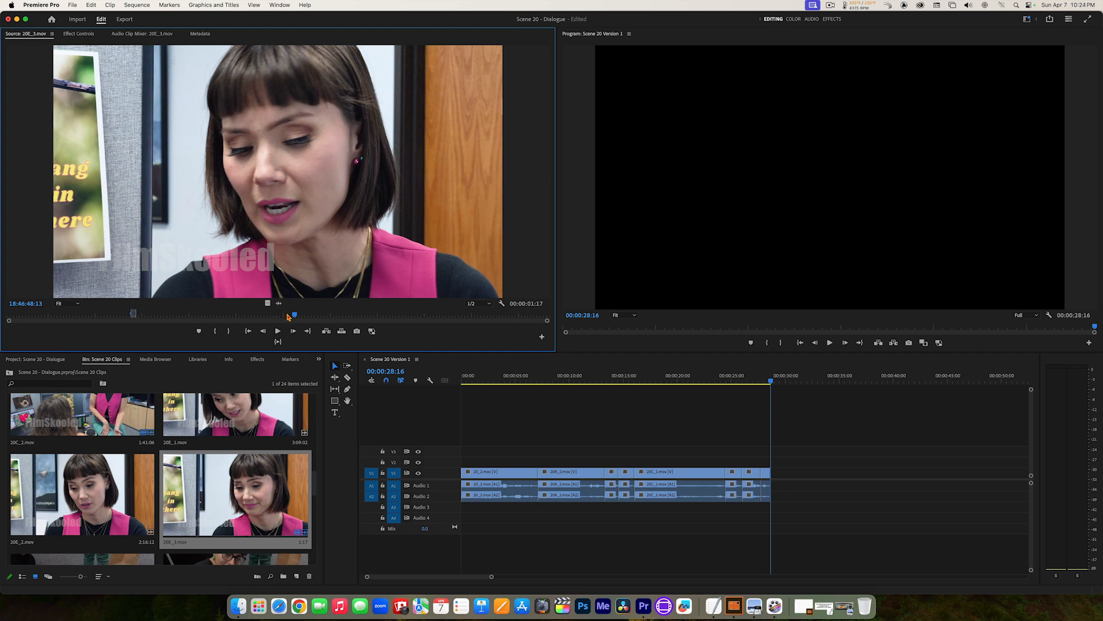
{"action": "left_click_drag", "start_coordinate": [287, 316], "coordinate": [134, 328]}
{"action": "key", "text": "space"}
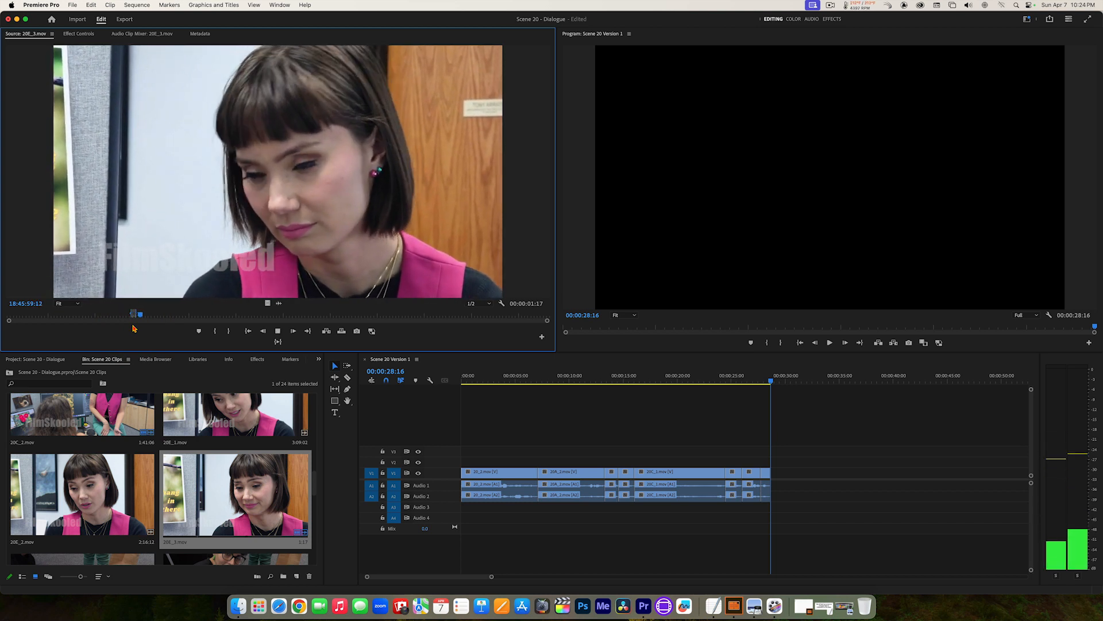
{"action": "key", "text": "space"}
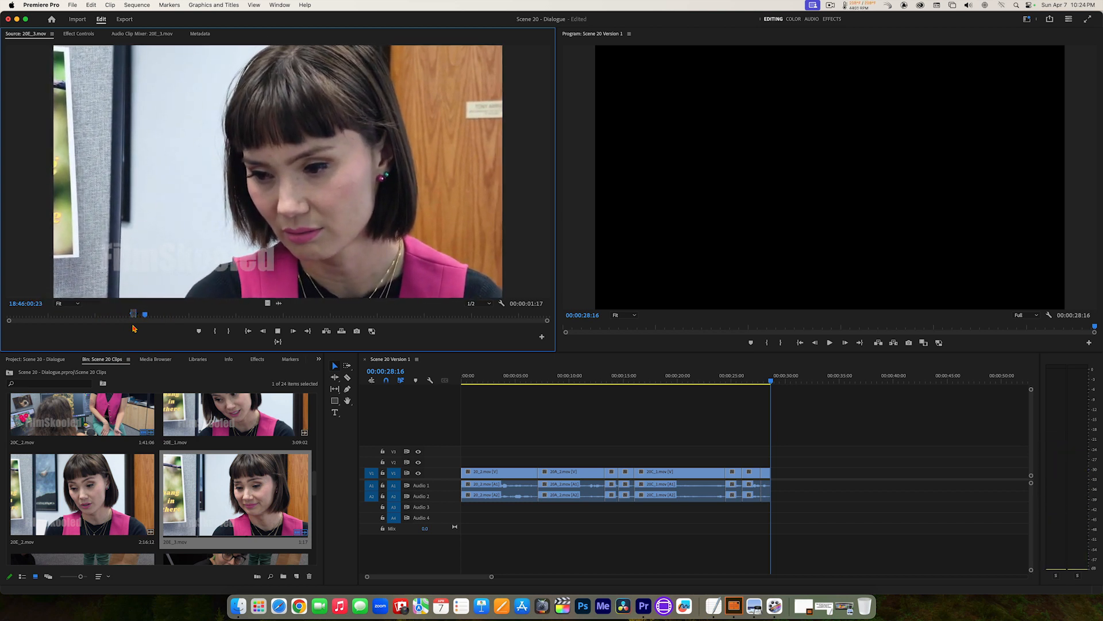
{"action": "key", "text": "space"}
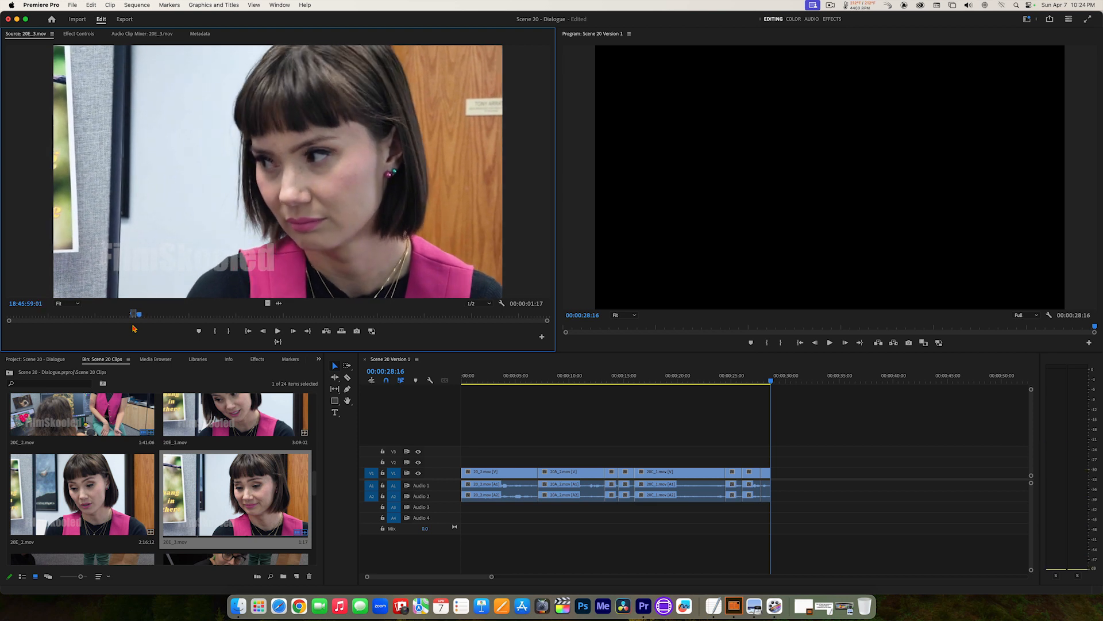
{"action": "key", "text": "j"}
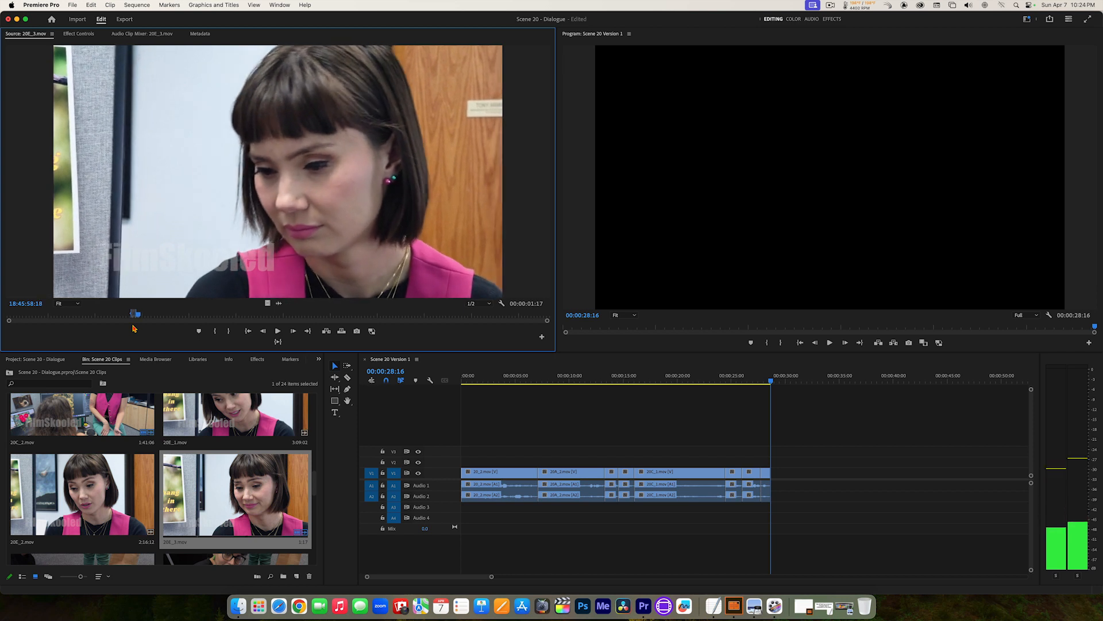
{"action": "key", "text": "alt+x"}
Step: Play the new line in 20E_3.mov, step frame by frame to just after it ends and mark the Out point at 18:46:00:23
{"action": "key", "text": "space"}
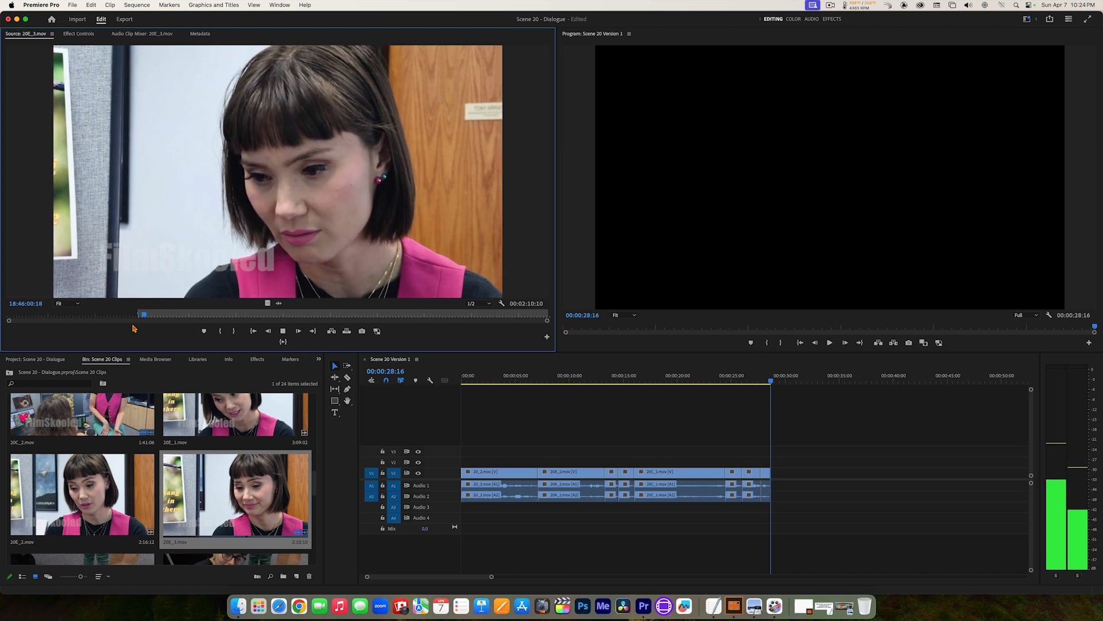
{"action": "key", "text": "space"}
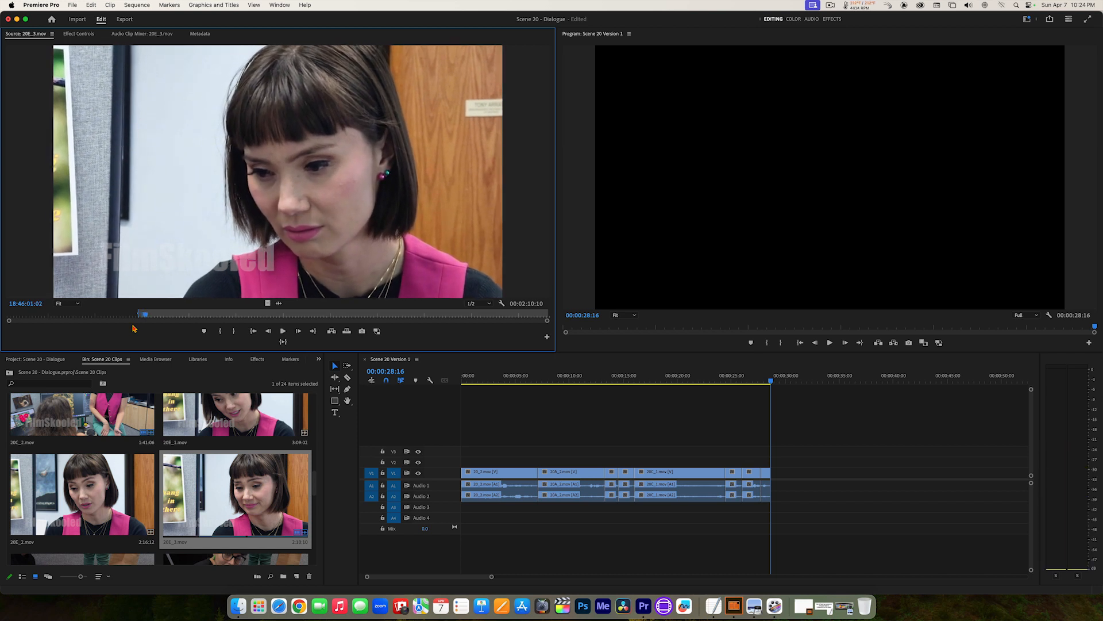
{"action": "key", "text": "Left"}
{"action": "key", "text": "Left"}
{"action": "key", "text": "Left"}
{"action": "key", "text": "Left"}
{"action": "key", "text": "Left"}
{"action": "key", "text": "Left"}
{"action": "key", "text": "Left"}
{"action": "key", "text": "Left"}
{"action": "key", "text": "Left"}
{"action": "key", "text": "Left"}
{"action": "key", "text": "Left"}
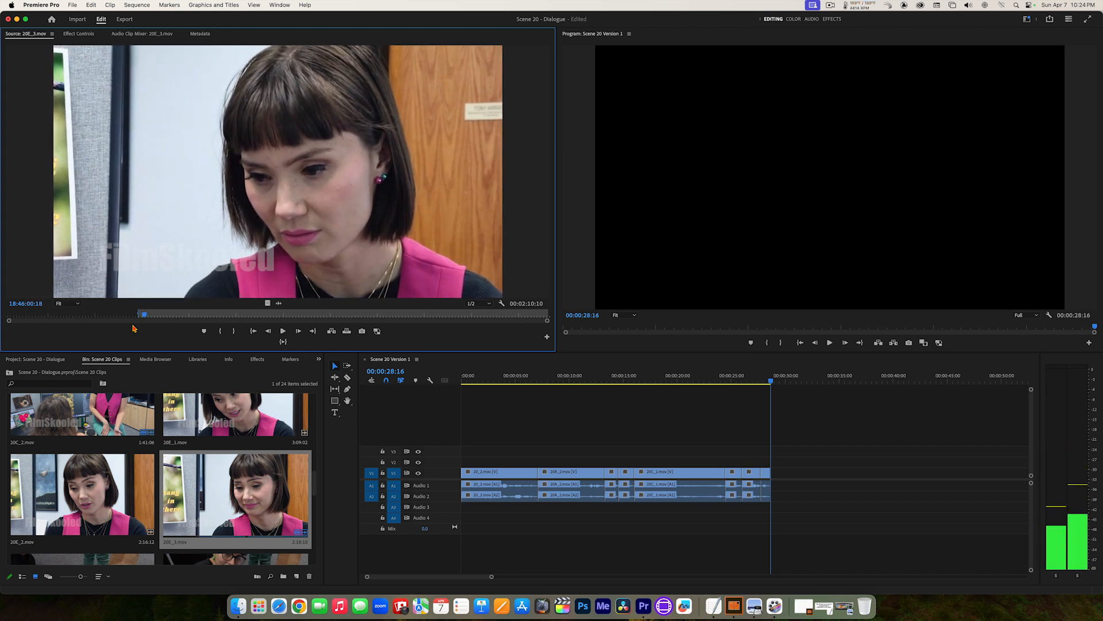
{"action": "key", "text": "Left"}
{"action": "key", "text": "Left"}
{"action": "key", "text": "Left"}
{"action": "key", "text": "Left"}
{"action": "key", "text": "Left"}
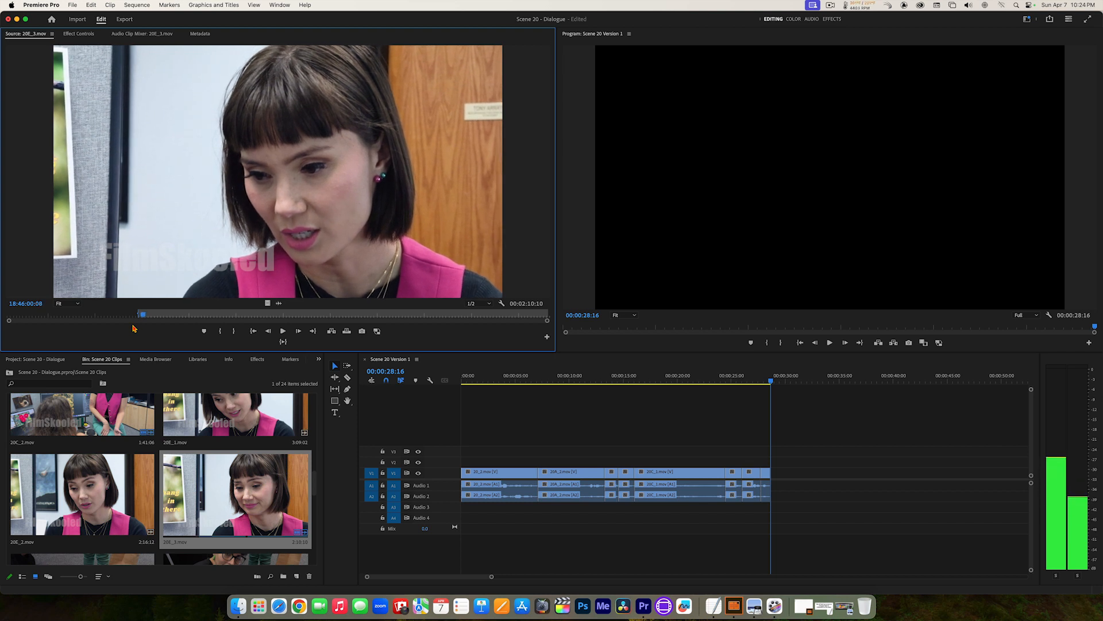
{"action": "key", "text": "Right"}
{"action": "key", "text": "Right"}
{"action": "key", "text": "Right"}
{"action": "key", "text": "Right"}
{"action": "key", "text": "Right"}
{"action": "key", "text": "Right"}
{"action": "key", "text": "Right"}
{"action": "key", "text": "Right"}
{"action": "key", "text": "Right"}
{"action": "key", "text": "Right"}
{"action": "key", "text": "Right"}
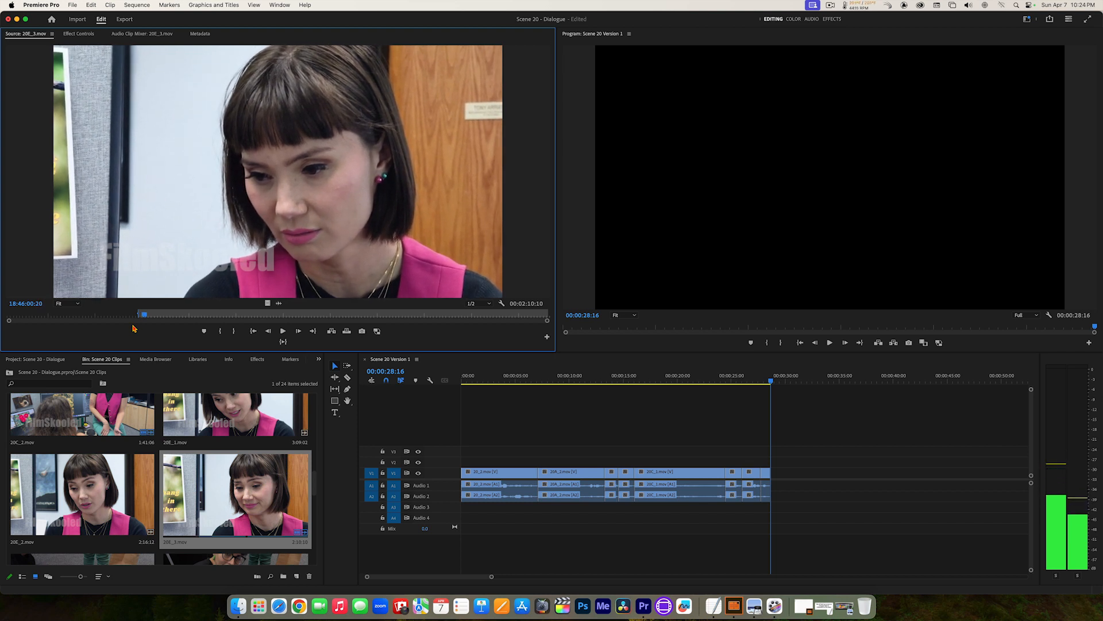
{"action": "key", "text": "Right"}
{"action": "key", "text": "Right"}
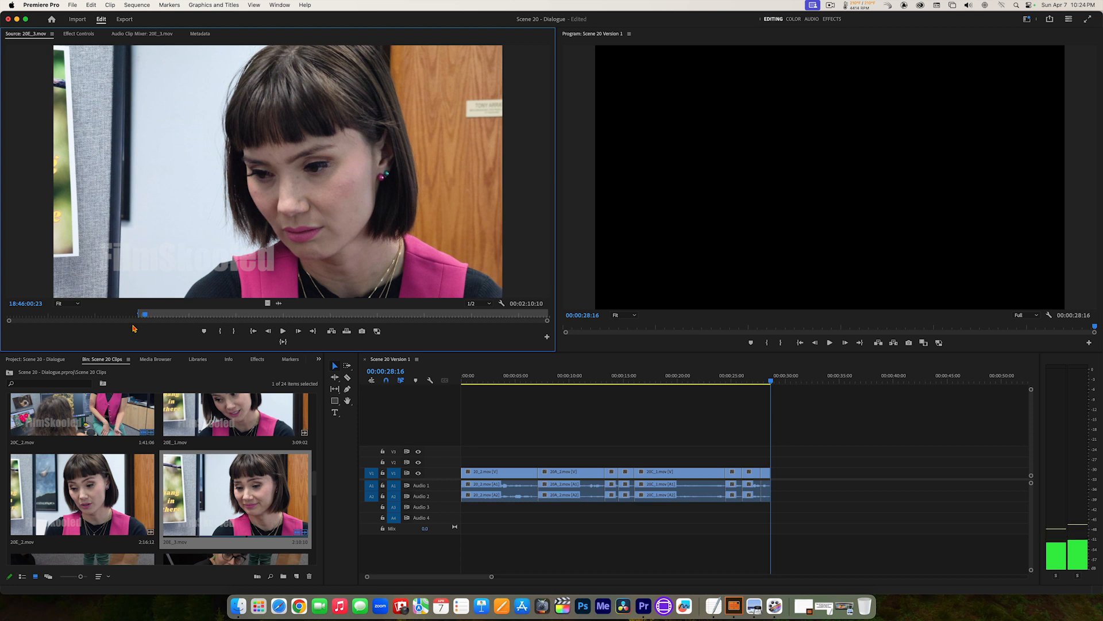
{"action": "key", "text": "o"}
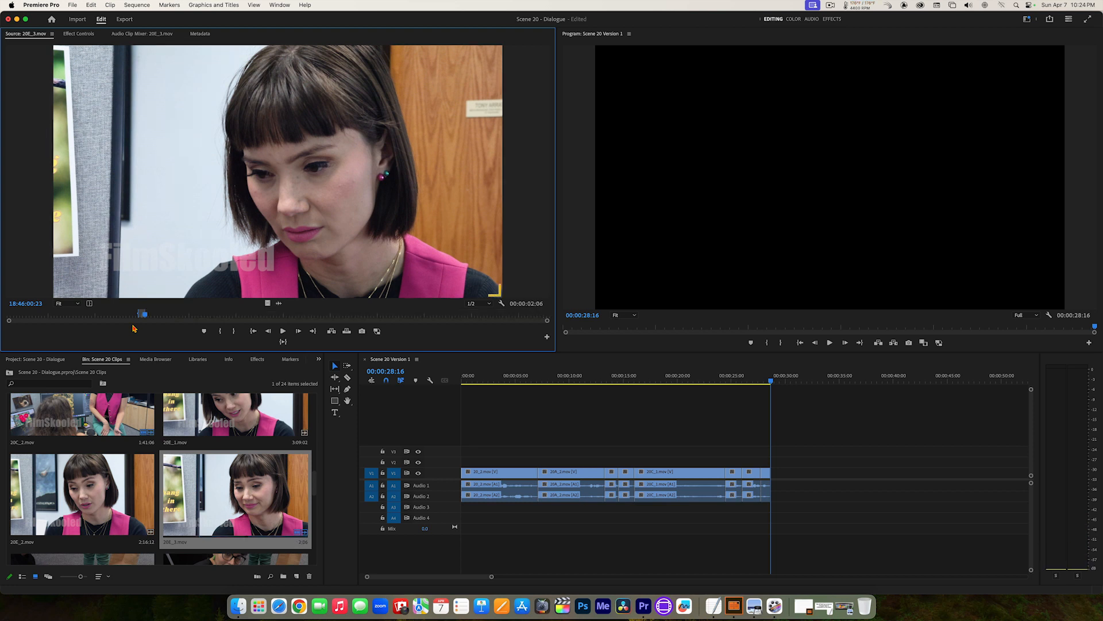
Step: Insert the newly marked 20E_3.mov section at the end of the sequence and play the edit from 00:00:21:00
{"action": "key", "text": "."}
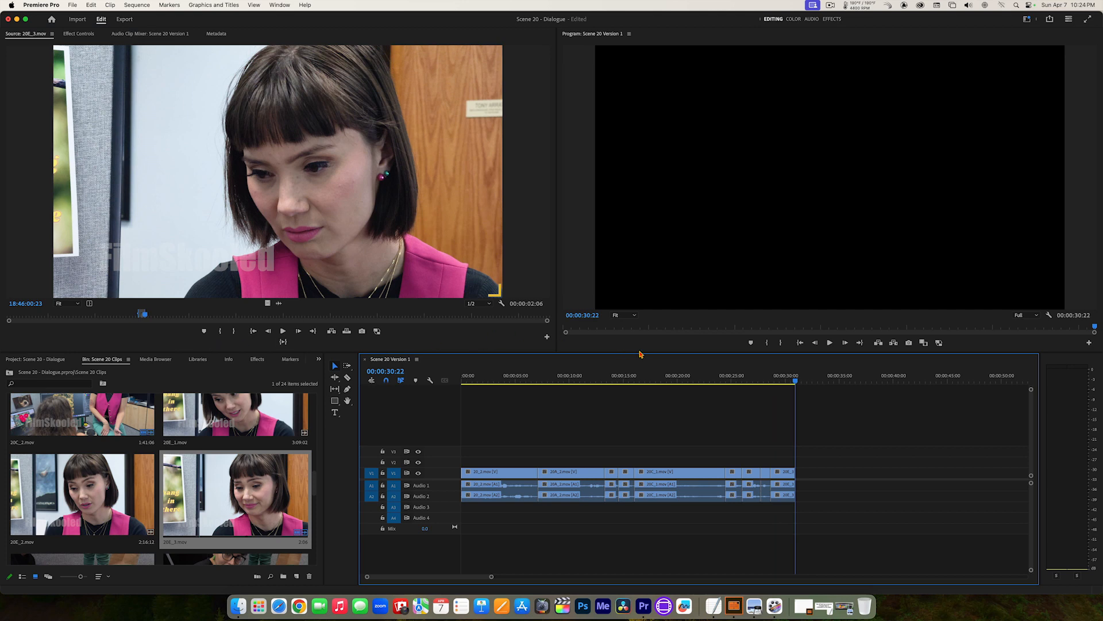
{"action": "left_click_drag", "start_coordinate": [791, 380], "coordinate": [691, 380]}
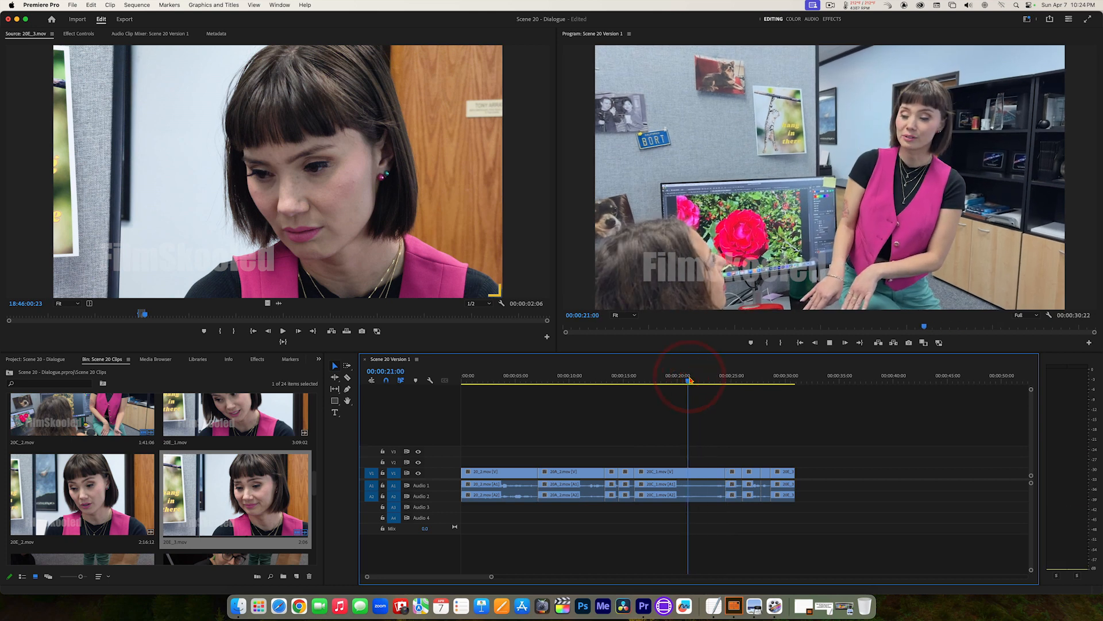
{"action": "key", "text": "space"}
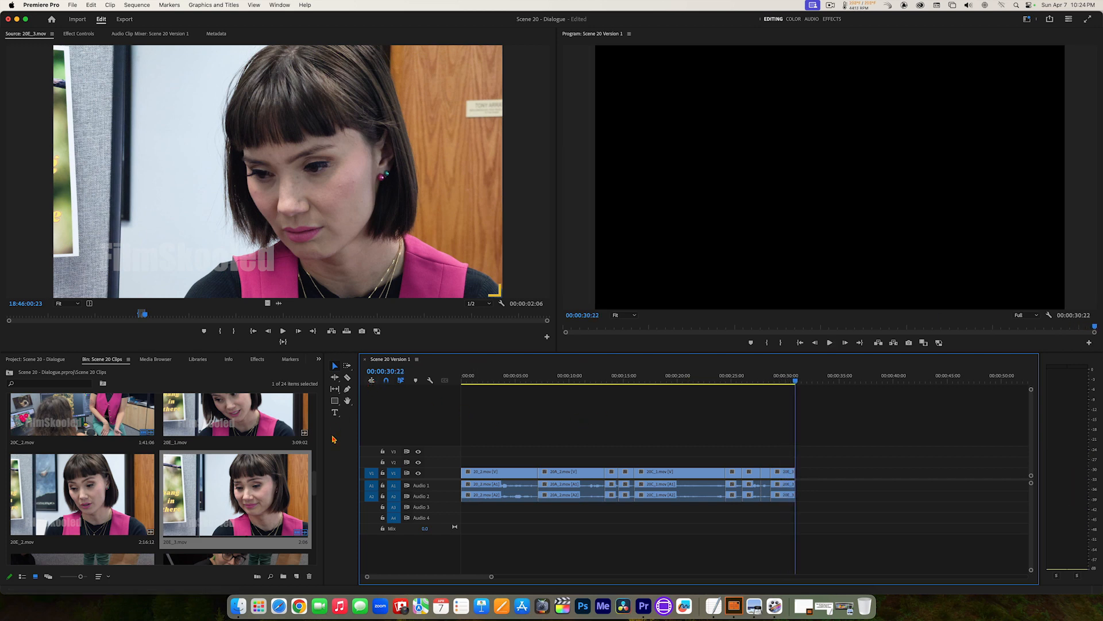
Step: Reopen 20B_3.mov, find the long-haired woman's next line after the marked section and replace the marks with an In point at 17:44:13:22
{"action": "left_click_drag", "start_coordinate": [315, 485], "coordinate": [316, 459]}
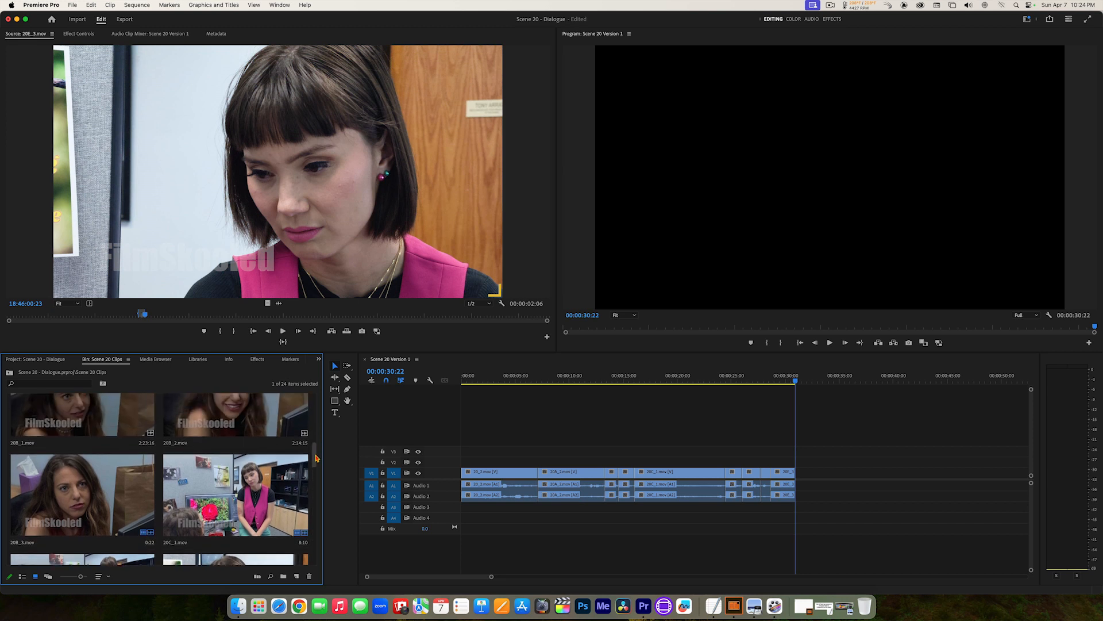
{"action": "left_click", "coordinate": [72, 492]}
{"action": "double_click", "coordinate": [71, 491]}
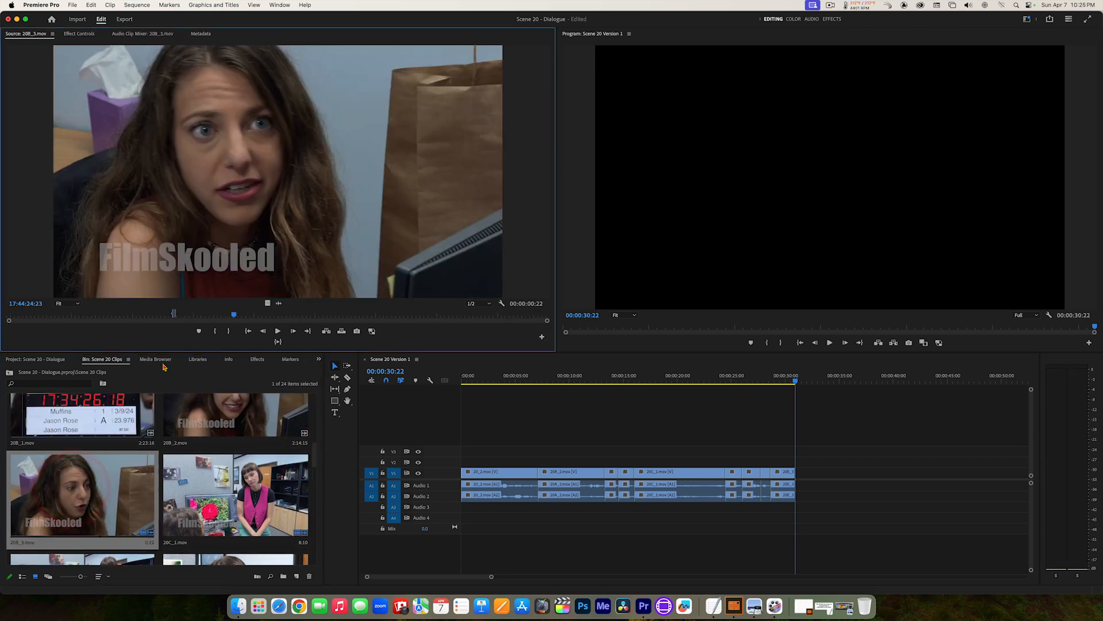
{"action": "left_click_drag", "start_coordinate": [219, 317], "coordinate": [173, 316]}
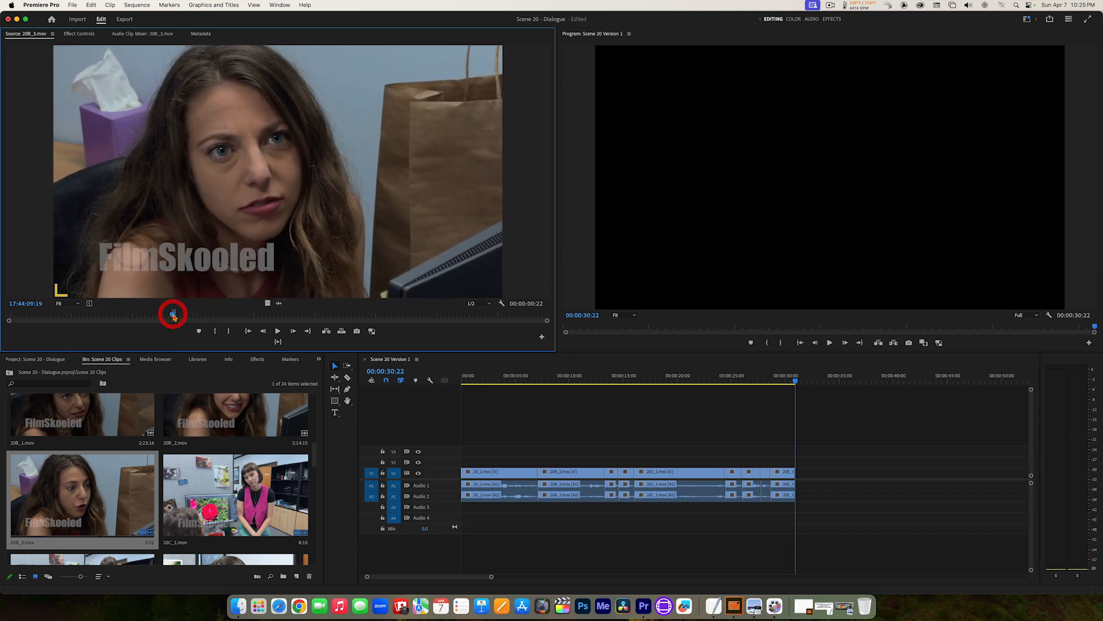
{"action": "key", "text": "space"}
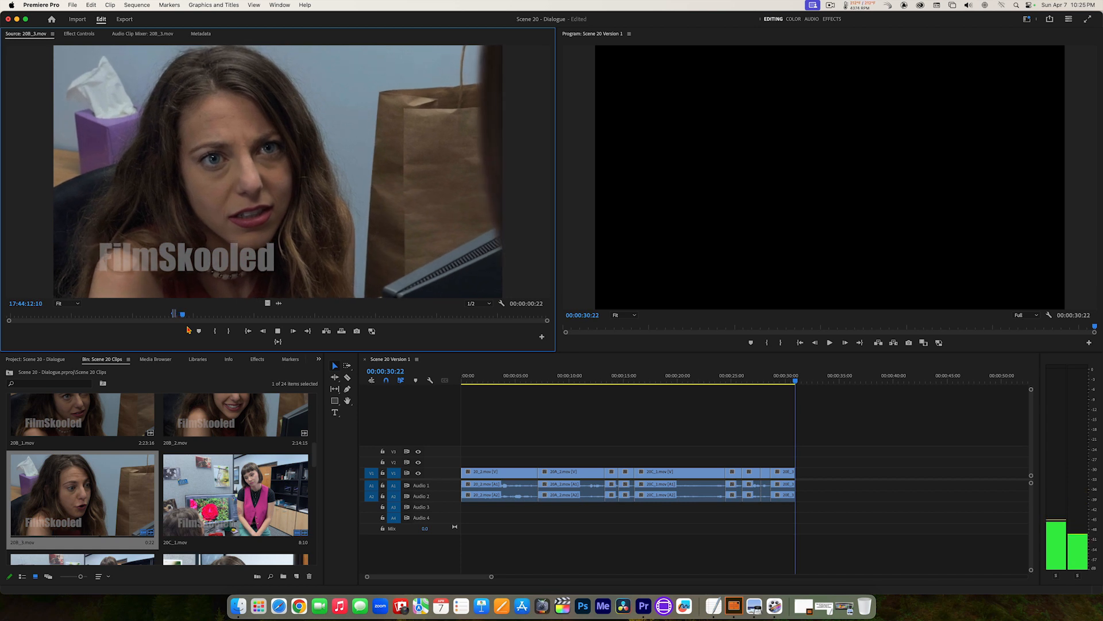
{"action": "key", "text": "space"}
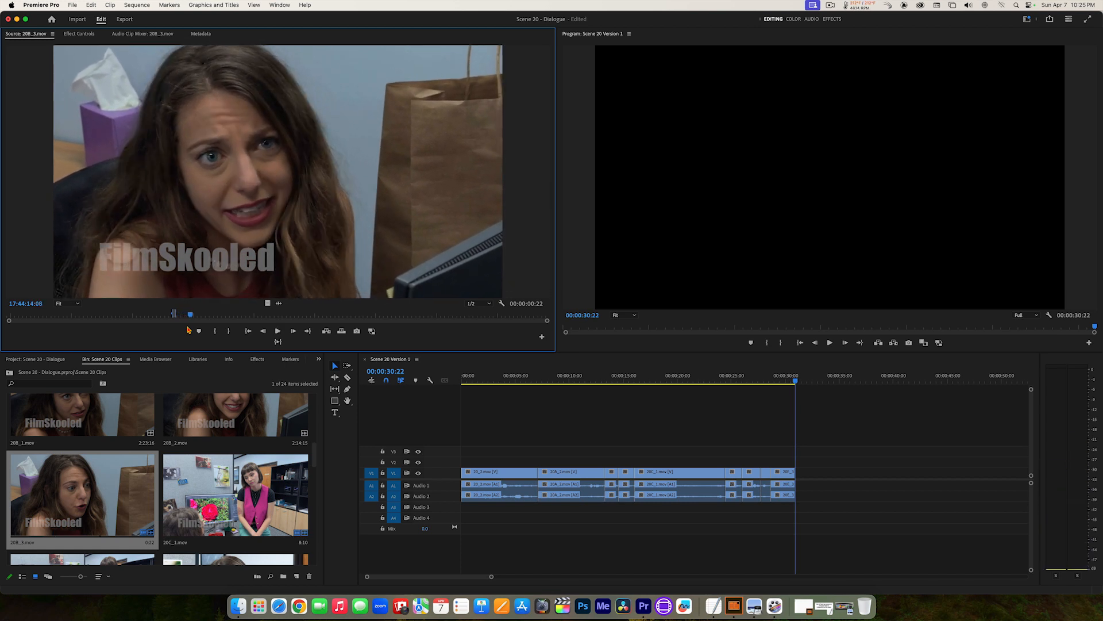
{"action": "key", "text": "j"}
{"action": "key", "text": "k"}
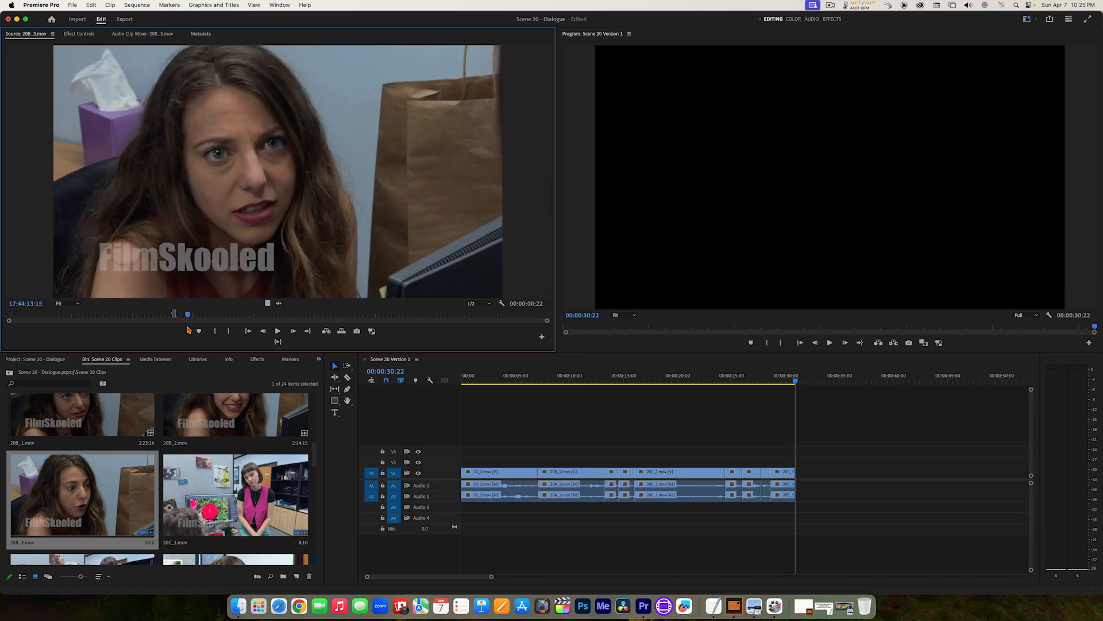
{"action": "key", "text": "l"}
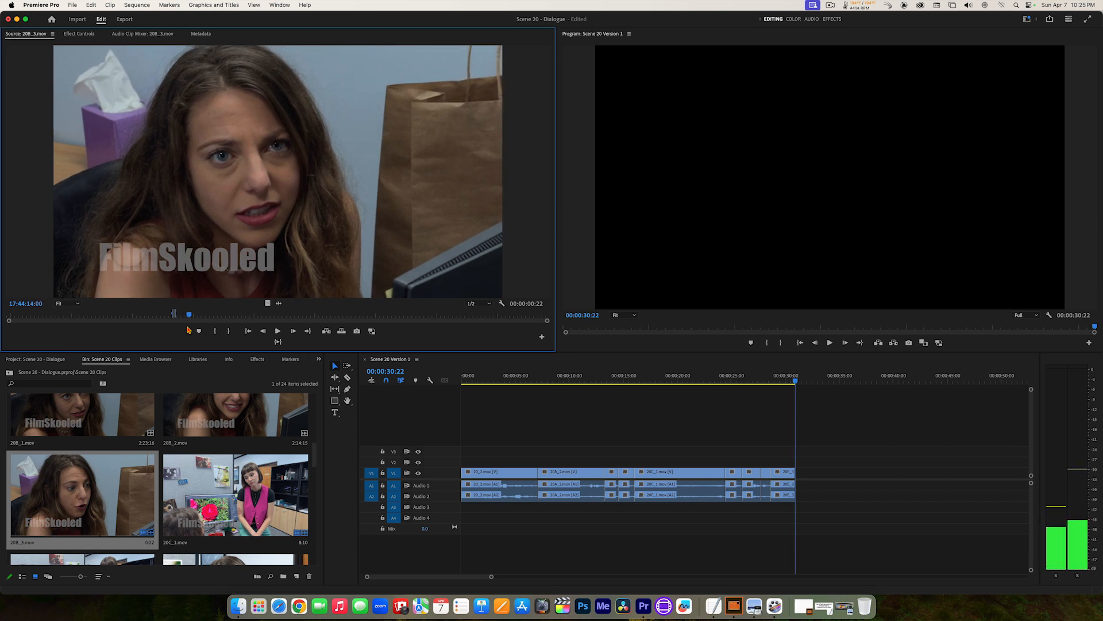
{"action": "key", "text": "j"}
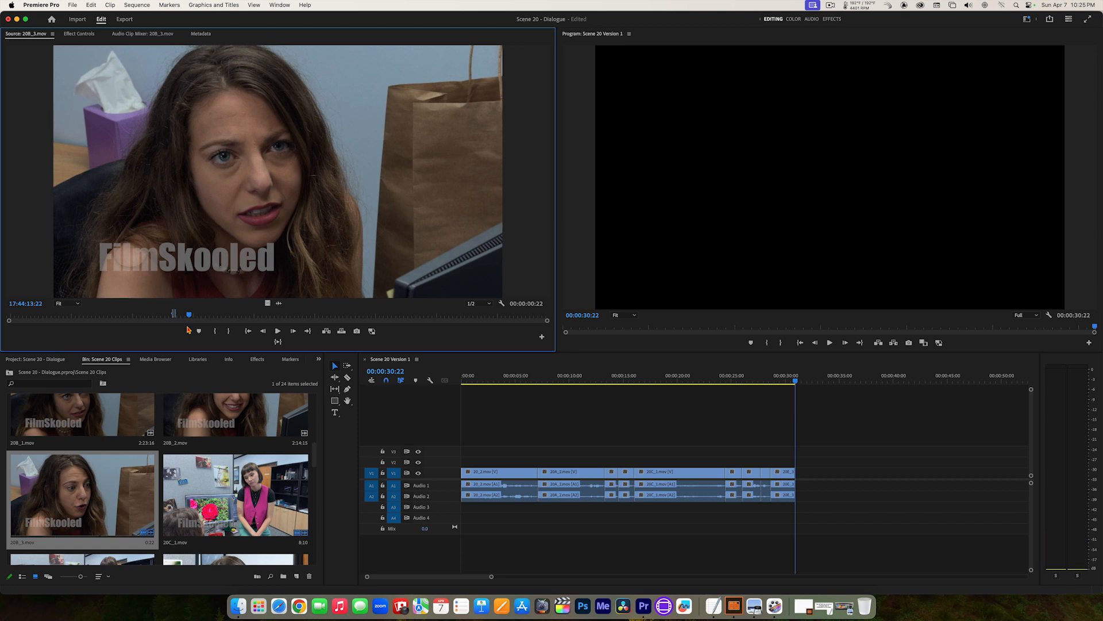
{"action": "key", "text": "alt+x"}
Step: Play the new line in 20B_3.mov, recheck where it ends and mark the Out point at 17:44:15:01
{"action": "key", "text": "l"}
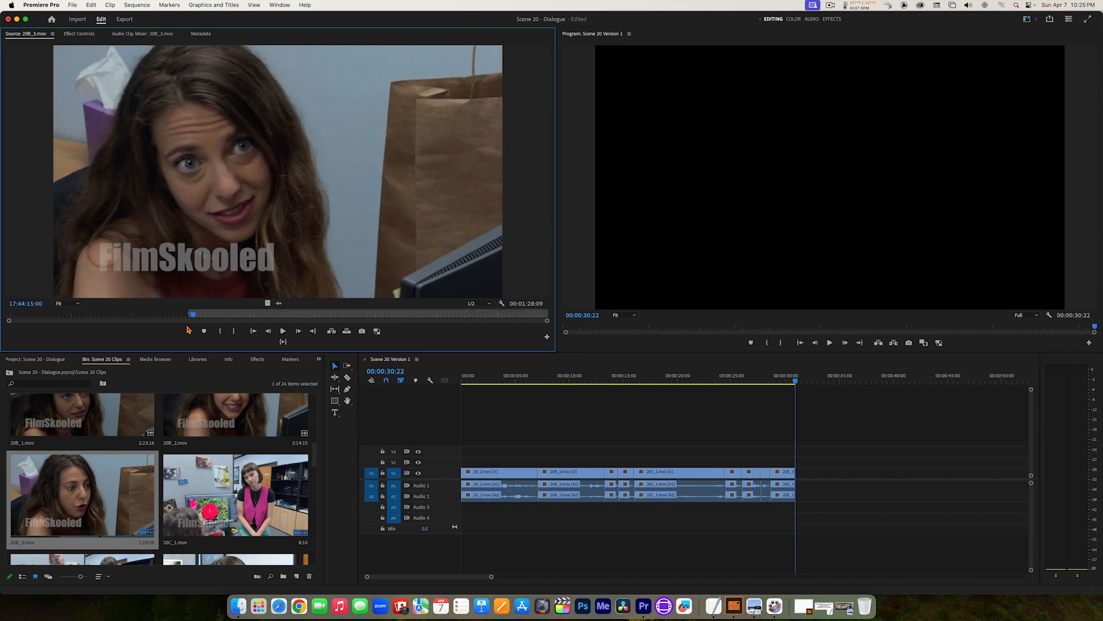
{"action": "key", "text": "j"}
{"action": "key", "text": "l"}
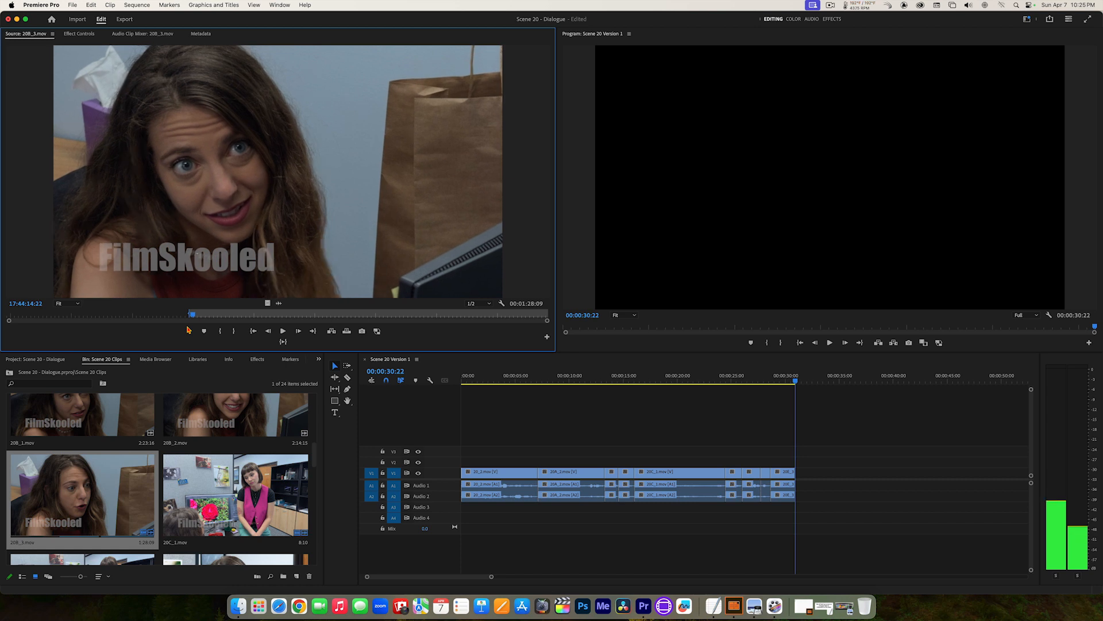
{"action": "key", "text": "o"}
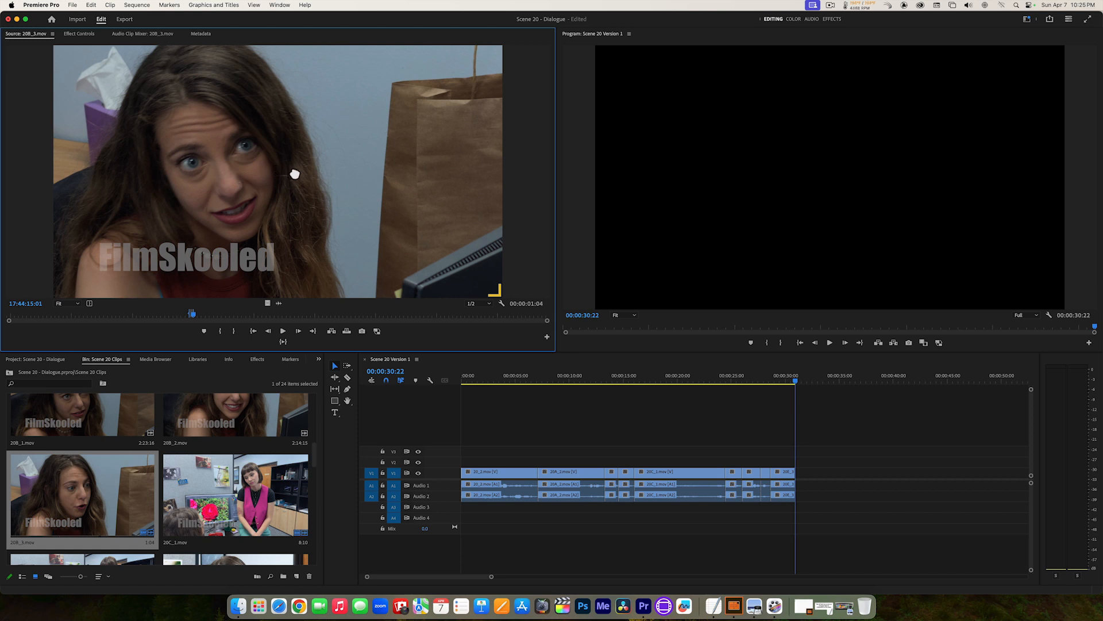
Step: Insert the newly marked 20B_3.mov section at the end of the sequence and play the edit from 00:00:19:01
{"action": "left_click_drag", "start_coordinate": [482, 179], "coordinate": [823, 160]}
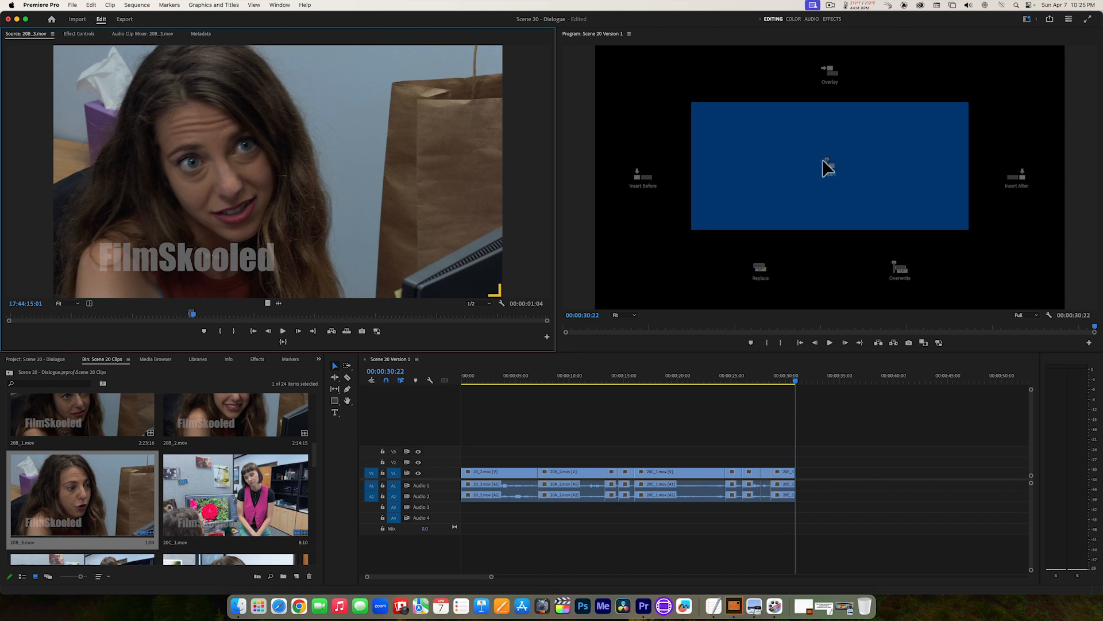
{"action": "left_click_drag", "start_coordinate": [710, 163], "coordinate": [781, 257]}
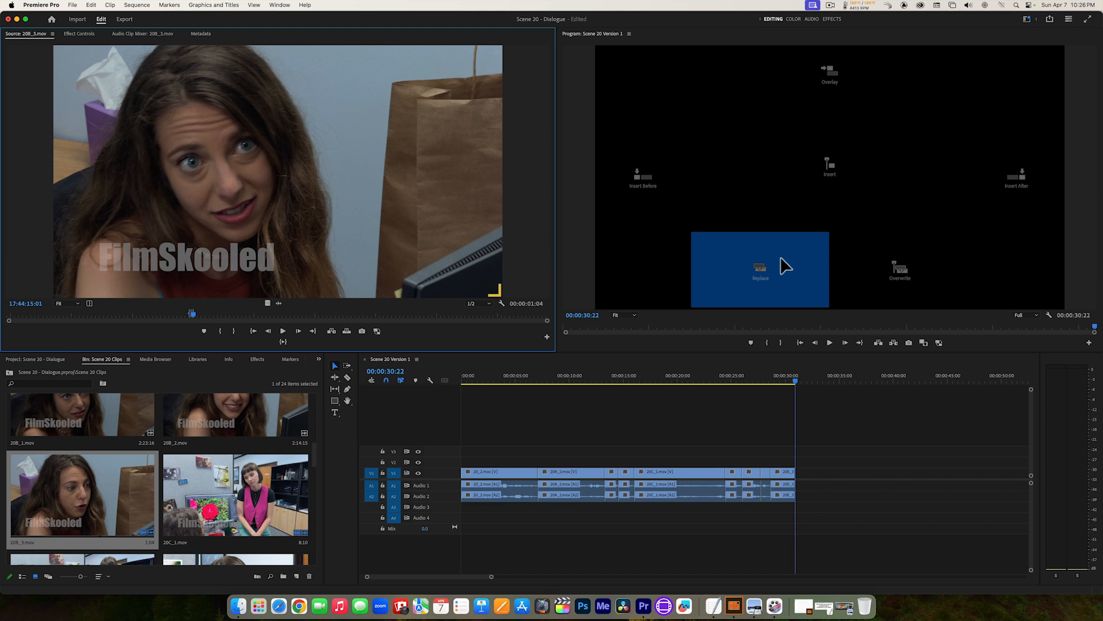
{"action": "left_click_drag", "start_coordinate": [780, 258], "coordinate": [878, 264]}
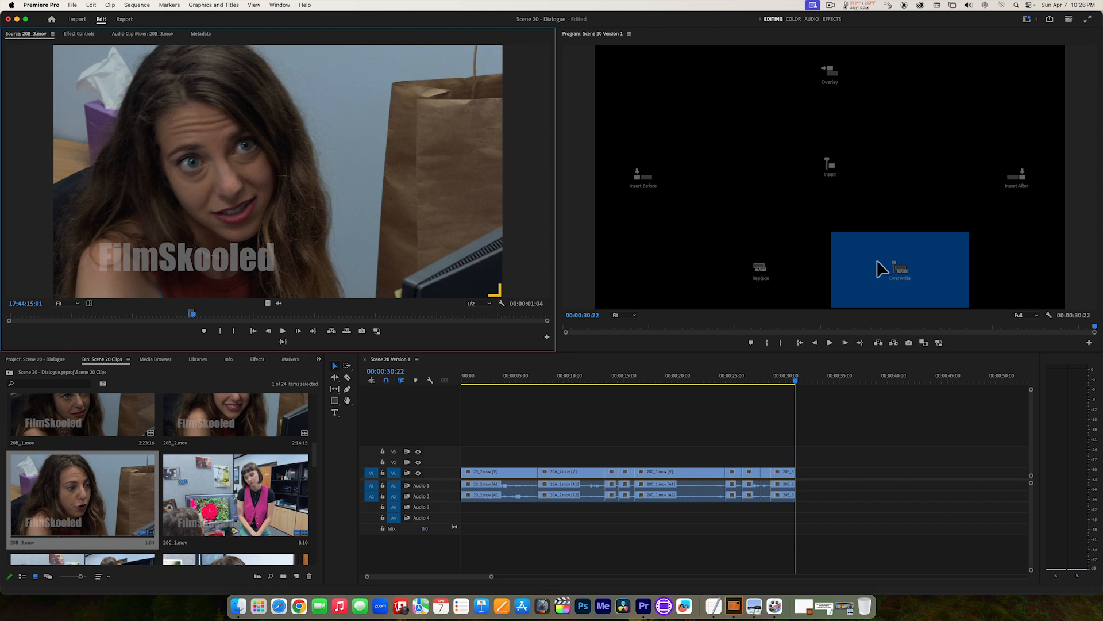
{"action": "left_click_drag", "start_coordinate": [877, 261], "coordinate": [824, 162]}
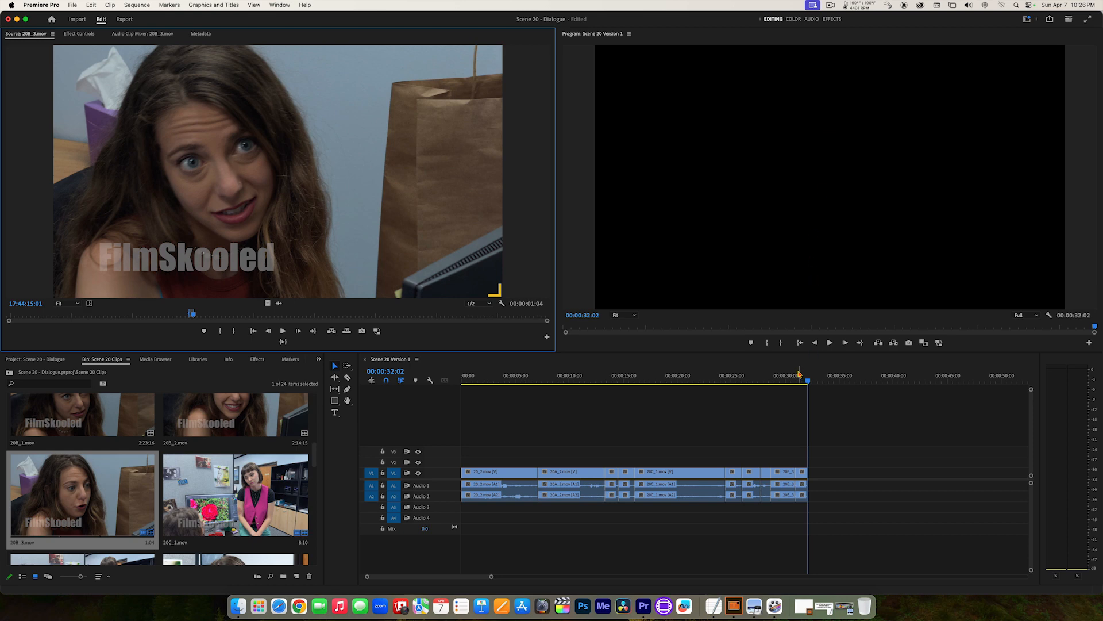
{"action": "left_click_drag", "start_coordinate": [803, 380], "coordinate": [667, 379]}
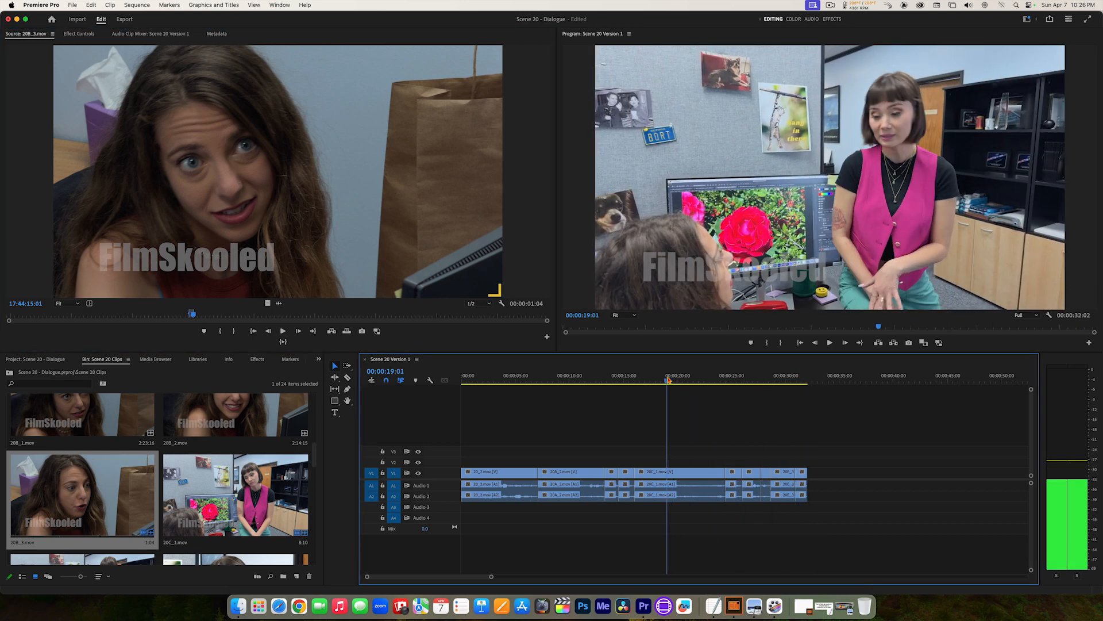
{"action": "key", "text": "space"}
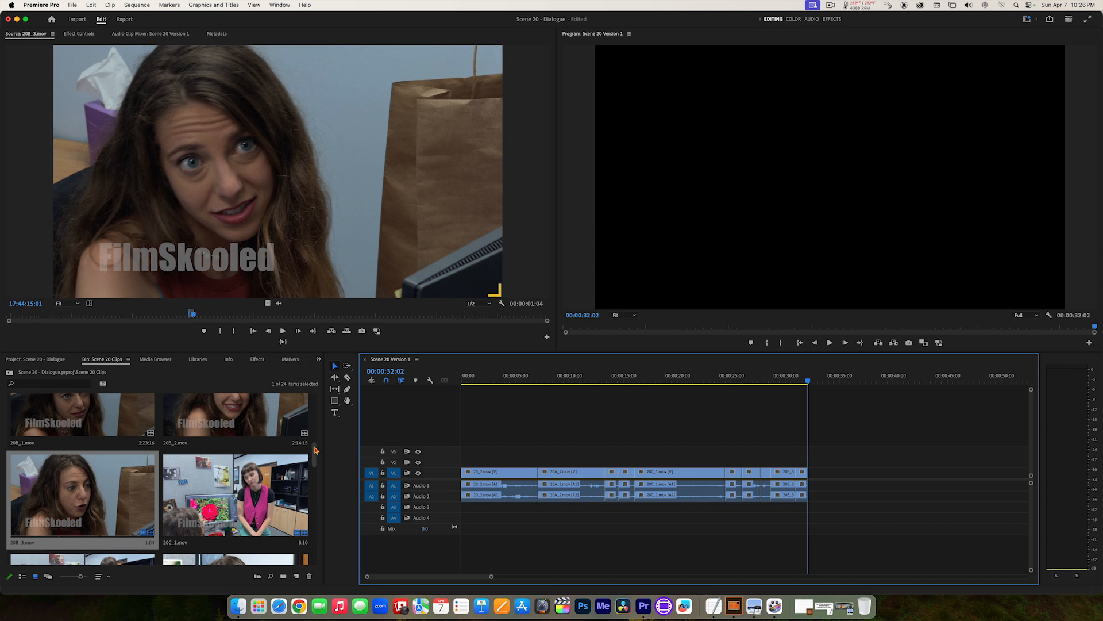
Step: Open 20C_2.mov, play from 17:53:40:10 to find the dark-haired woman's next line and mark the In point at 17:53:50:20
{"action": "left_click_drag", "start_coordinate": [315, 450], "coordinate": [320, 462]}
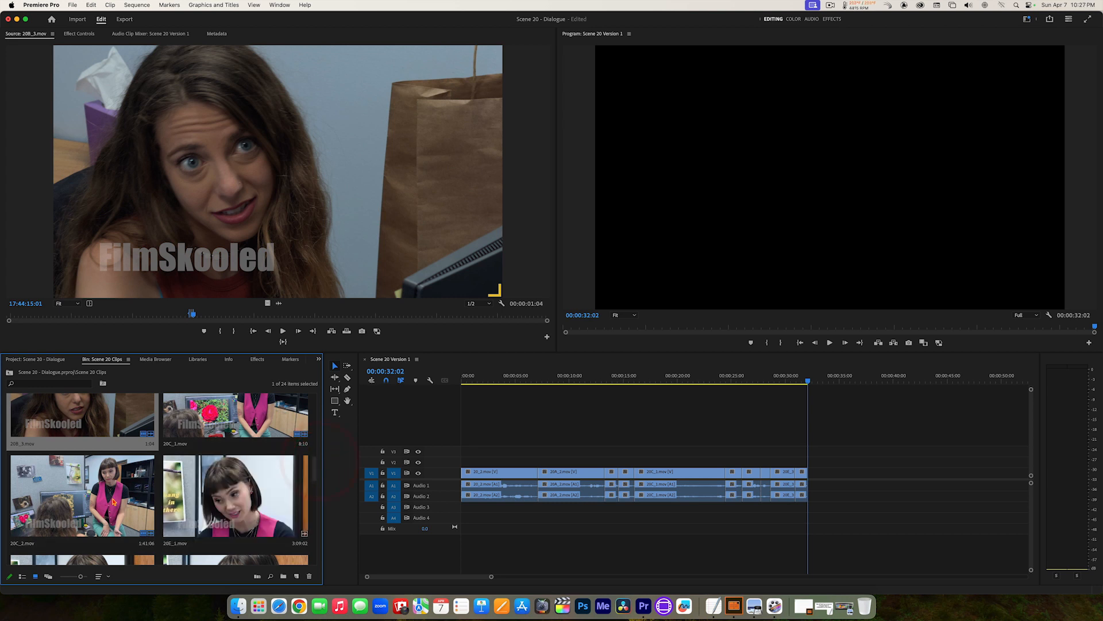
{"action": "double_click", "coordinate": [66, 494]}
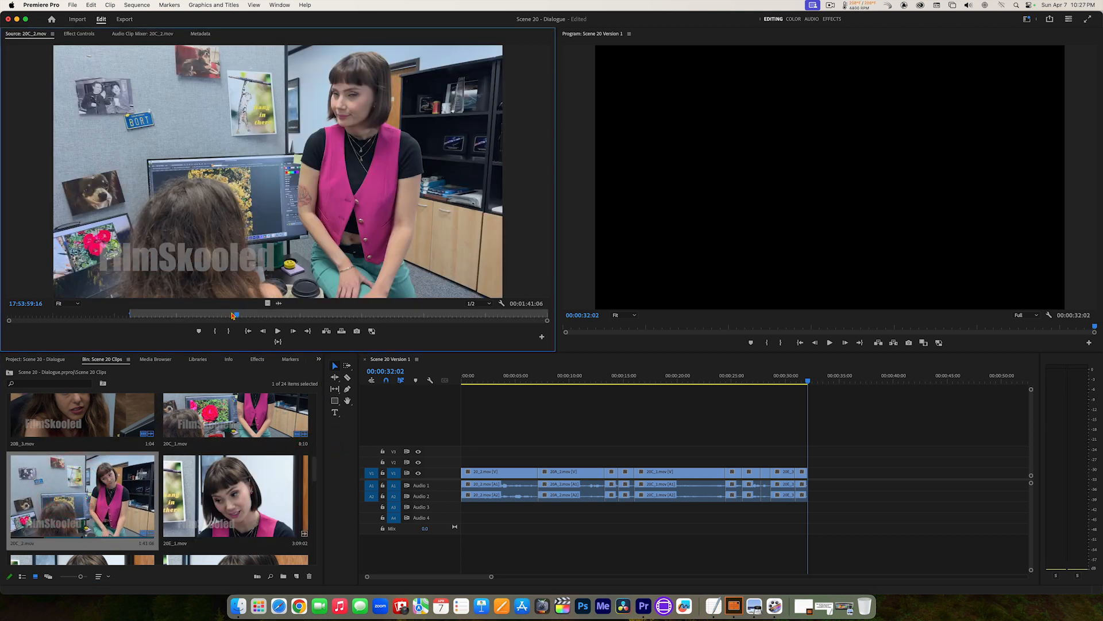
{"action": "left_click_drag", "start_coordinate": [232, 315], "coordinate": [159, 316]}
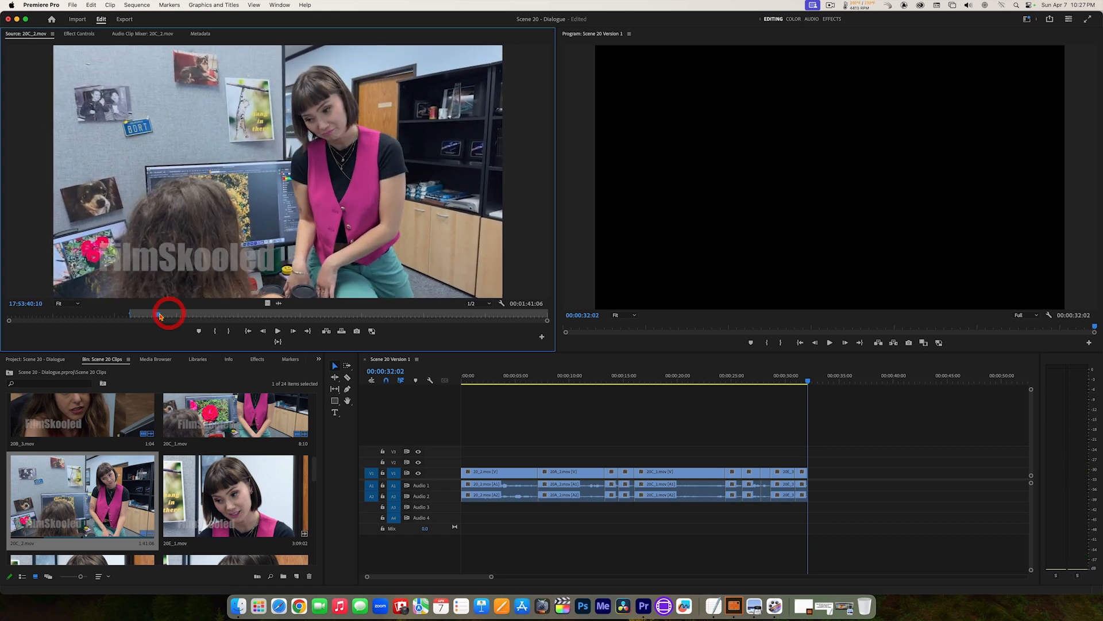
{"action": "key", "text": "space"}
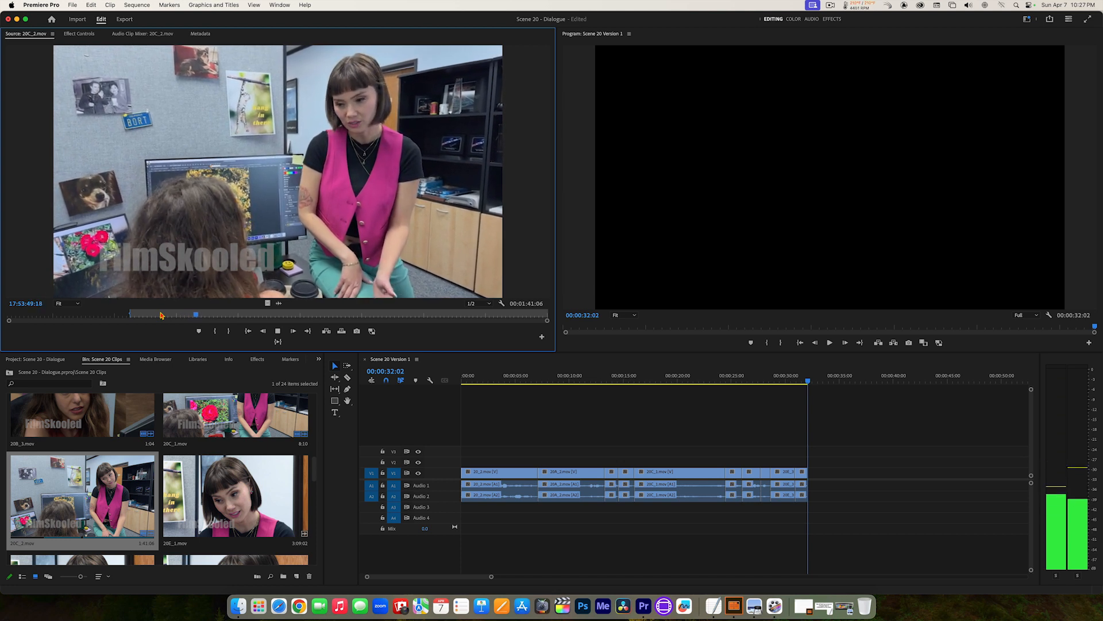
{"action": "key", "text": "space"}
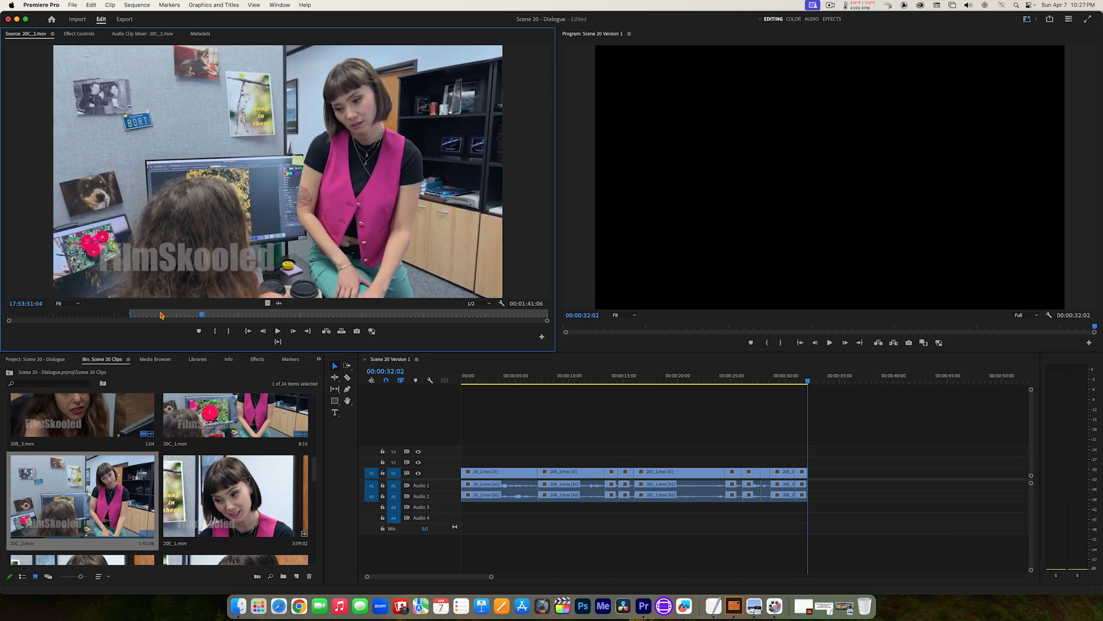
{"action": "key", "text": "Left"}
{"action": "key", "text": "Left"}
{"action": "key", "text": "Left"}
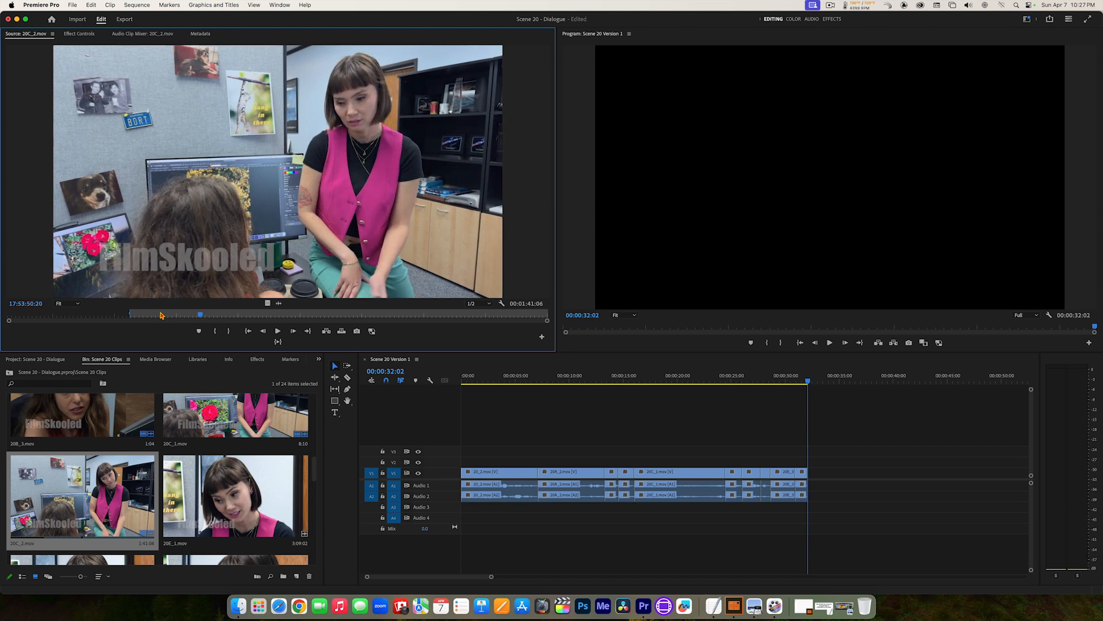
{"action": "key", "text": "i"}
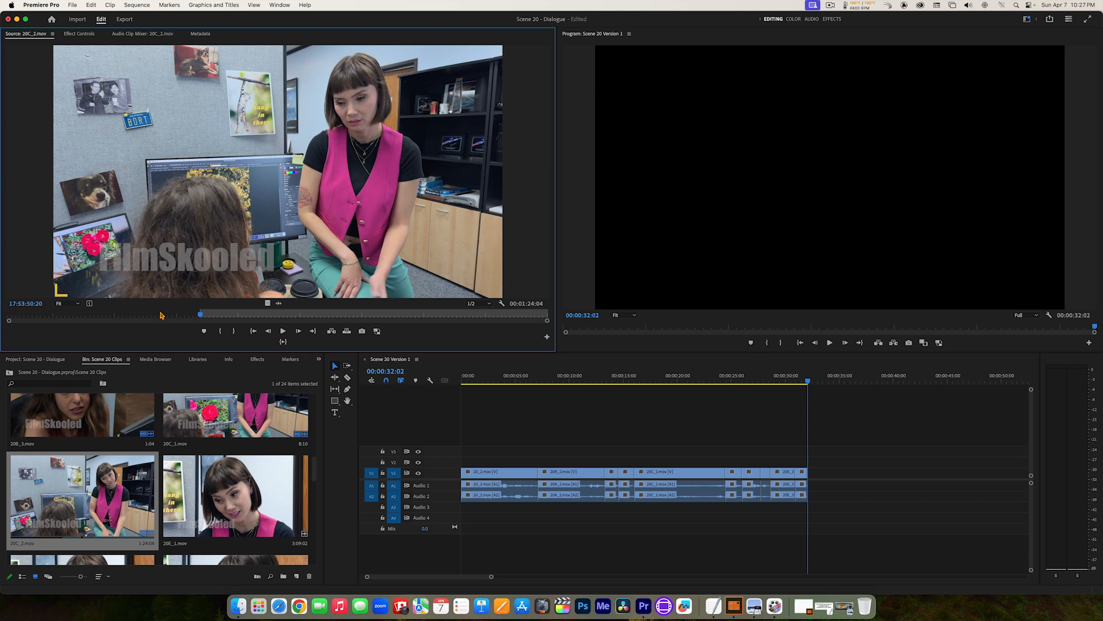
Step: Mark the Out point of 20C_2.mov at 17:53:52:12 and insert the marked section at the end of the sequence
{"action": "key", "text": "space"}
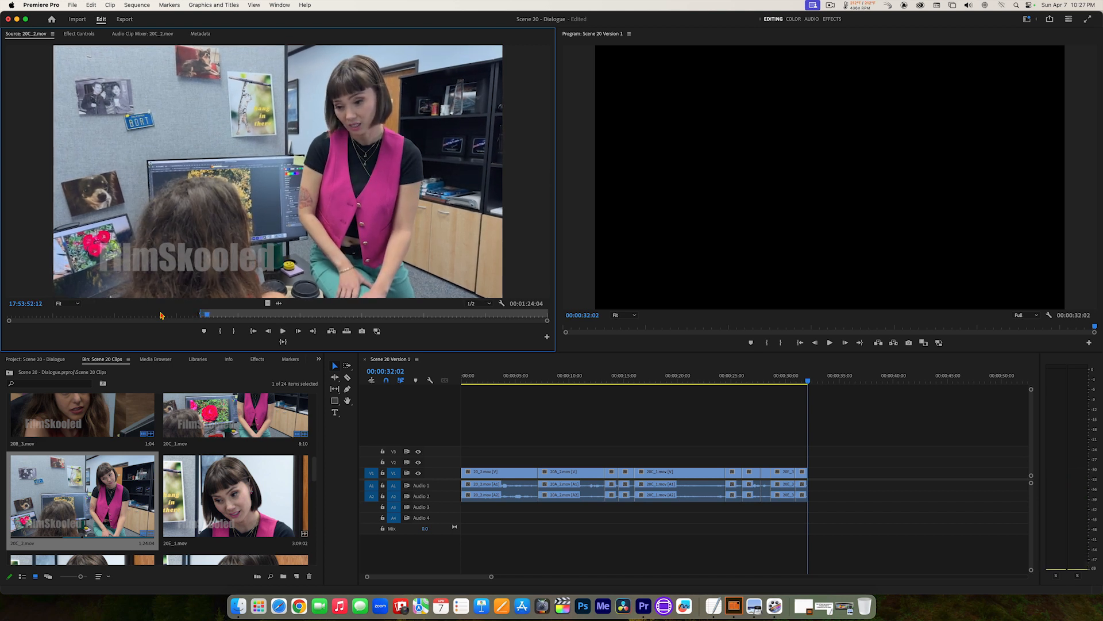
{"action": "key", "text": "o"}
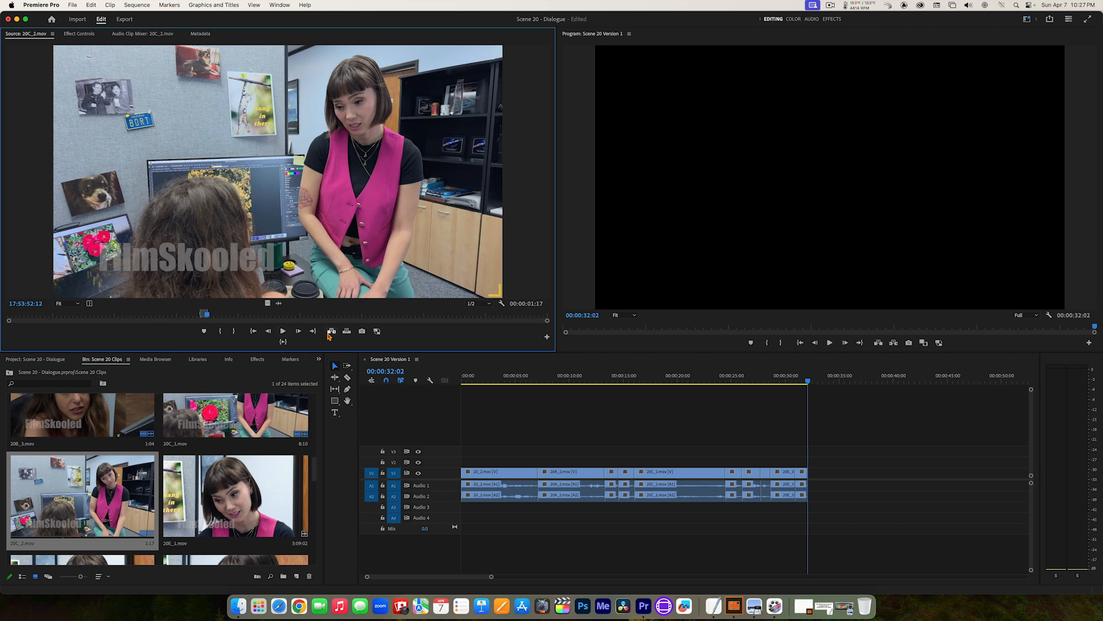
{"action": "left_click", "coordinate": [331, 332]}
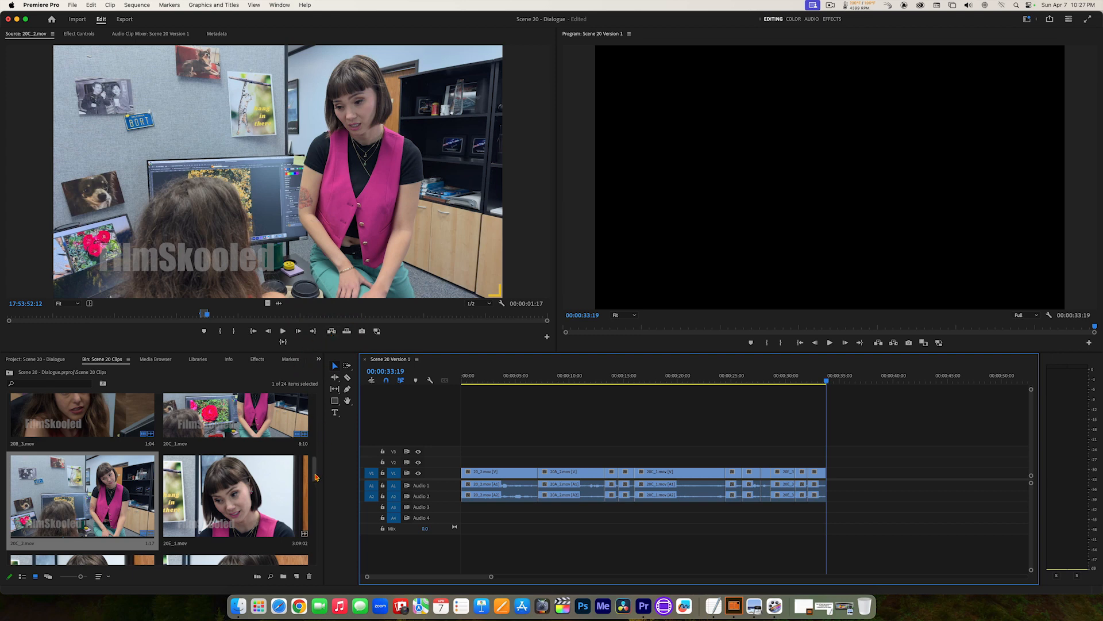
Step: Reopen 20A_2.mov, find the long-haired woman's next line after the marked section and set a new In point at 17:23:47:05
{"action": "left_click_drag", "start_coordinate": [315, 469], "coordinate": [314, 436]}
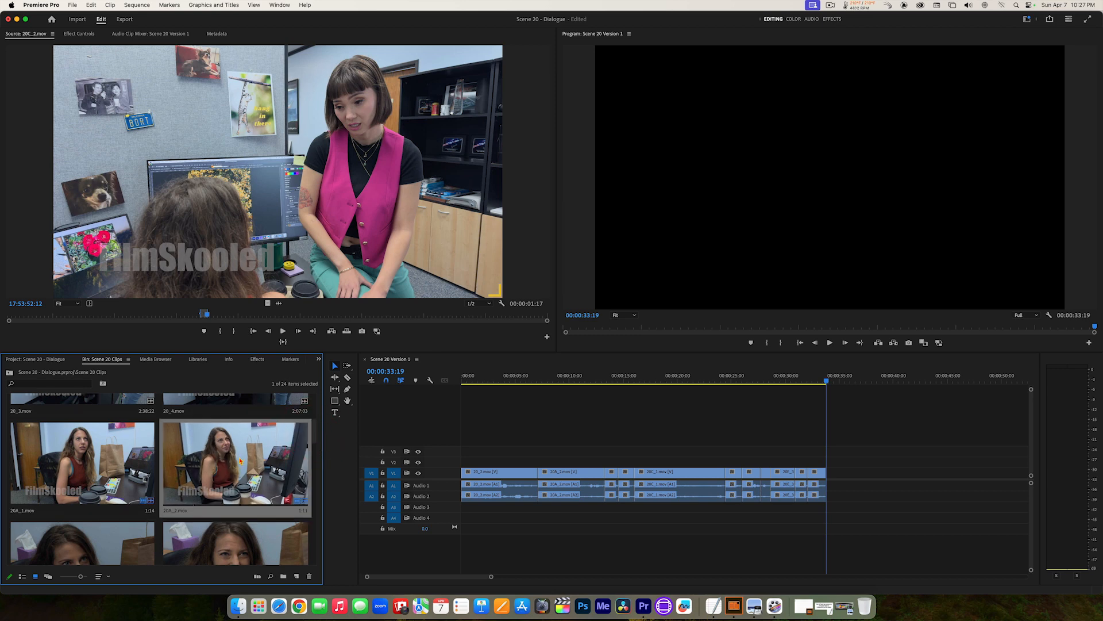
{"action": "double_click", "coordinate": [241, 460]}
{"action": "left_click_drag", "start_coordinate": [266, 315], "coordinate": [153, 319]}
{"action": "key", "text": "space"}
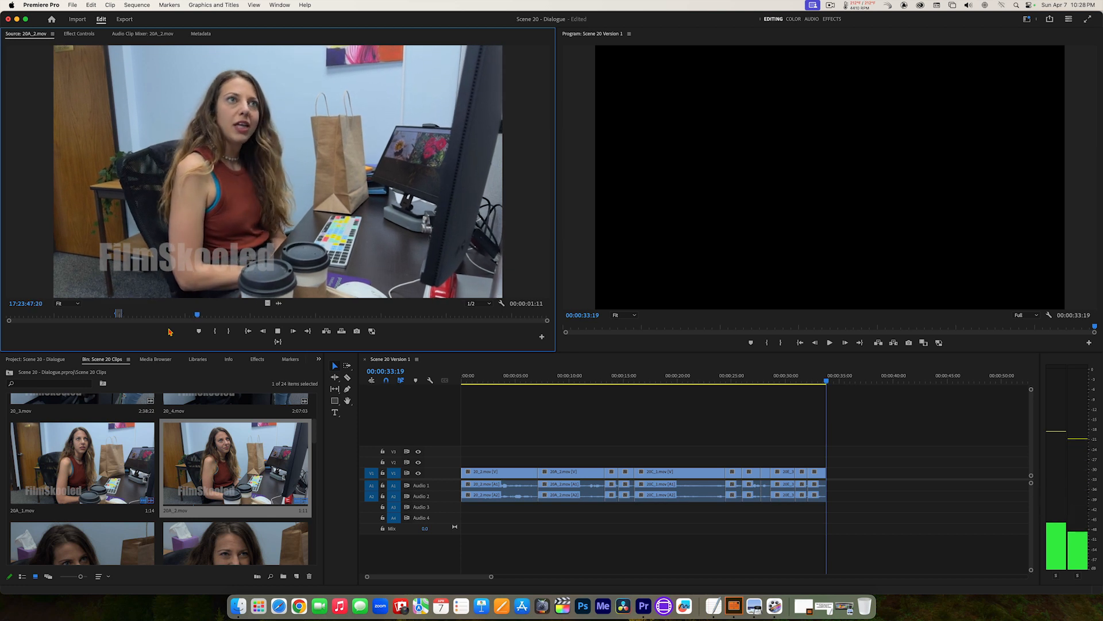
{"action": "key", "text": "space"}
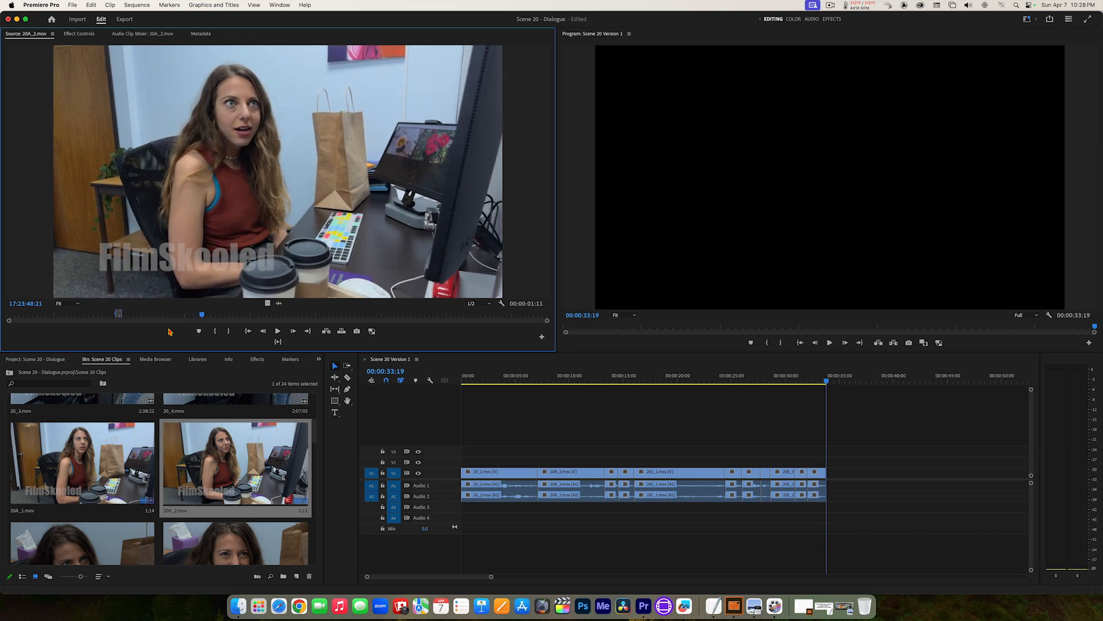
{"action": "key", "text": "j"}
{"action": "key", "text": "k"}
{"action": "key", "text": "j"}
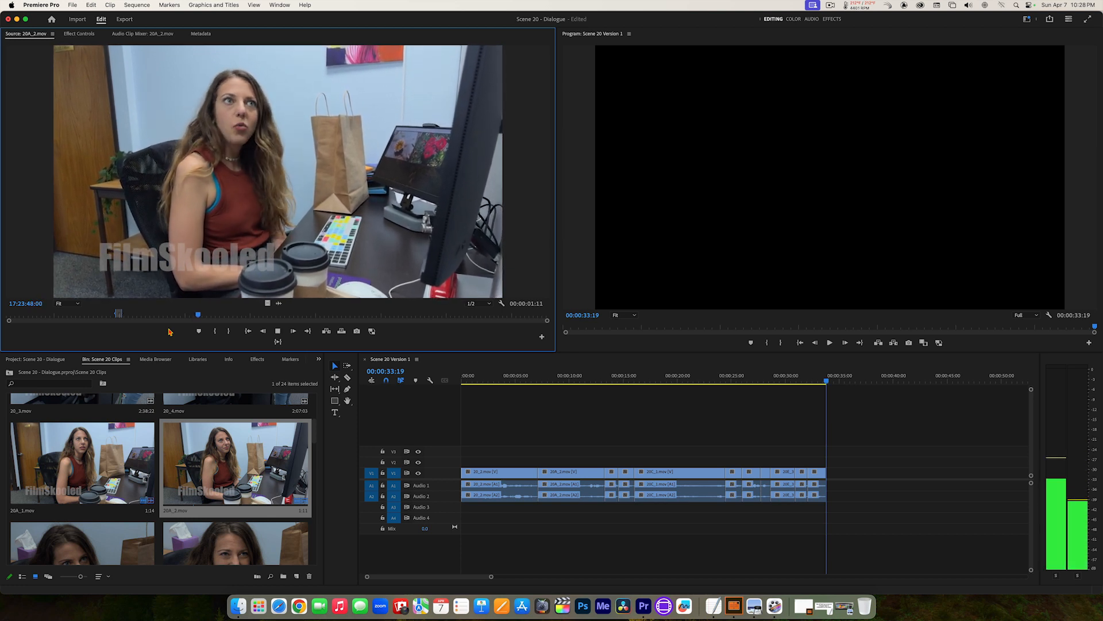
{"action": "key", "text": "k"}
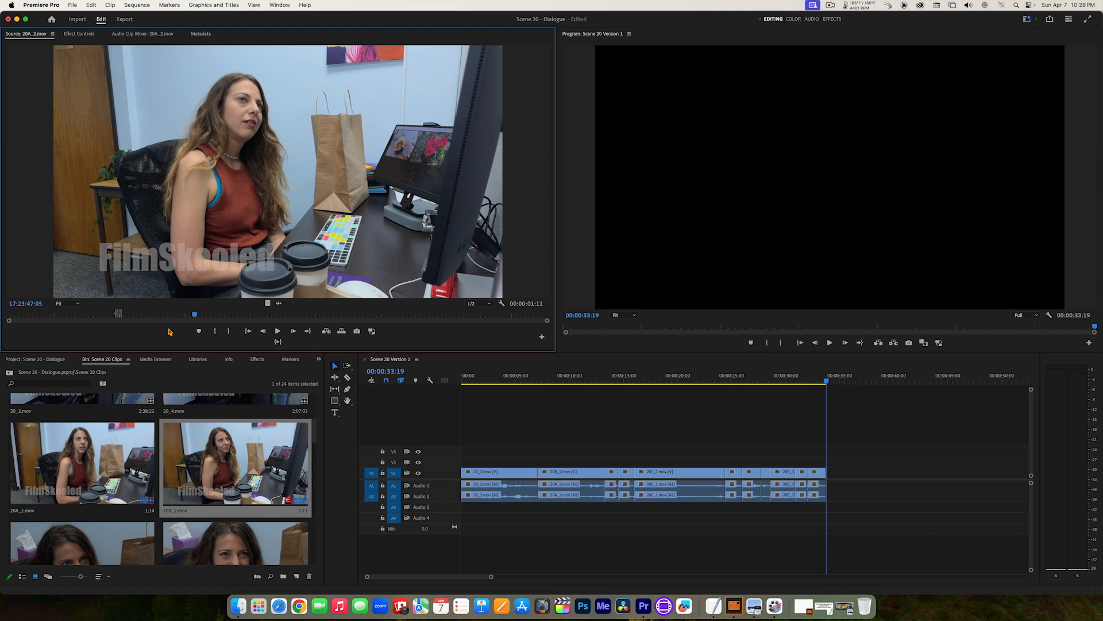
{"action": "key", "text": "i"}
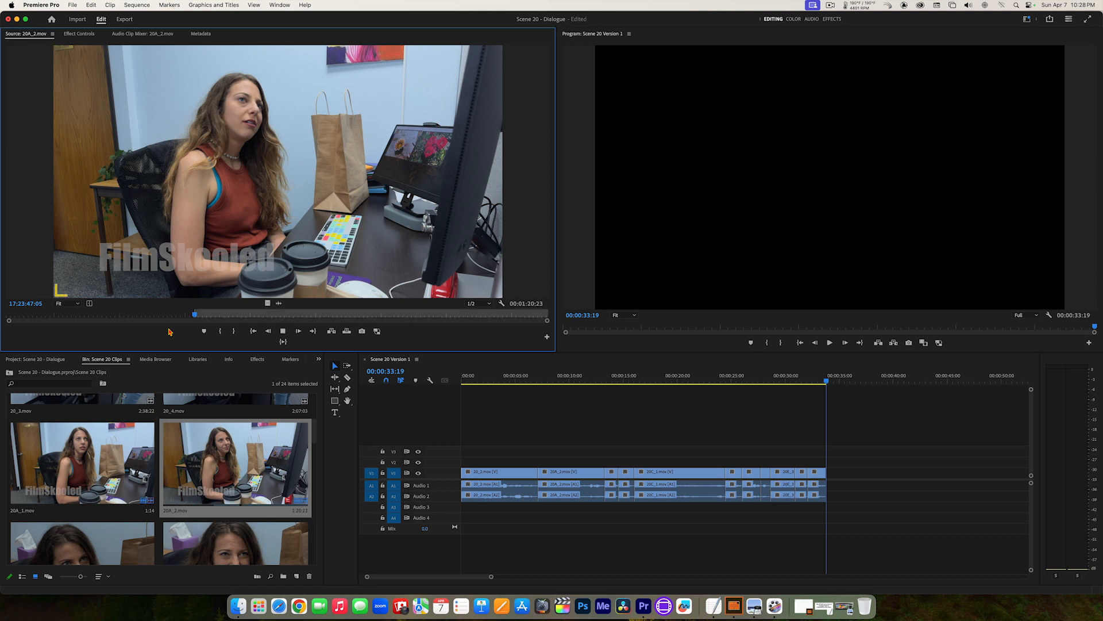
Step: Step back and forth around the start of the line in 20A_2.mov and reset its In point to 17:23:47:14
{"action": "key", "text": "space"}
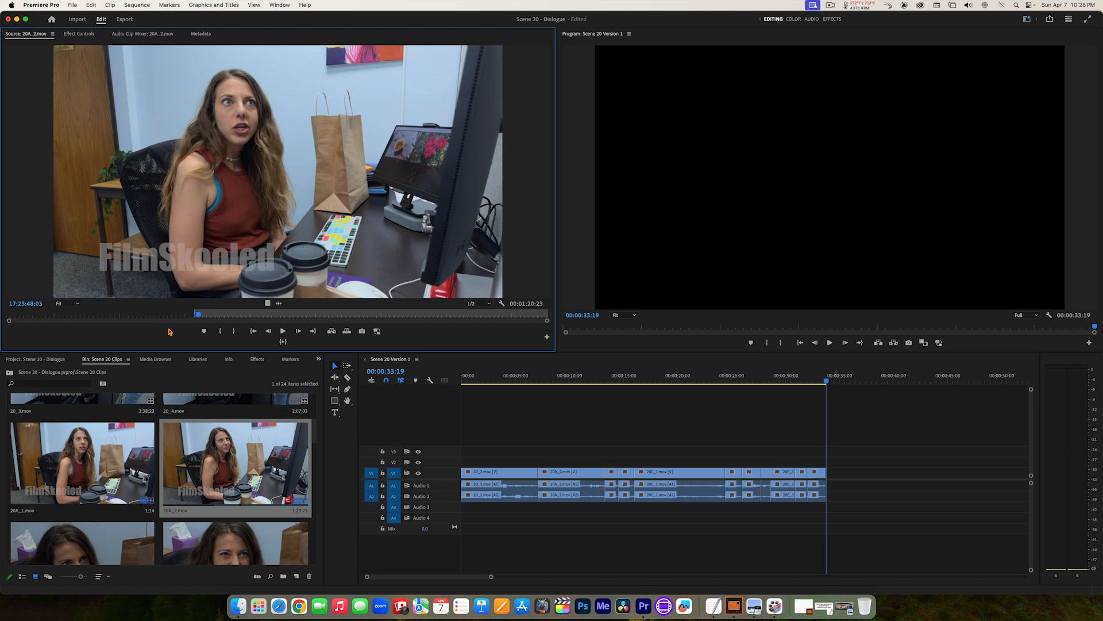
{"action": "key", "text": "Left"}
{"action": "key", "text": "Left"}
{"action": "key", "text": "Left"}
{"action": "key", "text": "Left"}
{"action": "key", "text": "Left"}
{"action": "key", "text": "Left"}
{"action": "key", "text": "Left"}
{"action": "key", "text": "Left"}
{"action": "key", "text": "Left"}
{"action": "key", "text": "Left"}
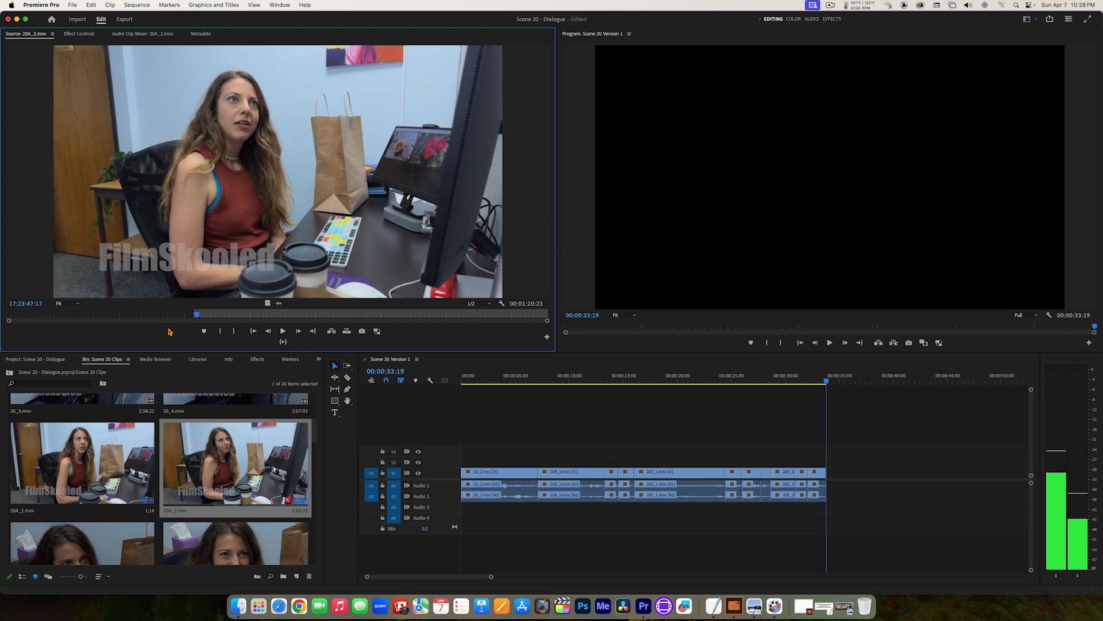
{"action": "key", "text": "Left"}
{"action": "key", "text": "Left"}
{"action": "key", "text": "Left"}
{"action": "key", "text": "Left"}
{"action": "key", "text": "Left"}
{"action": "key", "text": "Left"}
{"action": "key", "text": "Left"}
{"action": "key", "text": "Left"}
{"action": "key", "text": "Left"}
{"action": "key", "text": "Left"}
{"action": "key", "text": "Left"}
{"action": "key", "text": "Left"}
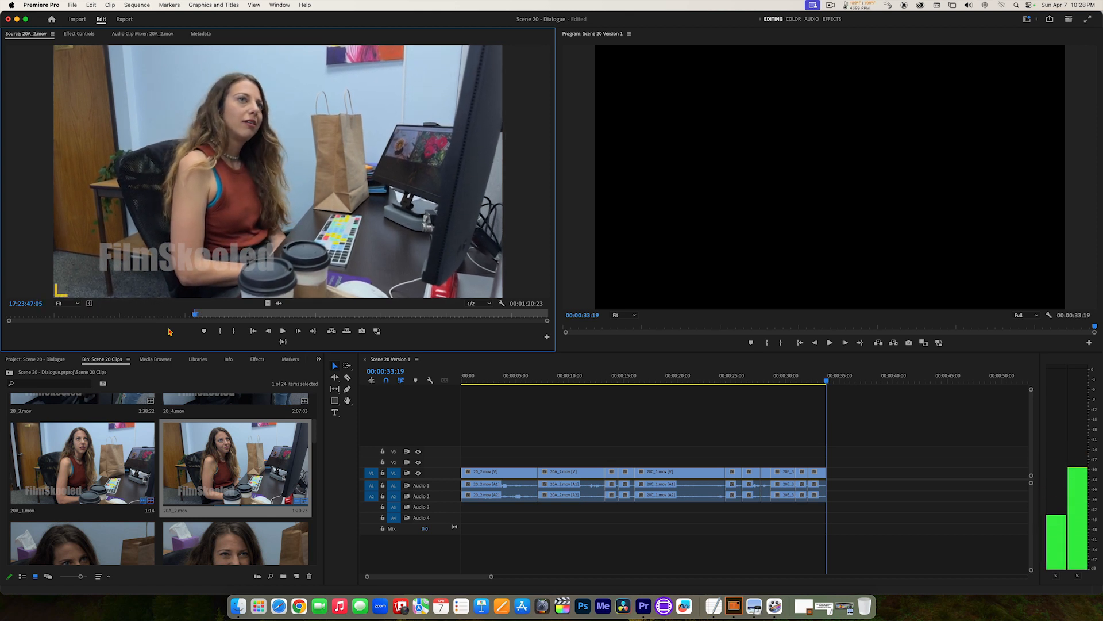
{"action": "key", "text": "Left"}
{"action": "key", "text": "Left"}
{"action": "key", "text": "Left"}
{"action": "key", "text": "Right"}
{"action": "key", "text": "Right"}
{"action": "key", "text": "Right"}
{"action": "key", "text": "Right"}
{"action": "key", "text": "Right"}
{"action": "key", "text": "Right"}
{"action": "key", "text": "Right"}
{"action": "key", "text": "Right"}
{"action": "key", "text": "Right"}
{"action": "key", "text": "Right"}
{"action": "key", "text": "Right"}
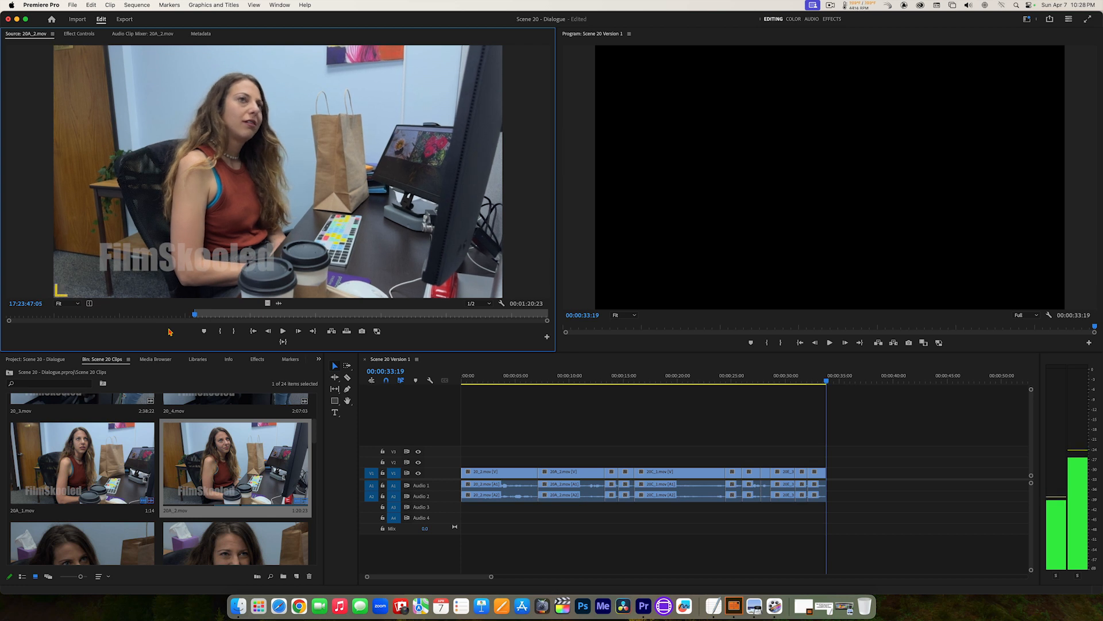
{"action": "key", "text": "Right"}
{"action": "key", "text": "Right"}
{"action": "key", "text": "Right"}
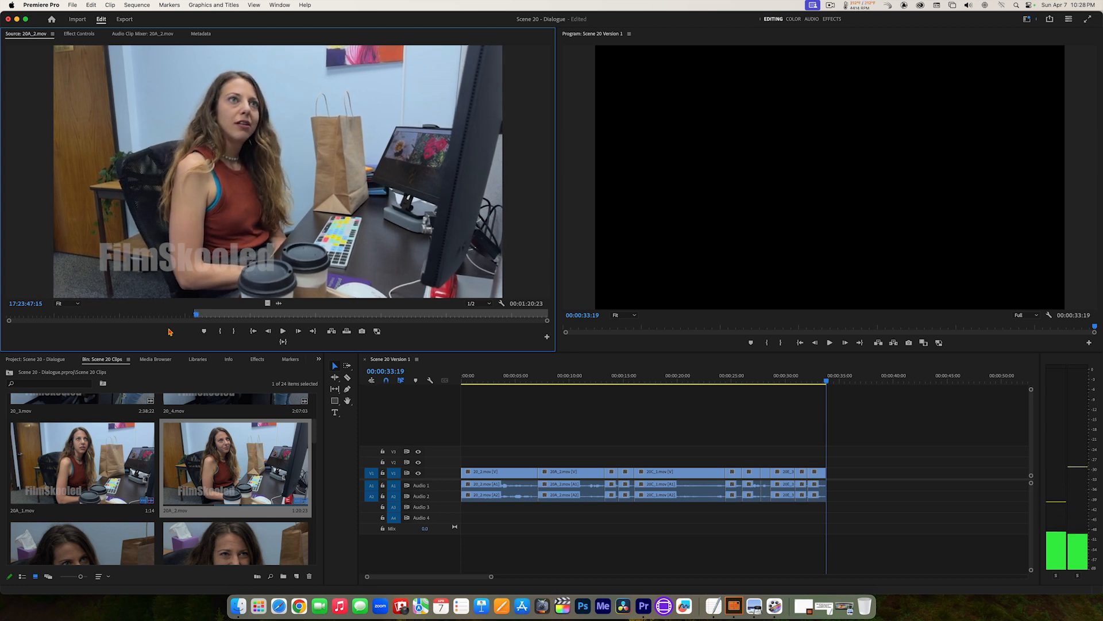
{"action": "key", "text": "Left"}
{"action": "key", "text": "Left"}
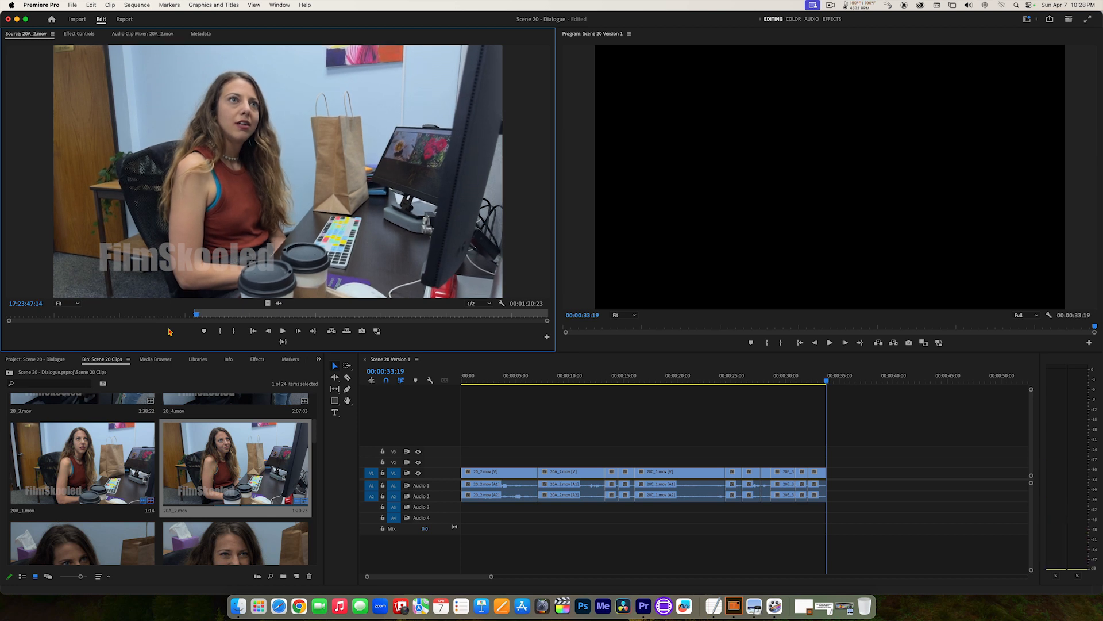
{"action": "key", "text": "i"}
Step: Mark the Out point of 20A_2.mov at 17:23:49:04, preview the marked section and insert it at the end of the sequence
{"action": "key", "text": "space"}
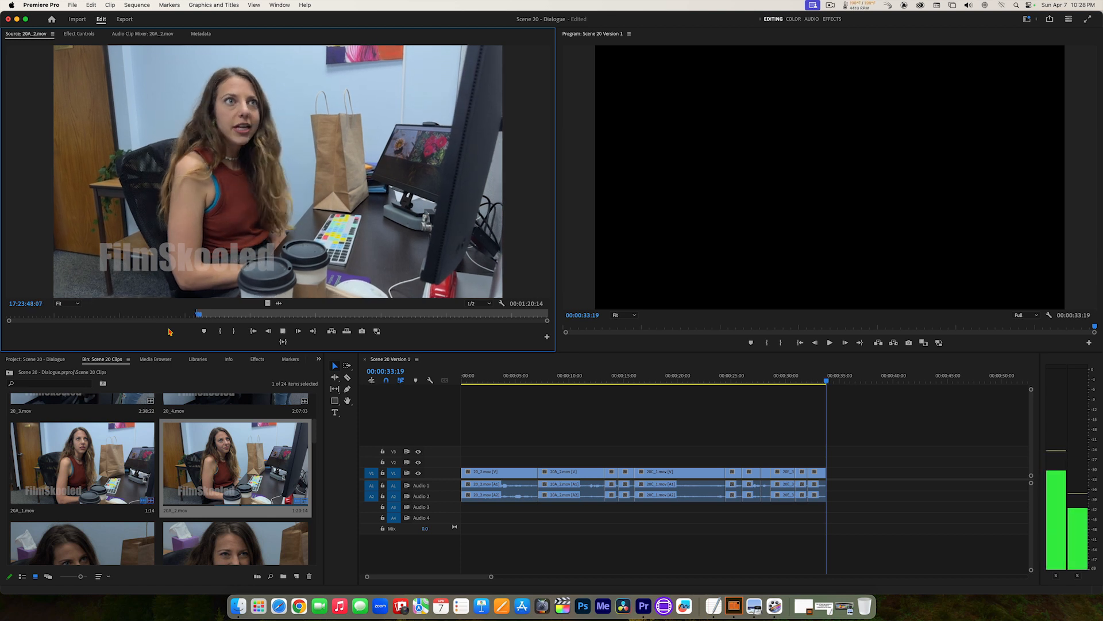
{"action": "key", "text": "o"}
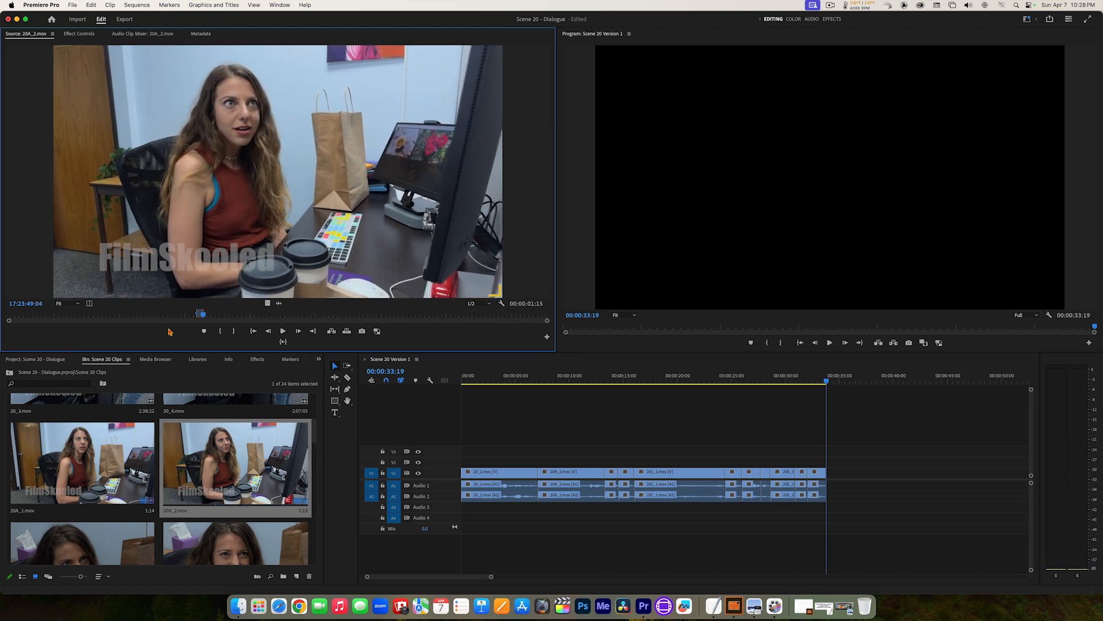
{"action": "left_click", "coordinate": [283, 342]}
{"action": "left_click", "coordinate": [331, 332]}
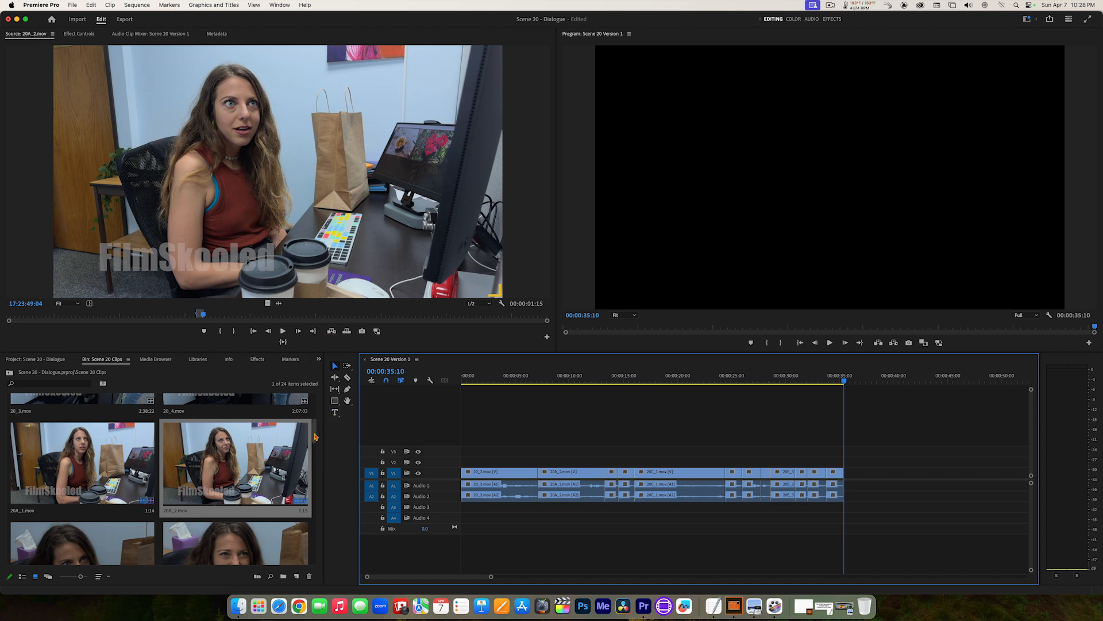
Step: Reopen 20C_2.mov, play on from its marked section to the dark-haired woman's next line and set a new In point at 17:53:54:04
{"action": "scroll", "coordinate": [317, 459], "scroll_direction": "down", "scroll_amount": 3}
{"action": "scroll", "coordinate": [319, 461], "scroll_direction": "down", "scroll_amount": 3}
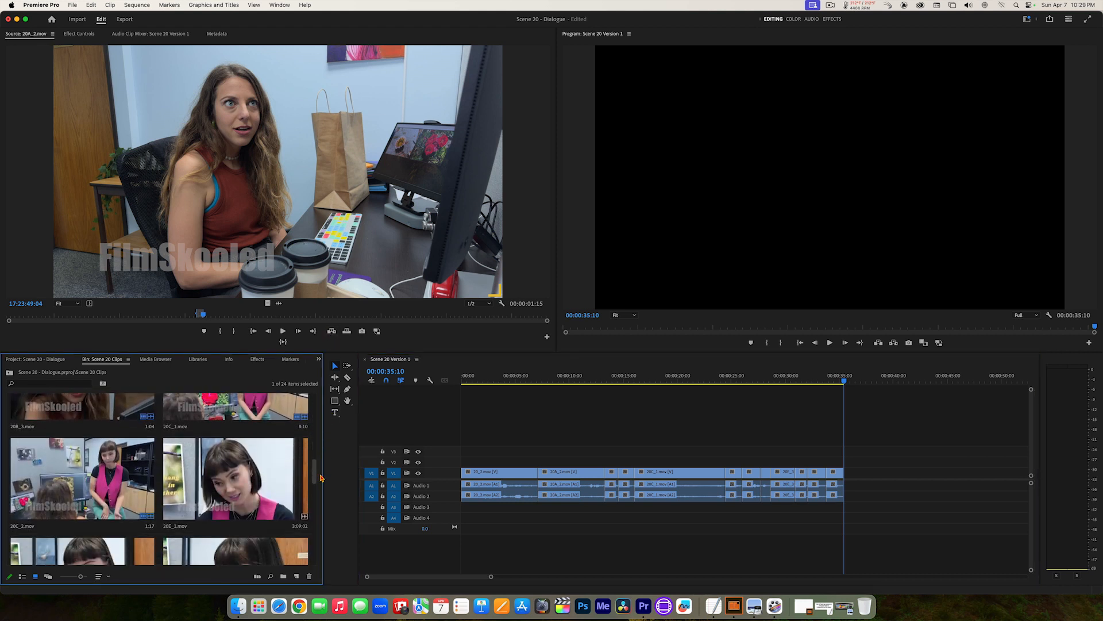
{"action": "left_click", "coordinate": [320, 474]}
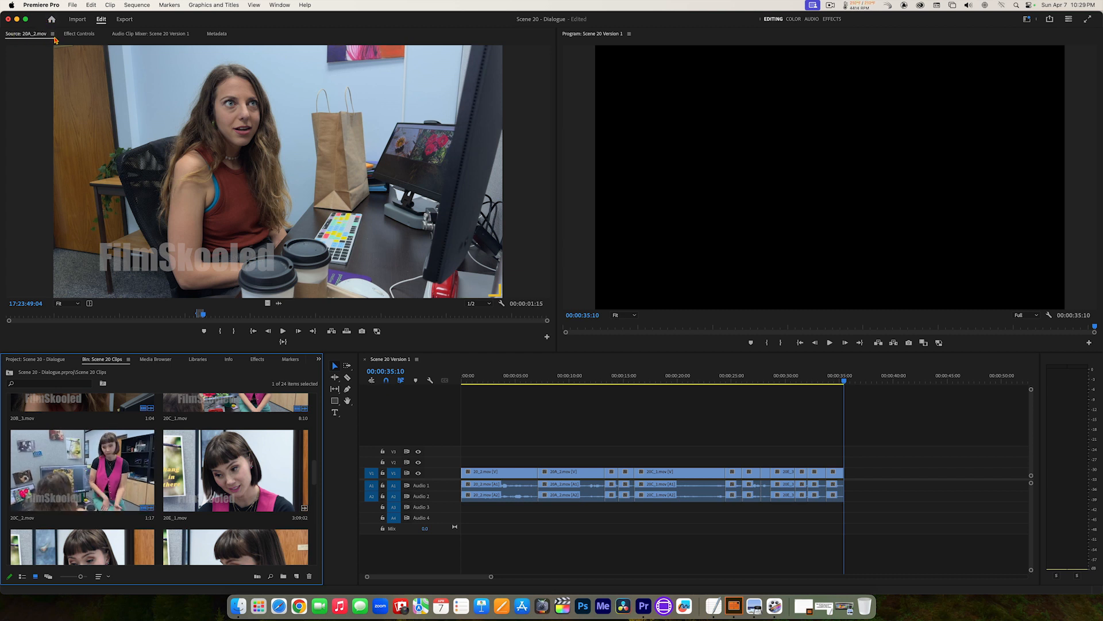
{"action": "left_click", "coordinate": [53, 36]}
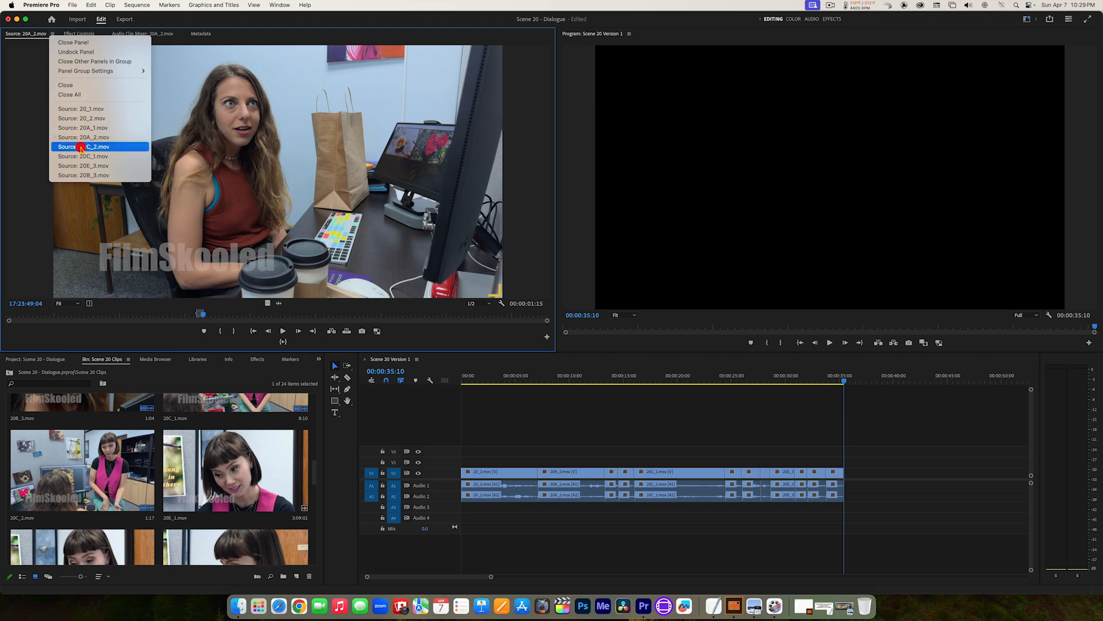
{"action": "left_click", "coordinate": [81, 147]}
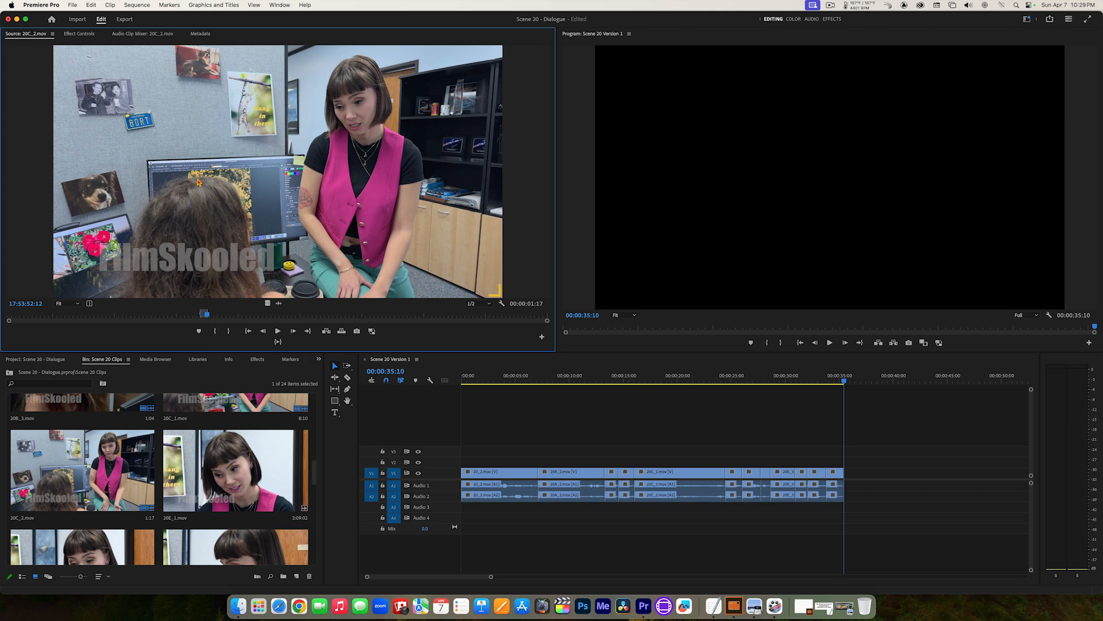
{"action": "key", "text": "space"}
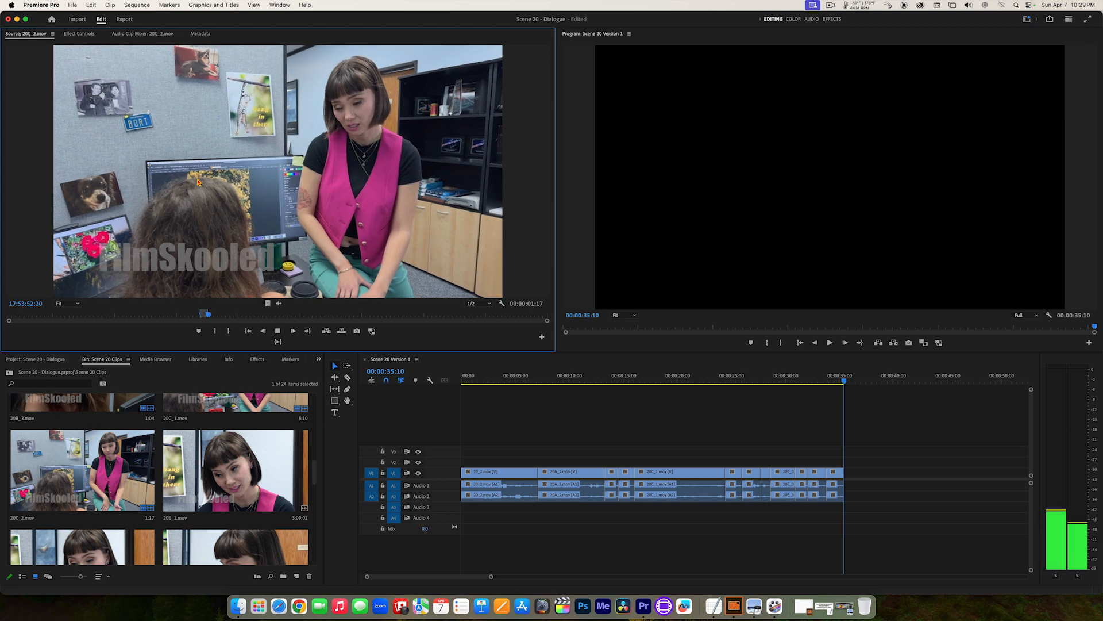
{"action": "key", "text": "space"}
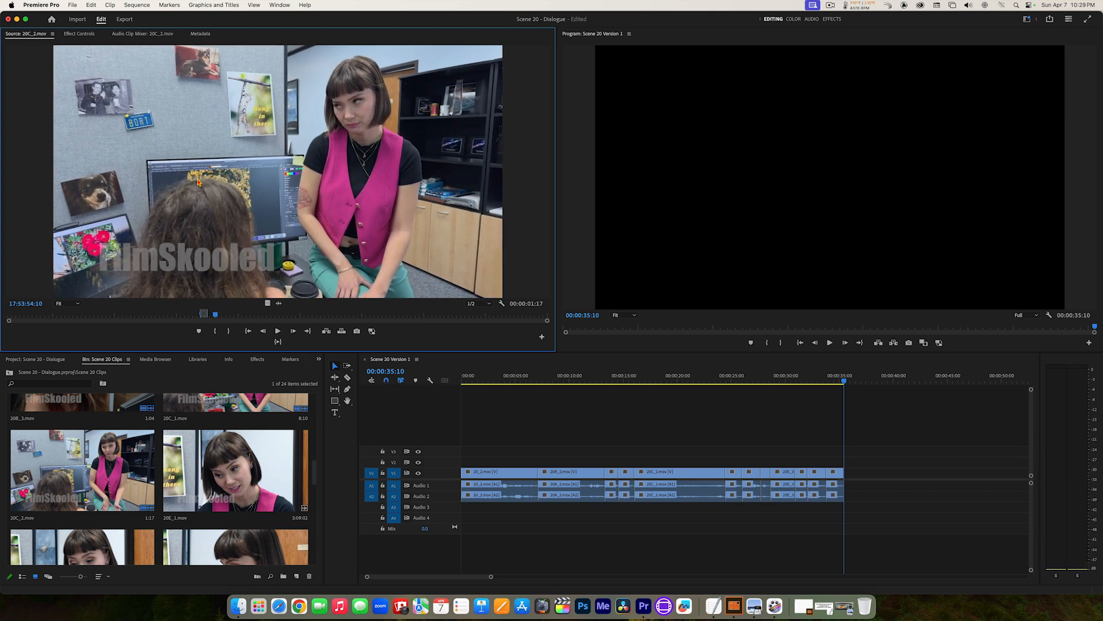
{"action": "key", "text": "space"}
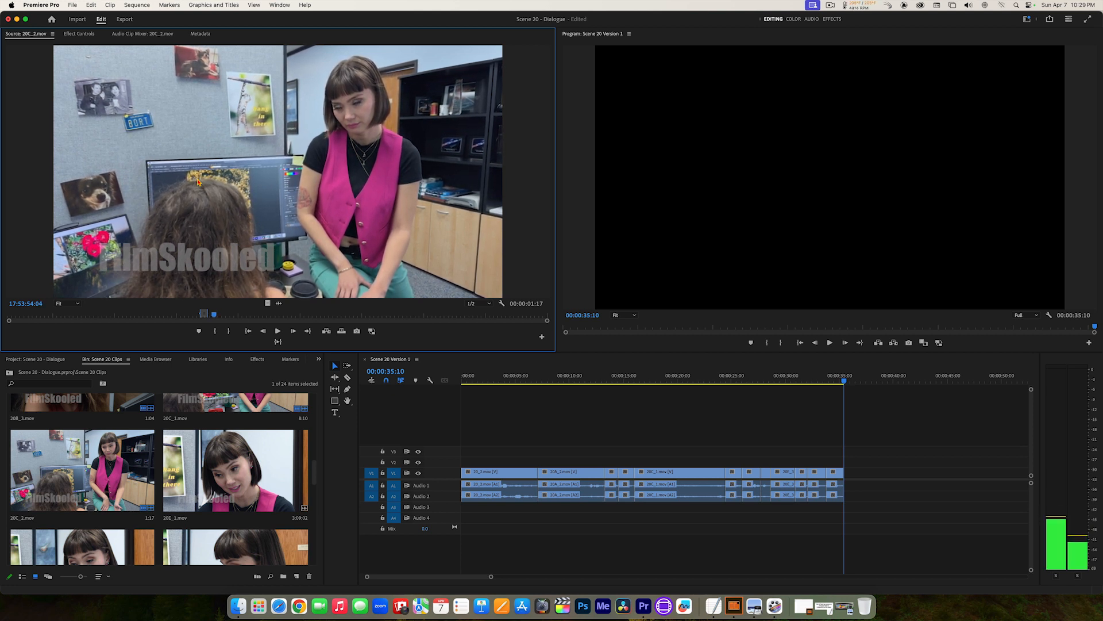
{"action": "key", "text": "i"}
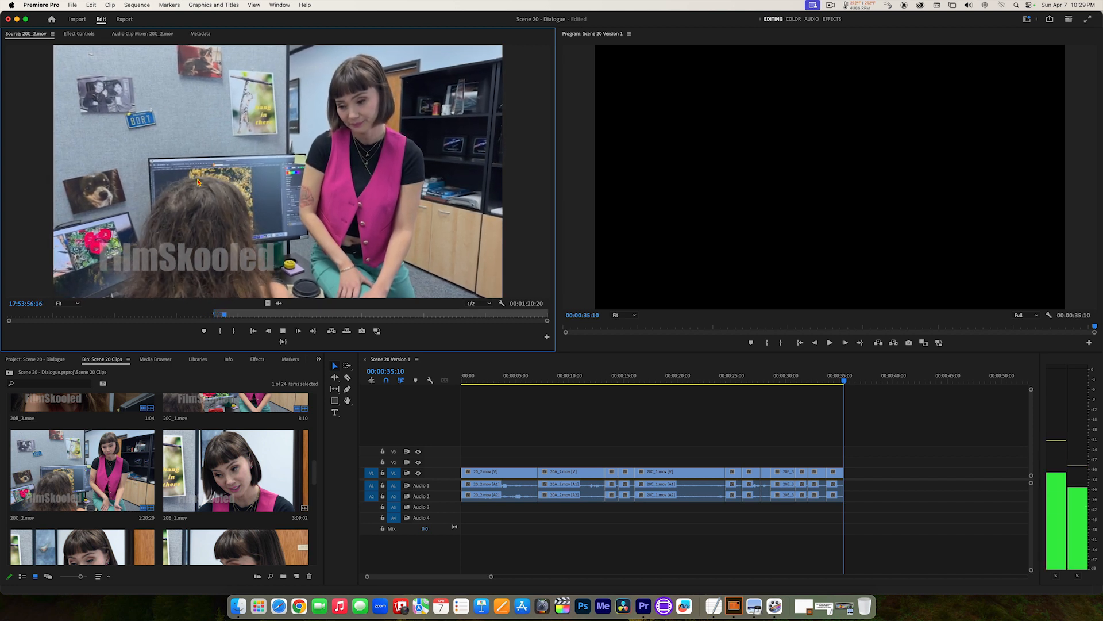
Step: Mark the Out point of 20C_2.mov at 17:53:55:19 and preview the section from In to Out
{"action": "key", "text": "j"}
{"action": "key", "text": "k"}
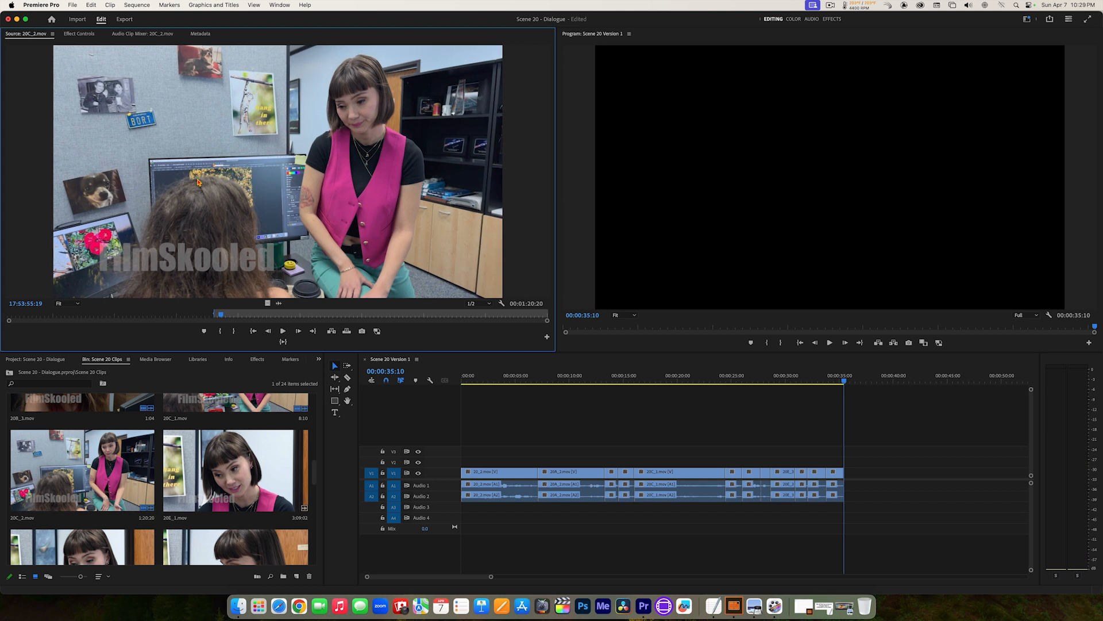
{"action": "key", "text": "o"}
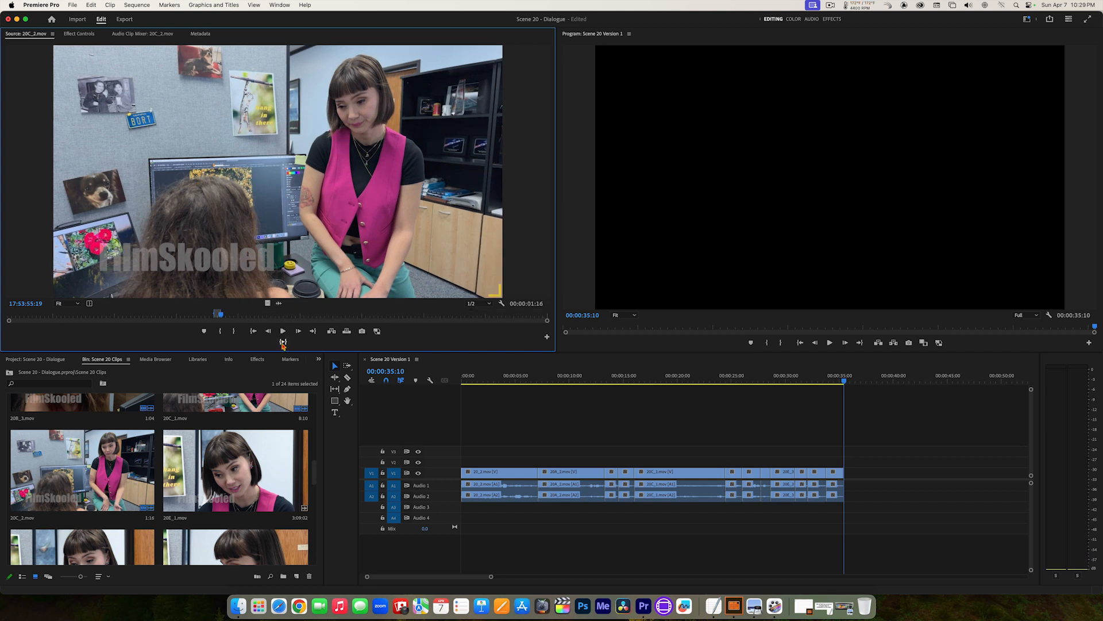
{"action": "left_click", "coordinate": [283, 343]}
Step: Place the marked 20C_2.mov section at the end of the sequence and play the edit from 00:00:22:13
{"action": "left_click", "coordinate": [347, 333]}
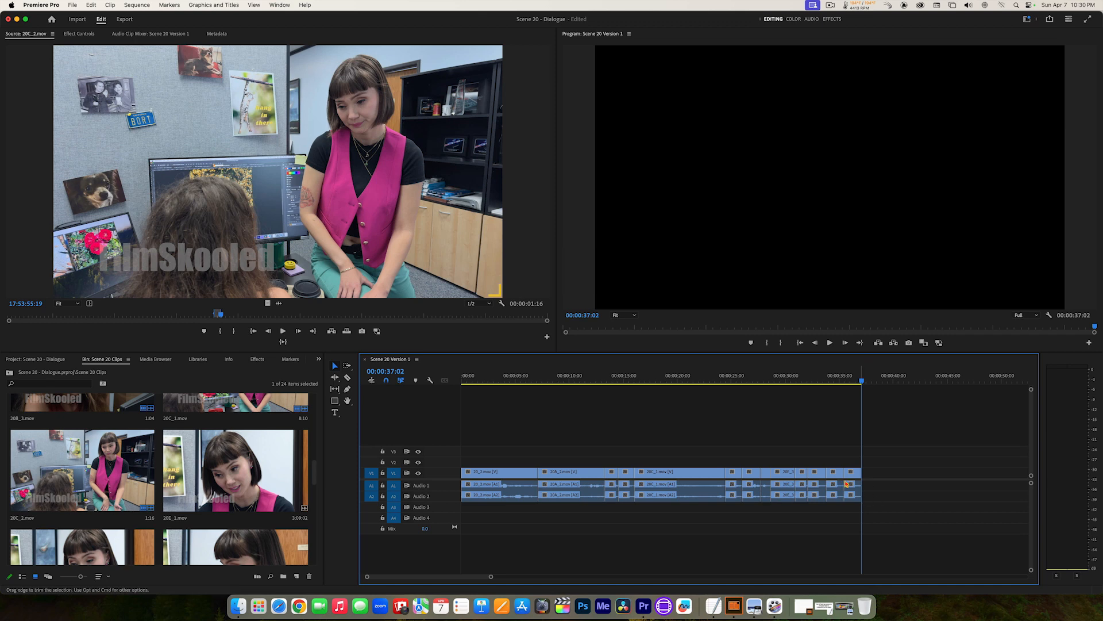
{"action": "left_click_drag", "start_coordinate": [838, 392], "coordinate": [707, 392]}
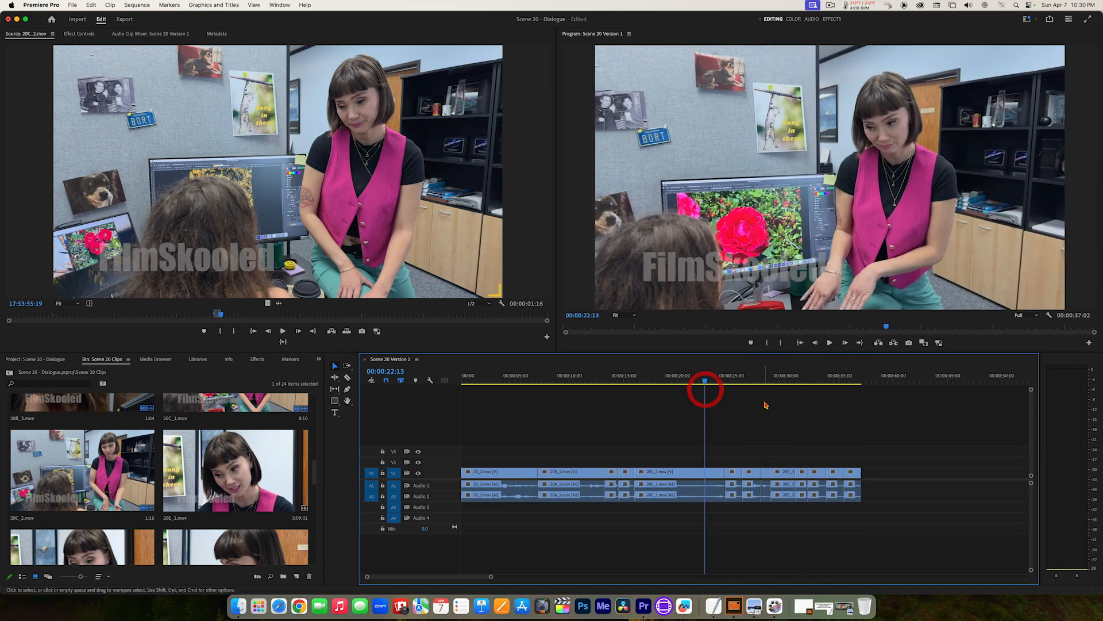
{"action": "key", "text": "space"}
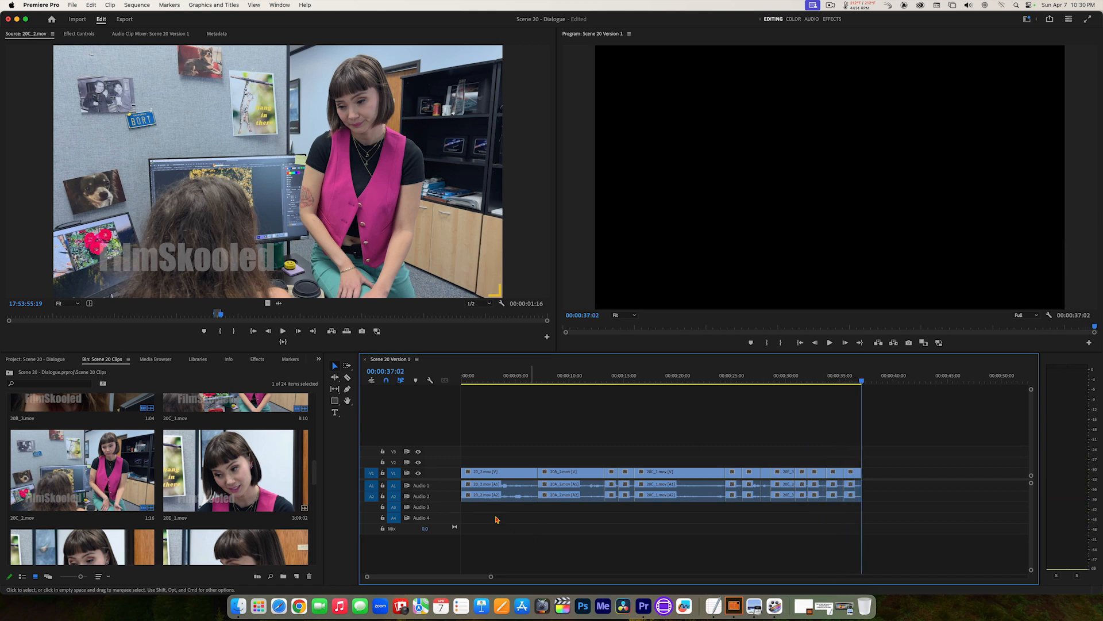
Step: Reopen 20A_2.mov from the Scene 20 Clips bin and turn off Hover Scrub for the bin's thumbnails
{"action": "left_click_drag", "start_coordinate": [314, 469], "coordinate": [315, 427]}
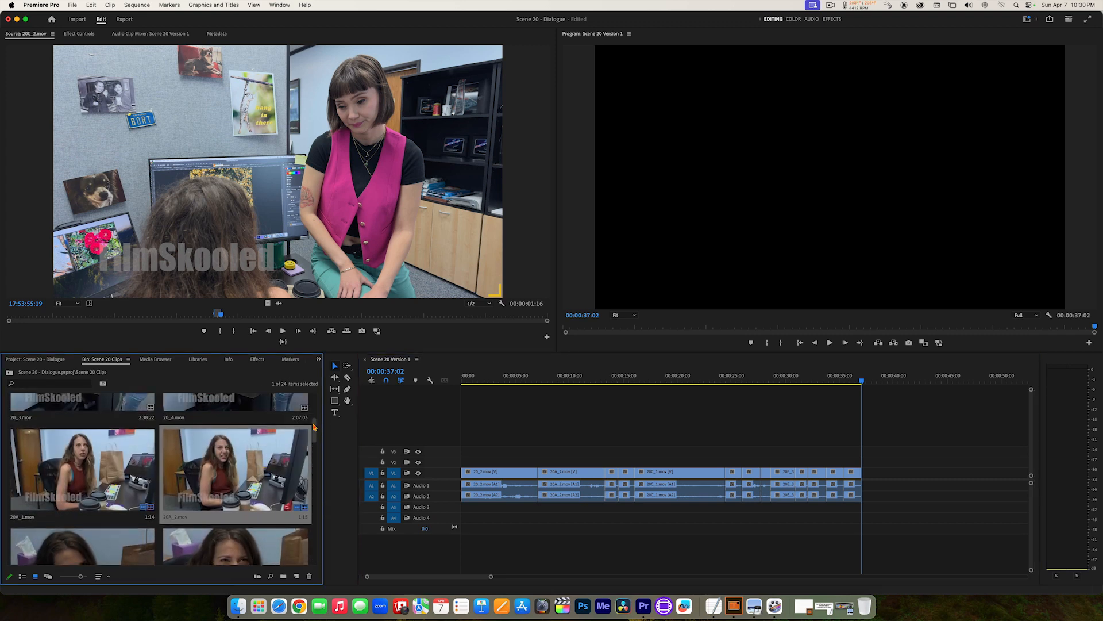
{"action": "double_click", "coordinate": [266, 462]}
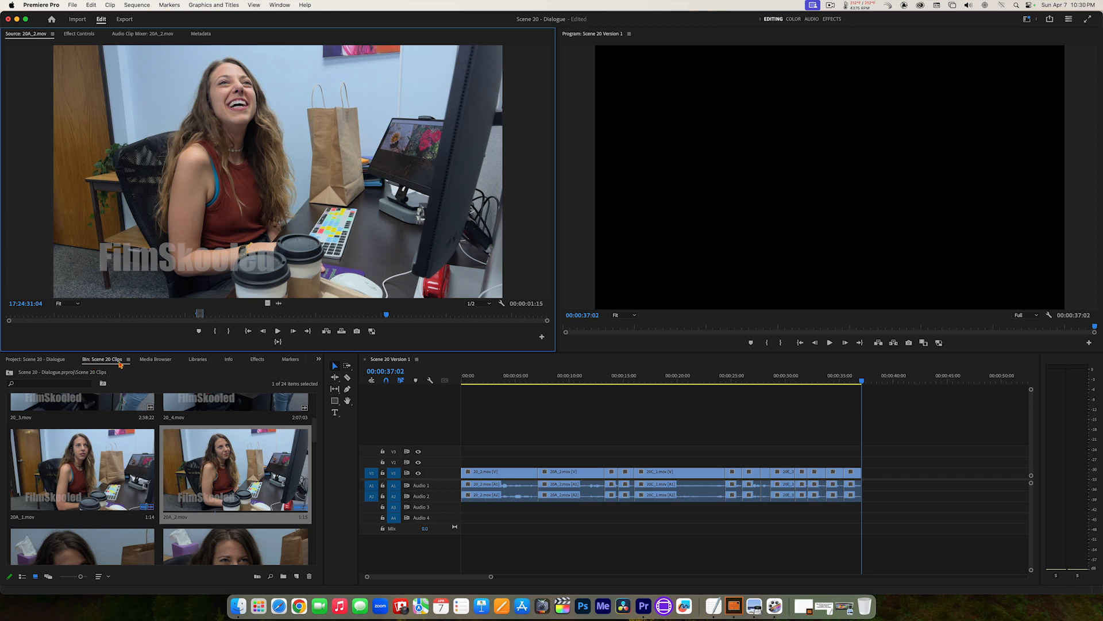
{"action": "left_click", "coordinate": [97, 359]}
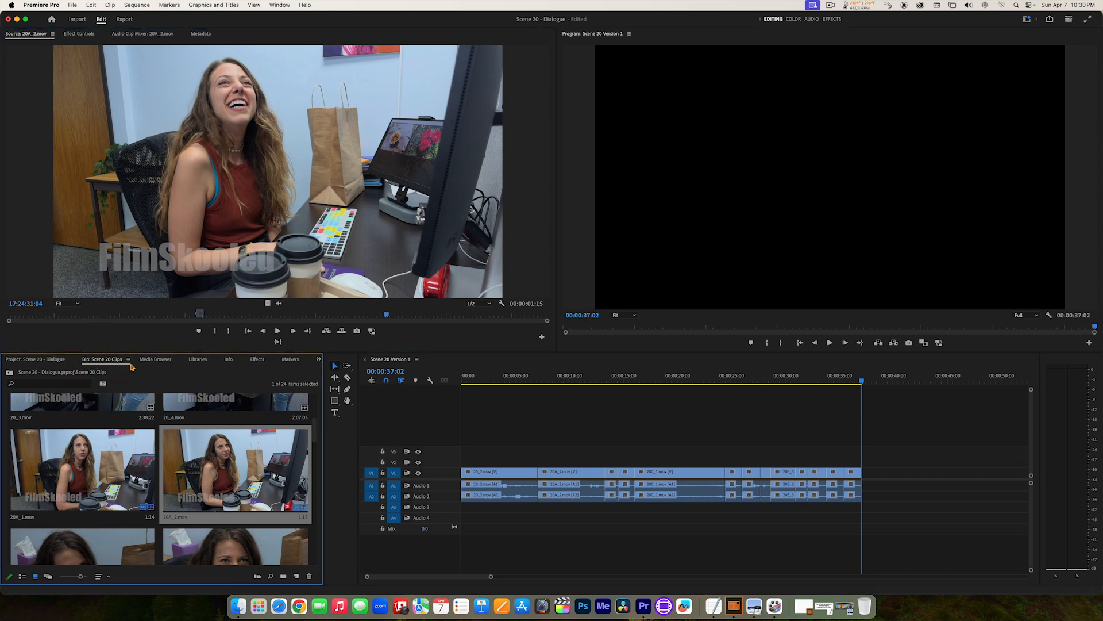
{"action": "left_click", "coordinate": [128, 361]}
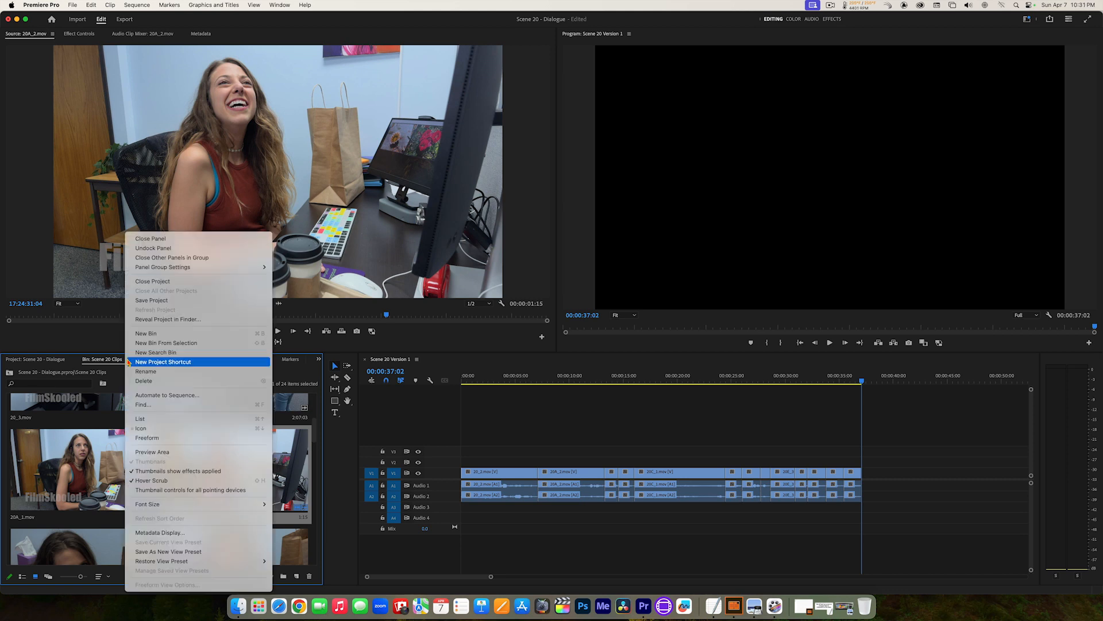
{"action": "left_click", "coordinate": [161, 480]}
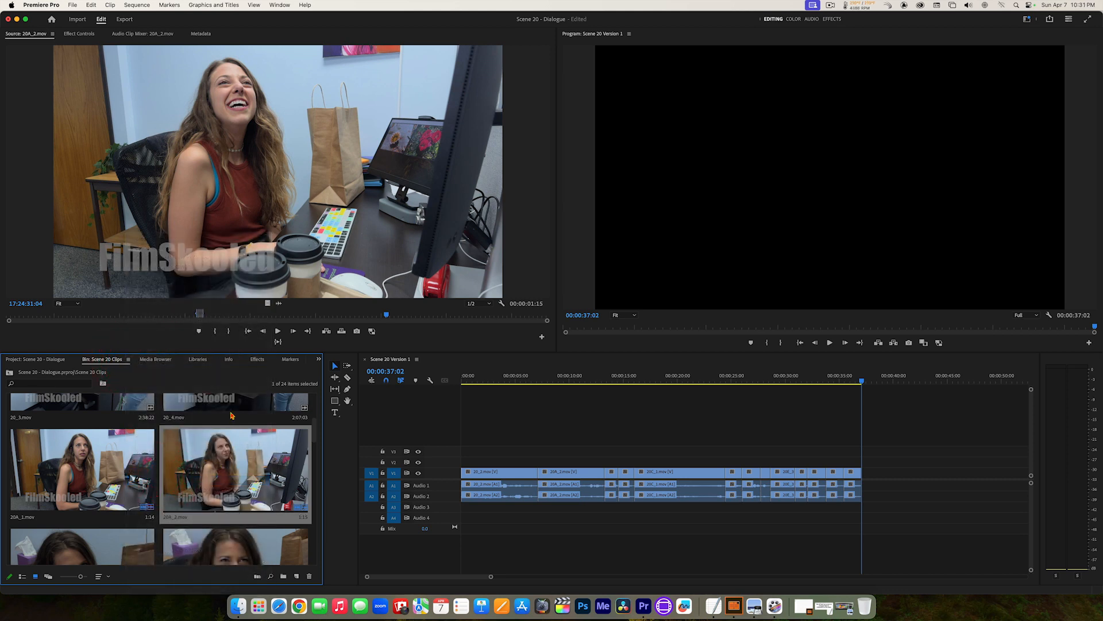
Step: Go to the current Out point of 20A_2.mov, find the long-haired woman's next line and set a new In point at 17:23:49:22
{"action": "left_click", "coordinate": [259, 208]}
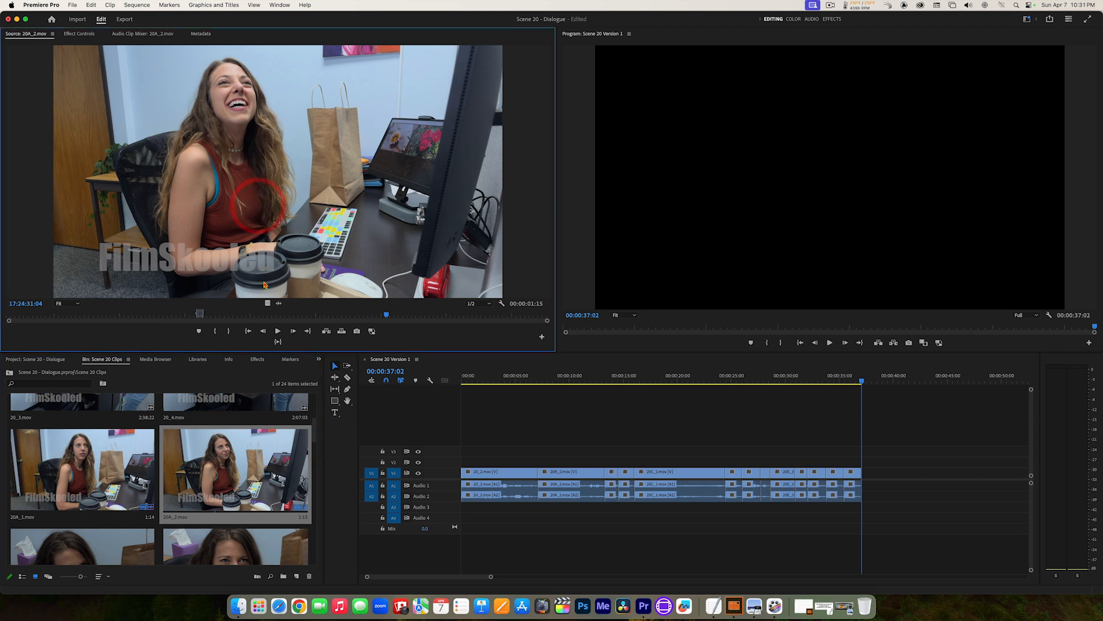
{"action": "left_click", "coordinate": [308, 331]}
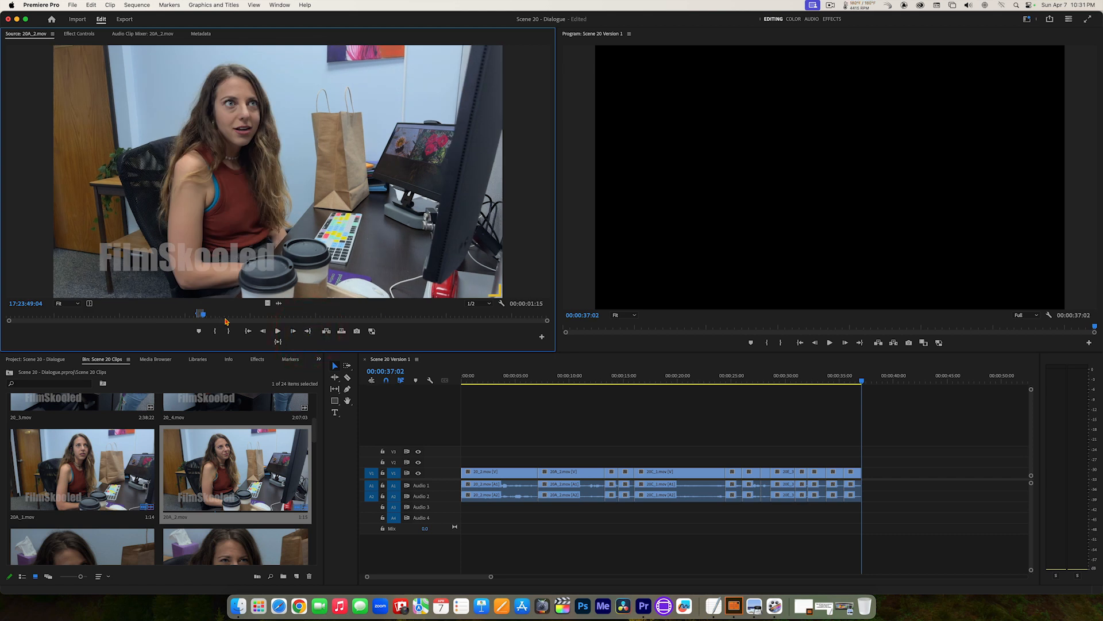
{"action": "key", "text": "space"}
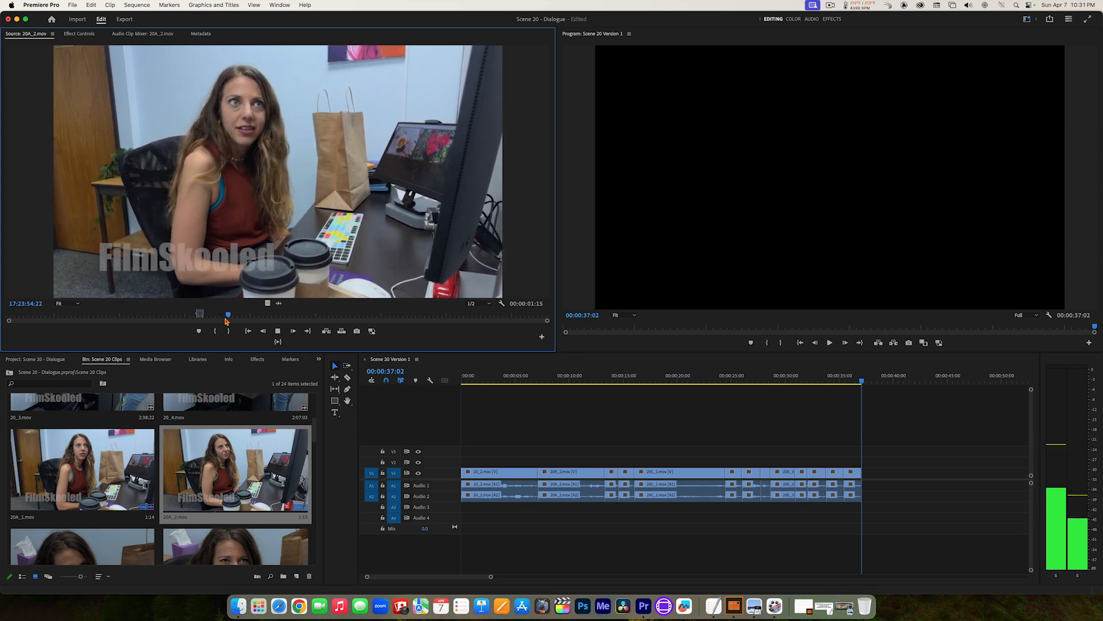
{"action": "key", "text": "space"}
{"action": "key", "text": "j"}
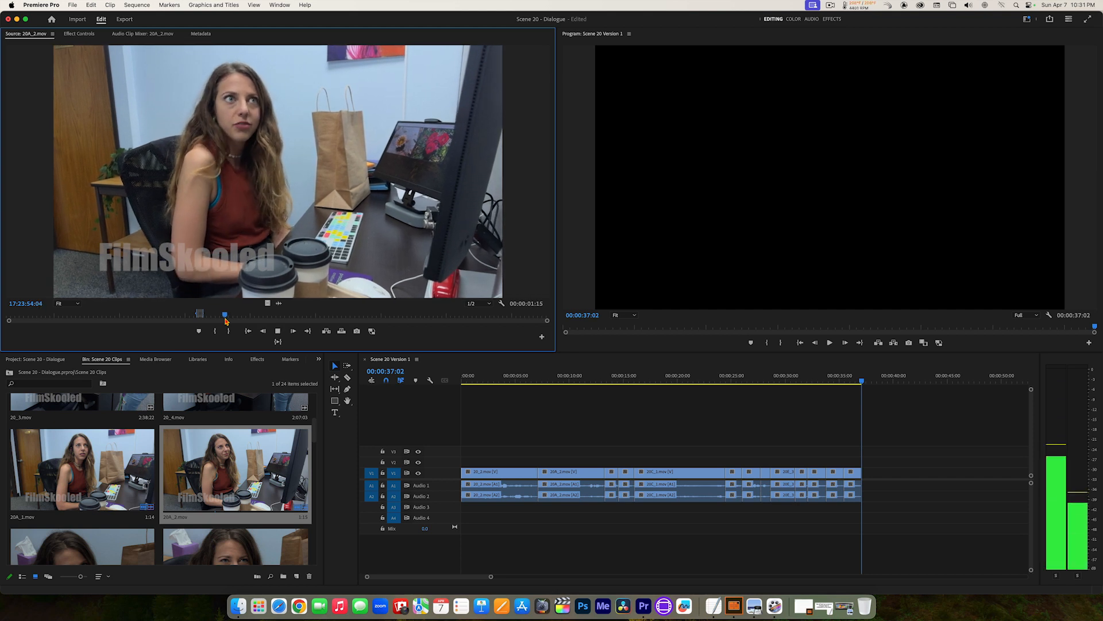
{"action": "key", "text": "j"}
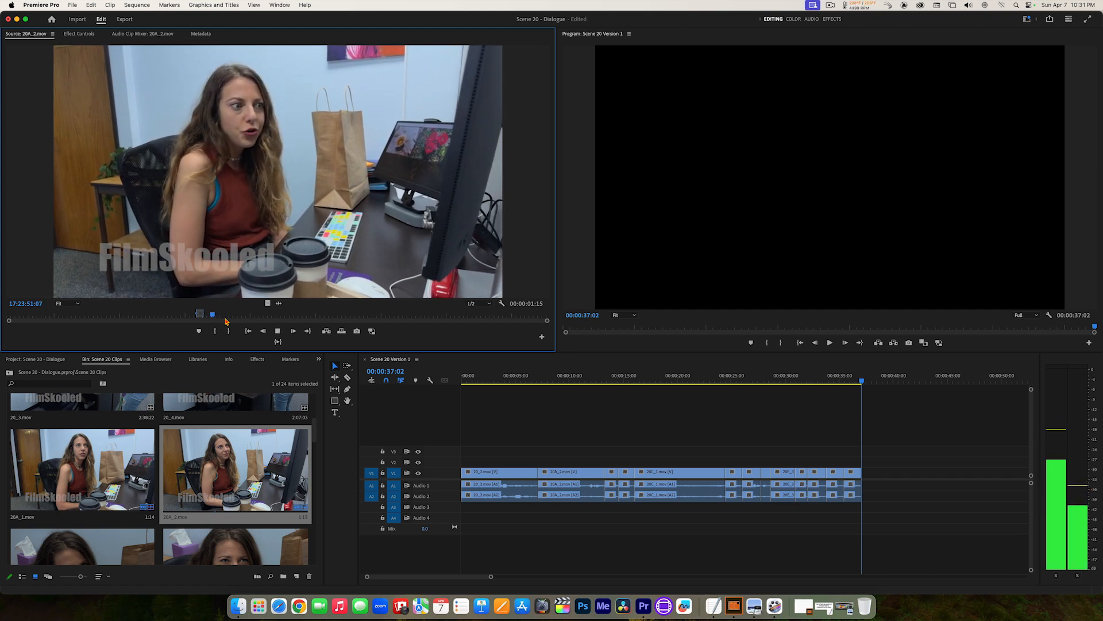
{"action": "key", "text": "space"}
{"action": "key", "text": "space"}
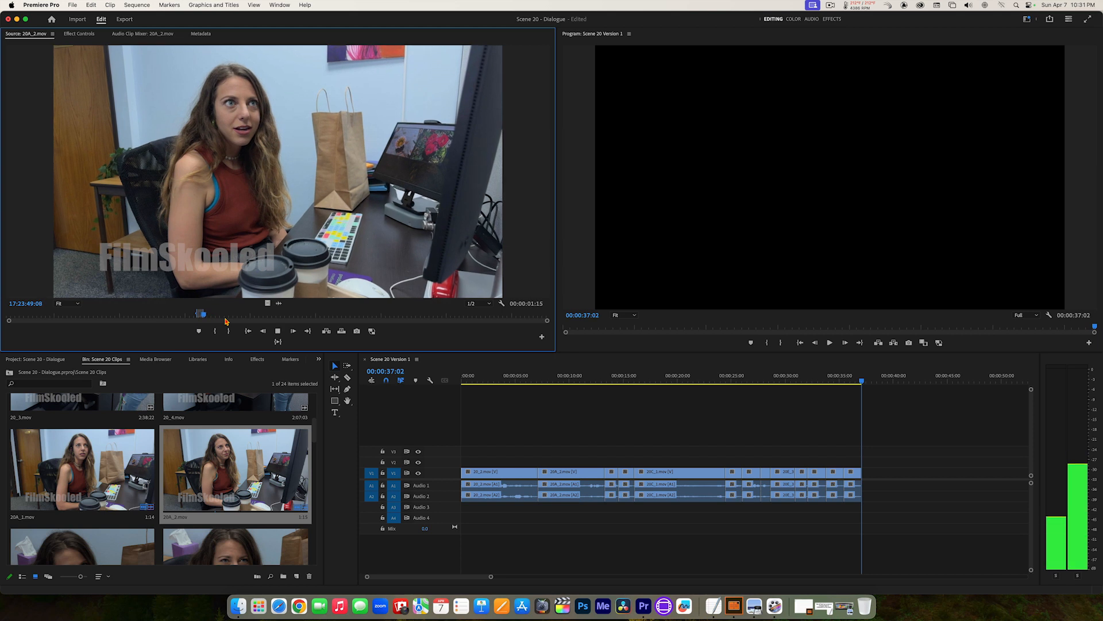
{"action": "key", "text": "space"}
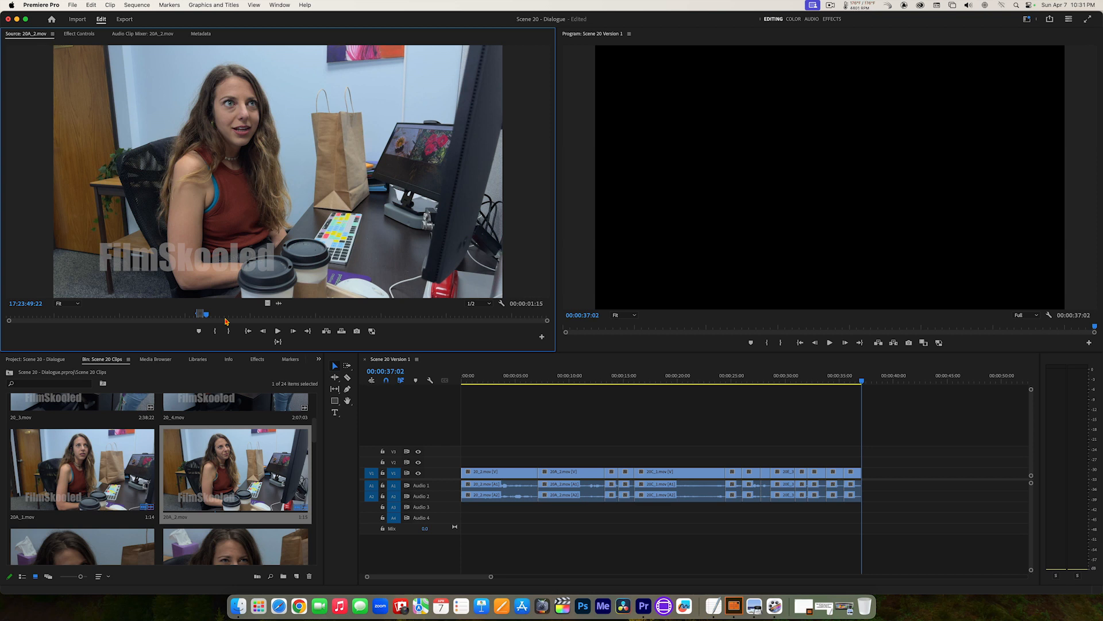
{"action": "key", "text": "i"}
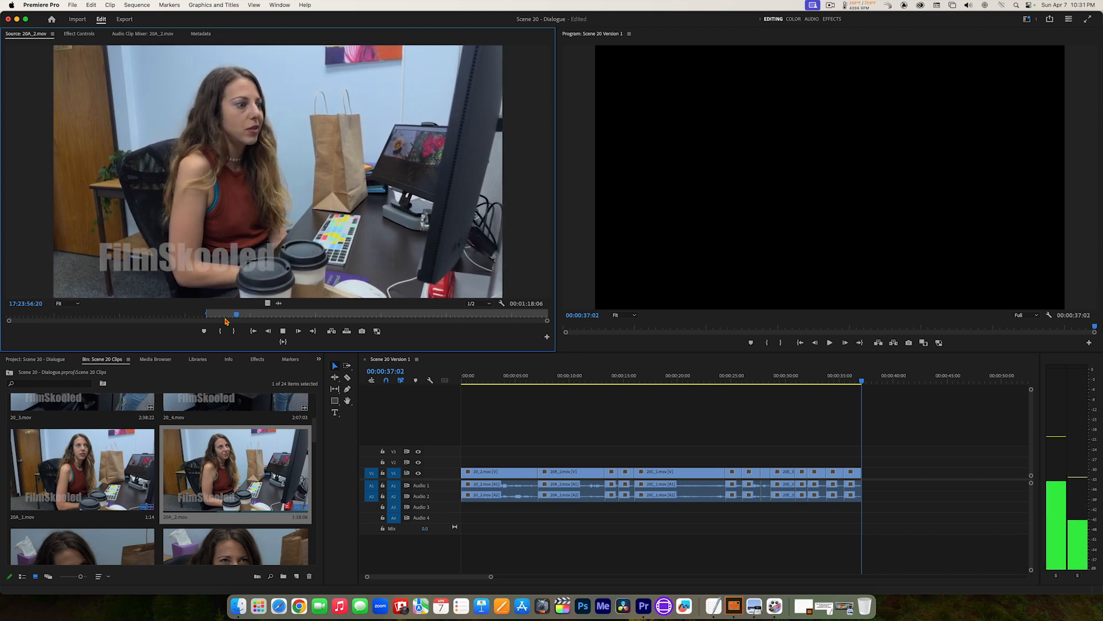
Step: Find the end of the long-haired woman's line in 20A_2.mov and park the source playhead frame-accurately at 17:23:57:19
{"action": "key", "text": "k"}
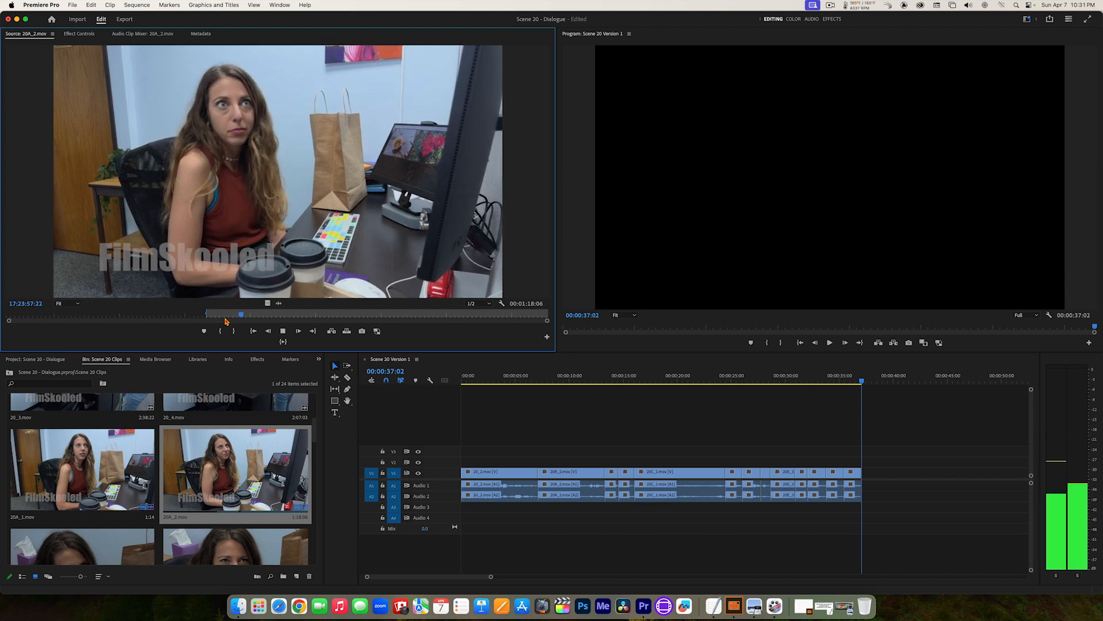
{"action": "key", "text": "k"}
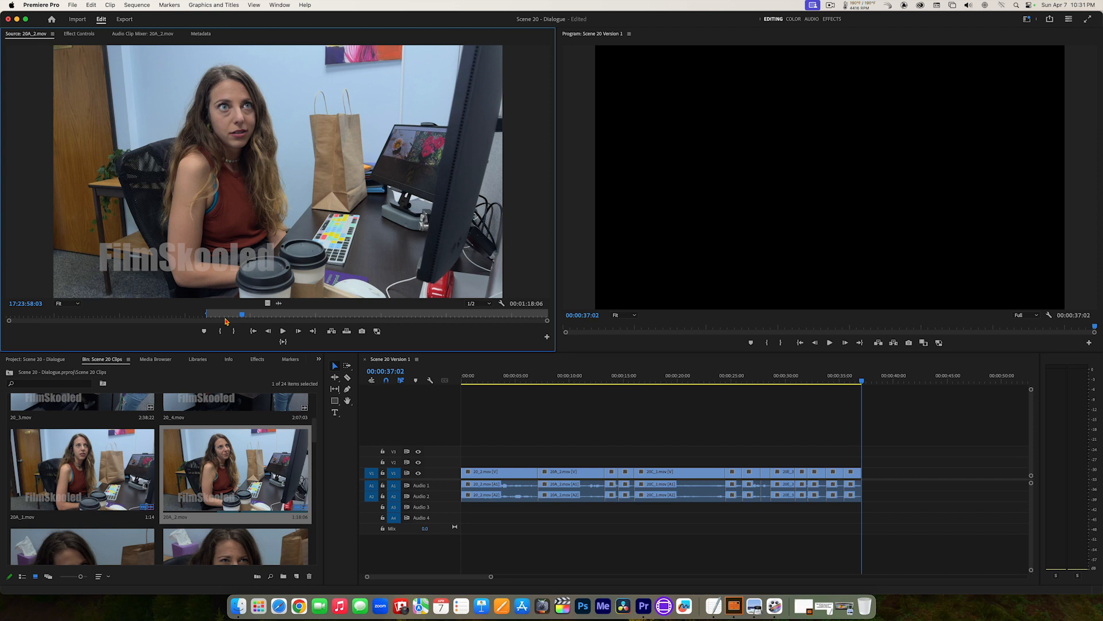
{"action": "key", "text": "j"}
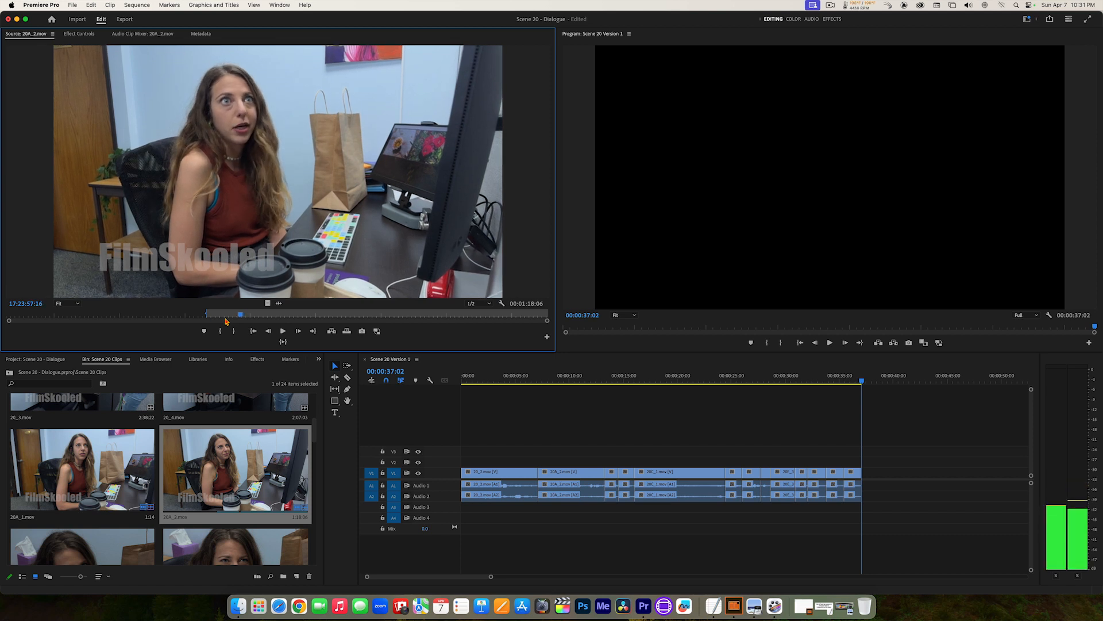
{"action": "key", "text": "Left"}
{"action": "key", "text": "Left"}
{"action": "key", "text": "Left"}
{"action": "key", "text": "Right"}
{"action": "key", "text": "Right"}
{"action": "key", "text": "Right"}
{"action": "key", "text": "Right"}
{"action": "key", "text": "Right"}
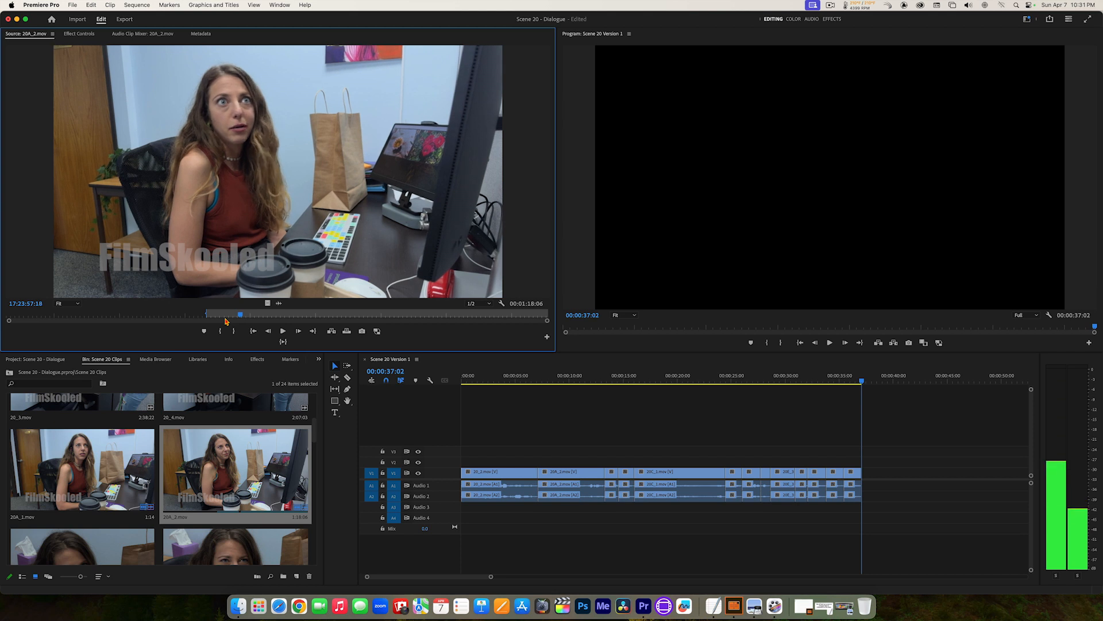
{"action": "key", "text": "Right"}
{"action": "key", "text": "Right"}
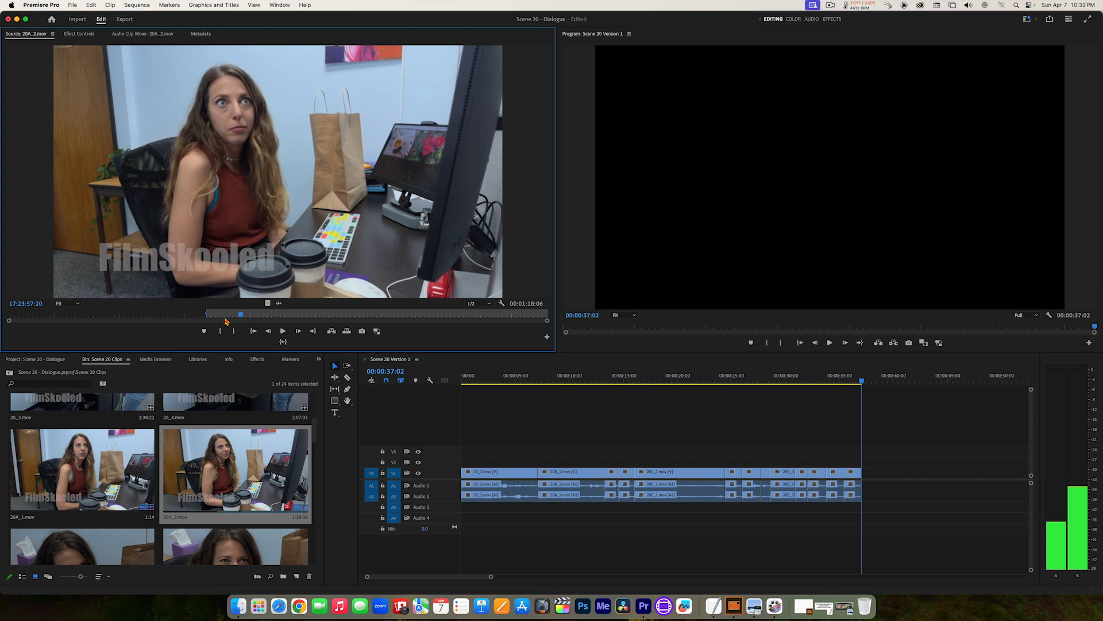
{"action": "key", "text": "Left"}
{"action": "key", "text": "Right"}
{"action": "key", "text": "Left"}
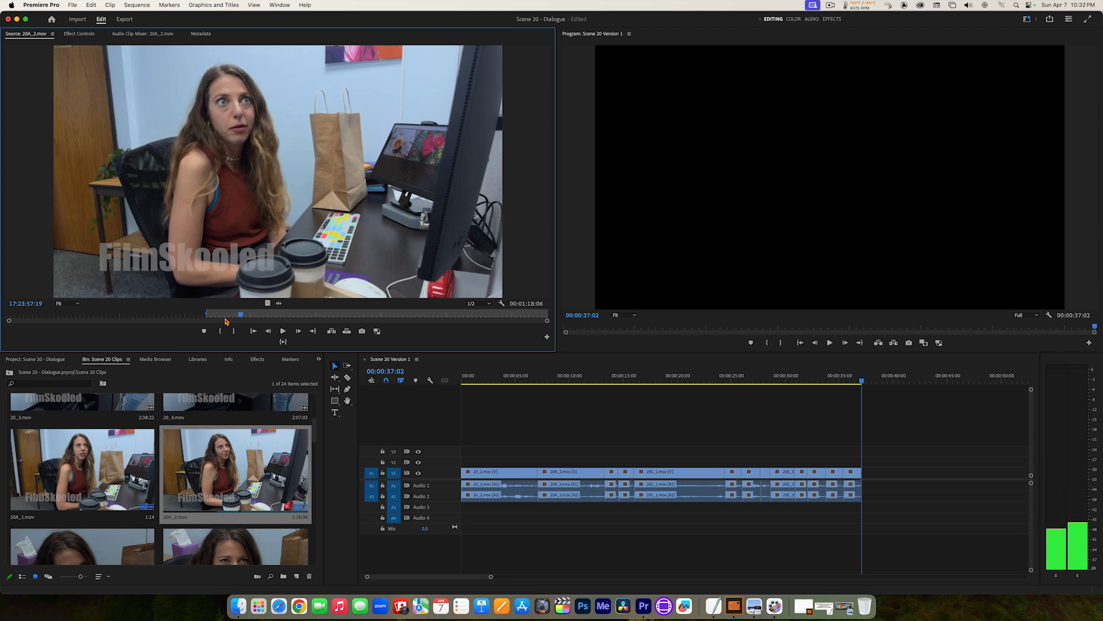
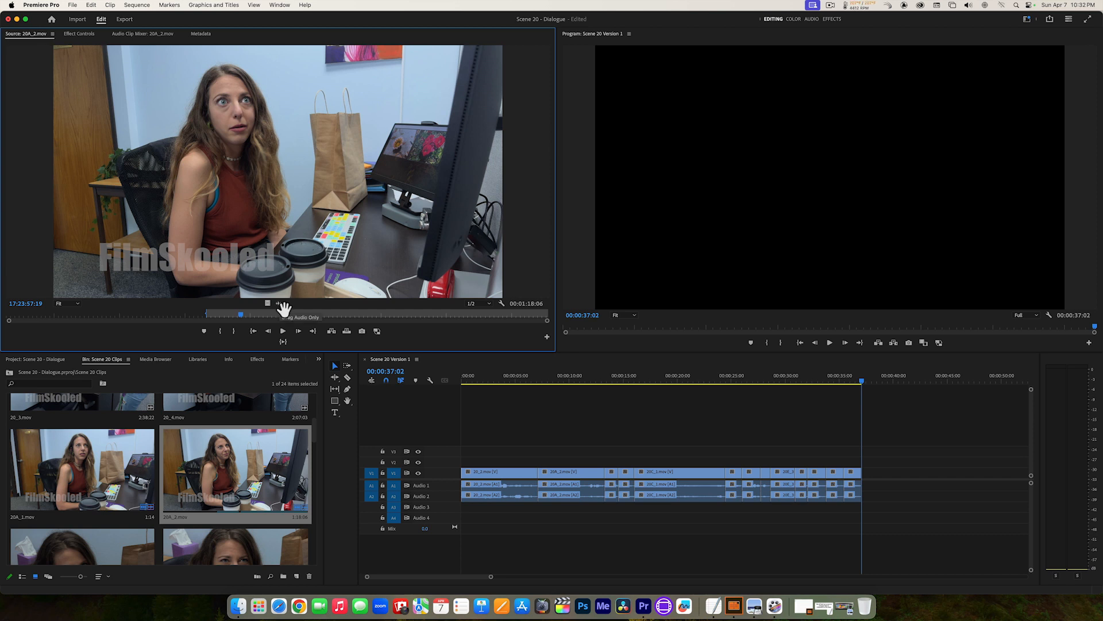
Step: Zoom in on the 20A_2.mov audio waveform around the end of the line and set the Out point at 17:23:57:19
{"action": "left_click", "coordinate": [280, 304]}
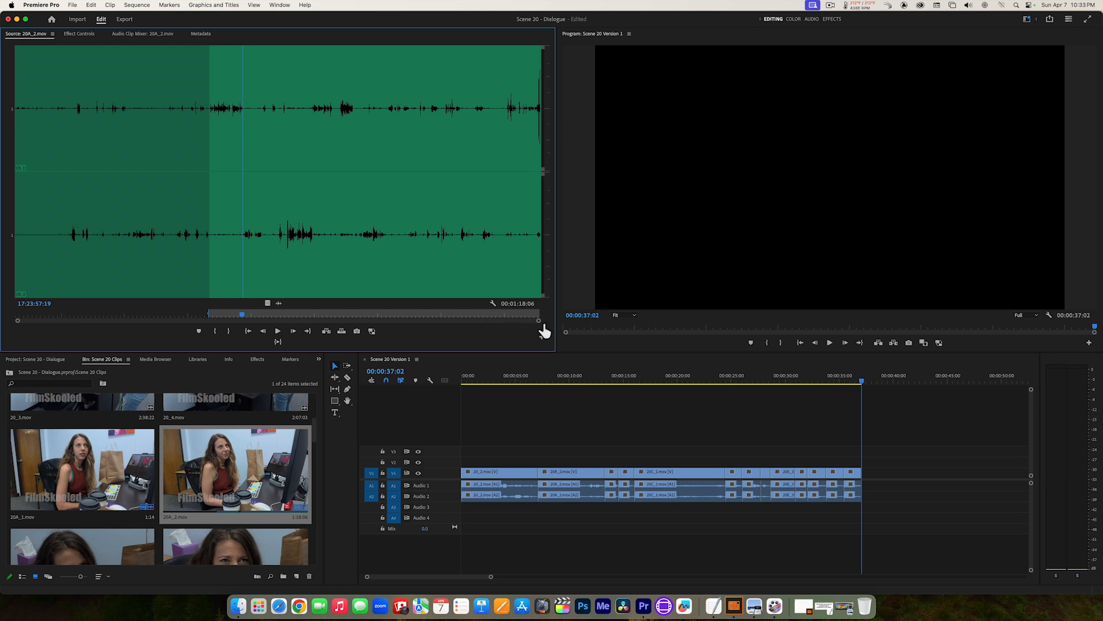
{"action": "left_click_drag", "start_coordinate": [544, 331], "coordinate": [296, 328]}
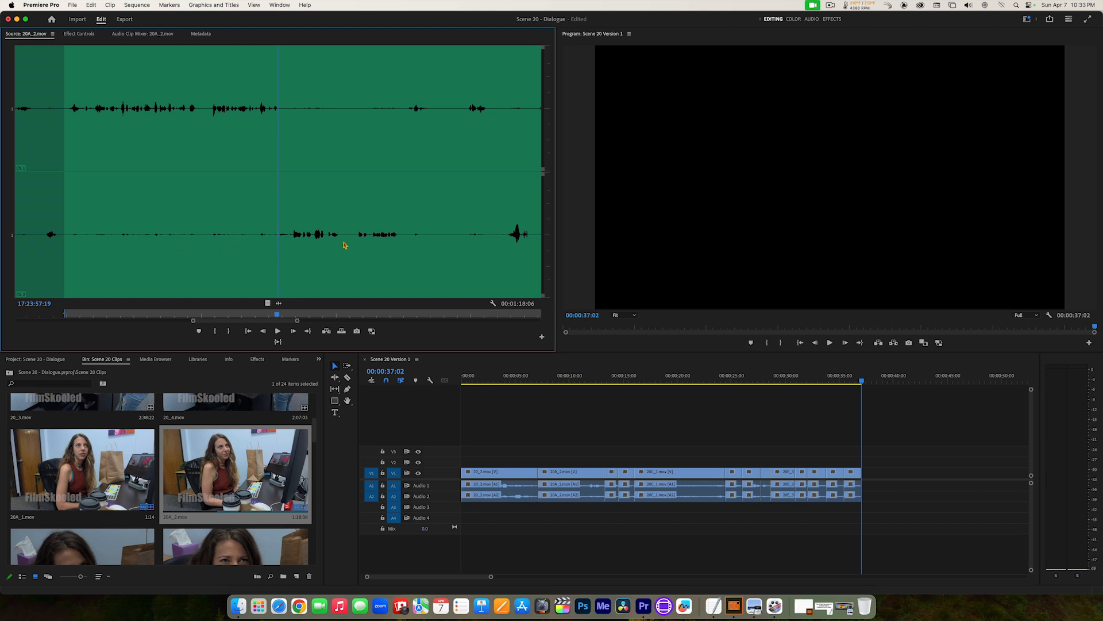
{"action": "left_click_drag", "start_coordinate": [283, 160], "coordinate": [70, 159]}
{"action": "key", "text": "space"}
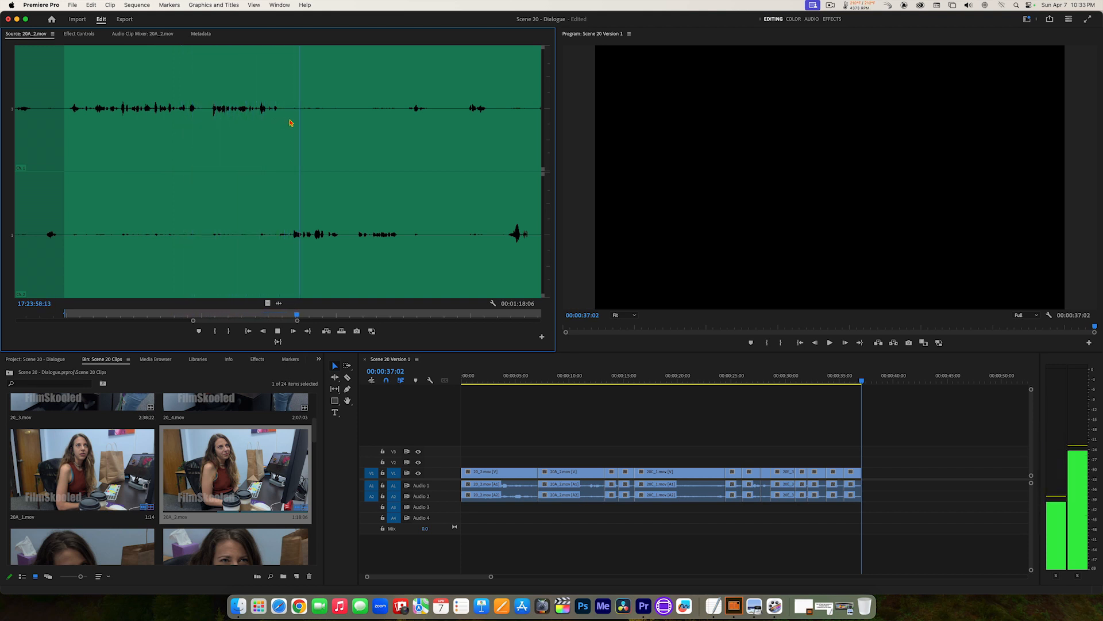
{"action": "left_click_drag", "start_coordinate": [317, 133], "coordinate": [279, 123]}
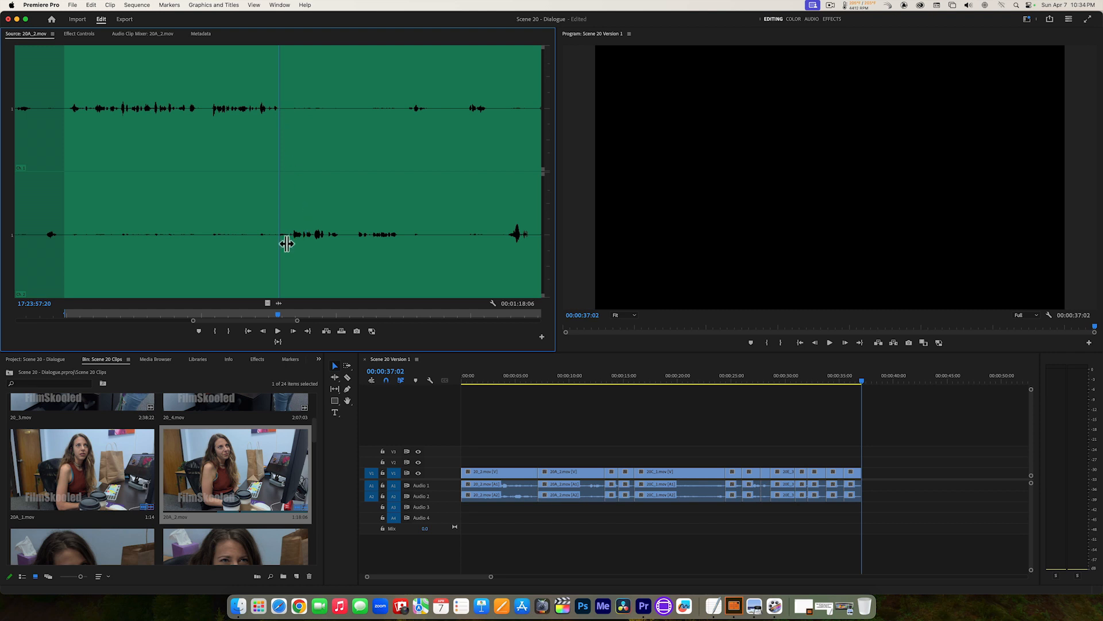
{"action": "left_click_drag", "start_coordinate": [282, 222], "coordinate": [282, 222]}
{"action": "left_click", "coordinate": [278, 218]}
{"action": "key", "text": "o"}
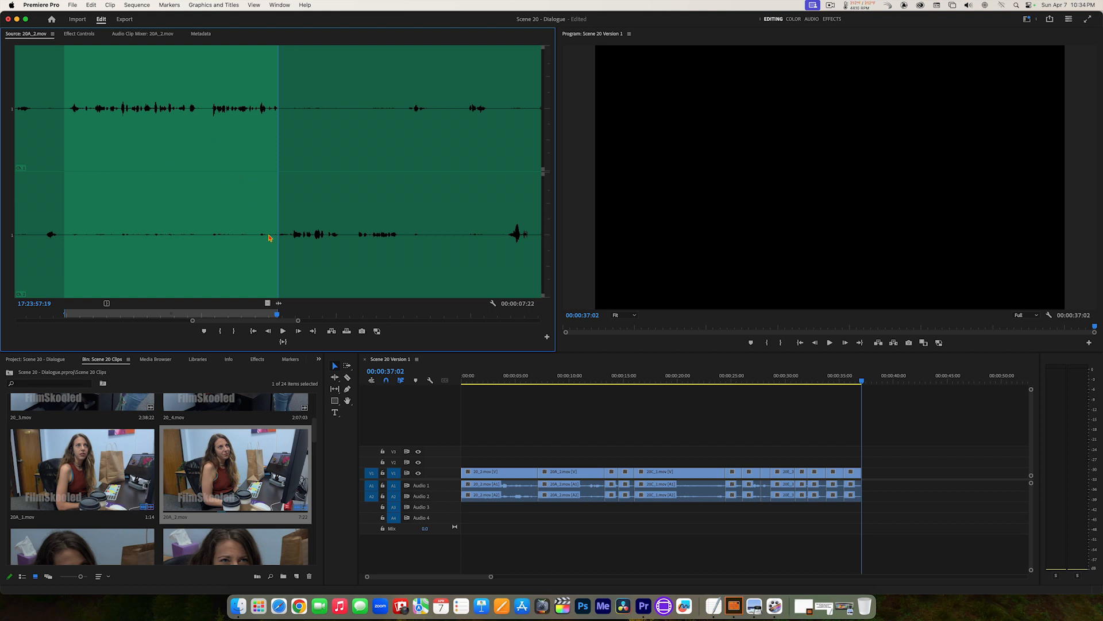
Step: Return 20A_2.mov to the video view and play its marked section from In to Out
{"action": "left_click", "coordinate": [272, 306]}
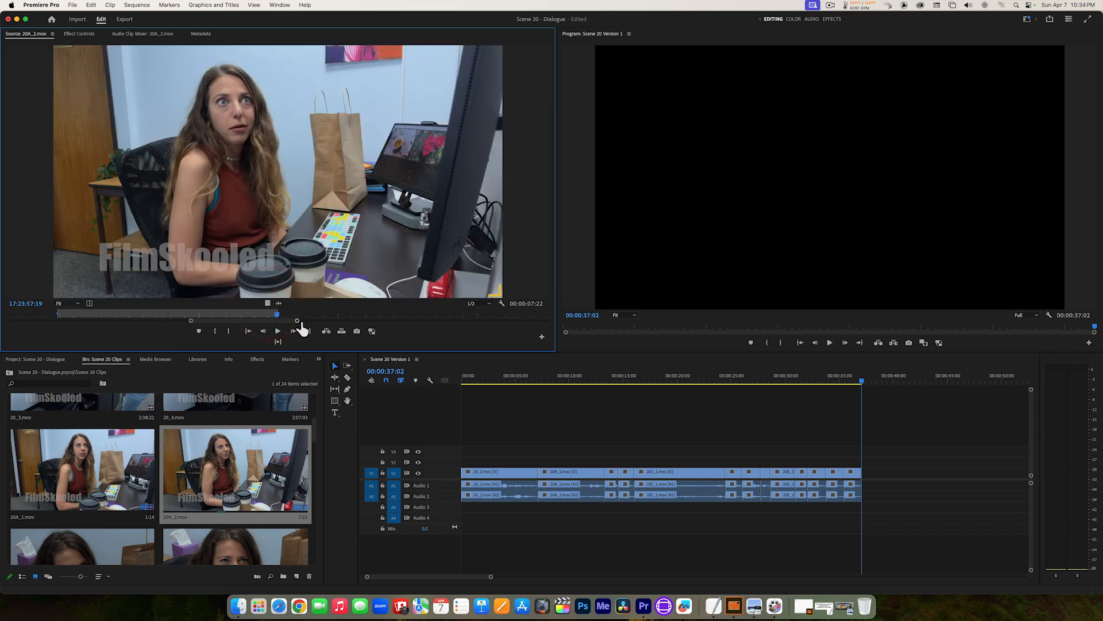
{"action": "left_click_drag", "start_coordinate": [299, 322], "coordinate": [591, 319]}
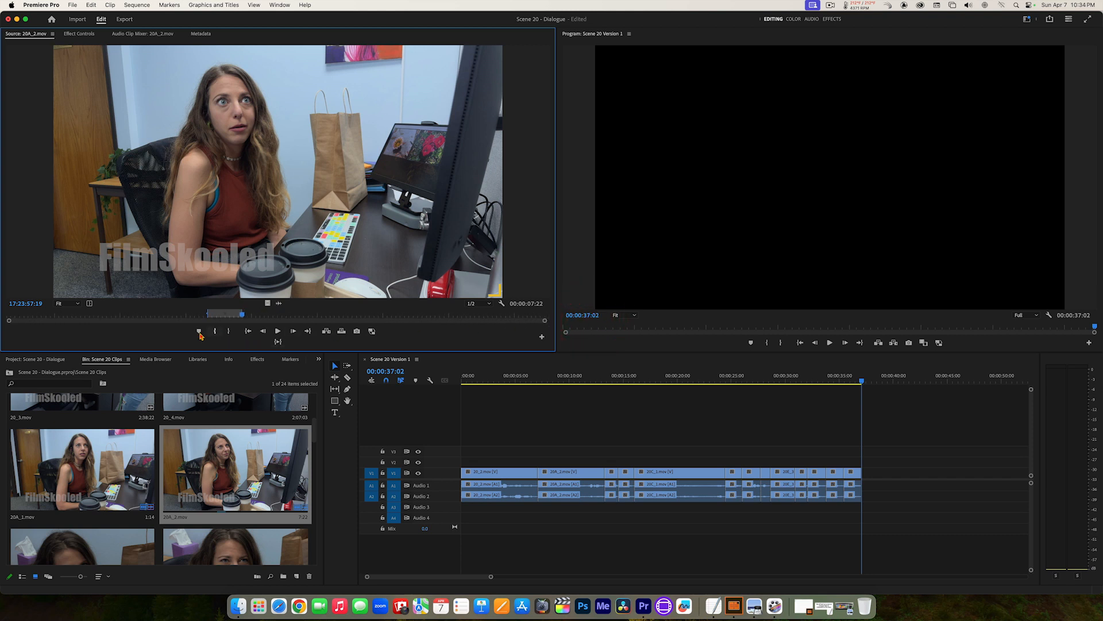
{"action": "left_click", "coordinate": [277, 343]}
Step: Insert the marked 20A_2.mov section at the end of the sequence and play the edit from 00:00:24:11
{"action": "left_click", "coordinate": [326, 331]}
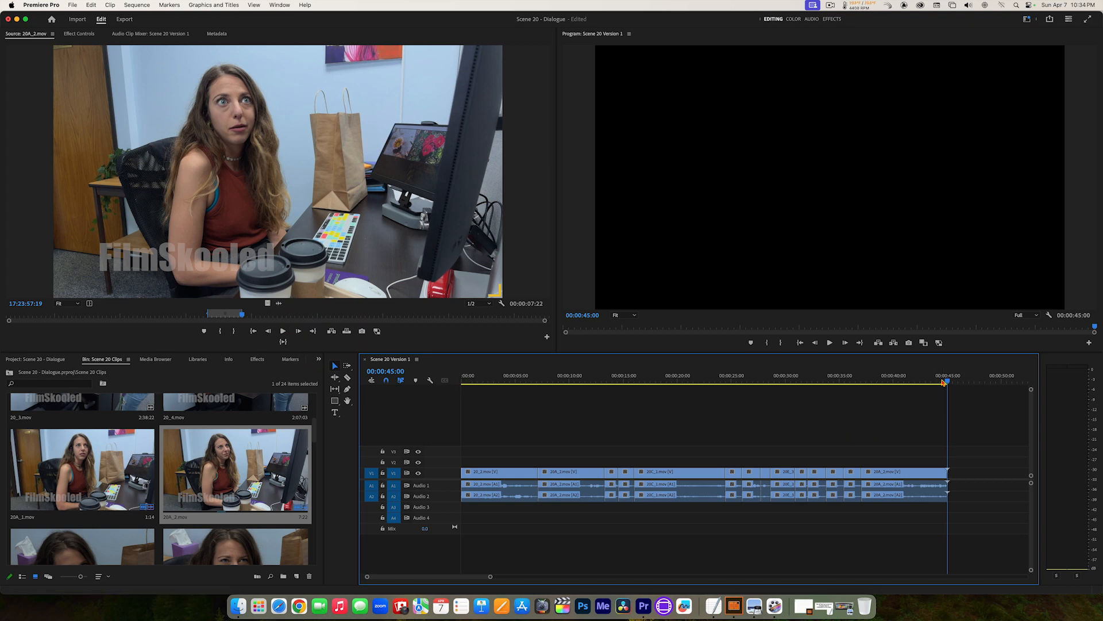
{"action": "left_click_drag", "start_coordinate": [944, 383], "coordinate": [725, 382]}
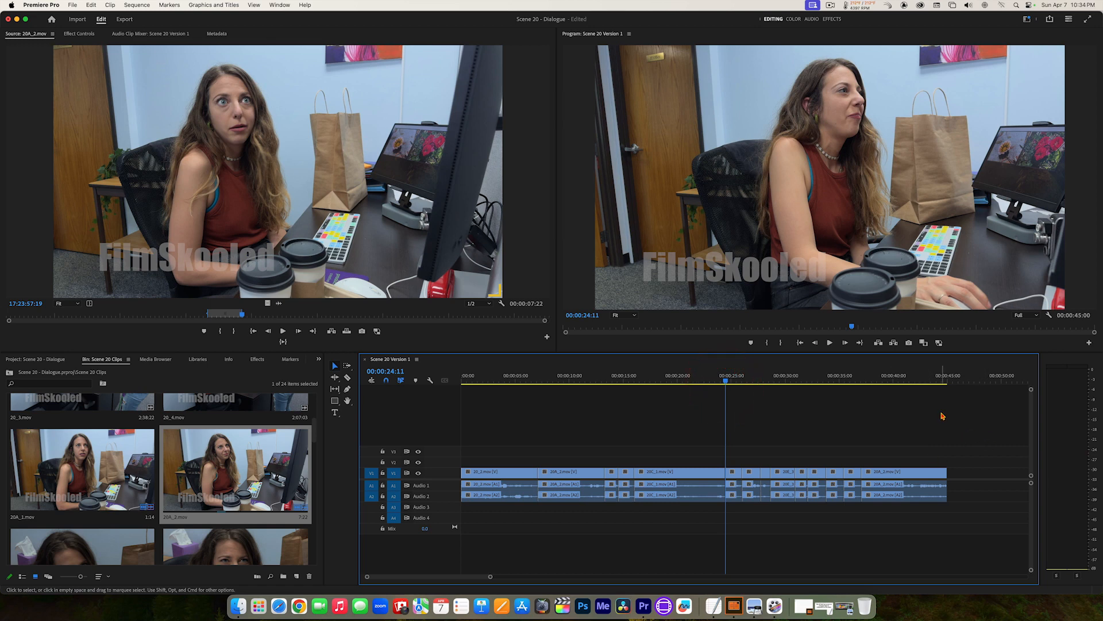
{"action": "key", "text": "space"}
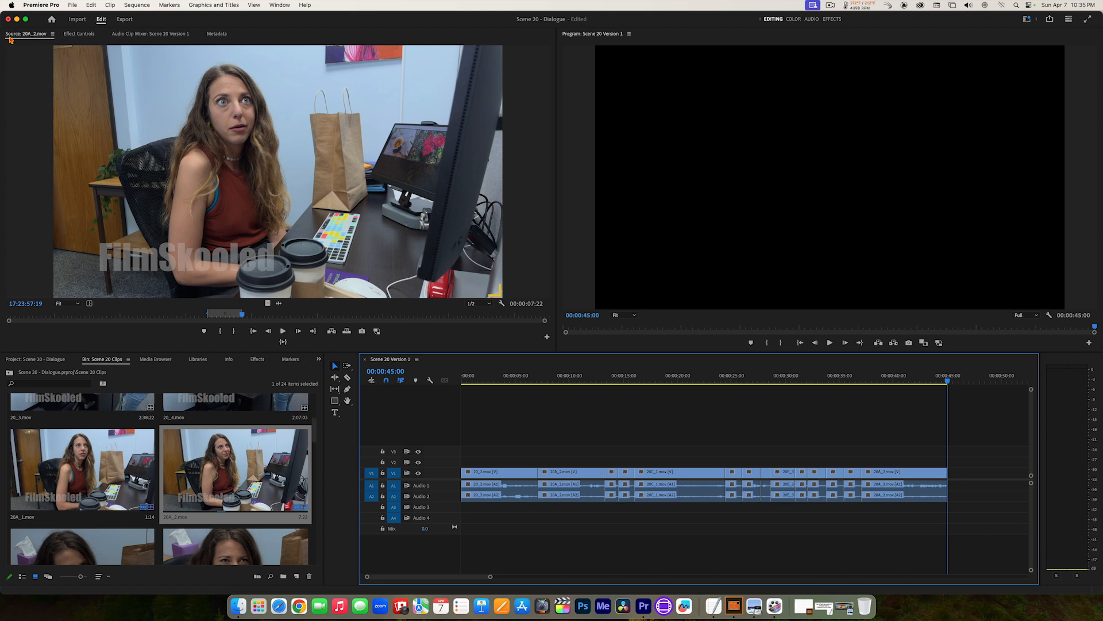
Step: Switch the source to the already opened 20C_2.mov, find the short-haired woman's next line and set a new In point at 17:54:03:22
{"action": "left_click", "coordinate": [52, 36]}
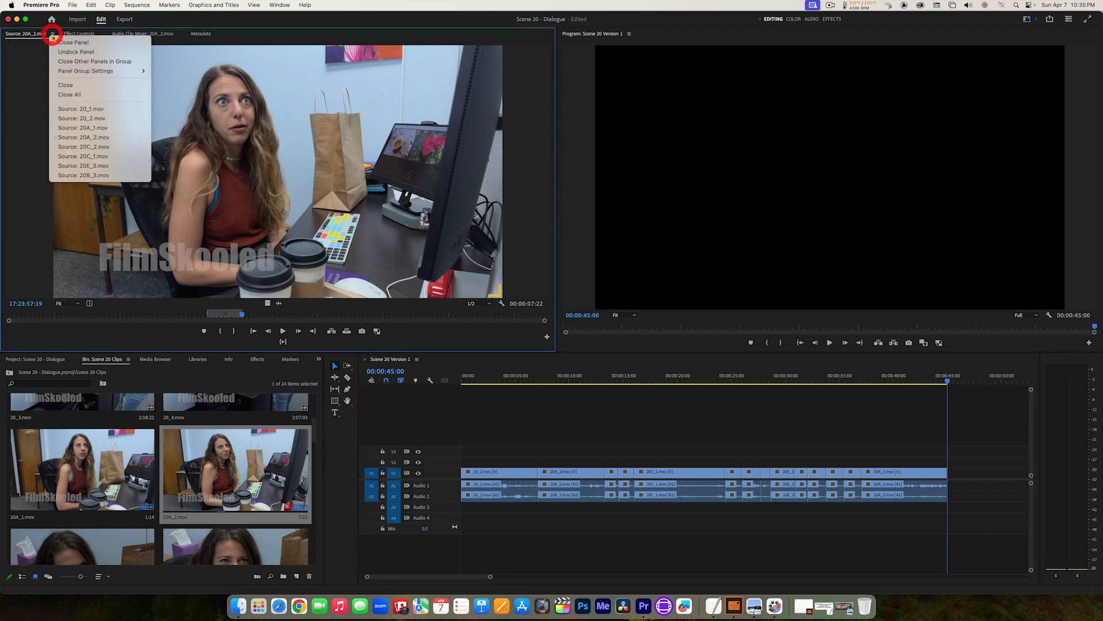
{"action": "left_click", "coordinate": [88, 148]}
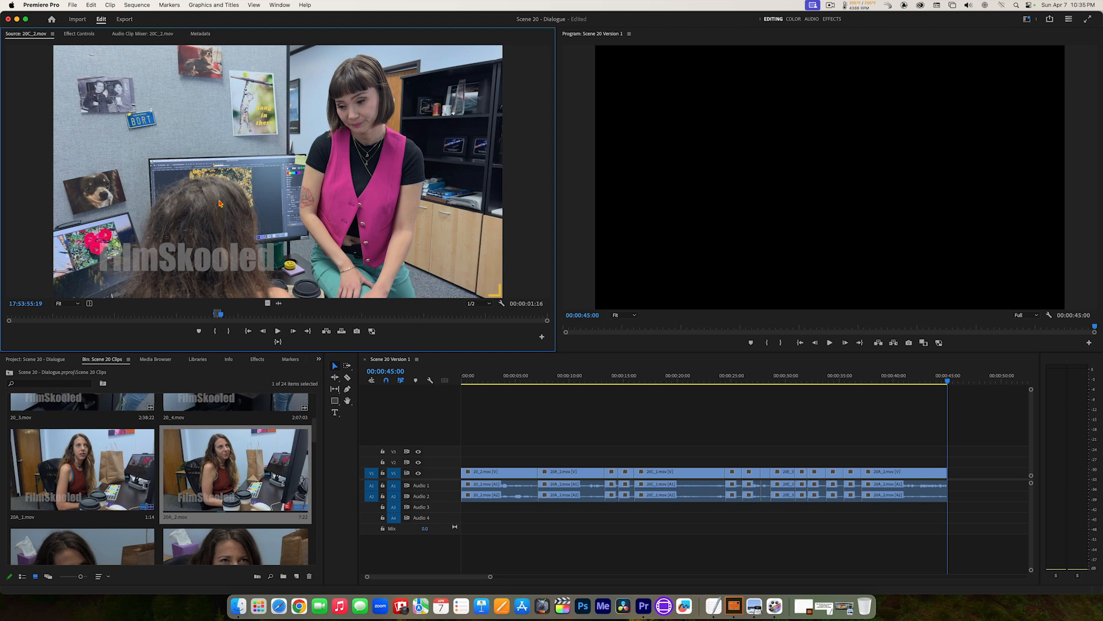
{"action": "key", "text": "space"}
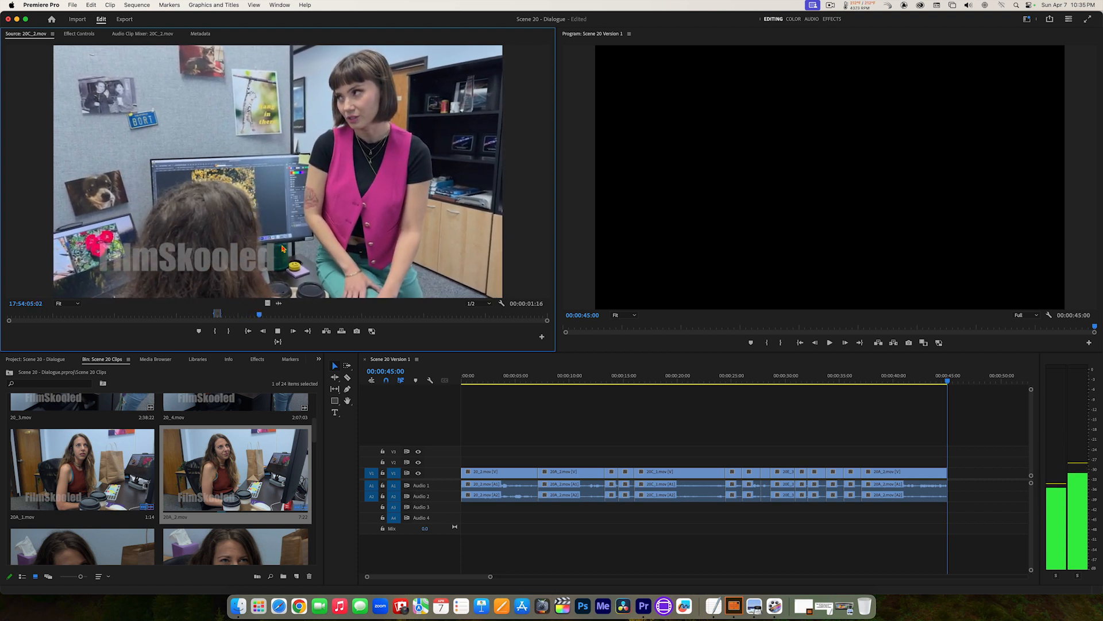
{"action": "key", "text": "space"}
{"action": "key", "text": "j"}
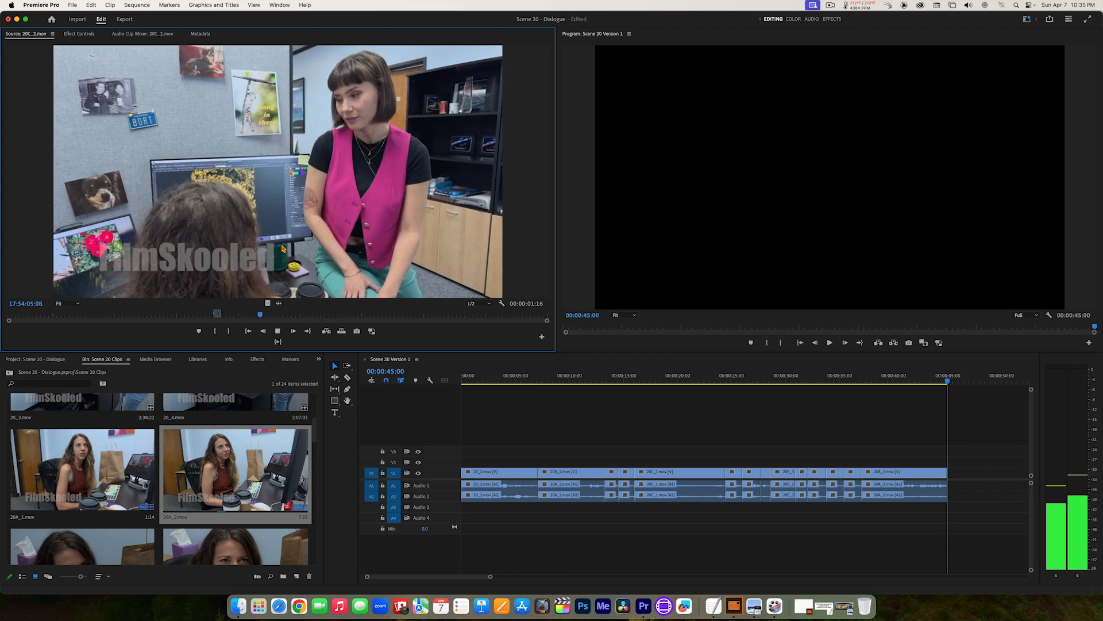
{"action": "key", "text": "k"}
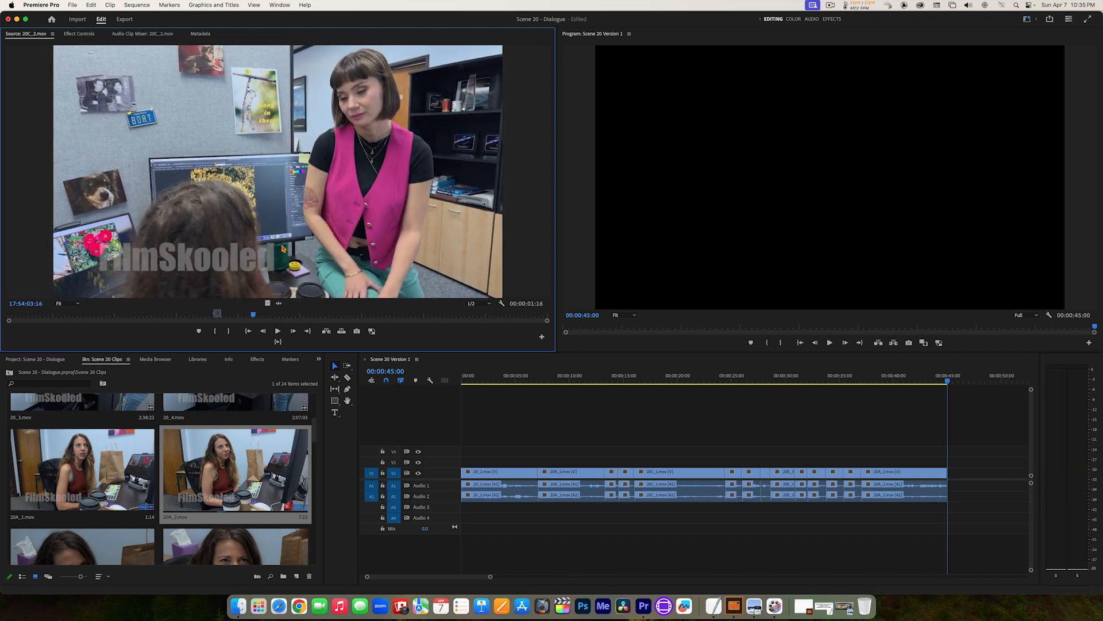
{"action": "key", "text": "l"}
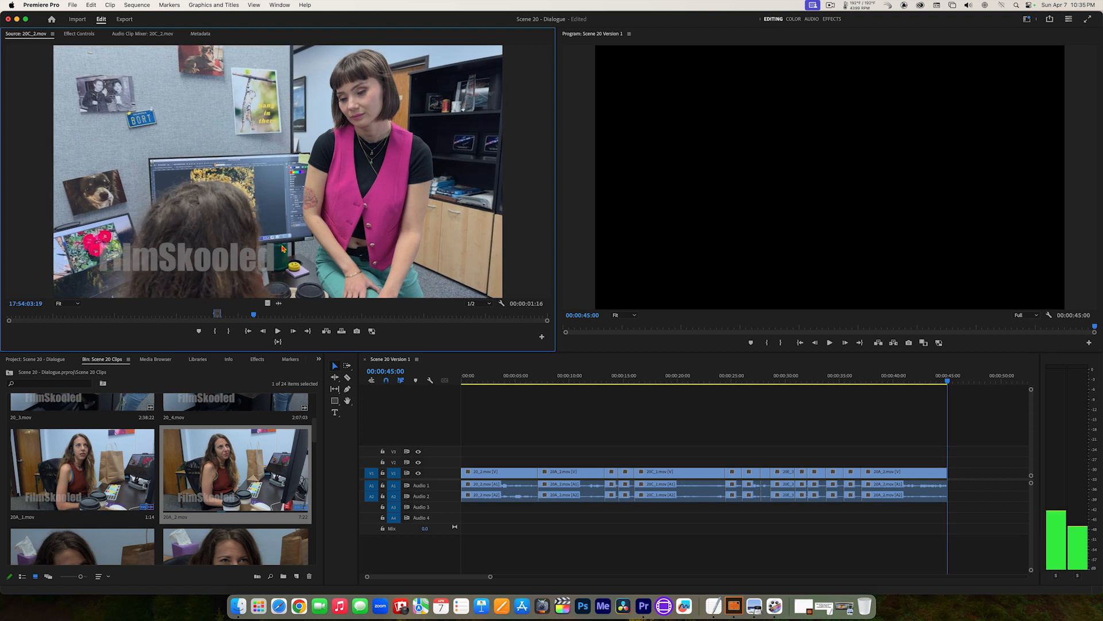
{"action": "key", "text": "Left"}
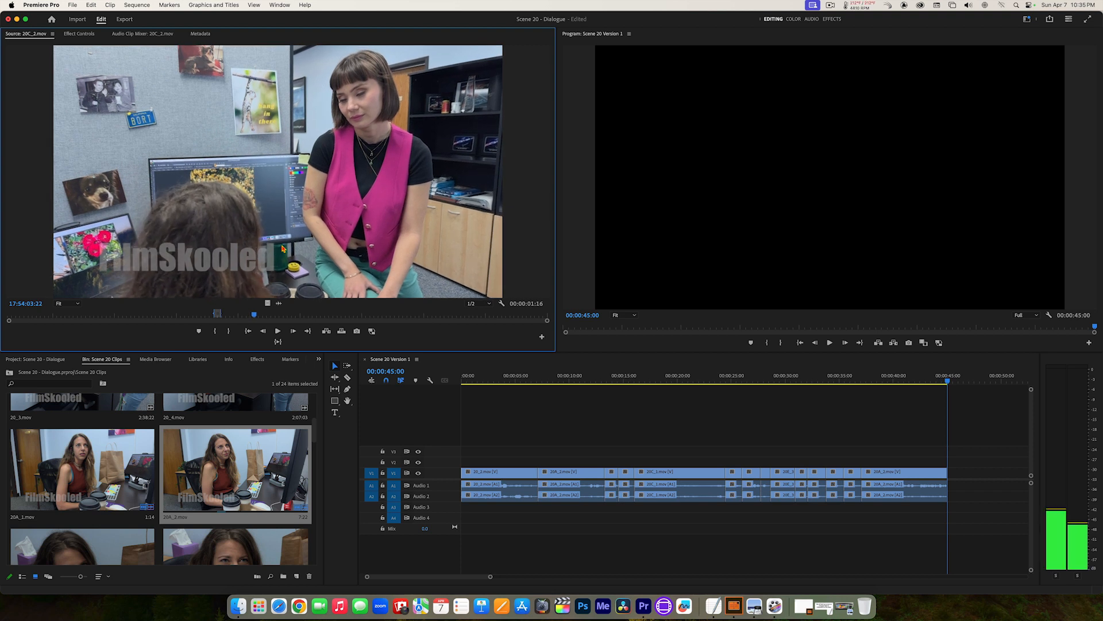
{"action": "key", "text": "i"}
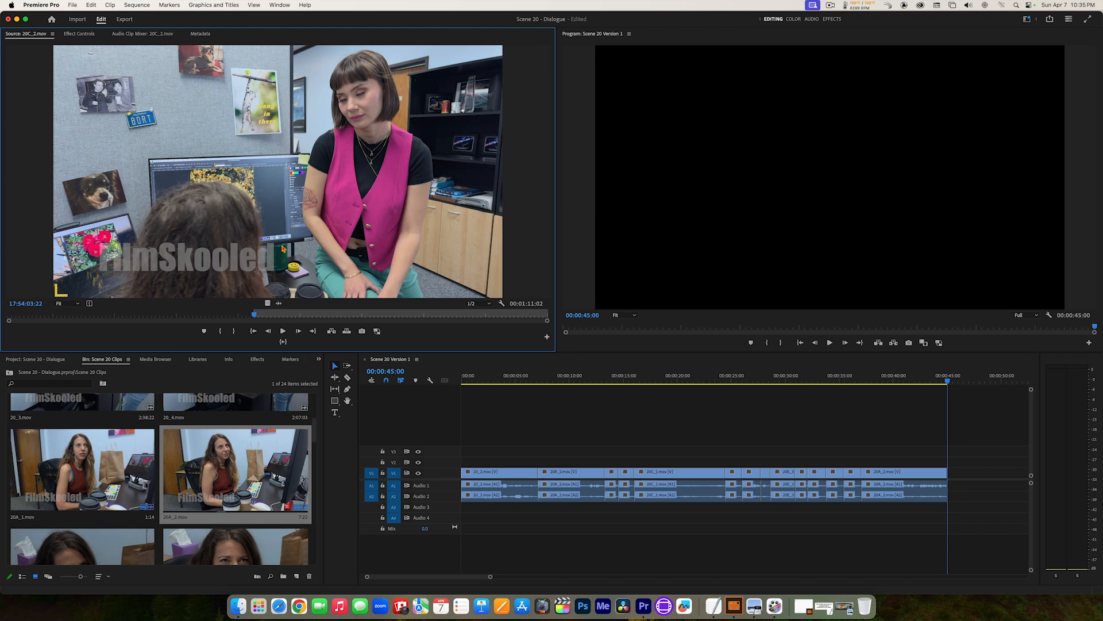
Step: Find the end of the short-haired woman's line in 20C_2.mov using the zoomed audio waveform and set the Out point at 17:54:06:21
{"action": "key", "text": "l"}
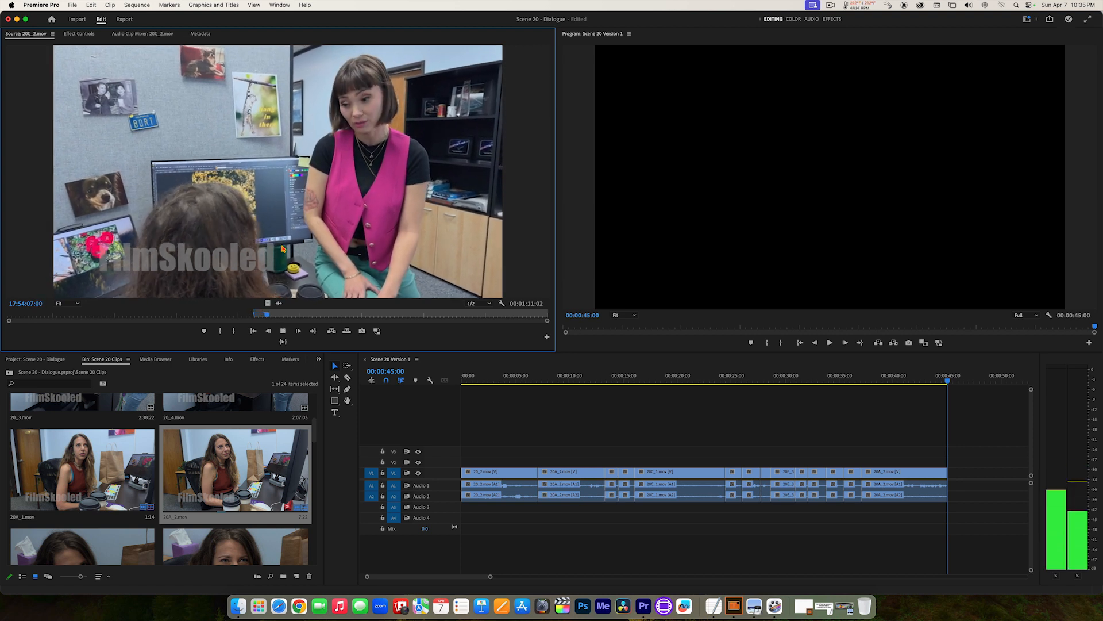
{"action": "key", "text": "k"}
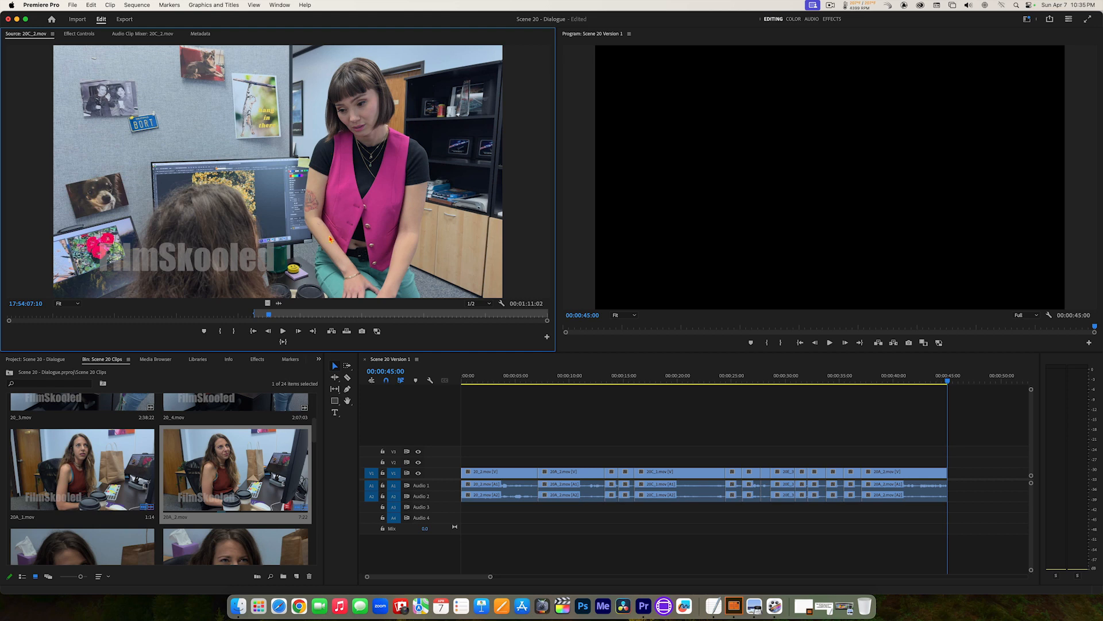
{"action": "left_click", "coordinate": [280, 305]}
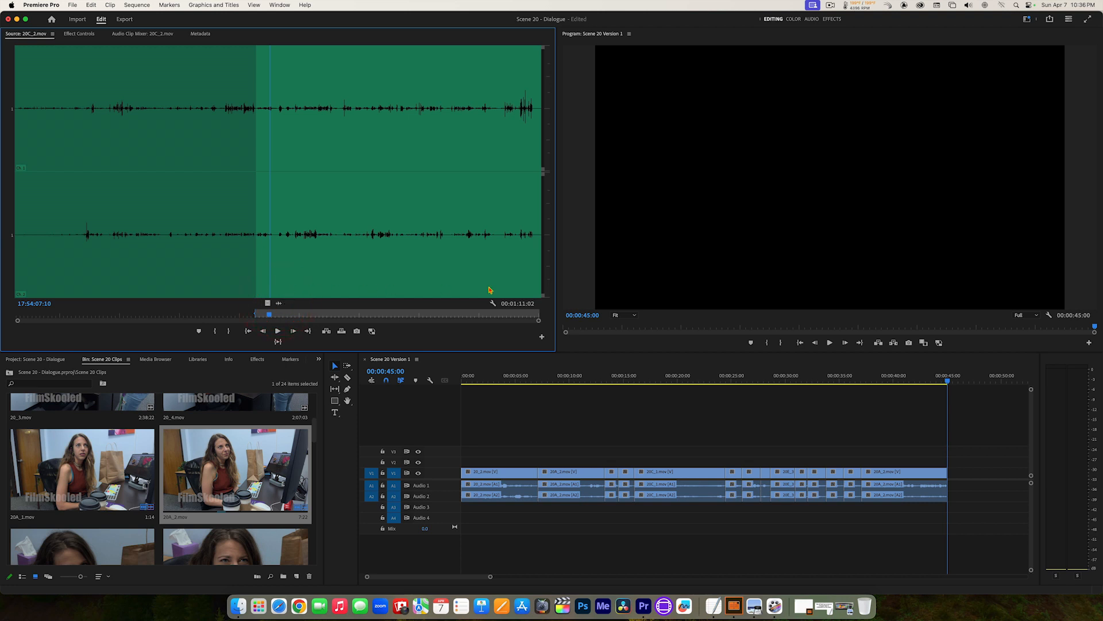
{"action": "left_click_drag", "start_coordinate": [543, 330], "coordinate": [319, 335]}
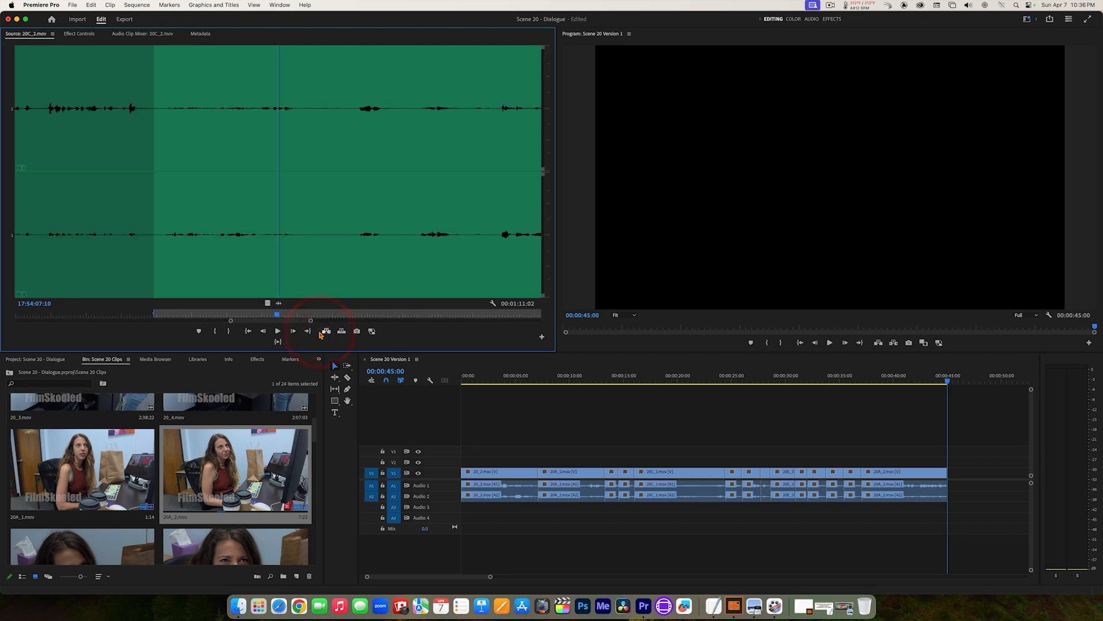
{"action": "key", "text": "j"}
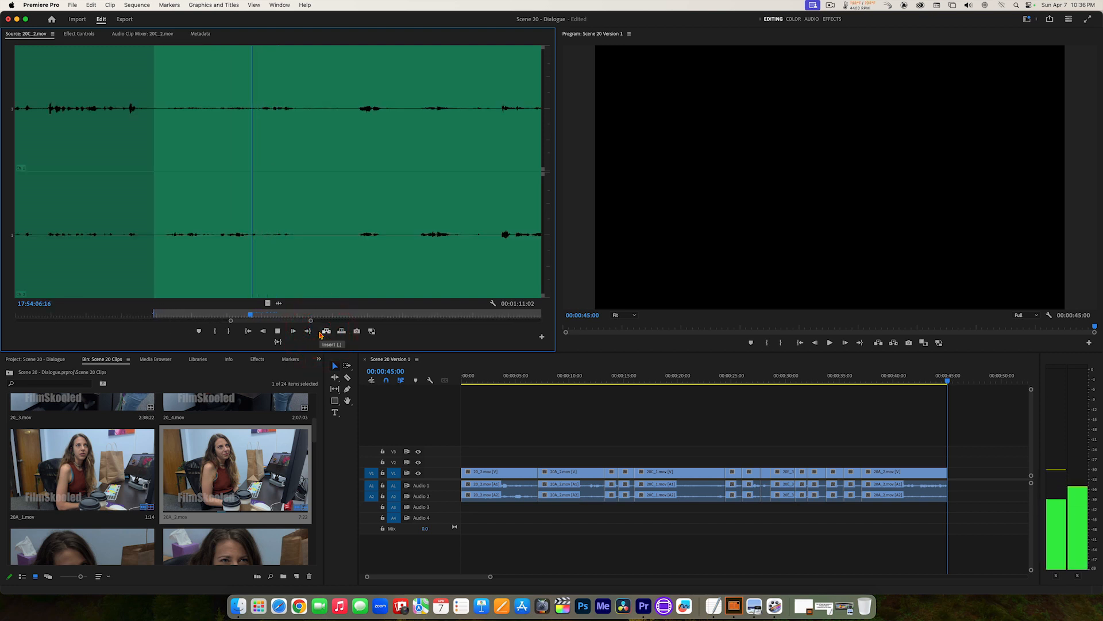
{"action": "key", "text": "k"}
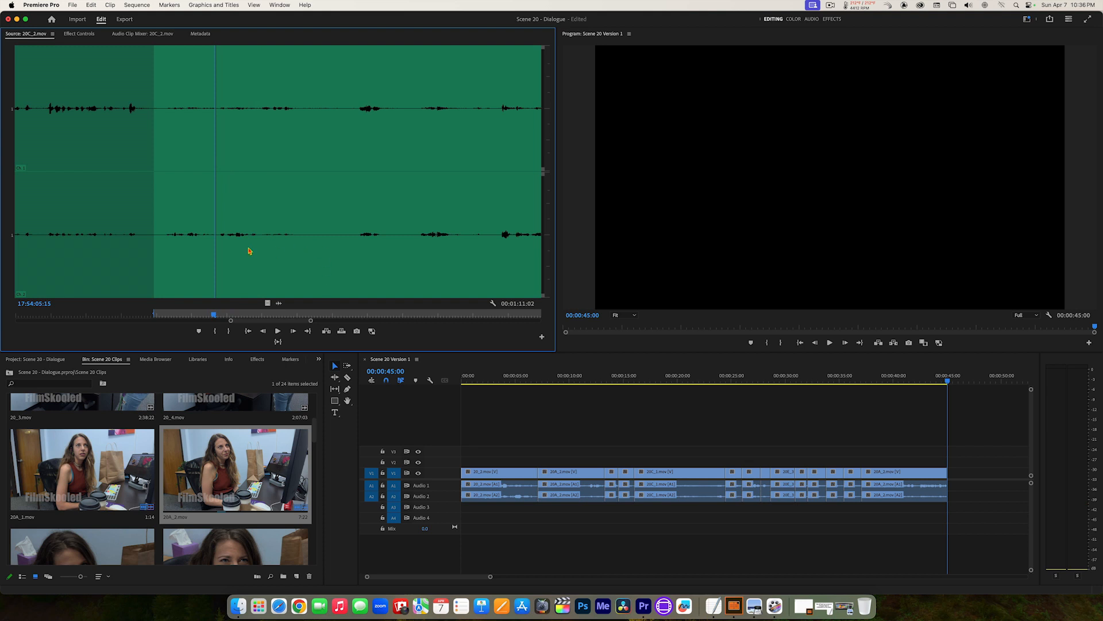
{"action": "key", "text": "l"}
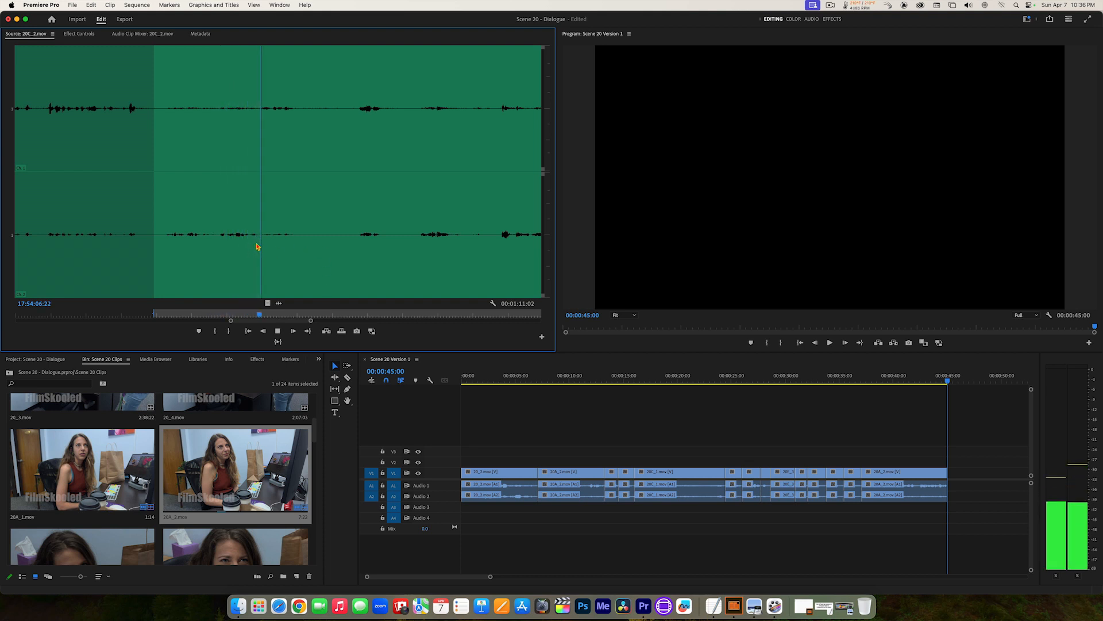
{"action": "key", "text": "k"}
{"action": "mouse_move", "coordinate": [275, 227]}
{"action": "left_mouse_down"}
{"action": "mouse_move", "coordinate": [245, 228]}
{"action": "mouse_move", "coordinate": [264, 223]}
{"action": "left_mouse_up"}
{"action": "key", "text": "o"}
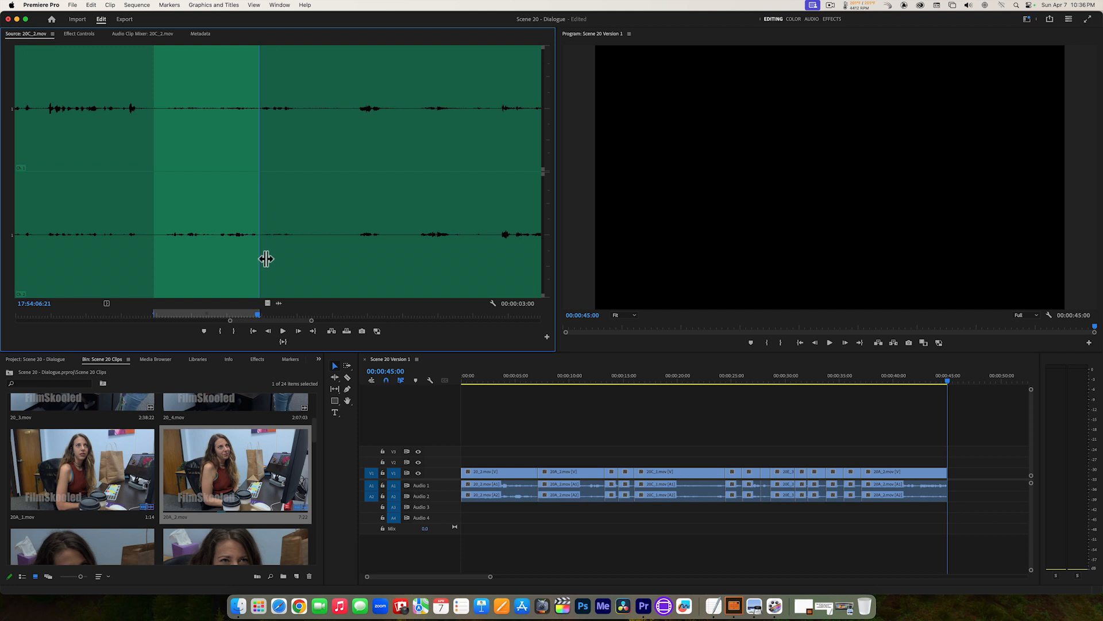
Step: Play the marked 20C_2.mov section from In to Out in the waveform view and again in the video view
{"action": "left_click", "coordinate": [283, 343]}
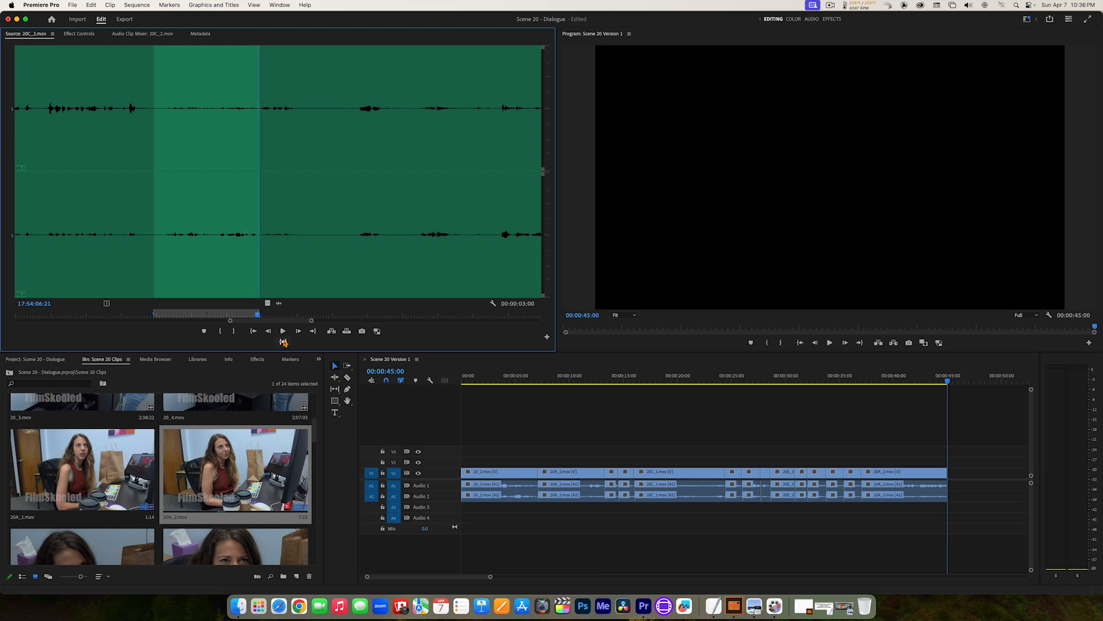
{"action": "left_click", "coordinate": [268, 304]}
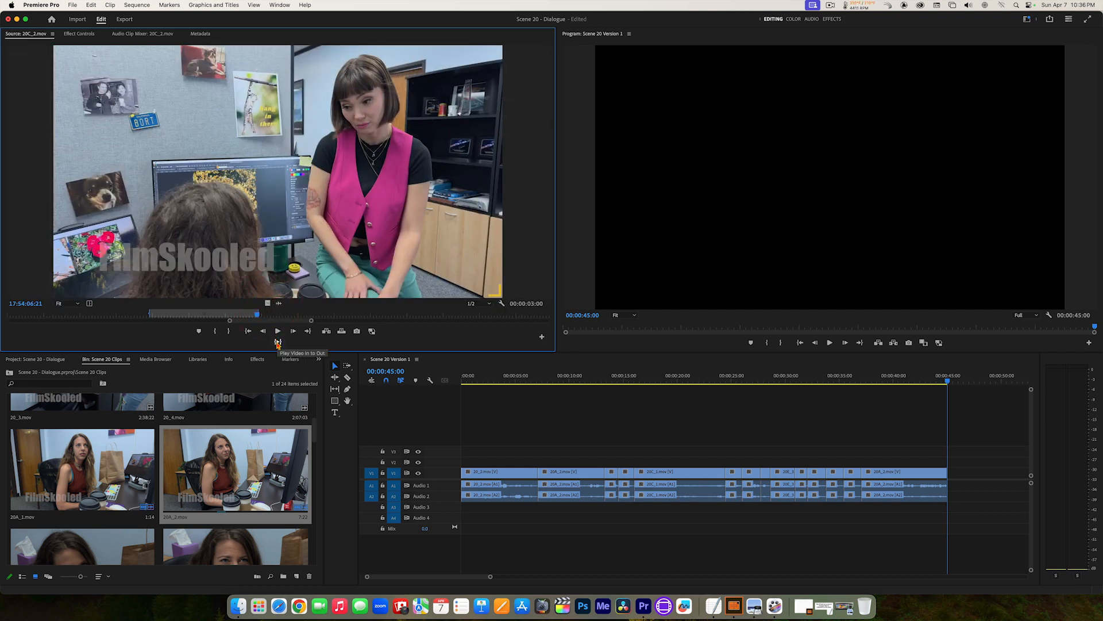
{"action": "left_click", "coordinate": [277, 343]}
Step: Insert the marked 20C_2.mov section at the end of the sequence and play back the latest cuts
{"action": "left_click", "coordinate": [325, 332]}
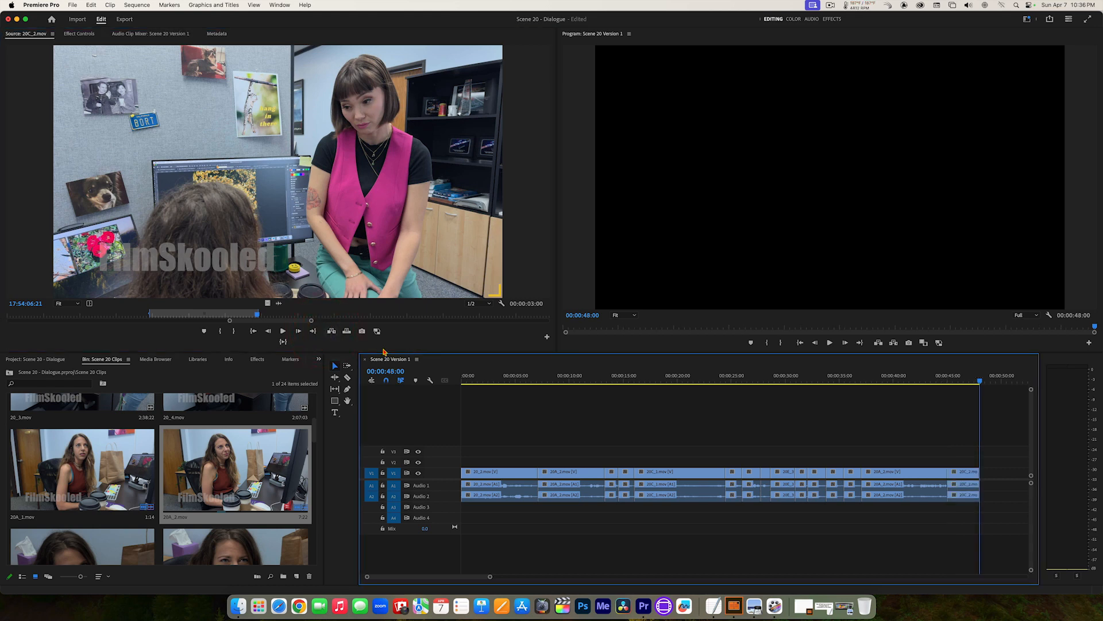
{"action": "left_click_drag", "start_coordinate": [977, 384], "coordinate": [743, 382]}
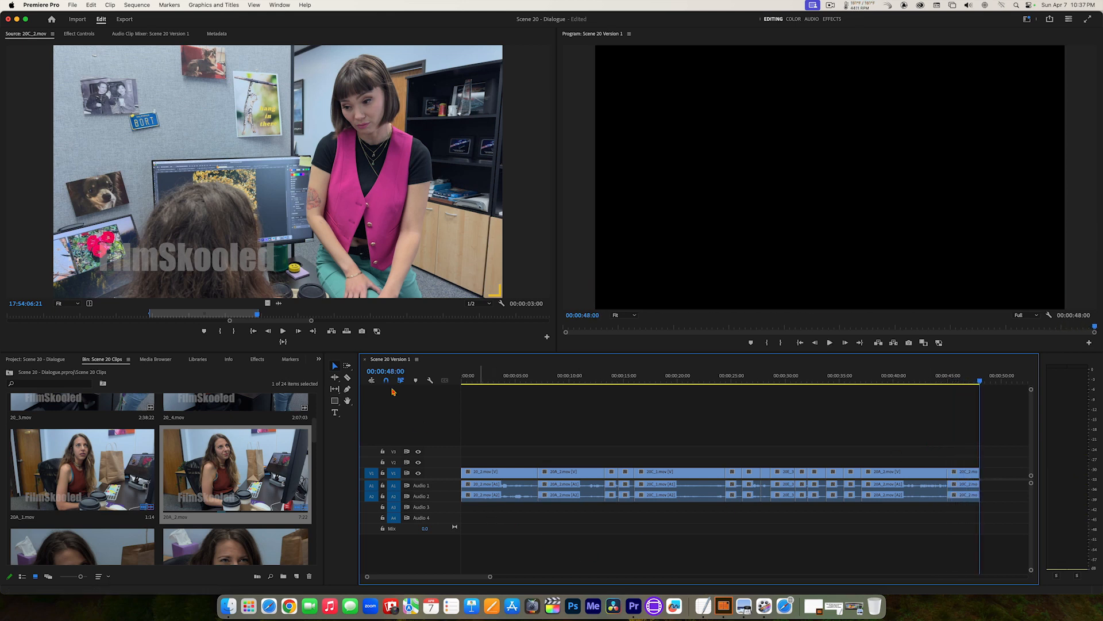
Step: Open 20B_3.mov from the Scene 20 Clips bin and go to its current Out point
{"action": "left_click_drag", "start_coordinate": [314, 434], "coordinate": [322, 463]}
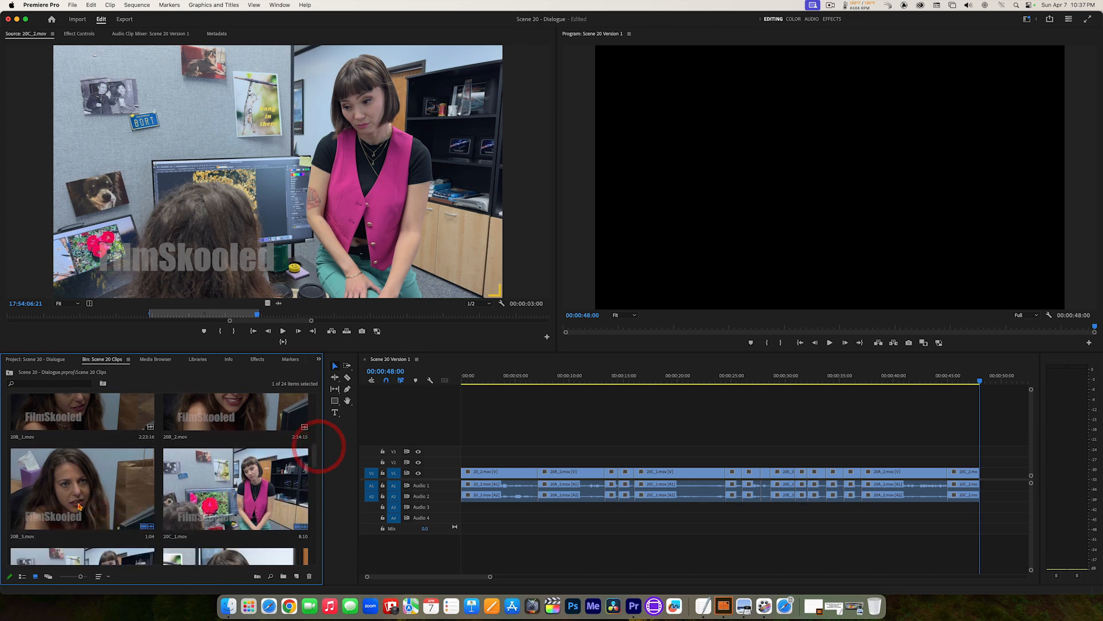
{"action": "double_click", "coordinate": [78, 492]}
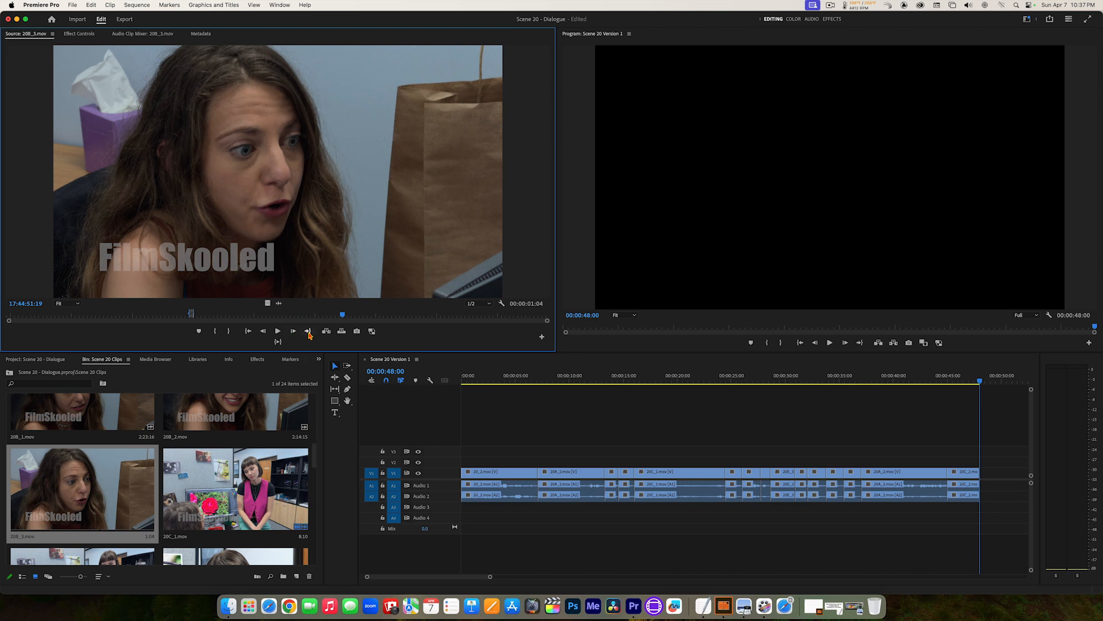
{"action": "left_click", "coordinate": [309, 331]}
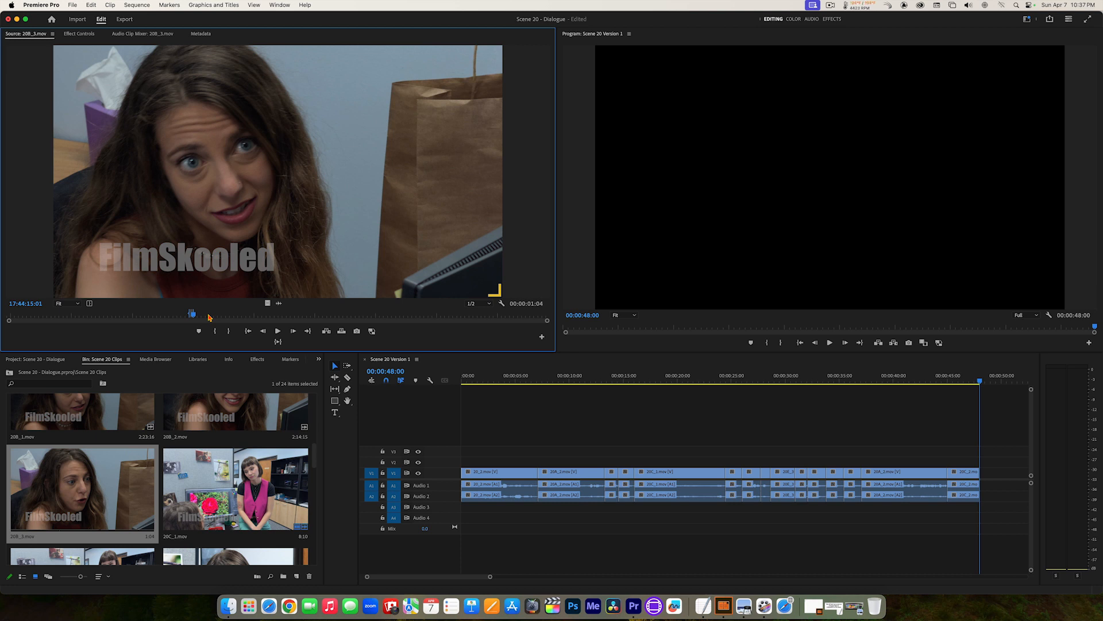
Step: Find the start of the long-haired woman's next line in 20B_3.mov and set the In point at 17:44:30:14
{"action": "key", "text": "space"}
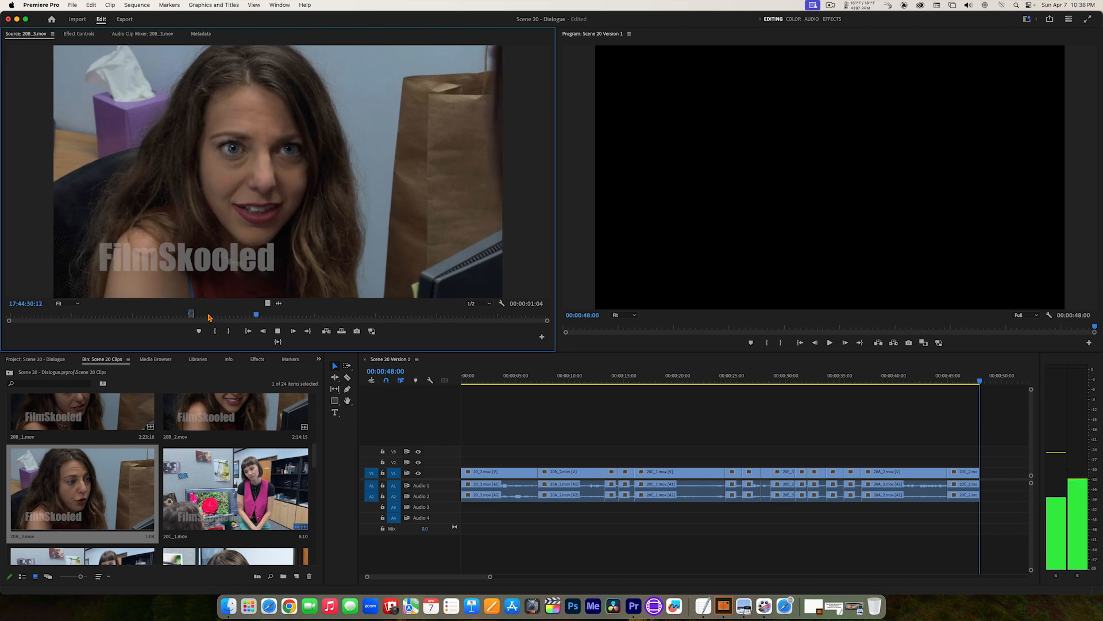
{"action": "key", "text": "space"}
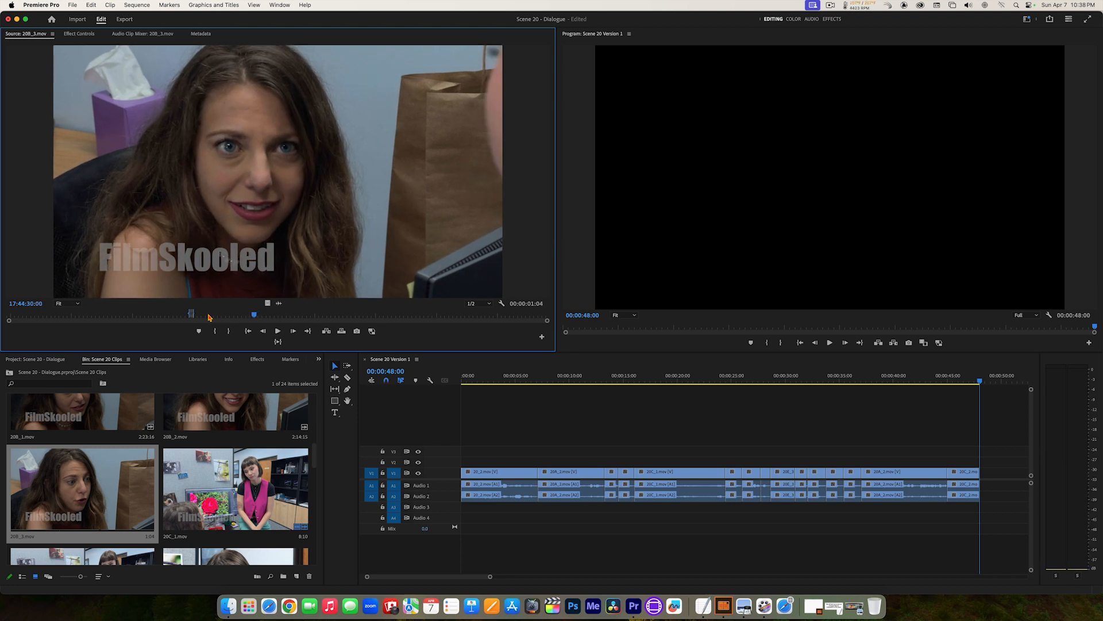
{"action": "key", "text": "space"}
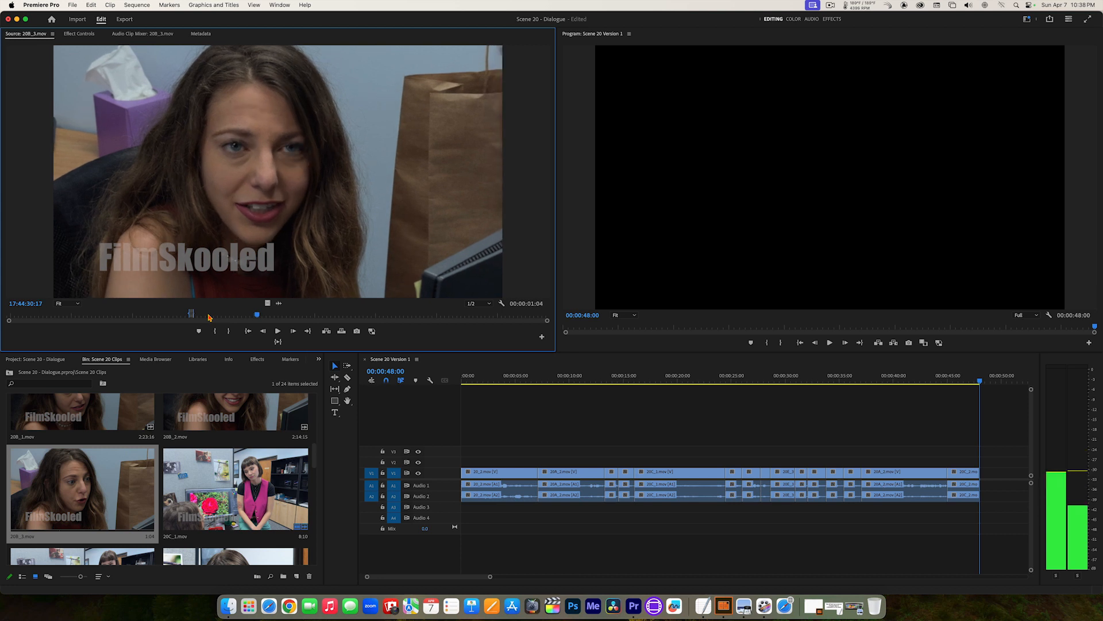
{"action": "key", "text": "Left"}
{"action": "key", "text": "Right"}
{"action": "key", "text": "Right"}
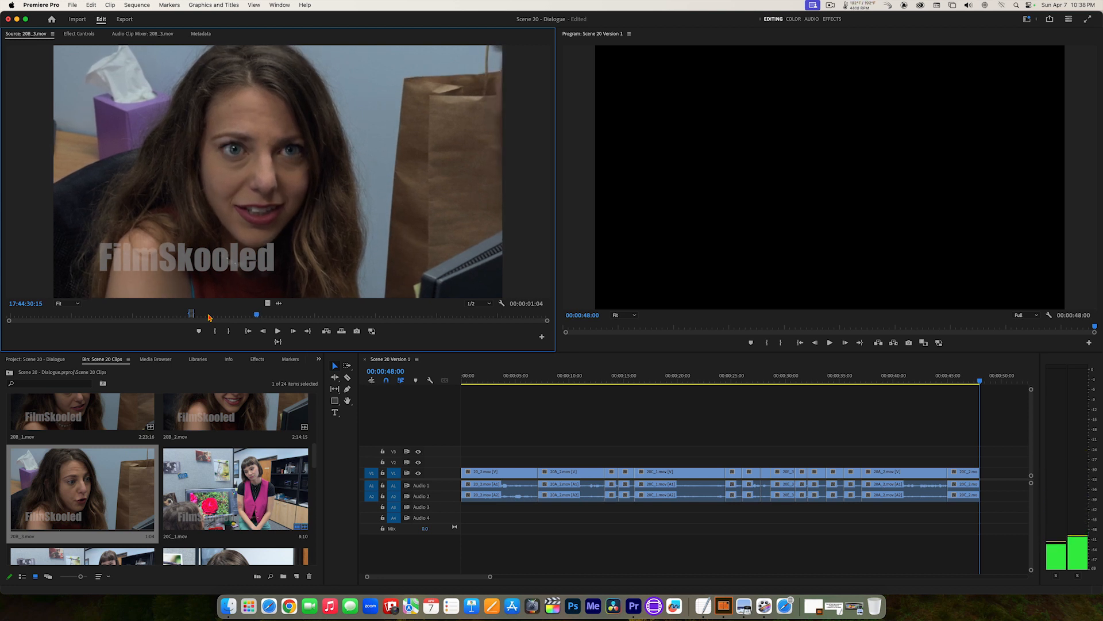
{"action": "key", "text": "Left"}
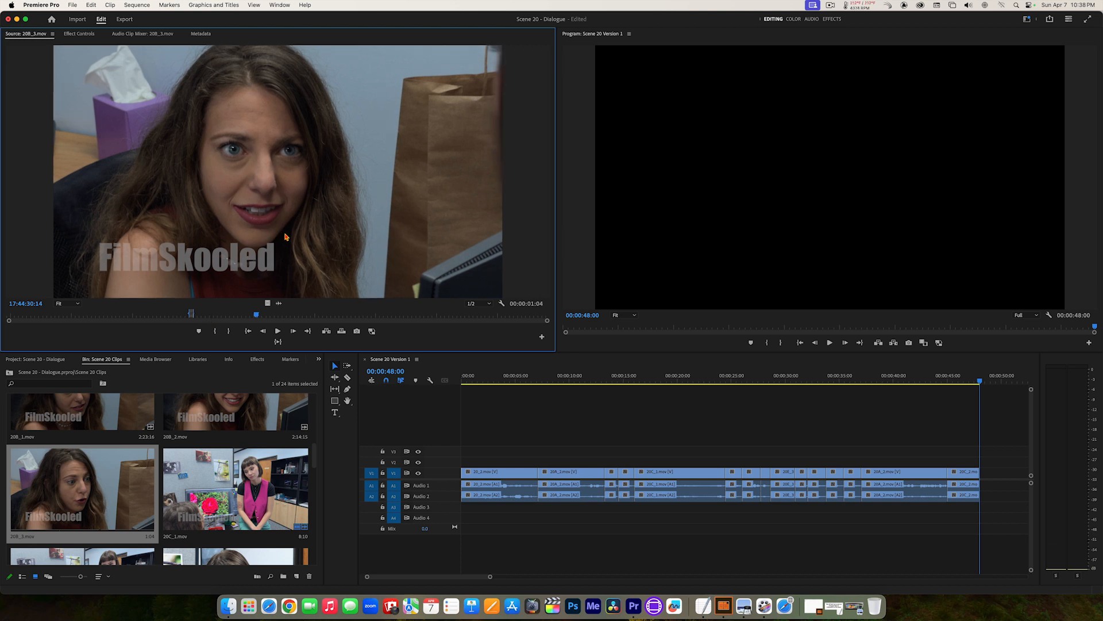
{"action": "key", "text": "i"}
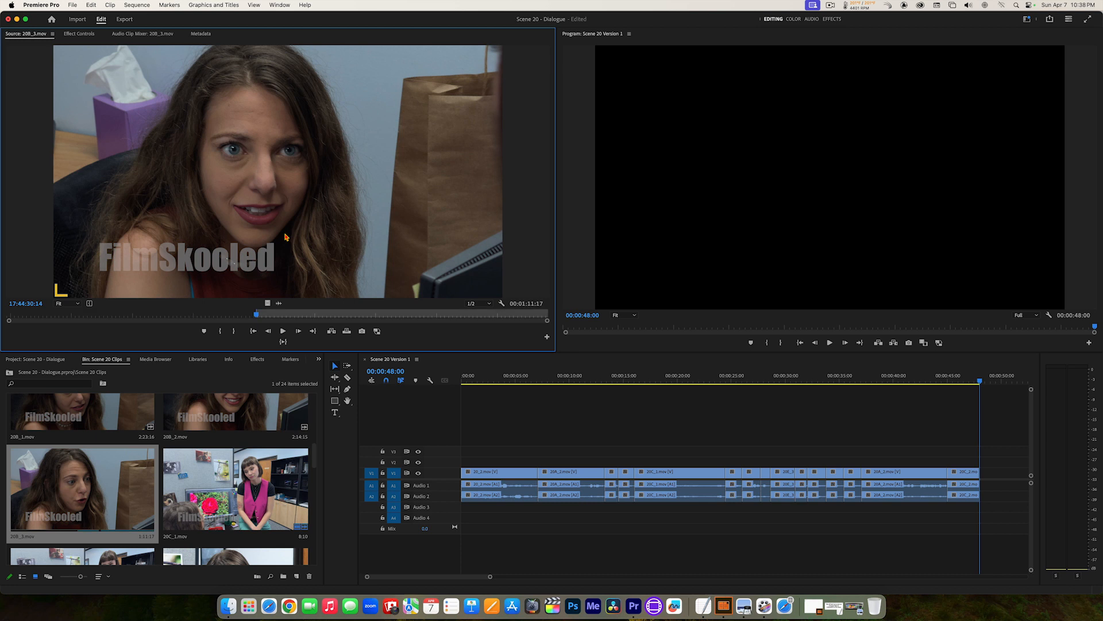
Step: Set the 20B_3.mov Out point at 17:44:32:06 and insert the marked section at the end of the sequence
{"action": "key", "text": "space"}
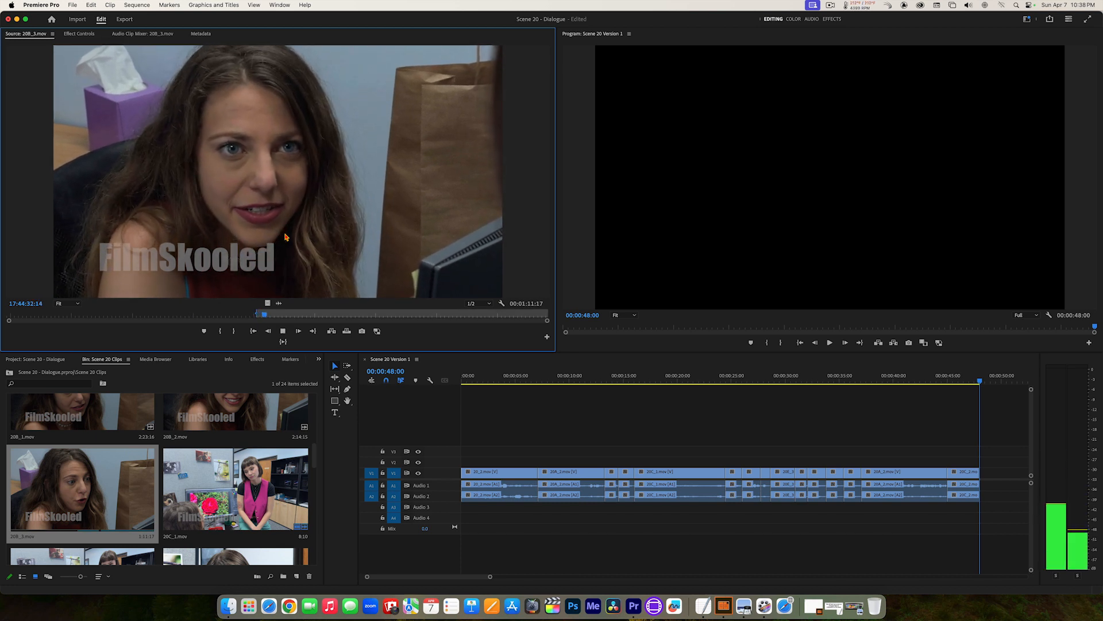
{"action": "key", "text": "k"}
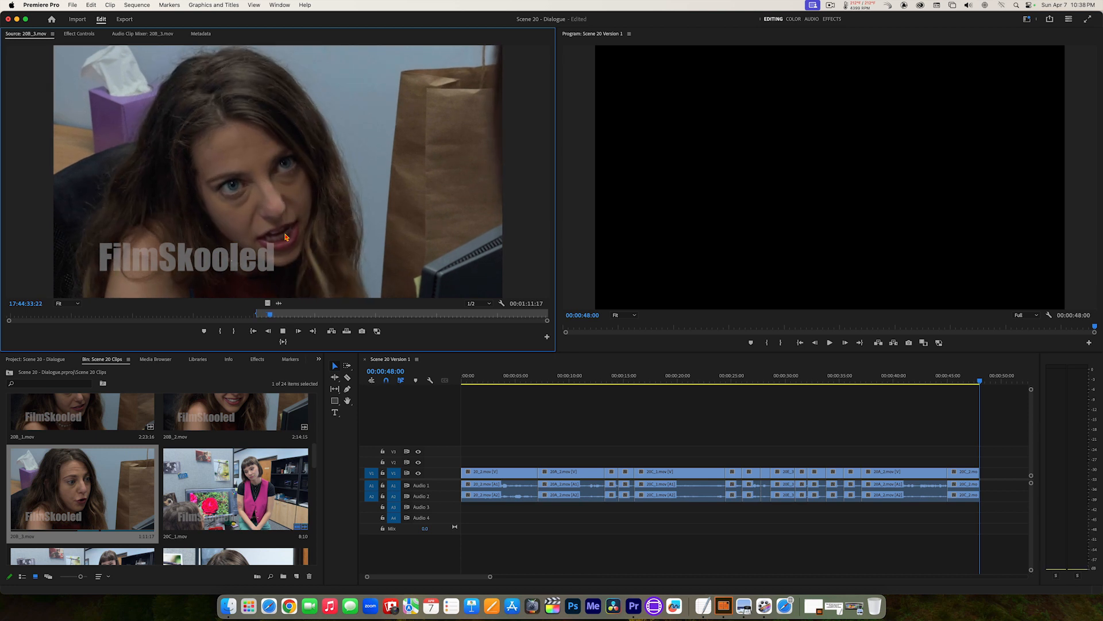
{"action": "key", "text": "j"}
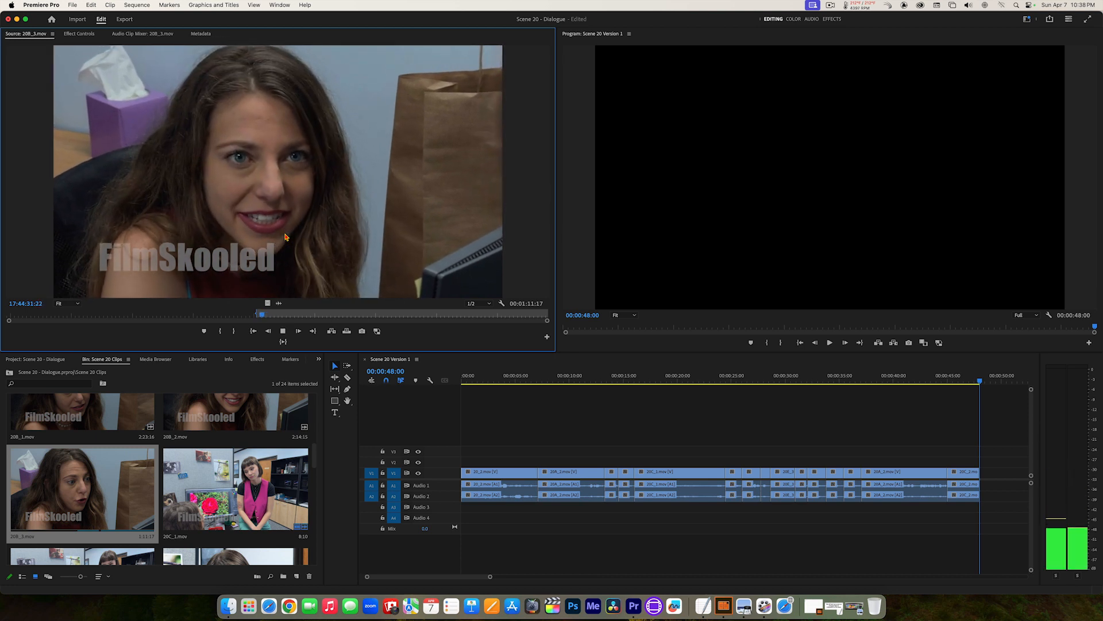
{"action": "key", "text": "k"}
{"action": "key", "text": "l"}
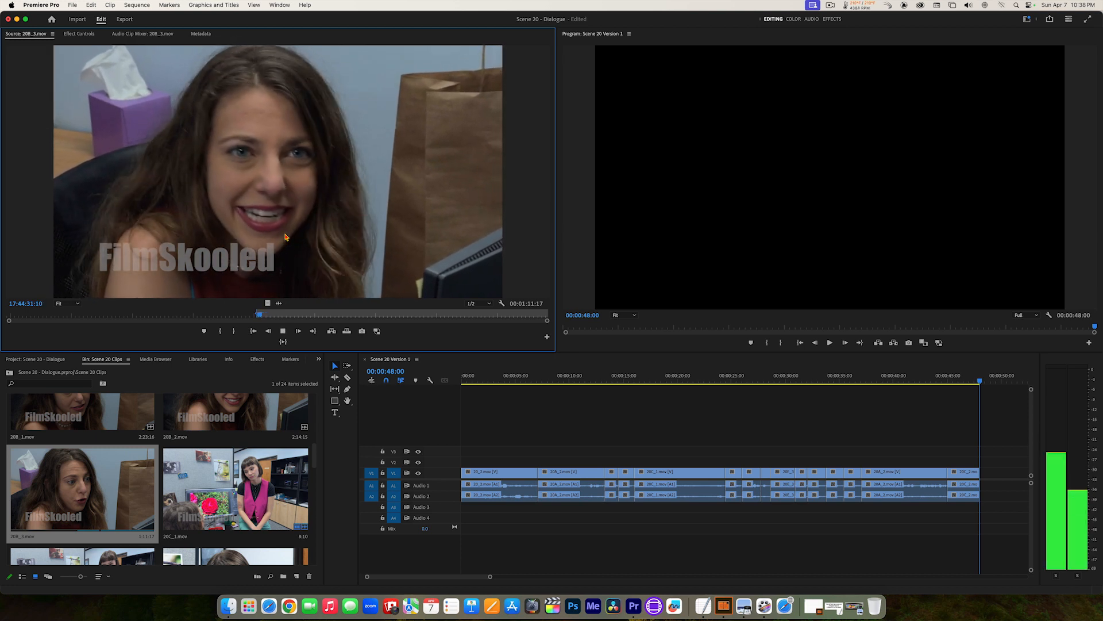
{"action": "key", "text": "k"}
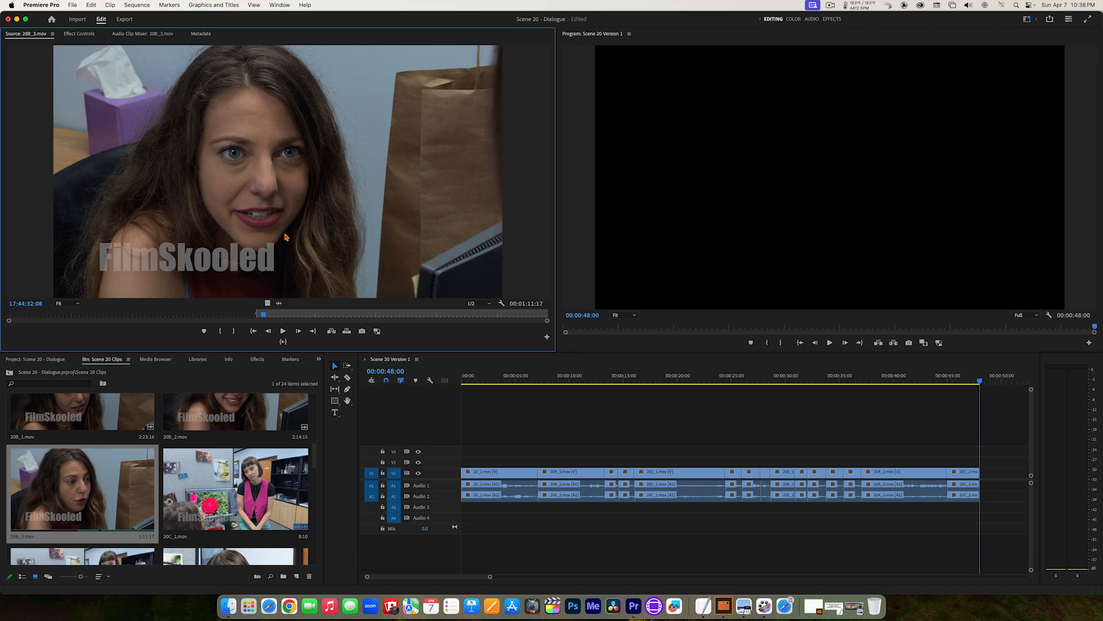
{"action": "key", "text": "j"}
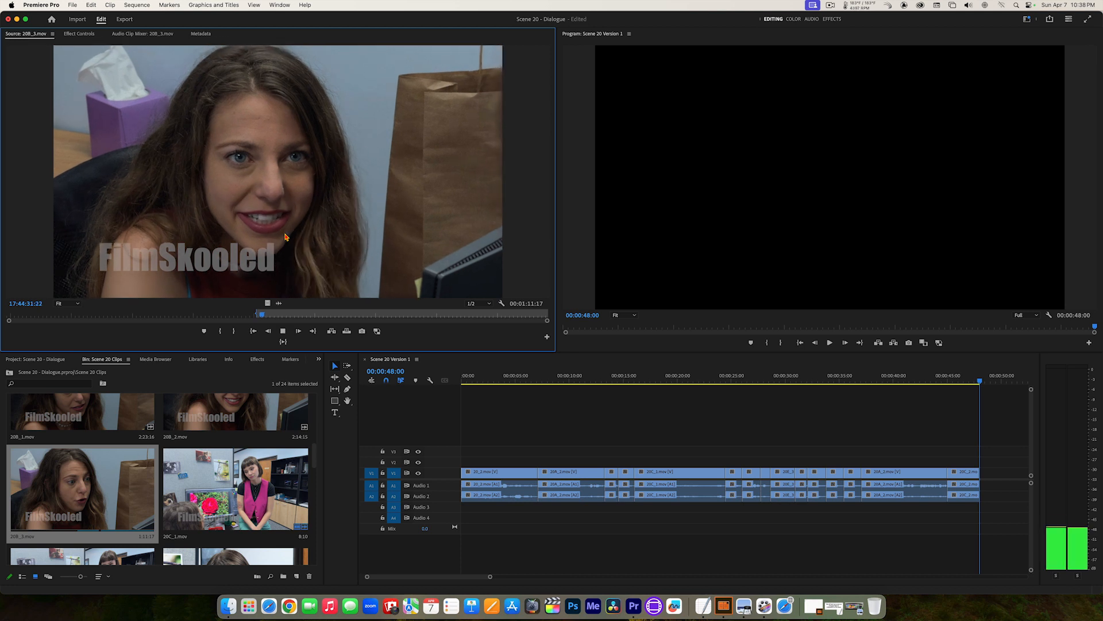
{"action": "key", "text": "l"}
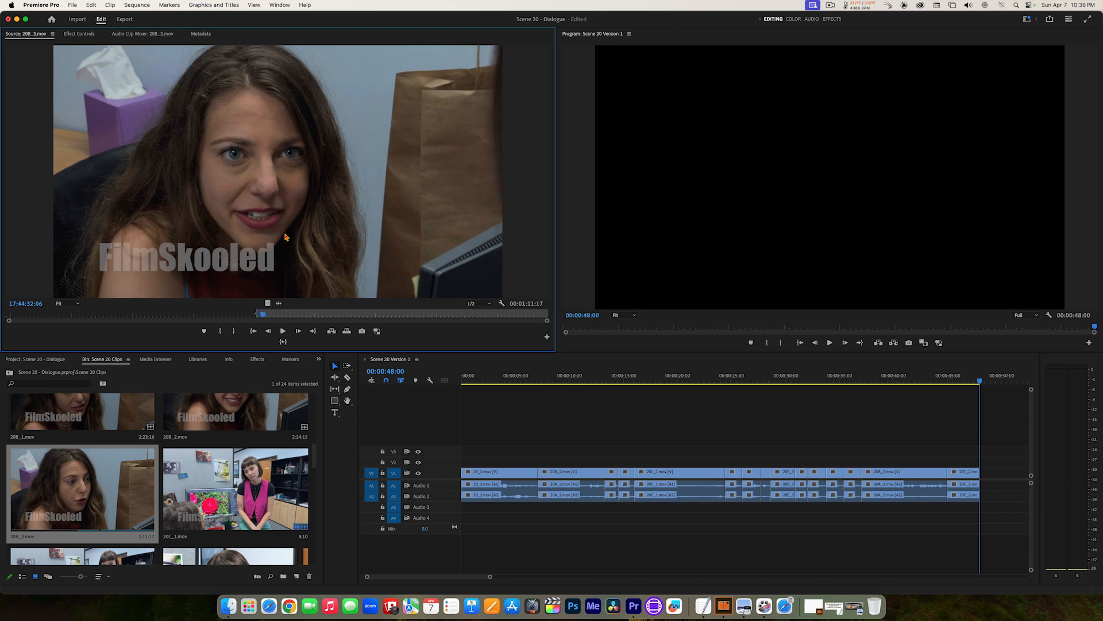
{"action": "key", "text": "o"}
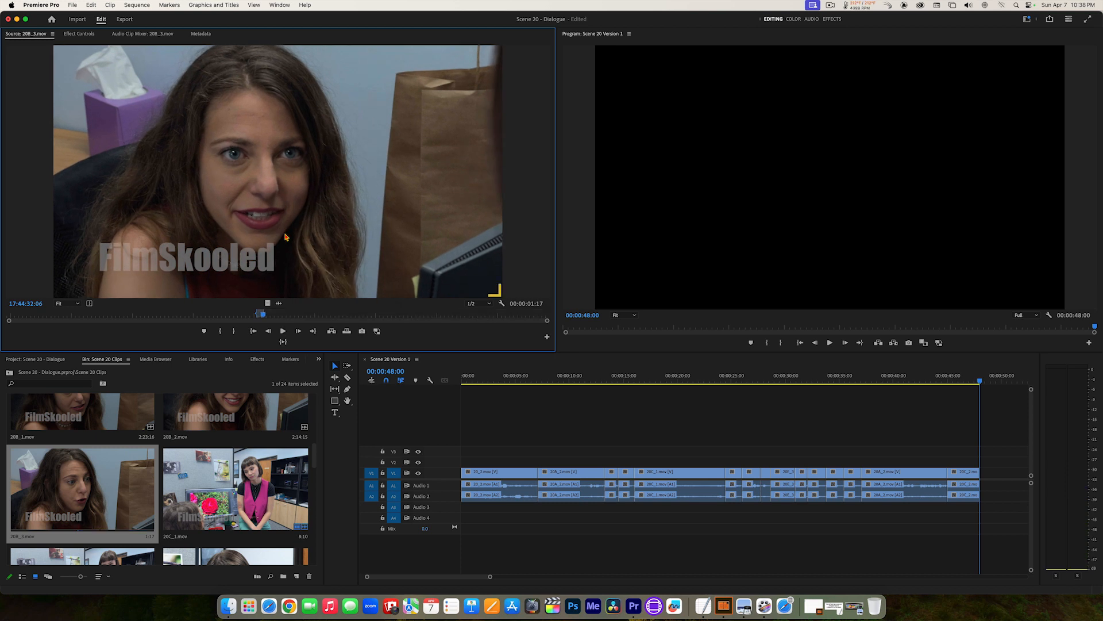
{"action": "left_click", "coordinate": [282, 342]}
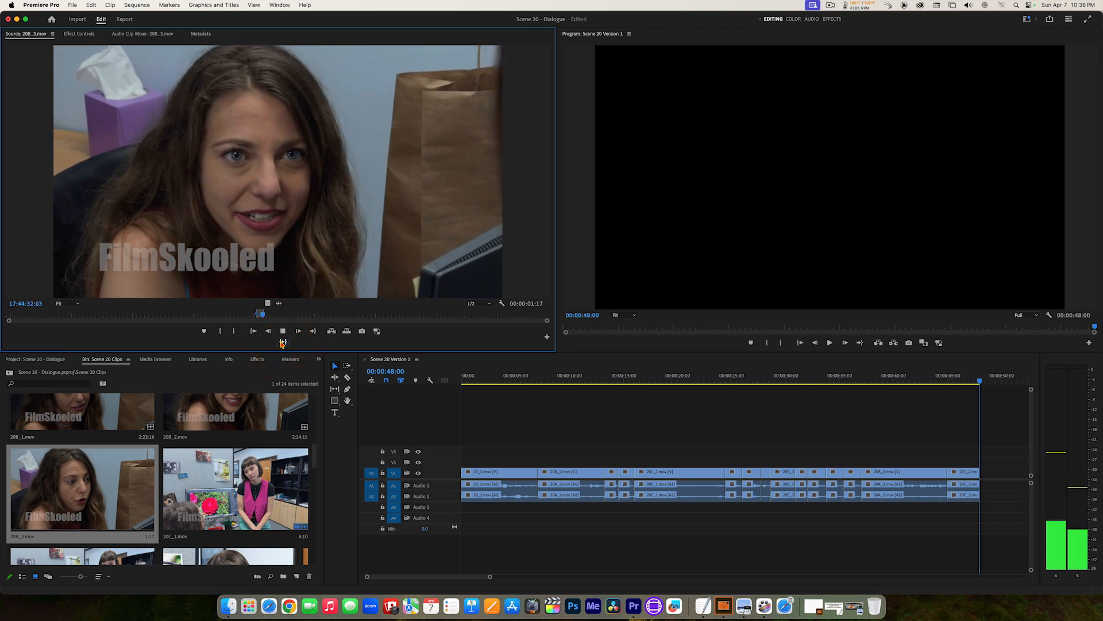
{"action": "left_click", "coordinate": [332, 331]}
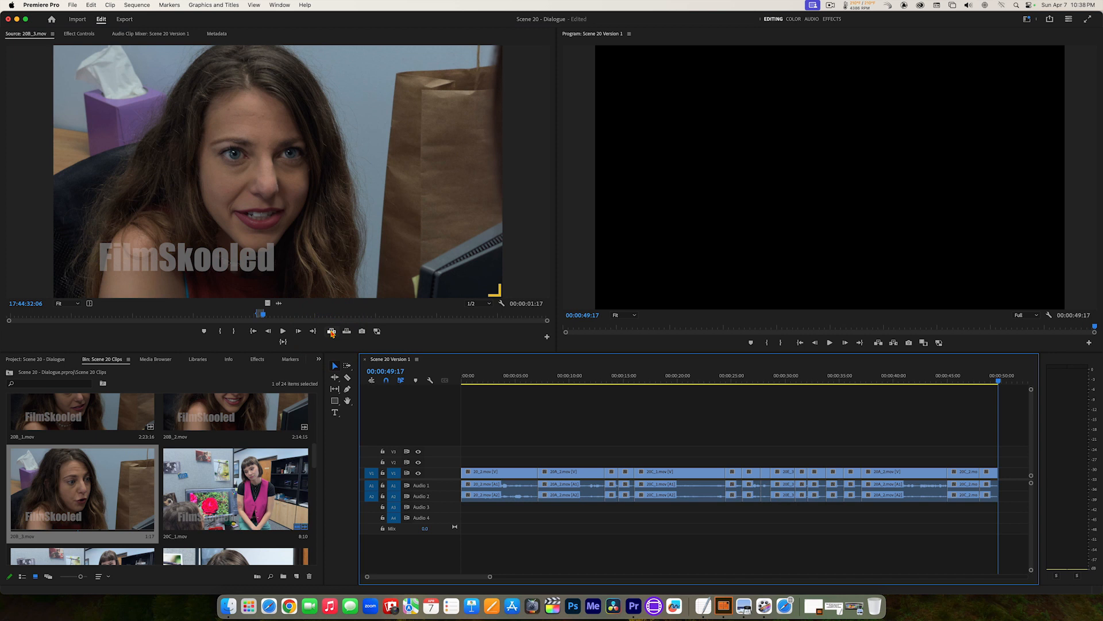
Step: Open 20E_3.mov from the Scene 20 Clips bin and review the short-haired woman's performance from its current Out point to about 18:46:17:06
{"action": "left_click_drag", "start_coordinate": [315, 460], "coordinate": [321, 486]}
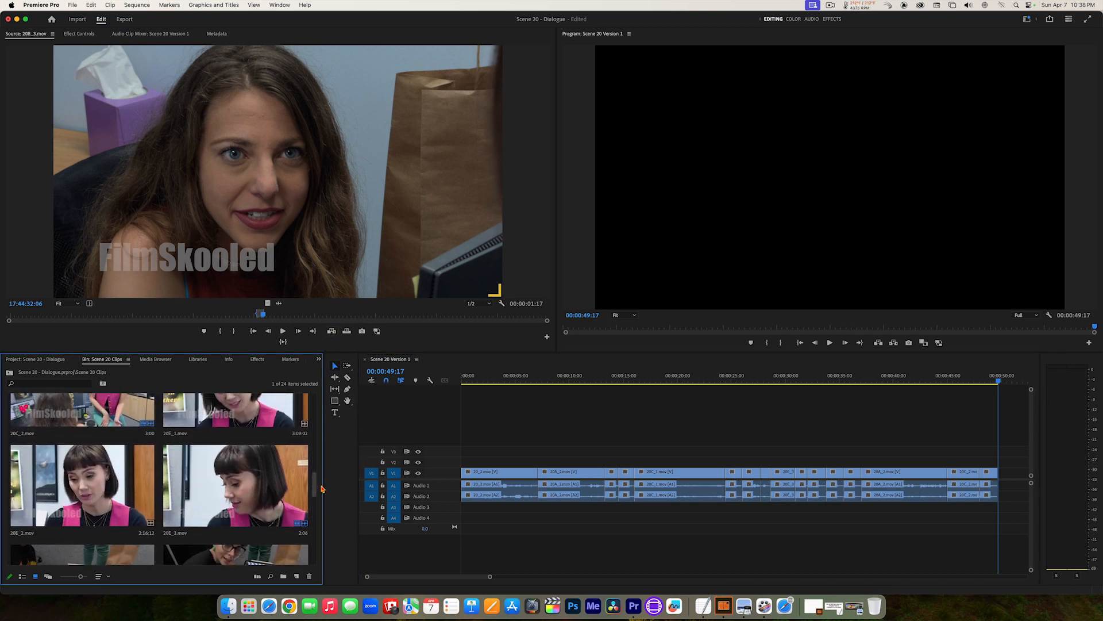
{"action": "left_click", "coordinate": [242, 490]}
{"action": "double_click", "coordinate": [242, 490]}
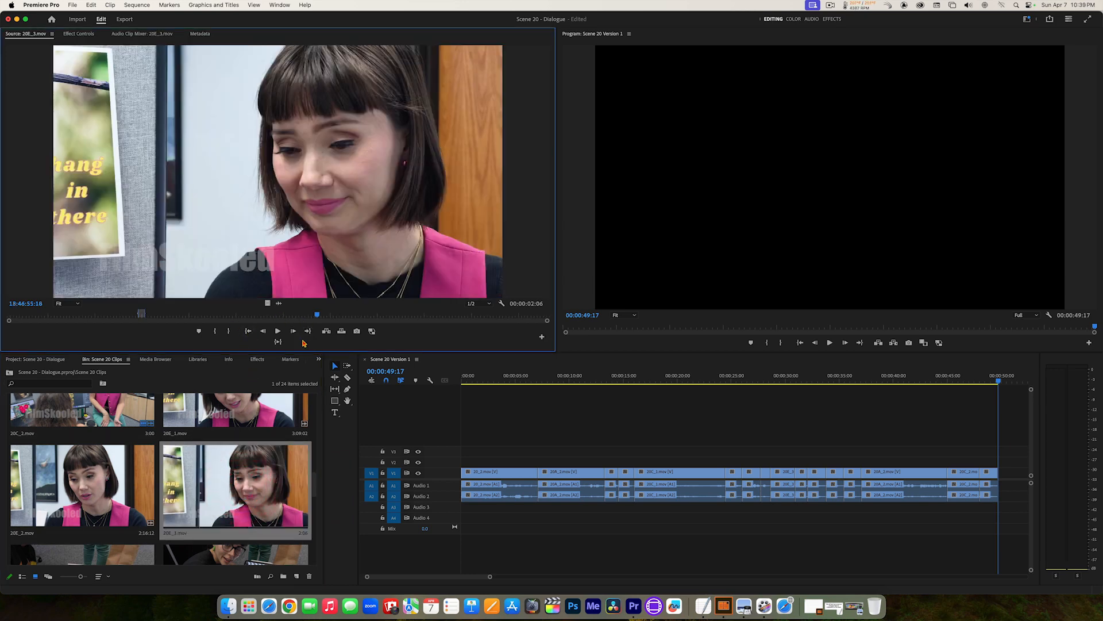
{"action": "left_click", "coordinate": [308, 331]}
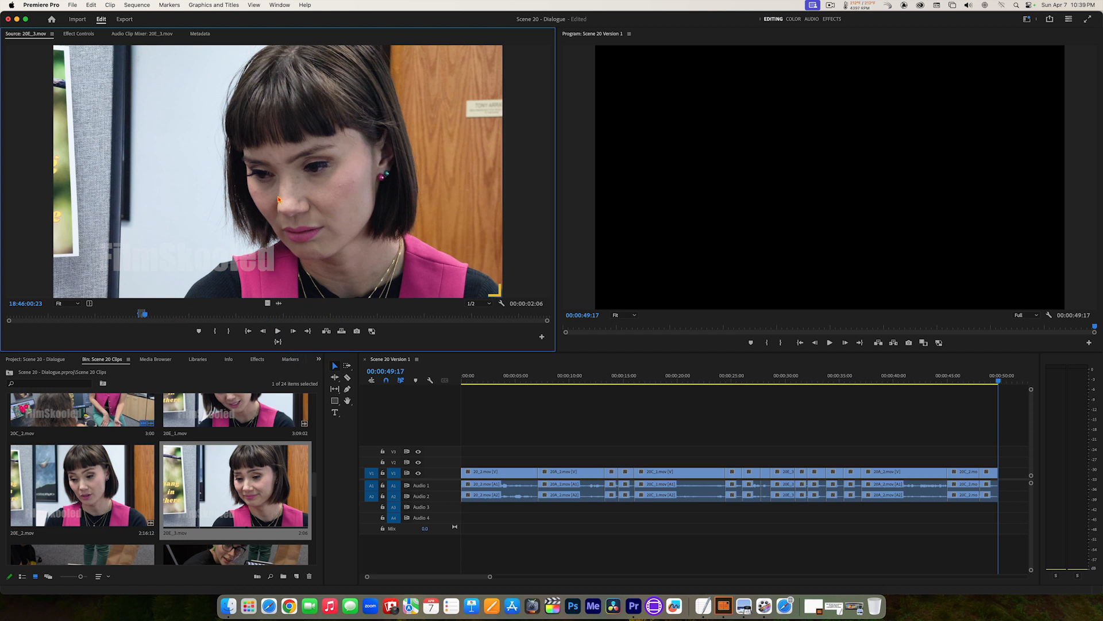
{"action": "key", "text": "space"}
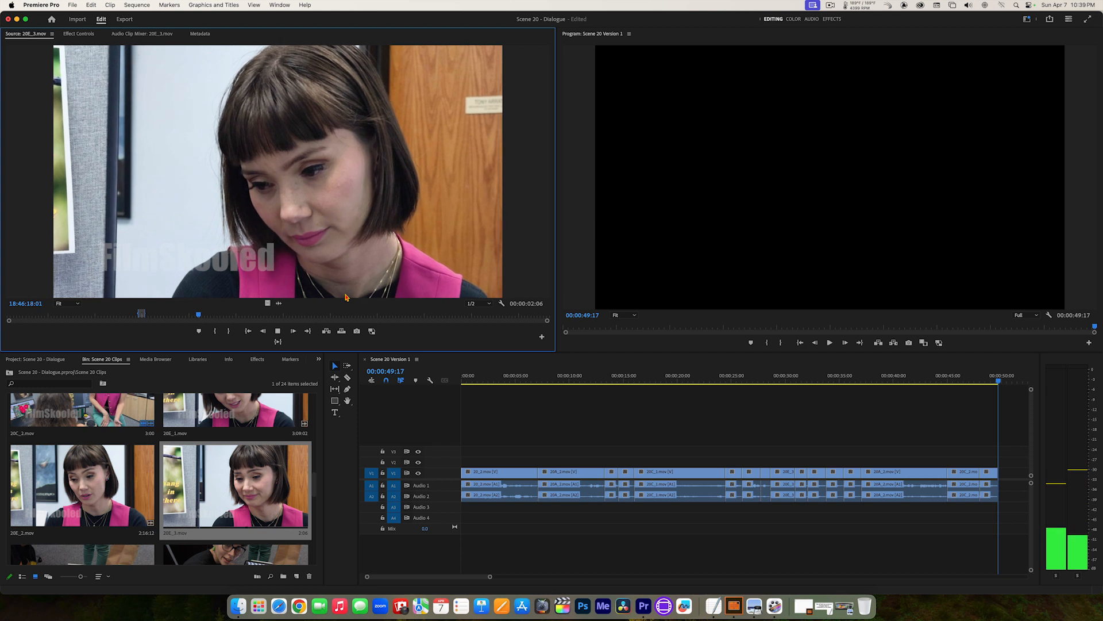
{"action": "key", "text": "j"}
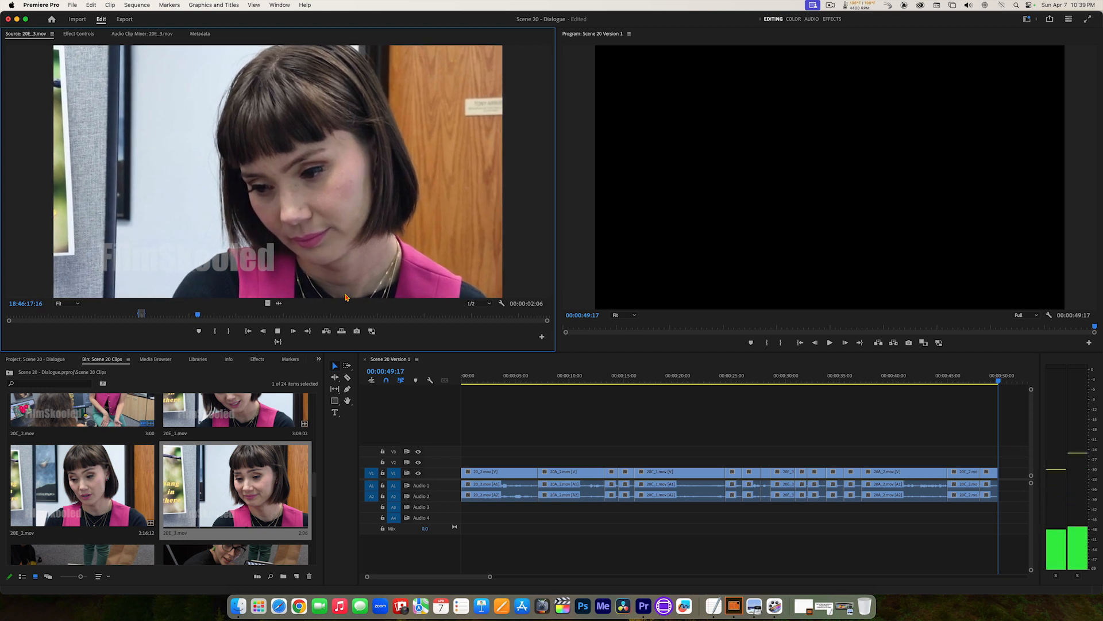
{"action": "key", "text": "l"}
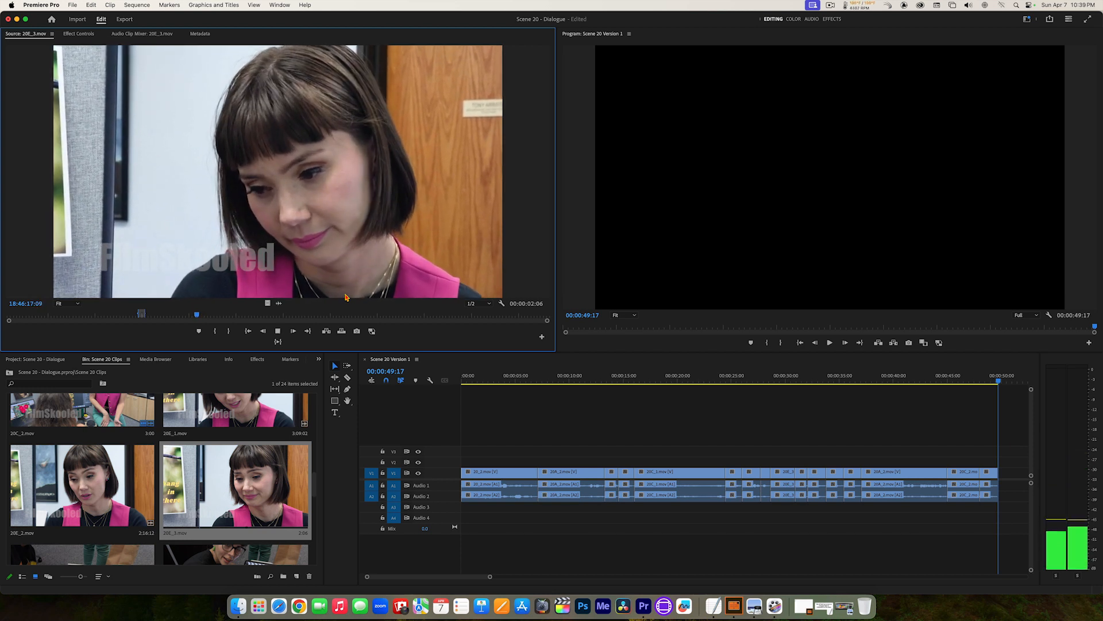
{"action": "key", "text": "k"}
{"action": "key", "text": "Left"}
{"action": "key", "text": "Left"}
{"action": "key", "text": "Left"}
{"action": "key", "text": "Left"}
{"action": "key", "text": "Left"}
{"action": "key", "text": "Left"}
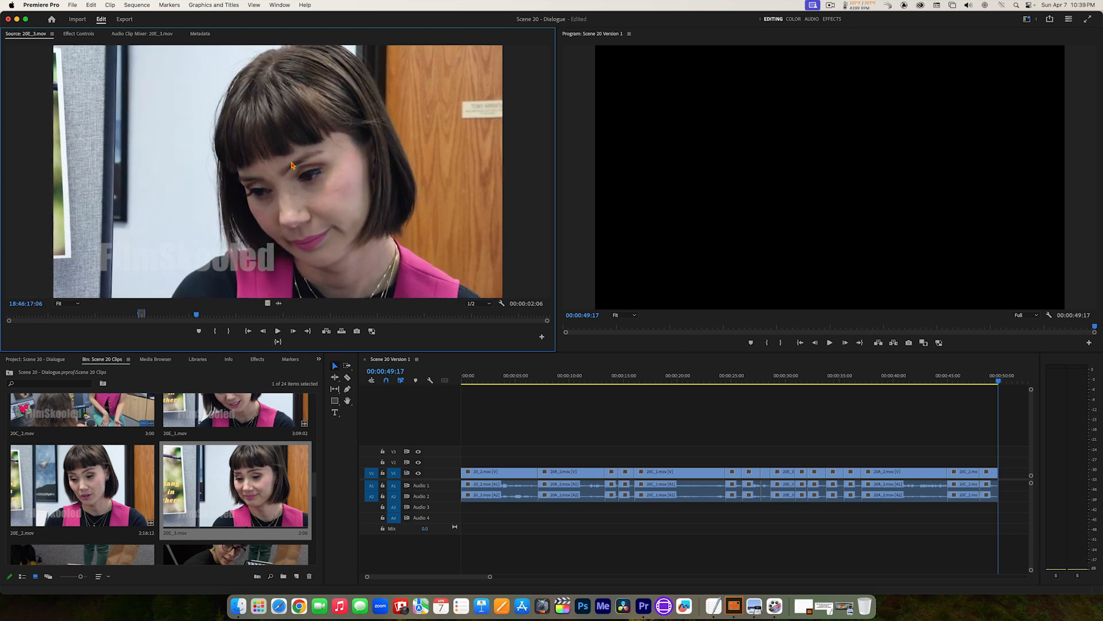
Step: Open 20E_2.mov, find the start of the short-haired woman's next line and set the In point at 18:25:26:04
{"action": "double_click", "coordinate": [72, 498]}
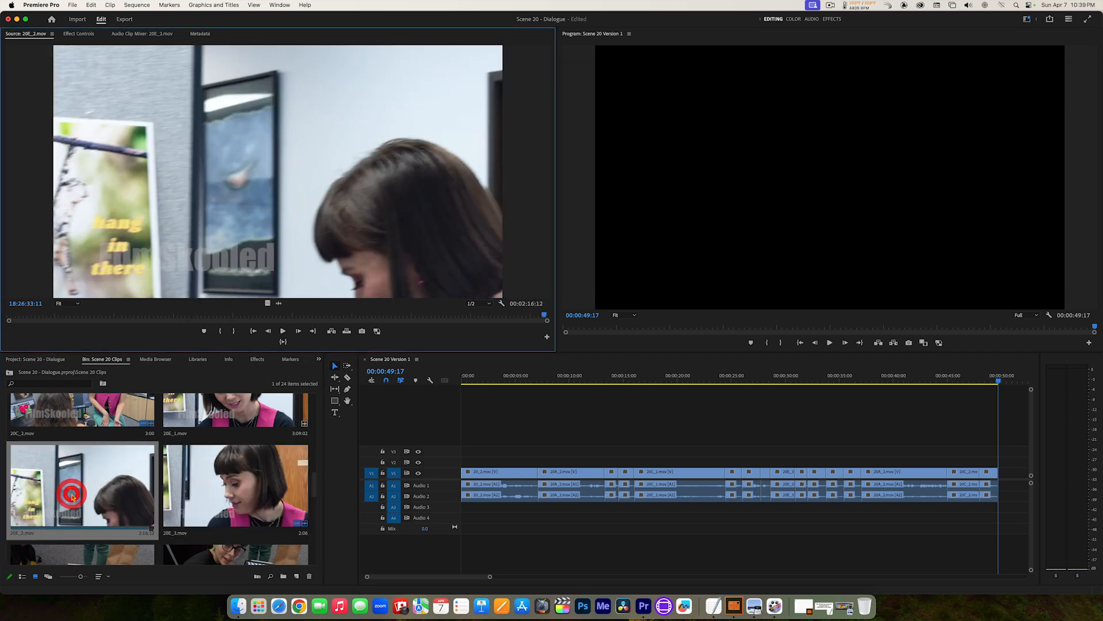
{"action": "left_click_drag", "start_coordinate": [294, 316], "coordinate": [206, 323]}
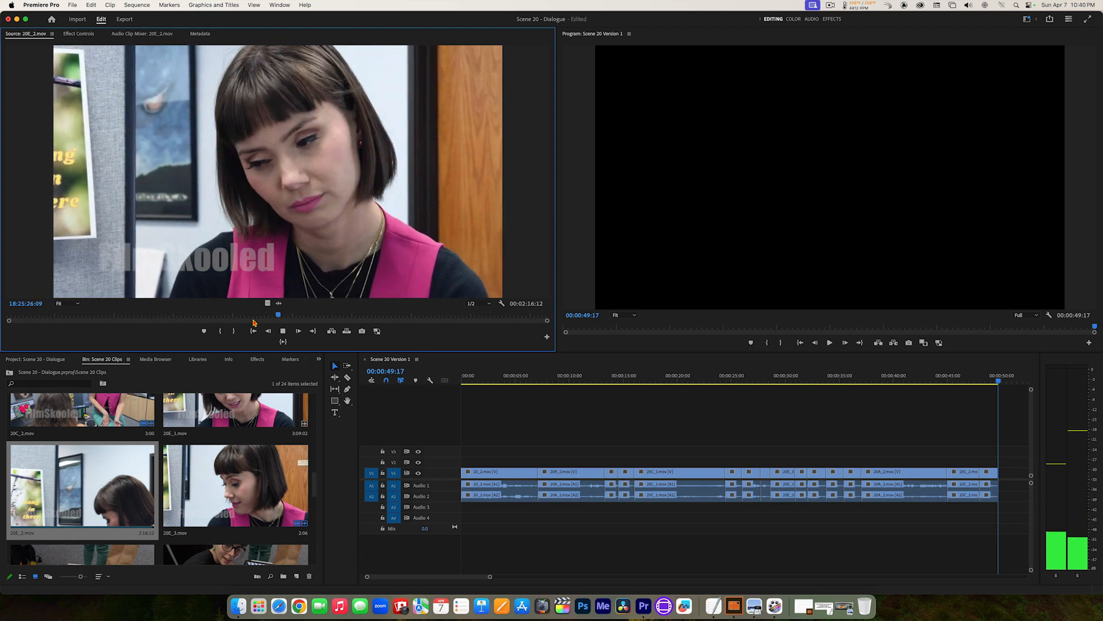
{"action": "key", "text": "space"}
{"action": "key", "text": "j"}
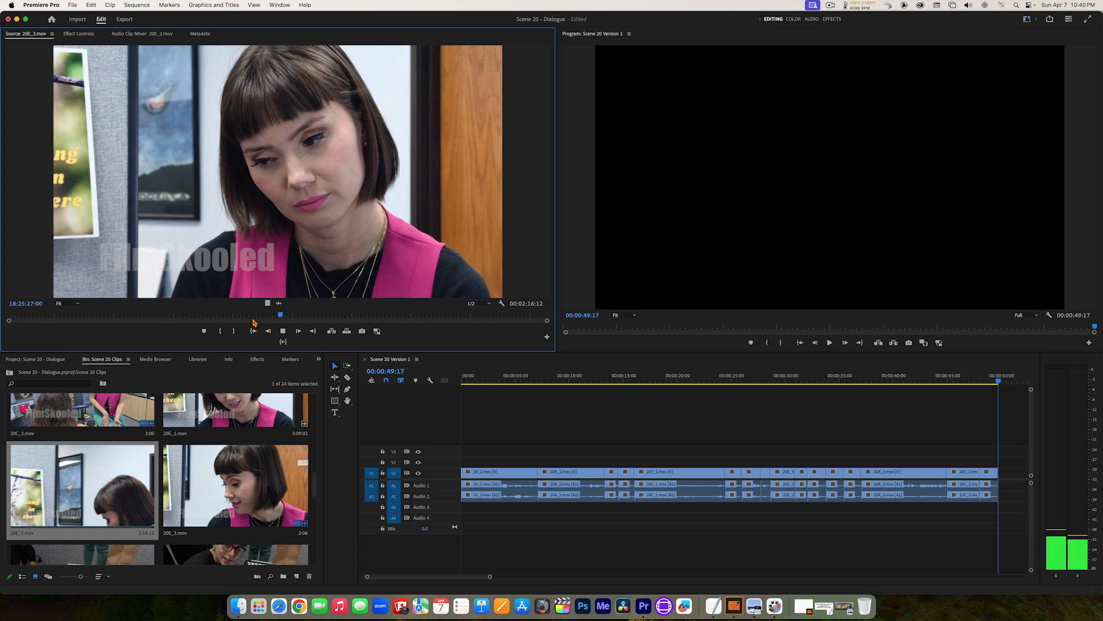
{"action": "key", "text": "k"}
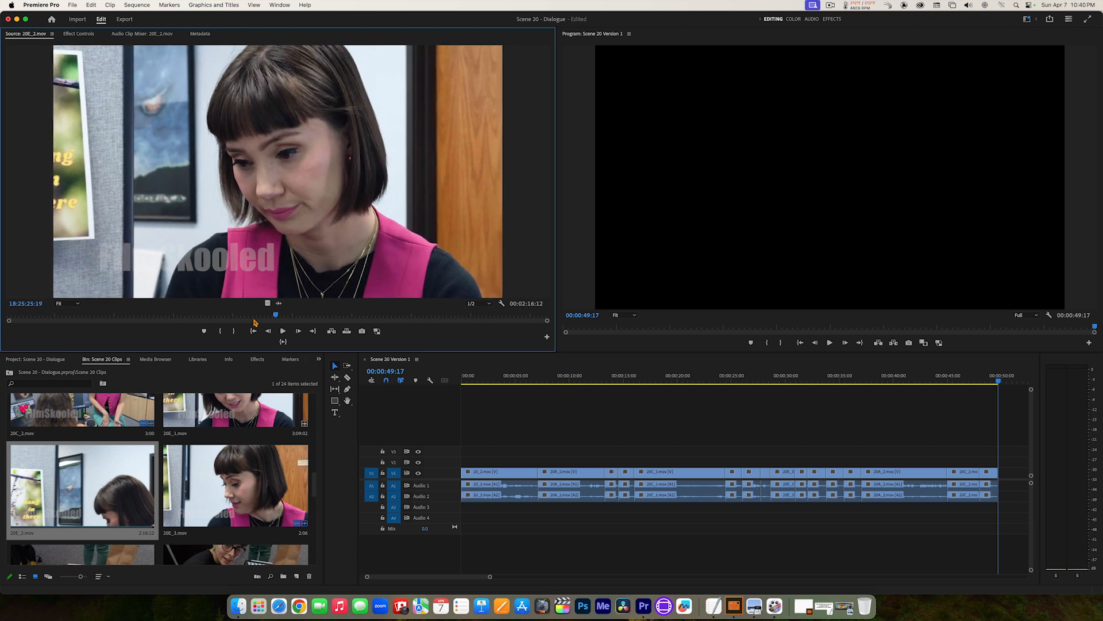
{"action": "key", "text": "l"}
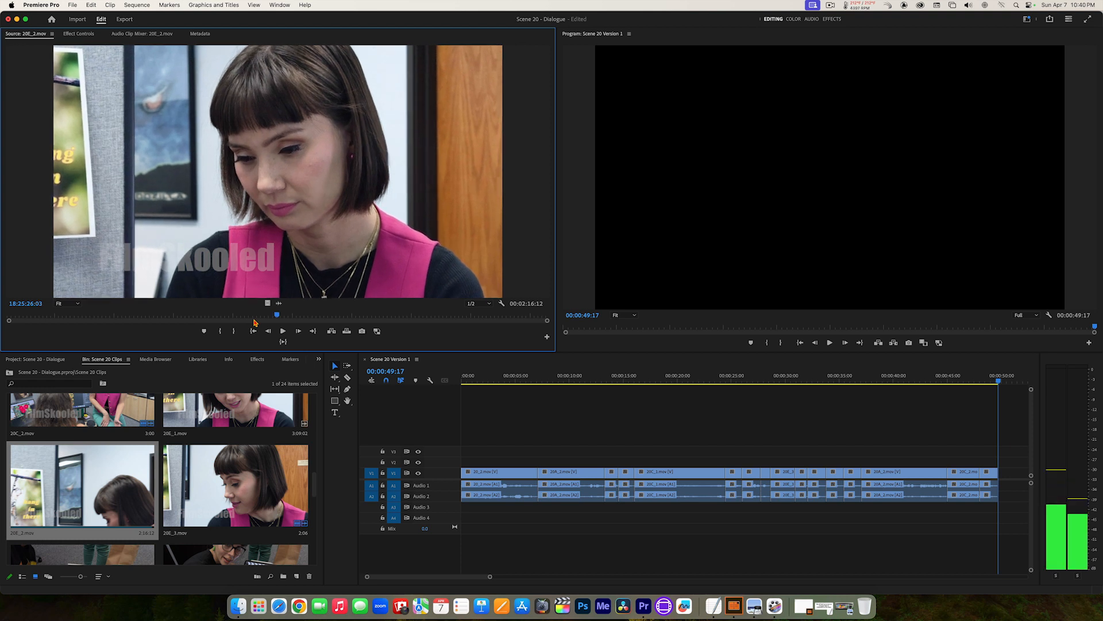
{"action": "key", "text": "k"}
{"action": "key", "text": "Left"}
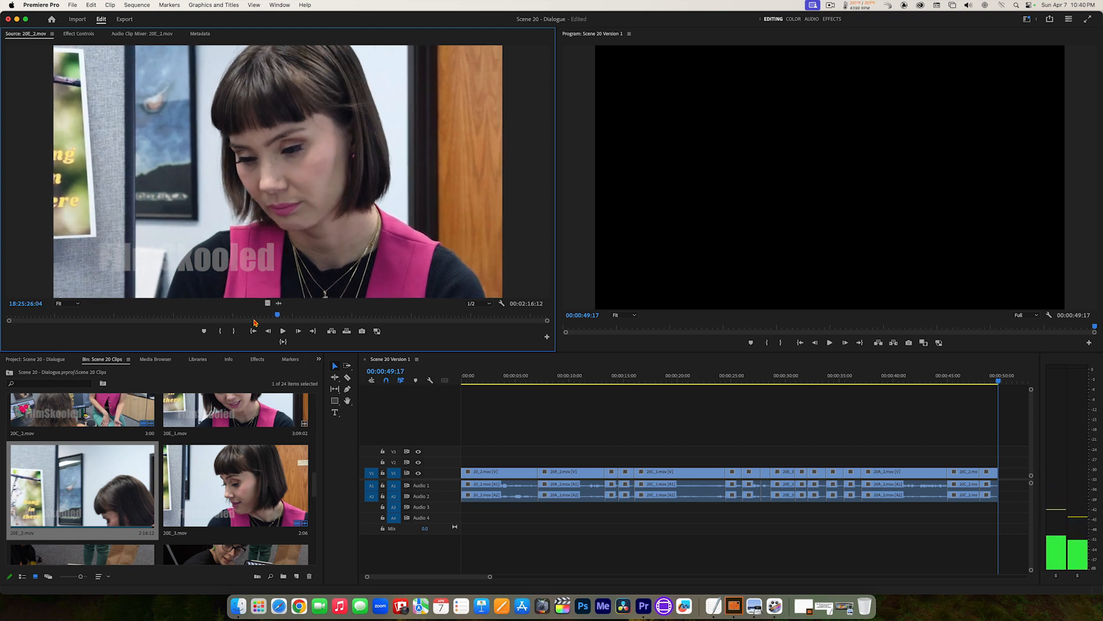
{"action": "key", "text": "i"}
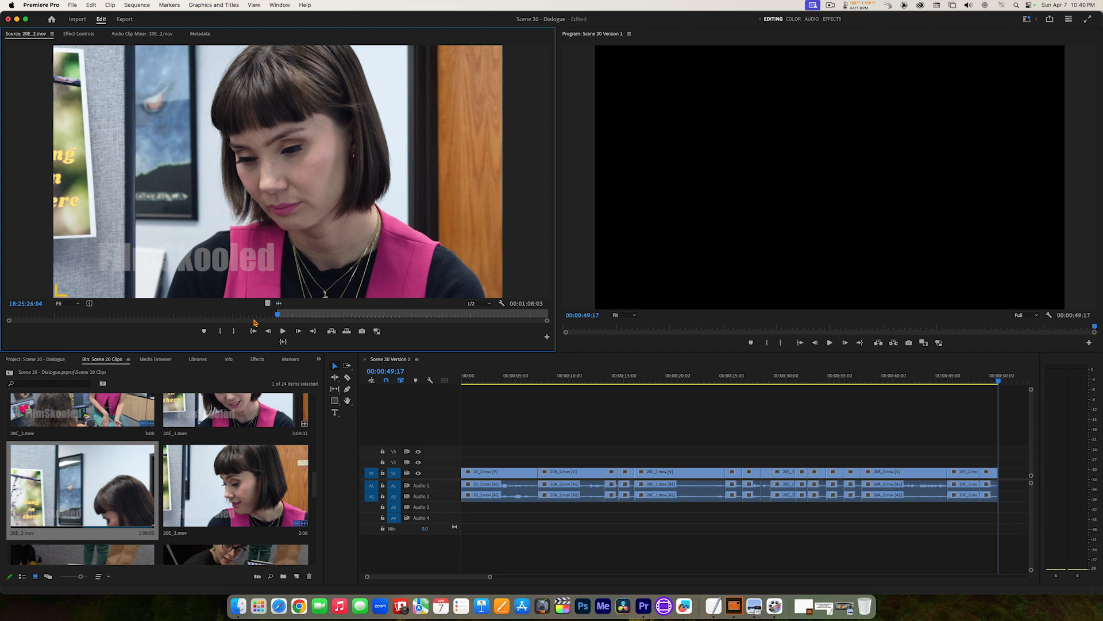
Step: Find the end of the short-haired woman's line in 20E_2.mov and set the Out point at 18:25:27:03
{"action": "key", "text": "l"}
{"action": "key", "text": "k"}
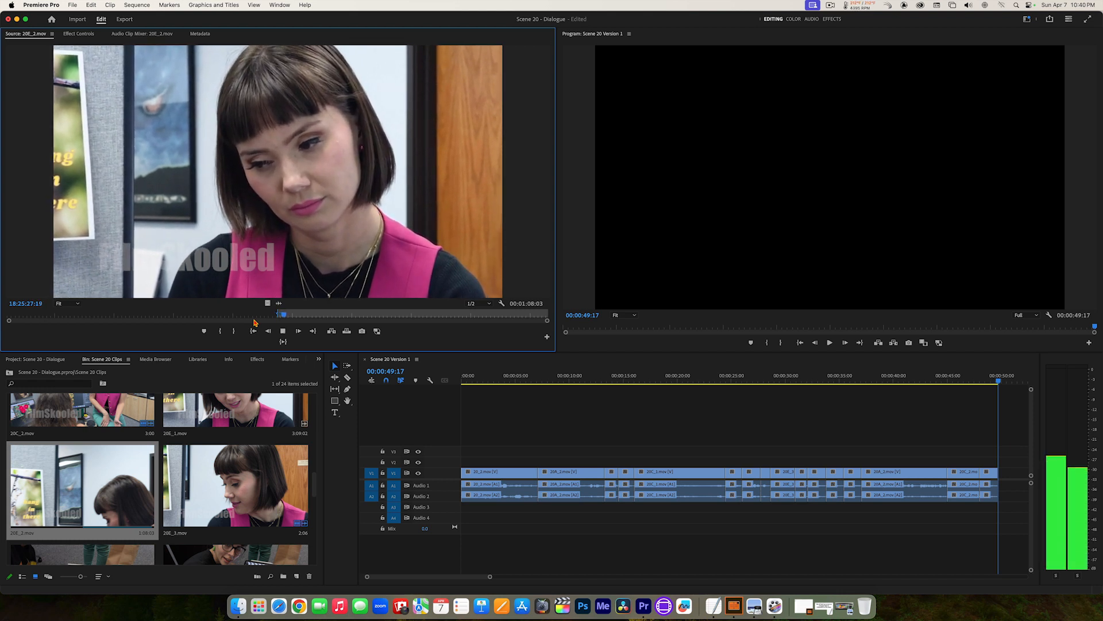
{"action": "key", "text": "j"}
{"action": "key", "text": "k"}
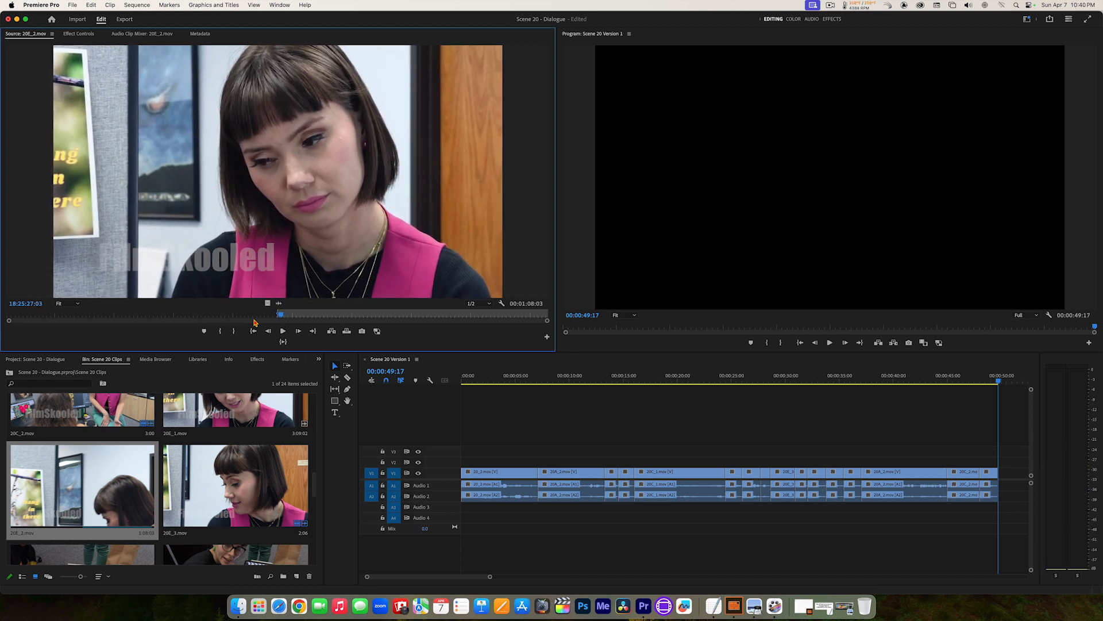
{"action": "key", "text": "o"}
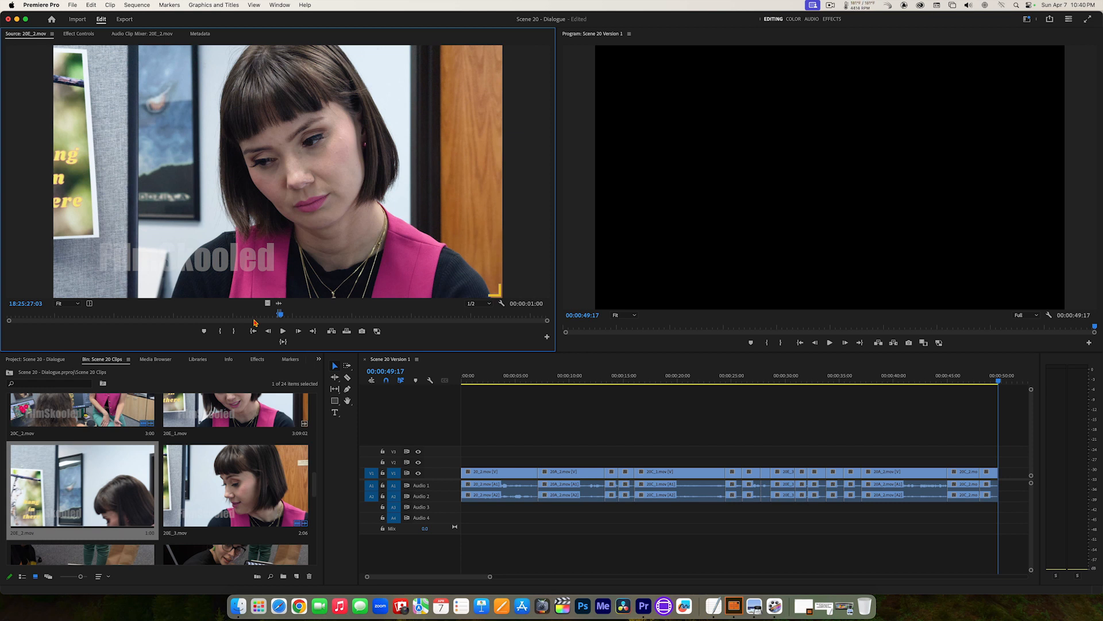
Step: Insert the marked 20E_2.mov section at the end of the sequence and play back the latest cuts from 00:00:40:16
{"action": "left_click", "coordinate": [283, 343]}
{"action": "left_click", "coordinate": [331, 332]}
{"action": "left_click_drag", "start_coordinate": [1005, 381], "coordinate": [902, 382]}
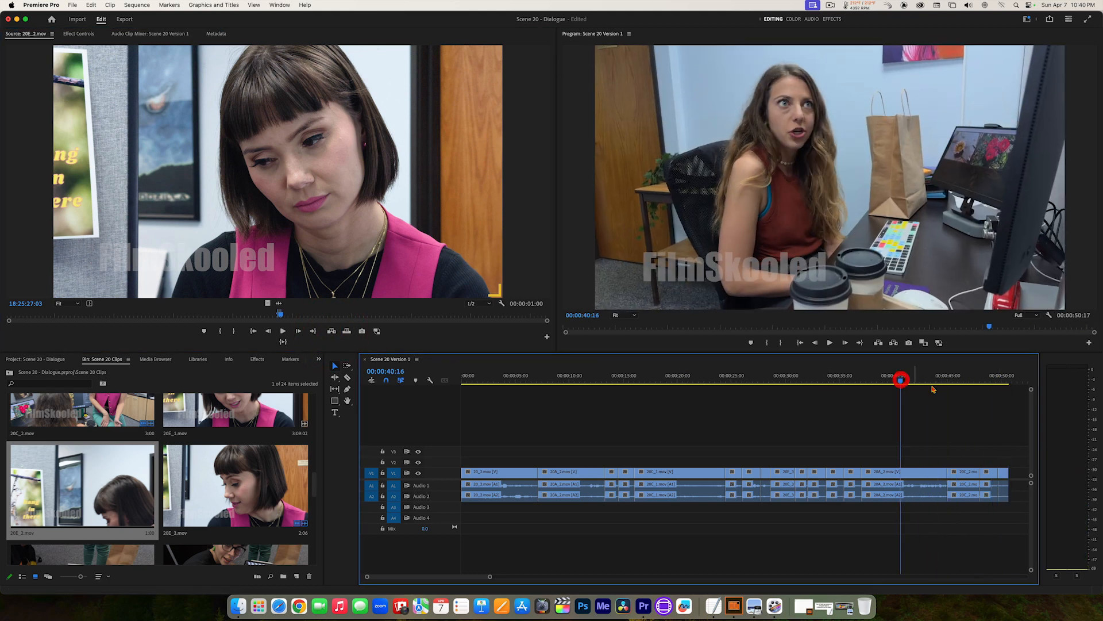
{"action": "key", "text": "space"}
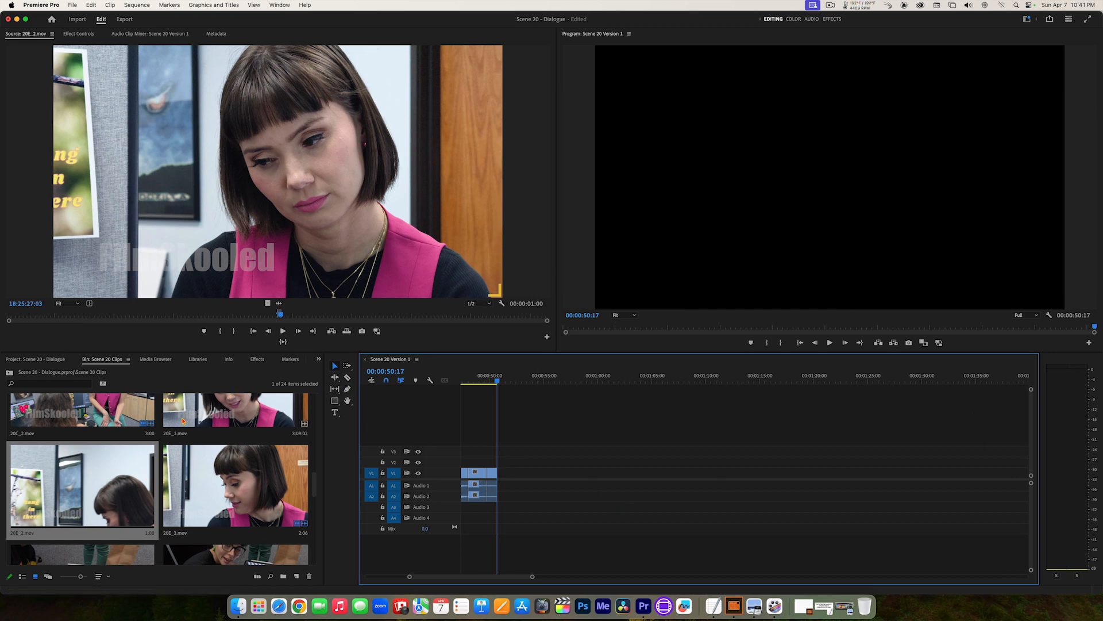
Step: Open 20B_3.mov from the Scene 20 Clips bin, find the long-haired woman's next line after the current Out point and set the In point at 17:44:32:17
{"action": "scroll", "coordinate": [183, 420], "scroll_direction": "up", "scroll_amount": 5}
{"action": "scroll", "coordinate": [170, 469], "scroll_direction": "down", "scroll_amount": 2}
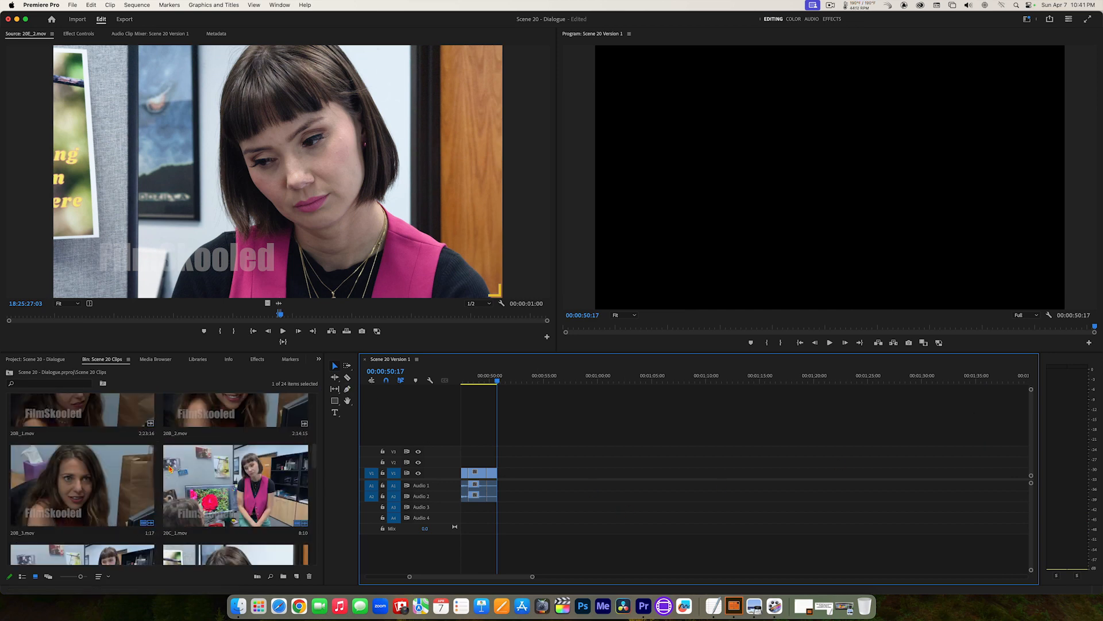
{"action": "double_click", "coordinate": [98, 493]}
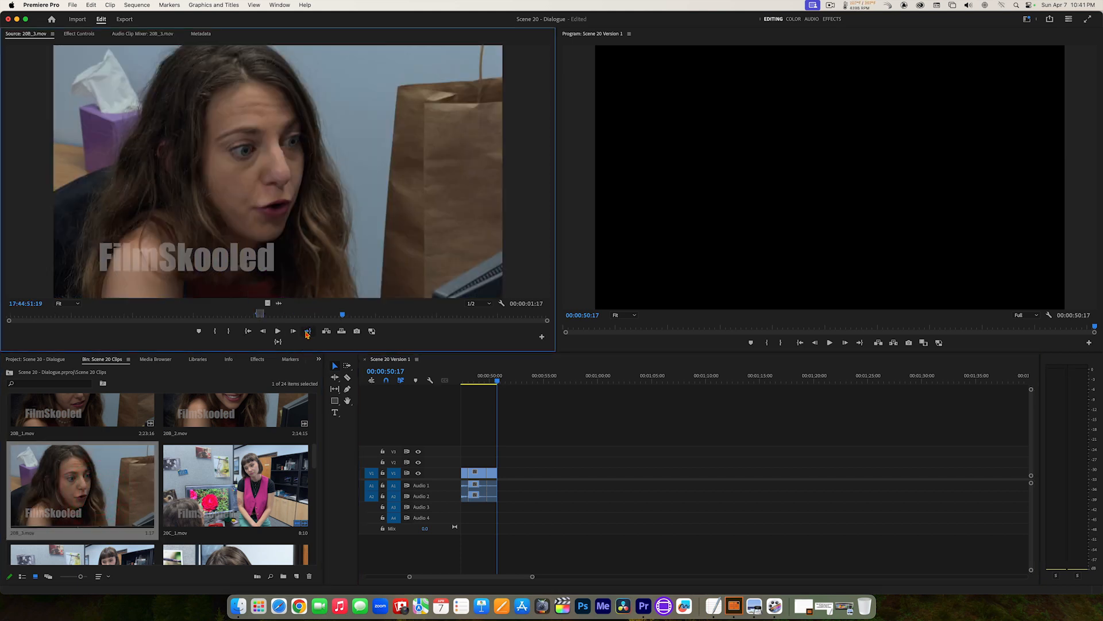
{"action": "left_click", "coordinate": [308, 331]}
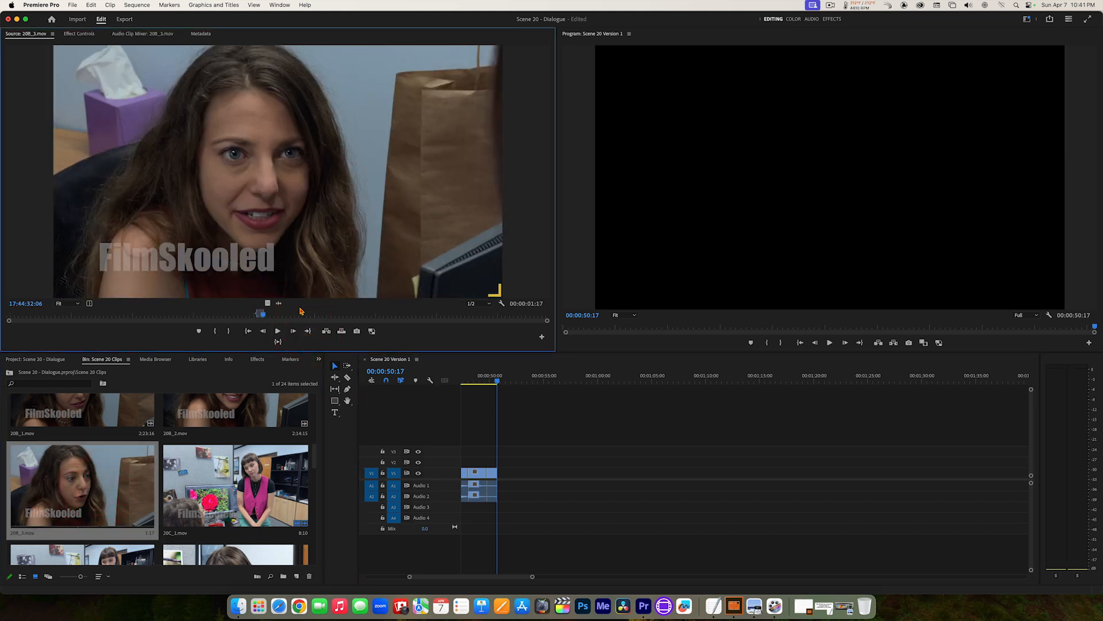
{"action": "key", "text": "space"}
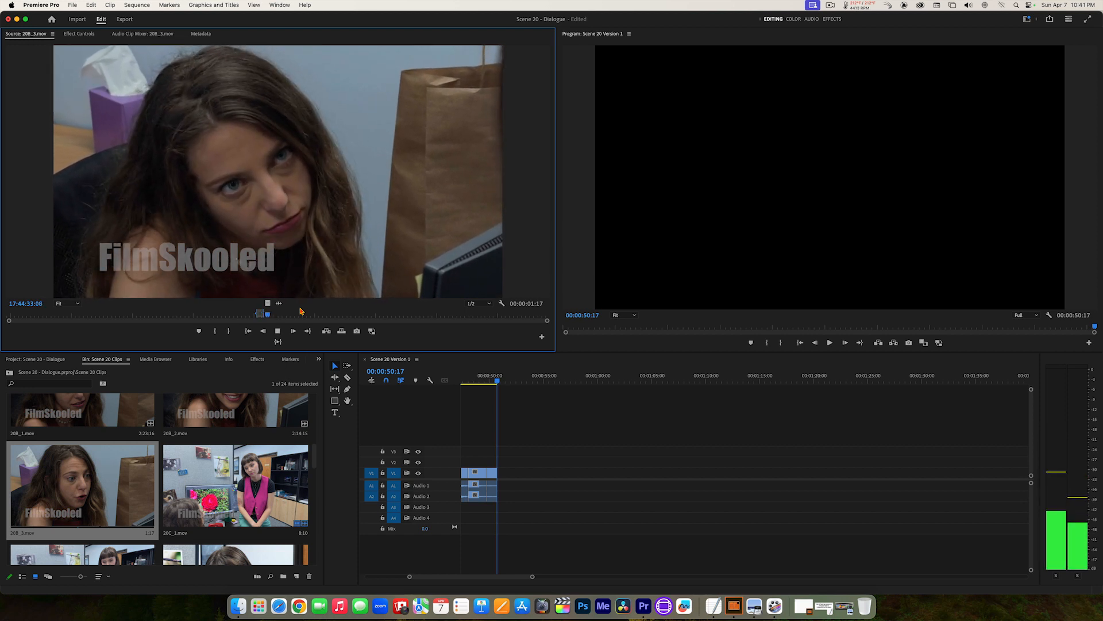
{"action": "key", "text": "space"}
{"action": "key", "text": "space"}
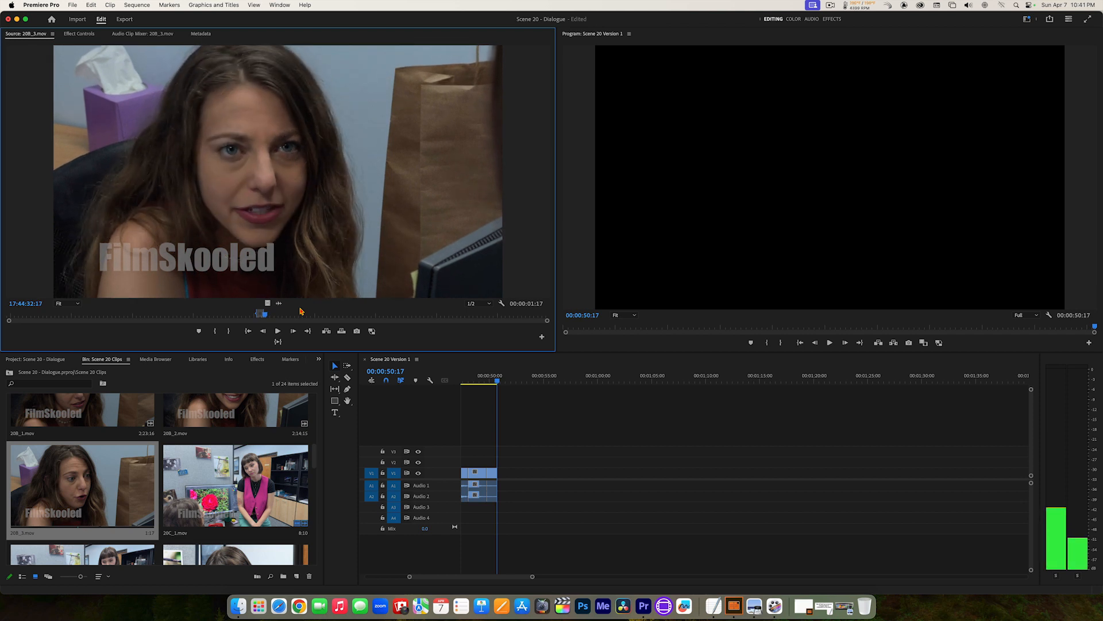
Step: Set the Out point of 20B_3.mov at 17:44:34:19 and insert the marked section at the end of the sequence
{"action": "key", "text": "space"}
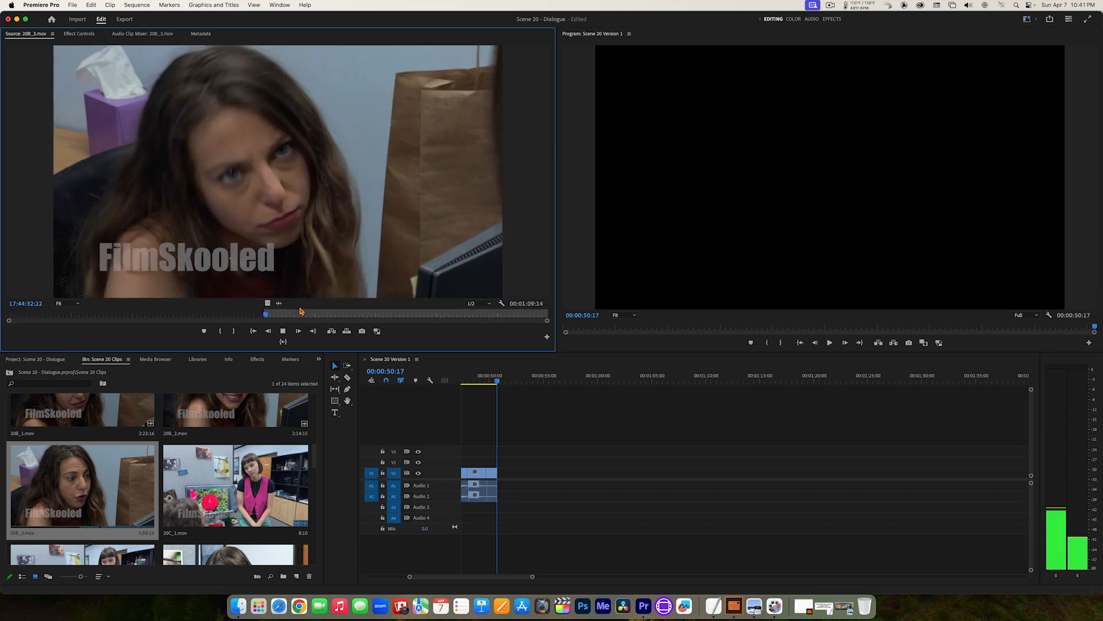
{"action": "key", "text": "space"}
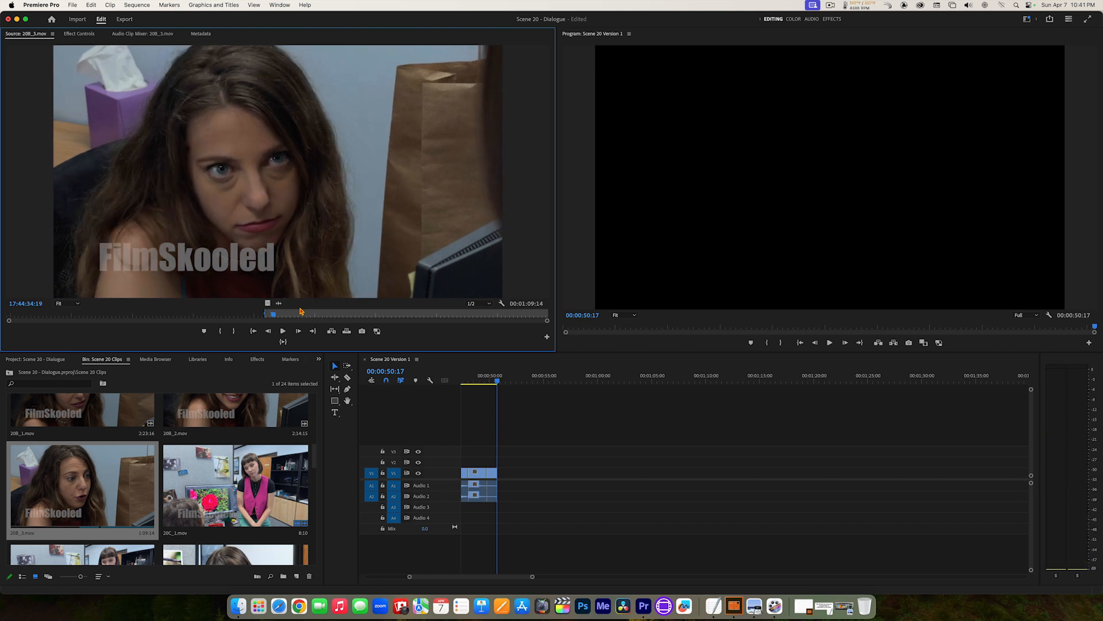
{"action": "key", "text": "o"}
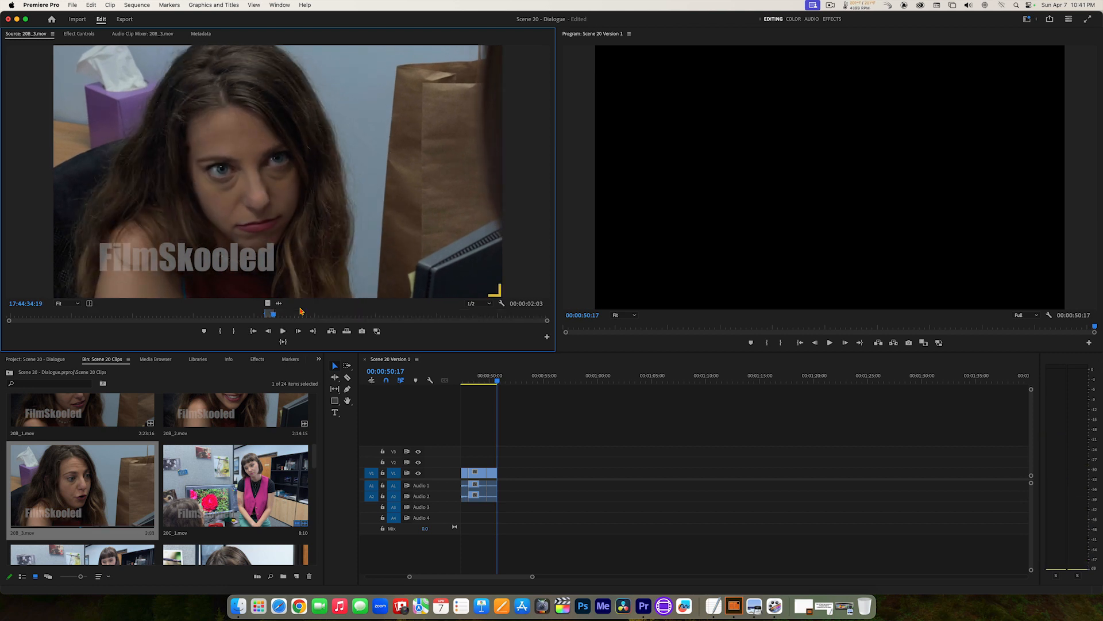
{"action": "left_click", "coordinate": [332, 332]}
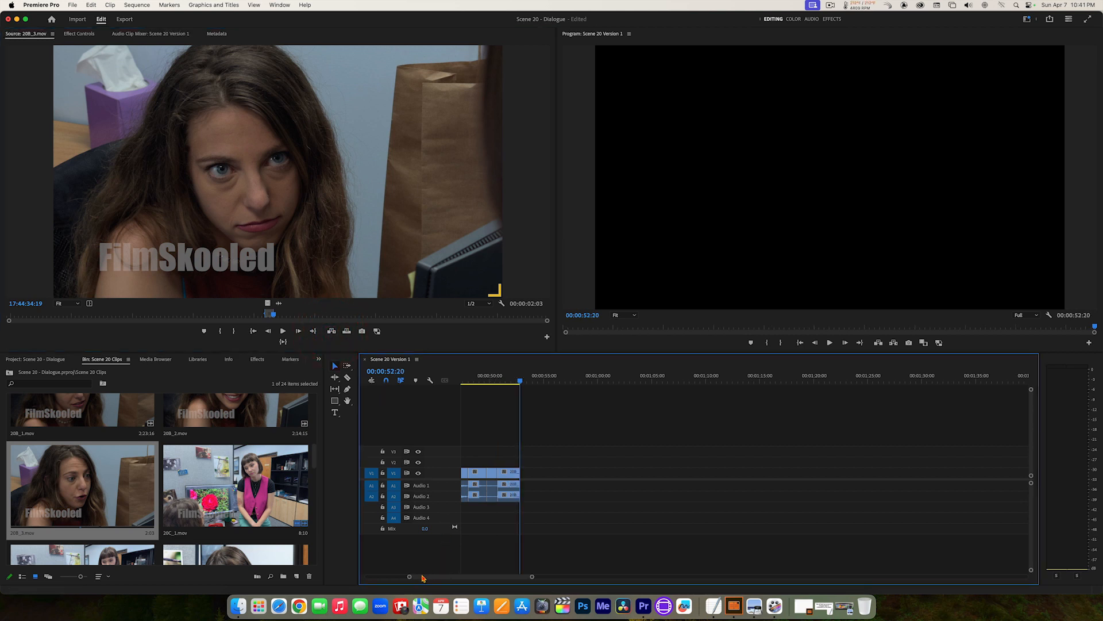
Step: Show the whole sequence in the timeline and play back the latest cuts through to its end
{"action": "left_click_drag", "start_coordinate": [430, 578], "coordinate": [391, 573]}
{"action": "left_click_drag", "start_coordinate": [495, 582], "coordinate": [510, 583]}
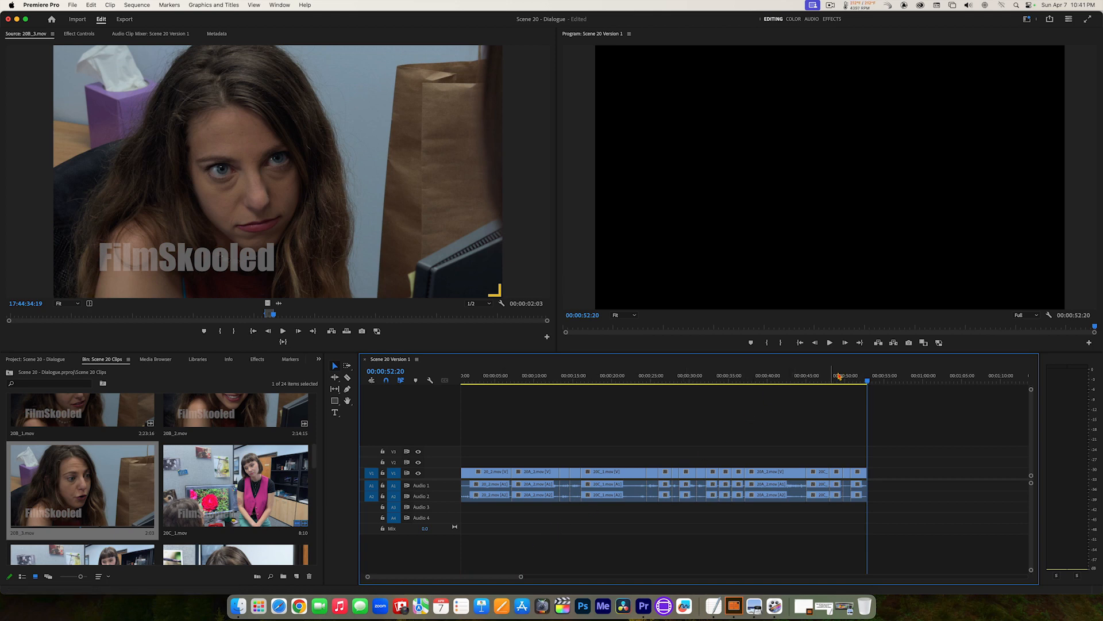
{"action": "left_click_drag", "start_coordinate": [856, 379], "coordinate": [819, 383]}
{"action": "key", "text": "space"}
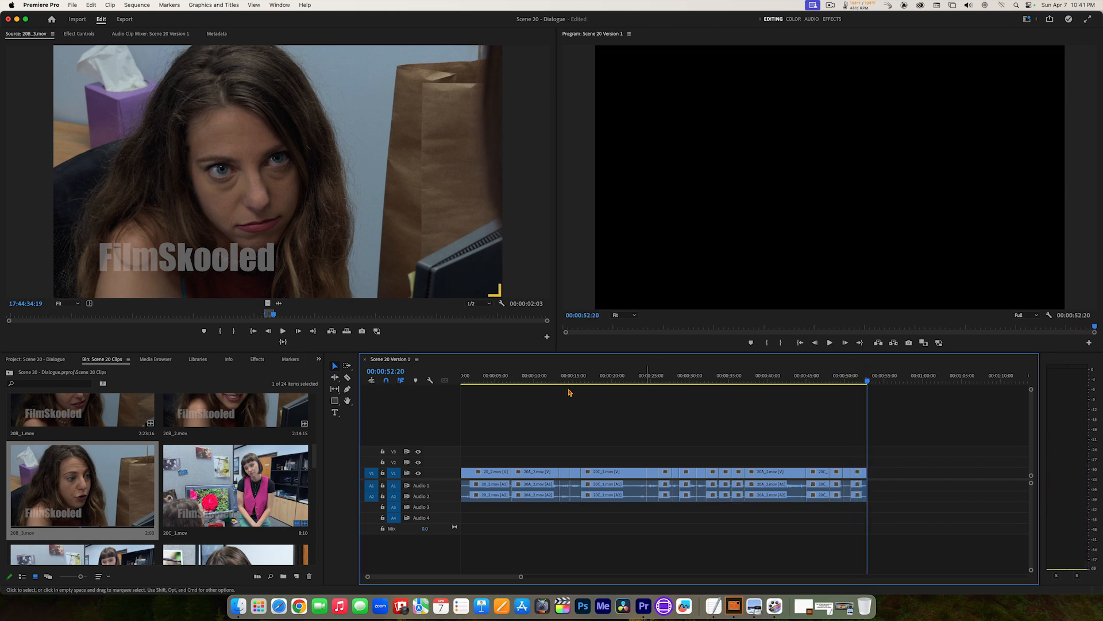
Step: Open 20E_3.mov and review the short-haired woman's performance from its Out point to about 18:46:24:02
{"action": "left_click_drag", "start_coordinate": [315, 460], "coordinate": [321, 492]}
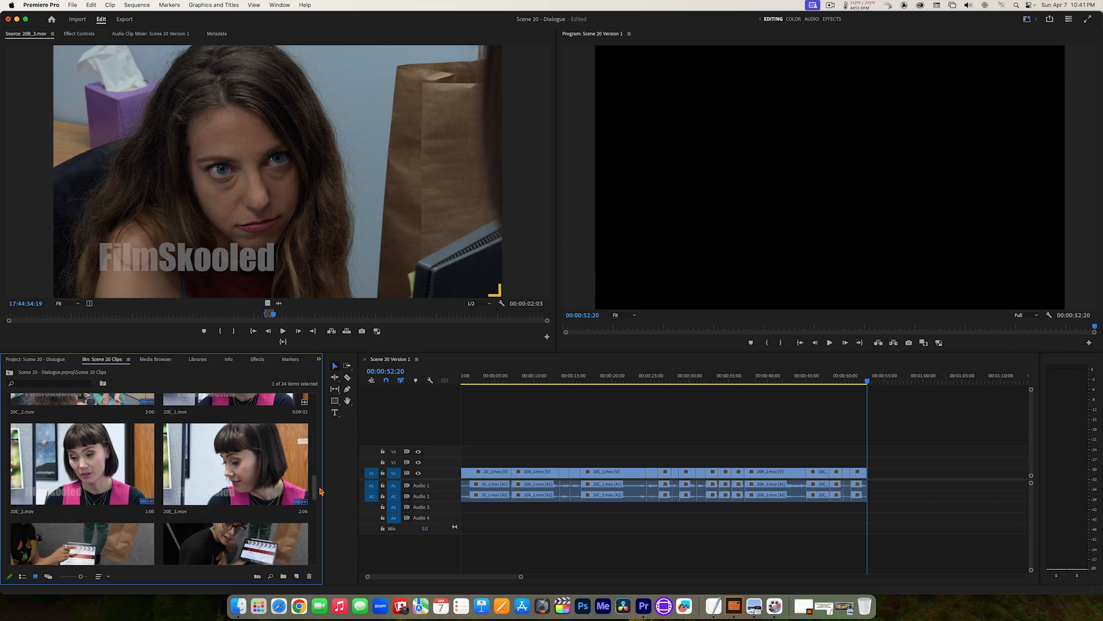
{"action": "double_click", "coordinate": [269, 476]}
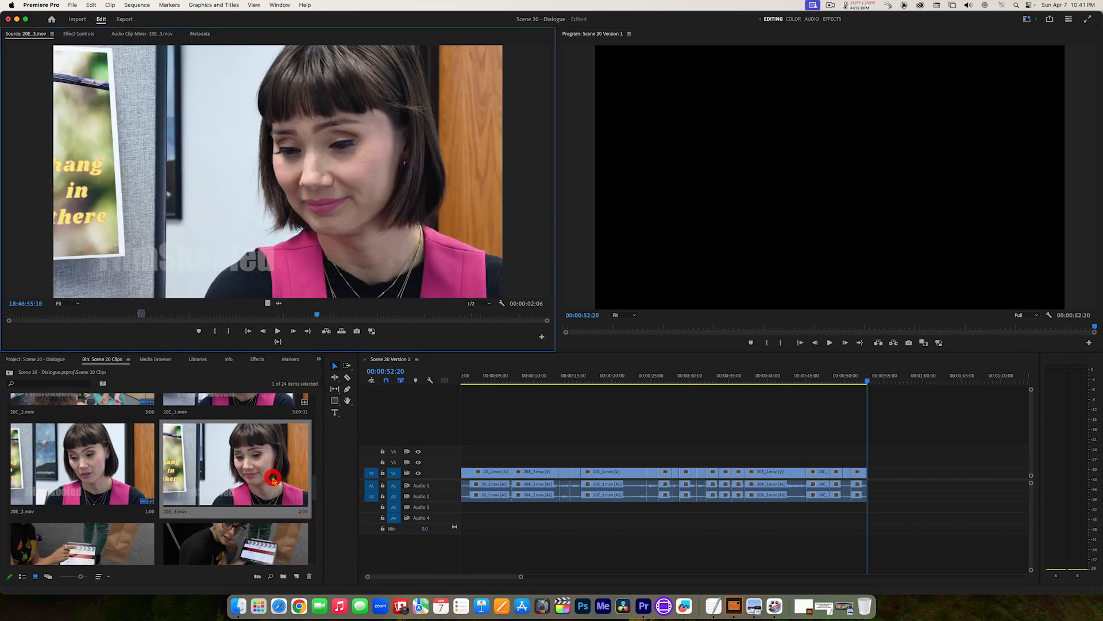
{"action": "left_click", "coordinate": [309, 331]}
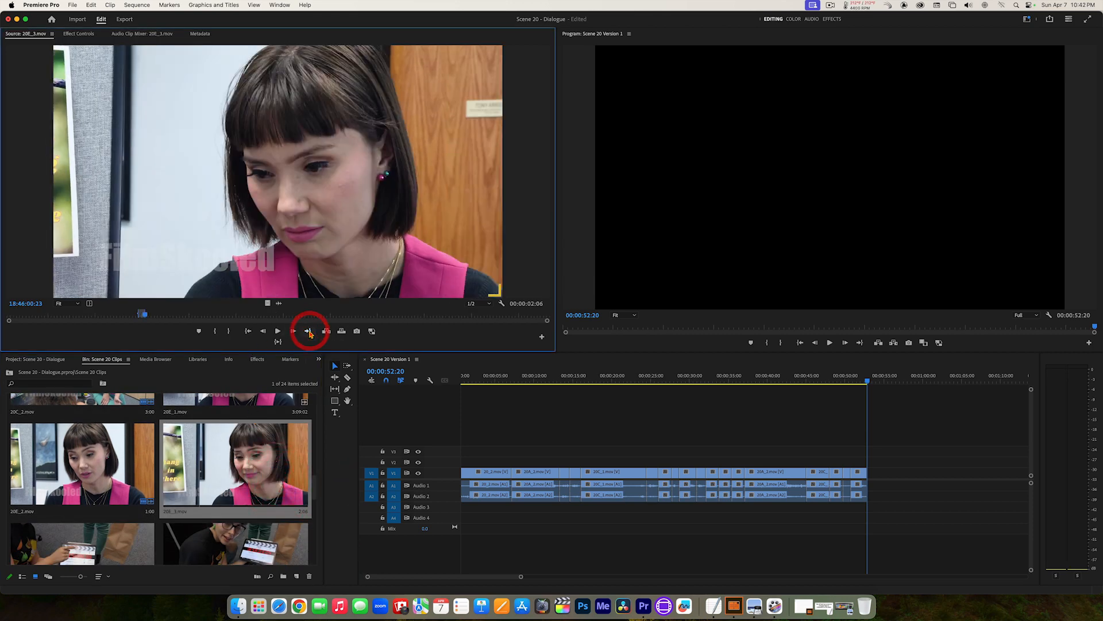
{"action": "key", "text": "space"}
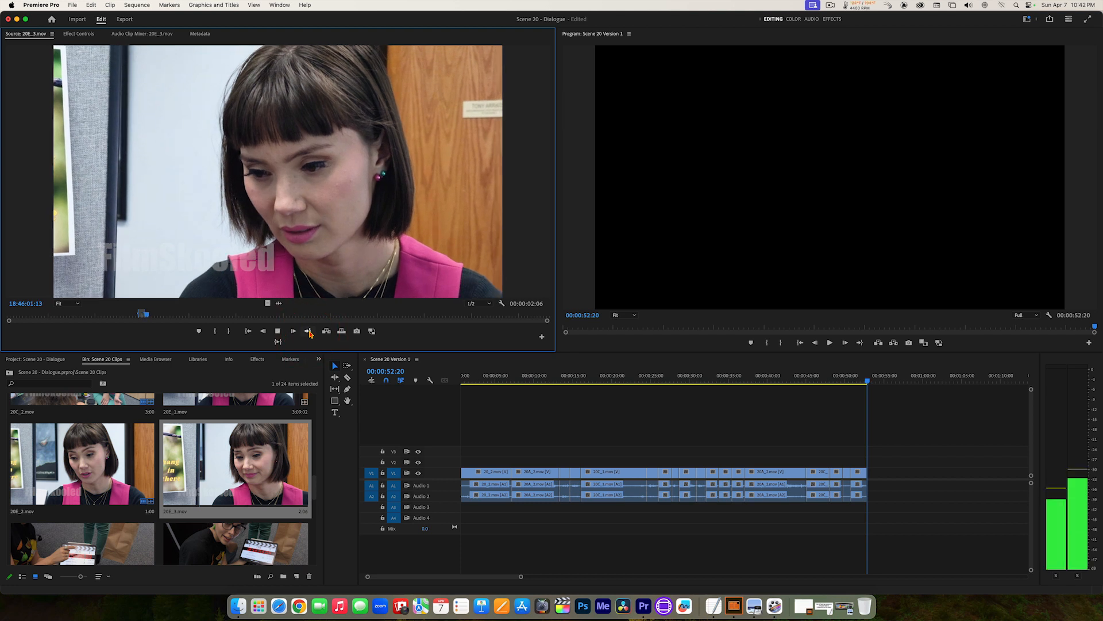
{"action": "key", "text": "space"}
{"action": "key", "text": "space"}
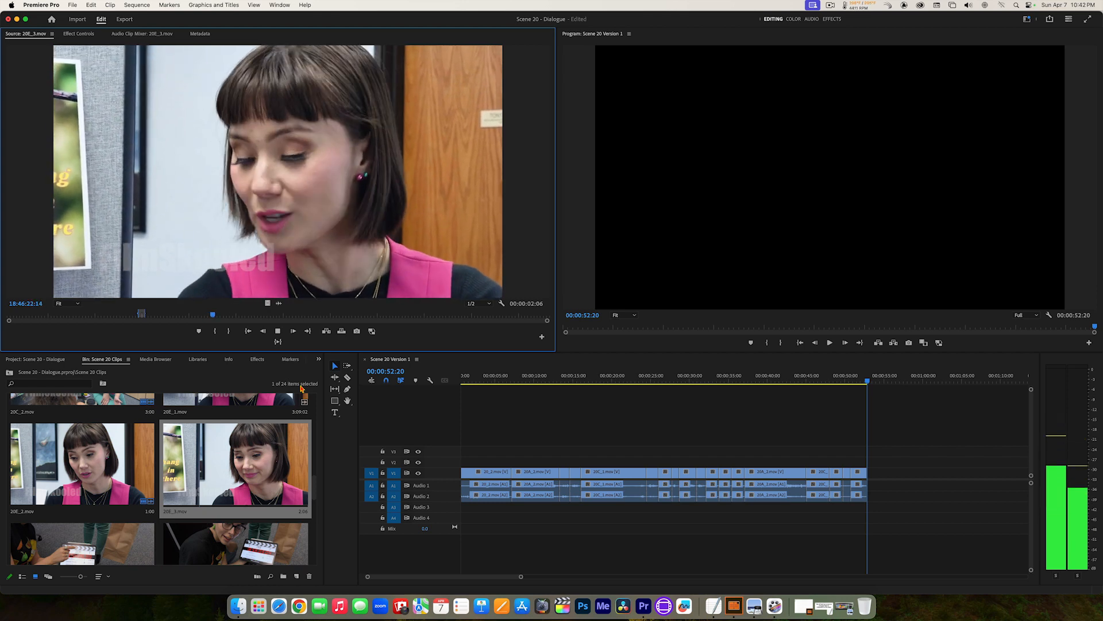
{"action": "key", "text": "space"}
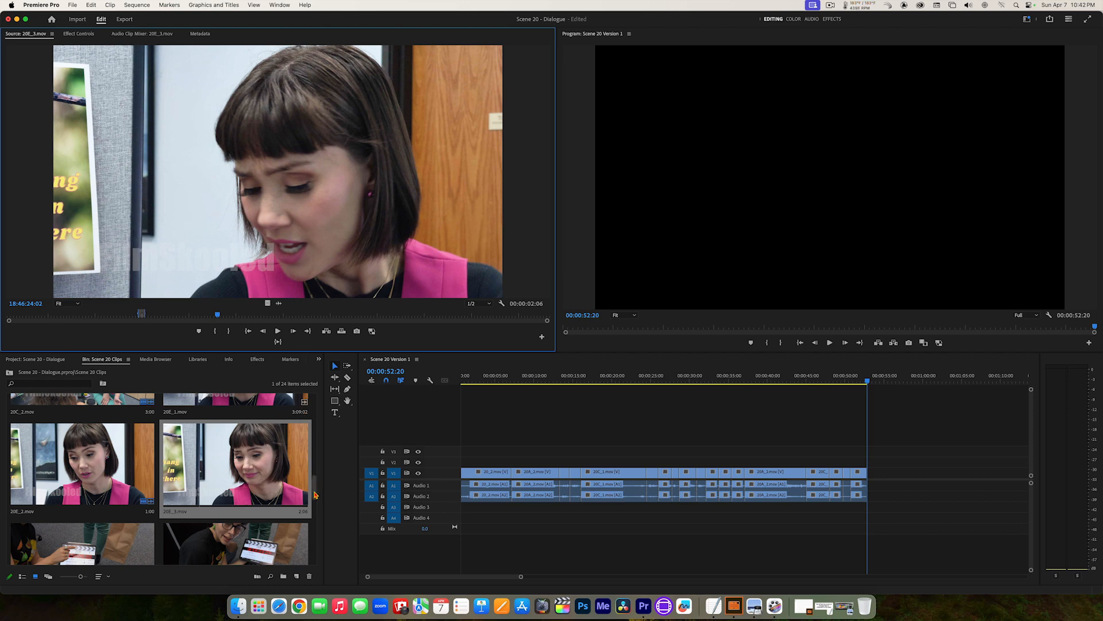
Step: Open 20C_2.mov, play on from 17:54:09:13 and set the In point at the start of the short-haired woman's next section
{"action": "left_click_drag", "start_coordinate": [315, 494], "coordinate": [313, 471]}
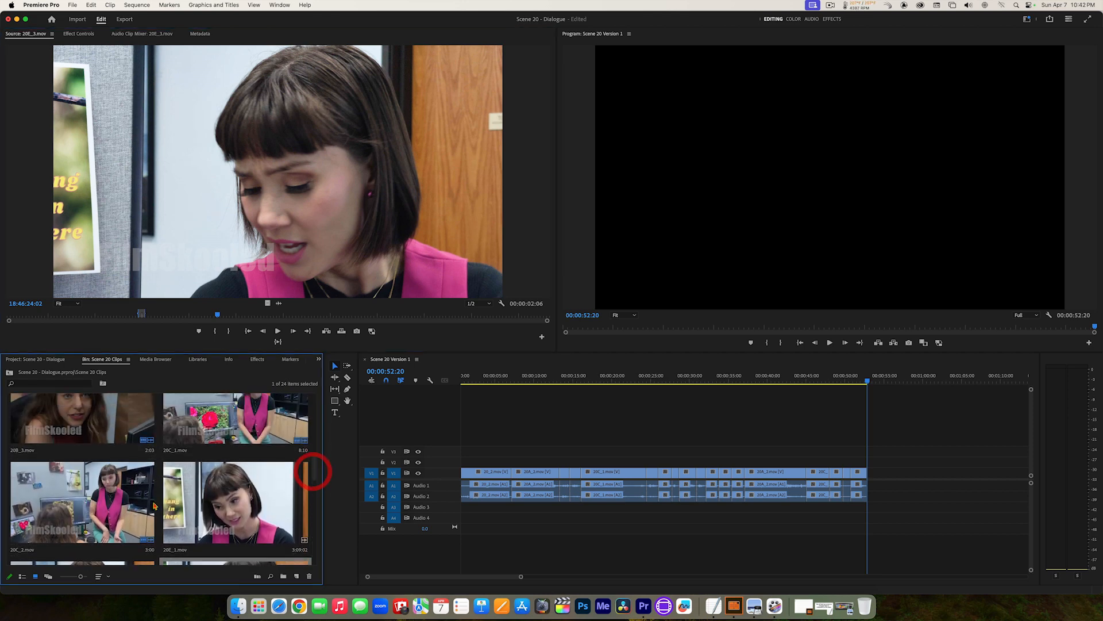
{"action": "double_click", "coordinate": [69, 496]}
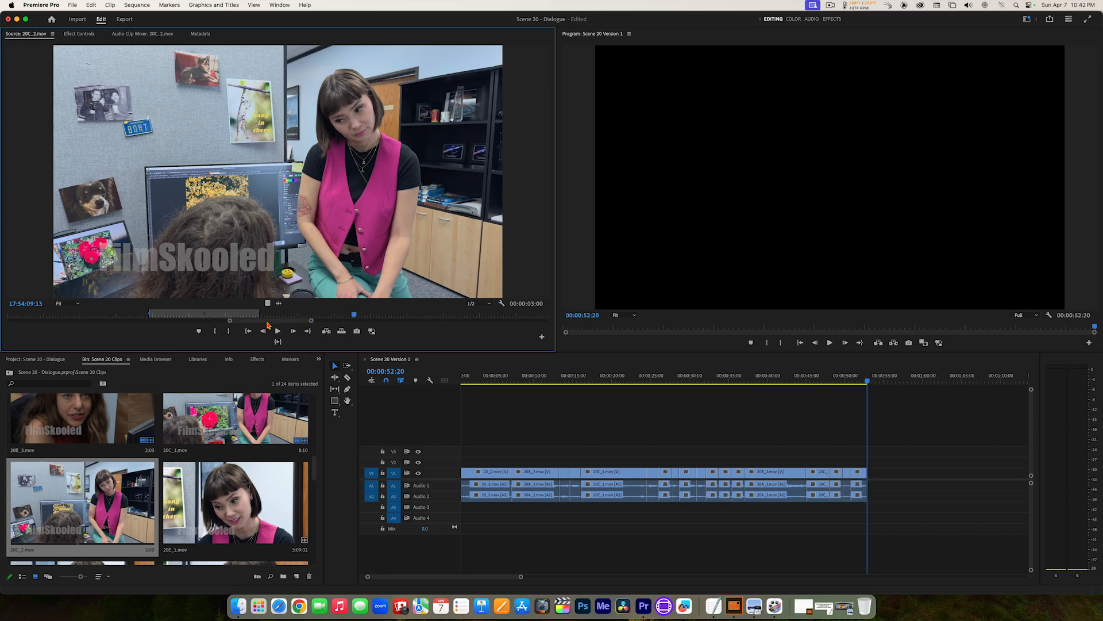
{"action": "left_click_drag", "start_coordinate": [316, 323], "coordinate": [549, 322]}
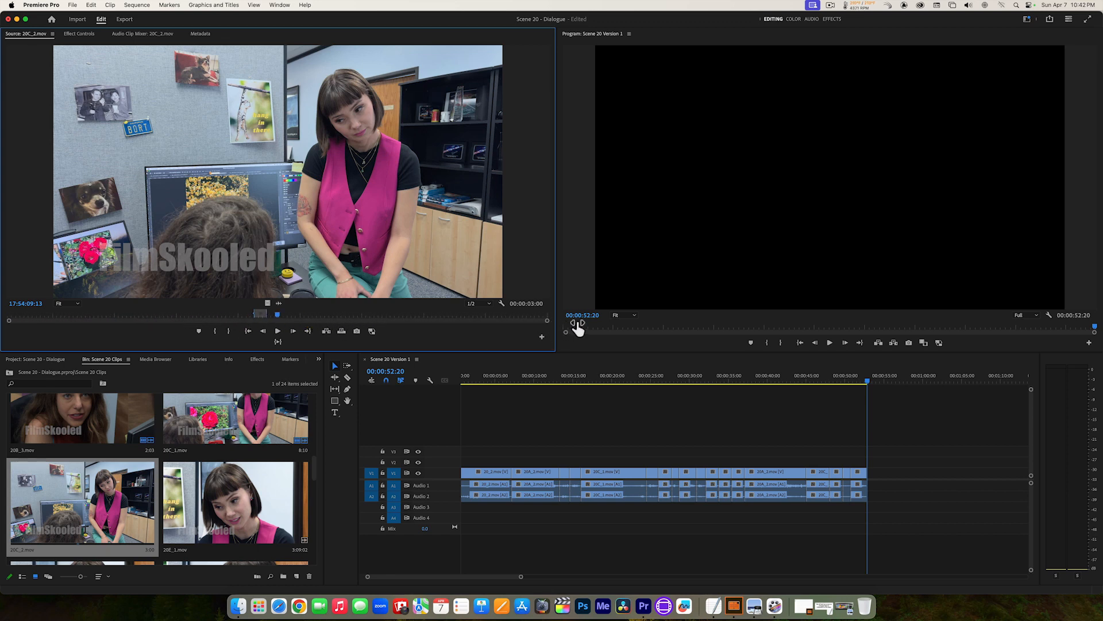
{"action": "key", "text": "space"}
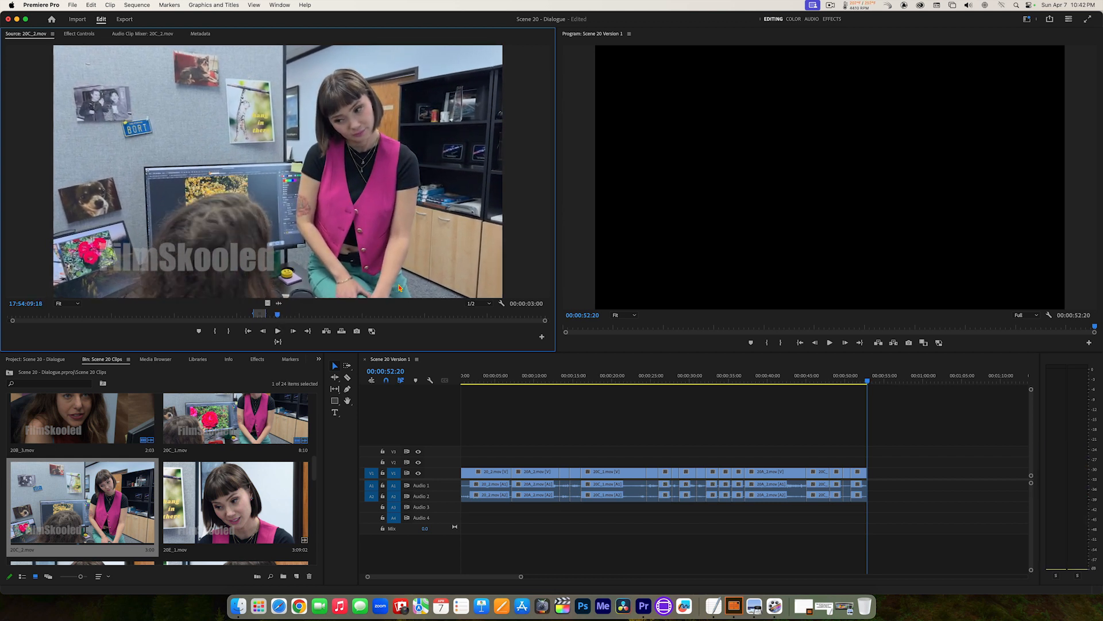
{"action": "key", "text": "space"}
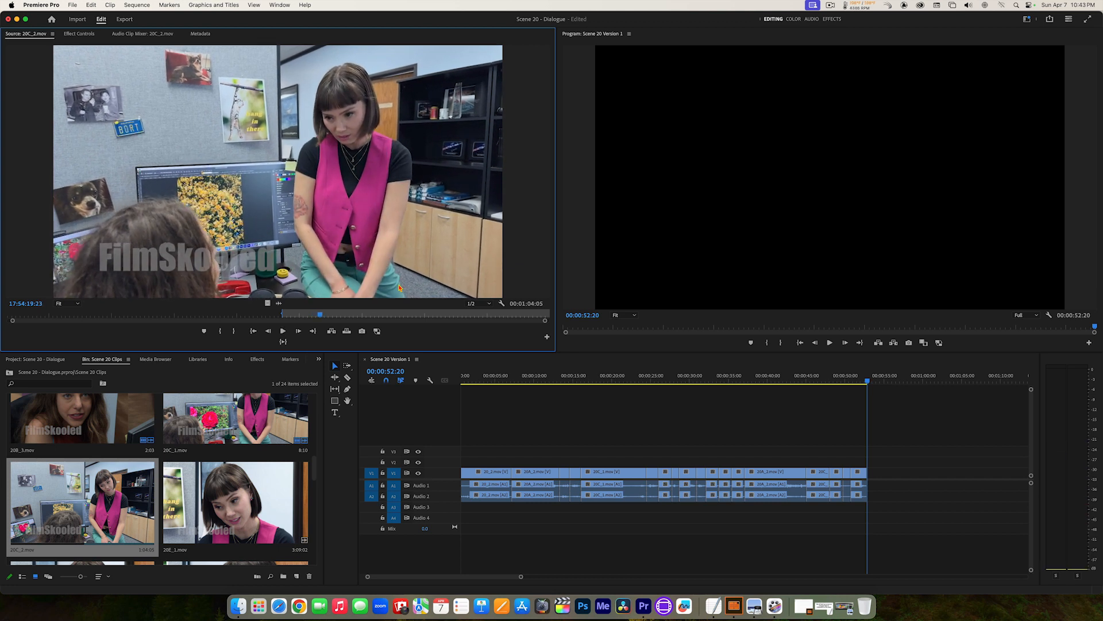
Step: Find the end of the short-haired woman's section in 20C_2.mov, set the Out point at 17:54:19:08 and preview the marked range
{"action": "key", "text": "l"}
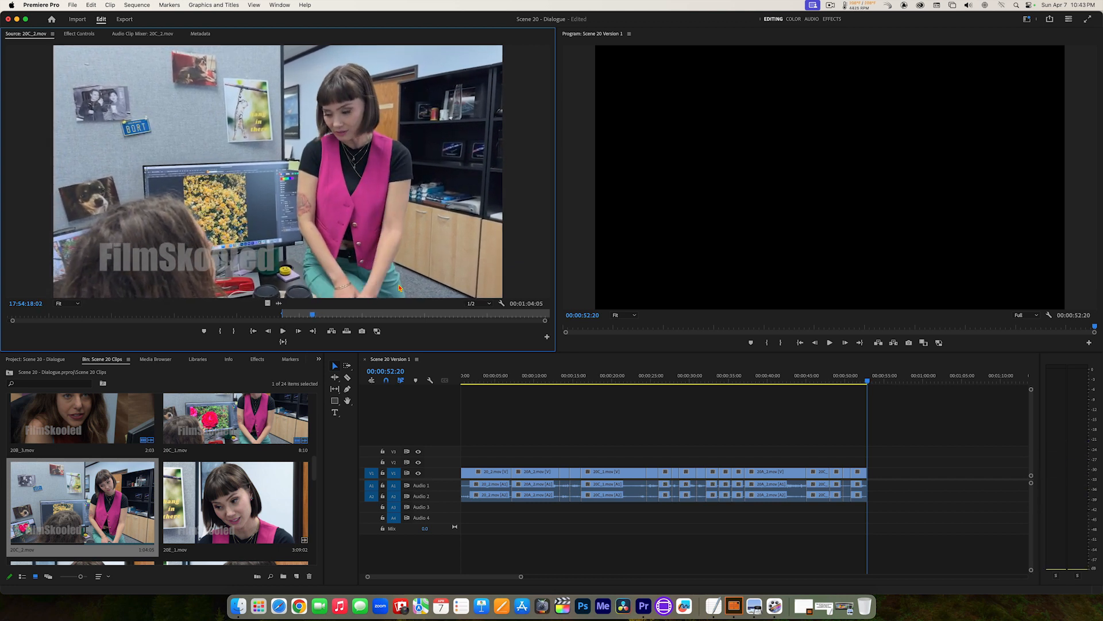
{"action": "key", "text": "k"}
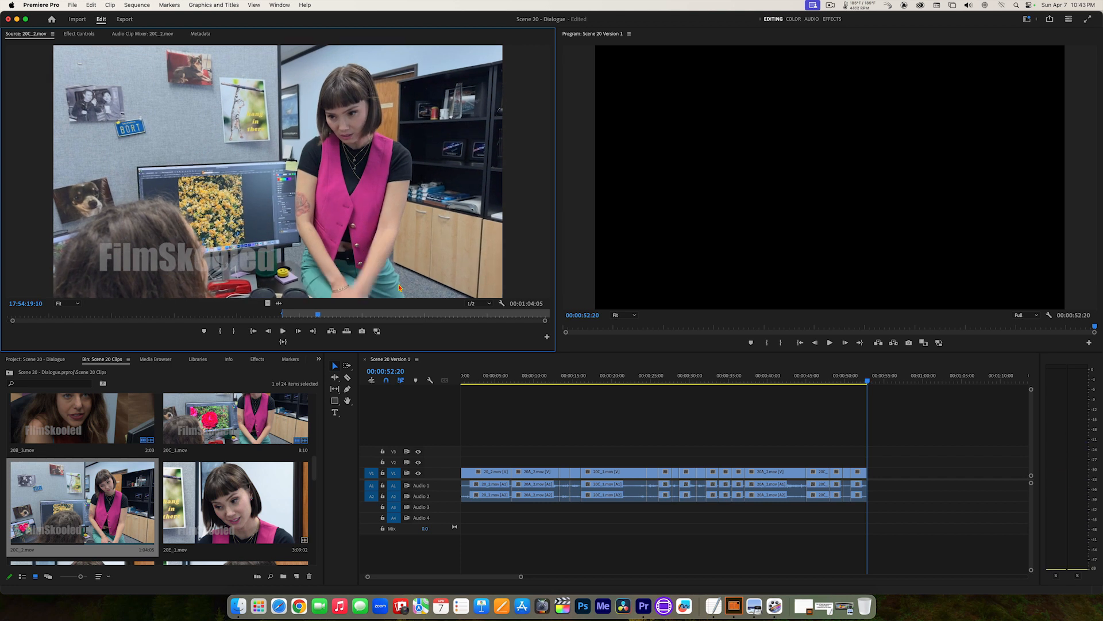
{"action": "key", "text": "j"}
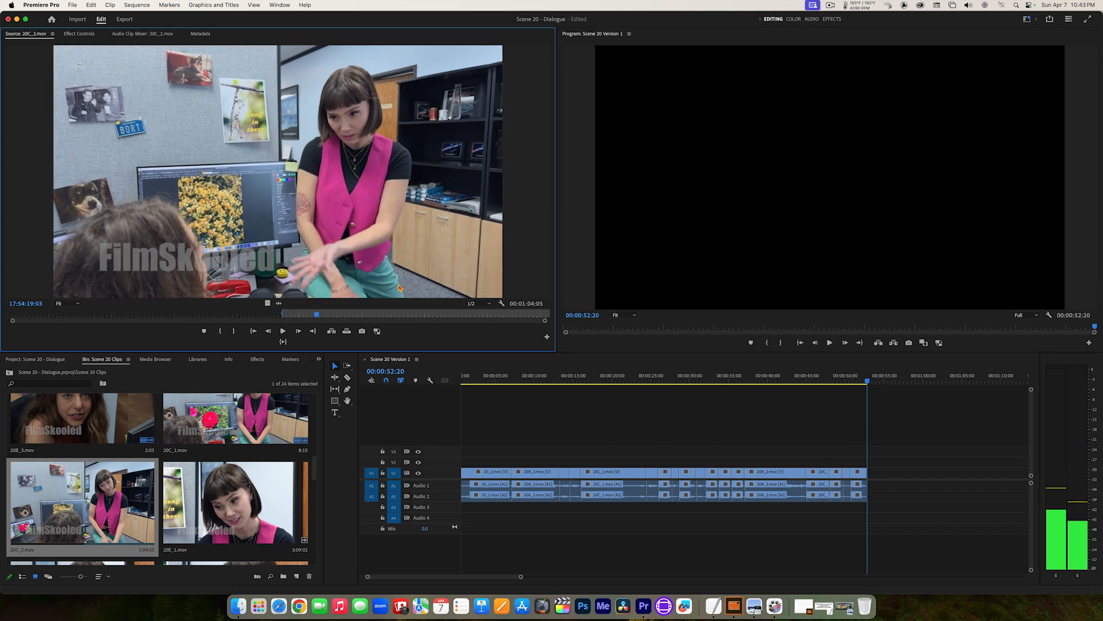
{"action": "key", "text": "l"}
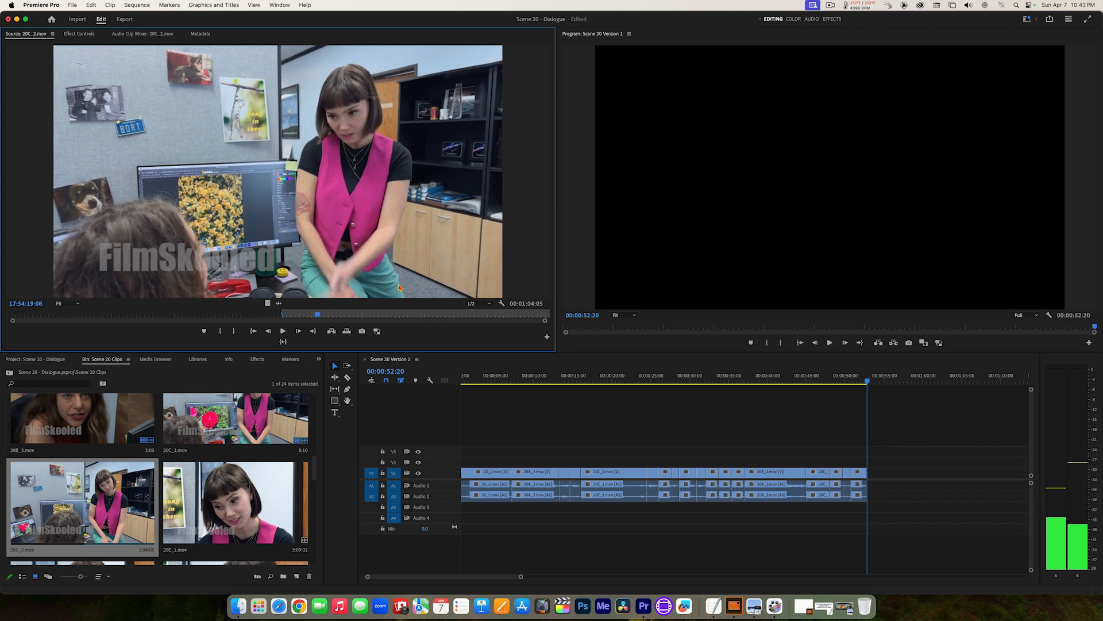
{"action": "key", "text": "o"}
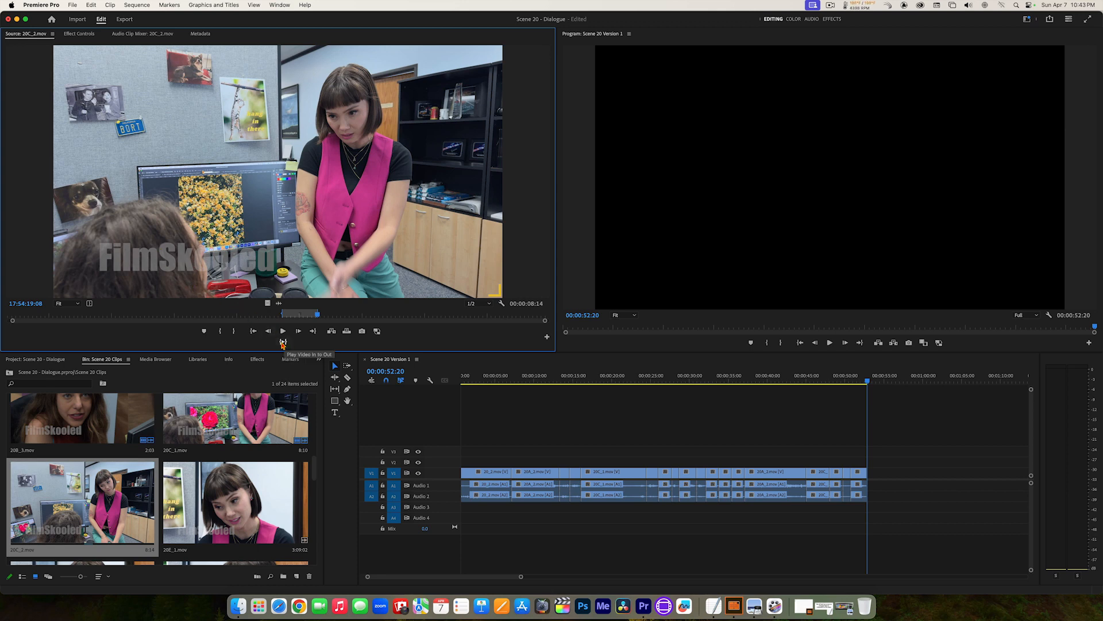
{"action": "left_click", "coordinate": [282, 343]}
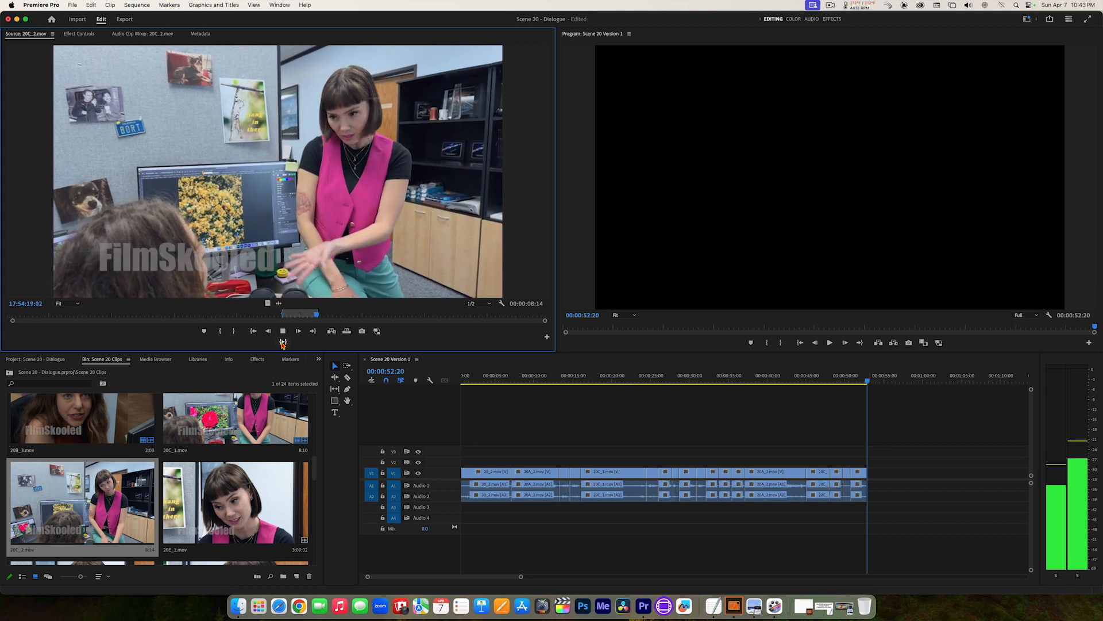
Step: Insert the marked 20C_2.mov section at the end of the sequence and play back the latest cuts
{"action": "left_click", "coordinate": [332, 332]}
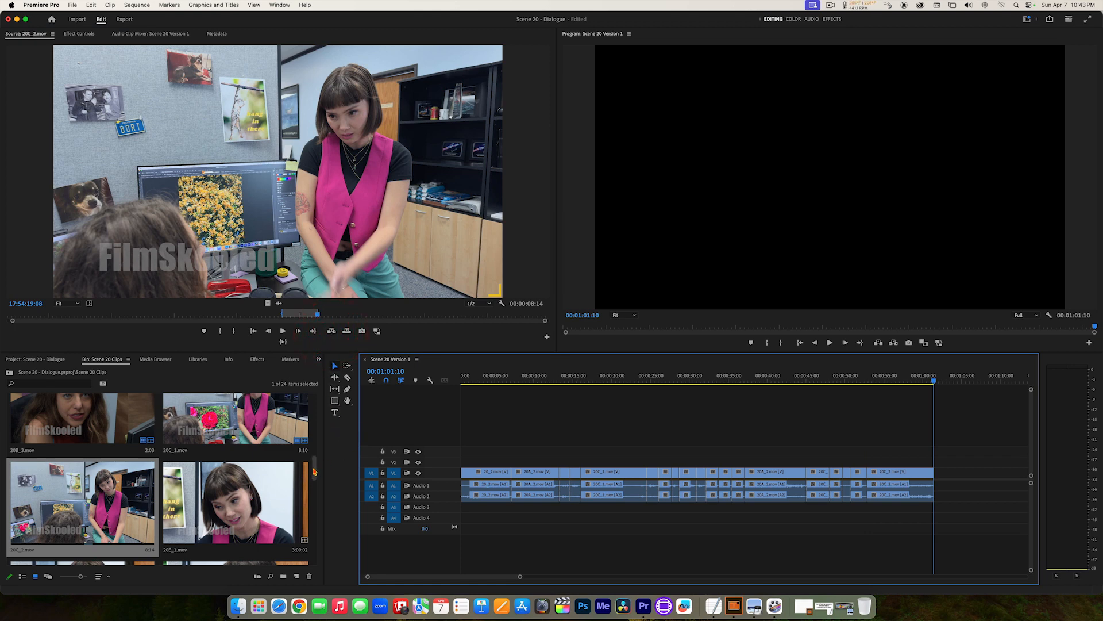
{"action": "left_click_drag", "start_coordinate": [314, 471], "coordinate": [313, 456]}
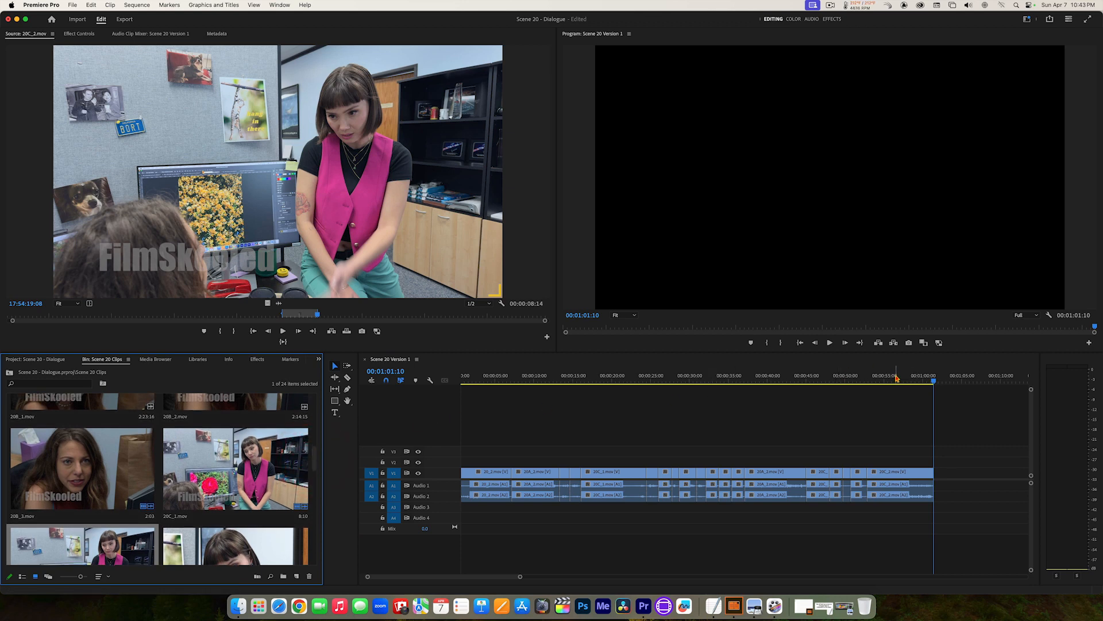
{"action": "left_click_drag", "start_coordinate": [896, 377], "coordinate": [816, 379]}
{"action": "key", "text": "space"}
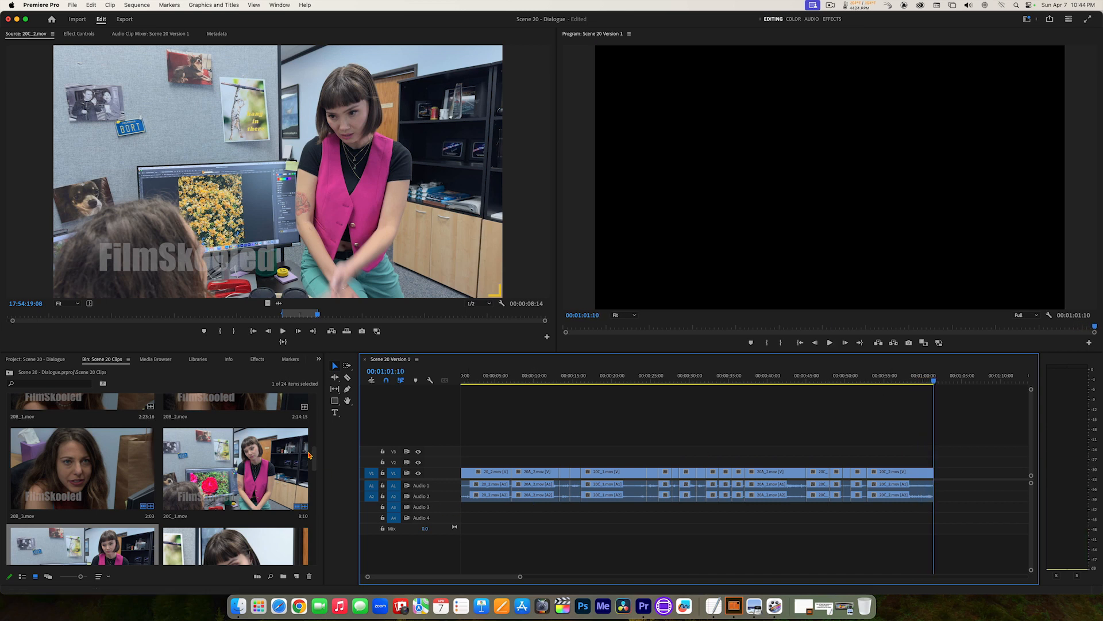
Step: Open 20A_2.mov and play on from 17:24:09:09 to find the start of the long-haired woman's next line
{"action": "left_click_drag", "start_coordinate": [315, 455], "coordinate": [313, 424]}
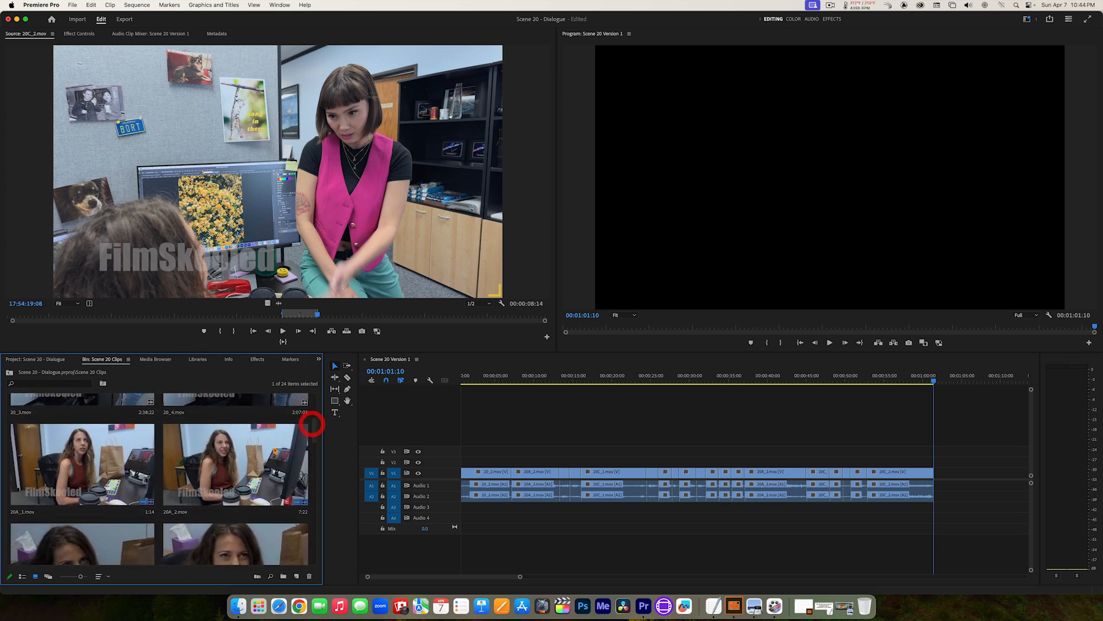
{"action": "left_click", "coordinate": [274, 450]}
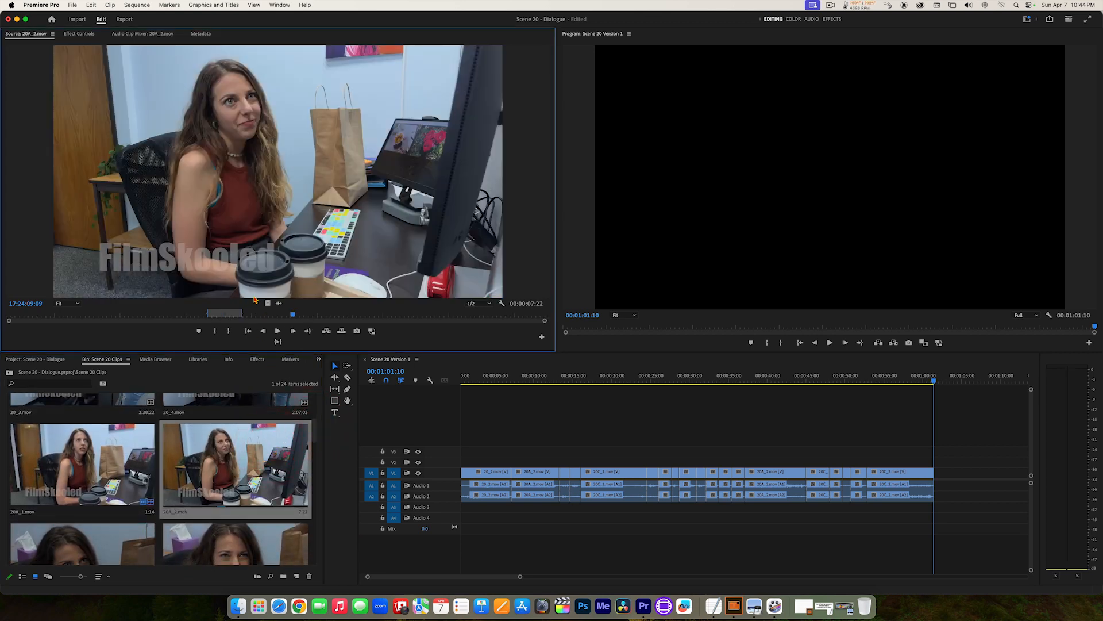
{"action": "key", "text": "space"}
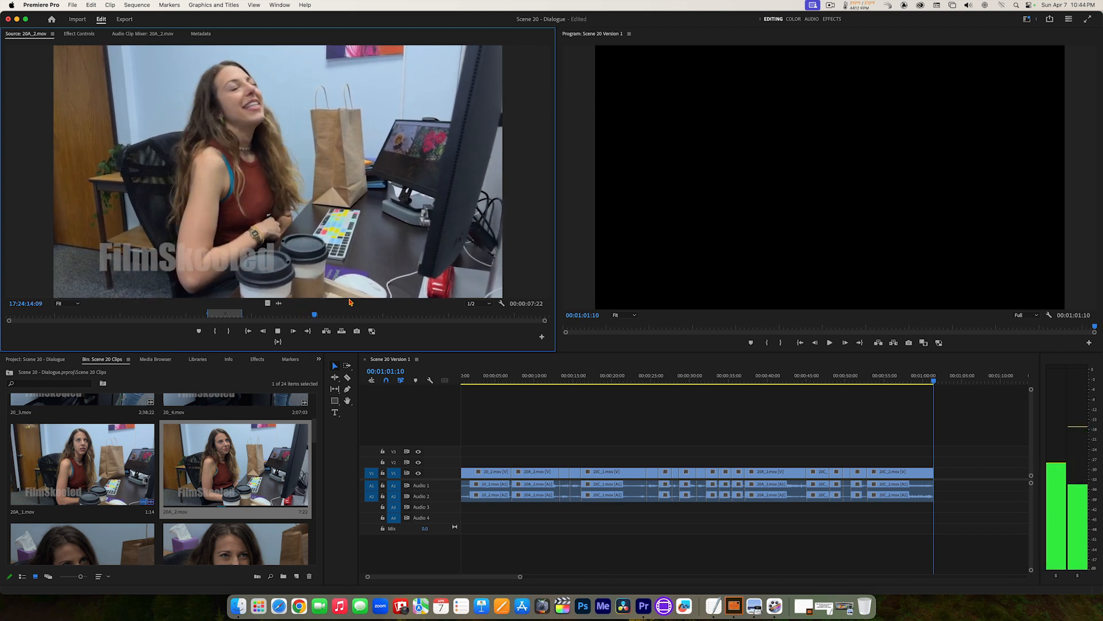
{"action": "key", "text": "space"}
{"action": "key", "text": "j"}
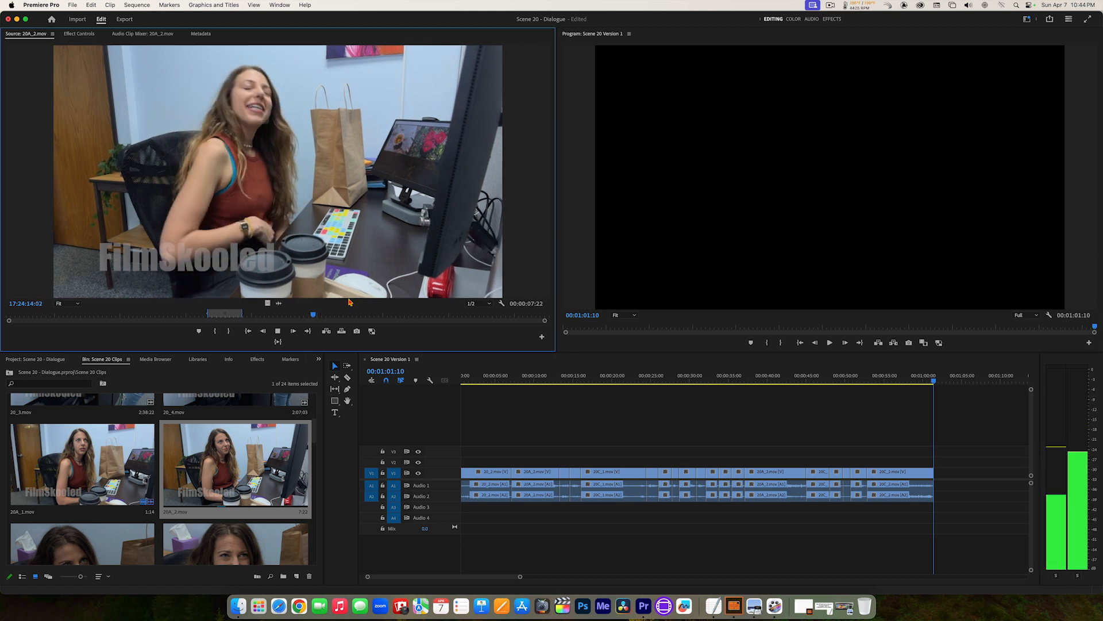
{"action": "key", "text": "l"}
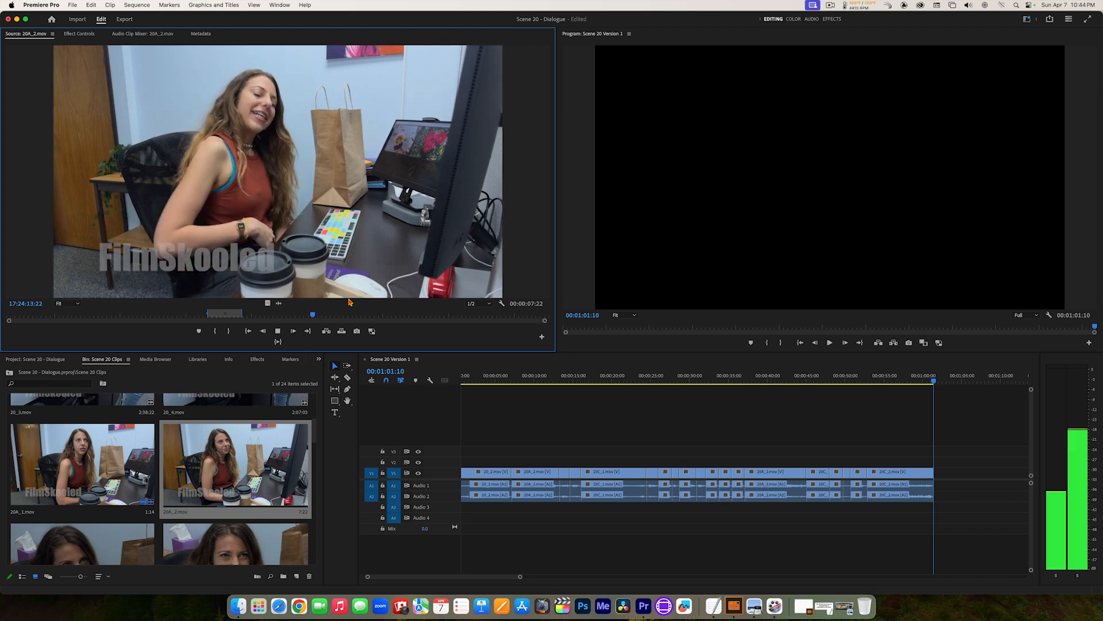
{"action": "key", "text": "k"}
{"action": "key", "text": "j"}
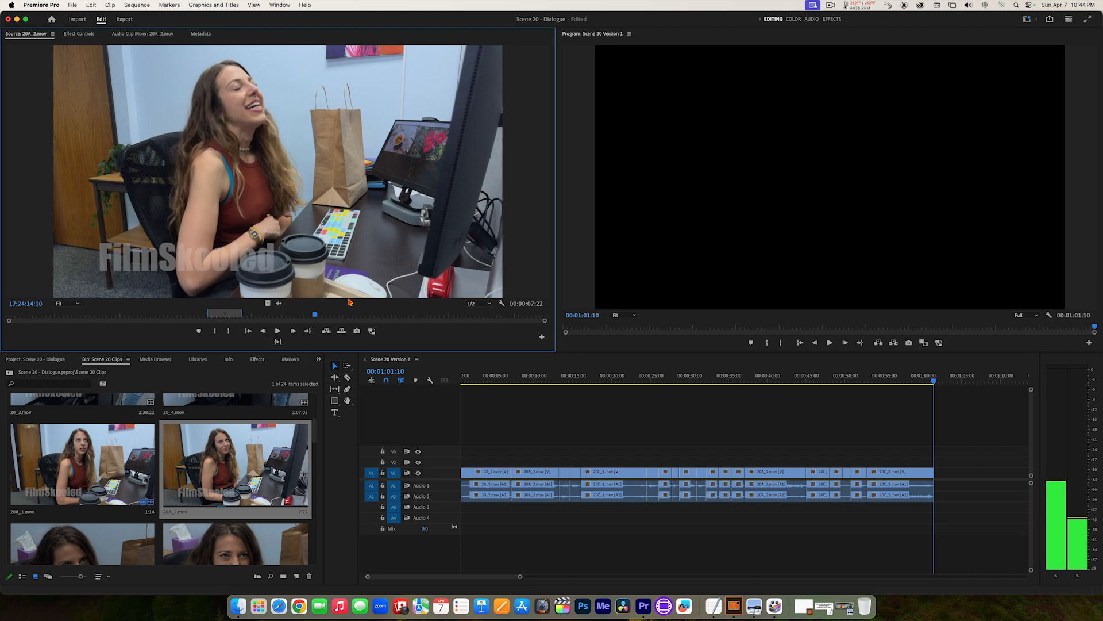
Step: Step through the frames around the start of her line in 20A_2.mov and set the In point at 17:24:14:03
{"action": "key", "text": "Right"}
{"action": "key", "text": "Right"}
{"action": "key", "text": "Right"}
{"action": "key", "text": "Right"}
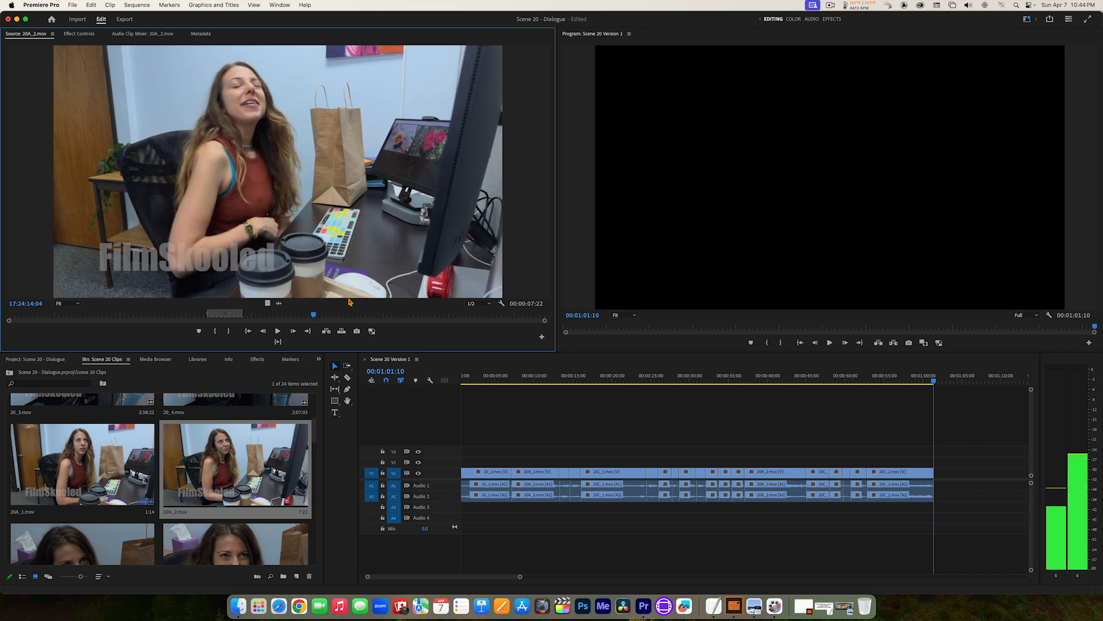
{"action": "key", "text": "Left"}
{"action": "key", "text": "Left"}
{"action": "key", "text": "Left"}
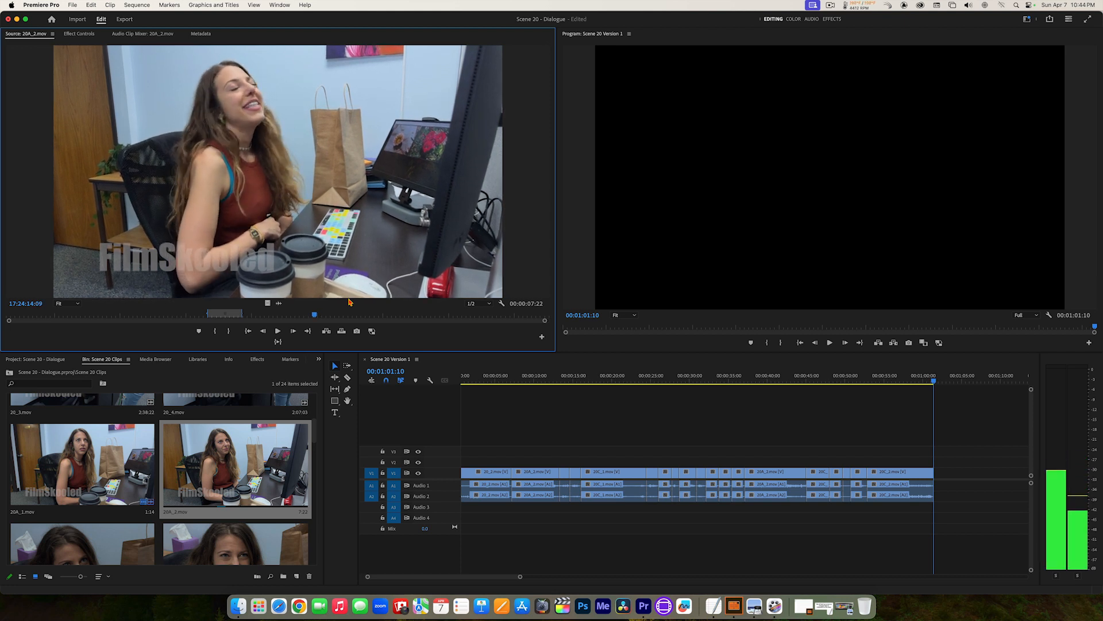
{"action": "key", "text": "Left"}
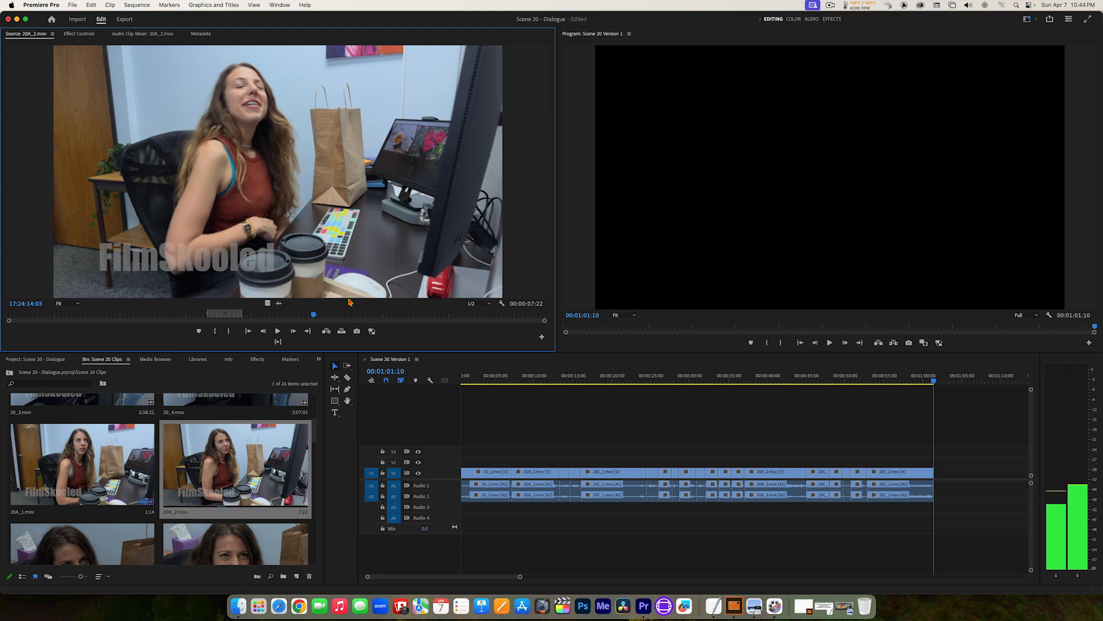
{"action": "key", "text": "i"}
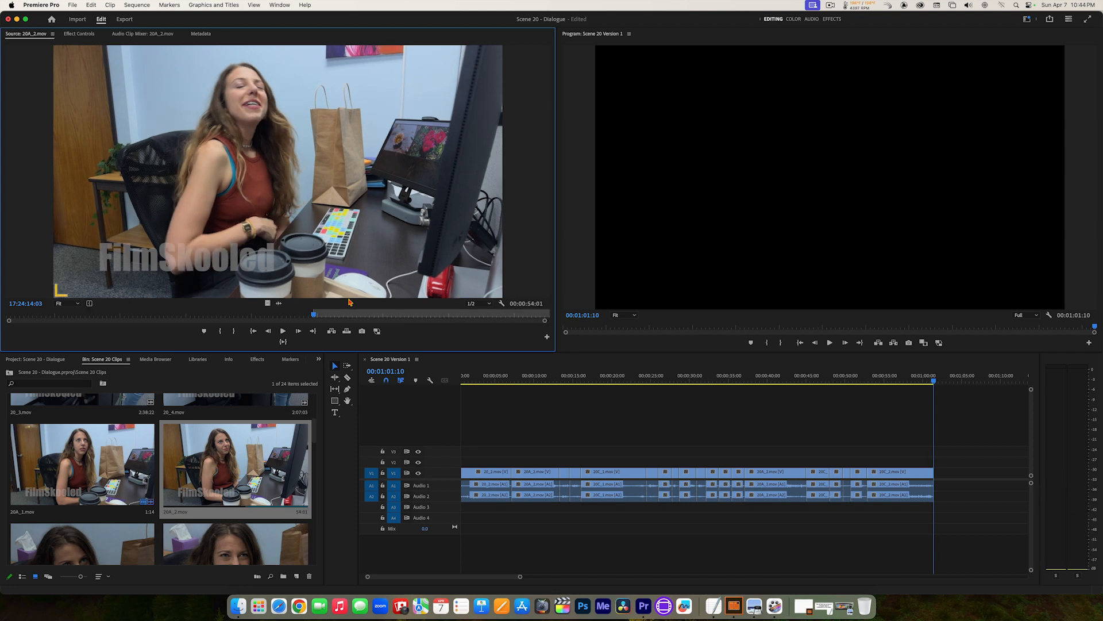
Step: Display the enlarged audio waveform of 20A_2.mov and move the In point to 17:24:14:05, just before her speech
{"action": "key", "text": "space"}
{"action": "key", "text": "space"}
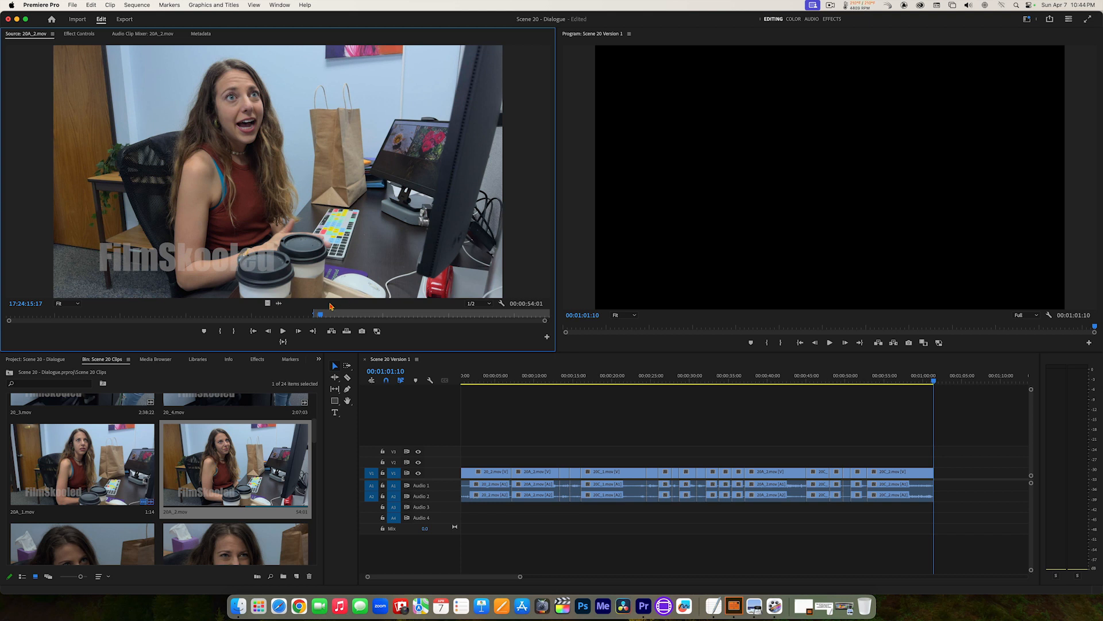
{"action": "left_click", "coordinate": [279, 304]}
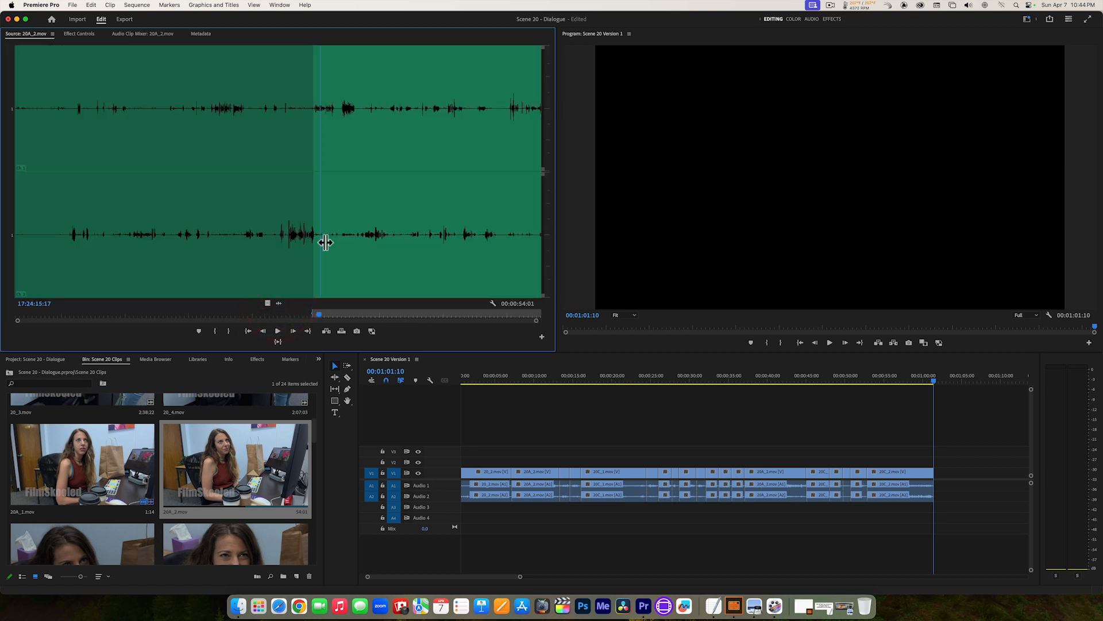
{"action": "left_click", "coordinate": [248, 332]}
{"action": "left_click_drag", "start_coordinate": [538, 322], "coordinate": [345, 321]}
{"action": "left_click", "coordinate": [326, 331]}
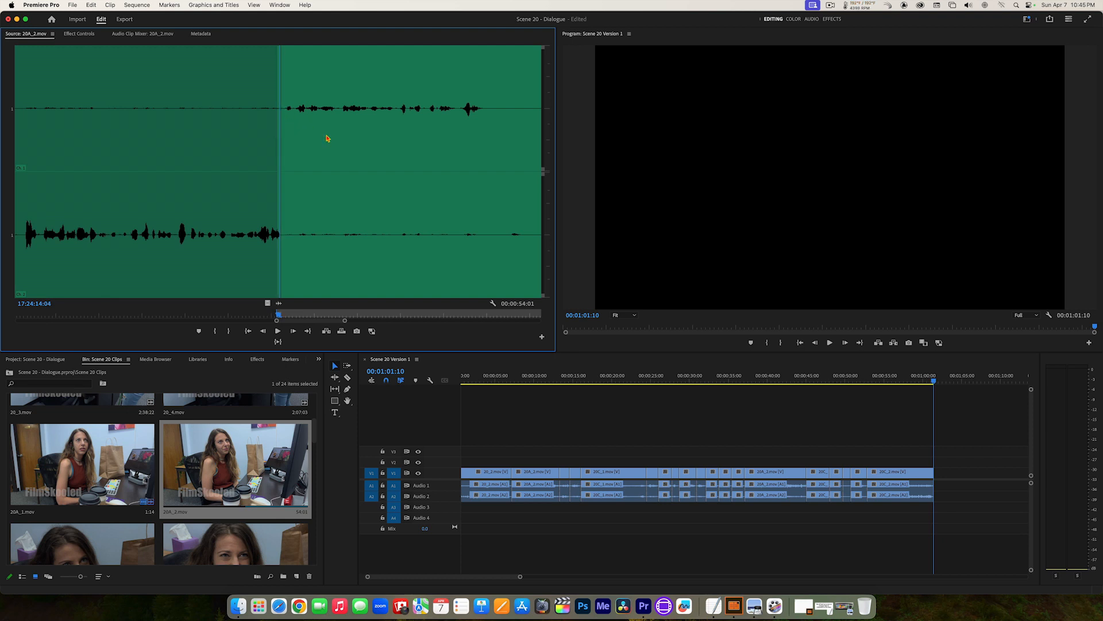
{"action": "key", "text": "Right"}
{"action": "key", "text": "i"}
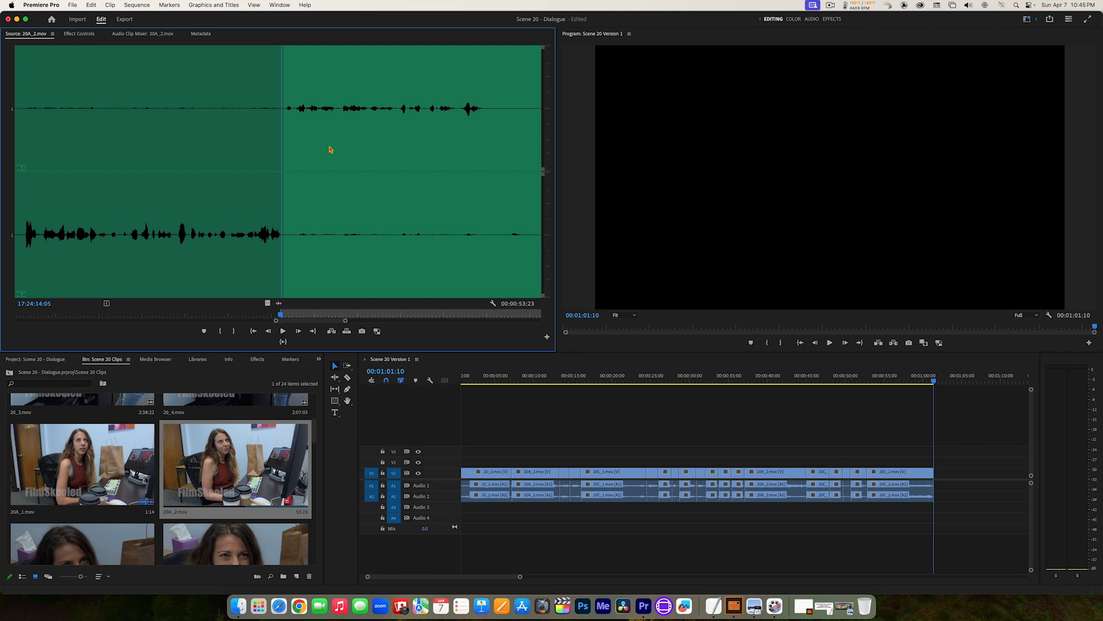
Step: Play the line against the 20A_2.mov waveform and set the Out point at 17:24:19:01, just after her speech ends
{"action": "key", "text": "space"}
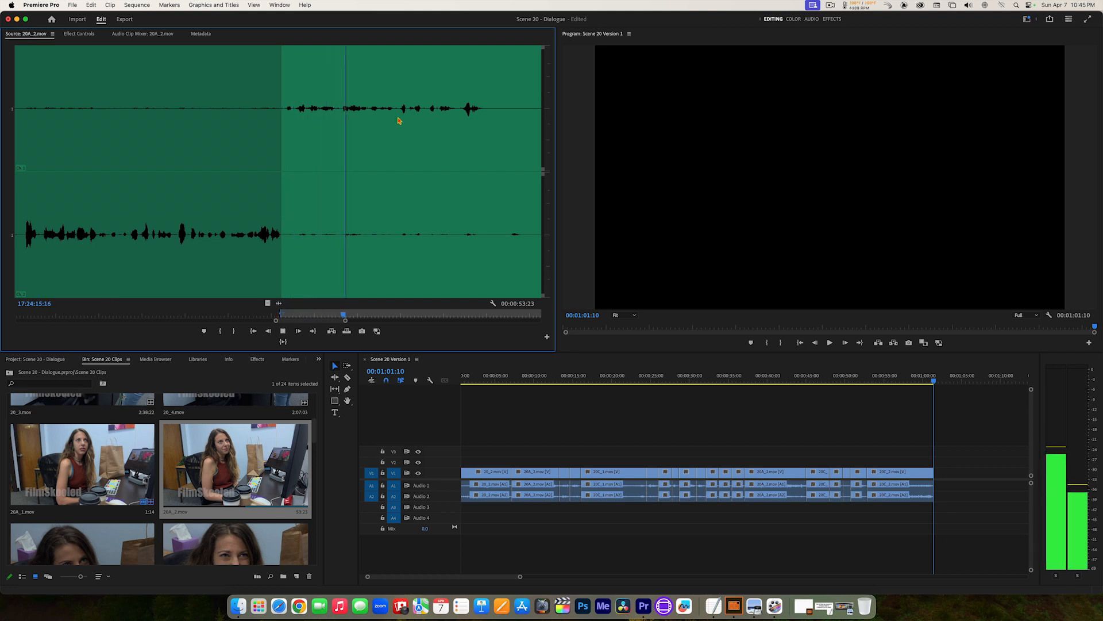
{"action": "key", "text": "space"}
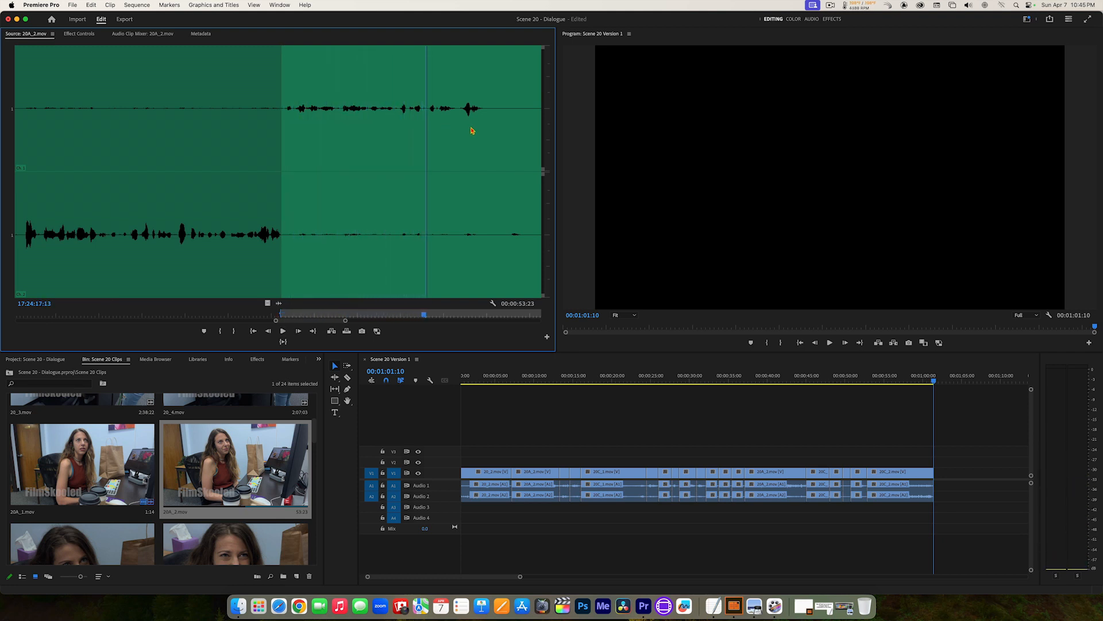
{"action": "key", "text": "space"}
{"action": "left_click", "coordinate": [283, 138]}
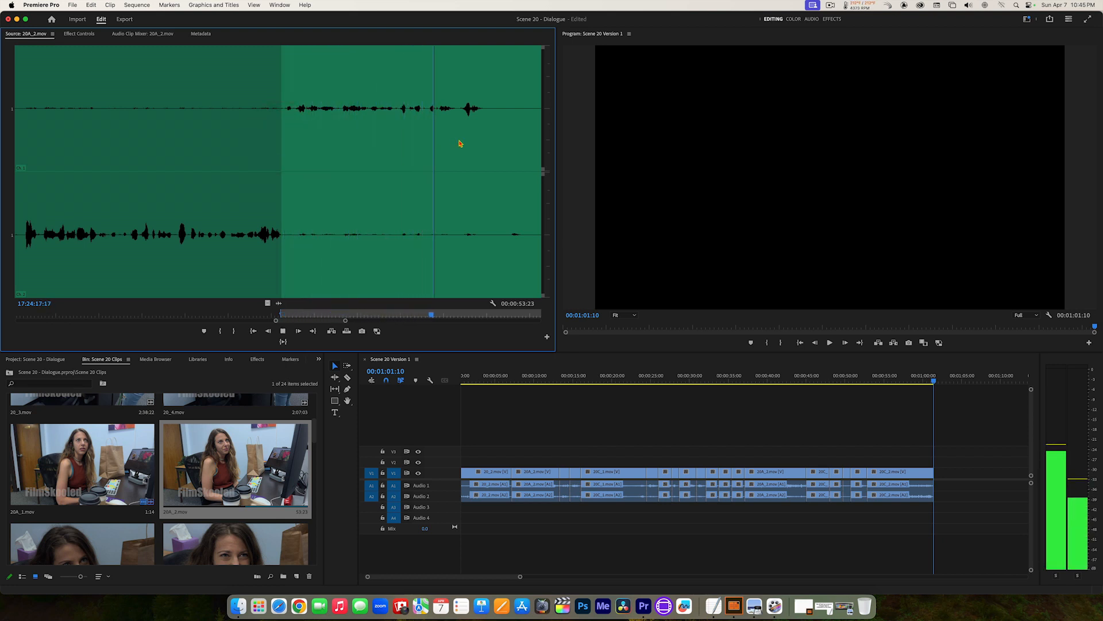
{"action": "key", "text": "space"}
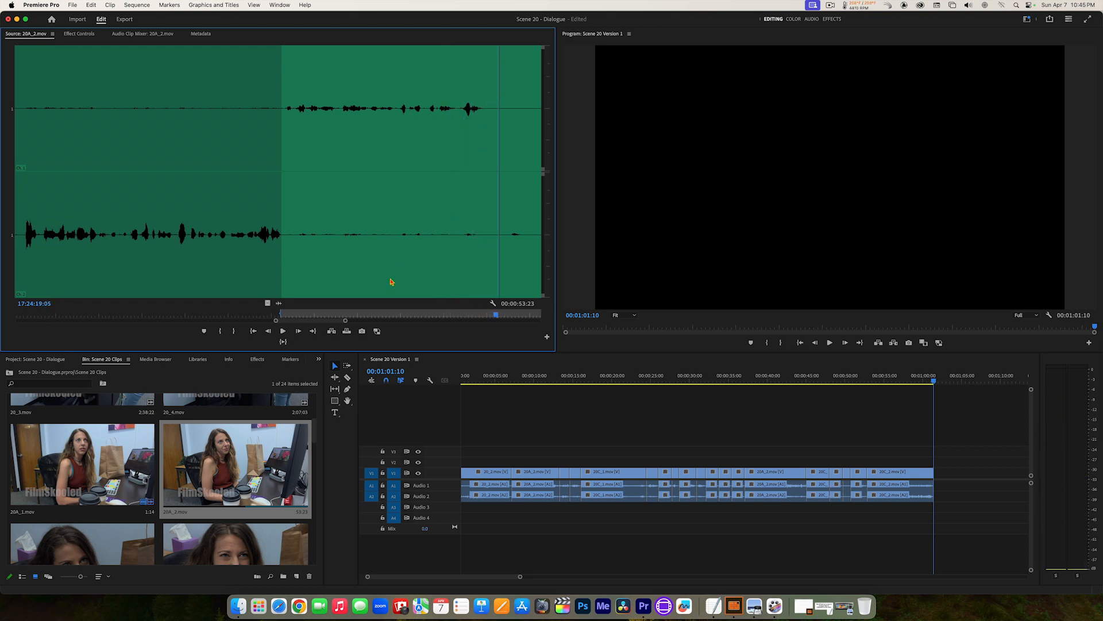
{"action": "left_click_drag", "start_coordinate": [346, 321], "coordinate": [360, 322]}
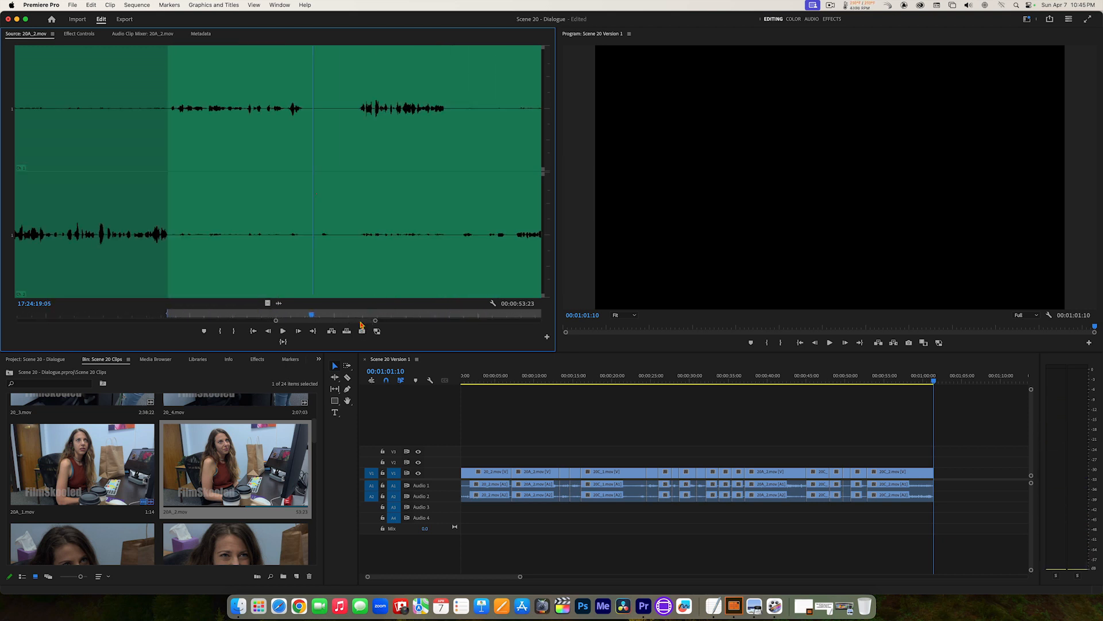
{"action": "key", "text": "space"}
{"action": "key", "text": "space"}
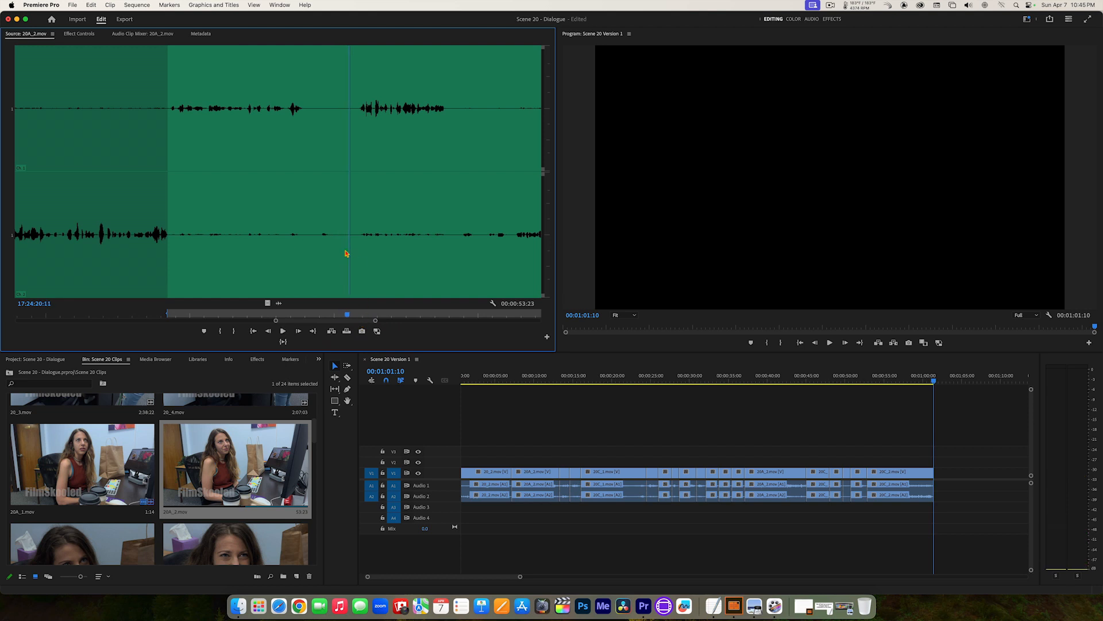
{"action": "left_click_drag", "start_coordinate": [313, 159], "coordinate": [311, 157]}
{"action": "key", "text": "o"}
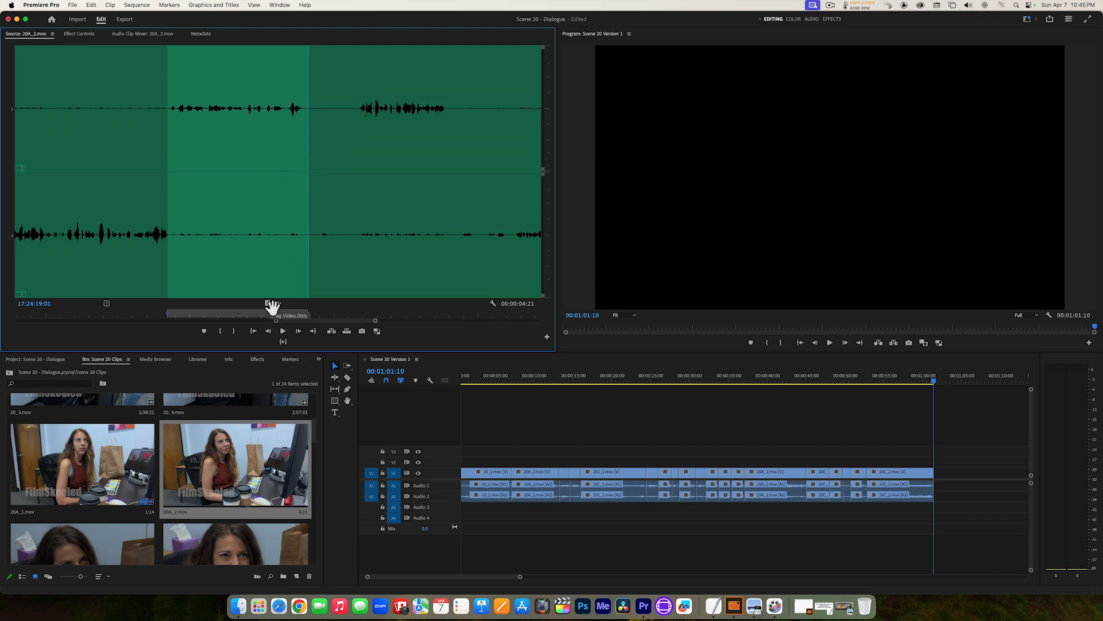
Step: Switch 20A_2.mov back to its video view and add the marked section to the end of the sequence
{"action": "left_click", "coordinate": [268, 304]}
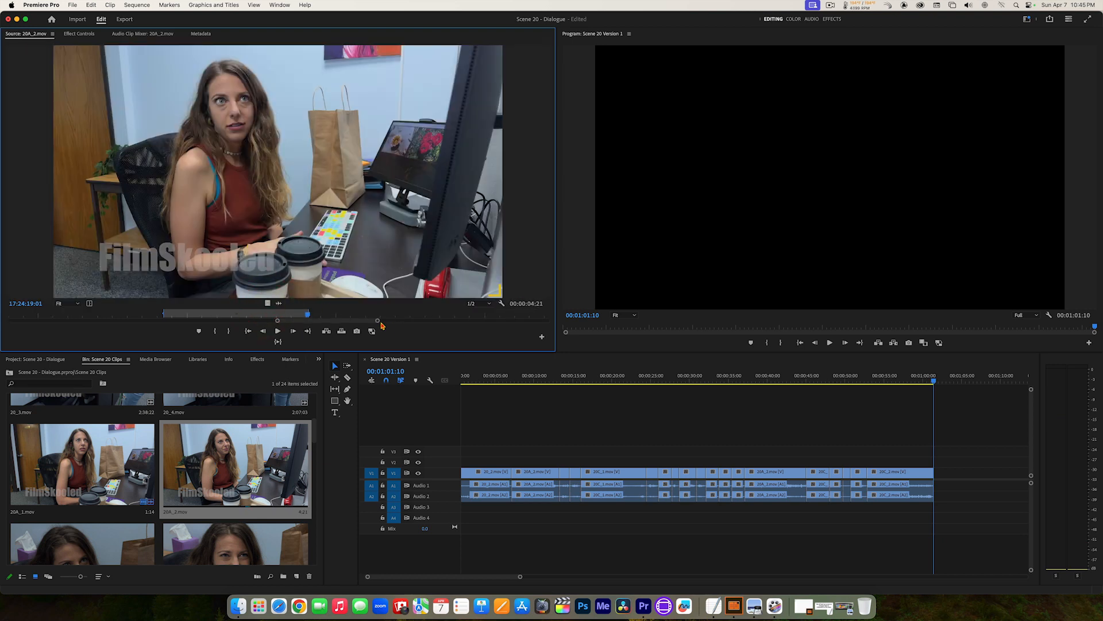
{"action": "left_click_drag", "start_coordinate": [379, 322], "coordinate": [468, 320]}
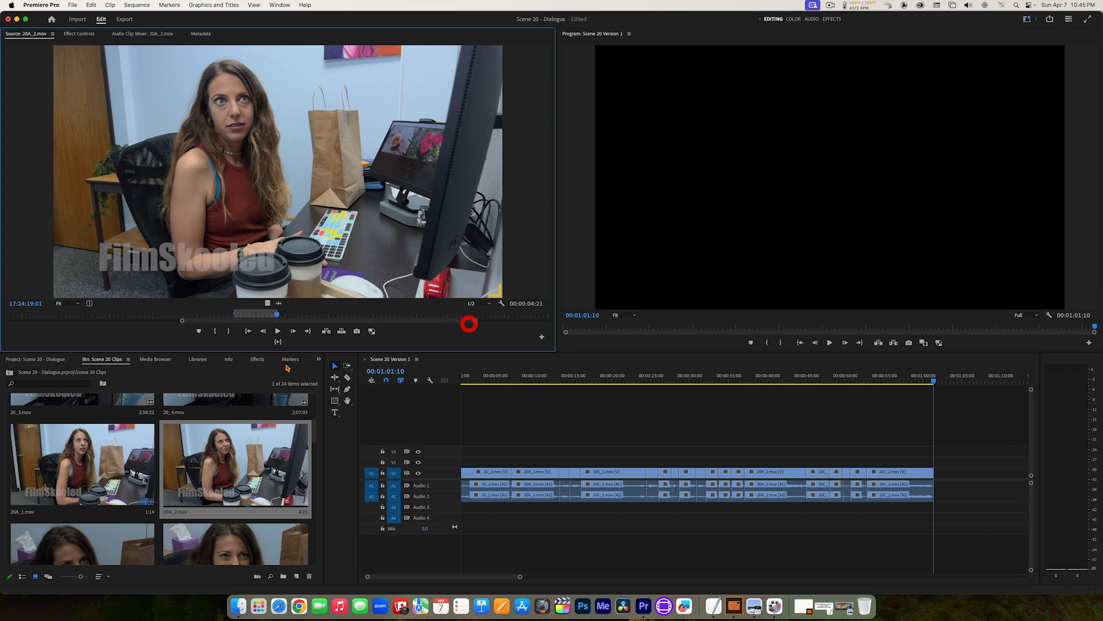
{"action": "left_click", "coordinate": [278, 344]}
{"action": "left_click", "coordinate": [327, 332]}
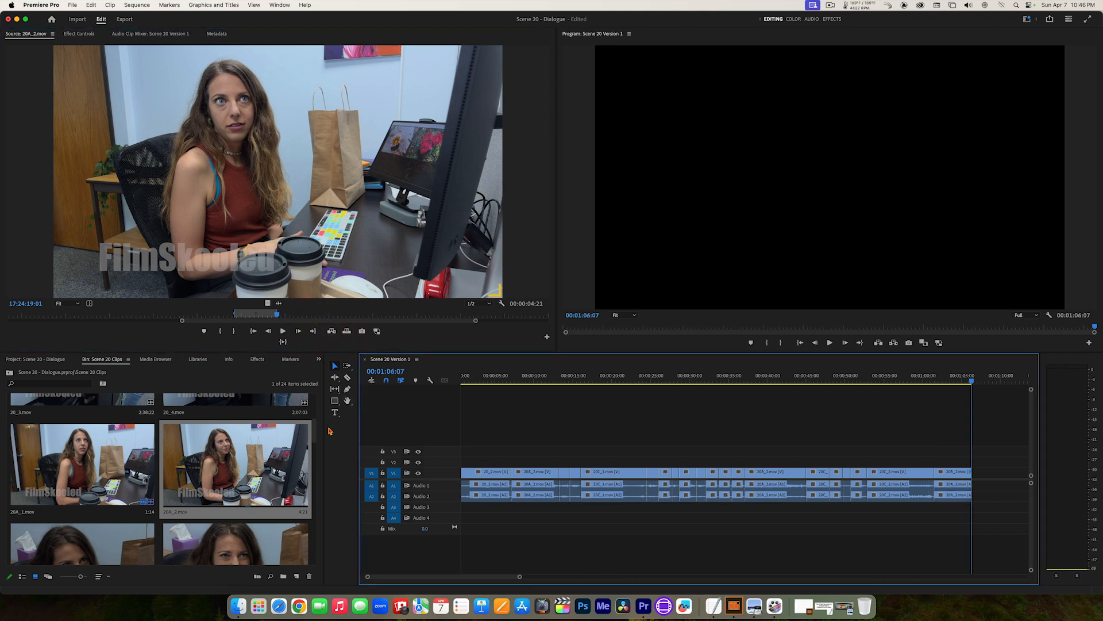
Step: Open 20E_3.mov and play on from 18:46:20:23 to find the short-haired woman's next line
{"action": "left_click_drag", "start_coordinate": [315, 433], "coordinate": [332, 483]}
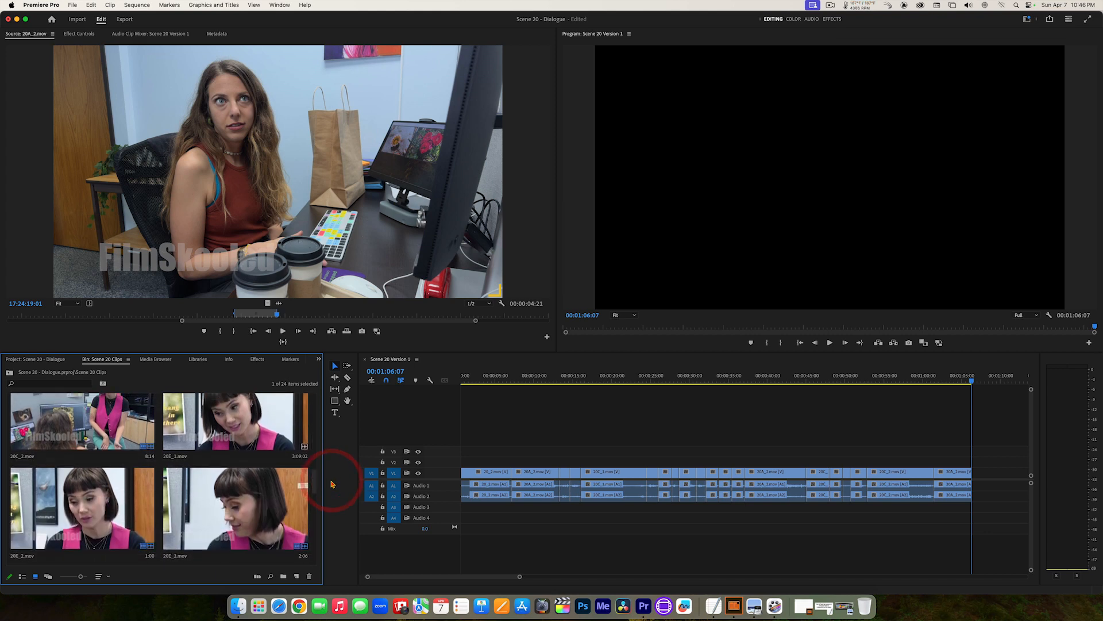
{"action": "double_click", "coordinate": [229, 509]}
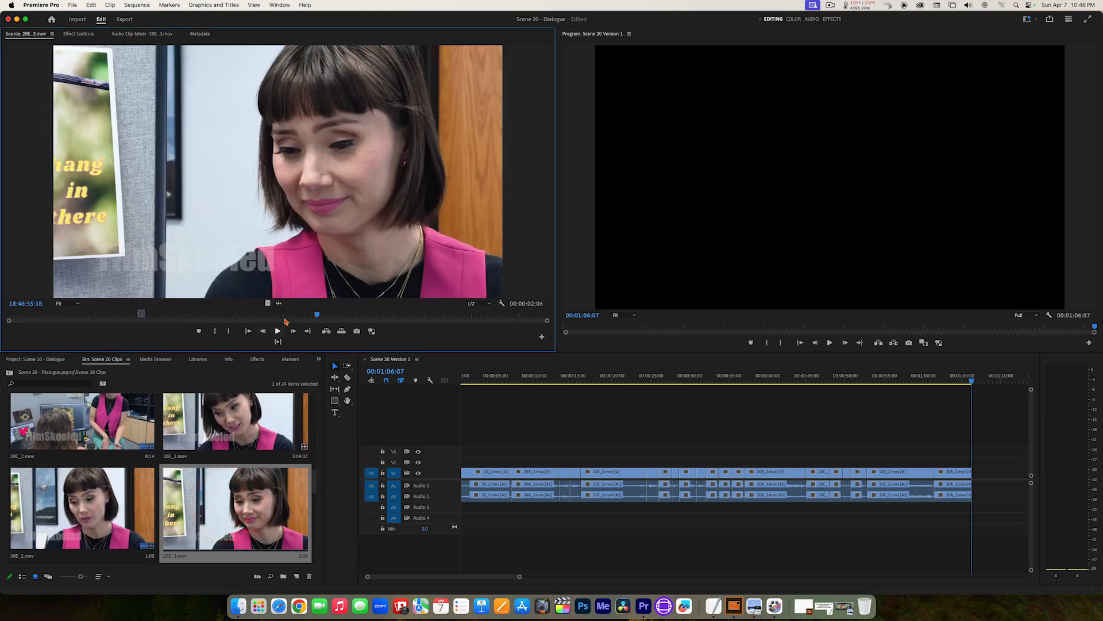
{"action": "key", "text": "space"}
{"action": "left_click", "coordinate": [274, 316]}
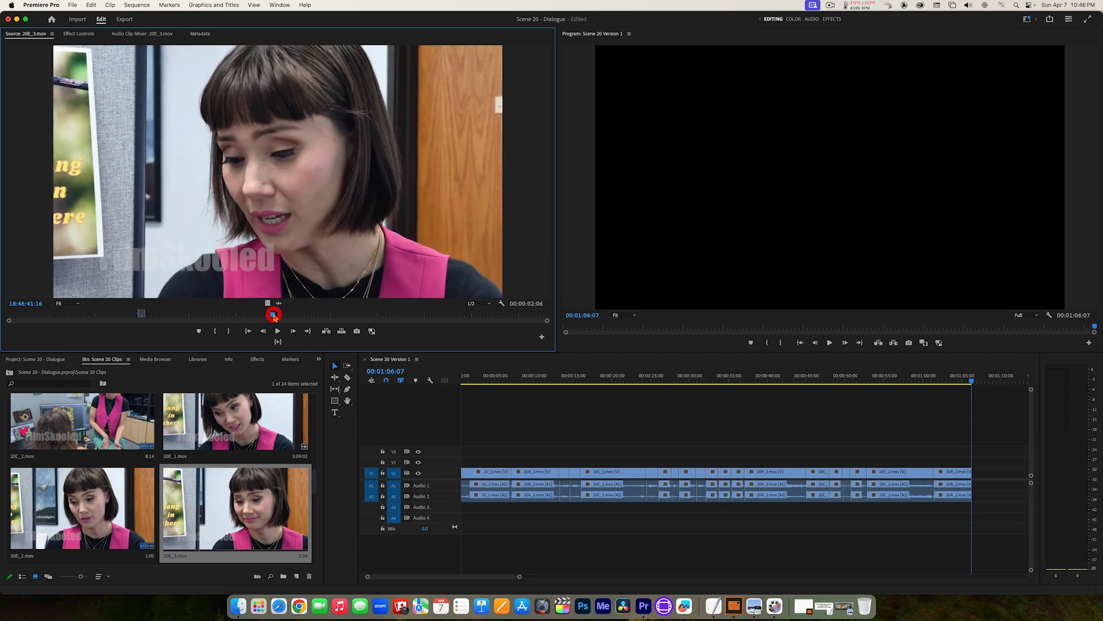
{"action": "left_click_drag", "start_coordinate": [278, 316], "coordinate": [252, 321]}
{"action": "key", "text": "space"}
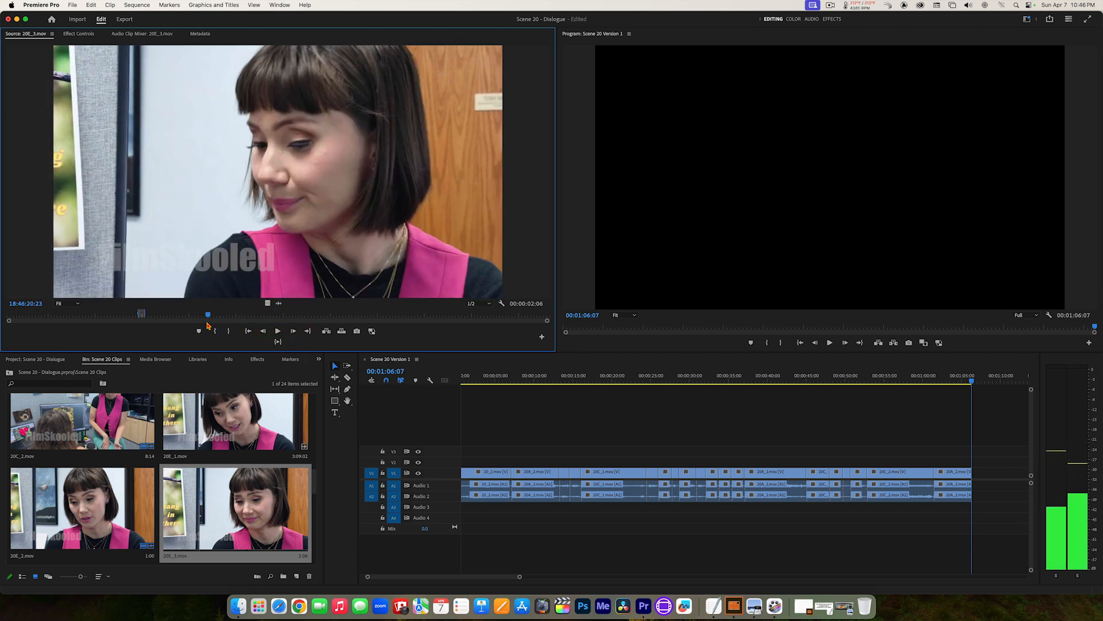
{"action": "left_click", "coordinate": [207, 321]}
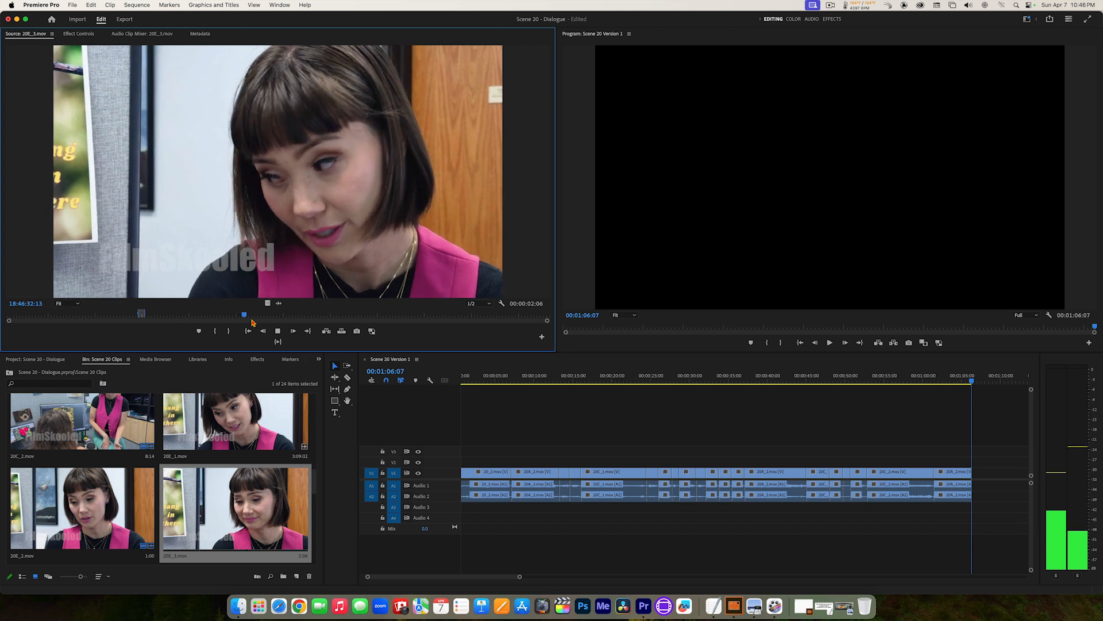
Step: Back up to just before the short-haired woman's line in 20E_3.mov and set the In point at 18:46:32:04
{"action": "key", "text": "k"}
{"action": "key", "text": "j"}
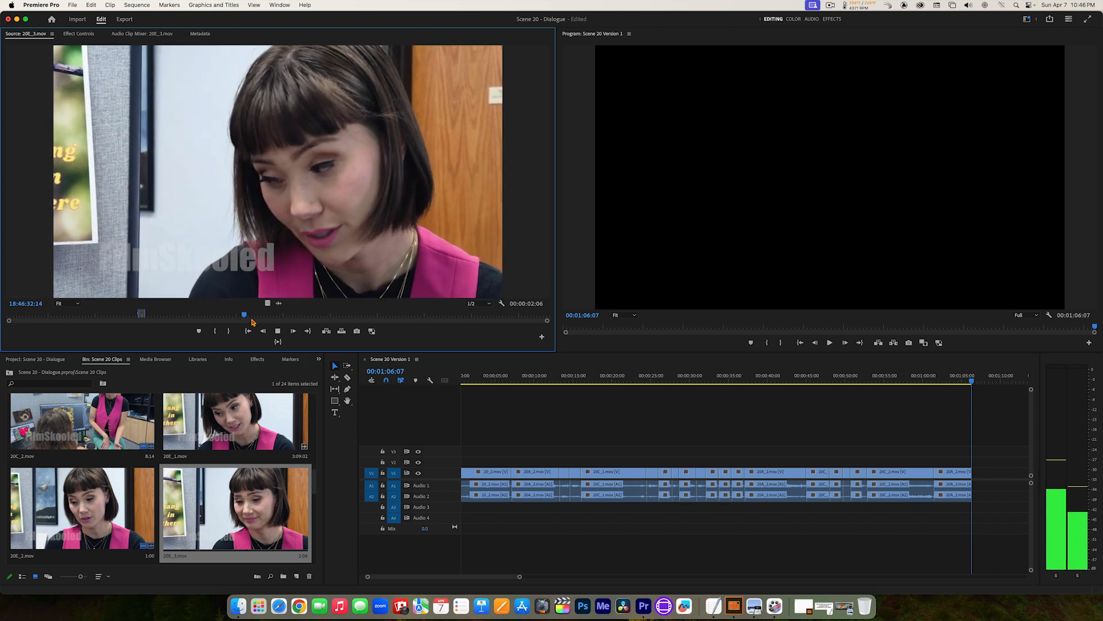
{"action": "key", "text": "k"}
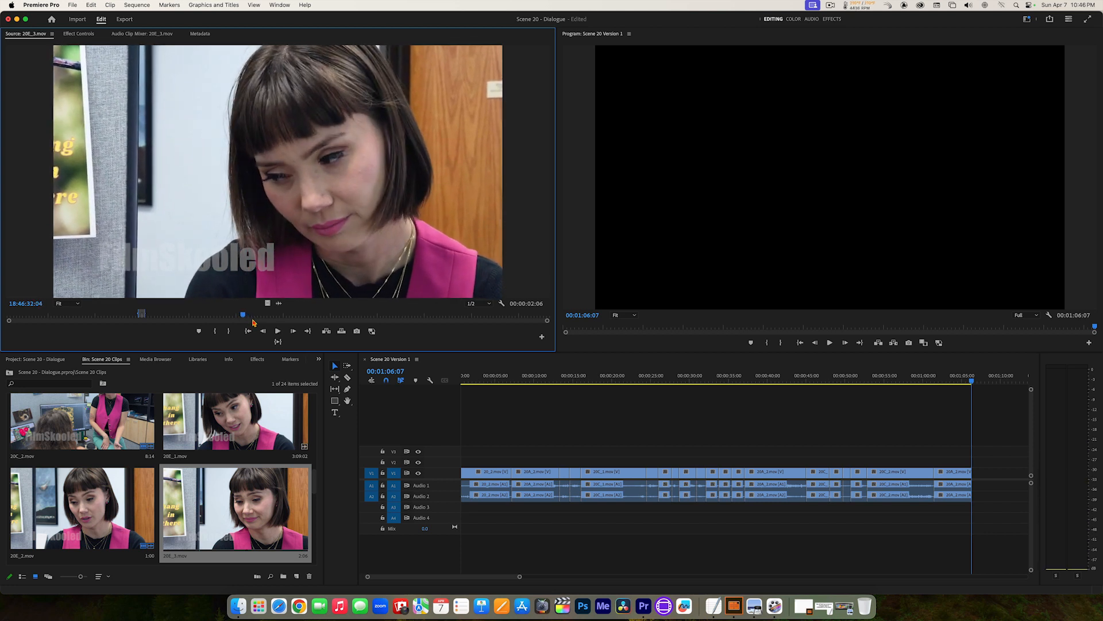
{"action": "key", "text": "i"}
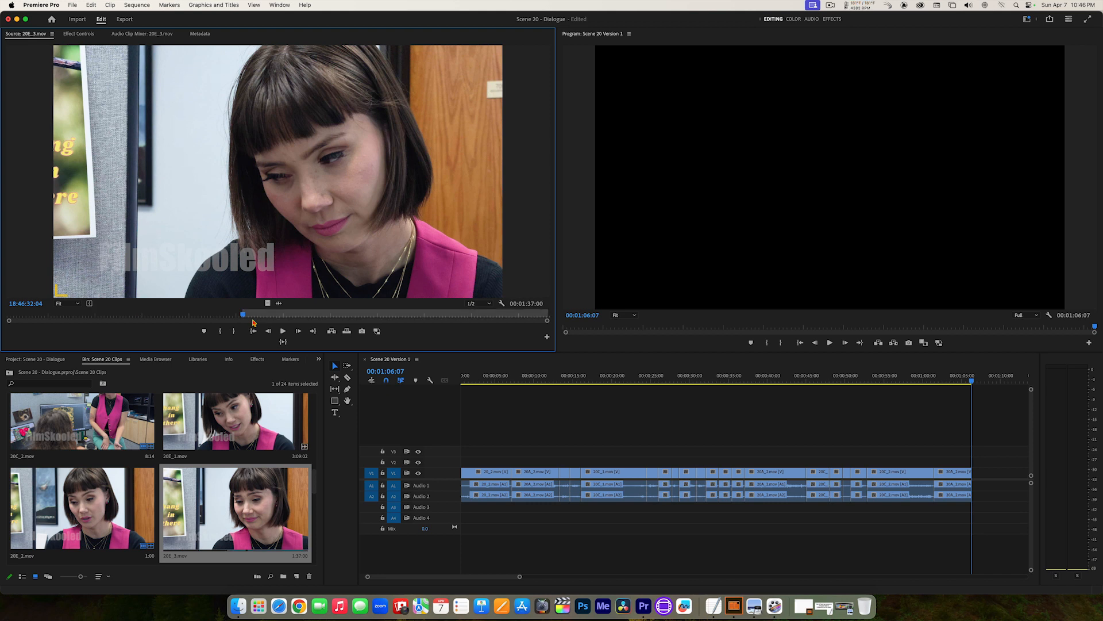
Step: Set the 20E_3.mov Out point at 18:46:33:08 and add the marked section to the end of the sequence
{"action": "key", "text": "l"}
{"action": "key", "text": "k"}
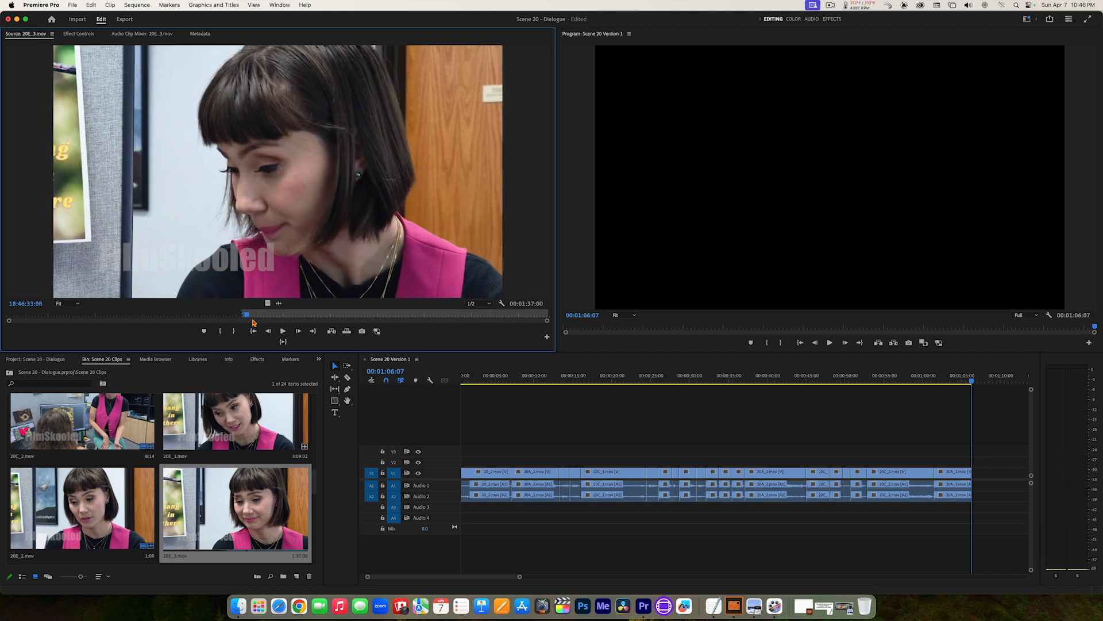
{"action": "key", "text": "o"}
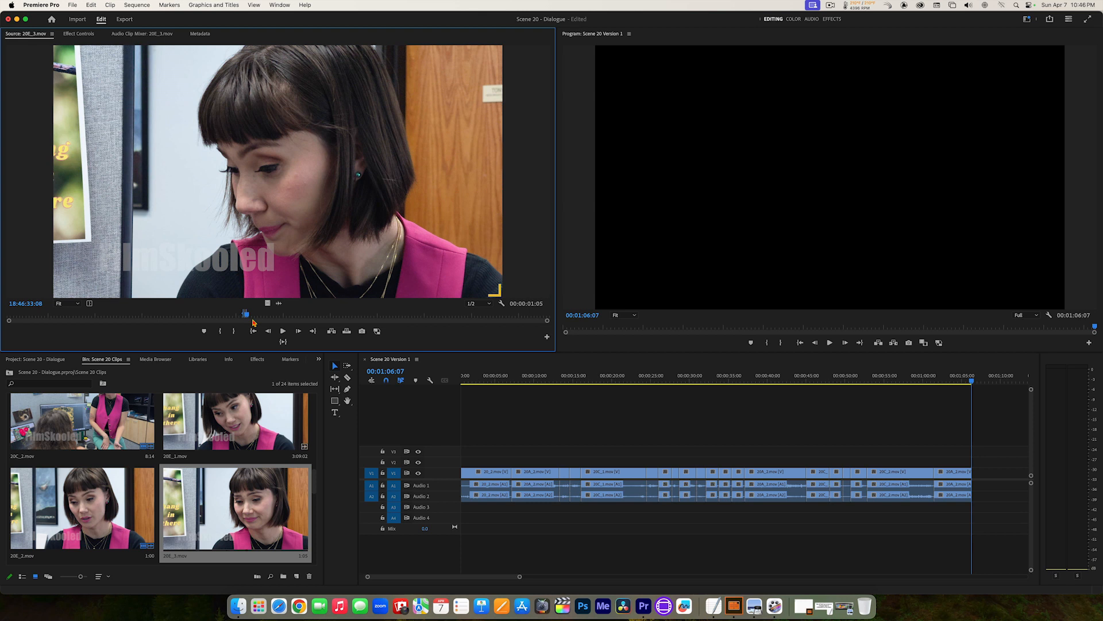
{"action": "key", "text": "period"}
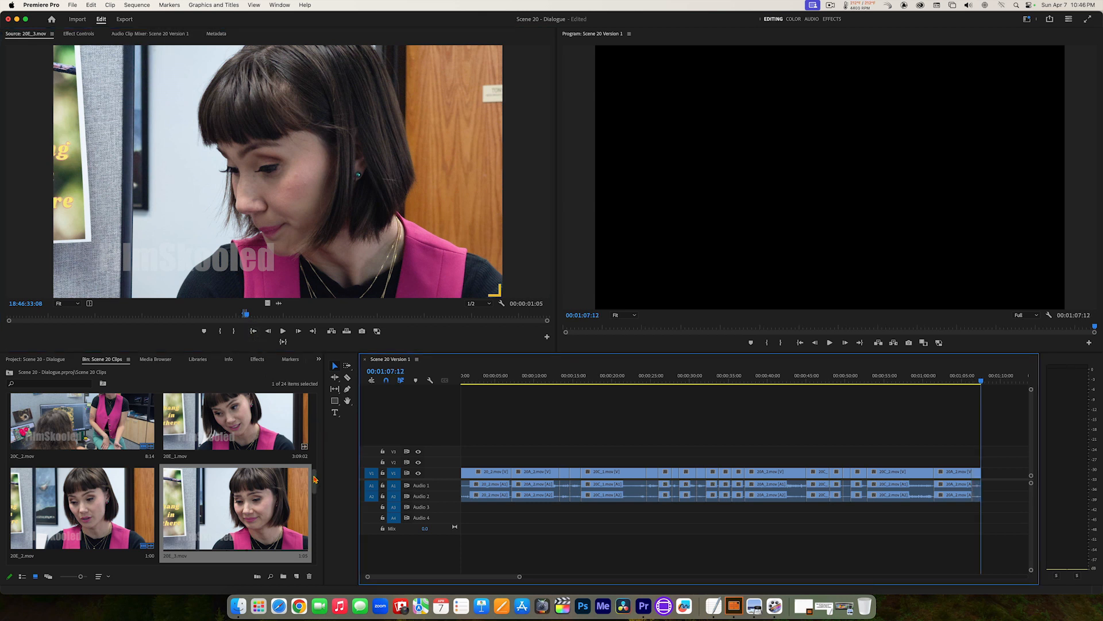
Step: Open 20A_2.mov, play on from its previous Out point and set a new In point at 17:24:20:05 before the long-haired woman's next line
{"action": "left_click_drag", "start_coordinate": [314, 479], "coordinate": [310, 429]}
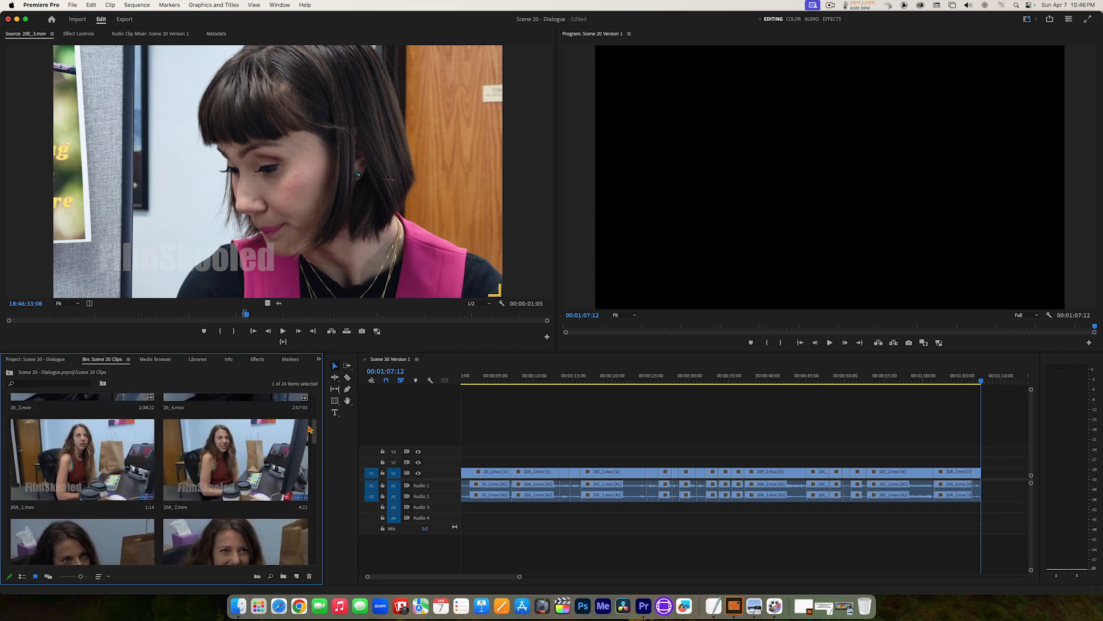
{"action": "double_click", "coordinate": [230, 459]}
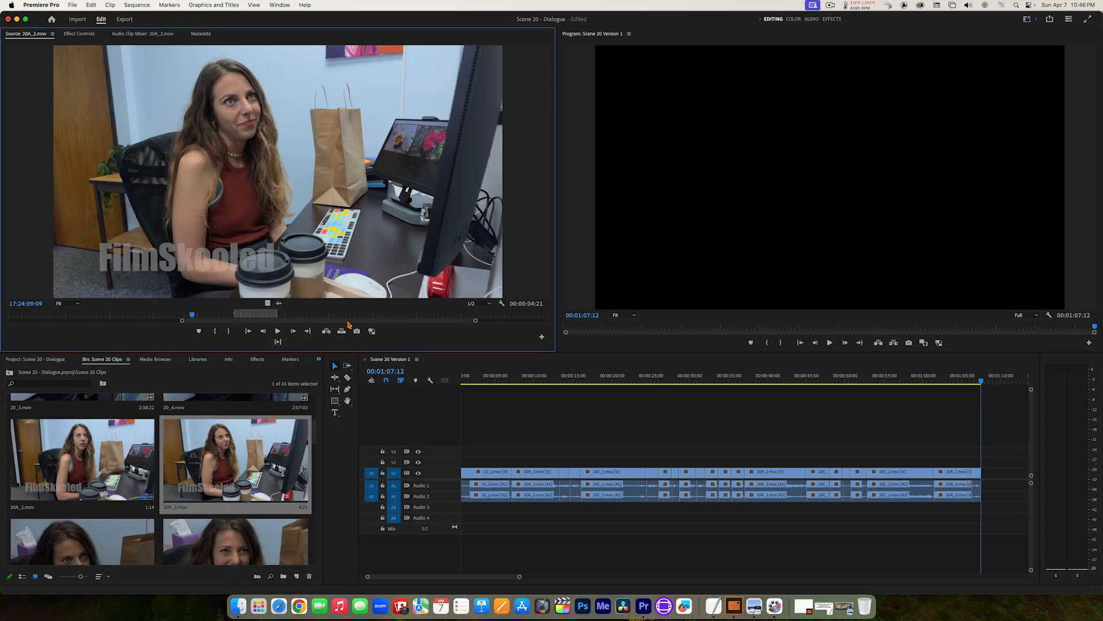
{"action": "left_click_drag", "start_coordinate": [477, 322], "coordinate": [568, 322]}
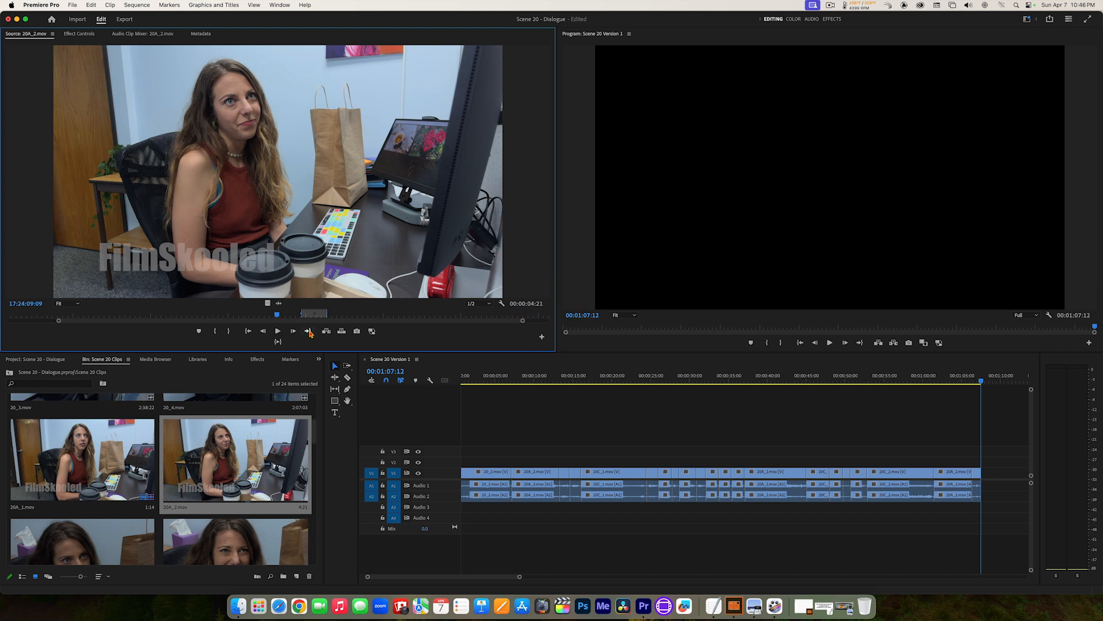
{"action": "left_click", "coordinate": [309, 332]}
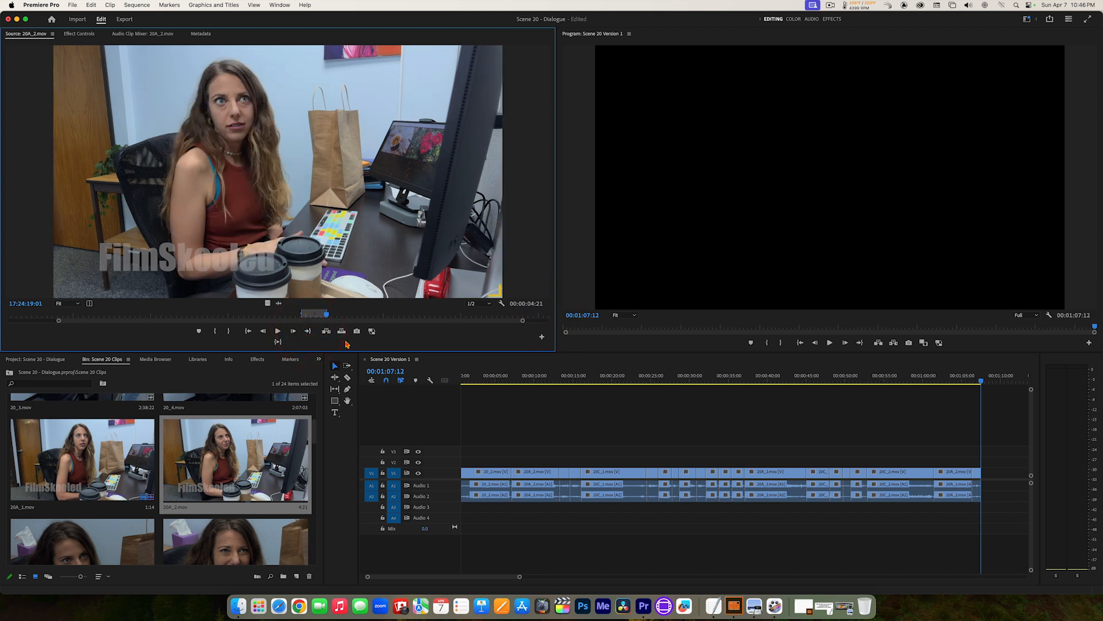
{"action": "key", "text": "space"}
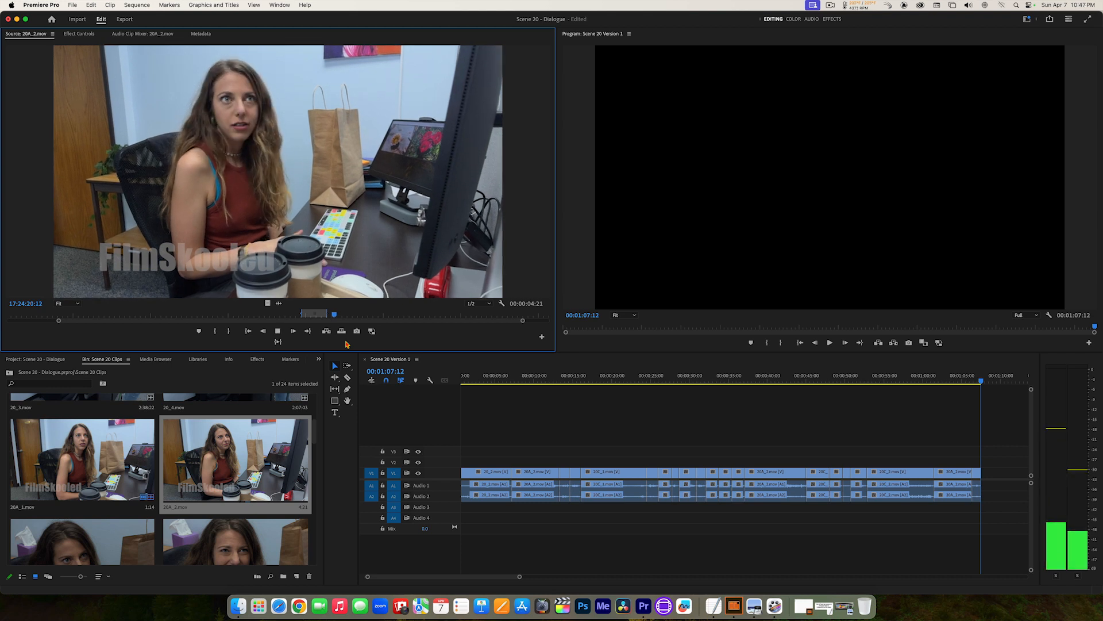
{"action": "key", "text": "space"}
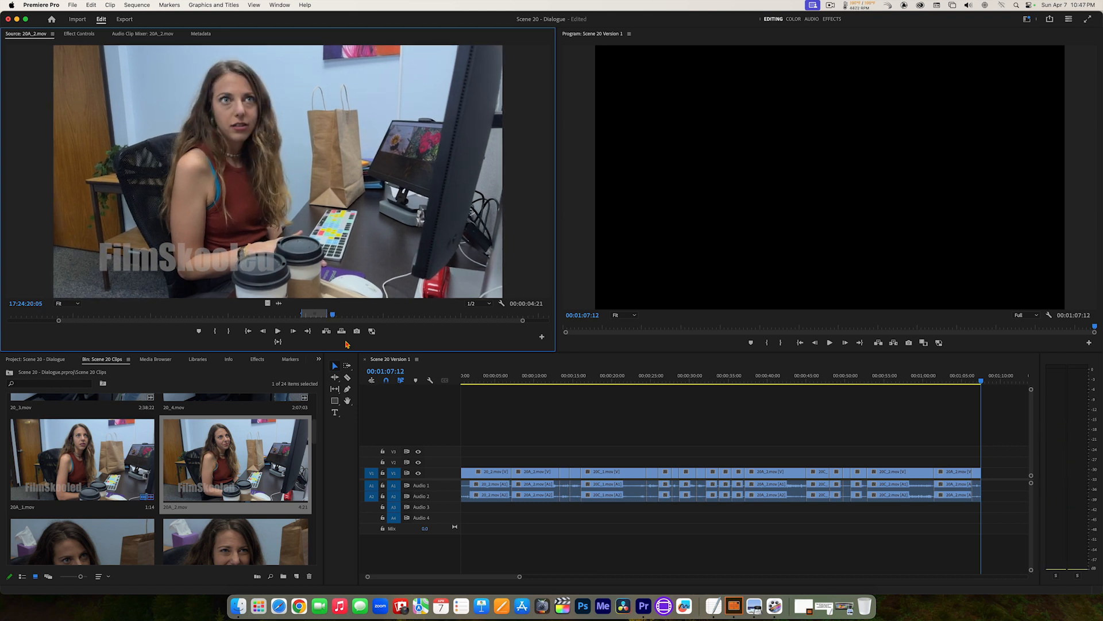
{"action": "key", "text": "i"}
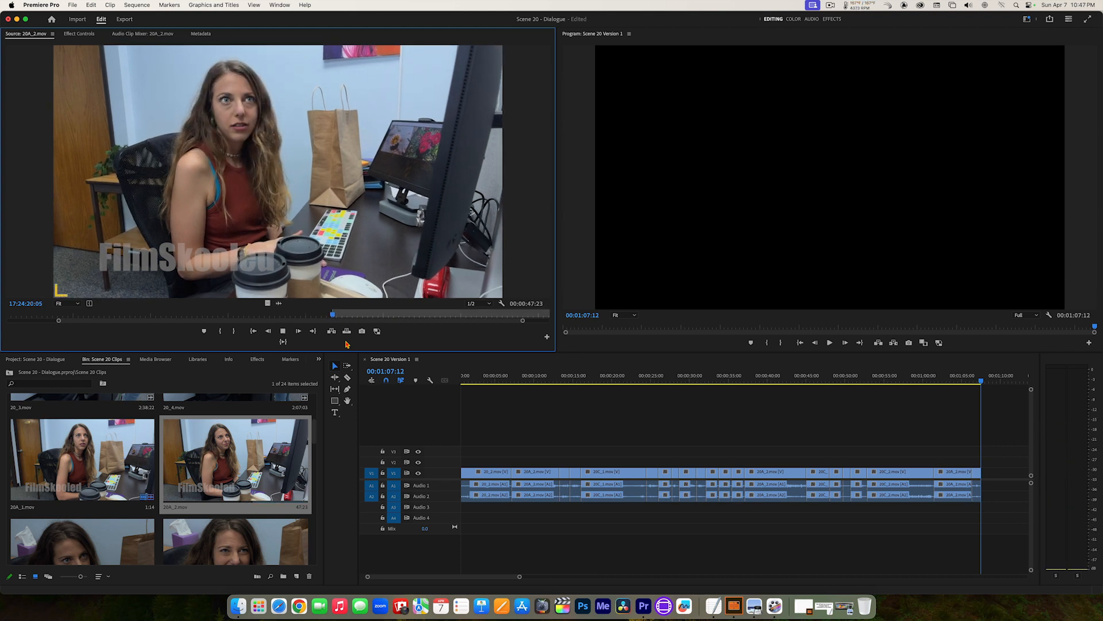
Step: Set the 20A_2.mov Out point at 17:24:24:05 and add the marked section to the end of the sequence
{"action": "key", "text": "space"}
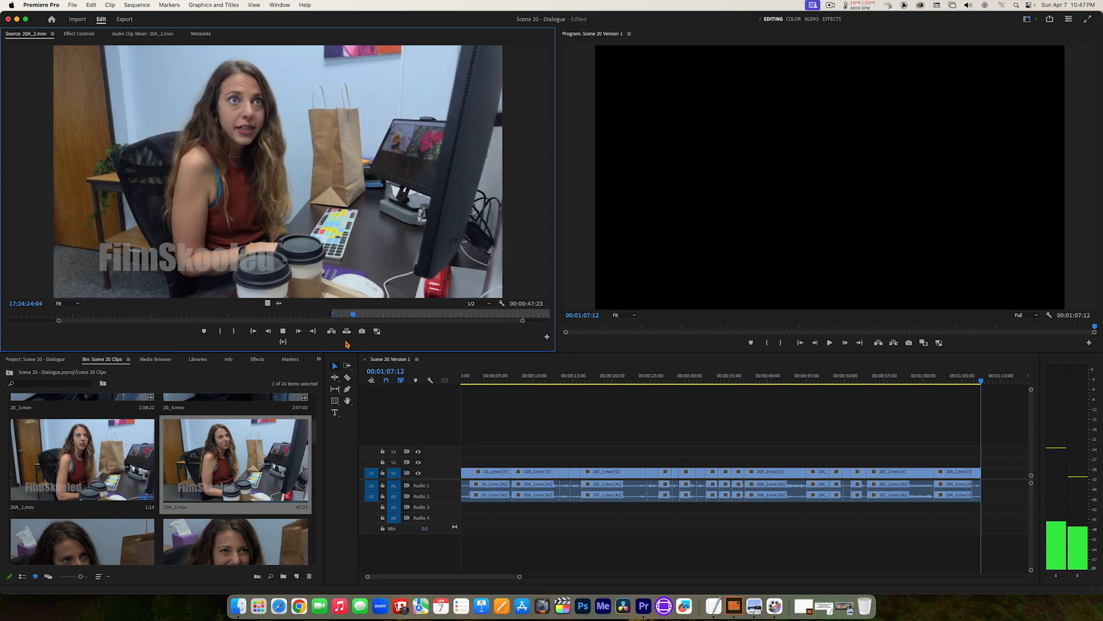
{"action": "key", "text": "space"}
{"action": "key", "text": "o"}
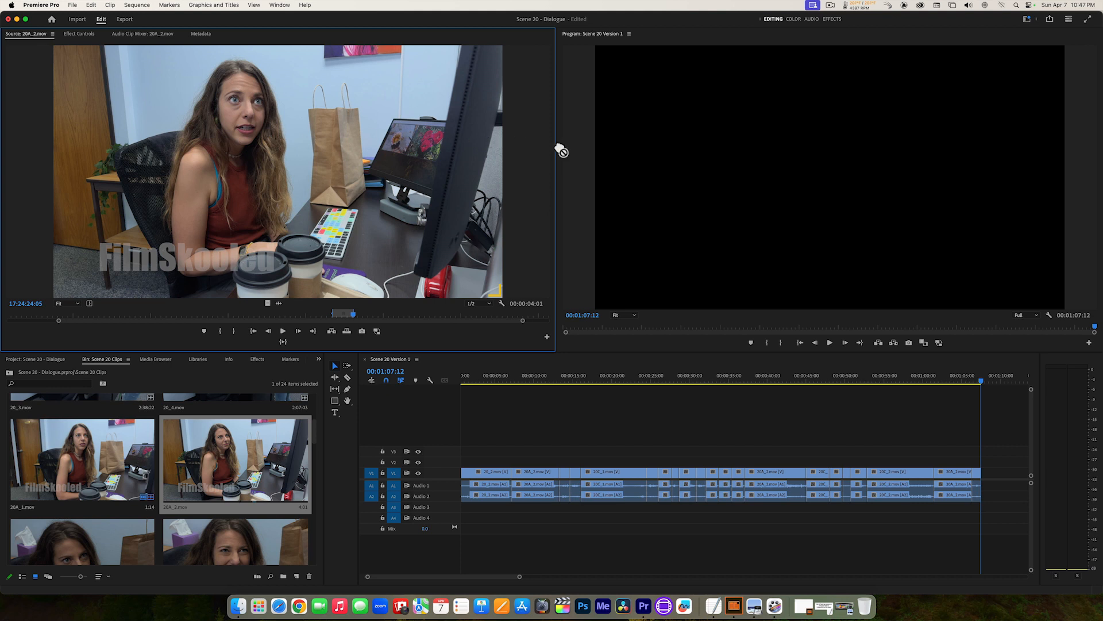
{"action": "left_click_drag", "start_coordinate": [562, 151], "coordinate": [838, 168]}
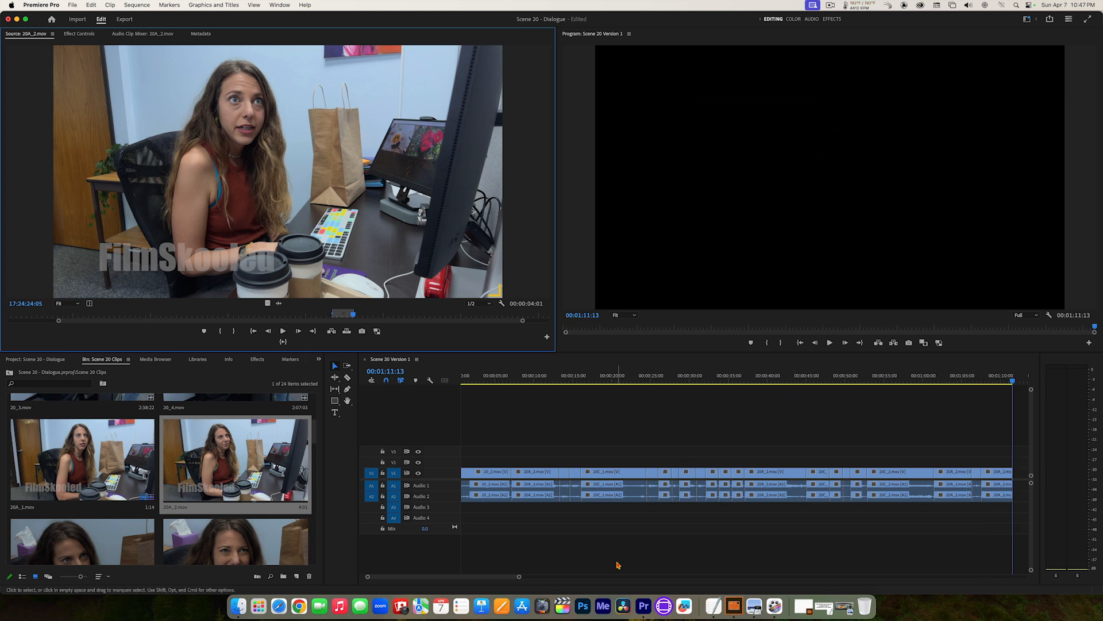
Step: Open 20C_2.mov, play past 17:54:19:08 to the short-haired woman's next line and set the In point at 17:54:30:11
{"action": "mouse_move", "coordinate": [521, 577]}
{"action": "left_mouse_down"}
{"action": "mouse_move", "coordinate": [544, 584]}
{"action": "mouse_move", "coordinate": [537, 578]}
{"action": "left_mouse_up"}
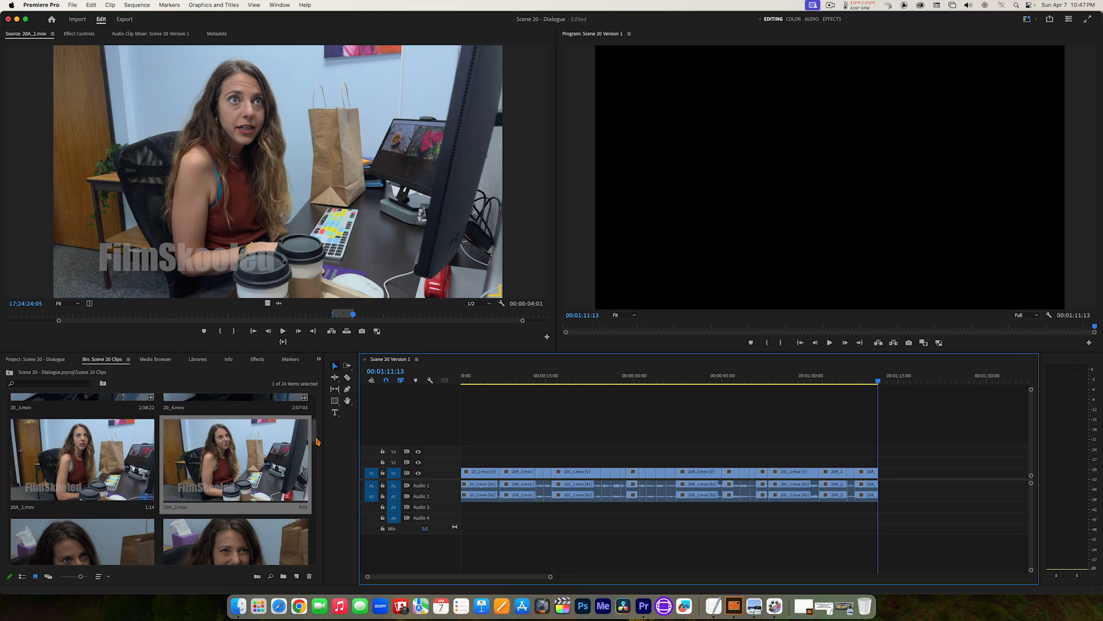
{"action": "left_click_drag", "start_coordinate": [315, 439], "coordinate": [320, 478]}
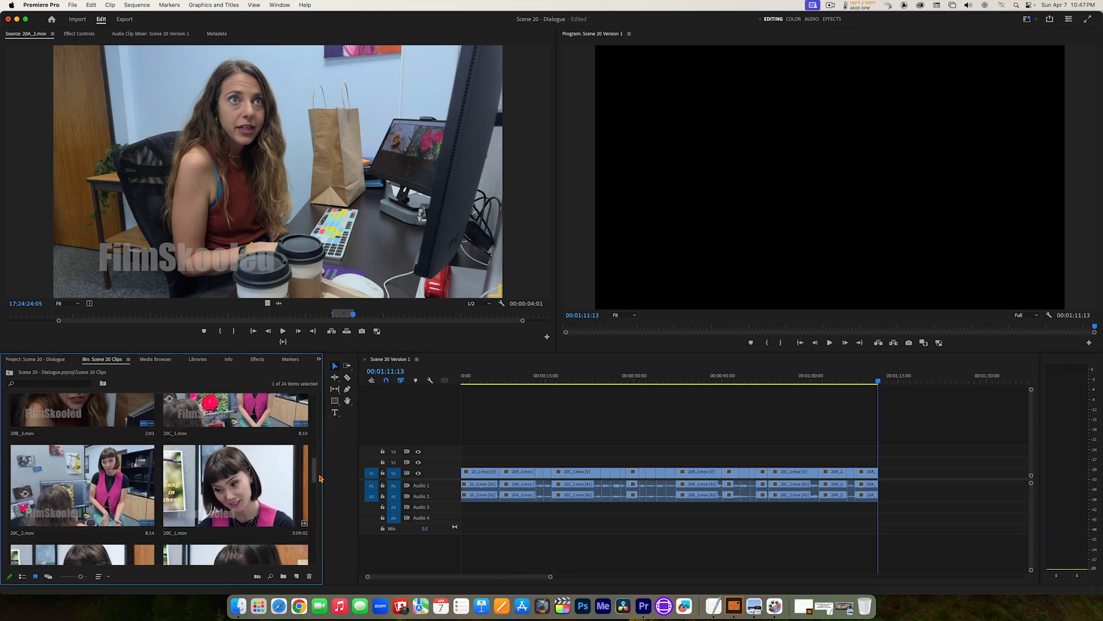
{"action": "double_click", "coordinate": [96, 489]}
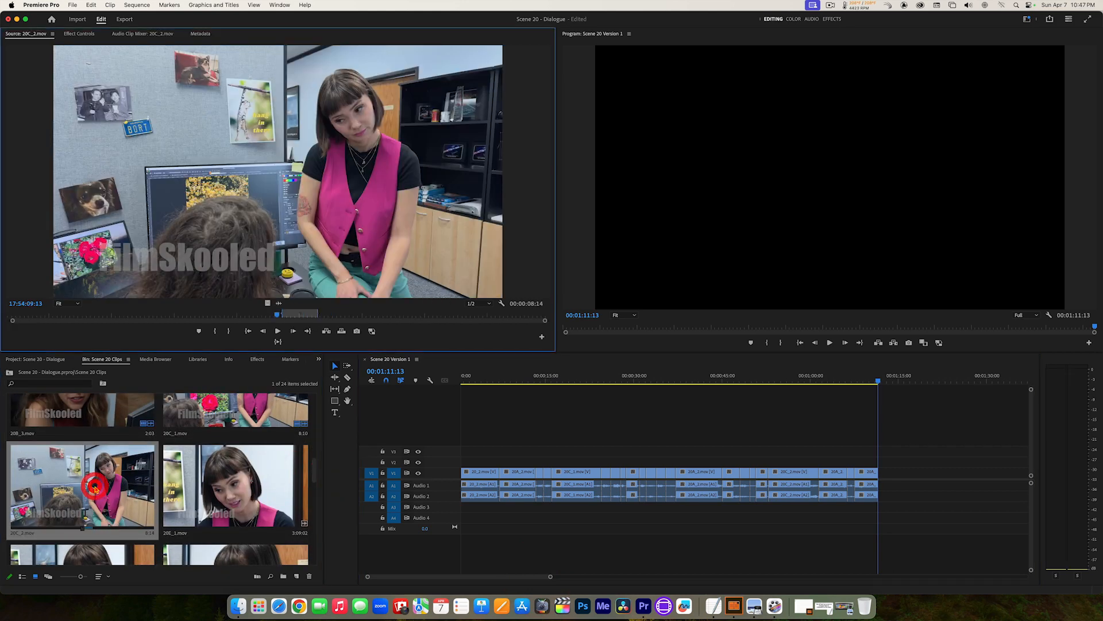
{"action": "left_click", "coordinate": [309, 332]}
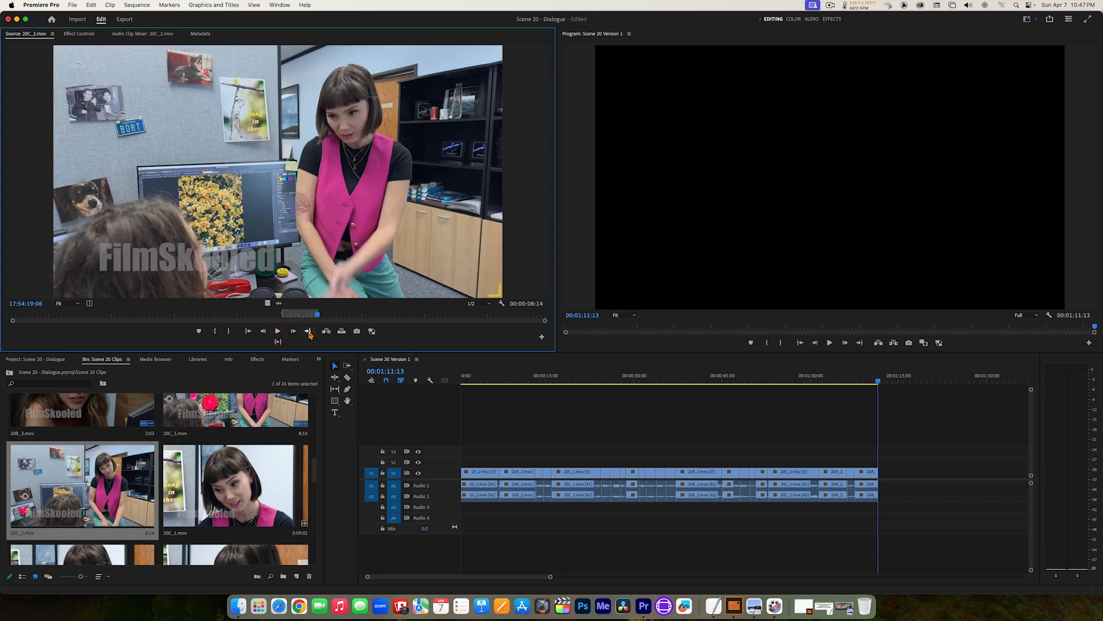
{"action": "key", "text": "space"}
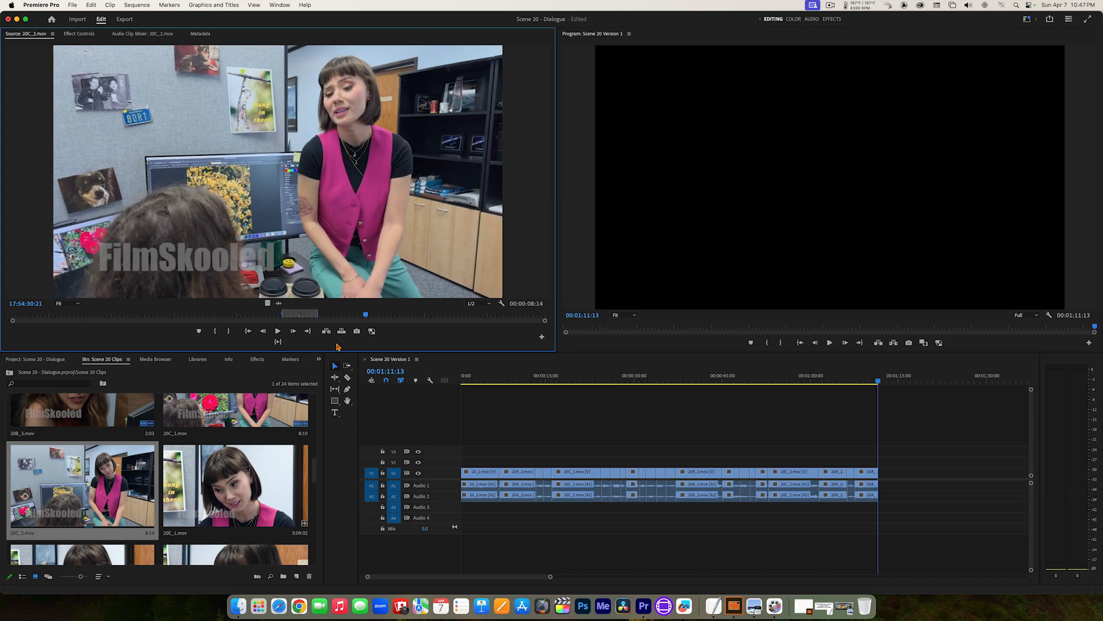
{"action": "key", "text": "space"}
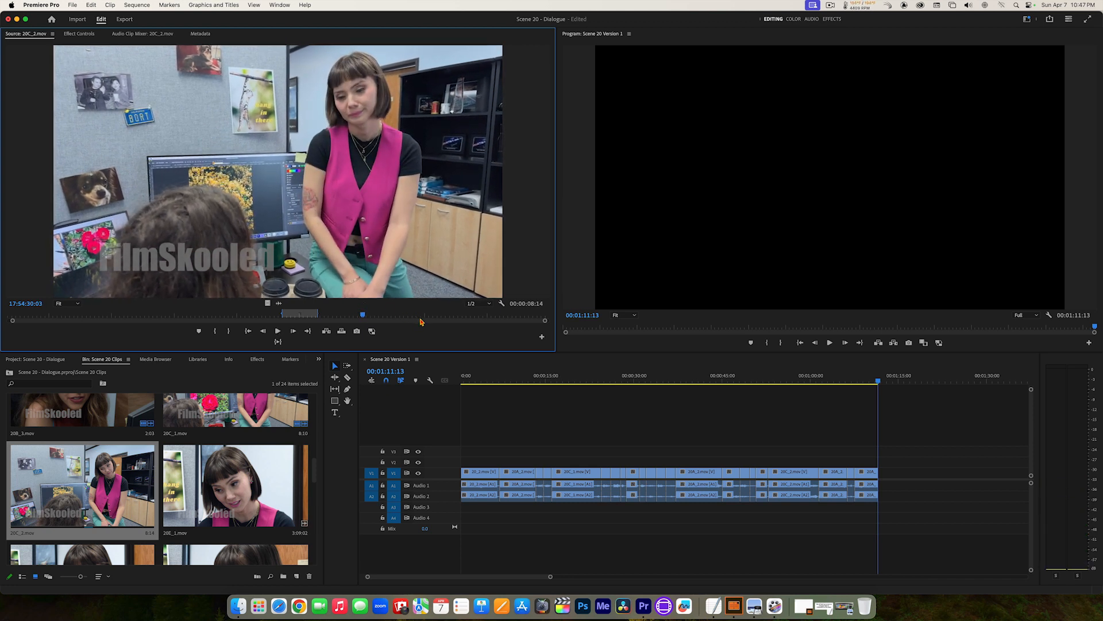
{"action": "key", "text": "space"}
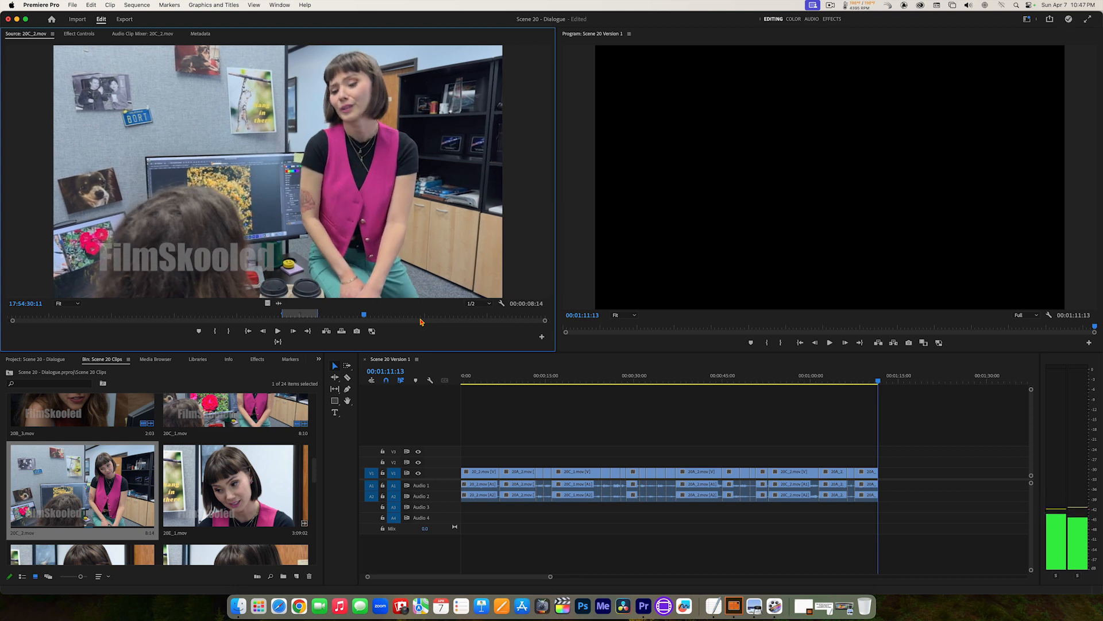
Step: Set the 20C_2.mov Out point at 17:54:37:17 and add the marked section to the end of the sequence
{"action": "key", "text": "space"}
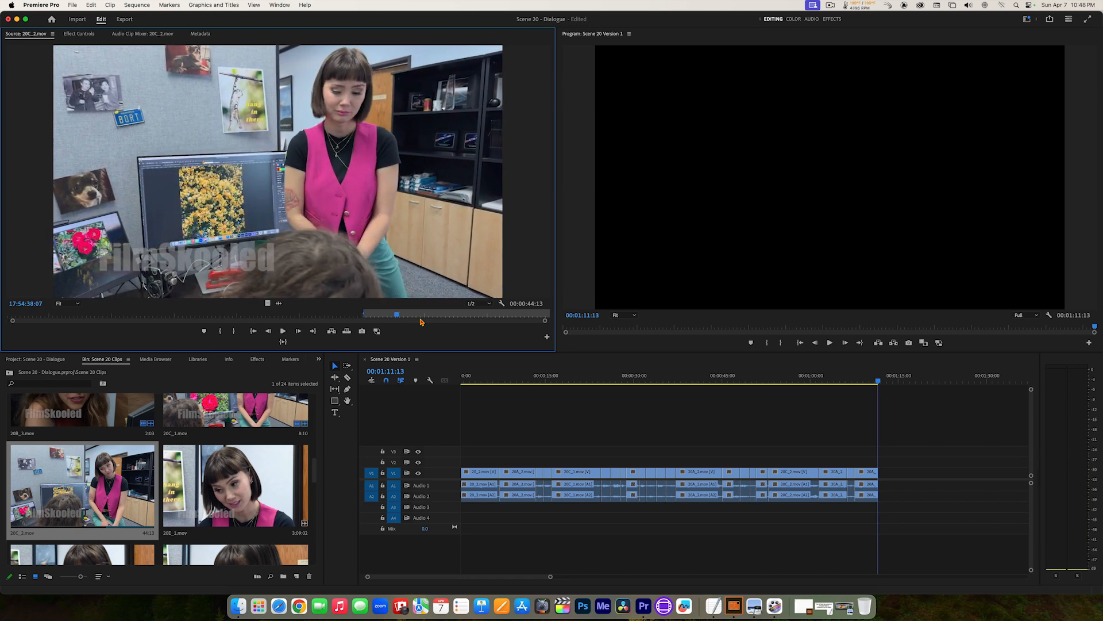
{"action": "key", "text": "space"}
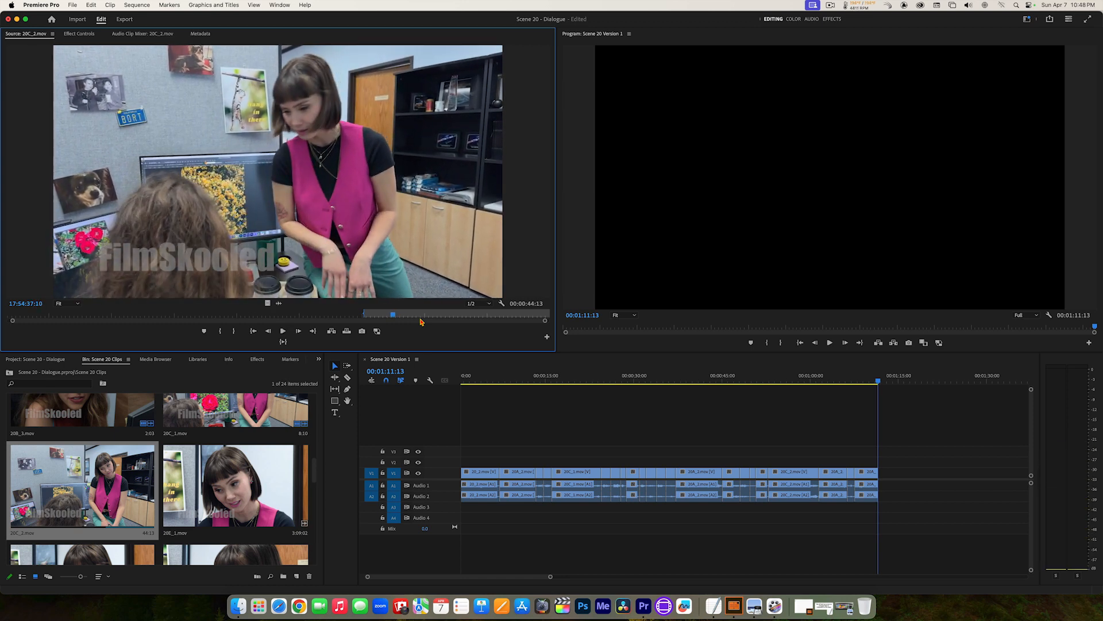
{"action": "key", "text": "Right"}
{"action": "key", "text": "Right"}
{"action": "key", "text": "Right"}
{"action": "key", "text": "Right"}
{"action": "key", "text": "Right"}
{"action": "key", "text": "Right"}
{"action": "key", "text": "Right"}
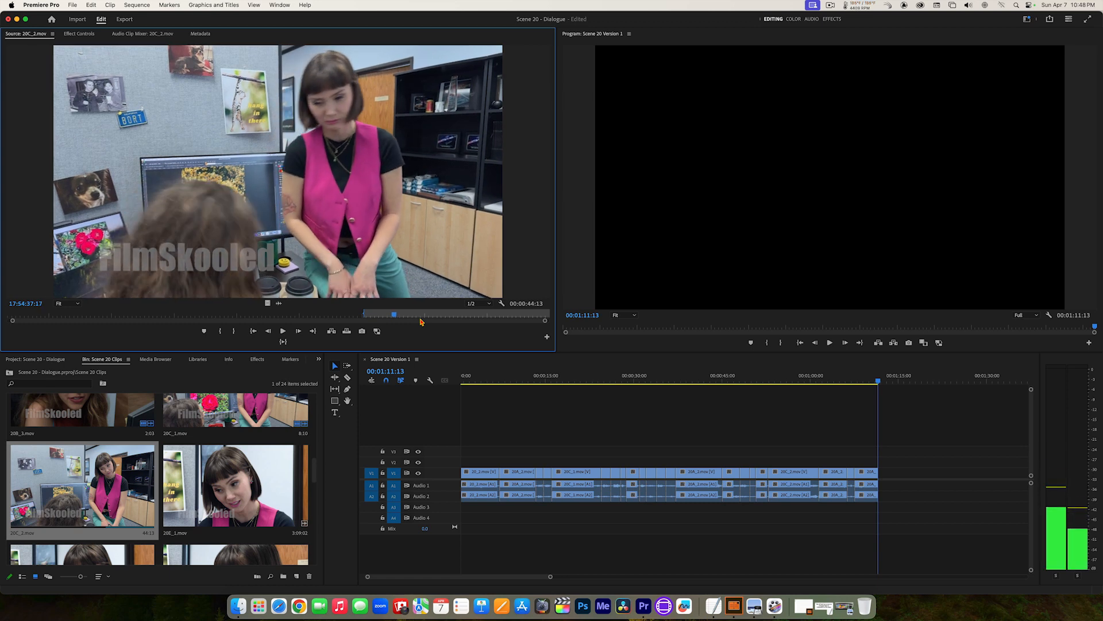
{"action": "key", "text": "o"}
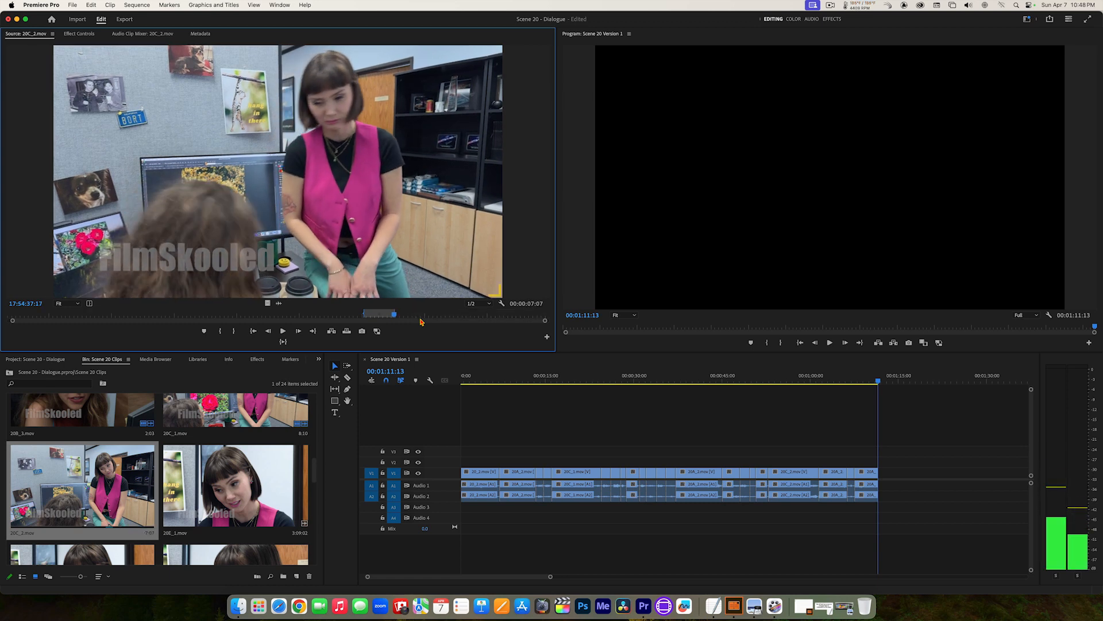
{"action": "left_click", "coordinate": [330, 335]}
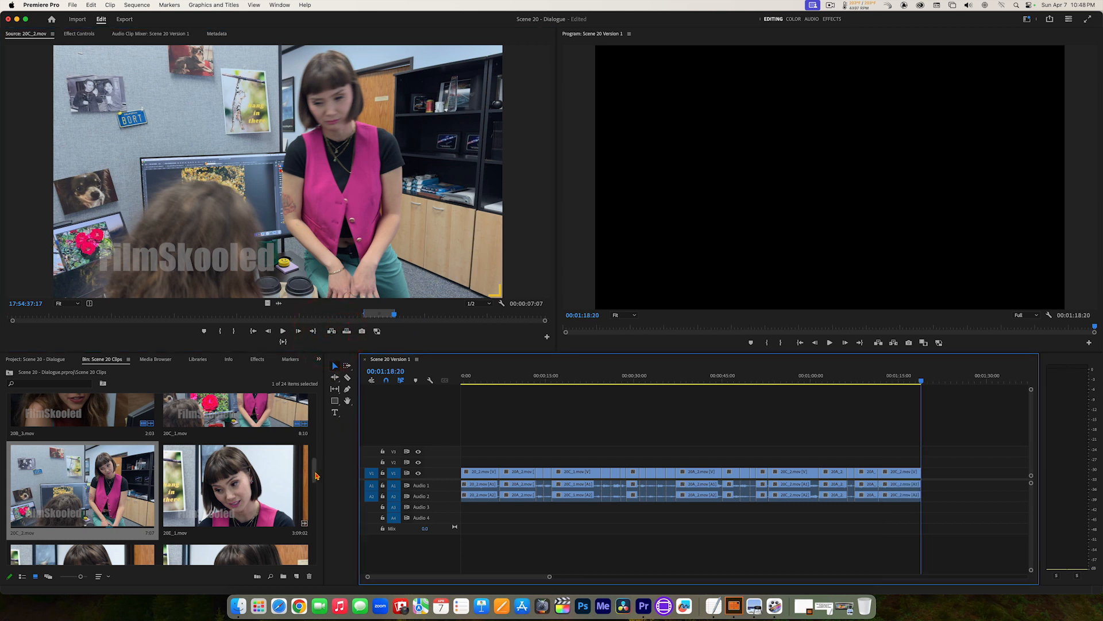
Step: Open 20A_2.mov and play on from 17:24:24:05 to find the long-haired woman's next line
{"action": "left_click_drag", "start_coordinate": [316, 476], "coordinate": [315, 434]}
{"action": "double_click", "coordinate": [256, 456]}
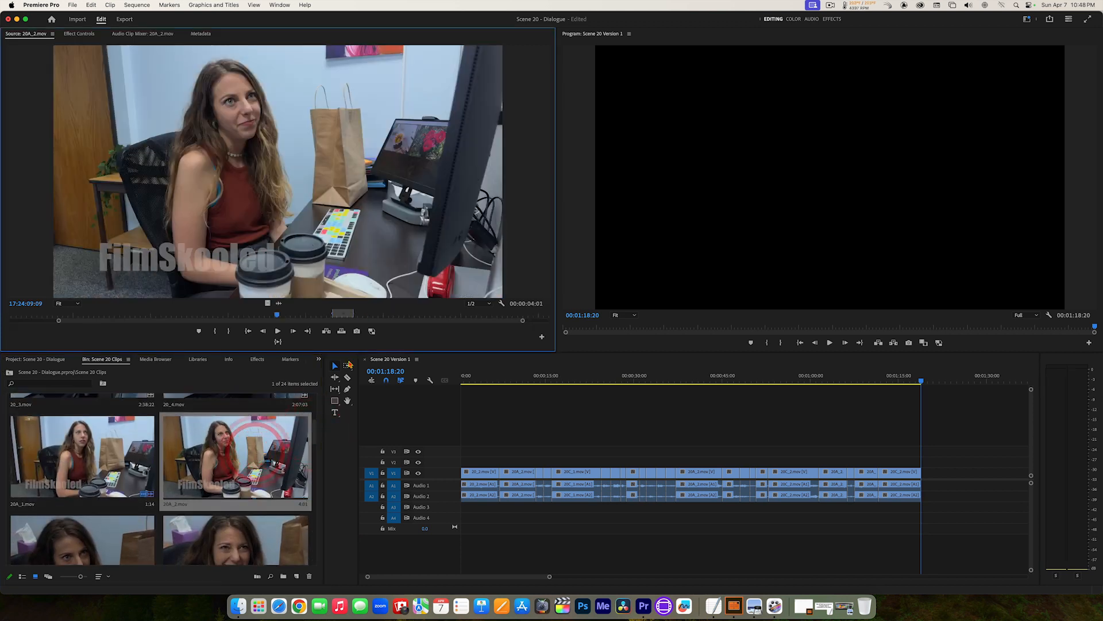
{"action": "left_click", "coordinate": [309, 332]}
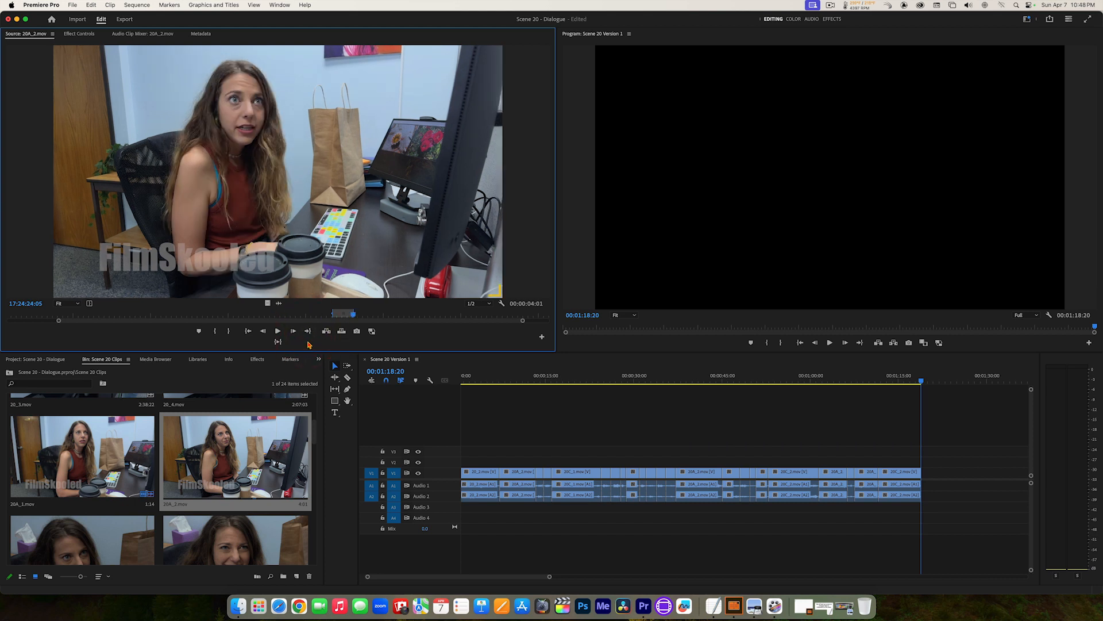
{"action": "key", "text": "space"}
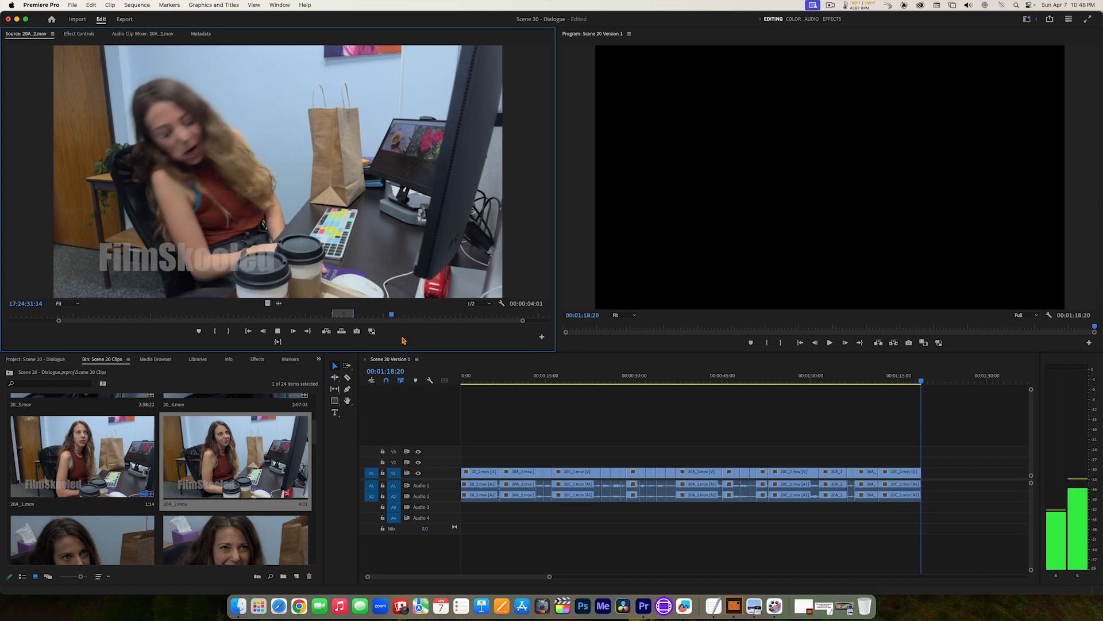
{"action": "key", "text": "space"}
{"action": "key", "text": "space"}
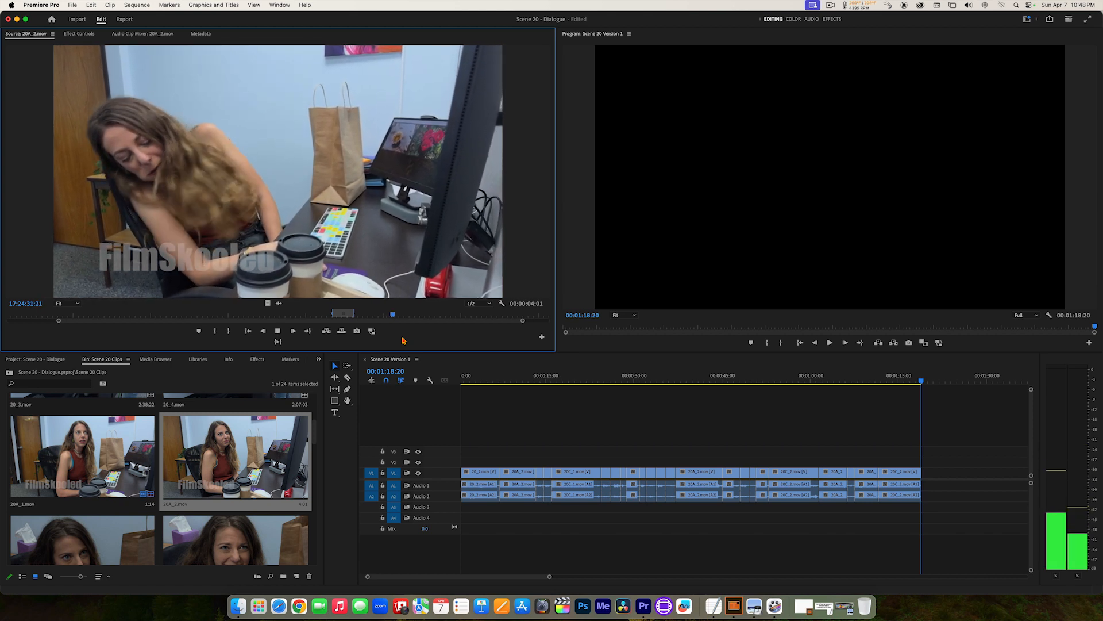
Step: Replay the moment where the long-haired woman leans over in 20A_2.mov and set the In point at about 17:24:31:22
{"action": "key", "text": "space"}
{"action": "key", "text": "space"}
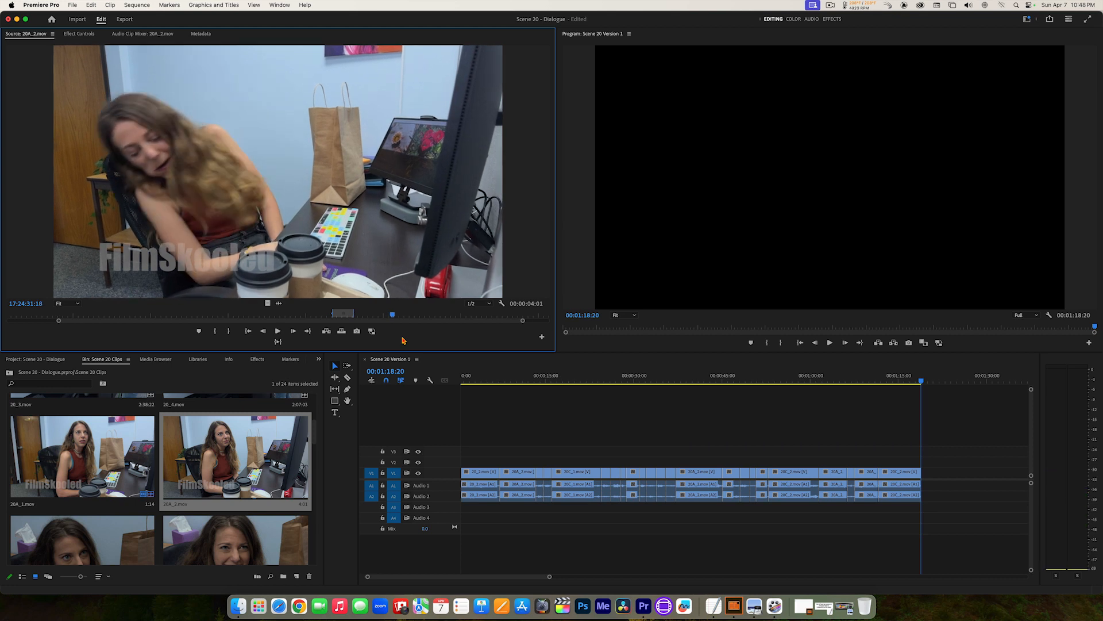
{"action": "key", "text": "j"}
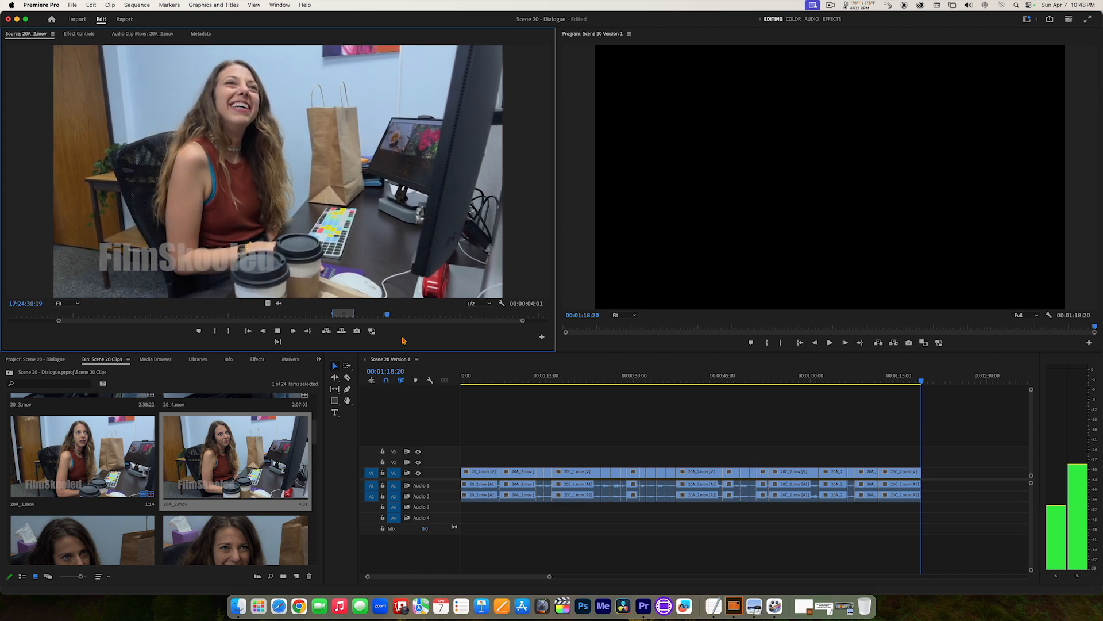
{"action": "key", "text": "k"}
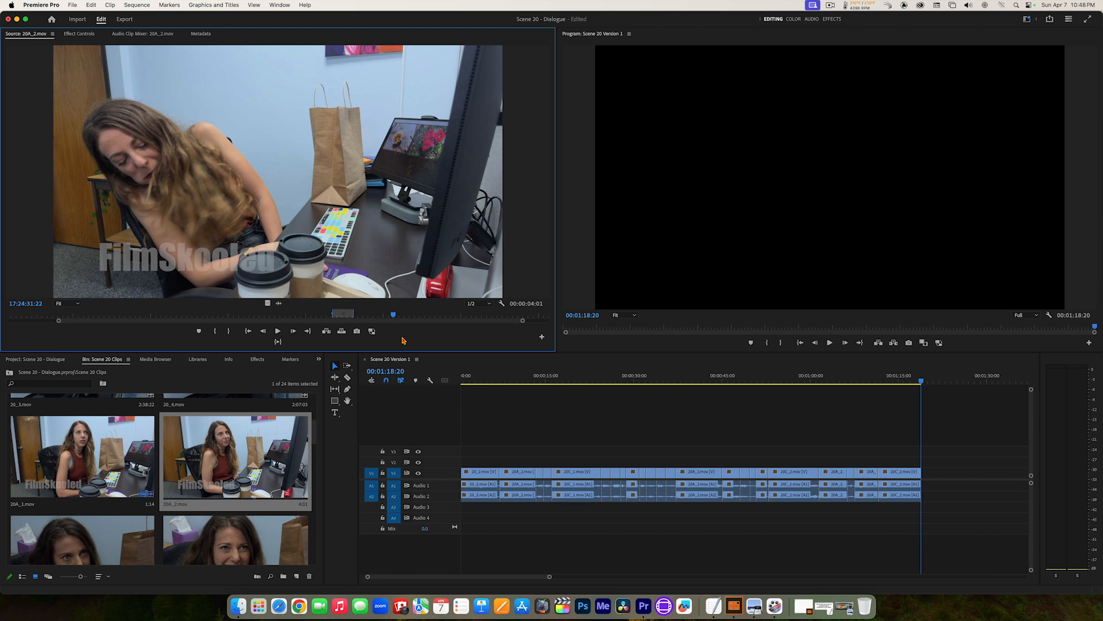
{"action": "key", "text": "i"}
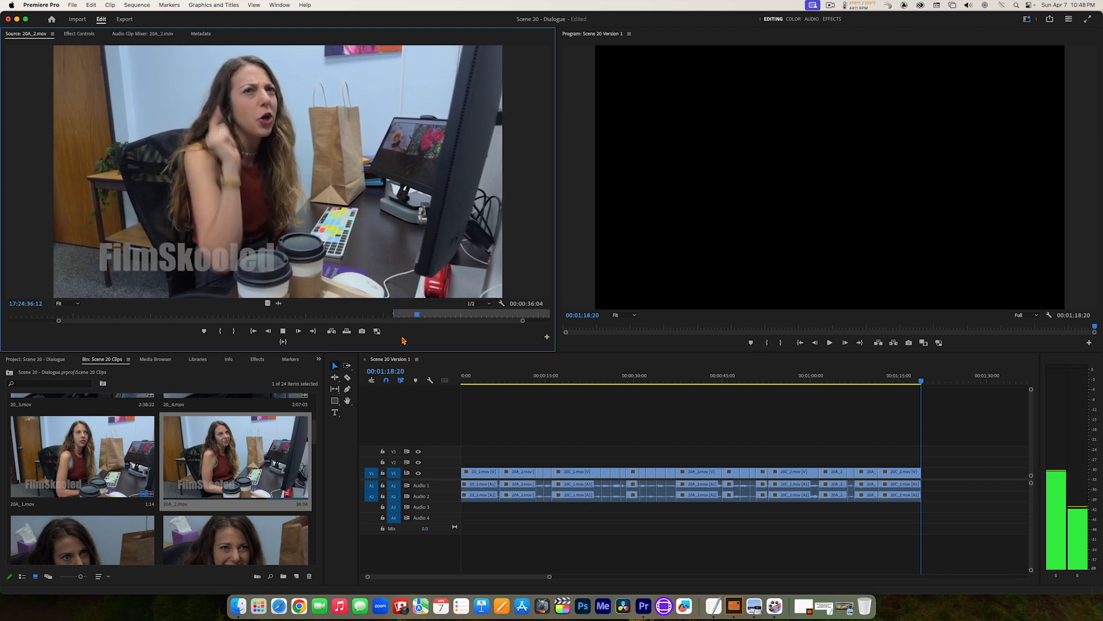
Step: Set the 20A_2.mov Out point at 17:24:37:06 and add the marked section to the end of the sequence
{"action": "key", "text": "space"}
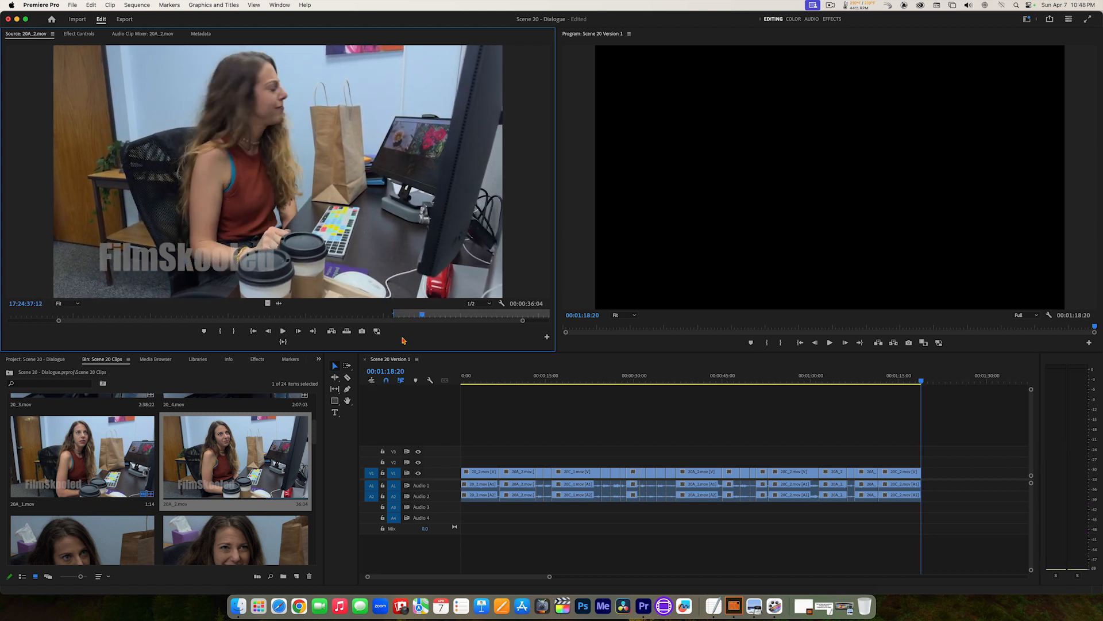
{"action": "key", "text": "Left"}
{"action": "key", "text": "Left"}
{"action": "key", "text": "Left"}
{"action": "key", "text": "Left"}
{"action": "key", "text": "Left"}
{"action": "key", "text": "Left"}
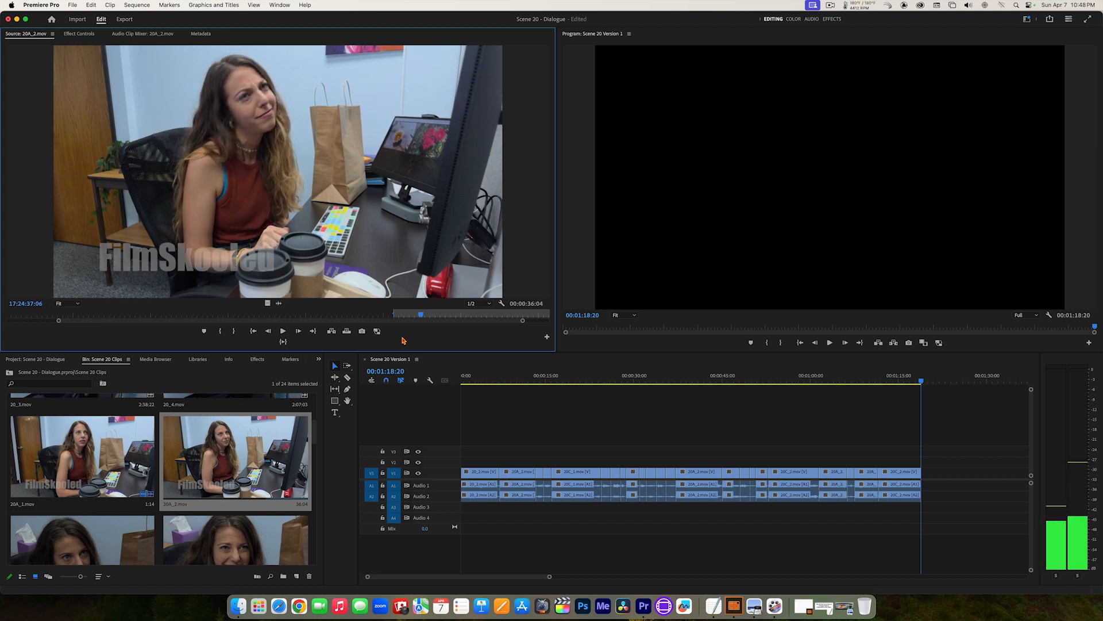
{"action": "key", "text": "o"}
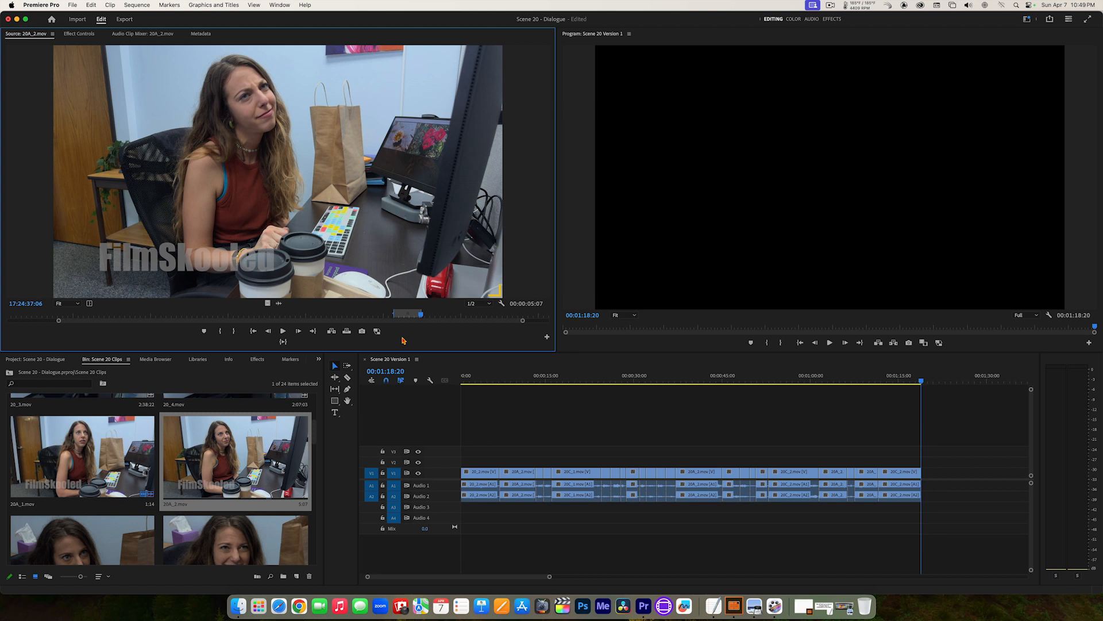
{"action": "key", "text": "period"}
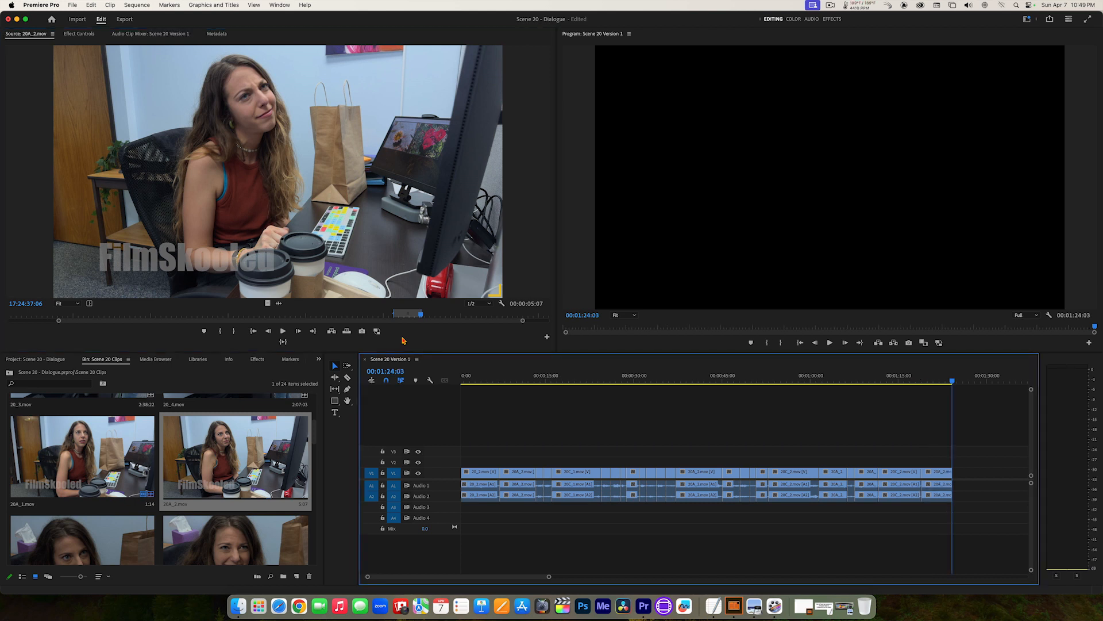
Step: Open 20C_2.mov and play on from its Out point at 17:54:37:17 to find the short-haired woman's next line
{"action": "left_click_drag", "start_coordinate": [315, 442], "coordinate": [321, 477]}
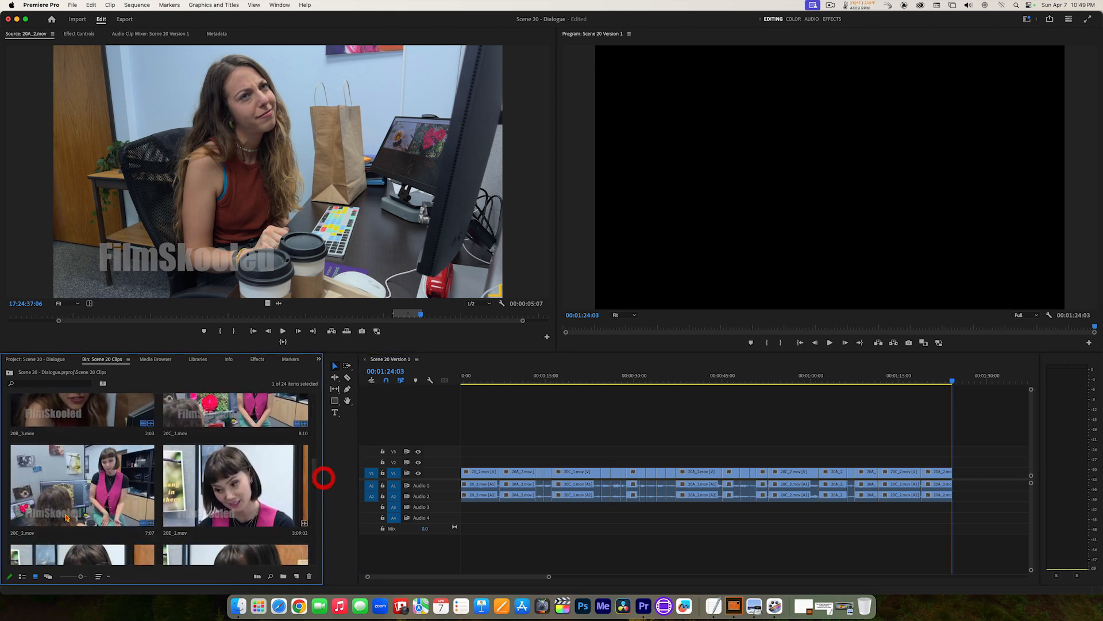
{"action": "double_click", "coordinate": [71, 486]}
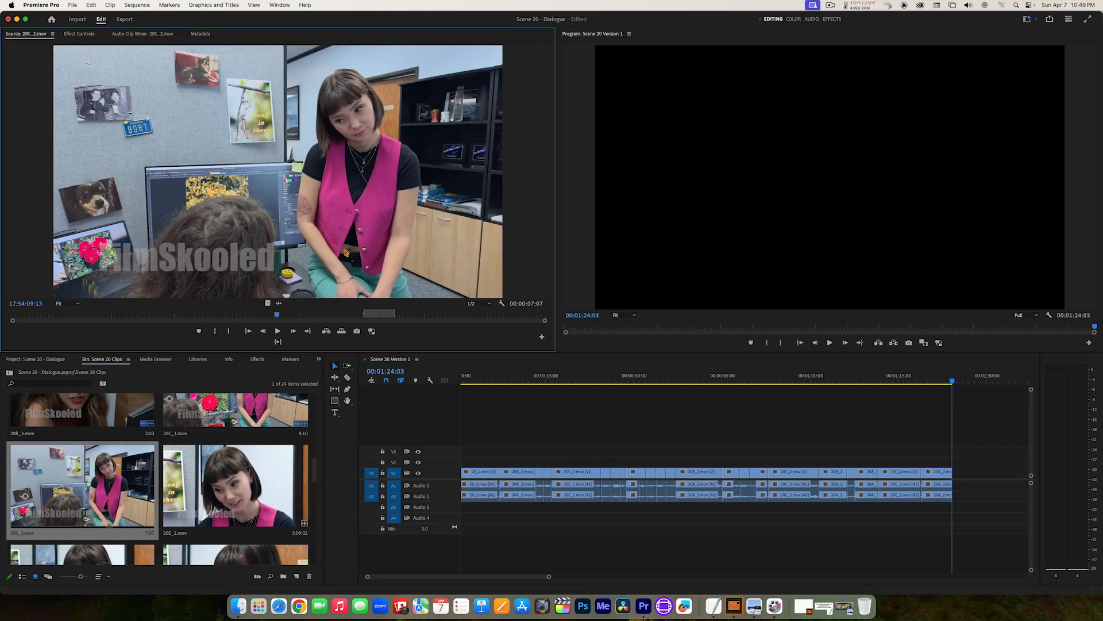
{"action": "left_click", "coordinate": [309, 332]}
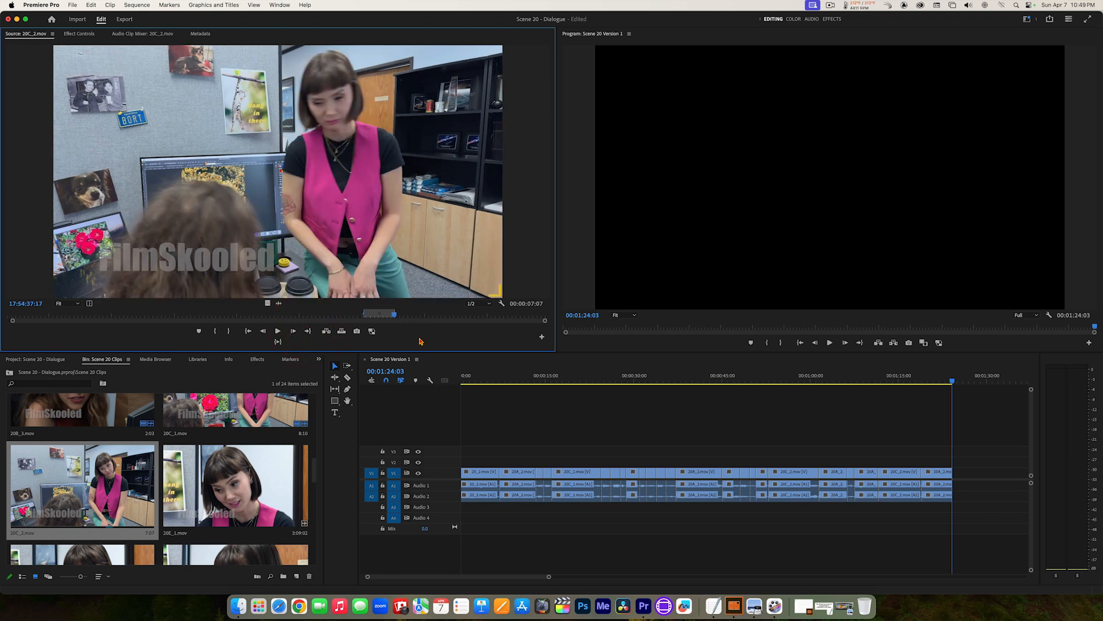
{"action": "key", "text": "space"}
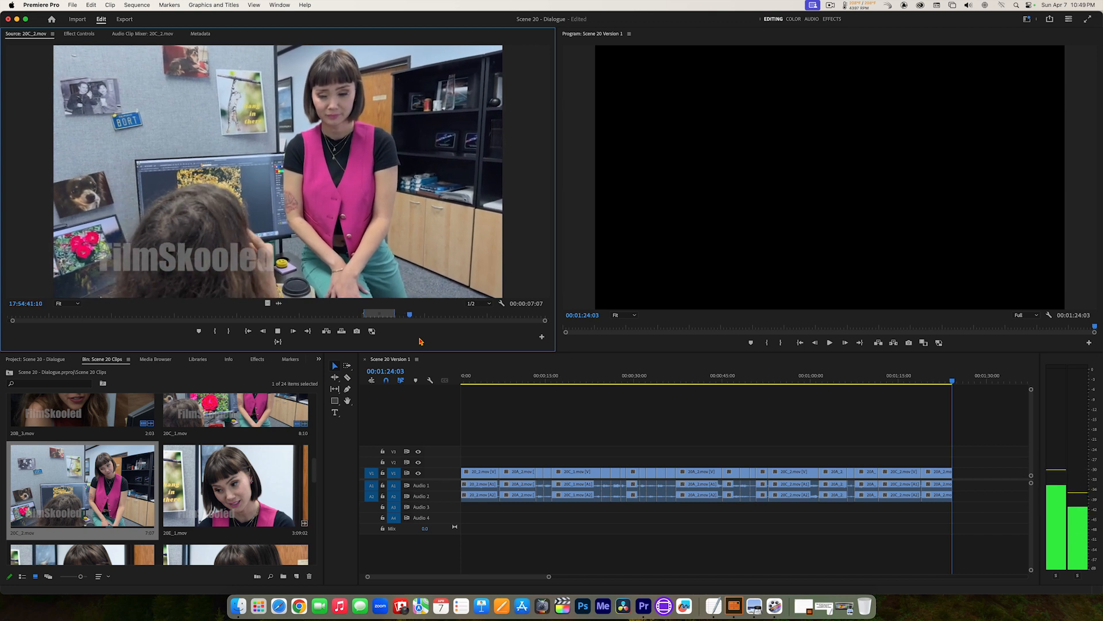
{"action": "key", "text": "space"}
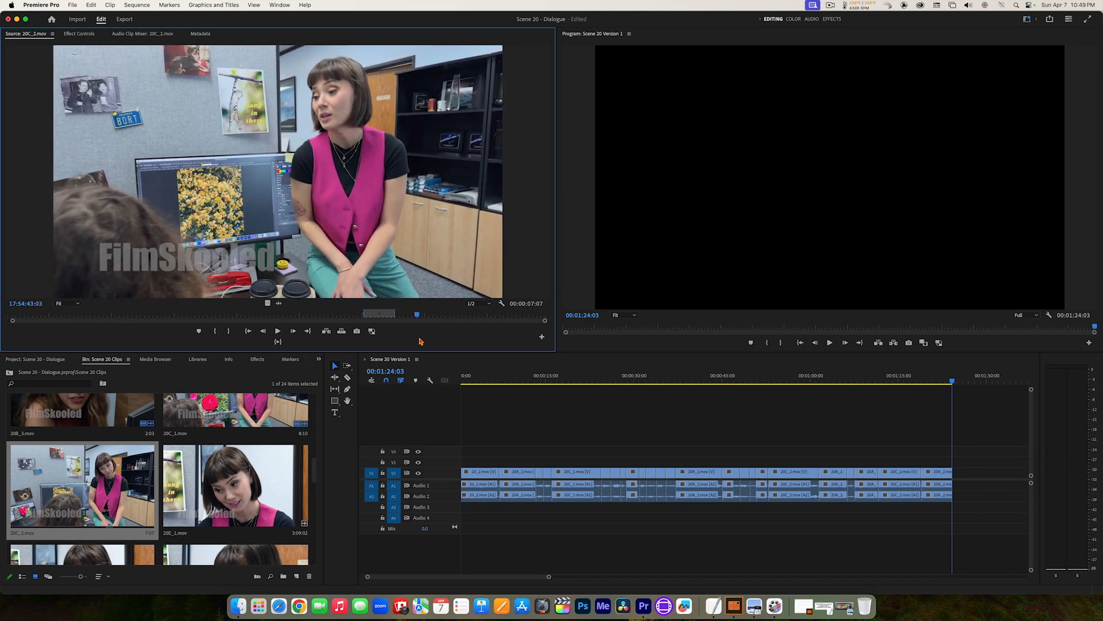
Step: Go back to the start of the short-haired woman's line in 20C_2.mov and set the In point at 17:54:42:15
{"action": "key", "text": "j"}
{"action": "key", "text": "k"}
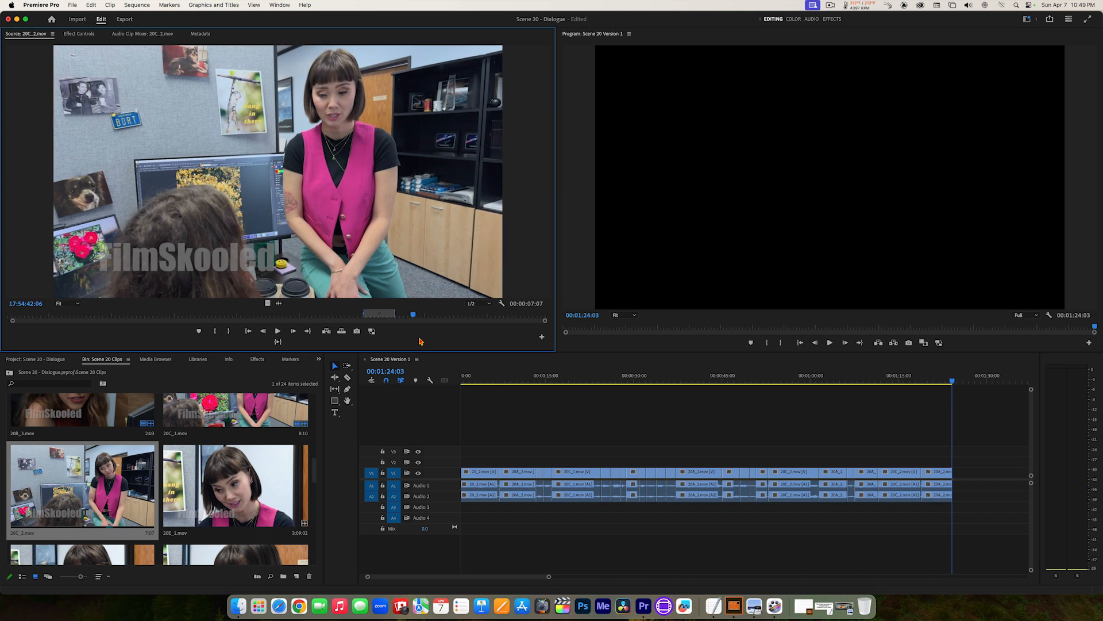
{"action": "key", "text": "Right"}
{"action": "key", "text": "Right"}
{"action": "key", "text": "Right"}
{"action": "key", "text": "Right"}
{"action": "key", "text": "Right"}
{"action": "key", "text": "Right"}
{"action": "key", "text": "Right"}
{"action": "key", "text": "Right"}
{"action": "key", "text": "Right"}
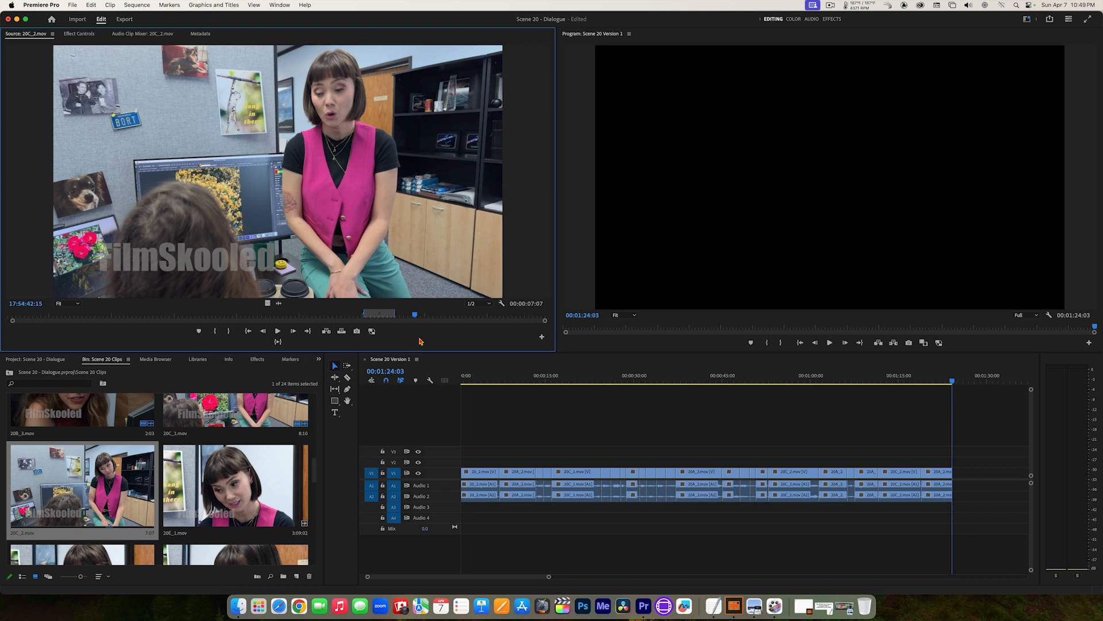
{"action": "key", "text": "i"}
Step: Set the 20C_2.mov Out point at 17:54:44:12 and preview the marked section
{"action": "key", "text": "space"}
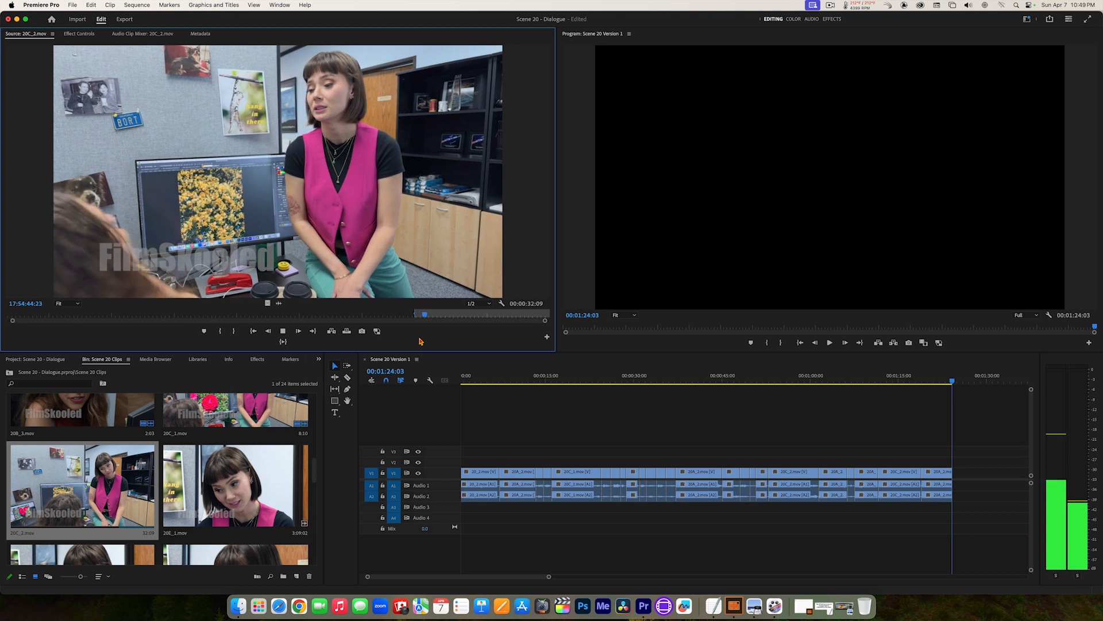
{"action": "key", "text": "space"}
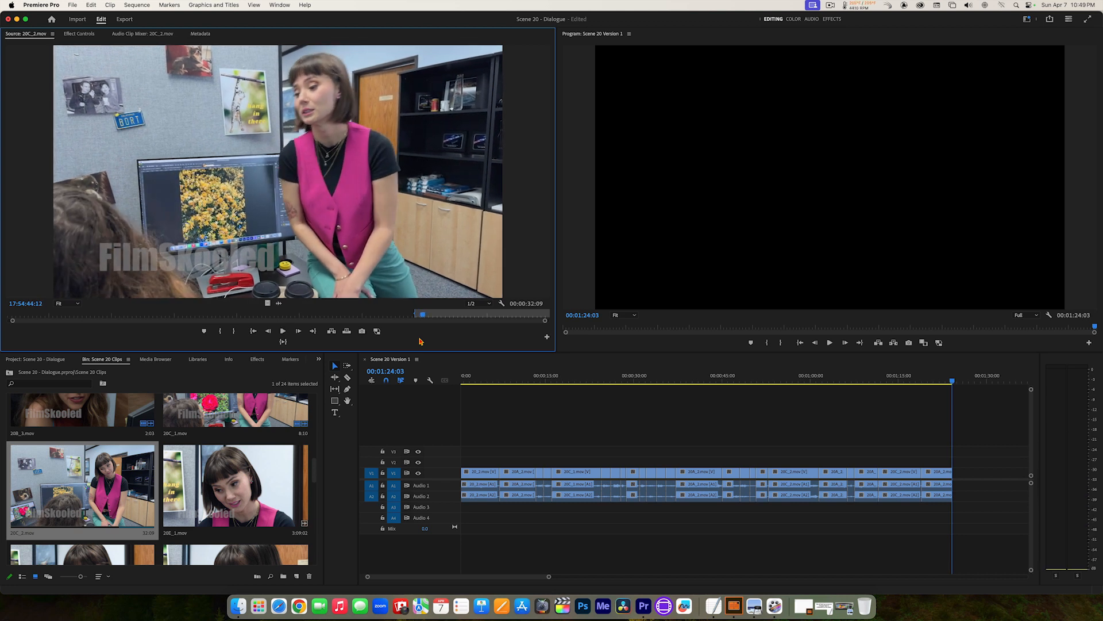
{"action": "key", "text": "o"}
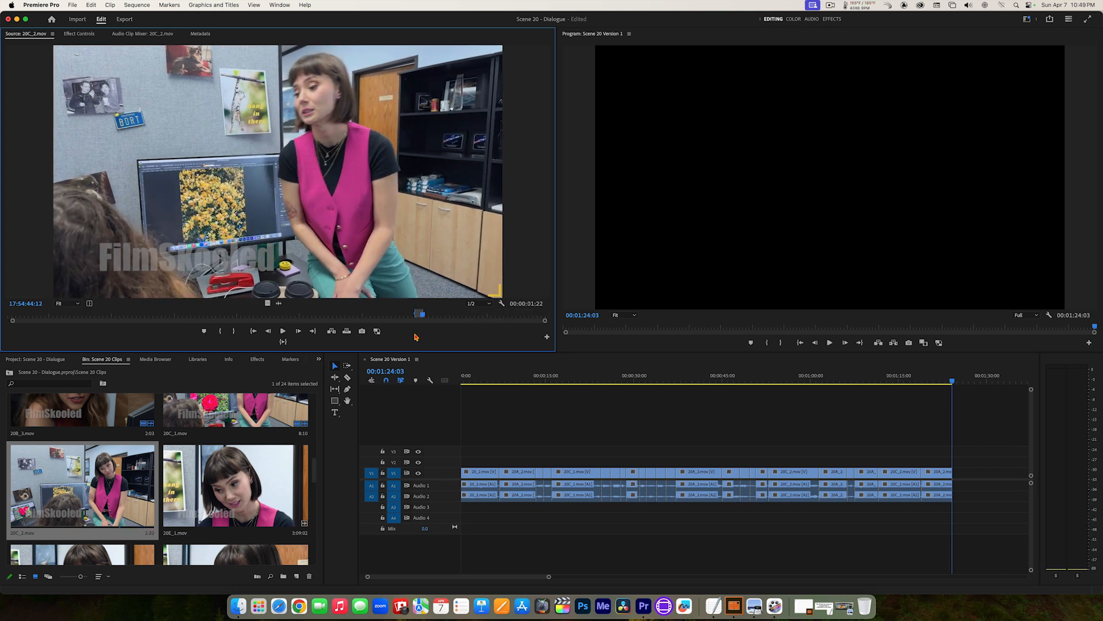
{"action": "left_click", "coordinate": [283, 342]}
Step: Open 20C_1.mov and play on from 17:51:35:05 to find the short-haired woman's same line in this take
{"action": "left_click_drag", "start_coordinate": [314, 465], "coordinate": [313, 448]}
{"action": "double_click", "coordinate": [268, 470]}
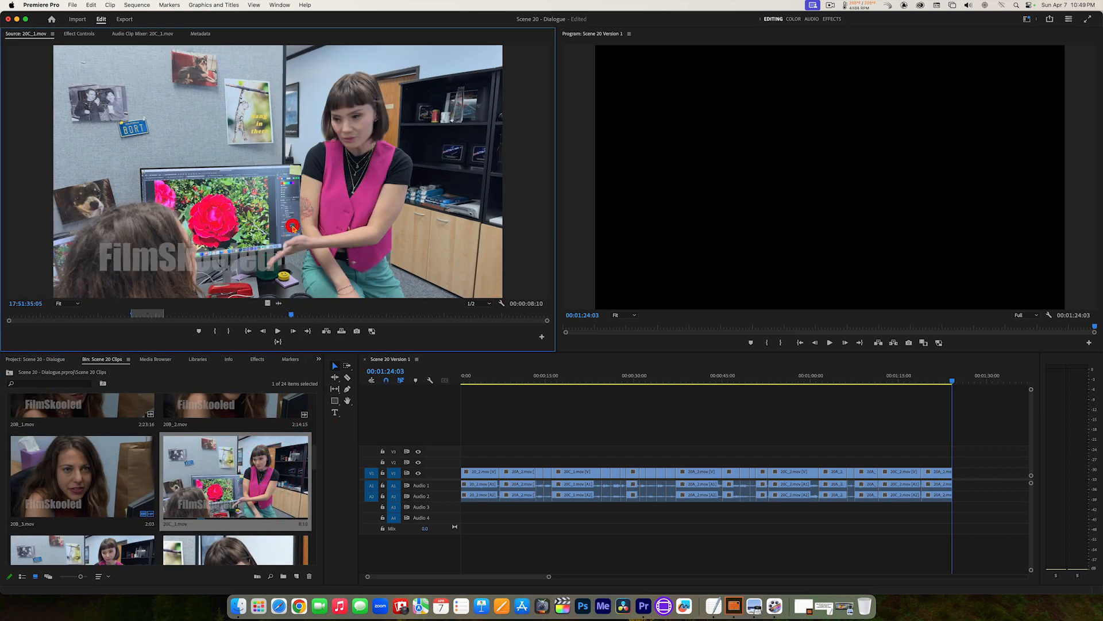
{"action": "key", "text": "space"}
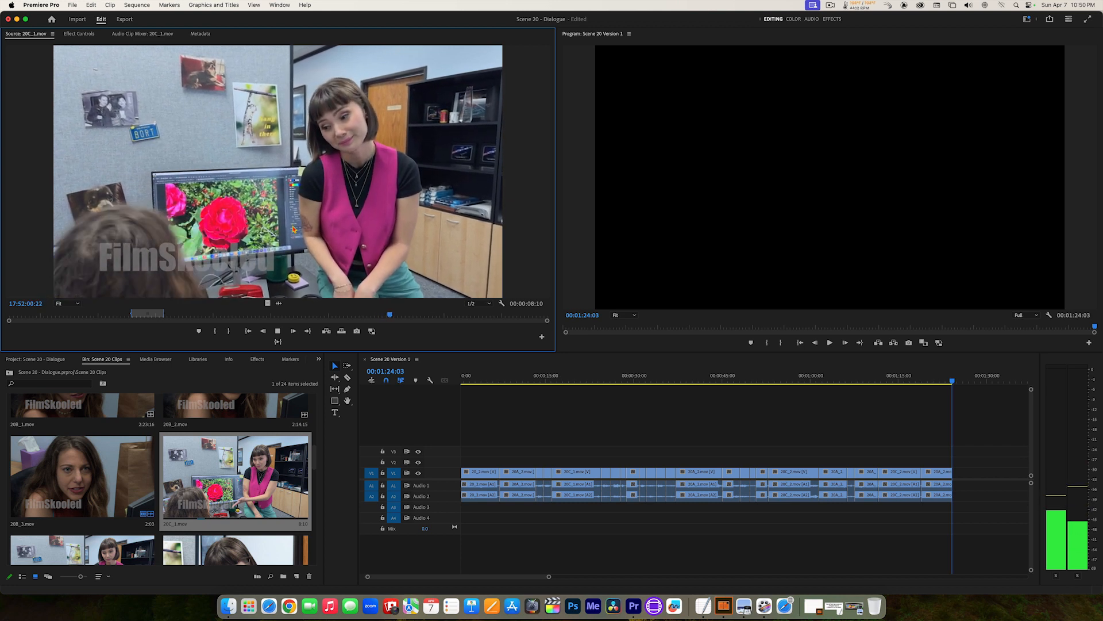
Step: Go back to the start of the short-haired woman's line in 20C_1.mov and set the In point at 17:51:58:07
{"action": "key", "text": "j"}
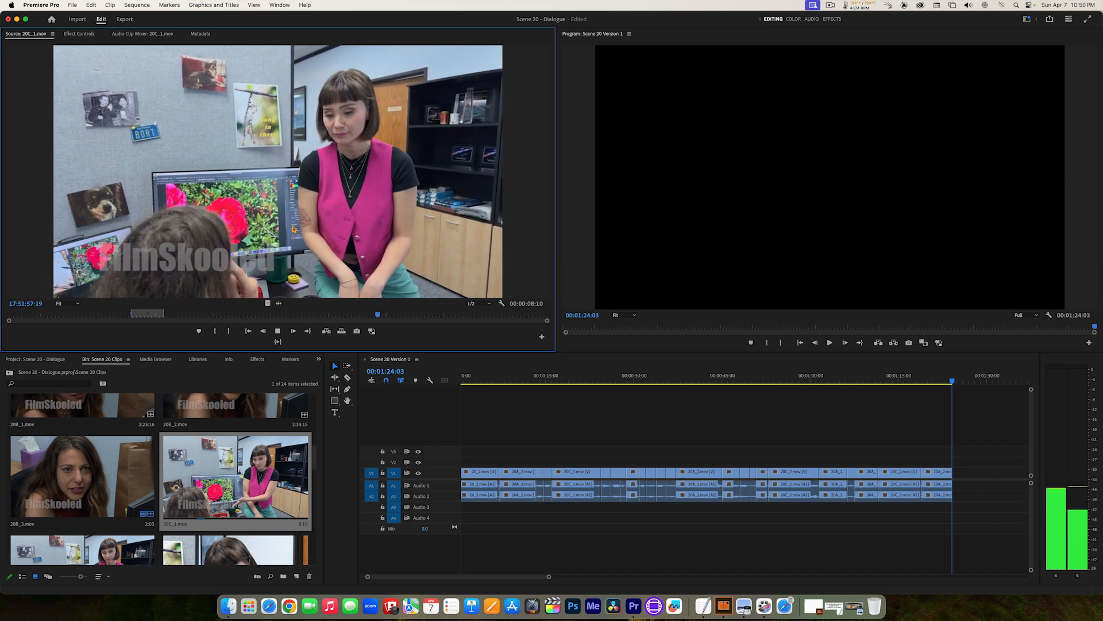
{"action": "key", "text": "k"}
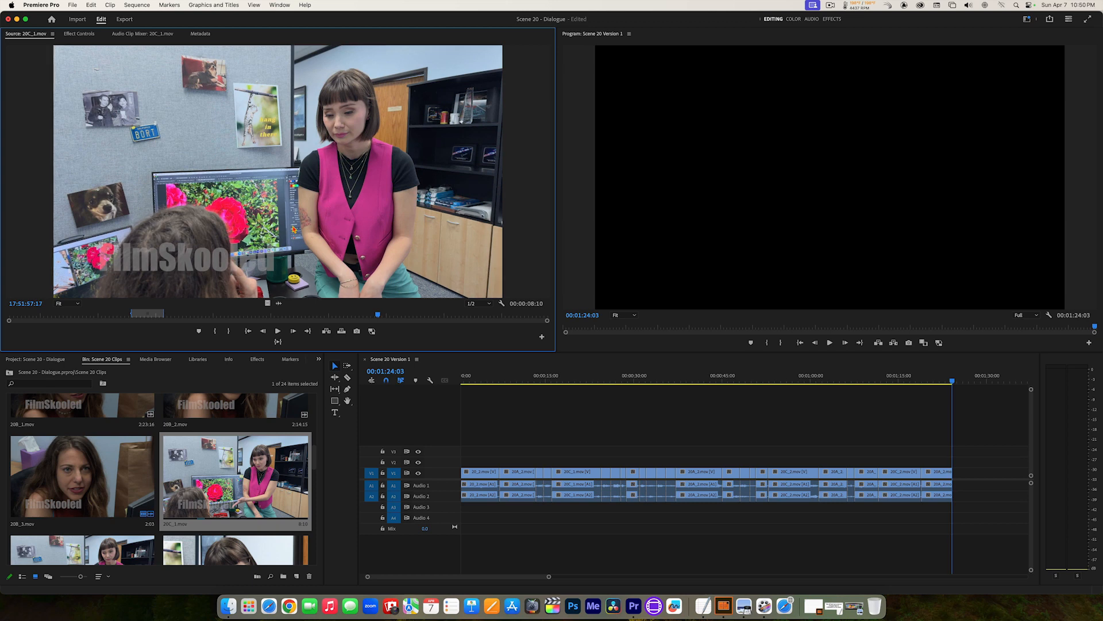
{"action": "key", "text": "Right"}
{"action": "key", "text": "Right"}
{"action": "key", "text": "Right"}
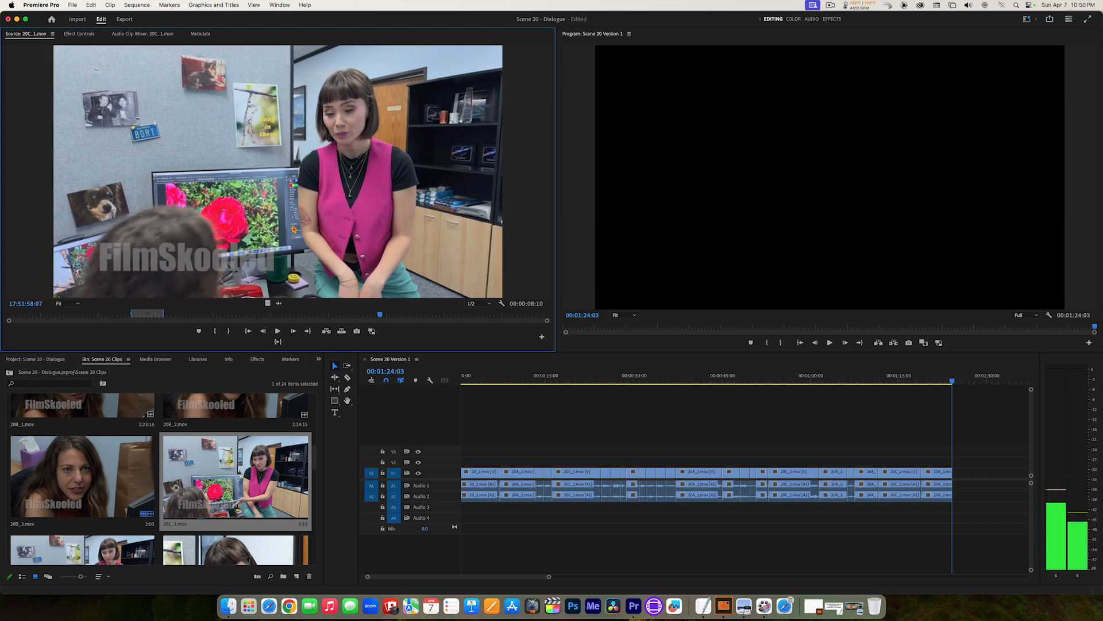
{"action": "key", "text": "i"}
Step: Set the 20C_1.mov Out point at 17:52:00:03, preview the marked section and add it to the end of the sequence
{"action": "key", "text": "l"}
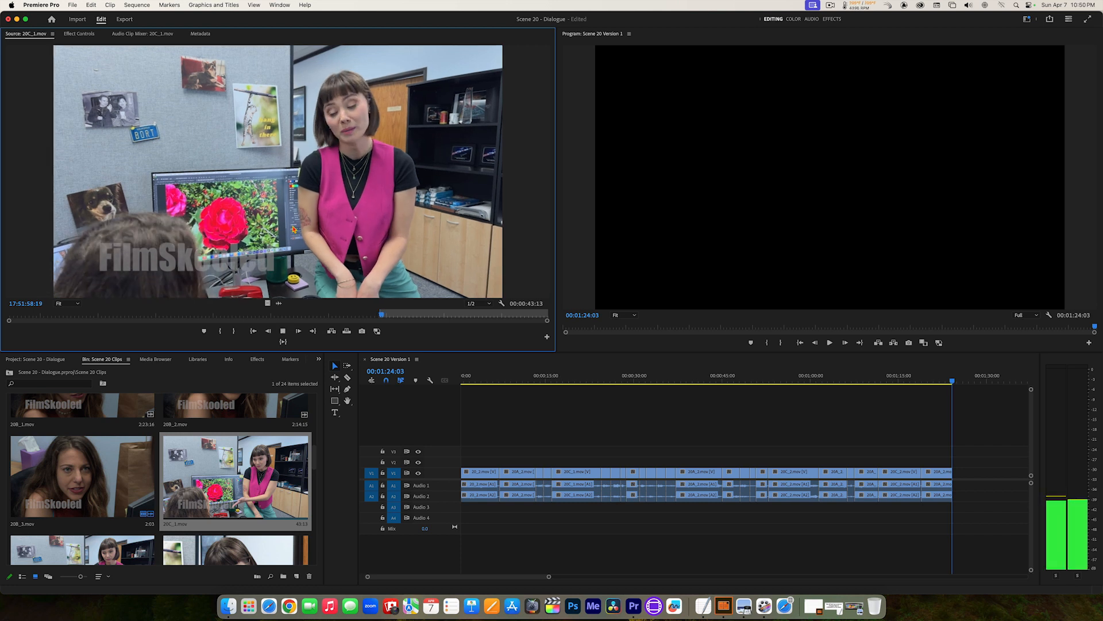
{"action": "key", "text": "k"}
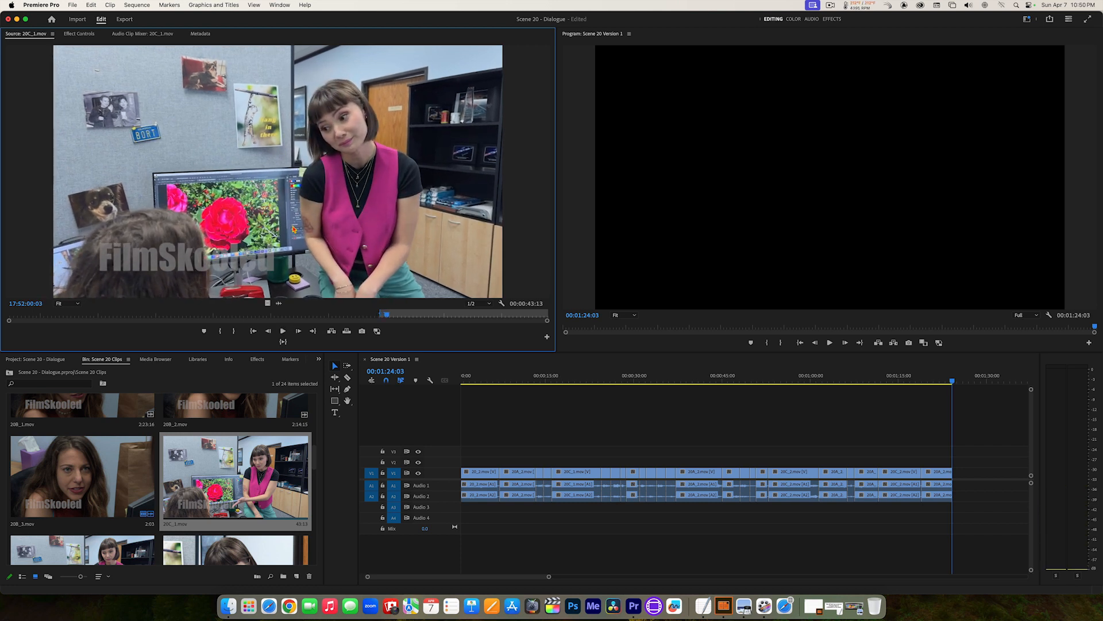
{"action": "key", "text": "o"}
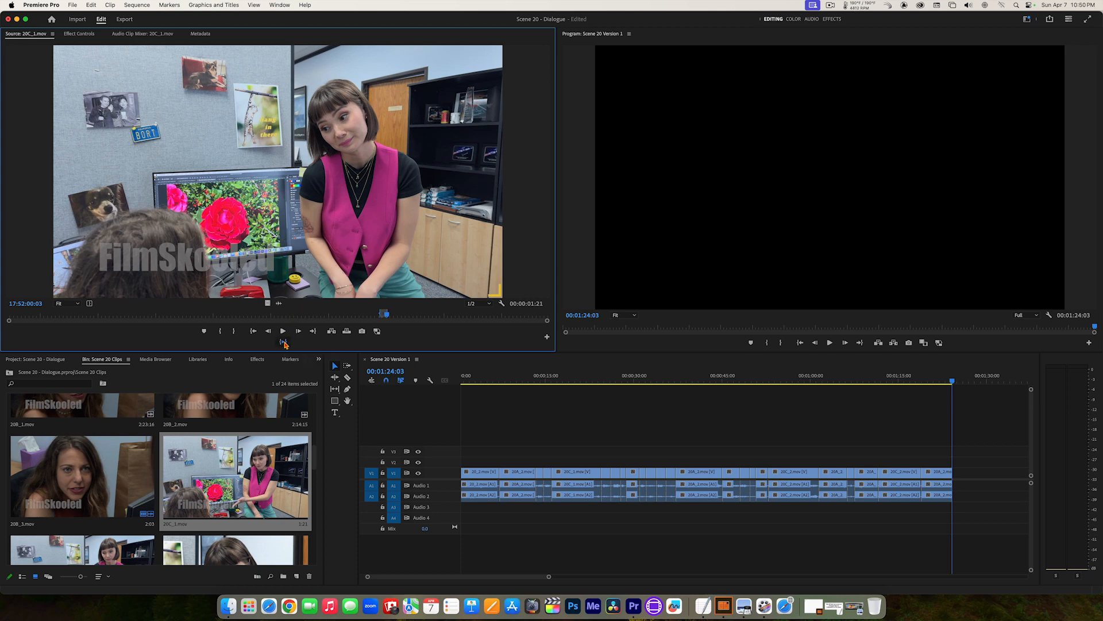
{"action": "left_click", "coordinate": [284, 343]}
{"action": "left_click", "coordinate": [332, 332]}
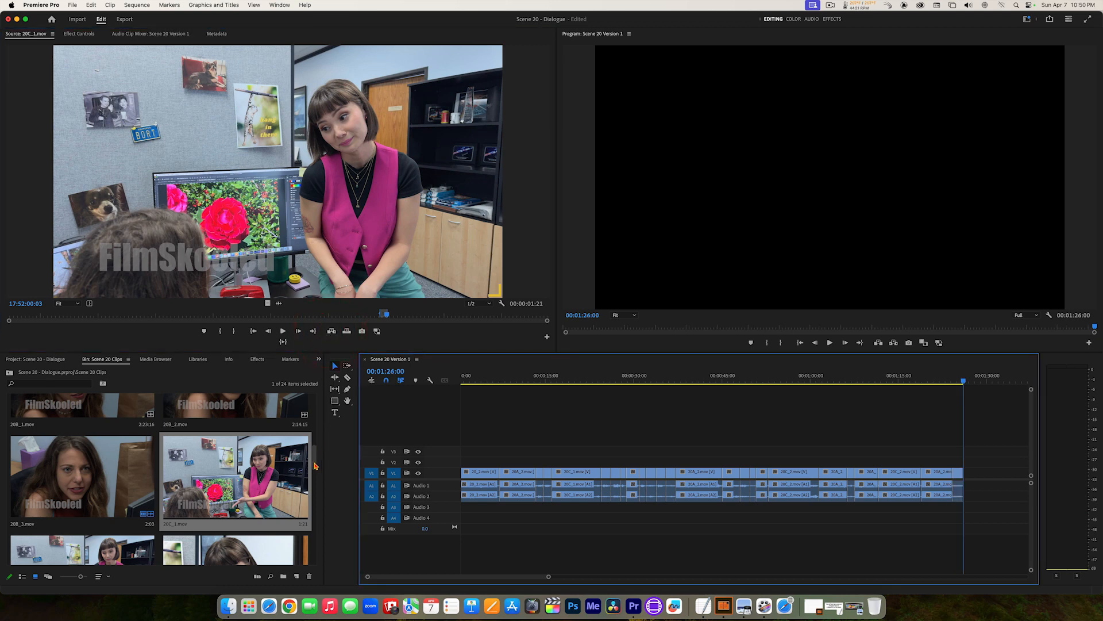
Step: Open 20A_2.mov, play on from its Out point and set a new In point at 17:24:39:05 before the long-haired woman turns
{"action": "left_click_drag", "start_coordinate": [319, 466], "coordinate": [313, 440]}
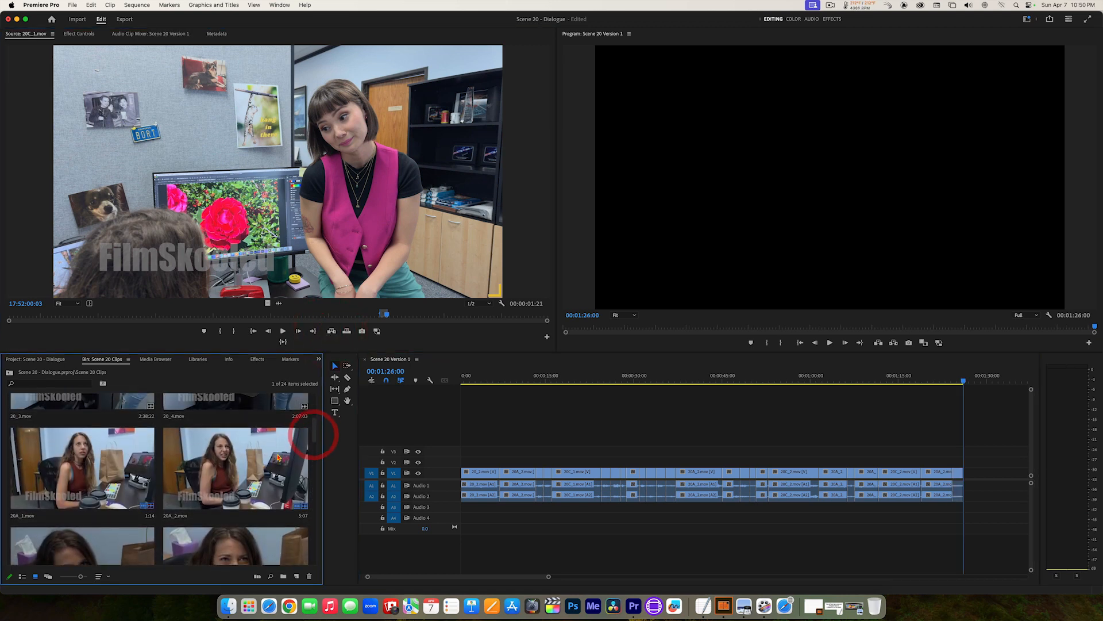
{"action": "double_click", "coordinate": [279, 458]}
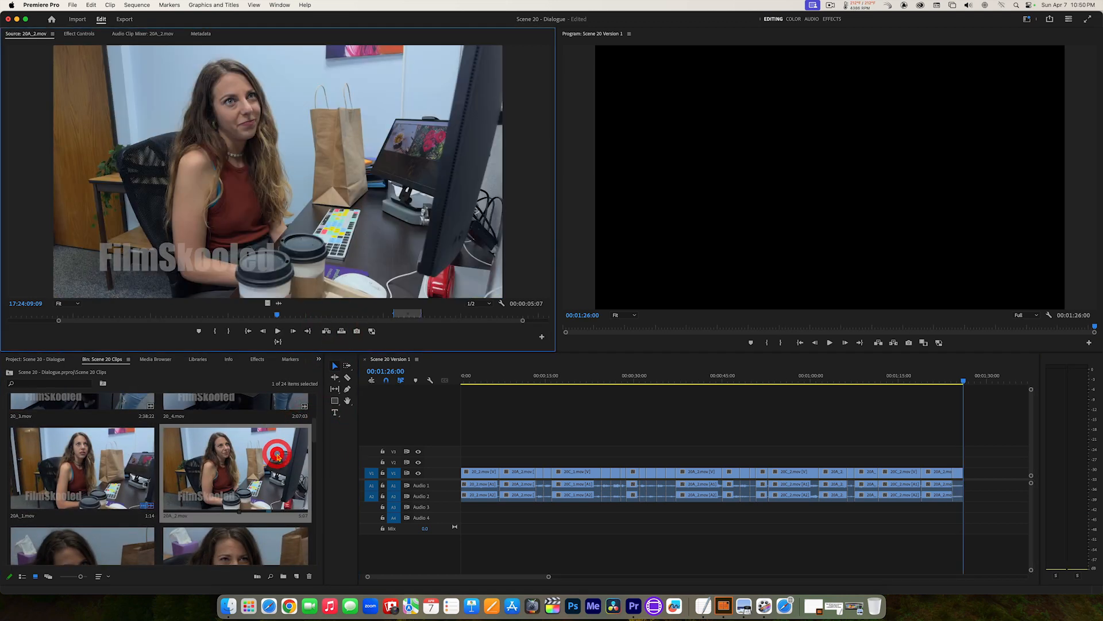
{"action": "left_click", "coordinate": [305, 332]}
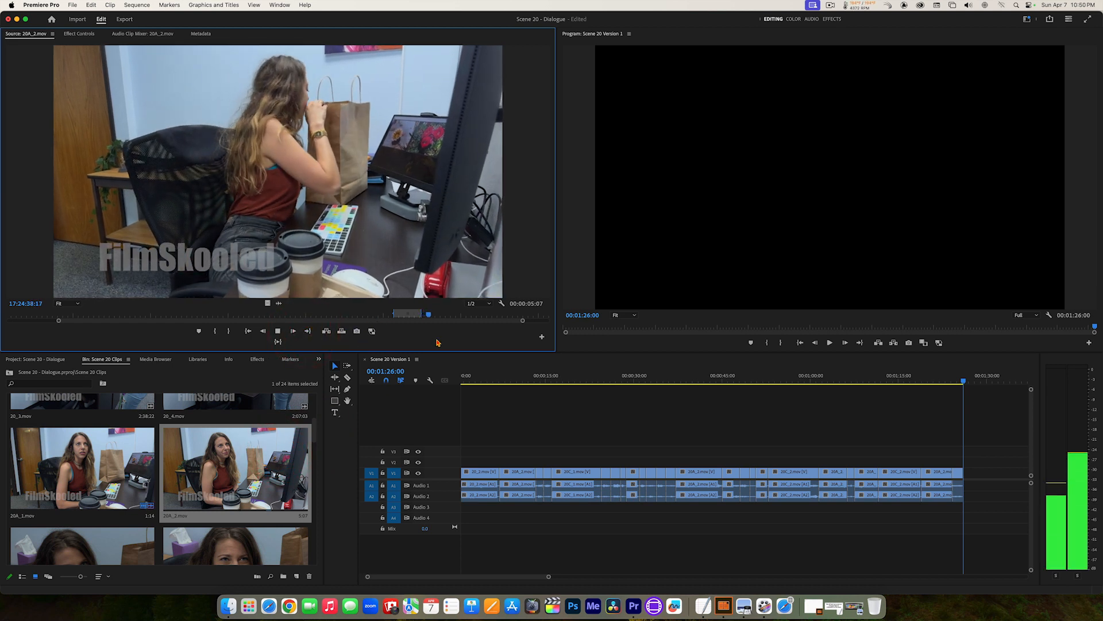
{"action": "key", "text": "space"}
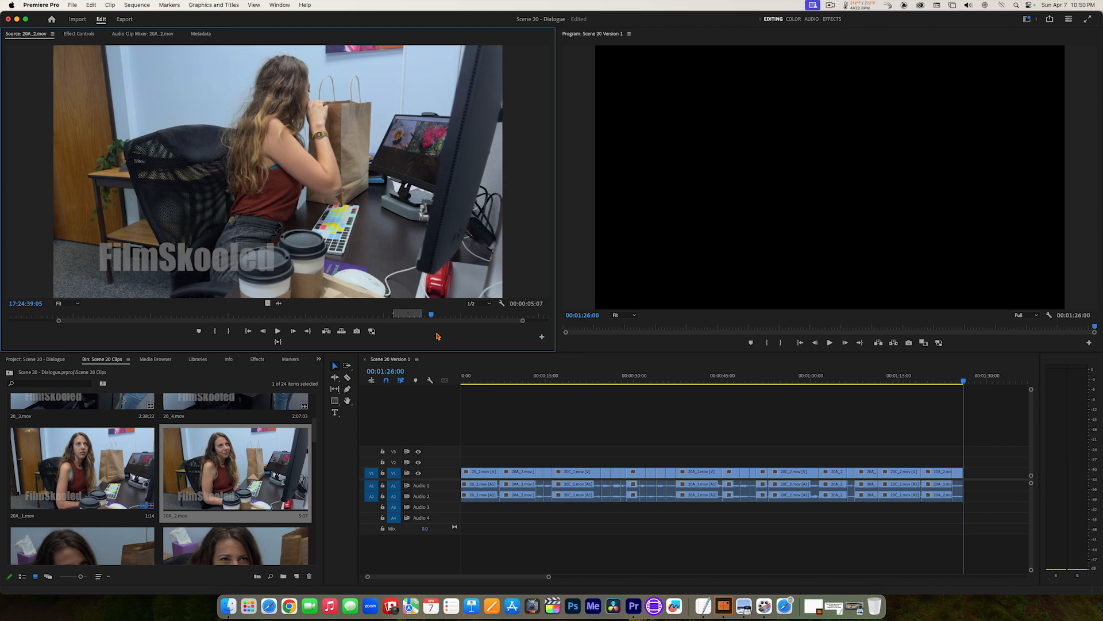
{"action": "key", "text": "i"}
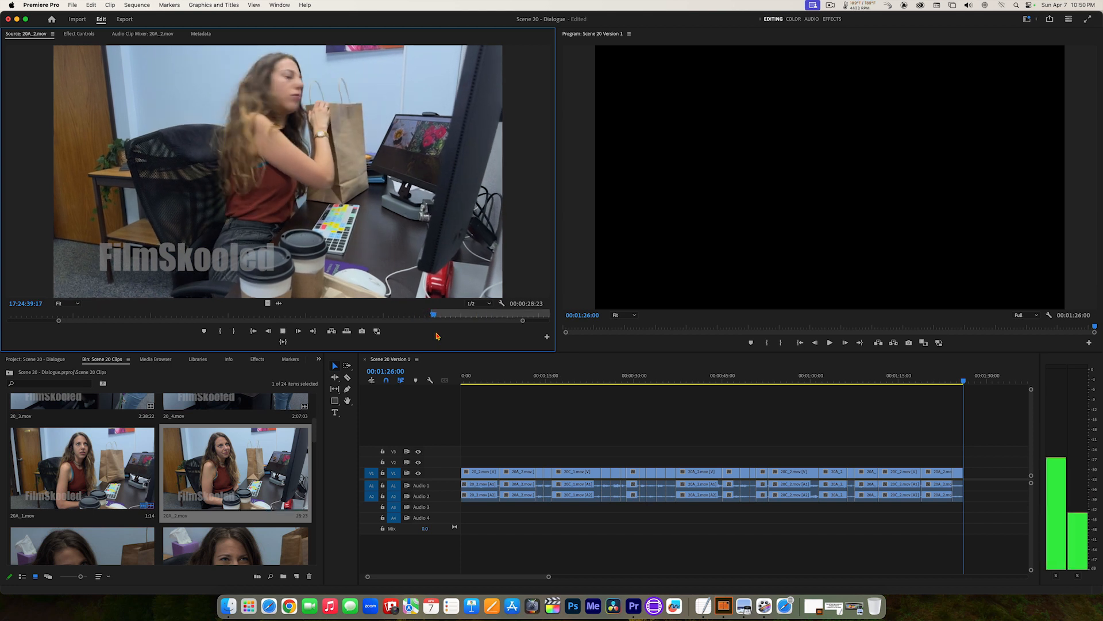
Step: Set the 20A_2.mov Out point at 17:24:41:04 and add the marked section to the end of the sequence
{"action": "key", "text": "space"}
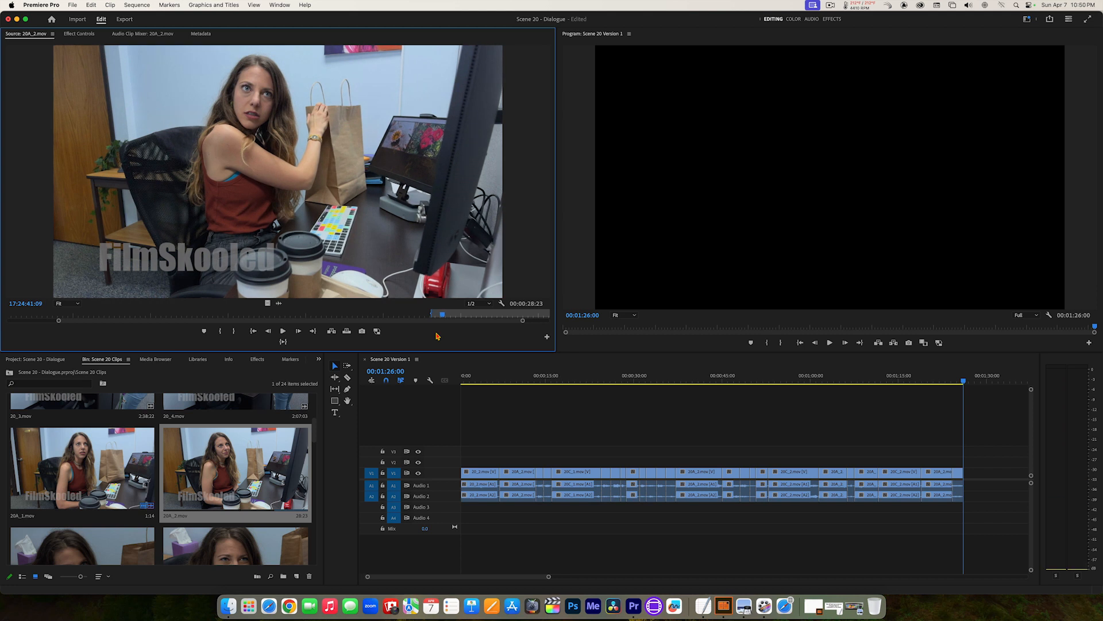
{"action": "key", "text": "j"}
{"action": "key", "text": "k"}
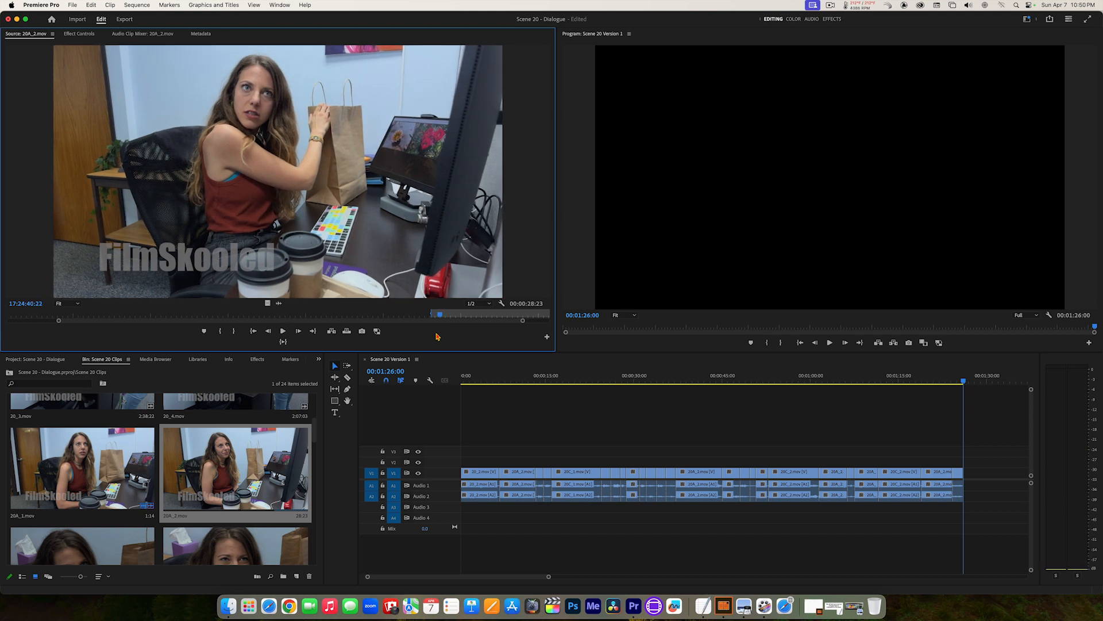
{"action": "key", "text": "l"}
{"action": "key", "text": "k"}
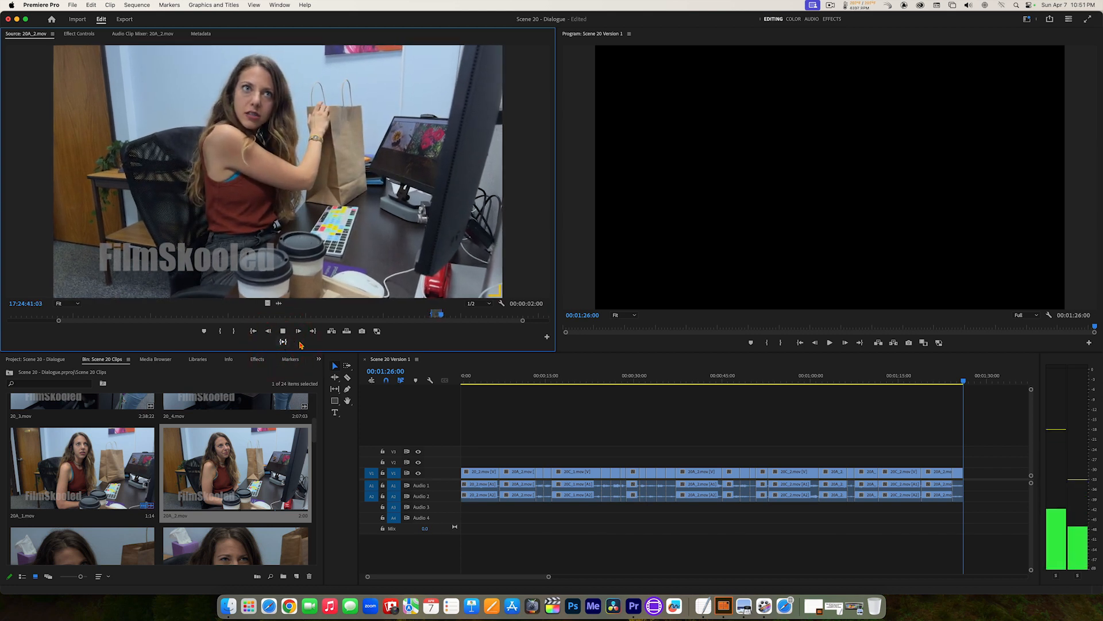
{"action": "key", "text": "k"}
{"action": "left_click", "coordinate": [331, 332]}
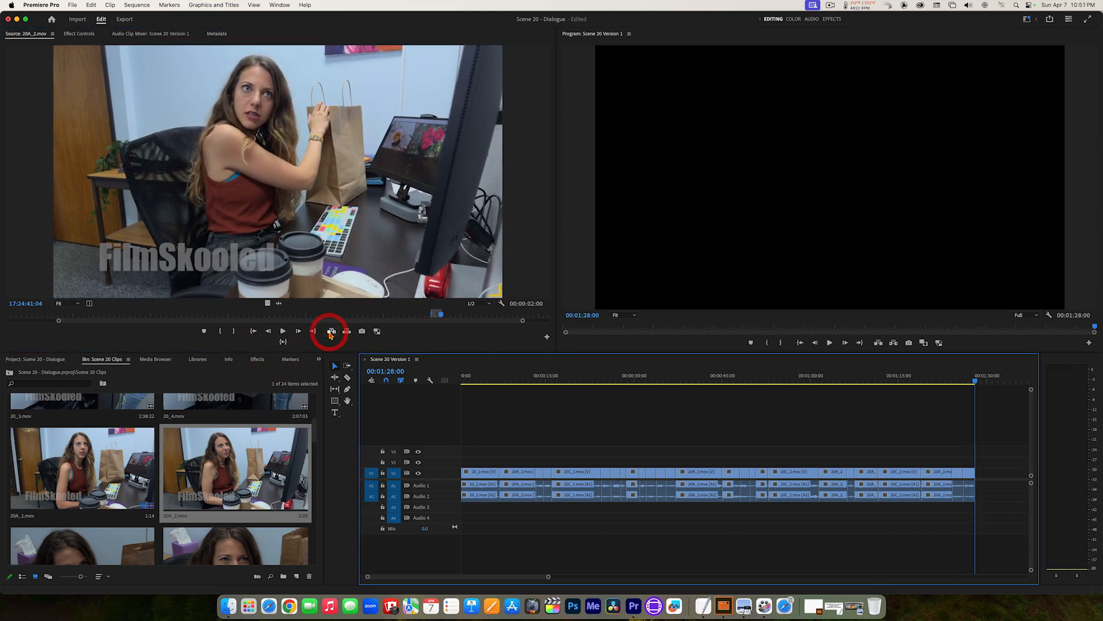
Step: Open 20E_3.mov, find the short-haired woman's reaction close-up and set the In point at 18:47:14:15
{"action": "left_click_drag", "start_coordinate": [315, 435], "coordinate": [329, 491]}
{"action": "left_click", "coordinate": [251, 466]}
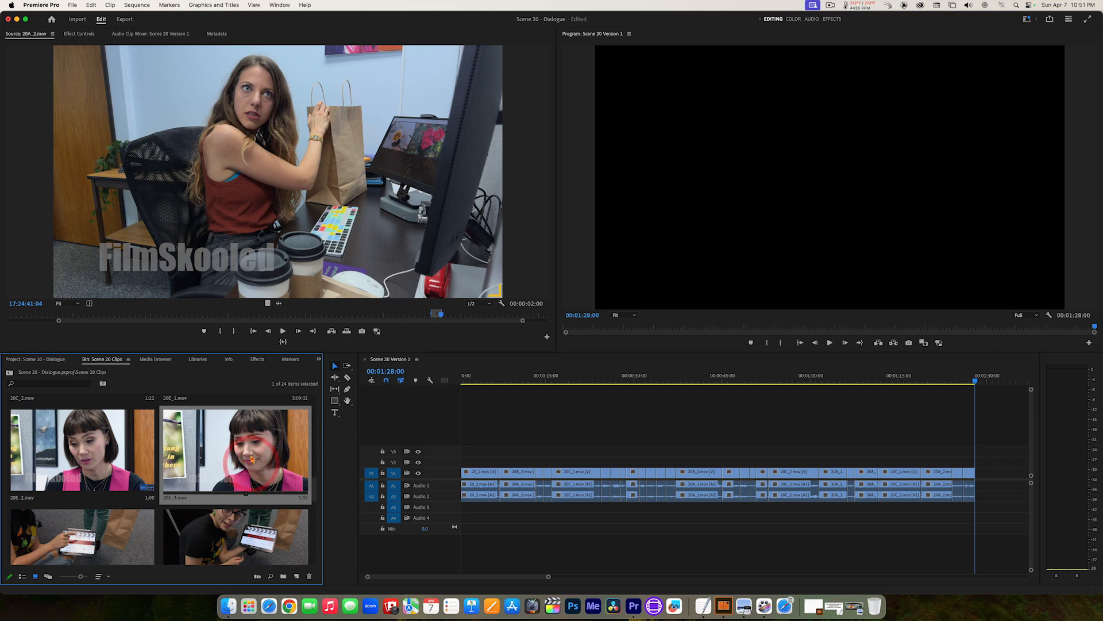
{"action": "double_click", "coordinate": [251, 458]}
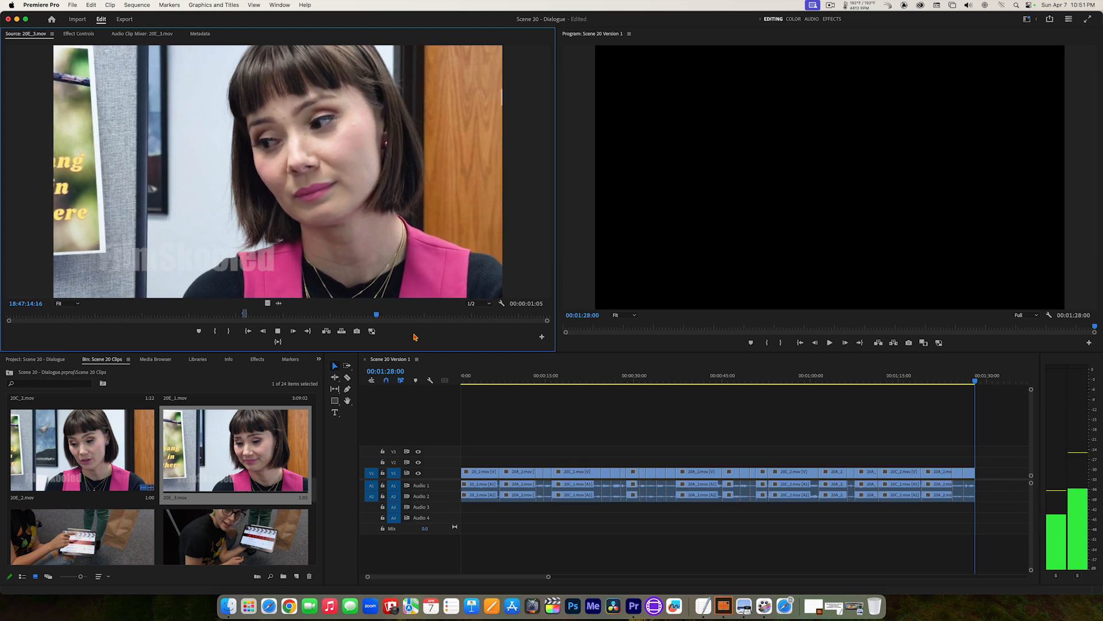
{"action": "key", "text": "j"}
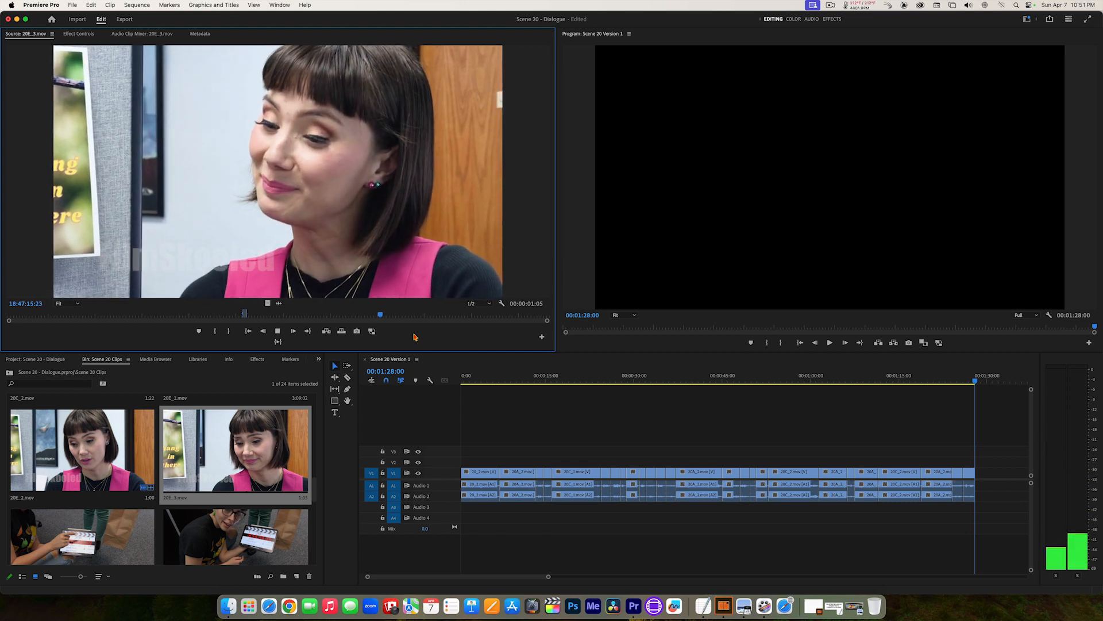
{"action": "key", "text": "k"}
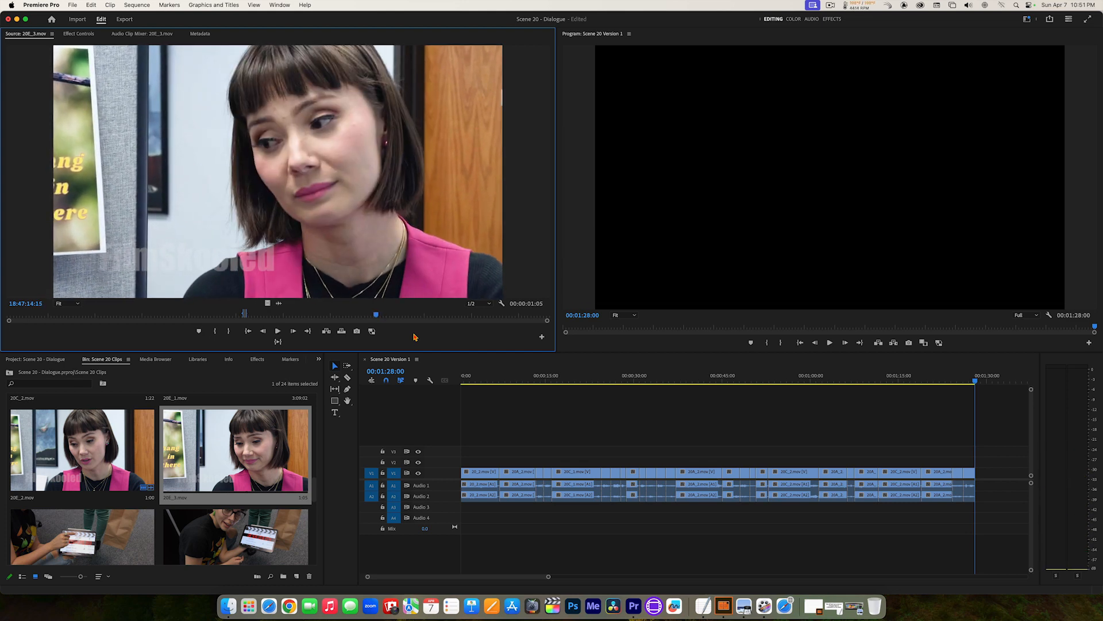
{"action": "key", "text": "i"}
Step: Recheck the reaction's In point in 20E_3.mov, set the Out point at 18:47:16:04 and add the marked section to the end of the sequence
{"action": "key", "text": "l"}
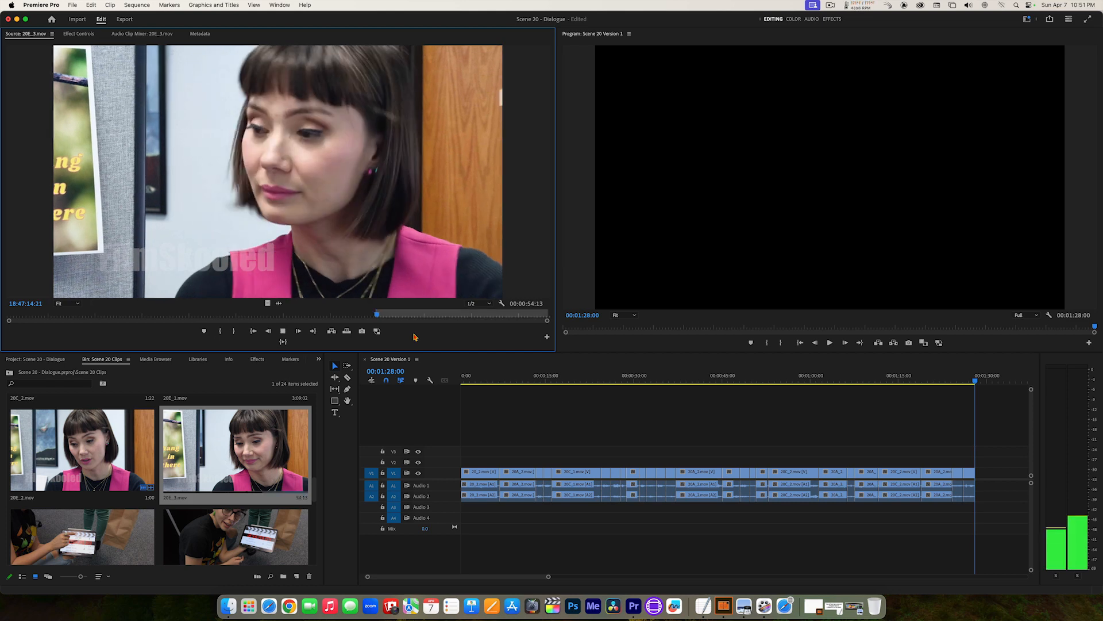
{"action": "key", "text": "j"}
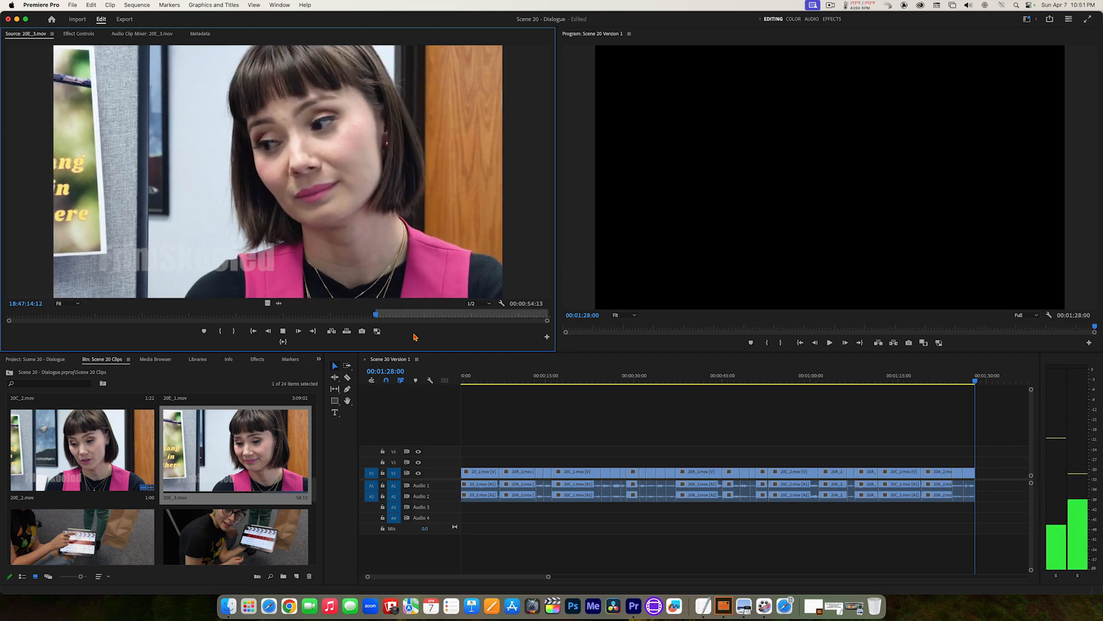
{"action": "key", "text": "k"}
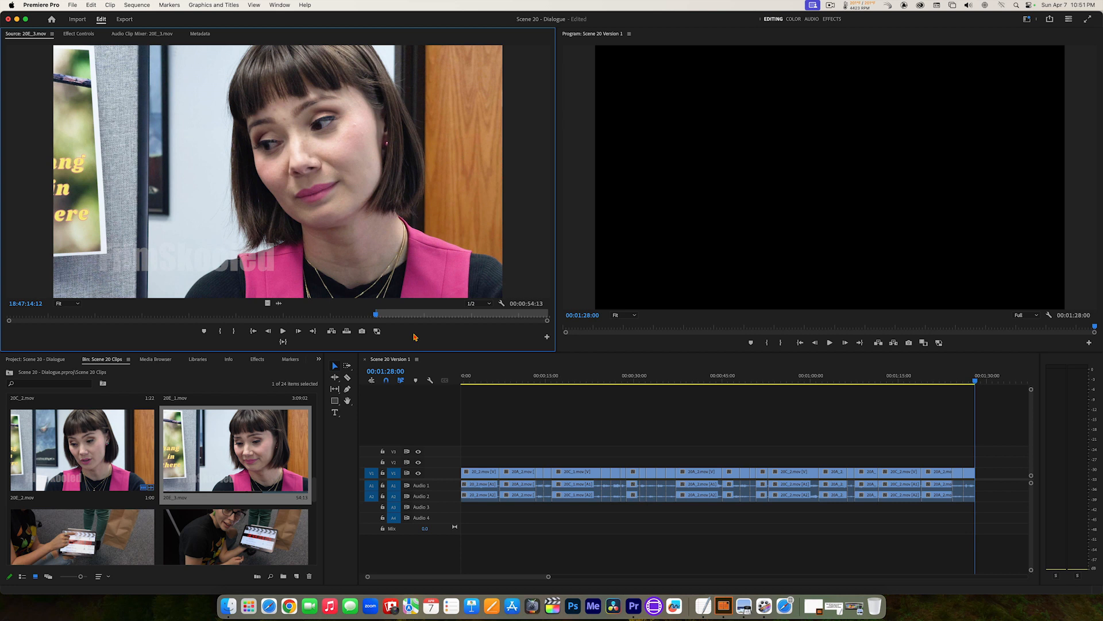
{"action": "key", "text": "l"}
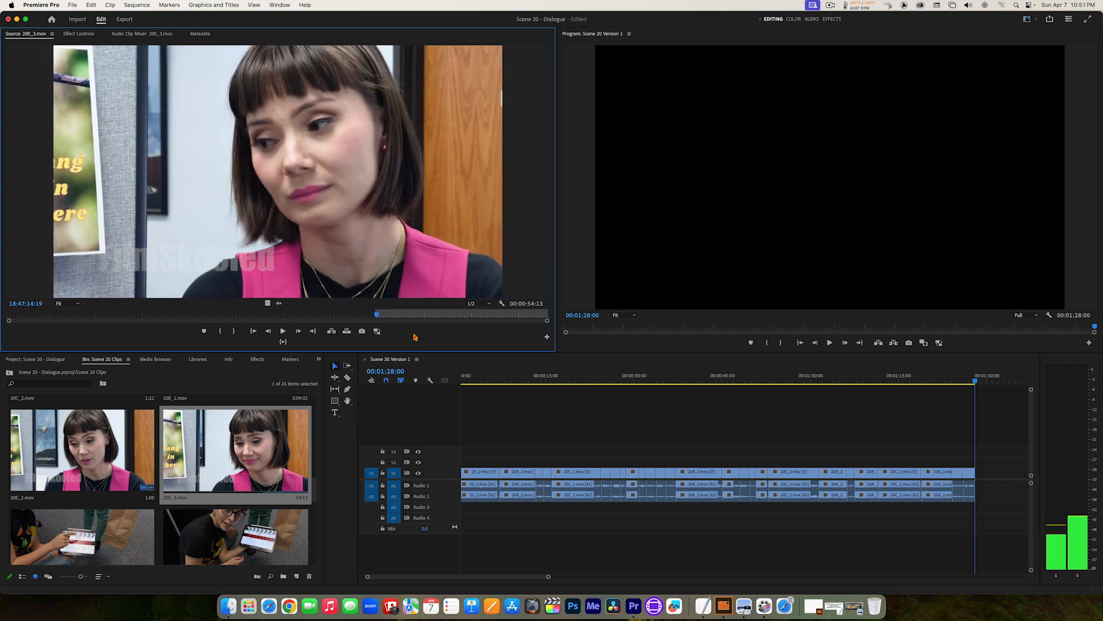
{"action": "key", "text": "l"}
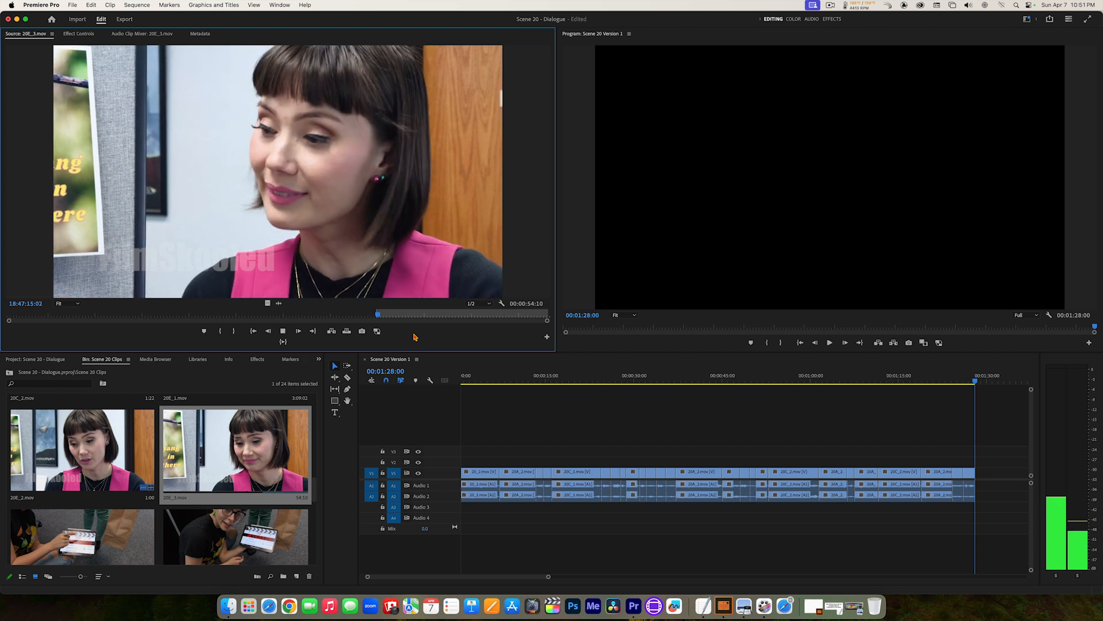
{"action": "key", "text": "k"}
{"action": "key", "text": "o"}
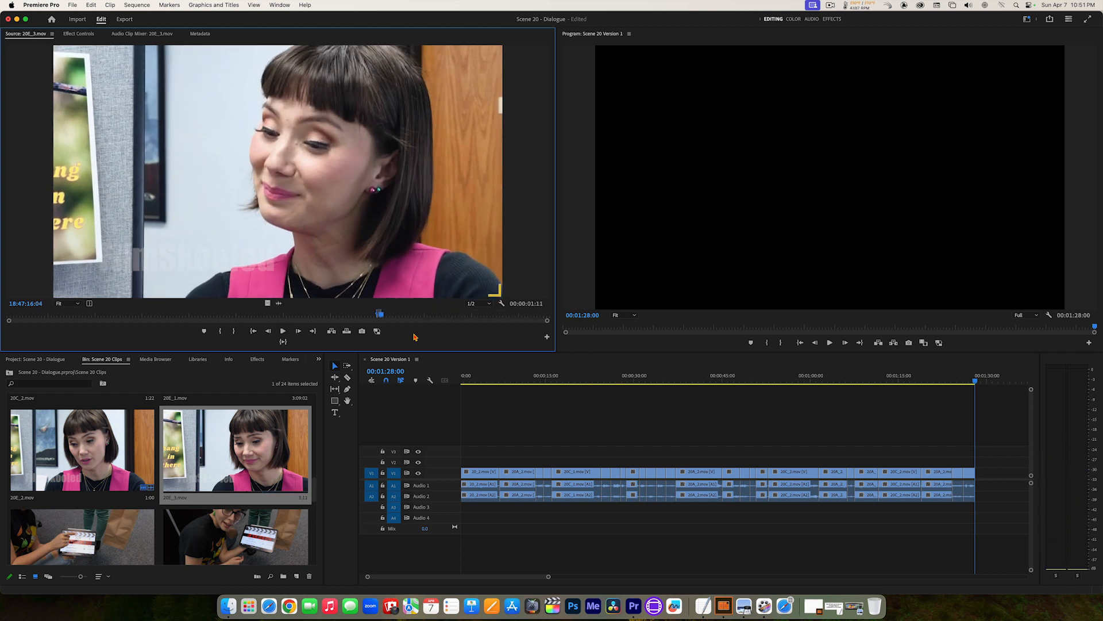
{"action": "left_click", "coordinate": [283, 342]}
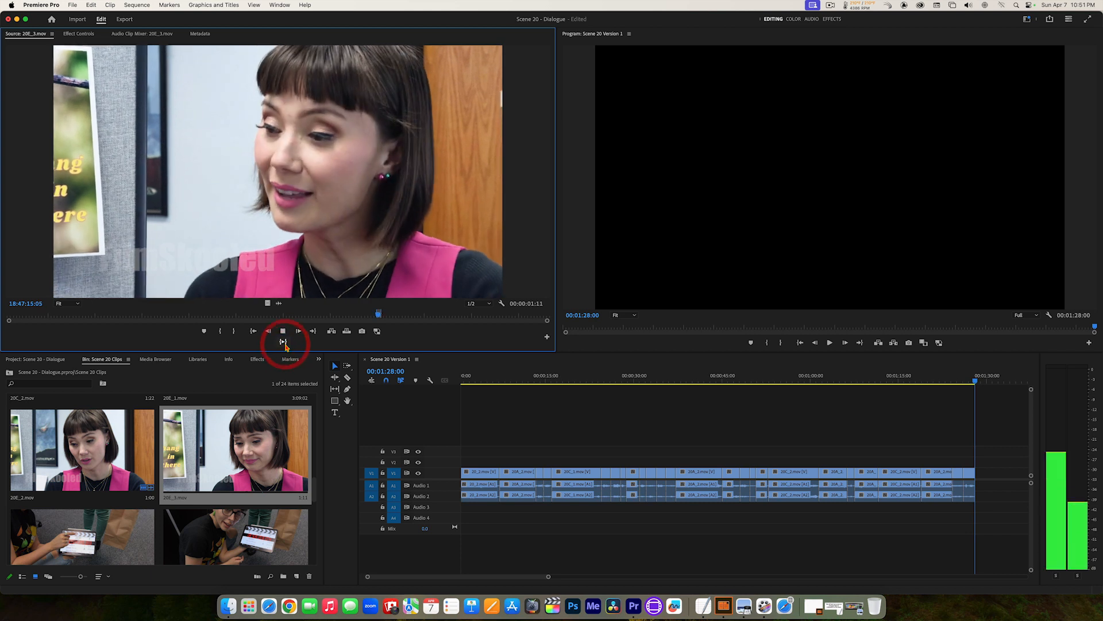
{"action": "left_click", "coordinate": [332, 332]}
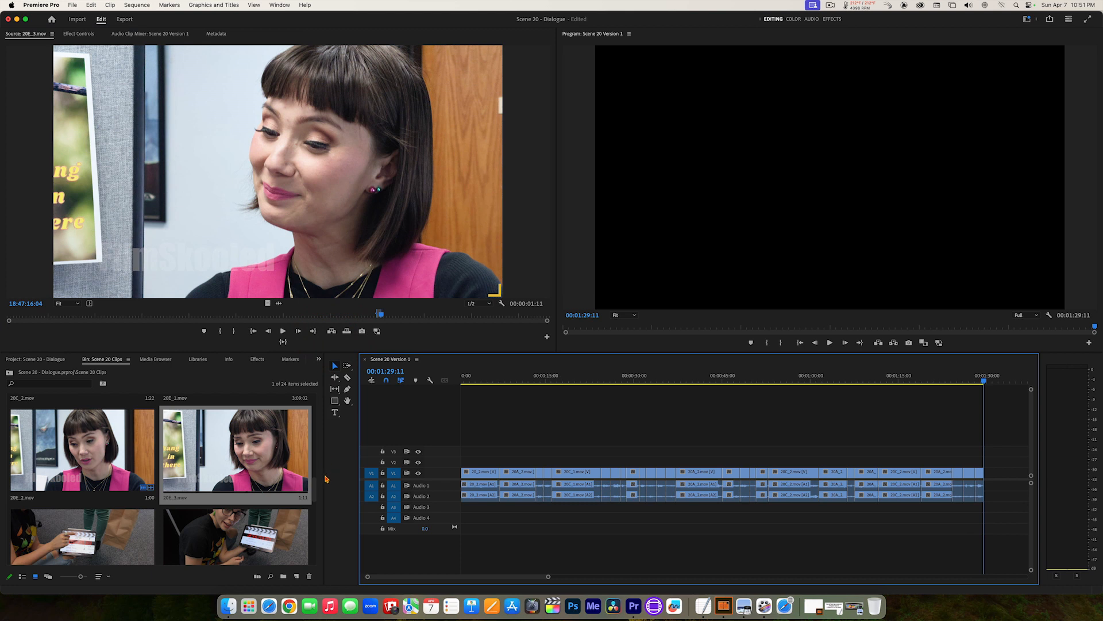
Step: Open 20B_3.mov, play on to the long-haired woman's next line and set a new In point at 17:45:12:05
{"action": "left_click_drag", "start_coordinate": [316, 489], "coordinate": [310, 450]}
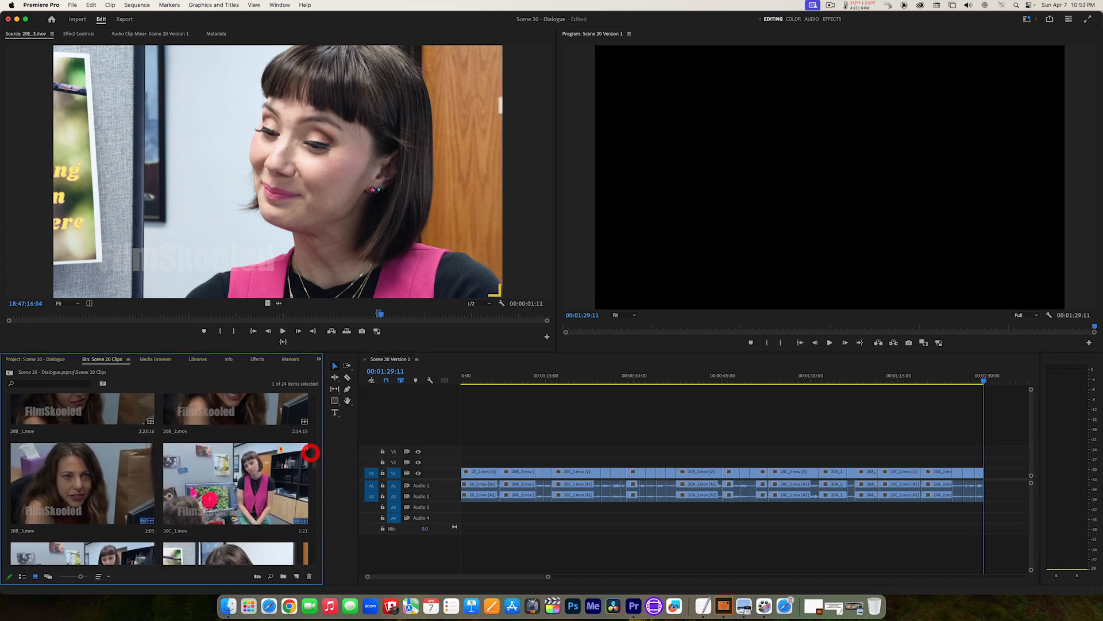
{"action": "double_click", "coordinate": [89, 469]}
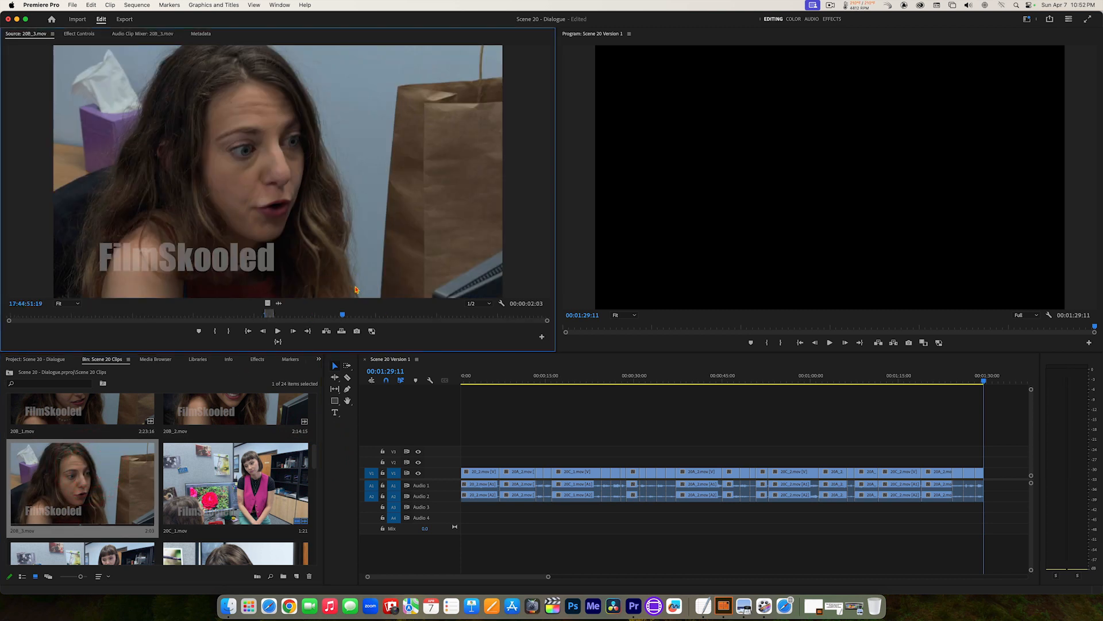
{"action": "key", "text": "space"}
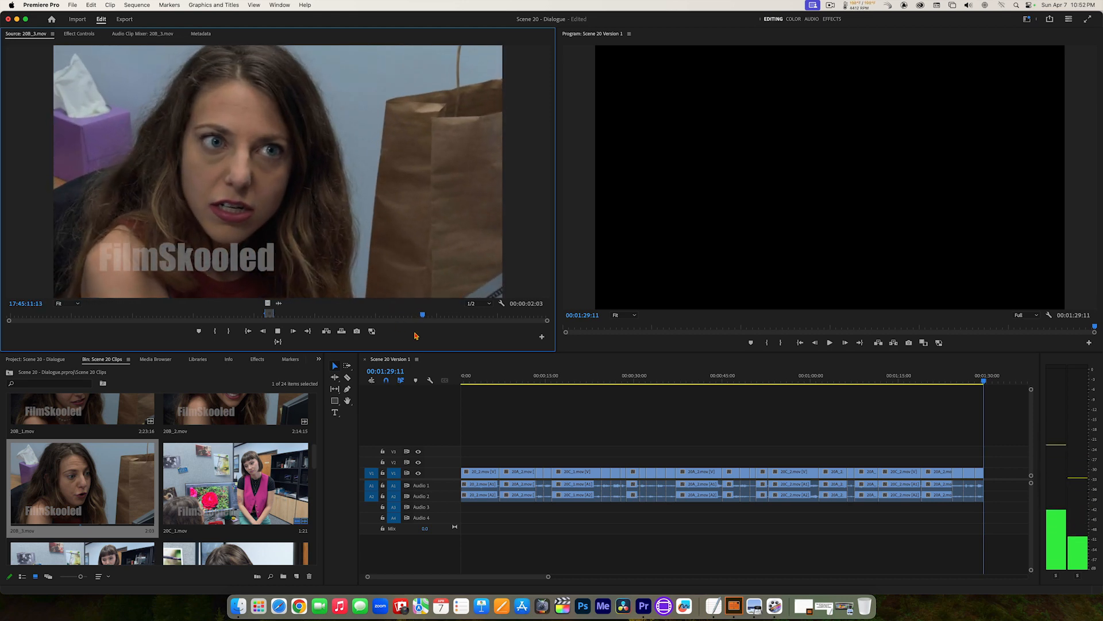
{"action": "key", "text": "k"}
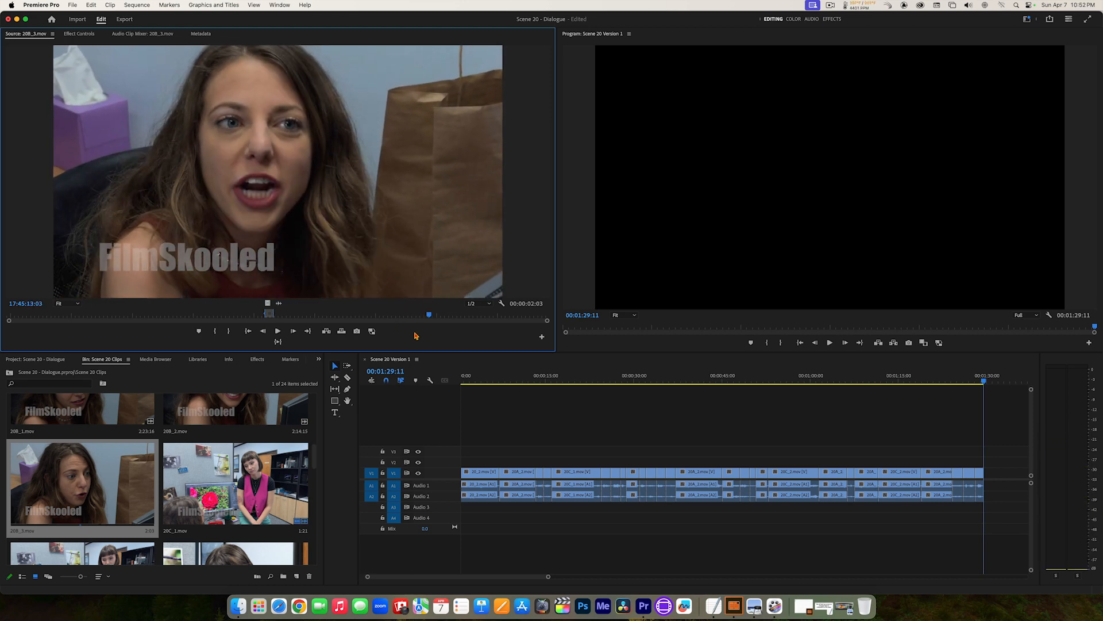
{"action": "key", "text": "j"}
{"action": "key", "text": "k"}
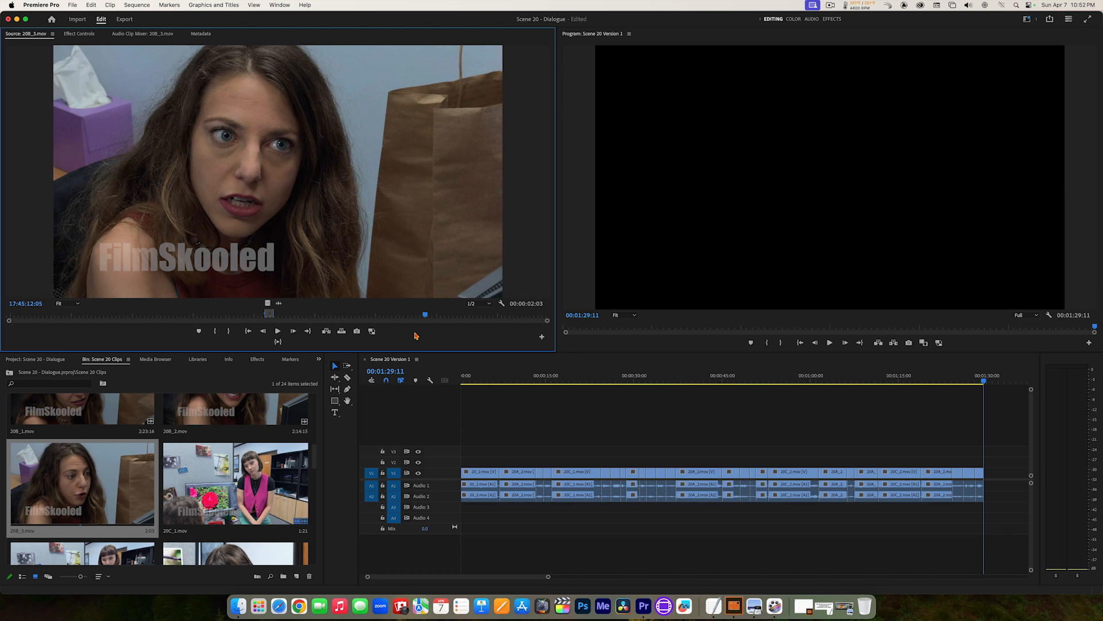
Step: Set the 20B_3.mov Out point at 17:45:14:04, preview the marked section and add it to the end of the sequence
{"action": "key", "text": "l"}
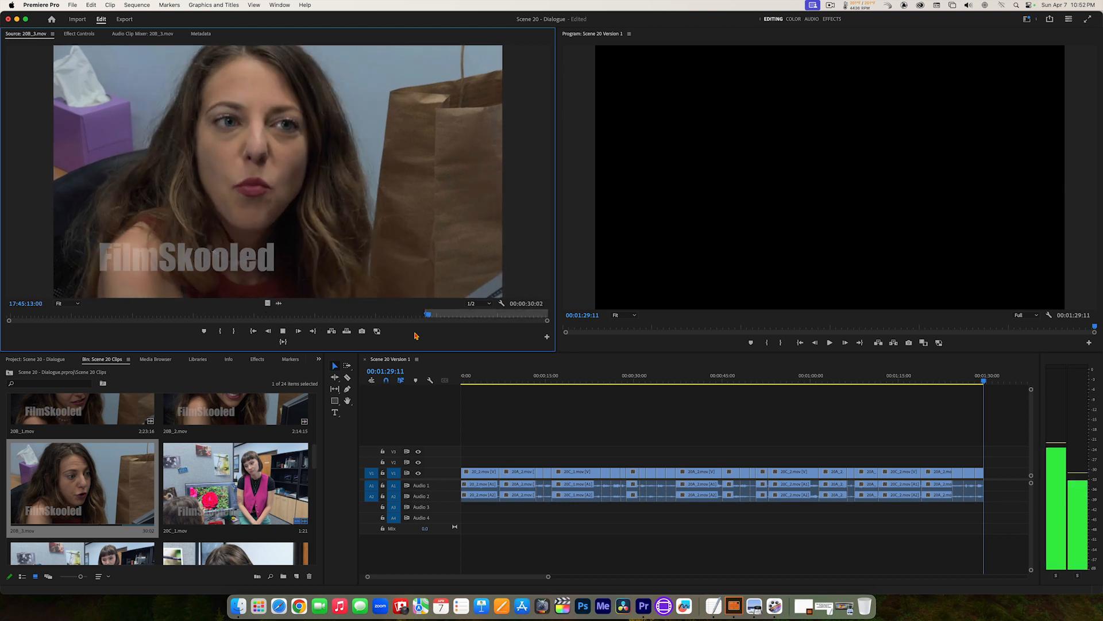
{"action": "key", "text": "k"}
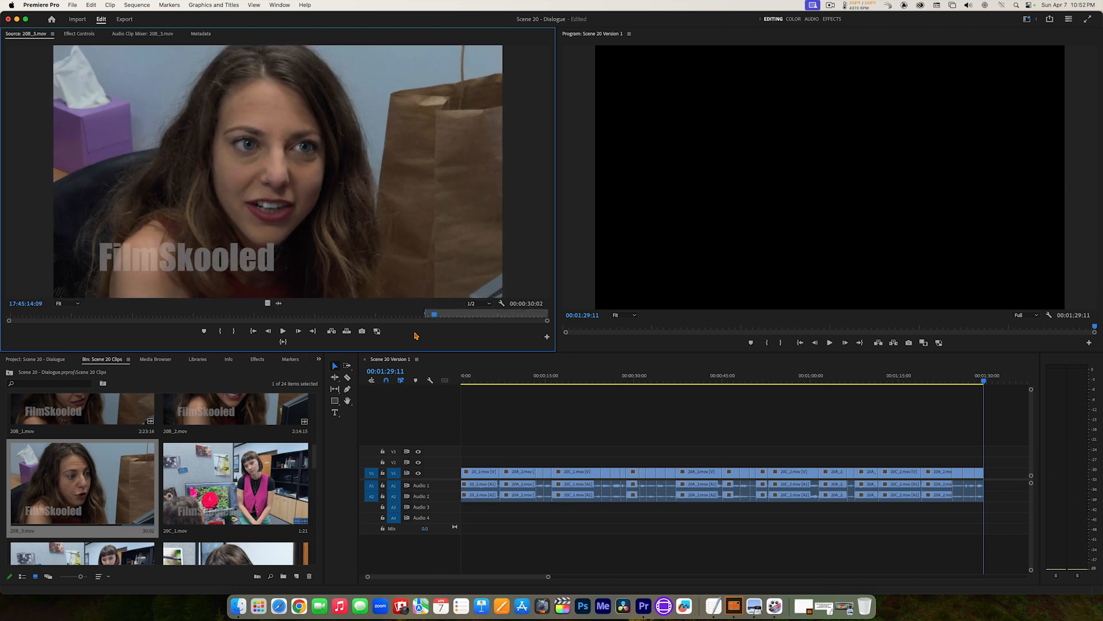
{"action": "key", "text": "Left"}
{"action": "key", "text": "Left"}
{"action": "key", "text": "Left"}
{"action": "key", "text": "Left"}
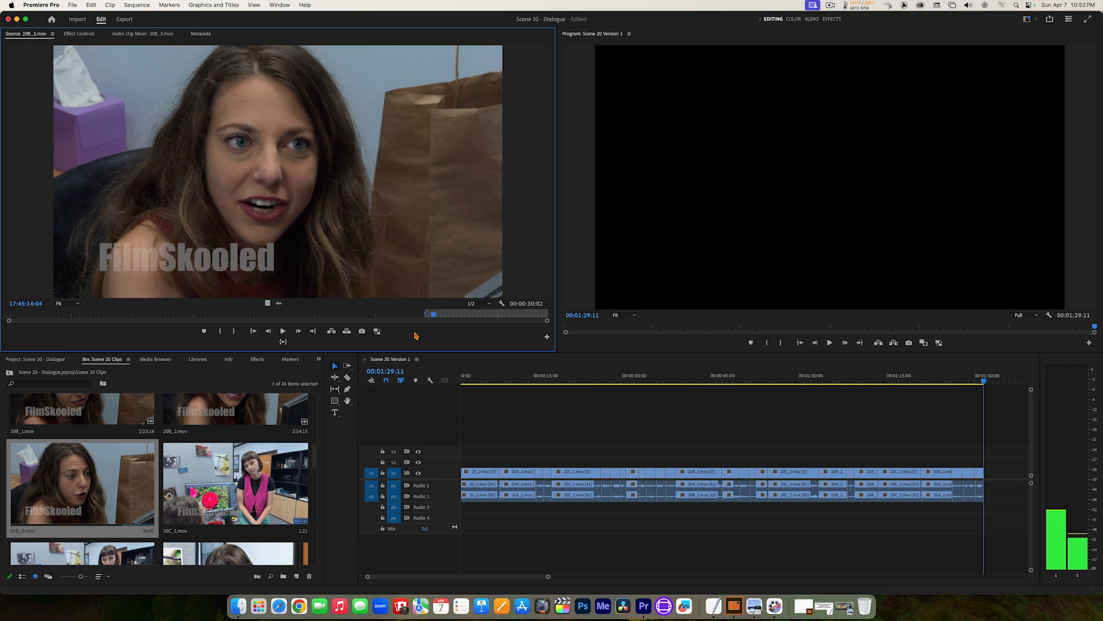
{"action": "key", "text": "Right"}
{"action": "key", "text": "Left"}
{"action": "key", "text": "Left"}
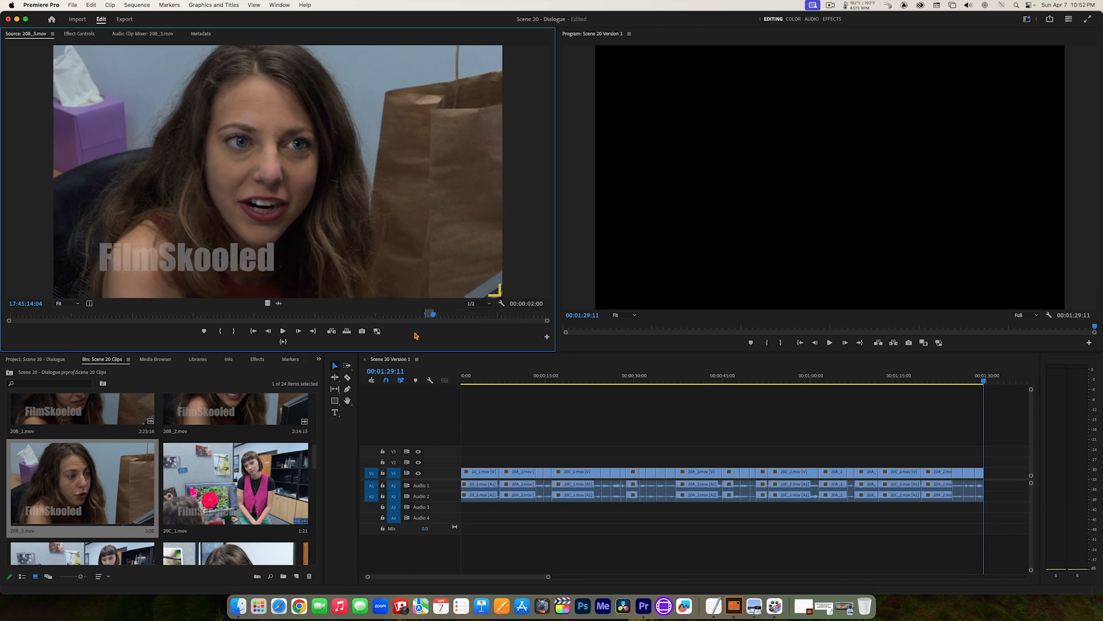
{"action": "left_click", "coordinate": [282, 343]}
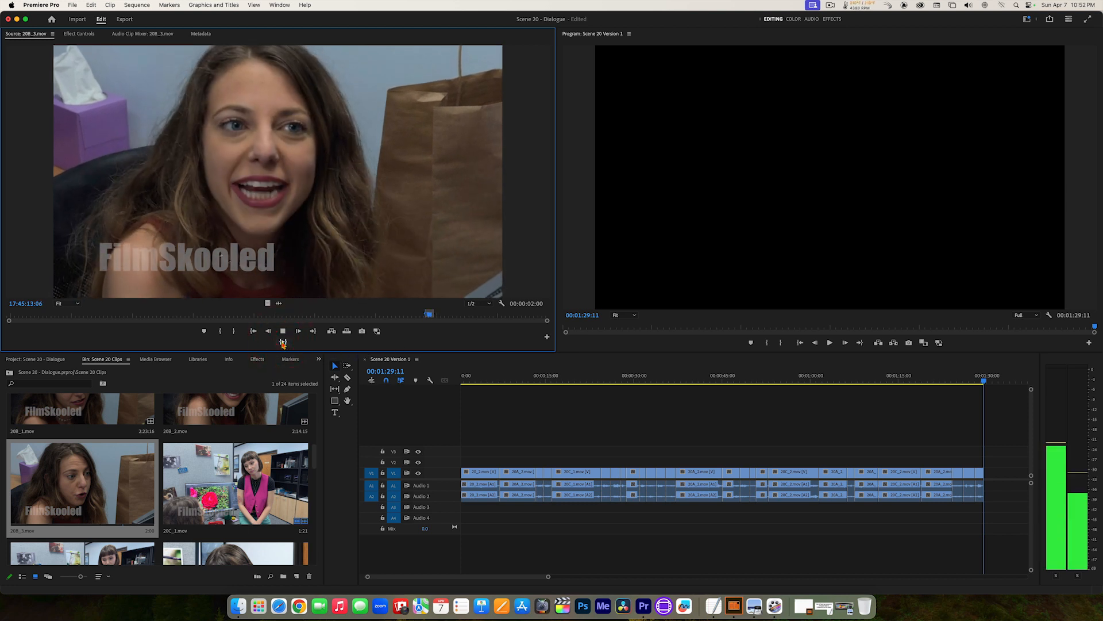
{"action": "left_click", "coordinate": [331, 332]}
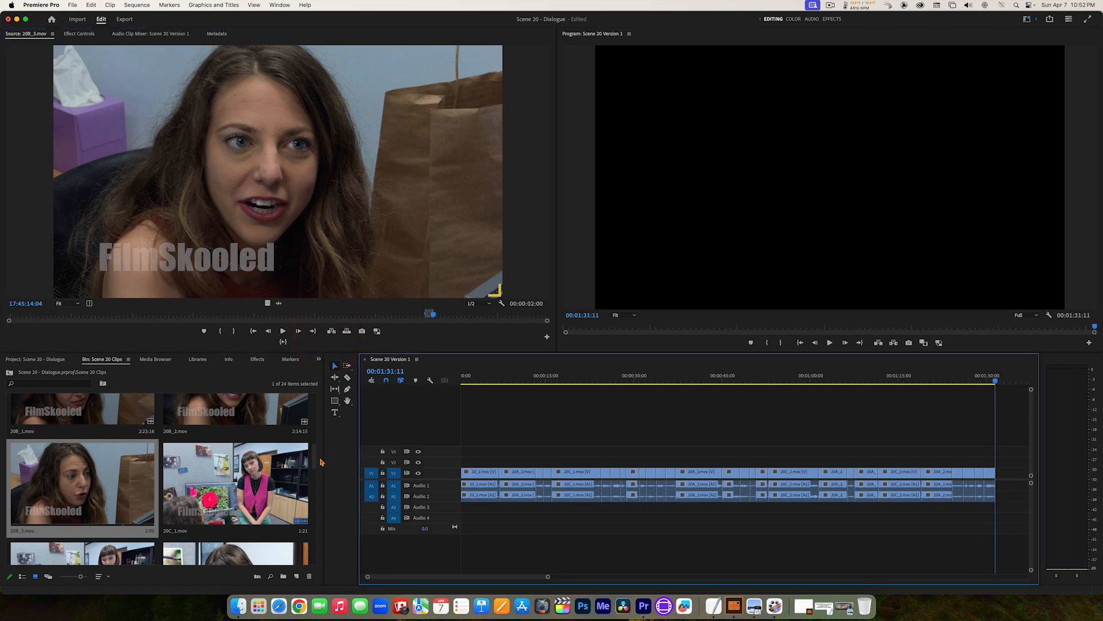
Step: Open 20E_3.mov and play on from its Out point to the end of the short-haired woman's next reply
{"action": "left_click_drag", "start_coordinate": [314, 461], "coordinate": [322, 492]}
{"action": "double_click", "coordinate": [245, 458]}
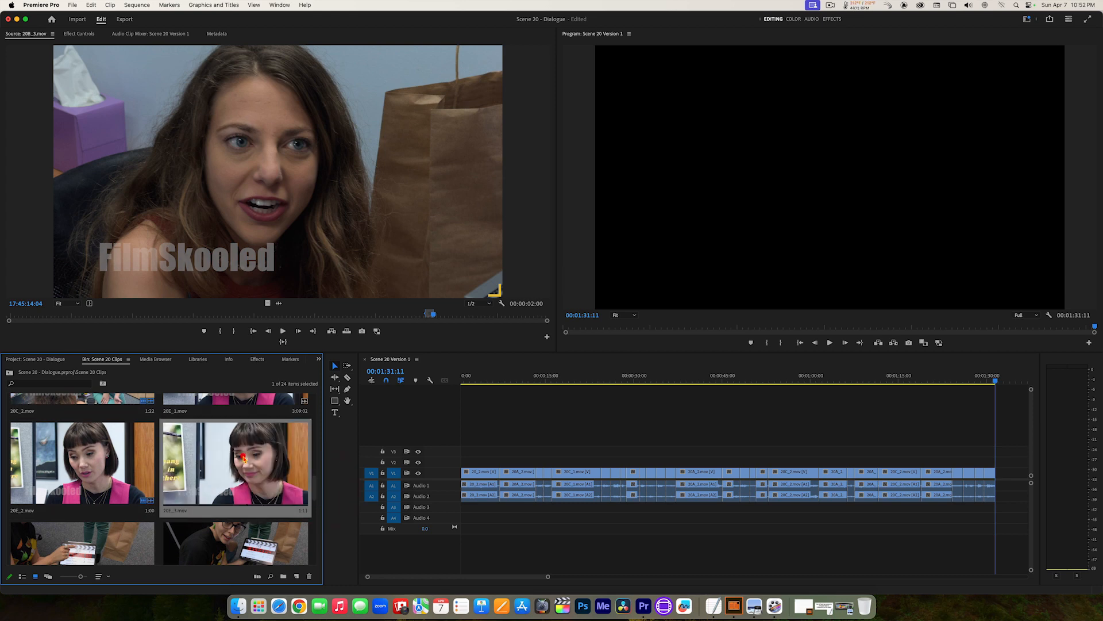
{"action": "left_click", "coordinate": [308, 332]}
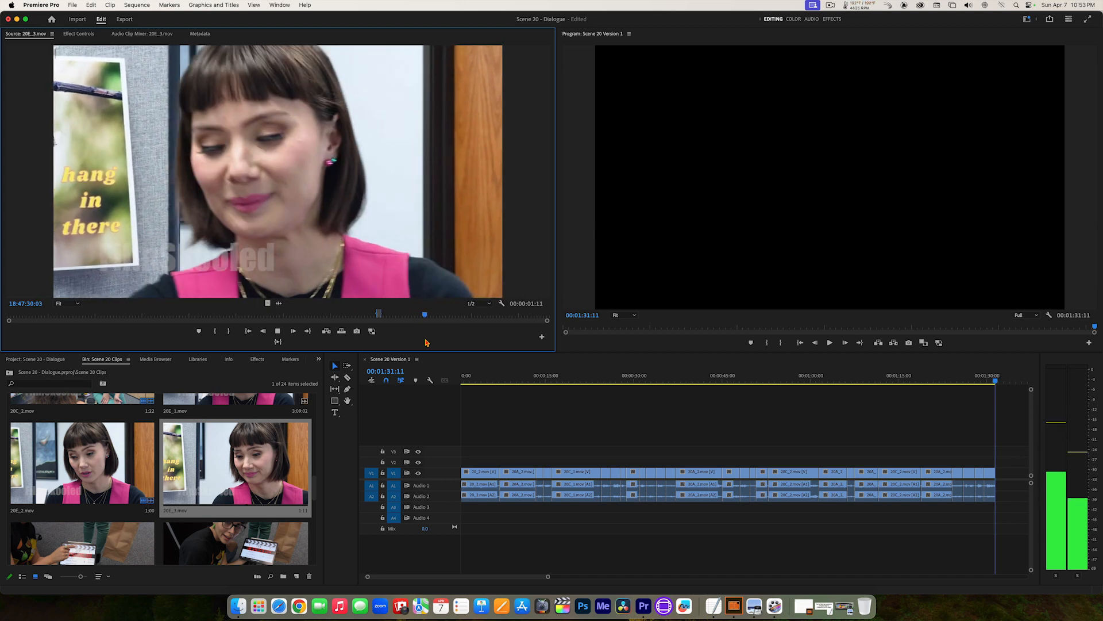
{"action": "key", "text": "space"}
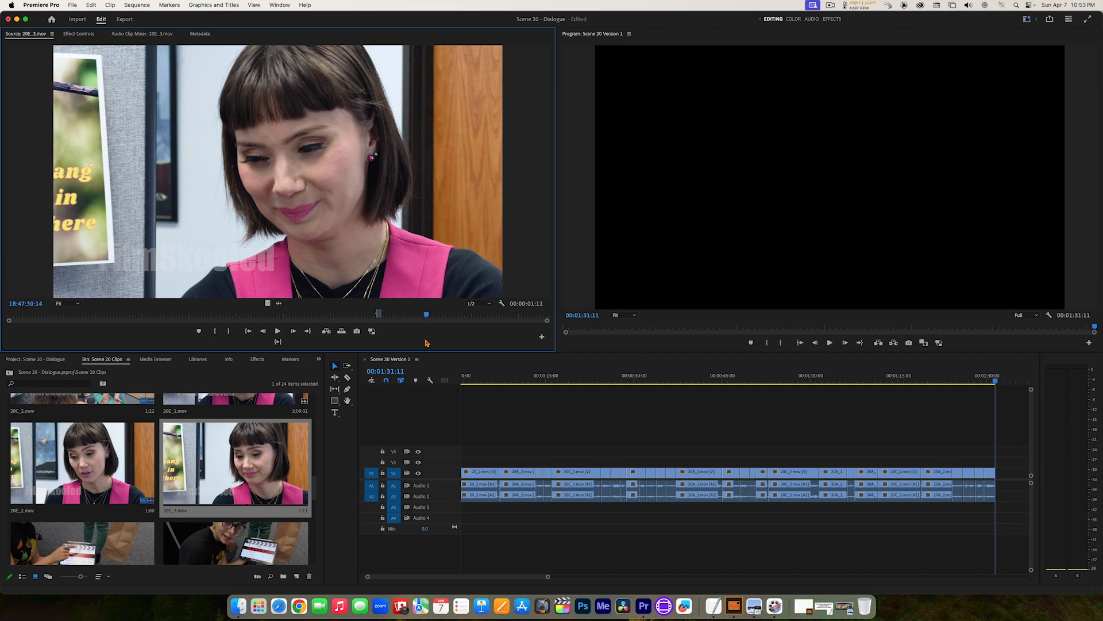
Step: Mark the 20E_3.mov section from about 18:47:28 to 18:47:30:11 and add it to the end of the sequence
{"action": "key", "text": "j"}
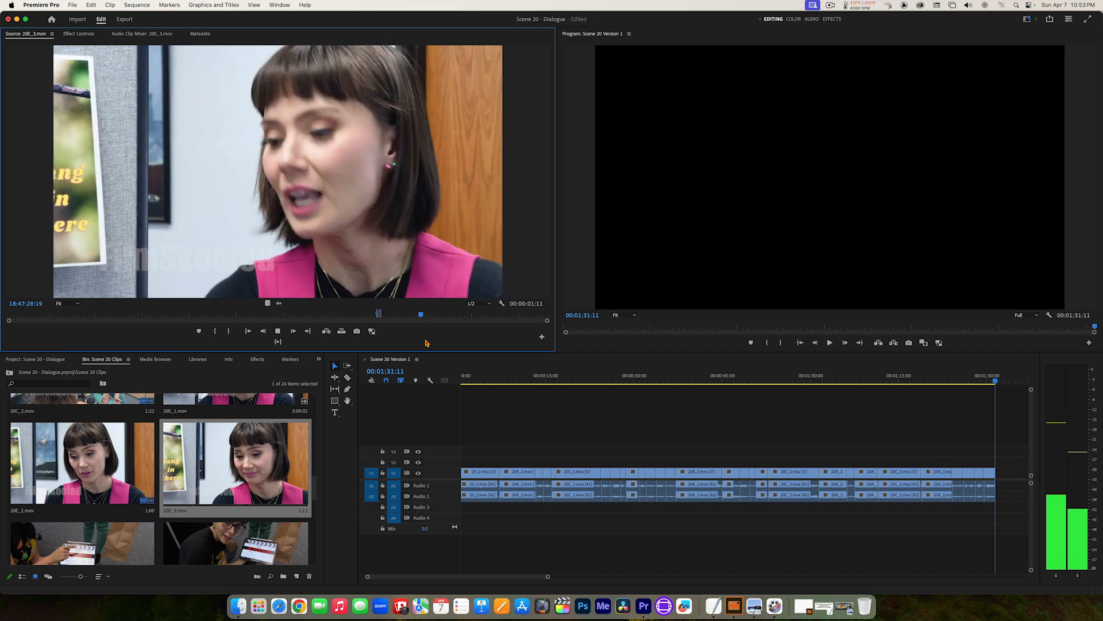
{"action": "key", "text": "k"}
{"action": "key", "text": "i"}
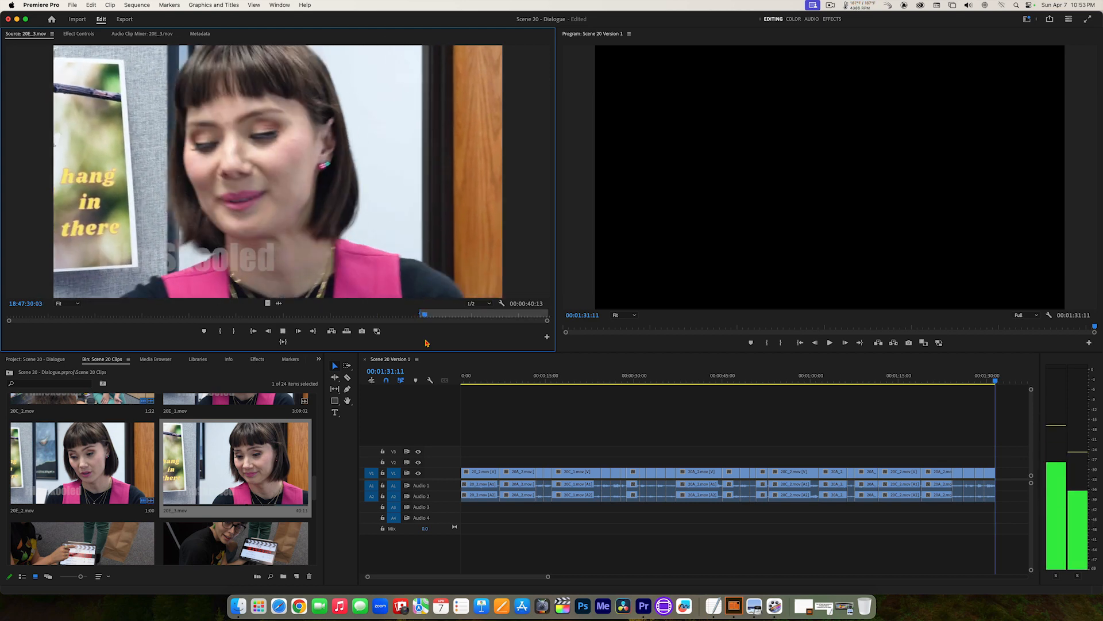
{"action": "key", "text": "k"}
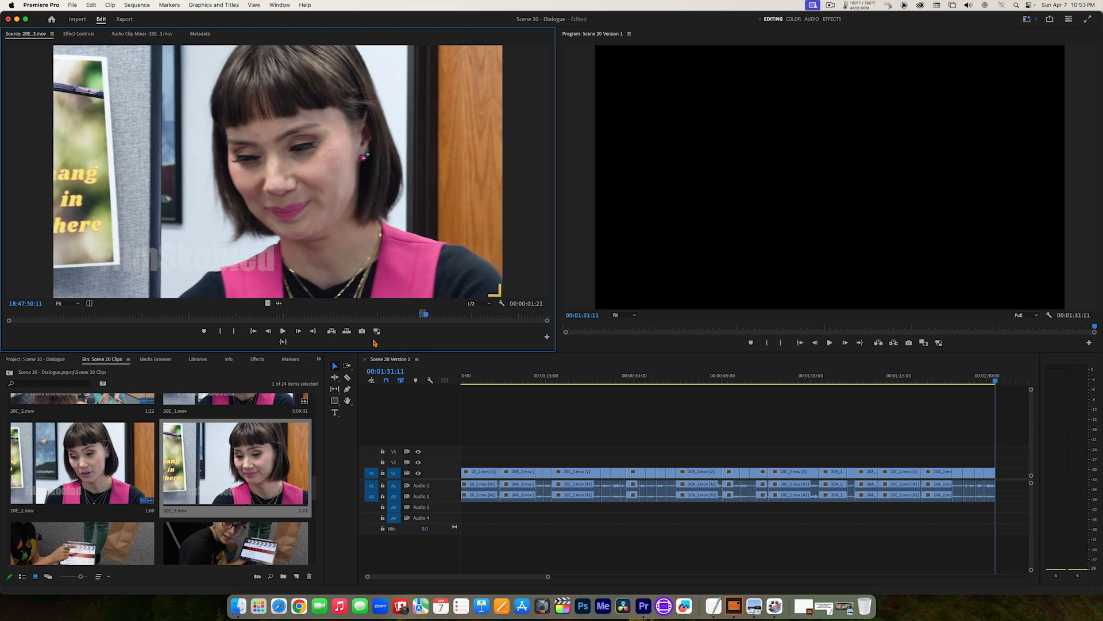
{"action": "left_click", "coordinate": [332, 332]}
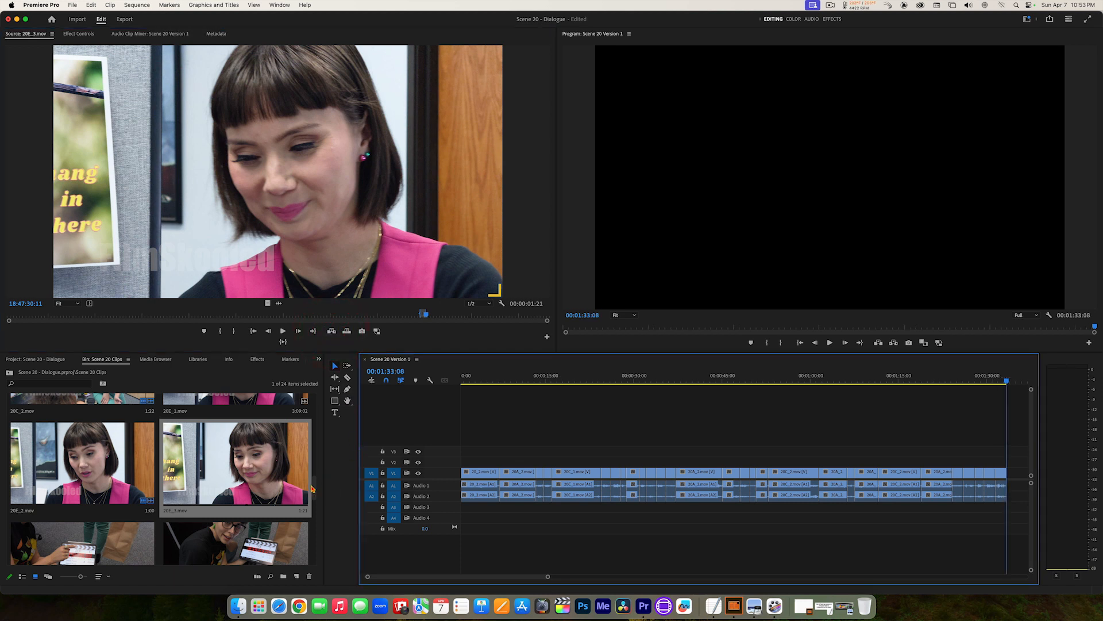
Step: Open 20B_3.mov again, play on from its Out point and set a new In point at 17:45:16:21
{"action": "left_click_drag", "start_coordinate": [314, 489], "coordinate": [315, 454]}
{"action": "double_click", "coordinate": [112, 460]}
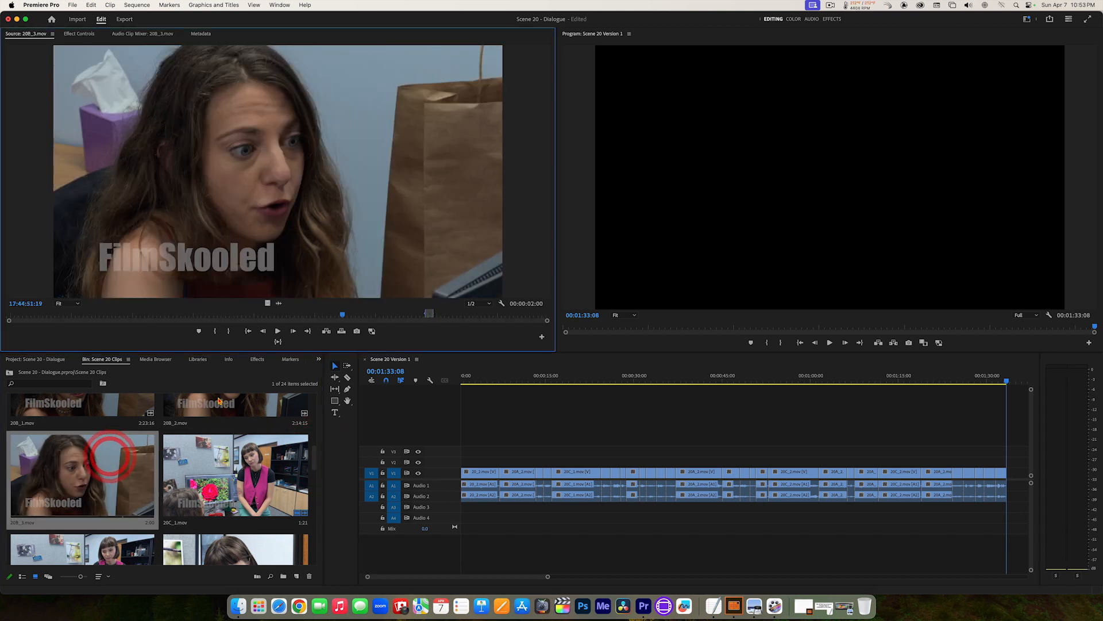
{"action": "left_click", "coordinate": [310, 332]}
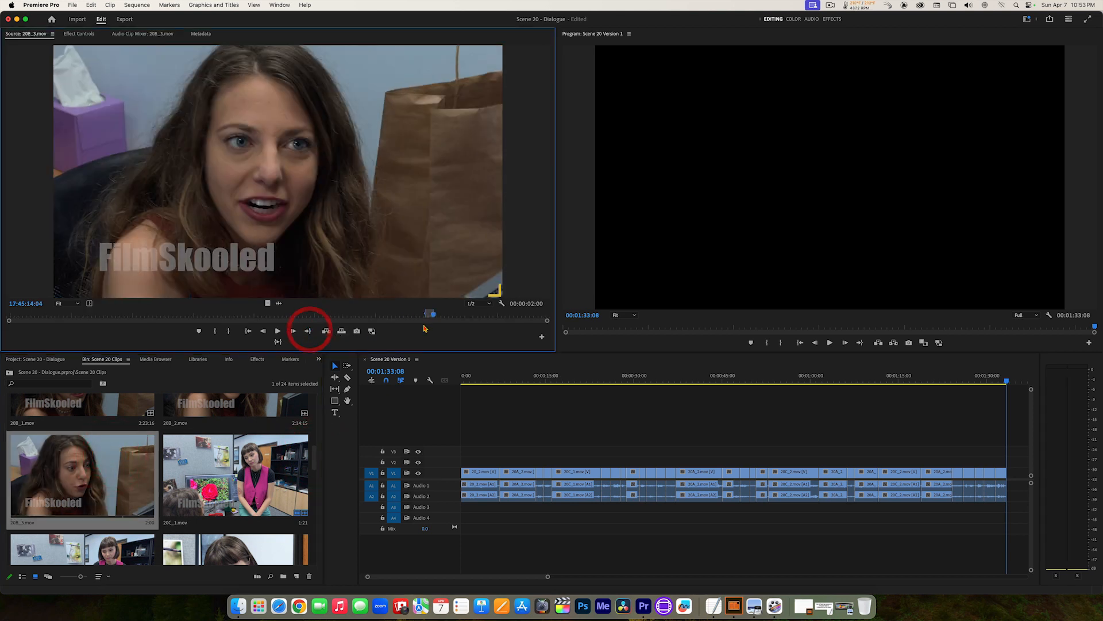
{"action": "key", "text": "space"}
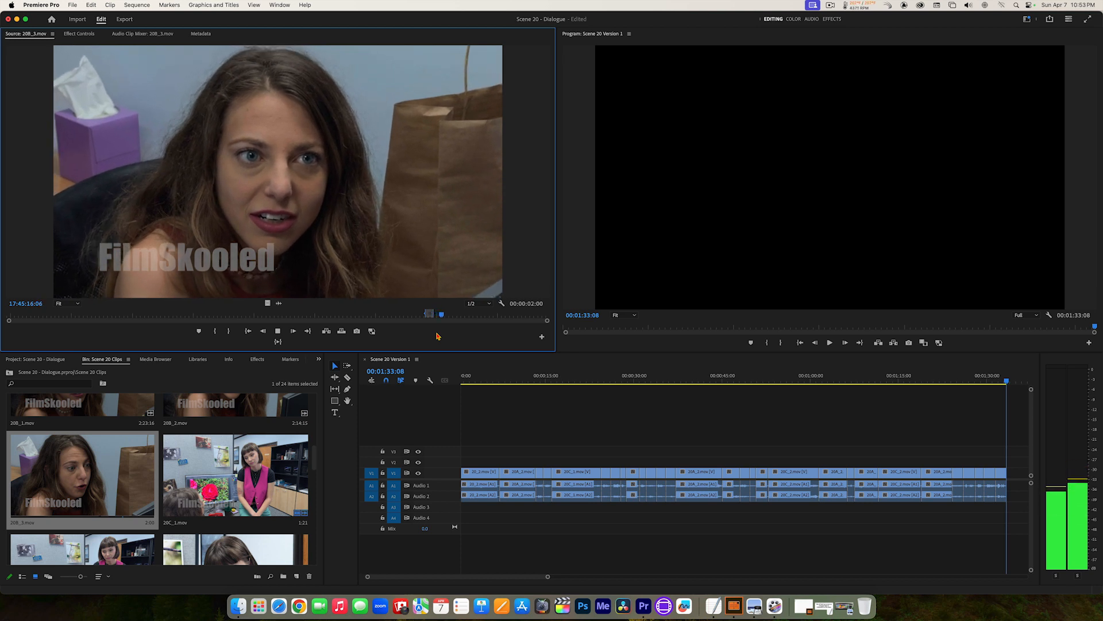
{"action": "key", "text": "space"}
Step: Set the 20B_3.mov Out point at 17:45:20:06, preview the marked section and add it to the end of the sequence
{"action": "key", "text": "space"}
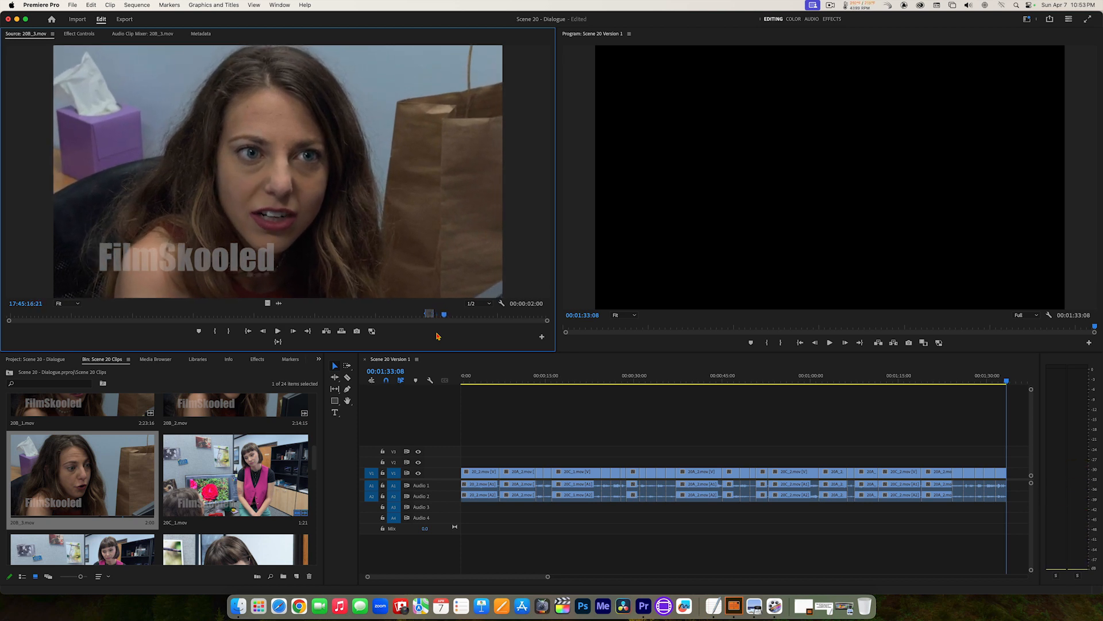
{"action": "key", "text": "i"}
{"action": "key", "text": "space"}
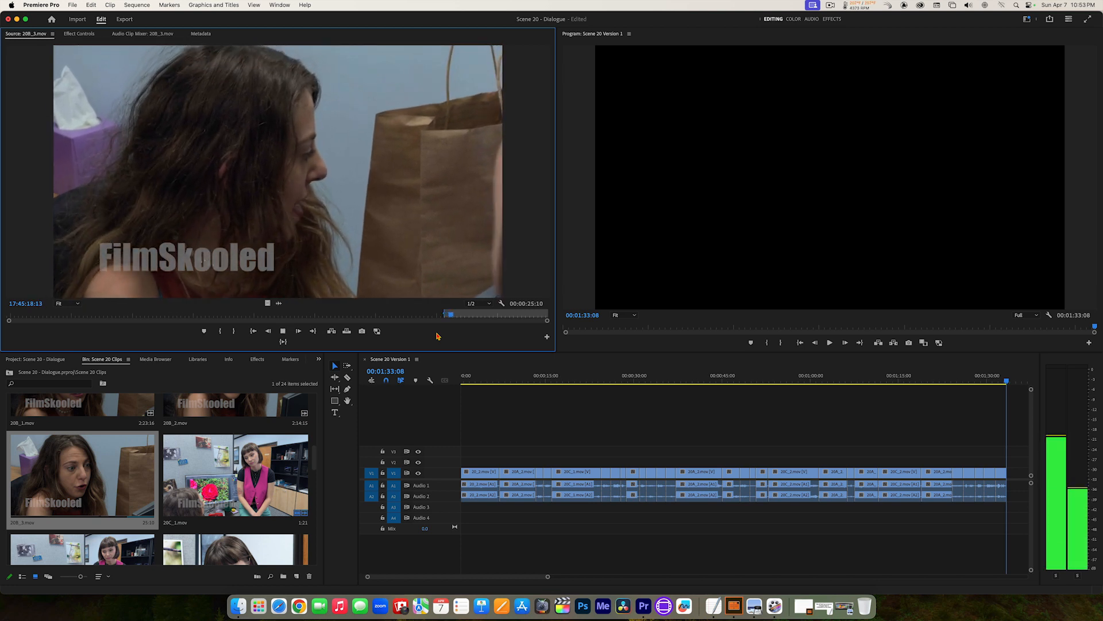
{"action": "key", "text": "space"}
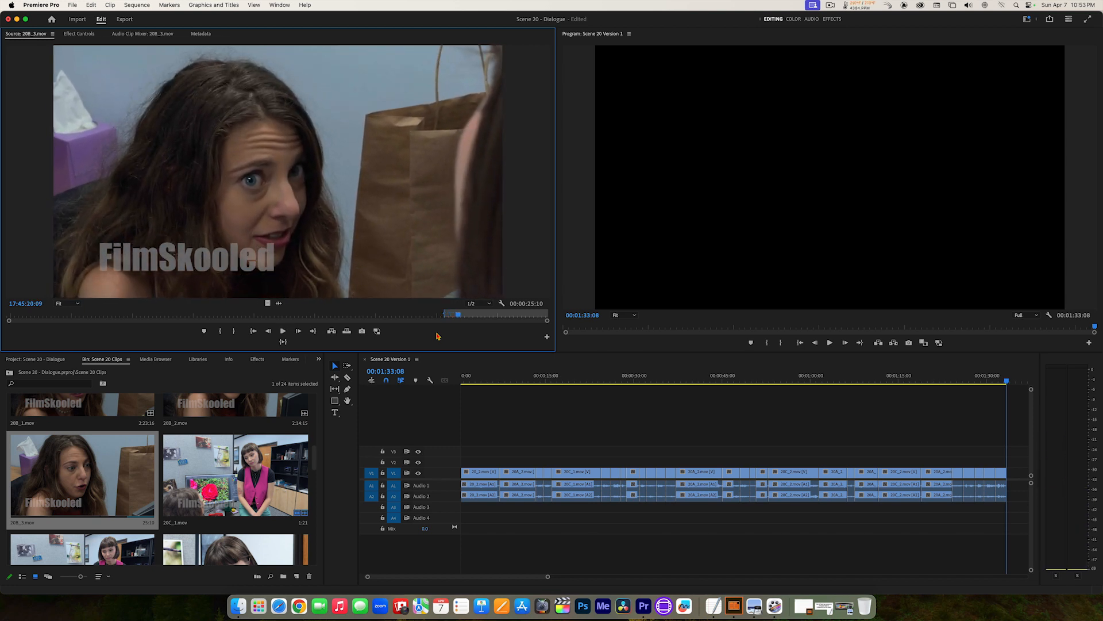
{"action": "key", "text": "Left"}
{"action": "key", "text": "Left"}
{"action": "key", "text": "Left"}
{"action": "key", "text": "Left"}
{"action": "key", "text": "Left"}
{"action": "key", "text": "Left"}
{"action": "key", "text": "Left"}
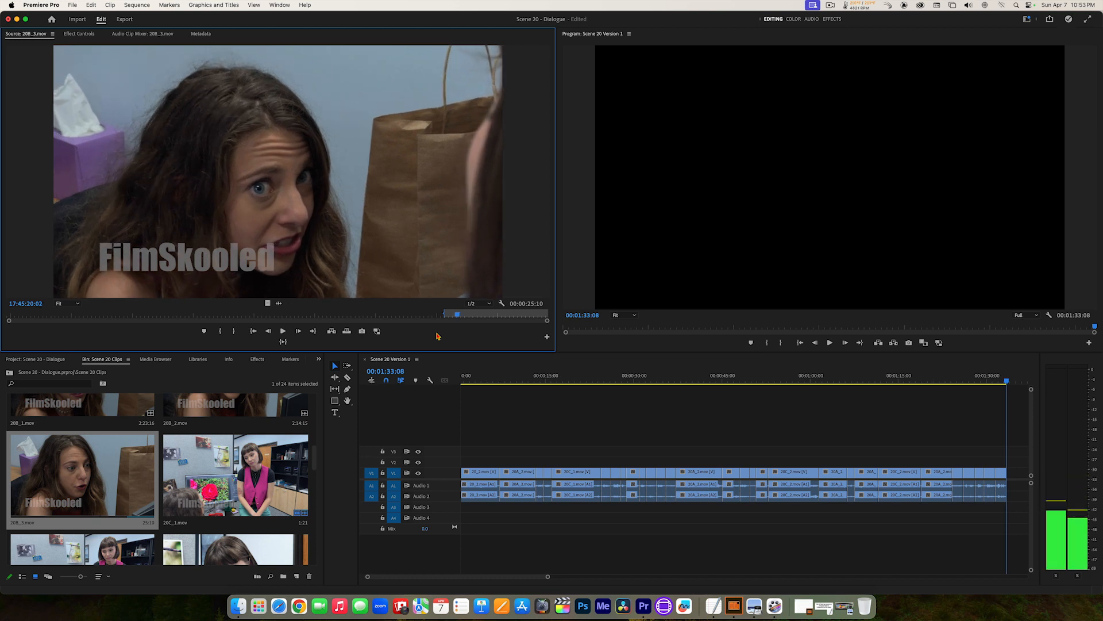
{"action": "key", "text": "Right"}
{"action": "key", "text": "Right"}
{"action": "key", "text": "Right"}
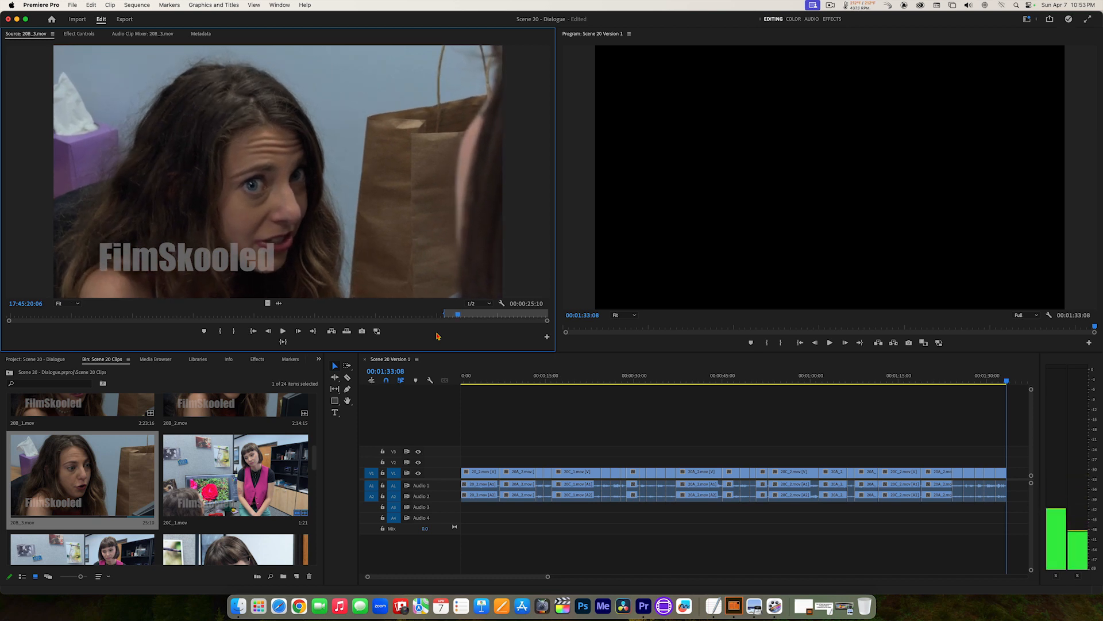
{"action": "left_click", "coordinate": [284, 342]}
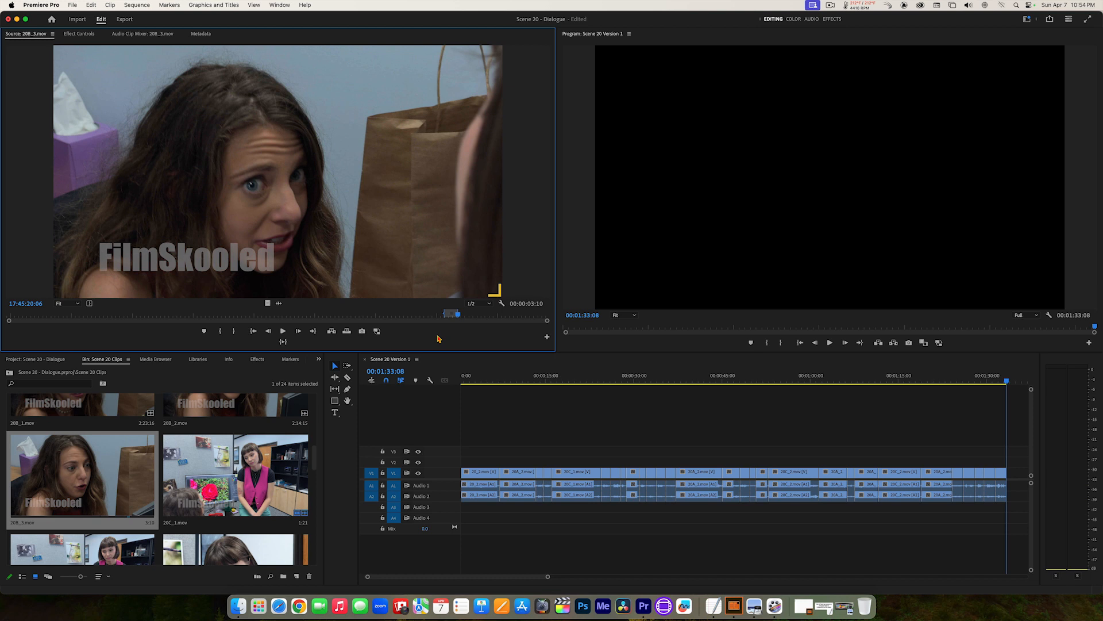
{"action": "key", "text": "period"}
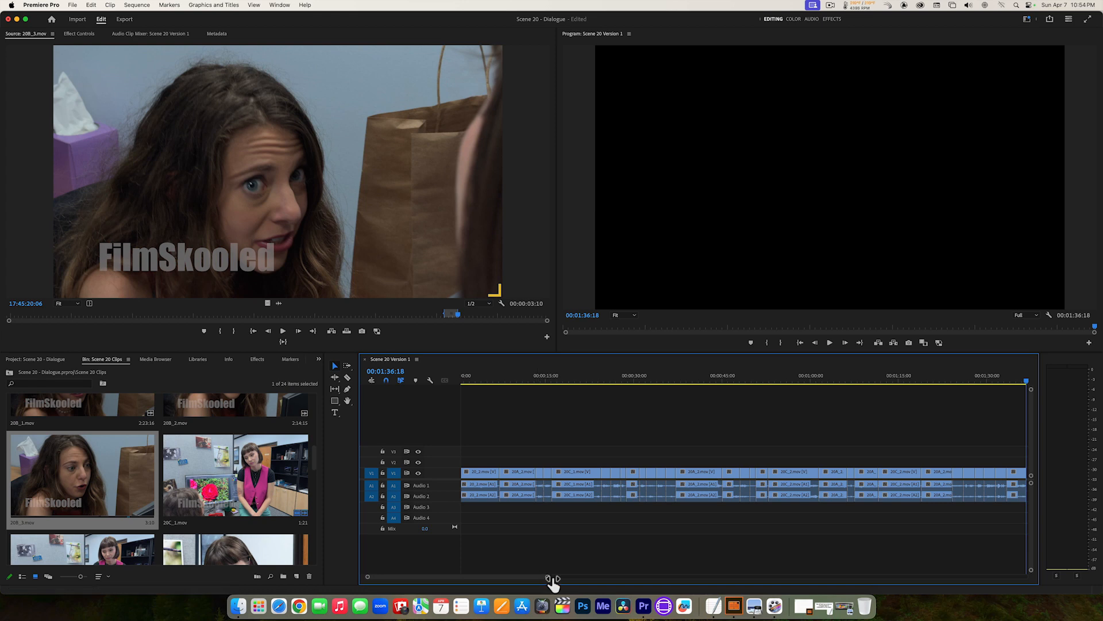
Step: Play back the Scene 20 Version 1 sequence from about 00:01:18:20 to its end to review the latest edits
{"action": "left_click_drag", "start_coordinate": [552, 579], "coordinate": [578, 576]}
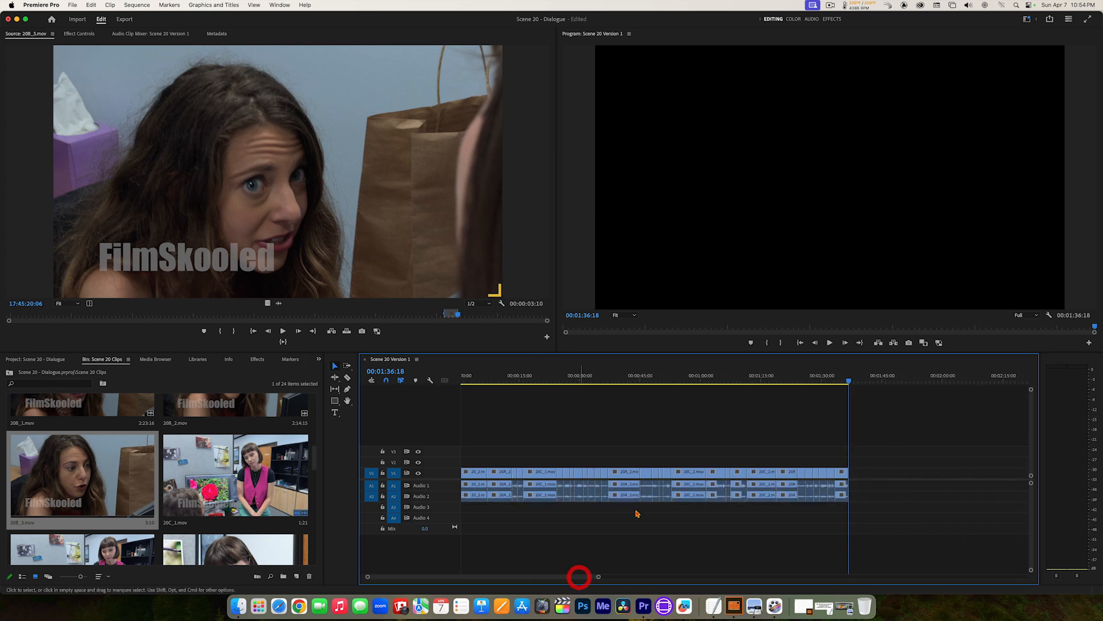
{"action": "left_click_drag", "start_coordinate": [848, 381], "coordinate": [779, 376]}
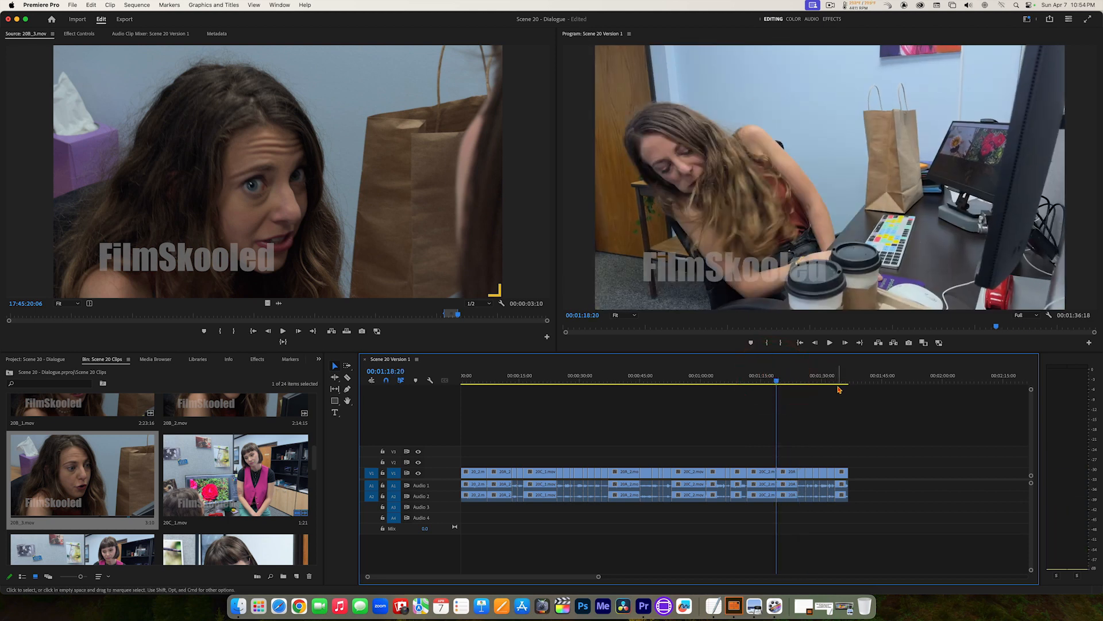
{"action": "key", "text": "space"}
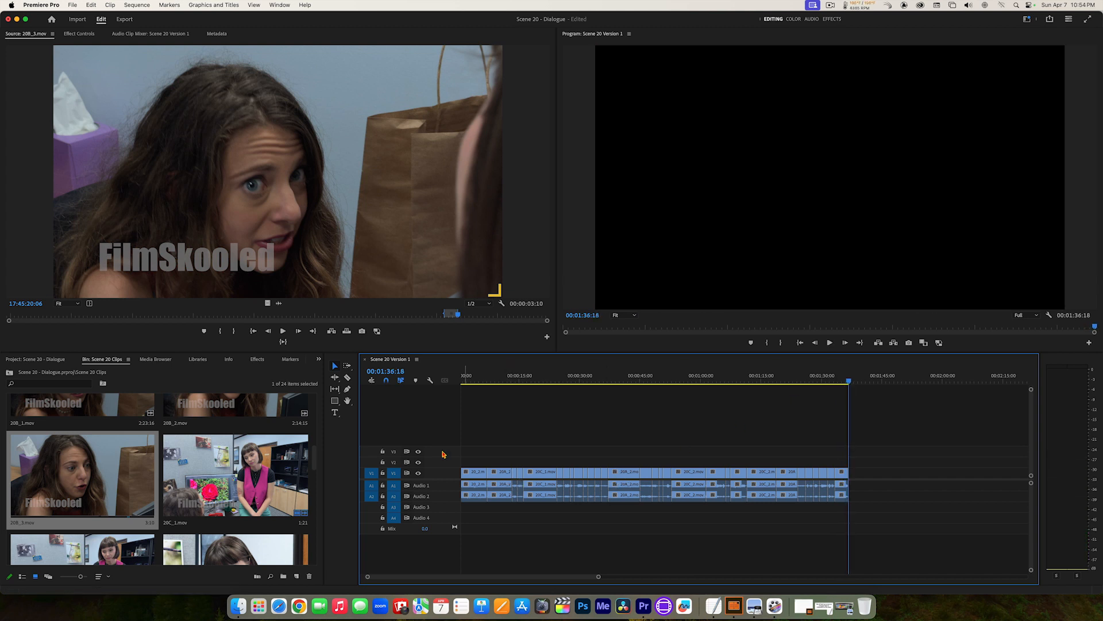
Step: Open 20C_2.mov and play on from its Out point through the short-haired woman's next line
{"action": "scroll", "coordinate": [316, 457], "scroll_direction": "down", "scroll_amount": 3}
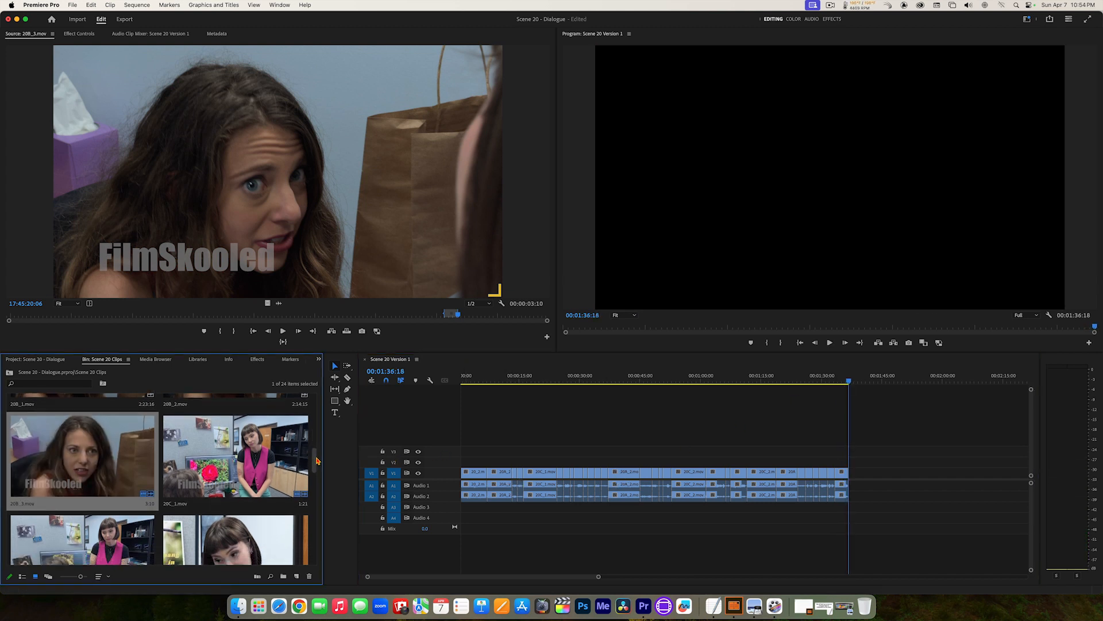
{"action": "double_click", "coordinate": [114, 483]}
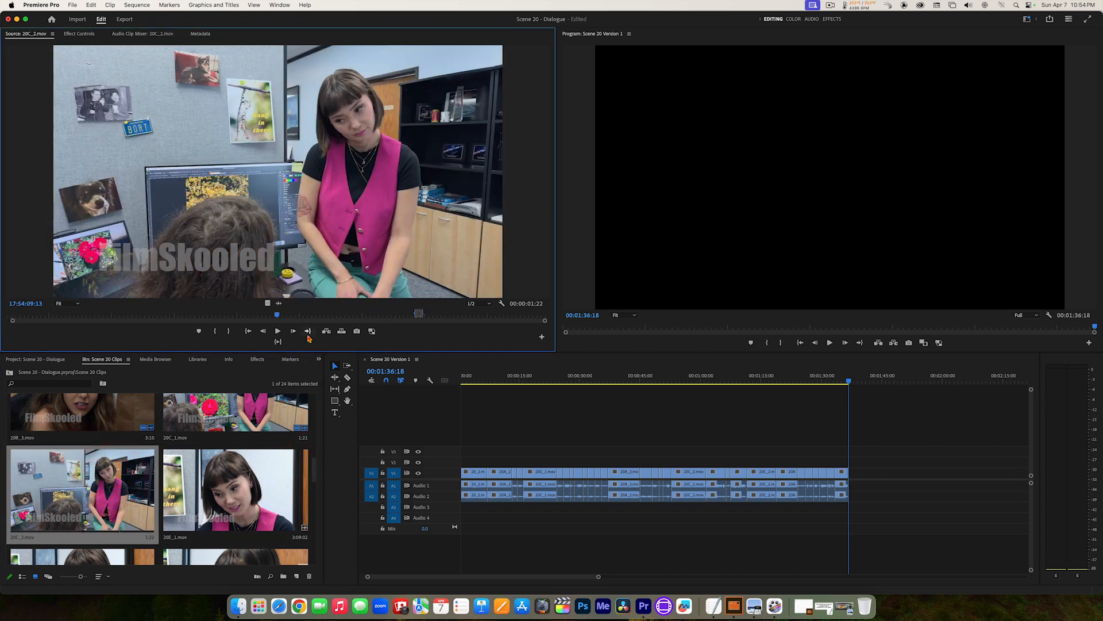
{"action": "left_click", "coordinate": [308, 332]}
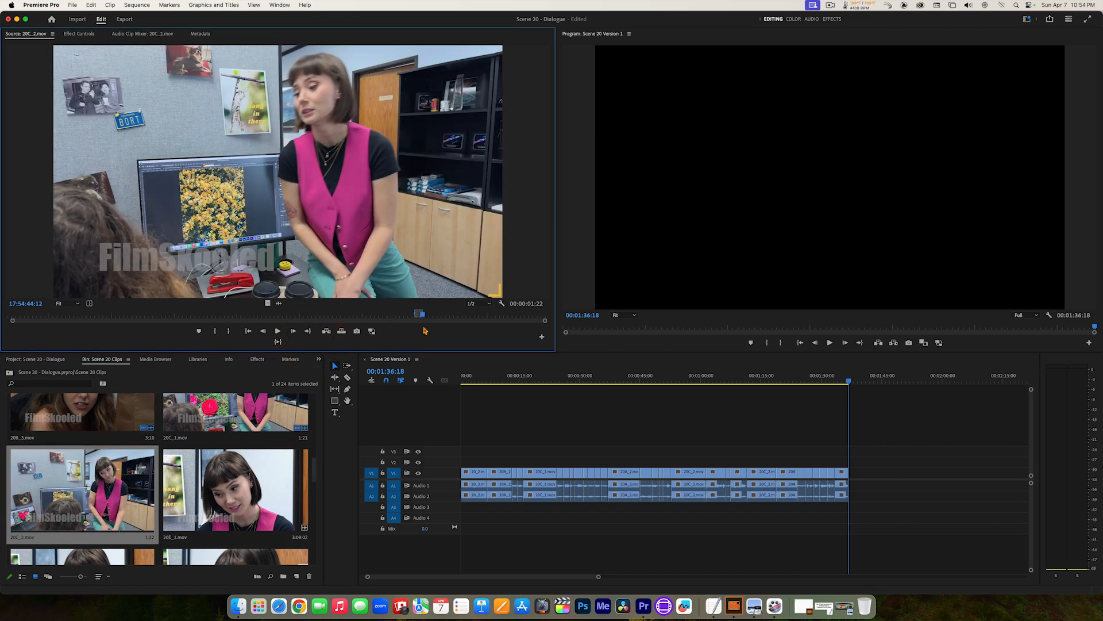
{"action": "key", "text": "space"}
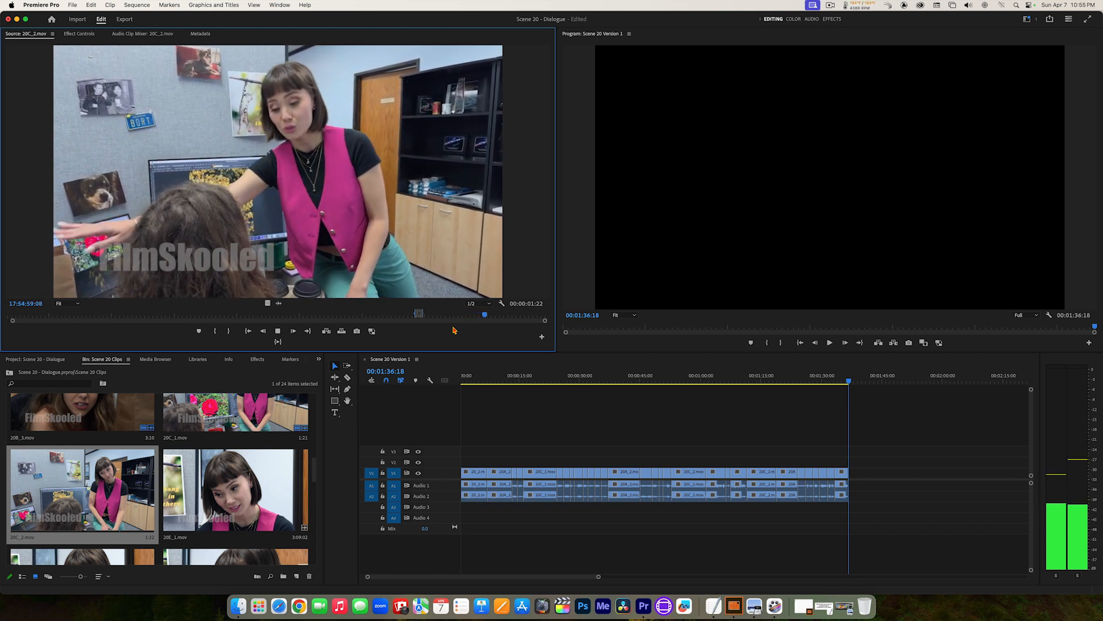
{"action": "key", "text": "space"}
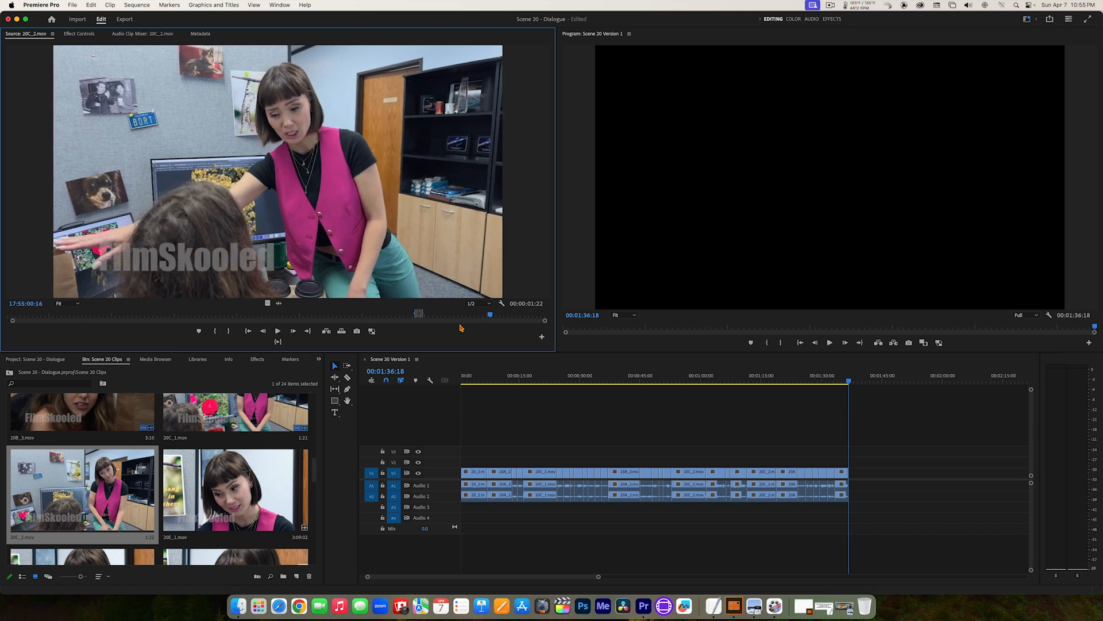
Step: Replay the start of the line in 20C_2.mov and set a new In point at 17:54:56:06
{"action": "left_click", "coordinate": [466, 315]}
{"action": "key", "text": "space"}
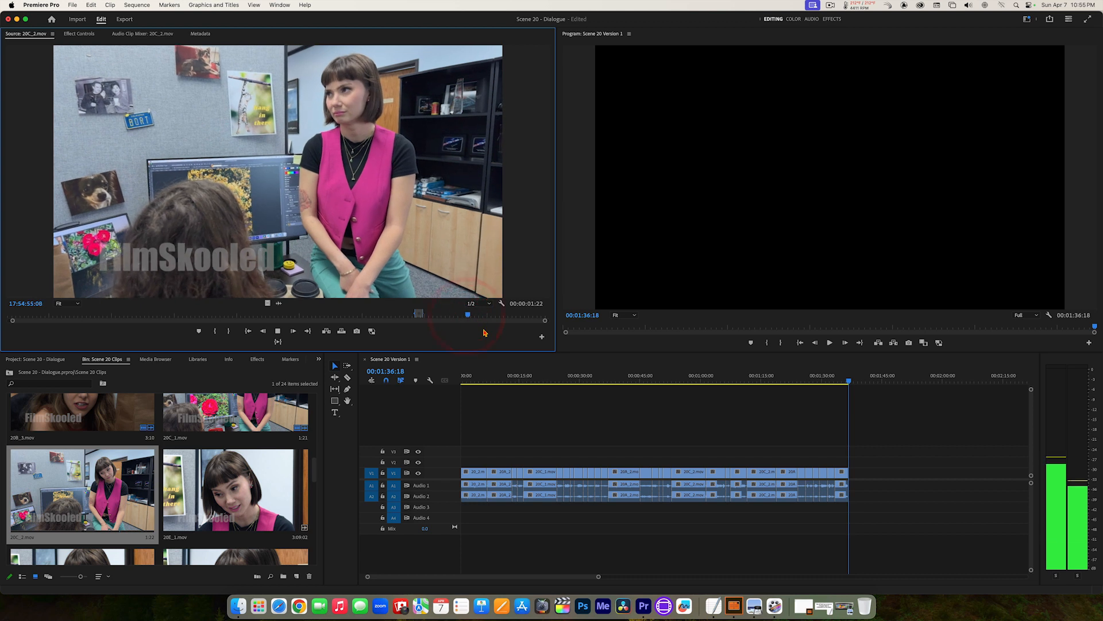
{"action": "key", "text": "space"}
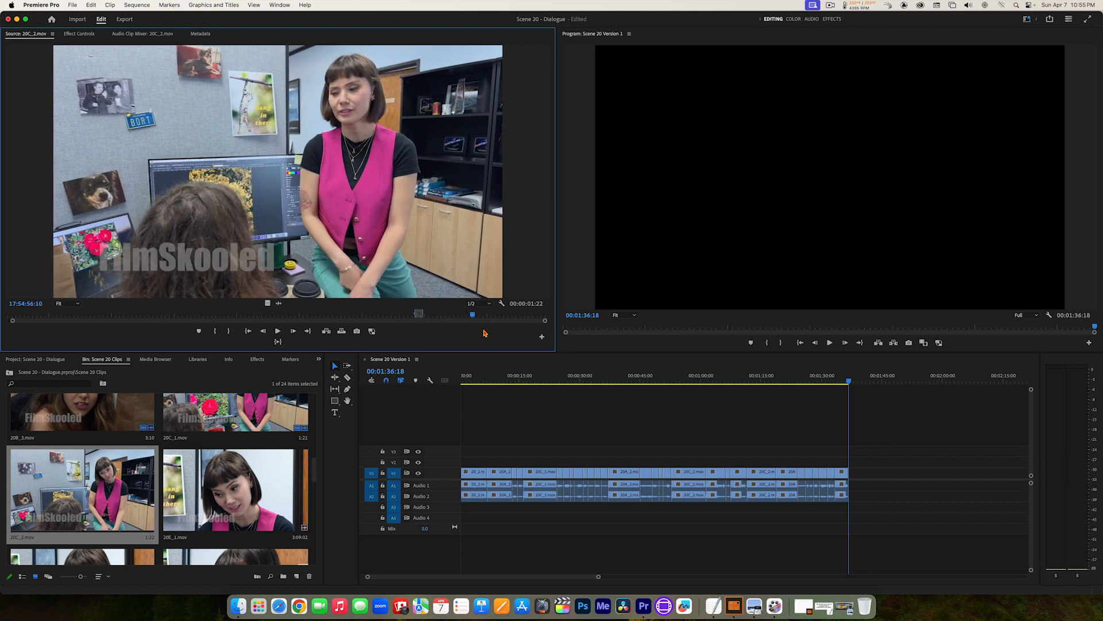
{"action": "key", "text": "Left"}
{"action": "key", "text": "Left"}
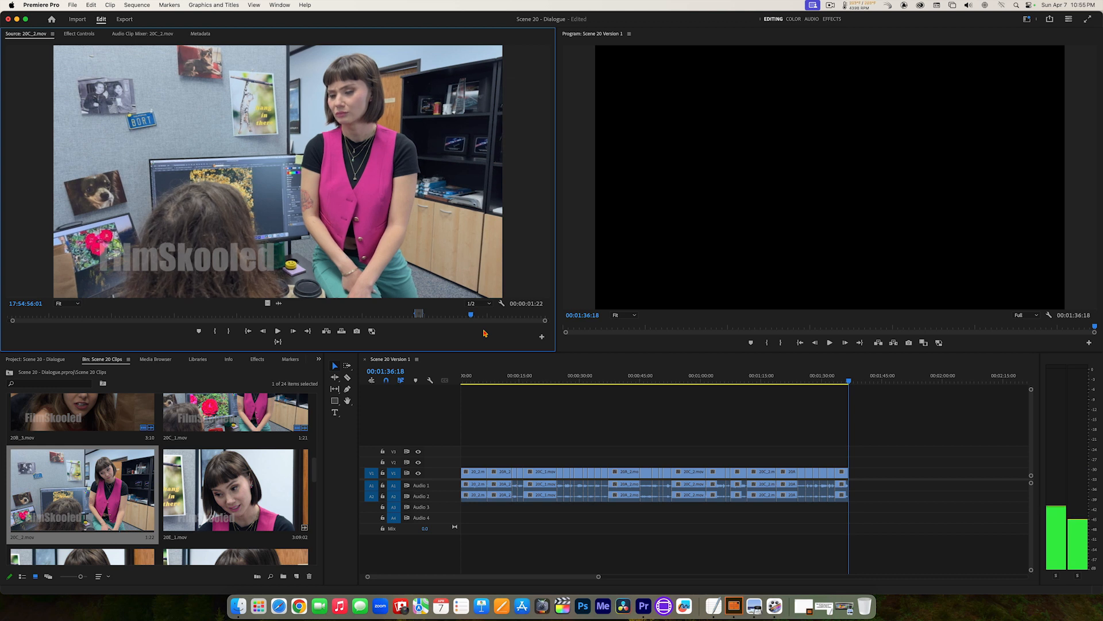
{"action": "key", "text": "Right"}
{"action": "key", "text": "Right"}
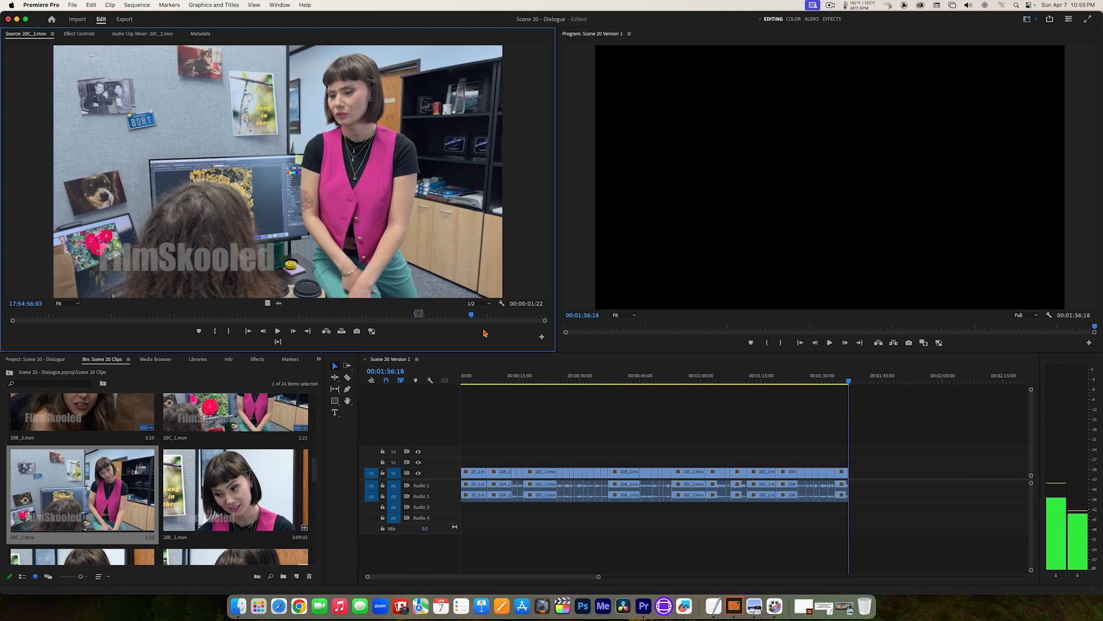
{"action": "key", "text": "Right"}
{"action": "key", "text": "Right"}
{"action": "key", "text": "Right"}
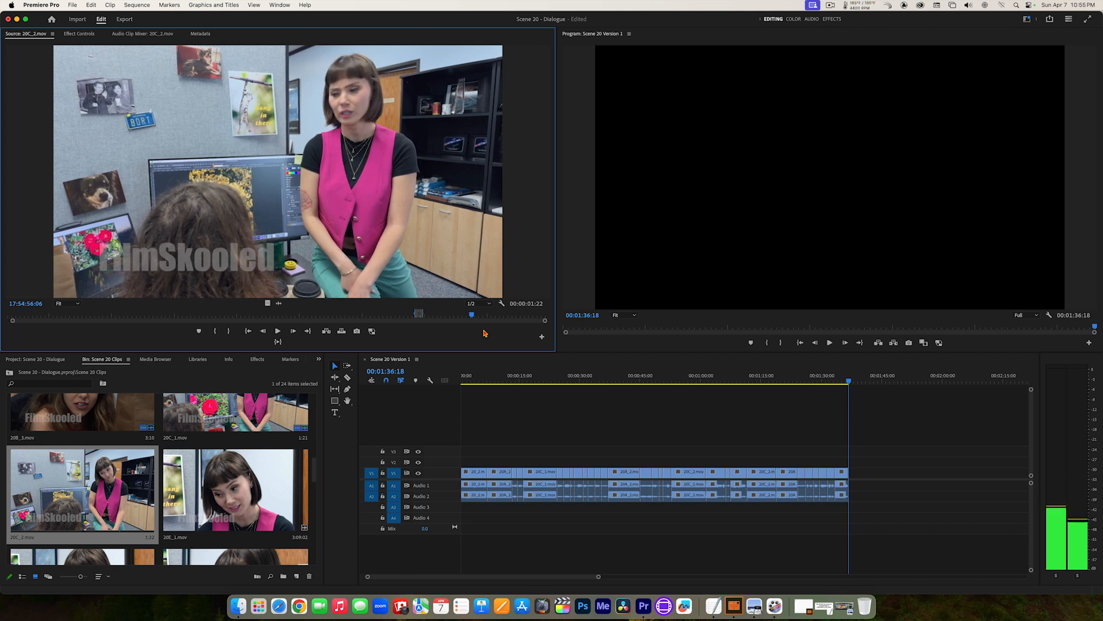
{"action": "key", "text": "i"}
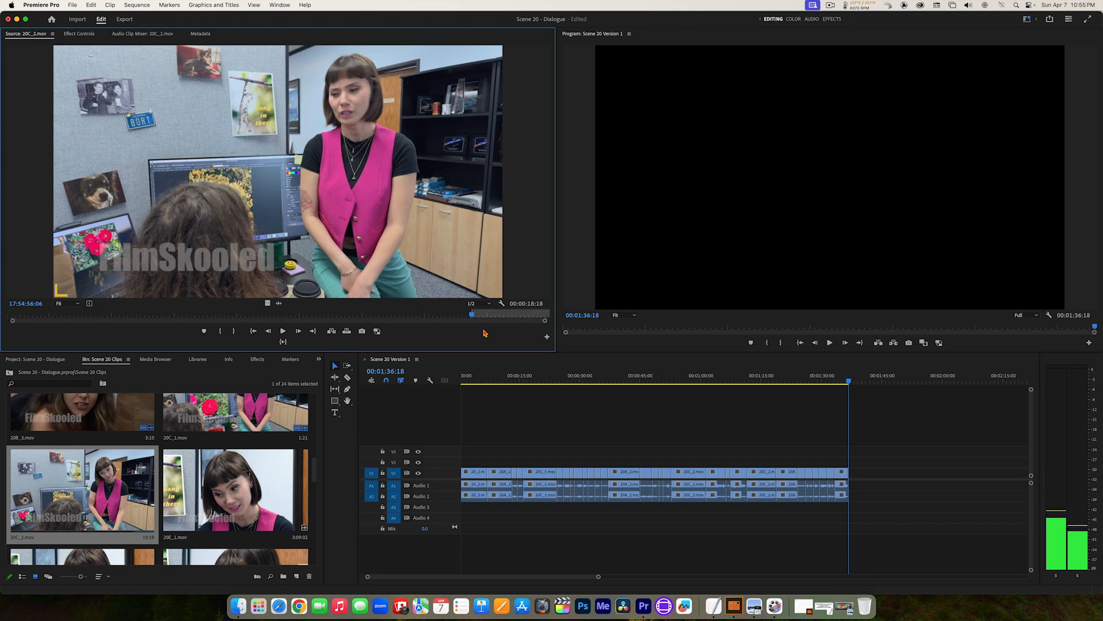
Step: Set the 20C_2.mov Out point at 17:55:00:02 and add the marked section to the end of the sequence
{"action": "key", "text": "space"}
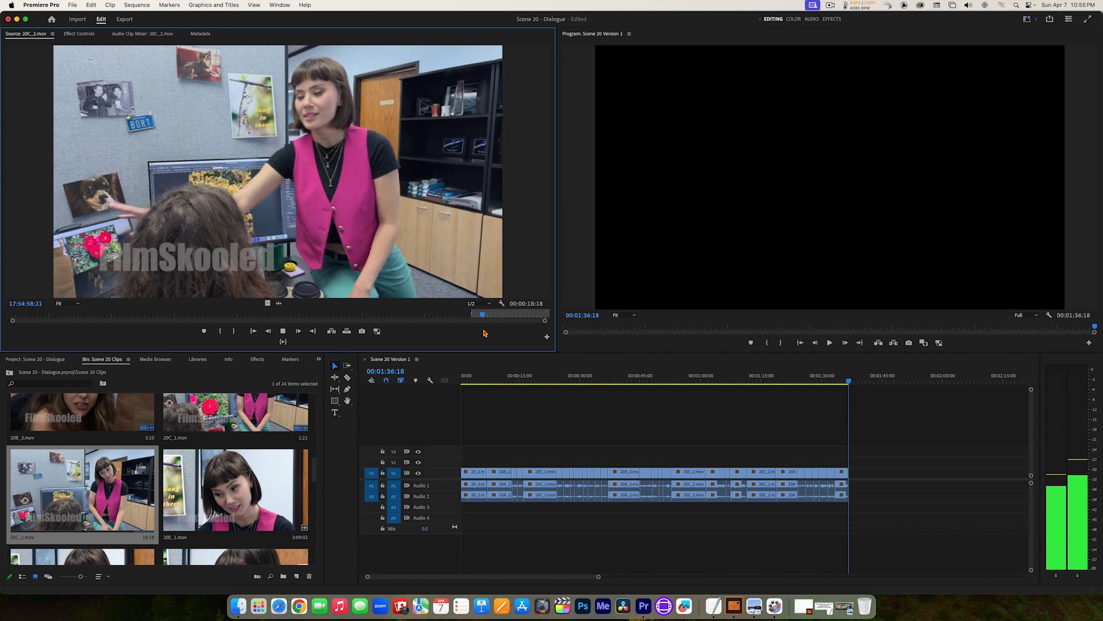
{"action": "key", "text": "space"}
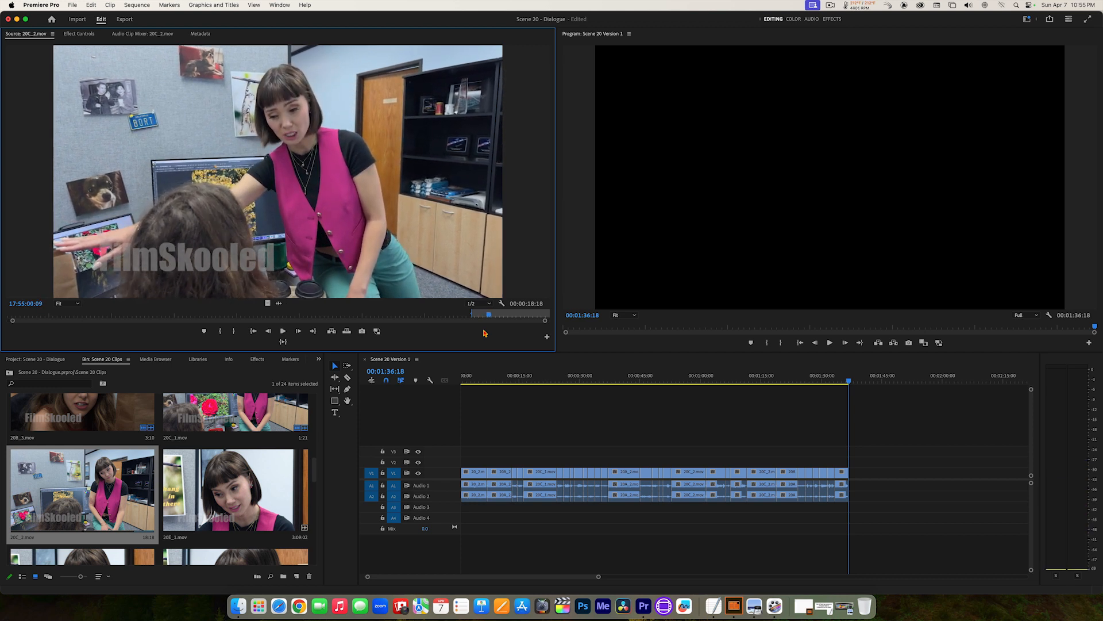
{"action": "key", "text": "Left"}
{"action": "key", "text": "Left"}
{"action": "key", "text": "Left"}
{"action": "key", "text": "Left"}
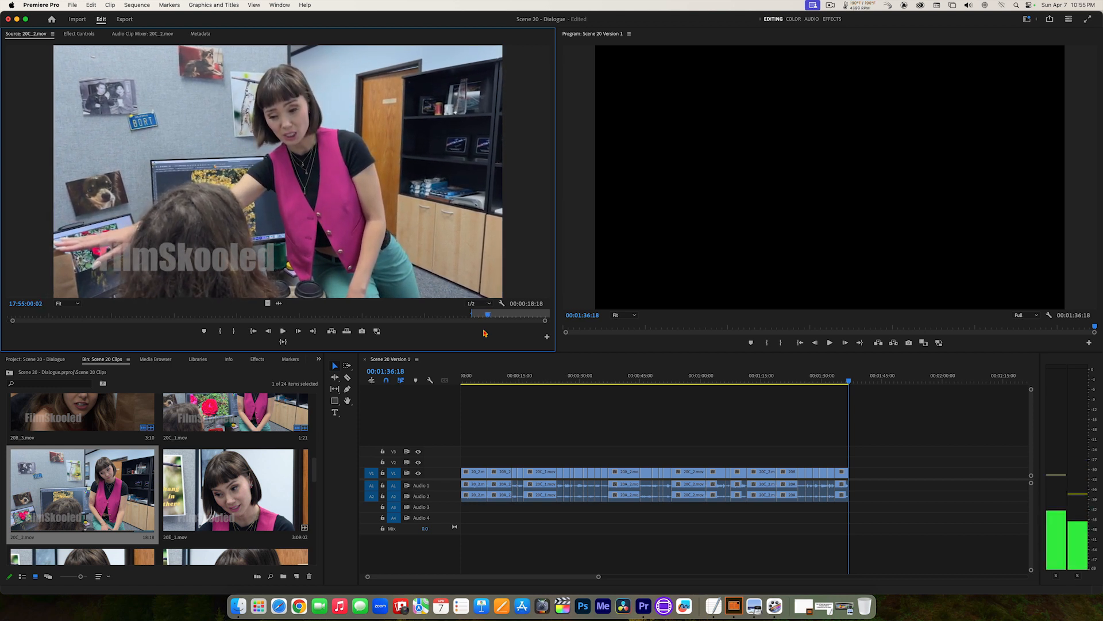
{"action": "key", "text": "o"}
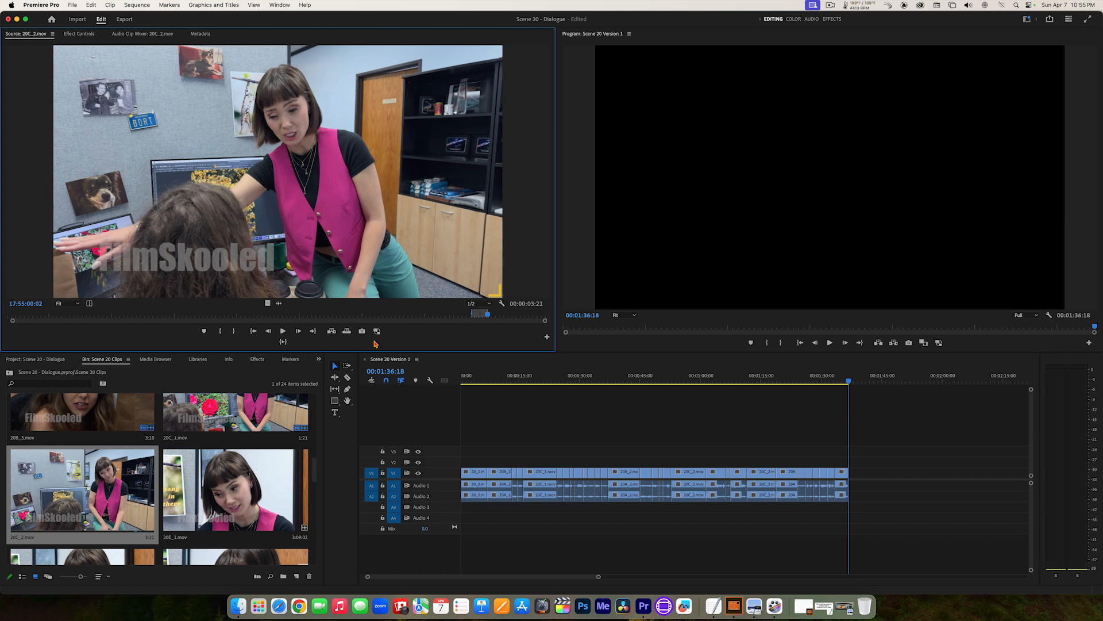
{"action": "left_click", "coordinate": [331, 332]}
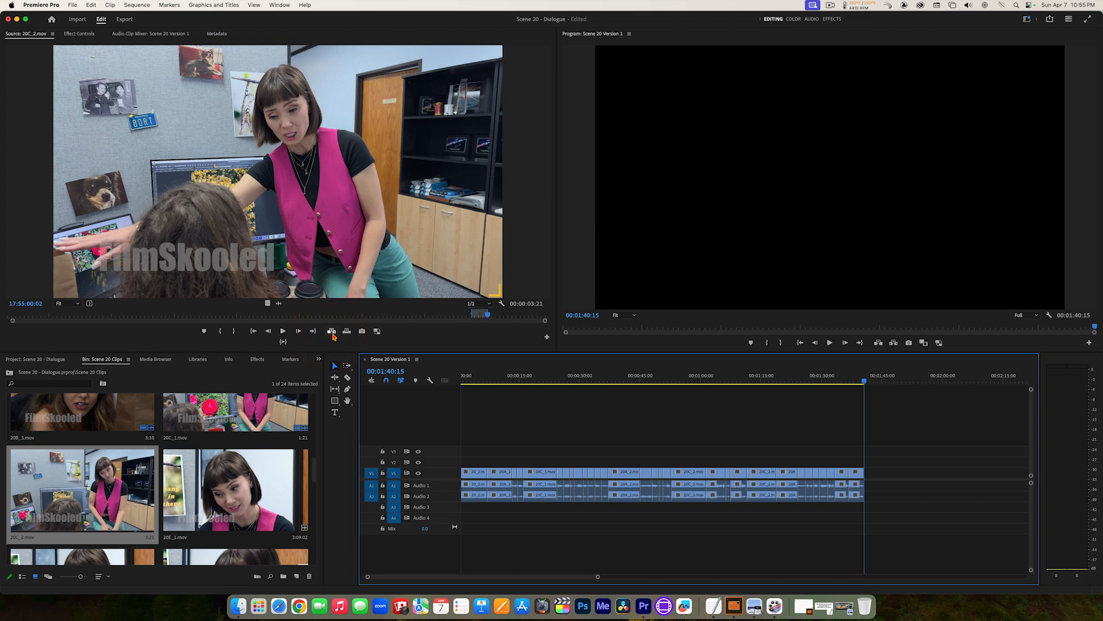
Step: Open 20A_2.mov and play on from its Out point through the long-haired woman's next reply
{"action": "left_click_drag", "start_coordinate": [315, 469], "coordinate": [305, 433]}
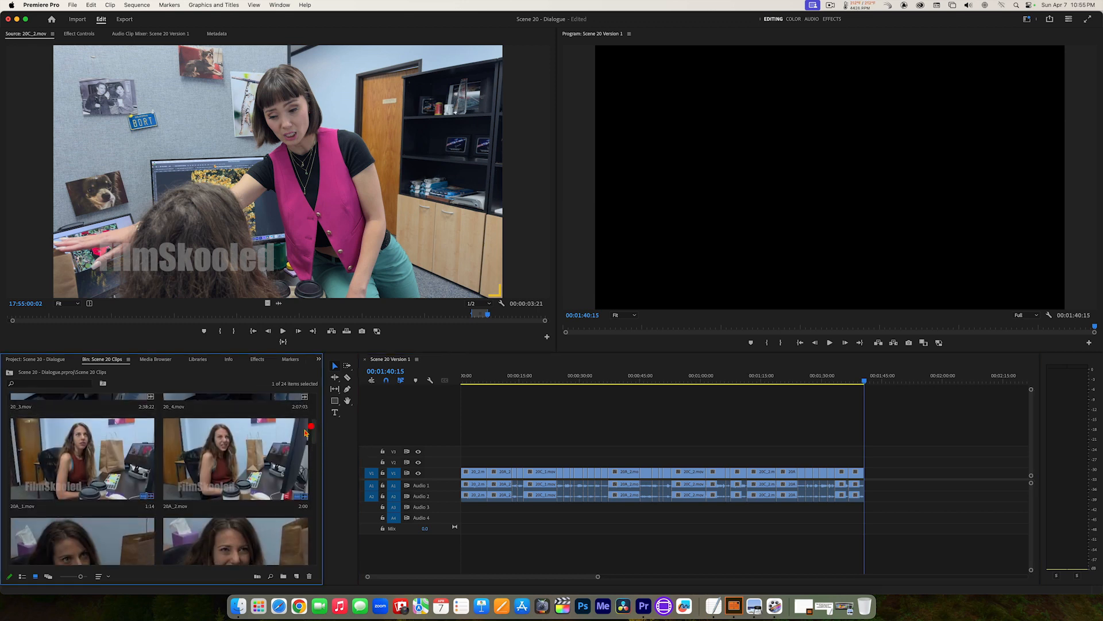
{"action": "double_click", "coordinate": [236, 446]}
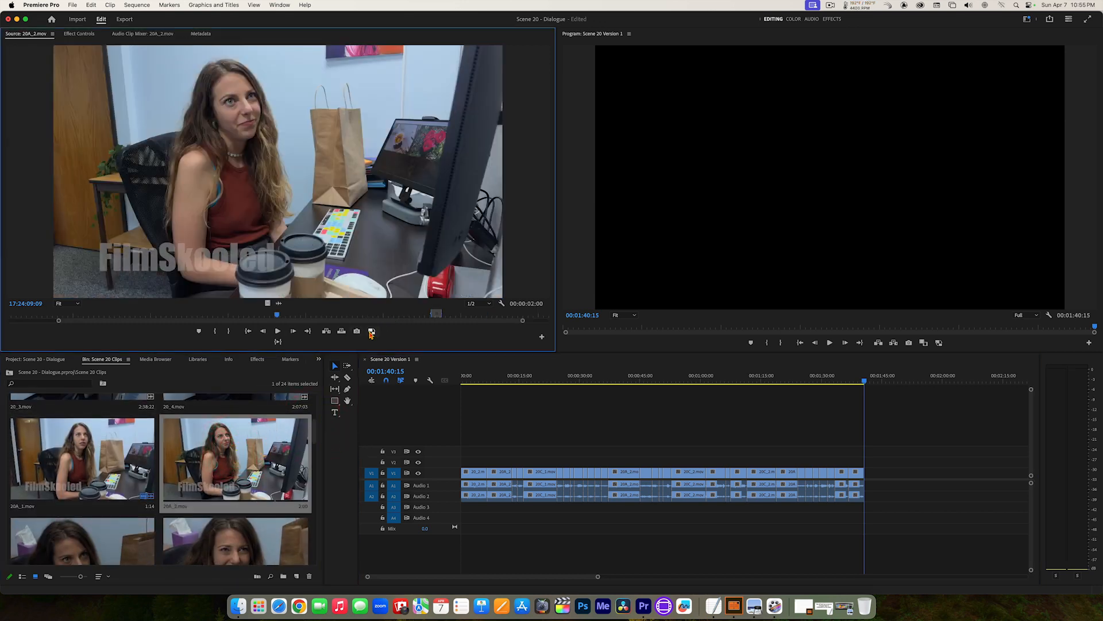
{"action": "left_click", "coordinate": [309, 332]}
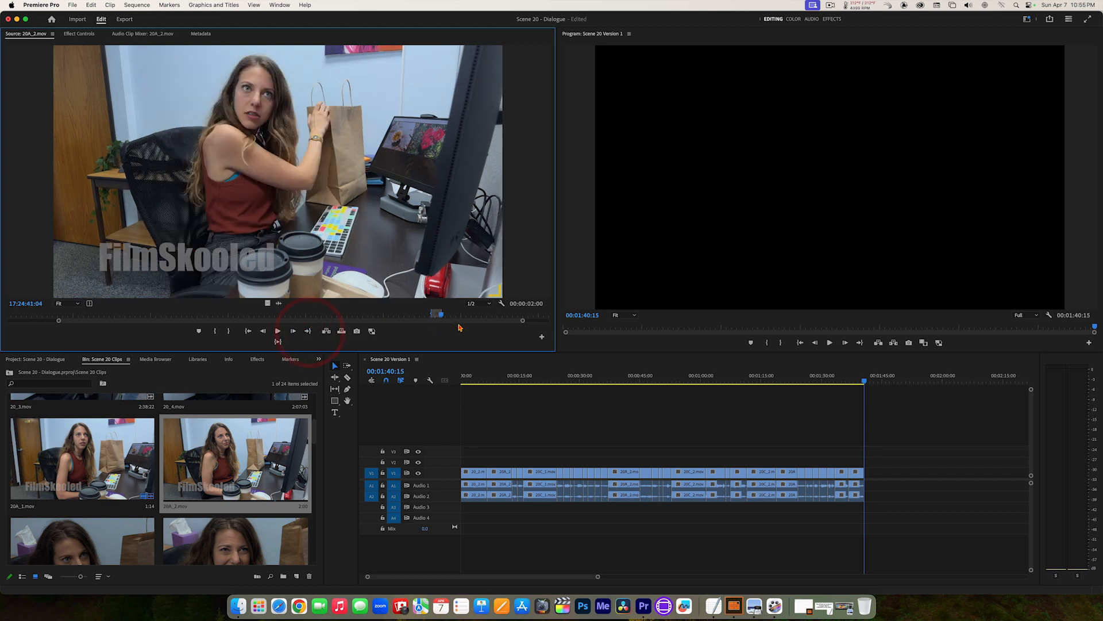
{"action": "key", "text": "space"}
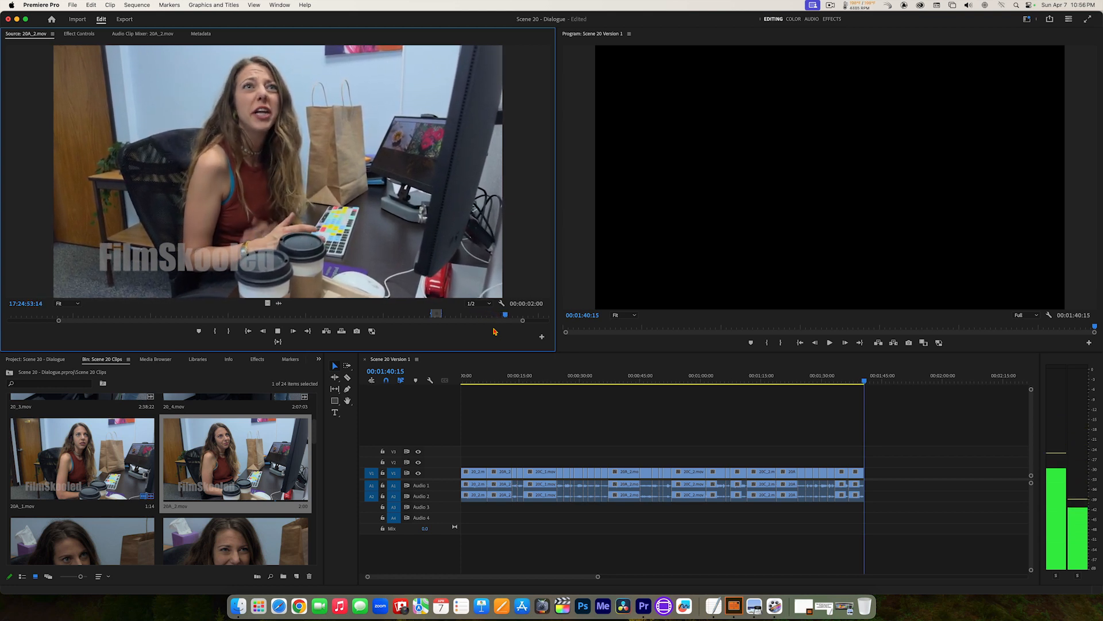
{"action": "key", "text": "space"}
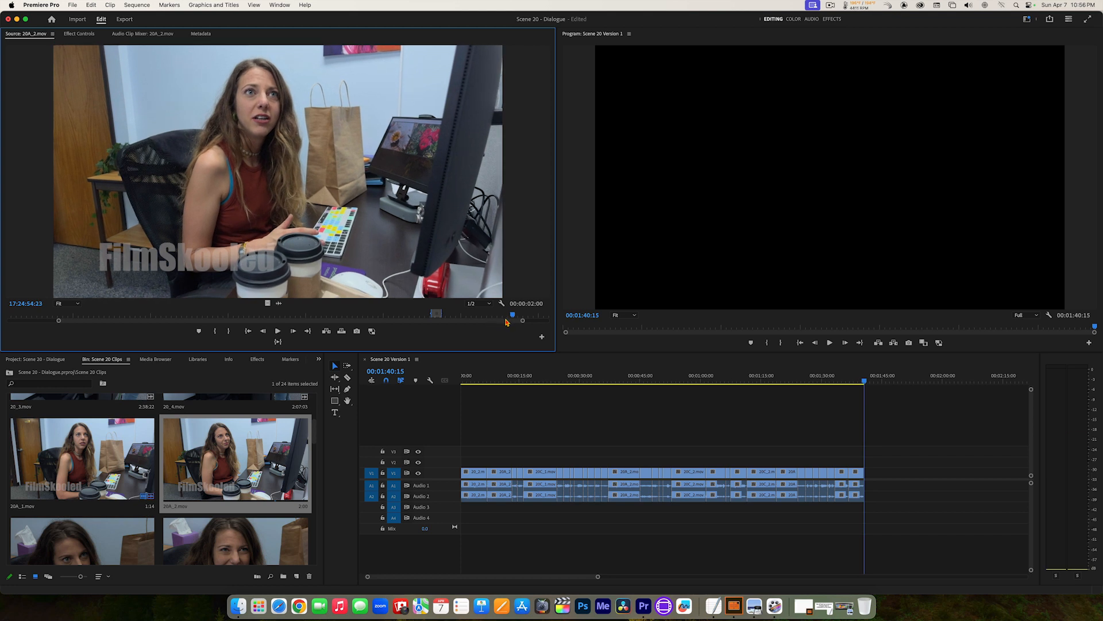
Step: Replay the lead-in to the reply in 20A_2.mov and set a new In point at 17:24:52:10
{"action": "left_click_drag", "start_coordinate": [512, 317], "coordinate": [486, 317]}
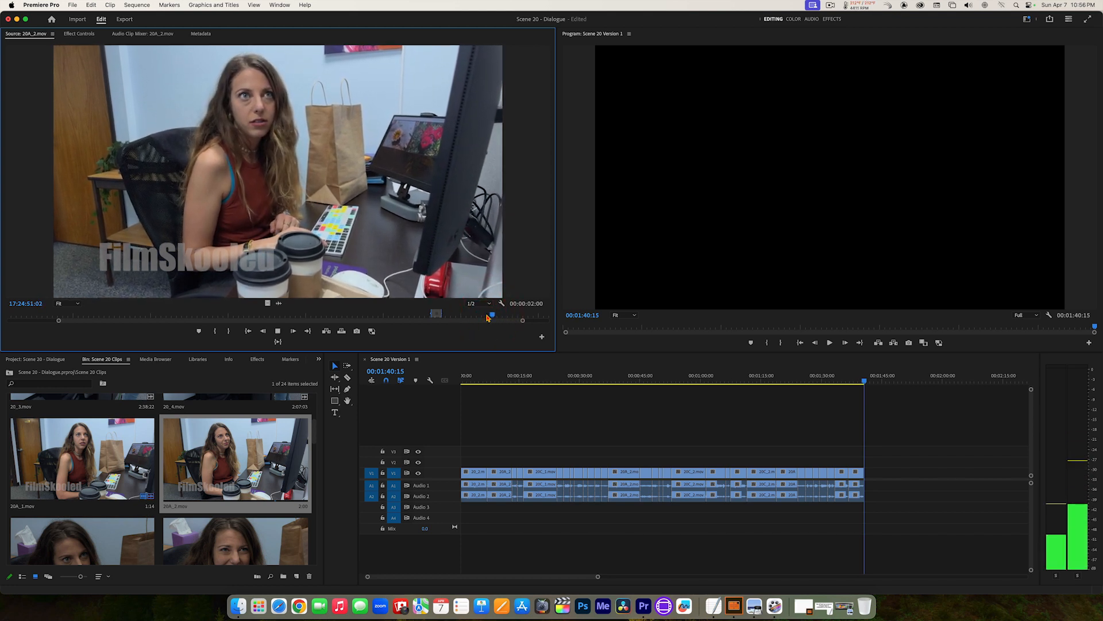
{"action": "key", "text": "space"}
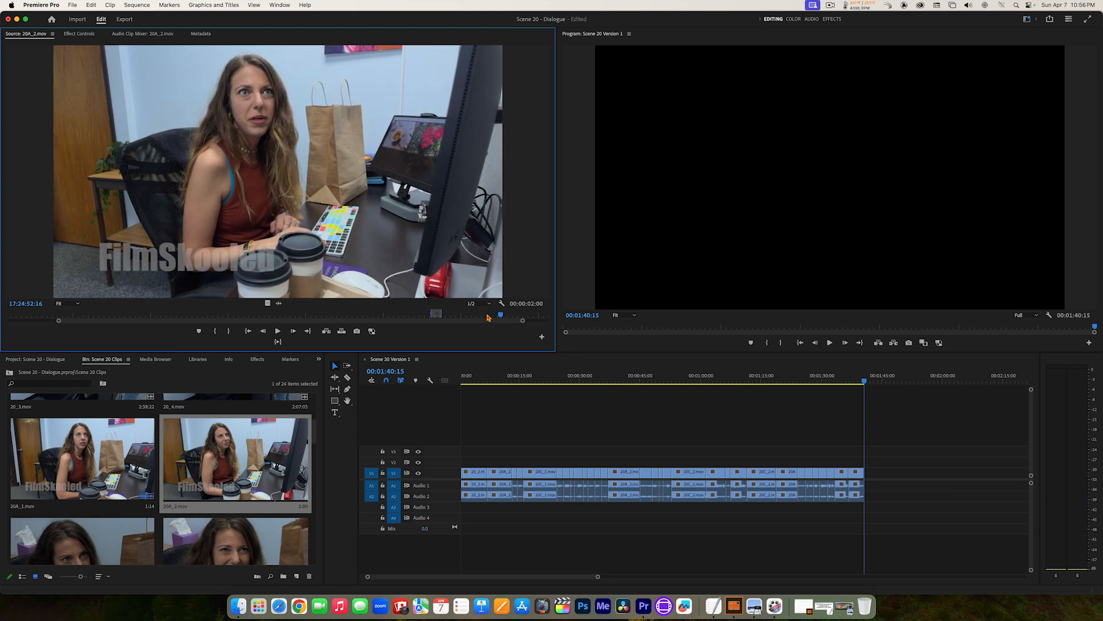
{"action": "key", "text": "Left"}
{"action": "key", "text": "Left"}
{"action": "key", "text": "Left"}
{"action": "key", "text": "Left"}
{"action": "key", "text": "Left"}
{"action": "key", "text": "Left"}
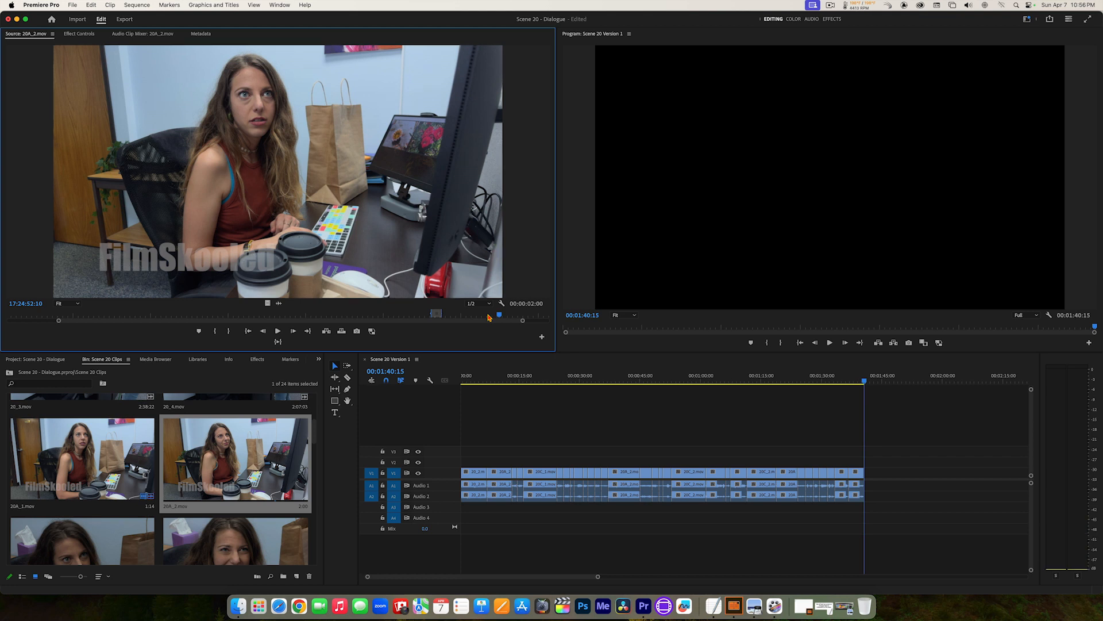
{"action": "key", "text": "i"}
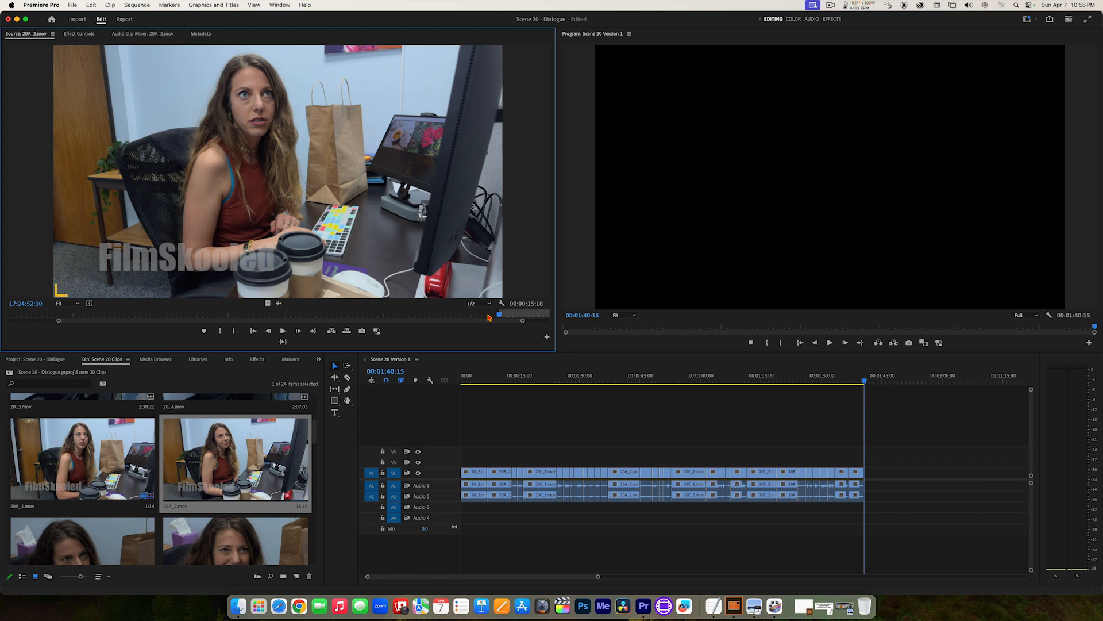
Step: Play 20A_2.mov from the new In point and stop at the end of the reply, at about 17:24:54:13
{"action": "key", "text": "space"}
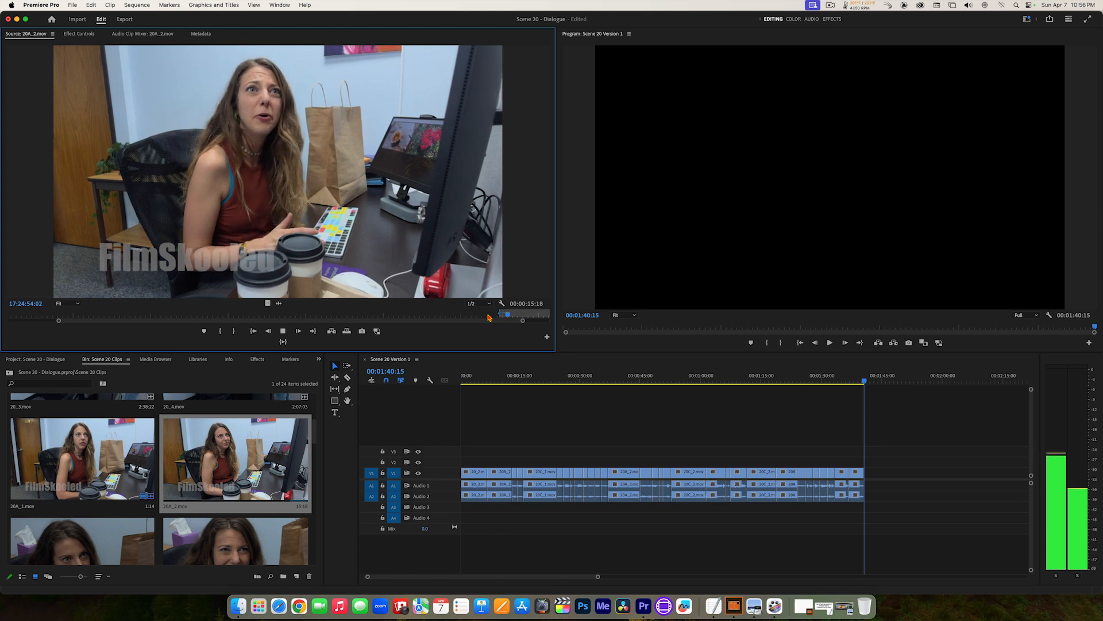
{"action": "key", "text": "space"}
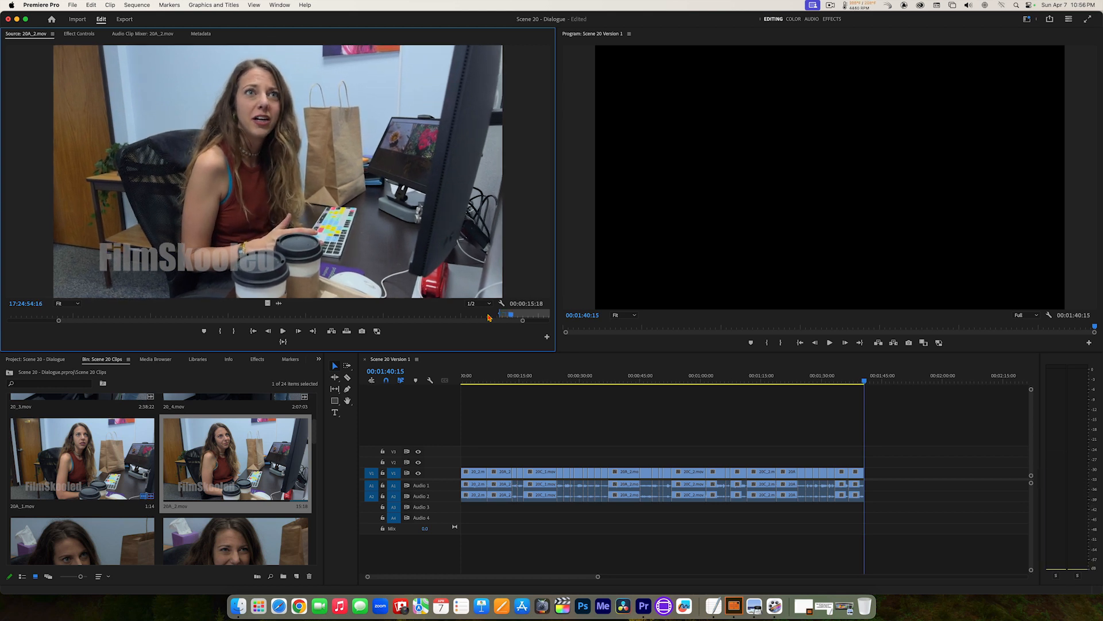
{"action": "key", "text": "Left"}
{"action": "key", "text": "Left"}
{"action": "key", "text": "Left"}
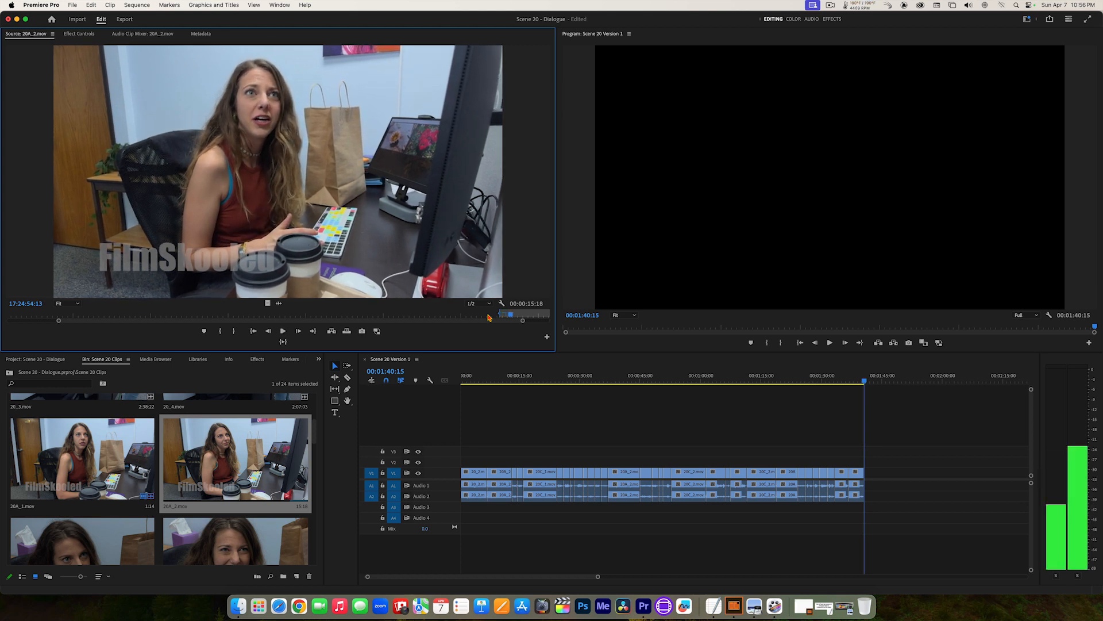
Step: Using the magnified audio waveform of 20A_2.mov, set the Out point at 17:24:54:09, just before the other speaker's next line
{"action": "left_click", "coordinate": [280, 306]}
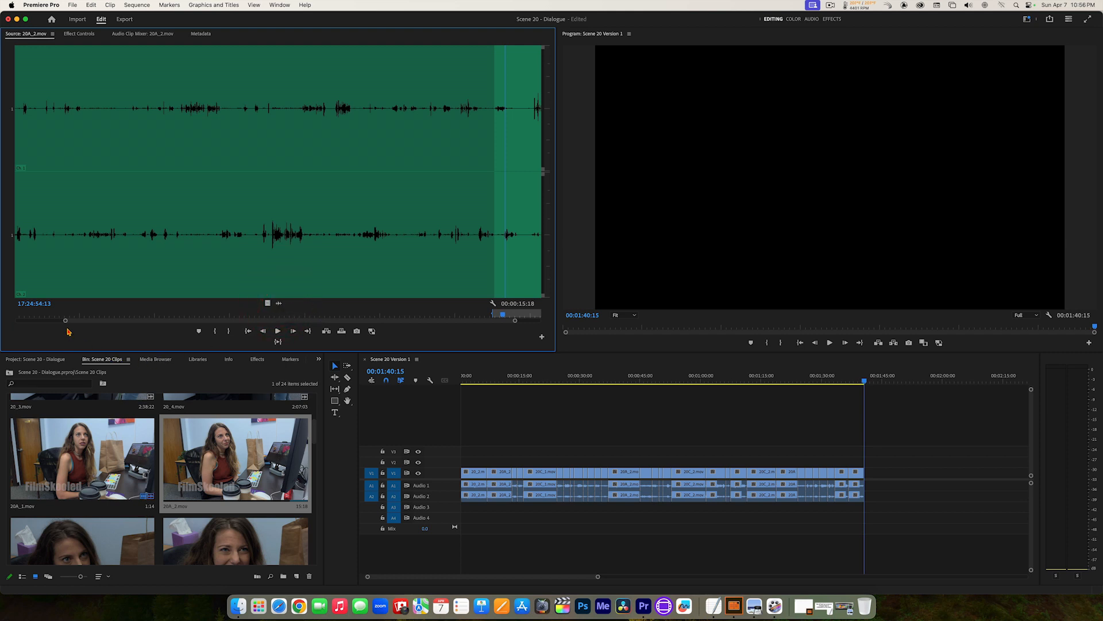
{"action": "mouse_move", "coordinate": [66, 321]}
{"action": "left_mouse_down"}
{"action": "mouse_move", "coordinate": [266, 320]}
{"action": "mouse_move", "coordinate": [247, 312]}
{"action": "left_mouse_up"}
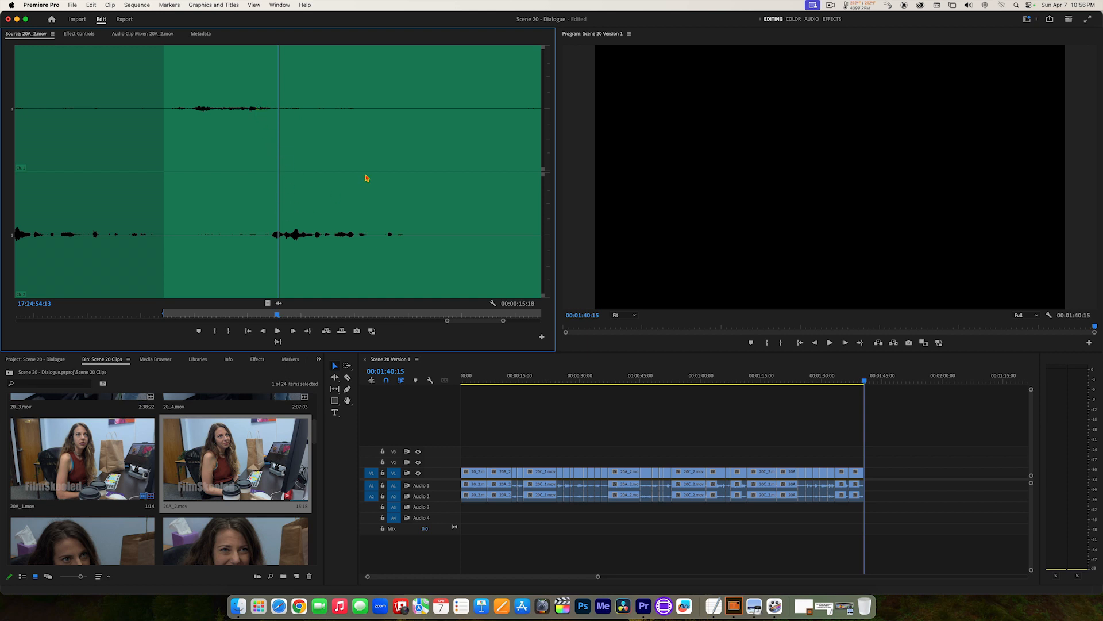
{"action": "key", "text": "Left"}
{"action": "key", "text": "Left"}
{"action": "key", "text": "Left"}
{"action": "key", "text": "Left"}
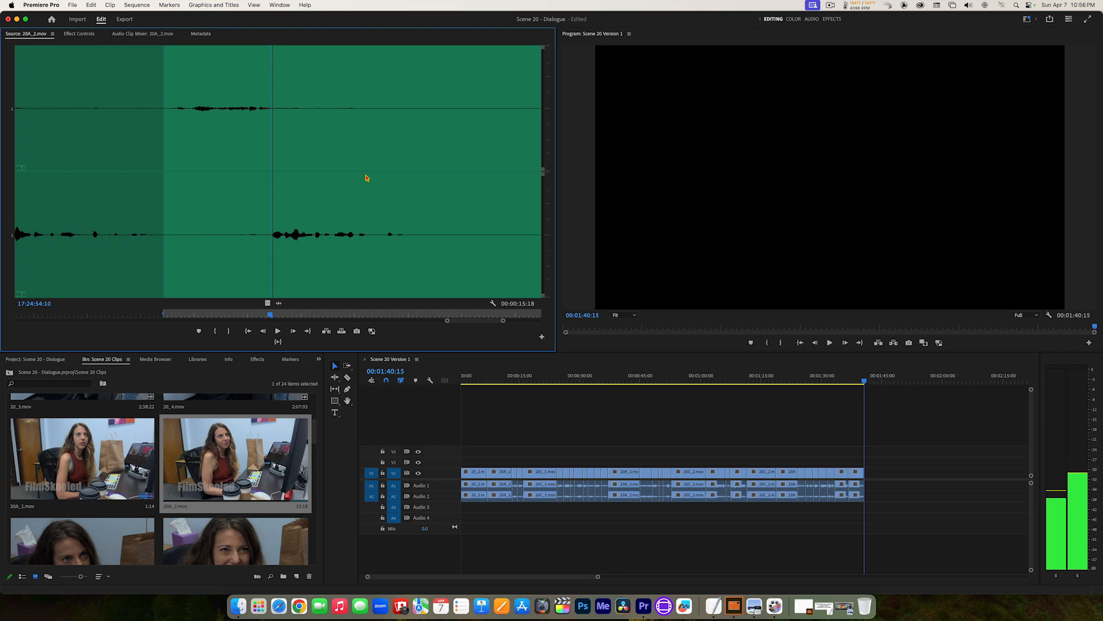
{"action": "key", "text": "Left"}
{"action": "key", "text": "Right"}
{"action": "key", "text": "Right"}
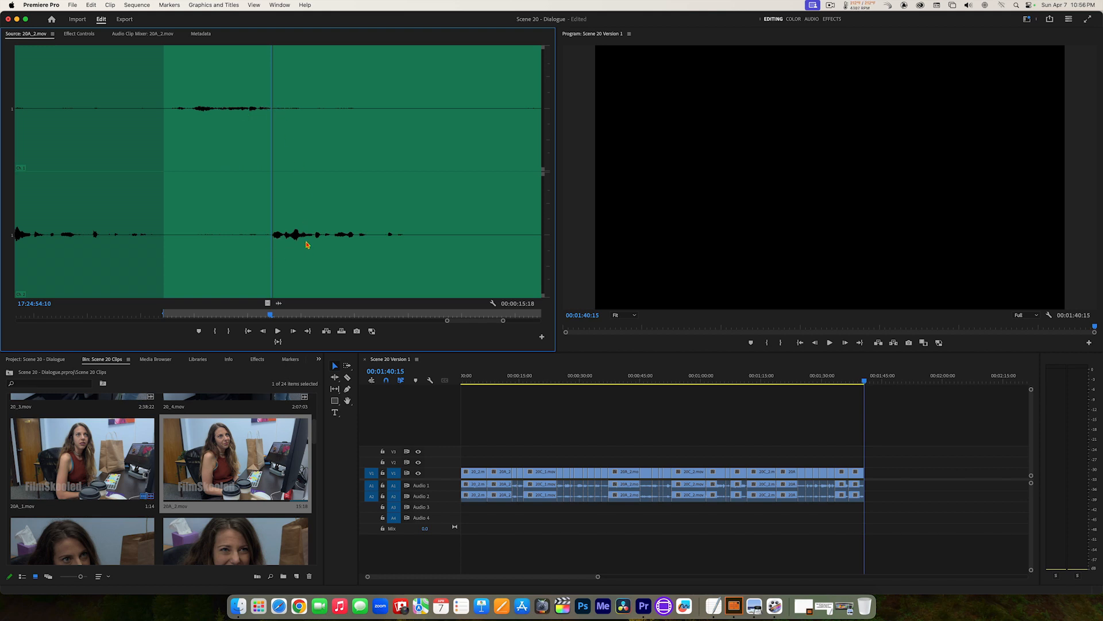
{"action": "key", "text": "Left"}
{"action": "key", "text": "o"}
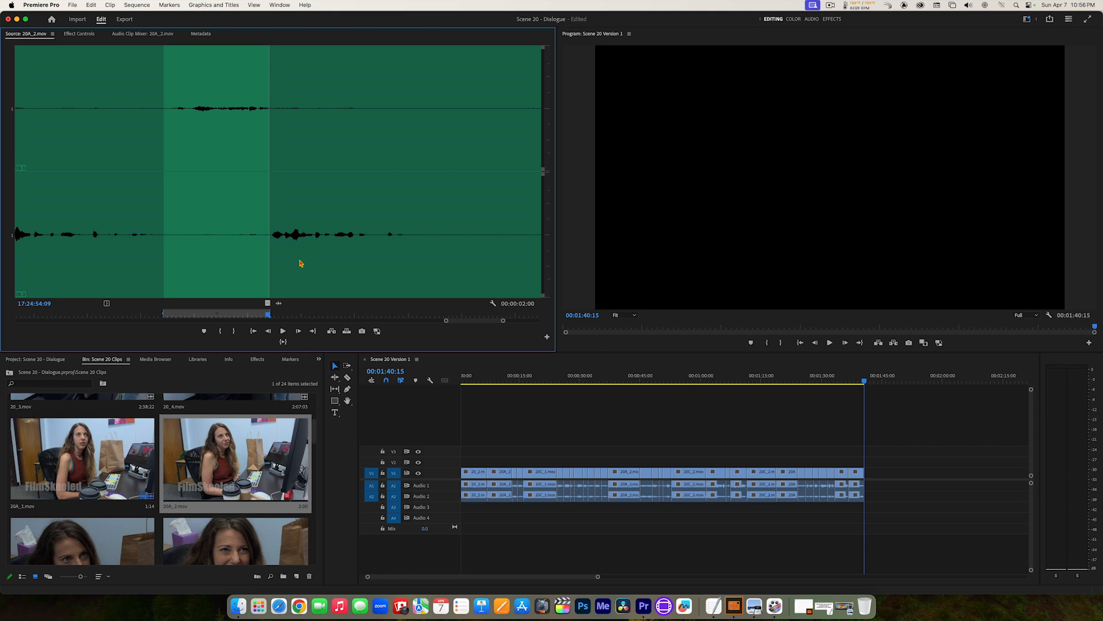
Step: Return 20A_2.mov to its video view, play the marked section and insert it at the end of the sequence
{"action": "left_click", "coordinate": [268, 305]}
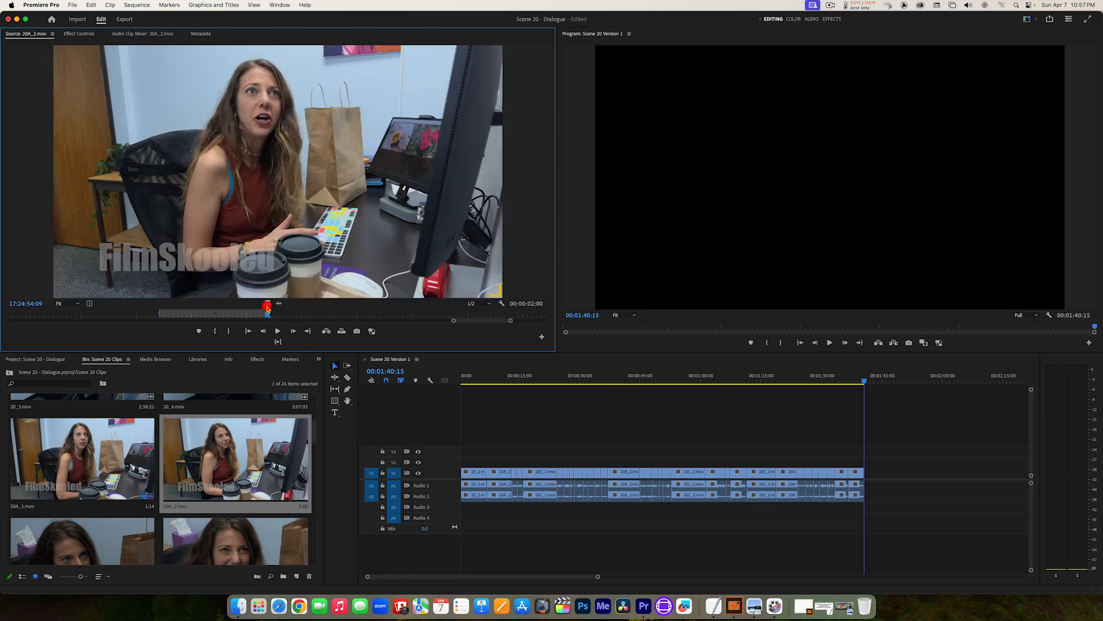
{"action": "left_click", "coordinate": [277, 343]}
{"action": "left_click", "coordinate": [326, 332]}
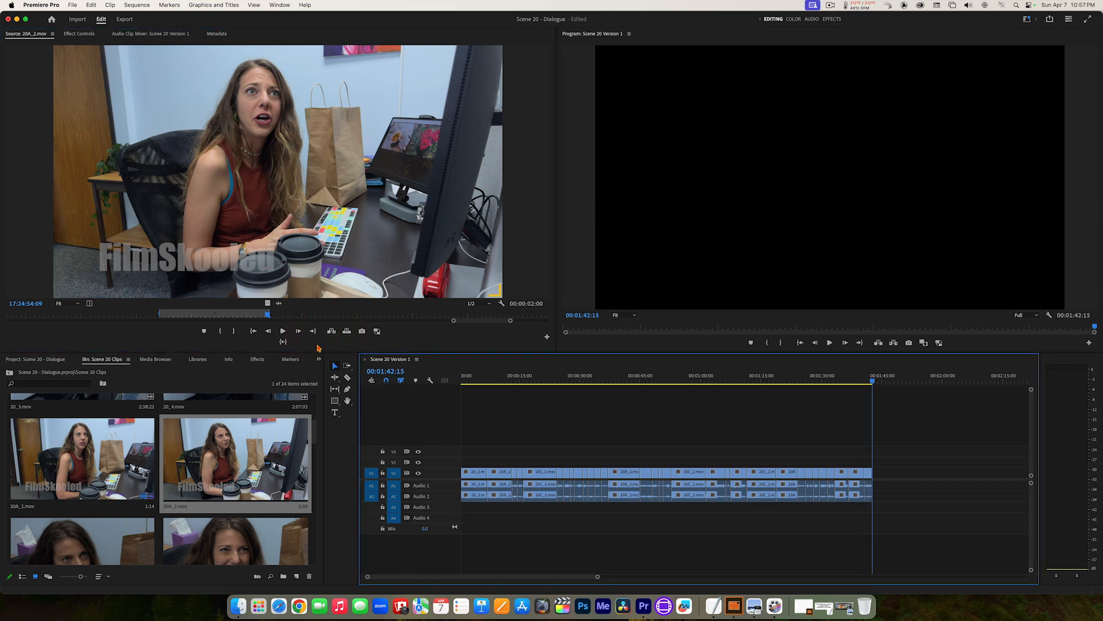
Step: Open 20C_2.mov and play on from its Out point through the short-haired woman's next line, stopping at about 17:55:03:16
{"action": "left_click_drag", "start_coordinate": [315, 428], "coordinate": [315, 468]}
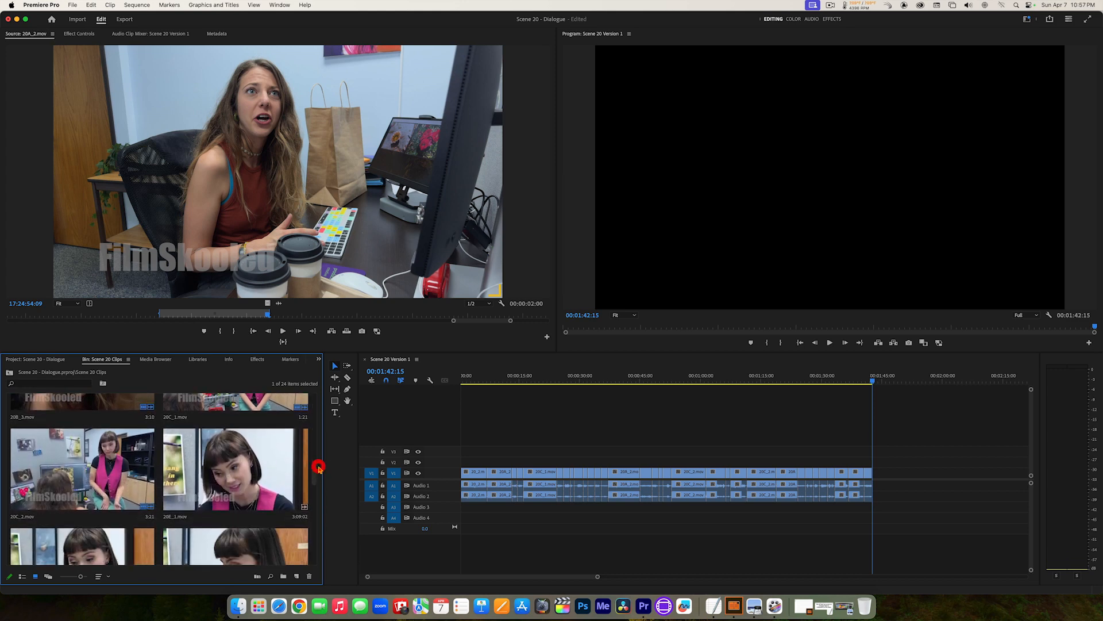
{"action": "double_click", "coordinate": [113, 475]}
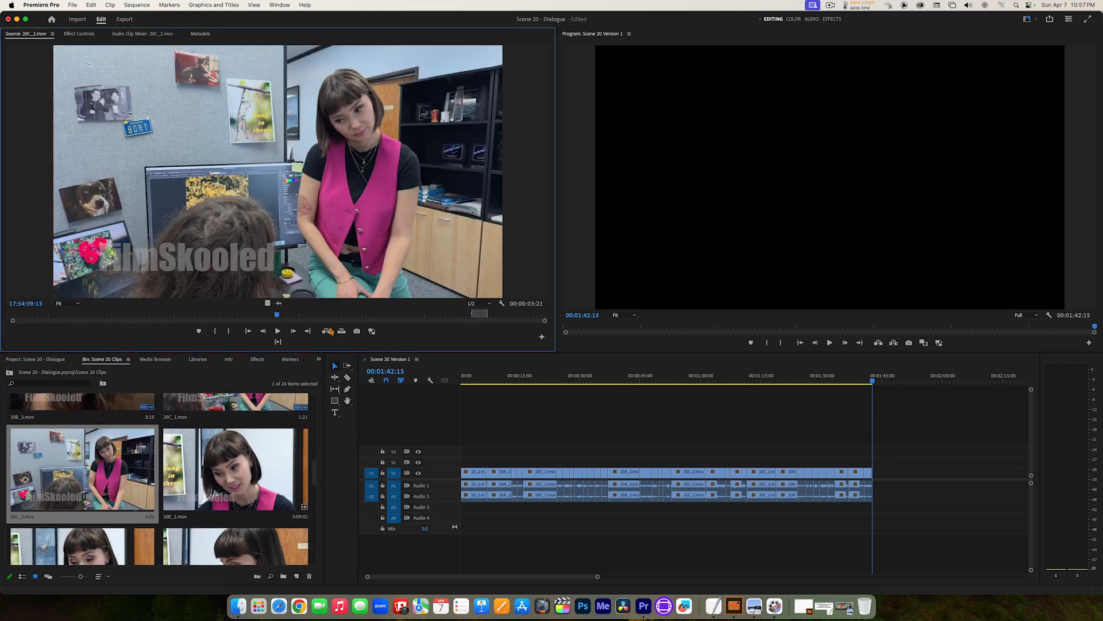
{"action": "left_click", "coordinate": [308, 333]}
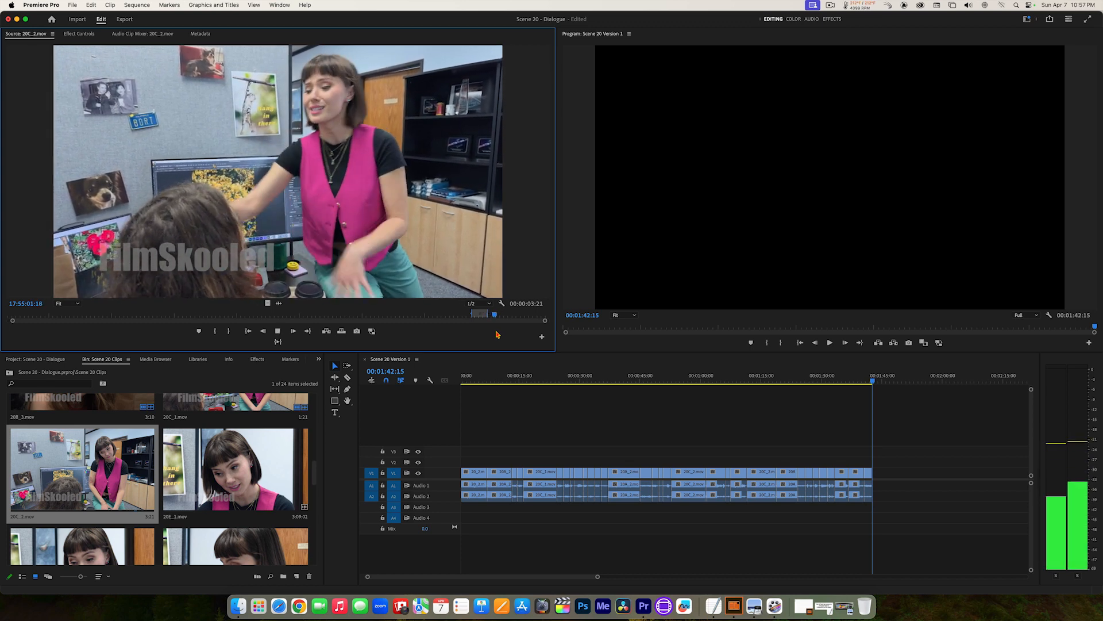
{"action": "key", "text": "space"}
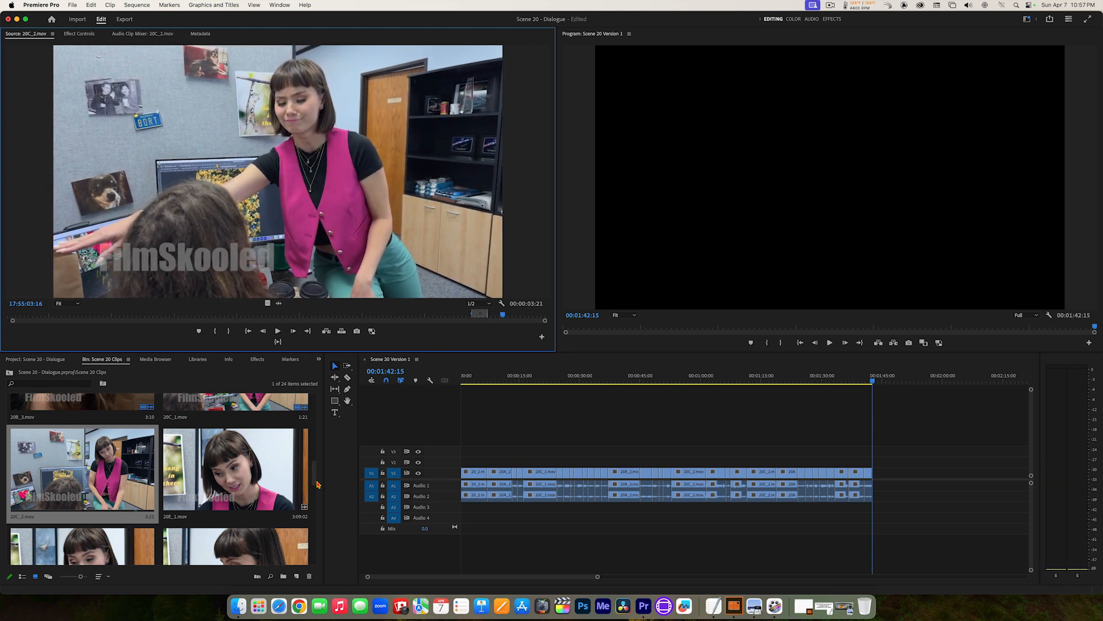
Step: Open 20C_1.mov and play on from its Out point to review the same line in that take
{"action": "scroll", "coordinate": [316, 482], "scroll_direction": "up", "scroll_amount": 3}
{"action": "left_click", "coordinate": [306, 464]}
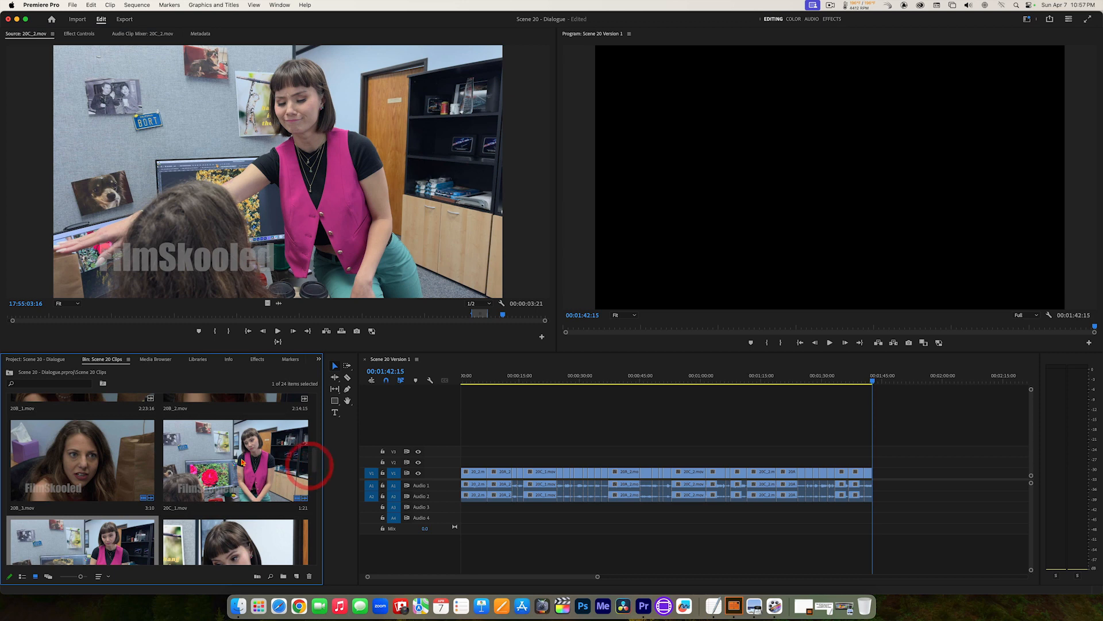
{"action": "double_click", "coordinate": [240, 458]}
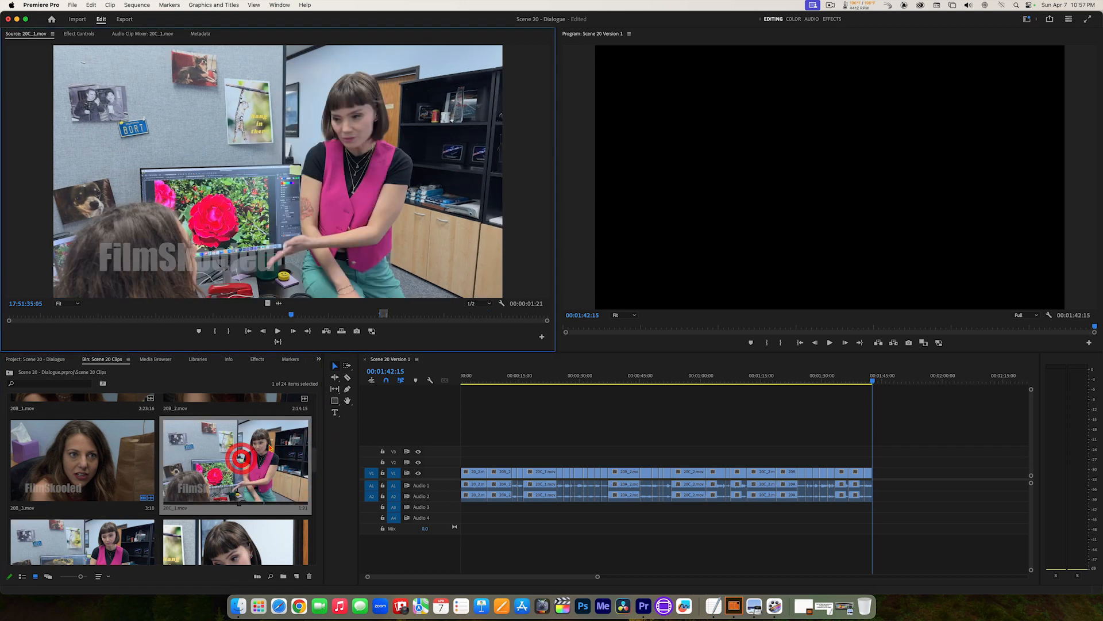
{"action": "left_click", "coordinate": [308, 331]}
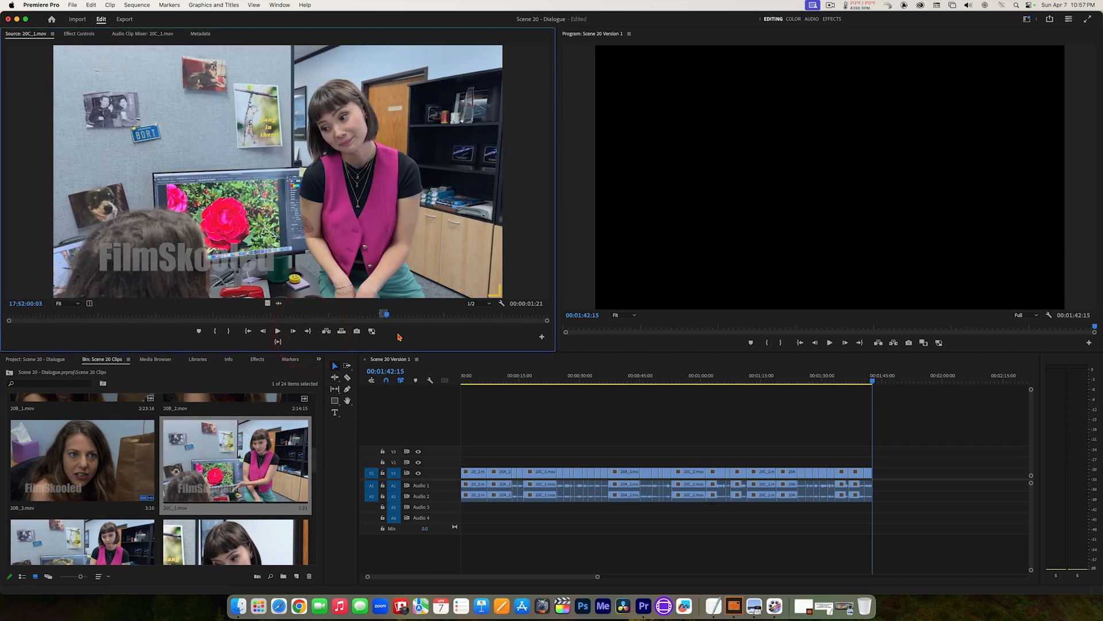
{"action": "key", "text": "space"}
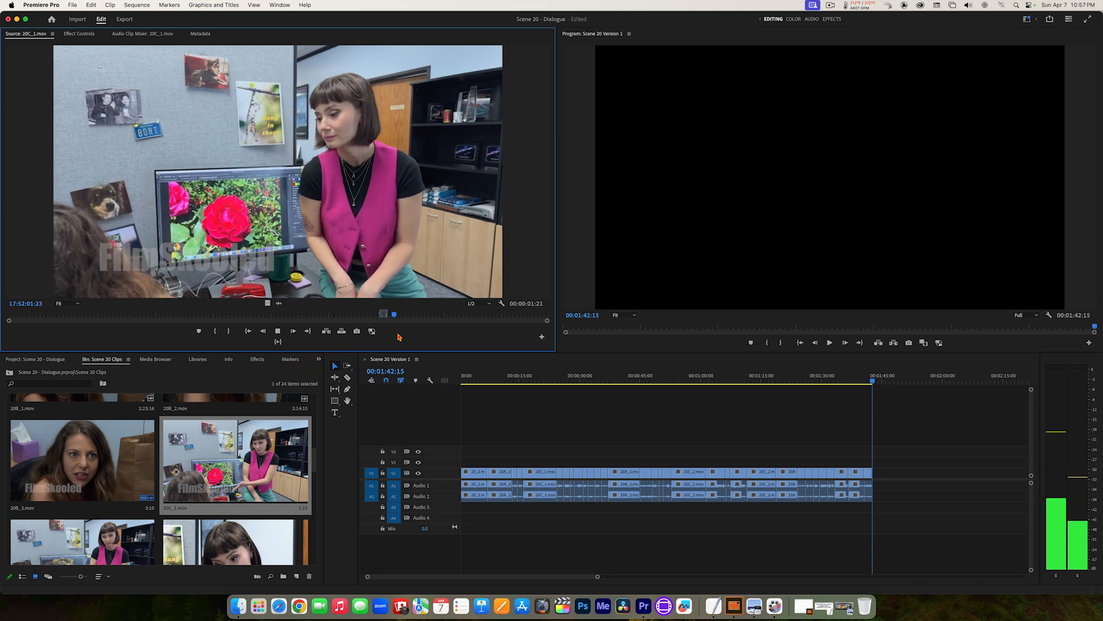
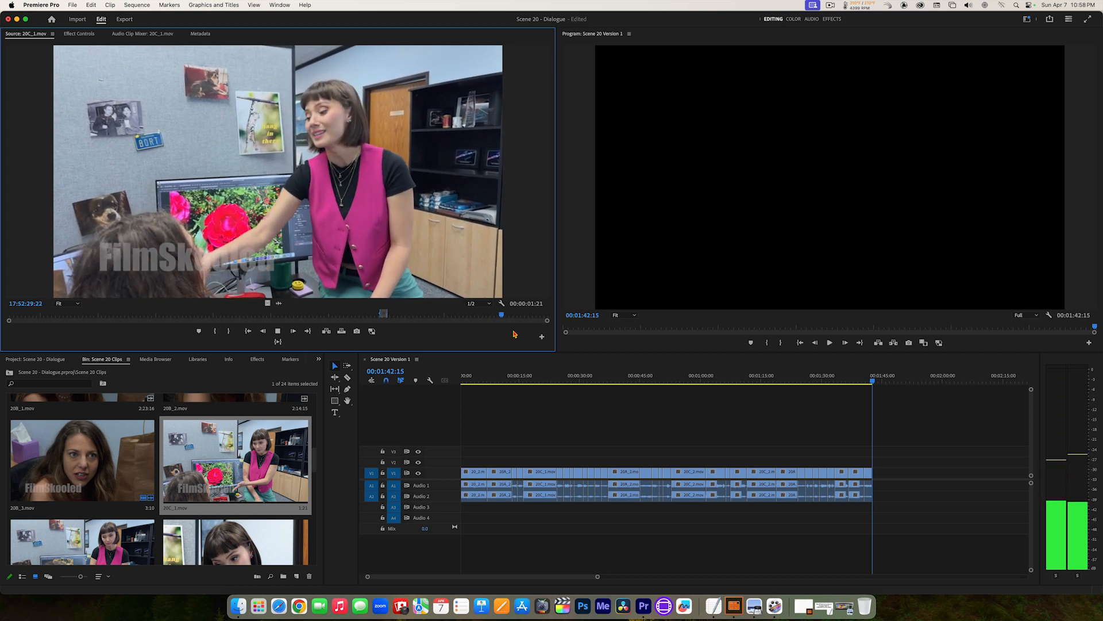
Step: Mark 20C_1.mov from 17:52:29:04 to 17:52:32:00 and insert that range at the end of the Scene 20 Version 1 sequence
{"action": "key", "text": "space"}
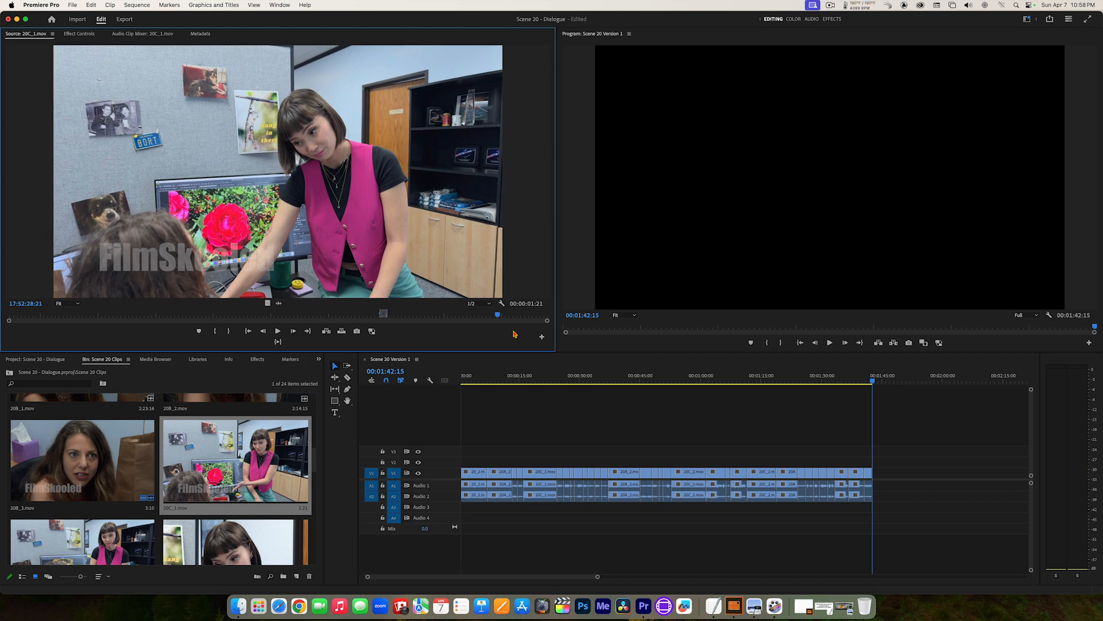
{"action": "key", "text": "space"}
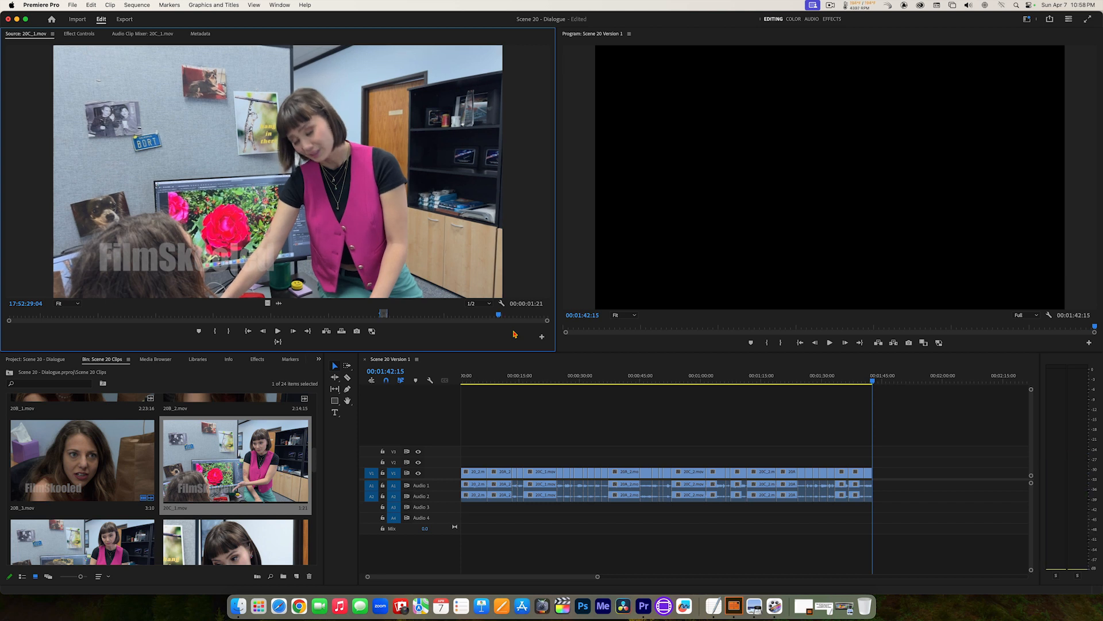
{"action": "key", "text": "i"}
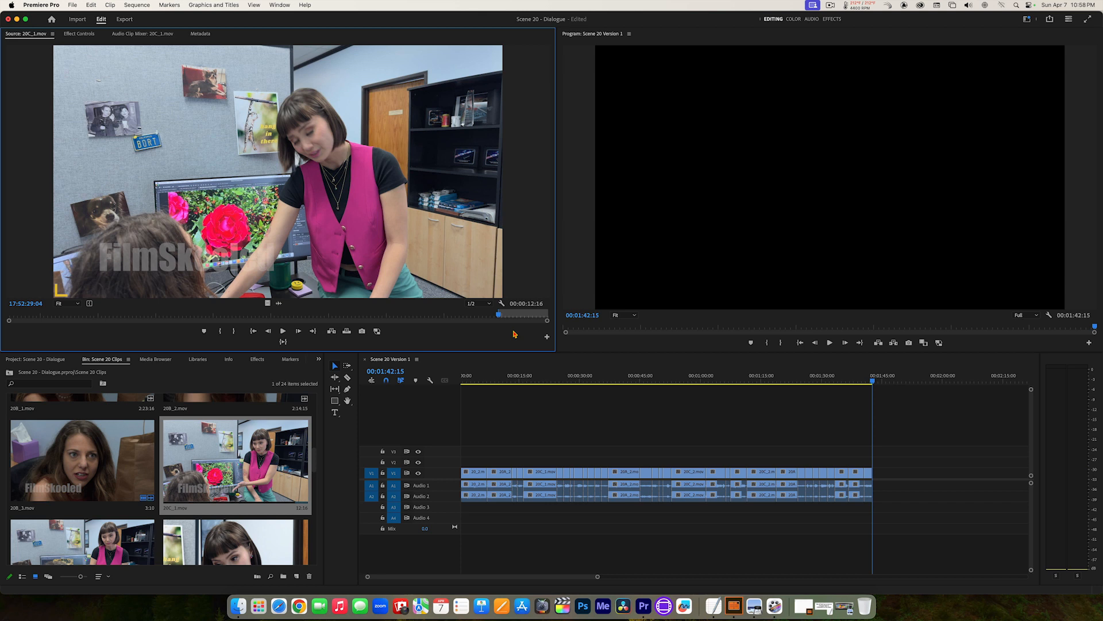
{"action": "key", "text": "space"}
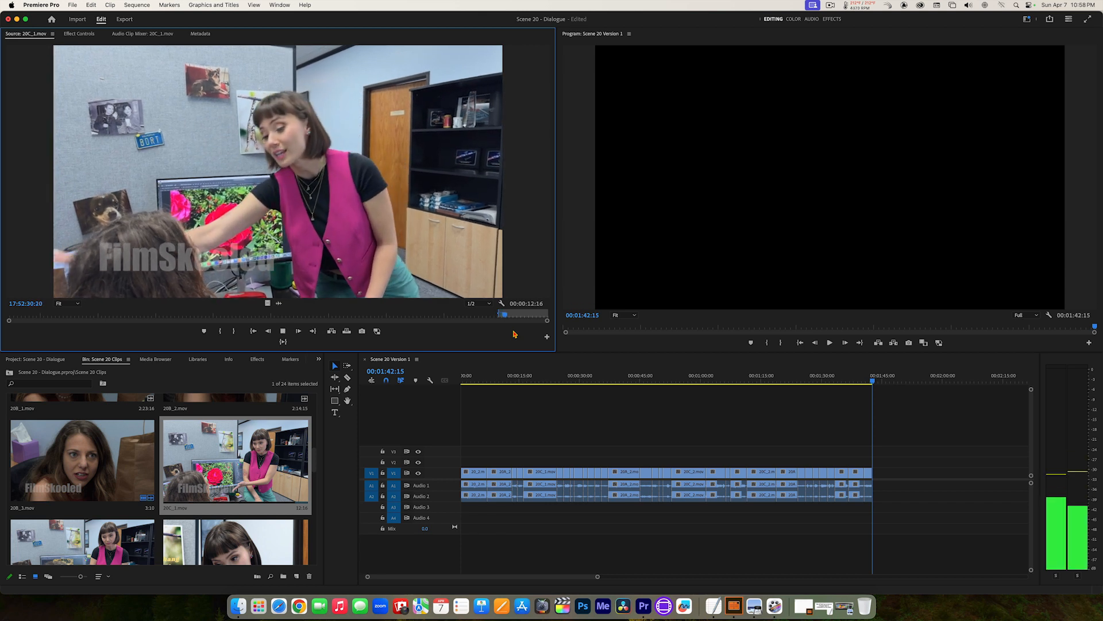
{"action": "key", "text": "space"}
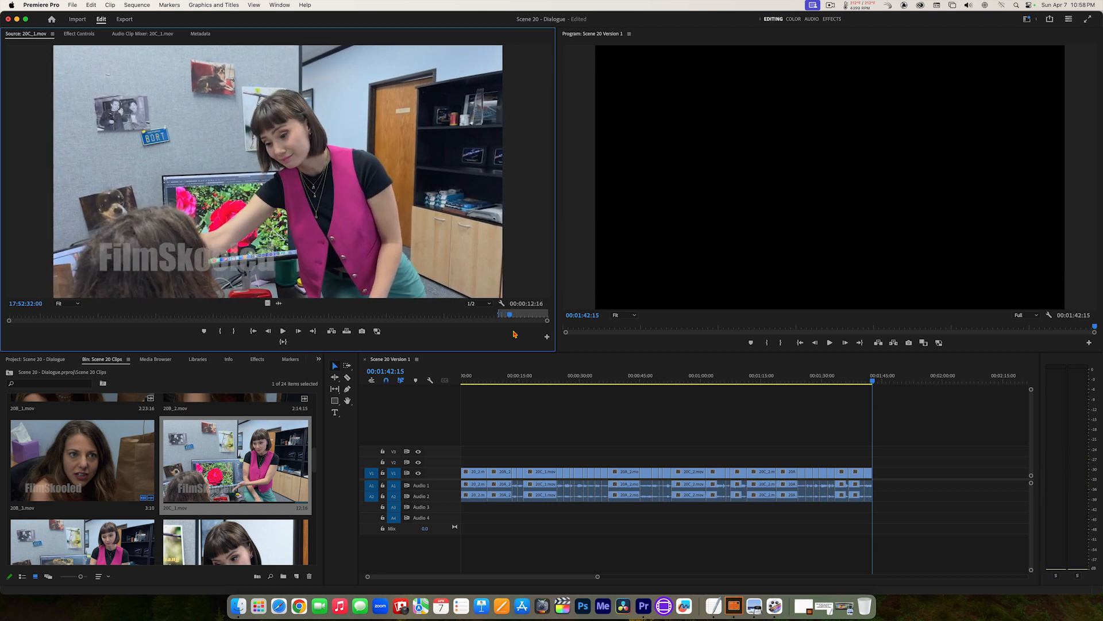
{"action": "key", "text": "o"}
{"action": "left_click", "coordinate": [283, 343]}
{"action": "left_click", "coordinate": [331, 332]}
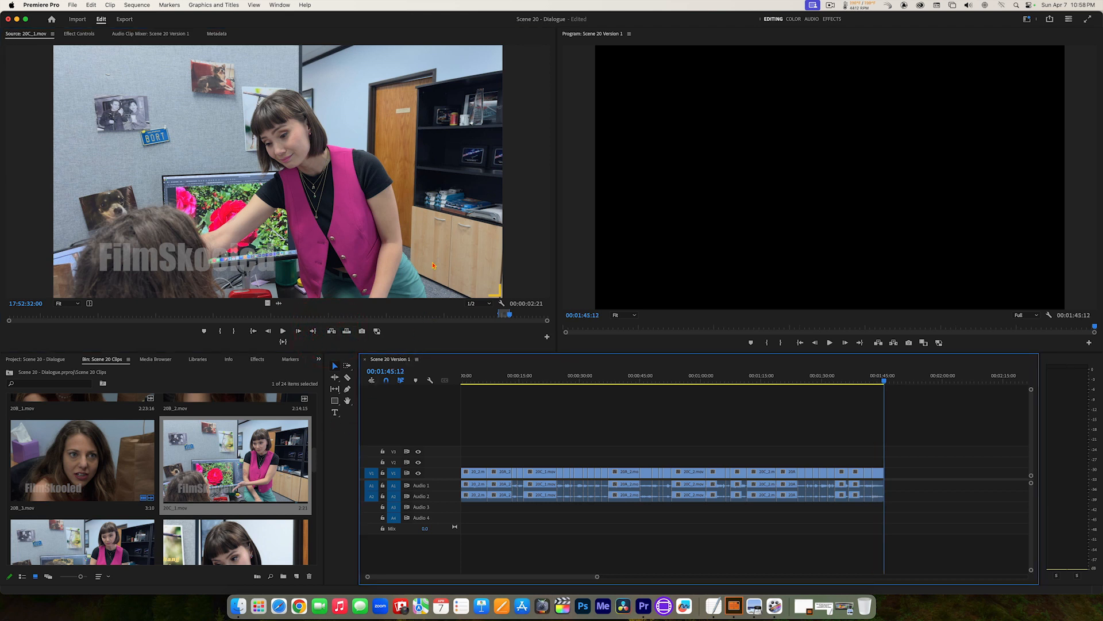
Step: Play 20C_1.mov past its Out point, and load 20J_1.mov from the Scene 20 Clips bin into the Source Monitor
{"action": "left_click", "coordinate": [420, 226]}
{"action": "key", "text": "space"}
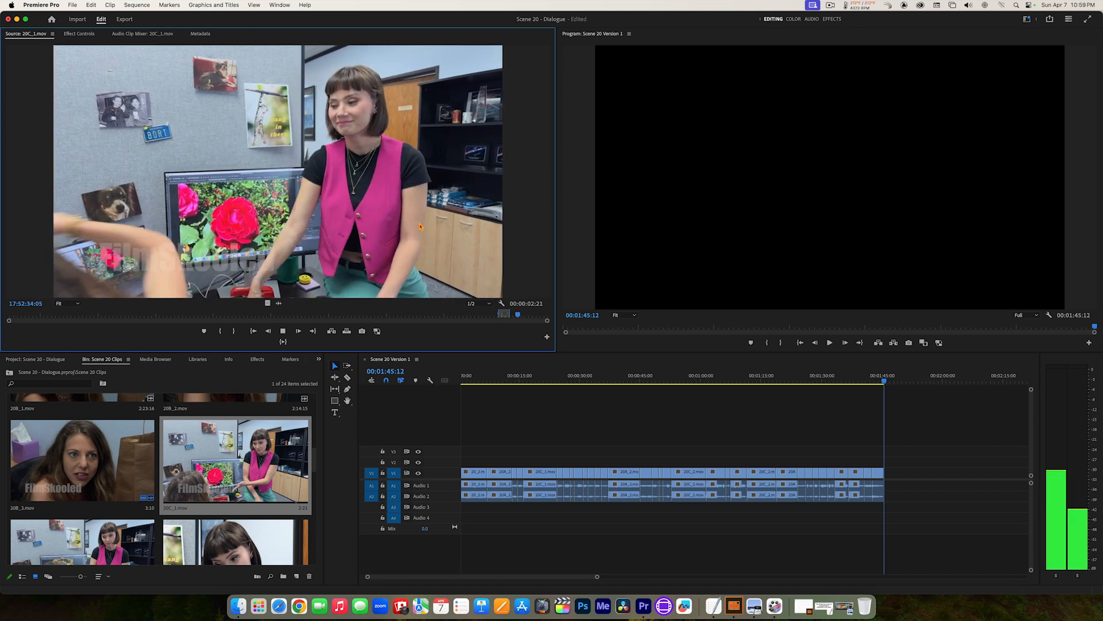
{"action": "key", "text": "space"}
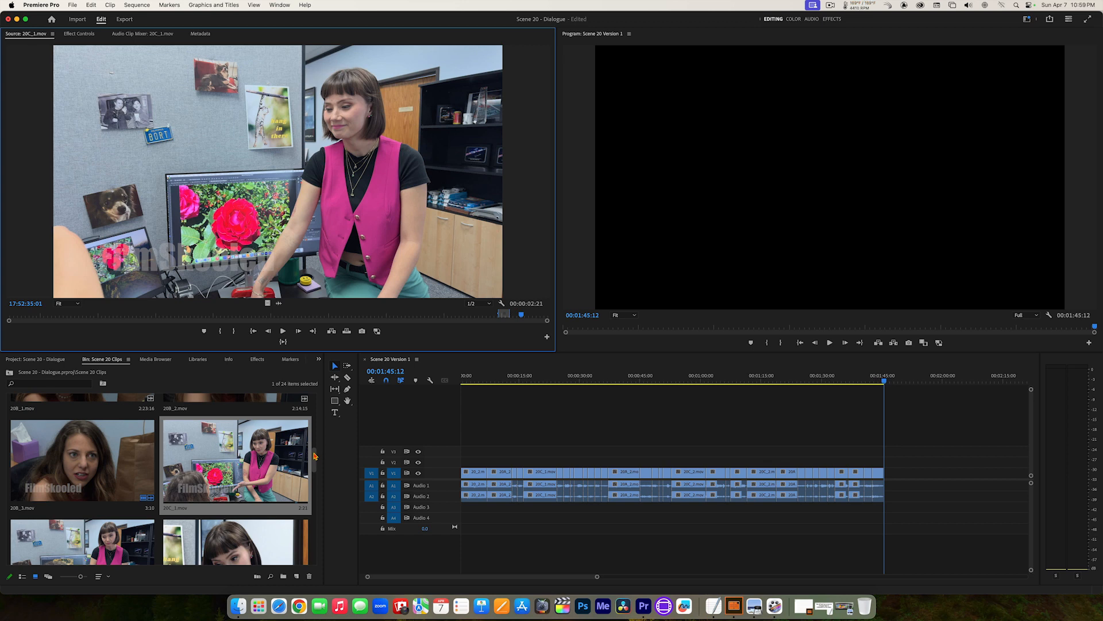
{"action": "left_click_drag", "start_coordinate": [315, 456], "coordinate": [333, 549]}
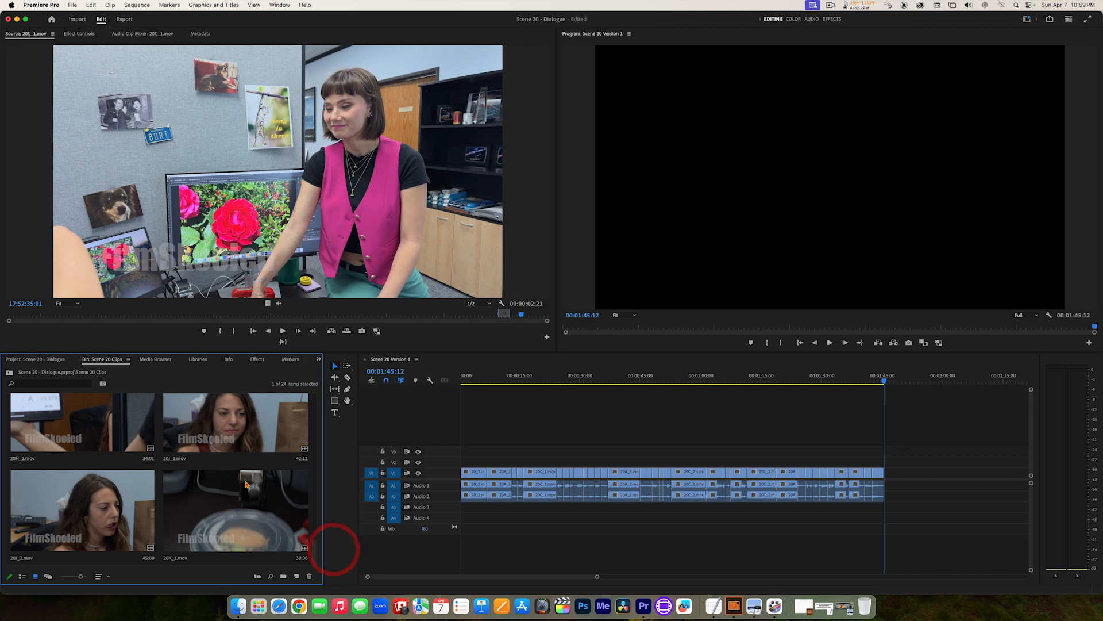
{"action": "double_click", "coordinate": [223, 431]}
Step: Review 20J_1.mov to find the start of the reaction and mark an In point at 19:05:32:02
{"action": "left_click", "coordinate": [196, 316]}
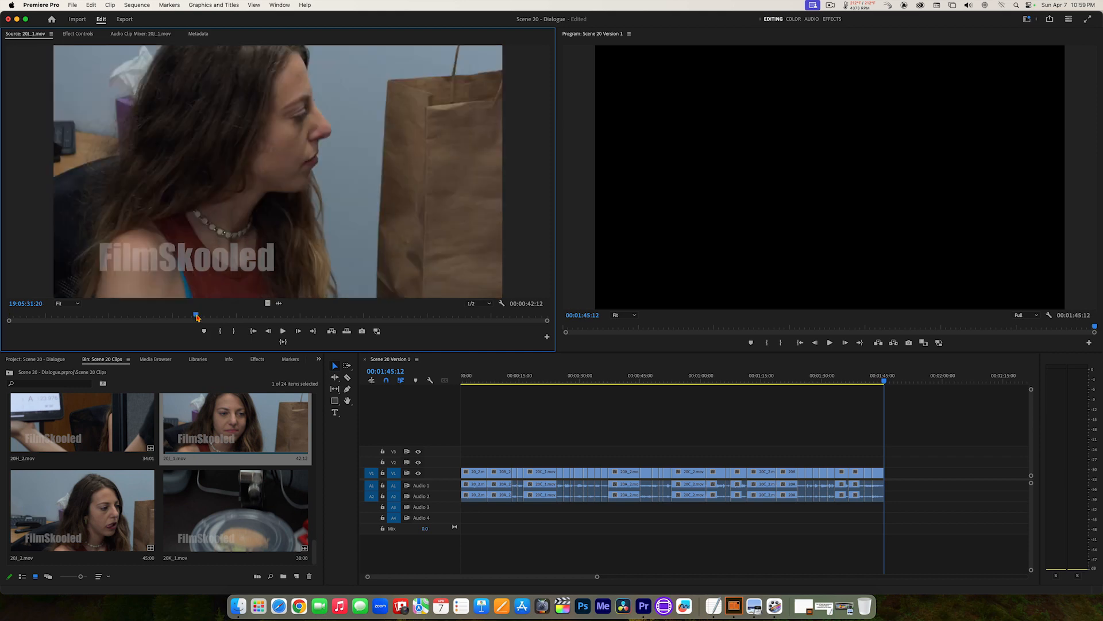
{"action": "left_click_drag", "start_coordinate": [197, 317], "coordinate": [254, 318]}
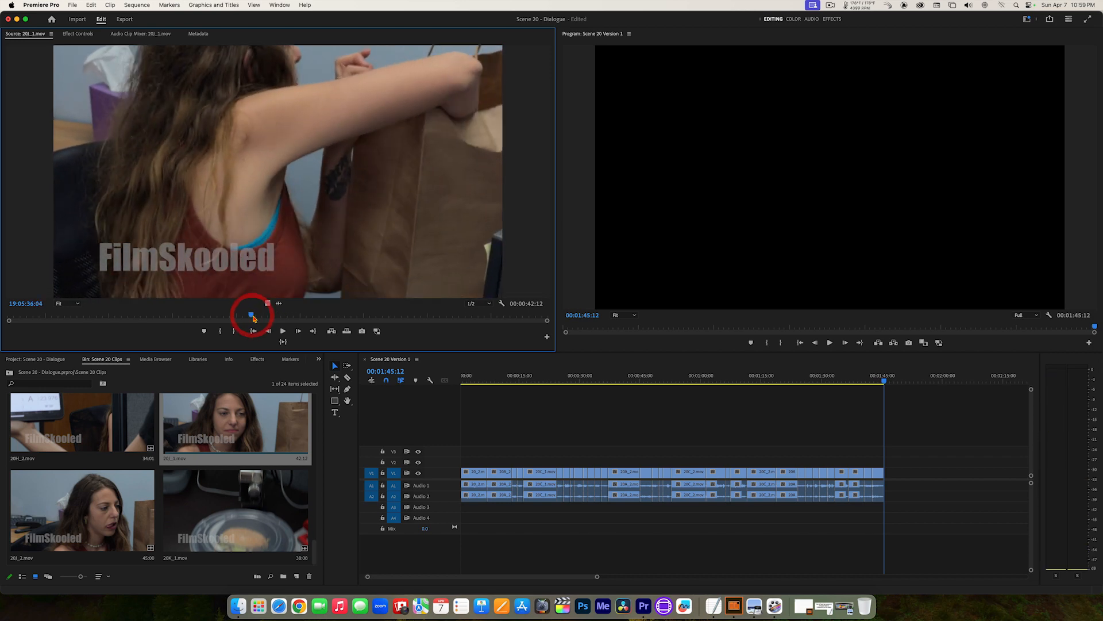
{"action": "key", "text": "space"}
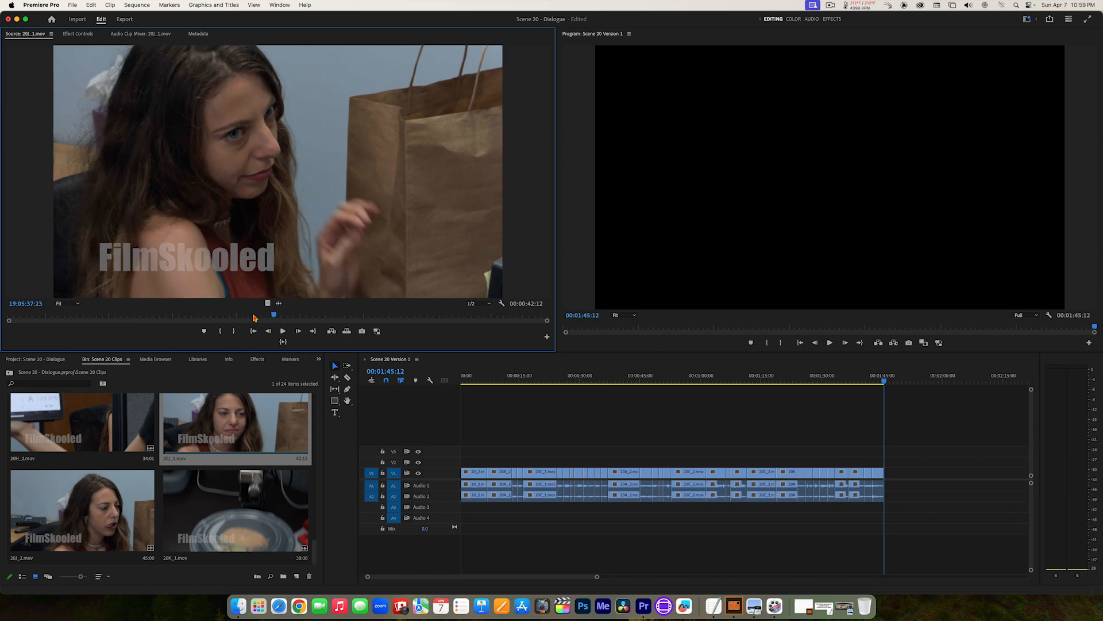
{"action": "left_click", "coordinate": [254, 317]}
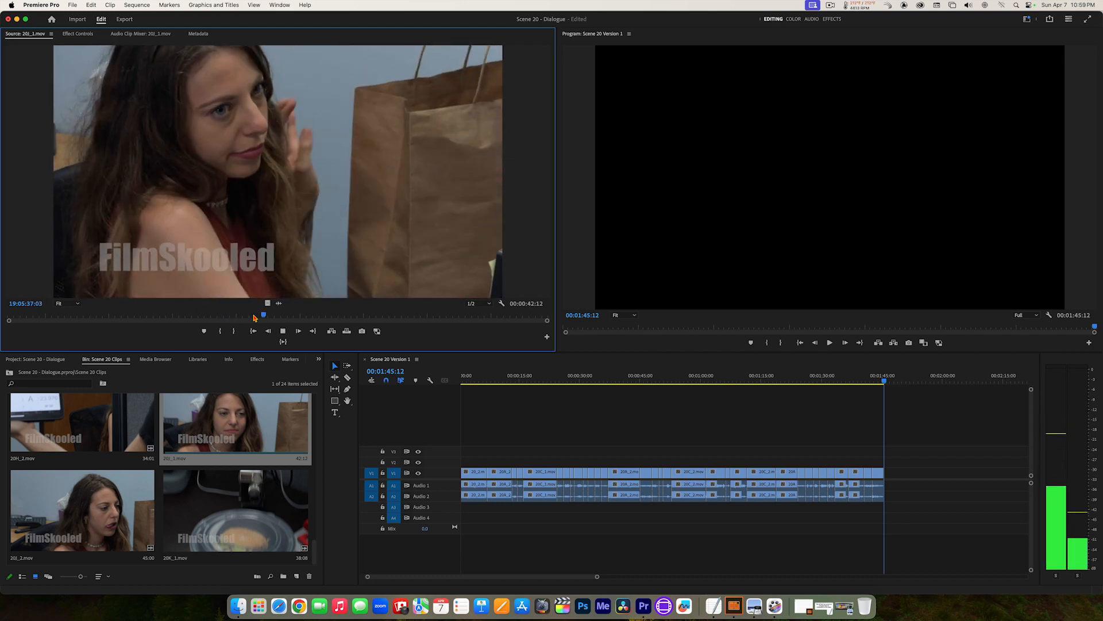
{"action": "key", "text": "j"}
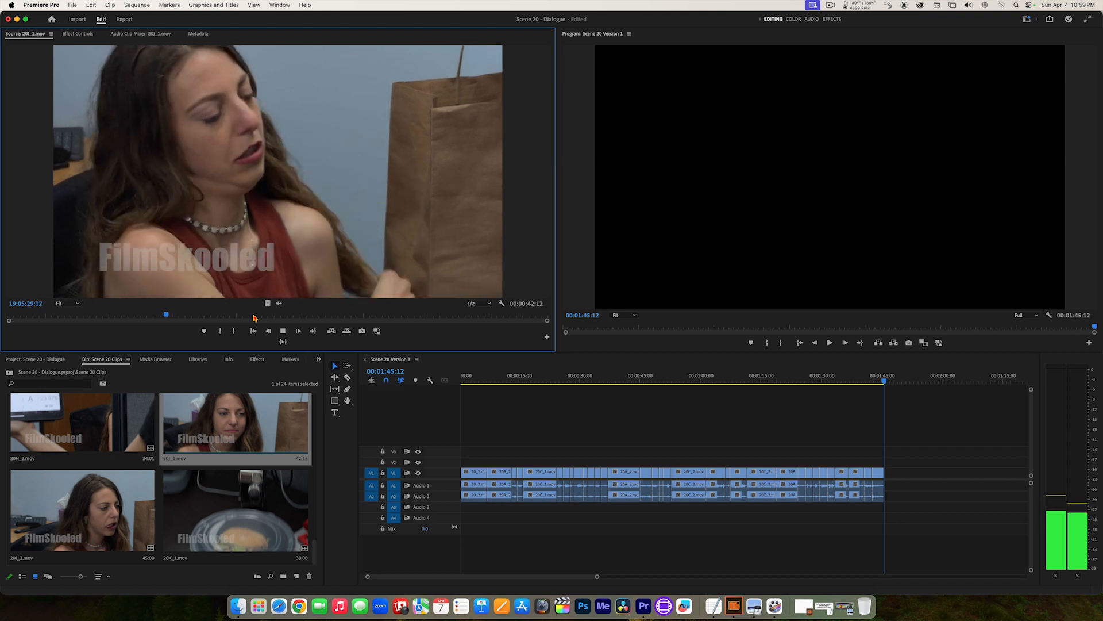
{"action": "key", "text": "l"}
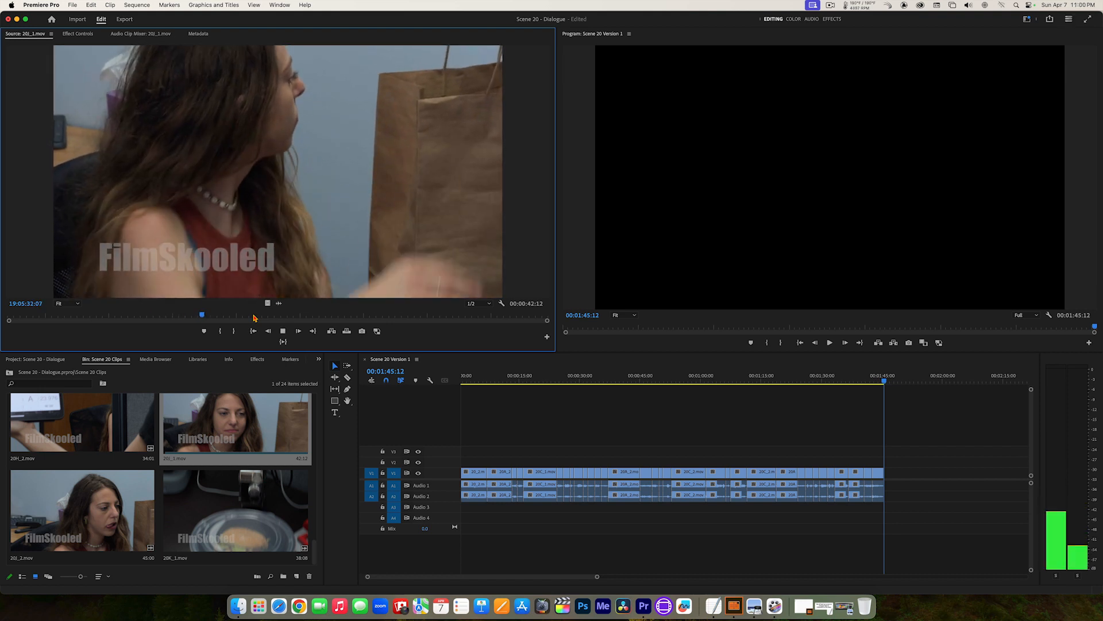
{"action": "key", "text": "k"}
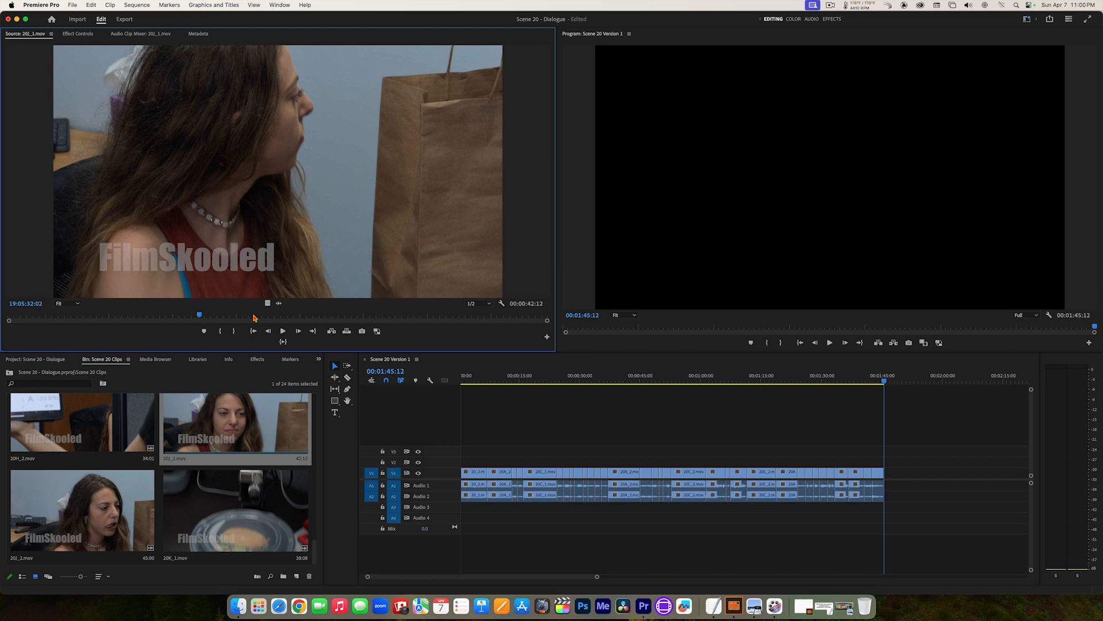
{"action": "key", "text": "i"}
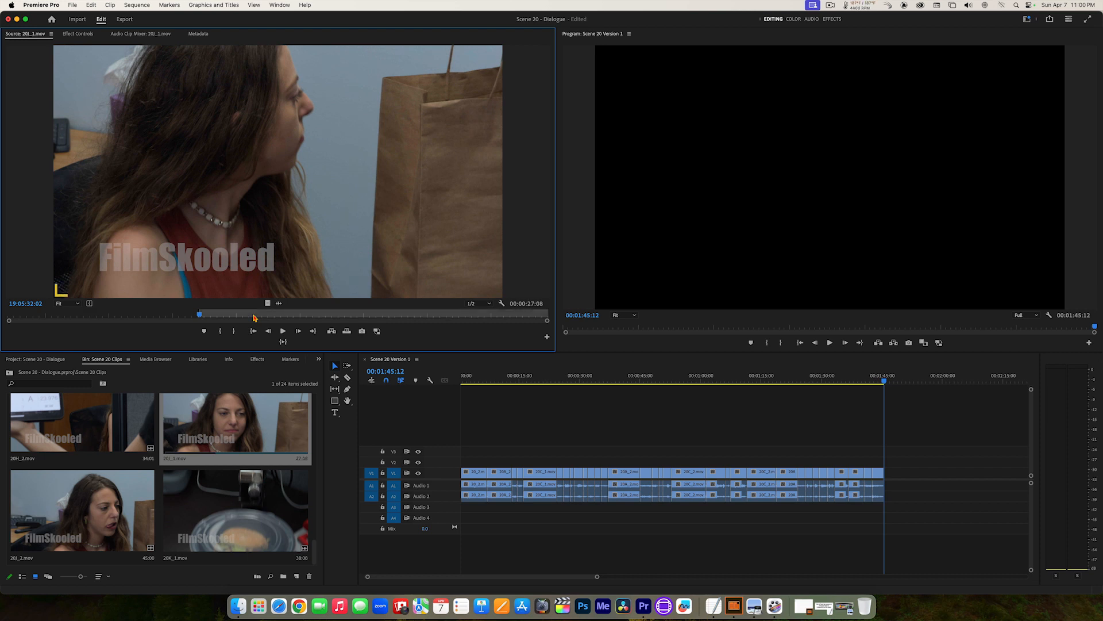
Step: Mark the Out point of 20J_1.mov at 19:05:53:11 and insert the marked range at the end of the sequence
{"action": "key", "text": "space"}
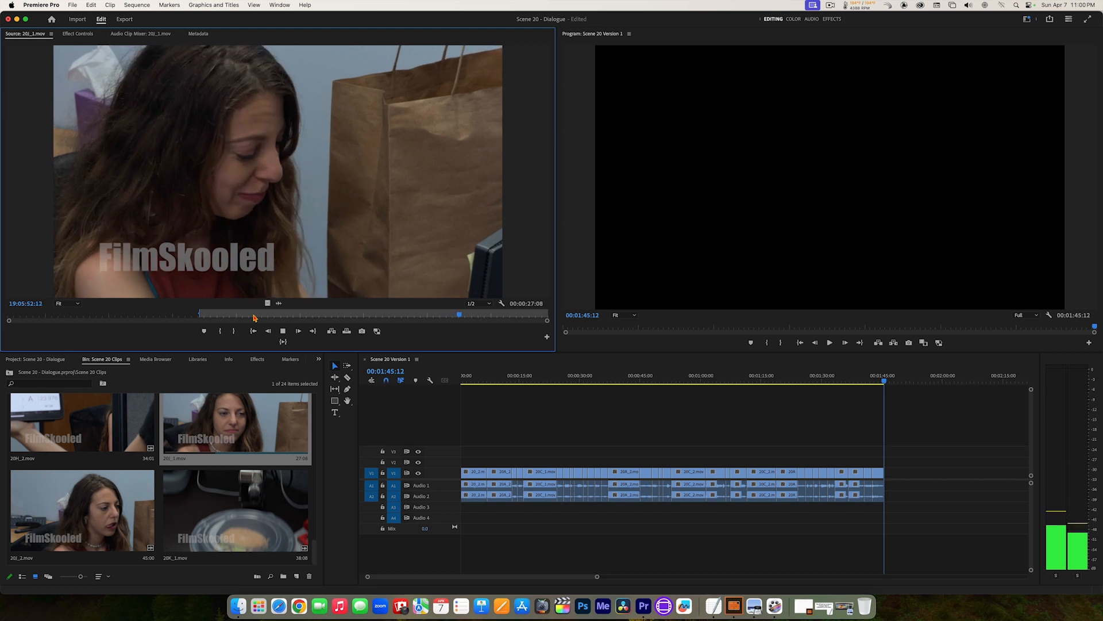
{"action": "key", "text": "space"}
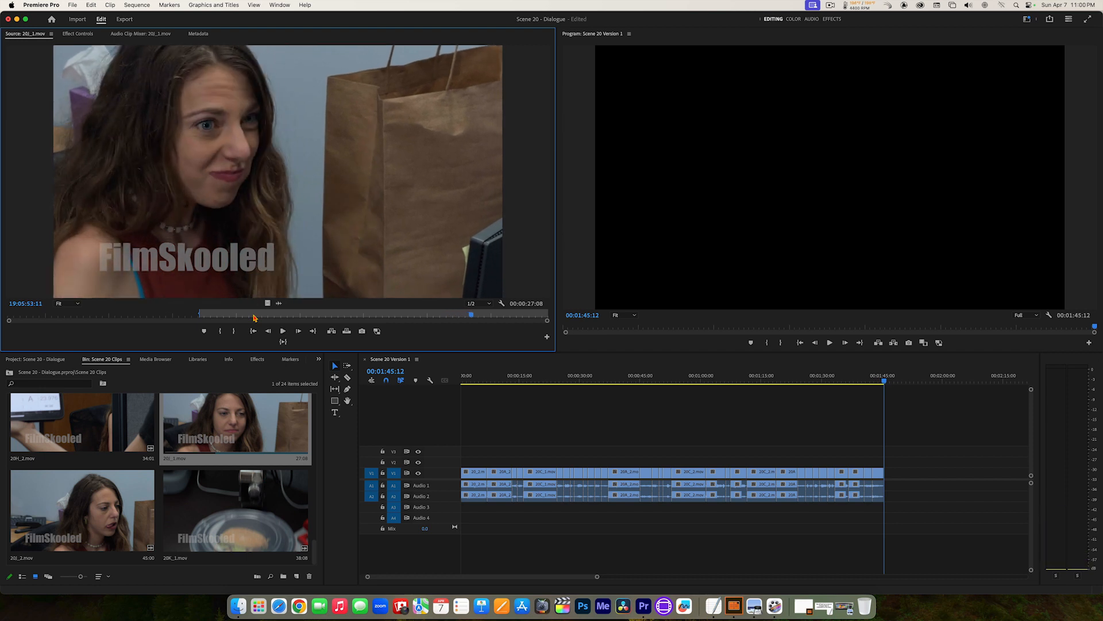
{"action": "key", "text": "o"}
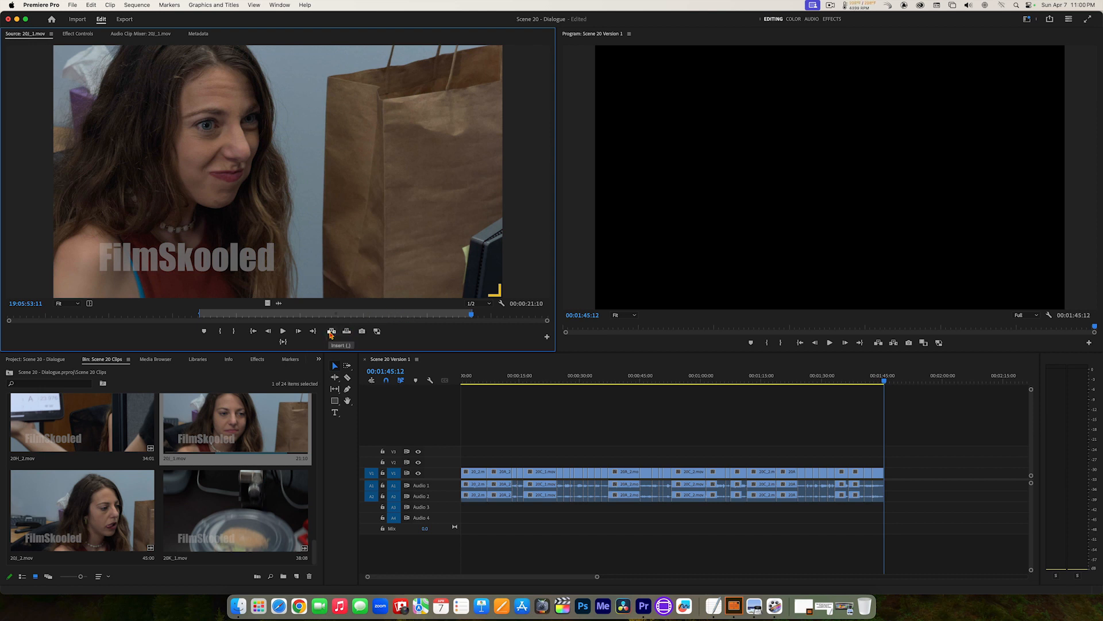
{"action": "left_click", "coordinate": [332, 331]}
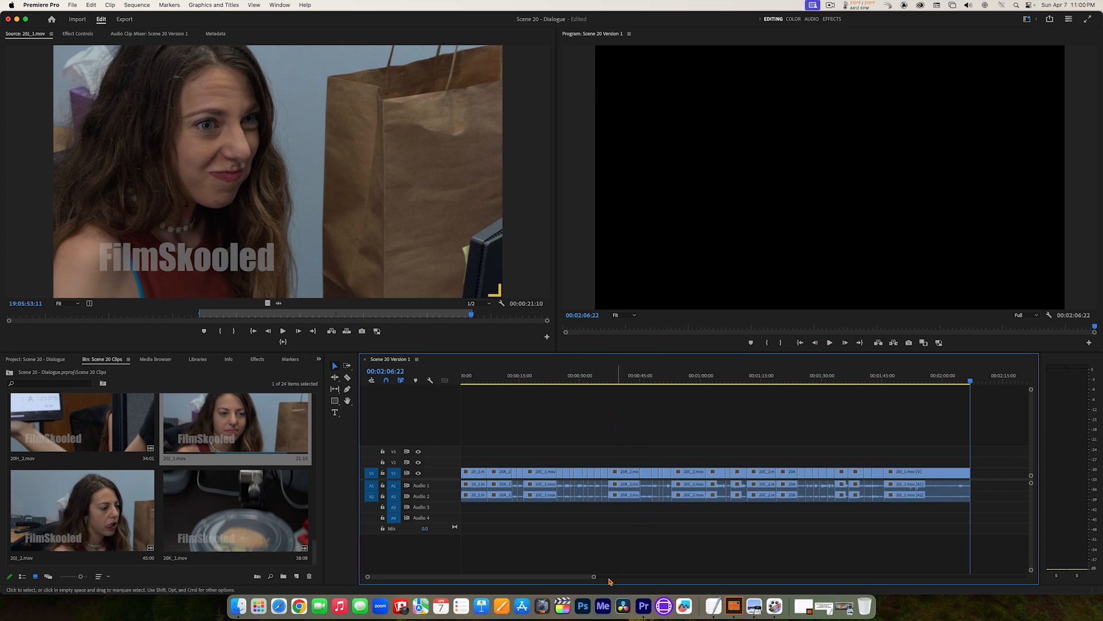
Step: Zoom the timeline out slightly and return the playhead to the start of the sequence at 00:00:00:00
{"action": "left_click_drag", "start_coordinate": [595, 578], "coordinate": [624, 578]}
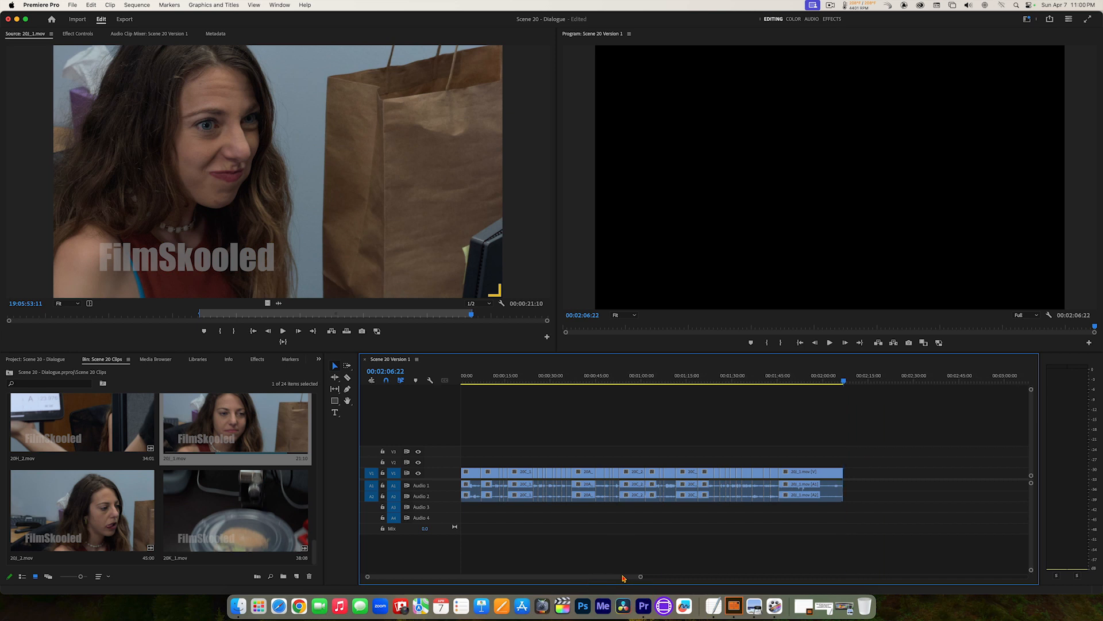
{"action": "left_click_drag", "start_coordinate": [623, 576], "coordinate": [618, 576]}
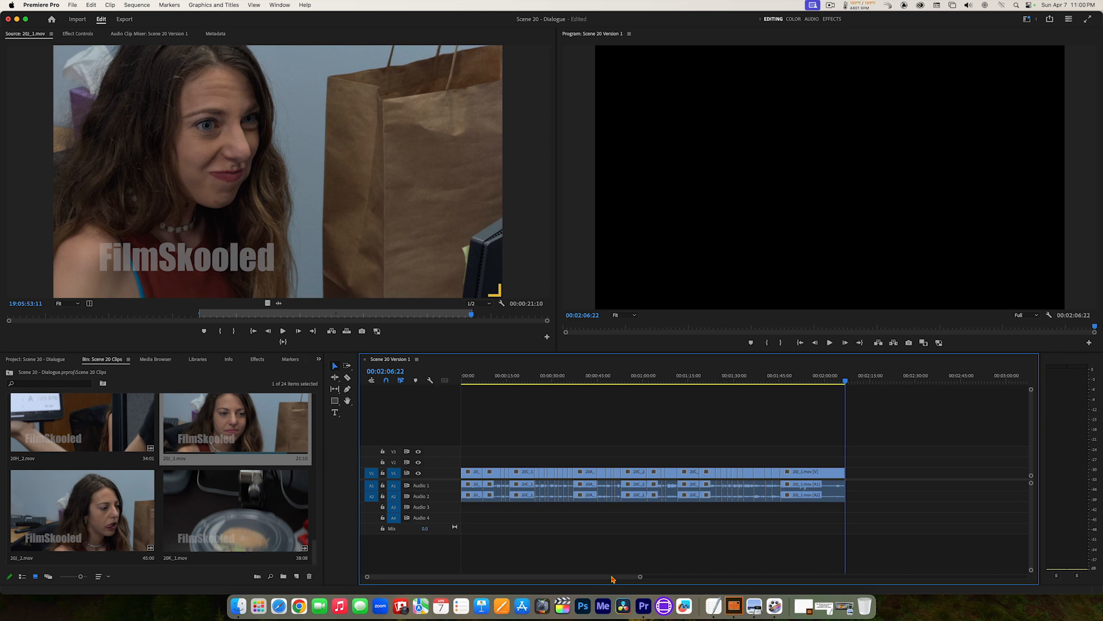
{"action": "key", "text": "Home"}
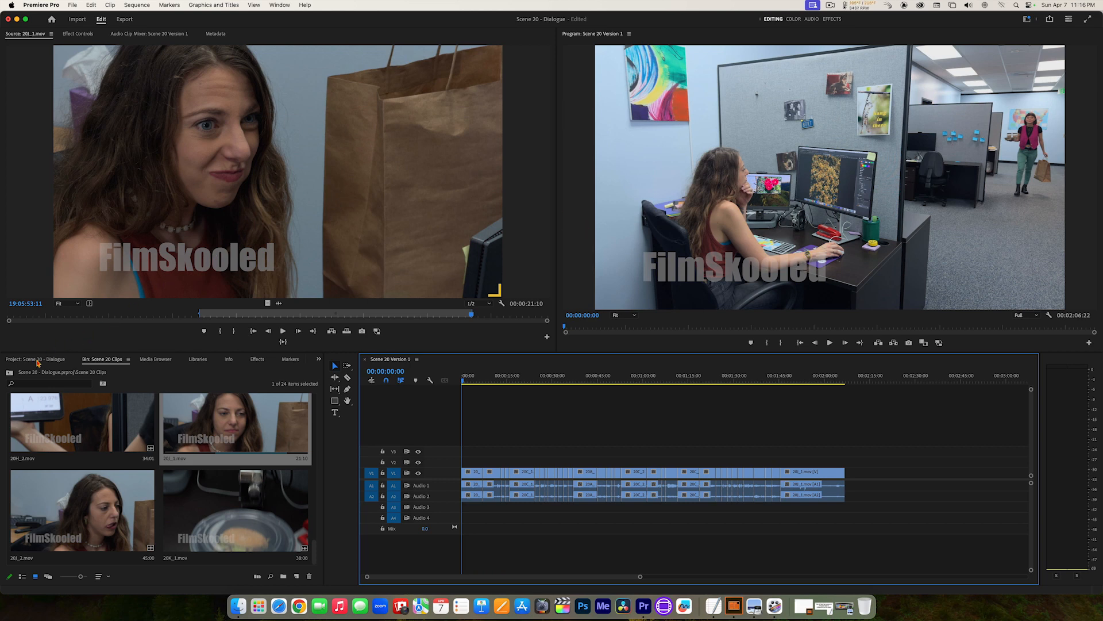
Step: Open the Cutaways bin in icon view with larger thumbnails and enlarge the bin and timeline area
{"action": "left_click", "coordinate": [37, 360]}
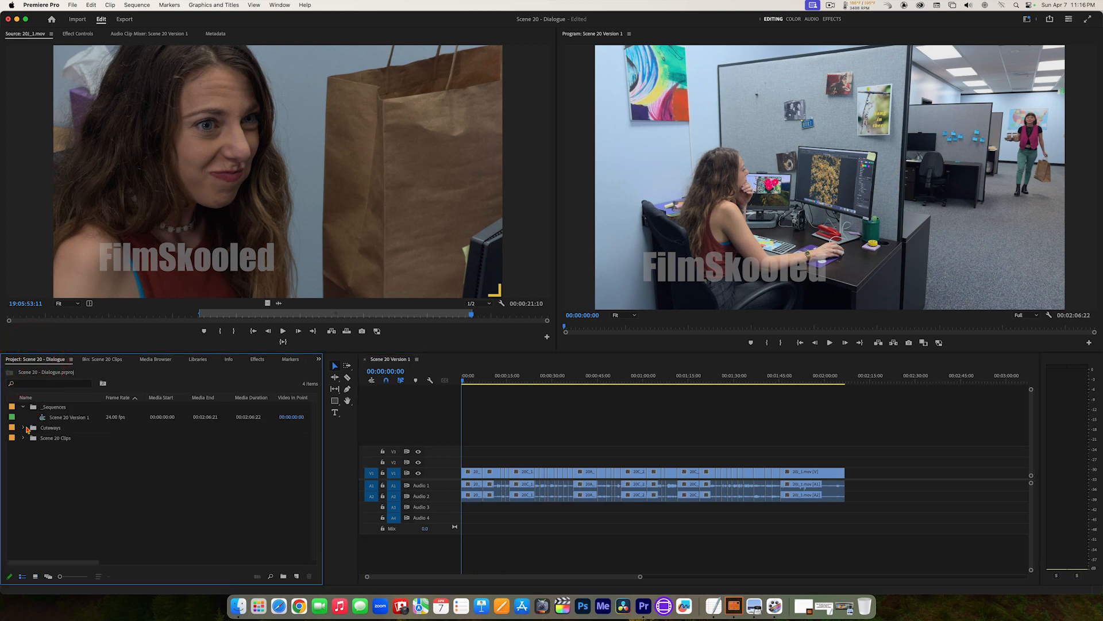
{"action": "double_click", "coordinate": [33, 431]}
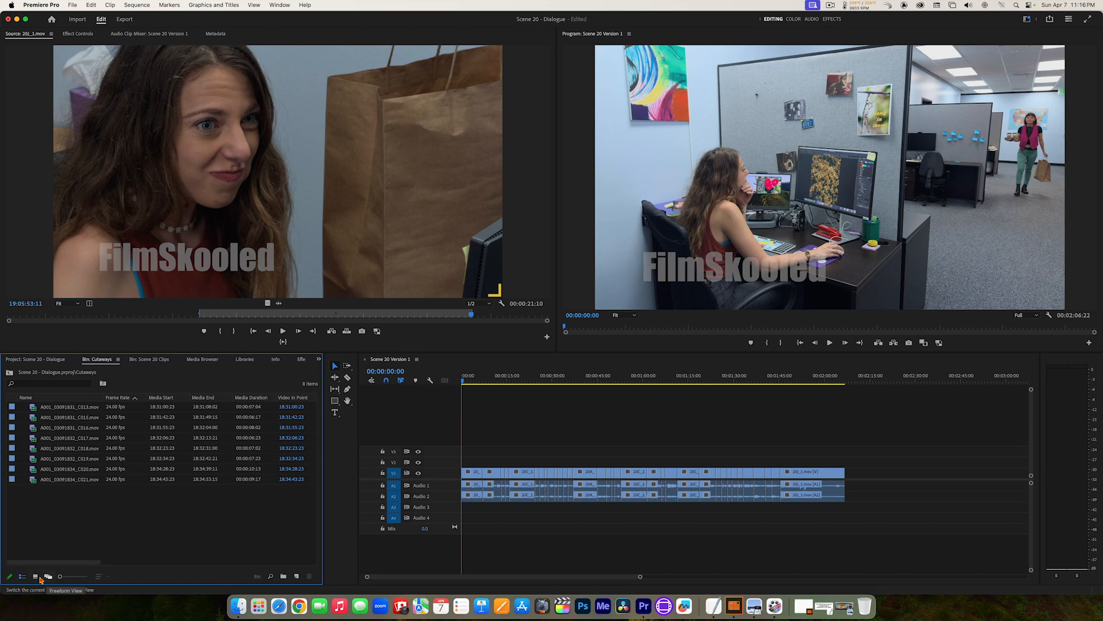
{"action": "left_click", "coordinate": [36, 577]}
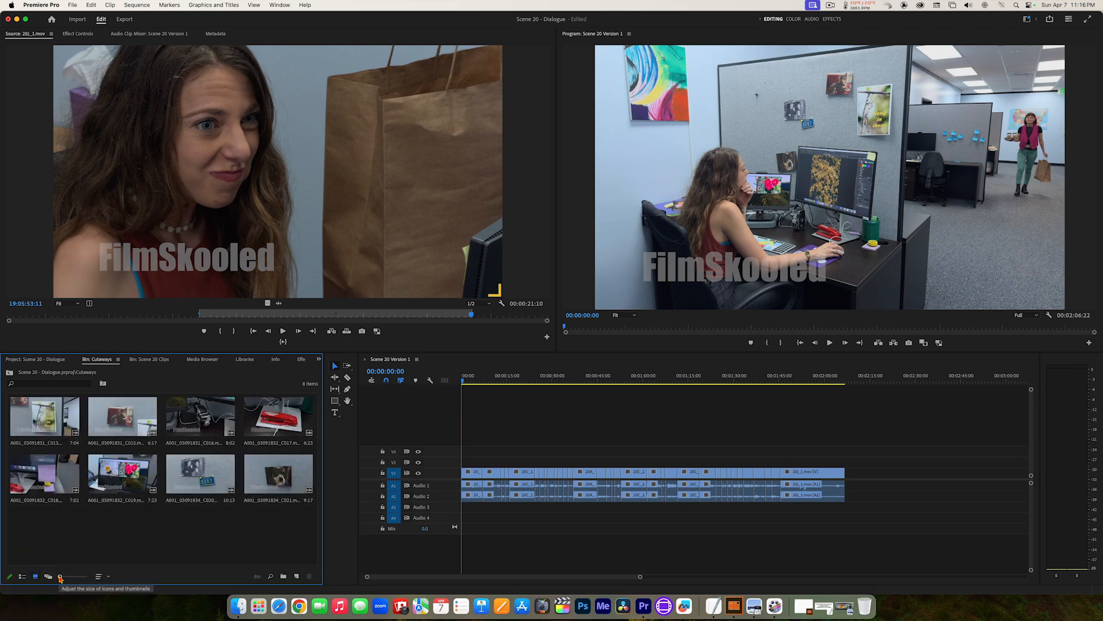
{"action": "left_click_drag", "start_coordinate": [60, 577], "coordinate": [65, 577]}
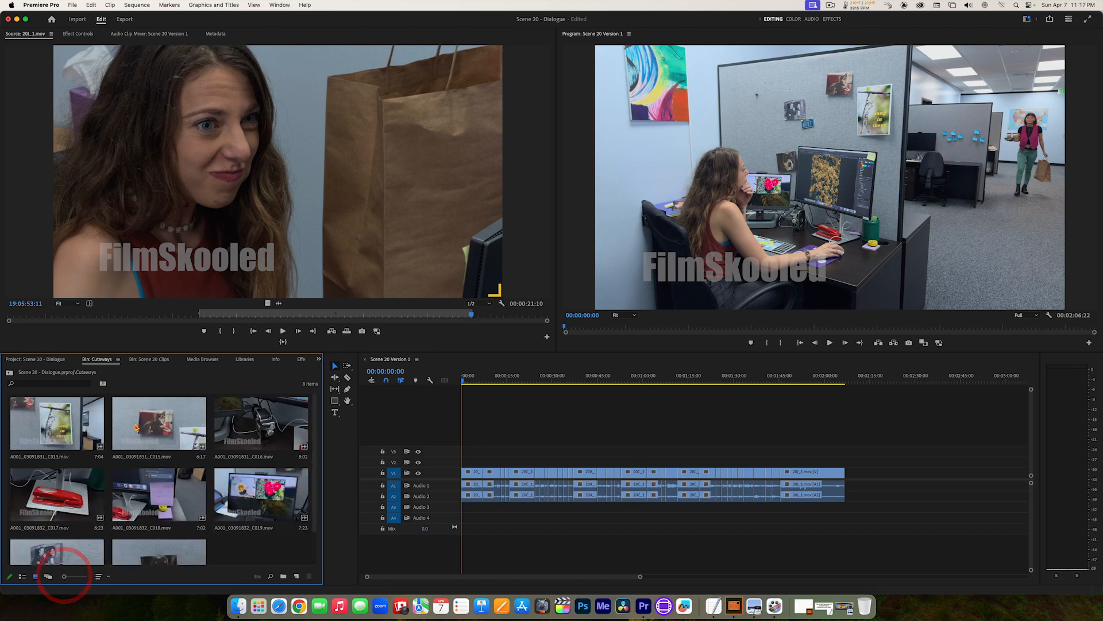
{"action": "left_click_drag", "start_coordinate": [147, 358], "coordinate": [149, 331]}
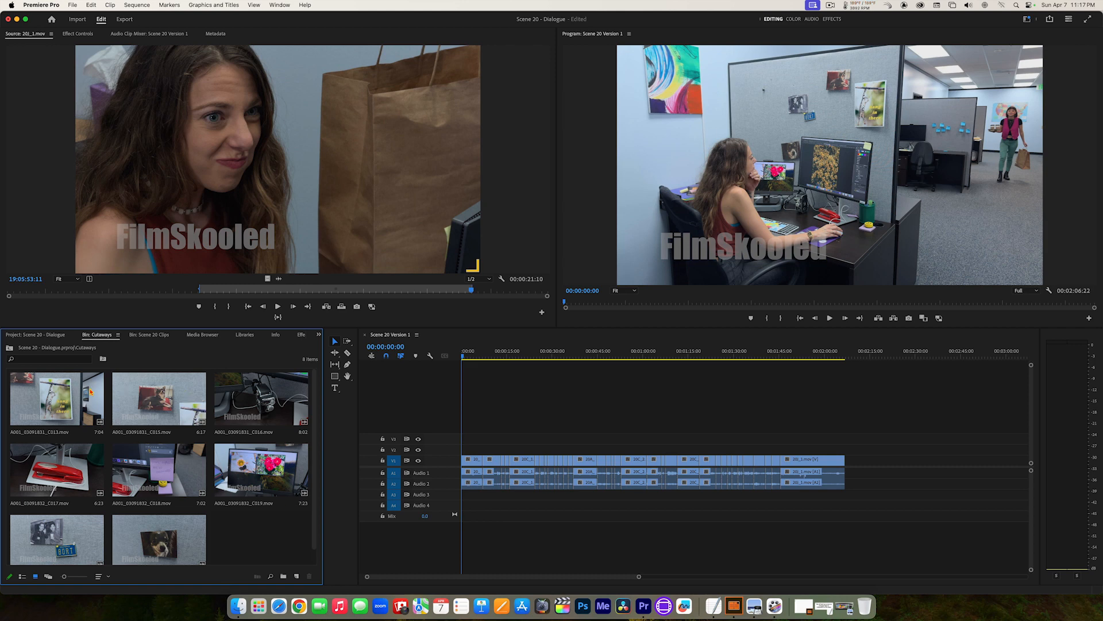
Step: Load A001_03091831_C013.mov into the Source Monitor and mark an In point at 18:31:02:15 and an Out point at 18:31:04:22
{"action": "double_click", "coordinate": [44, 396]}
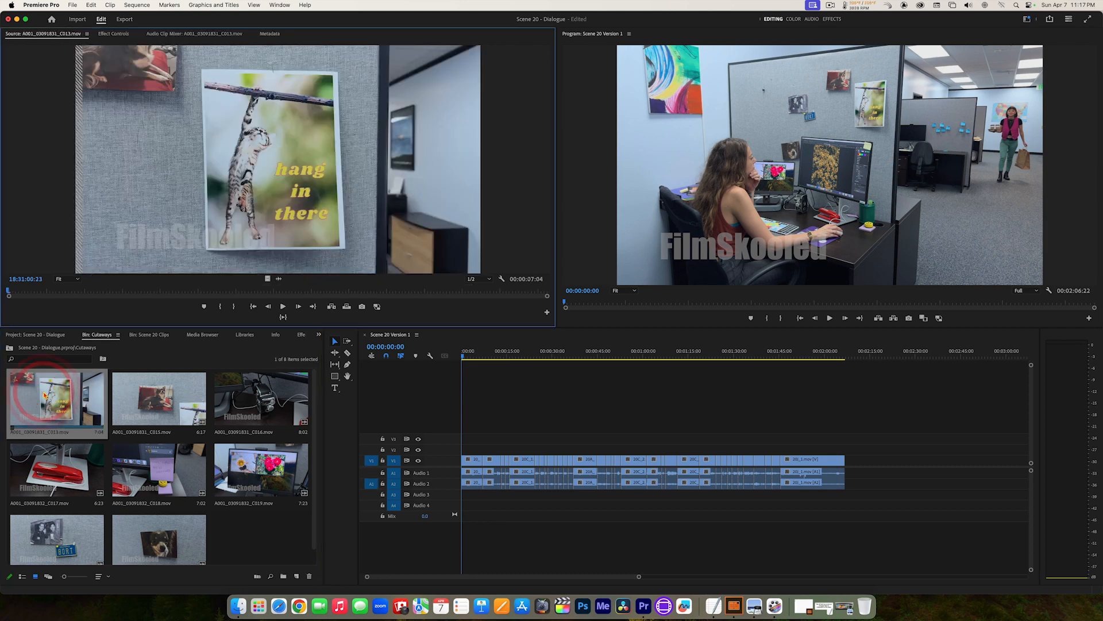
{"action": "mouse_move", "coordinate": [118, 292]}
{"action": "left_mouse_down"}
{"action": "mouse_move", "coordinate": [296, 294]}
{"action": "mouse_move", "coordinate": [132, 291]}
{"action": "left_mouse_up"}
{"action": "key", "text": "i"}
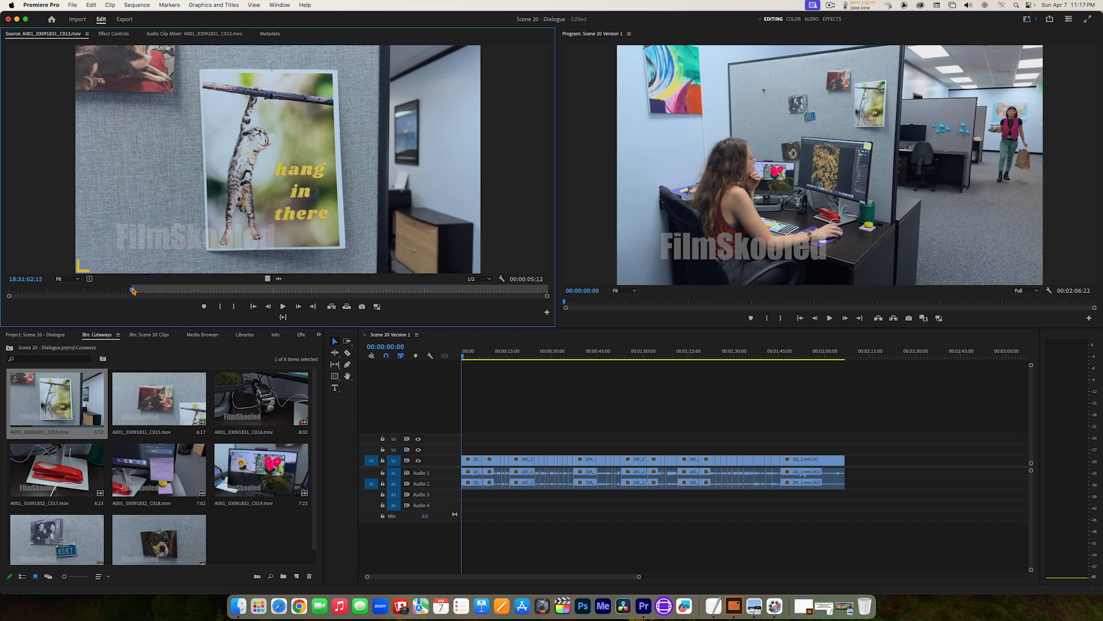
{"action": "key", "text": "space"}
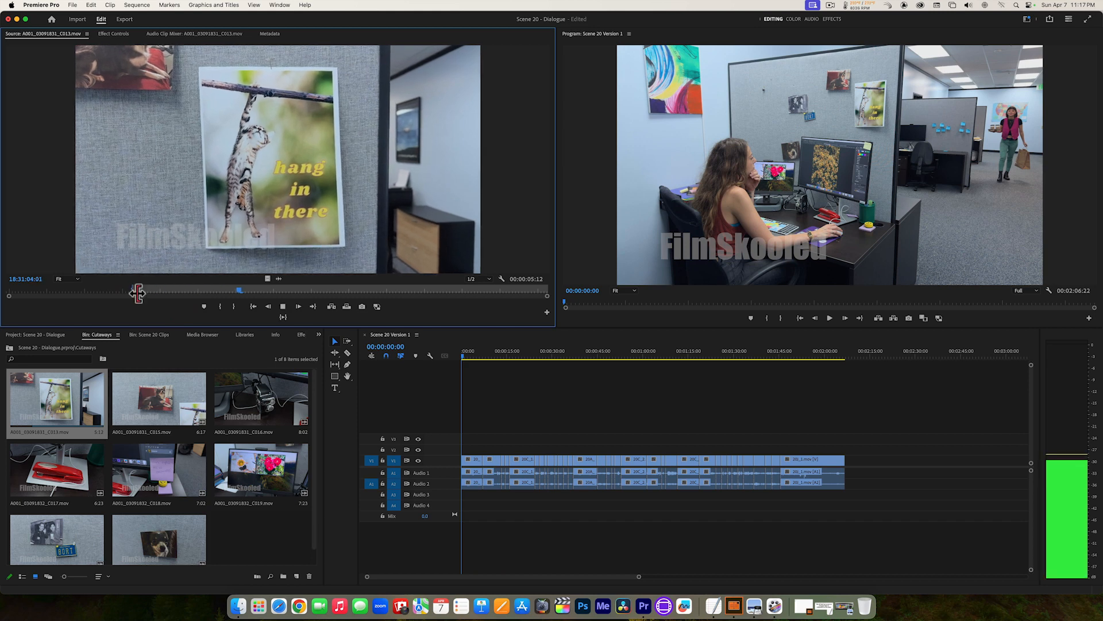
{"action": "key", "text": "space"}
{"action": "key", "text": "o"}
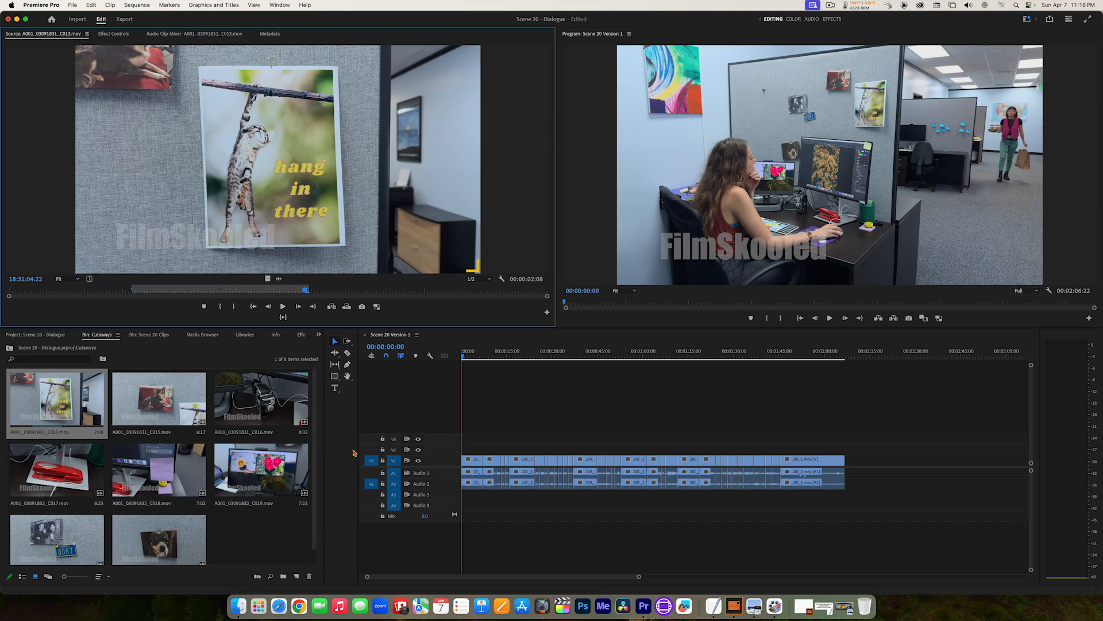
Step: Load 20J_1.mov from the Scene 20 Clips bin to compare its source patching on V1, A1 and A2
{"action": "left_click", "coordinate": [371, 461]}
{"action": "left_click", "coordinate": [371, 486]}
{"action": "left_click", "coordinate": [149, 336]}
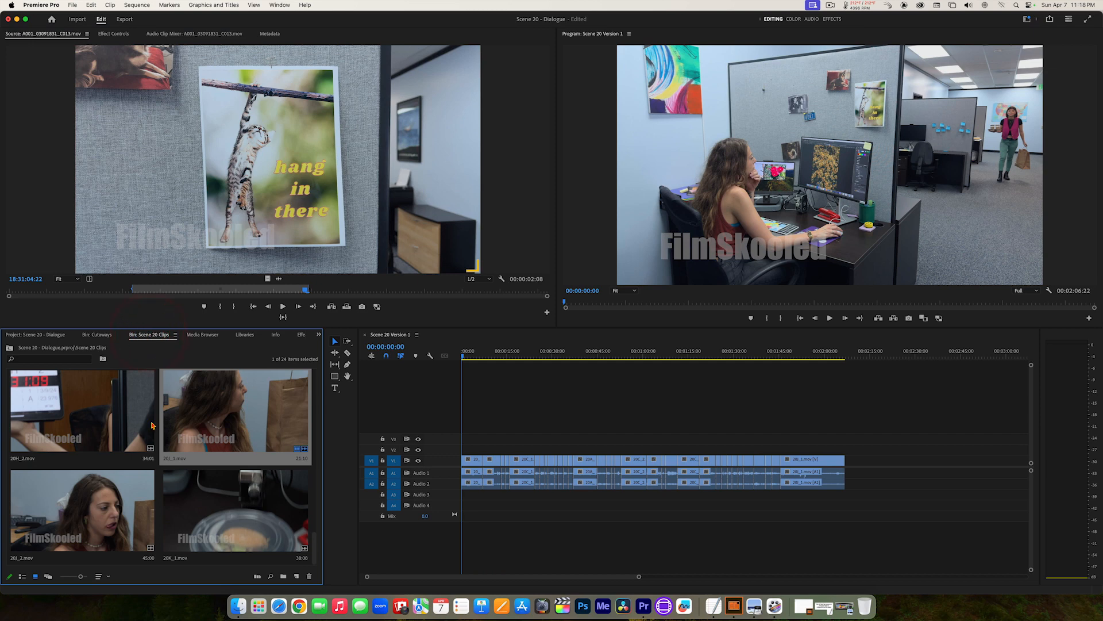
{"action": "double_click", "coordinate": [218, 415]}
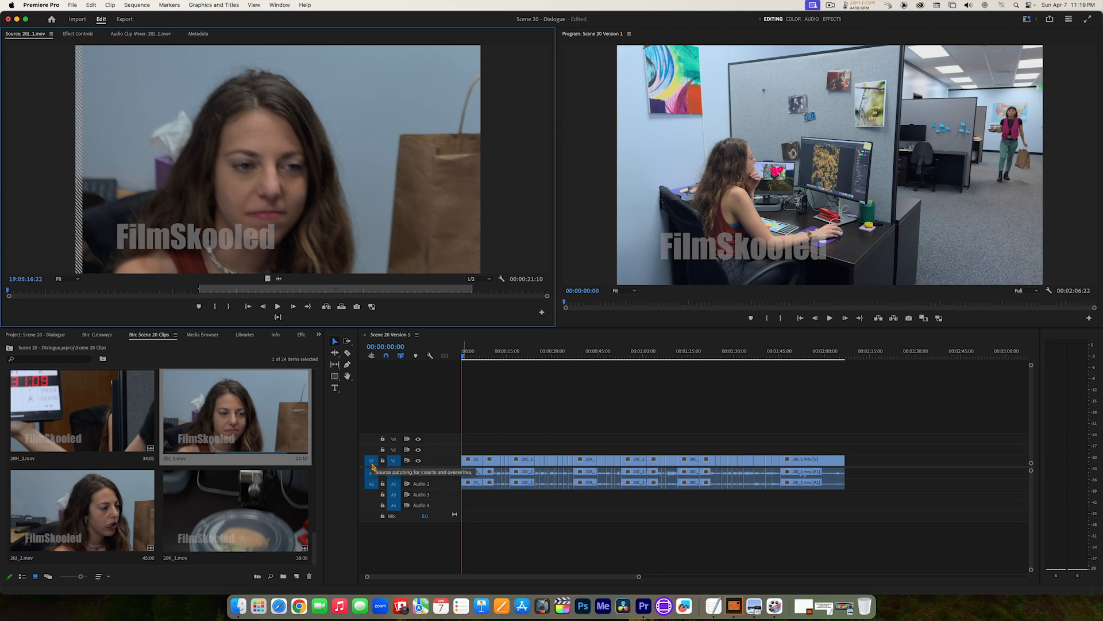
{"action": "left_click", "coordinate": [370, 484]}
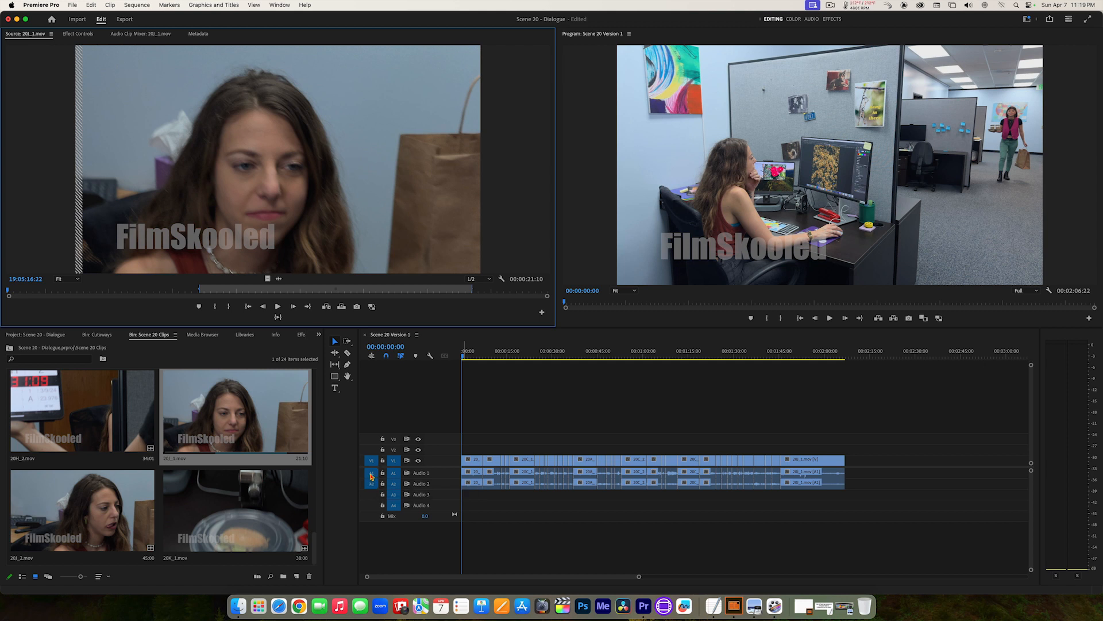
Step: Turn off track targeting for audio tracks A1 through A4 in the sequence
{"action": "left_click", "coordinate": [395, 474]}
{"action": "left_click", "coordinate": [395, 474]}
{"action": "left_click", "coordinate": [396, 484]}
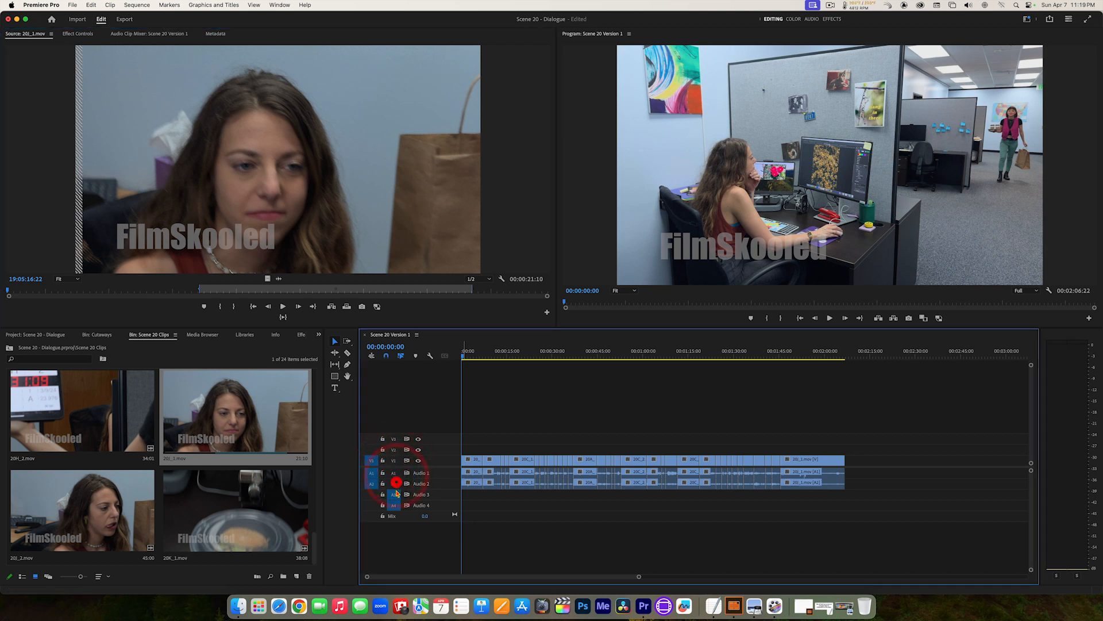
{"action": "left_click", "coordinate": [395, 494]}
{"action": "left_click", "coordinate": [395, 505]}
Step: Reload A001_03091831_C013.mov from the Cutaways bin and patch its source audio to track A1
{"action": "left_click", "coordinate": [97, 338]}
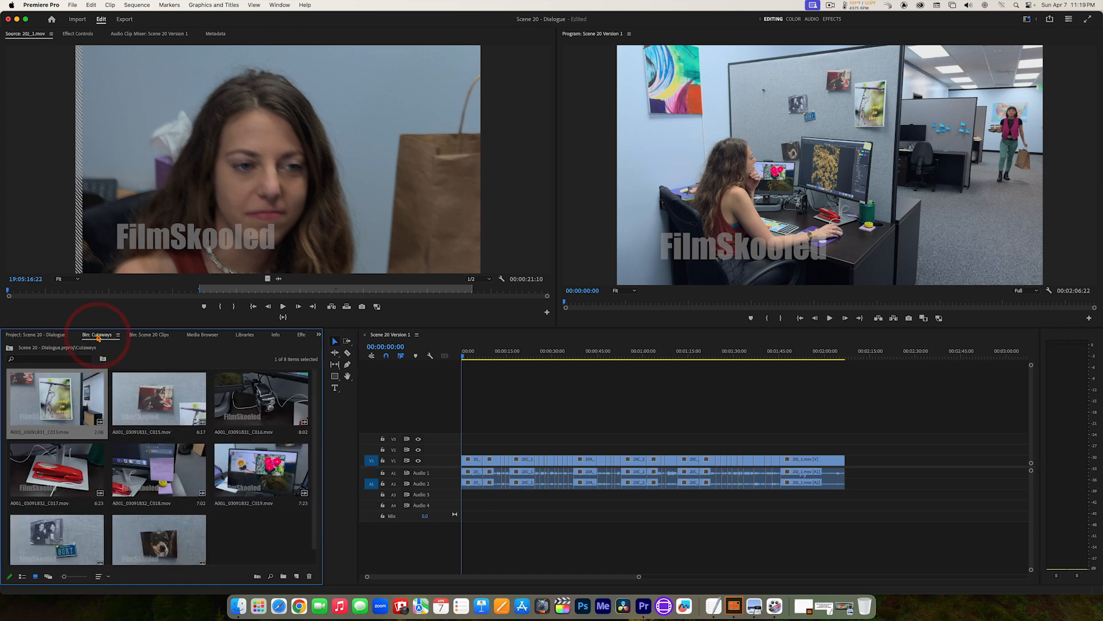
{"action": "double_click", "coordinate": [60, 404]}
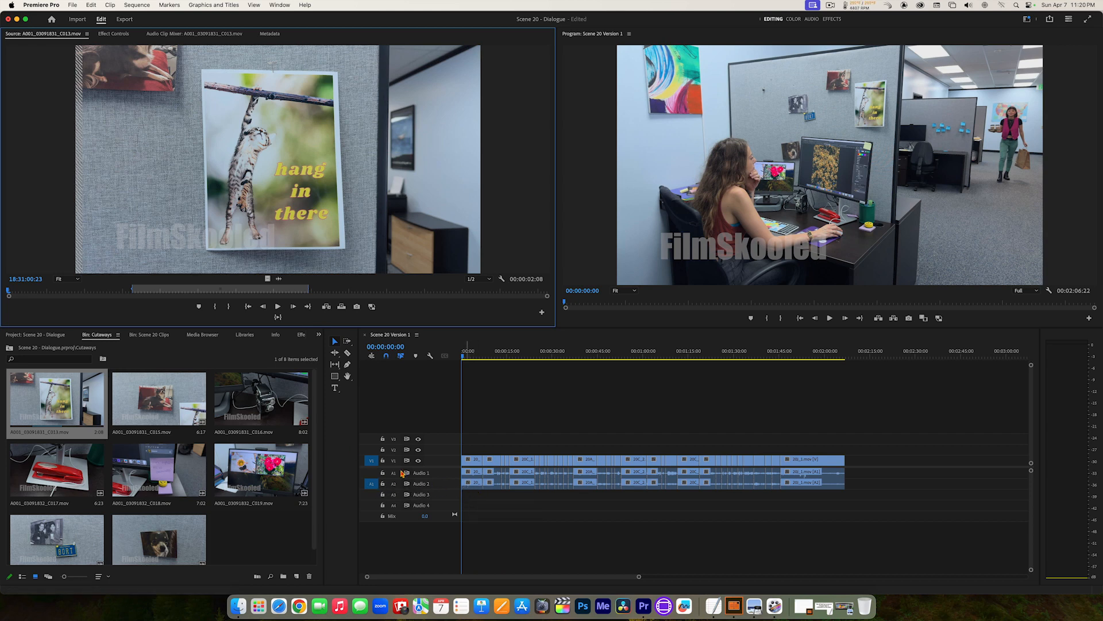
{"action": "mouse_move", "coordinate": [372, 487]}
{"action": "left_mouse_down"}
{"action": "mouse_move", "coordinate": [371, 475]}
{"action": "mouse_move", "coordinate": [374, 493]}
{"action": "left_mouse_up"}
{"action": "left_click", "coordinate": [372, 503]}
{"action": "left_click", "coordinate": [372, 494]}
{"action": "left_click", "coordinate": [372, 483]}
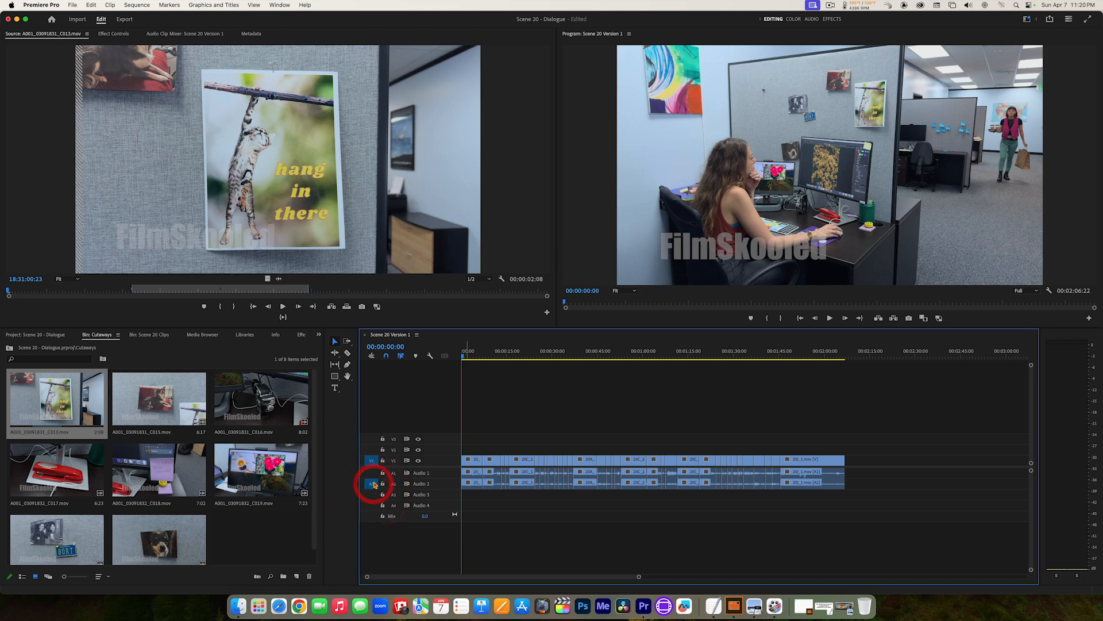
{"action": "left_click", "coordinate": [372, 473]}
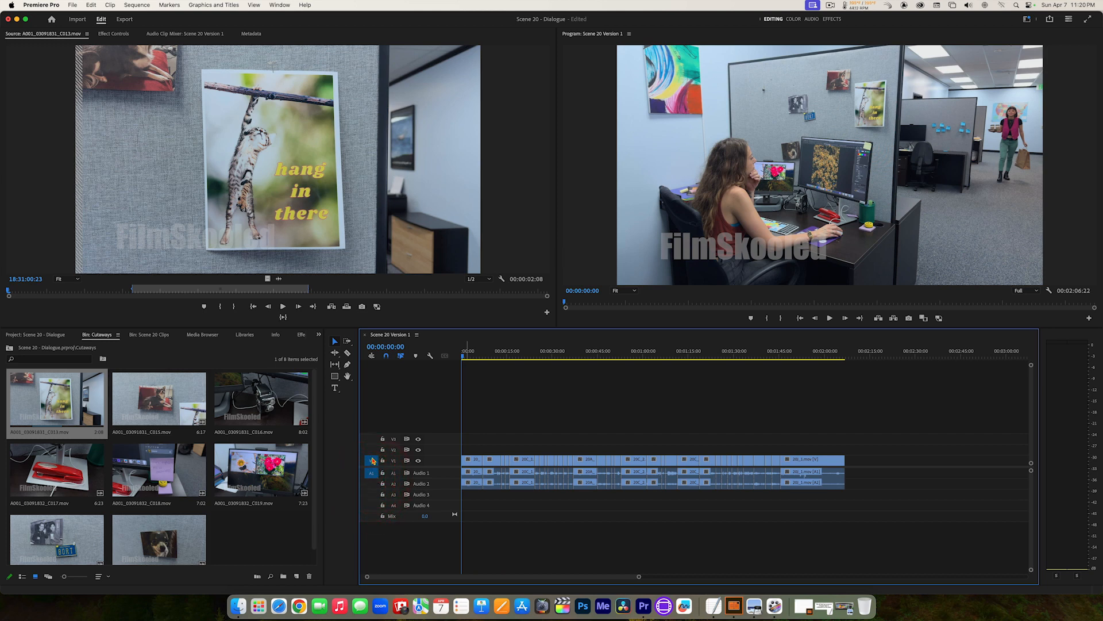
Step: Try patching the source video to V2 and V3, and return the patch to V1
{"action": "left_click", "coordinate": [372, 449]}
{"action": "left_click", "coordinate": [372, 439]}
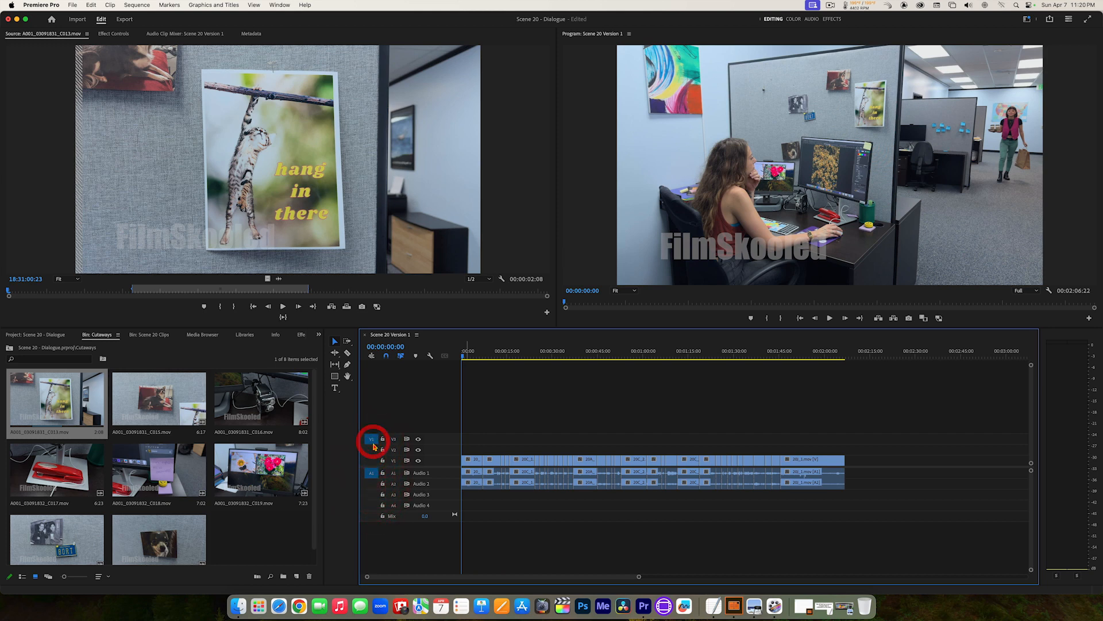
{"action": "left_click", "coordinate": [372, 450]}
{"action": "left_click", "coordinate": [372, 461]}
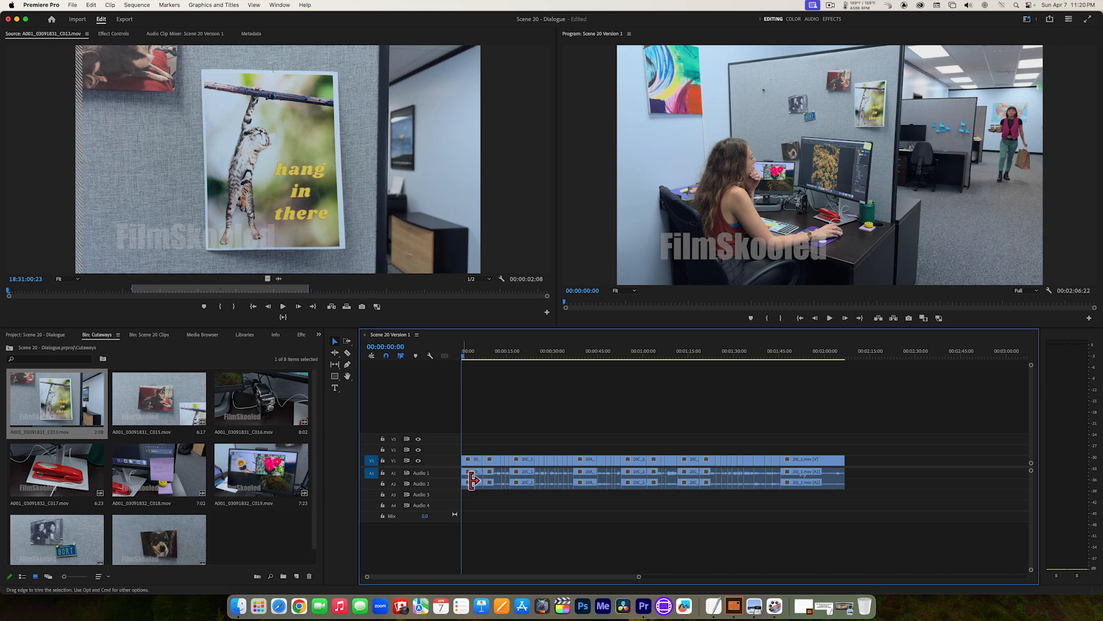
Step: Insert the marked range of A001_03091831_C013.mov at the start of the sequence and play the opening
{"action": "left_click", "coordinate": [332, 308]}
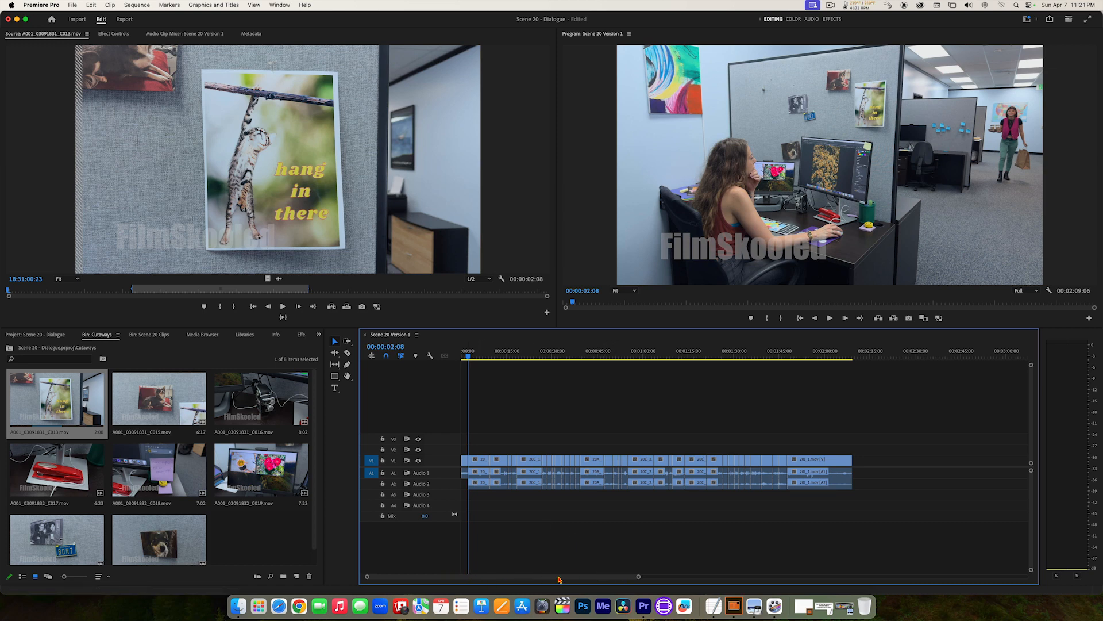
{"action": "left_click_drag", "start_coordinate": [637, 577], "coordinate": [546, 577]}
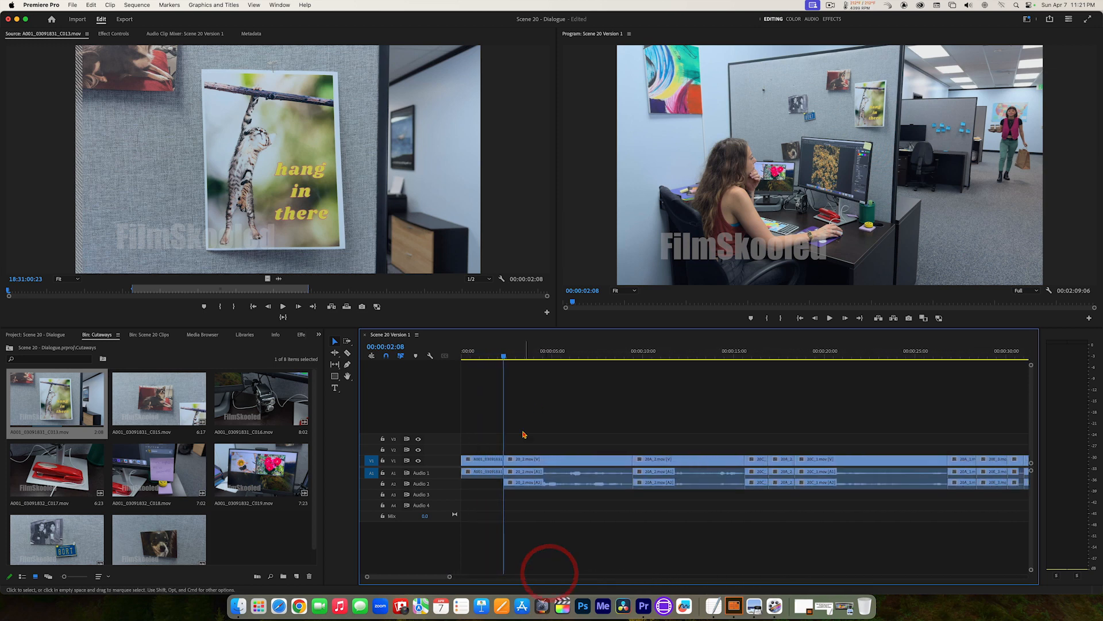
{"action": "left_click_drag", "start_coordinate": [504, 356], "coordinate": [450, 355]}
{"action": "key", "text": "space"}
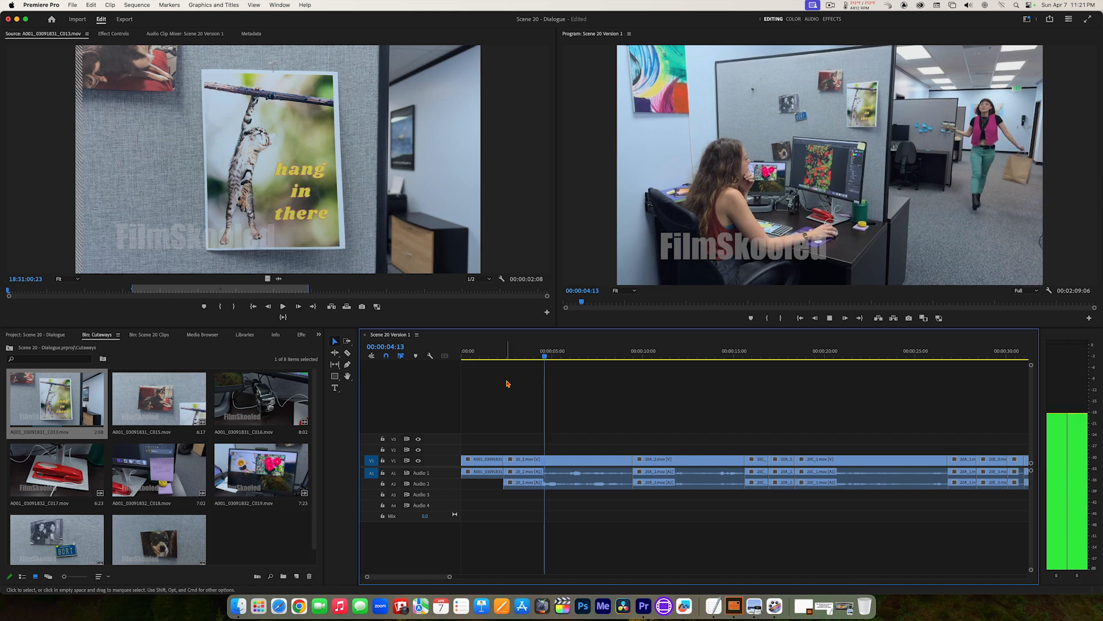
{"action": "key", "text": "space"}
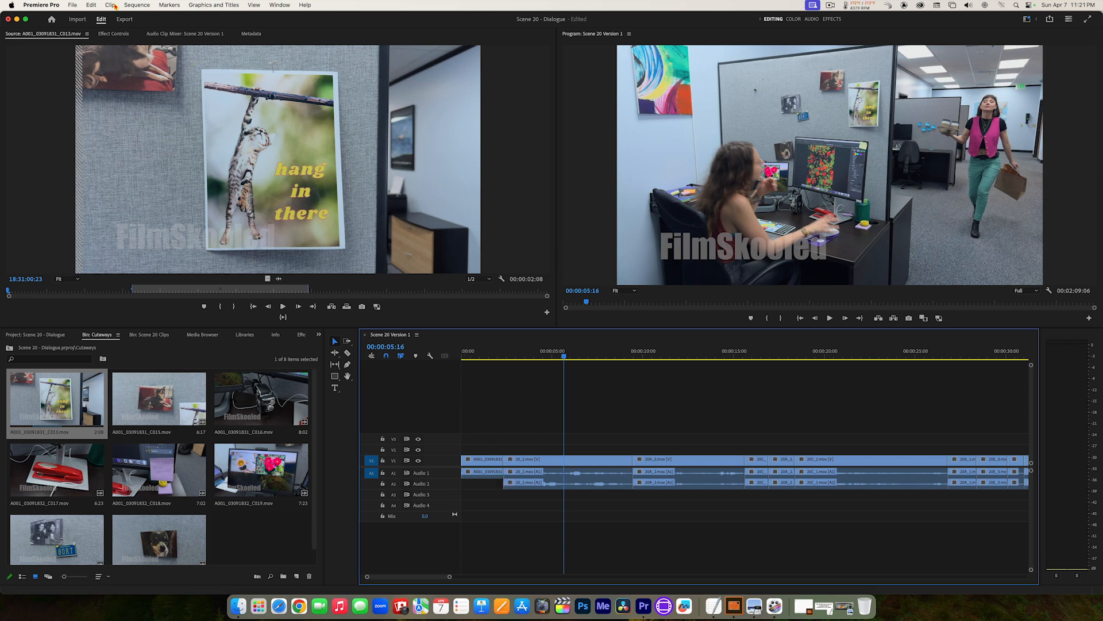
Step: Switch Snap playhead in Timeline when Snap is enabled off and back on in the Timeline preferences, and accept them
{"action": "left_click", "coordinate": [39, 8]}
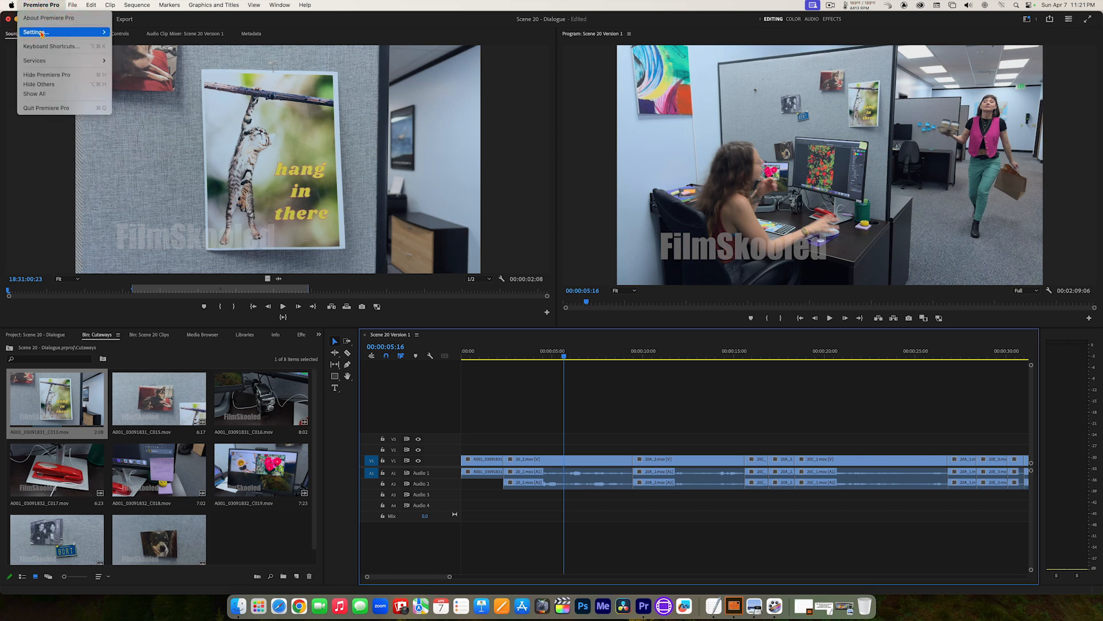
{"action": "mouse_move", "coordinate": [42, 34]}
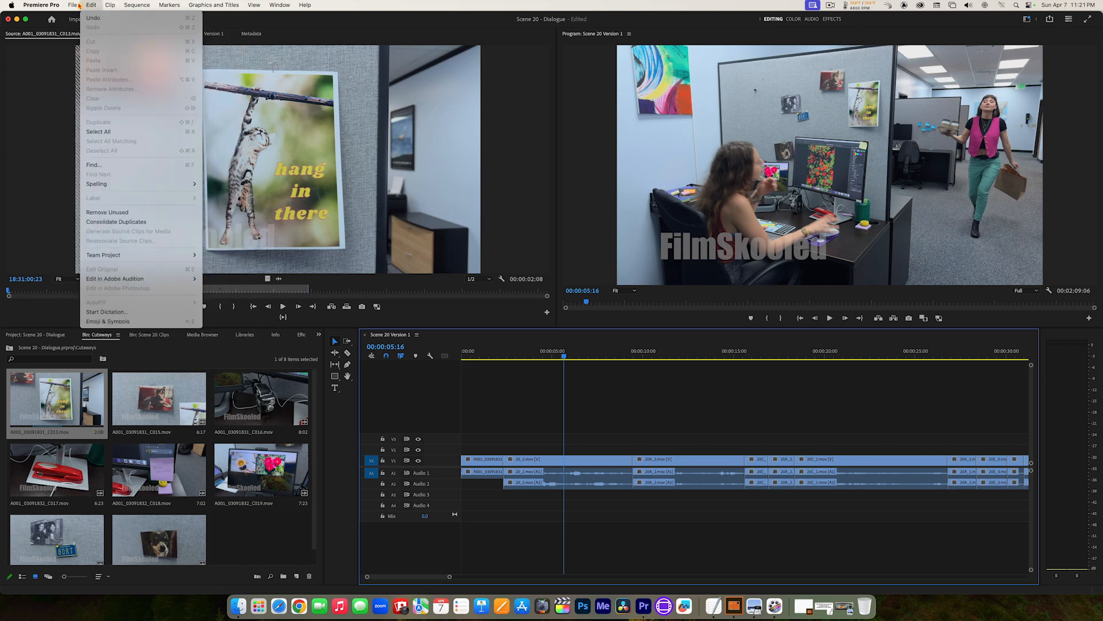
{"action": "mouse_move", "coordinate": [85, 4]}
{"action": "mouse_move", "coordinate": [41, 4]}
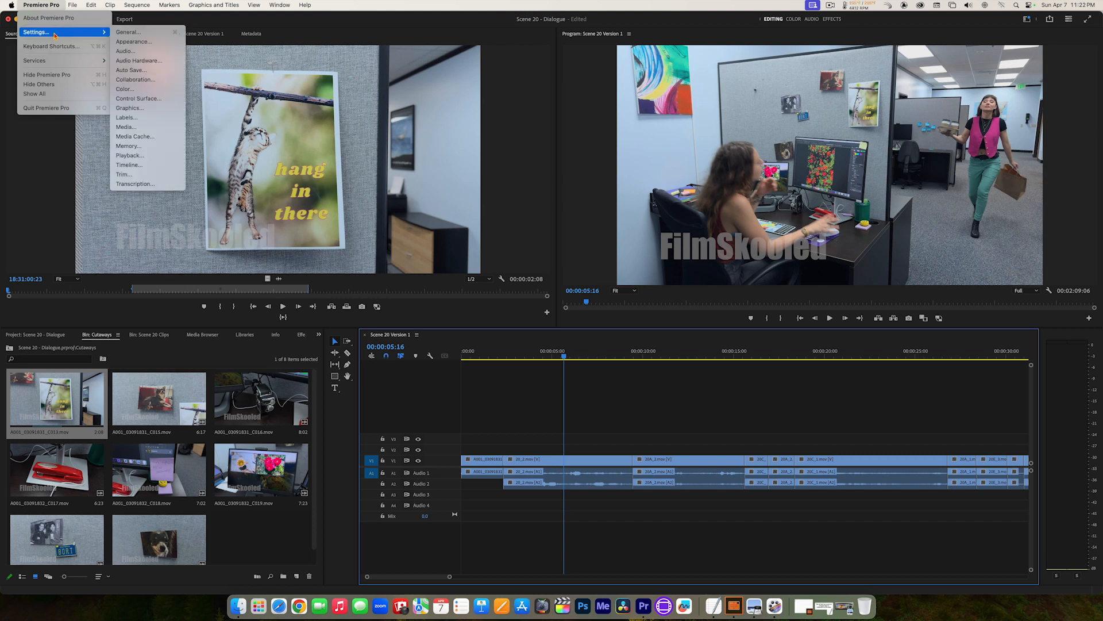
{"action": "left_click", "coordinate": [128, 167]}
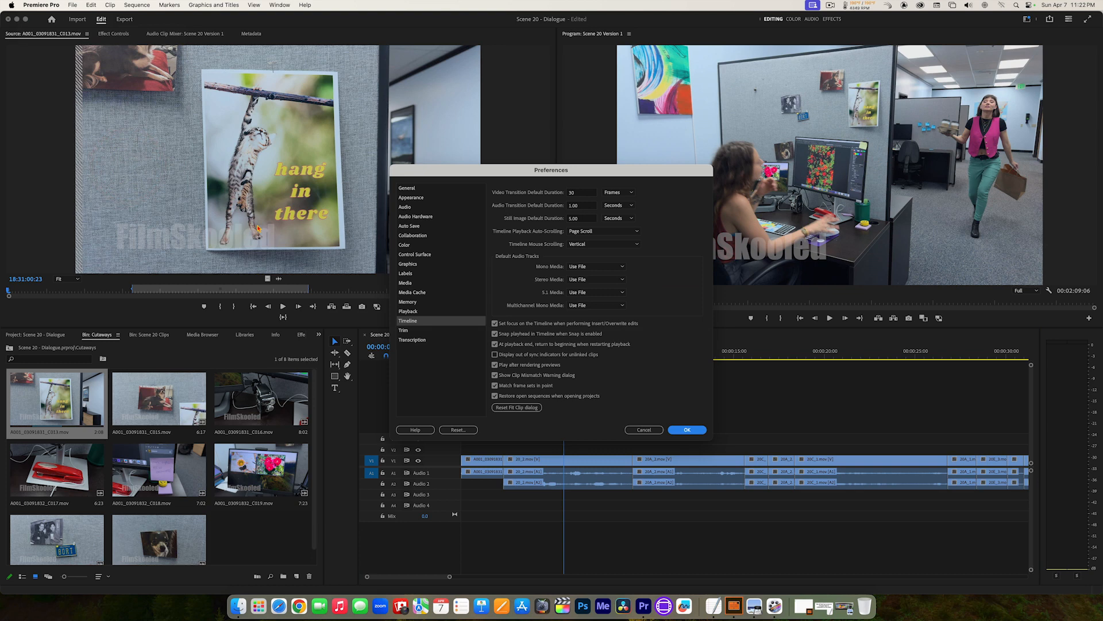
{"action": "left_click", "coordinate": [495, 335]}
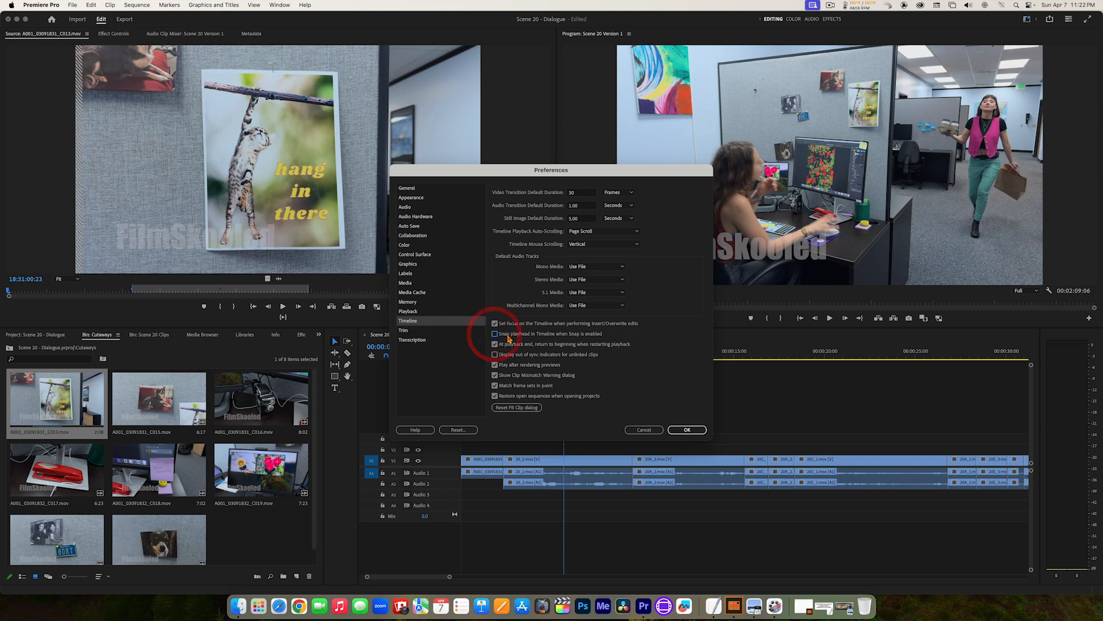
{"action": "left_click", "coordinate": [495, 323]}
{"action": "left_click", "coordinate": [495, 334]}
{"action": "left_click", "coordinate": [680, 431]}
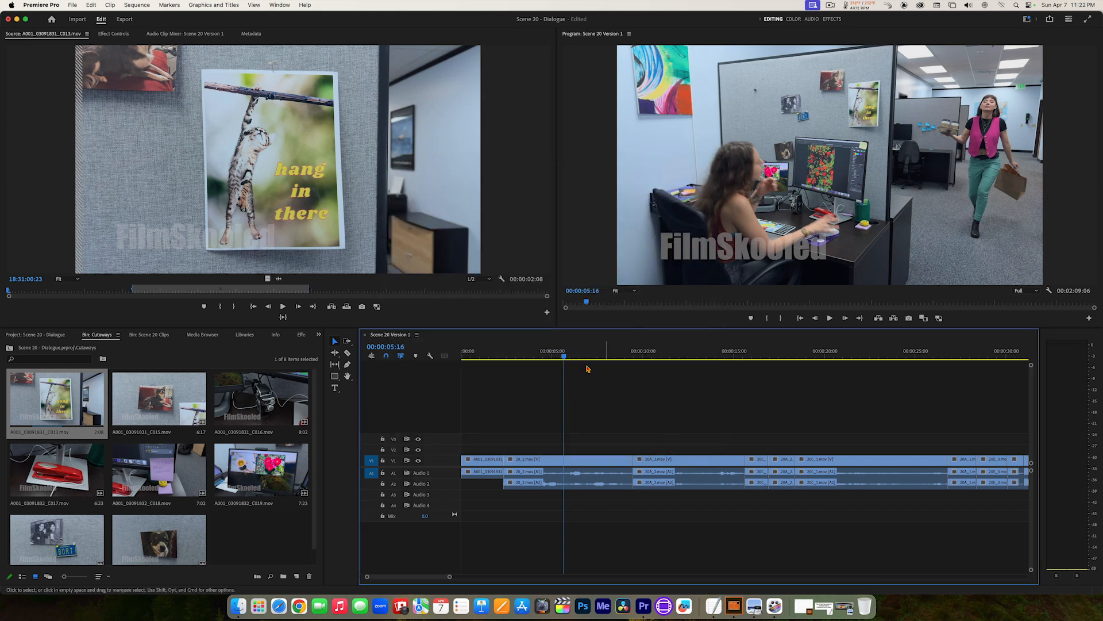
Step: Snap the timeline playhead to the cut after the opening cutaway at 00:00:02:08
{"action": "left_click_drag", "start_coordinate": [565, 354], "coordinate": [509, 355]}
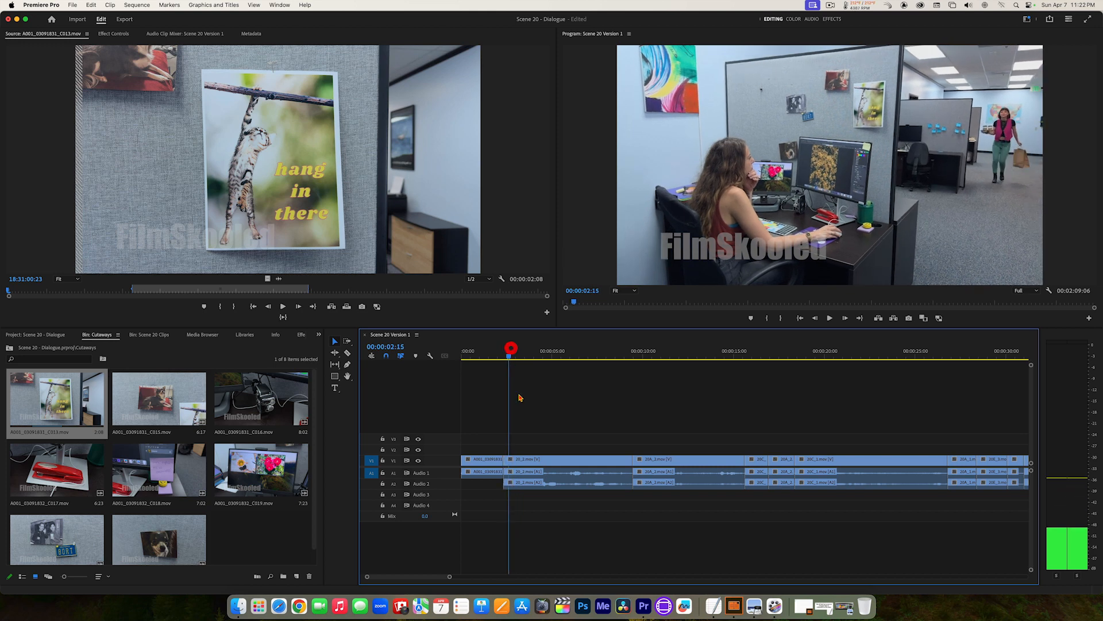
{"action": "left_click", "coordinate": [505, 356]}
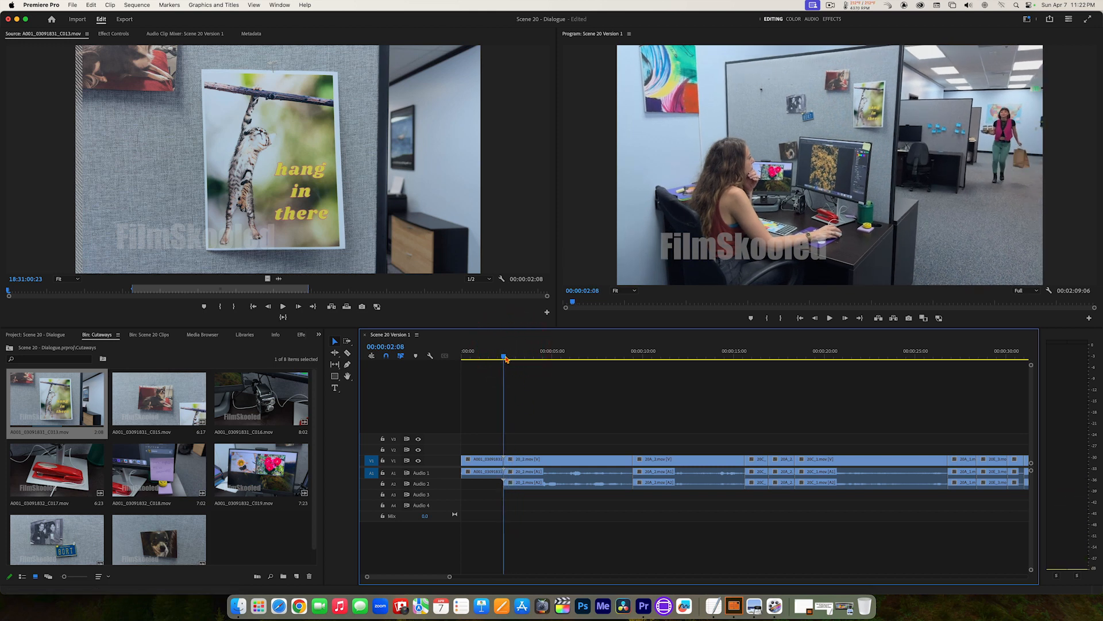
{"action": "left_click", "coordinate": [506, 357]}
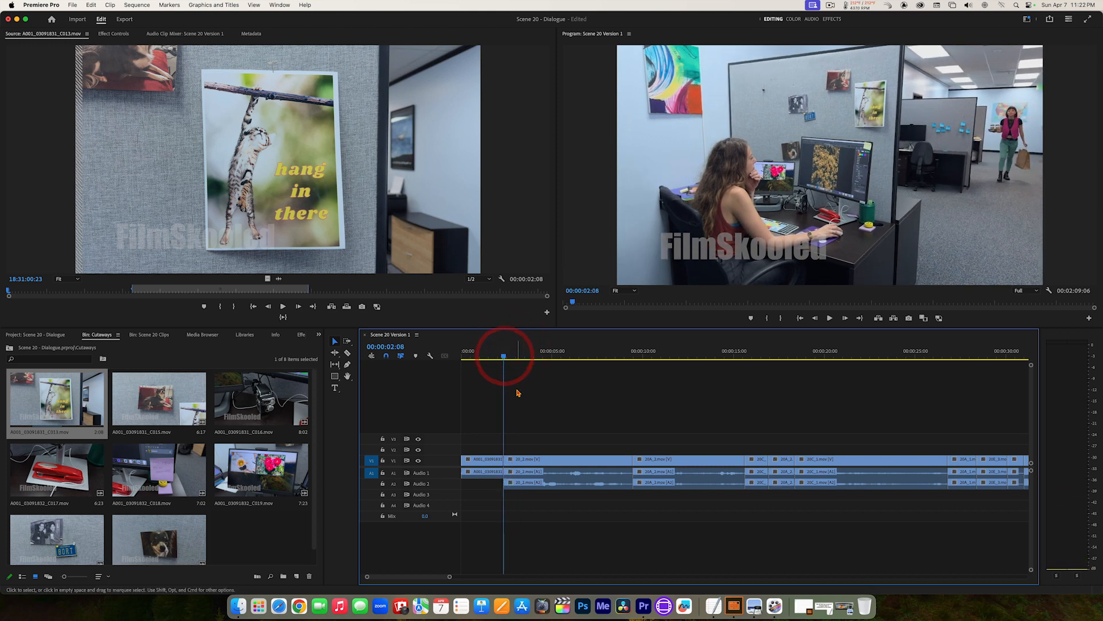
{"action": "left_click", "coordinate": [512, 361]}
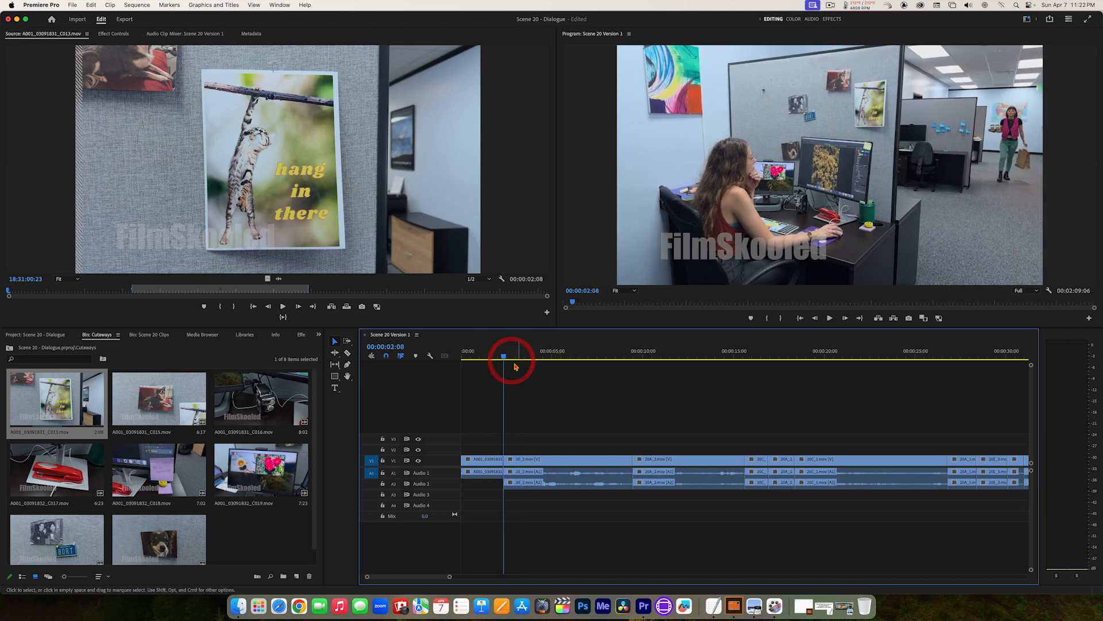
{"action": "mouse_move", "coordinate": [504, 357]}
{"action": "left_mouse_down"}
{"action": "mouse_move", "coordinate": [635, 362]}
{"action": "mouse_move", "coordinate": [506, 356]}
{"action": "left_mouse_up"}
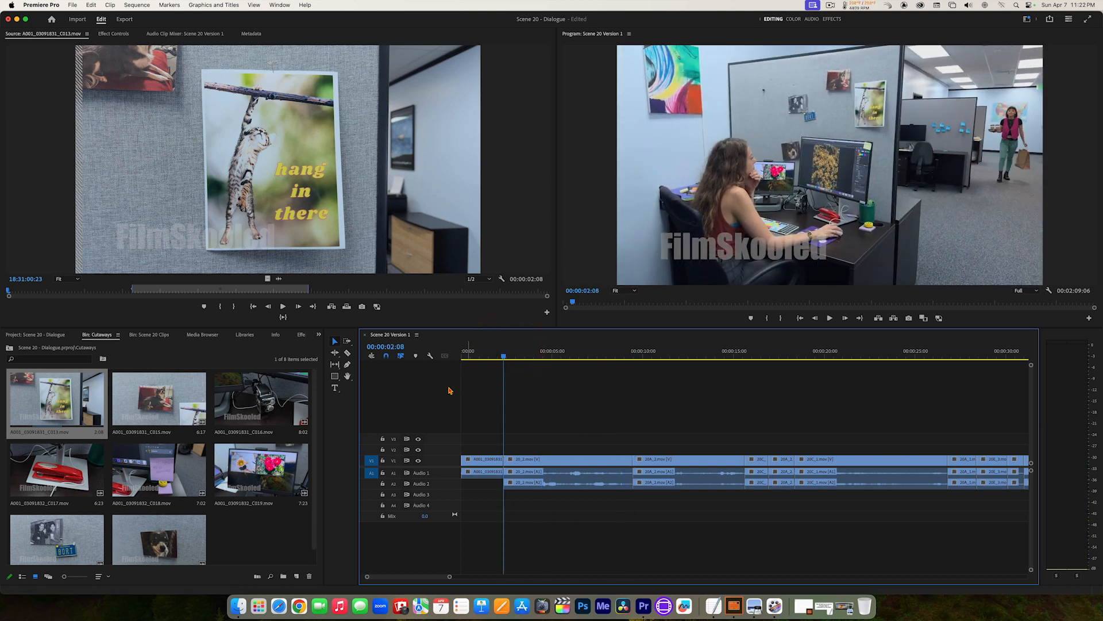
Step: Toggle Snap in Timeline off and on again and test playhead snapping at the first cut
{"action": "left_click", "coordinate": [386, 356]}
{"action": "left_click", "coordinate": [387, 356]}
{"action": "left_click", "coordinate": [386, 356]}
{"action": "left_click", "coordinate": [386, 356]}
{"action": "mouse_move", "coordinate": [503, 356]}
{"action": "left_mouse_down"}
{"action": "mouse_move", "coordinate": [544, 360]}
{"action": "mouse_move", "coordinate": [504, 358]}
{"action": "left_mouse_up"}
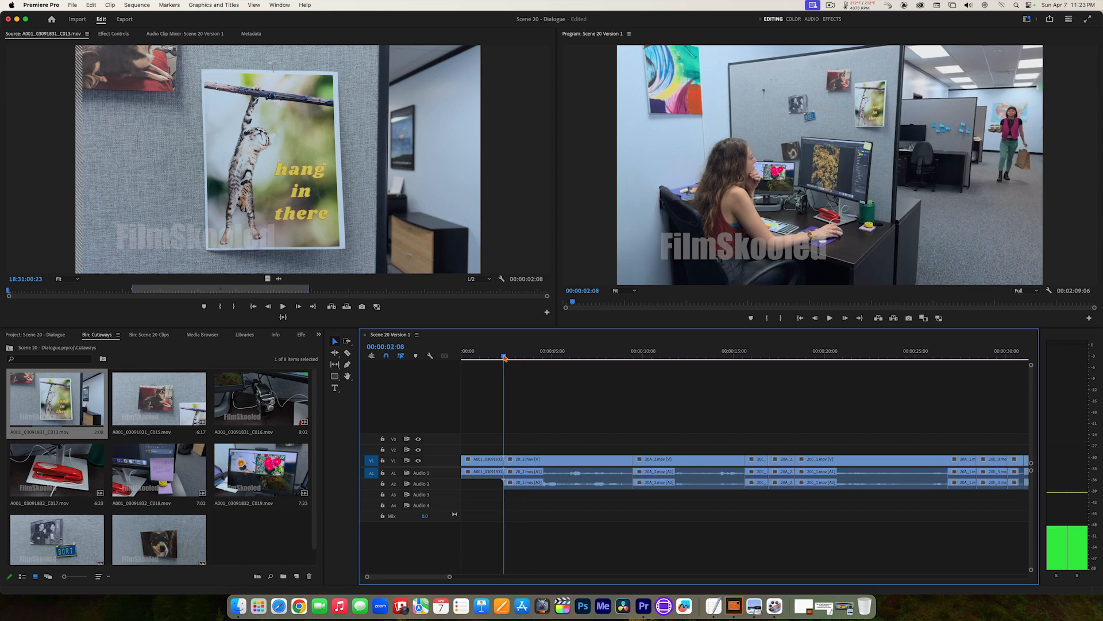
{"action": "left_click", "coordinate": [488, 417]}
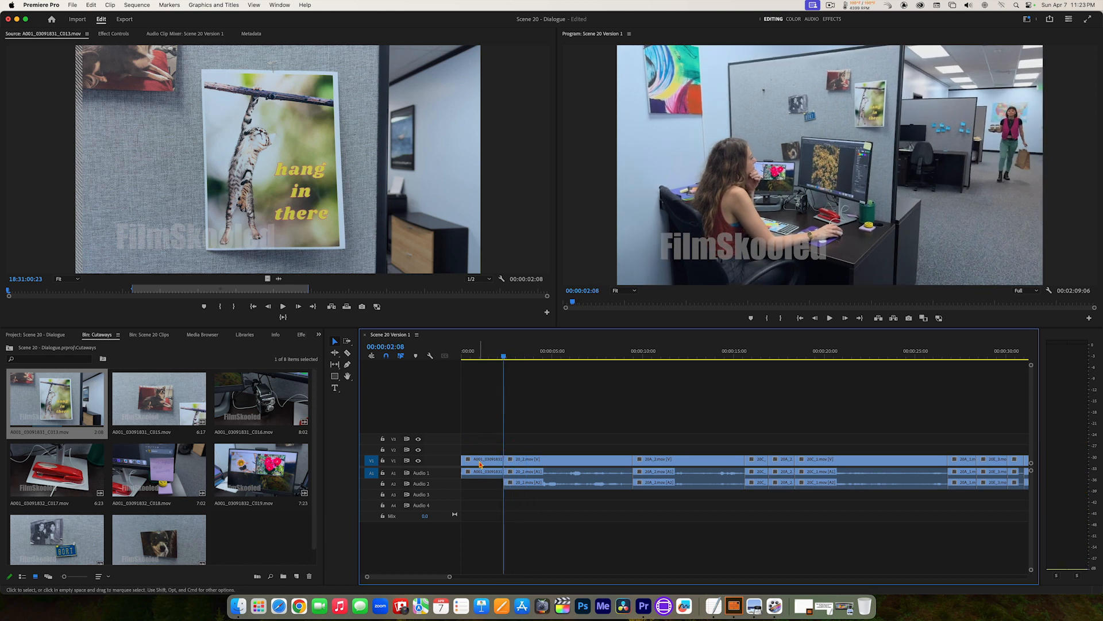
Step: Scrub the playhead into the first dialogue clip and snap it back to the cut at 00:00:02:08
{"action": "left_click_drag", "start_coordinate": [490, 358], "coordinate": [503, 357]}
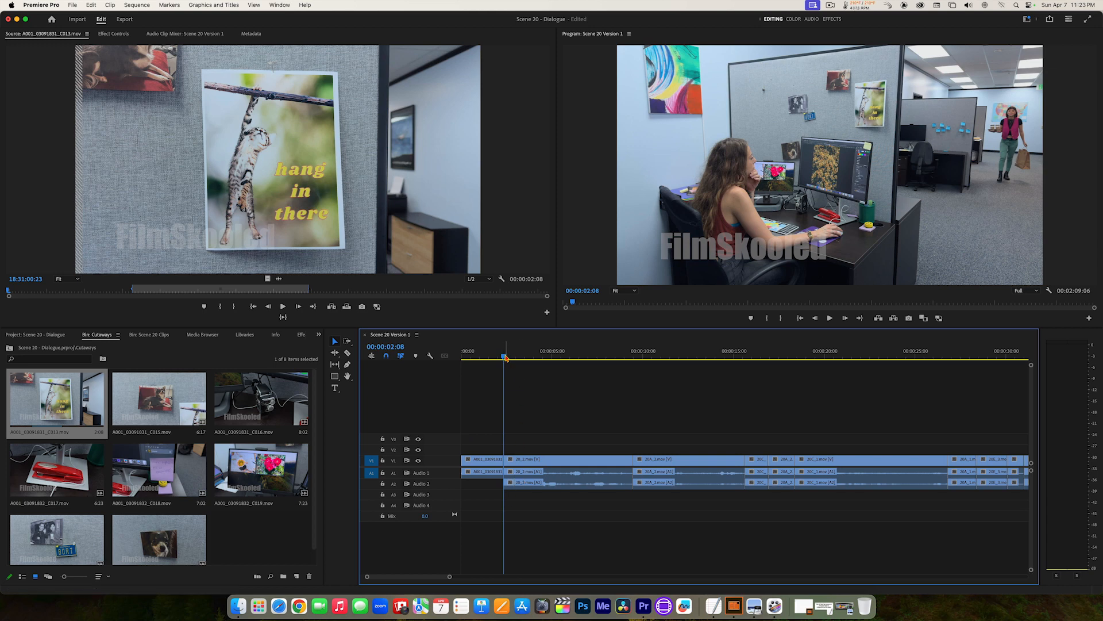
{"action": "left_click_drag", "start_coordinate": [506, 358], "coordinate": [568, 357]}
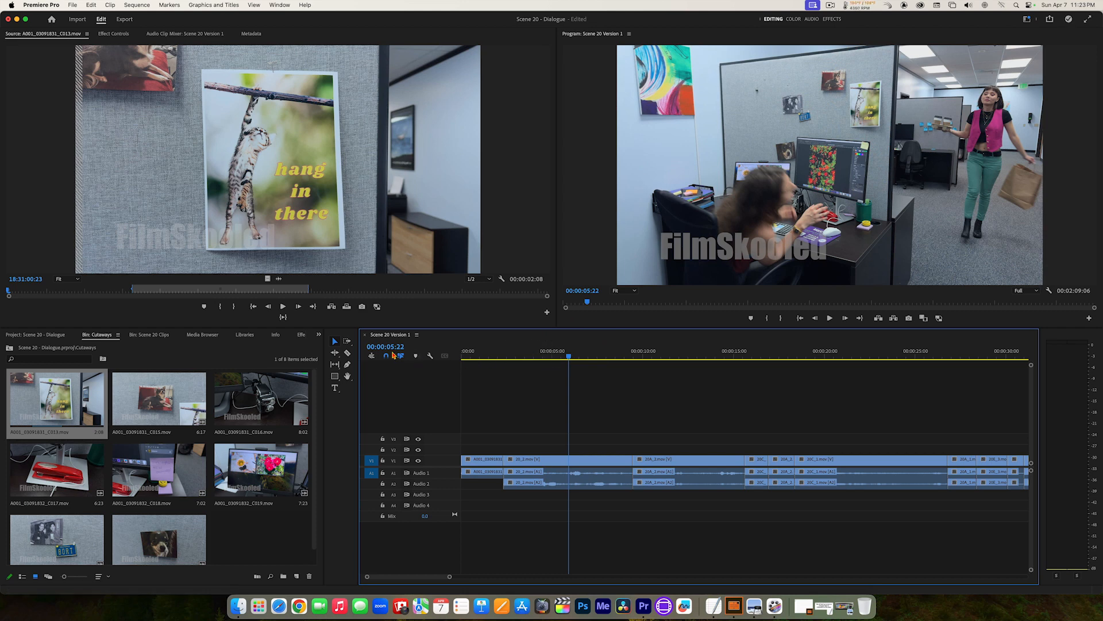
{"action": "left_click", "coordinate": [504, 358]}
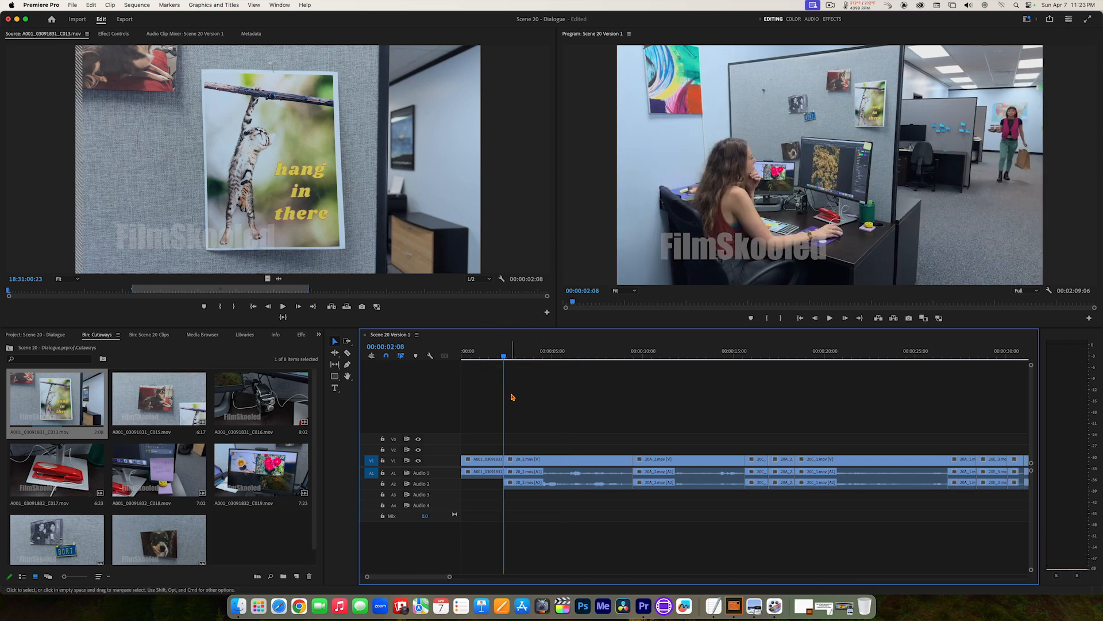
Step: Jump the playhead back and forth between the sequence's edit points, ending on the cut at 00:00:02:08
{"action": "key", "text": "Down"}
{"action": "key", "text": "Down"}
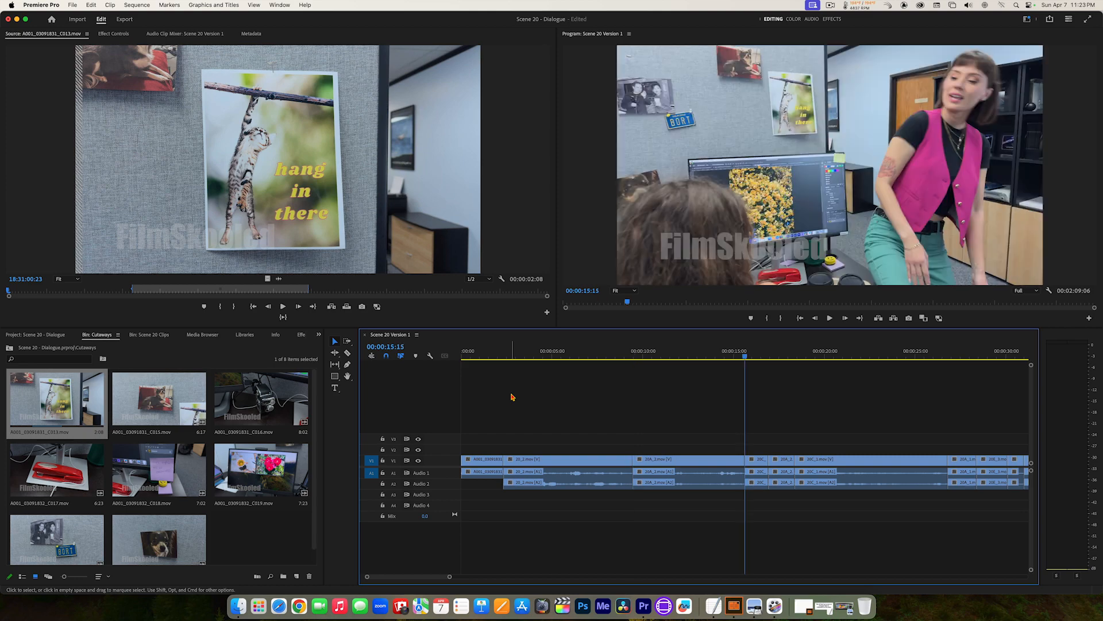
{"action": "key", "text": "Up"}
{"action": "key", "text": "Up"}
{"action": "key", "text": "Up"}
{"action": "key", "text": "Down"}
{"action": "key", "text": "Up"}
{"action": "key", "text": "Down"}
{"action": "key", "text": "Down"}
{"action": "key", "text": "Down"}
{"action": "key", "text": "Down"}
{"action": "key", "text": "Up"}
{"action": "key", "text": "Up"}
{"action": "key", "text": "Up"}
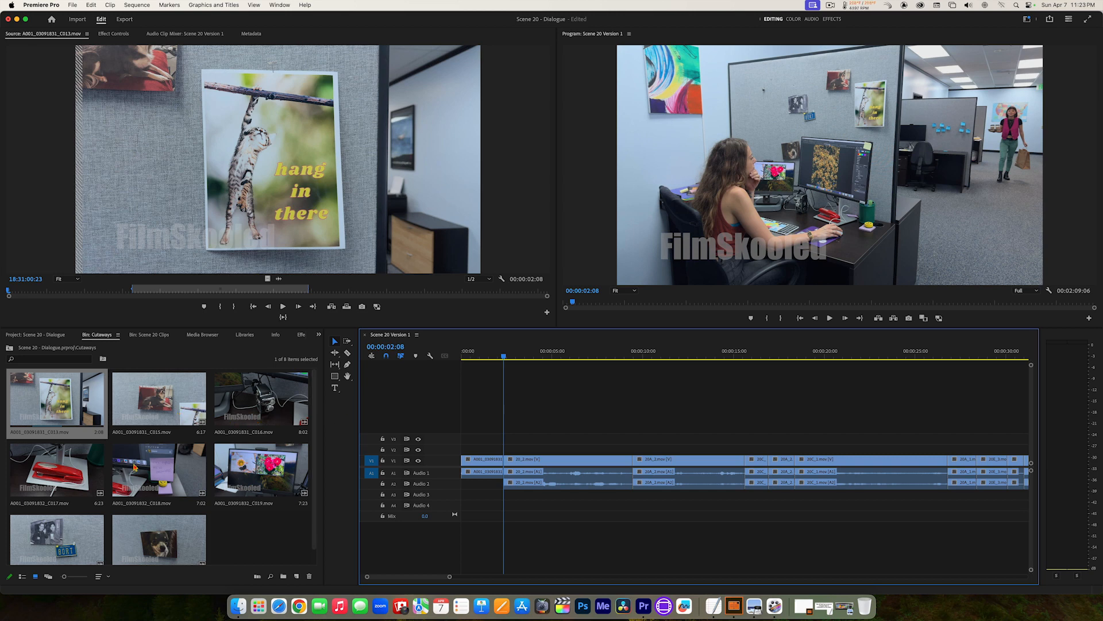
Step: Mark A001_03091832_C017.mov from 18:32:08:10 to 18:32:10:08 and insert it at 00:00:02:08 in the sequence
{"action": "double_click", "coordinate": [47, 468]}
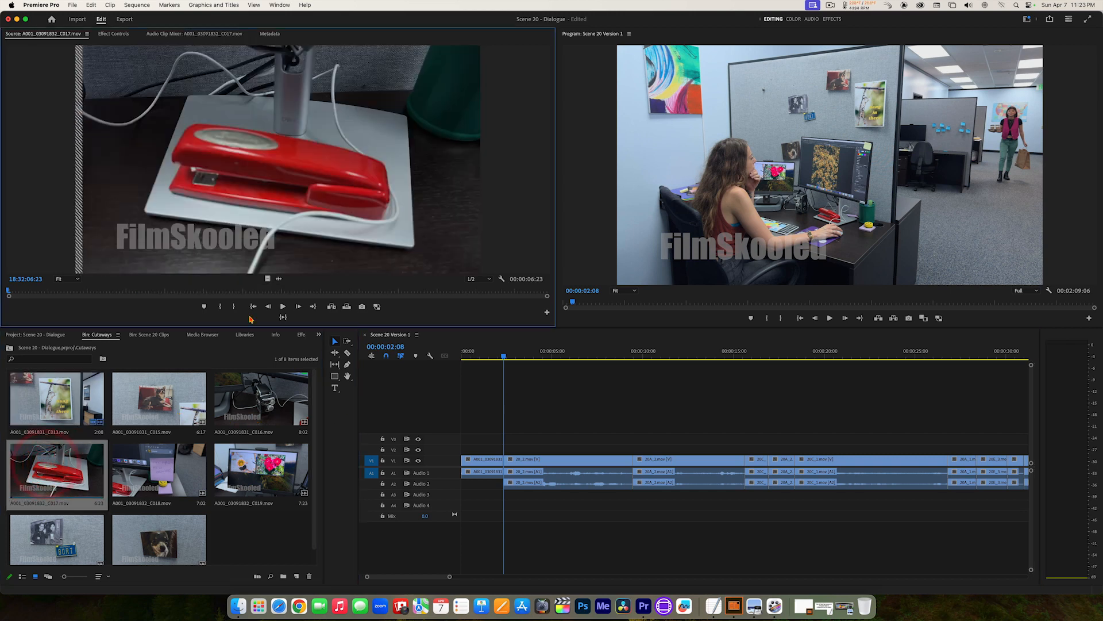
{"action": "left_click_drag", "start_coordinate": [215, 292], "coordinate": [121, 286]}
{"action": "left_click", "coordinate": [121, 286]}
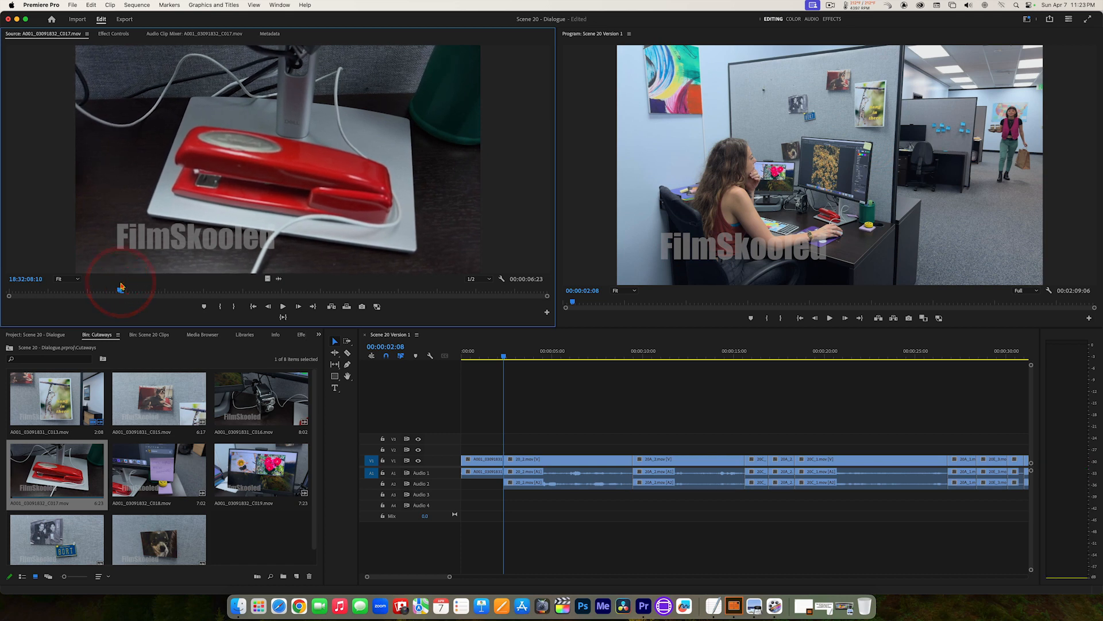
{"action": "key", "text": "i"}
{"action": "key", "text": "space"}
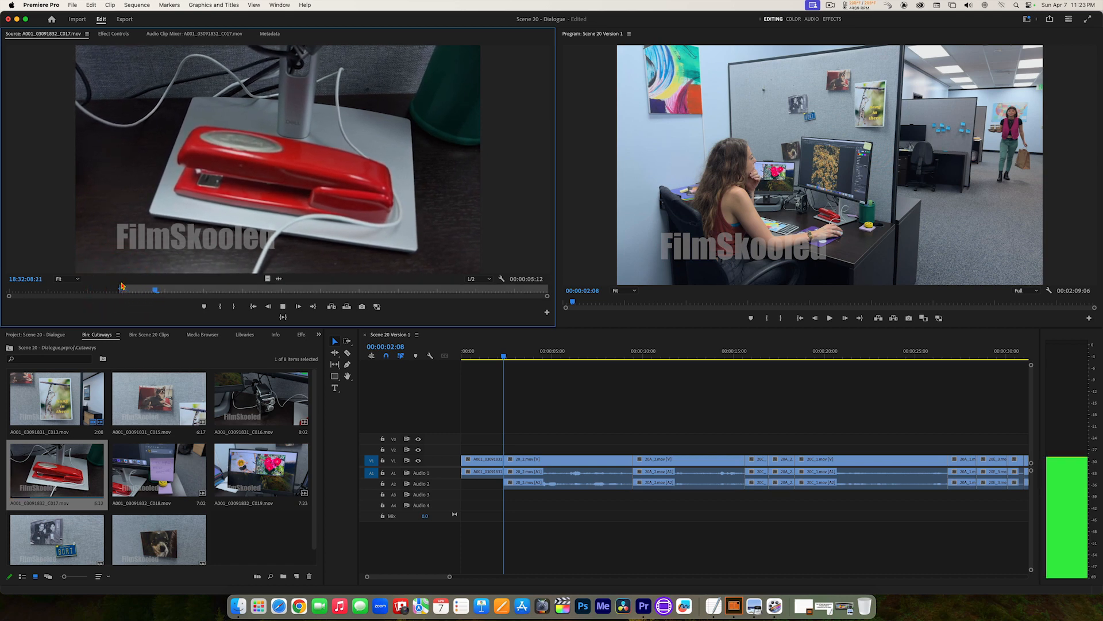
{"action": "key", "text": "space"}
{"action": "key", "text": "o"}
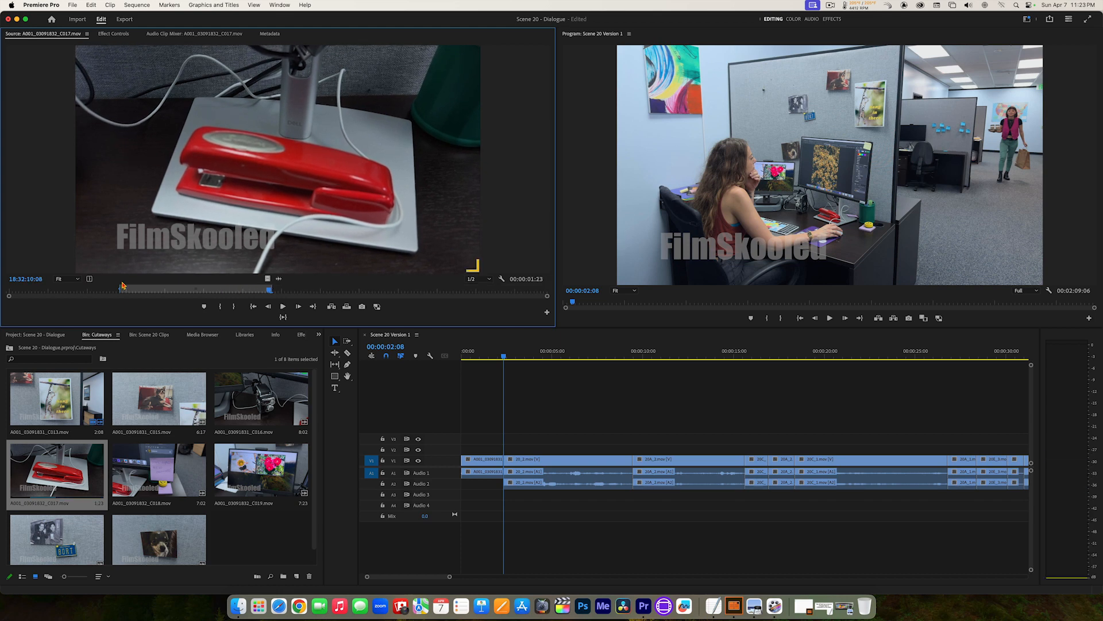
{"action": "left_click", "coordinate": [332, 308]}
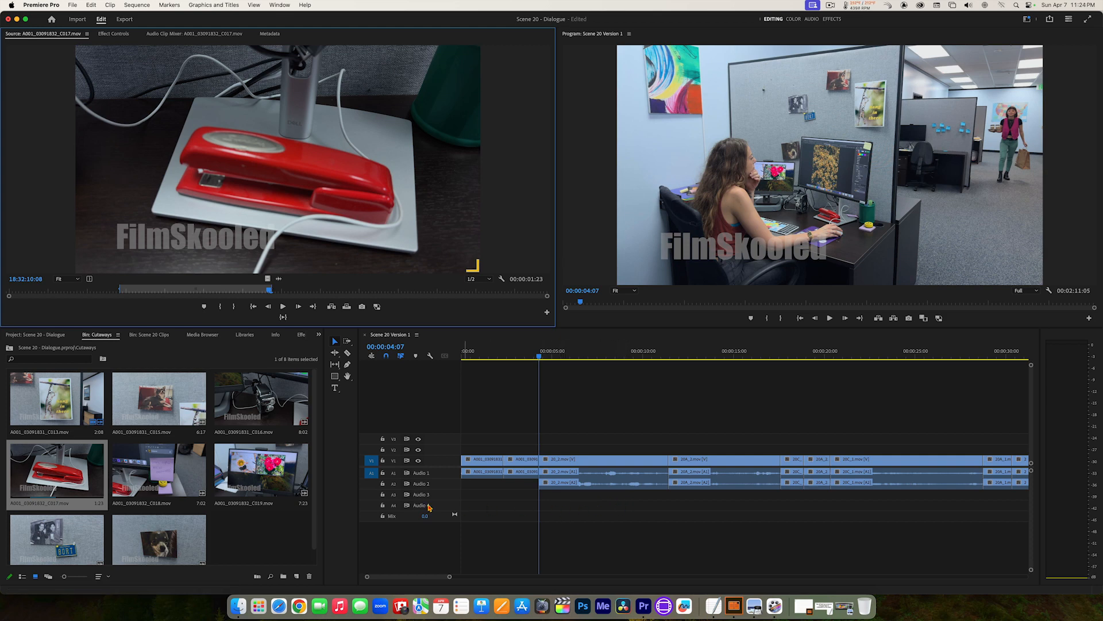
Step: Open A001_03091832_C019.mov in the source monitor and scrub through its footage
{"action": "left_click", "coordinate": [267, 467]}
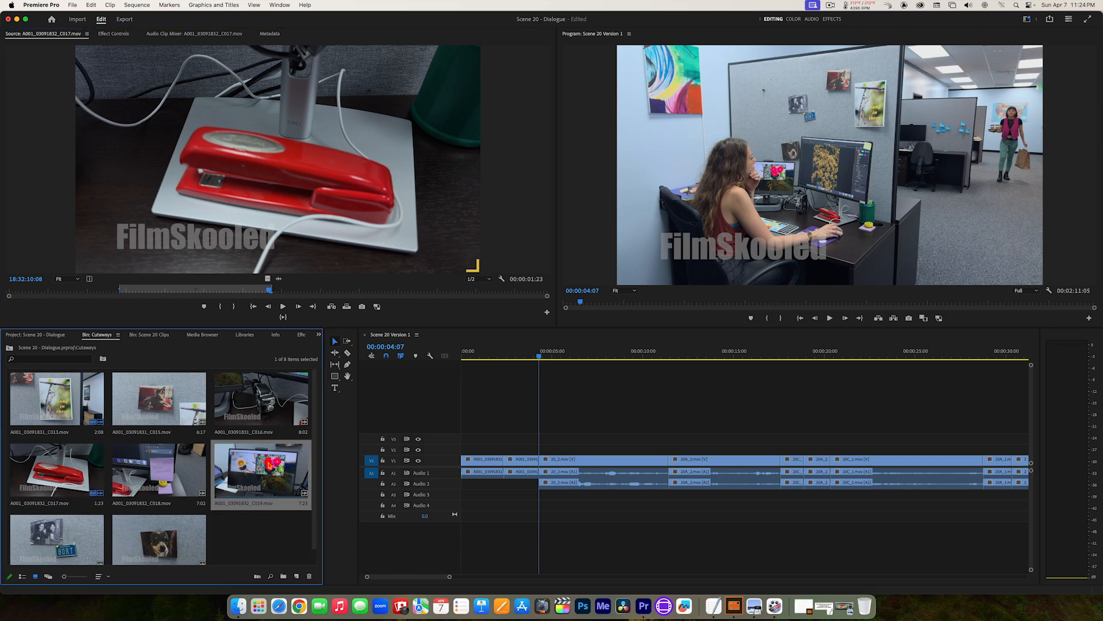
{"action": "double_click", "coordinate": [266, 467]}
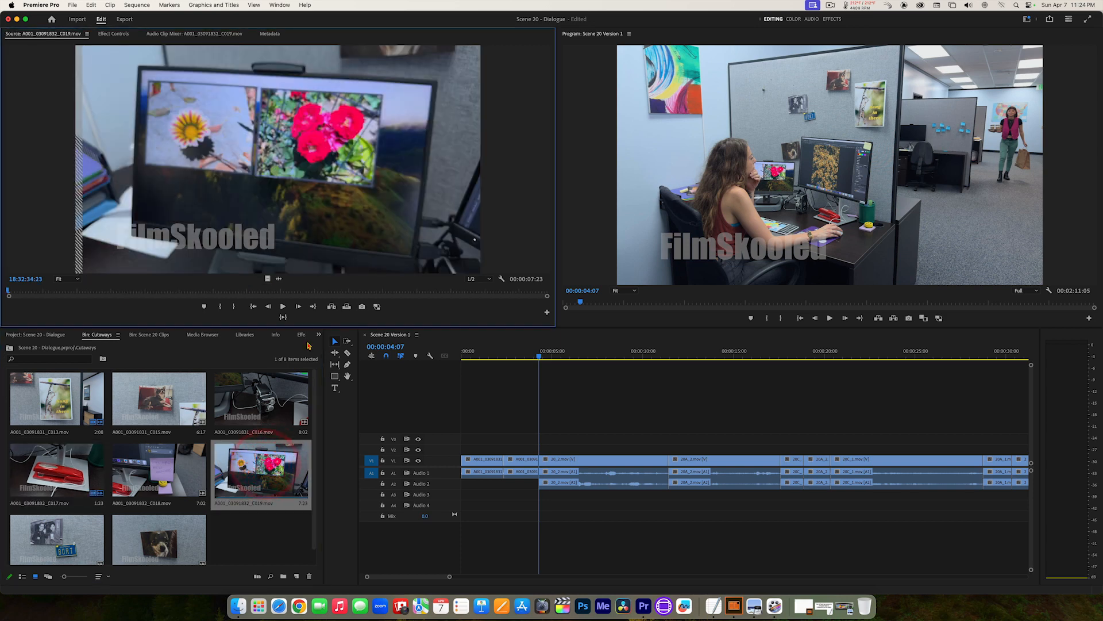
{"action": "left_click_drag", "start_coordinate": [285, 291], "coordinate": [192, 289]}
{"action": "left_click", "coordinate": [143, 291]}
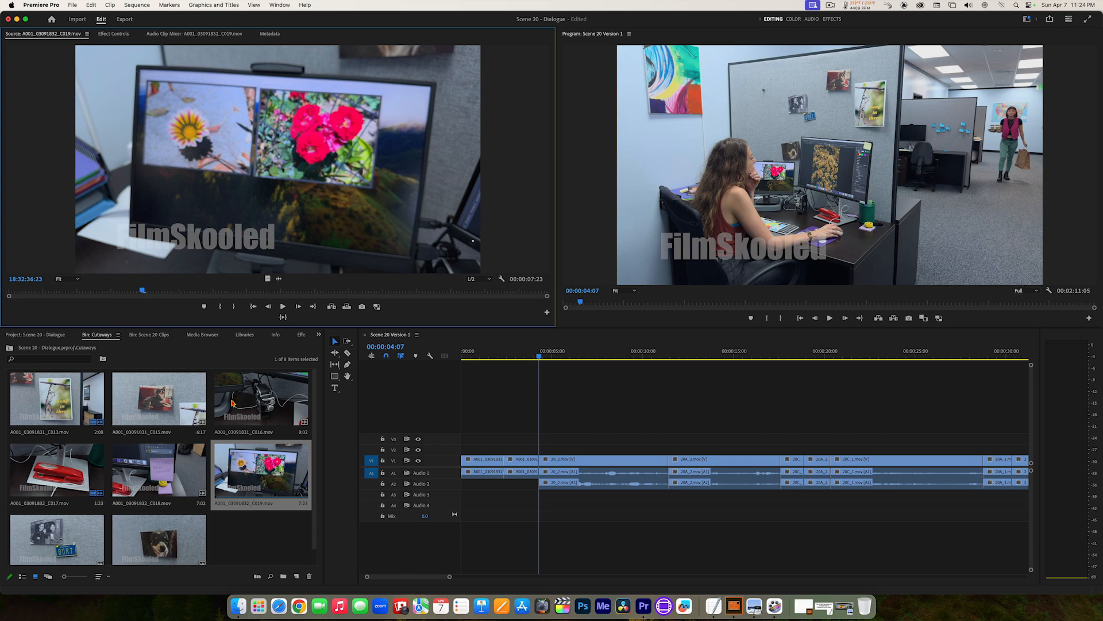
Step: Mark A001_03091831_C016.mov from 18:31:57:18 to 18:32:00:00 and insert it at 00:00:04:07 in the sequence
{"action": "double_click", "coordinate": [274, 402]}
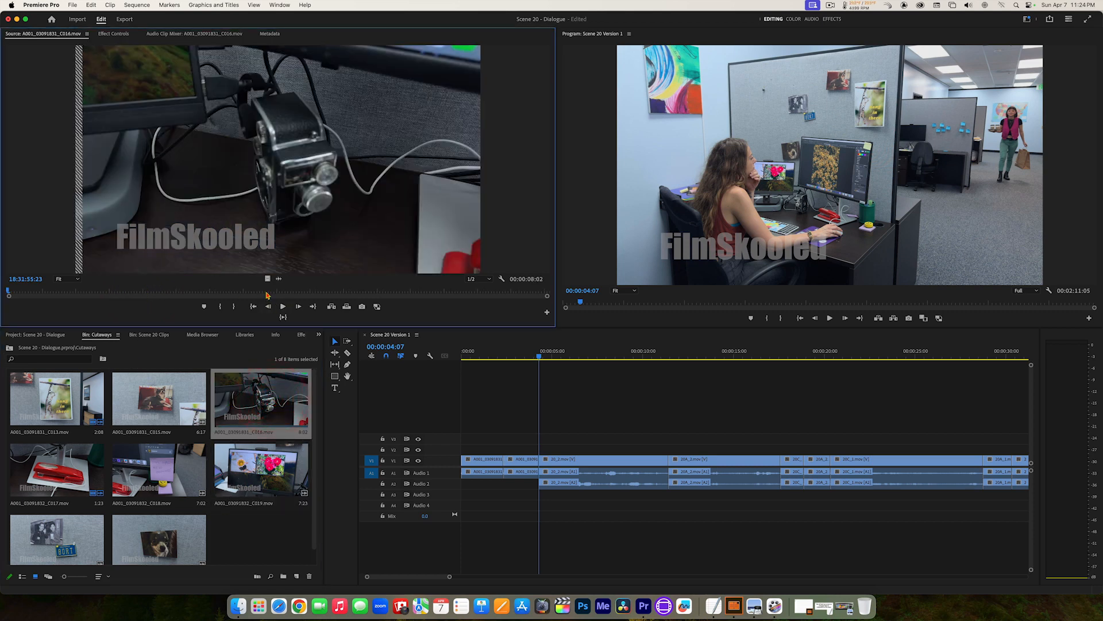
{"action": "left_click", "coordinate": [126, 289]}
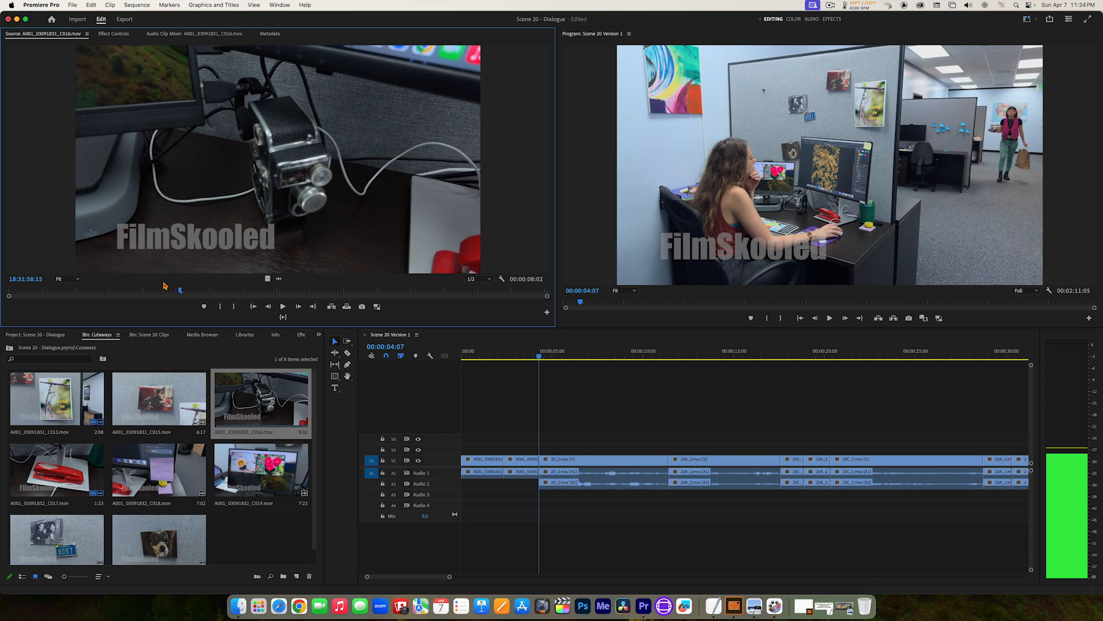
{"action": "left_click", "coordinate": [128, 284]}
{"action": "key", "text": "i"}
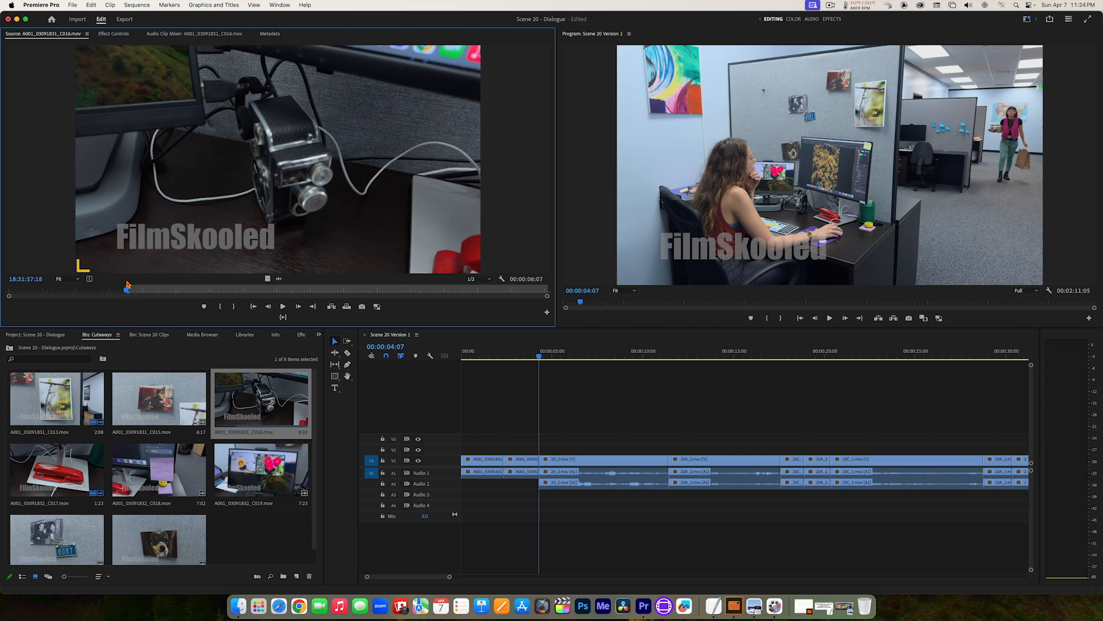
{"action": "key", "text": "space"}
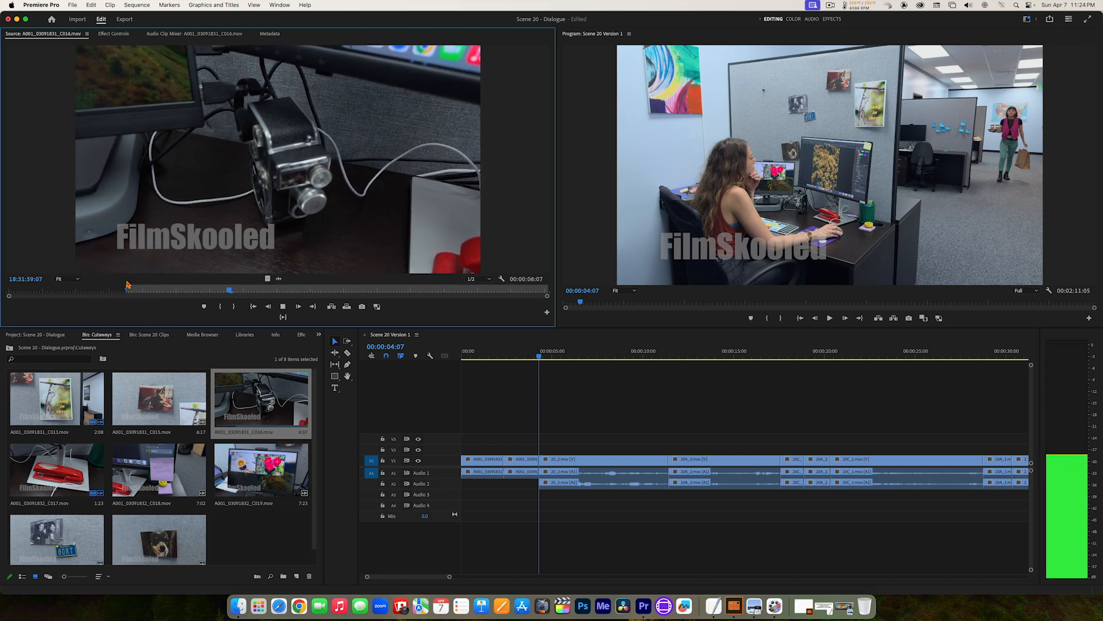
{"action": "key", "text": "space"}
{"action": "key", "text": "o"}
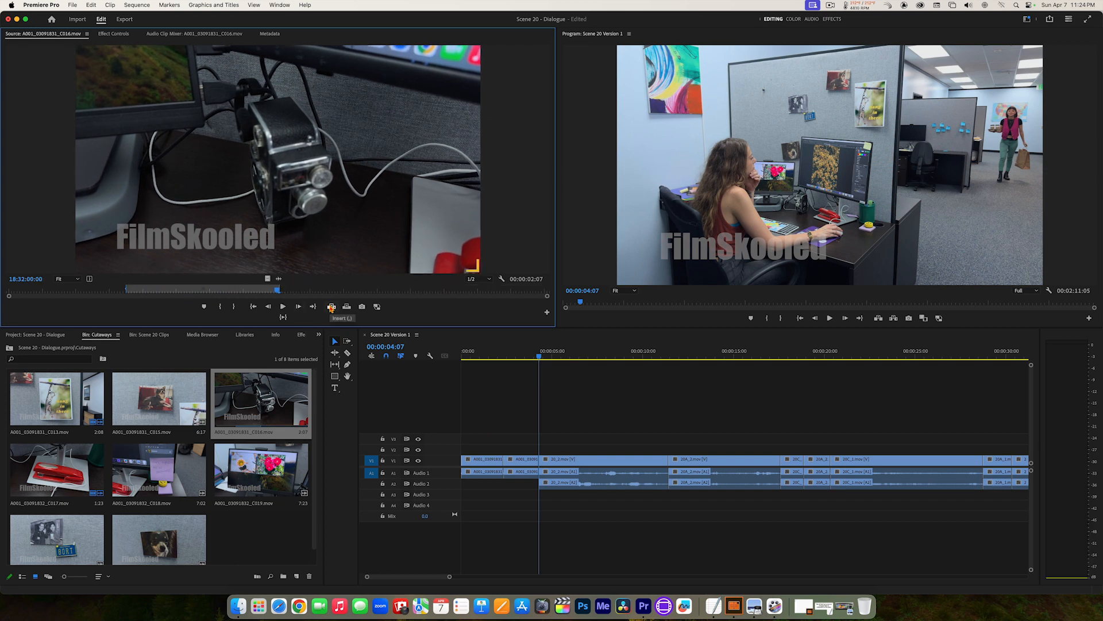
{"action": "left_click", "coordinate": [331, 307]}
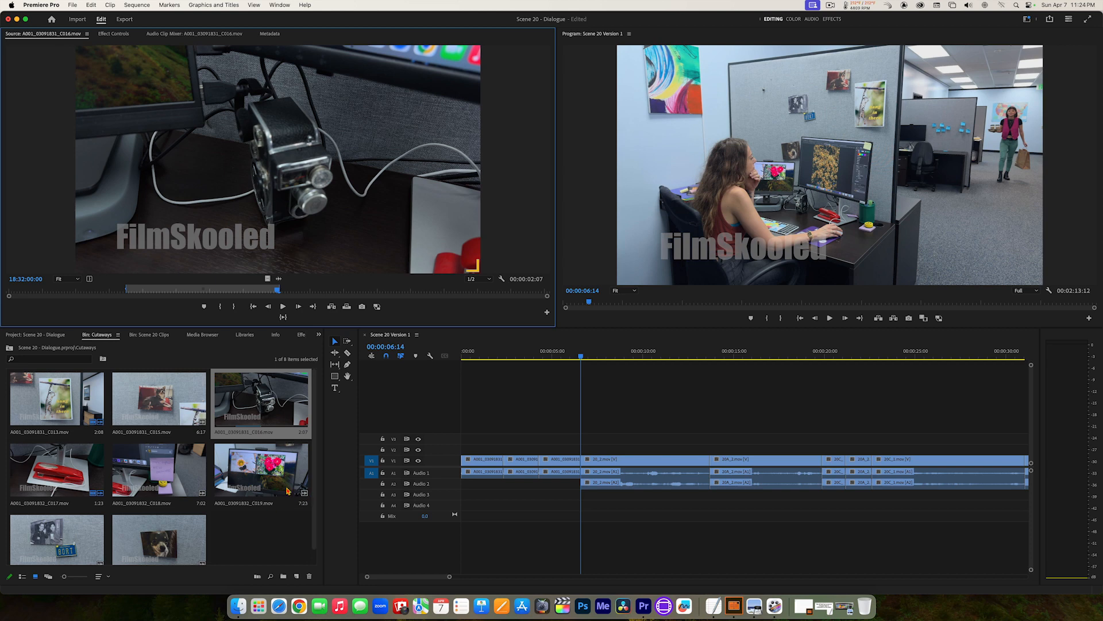
Step: Mark A001_03091831_C015.mov from 18:31:44:21 to 18:31:47:00 and insert it at 00:00:06:14 in the sequence
{"action": "double_click", "coordinate": [160, 398]}
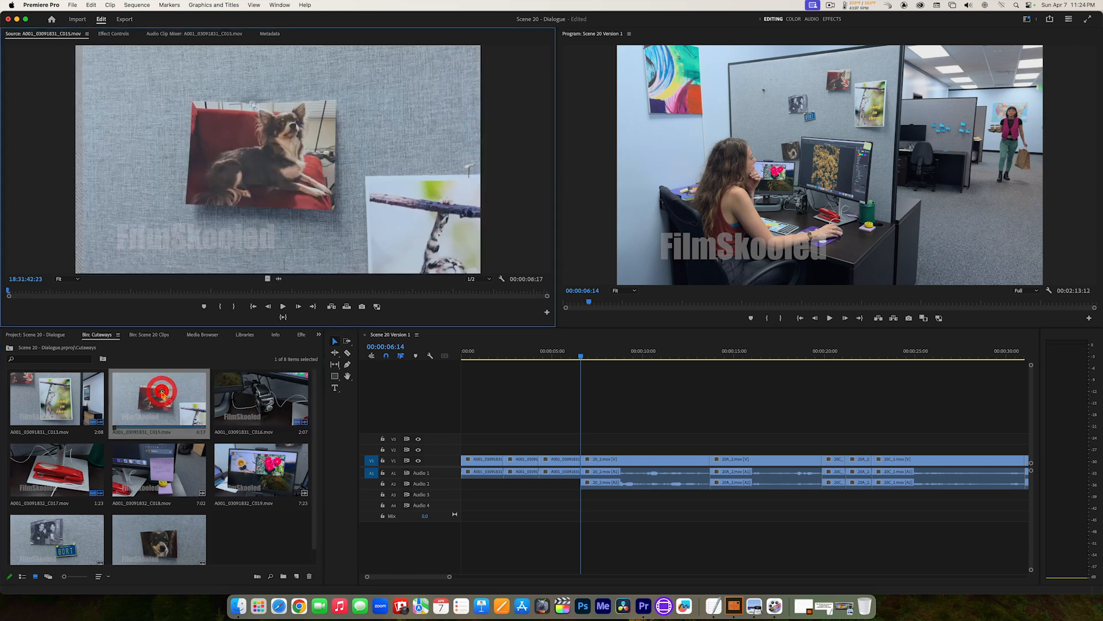
{"action": "key", "text": "space"}
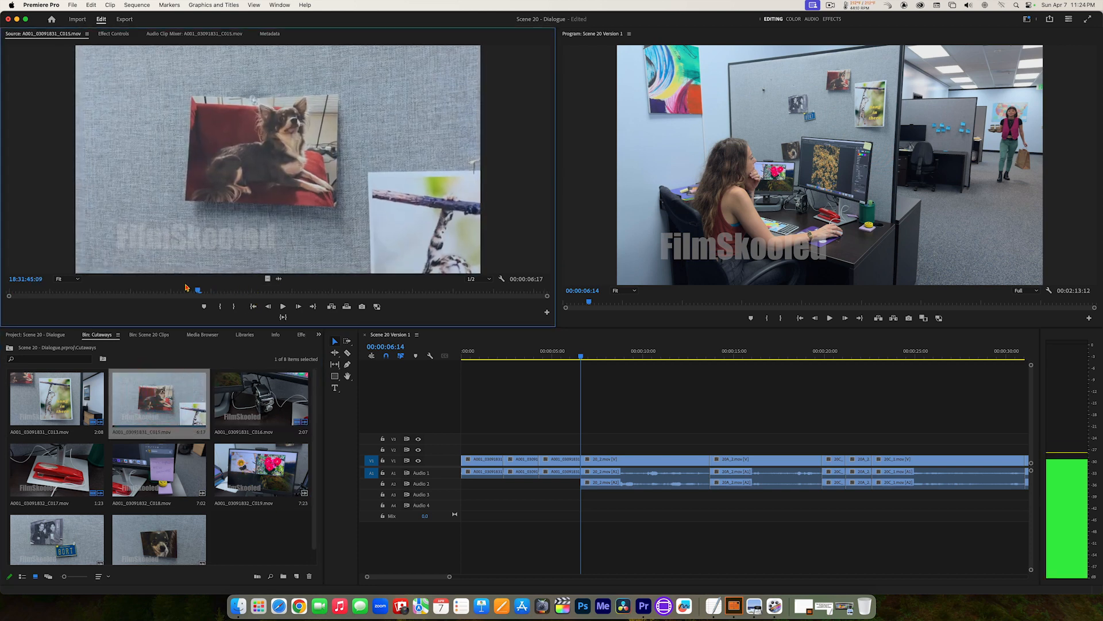
{"action": "left_click", "coordinate": [161, 287]}
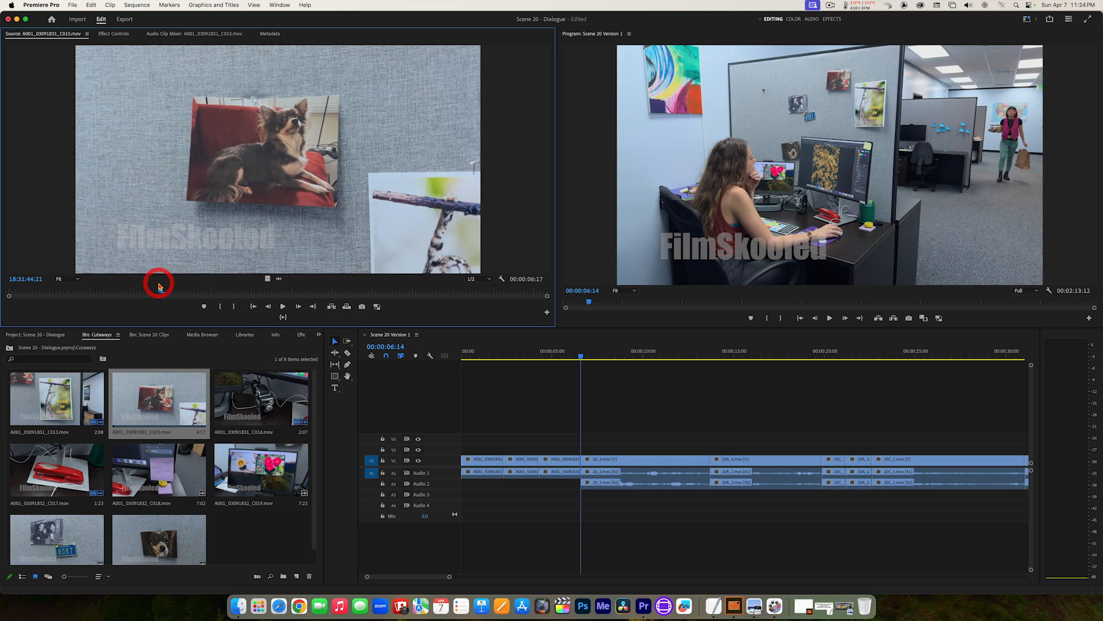
{"action": "key", "text": "i"}
{"action": "key", "text": "space"}
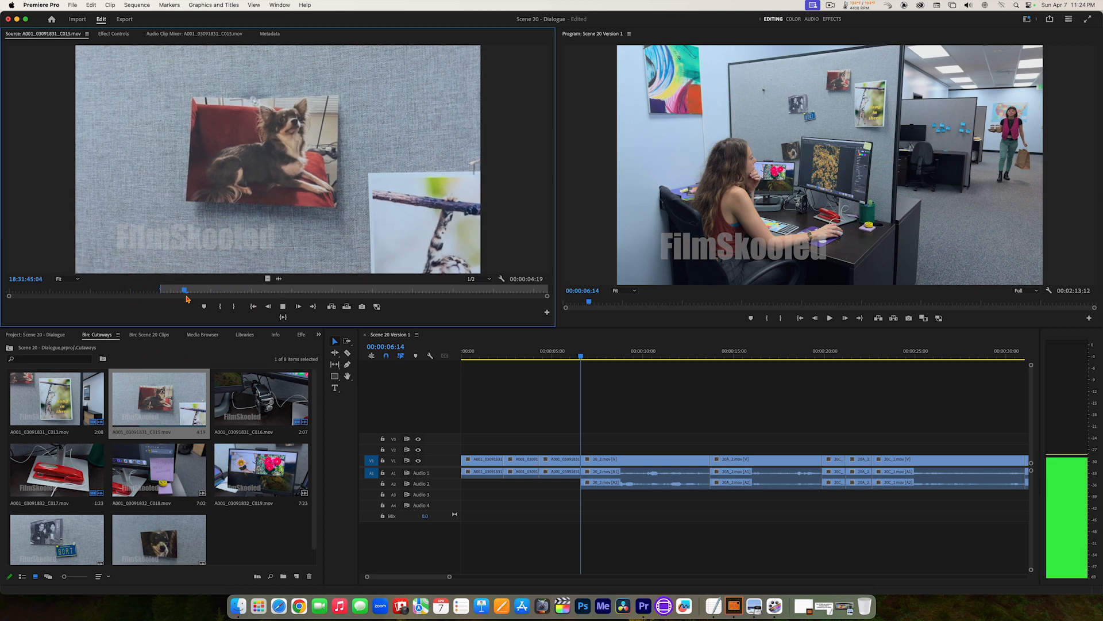
{"action": "key", "text": "o"}
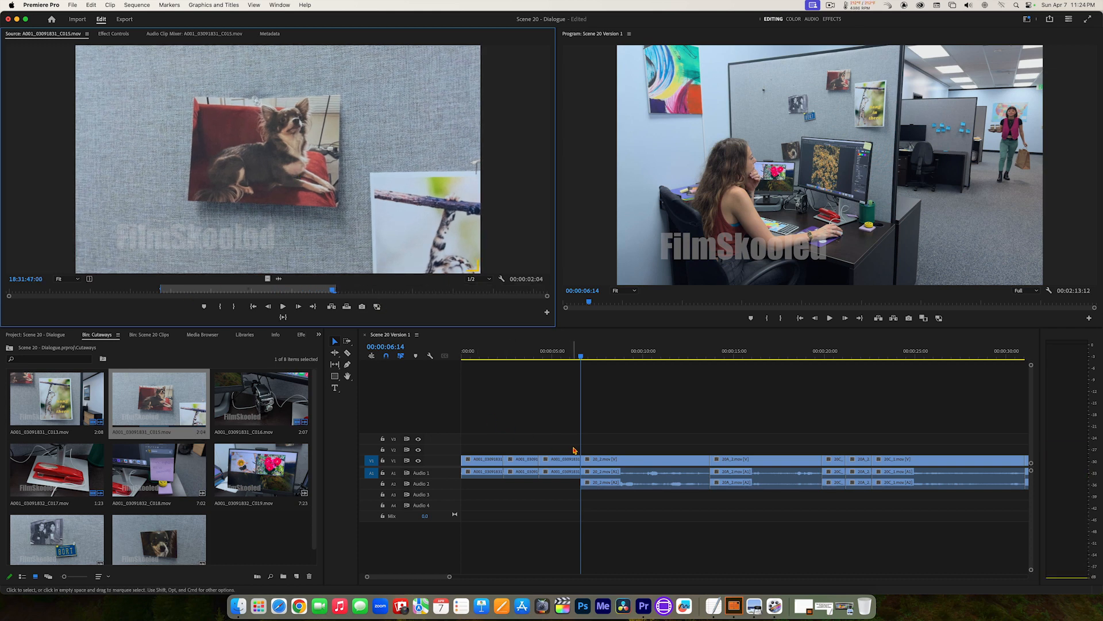
{"action": "left_click_drag", "start_coordinate": [276, 170], "coordinate": [720, 154]}
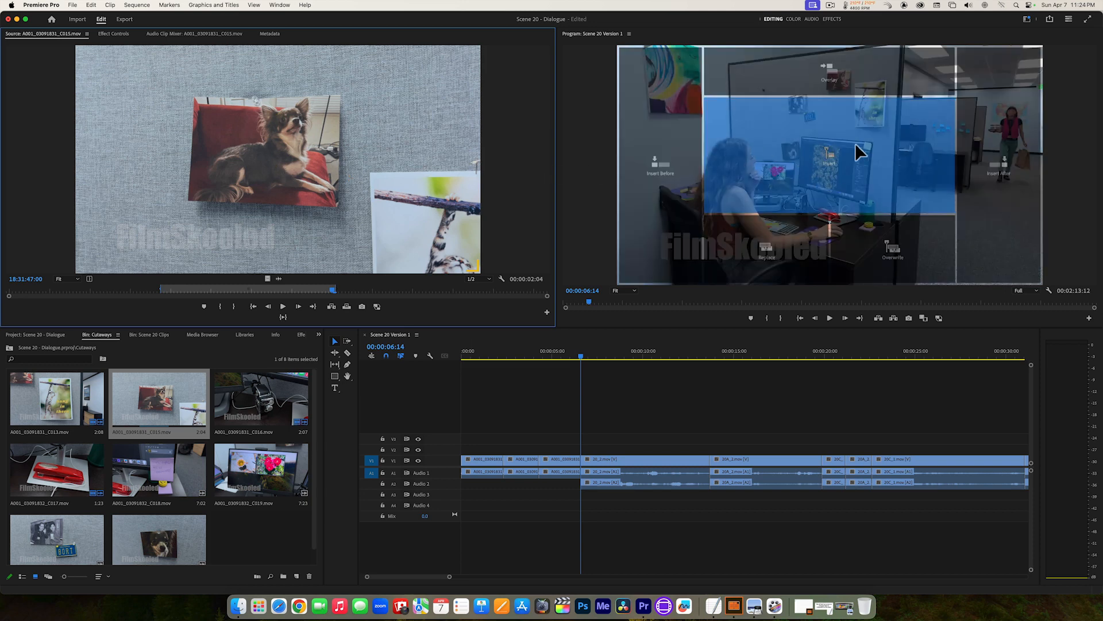
{"action": "left_click_drag", "start_coordinate": [841, 149], "coordinate": [841, 150]}
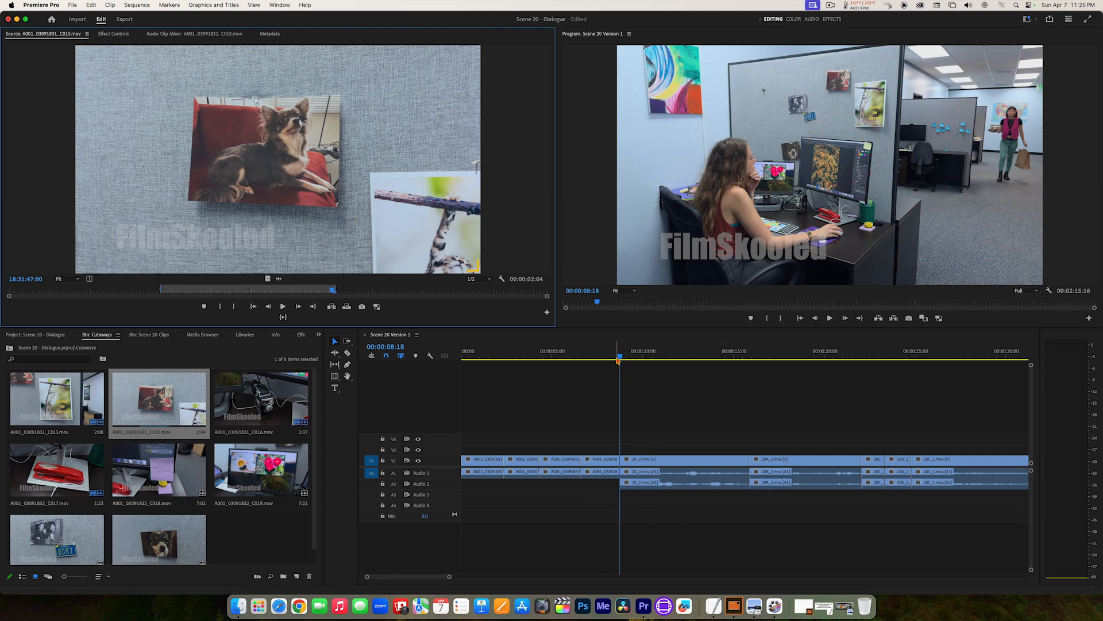
Step: Play the sequence from its start through the cutaways and into the first dialogue clip
{"action": "left_click_drag", "start_coordinate": [617, 354], "coordinate": [462, 355]}
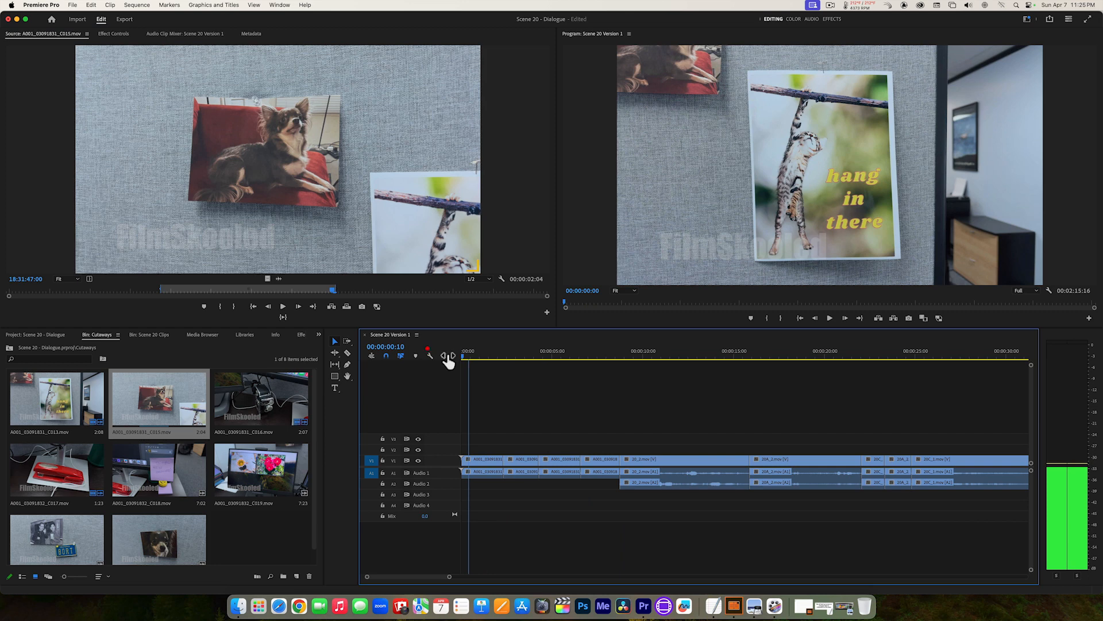
{"action": "key", "text": "space"}
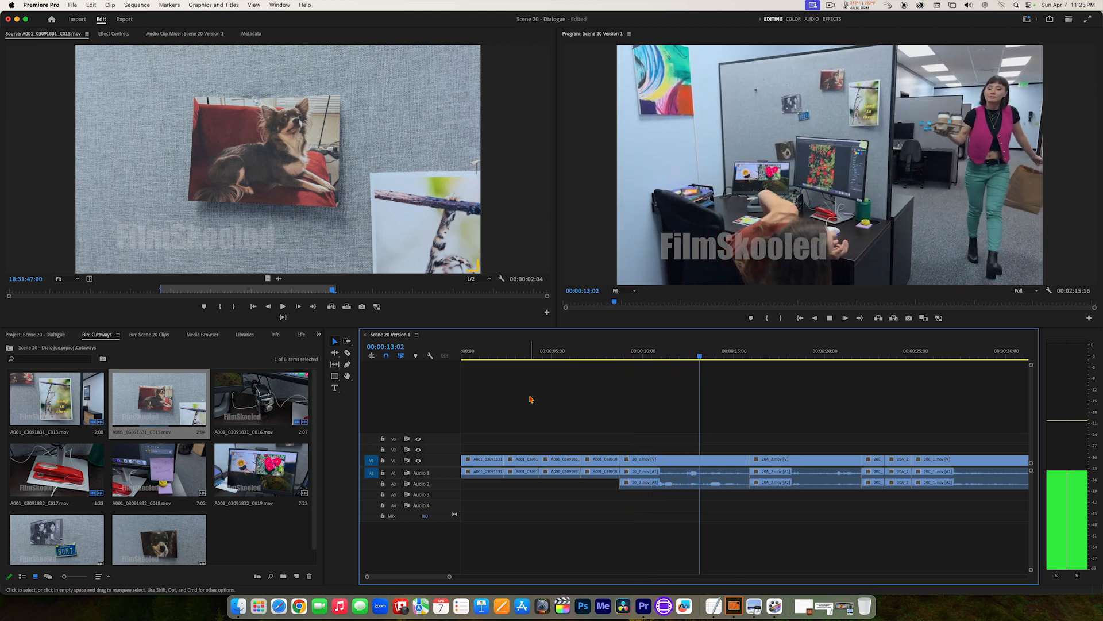
{"action": "key", "text": "space"}
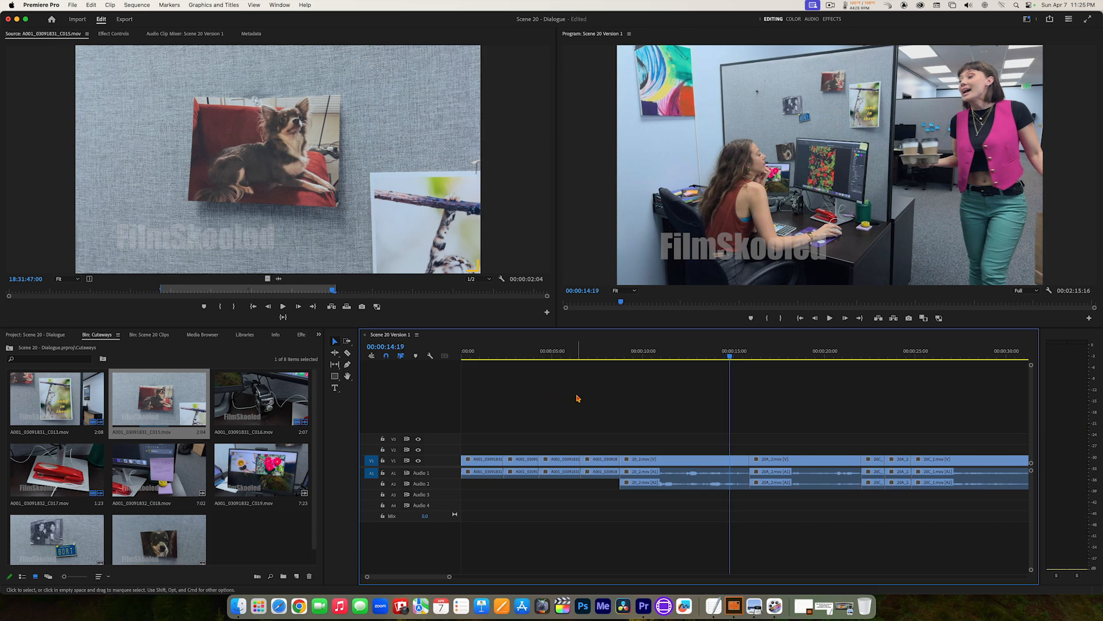
Step: Snap the playhead to the cut after the last cutaway at 00:00:08:18 and open 20F_3.mov from the Scene 20 Clips bin
{"action": "left_click_drag", "start_coordinate": [662, 353], "coordinate": [620, 350]}
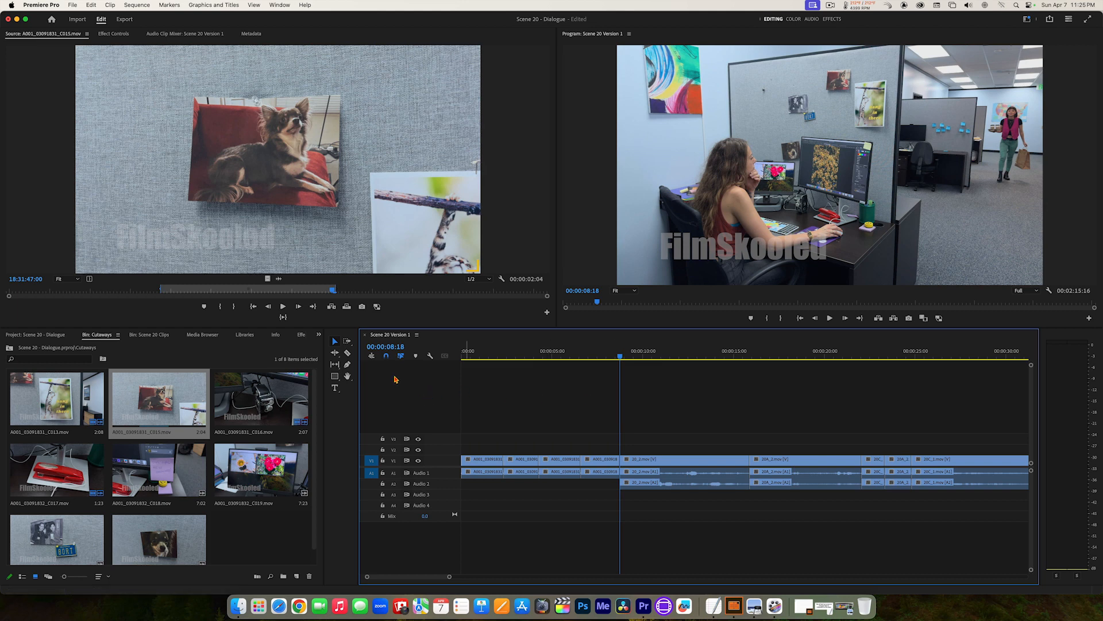
{"action": "left_click", "coordinate": [149, 335]}
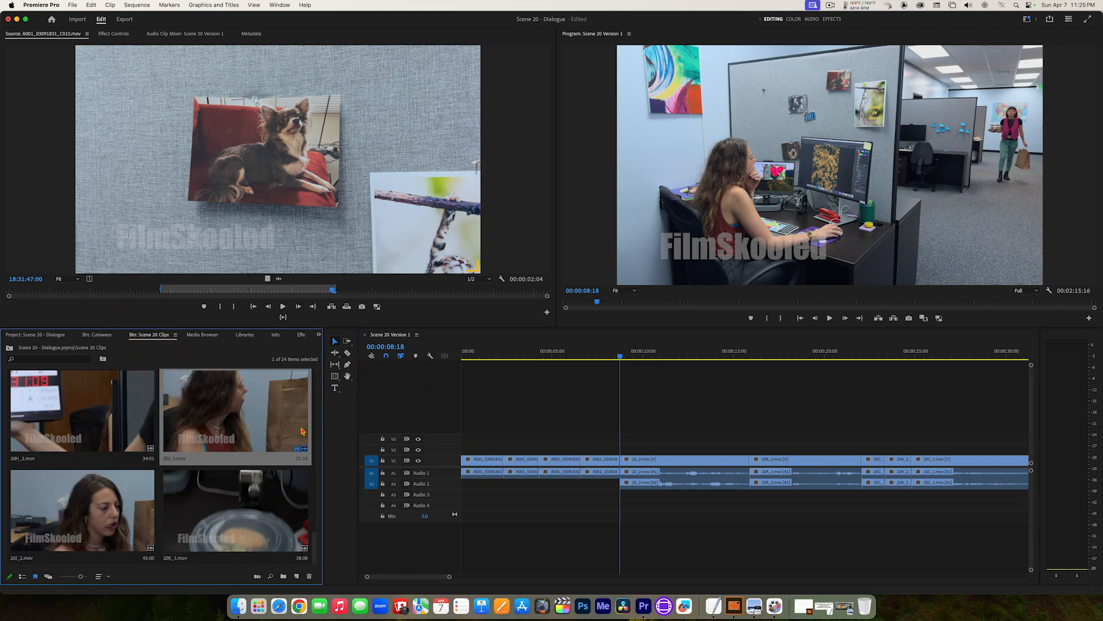
{"action": "left_click_drag", "start_coordinate": [309, 543], "coordinate": [313, 494]}
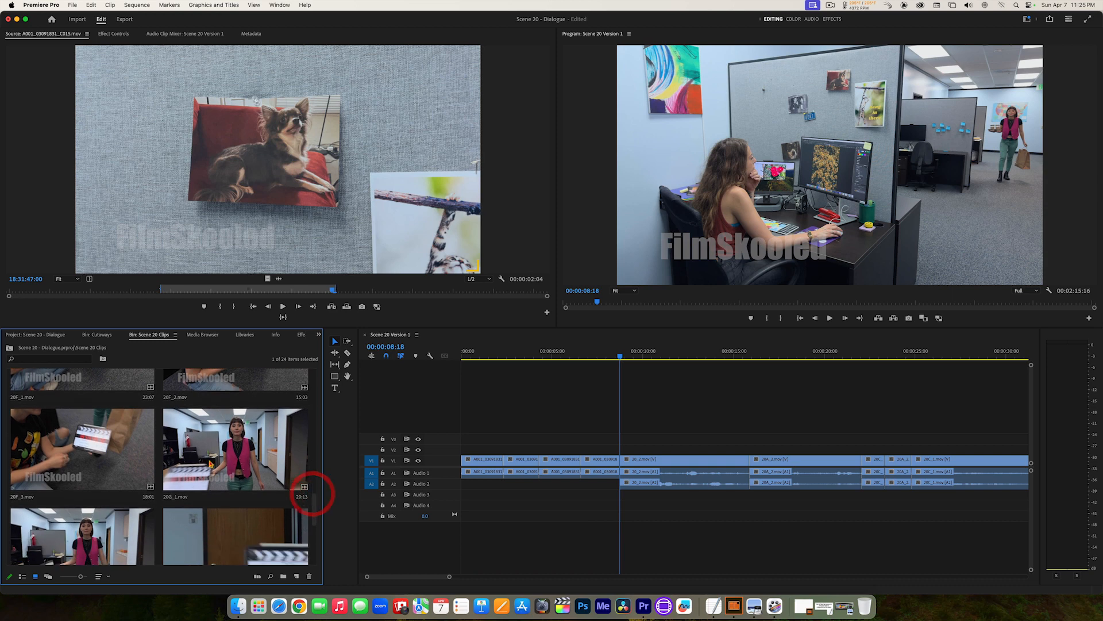
{"action": "double_click", "coordinate": [53, 450]}
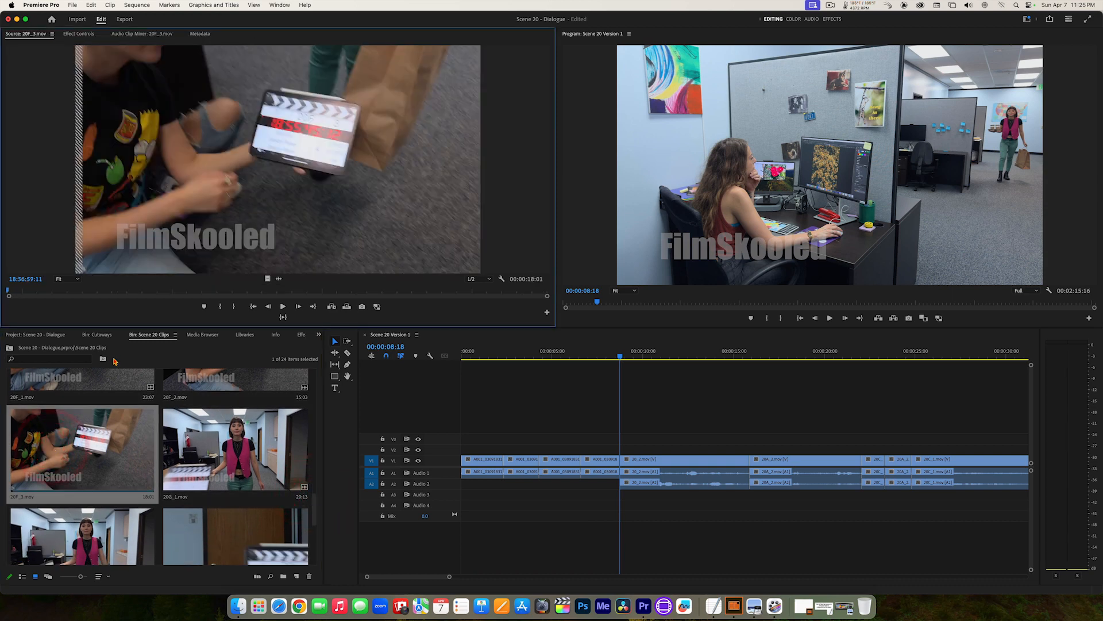
Step: Mark 20F_3.mov from 18:57:10:13 to 18:57:13:08, covering the walking feet and the paper bag
{"action": "left_click_drag", "start_coordinate": [113, 294], "coordinate": [339, 292]}
{"action": "key", "text": "i"}
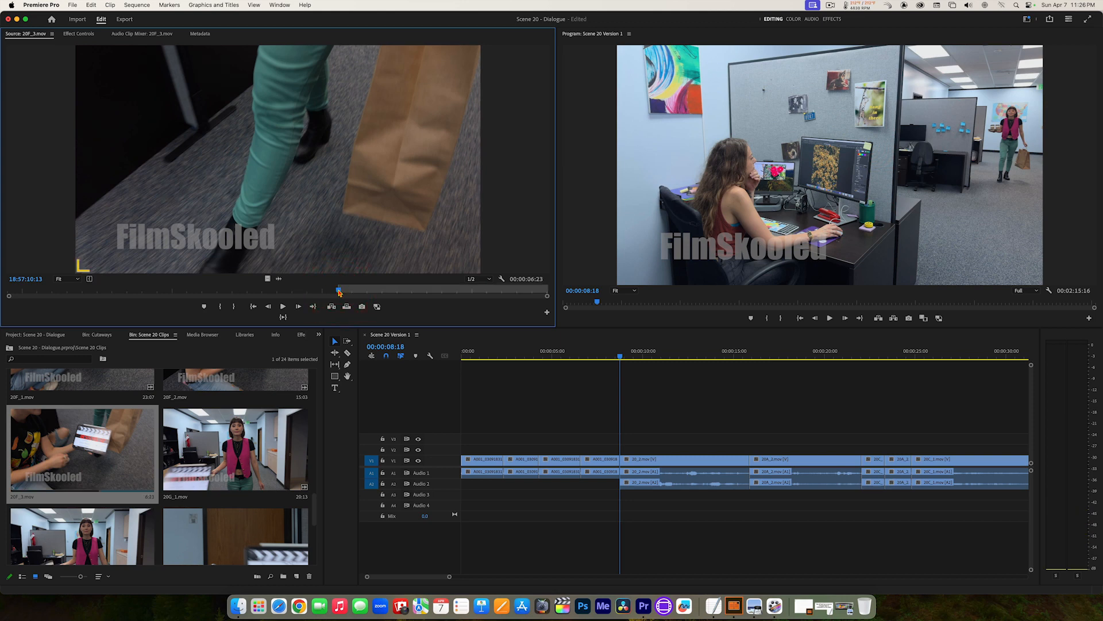
{"action": "key", "text": "space"}
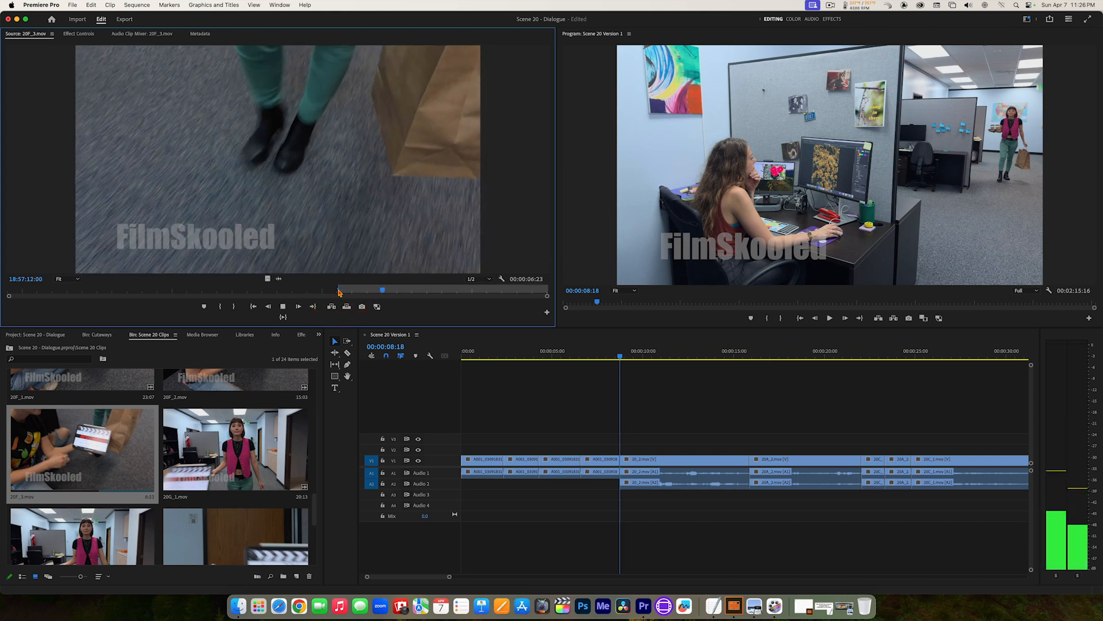
{"action": "key", "text": "space"}
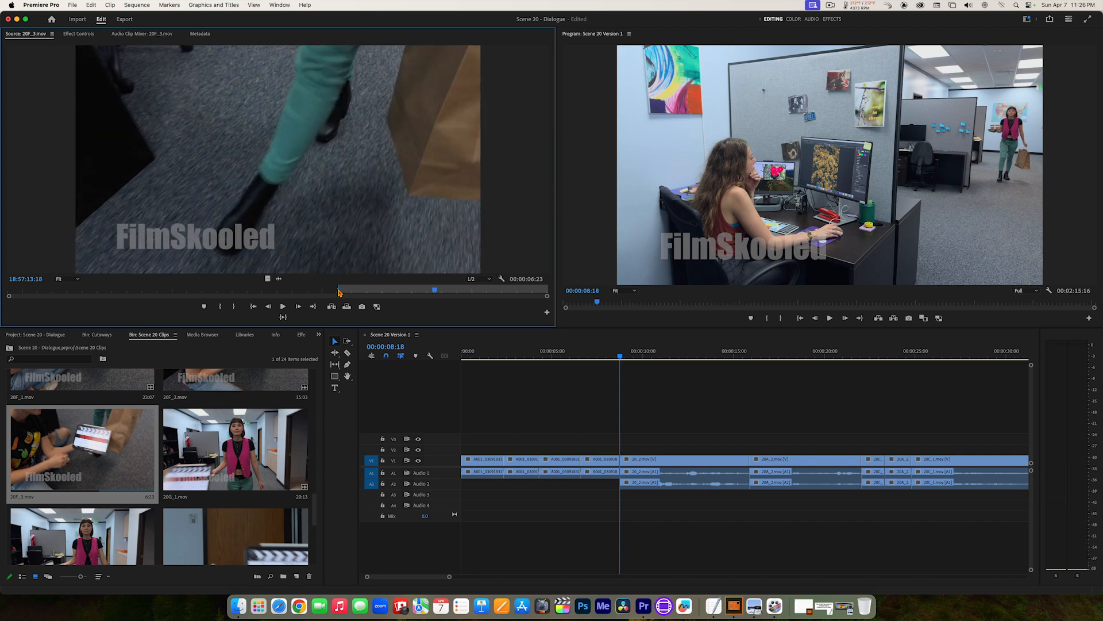
{"action": "key", "text": "o"}
{"action": "key", "text": "Left"}
{"action": "key", "text": "Left"}
{"action": "key", "text": "Left"}
{"action": "key", "text": "Left"}
{"action": "key", "text": "Left"}
{"action": "key", "text": "Left"}
{"action": "key", "text": "Left"}
{"action": "key", "text": "Left"}
{"action": "key", "text": "Left"}
{"action": "key", "text": "Left"}
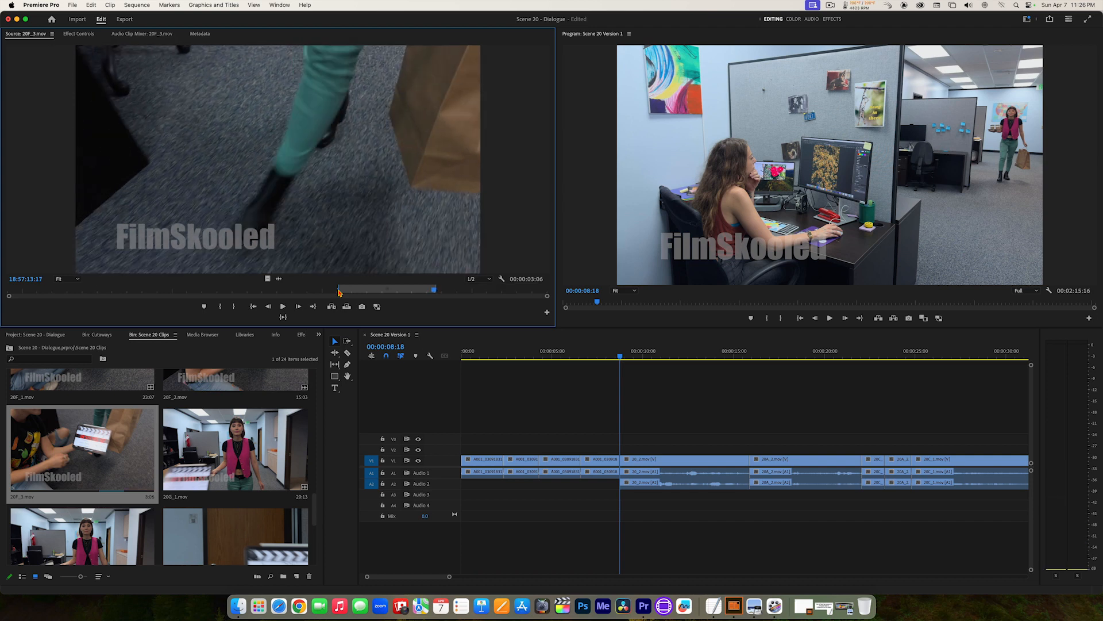
{"action": "key", "text": "o"}
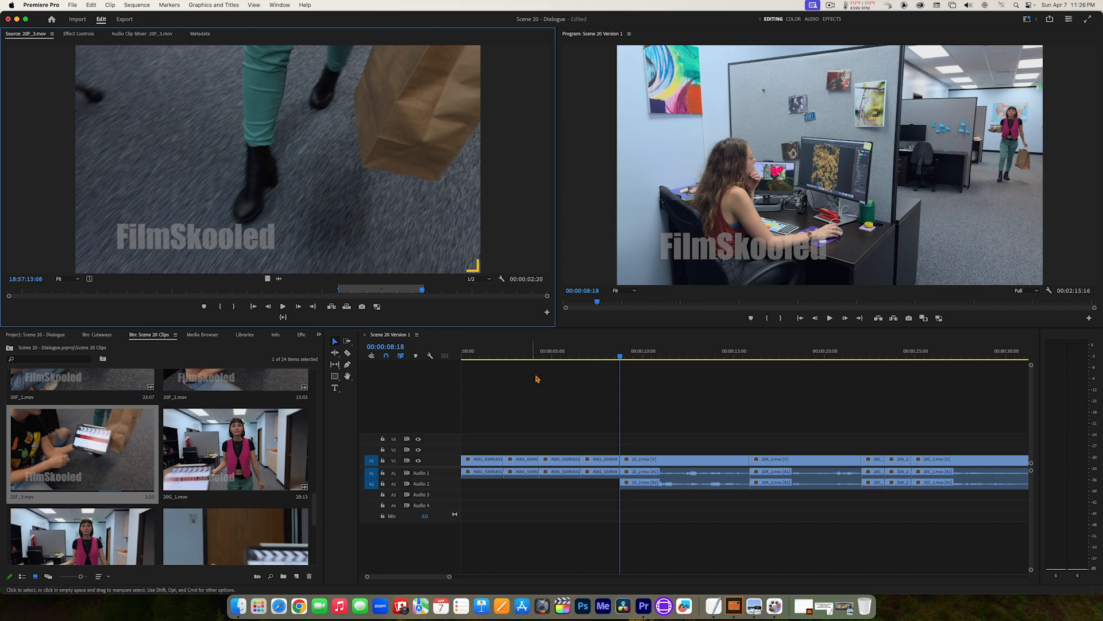
Step: Try overwriting the sequence at 00:00:08:18 with the marked 20F_3.mov section, play across the edit, and undo the overwrite
{"action": "left_click", "coordinate": [346, 307]}
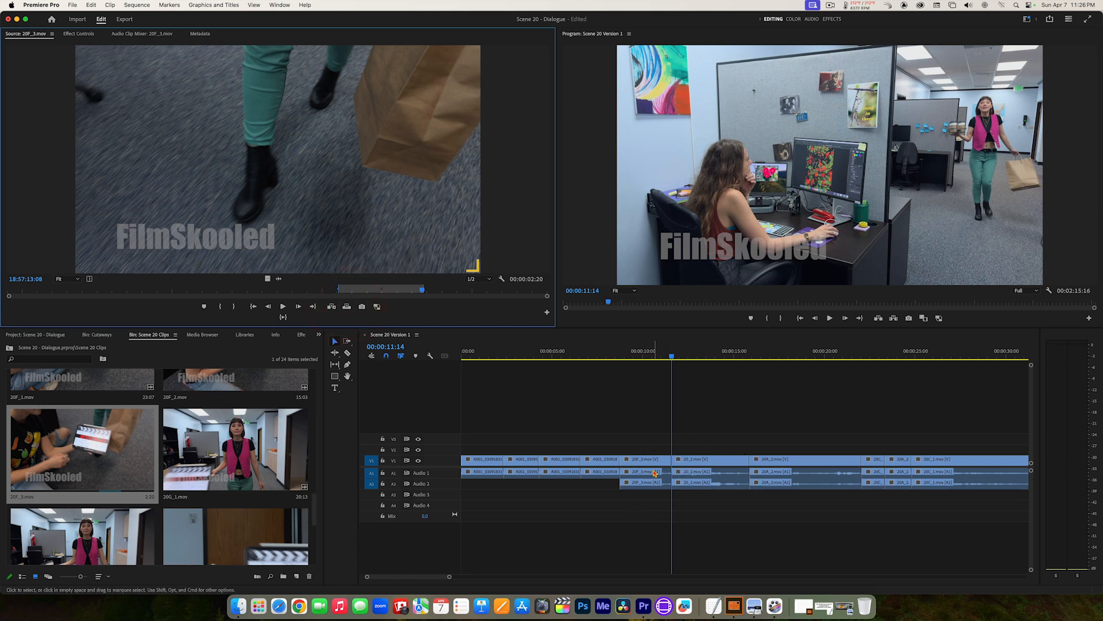
{"action": "left_click_drag", "start_coordinate": [640, 357], "coordinate": [587, 358]}
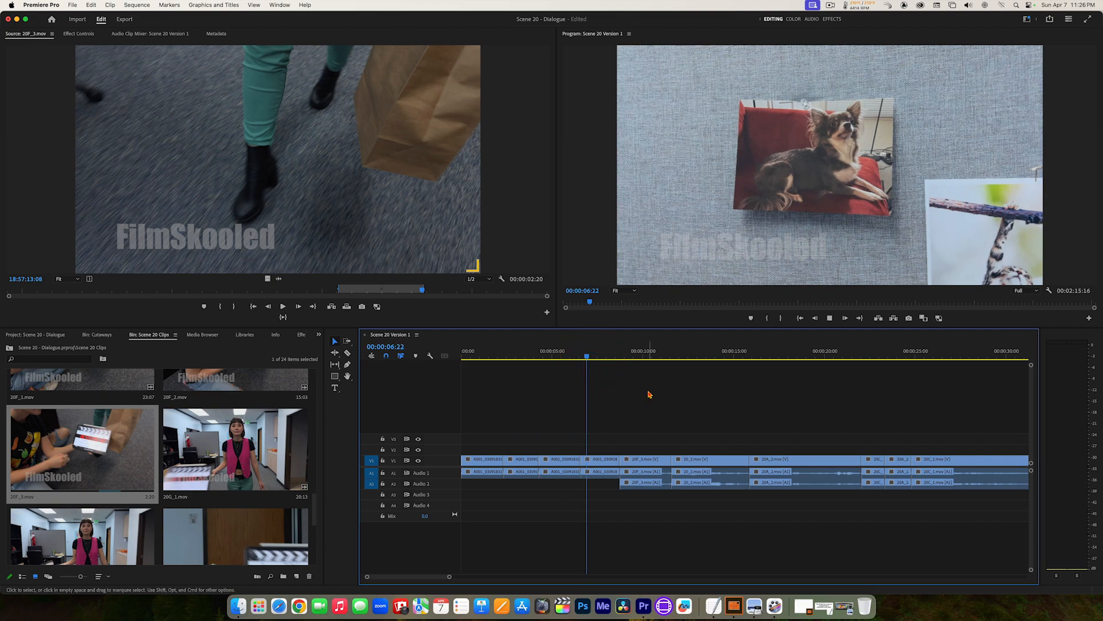
{"action": "key", "text": "space"}
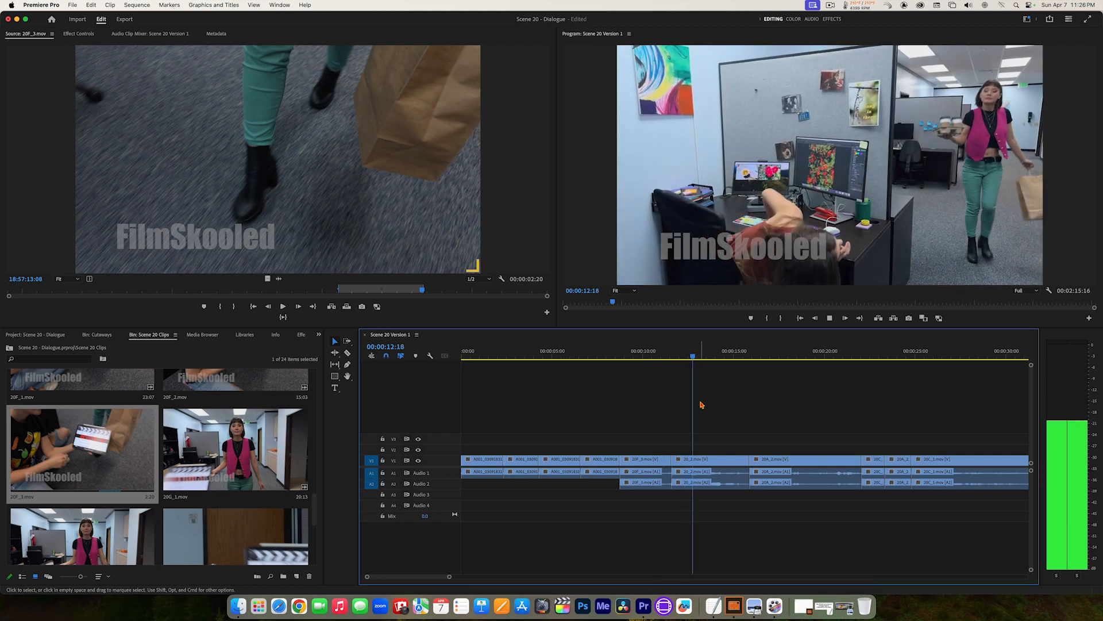
{"action": "key", "text": "space"}
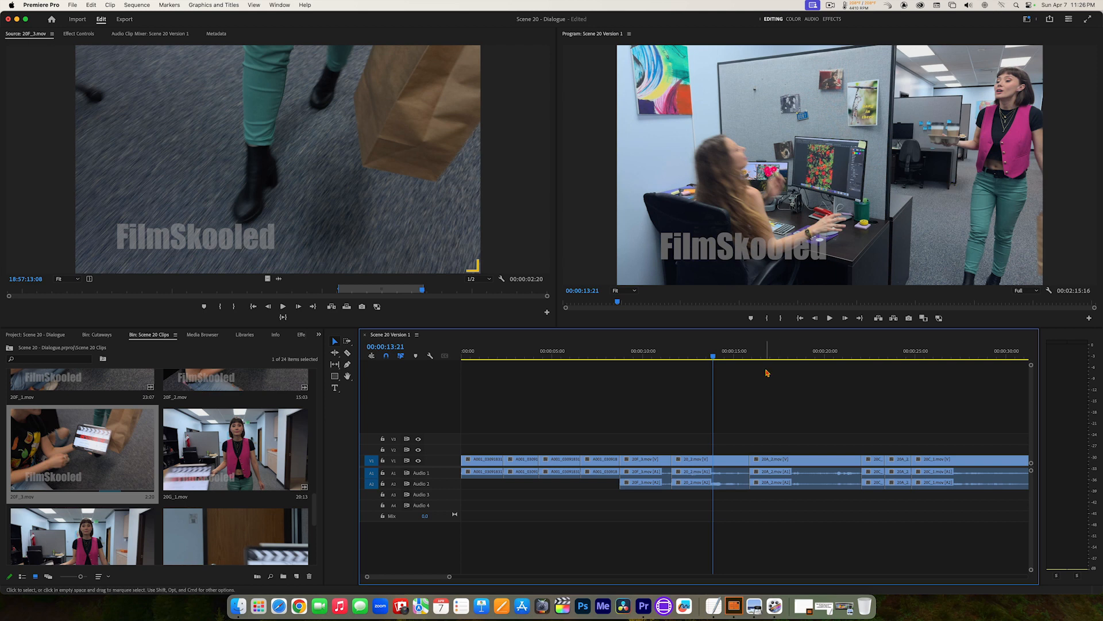
{"action": "left_click_drag", "start_coordinate": [667, 356], "coordinate": [616, 356]}
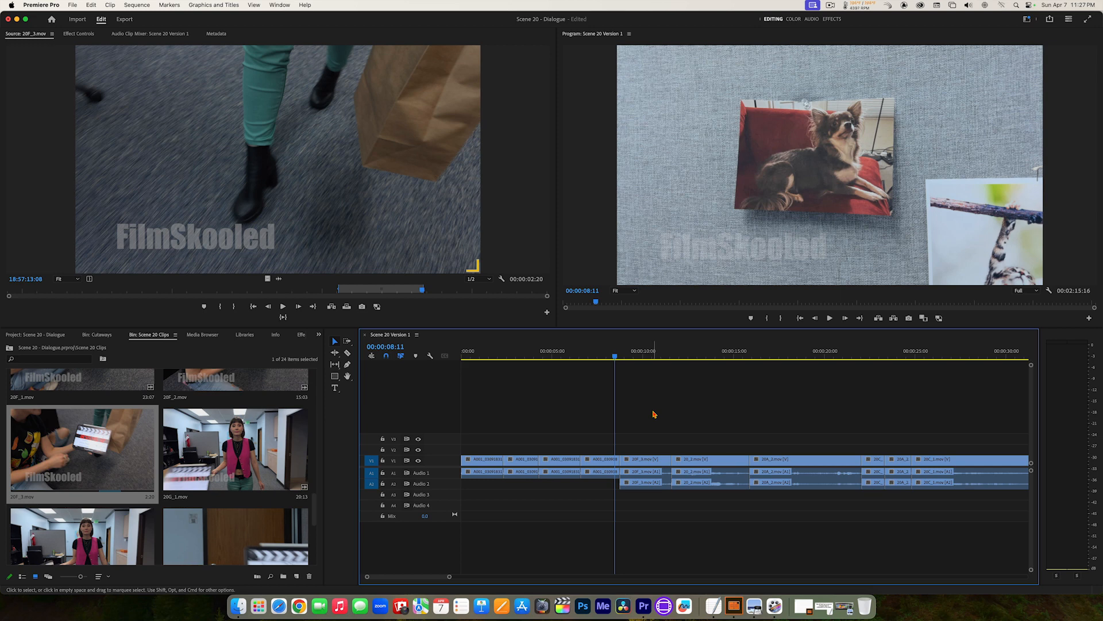
{"action": "key", "text": "super+z"}
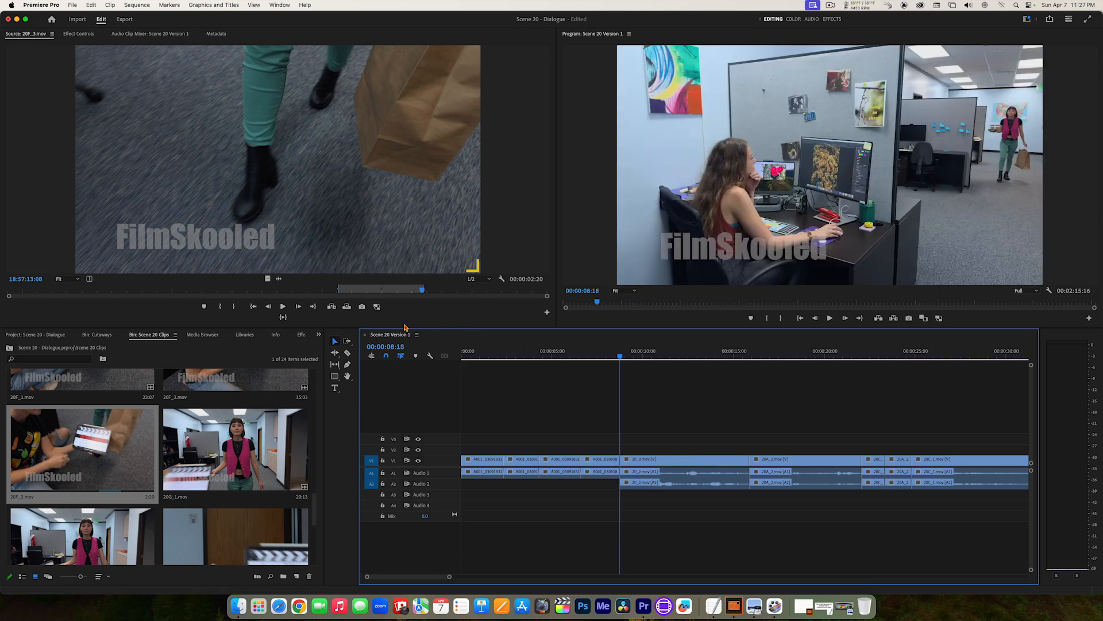
Step: Insert the marked 20F_3.mov section at 00:00:08:18 and play the sequence from its start into the dialogue
{"action": "left_click", "coordinate": [331, 307]}
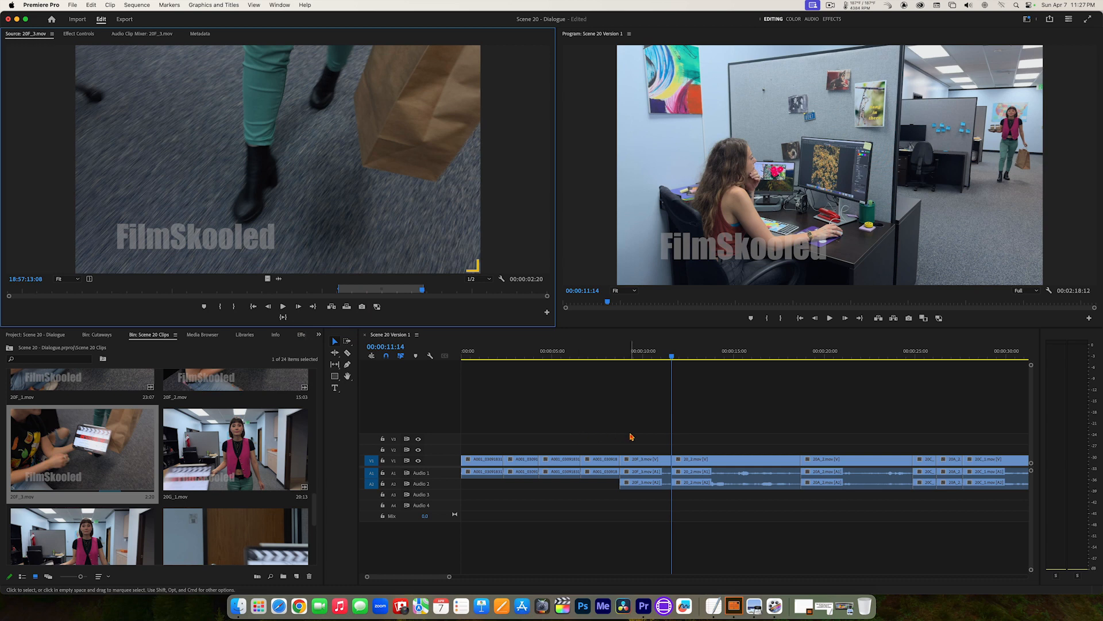
{"action": "left_click_drag", "start_coordinate": [673, 352], "coordinate": [431, 354]}
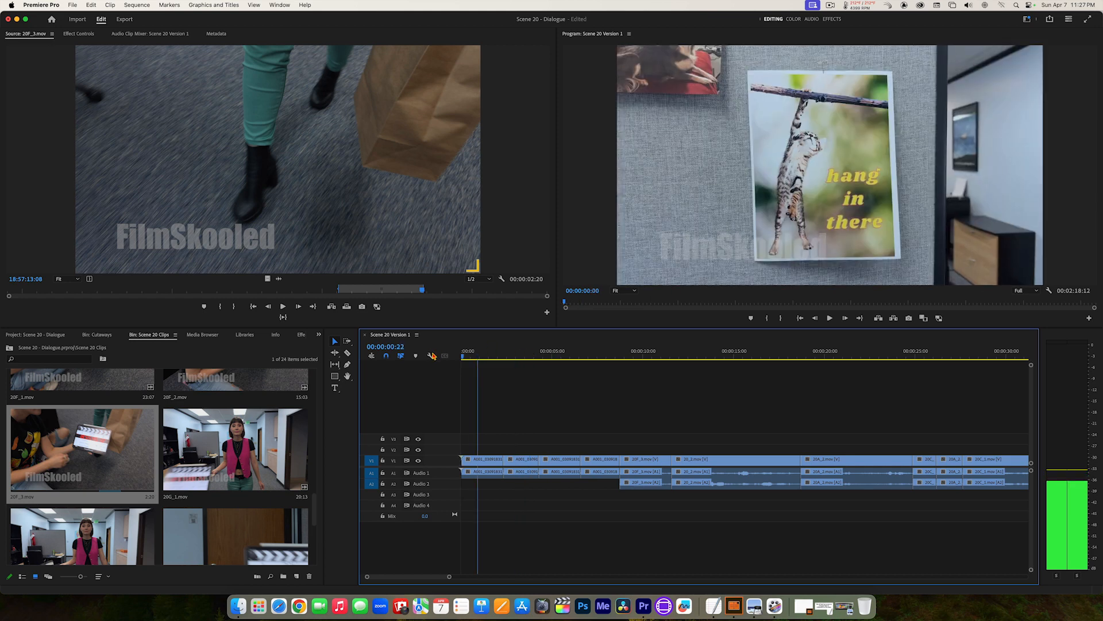
{"action": "key", "text": "space"}
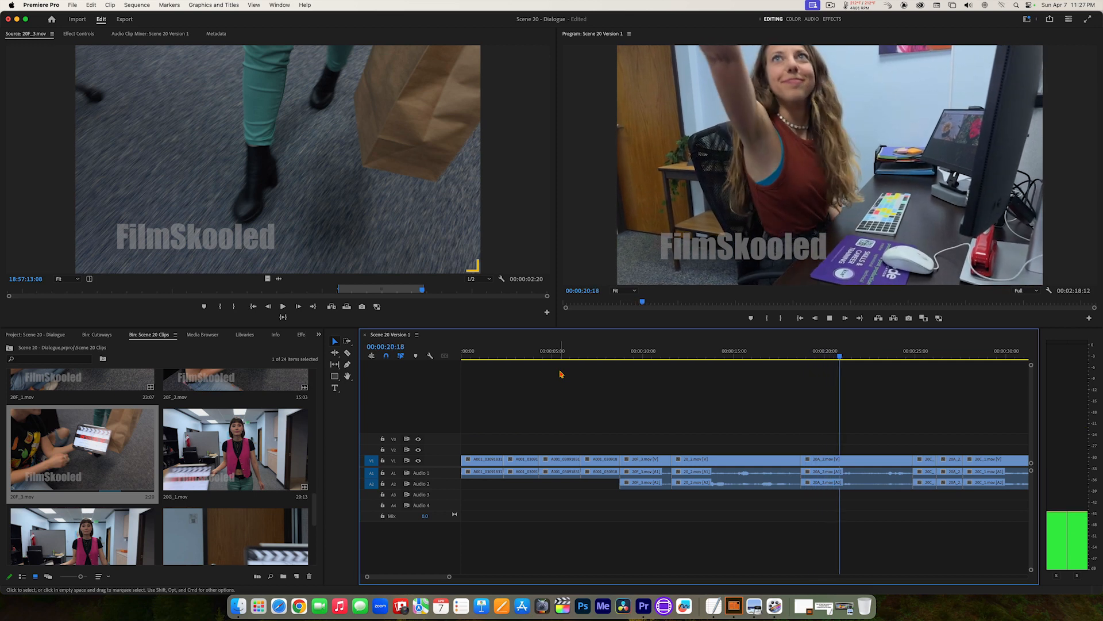
{"action": "key", "text": "space"}
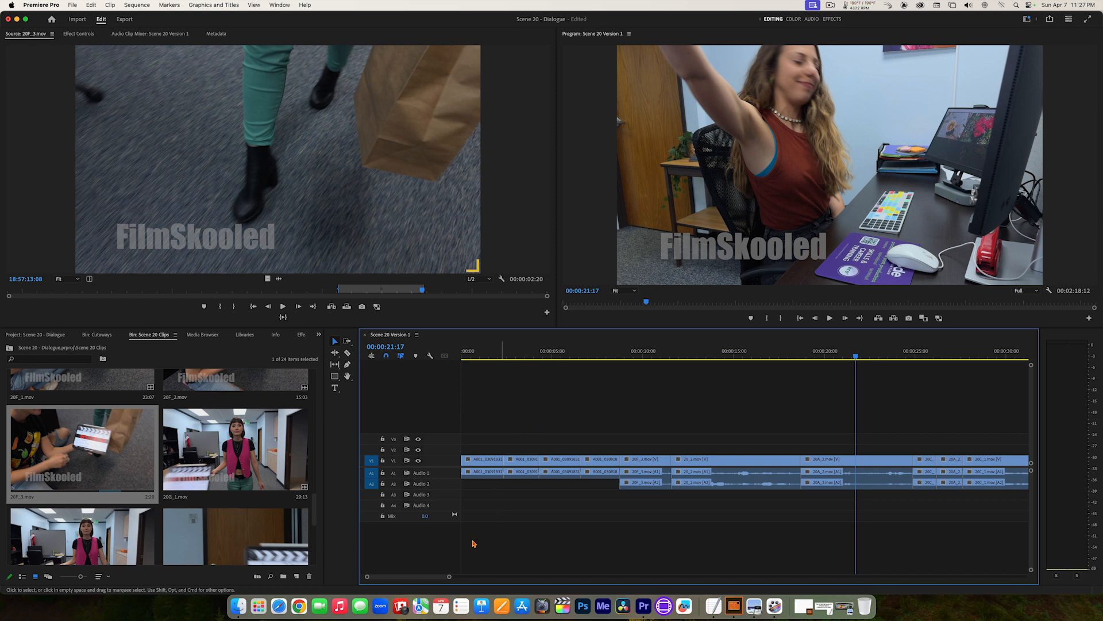
Step: Play on through the dialogue and park the sequence playhead at 00:00:31:14, during the over-the-shoulder shot of the woman in pink
{"action": "left_click_drag", "start_coordinate": [451, 577], "coordinate": [508, 585]}
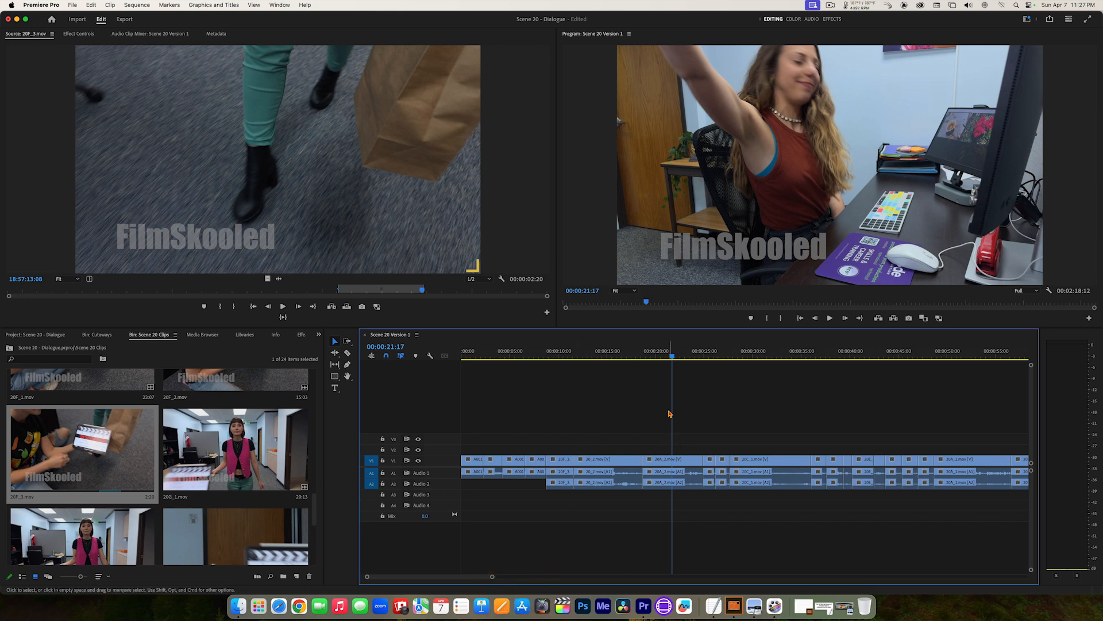
{"action": "key", "text": "space"}
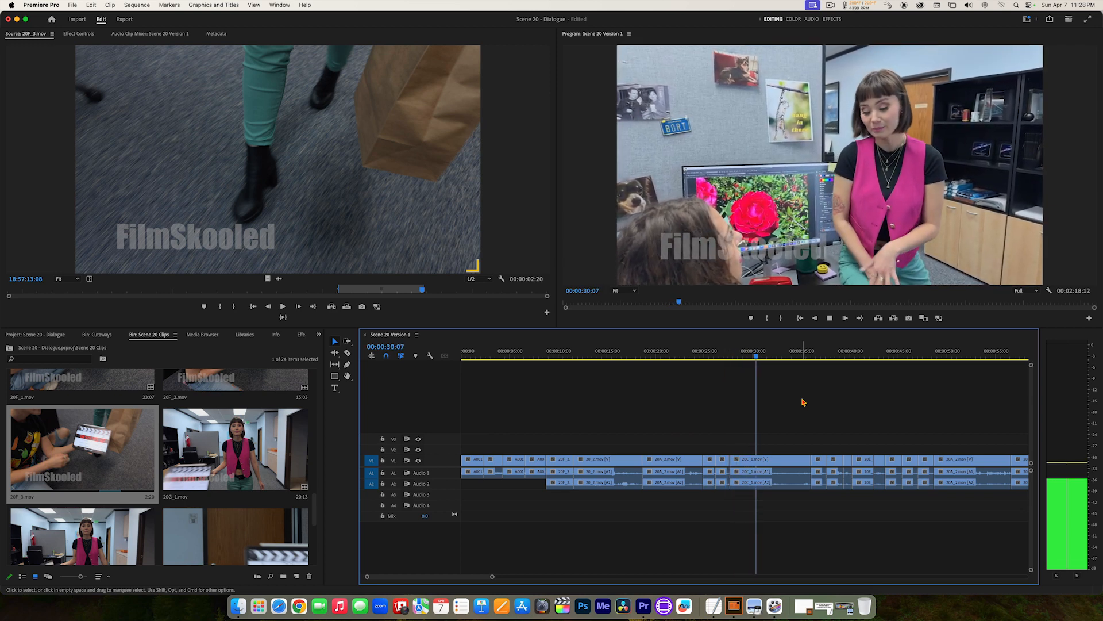
{"action": "key", "text": "space"}
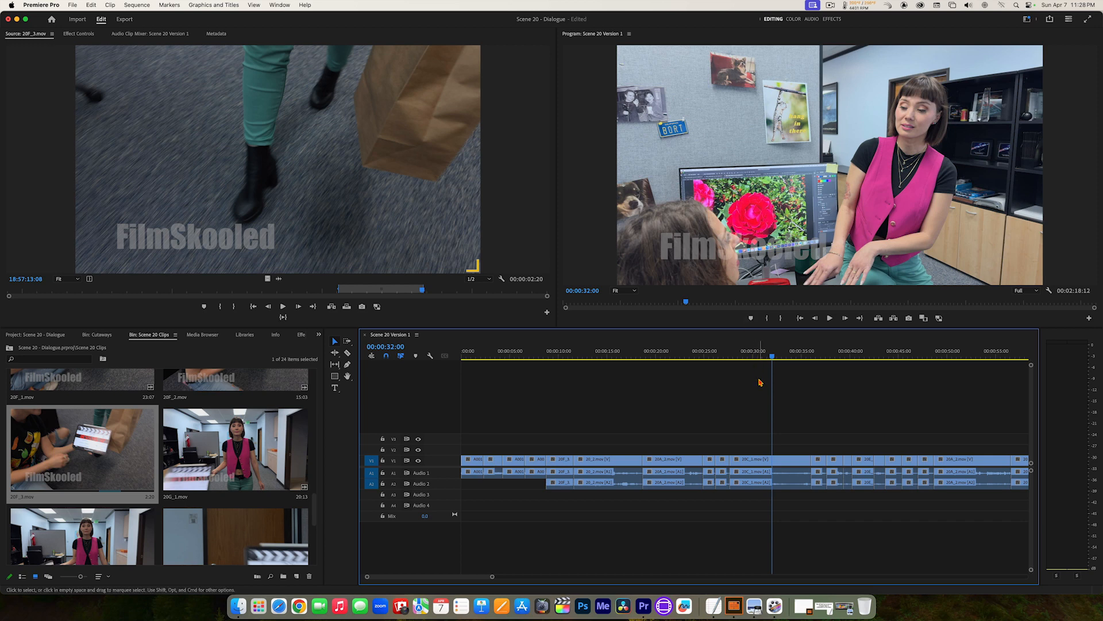
{"action": "left_click_drag", "start_coordinate": [765, 355], "coordinate": [731, 355]}
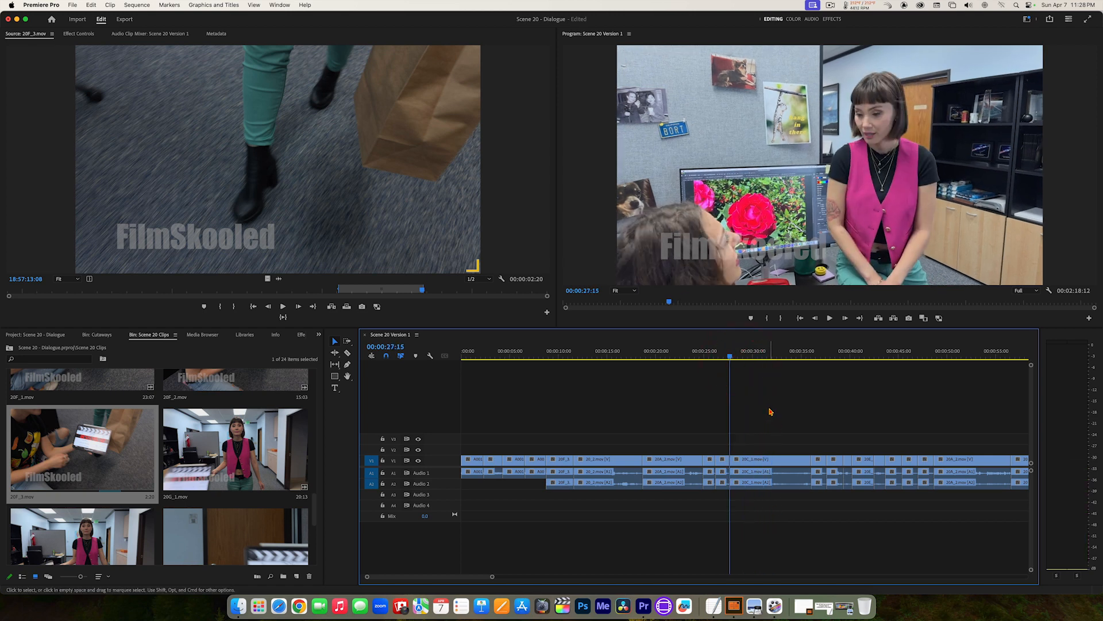
{"action": "key", "text": "space"}
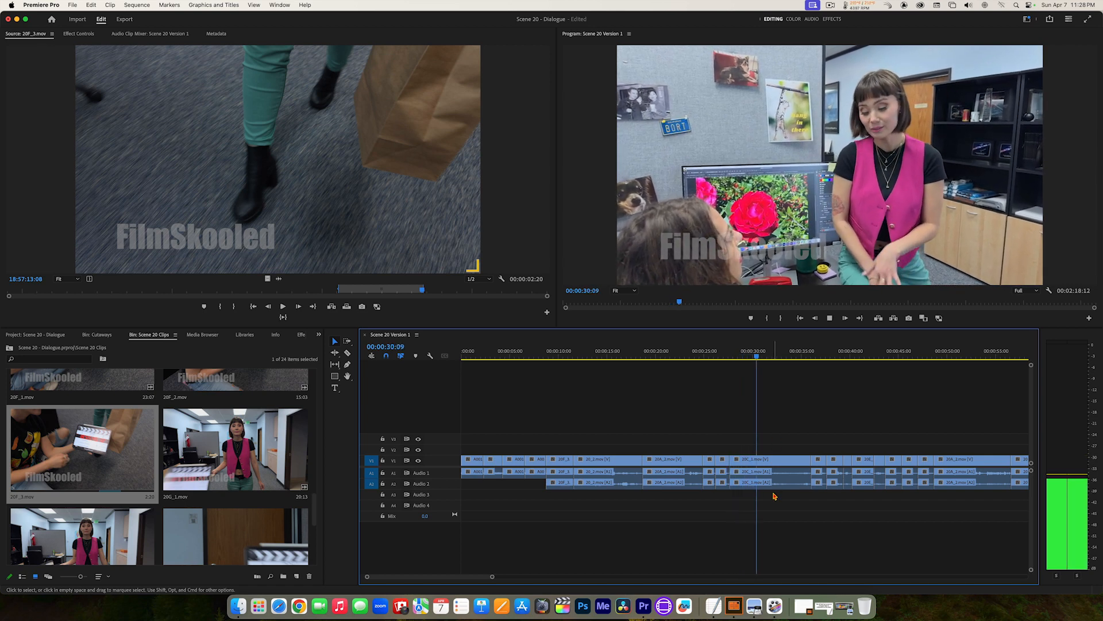
{"action": "key", "text": "space"}
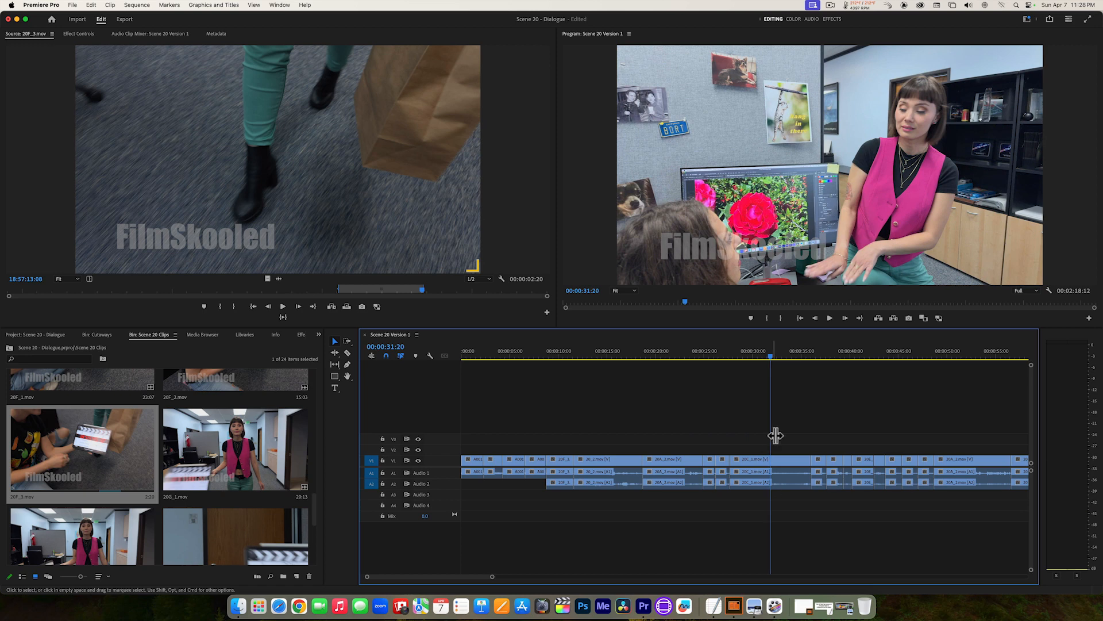
{"action": "left_click_drag", "start_coordinate": [770, 357], "coordinate": [768, 358]}
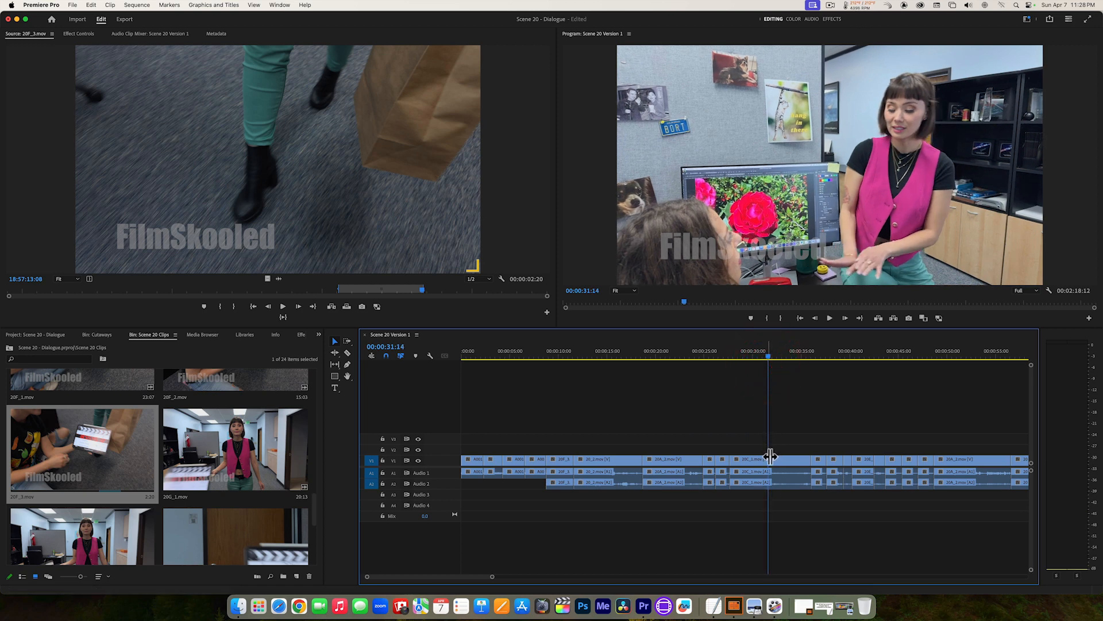
Step: Open 20B_3.mov from the Scene 20 Clips bin and play the silent listening reaction around 17:44:01
{"action": "left_click_drag", "start_coordinate": [315, 509], "coordinate": [317, 452]}
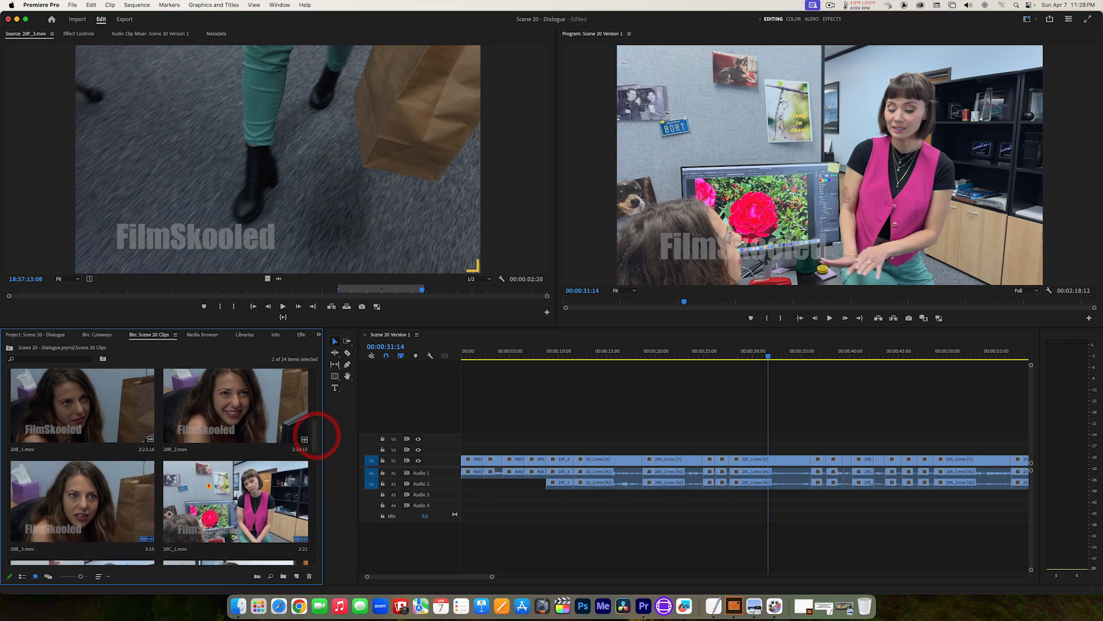
{"action": "double_click", "coordinate": [82, 504]}
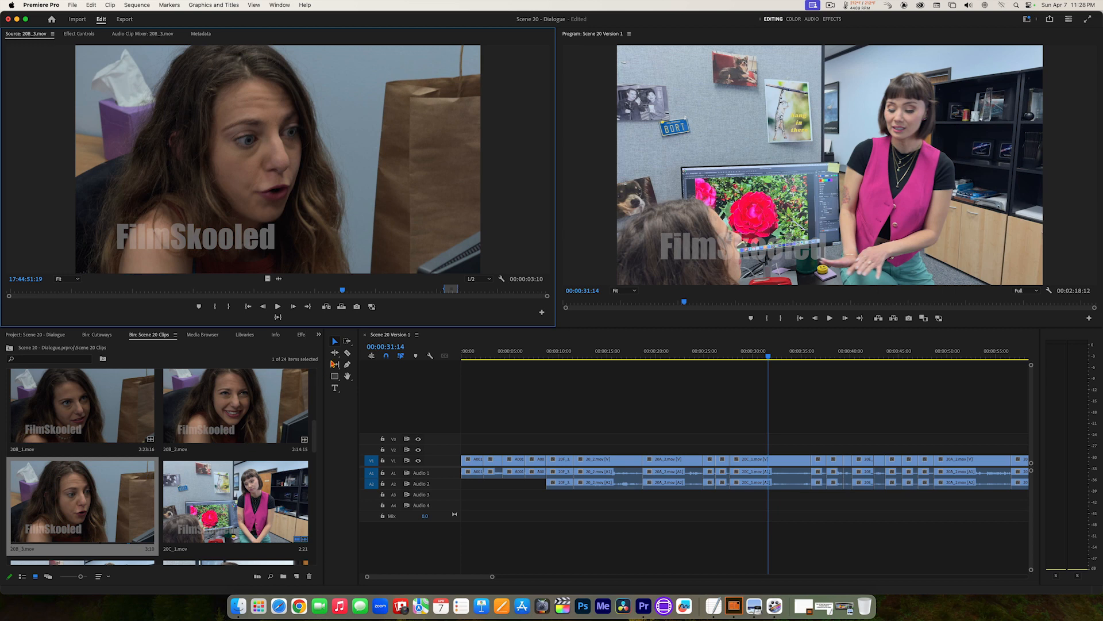
{"action": "left_click_drag", "start_coordinate": [340, 289], "coordinate": [115, 299]}
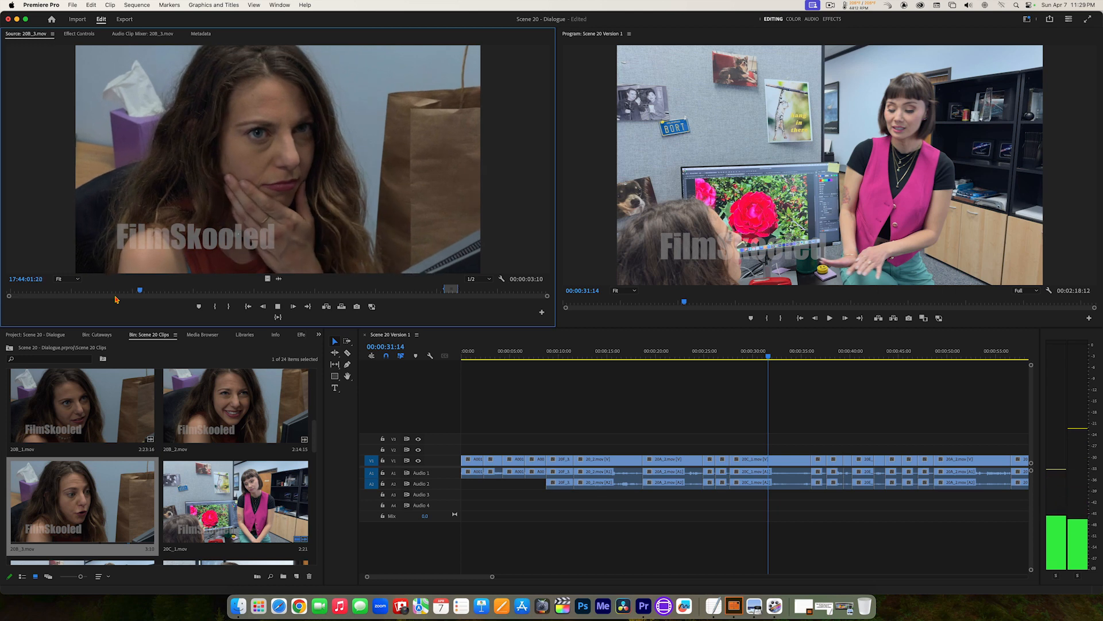
{"action": "key", "text": "space"}
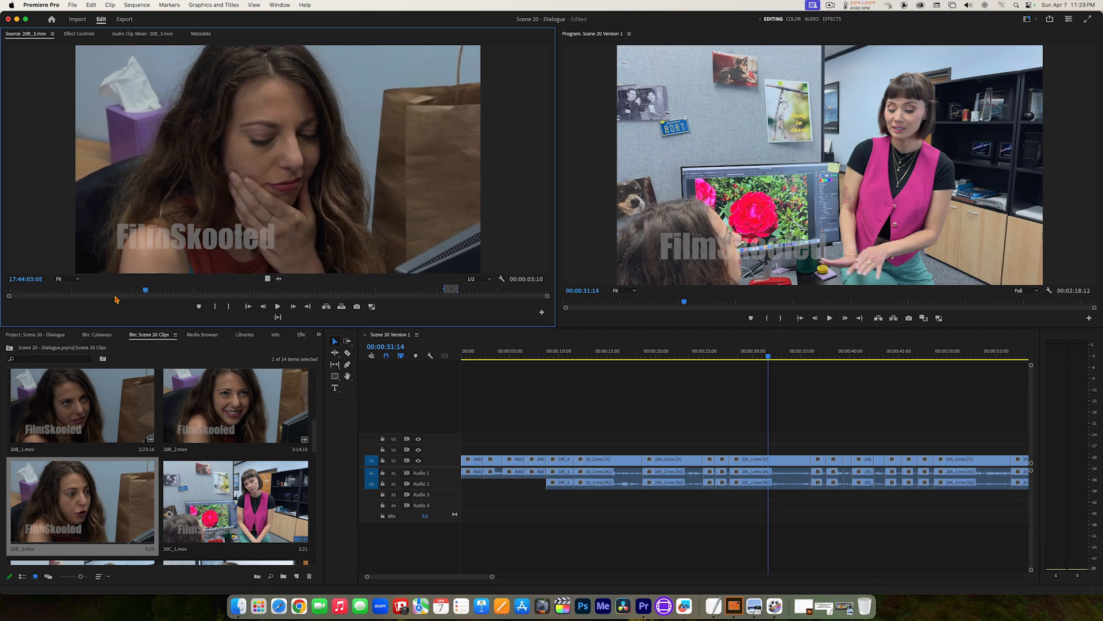
Step: Mark the listening reaction in 20B_3.mov from 17:44:01:03 to 17:44:03:03
{"action": "key", "text": "j"}
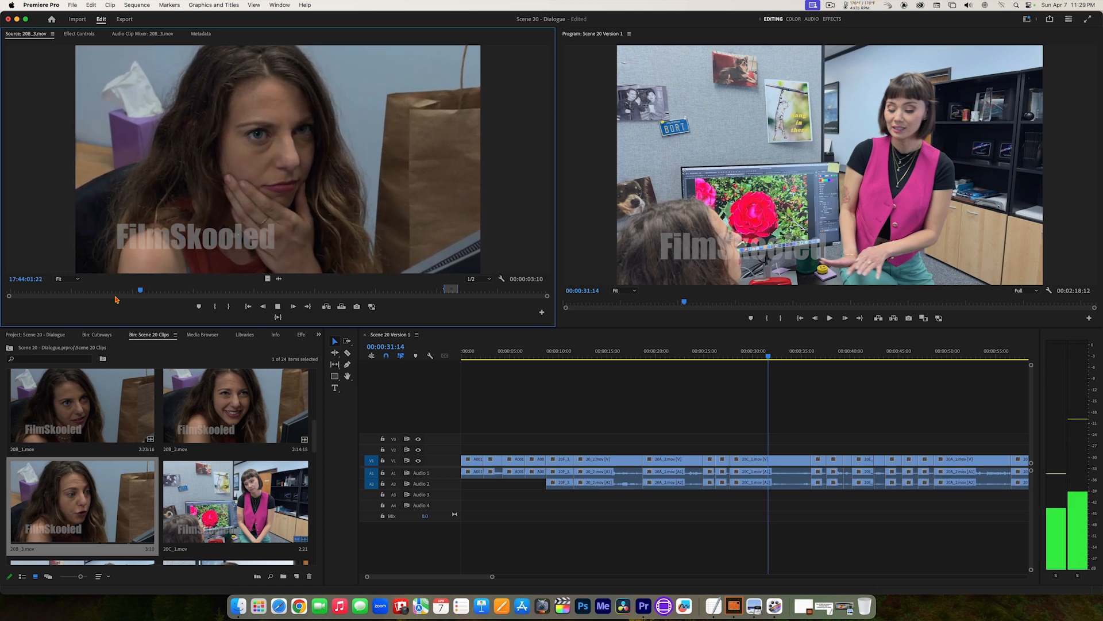
{"action": "key", "text": "k"}
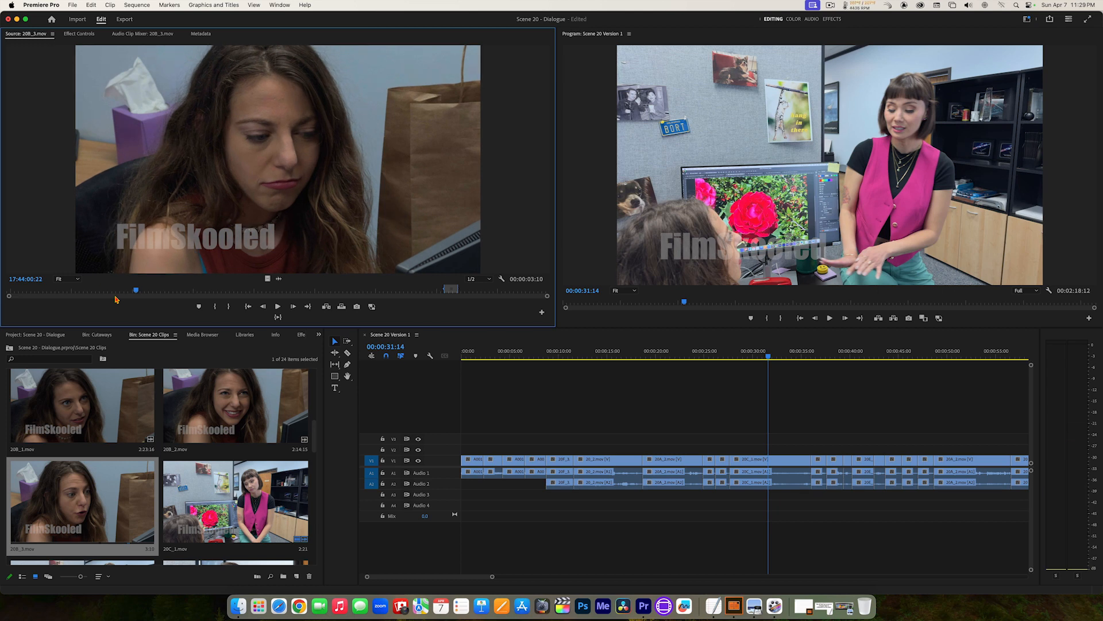
{"action": "key", "text": "l"}
{"action": "key", "text": "k"}
{"action": "key", "text": "j"}
{"action": "key", "text": "k"}
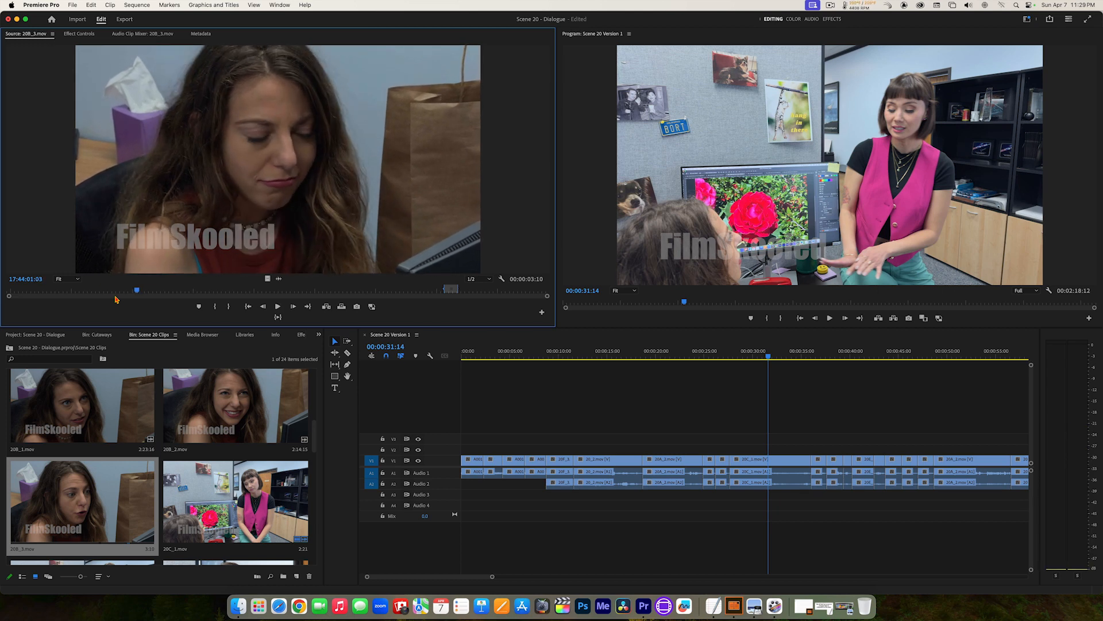
{"action": "key", "text": "i"}
{"action": "key", "text": "l"}
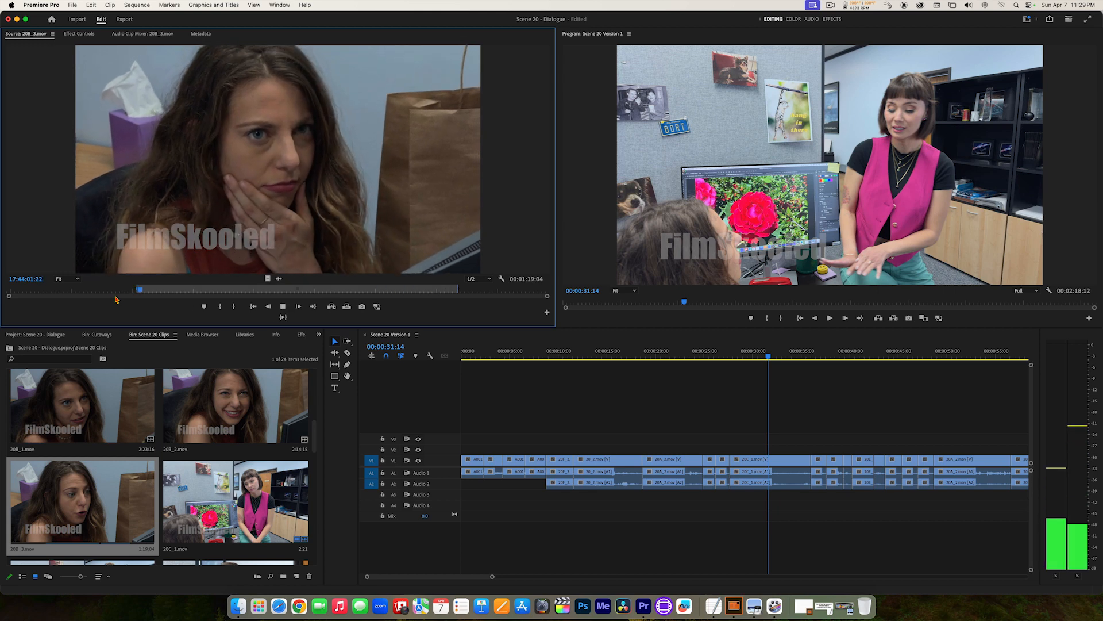
{"action": "key", "text": "k"}
{"action": "key", "text": "o"}
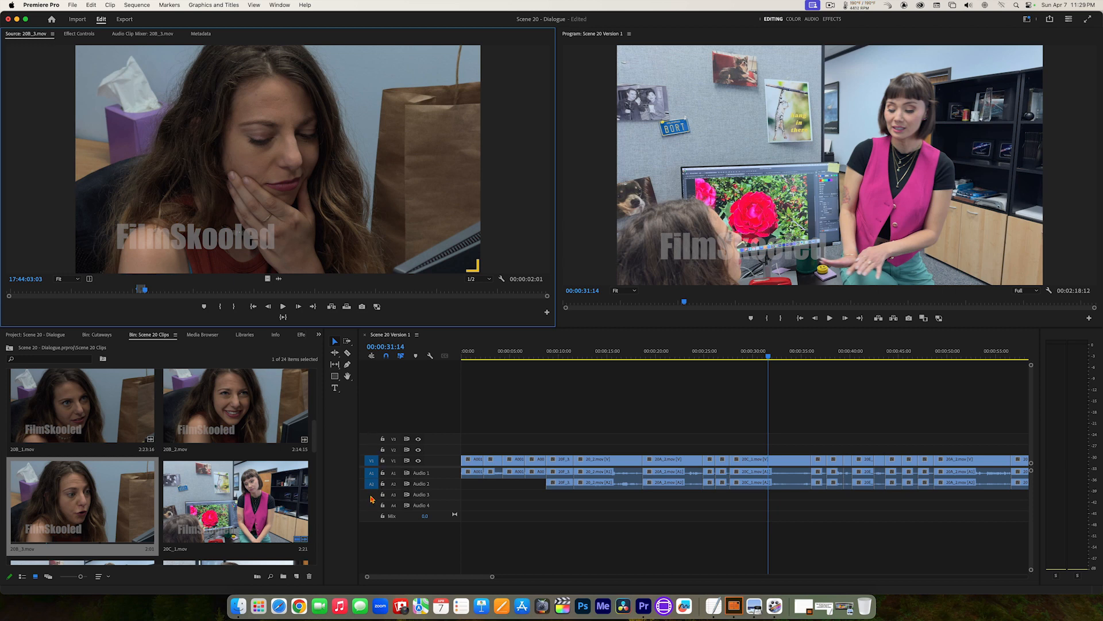
Step: Turn off source patching for both audio tracks, patch the video to V2, and overwrite the marked 20B_3.mov reaction at 00:00:31:14
{"action": "left_click", "coordinate": [372, 474]}
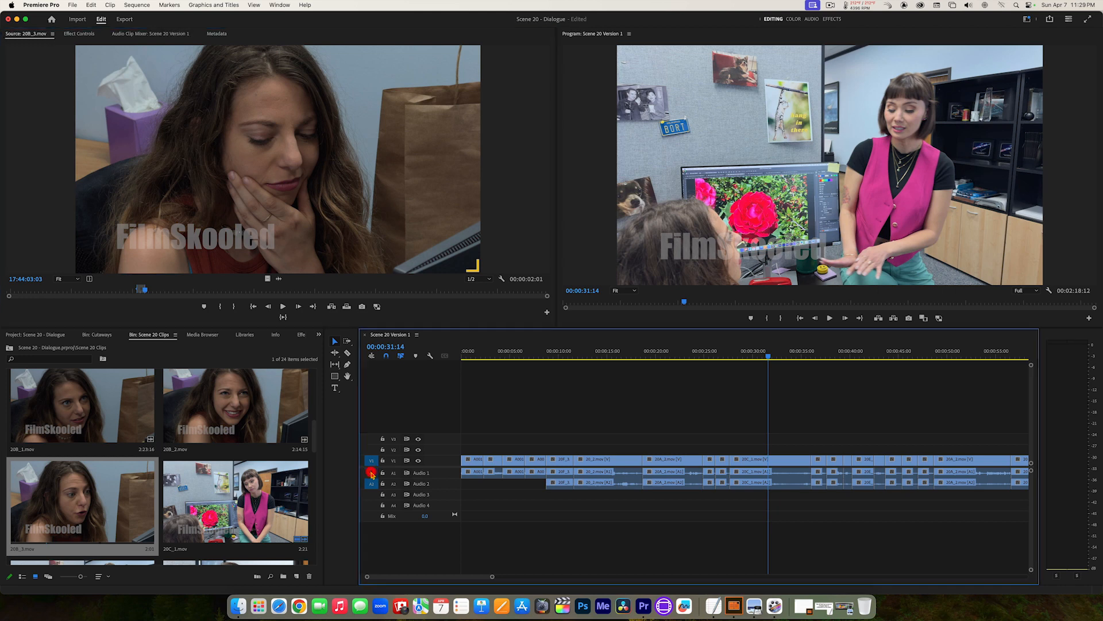
{"action": "left_click", "coordinate": [372, 485]}
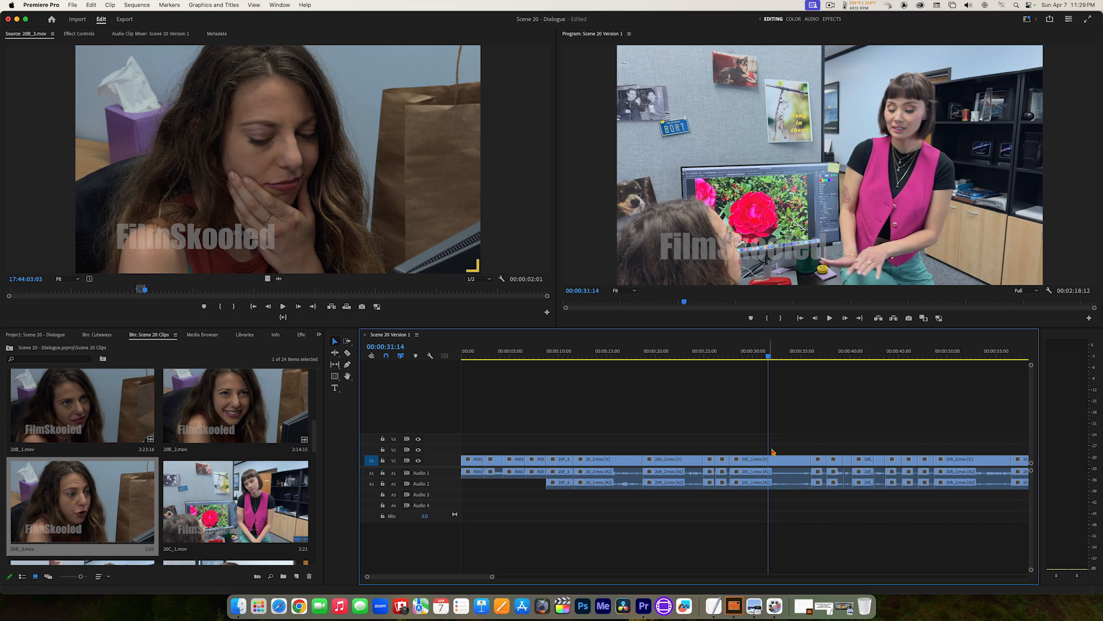
{"action": "left_click", "coordinate": [372, 450]}
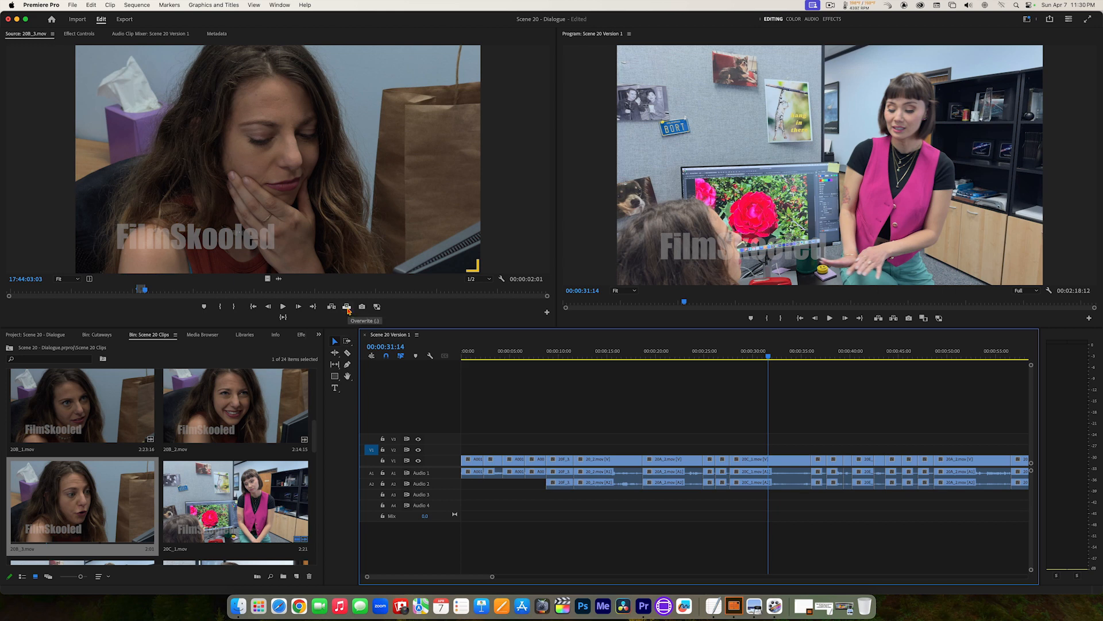
{"action": "left_click", "coordinate": [348, 309]}
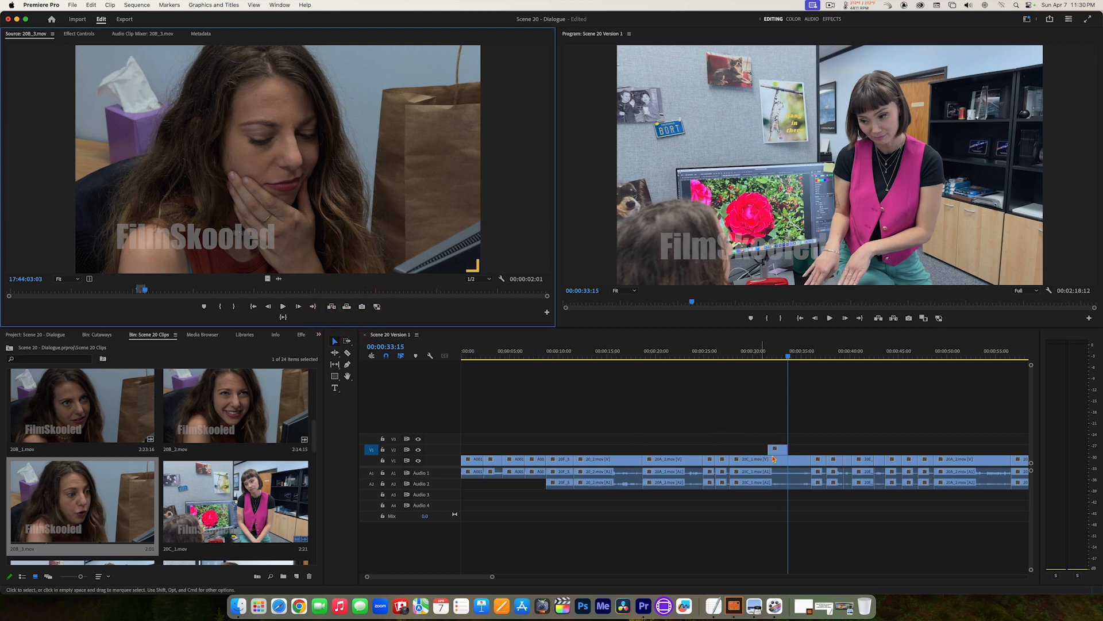
Step: Play the sequence from 00:00:23:11 through the 20B_3.mov cutaway on V2 to review how it fits the dialogue
{"action": "left_click_drag", "start_coordinate": [770, 363], "coordinate": [690, 350]}
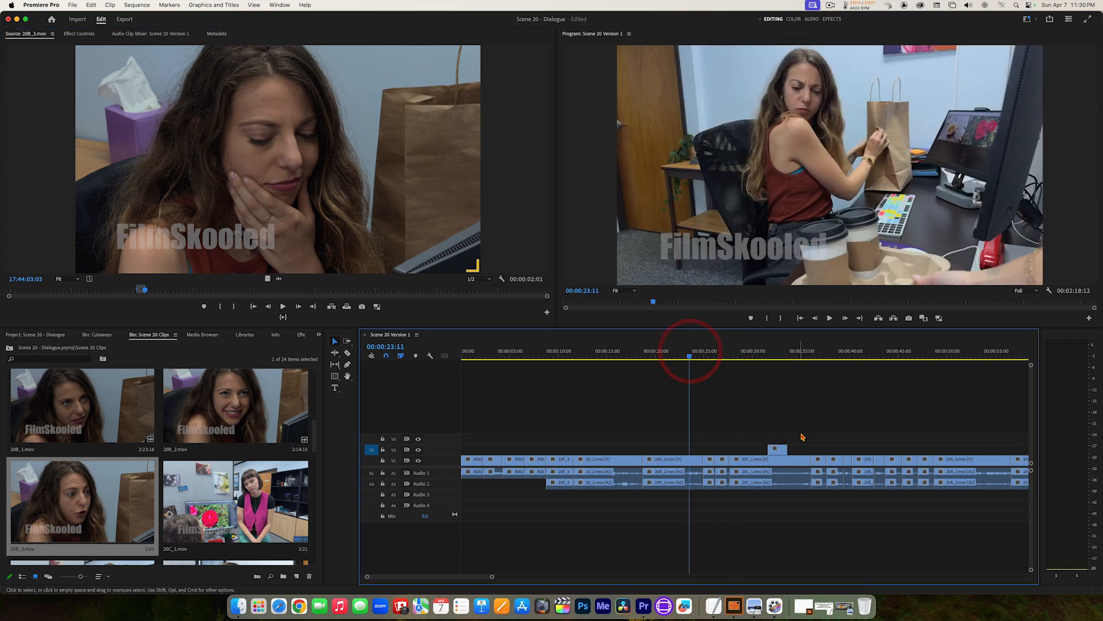
{"action": "key", "text": "space"}
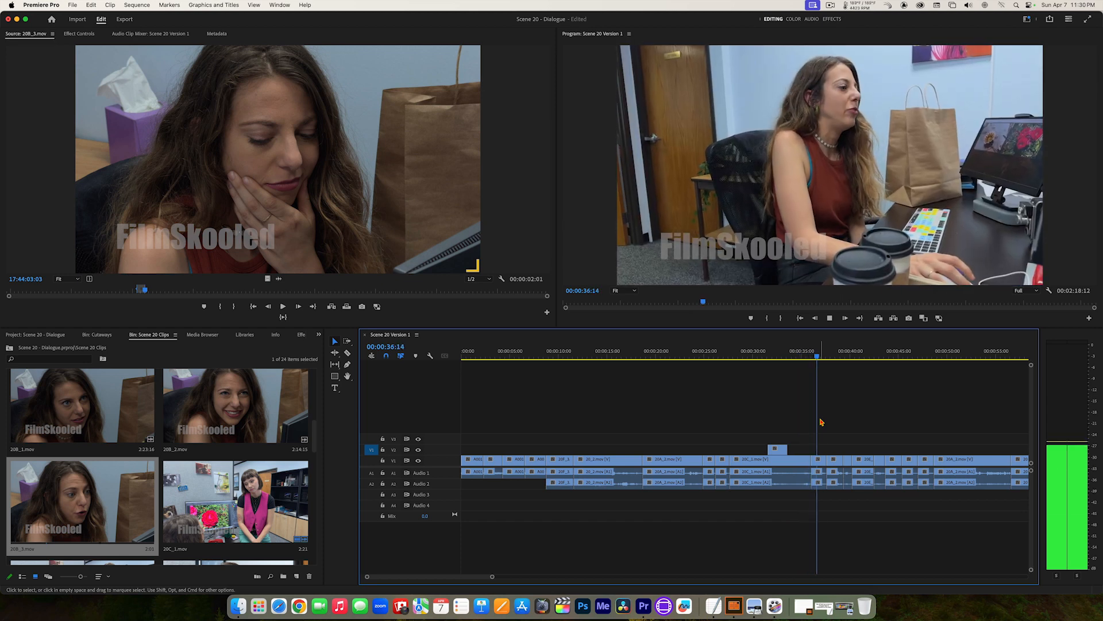
{"action": "key", "text": "space"}
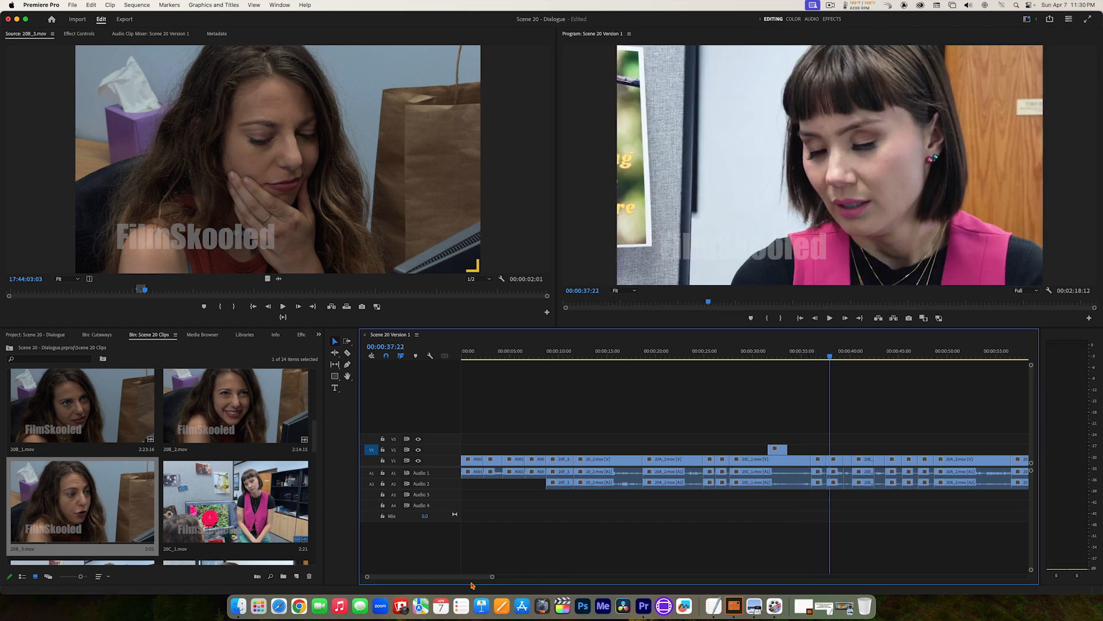
Step: Play on through the dialogue and return the playhead to 00:00:51:10, during the seated woman's line
{"action": "left_click_drag", "start_coordinate": [465, 579], "coordinate": [489, 582]}
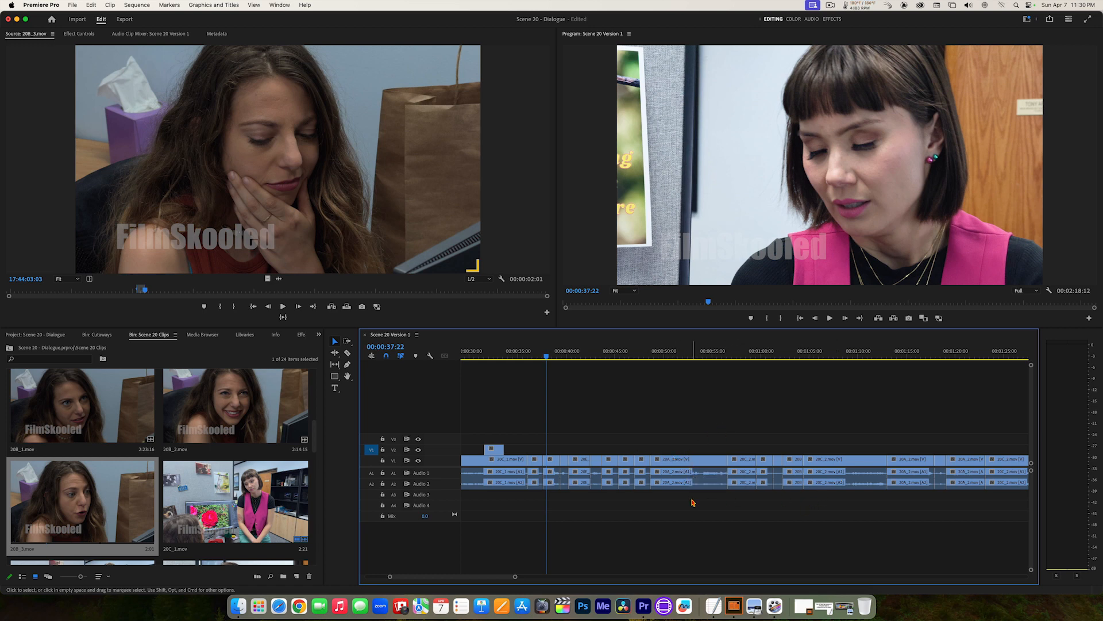
{"action": "key", "text": "space"}
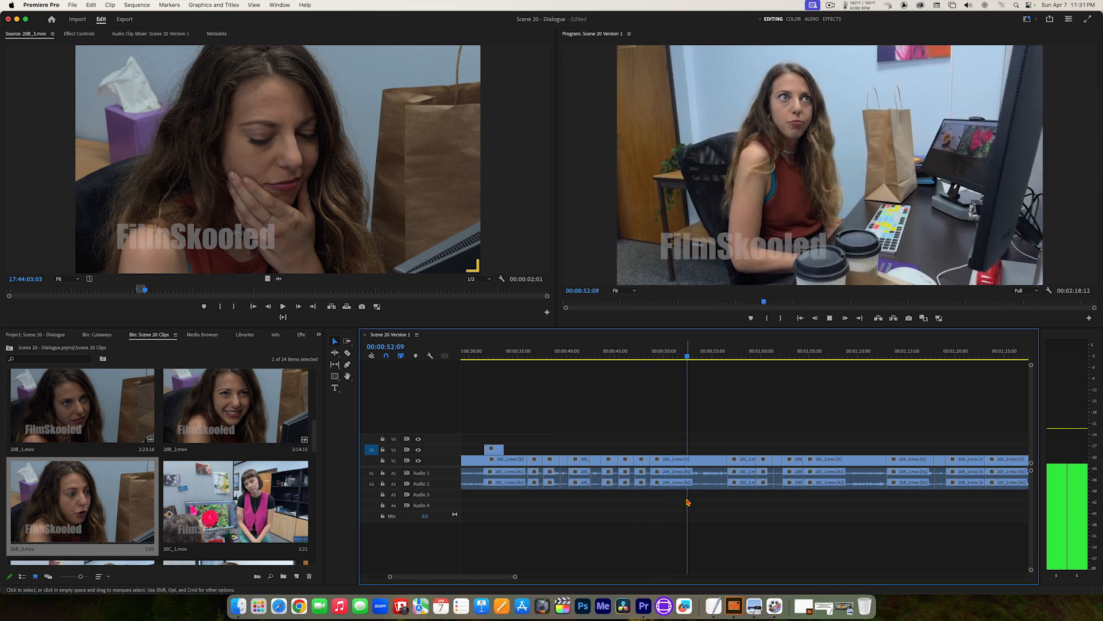
{"action": "key", "text": "space"}
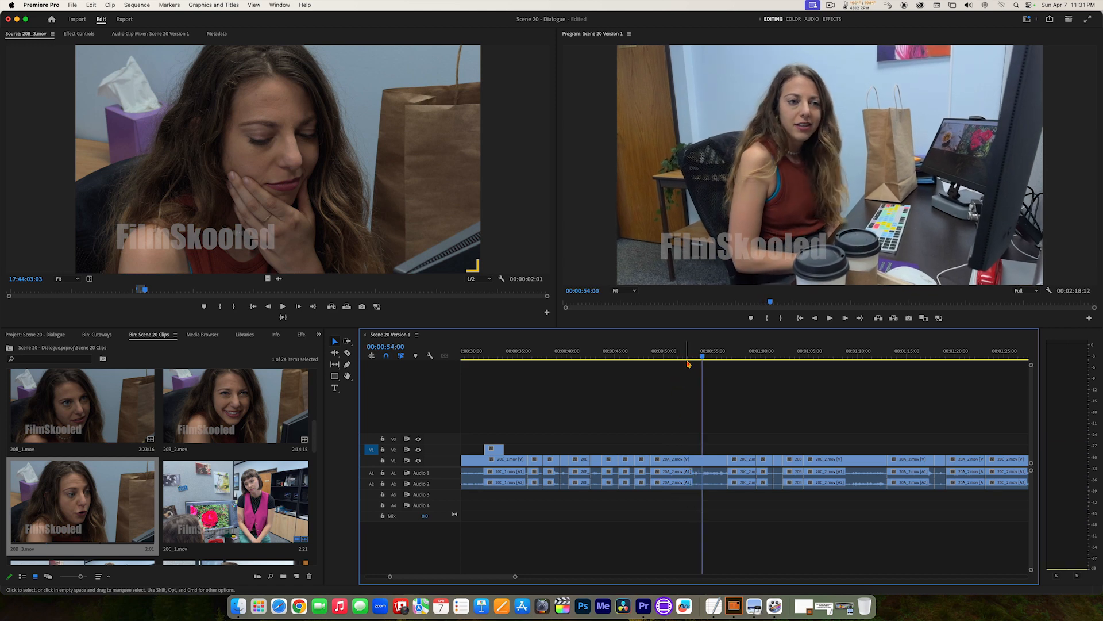
{"action": "left_click", "coordinate": [682, 356]}
{"action": "left_click", "coordinate": [678, 357]}
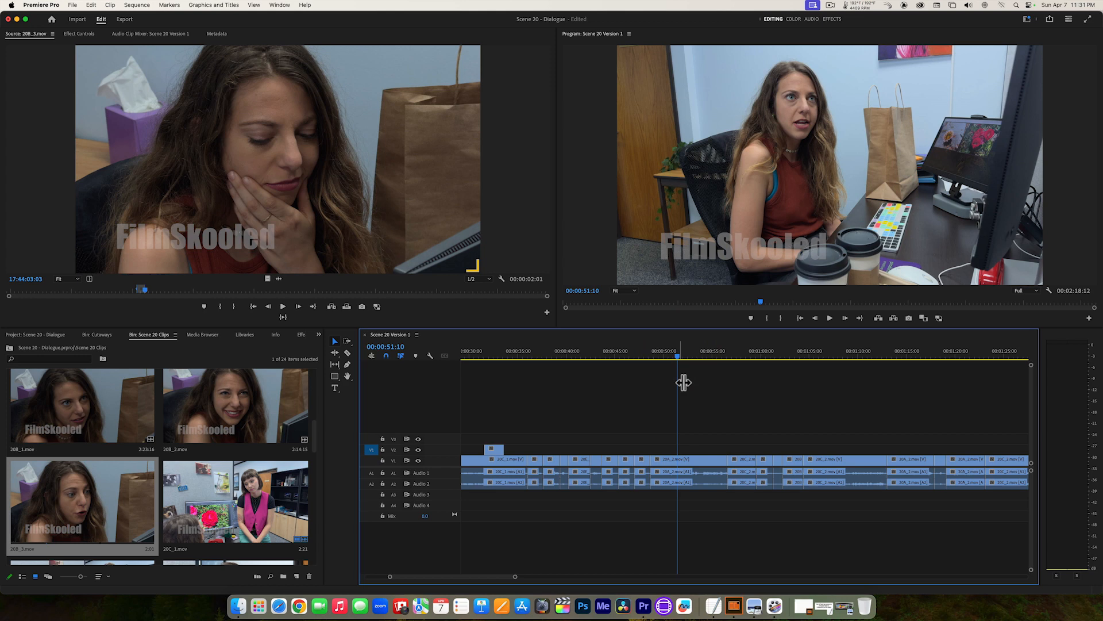
Step: Open 20C_2.mov from the Scene 20 Clips bin and cue it to 17:53:22:09
{"action": "left_click_drag", "start_coordinate": [315, 432], "coordinate": [315, 451]}
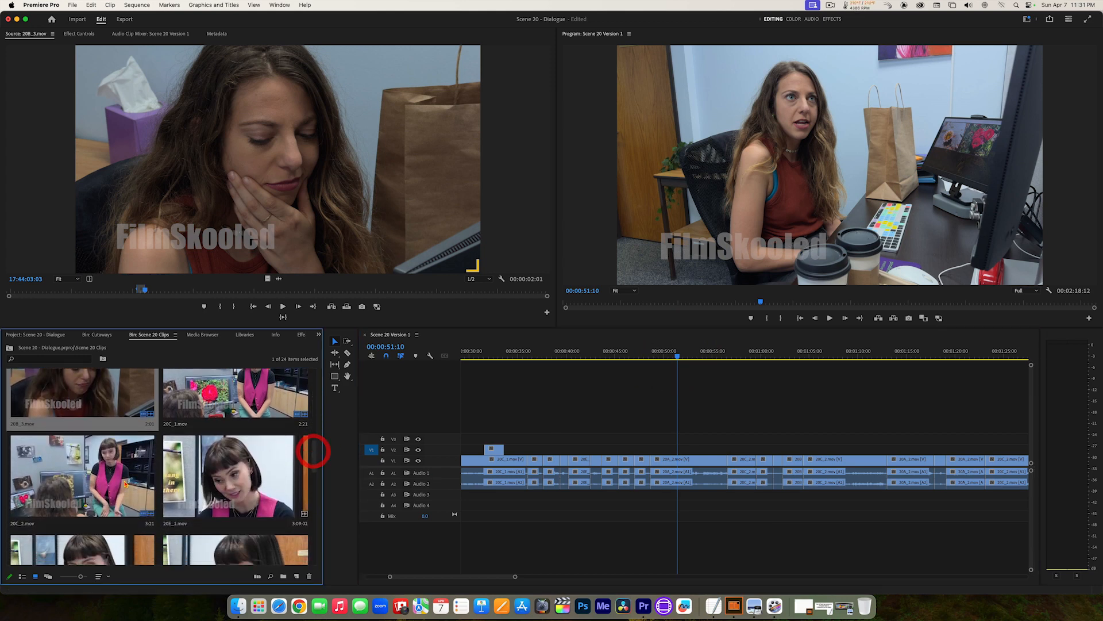
{"action": "double_click", "coordinate": [105, 476]}
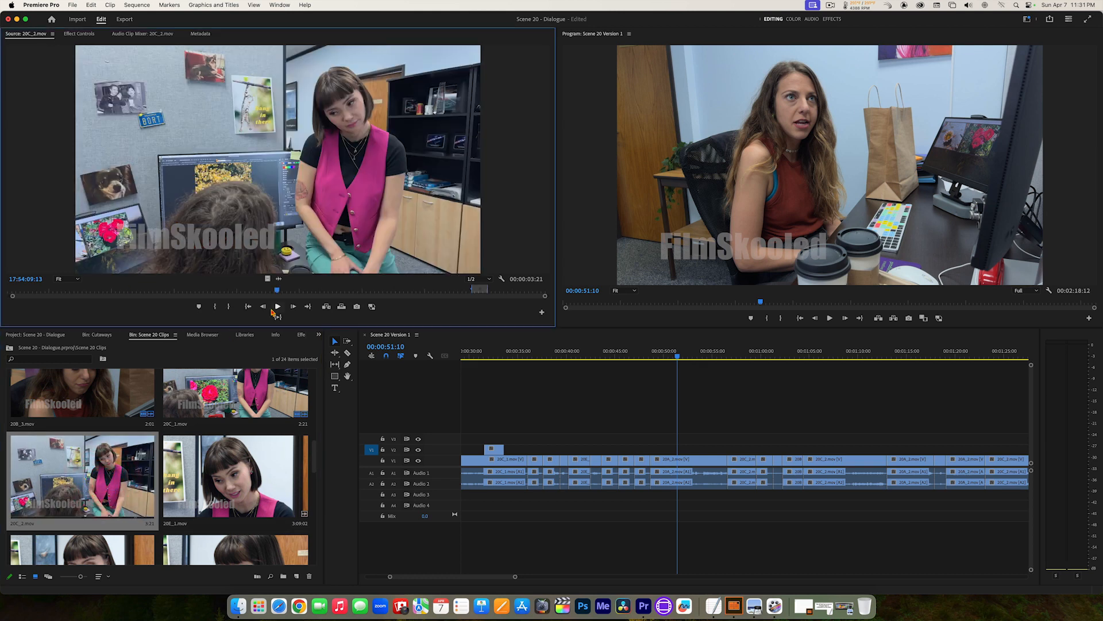
{"action": "left_click_drag", "start_coordinate": [282, 295], "coordinate": [79, 290]}
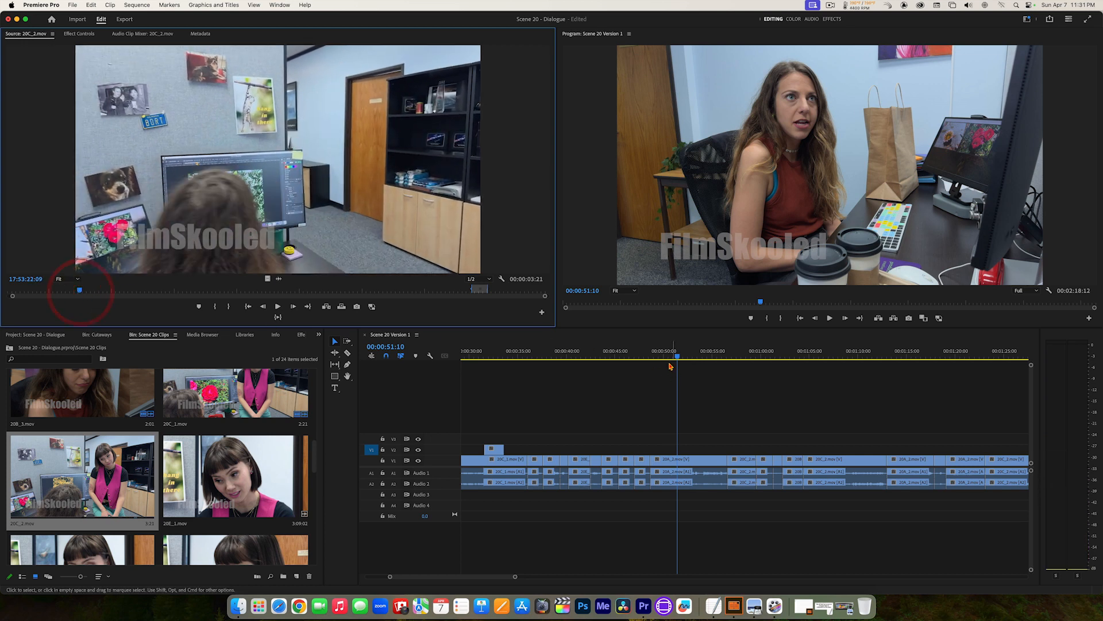
Step: Replay the seated woman's line and park the sequence playhead at 00:00:50:21
{"action": "left_click", "coordinate": [653, 355]}
{"action": "key", "text": "space"}
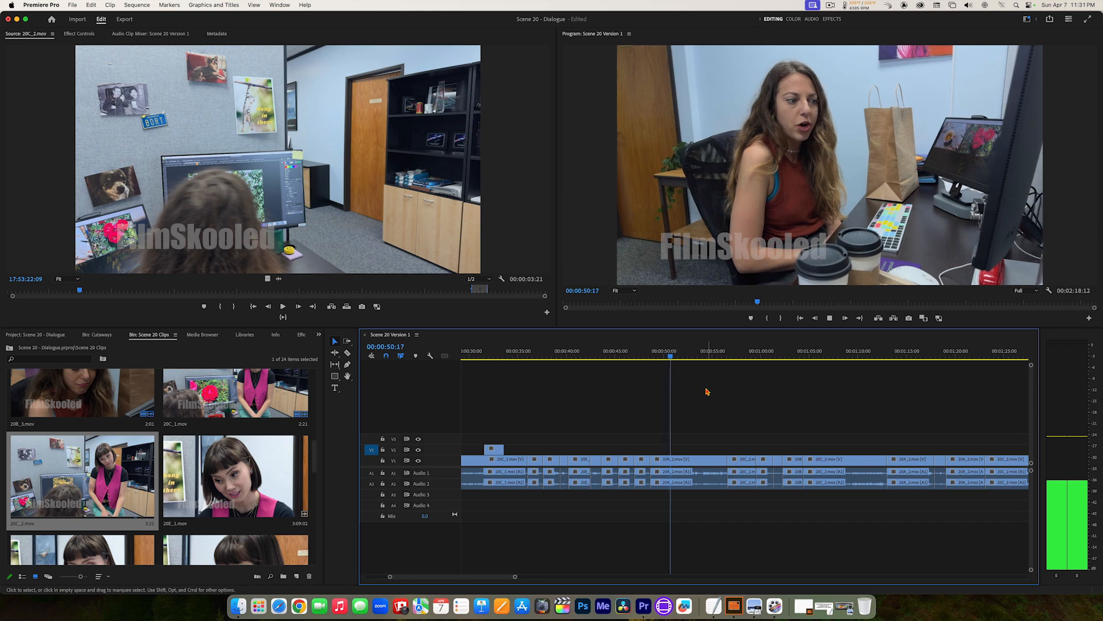
{"action": "left_click", "coordinate": [672, 355]}
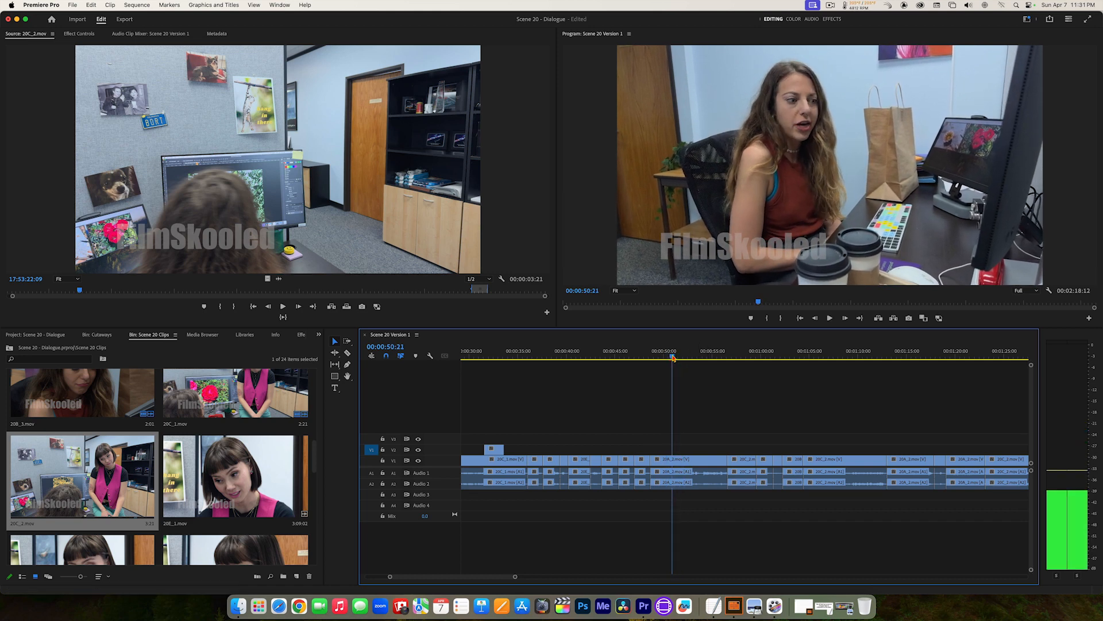
Step: Play 20C_2.mov up to about 17:54:00:20, looking for a silent listening reaction of the woman in pink
{"action": "left_click", "coordinate": [279, 164]}
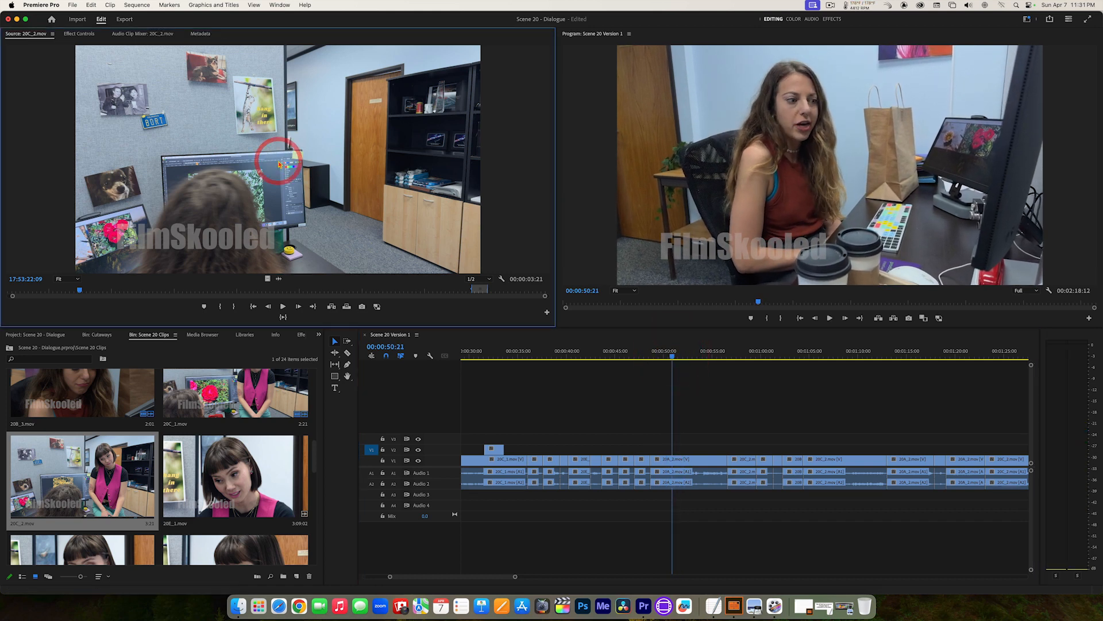
{"action": "key", "text": "space"}
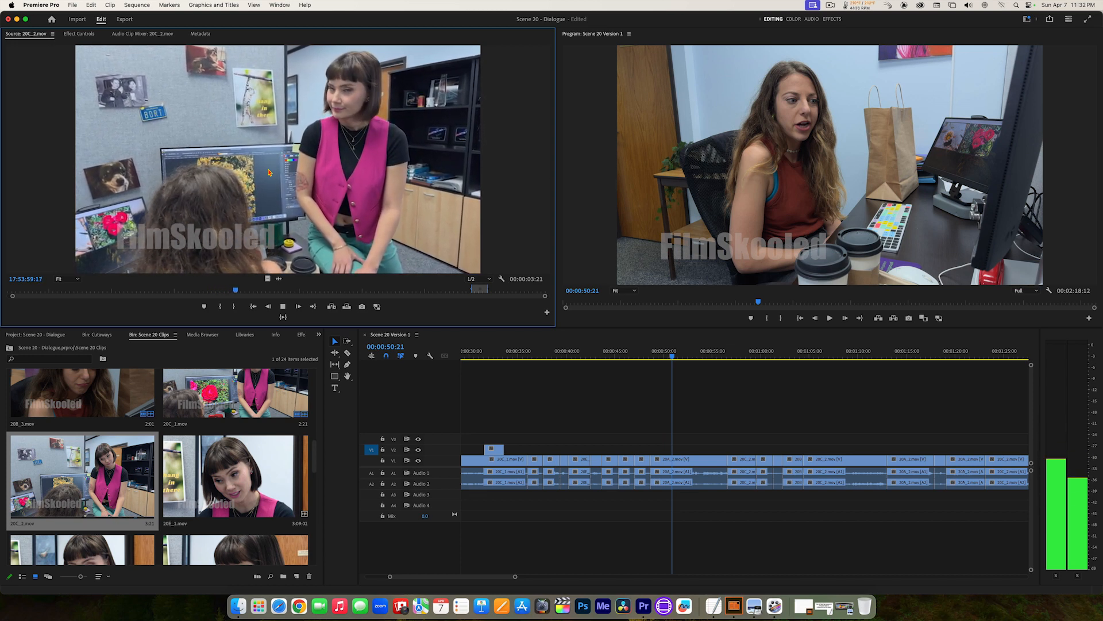
{"action": "key", "text": "space"}
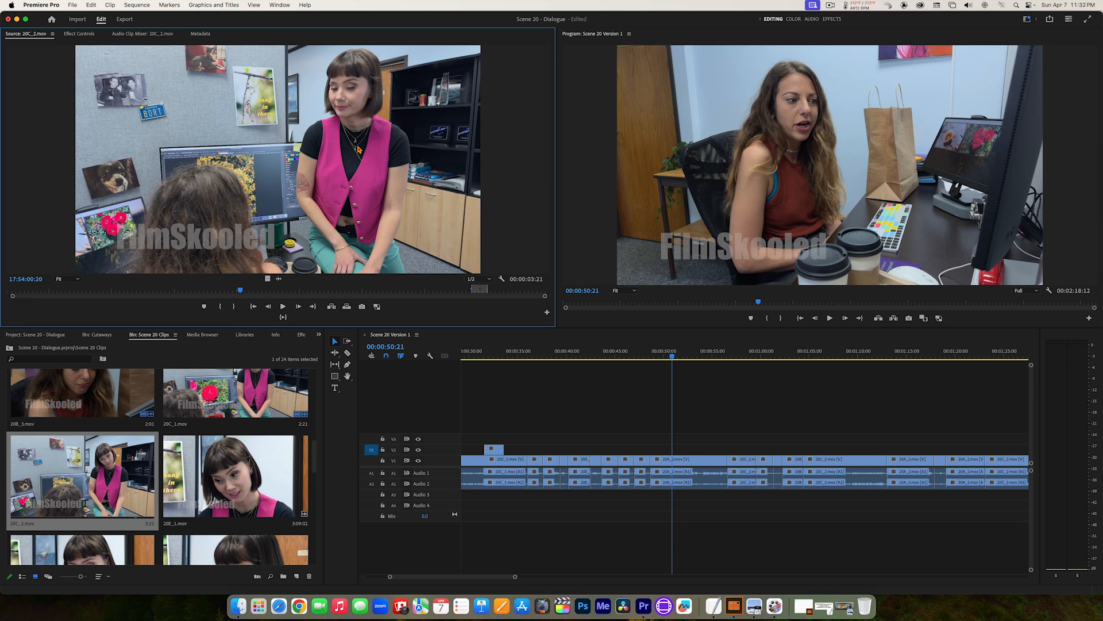
Step: Mark the reaction in 20C_2.mov from 17:53:59:09 to 17:54:01:05 and overwrite it onto V2 at 00:00:50:21
{"action": "key", "text": "j"}
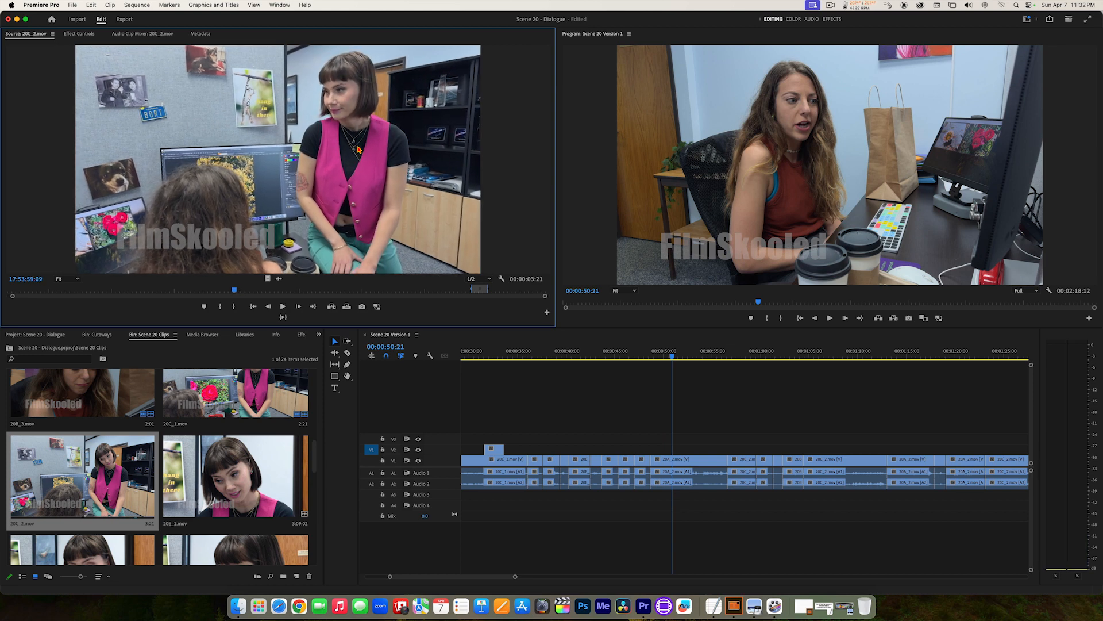
{"action": "key", "text": "i"}
{"action": "key", "text": "space"}
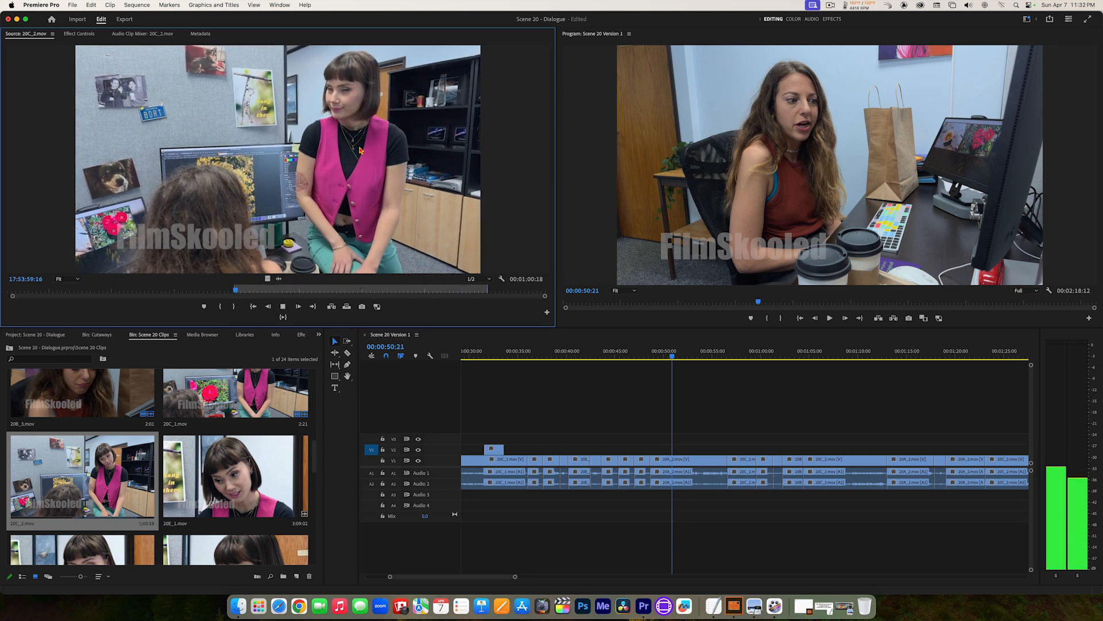
{"action": "key", "text": "space"}
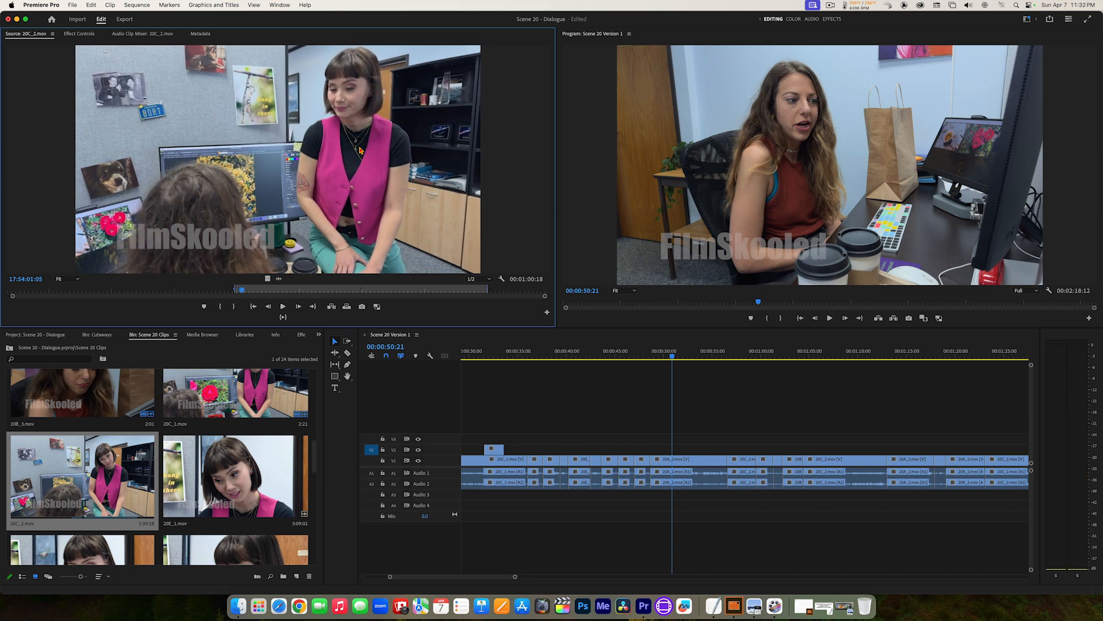
{"action": "key", "text": "o"}
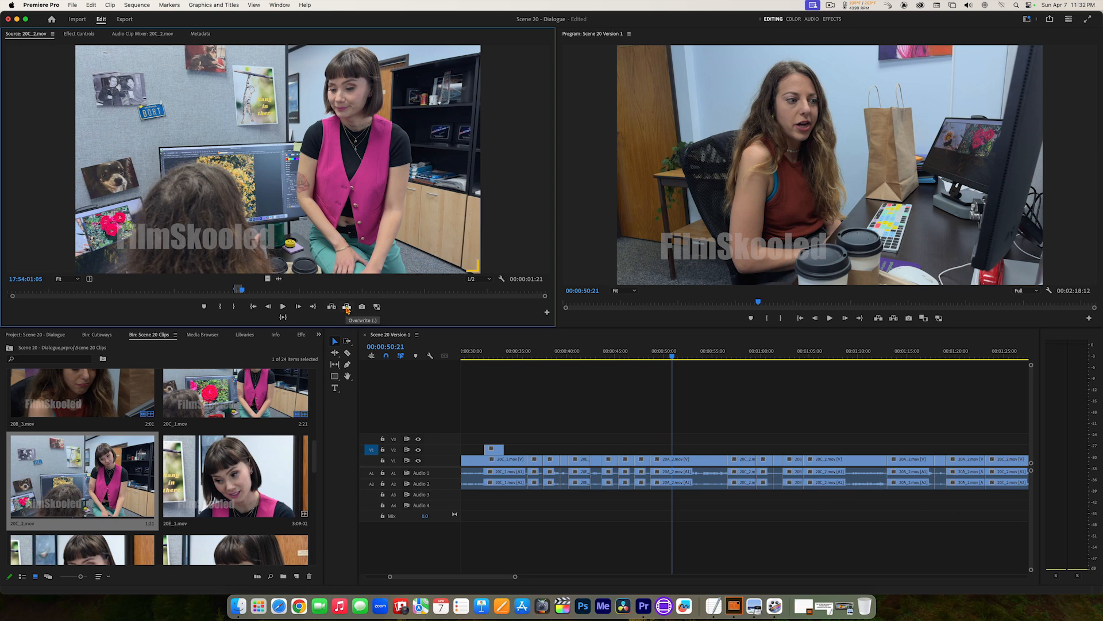
{"action": "left_click", "coordinate": [346, 308]}
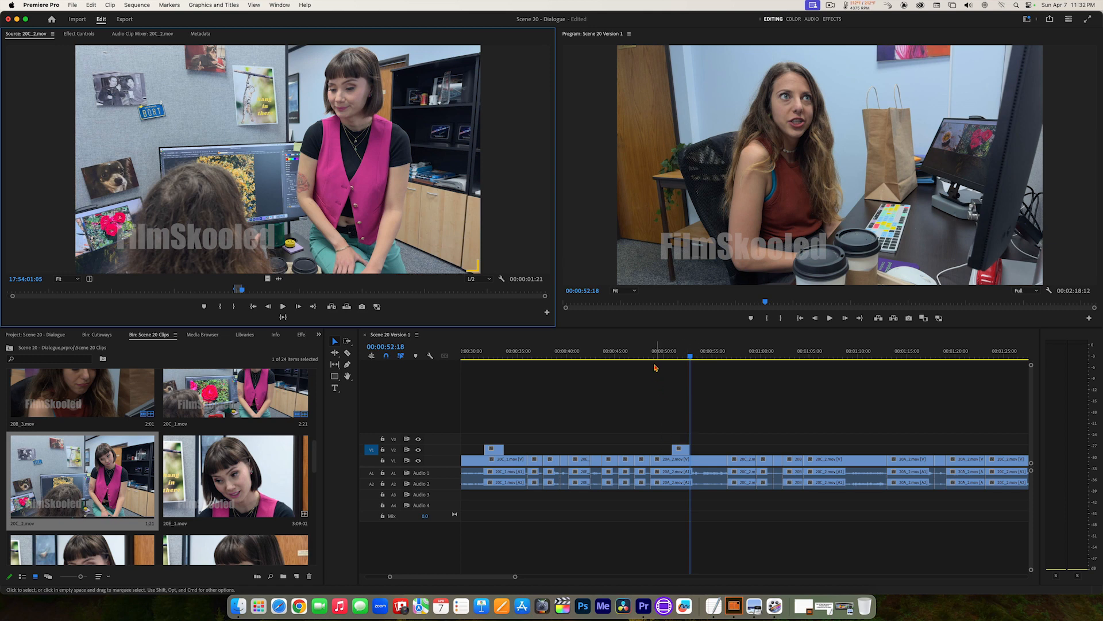
Step: Play the sequence from 00:00:47:00 past the 20C_2.mov cutaway to check its timing
{"action": "left_click_drag", "start_coordinate": [658, 354], "coordinate": [633, 356]}
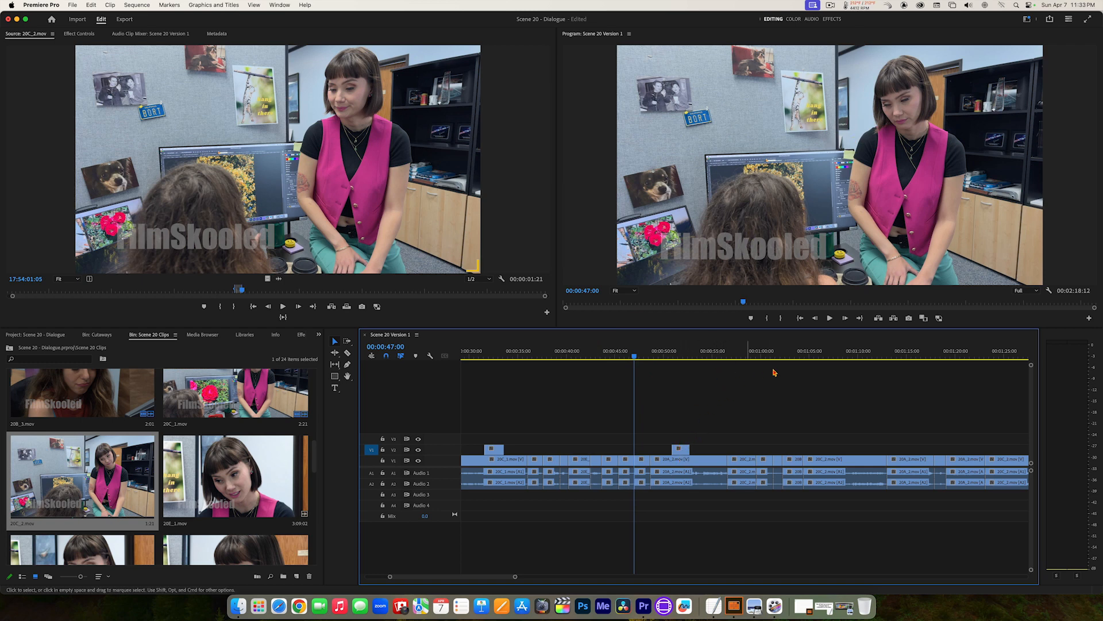
{"action": "key", "text": "space"}
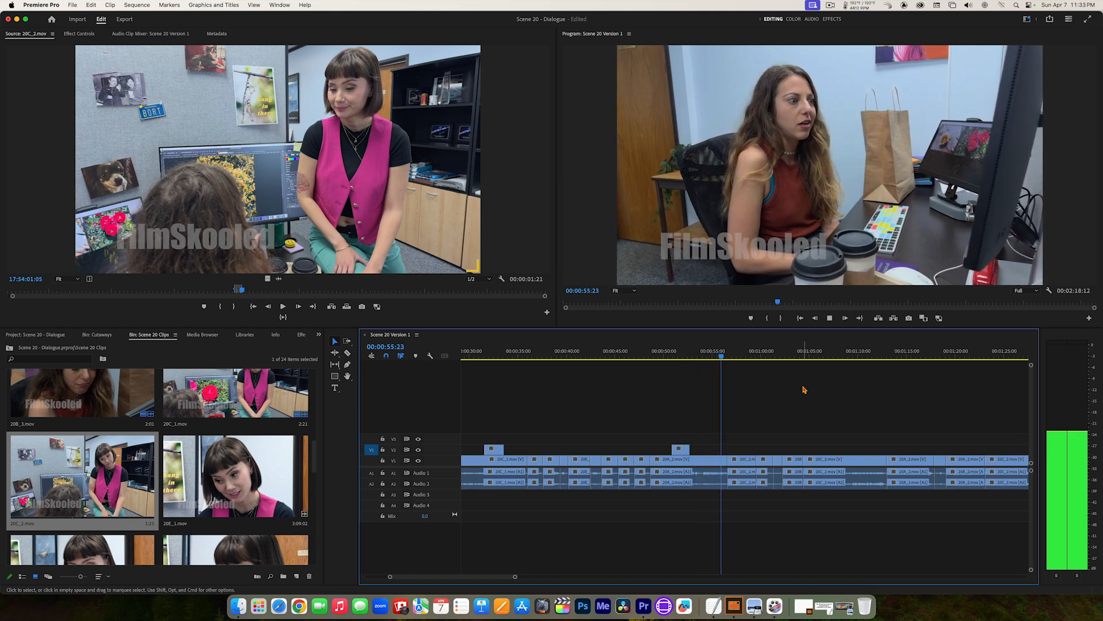
{"action": "key", "text": "space"}
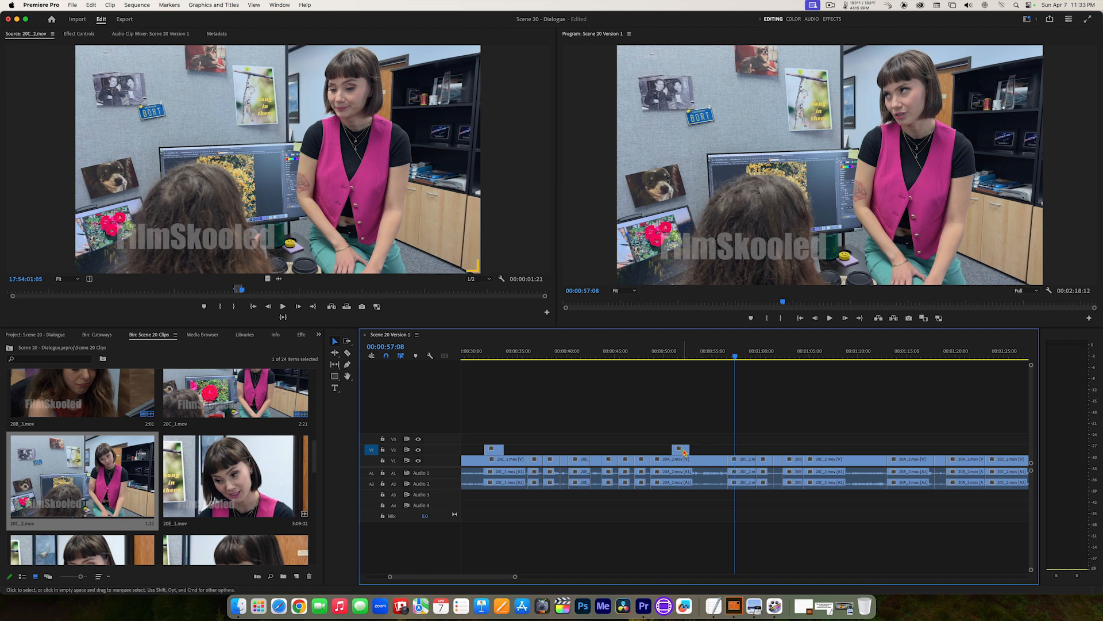
Step: Shift the 20C_2.mov cutaway slightly later on V2 and replay the passage from 00:00:47:00
{"action": "left_click_drag", "start_coordinate": [682, 452], "coordinate": [688, 450]}
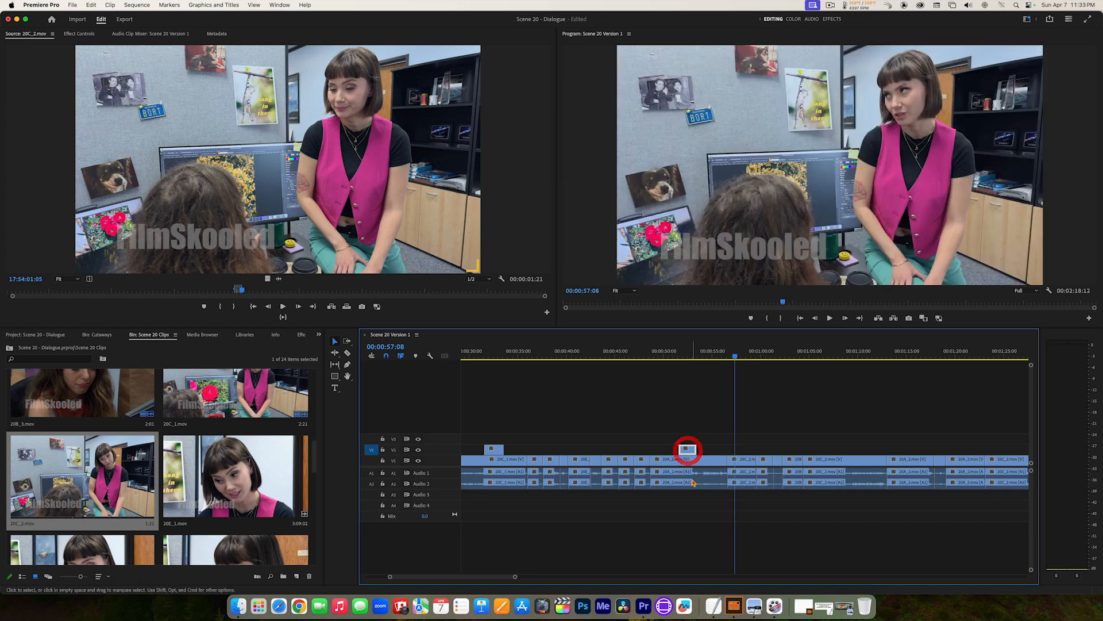
{"action": "left_click", "coordinate": [673, 355]}
{"action": "left_click_drag", "start_coordinate": [655, 355], "coordinate": [639, 355]}
{"action": "left_click", "coordinate": [704, 397]}
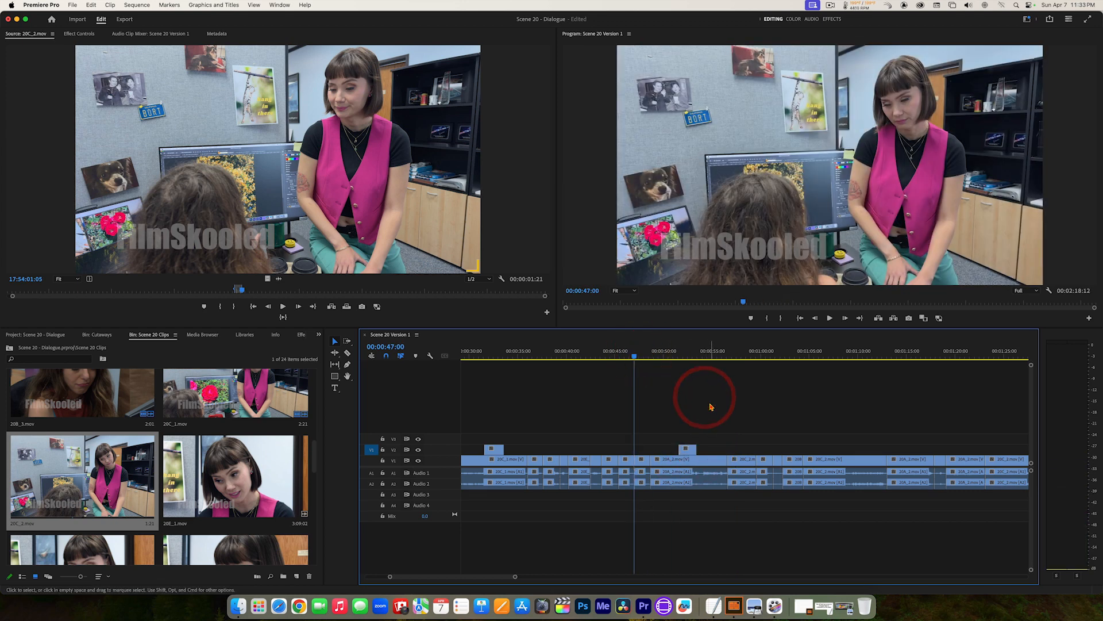
{"action": "key", "text": "space"}
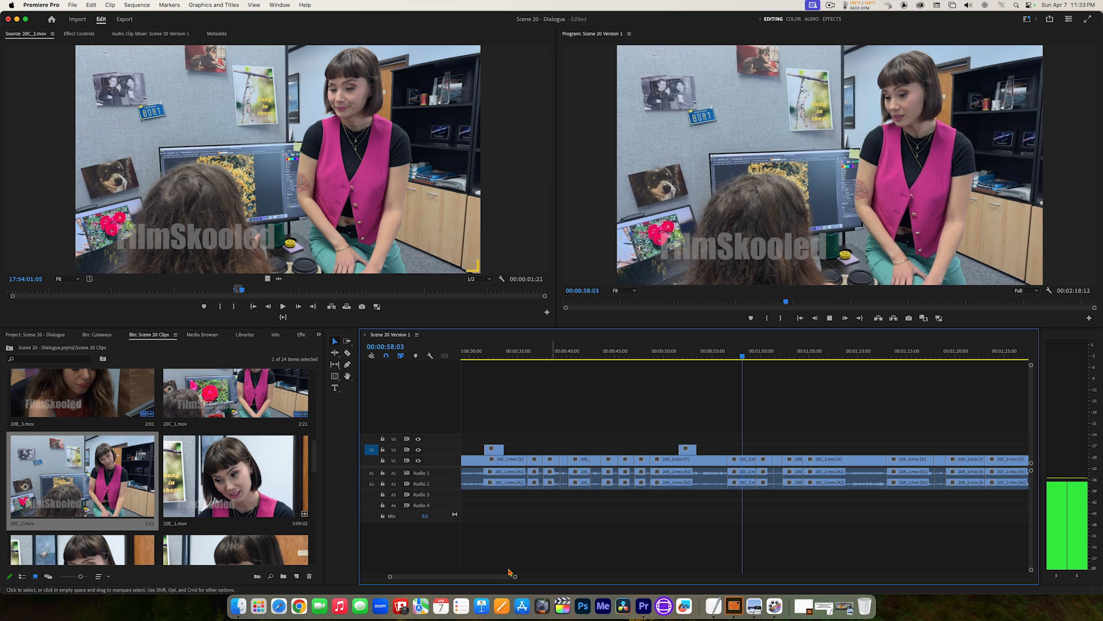
Step: Play on through the dialogue and park the playhead at 00:01:09:04, during the over-the-shoulder shot of the woman in pink
{"action": "left_click_drag", "start_coordinate": [489, 577], "coordinate": [507, 580]}
{"action": "key", "text": "space"}
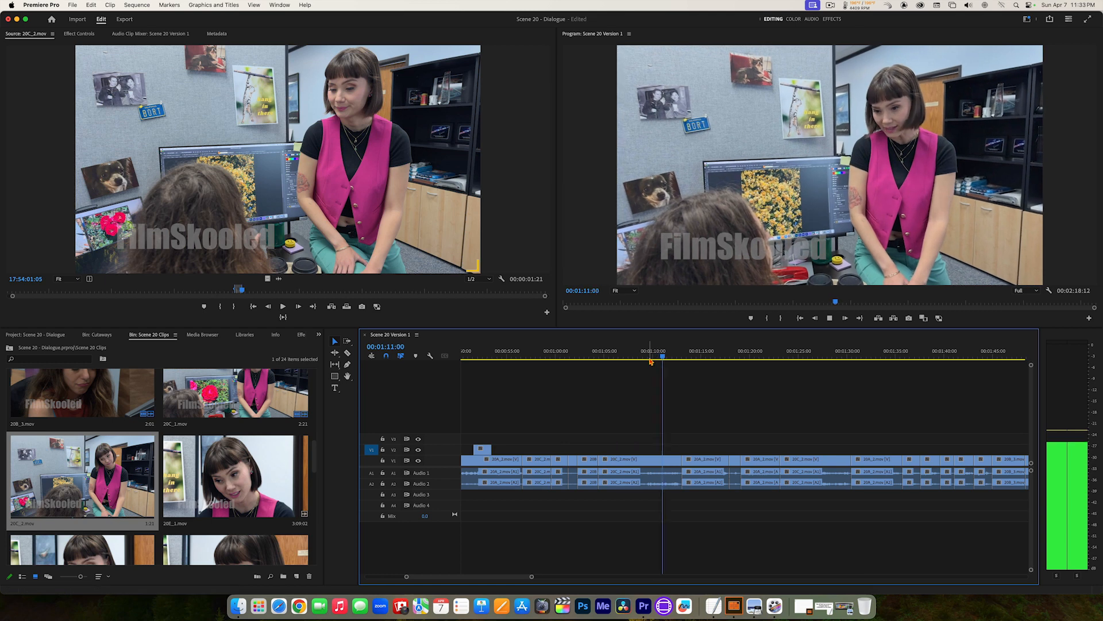
{"action": "left_click_drag", "start_coordinate": [652, 355], "coordinate": [621, 349]}
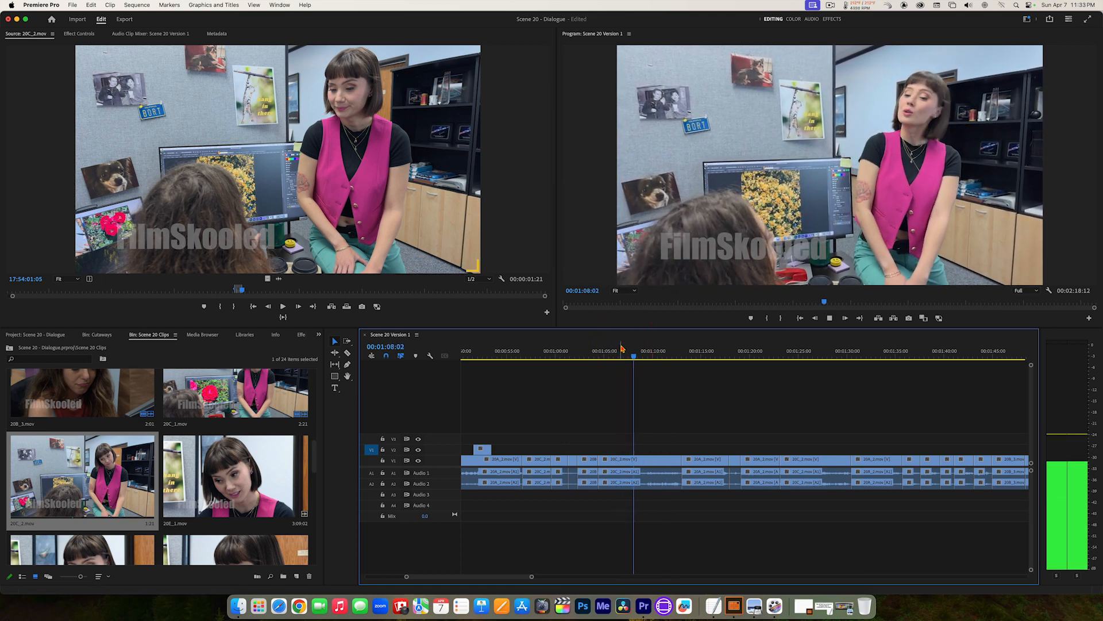
{"action": "key", "text": "space"}
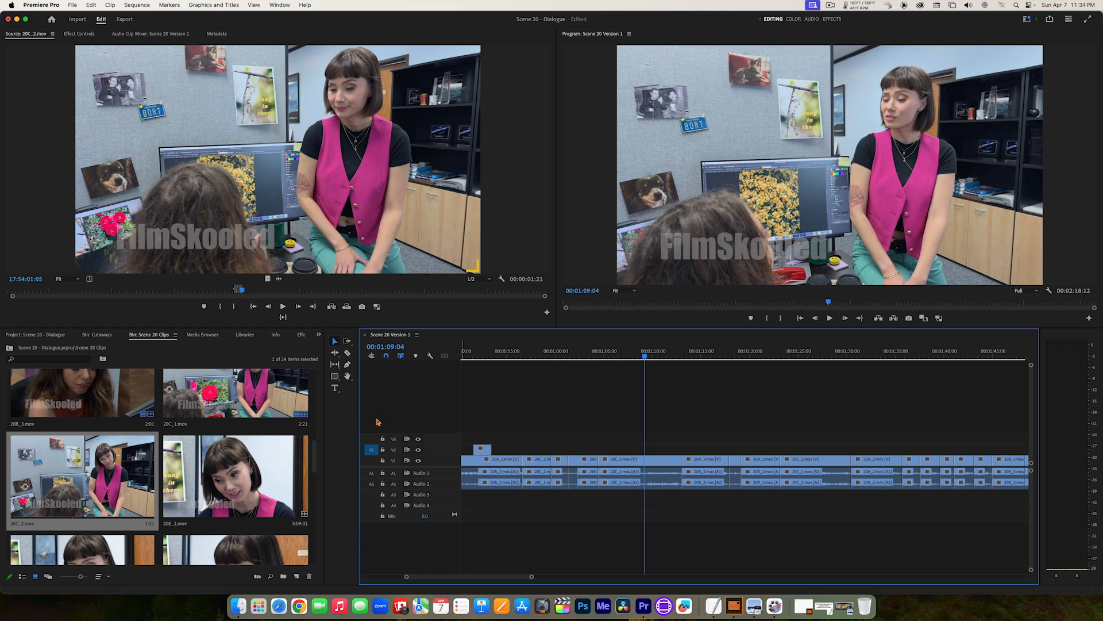
Step: Open 20A_2.mov from the Scene 20 Clips bin, play it for the seated woman's listening reaction, and cue it to 17:24:11:00
{"action": "left_click_drag", "start_coordinate": [315, 456], "coordinate": [314, 417]}
{"action": "double_click", "coordinate": [238, 426]}
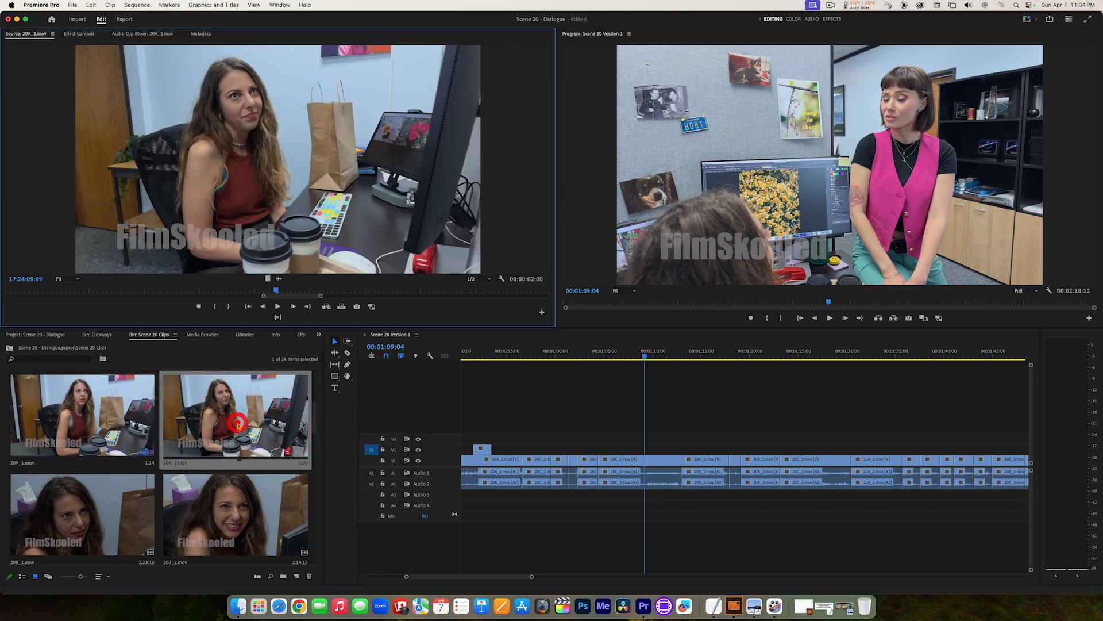
{"action": "left_click_drag", "start_coordinate": [264, 296], "coordinate": [7, 296]}
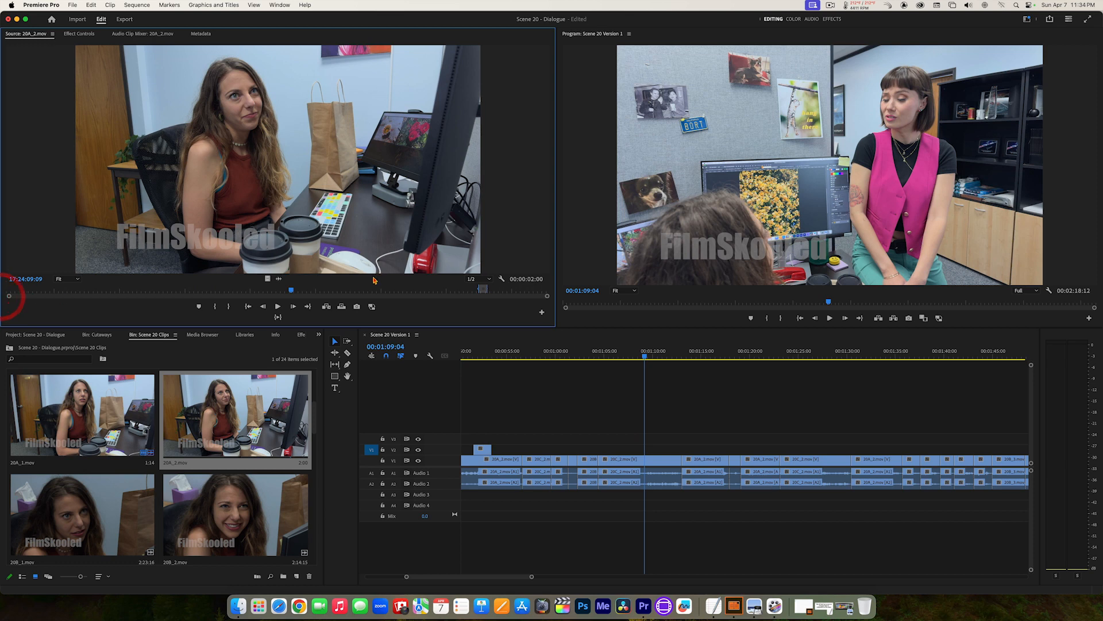
{"action": "left_click_drag", "start_coordinate": [303, 291], "coordinate": [153, 286]}
{"action": "key", "text": "space"}
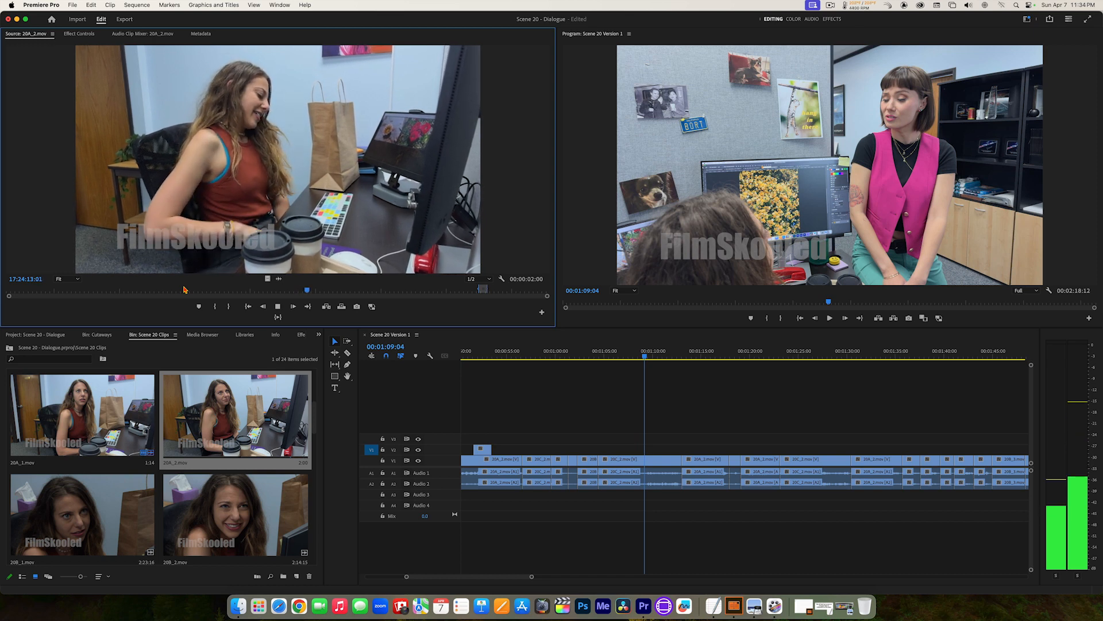
{"action": "key", "text": "space"}
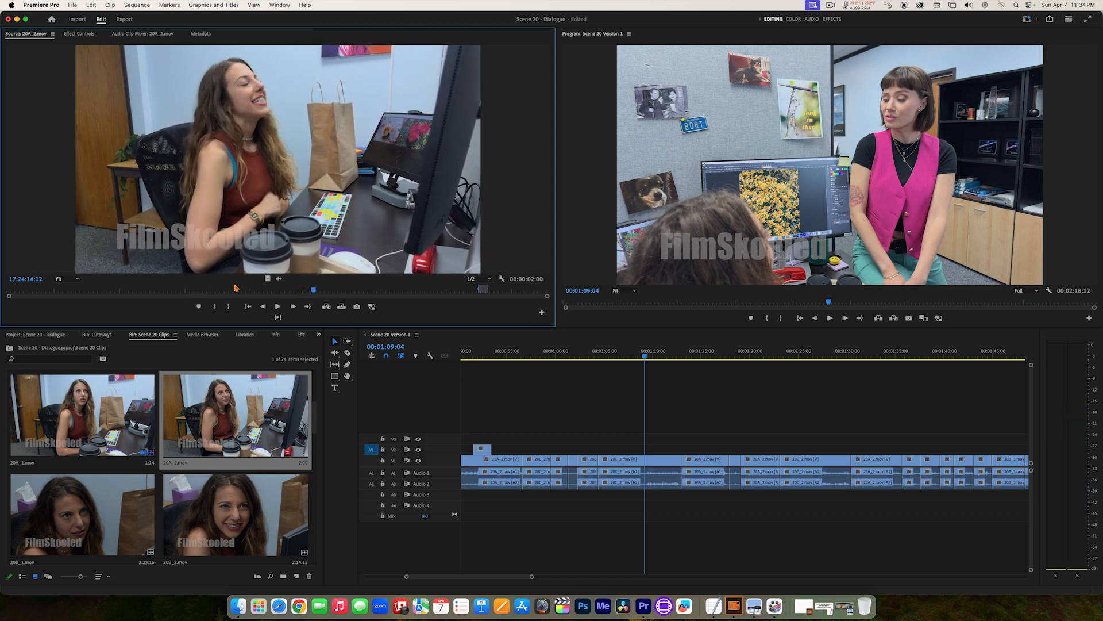
{"action": "left_click_drag", "start_coordinate": [313, 293], "coordinate": [309, 294]}
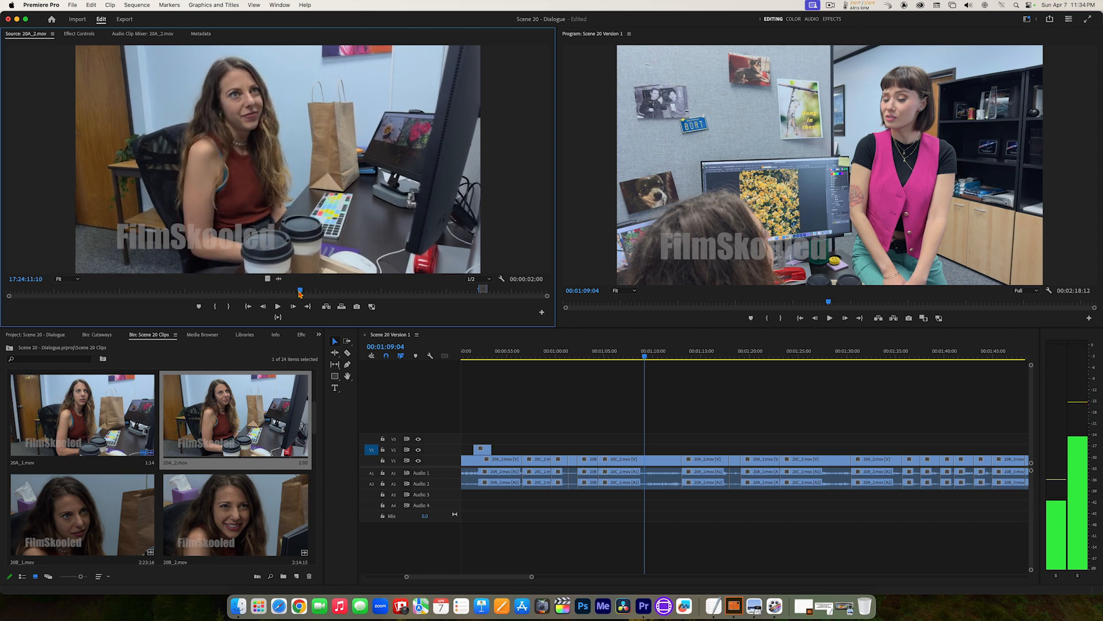
{"action": "left_click_drag", "start_coordinate": [299, 293], "coordinate": [298, 293]}
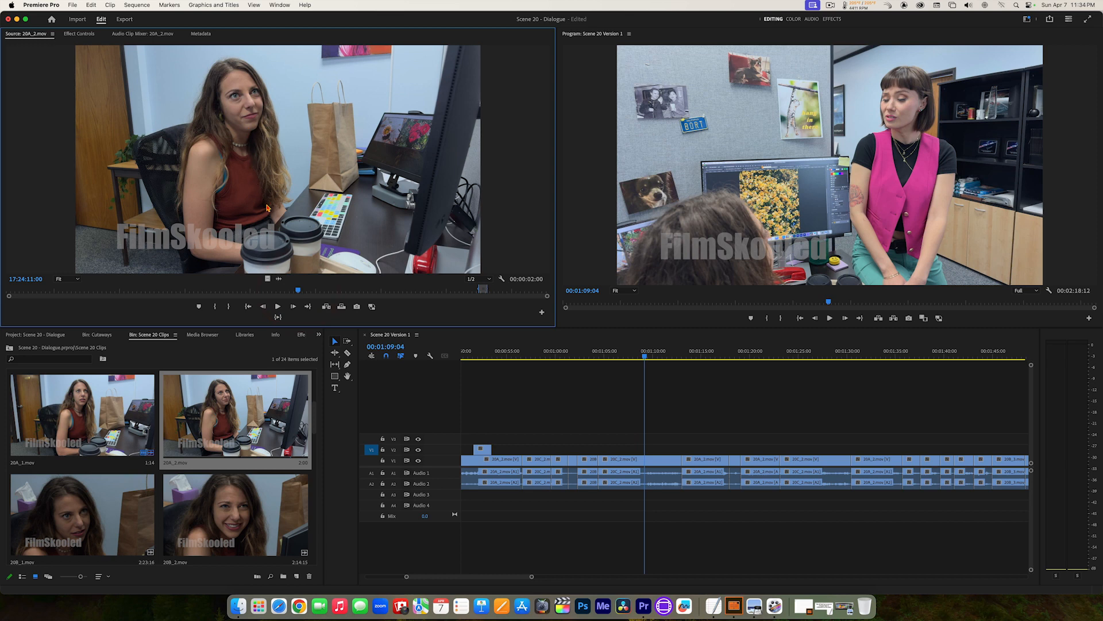
Step: Mark 20A_2.mov from 17:24:11:00 to 17:24:13:12 and overwrite it onto V2 at 00:01:09:04
{"action": "key", "text": "i"}
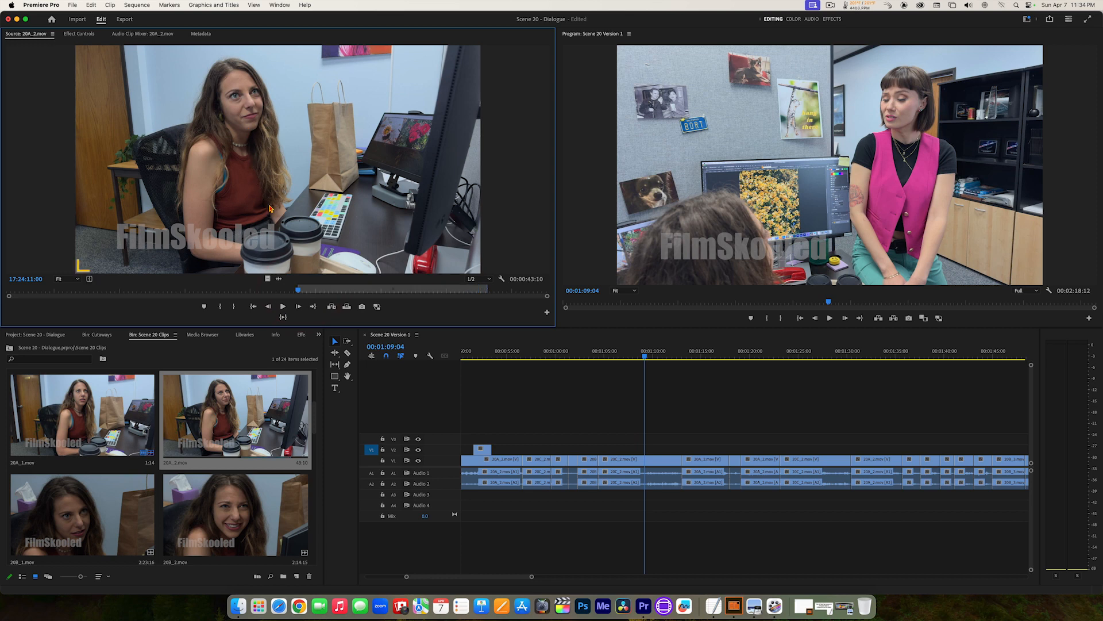
{"action": "key", "text": "space"}
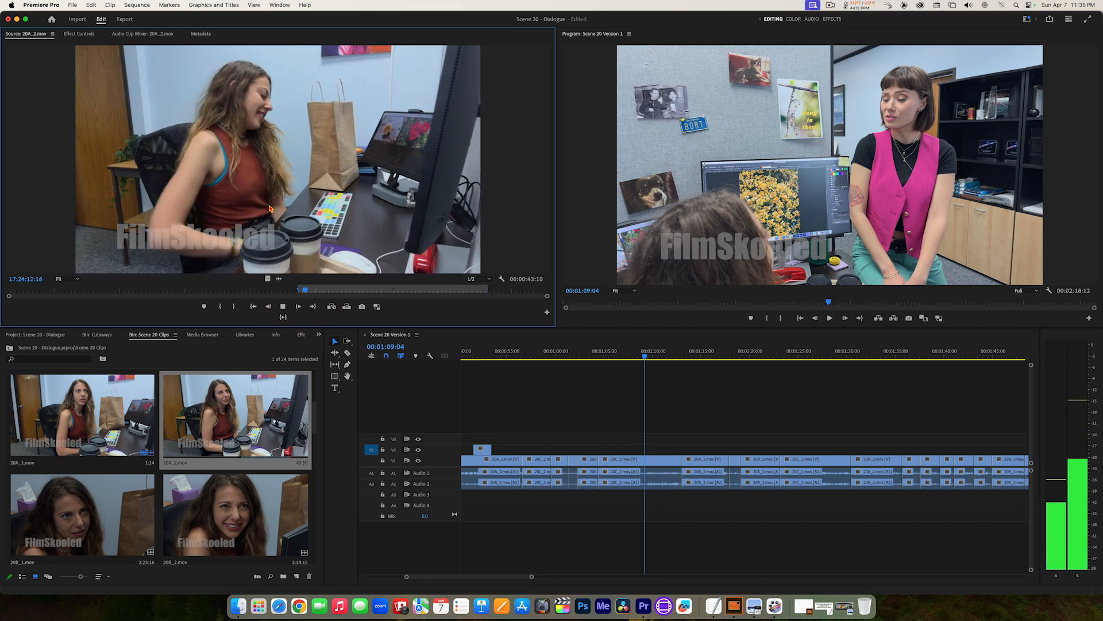
{"action": "key", "text": "k"}
{"action": "key", "text": "j"}
{"action": "key", "text": "k"}
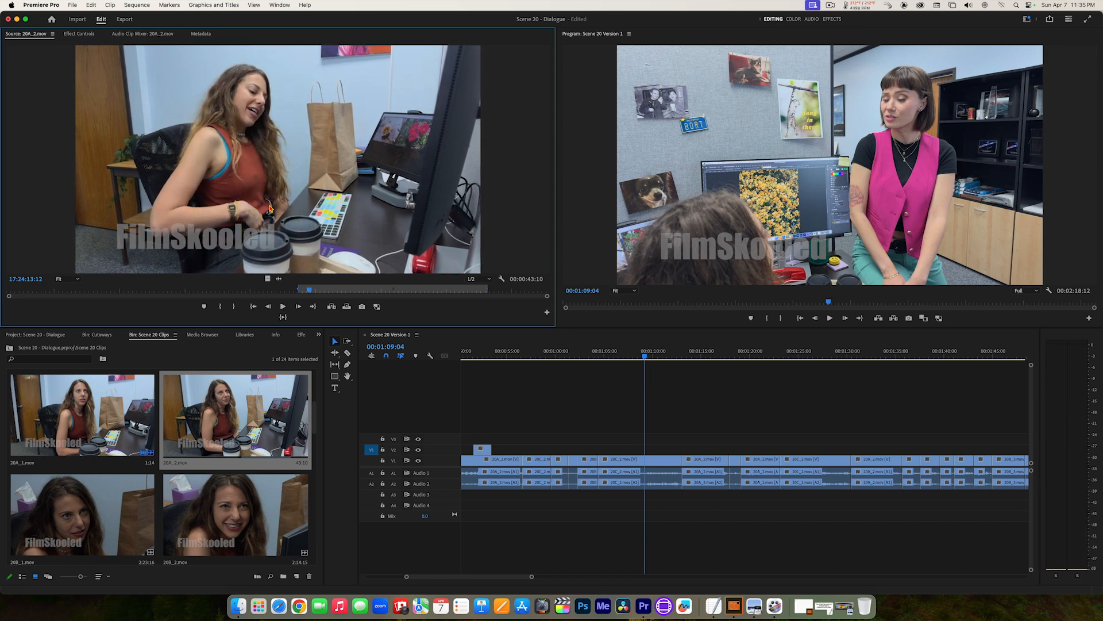
{"action": "key", "text": "o"}
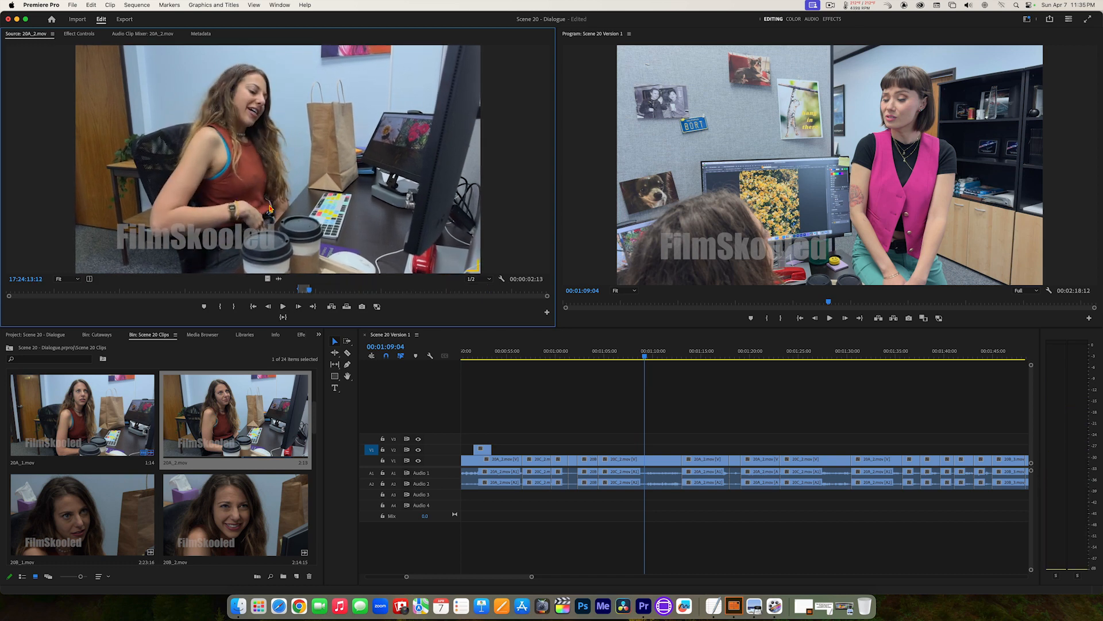
{"action": "left_click", "coordinate": [347, 306]}
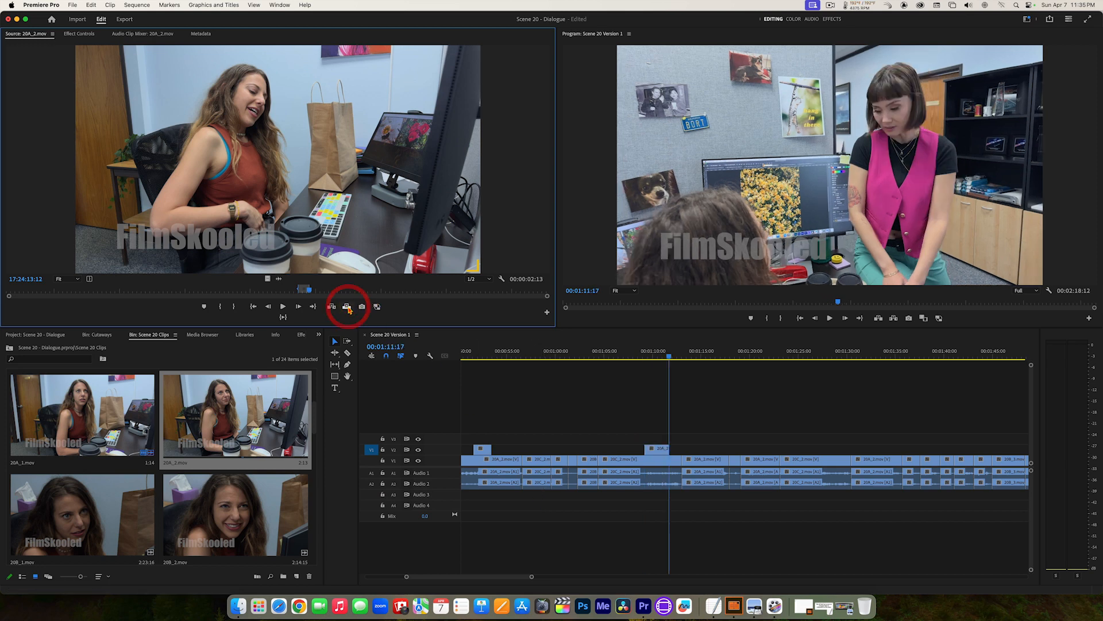
Step: Play the sequence from a few seconds before the 20A_2.mov cutaway at 00:01:09:04 to check its timing
{"action": "left_click_drag", "start_coordinate": [657, 353], "coordinate": [598, 352]}
{"action": "key", "text": "space"}
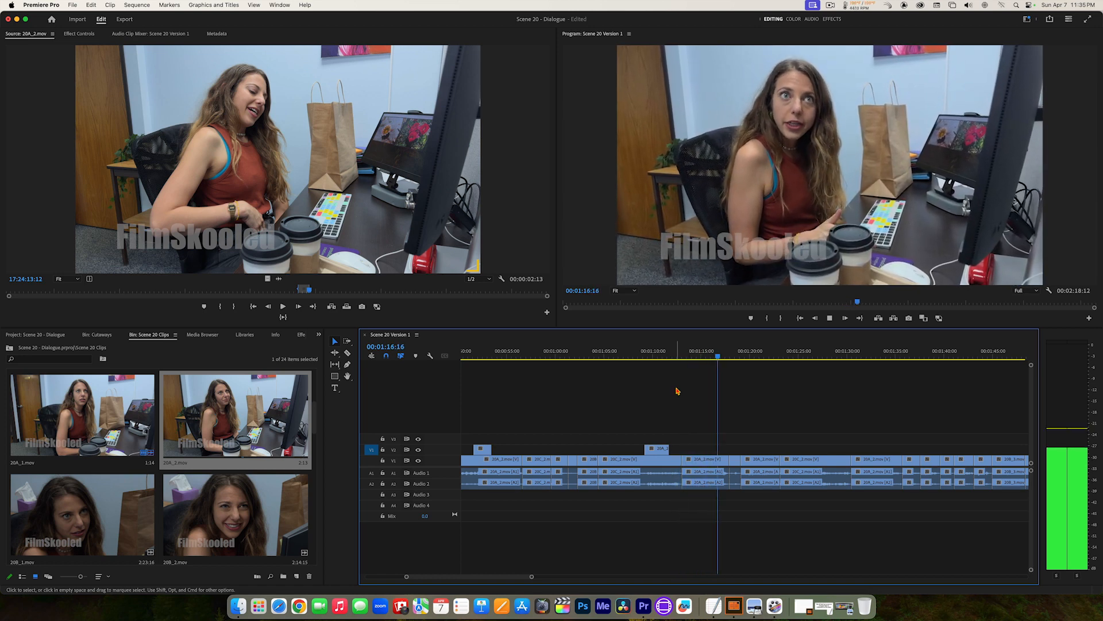
{"action": "key", "text": "space"}
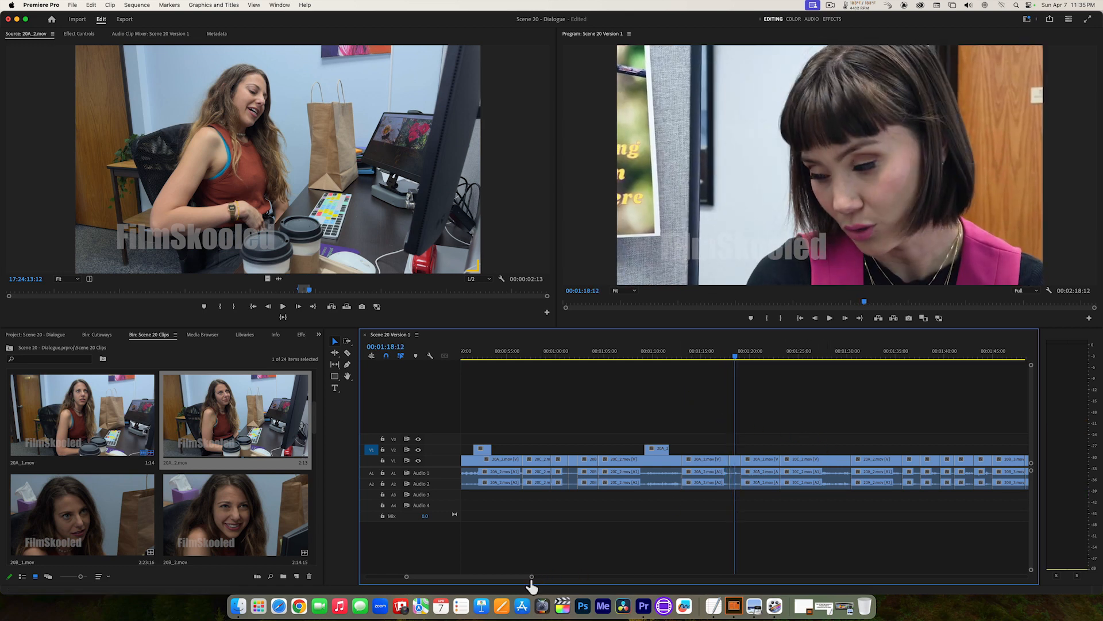
Step: Play on through the dialogue and park the playhead at 00:01:25:10, during the over-the-shoulder shot of the woman in pink
{"action": "scroll", "coordinate": [533, 577], "scroll_direction": "right", "scroll_amount": 5}
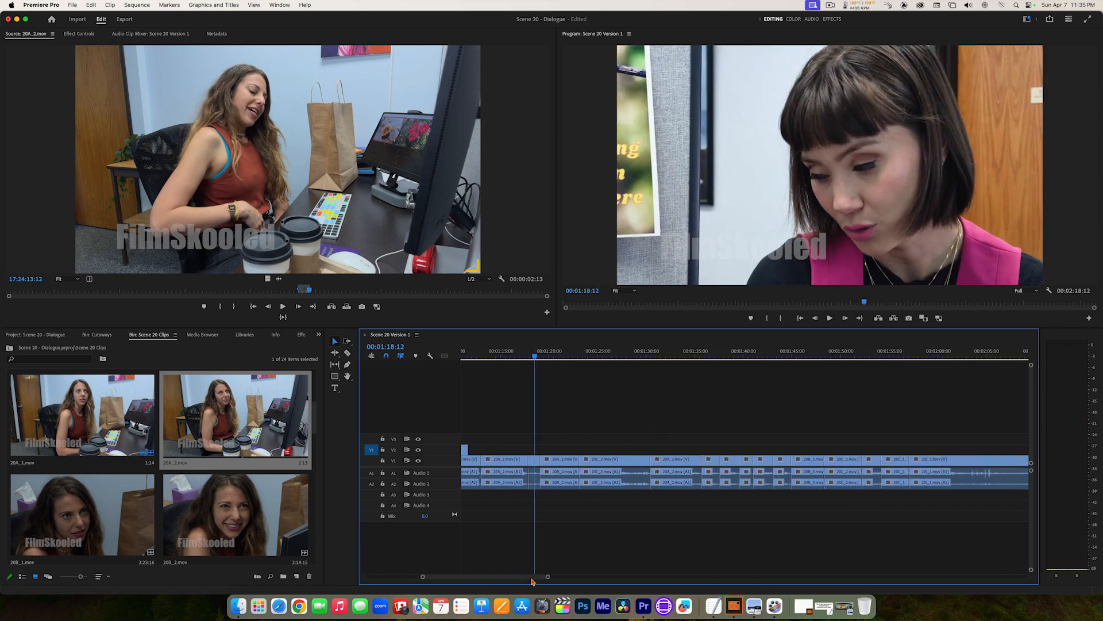
{"action": "key", "text": "space"}
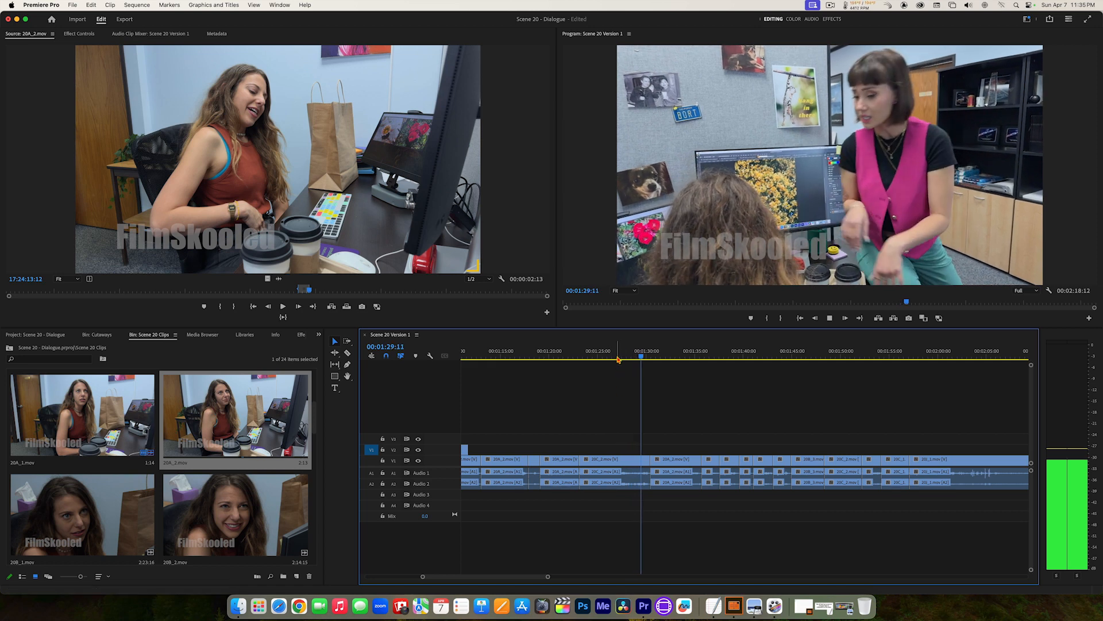
{"action": "left_click_drag", "start_coordinate": [618, 356], "coordinate": [601, 356]}
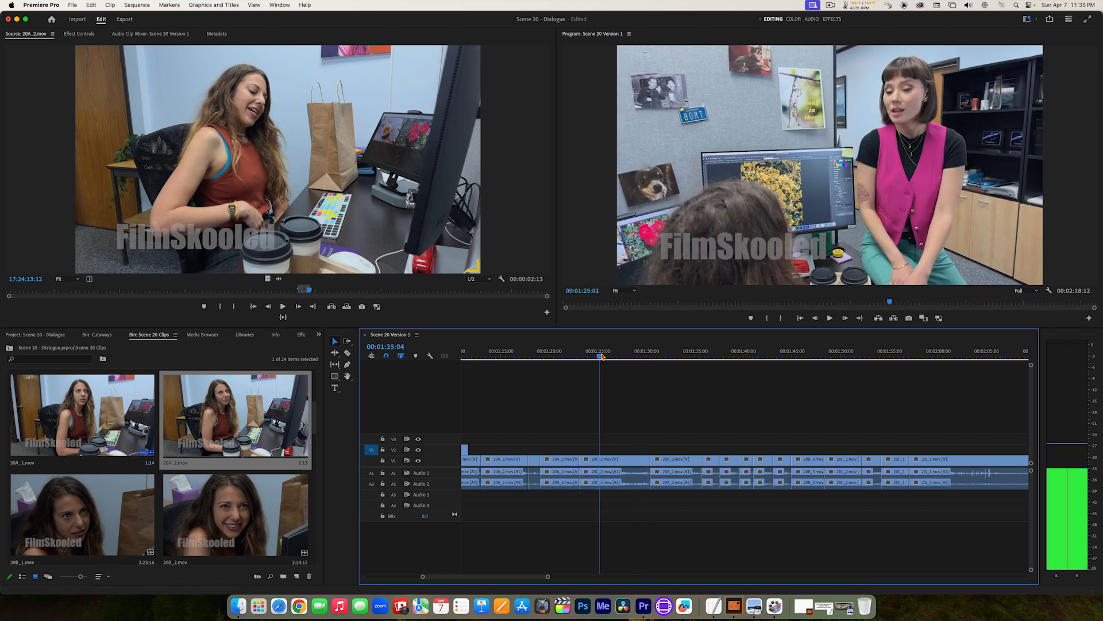
{"action": "left_click", "coordinate": [600, 353]}
Step: Mark the seated woman's laughing reaction in 20A_2.mov from 17:24:27:09 to 17:24:29:08 and overwrite it onto V2 at 00:01:25:10
{"action": "left_click", "coordinate": [305, 83]}
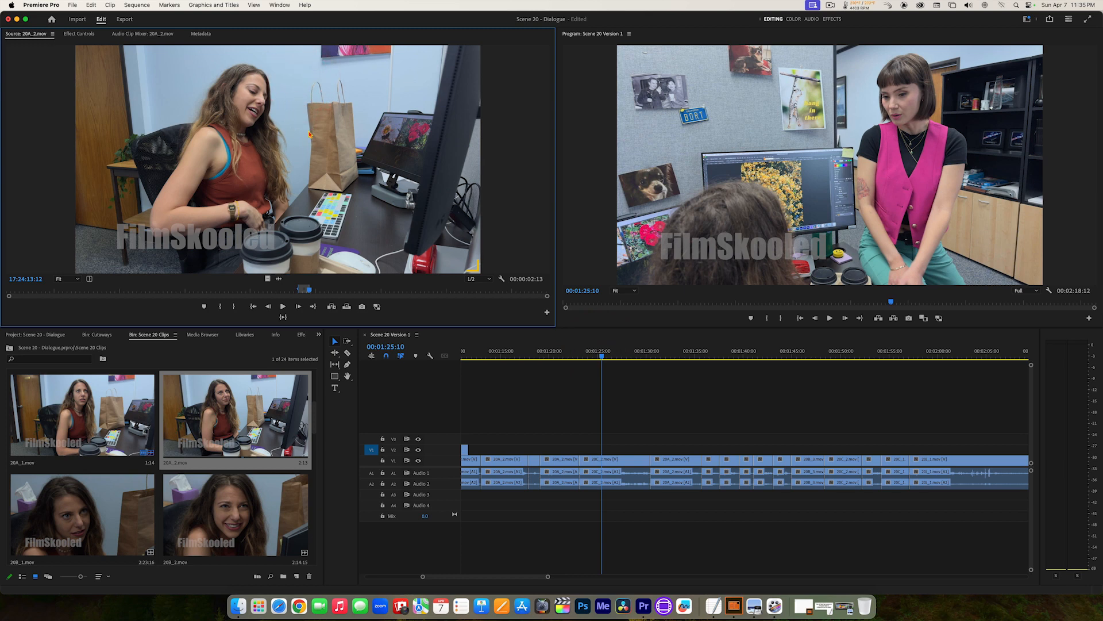
{"action": "key", "text": "space"}
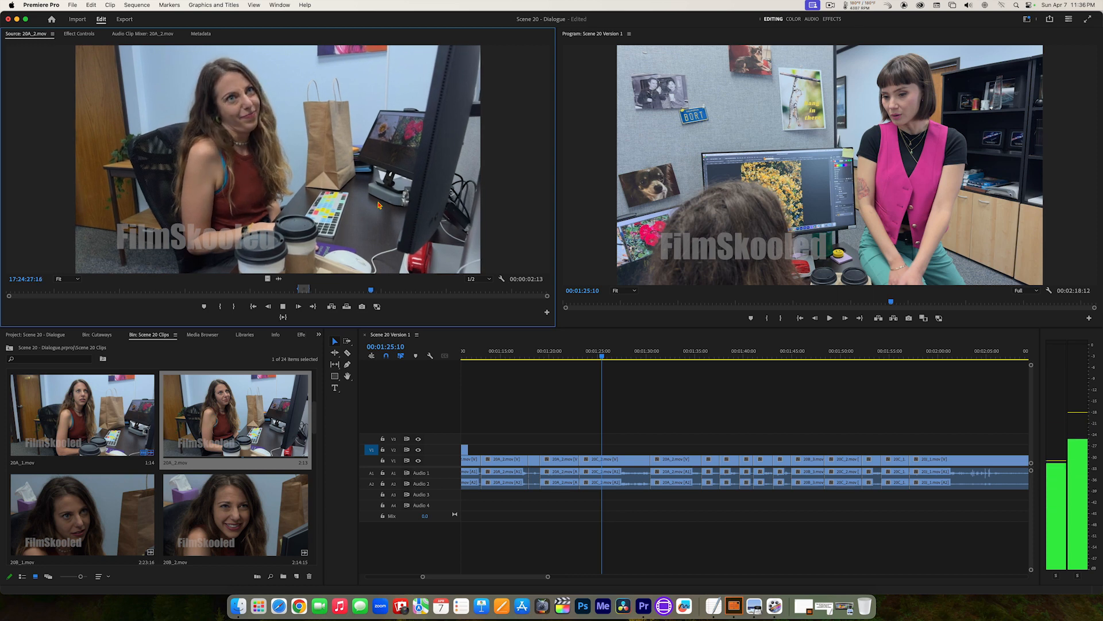
{"action": "key", "text": "space"}
{"action": "key", "text": "alt+x"}
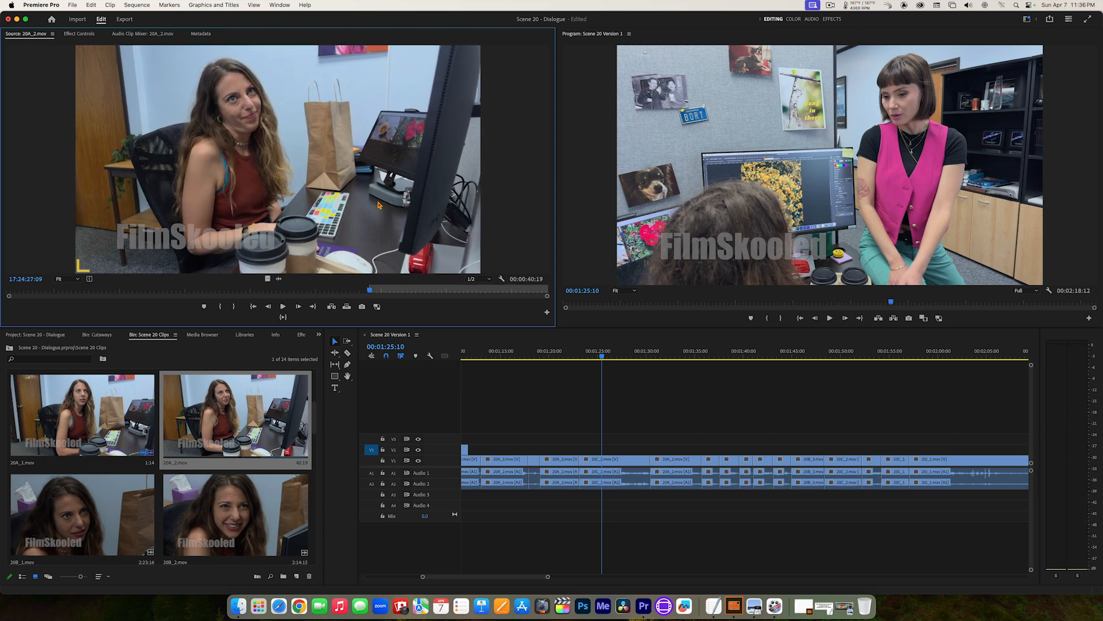
{"action": "key", "text": "space"}
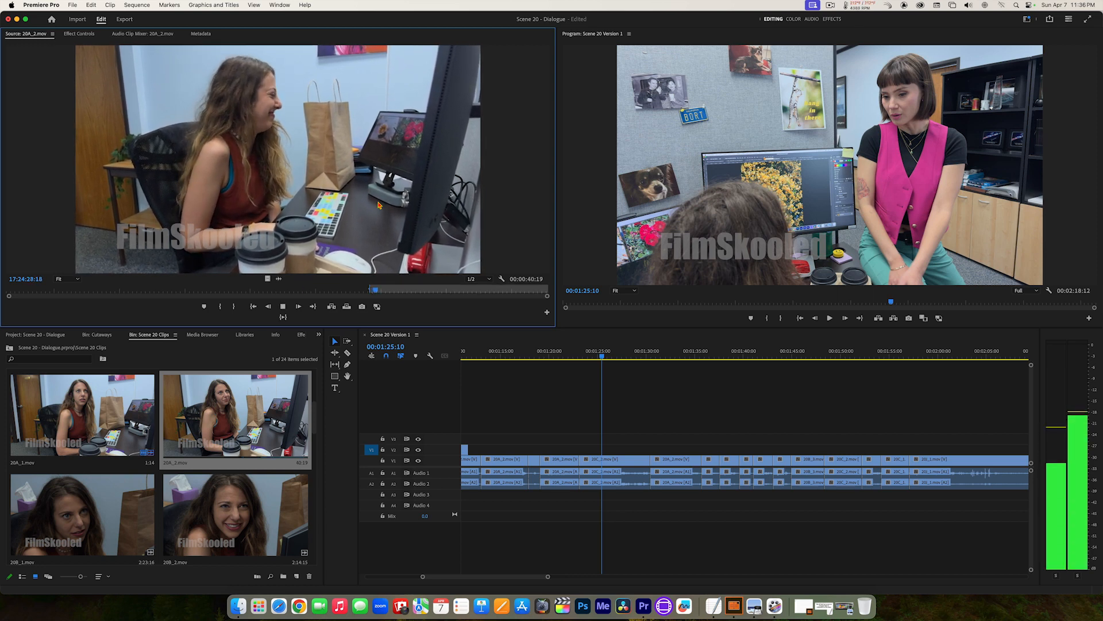
{"action": "key", "text": "space"}
{"action": "key", "text": "o"}
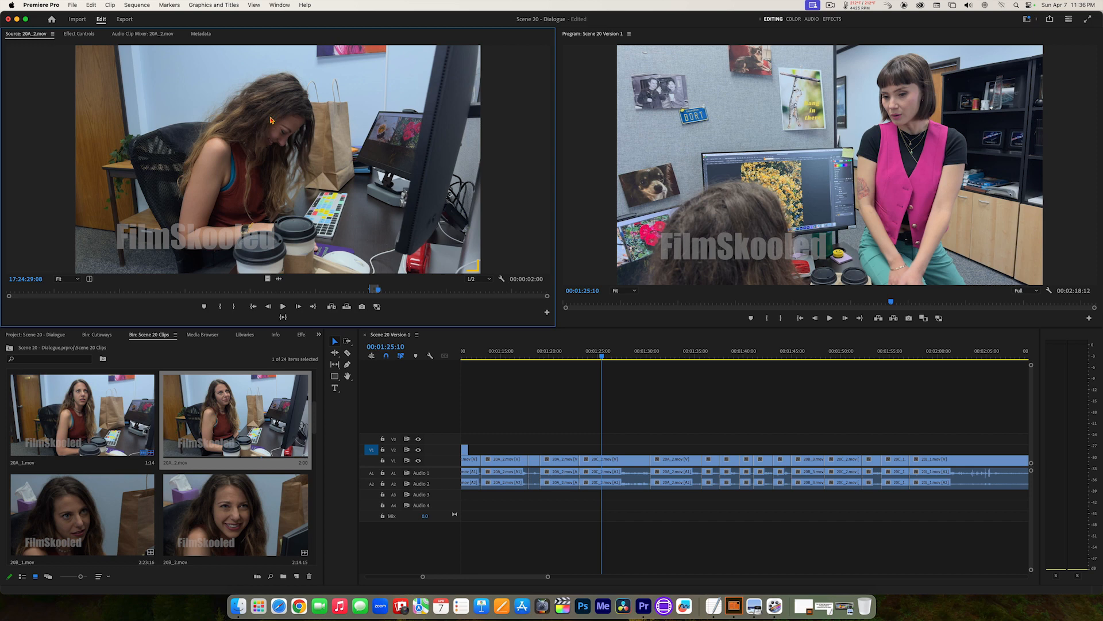
{"action": "left_click_drag", "start_coordinate": [509, 166], "coordinate": [739, 148]}
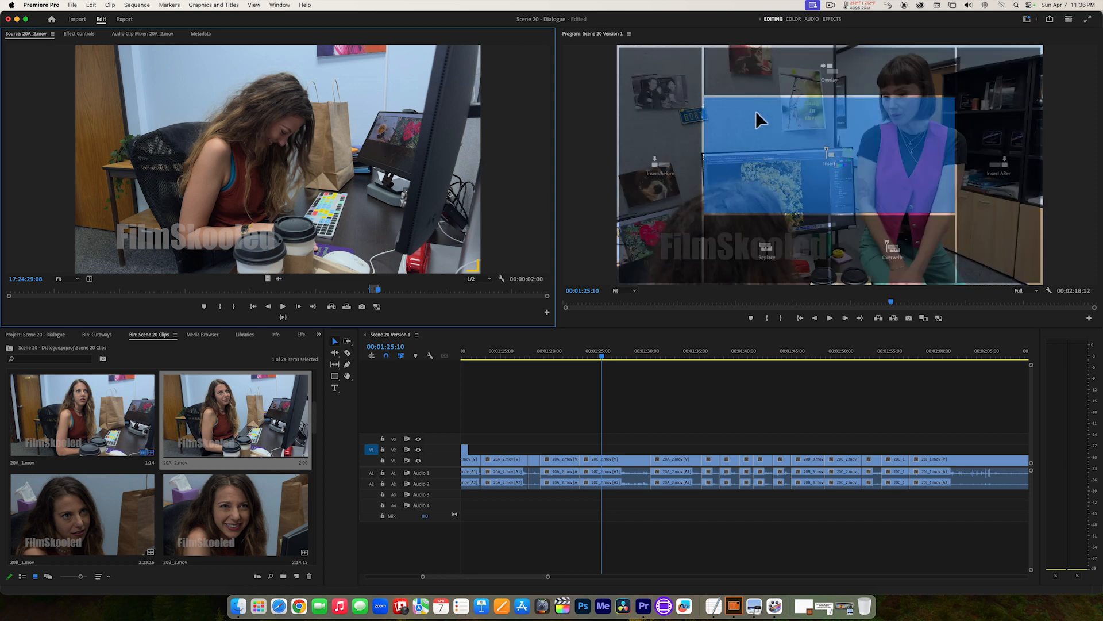
{"action": "left_click_drag", "start_coordinate": [756, 111], "coordinate": [889, 251]}
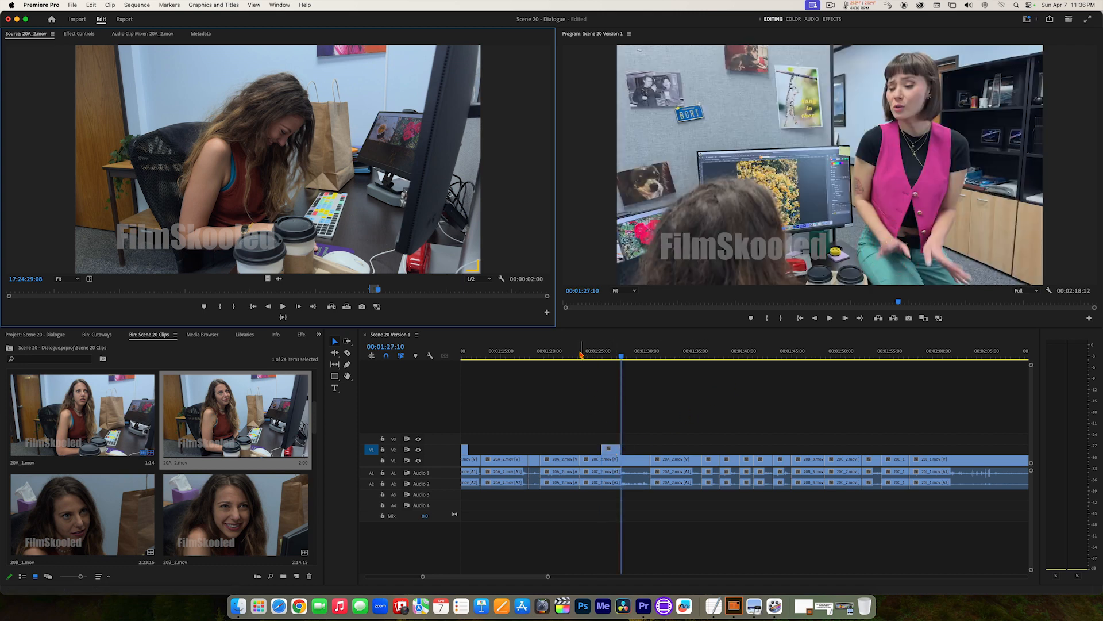
Step: Play the sequence from several seconds before the laughing cutaway at 00:01:25:10 to check its timing
{"action": "left_click_drag", "start_coordinate": [581, 354], "coordinate": [537, 357]}
{"action": "key", "text": "space"}
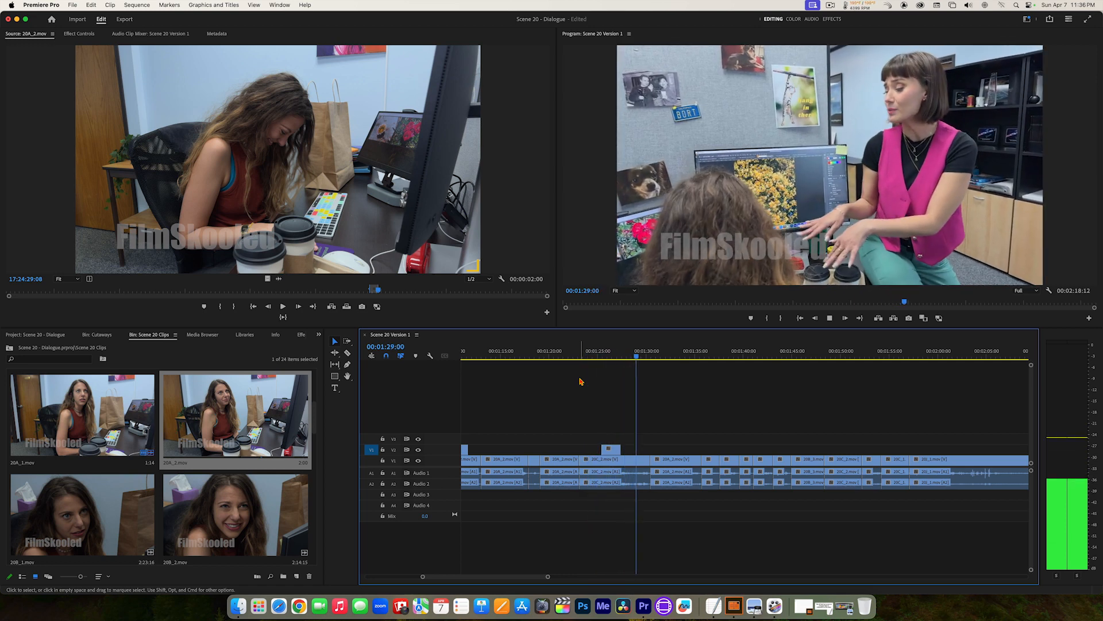
{"action": "key", "text": "space"}
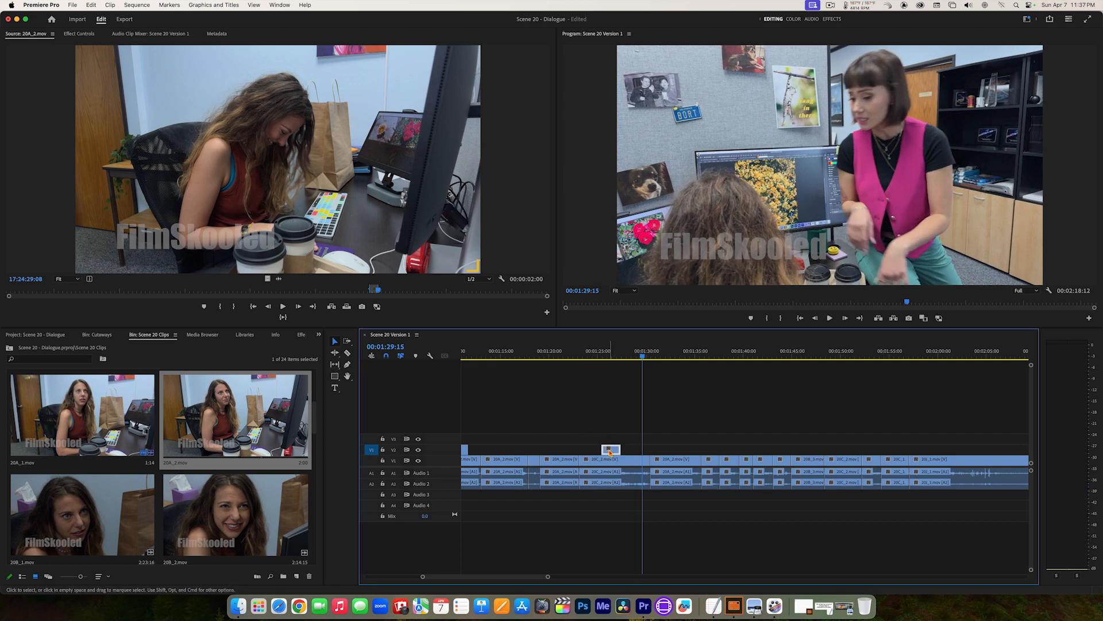
Step: Shift the laughing 20A_2.mov cutaway slightly later on V2 and replay the passage from 00:01:23:03
{"action": "left_click_drag", "start_coordinate": [611, 452], "coordinate": [614, 454]}
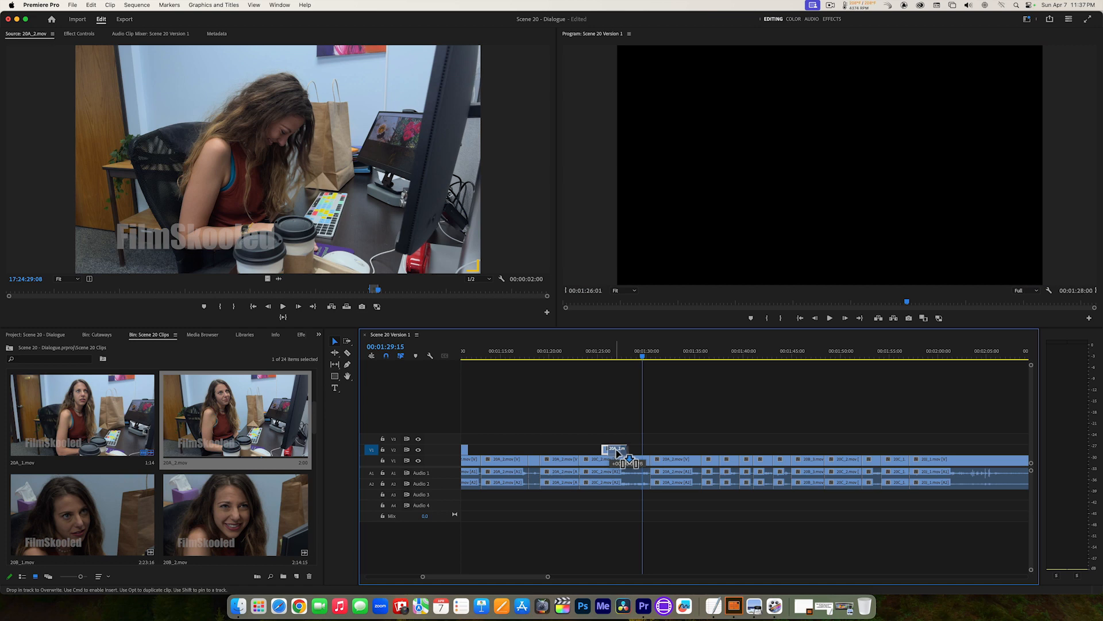
{"action": "left_click_drag", "start_coordinate": [617, 450], "coordinate": [615, 448]}
{"action": "left_click", "coordinate": [580, 352]}
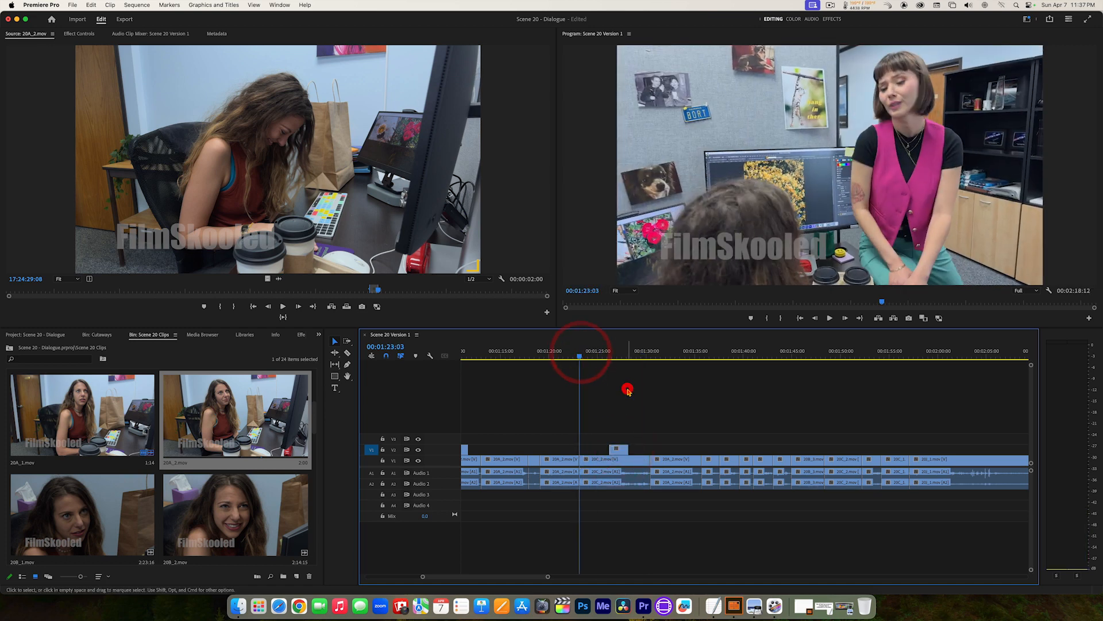
{"action": "left_click", "coordinate": [628, 391]}
{"action": "key", "text": "space"}
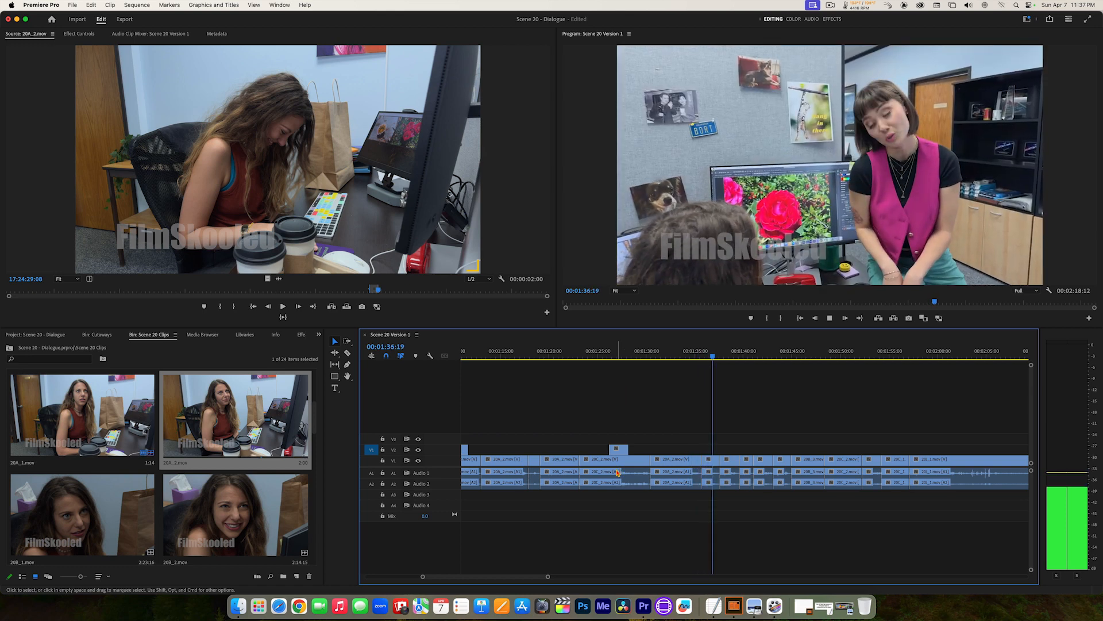
Step: Play on through the rest of the dialogue and park the playhead at 00:02:02:20, in the closing close-up of the seated woman
{"action": "left_click_drag", "start_coordinate": [503, 578], "coordinate": [513, 579]}
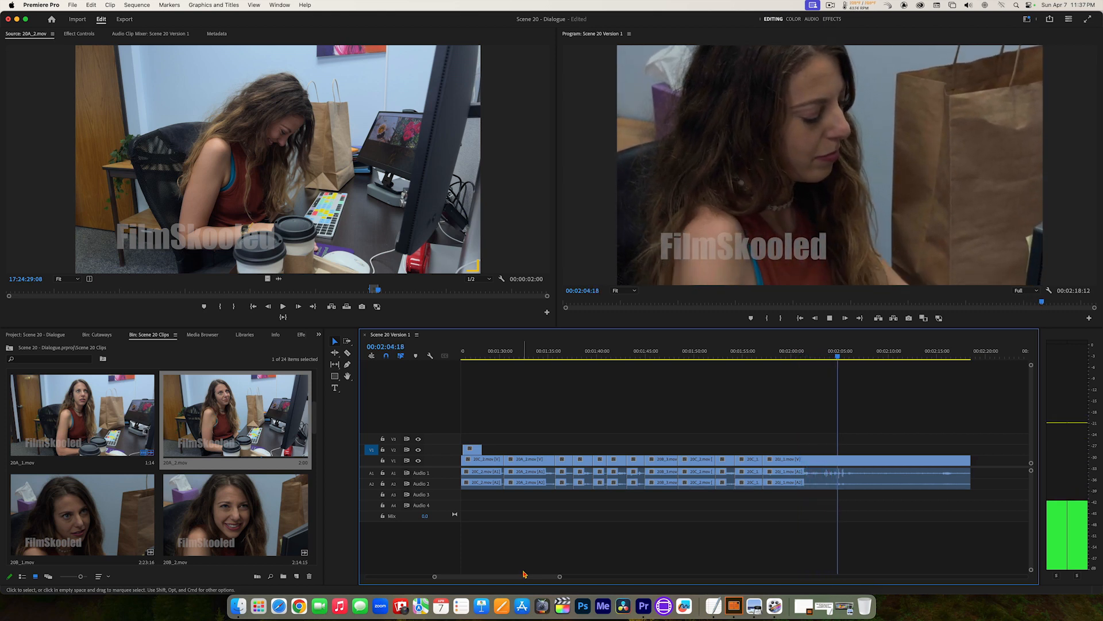
{"action": "key", "text": "space"}
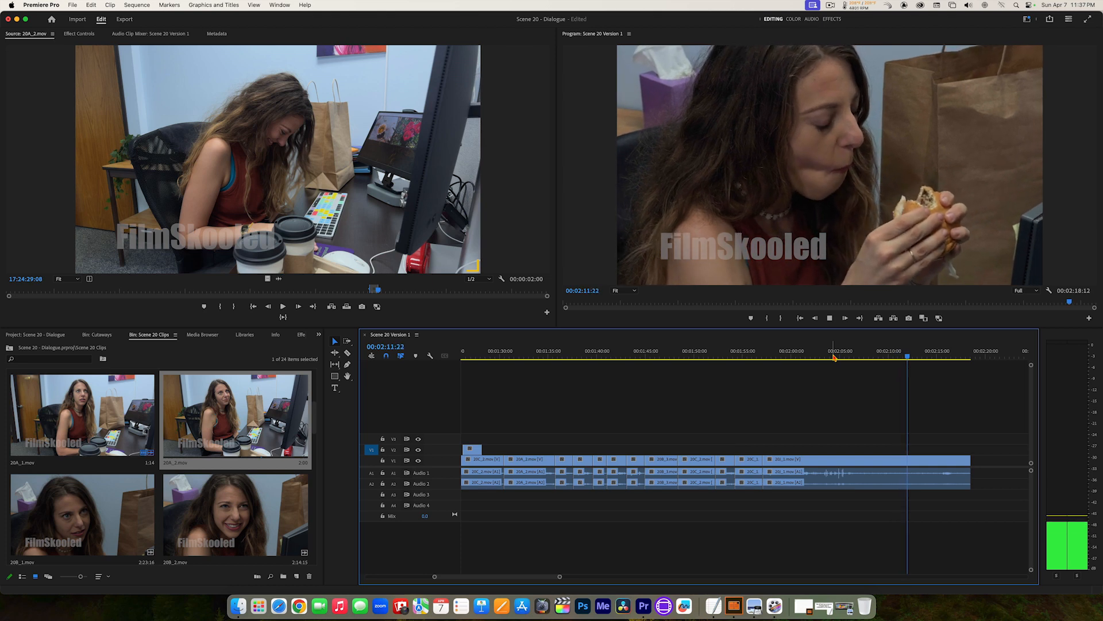
{"action": "key", "text": "space"}
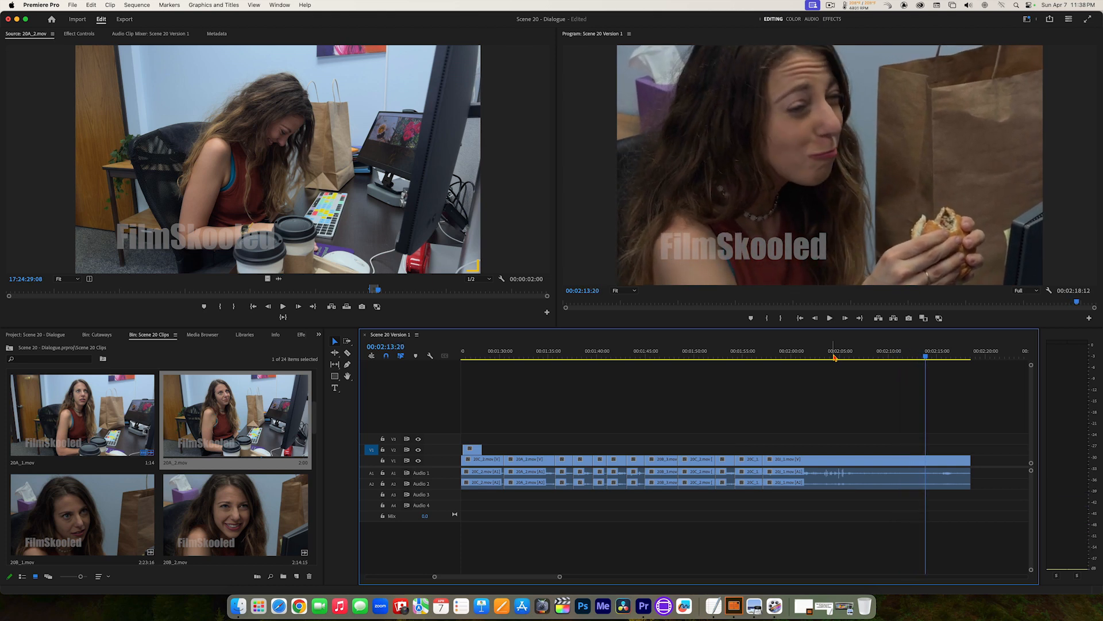
{"action": "left_click_drag", "start_coordinate": [864, 356], "coordinate": [819, 357]}
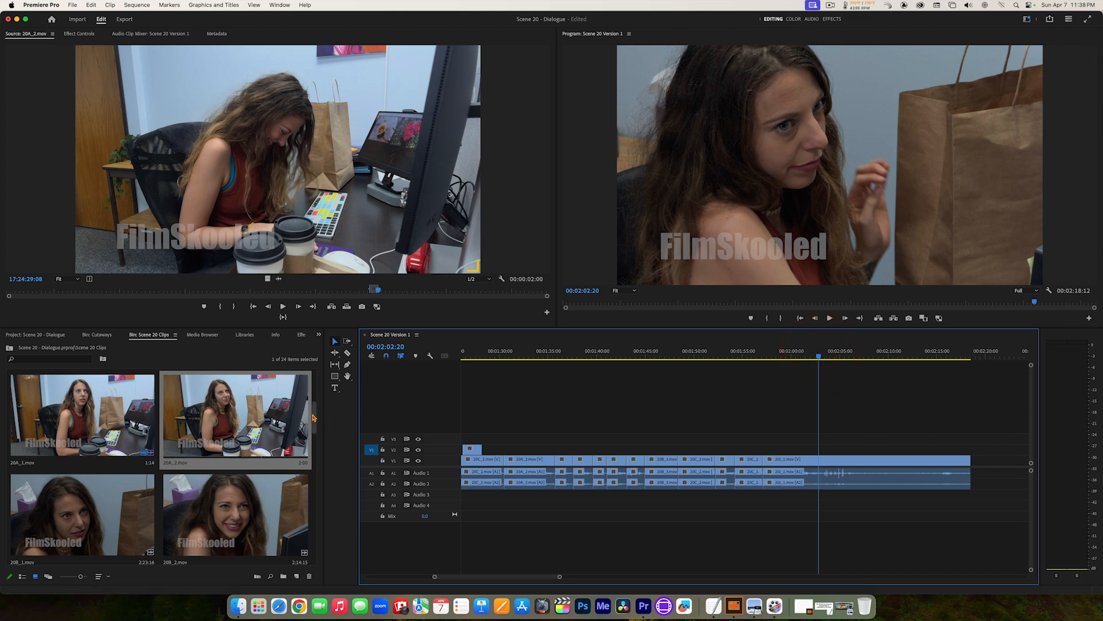
Step: Open 20E_3.mov from the Scene 20 Clips bin and play it from 18:47:45:00 to find the smiling reaction of the woman in pink
{"action": "mouse_move", "coordinate": [313, 418]}
{"action": "left_mouse_down"}
{"action": "mouse_move", "coordinate": [317, 471]}
{"action": "mouse_move", "coordinate": [304, 473]}
{"action": "left_mouse_up"}
{"action": "double_click", "coordinate": [249, 473]}
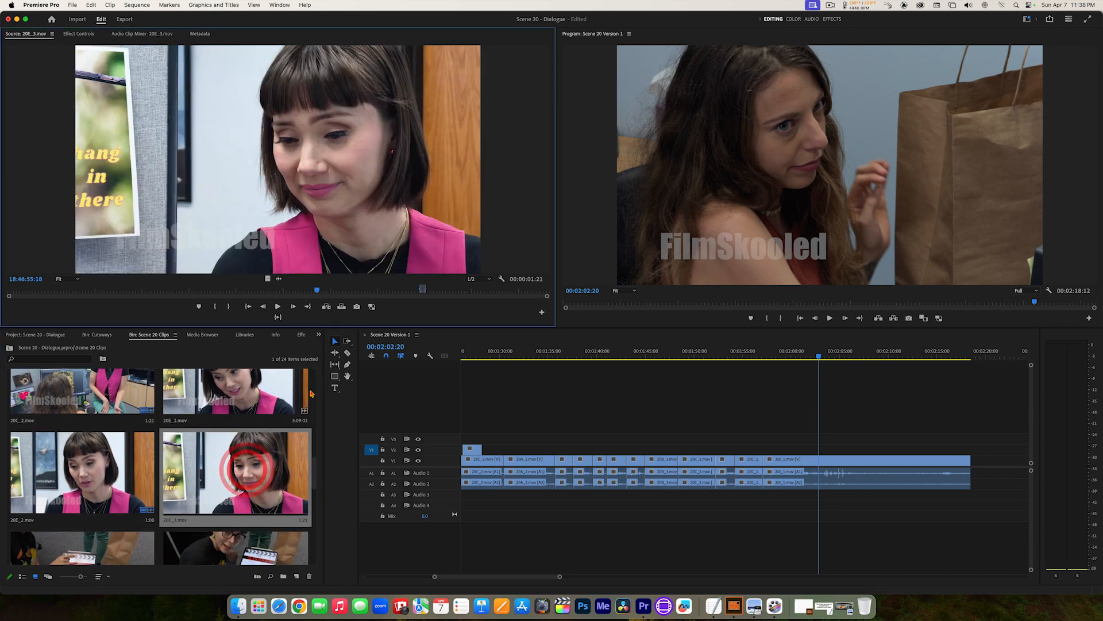
{"action": "left_click_drag", "start_coordinate": [368, 289], "coordinate": [462, 290]}
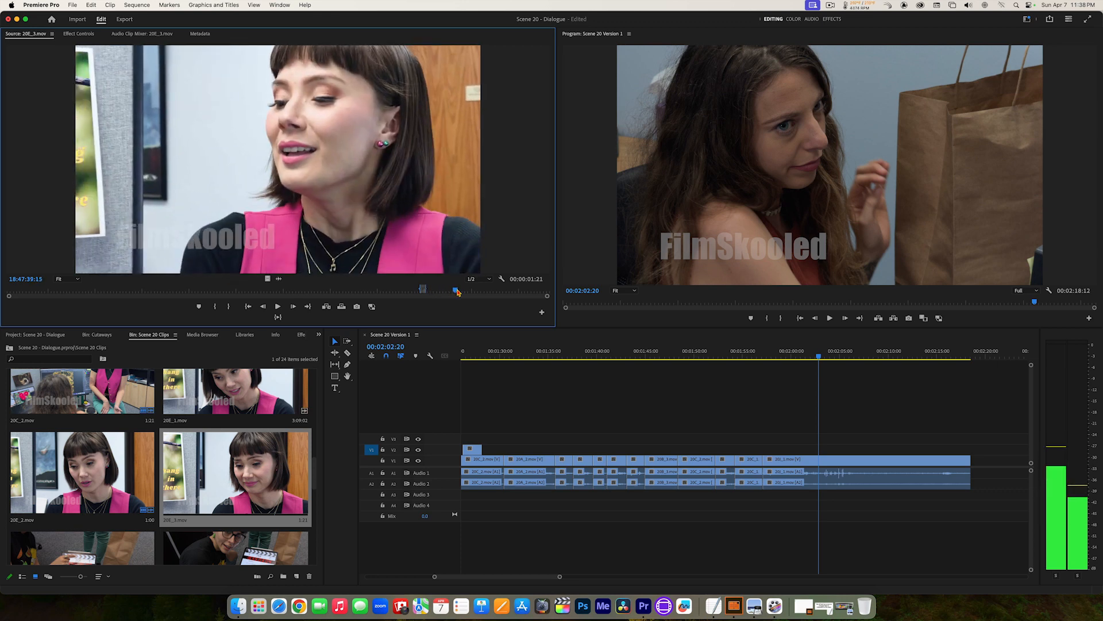
{"action": "left_click", "coordinate": [472, 290]}
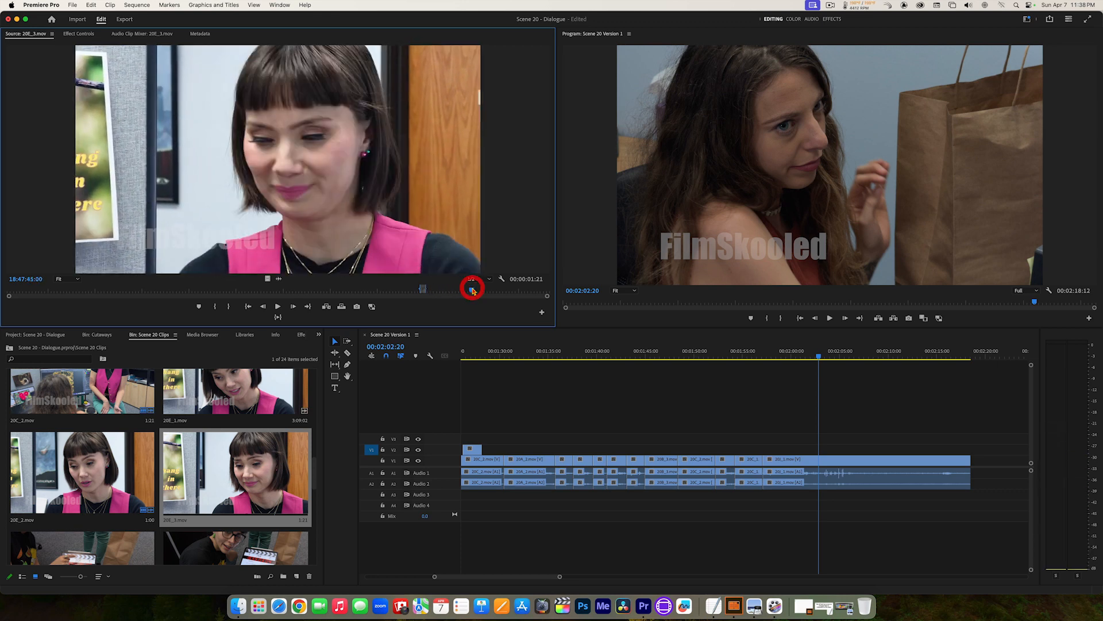
{"action": "key", "text": "space"}
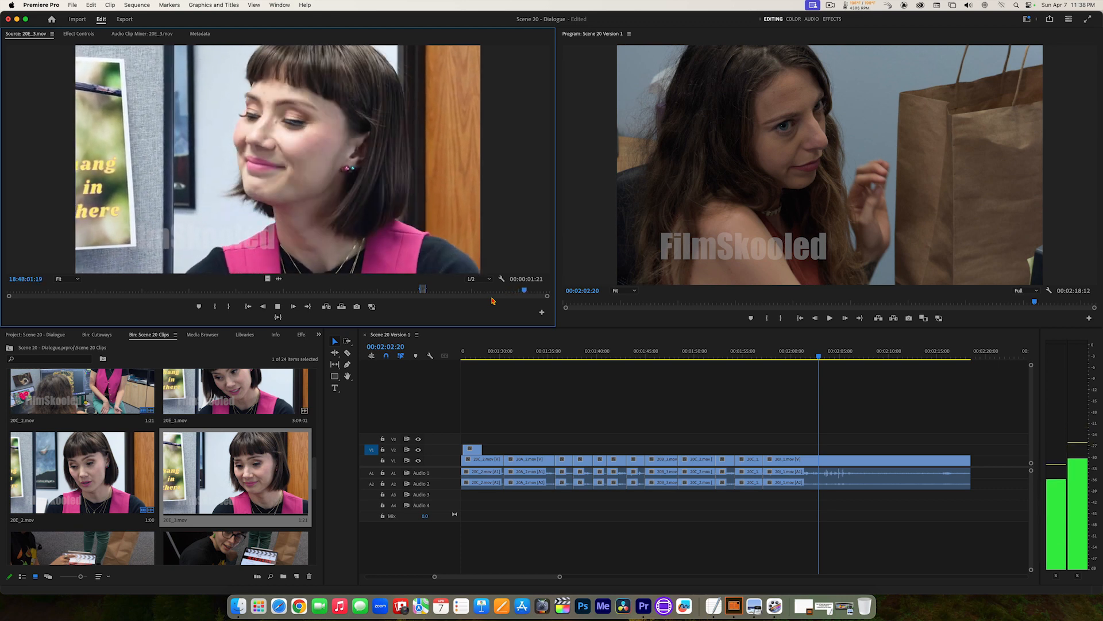
{"action": "key", "text": "space"}
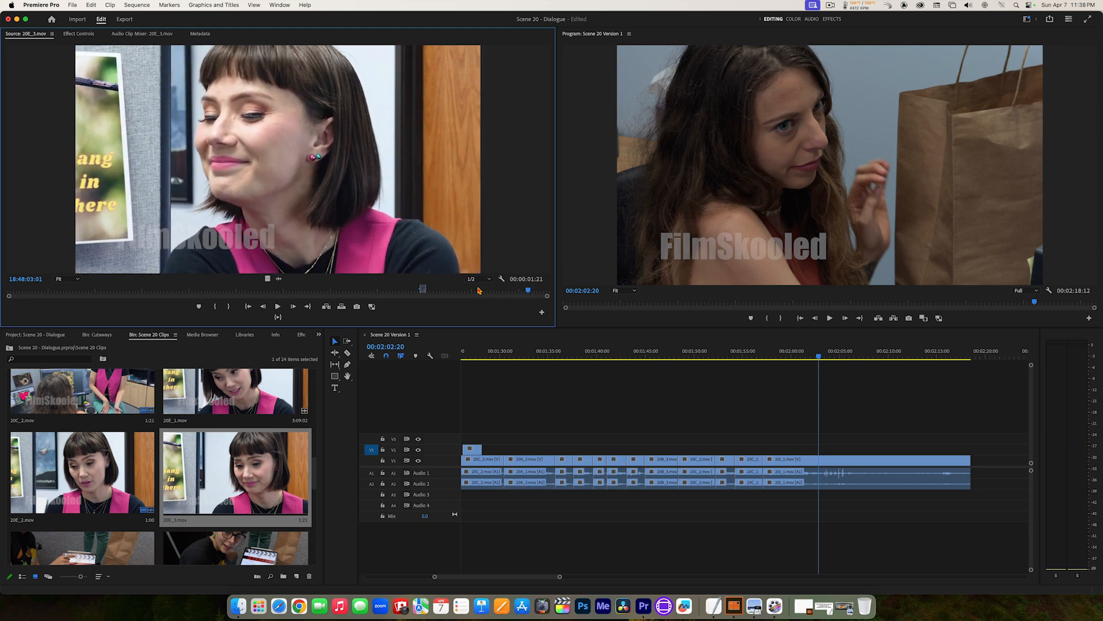
Step: Mark the smiling reaction in 20E_3.mov with an In point at 18:48:01:02 and an Out point at 18:48:04:15
{"action": "key", "text": "j"}
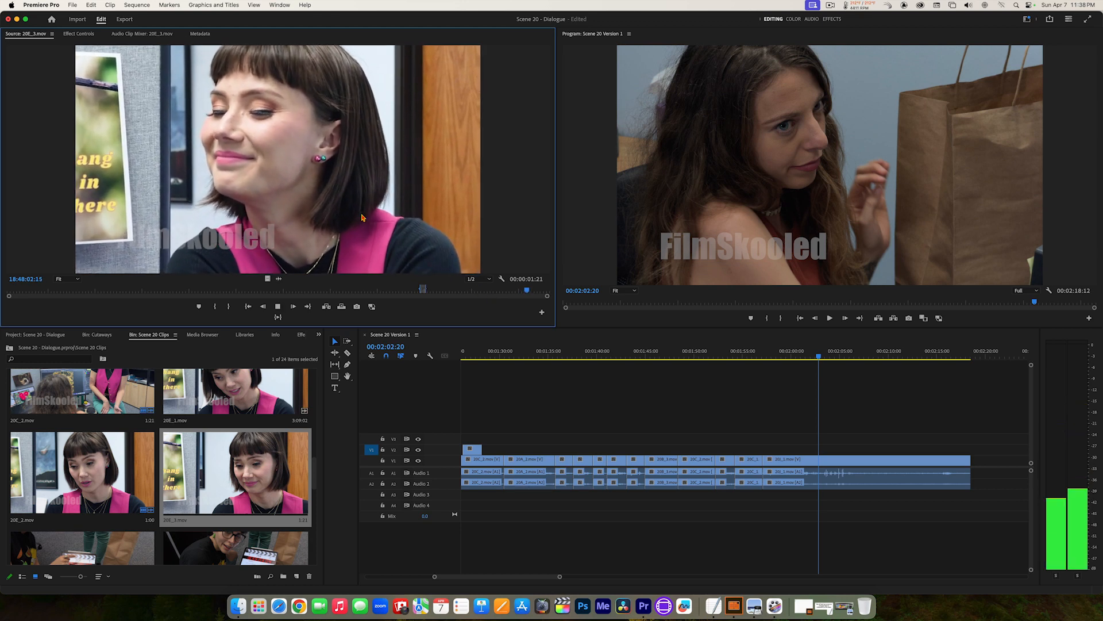
{"action": "key", "text": "k"}
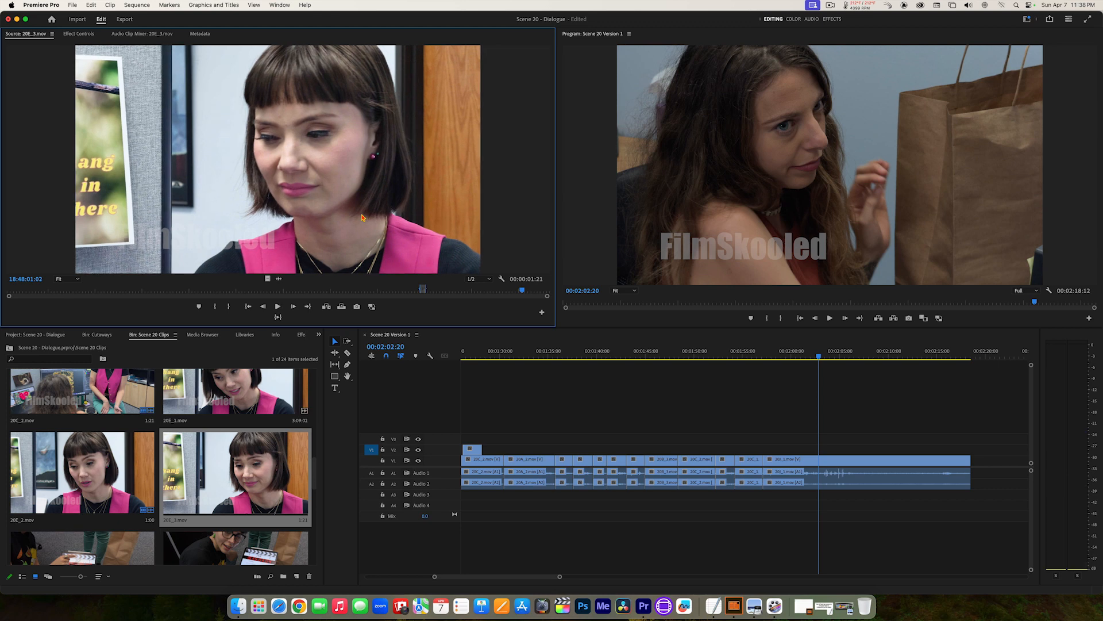
{"action": "key", "text": "i"}
{"action": "key", "text": "l"}
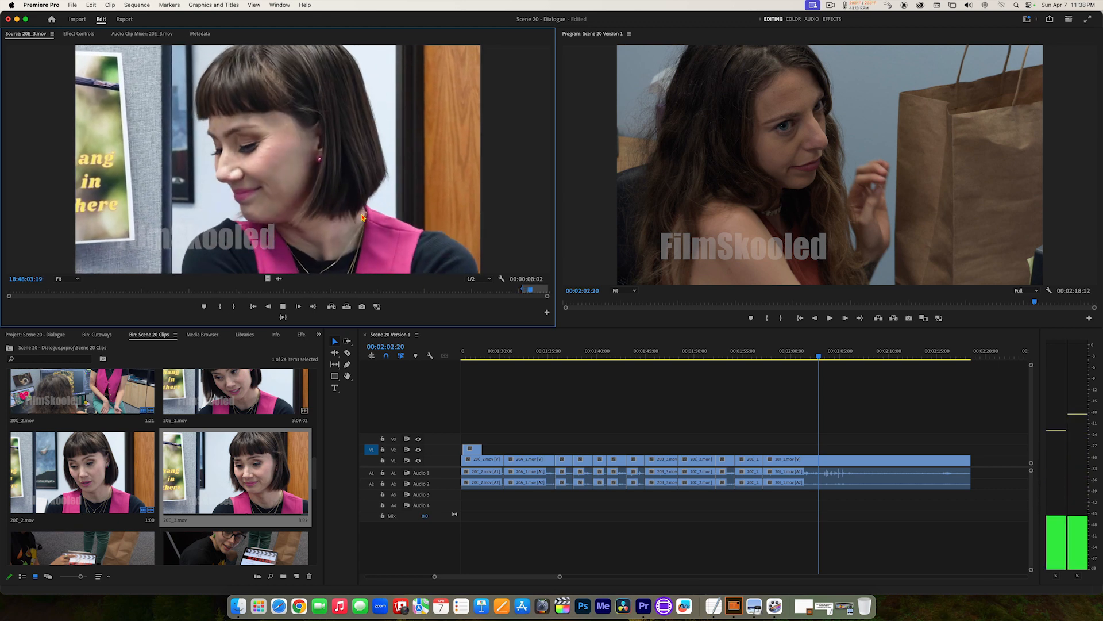
{"action": "key", "text": "k"}
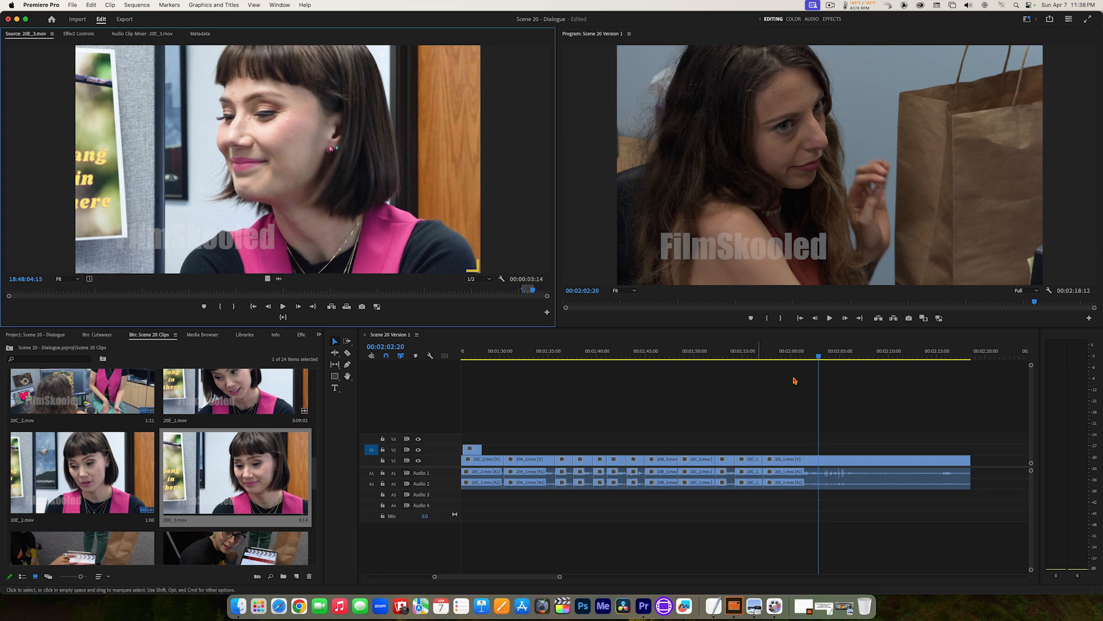
Step: Overwrite the marked 20E_3.mov reaction onto V2 at 00:02:03:05 and play the passage back from 00:01:57:02
{"action": "mouse_move", "coordinate": [816, 357]}
{"action": "left_mouse_down"}
{"action": "mouse_move", "coordinate": [839, 356]}
{"action": "mouse_move", "coordinate": [822, 352]}
{"action": "left_mouse_up"}
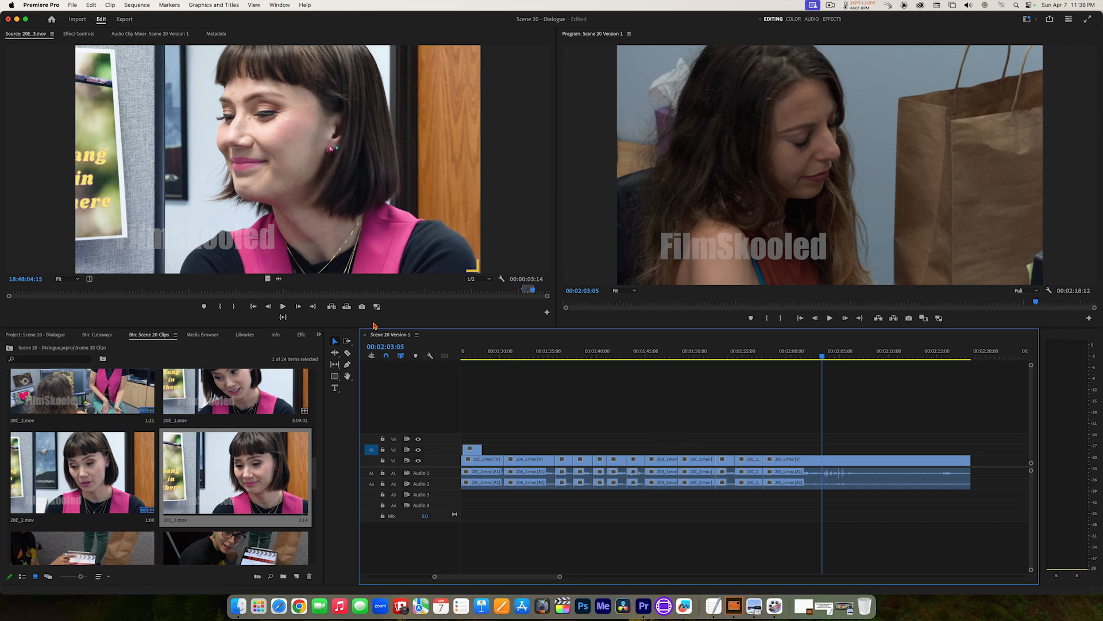
{"action": "left_click", "coordinate": [347, 307]}
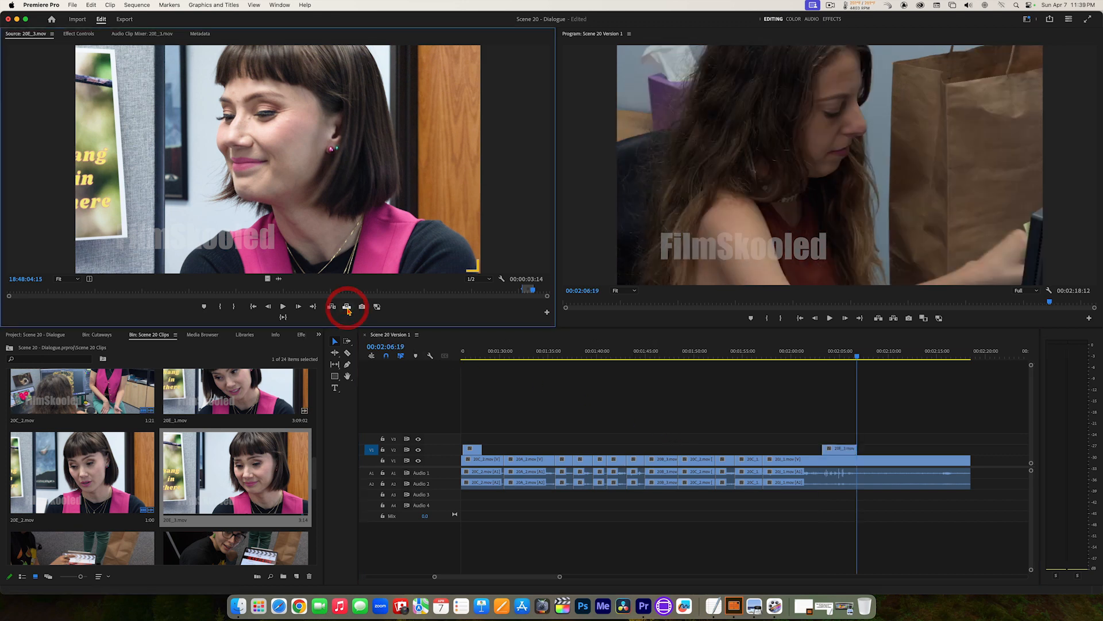
{"action": "left_click_drag", "start_coordinate": [859, 350], "coordinate": [767, 351]}
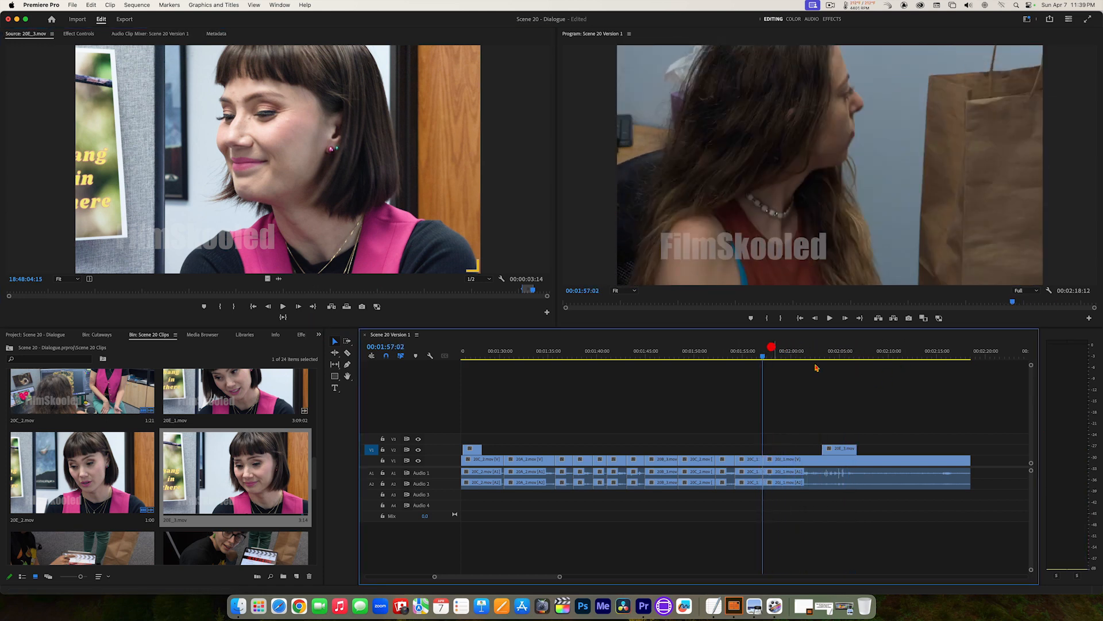
{"action": "key", "text": "space"}
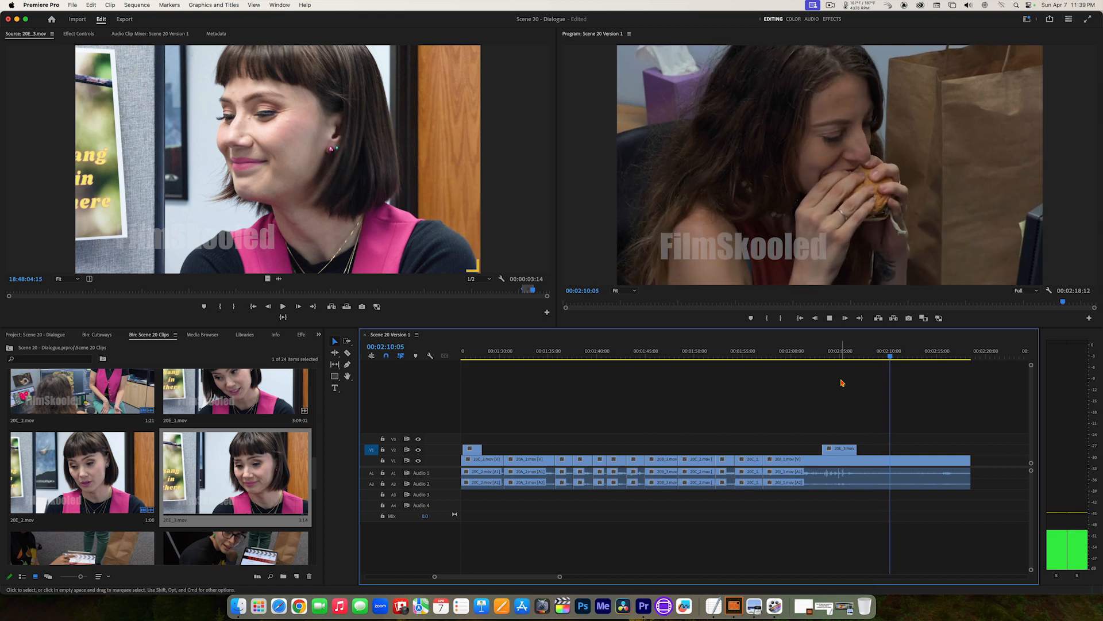
{"action": "key", "text": "space"}
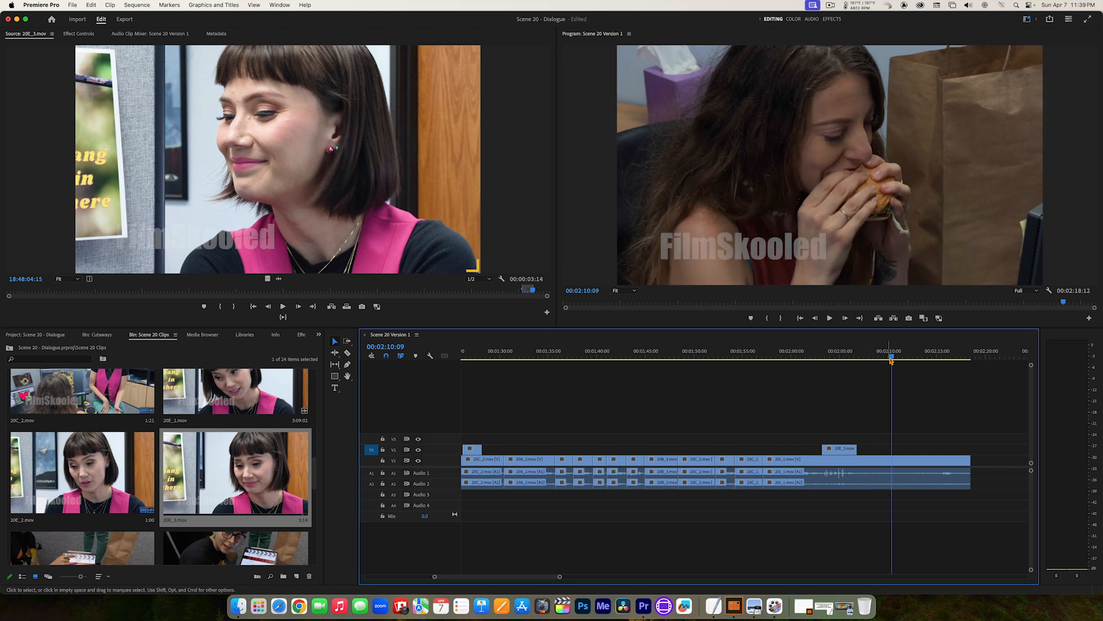
Step: Park the playhead at the end of the 20E_3.mov cutaway, then open 20K_1.mov and find the burger being lifted from its container
{"action": "left_click_drag", "start_coordinate": [892, 358], "coordinate": [860, 358]}
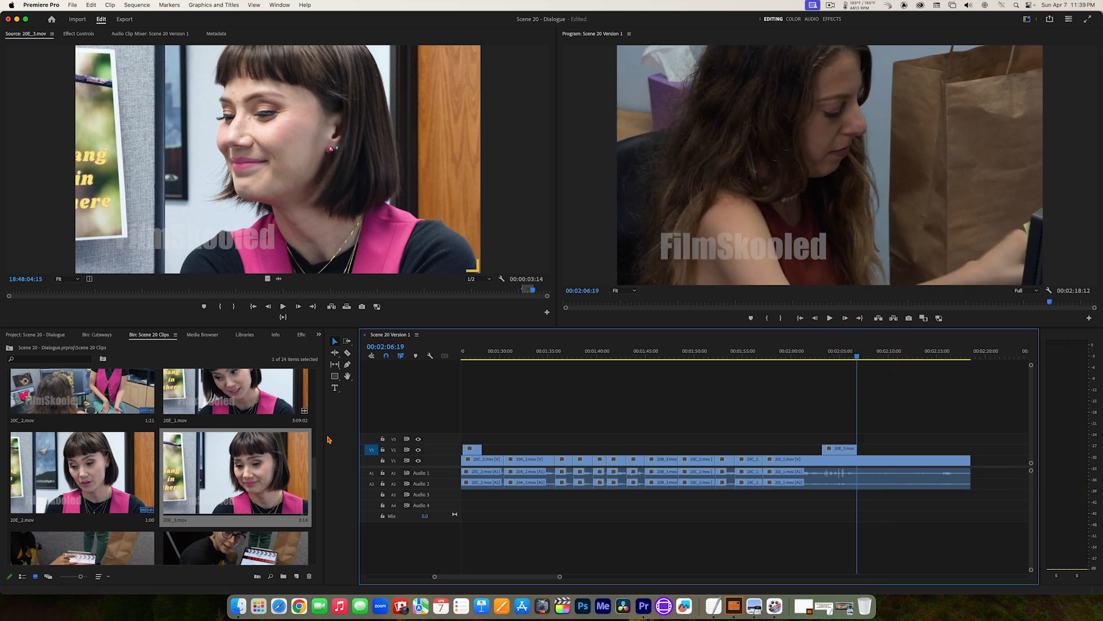
{"action": "left_click_drag", "start_coordinate": [315, 473], "coordinate": [322, 554]}
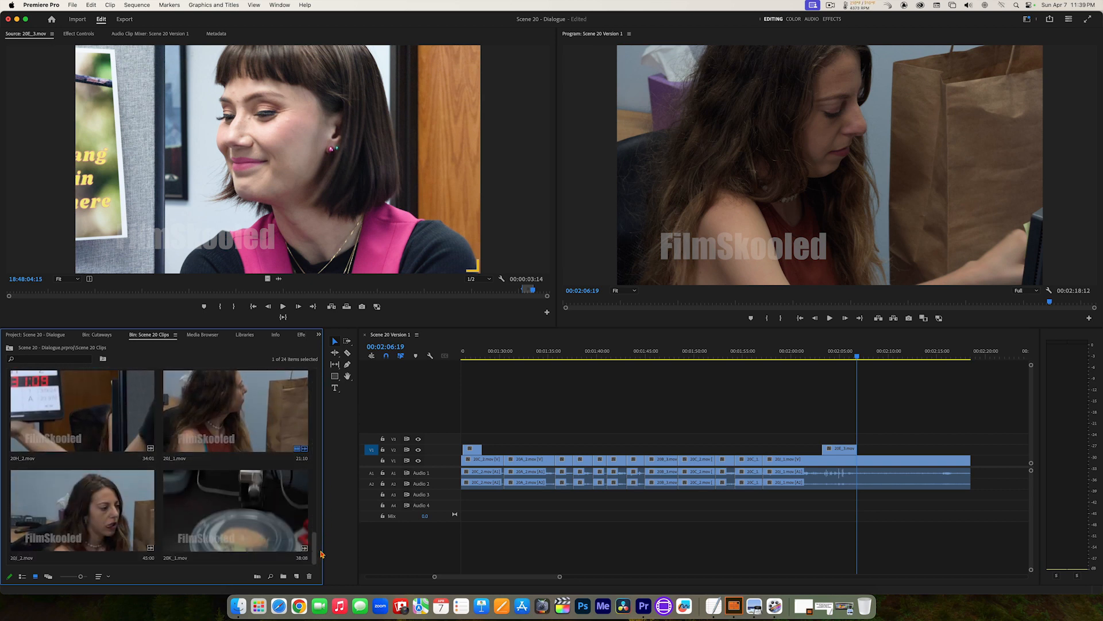
{"action": "double_click", "coordinate": [244, 515]}
{"action": "left_click_drag", "start_coordinate": [114, 294], "coordinate": [275, 293]}
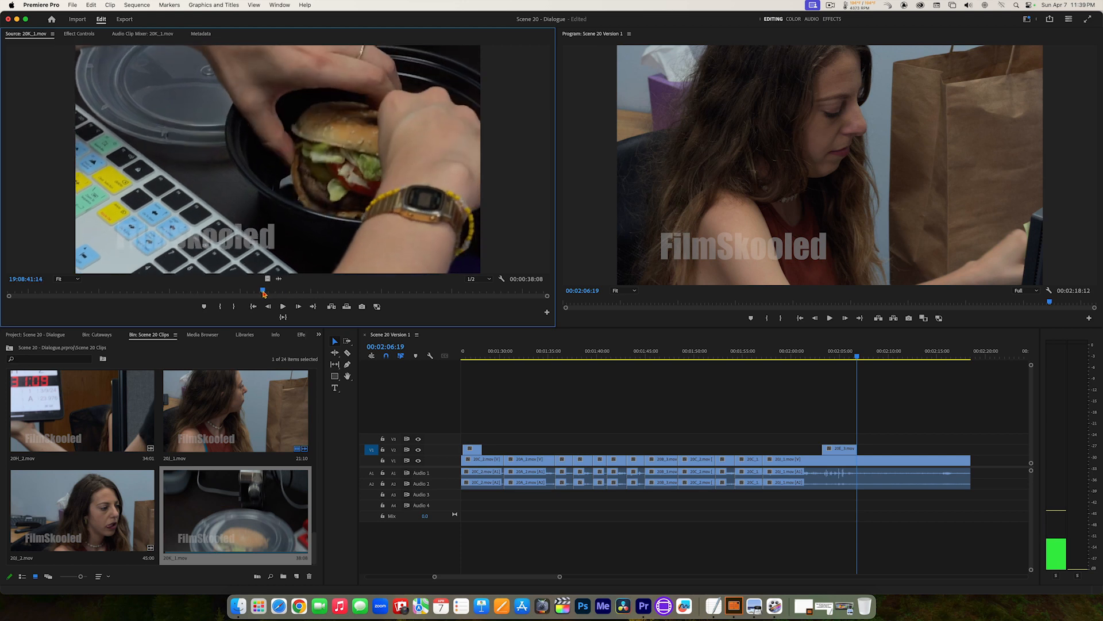
Step: Mark 20K_1.mov from 19:08:41:04 to 19:08:43:15 and overwrite the burger shot onto V2 at 00:02:06:19
{"action": "left_click", "coordinate": [258, 294]}
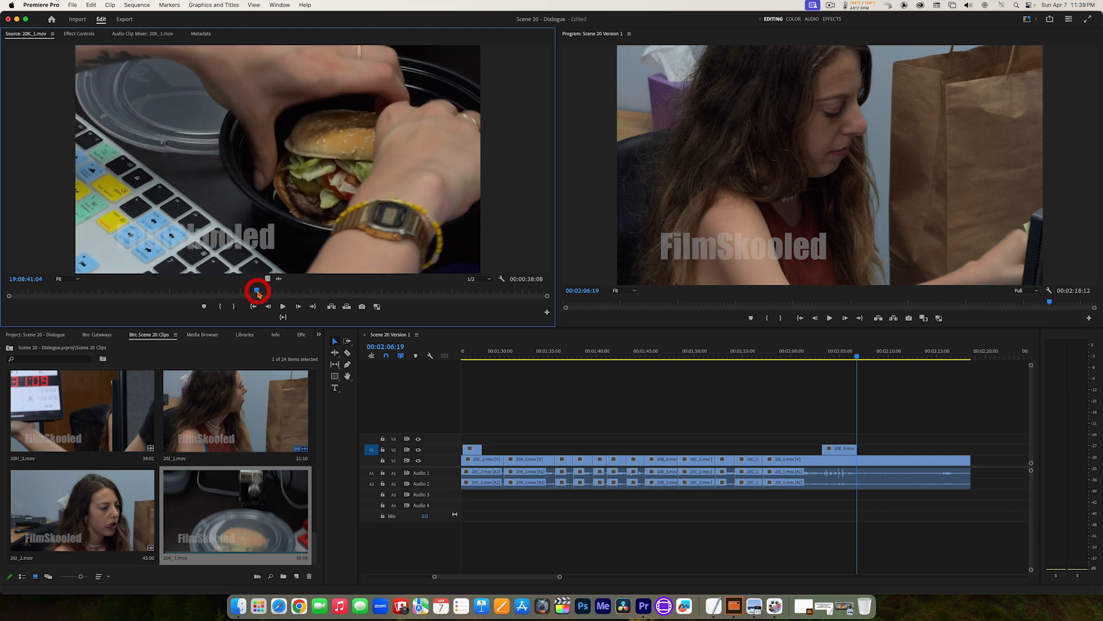
{"action": "key", "text": "i"}
{"action": "key", "text": "space"}
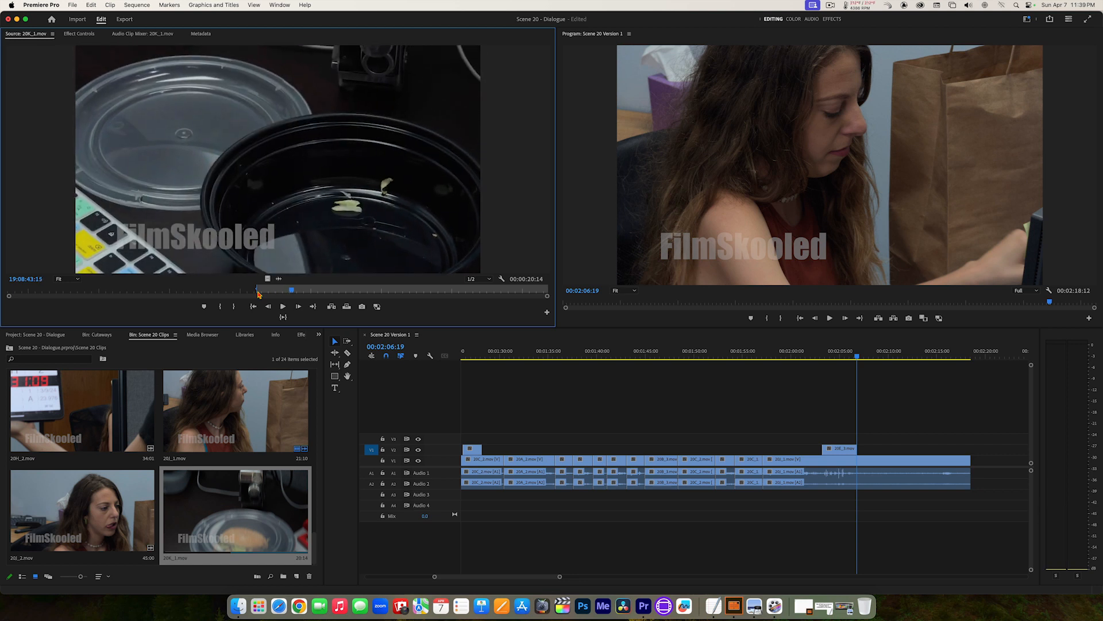
{"action": "key", "text": "o"}
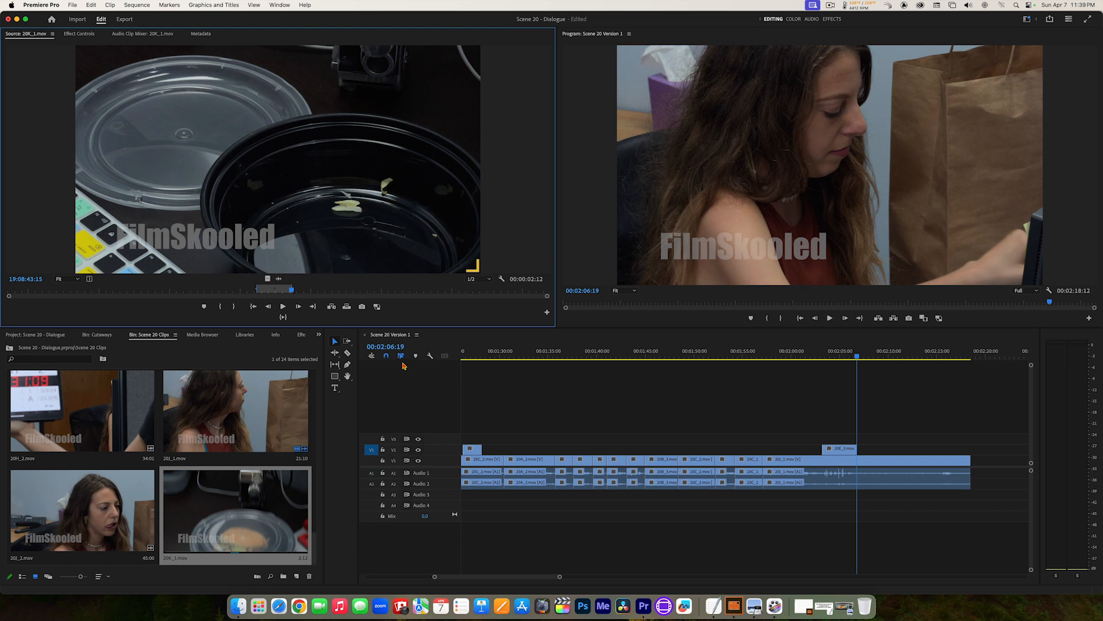
{"action": "left_click", "coordinate": [347, 307]}
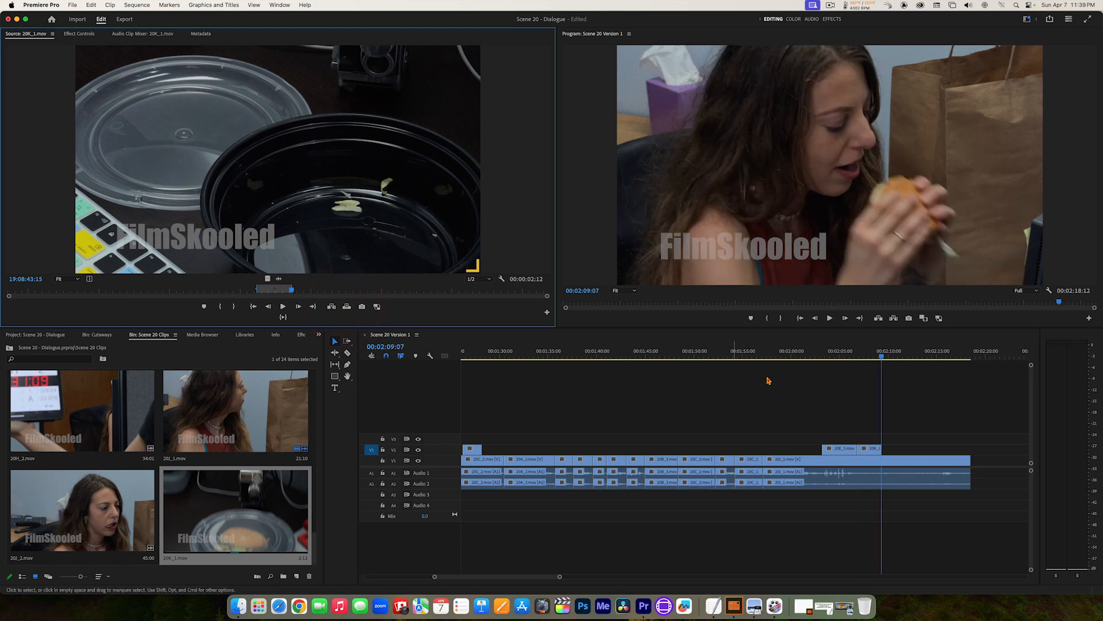
Step: Play the closing passage with both new cutaways through to the end of the sequence and save the project
{"action": "left_click_drag", "start_coordinate": [839, 350], "coordinate": [800, 351]}
{"action": "key", "text": "space"}
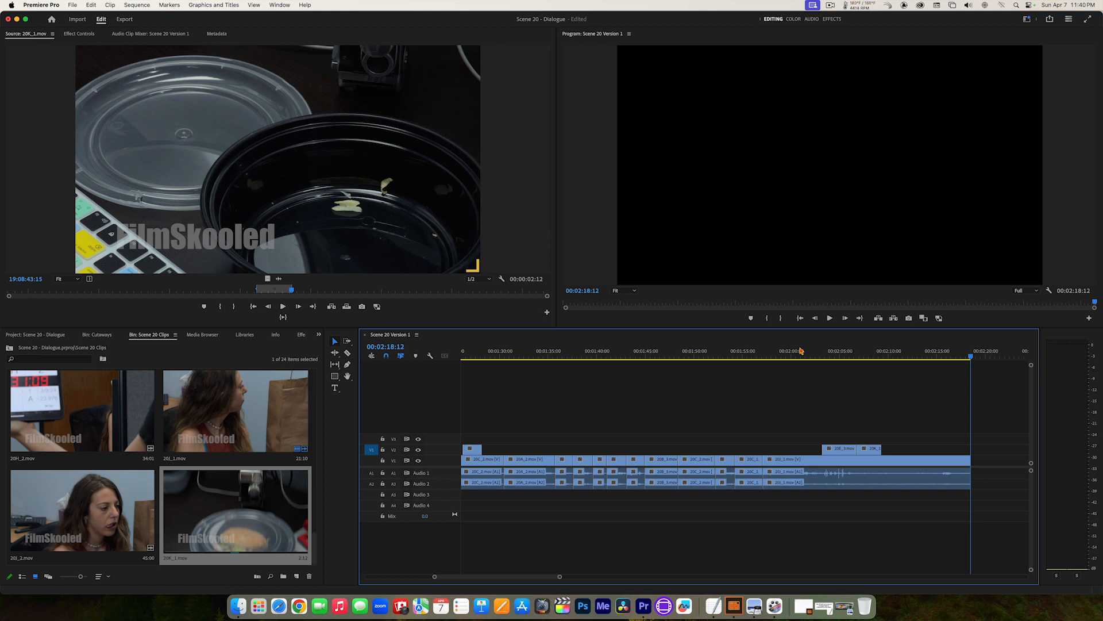
{"action": "key", "text": "super+s"}
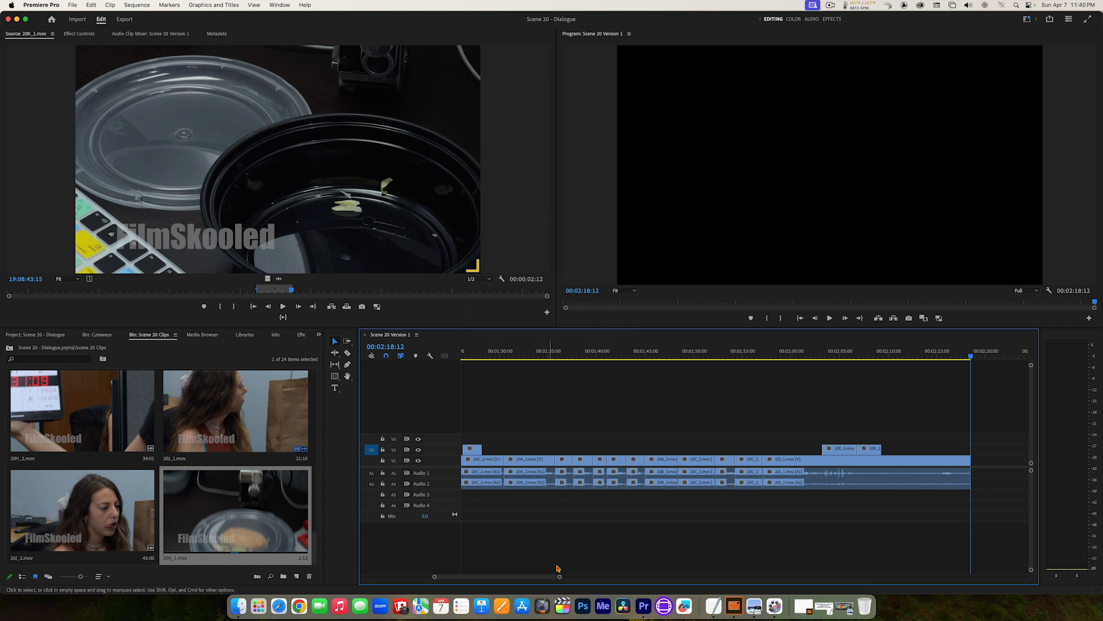
Step: Return the playhead to the start of the Scene 20 Version 1 sequence at 00:00:00:00
{"action": "left_click_drag", "start_coordinate": [562, 577], "coordinate": [574, 581]}
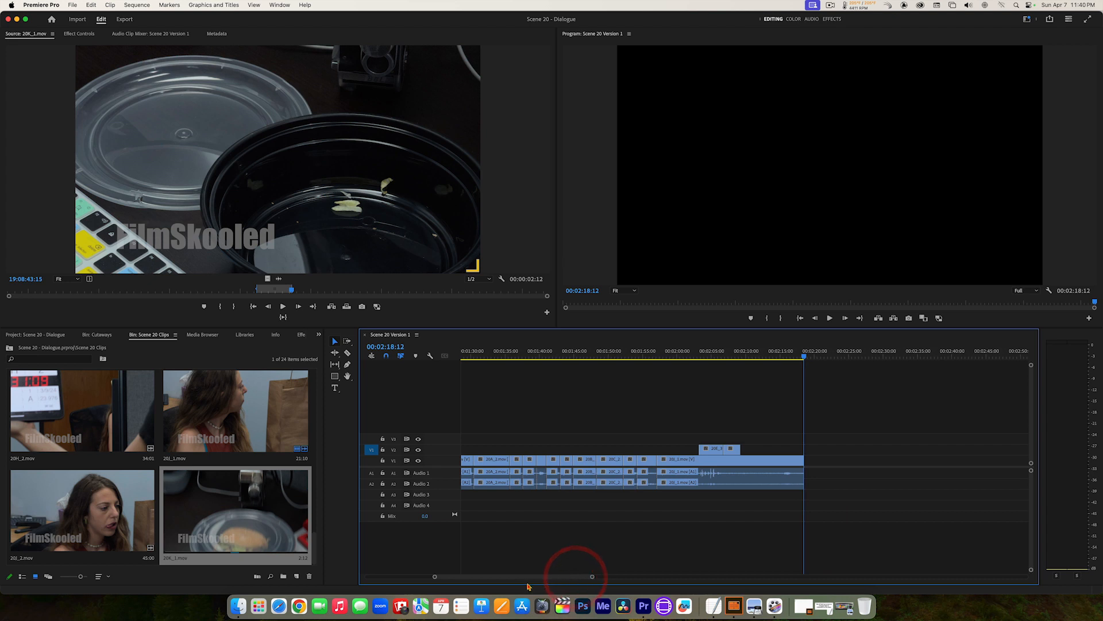
{"action": "left_click_drag", "start_coordinate": [435, 579], "coordinate": [373, 576]}
{"action": "left_click_drag", "start_coordinate": [476, 352], "coordinate": [449, 358]}
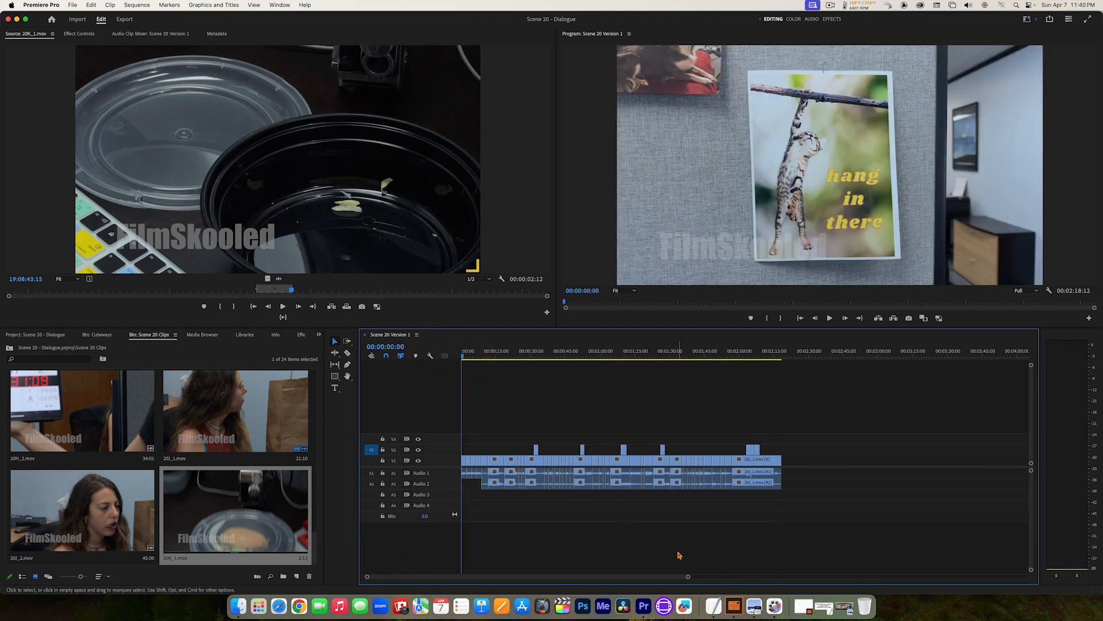
{"action": "left_click_drag", "start_coordinate": [693, 579], "coordinate": [578, 577]}
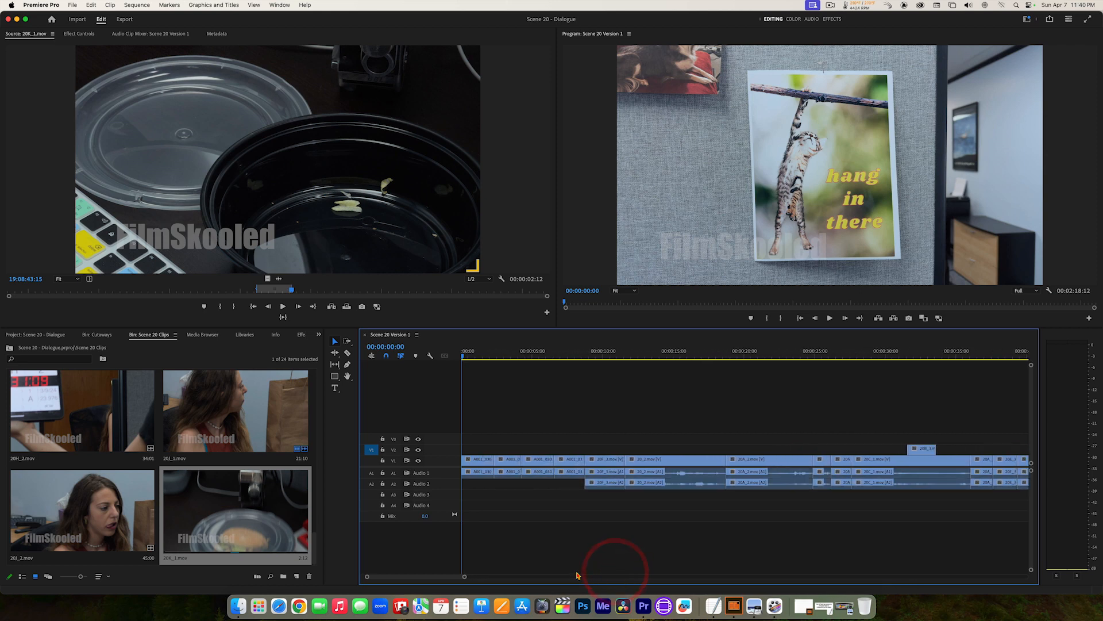
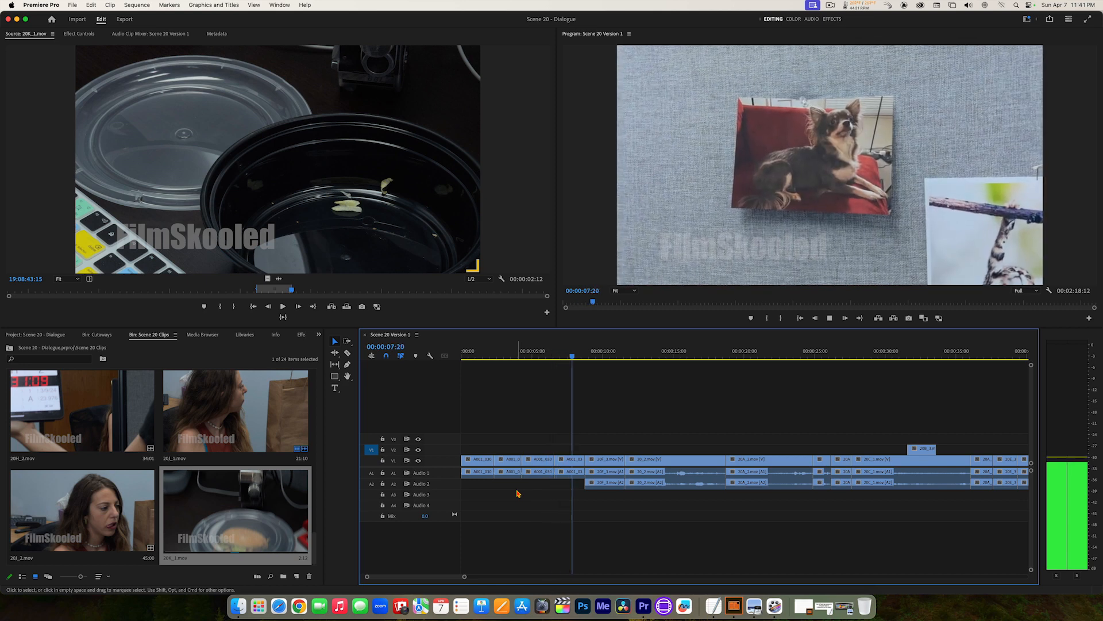
Step: Play the opening cutaways up to the walking shot and return the playhead to the sequence start
{"action": "key", "text": "space"}
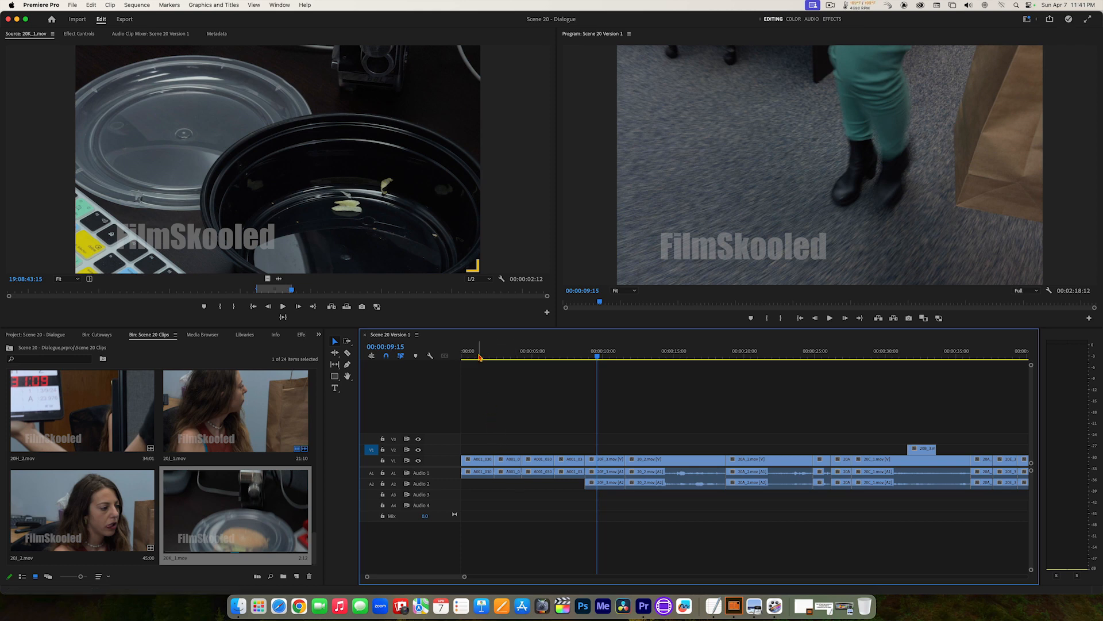
{"action": "left_click_drag", "start_coordinate": [481, 354], "coordinate": [457, 353]}
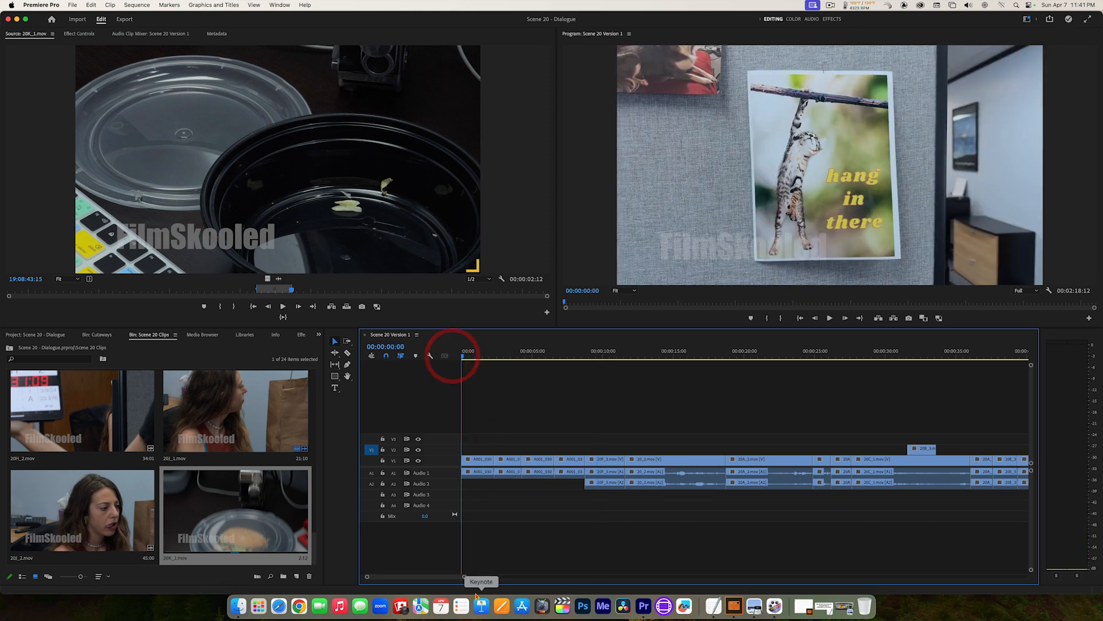
Step: Split the first cutaway, the cat poster shot, with the Razor tool at about 00:00:01:03
{"action": "left_click_drag", "start_coordinate": [462, 581], "coordinate": [438, 583]}
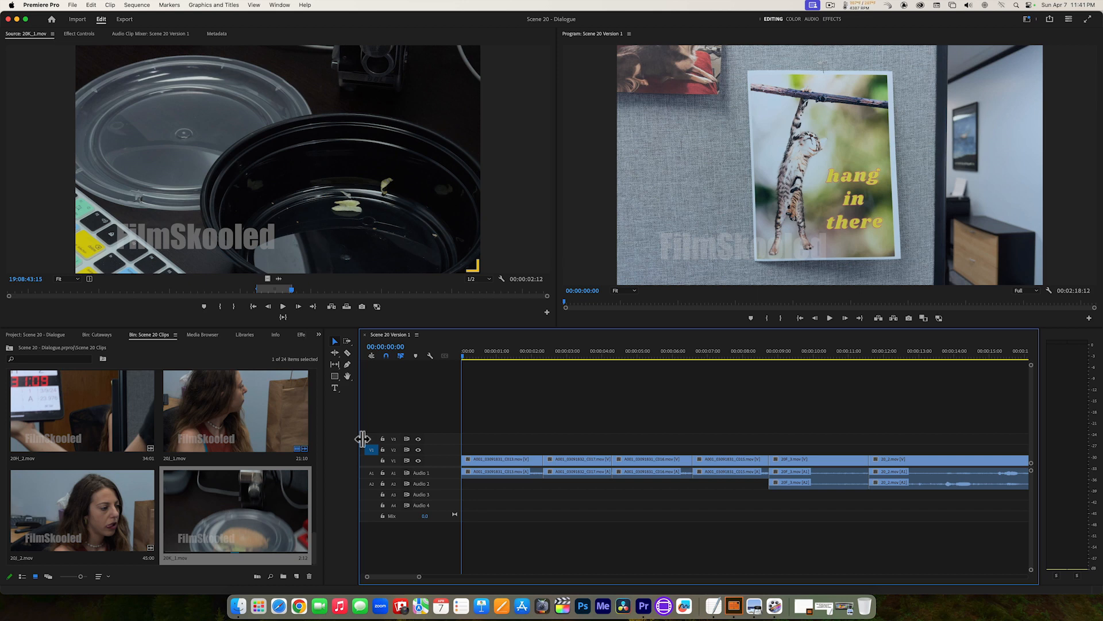
{"action": "left_click_drag", "start_coordinate": [359, 438], "coordinate": [352, 436]}
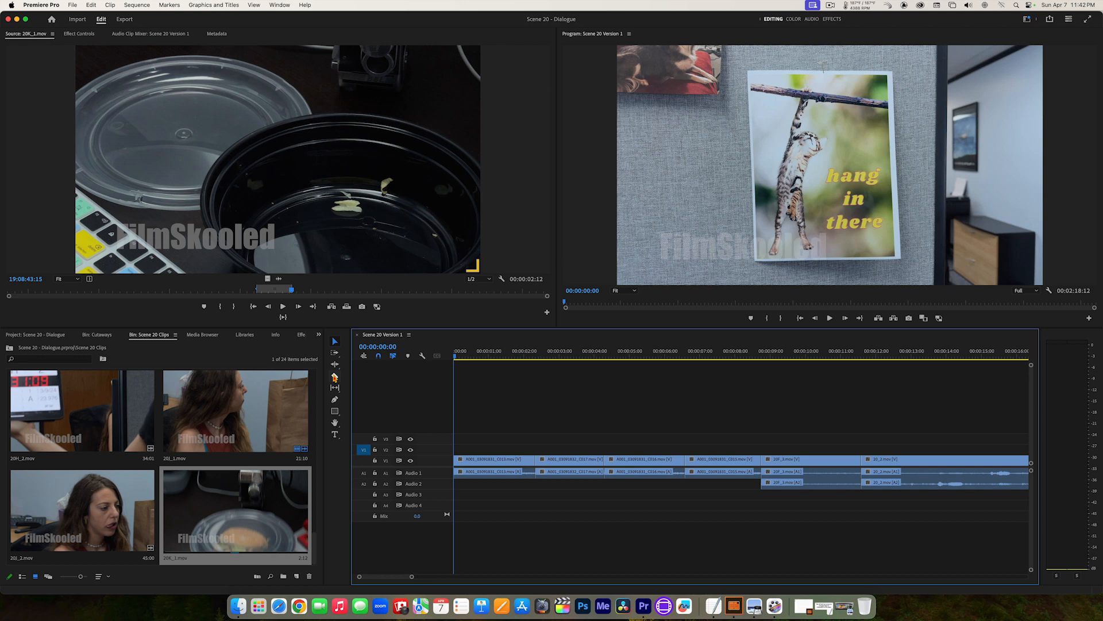
{"action": "left_click", "coordinate": [334, 377]}
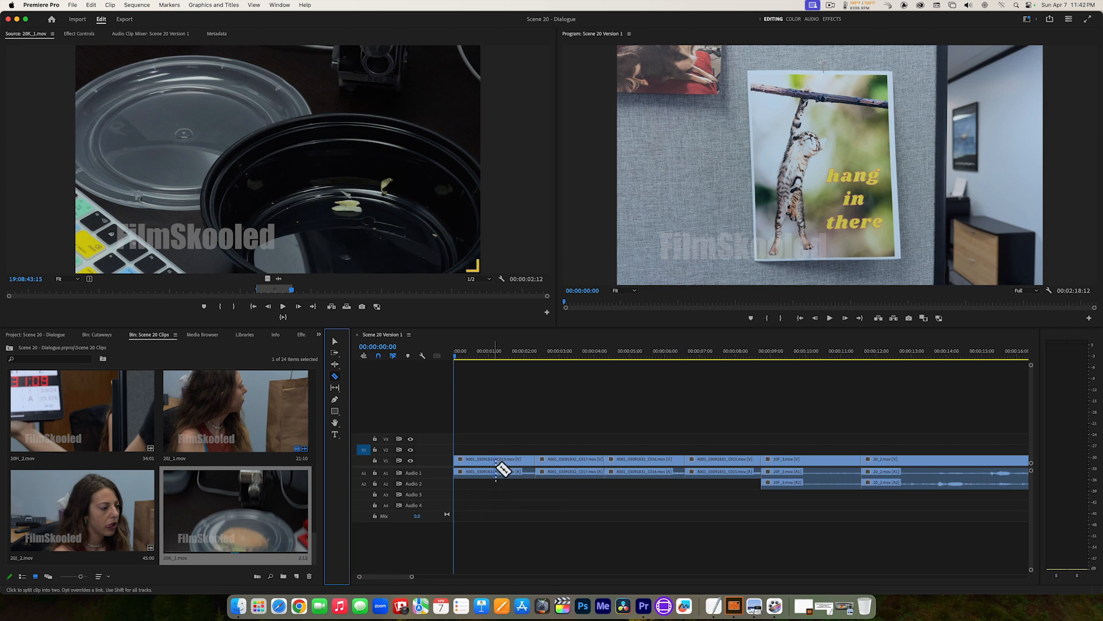
{"action": "left_click", "coordinate": [494, 470]}
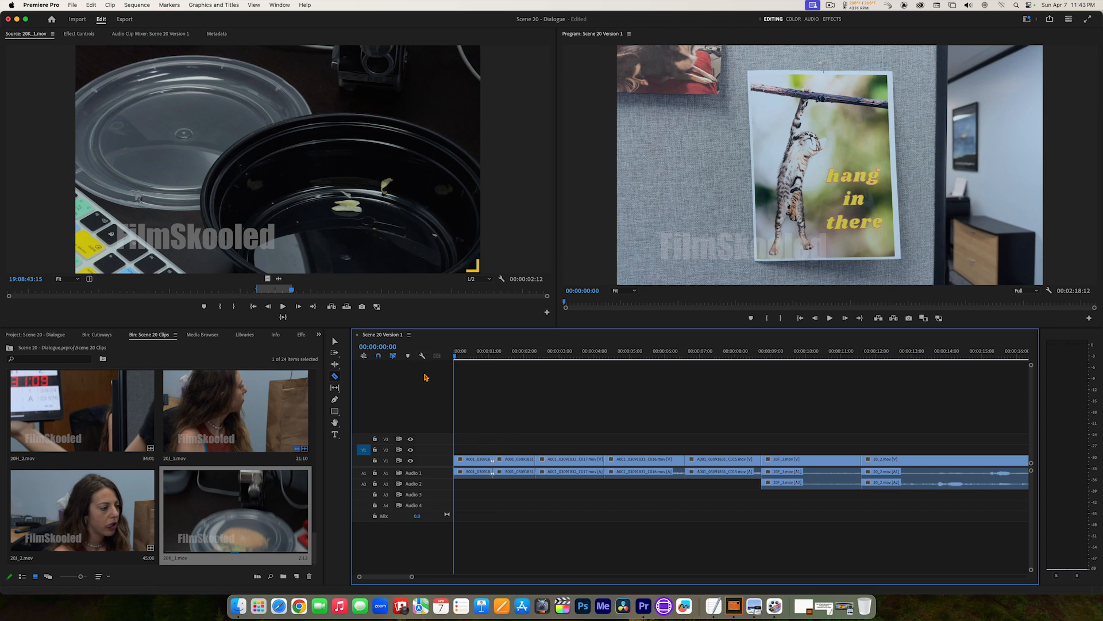
Step: Turn off Show Through Edits and play across the cut in the poster shot from the sequence start
{"action": "left_click", "coordinate": [422, 356]}
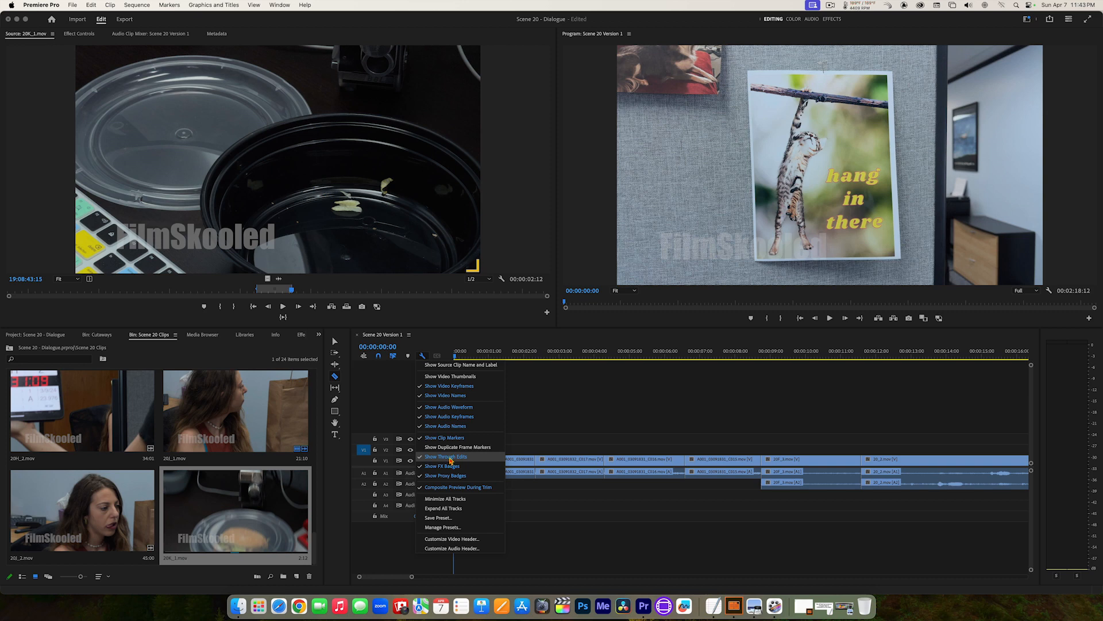
{"action": "left_click", "coordinate": [451, 458]}
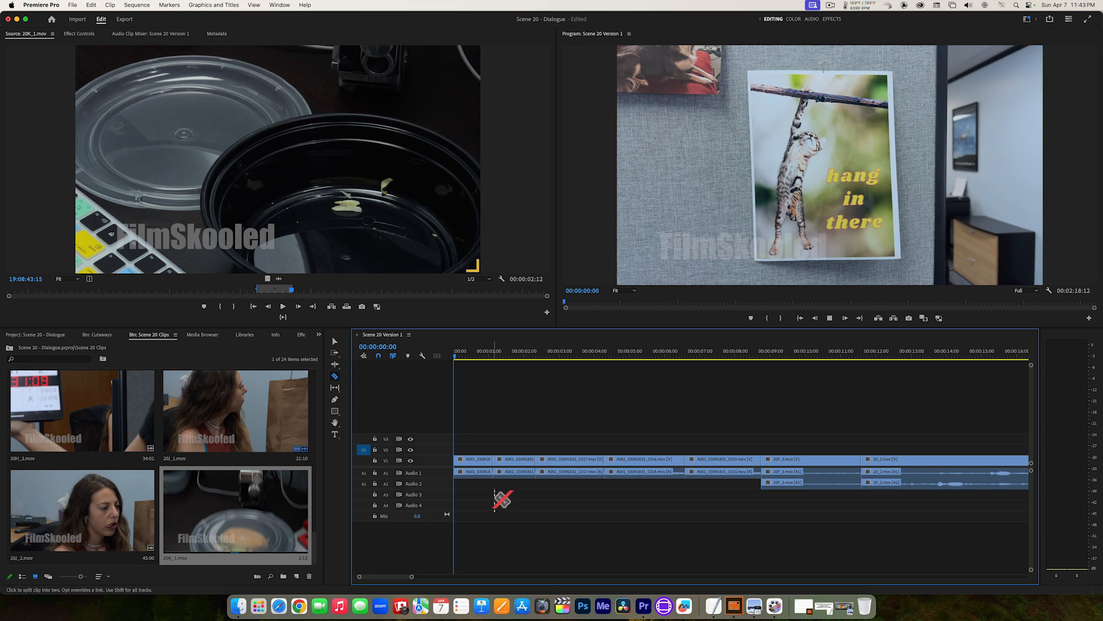
{"action": "key", "text": "space"}
{"action": "key", "text": "space"}
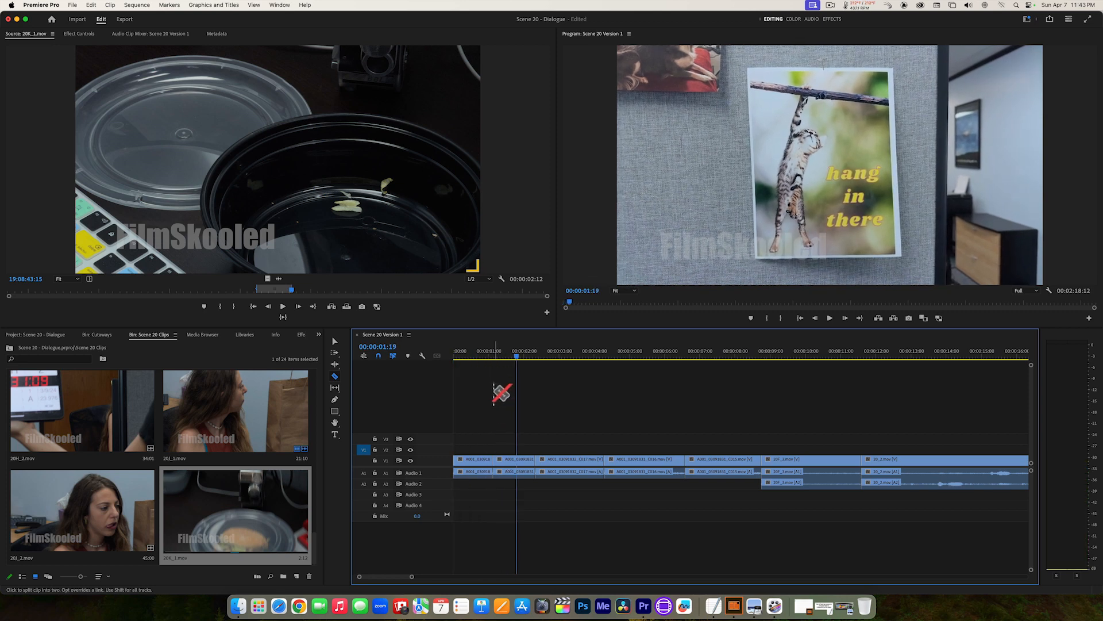
{"action": "left_click_drag", "start_coordinate": [496, 356], "coordinate": [437, 355]}
{"action": "key", "text": "space"}
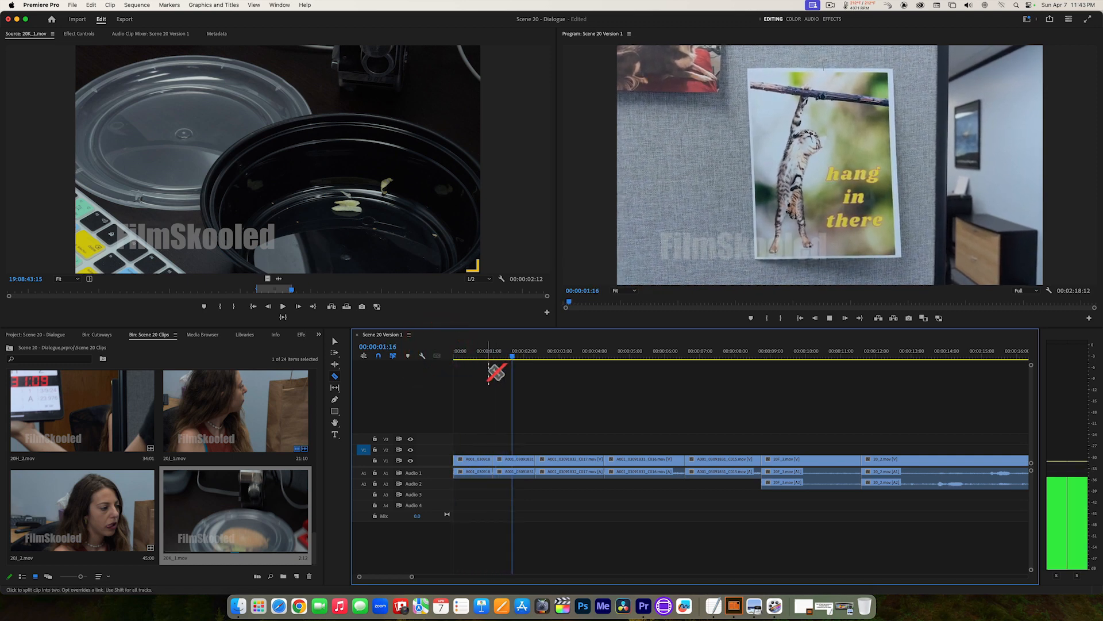
{"action": "key", "text": "space"}
{"action": "left_click_drag", "start_coordinate": [493, 356], "coordinate": [446, 354]}
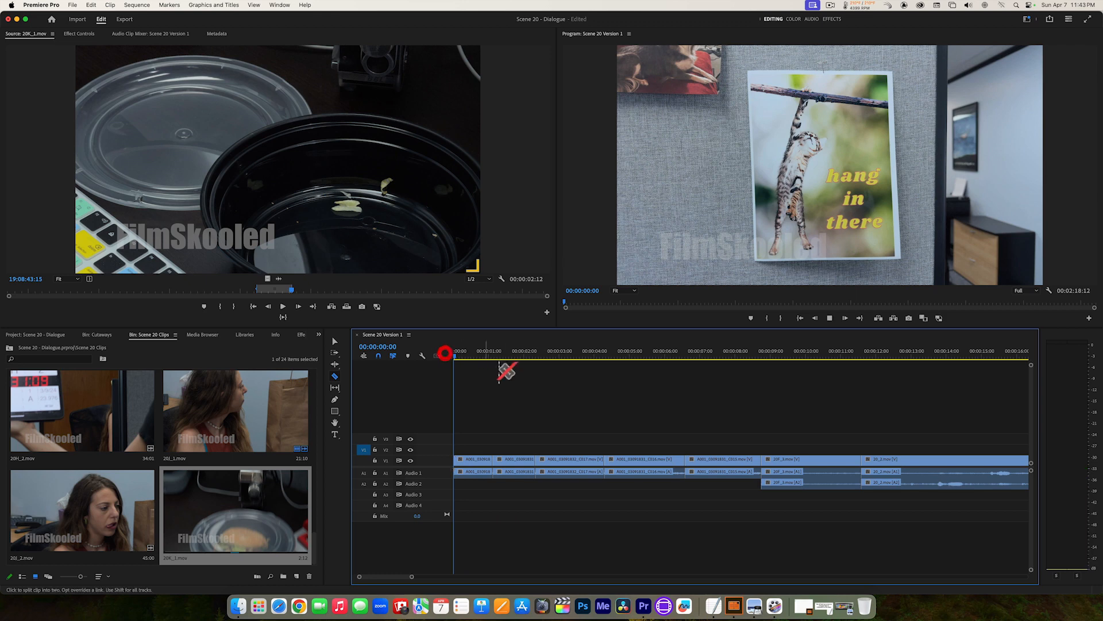
{"action": "key", "text": "space"}
{"action": "key", "text": "space"}
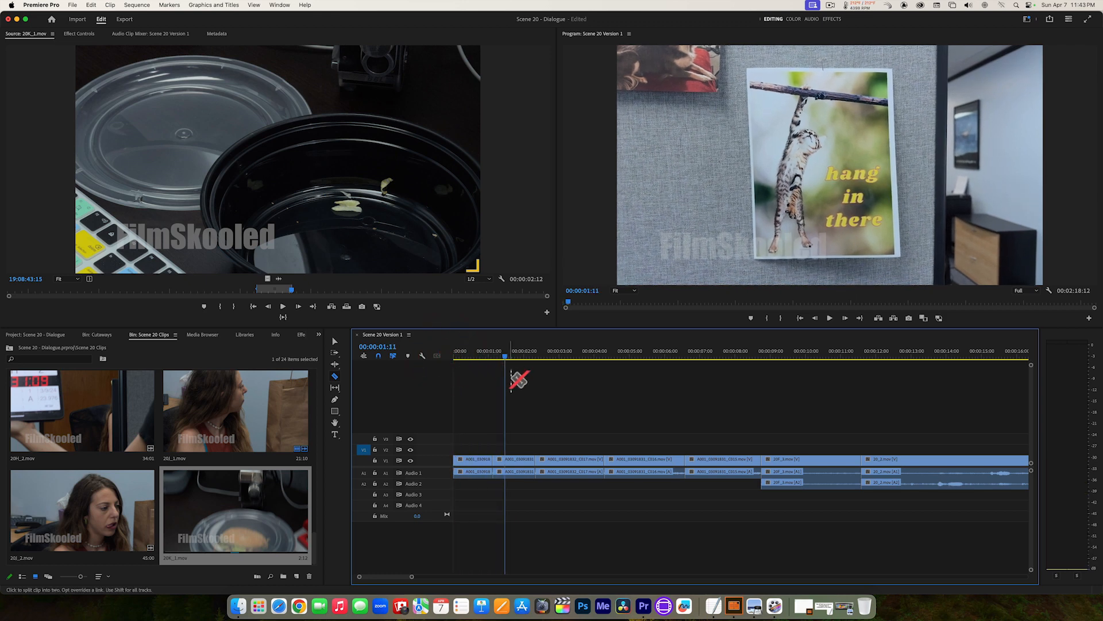
Step: Turn Show Through Edits back on and park the playhead on the poster shot's cut at 00:00:01:03
{"action": "left_click", "coordinate": [423, 357]}
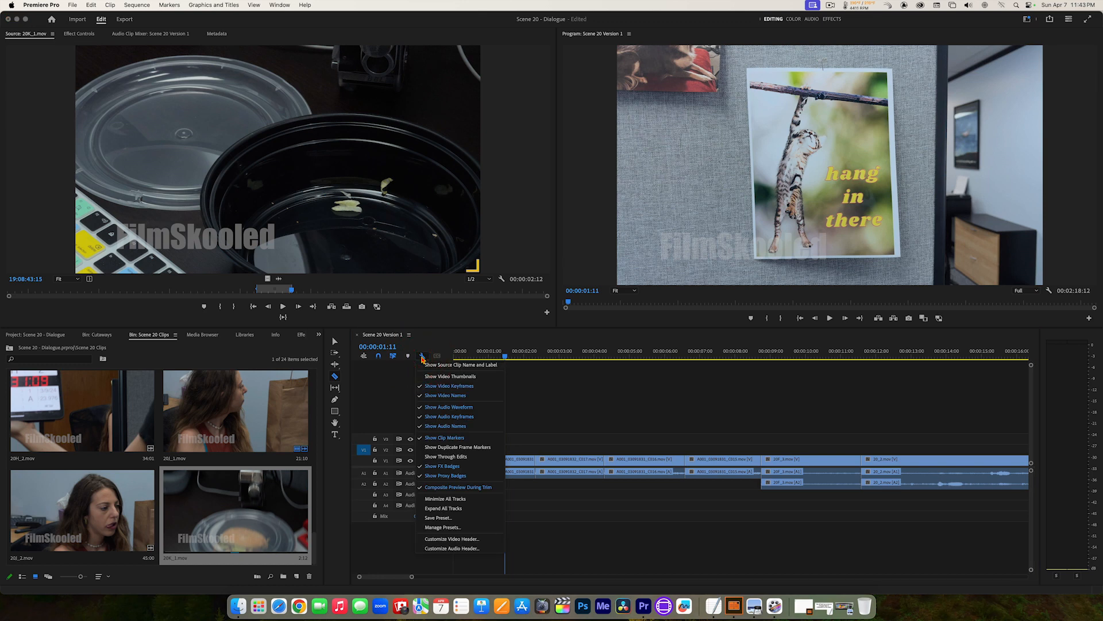
{"action": "left_click", "coordinate": [436, 457]}
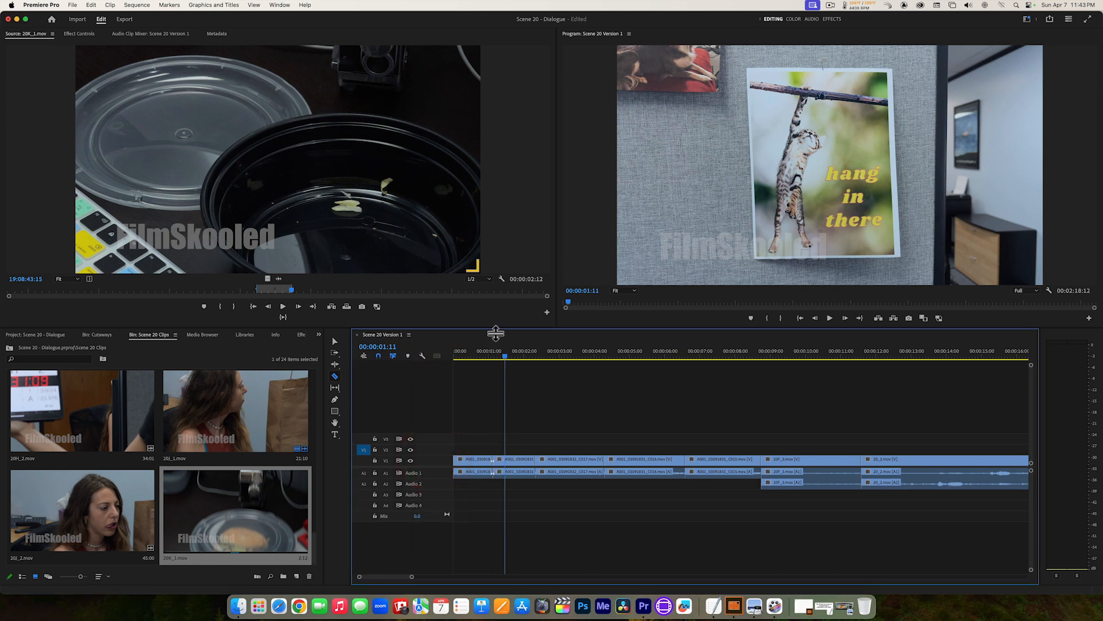
{"action": "left_click", "coordinate": [493, 355]}
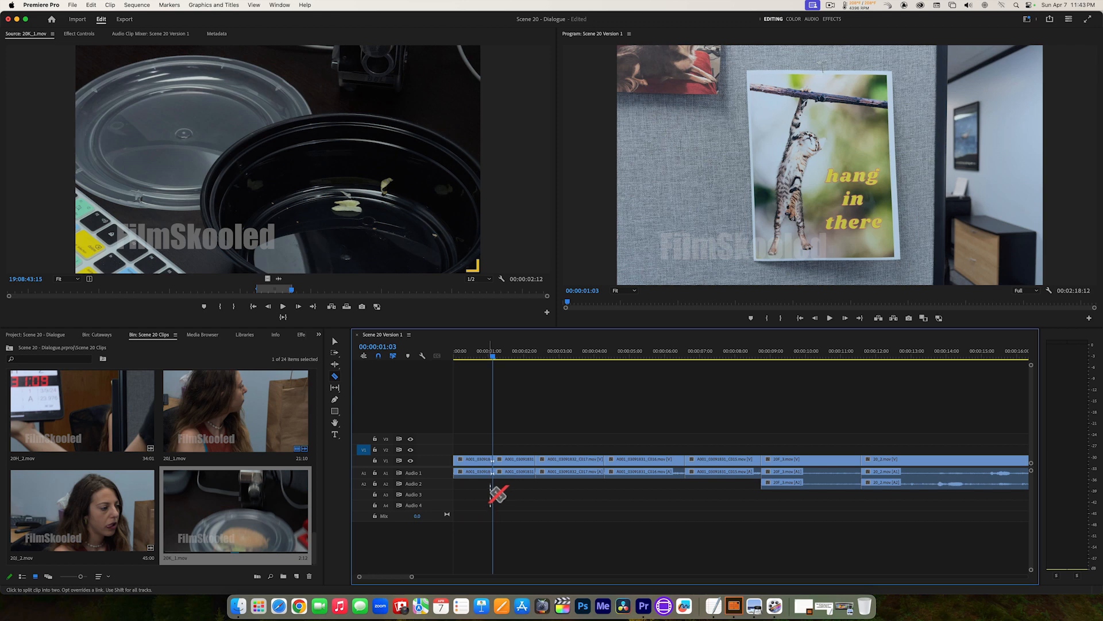
Step: Delete the poster shot's piece before the cut with its audio and close the resulting gap
{"action": "left_click", "coordinate": [334, 342]}
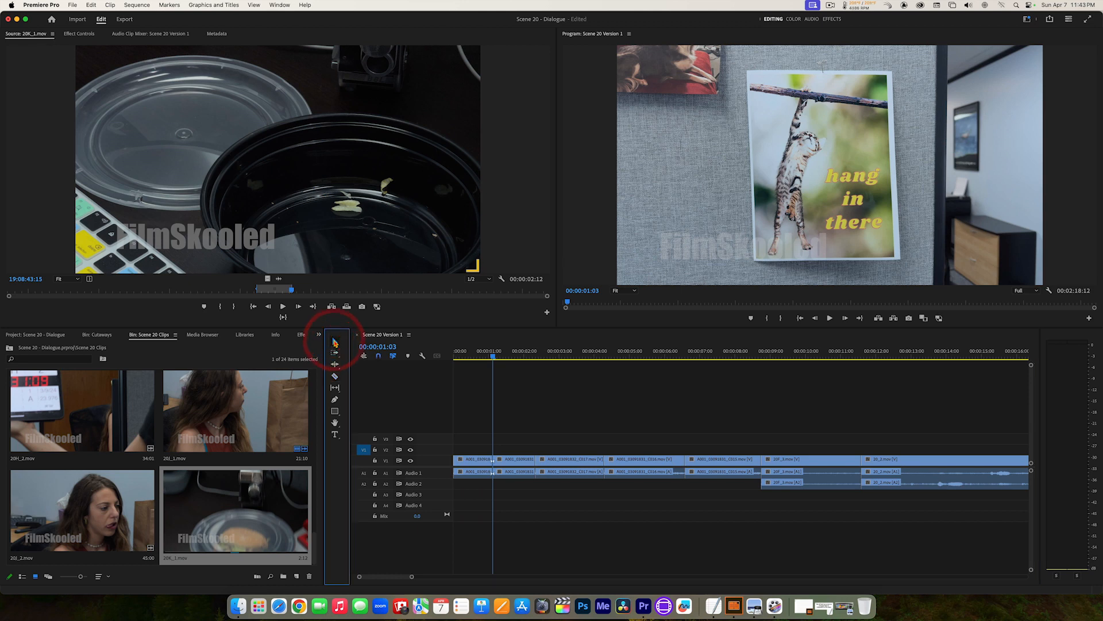
{"action": "left_click", "coordinate": [476, 461]}
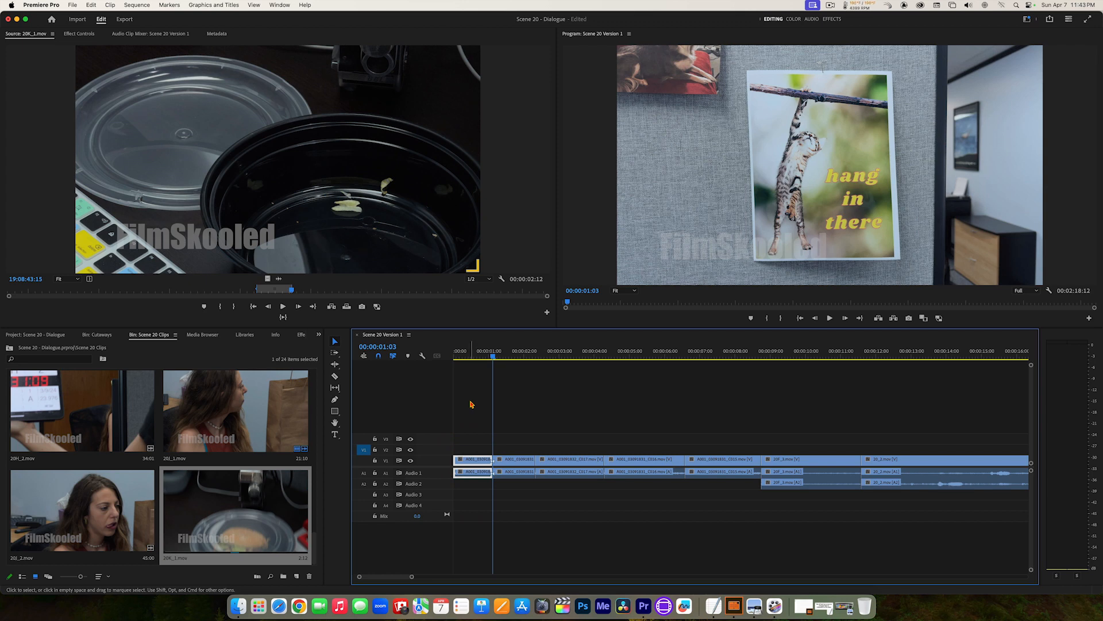
{"action": "key", "text": "Delete"}
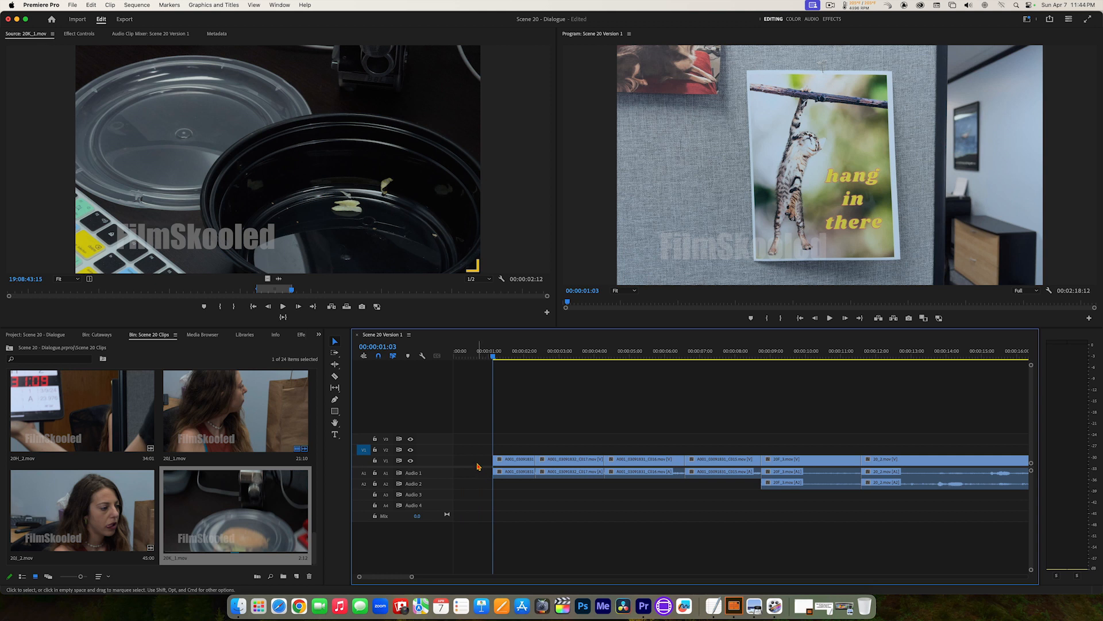
{"action": "left_click", "coordinate": [476, 460]}
{"action": "key", "text": "Delete"}
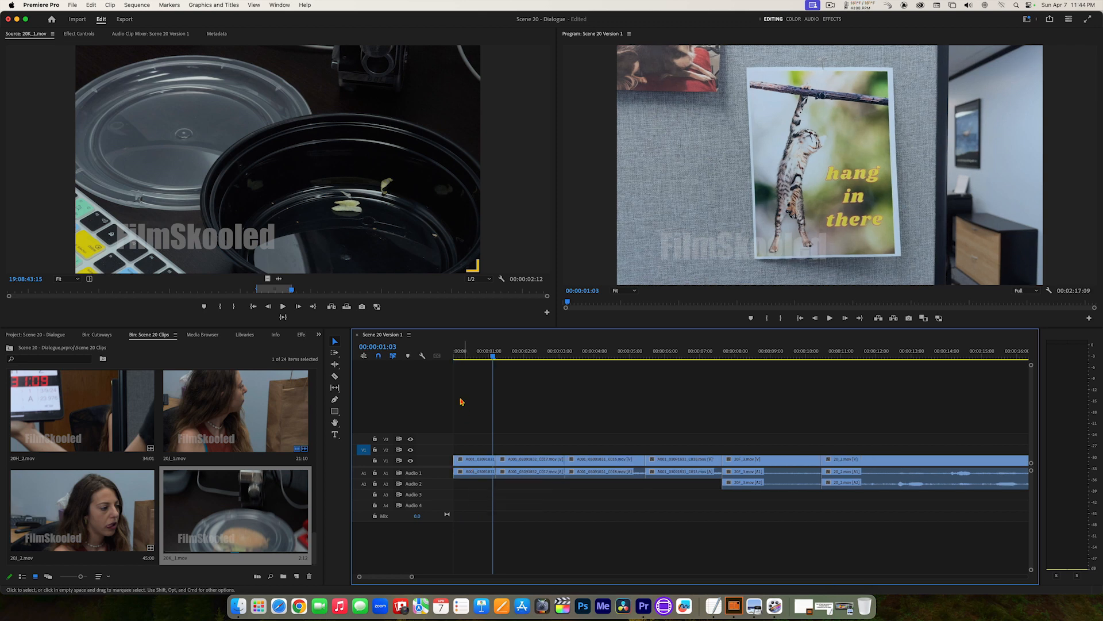
Step: Play from the sequence start through the shortened poster shot into the stapler cutaway, and park the playhead at 00:00:01:05
{"action": "left_click_drag", "start_coordinate": [466, 352], "coordinate": [448, 355]}
{"action": "left_click", "coordinate": [448, 355]}
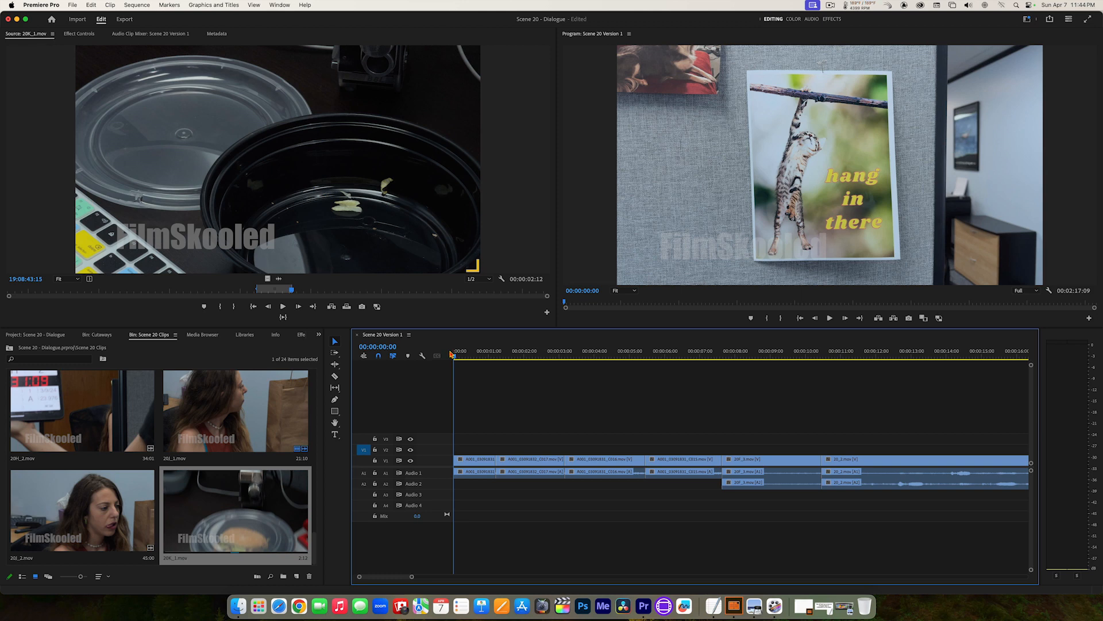
{"action": "key", "text": "space"}
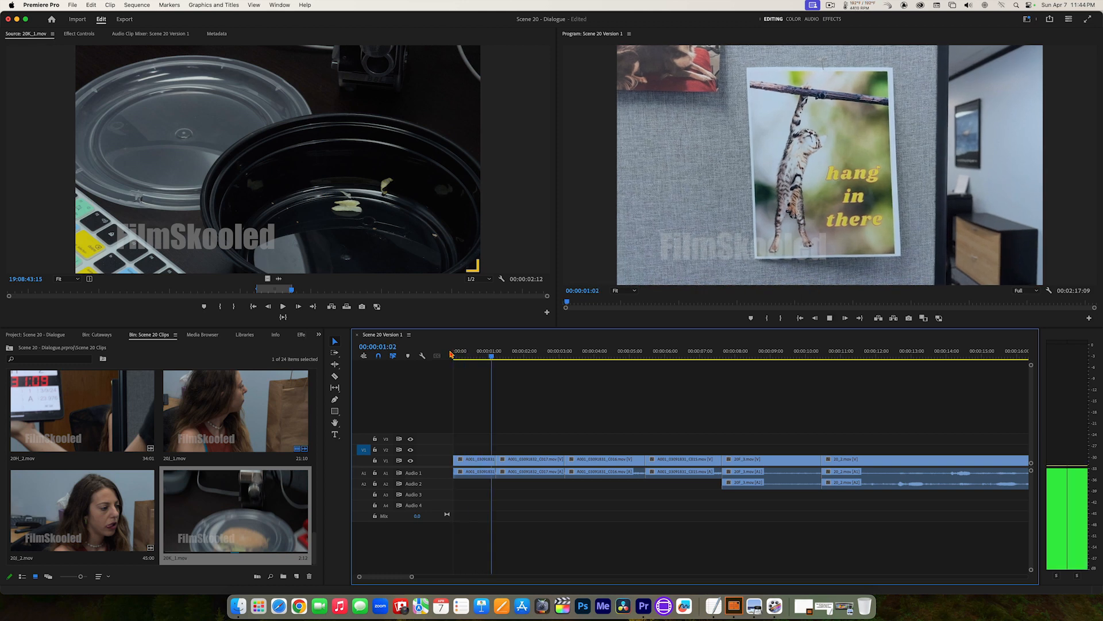
{"action": "left_click_drag", "start_coordinate": [470, 355], "coordinate": [433, 355]}
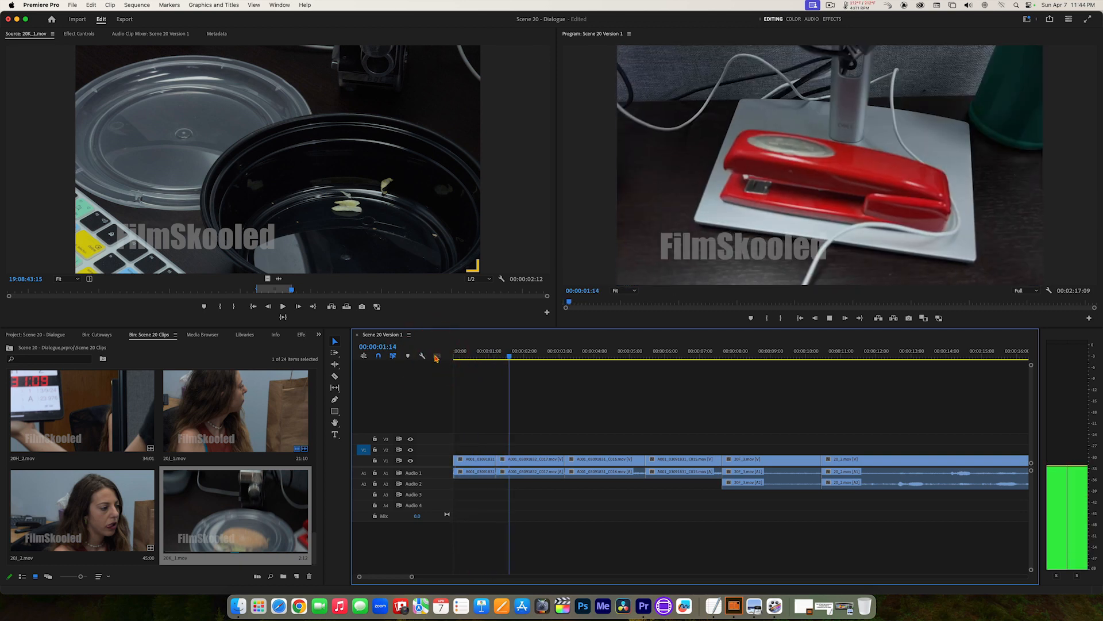
{"action": "key", "text": "space"}
{"action": "left_click", "coordinate": [496, 353]}
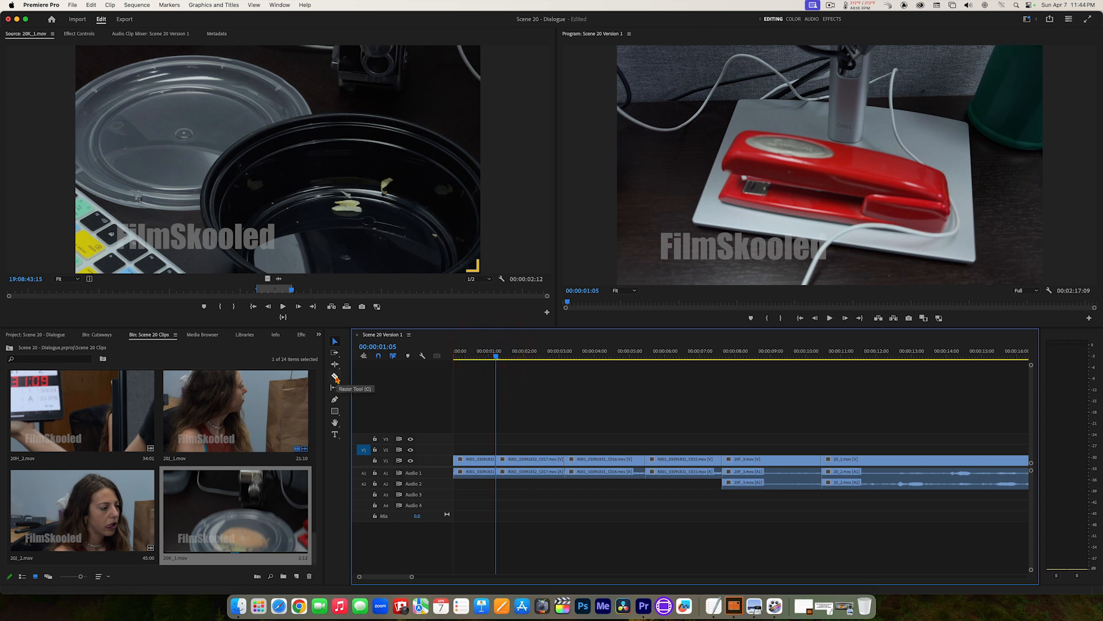
Step: Split the stapler cutaway with the Razor tool at about 00:00:02:04
{"action": "left_click", "coordinate": [335, 377]}
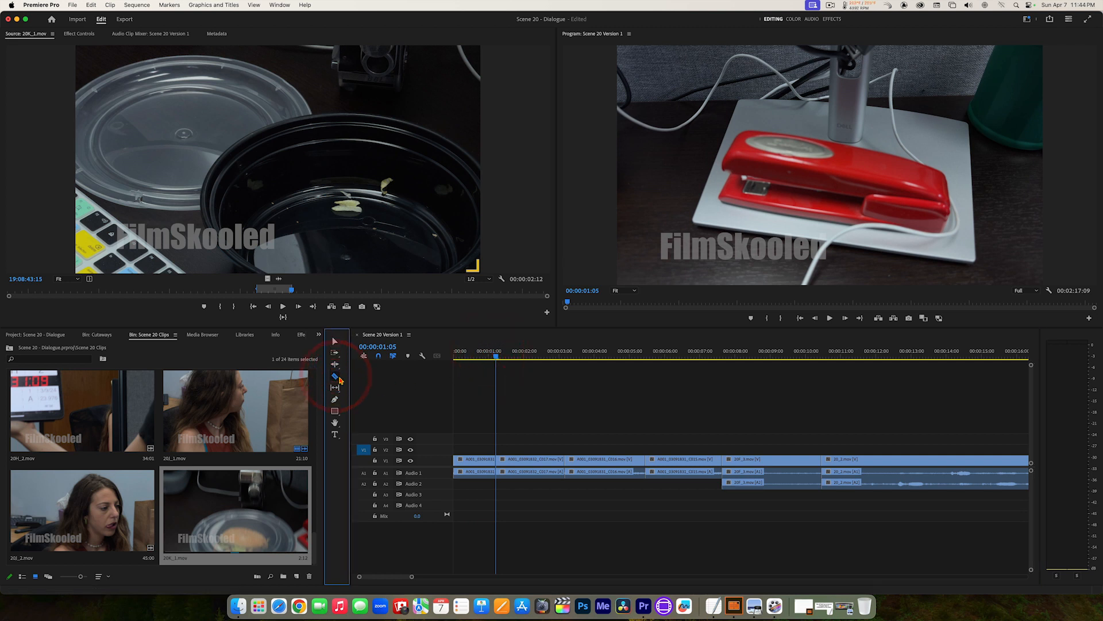
{"action": "mouse_move", "coordinate": [515, 355]}
{"action": "left_mouse_down"}
{"action": "mouse_move", "coordinate": [534, 356]}
{"action": "mouse_move", "coordinate": [506, 356]}
{"action": "left_mouse_up"}
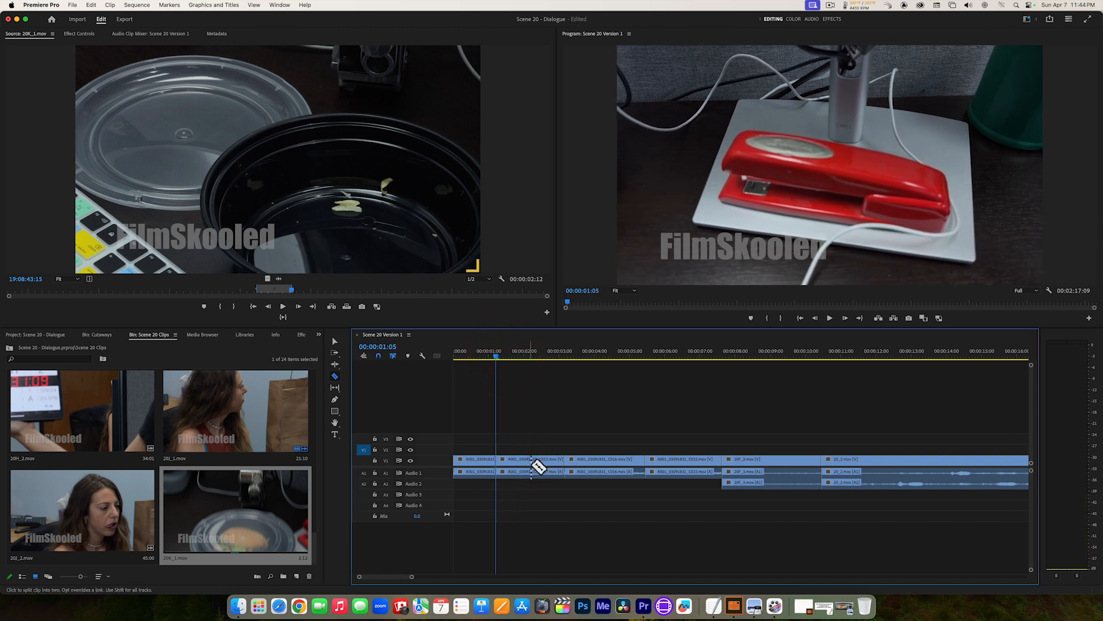
{"action": "left_click", "coordinate": [530, 465]}
Step: Try a ripple delete on the stapler cutaway's second piece, then restore it
{"action": "left_click", "coordinate": [335, 342]}
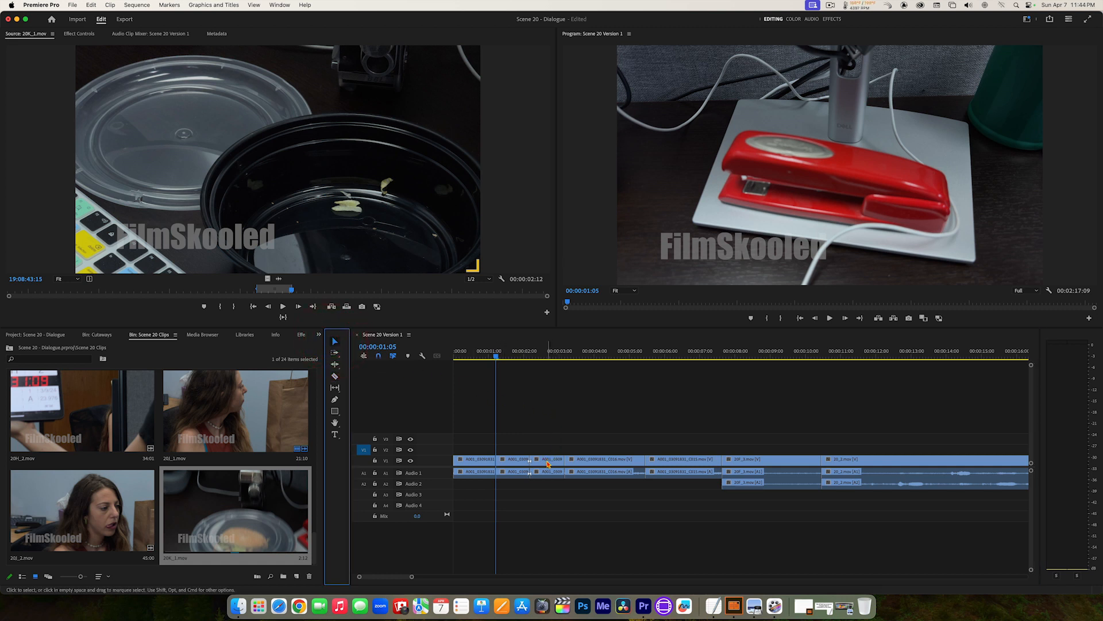
{"action": "left_click", "coordinate": [550, 461]}
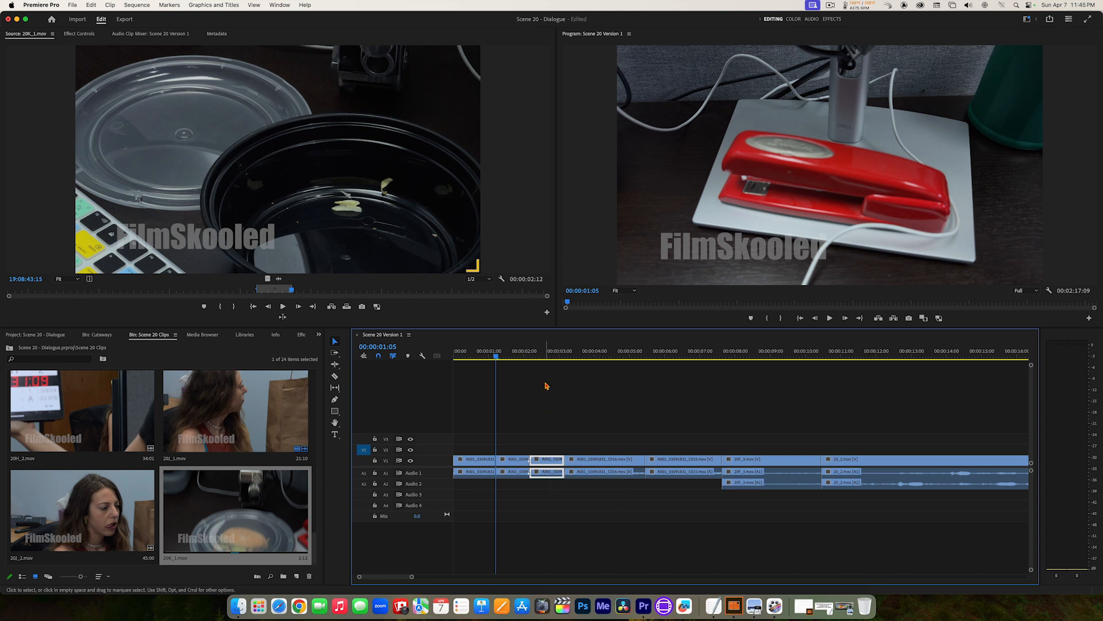
{"action": "key", "text": "Down"}
{"action": "key", "text": "shift+Delete"}
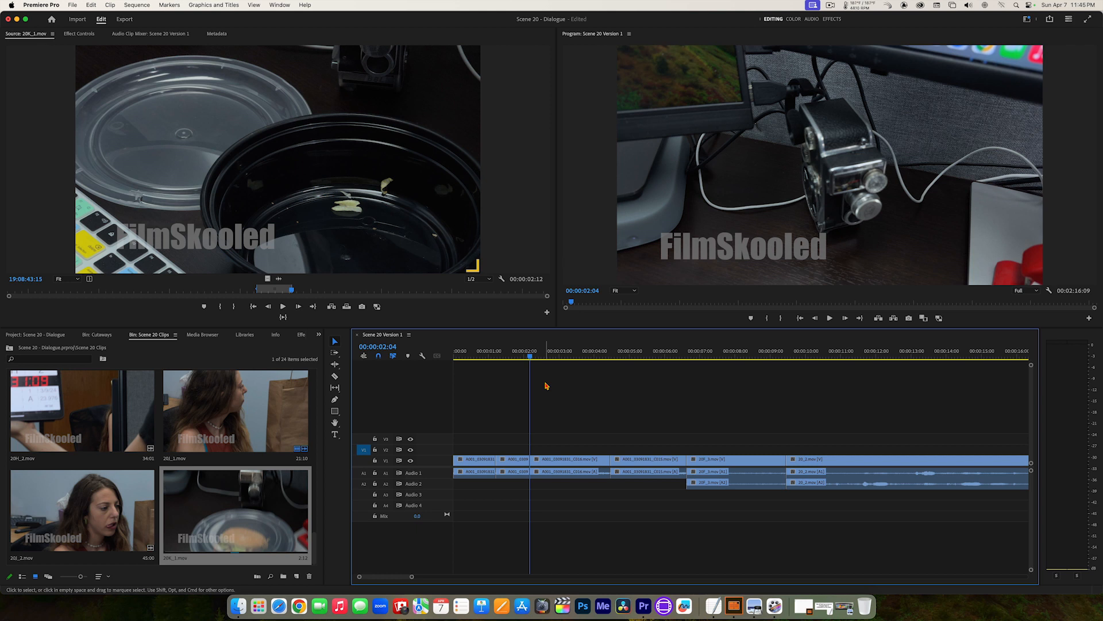
{"action": "key", "text": "super+shift+v"}
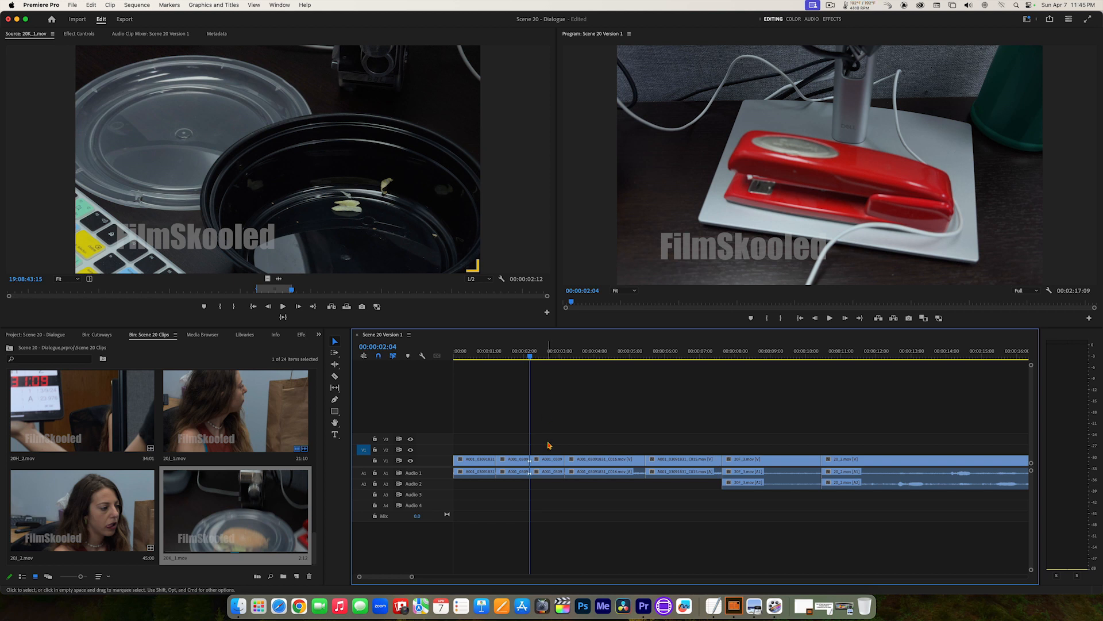
Step: Ripple delete the stapler cutaway's second piece once more and undo the deletion
{"action": "left_click", "coordinate": [549, 465]}
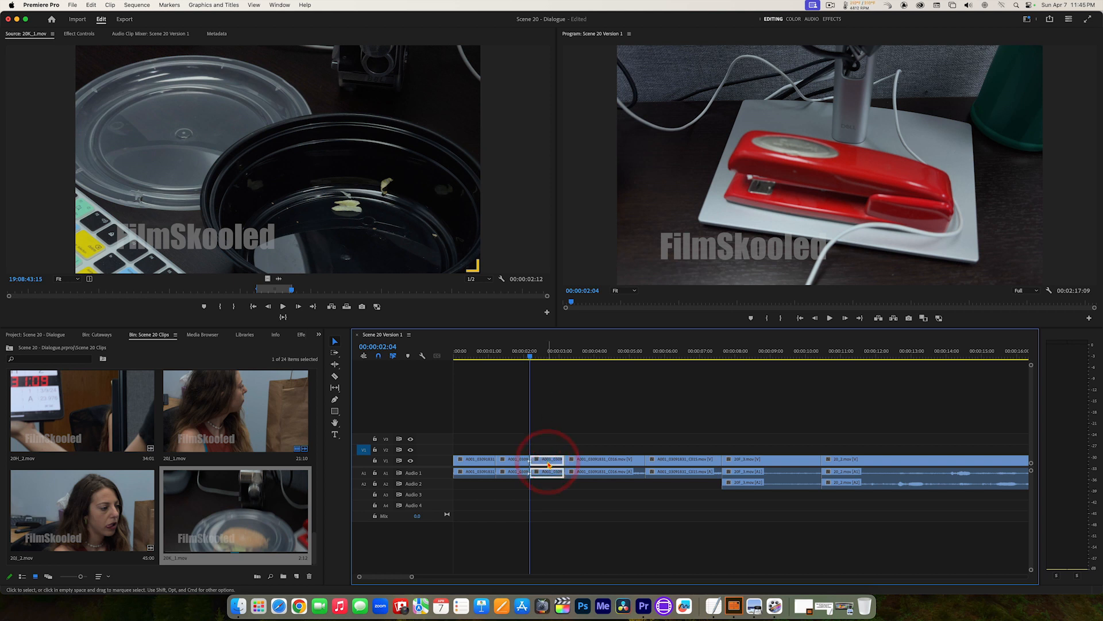
{"action": "key", "text": "alt+BackSpace"}
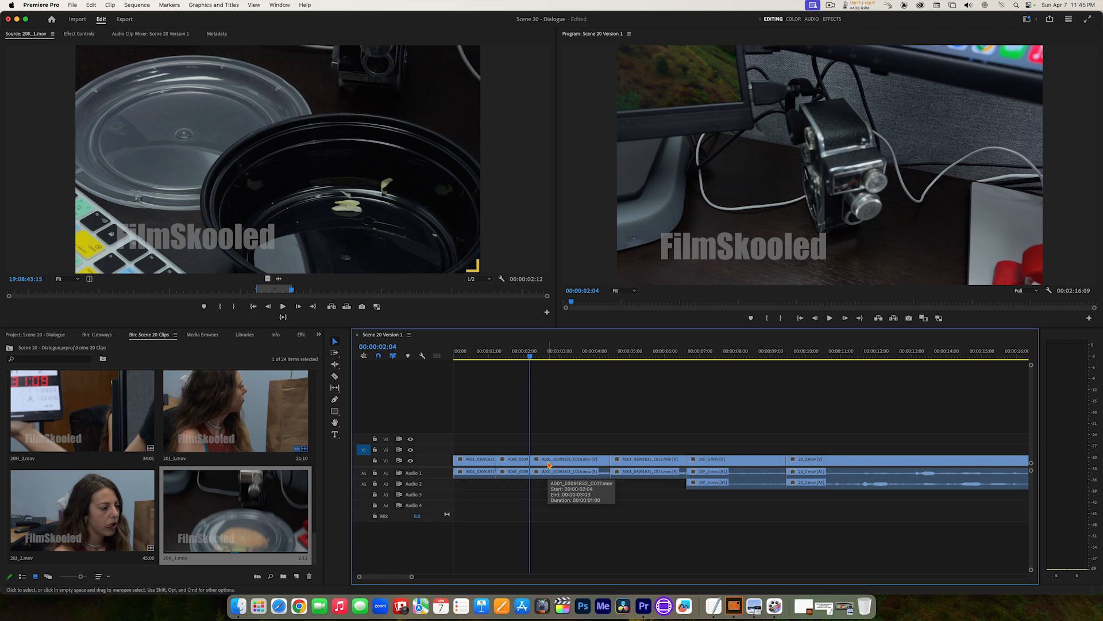
{"action": "key", "text": "super+z"}
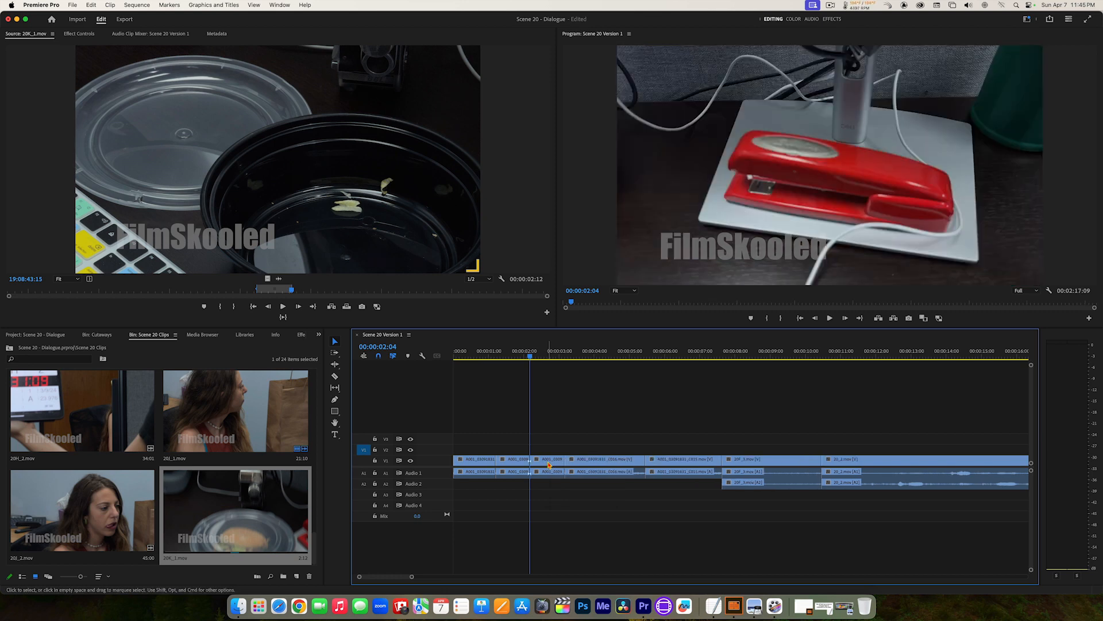
Step: Remove the stapler cutaway's piece after 00:00:02:04 with Ripple Delete
{"action": "right_click", "coordinate": [549, 465]}
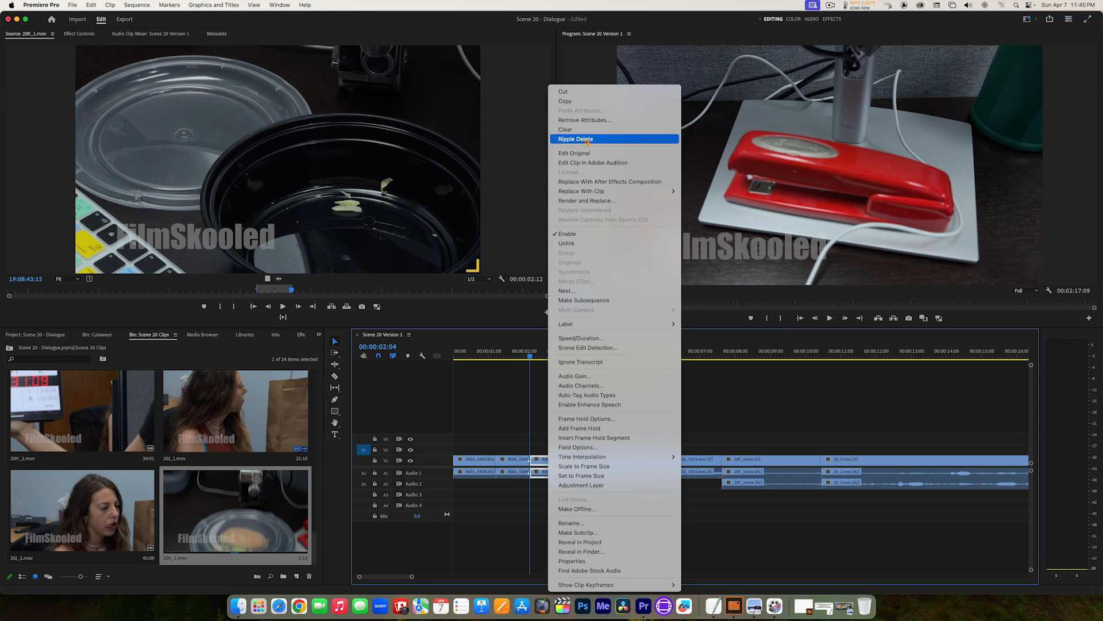
{"action": "left_click", "coordinate": [586, 140]}
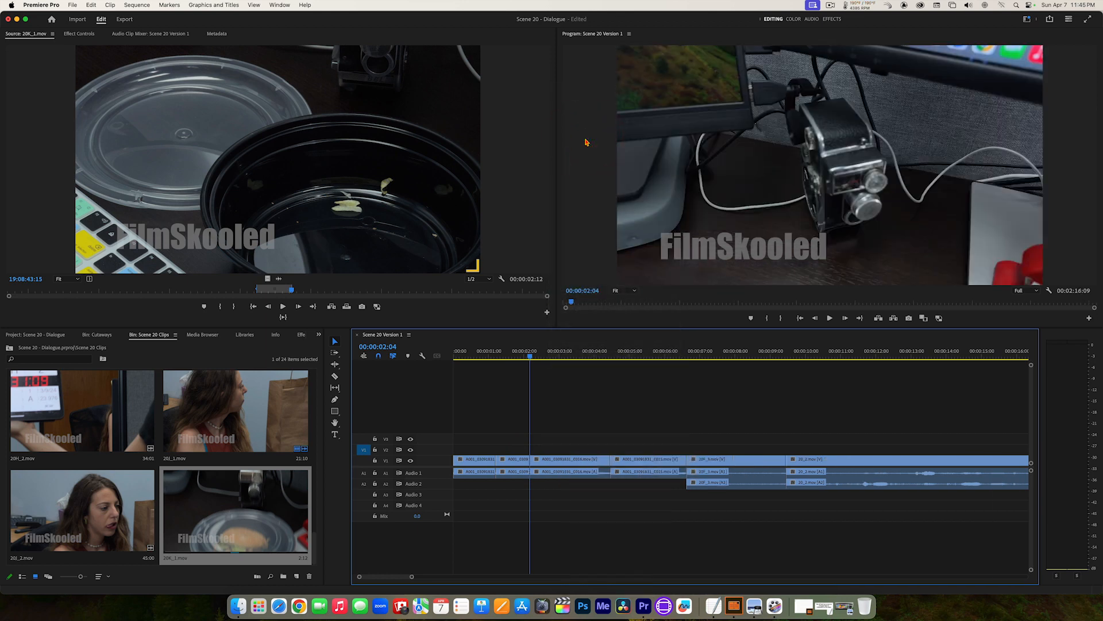
Step: Play the opening cutaways and split the film-camera cutaway at 00:00:03:05 with the Razor tool
{"action": "left_click_drag", "start_coordinate": [517, 352], "coordinate": [447, 364]}
{"action": "key", "text": "space"}
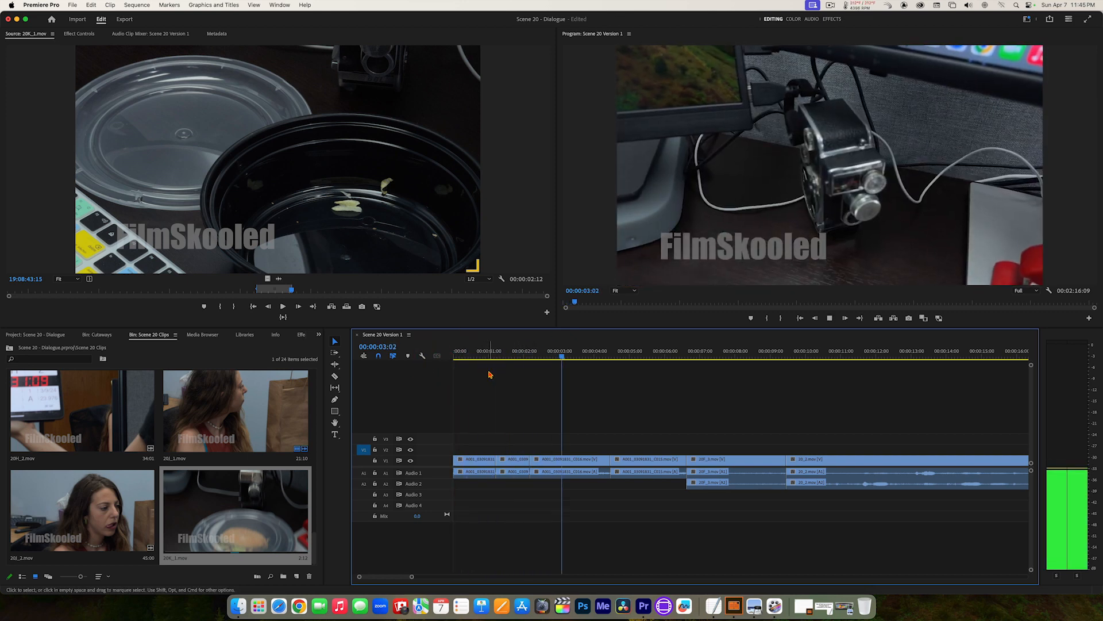
{"action": "key", "text": "space"}
{"action": "left_click", "coordinate": [566, 355]}
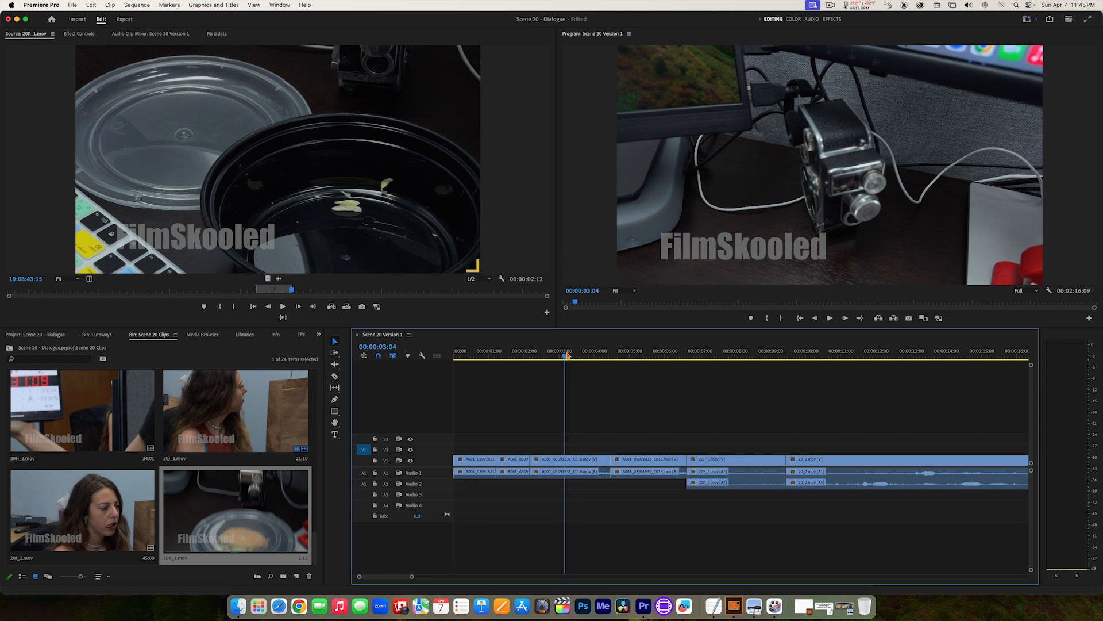
{"action": "left_click", "coordinate": [566, 354]}
{"action": "left_click", "coordinate": [335, 378]}
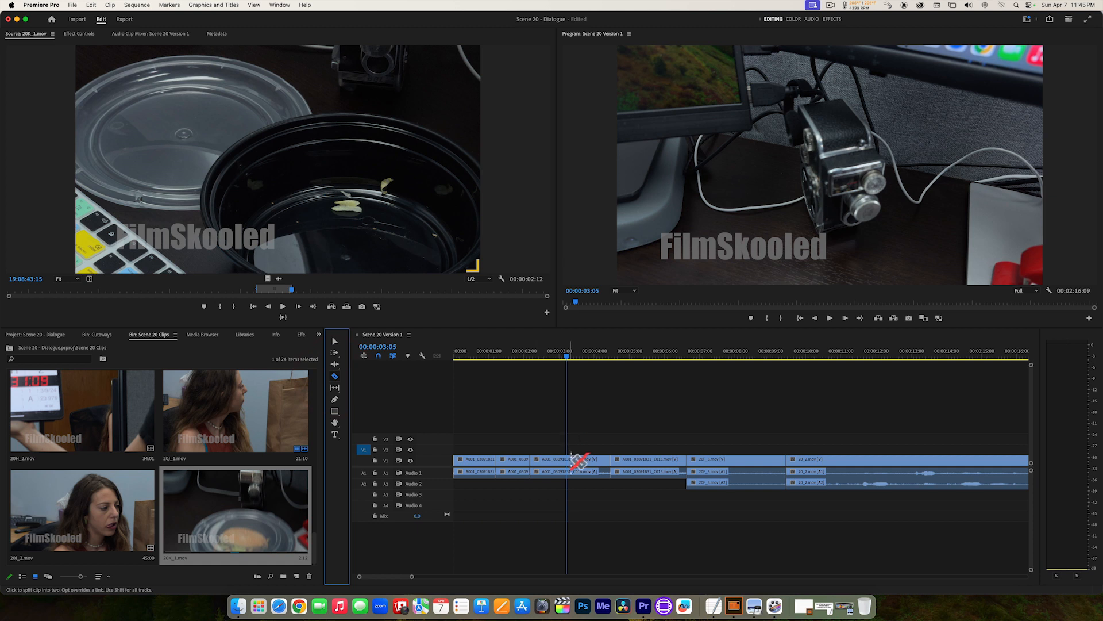
{"action": "left_click", "coordinate": [566, 460]}
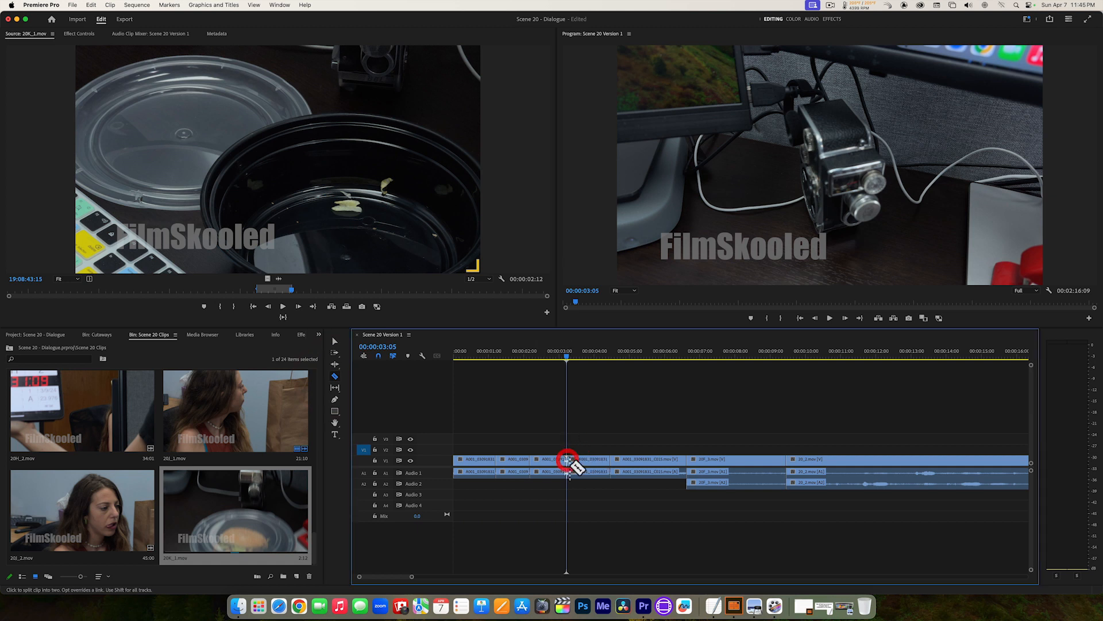
Step: Ripple delete the film-camera cutaway's first piece, between 00:00:02:04 and 00:00:03:05
{"action": "left_click", "coordinate": [335, 342]}
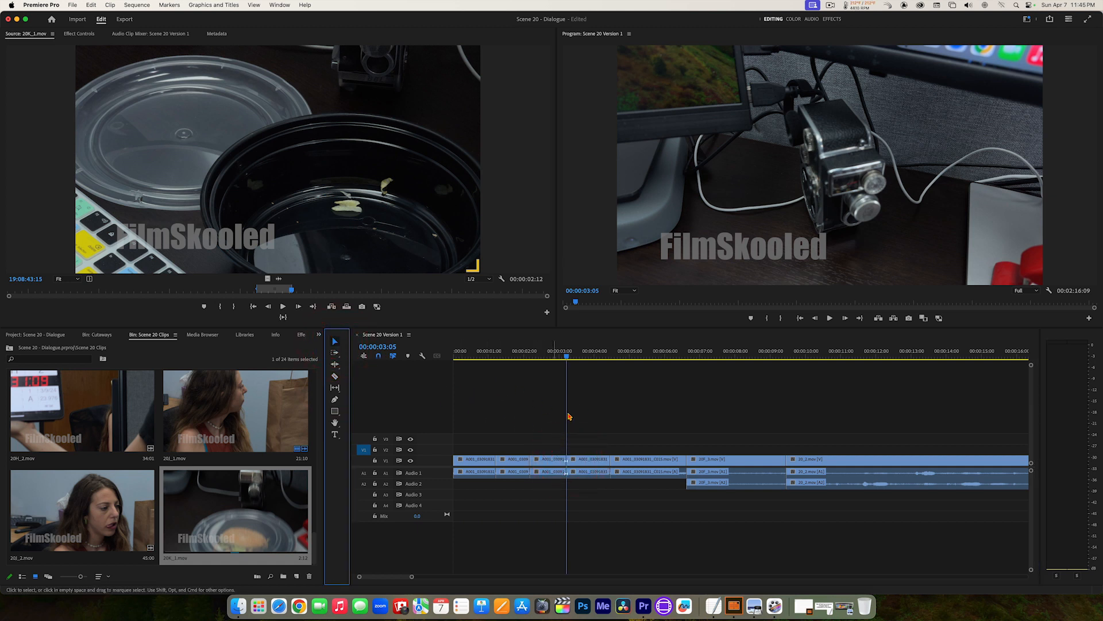
{"action": "left_click", "coordinate": [549, 461]}
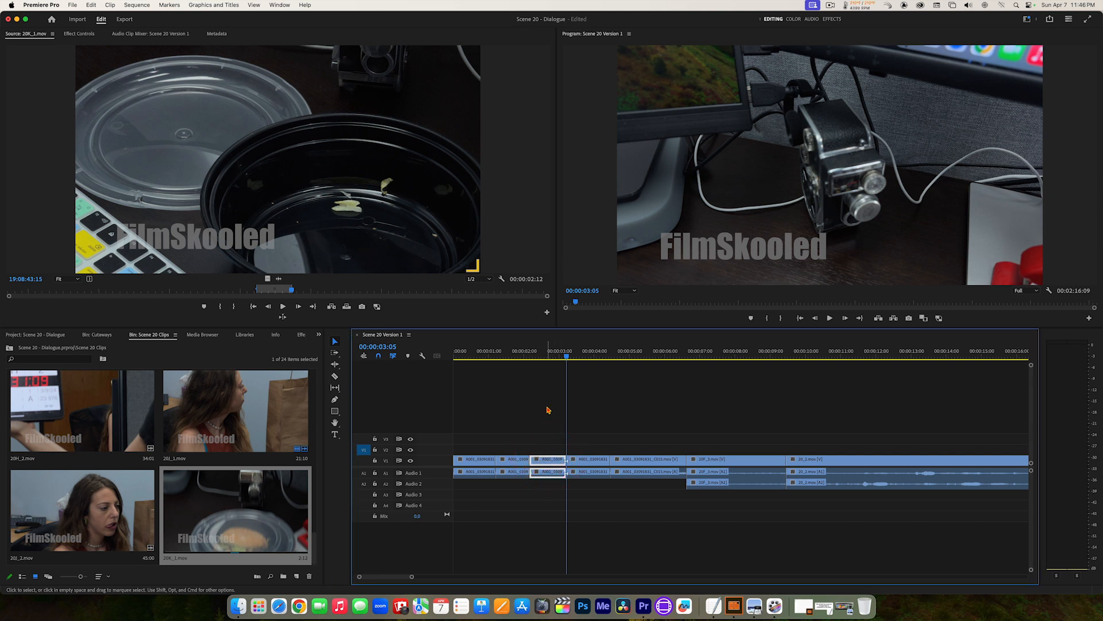
{"action": "key", "text": "q"}
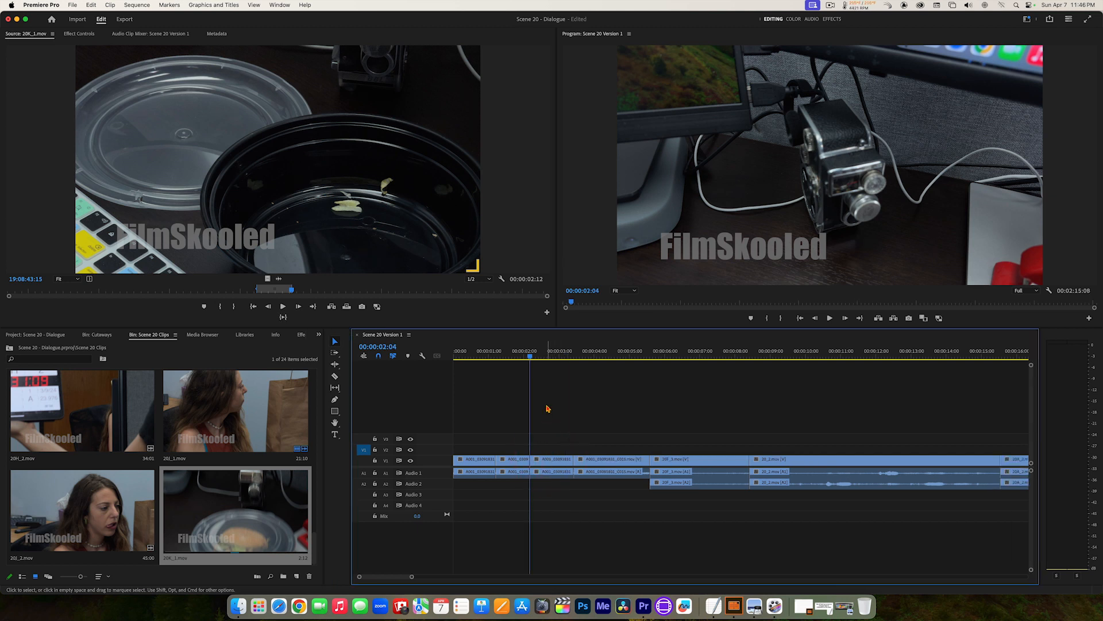
Step: Split the dog-photo cutaway at 00:00:04:11 with the Razor tool
{"action": "left_click_drag", "start_coordinate": [586, 352], "coordinate": [610, 354]}
{"action": "key", "text": "c"}
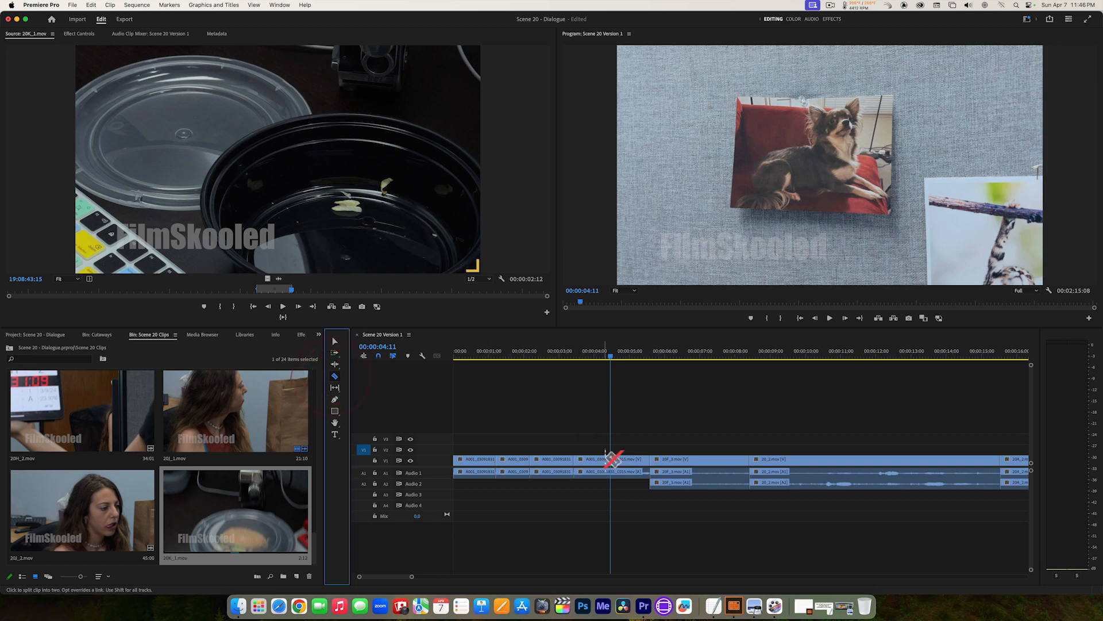
{"action": "left_click", "coordinate": [610, 457]}
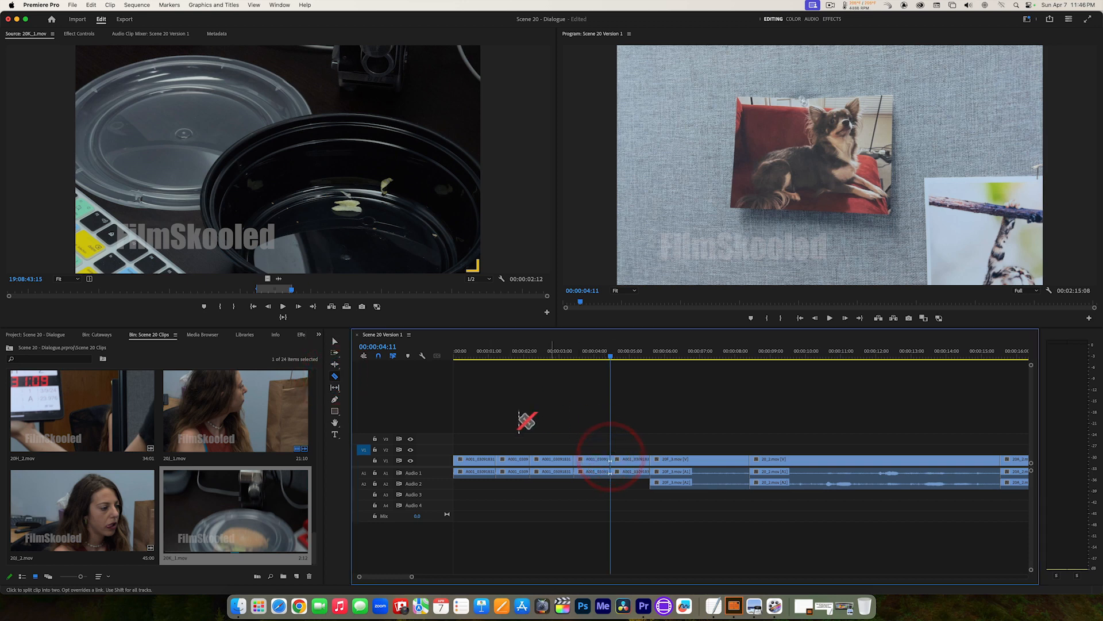
Step: Ripple delete the dog-photo cutaway's piece after 00:00:04:11
{"action": "left_click", "coordinate": [335, 343]}
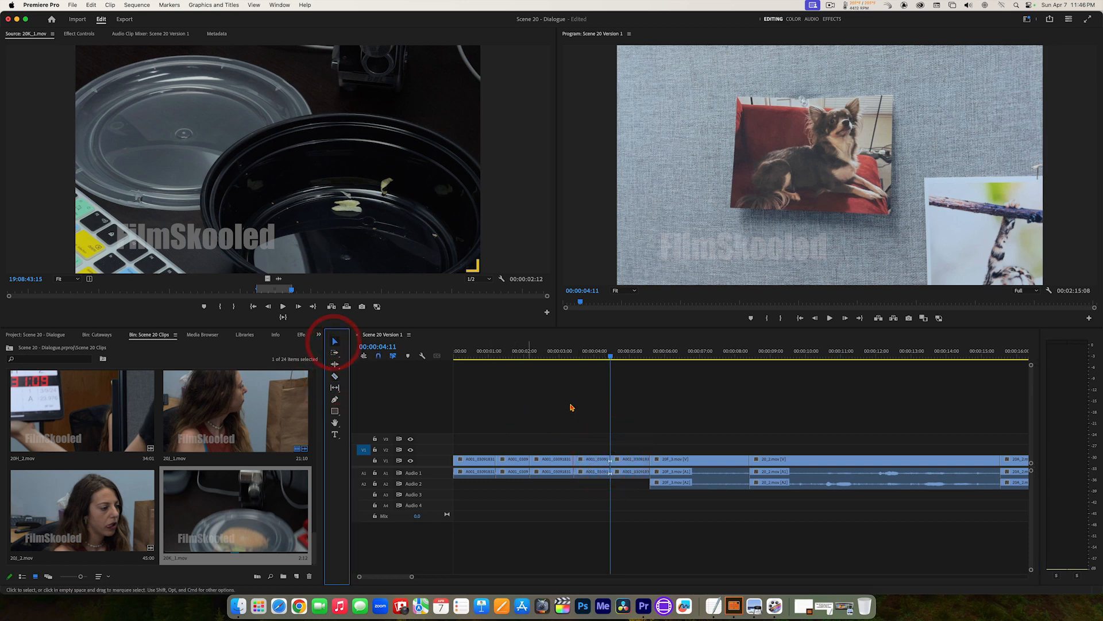
{"action": "left_click", "coordinate": [635, 458]}
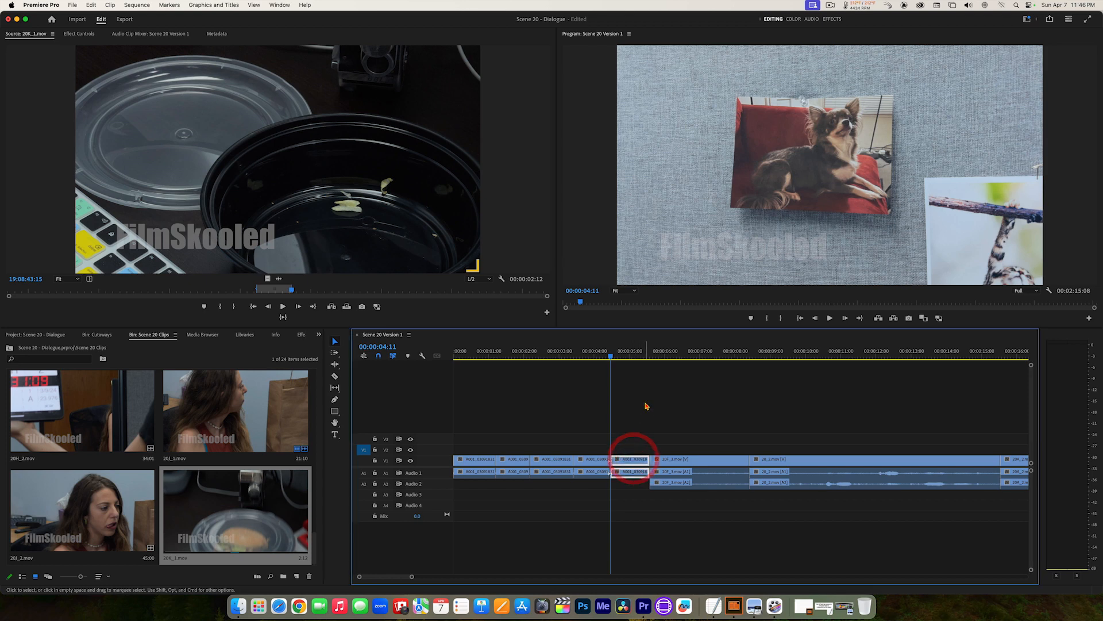
{"action": "key", "text": "shift+Delete"}
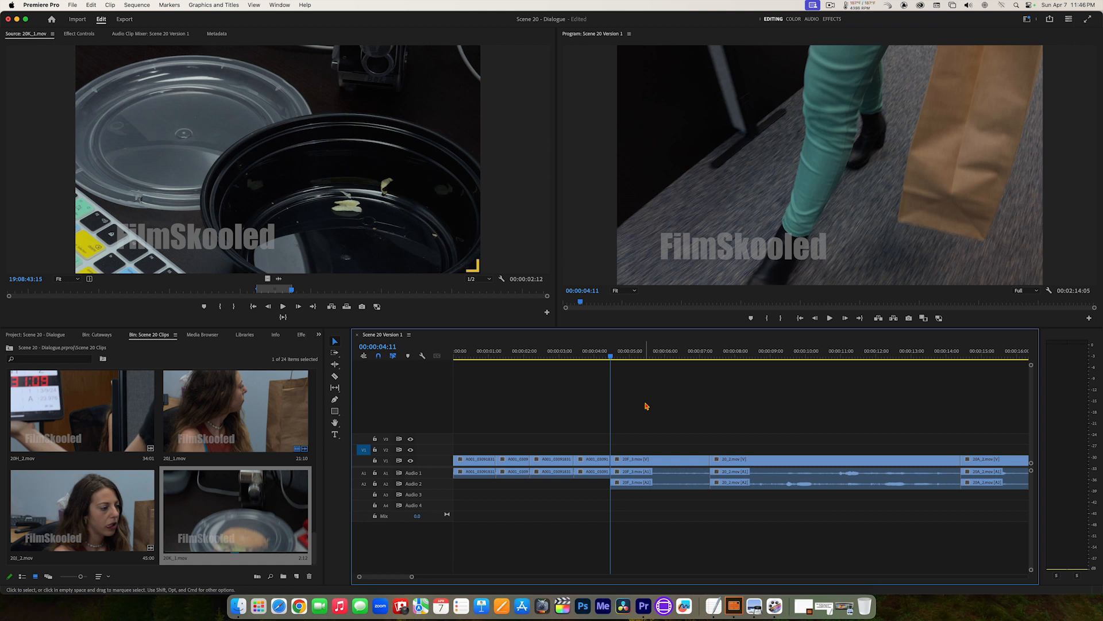
Step: Play the sequence from its start through the opening cutaways into the wide office shot
{"action": "left_click_drag", "start_coordinate": [520, 352], "coordinate": [438, 368]}
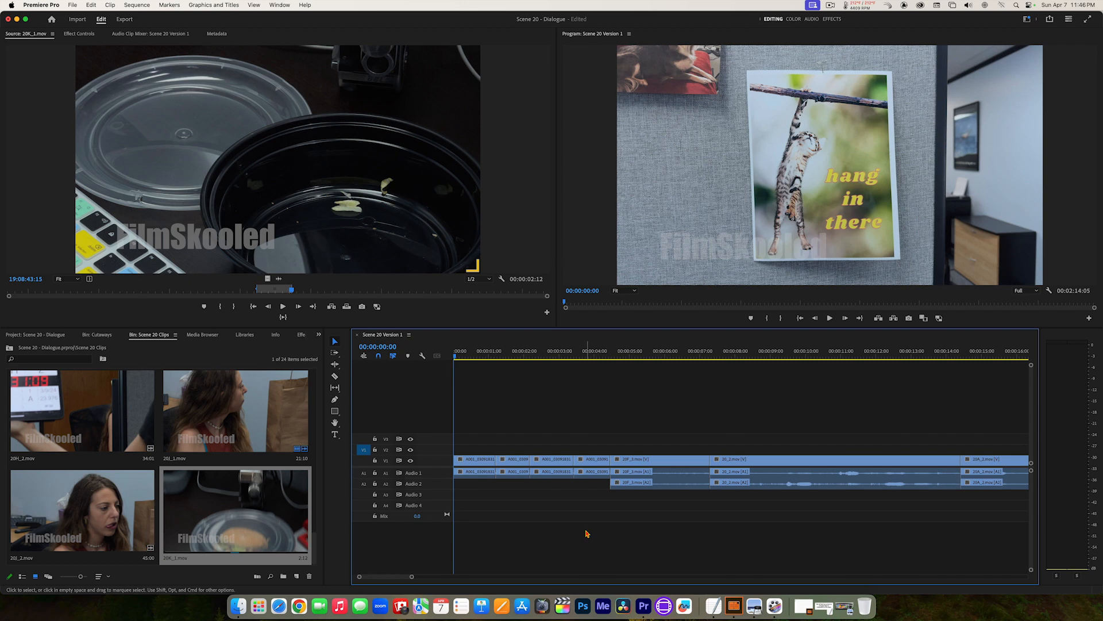
{"action": "key", "text": "space"}
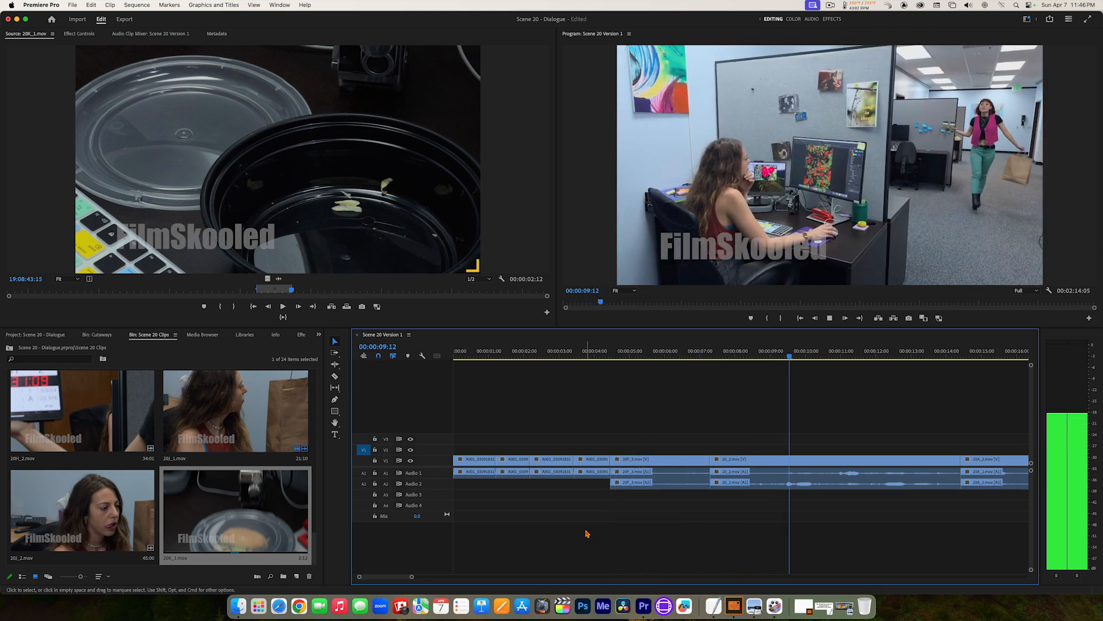
{"action": "key", "text": "space"}
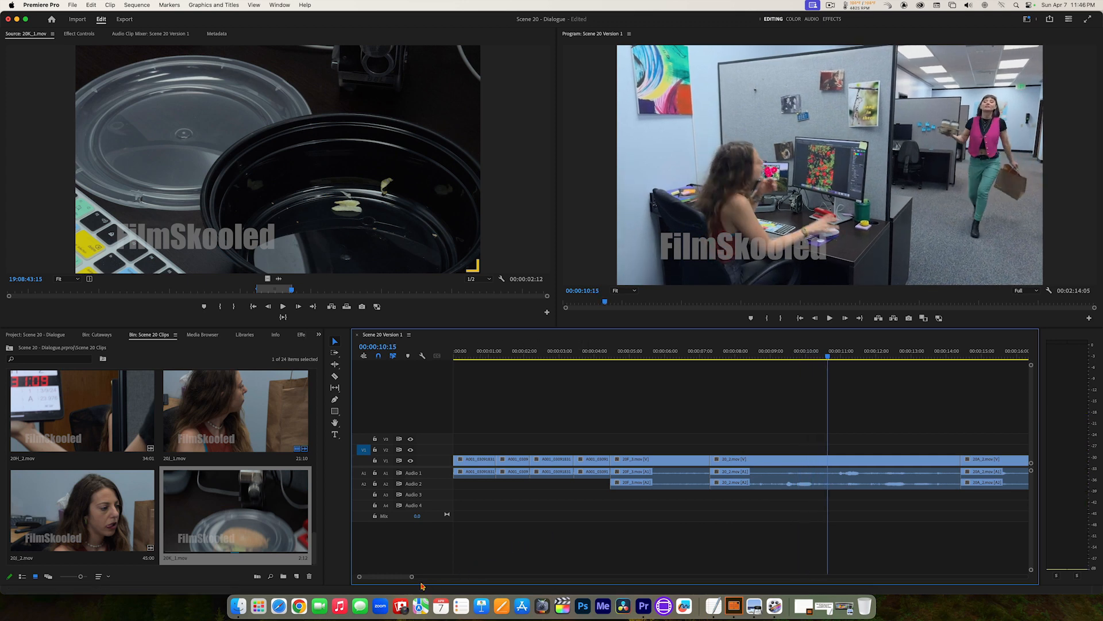
Step: Replay the wide office shot from its start at 00:00:07:07 and park the playhead at 00:00:10:15
{"action": "left_click_drag", "start_coordinate": [412, 576], "coordinate": [403, 577]}
{"action": "scroll", "coordinate": [402, 579], "scroll_direction": "right", "scroll_amount": 3}
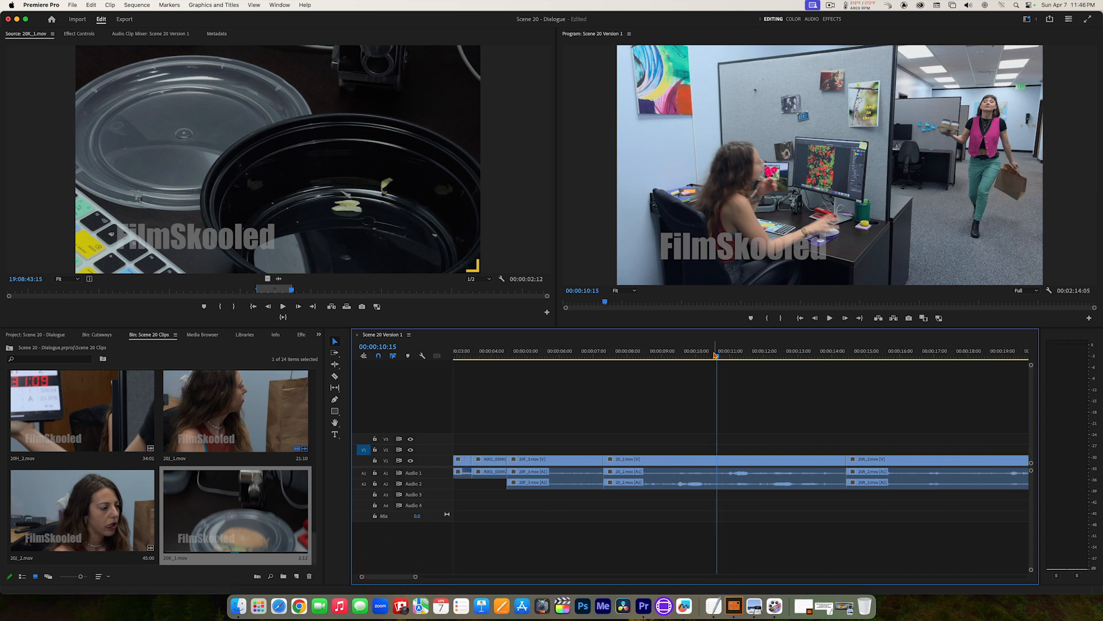
{"action": "left_click_drag", "start_coordinate": [715, 356], "coordinate": [604, 358]}
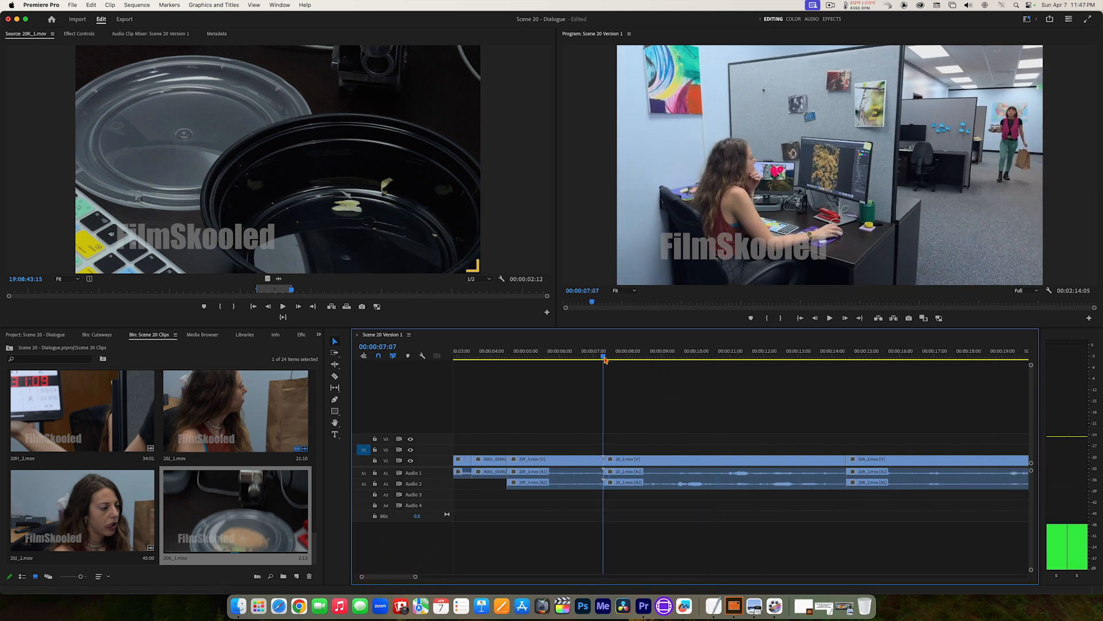
{"action": "key", "text": "space"}
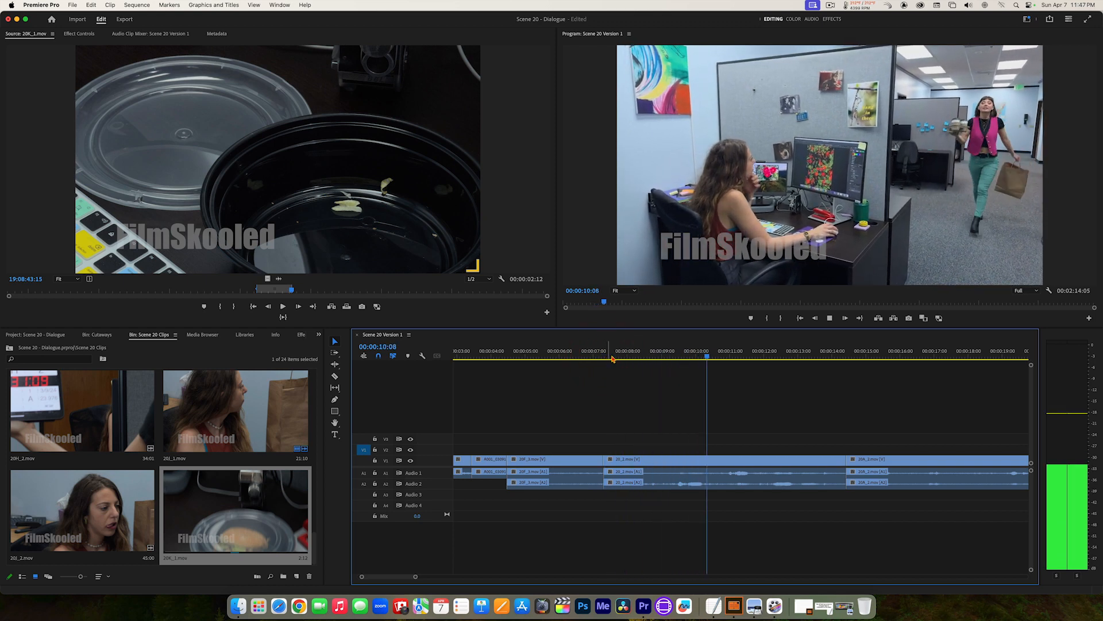
{"action": "key", "text": "space"}
{"action": "left_click", "coordinate": [717, 355]}
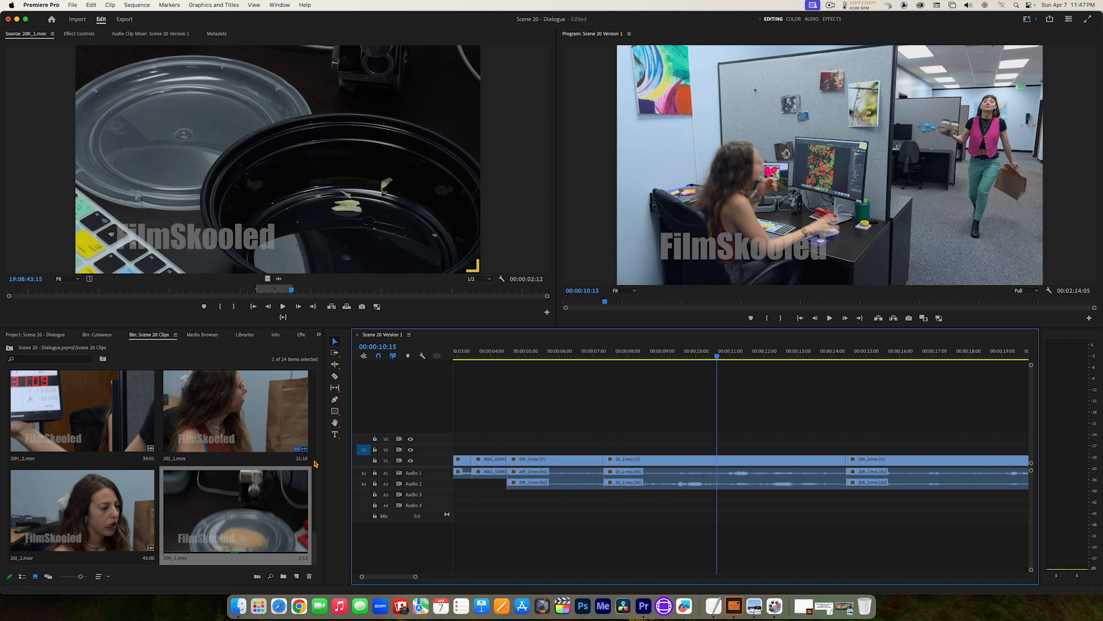
Step: Open 20G_2.mov in the Source Monitor and play the woman's walk-in to check where her line ends
{"action": "left_click_drag", "start_coordinate": [314, 547], "coordinate": [314, 522]}
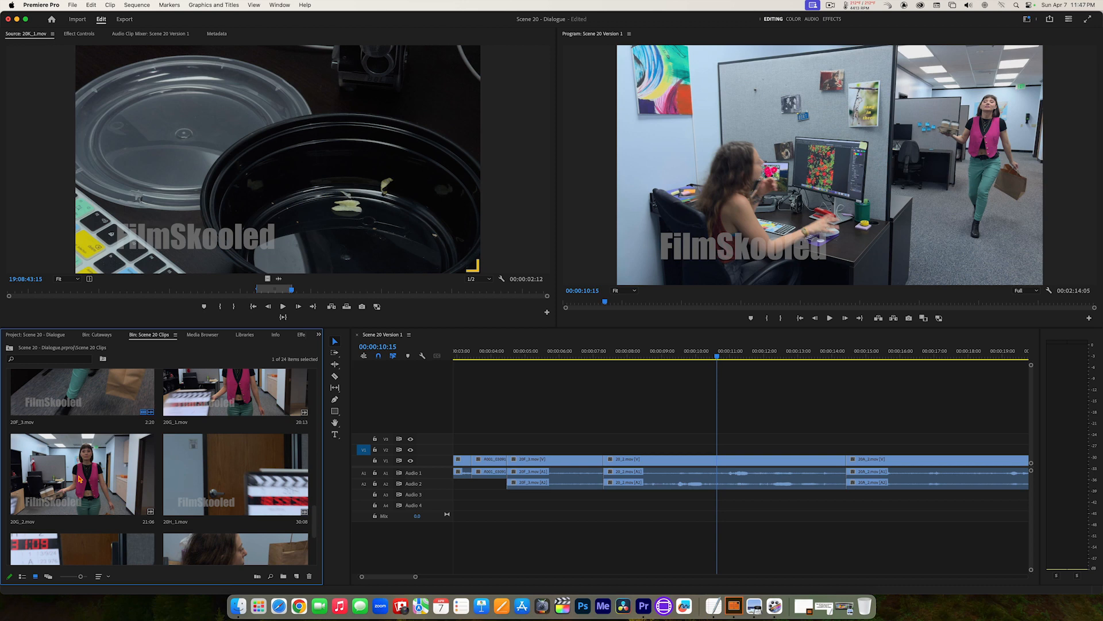
{"action": "double_click", "coordinate": [79, 478]}
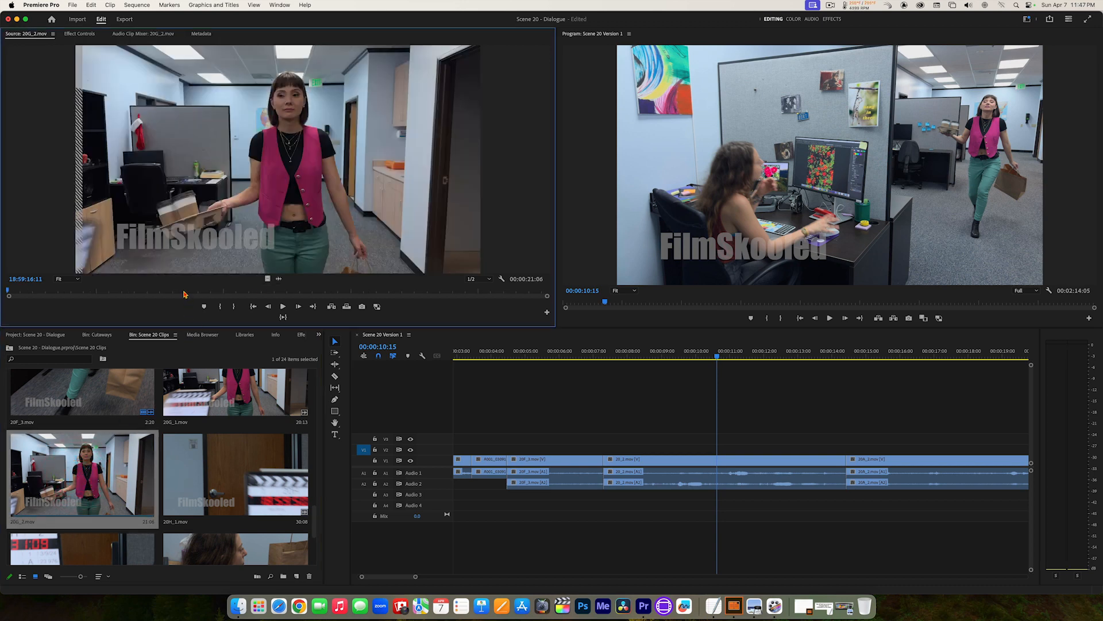
{"action": "key", "text": "space"}
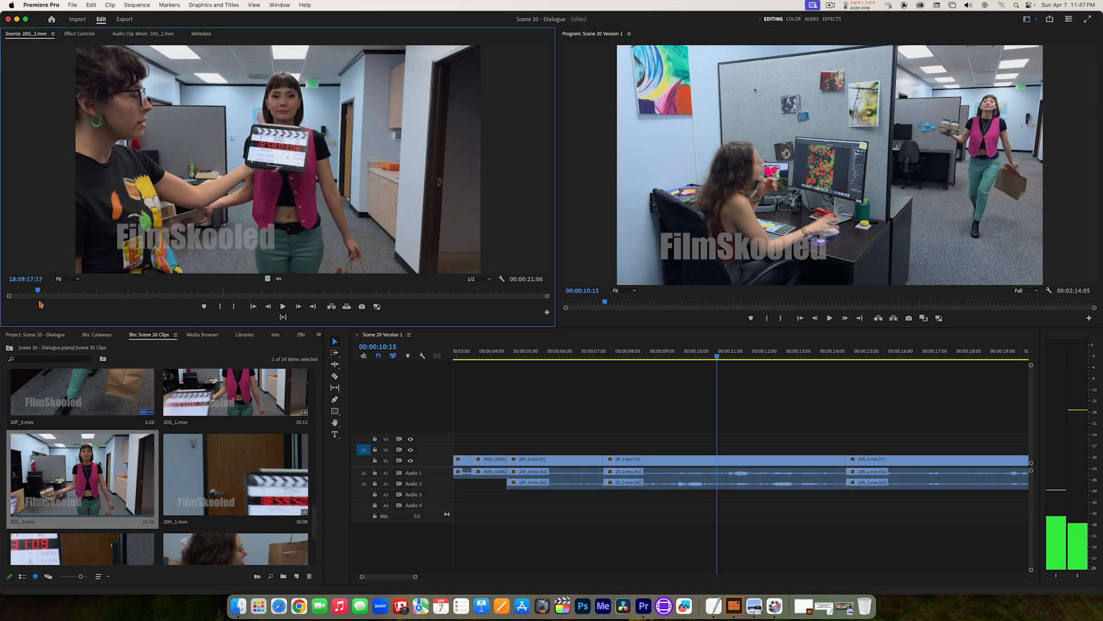
{"action": "left_click", "coordinate": [19, 292]}
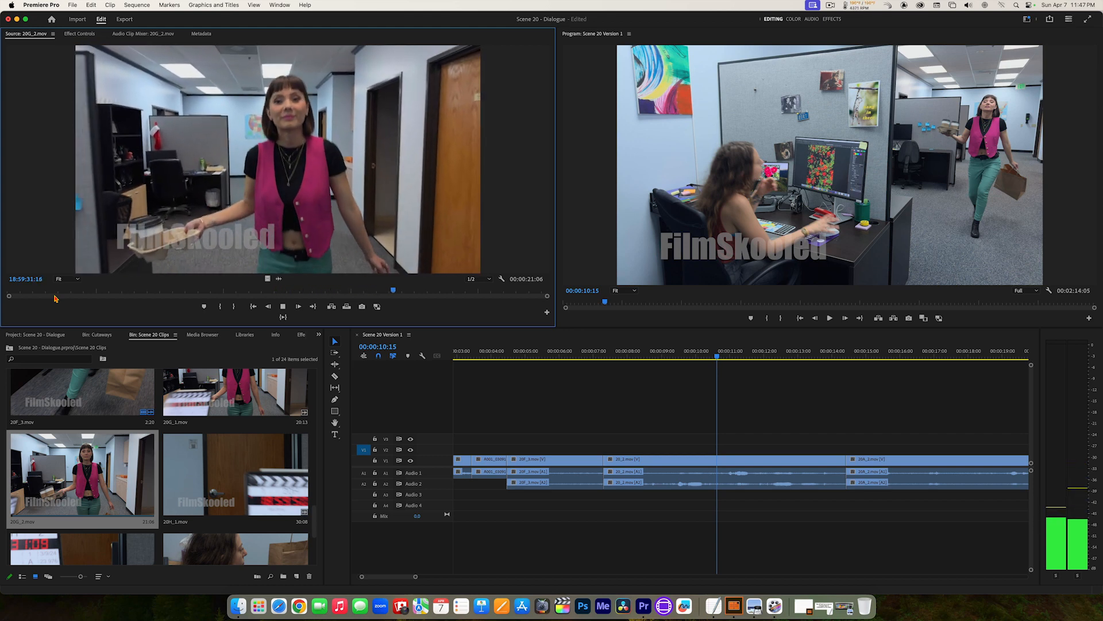
{"action": "key", "text": "space"}
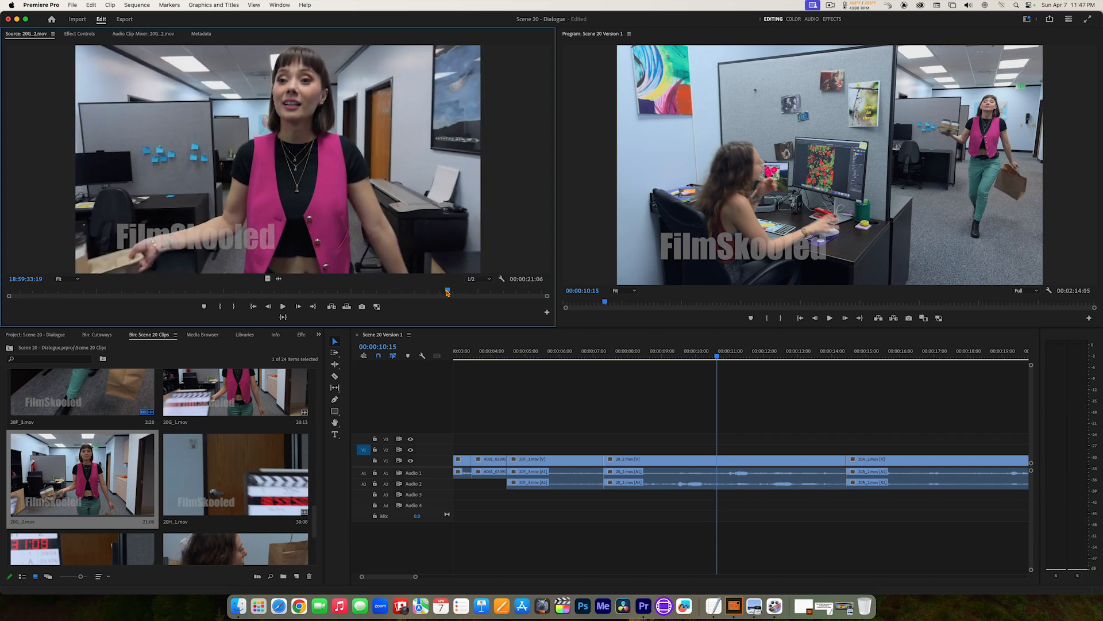
{"action": "left_click_drag", "start_coordinate": [447, 293], "coordinate": [352, 296]}
{"action": "key", "text": "space"}
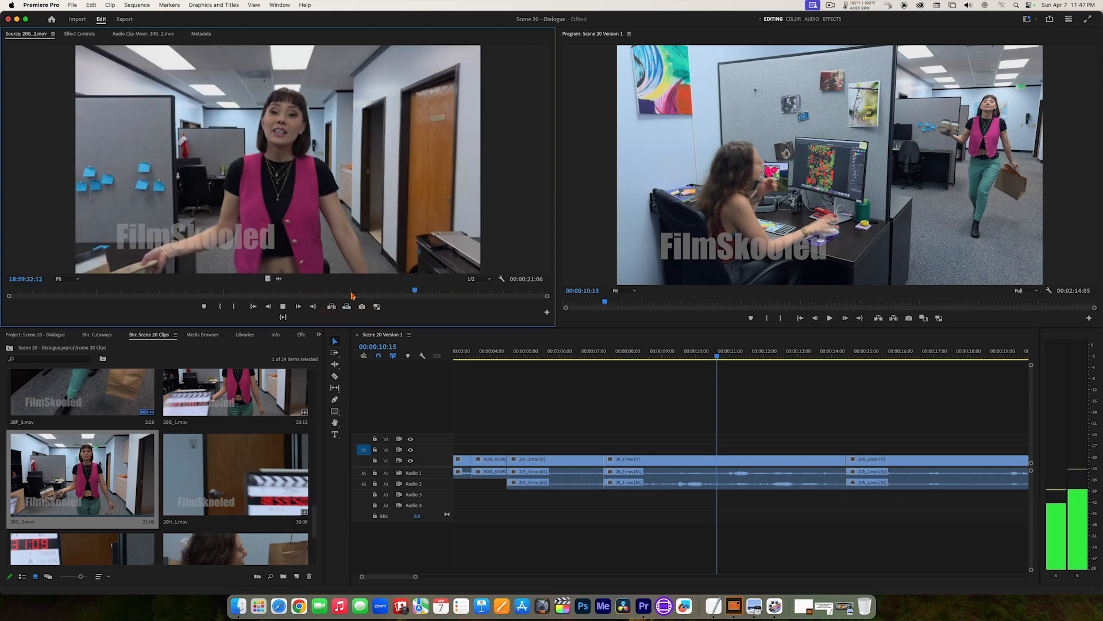
{"action": "key", "text": "space"}
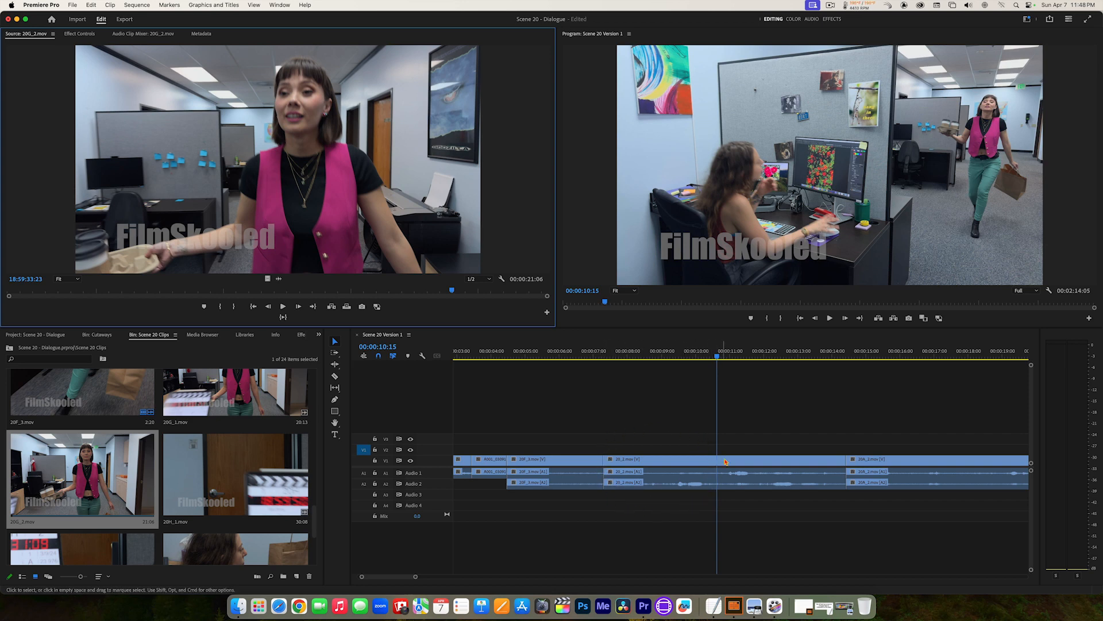
Step: Mark the sequence In point at the wide shot's start, 00:00:07:07, and the Out point at 00:00:10:16
{"action": "left_click_drag", "start_coordinate": [700, 357], "coordinate": [605, 361]}
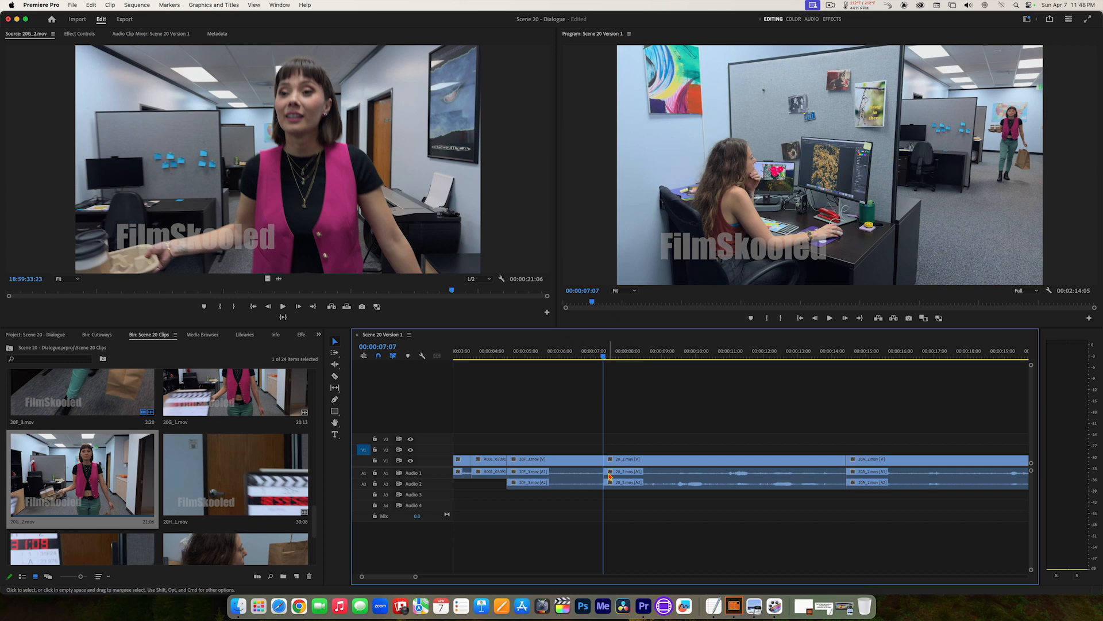
{"action": "key", "text": "i"}
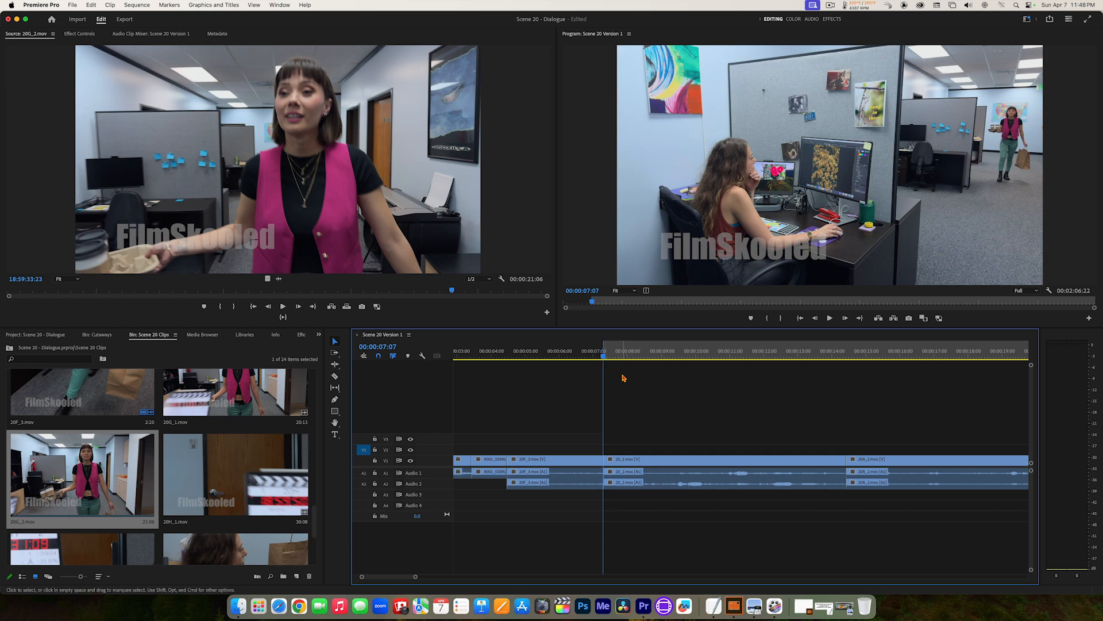
{"action": "key", "text": "space"}
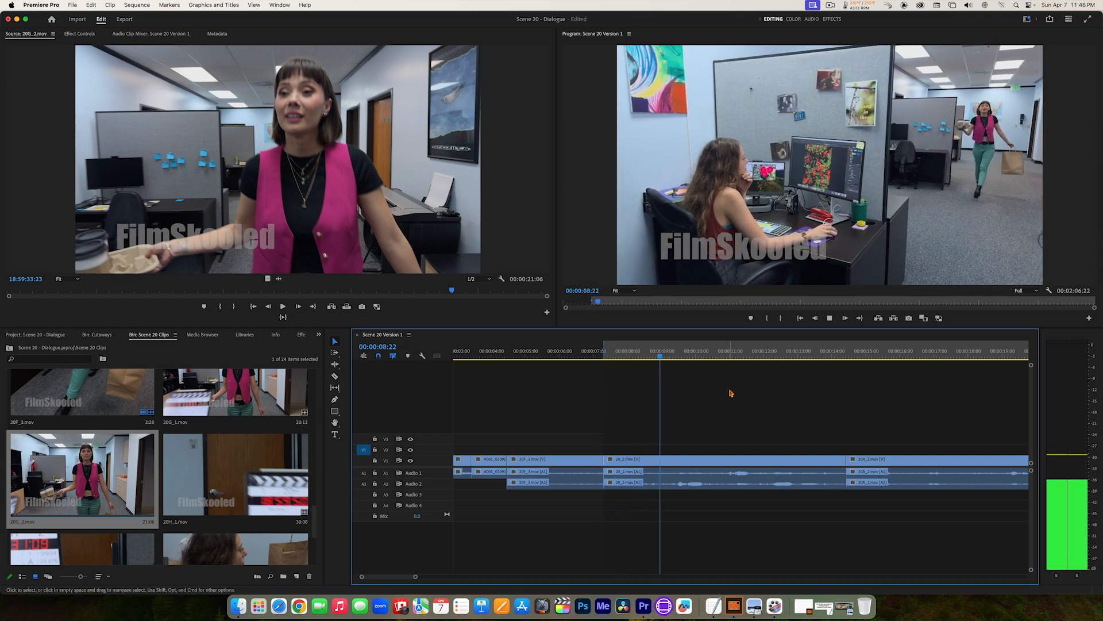
{"action": "key", "text": "space"}
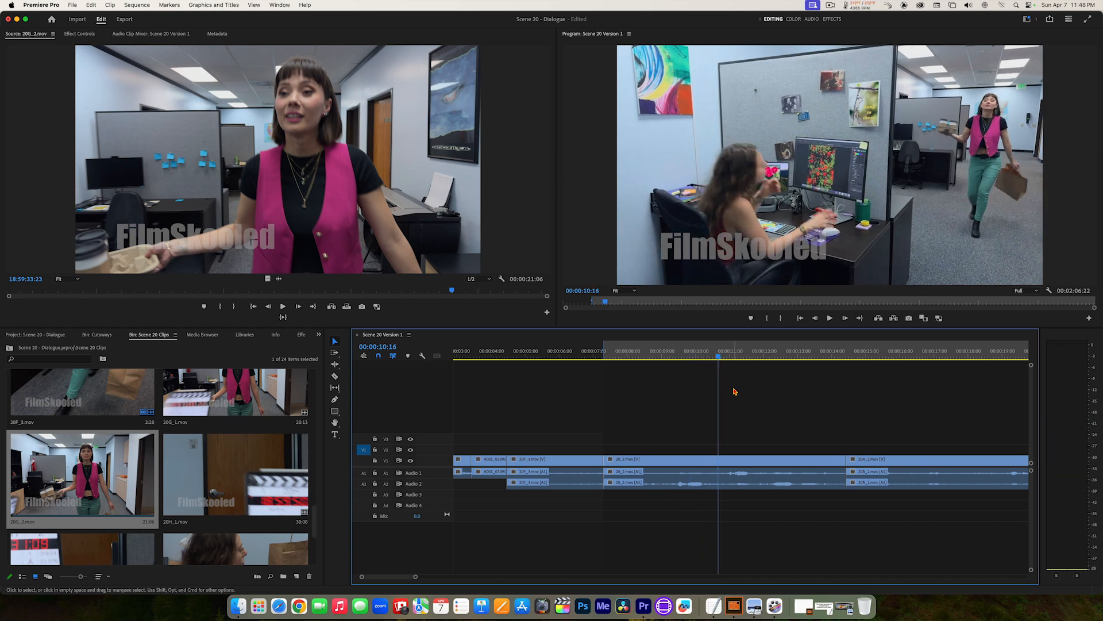
{"action": "key", "text": "o"}
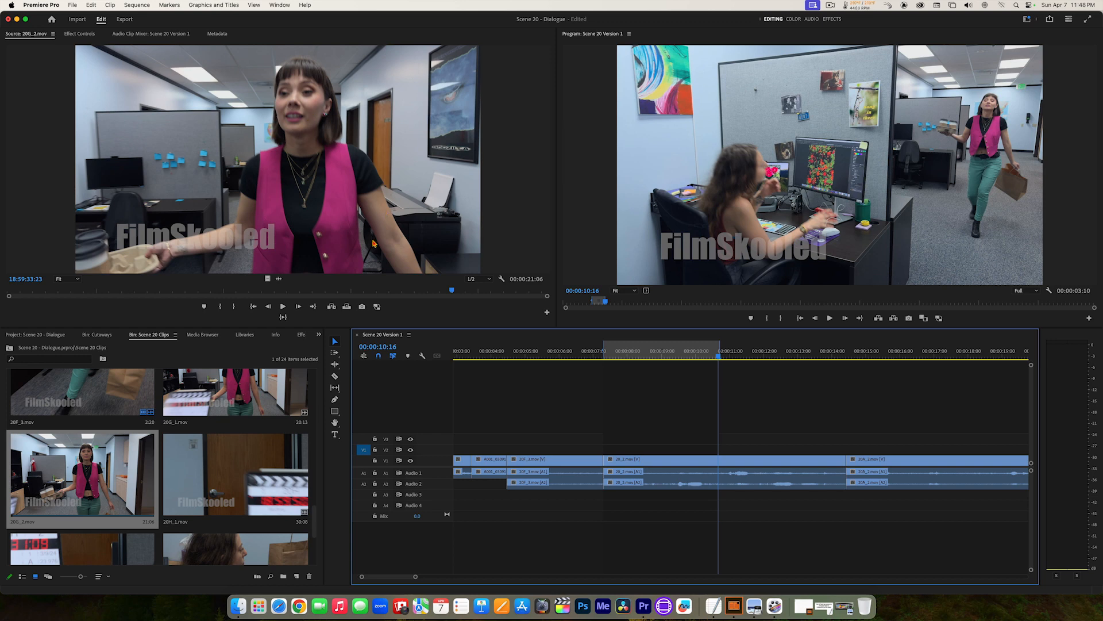
Step: Replay the end of the walk-in in 20G_2.mov and mark the source Out point at 18:59:34:03
{"action": "left_click_drag", "start_coordinate": [452, 290], "coordinate": [270, 298]}
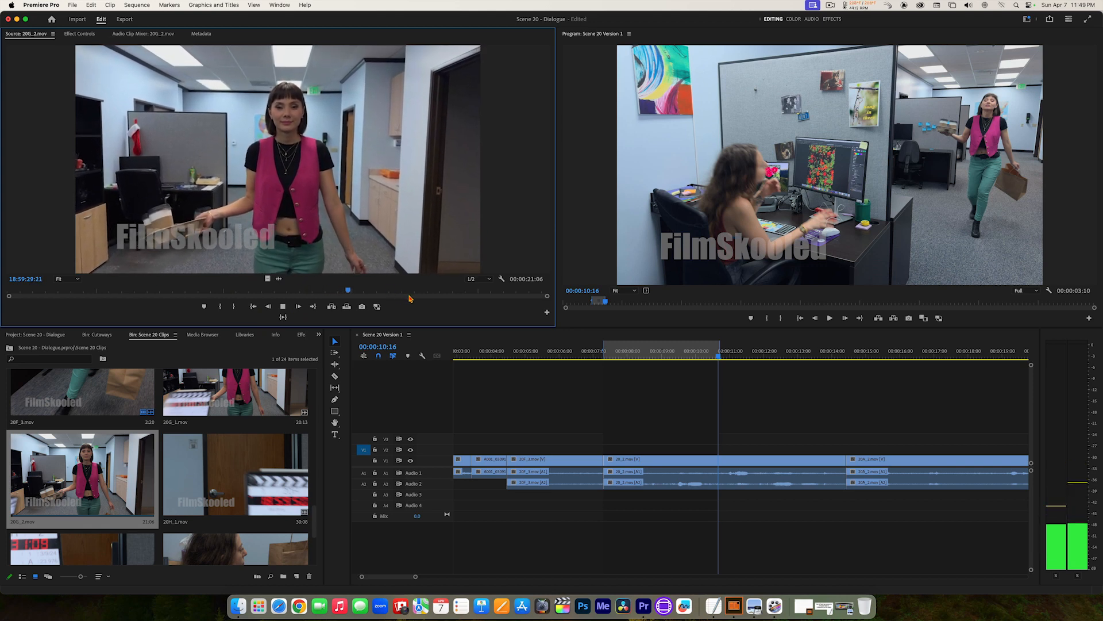
{"action": "left_click", "coordinate": [456, 295]}
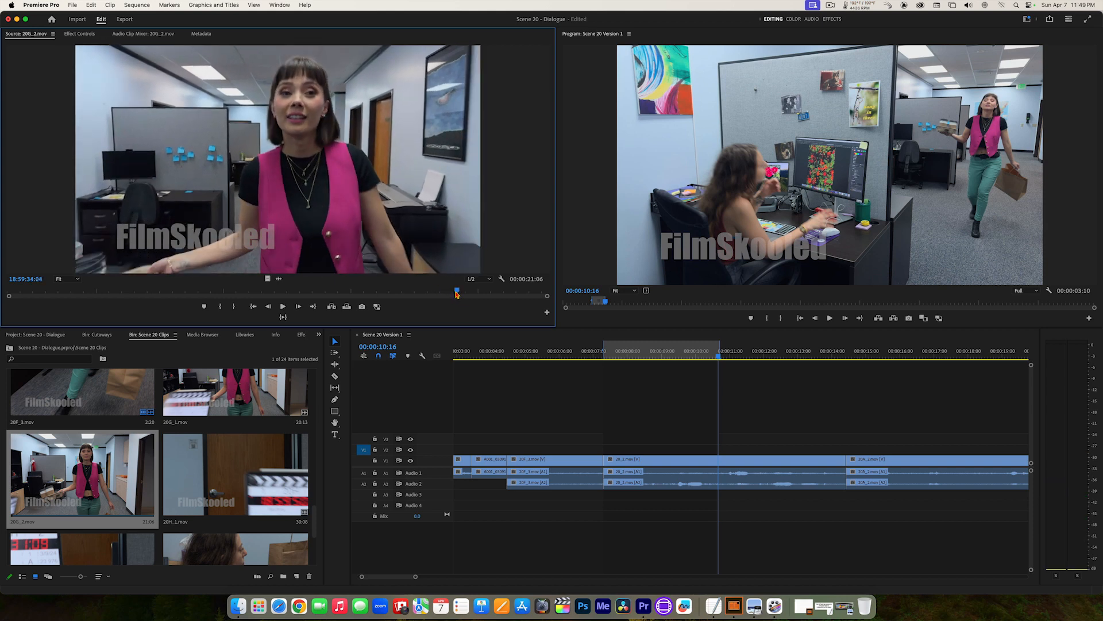
{"action": "left_click", "coordinate": [456, 293]}
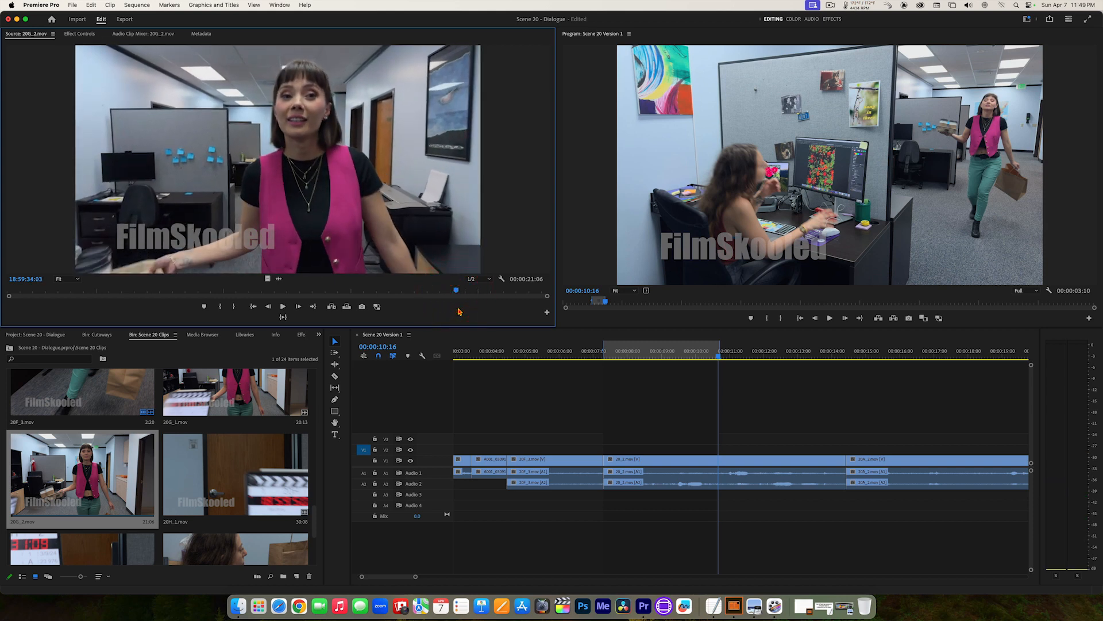
{"action": "key", "text": "o"}
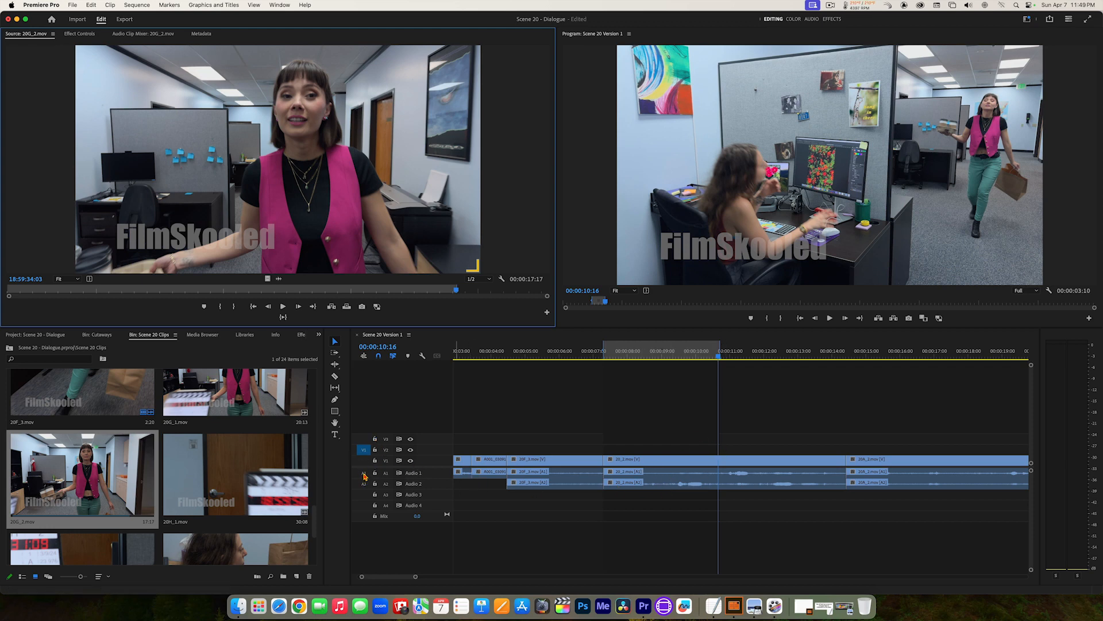
Step: Patch the source video to V1 and its audio to A1 and A2, and overwrite the marked range with 20G_2.mov
{"action": "left_click_drag", "start_coordinate": [363, 452], "coordinate": [362, 462]}
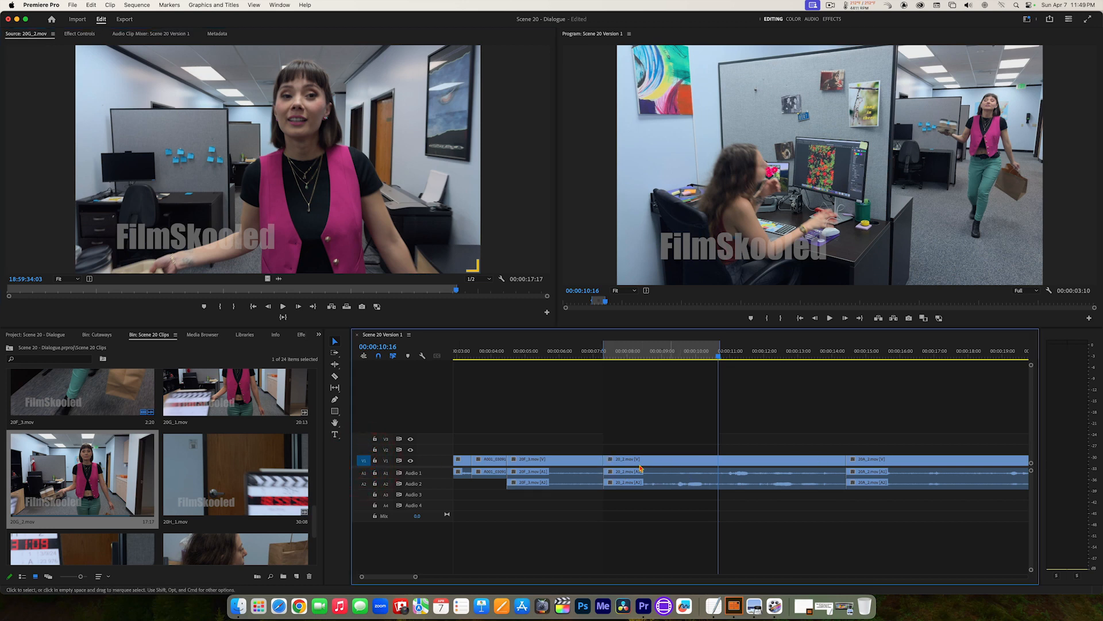
{"action": "left_click", "coordinate": [364, 473]}
{"action": "left_click", "coordinate": [364, 484]}
{"action": "left_click", "coordinate": [347, 309]}
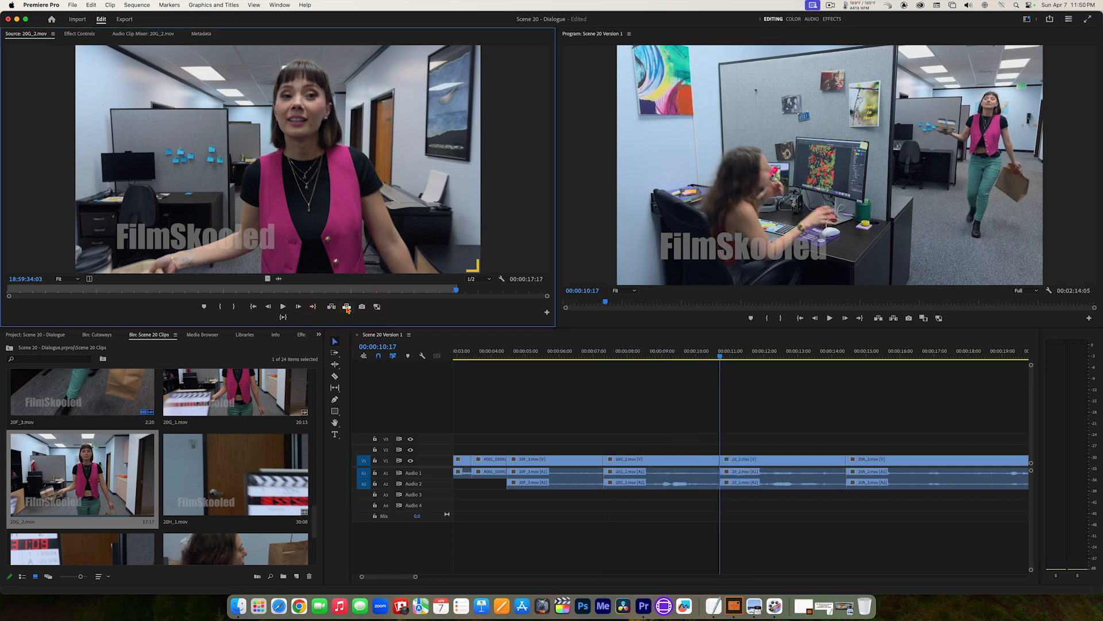
Step: Play the sequence from 00:00:04:11 through the 20G_2.mov walk-in and into the wide office shot
{"action": "left_click_drag", "start_coordinate": [700, 352], "coordinate": [520, 356]}
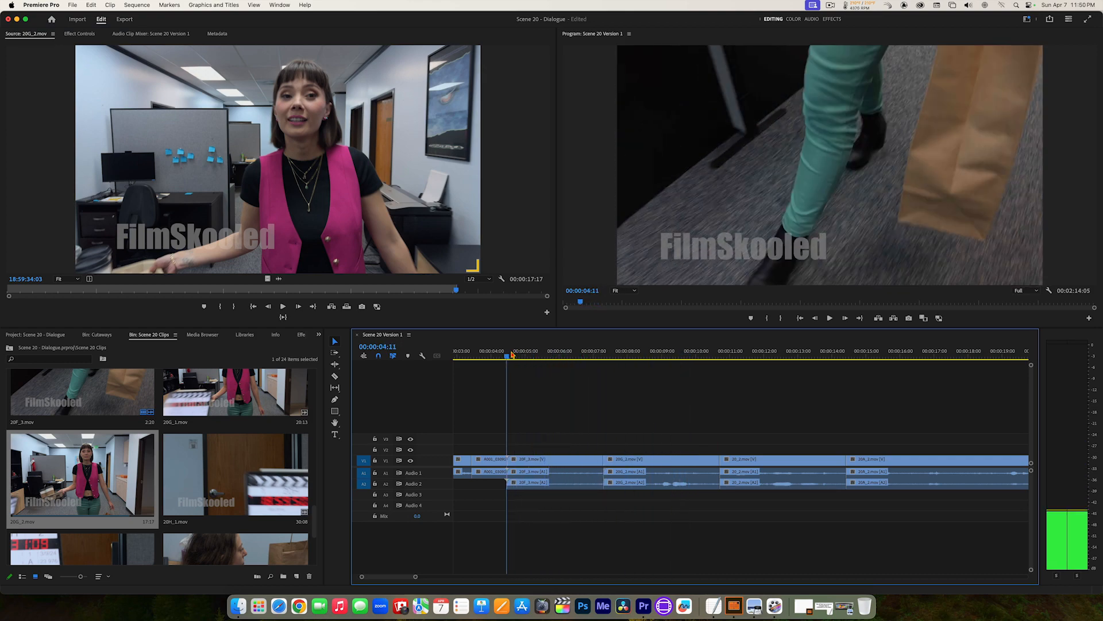
{"action": "key", "text": "space"}
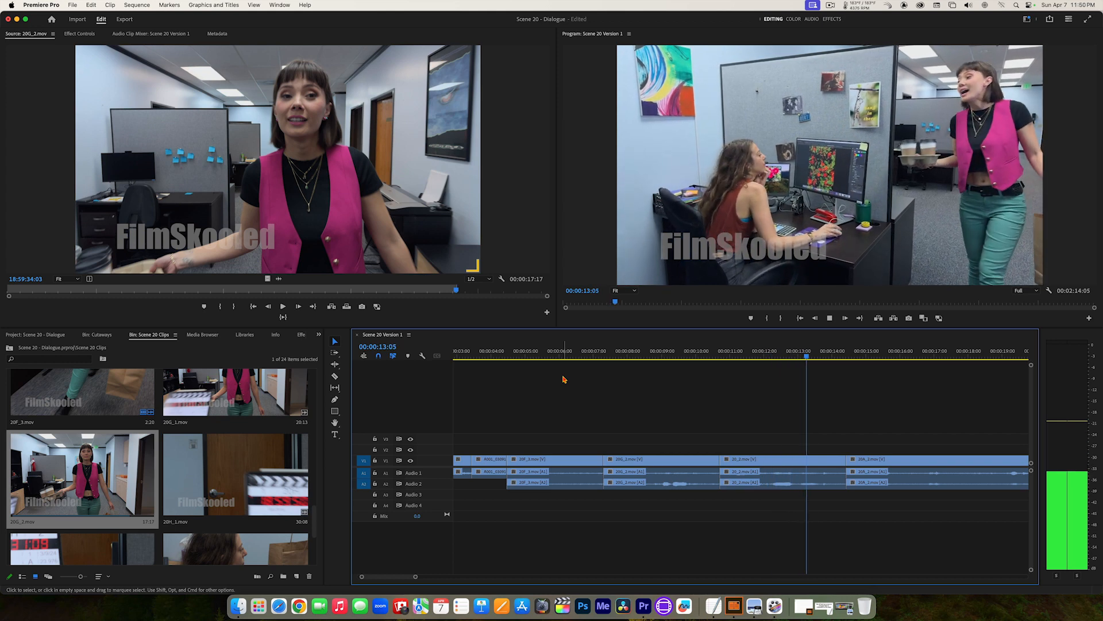
{"action": "key", "text": "space"}
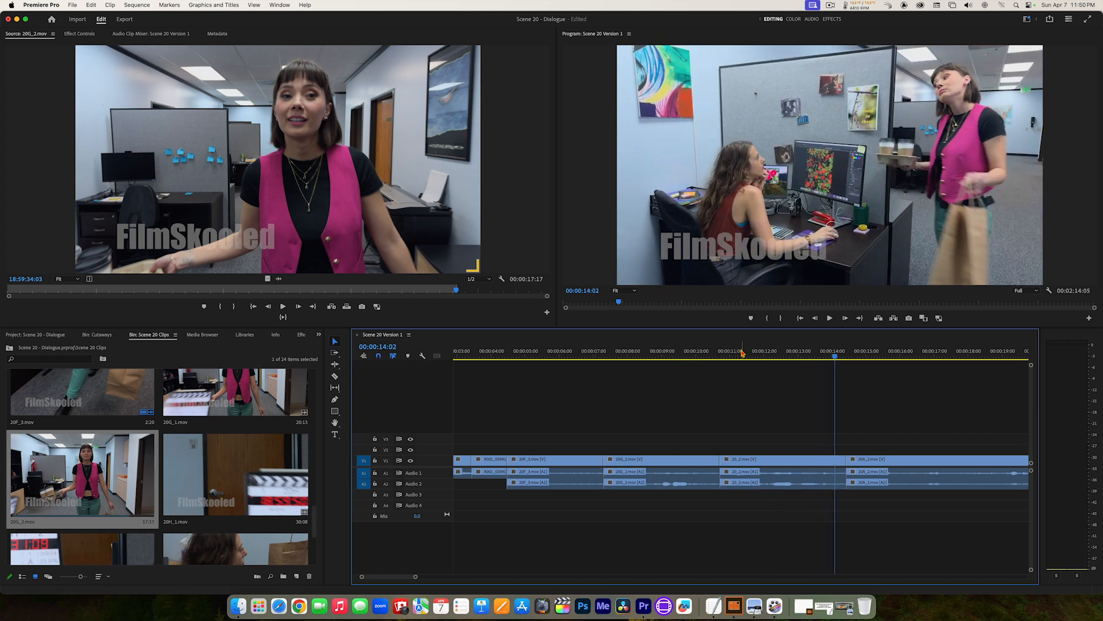
Step: Replay the wide shot from 00:00:10:17 and split its video and audio at 00:00:12:02 with the Razor tool
{"action": "left_click_drag", "start_coordinate": [742, 353], "coordinate": [719, 355]}
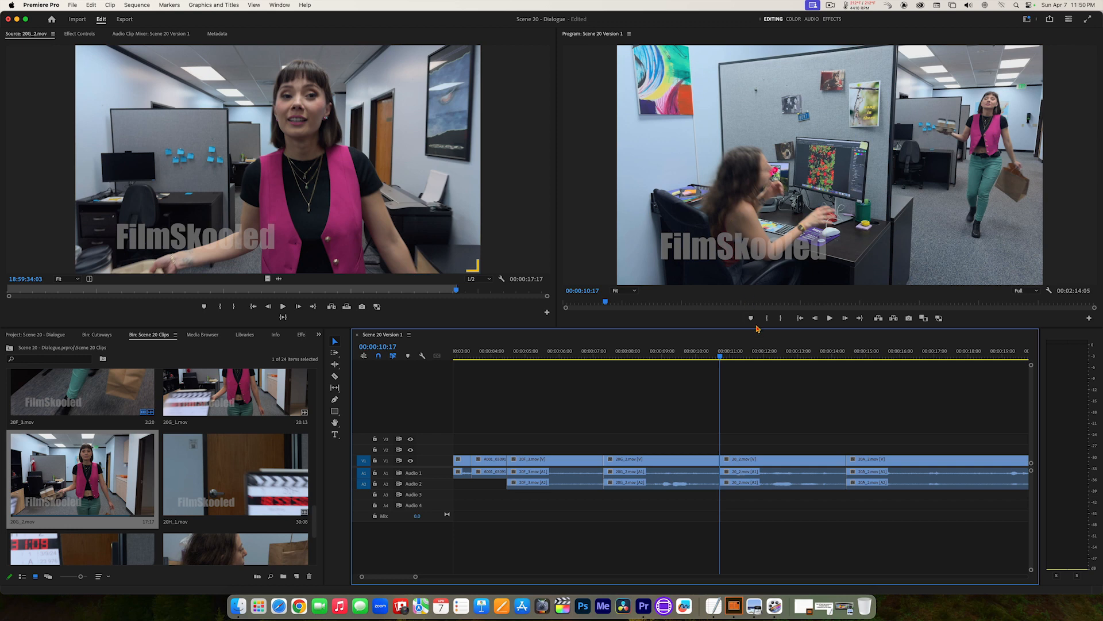
{"action": "mouse_move", "coordinate": [724, 359]}
{"action": "left_mouse_down"}
{"action": "mouse_move", "coordinate": [764, 360]}
{"action": "mouse_move", "coordinate": [725, 360]}
{"action": "left_mouse_up"}
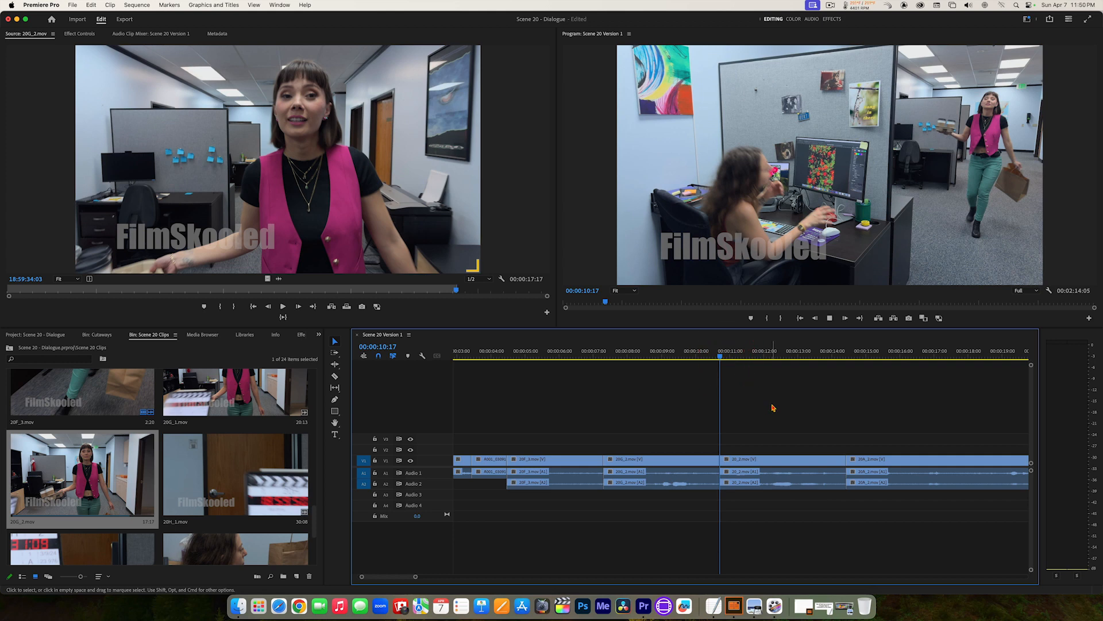
{"action": "key", "text": "space"}
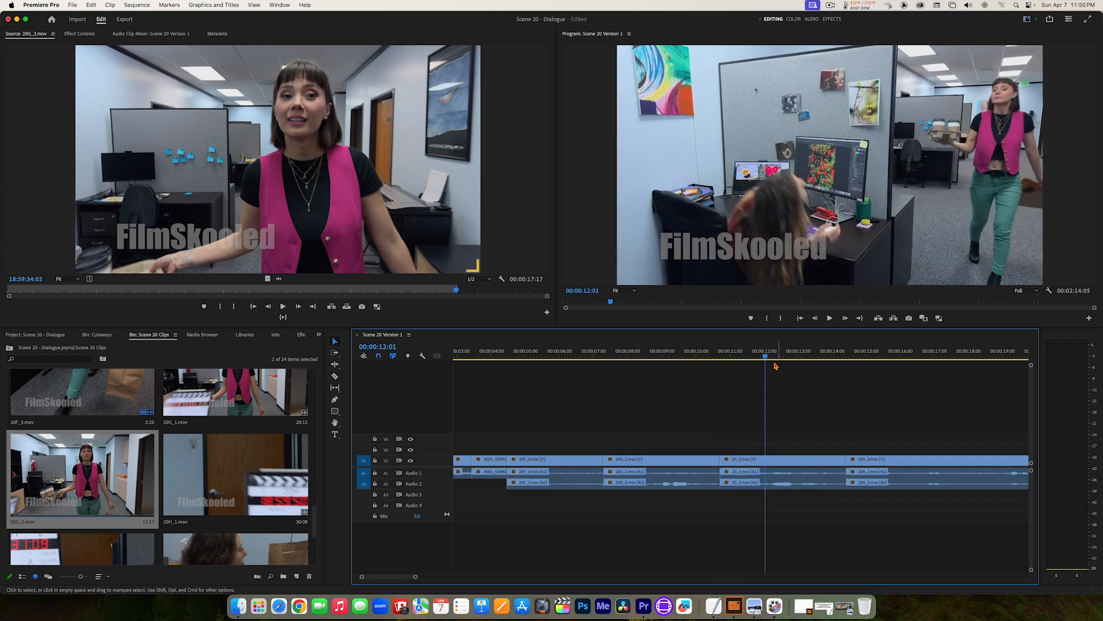
{"action": "left_click", "coordinate": [768, 357]}
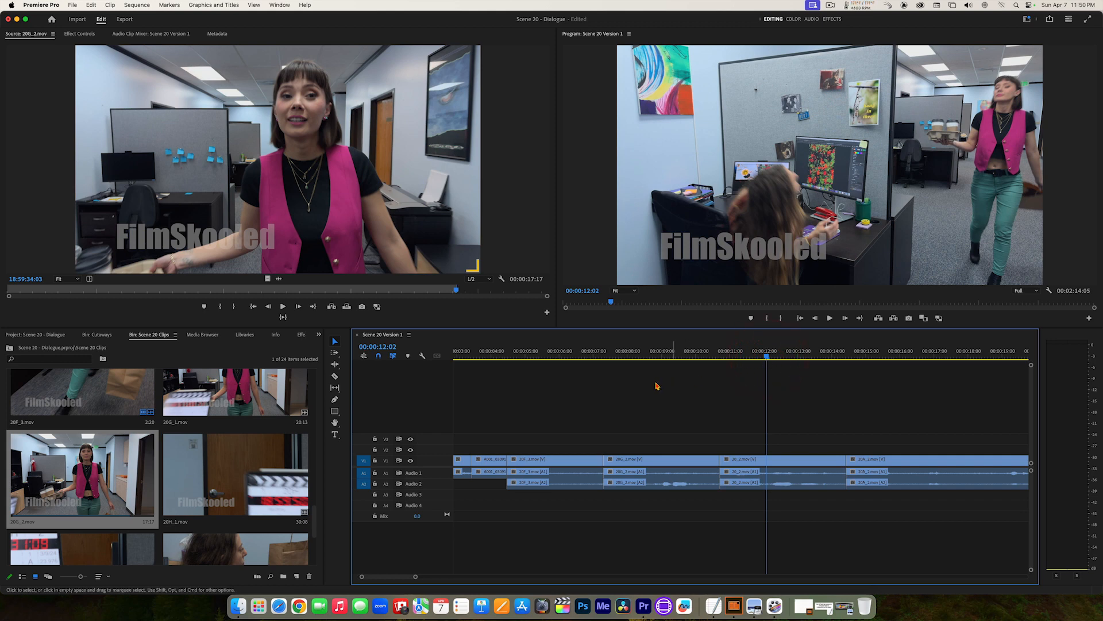
{"action": "left_click", "coordinate": [335, 377]}
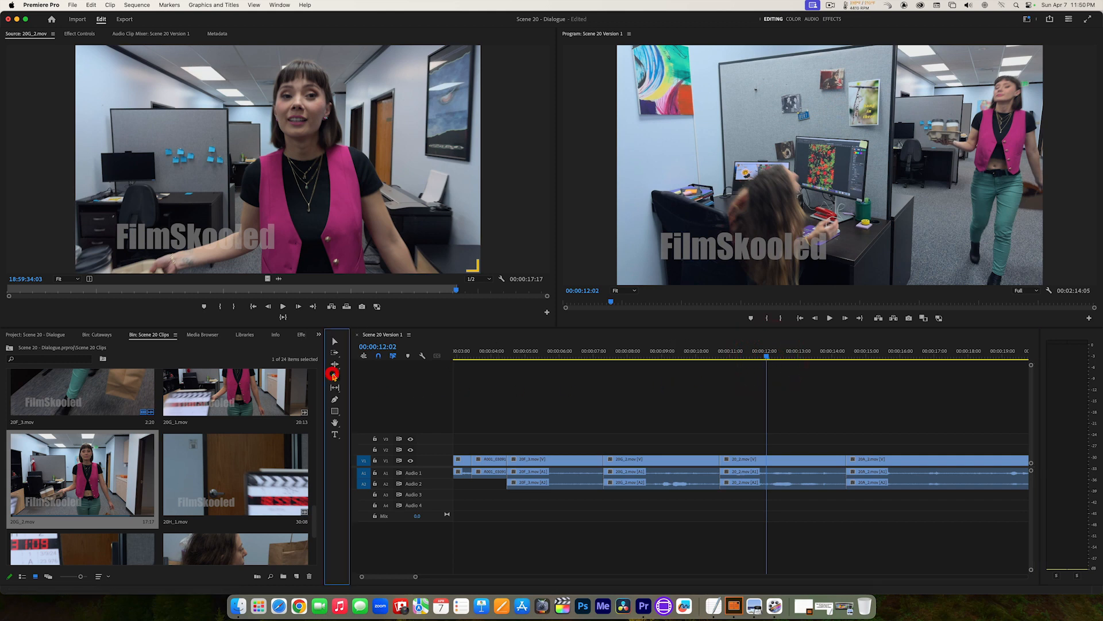
{"action": "left_click", "coordinate": [774, 465]}
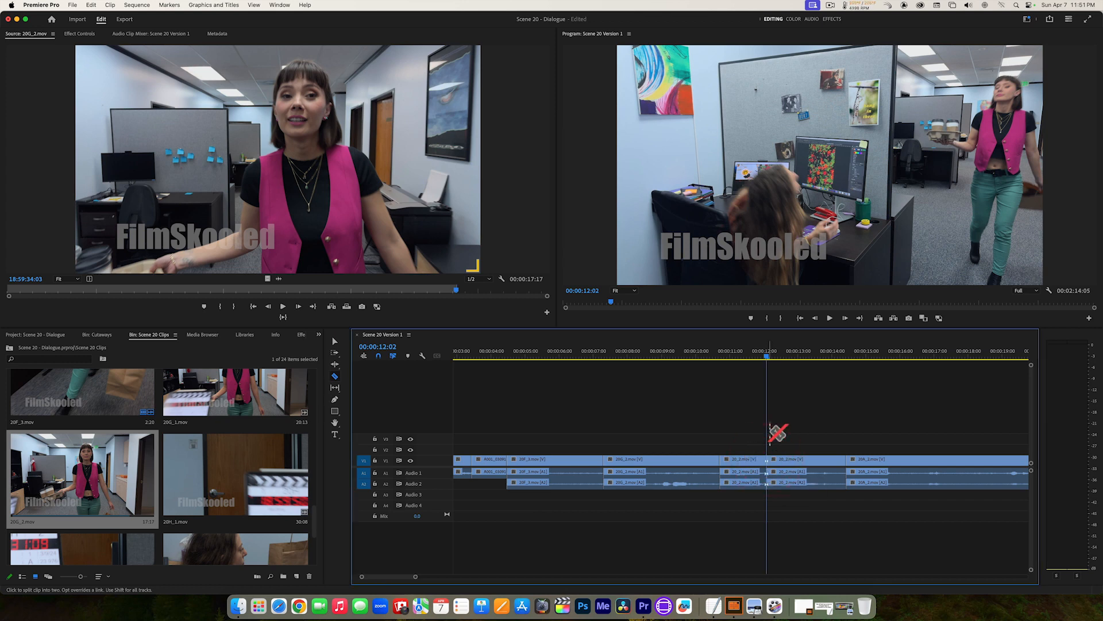
{"action": "left_click", "coordinate": [334, 342]}
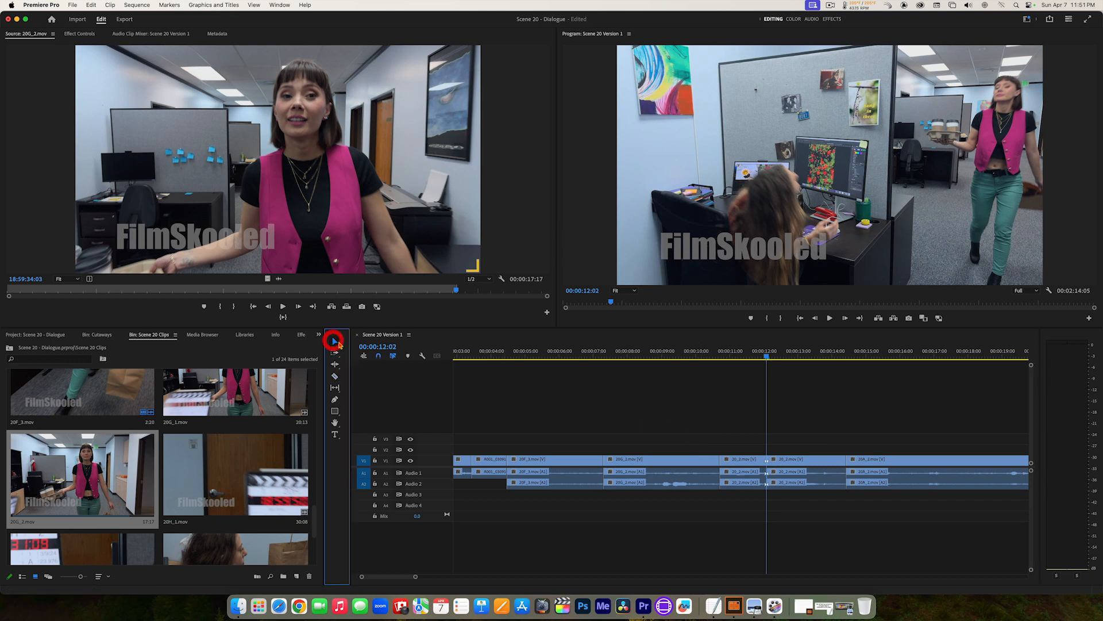
Step: Replay the wide shot's opening piece before the 00:00:12:02 cut and ripple delete it
{"action": "left_click", "coordinate": [730, 356]}
{"action": "left_click_drag", "start_coordinate": [731, 357], "coordinate": [720, 354]}
{"action": "key", "text": "space"}
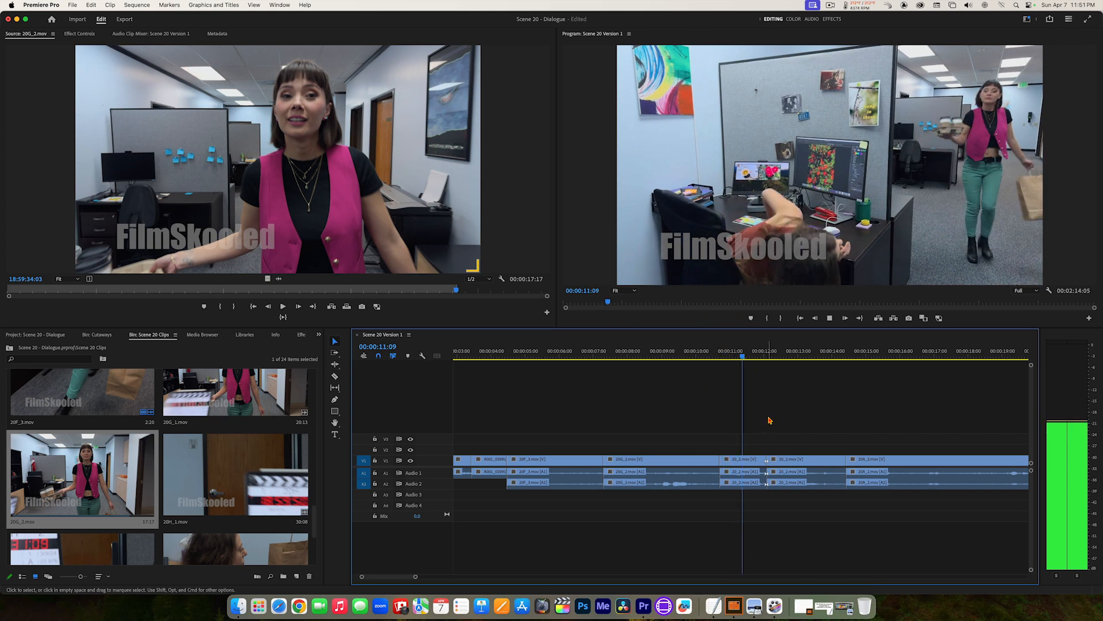
{"action": "key", "text": "space"}
{"action": "left_click", "coordinate": [743, 462]}
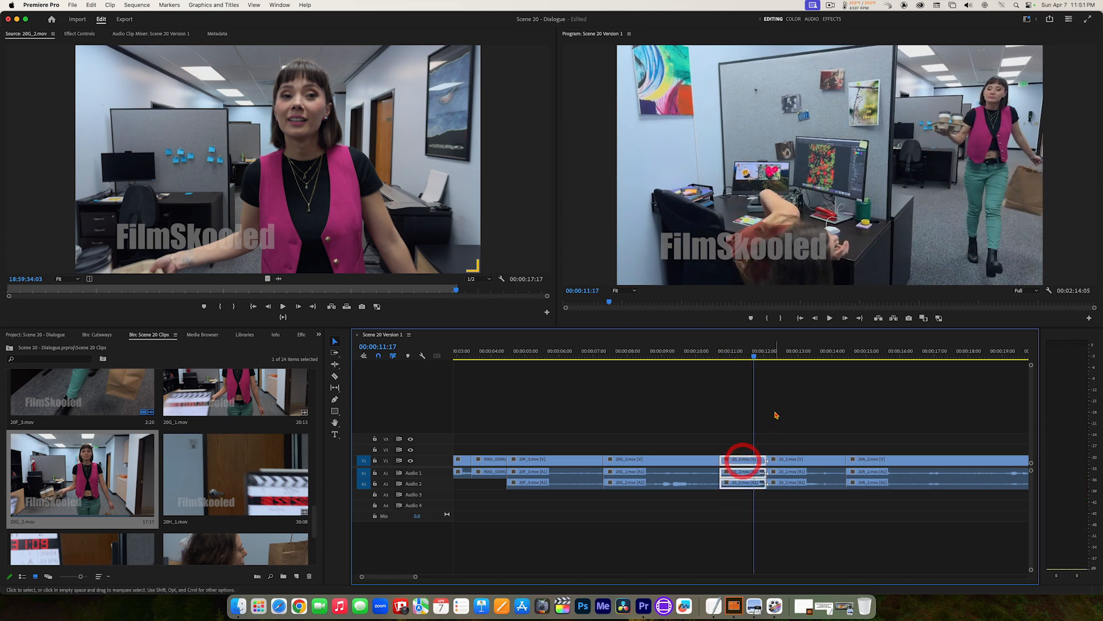
{"action": "key", "text": "alt+BackSpace"}
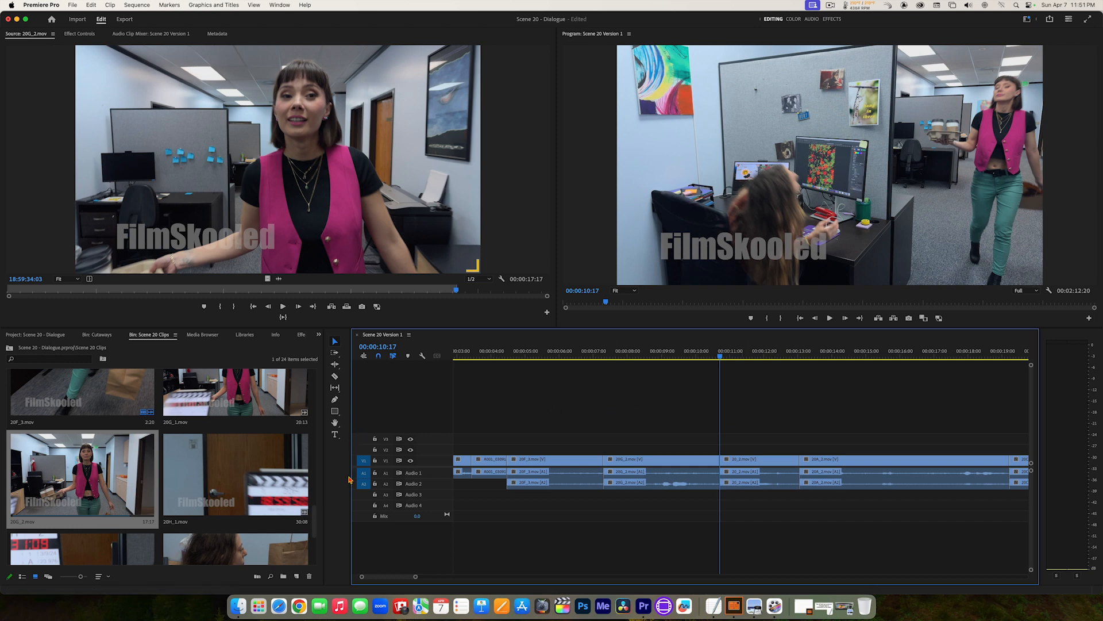
Step: Open 20H_2.mov in the Source Monitor and play it to find the seated woman's look around the partition
{"action": "left_click_drag", "start_coordinate": [312, 522], "coordinate": [317, 542]}
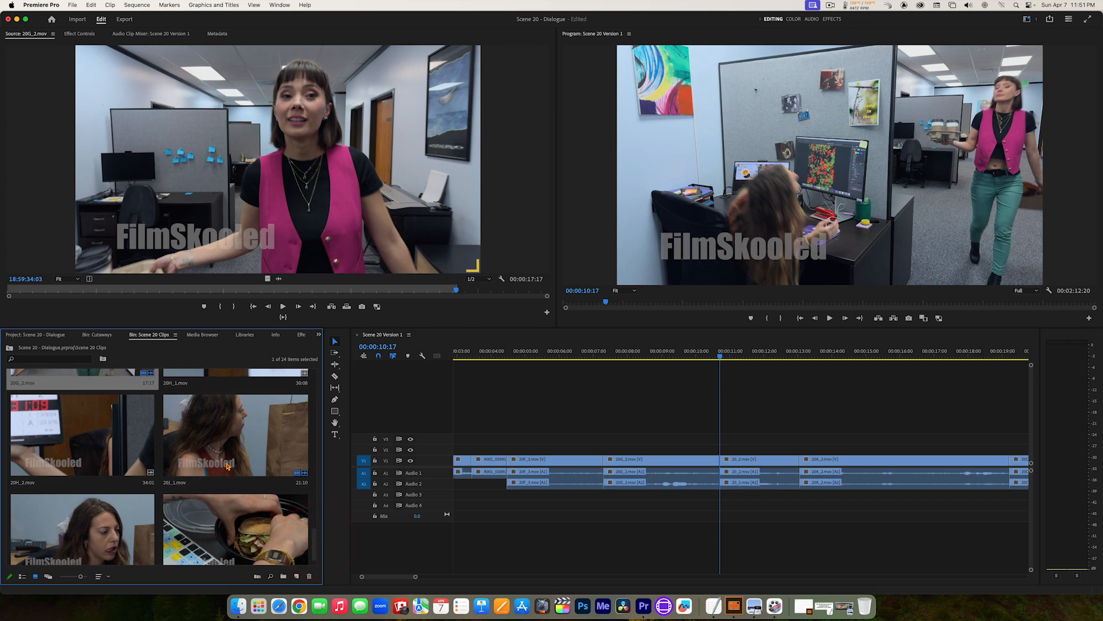
{"action": "double_click", "coordinate": [60, 438]}
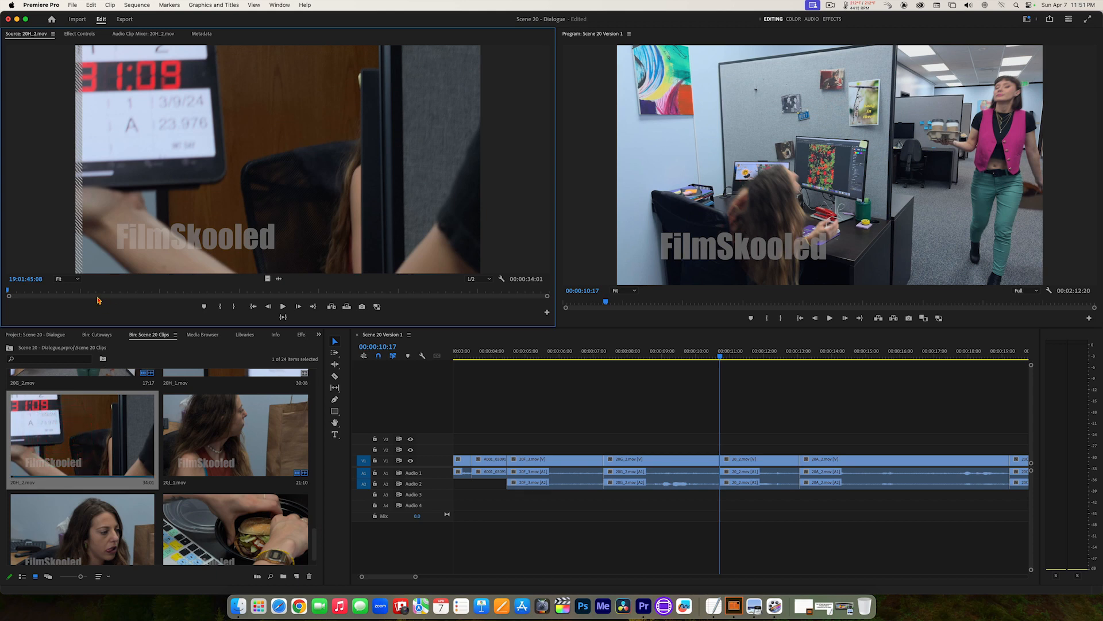
{"action": "key", "text": "space"}
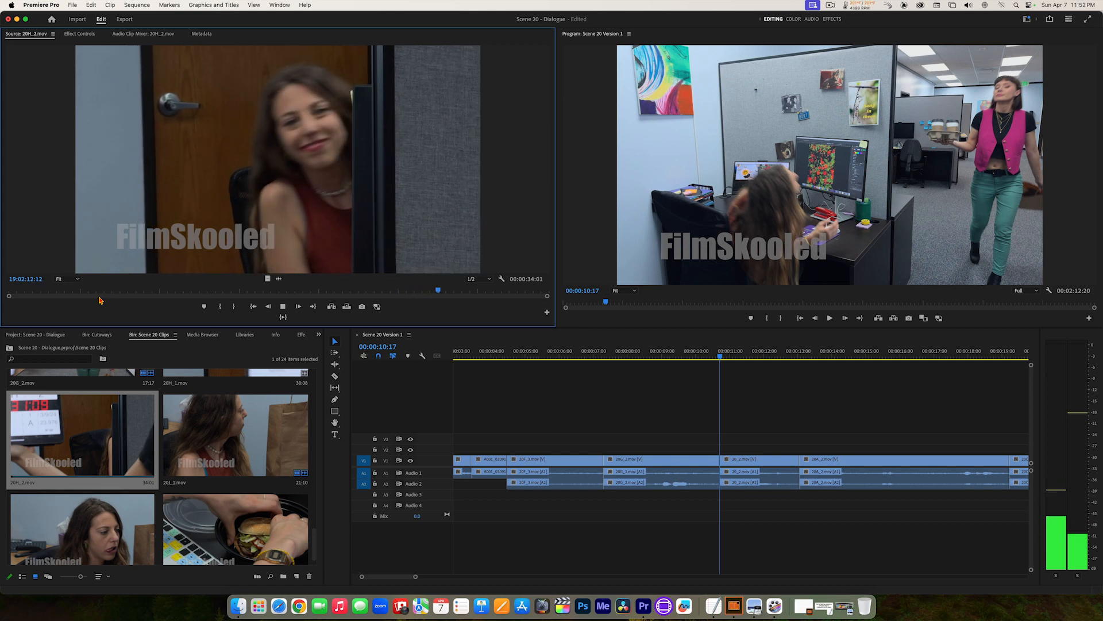
{"action": "key", "text": "space"}
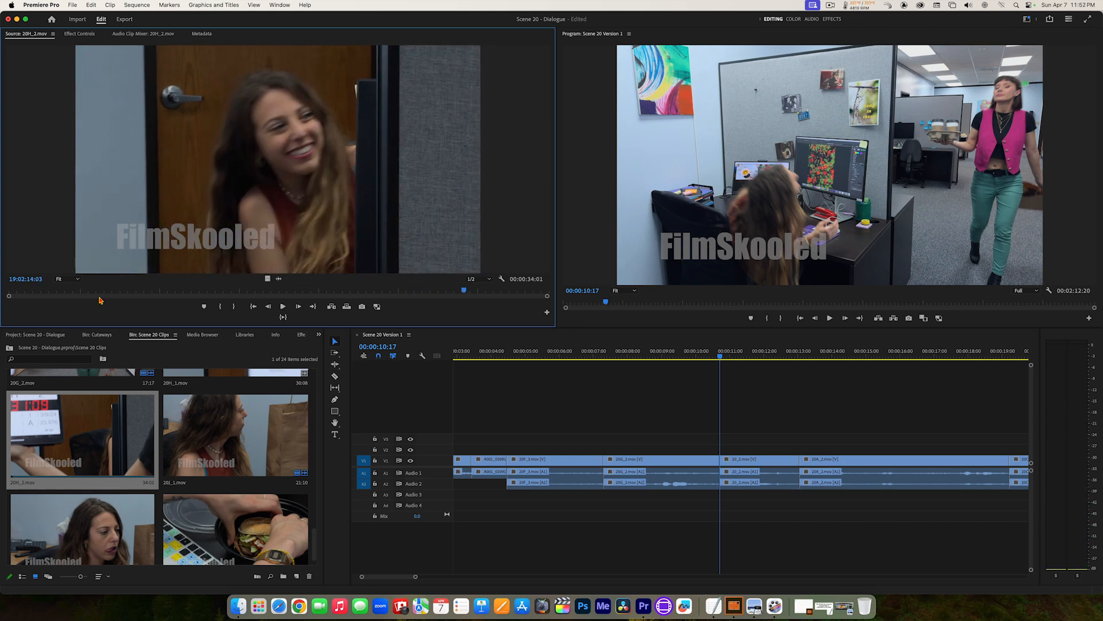
Step: Mark 20H_2.mov from 19:02:12:10 to 19:02:14:03, preview that range, and insert it at 00:00:10:17 before the wide shot
{"action": "left_click_drag", "start_coordinate": [464, 291], "coordinate": [418, 295]}
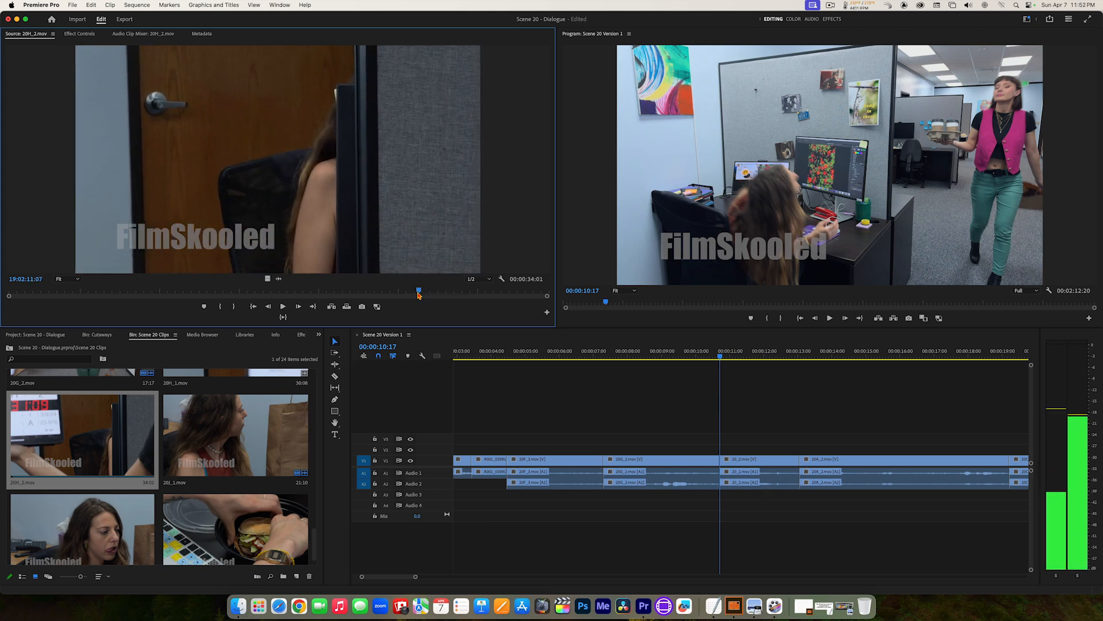
{"action": "key", "text": "space"}
{"action": "key", "text": "space"}
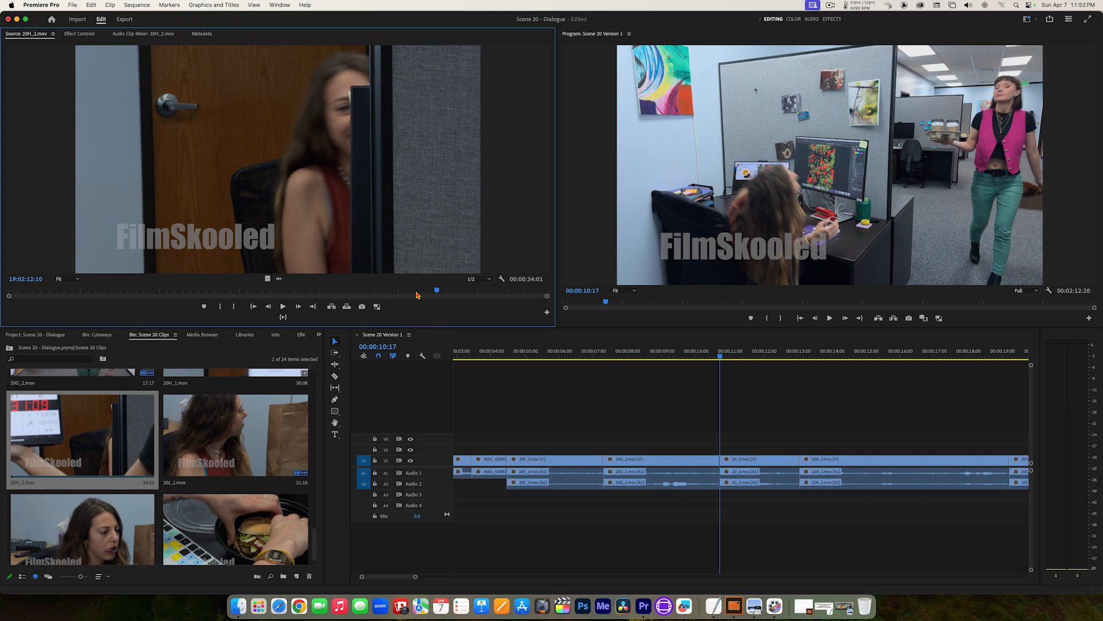
{"action": "key", "text": "i"}
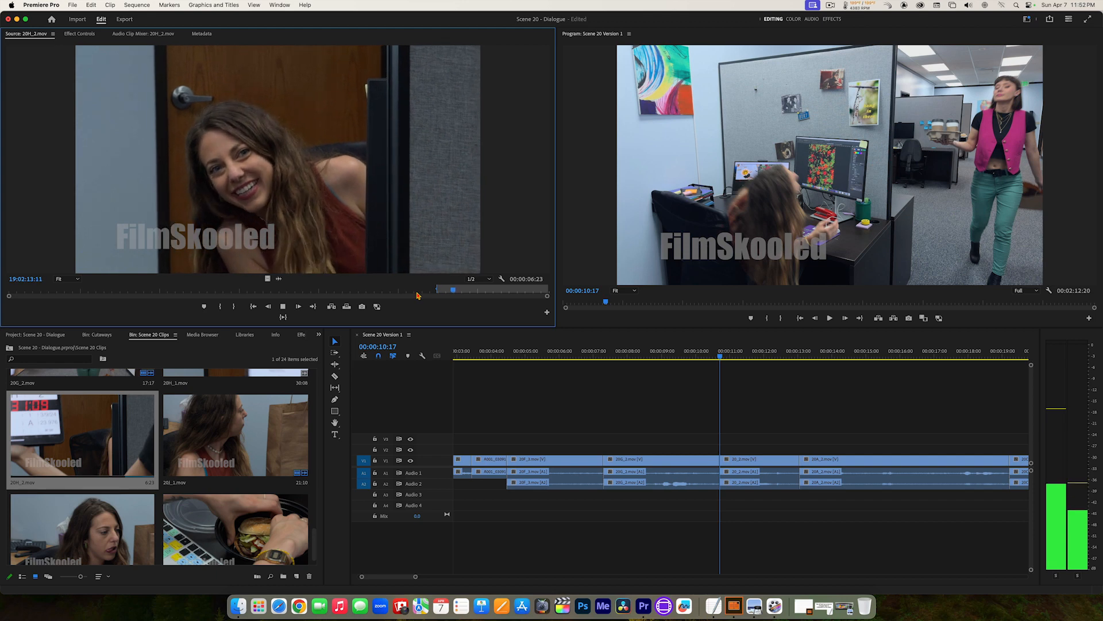
{"action": "key", "text": "space"}
{"action": "key", "text": "o"}
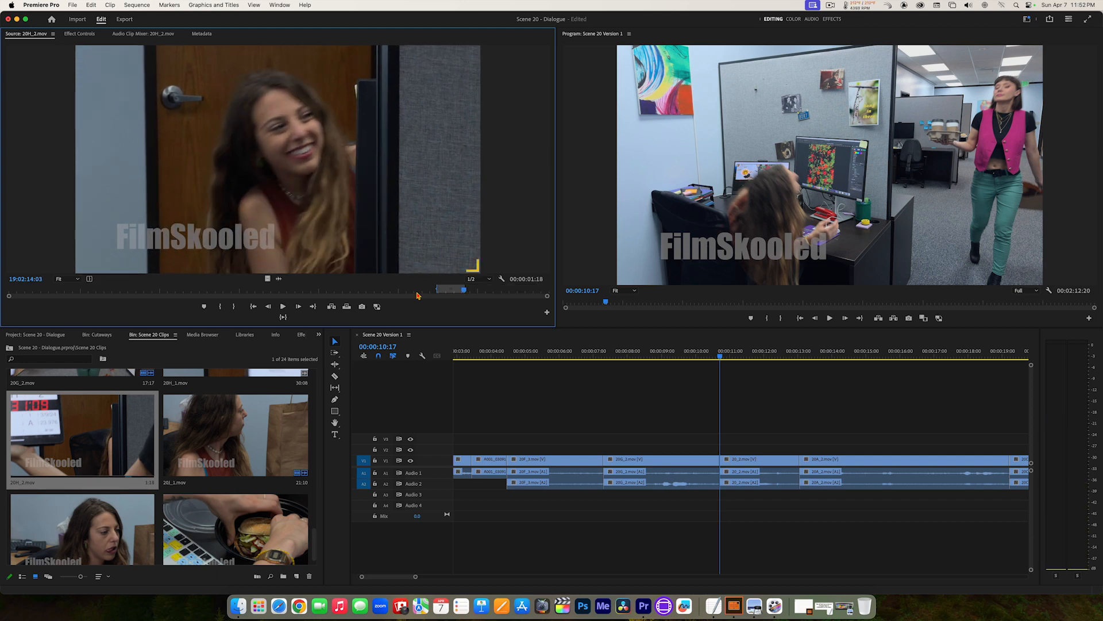
{"action": "left_click", "coordinate": [283, 317]}
{"action": "left_click", "coordinate": [332, 307]}
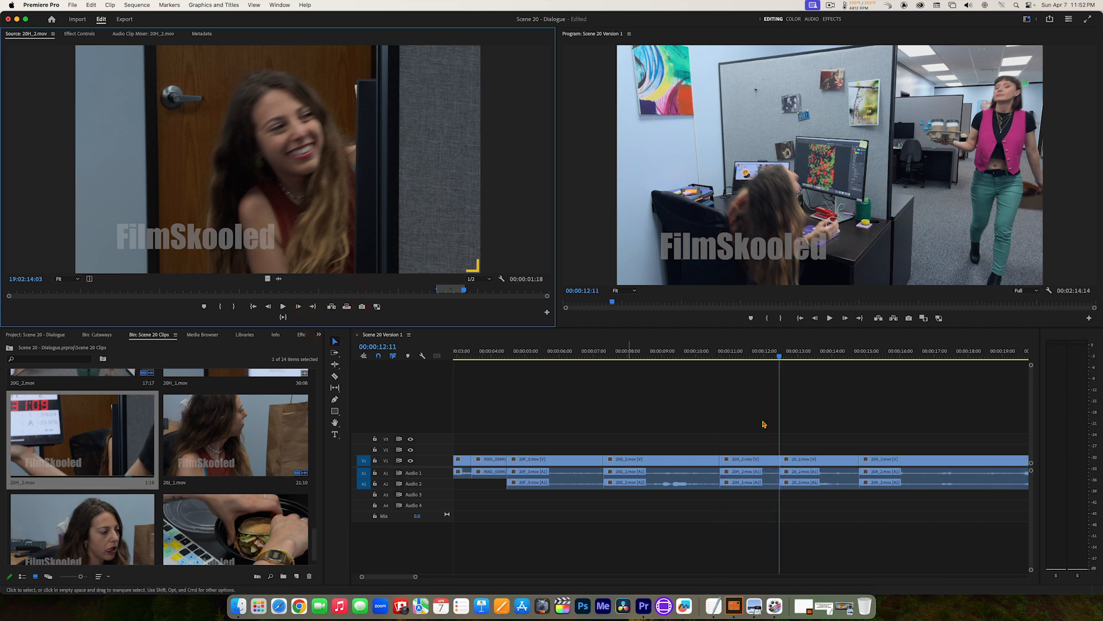
Step: Play the sequence from the start of 20G_2.mov at 00:00:07:07 through the inserted 20H_2.mov reaction and into the wide shot
{"action": "left_click_drag", "start_coordinate": [770, 352], "coordinate": [603, 357]}
{"action": "key", "text": "space"}
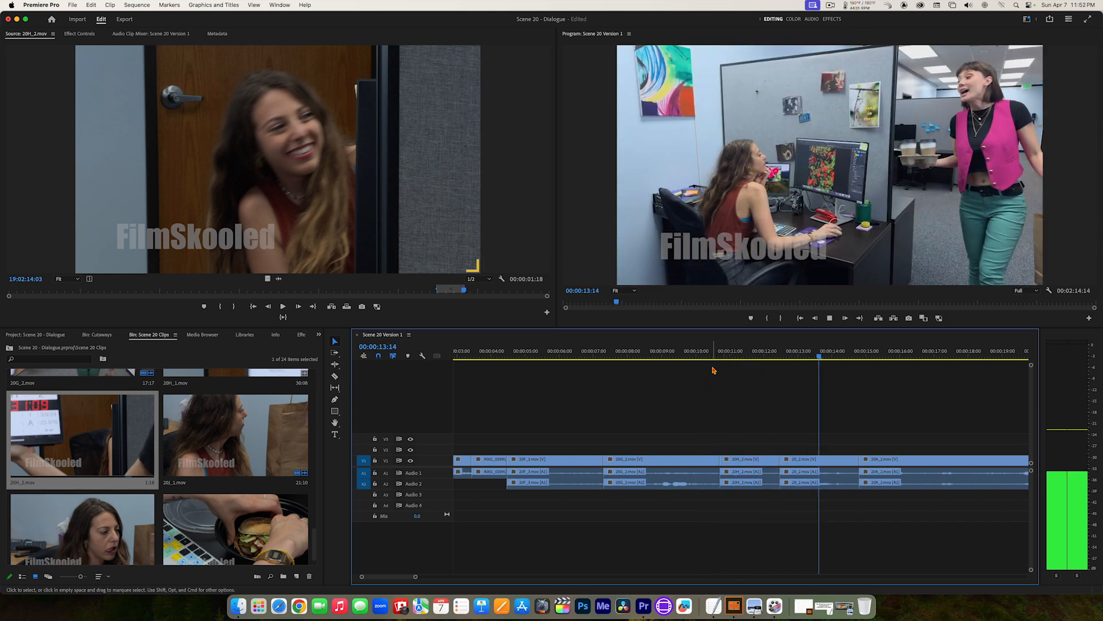
{"action": "key", "text": "space"}
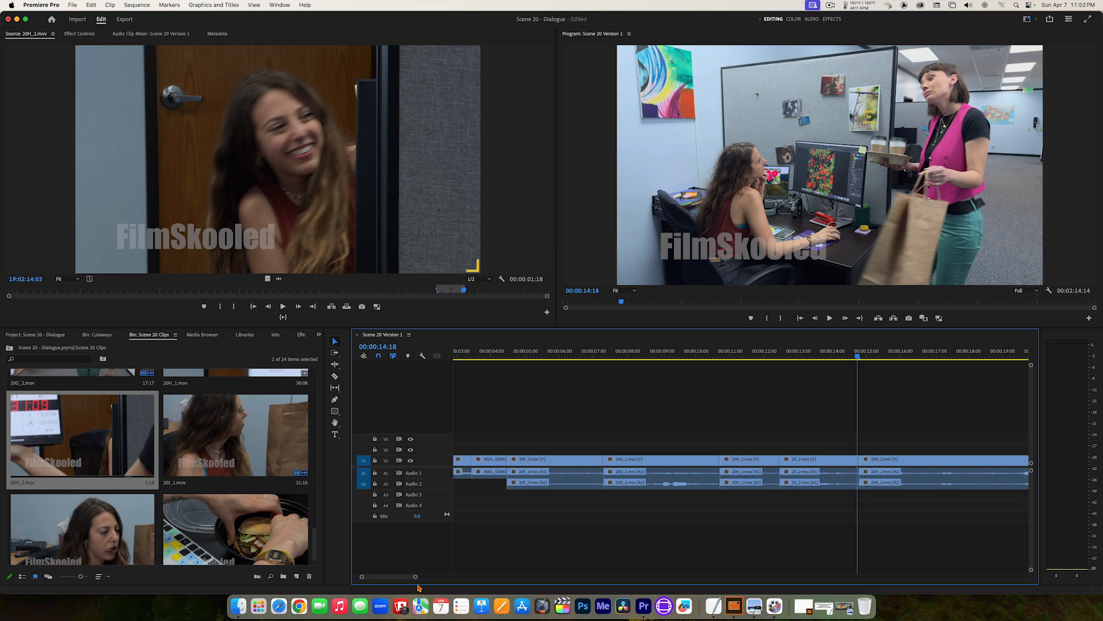
Step: Widen the timeline area, fit the whole sequence in it, and replay the opening from the sequence start
{"action": "left_click_drag", "start_coordinate": [419, 582], "coordinate": [582, 593]}
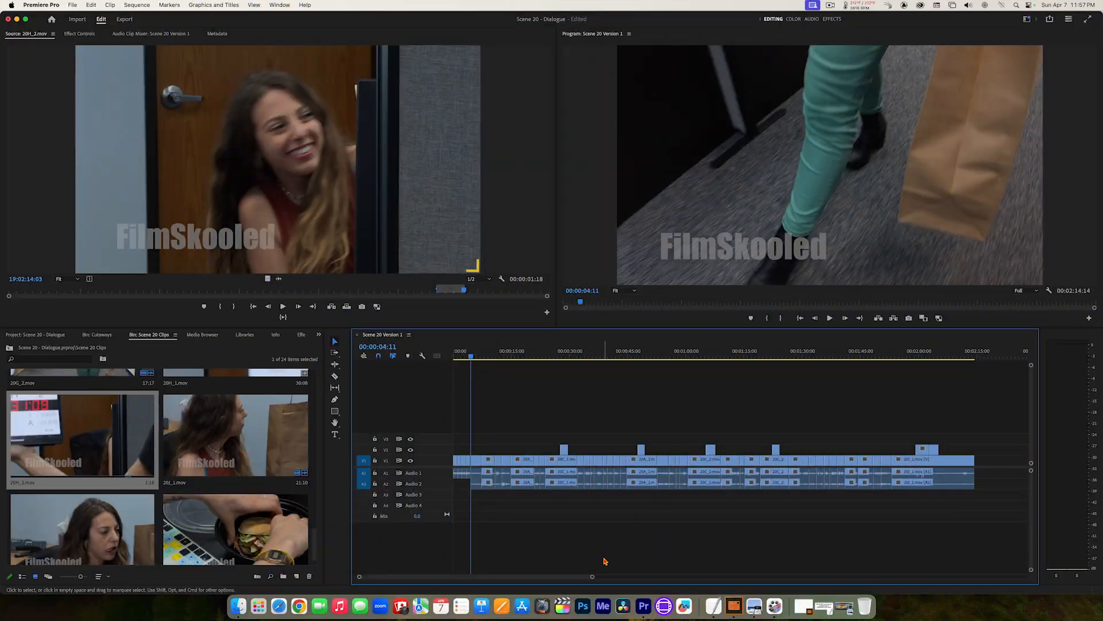
{"action": "left_click_drag", "start_coordinate": [593, 577], "coordinate": [589, 577]}
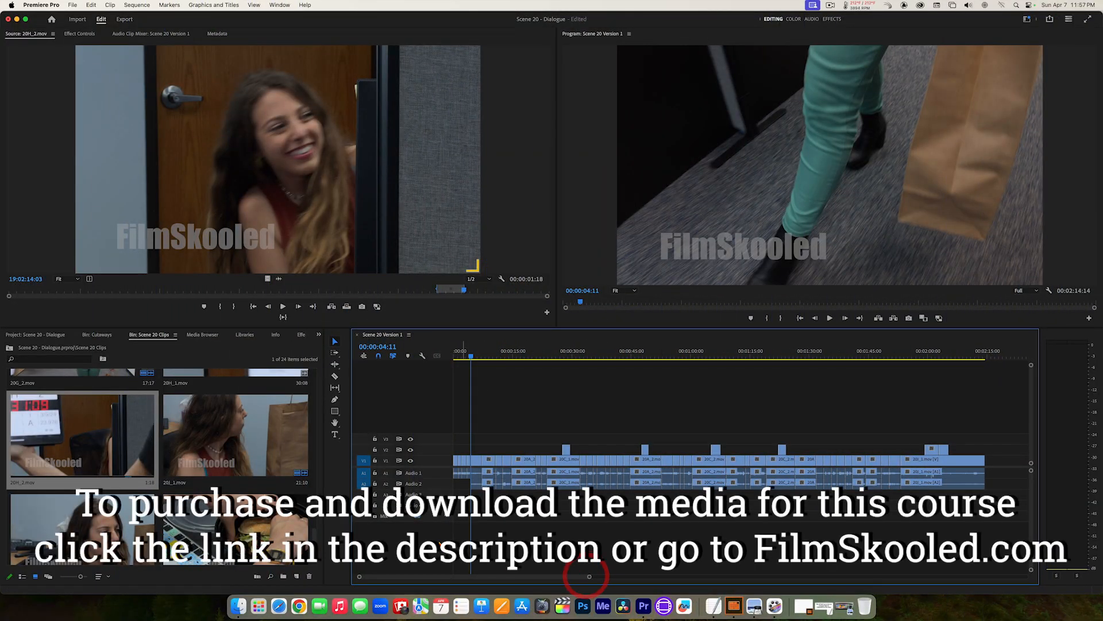
{"action": "left_click_drag", "start_coordinate": [352, 522], "coordinate": [320, 520]}
{"action": "left_click", "coordinate": [425, 358]}
{"action": "key", "text": "space"}
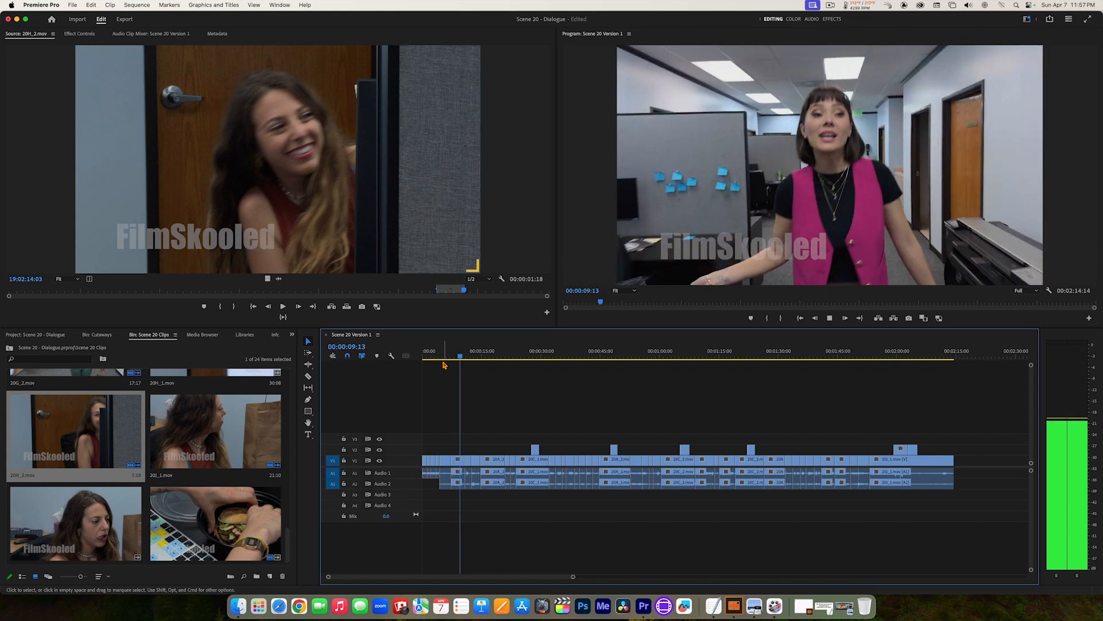
{"action": "key", "text": "space"}
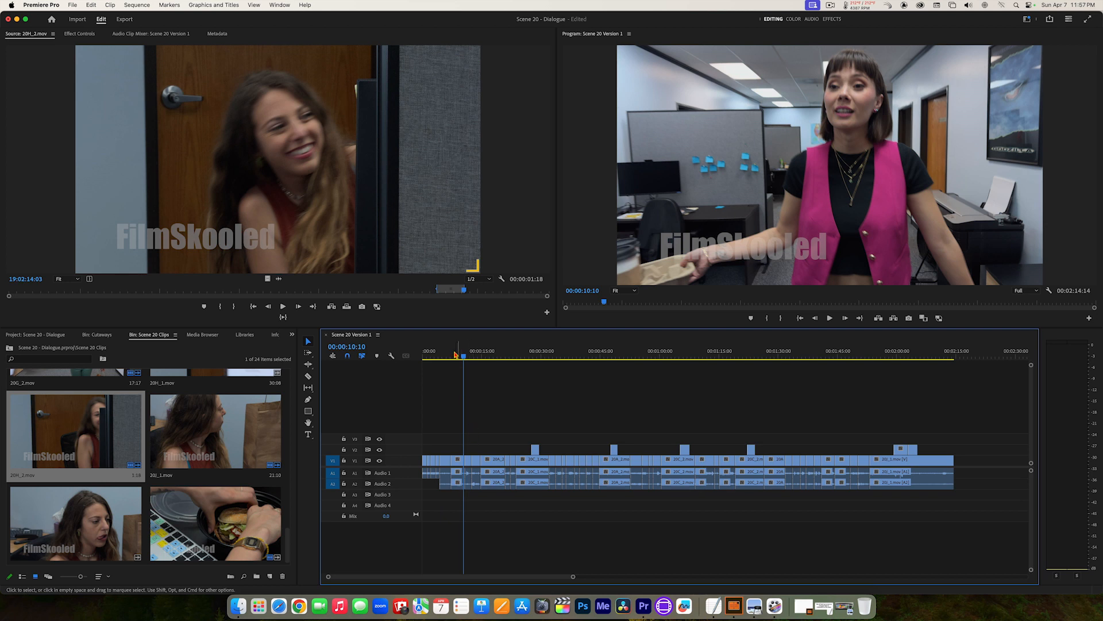
Step: Park the playhead at 00:00:07:07 and select all clips from 20G_2.mov onward with the Track Select Forward tool
{"action": "left_click", "coordinate": [451, 352]}
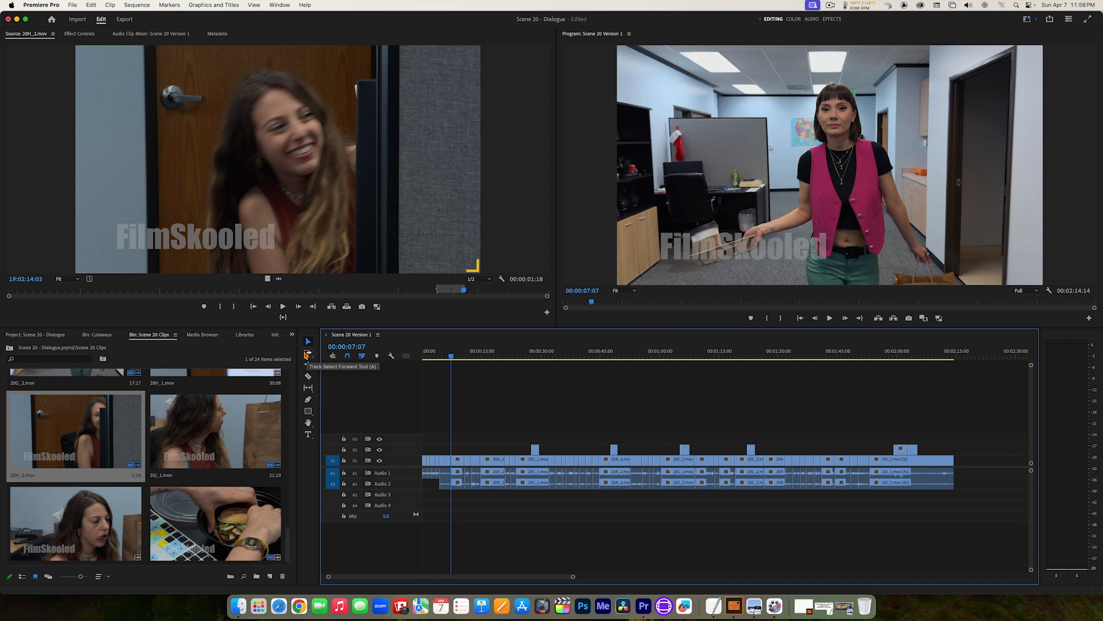
{"action": "left_click", "coordinate": [306, 356]}
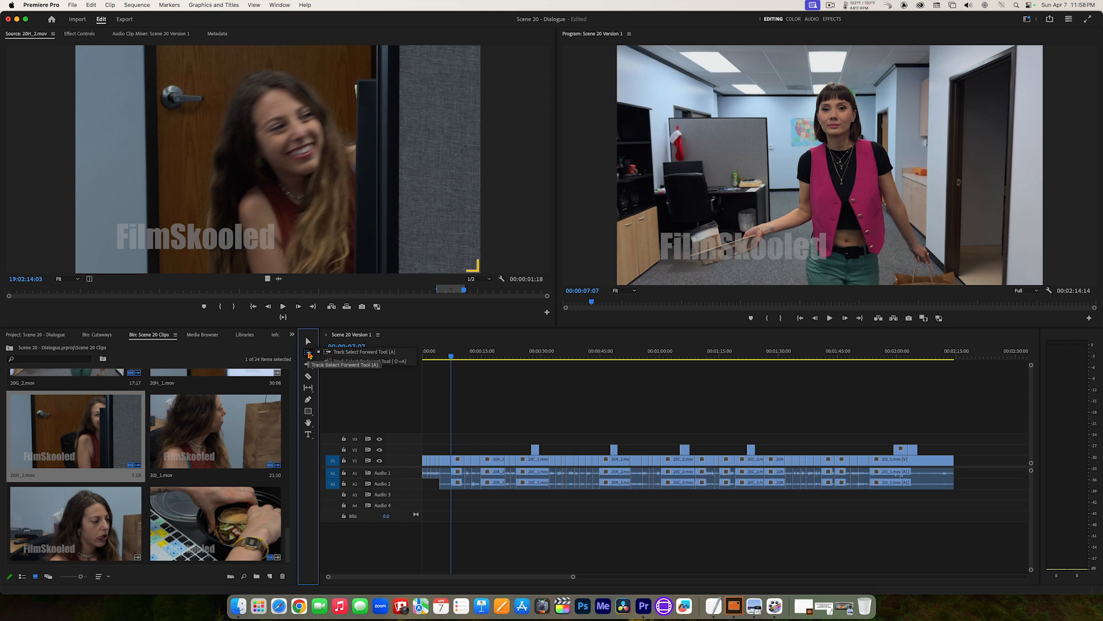
{"action": "left_click", "coordinate": [309, 354]}
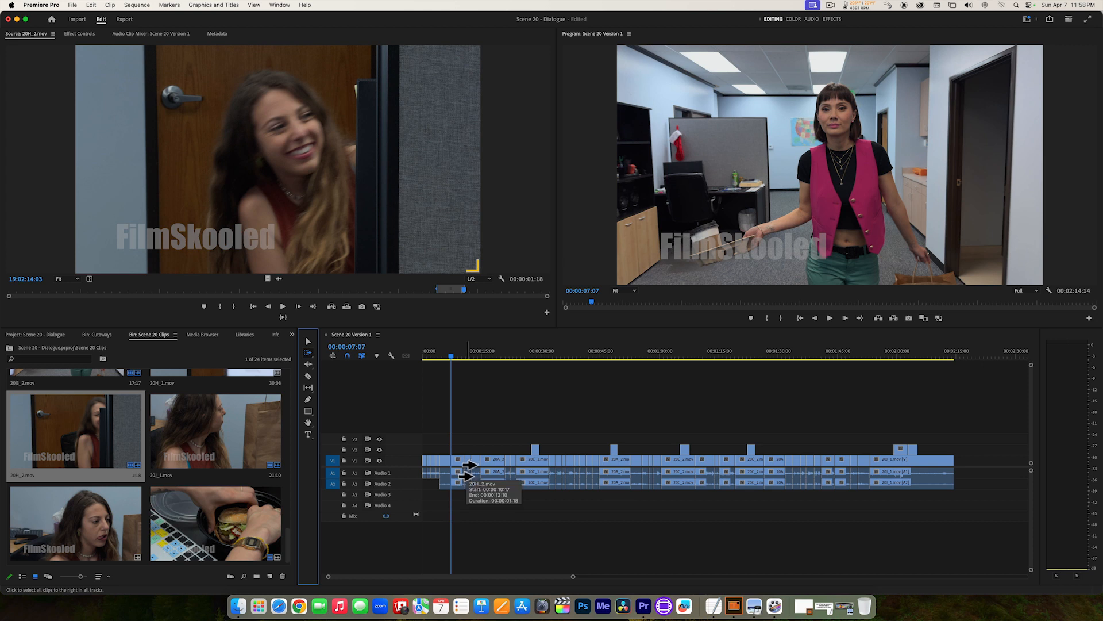
{"action": "left_click", "coordinate": [466, 470]}
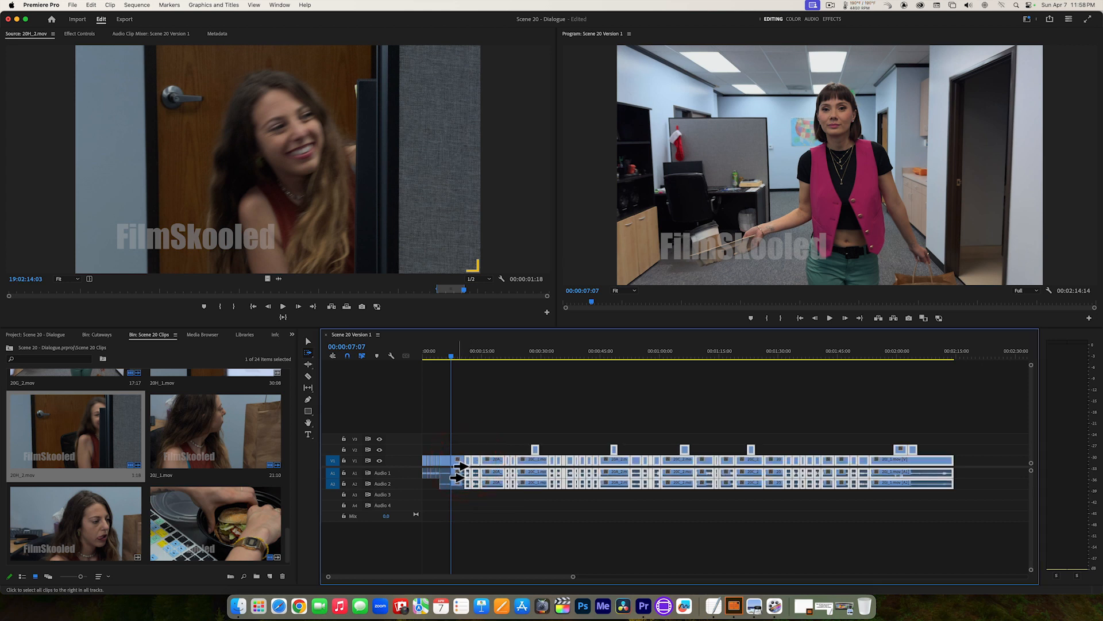
{"action": "left_click", "coordinate": [459, 464]}
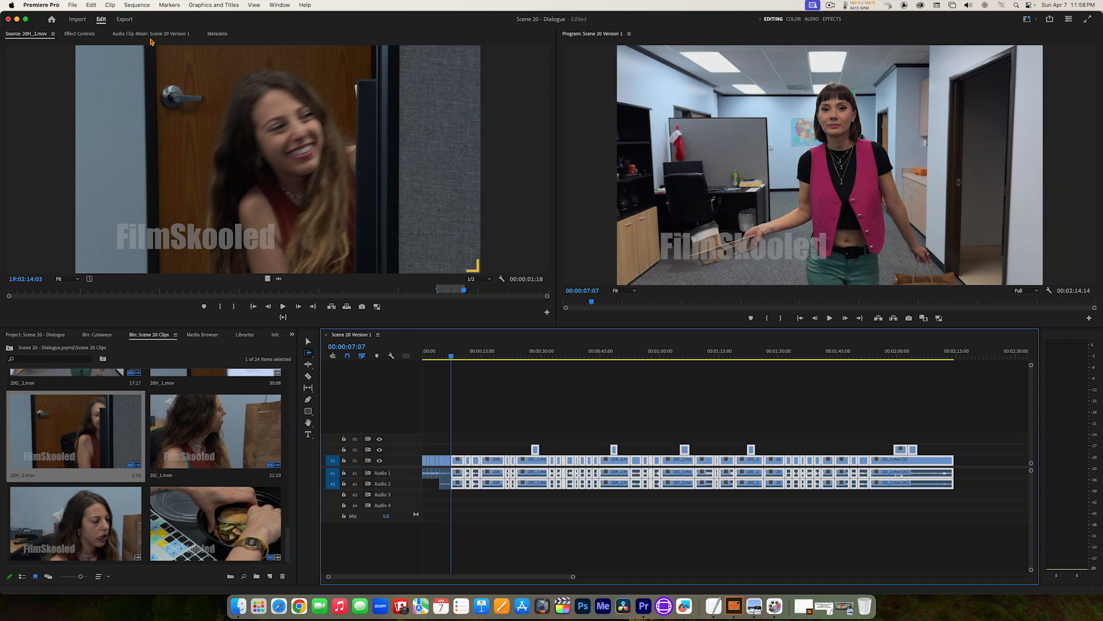
Step: Normalize all audio peaks of the selected clips from 20G_2.mov onward to -6 dB with Audio Gain
{"action": "left_click", "coordinate": [111, 5]}
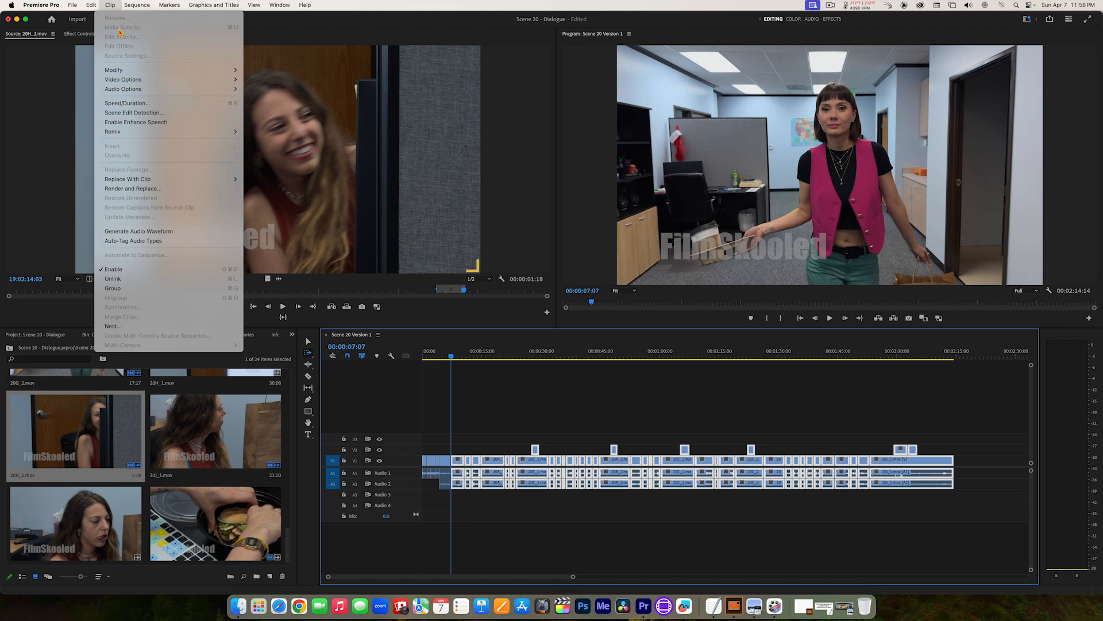
{"action": "mouse_move", "coordinate": [138, 90]}
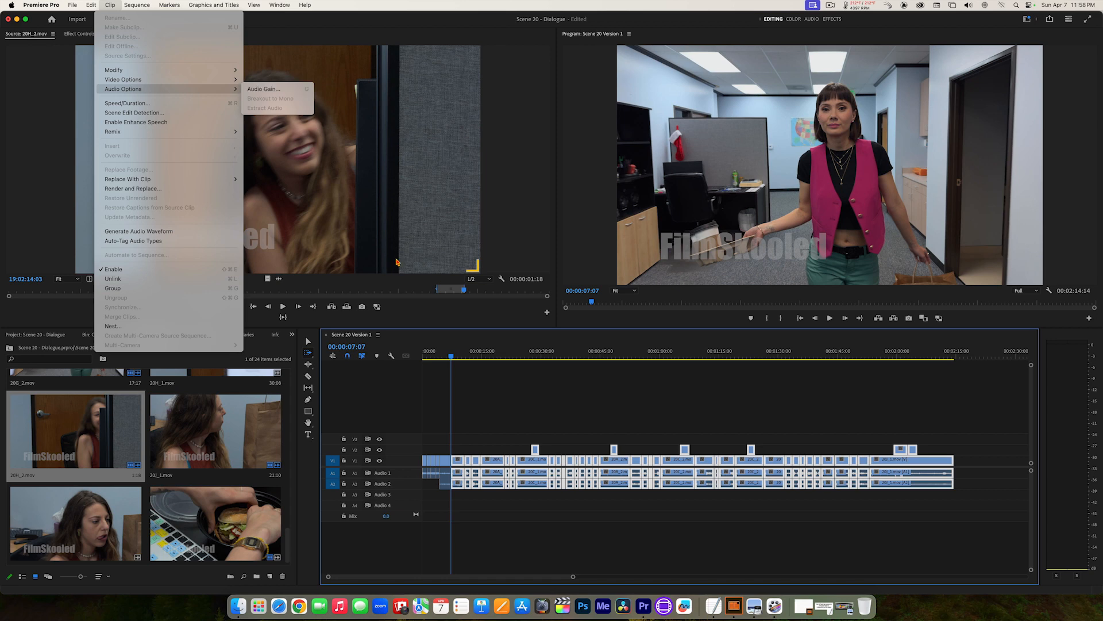
{"action": "left_click", "coordinate": [456, 464]}
{"action": "key", "text": "a"}
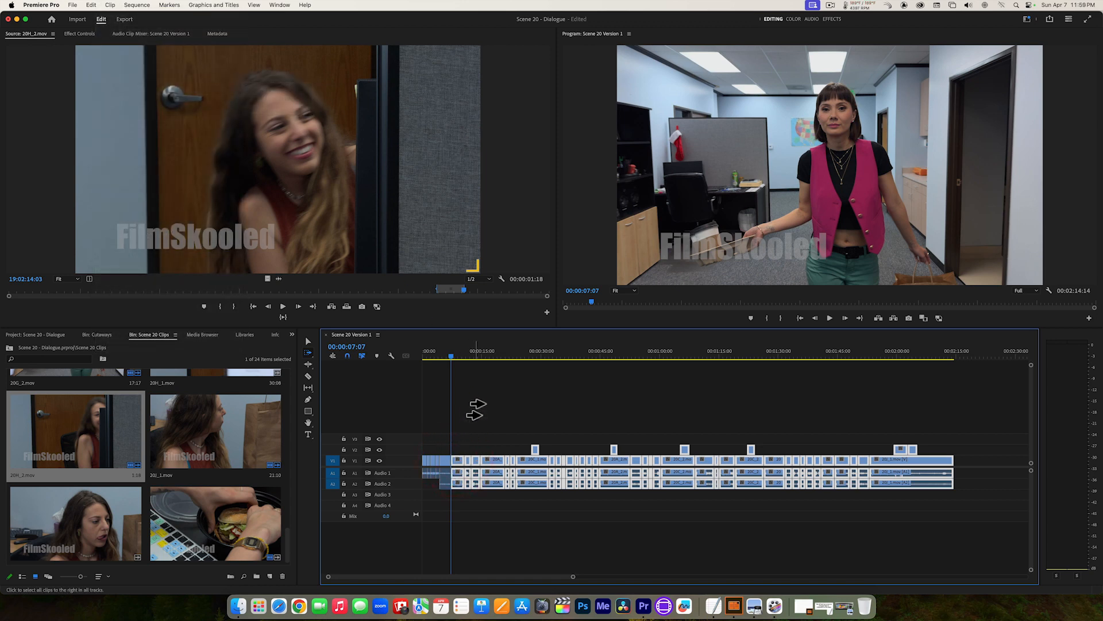
{"action": "key", "text": "g"}
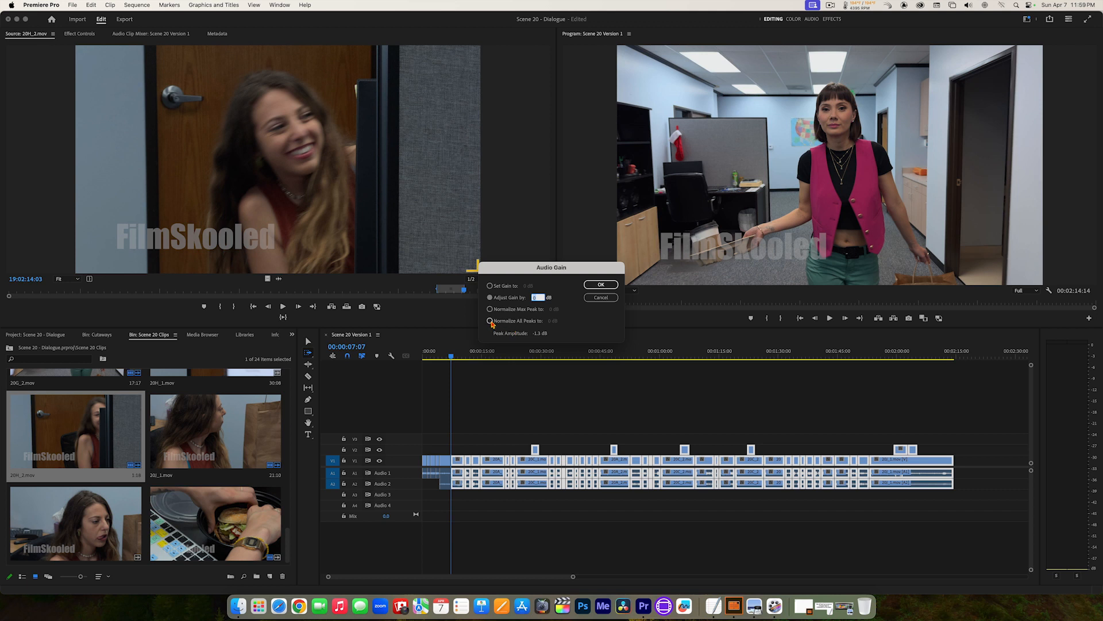
{"action": "left_click", "coordinate": [490, 321]}
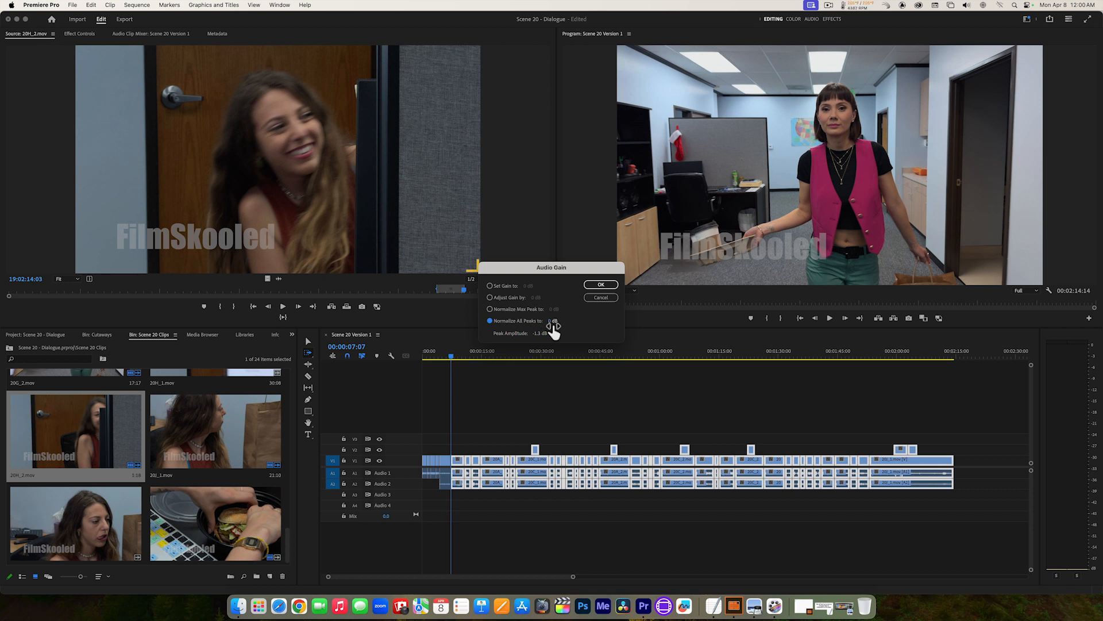
{"action": "left_click", "coordinate": [552, 322]}
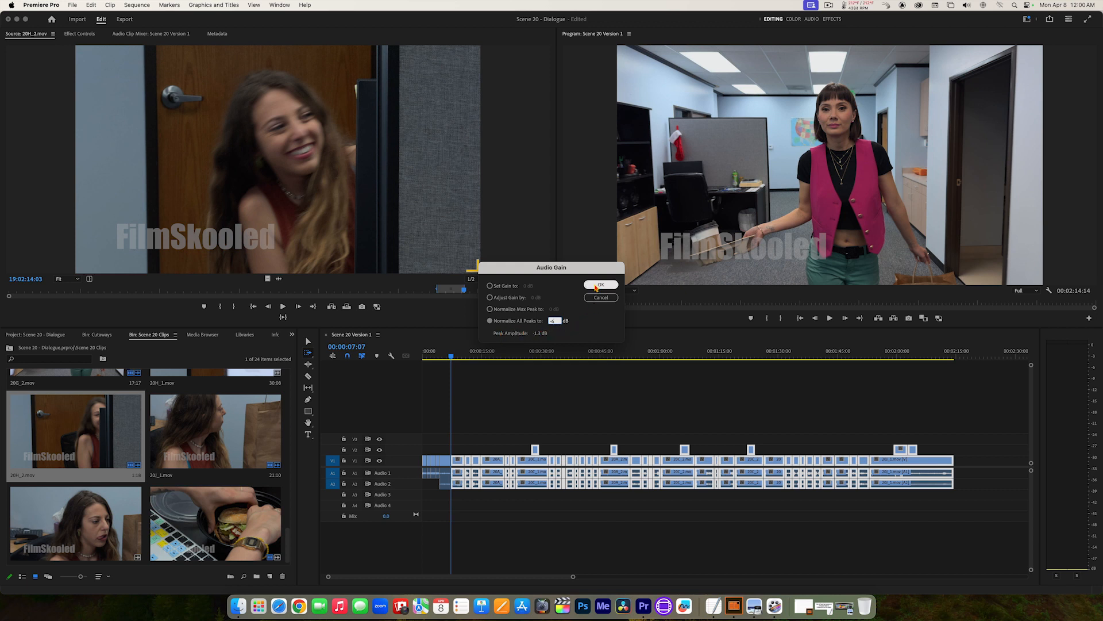
{"action": "left_click", "coordinate": [596, 285]}
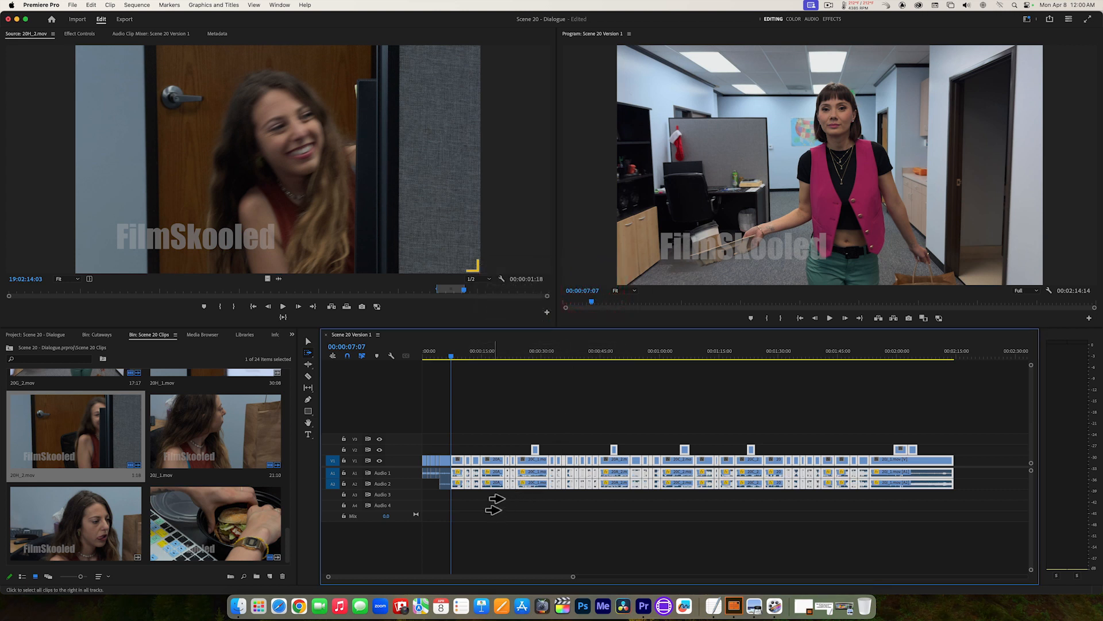
Step: Switch to the Selection tool, show the whole sequence, and play from 00:00:07:07 to about 00:00:59:04 to check the normalized audio
{"action": "left_click", "coordinate": [308, 341]}
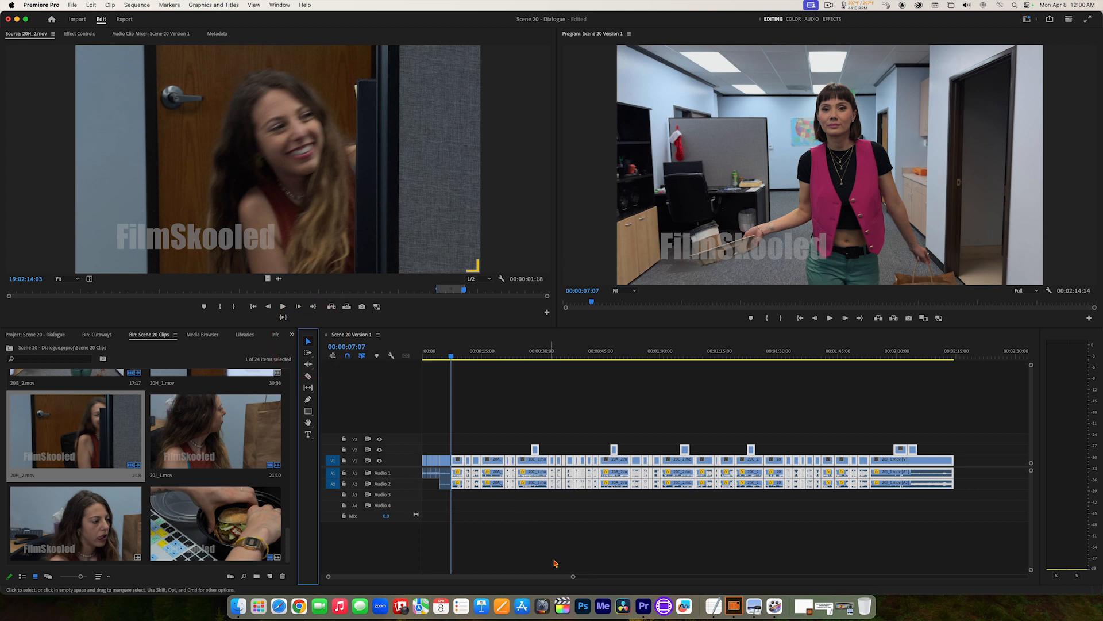
{"action": "left_click_drag", "start_coordinate": [577, 578], "coordinate": [568, 579]}
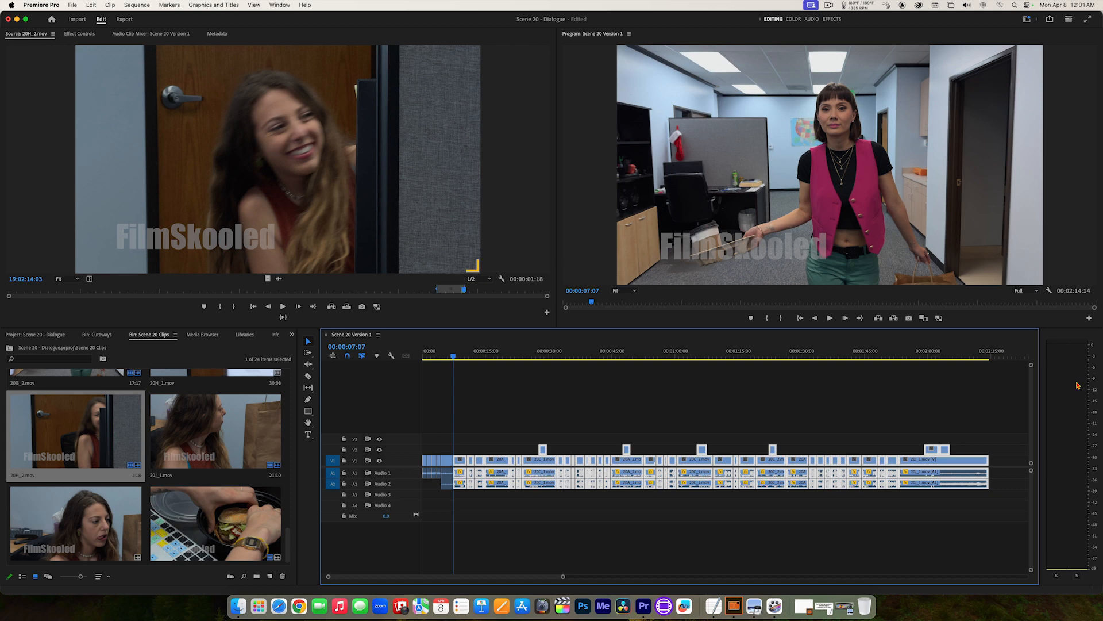
{"action": "key", "text": "space"}
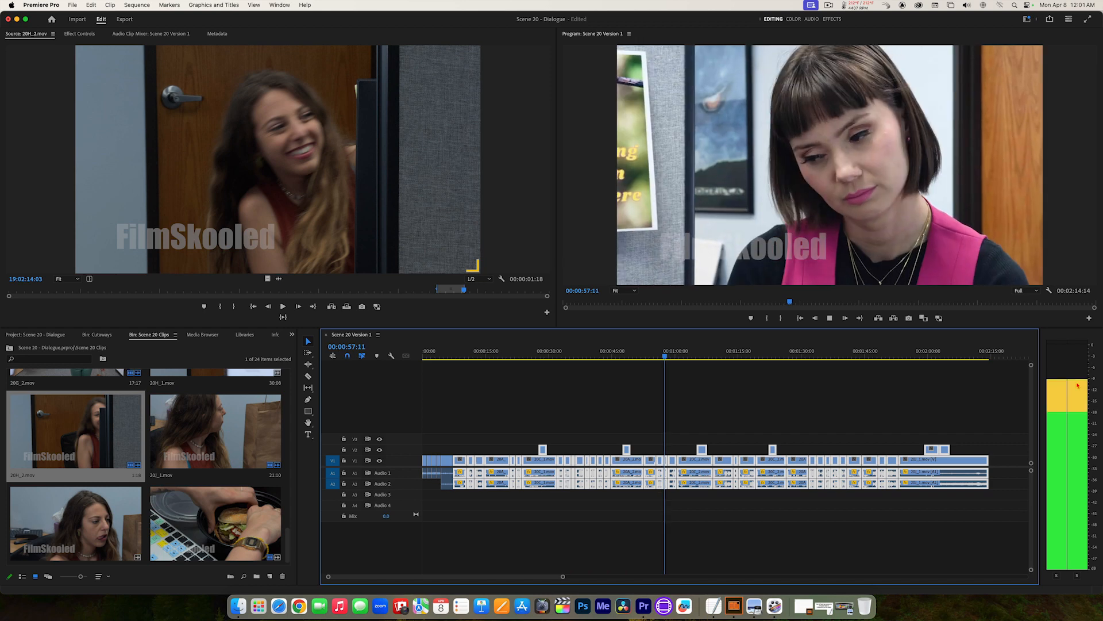
{"action": "key", "text": "space"}
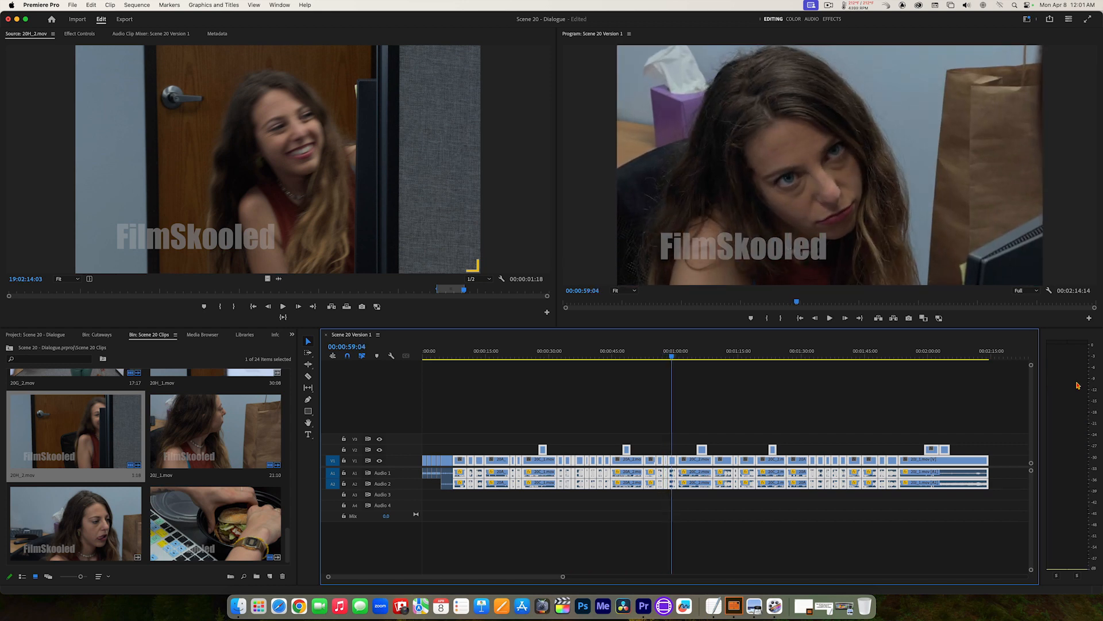
Step: Deselect the clips, zoom in around 00:00:57:09, replay the passage, and park the playhead at 00:00:57:19 inside the noisy short clip
{"action": "left_click", "coordinate": [665, 357]}
{"action": "left_click", "coordinate": [666, 357]}
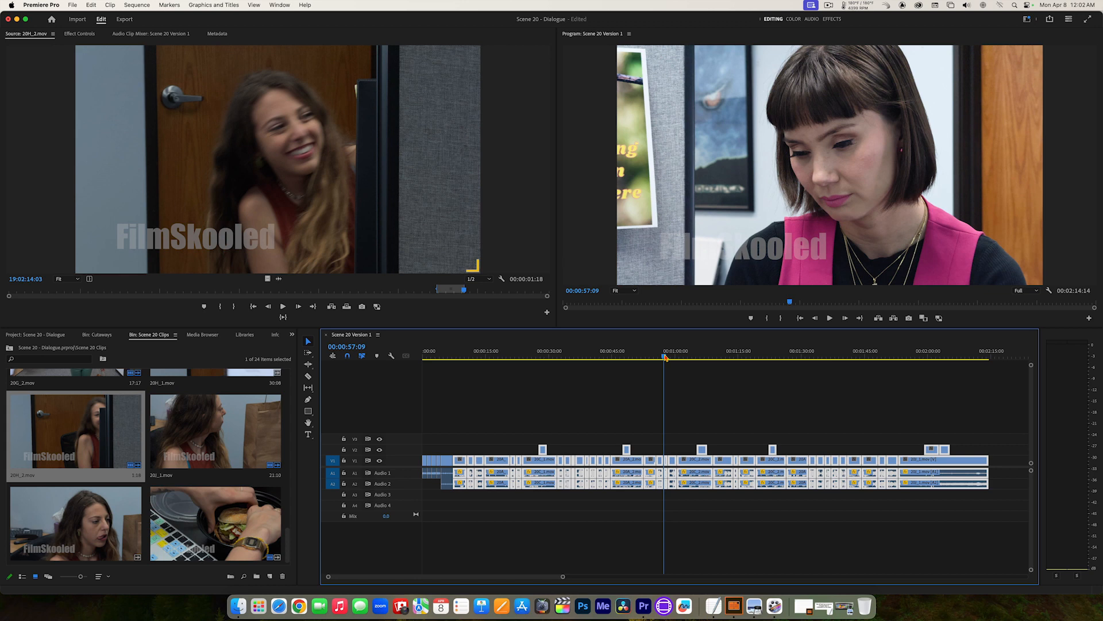
{"action": "left_click", "coordinate": [674, 398]}
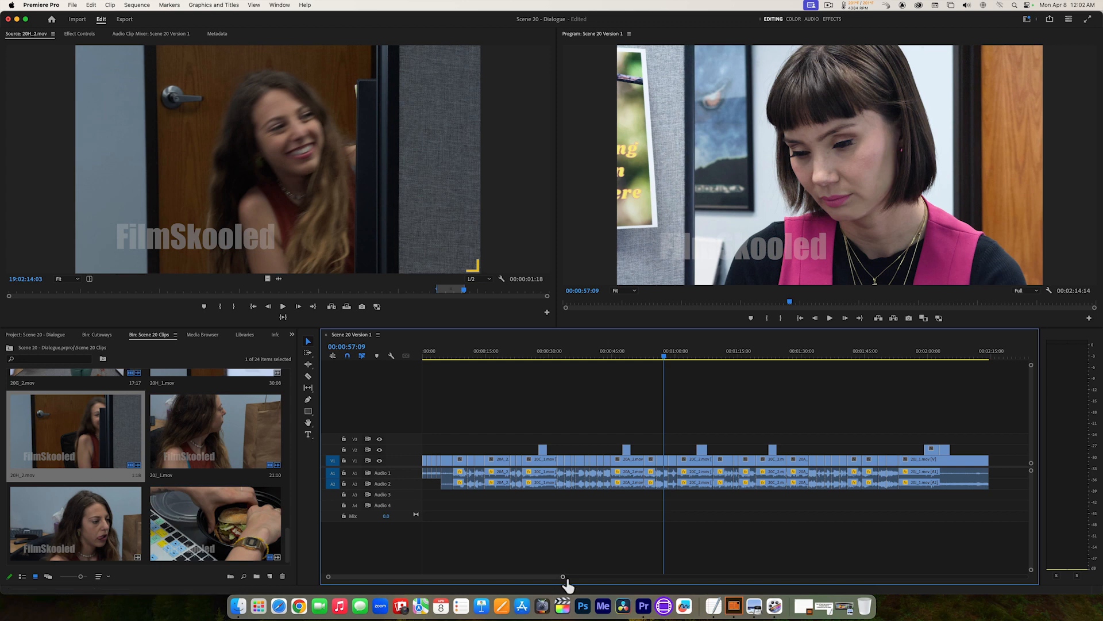
{"action": "left_click_drag", "start_coordinate": [567, 581], "coordinate": [474, 575]}
{"action": "key", "text": "space"}
{"action": "key", "text": "space"}
{"action": "left_click_drag", "start_coordinate": [783, 349], "coordinate": [723, 354]}
{"action": "key", "text": "space"}
{"action": "left_click", "coordinate": [778, 351]}
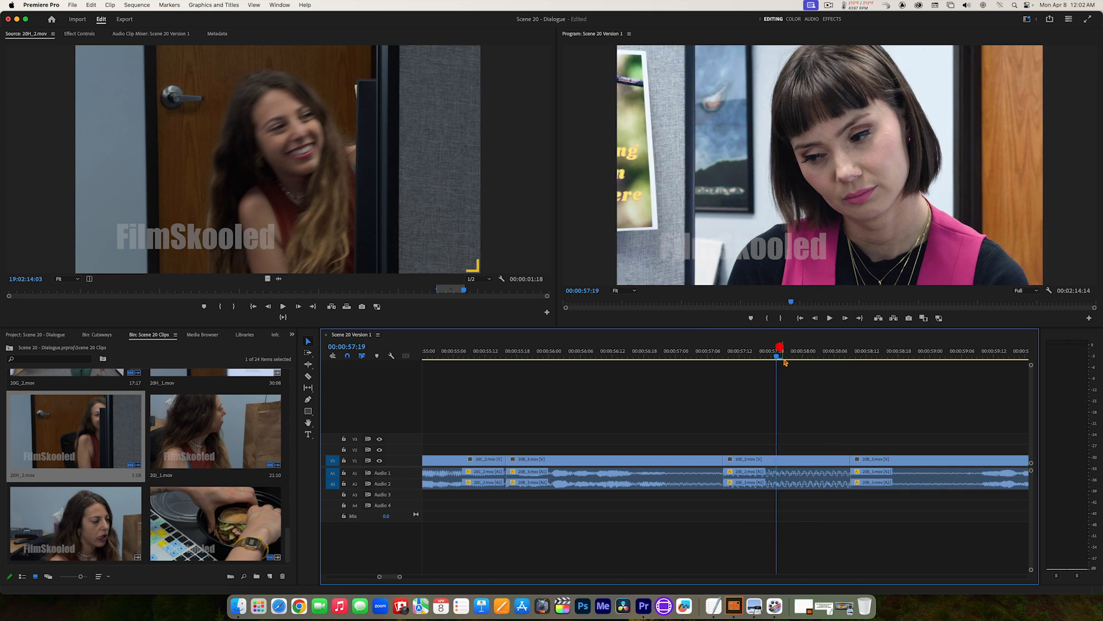
Step: Lower the audio of the short clip at 00:00:57:19 with the Set Gain option, and play the sequence through to its end
{"action": "left_click", "coordinate": [800, 460]}
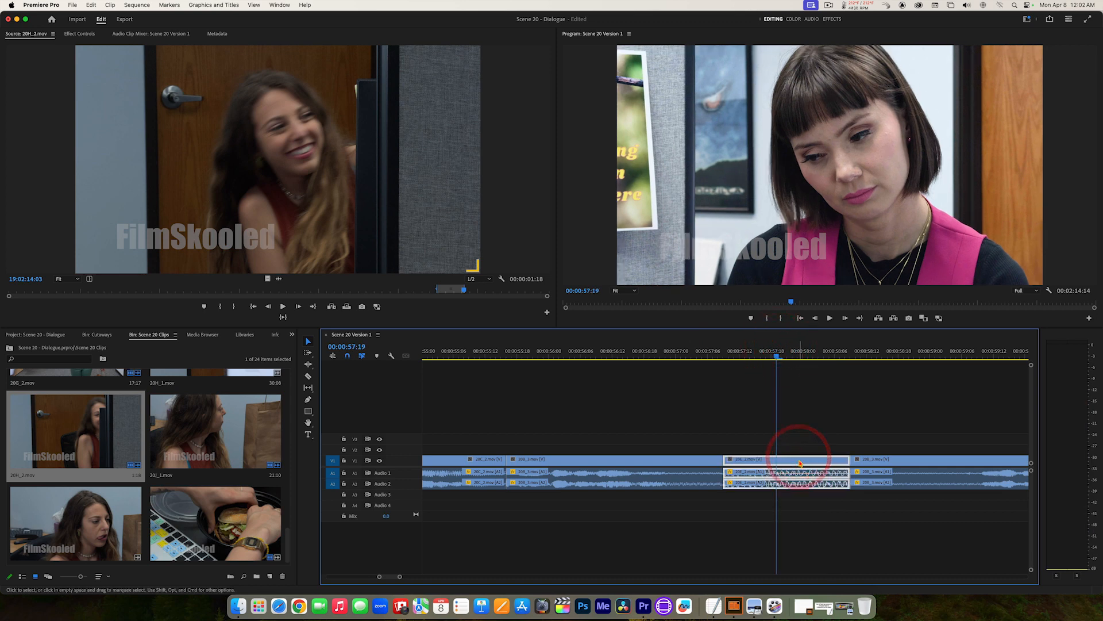
{"action": "key", "text": "g"}
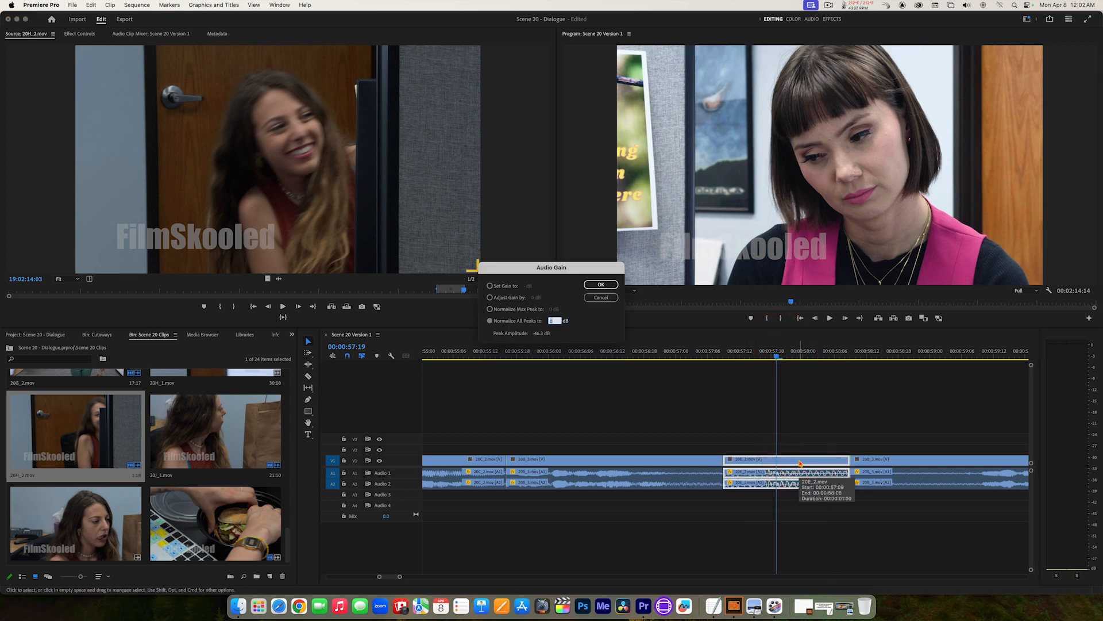
{"action": "left_click", "coordinate": [492, 287]}
{"action": "left_click", "coordinate": [529, 286]}
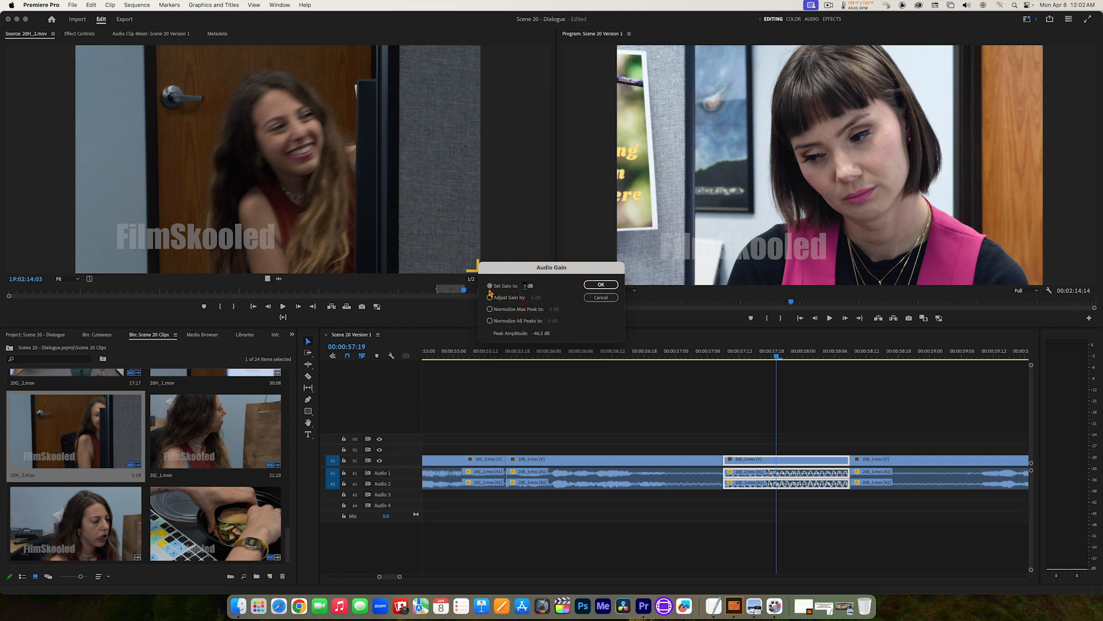
{"action": "left_click", "coordinate": [596, 285]}
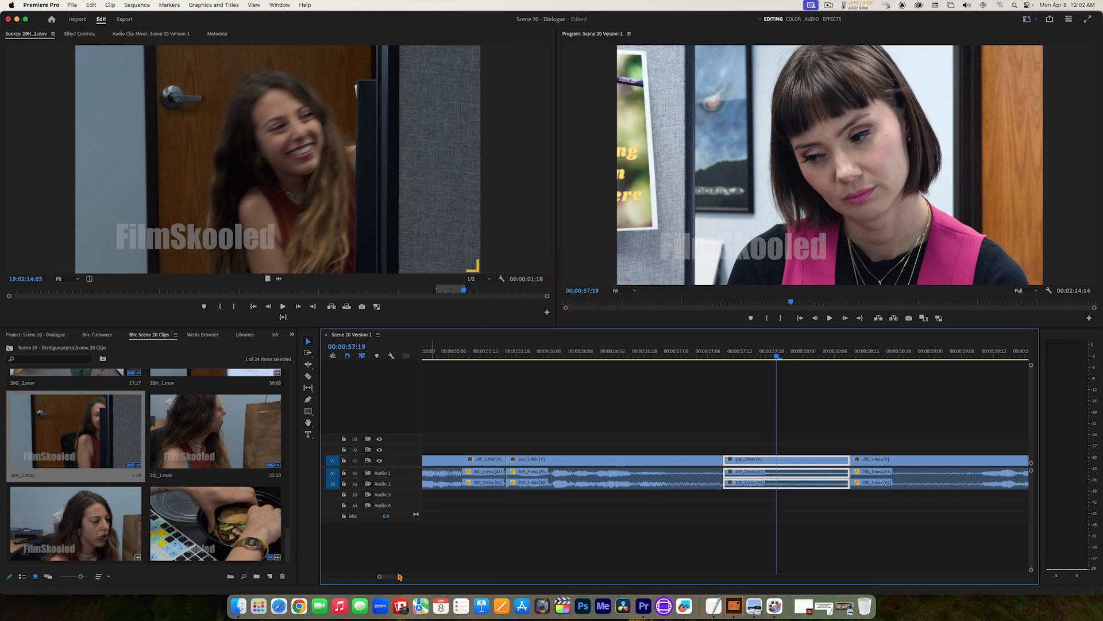
{"action": "left_click_drag", "start_coordinate": [402, 581], "coordinate": [508, 577]}
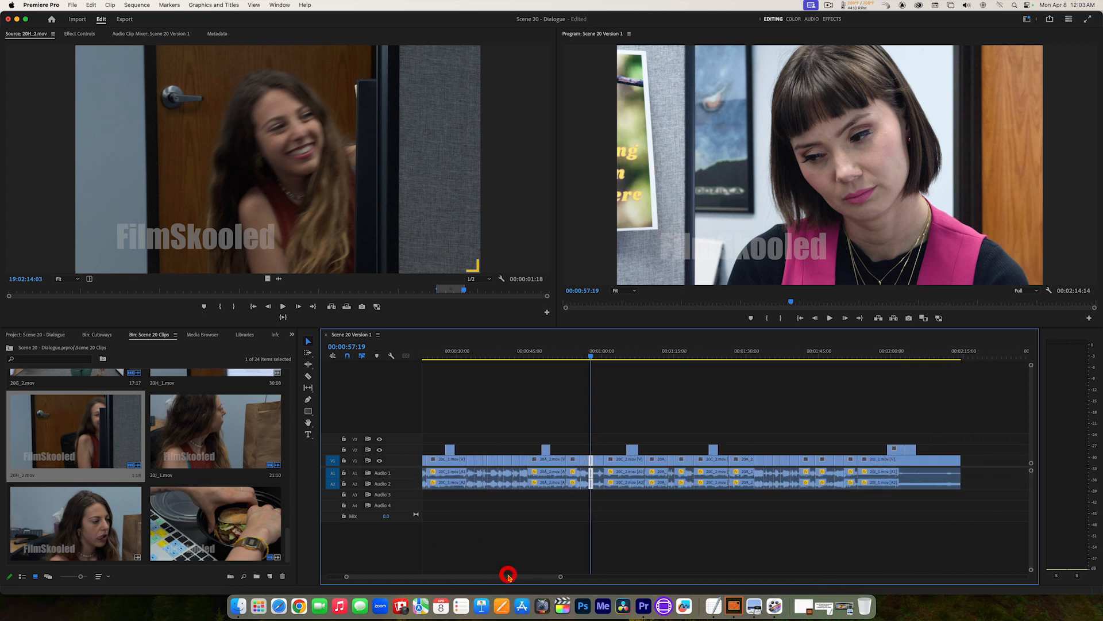
{"action": "key", "text": "space"}
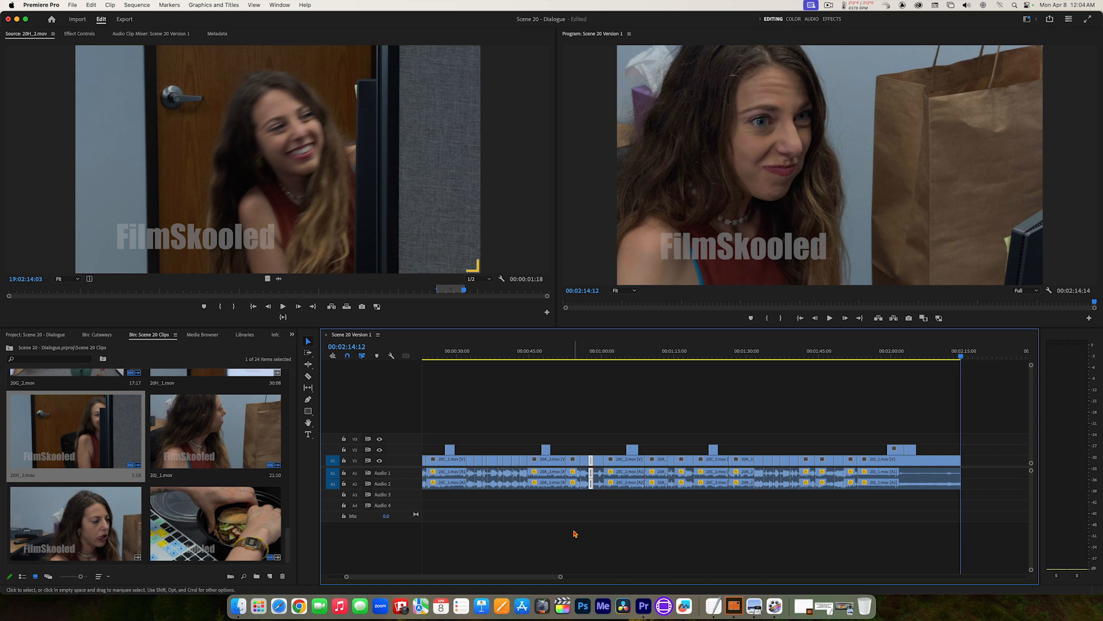
Step: Zoom in on the last part of the sequence and enlarge the Audio 1 and Audio 2 tracks to show their waveforms
{"action": "left_click_drag", "start_coordinate": [561, 578], "coordinate": [492, 577]}
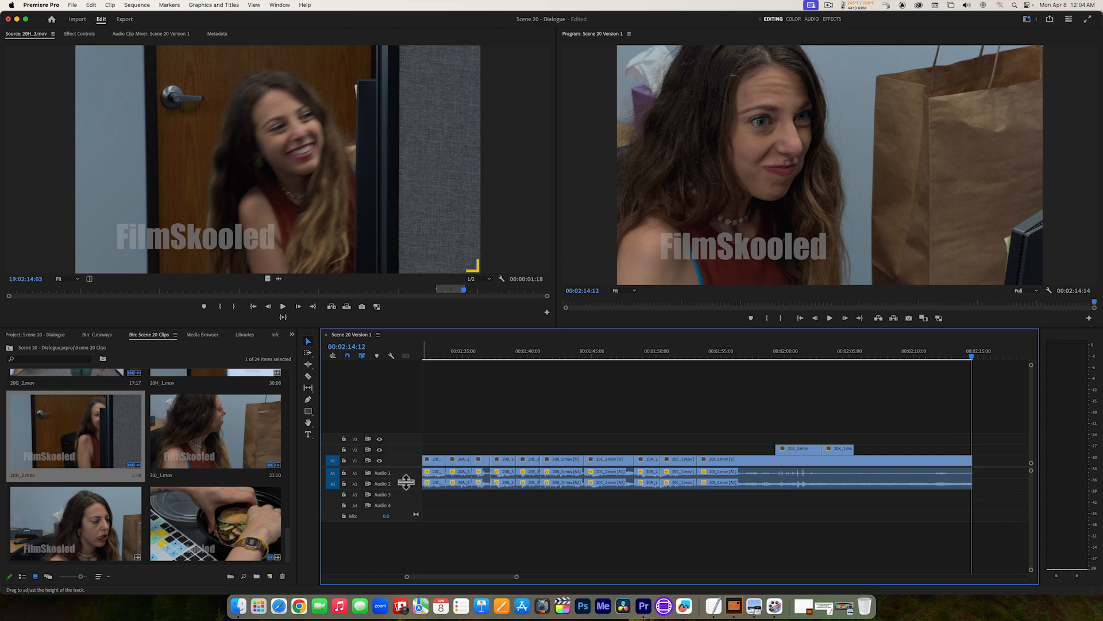
{"action": "left_click_drag", "start_coordinate": [406, 483], "coordinate": [409, 509]}
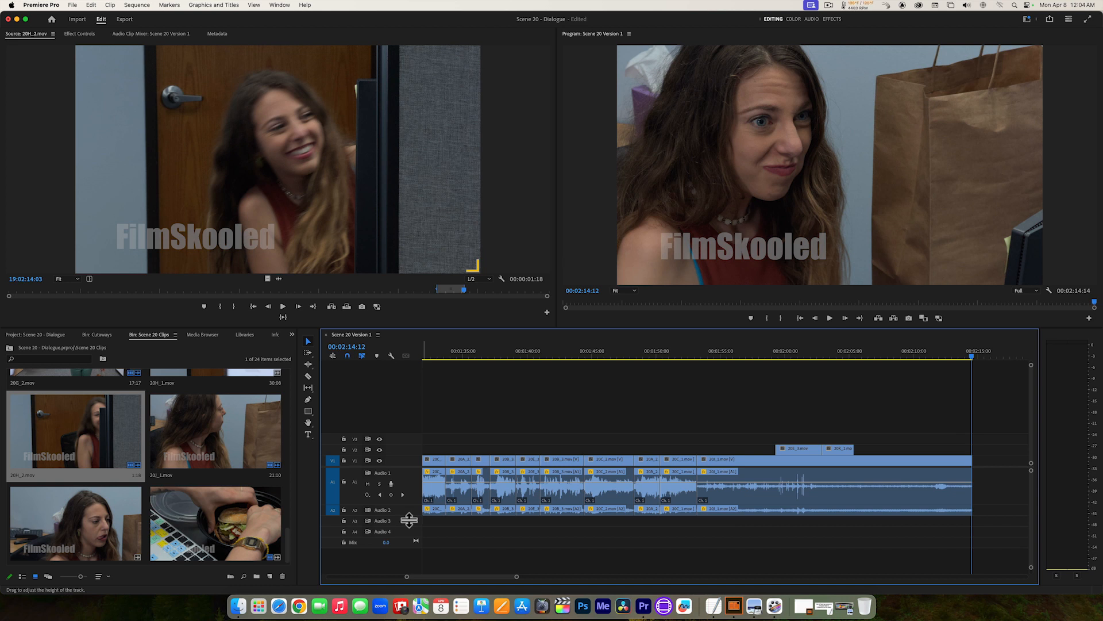
{"action": "left_click_drag", "start_coordinate": [409, 520], "coordinate": [411, 540]}
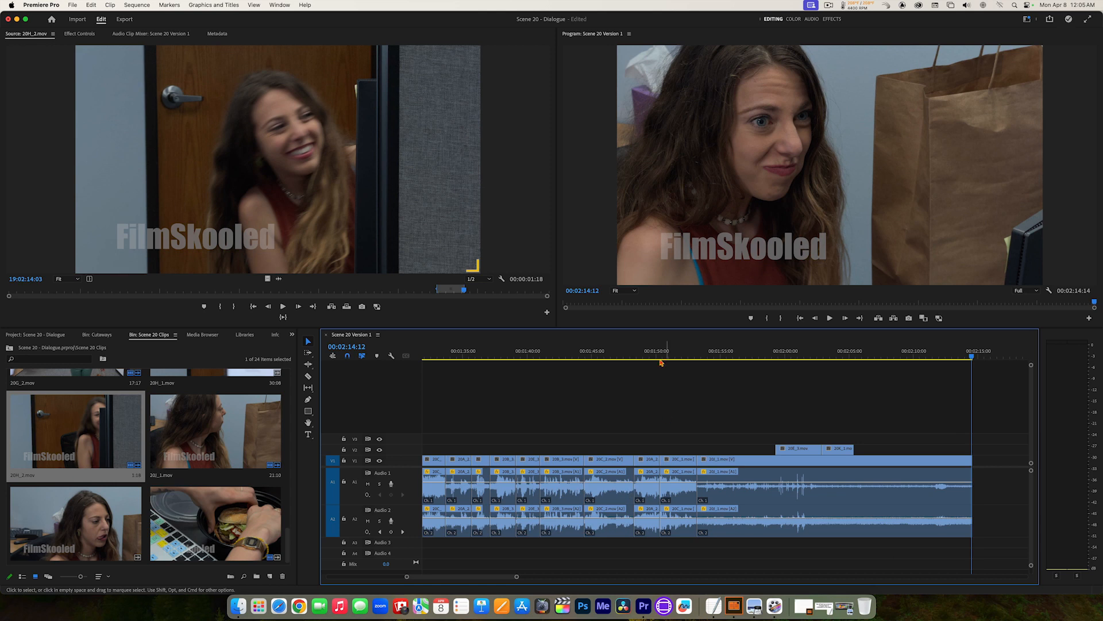
Step: Play the exchange up to 00:01:52:15 and return the playhead to the clip start at 00:01:50:07
{"action": "left_click_drag", "start_coordinate": [635, 355], "coordinate": [586, 355]}
{"action": "key", "text": "space"}
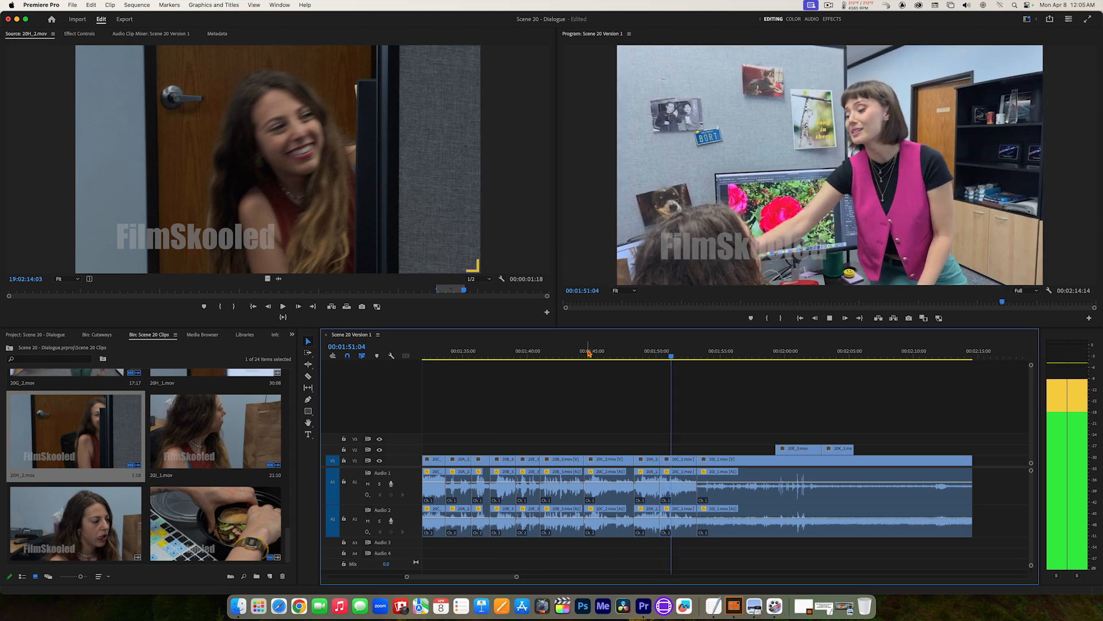
{"action": "key", "text": "space"}
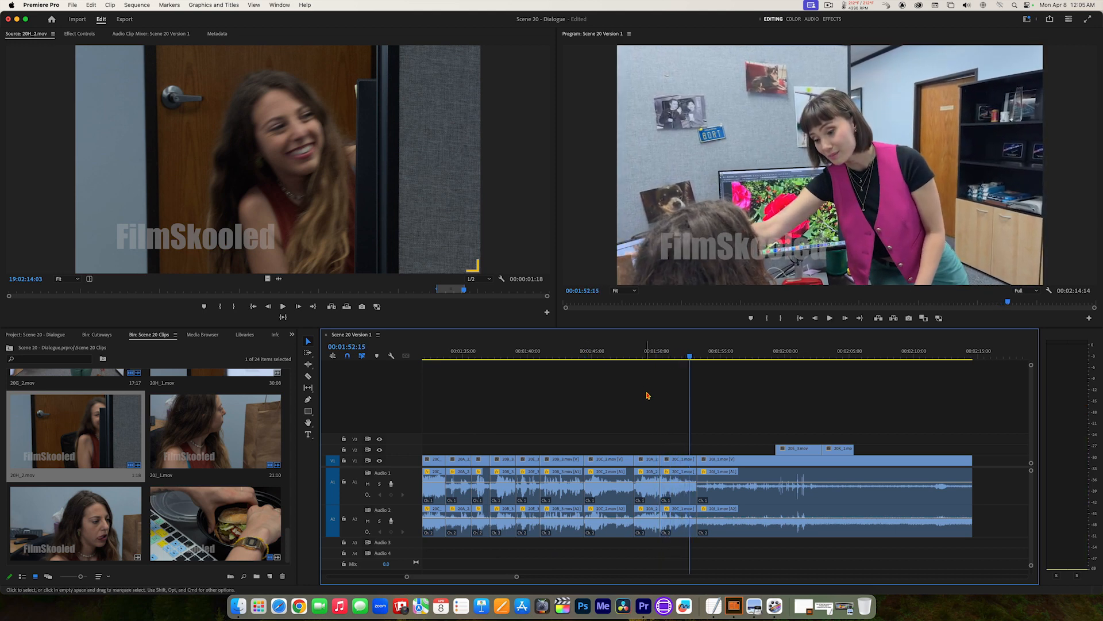
{"action": "mouse_move", "coordinate": [680, 354]}
{"action": "left_mouse_down"}
{"action": "mouse_move", "coordinate": [660, 356]}
{"action": "mouse_move", "coordinate": [665, 366]}
{"action": "left_mouse_up"}
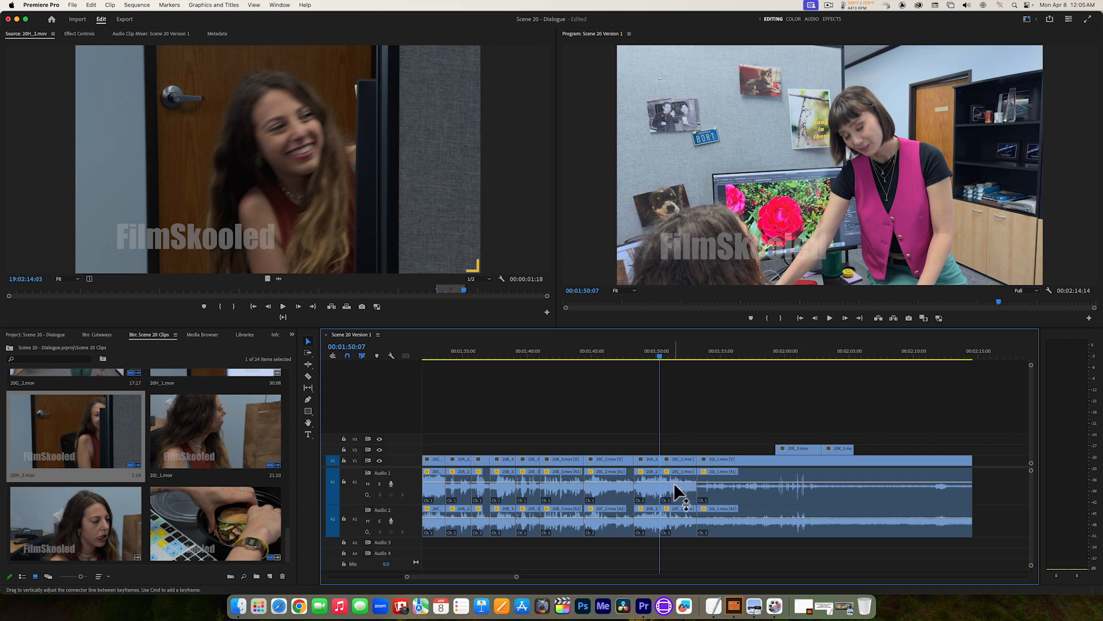
Step: Lower the Audio 1 volume line of the clip starting at 00:01:50:07 and replay it together with the preceding clip
{"action": "left_click_drag", "start_coordinate": [673, 481], "coordinate": [676, 493]}
{"action": "key", "text": "space"}
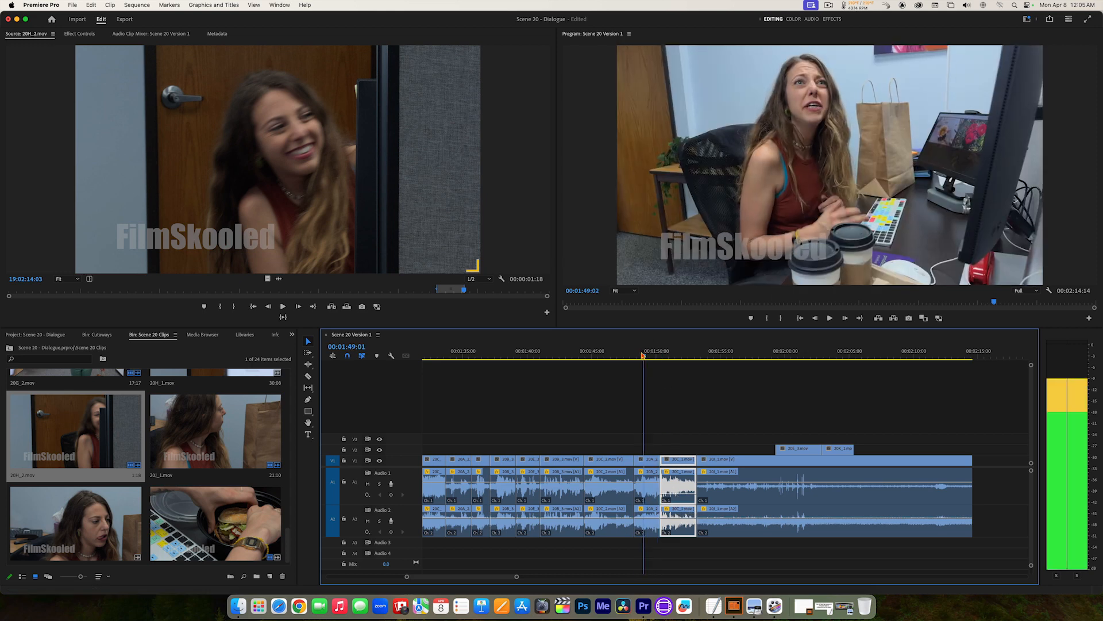
{"action": "left_click", "coordinate": [636, 355]}
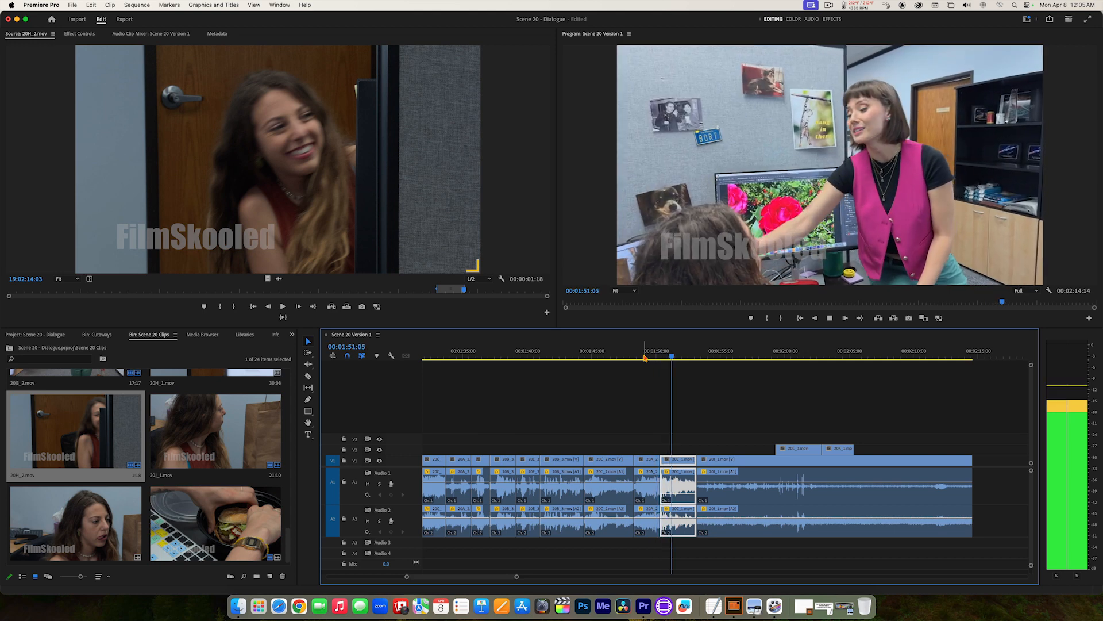
{"action": "key", "text": "space"}
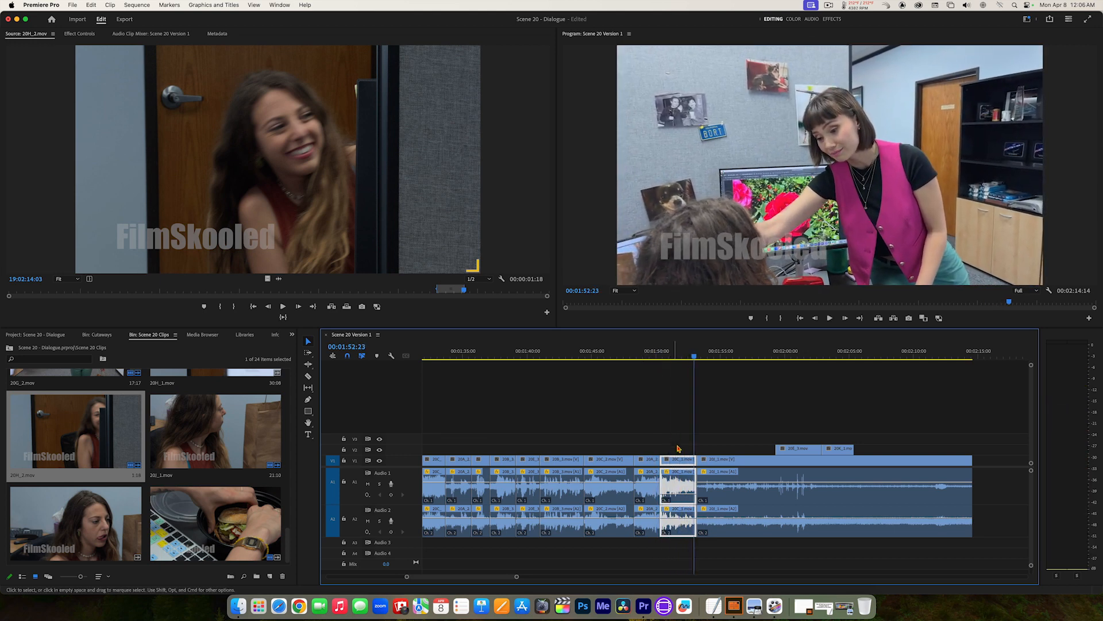
Step: Readjust the audio level of the clip starting at 00:01:50:07 and replay the exchange from 00:01:48:07 to 00:01:53:03
{"action": "left_click_drag", "start_coordinate": [680, 492], "coordinate": [681, 515]}
{"action": "left_click", "coordinate": [635, 357]}
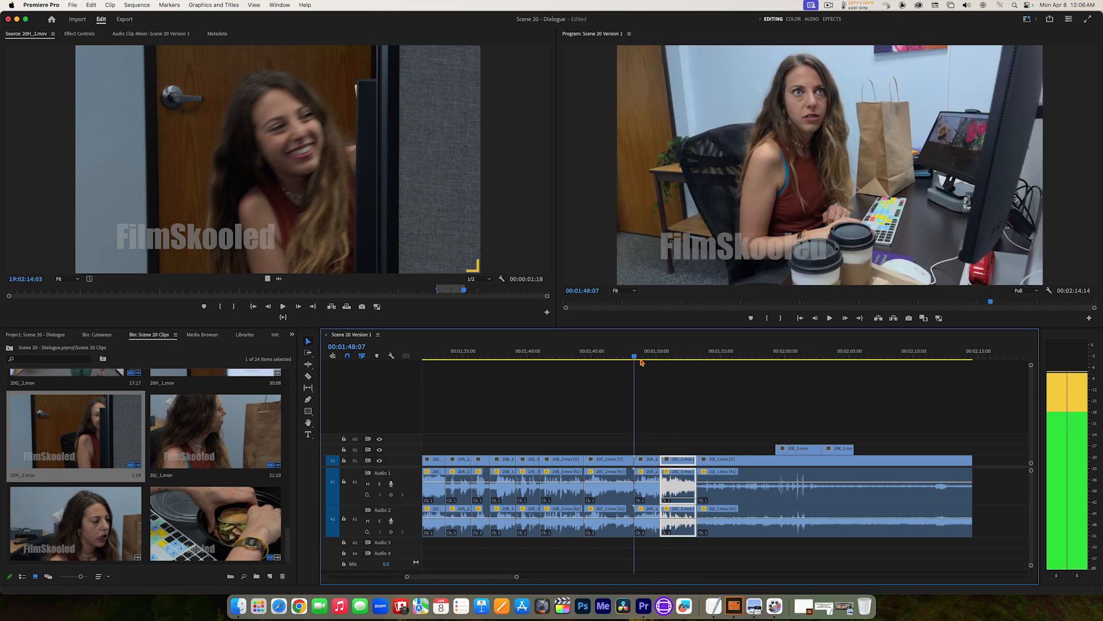
{"action": "key", "text": "space"}
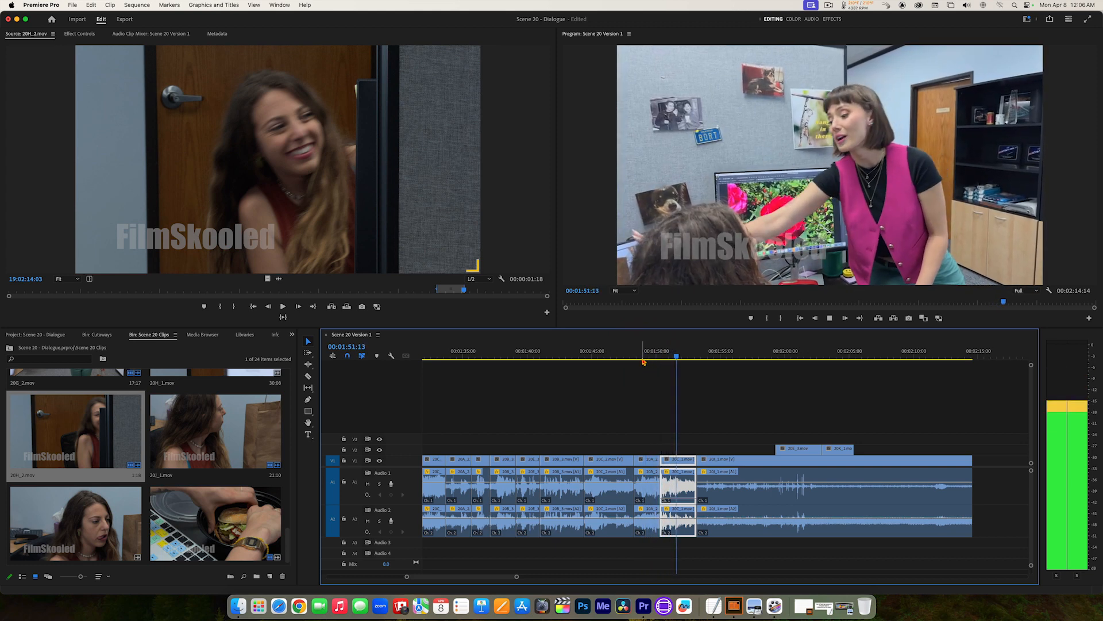
{"action": "key", "text": "space"}
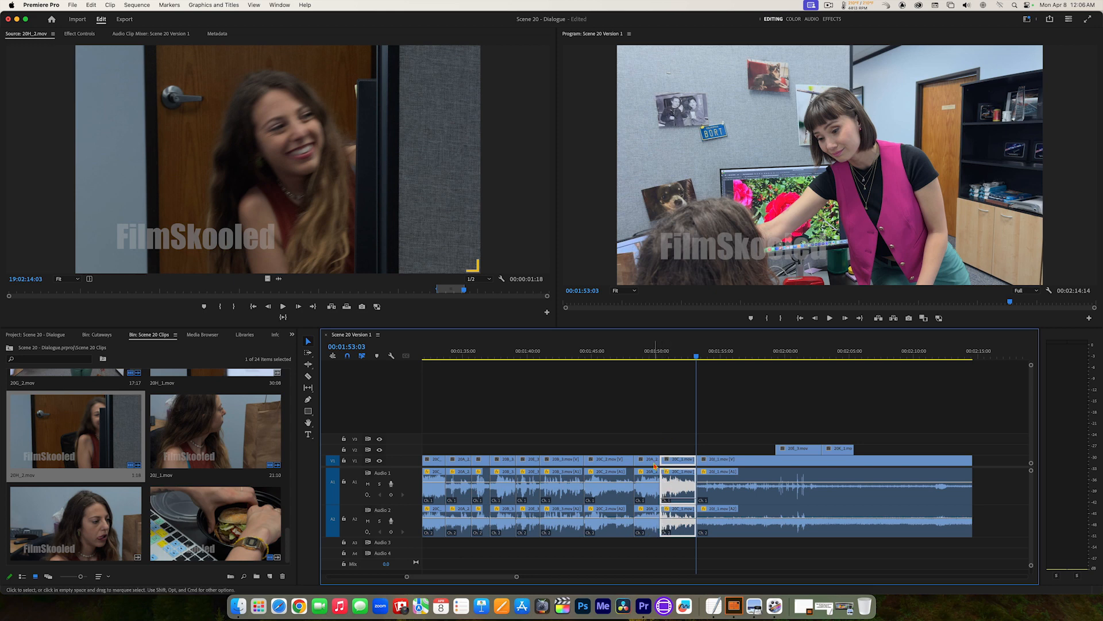
Step: Lower the Audio 2 volume line of the clip starting at 00:01:48:07 and replay it into the following clip
{"action": "left_click", "coordinate": [635, 355]}
{"action": "key", "text": "space"}
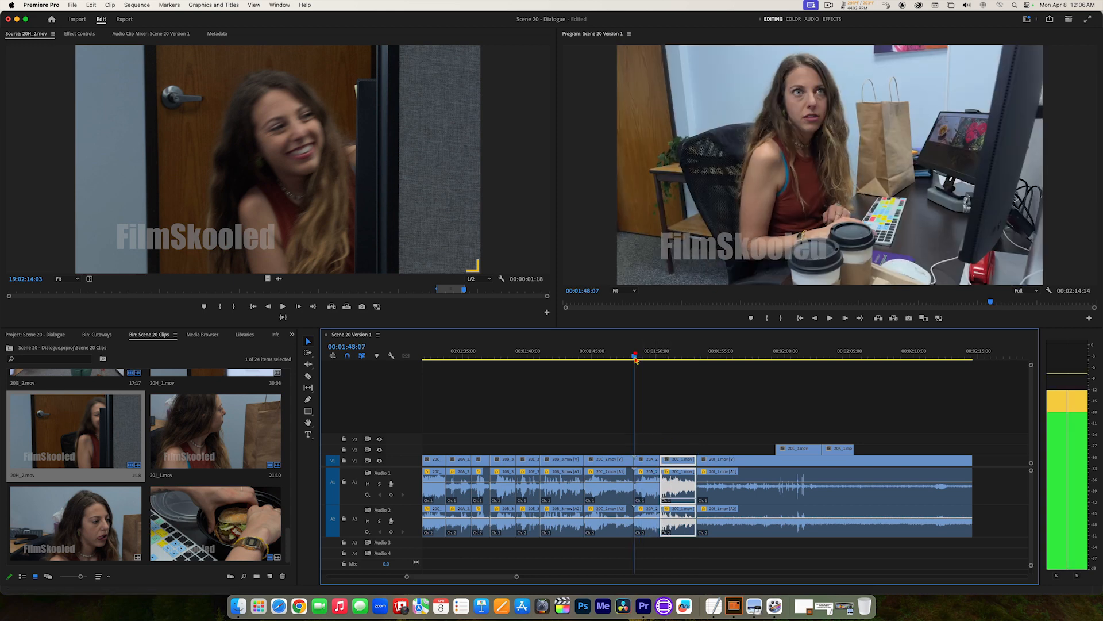
{"action": "left_click", "coordinate": [636, 354]}
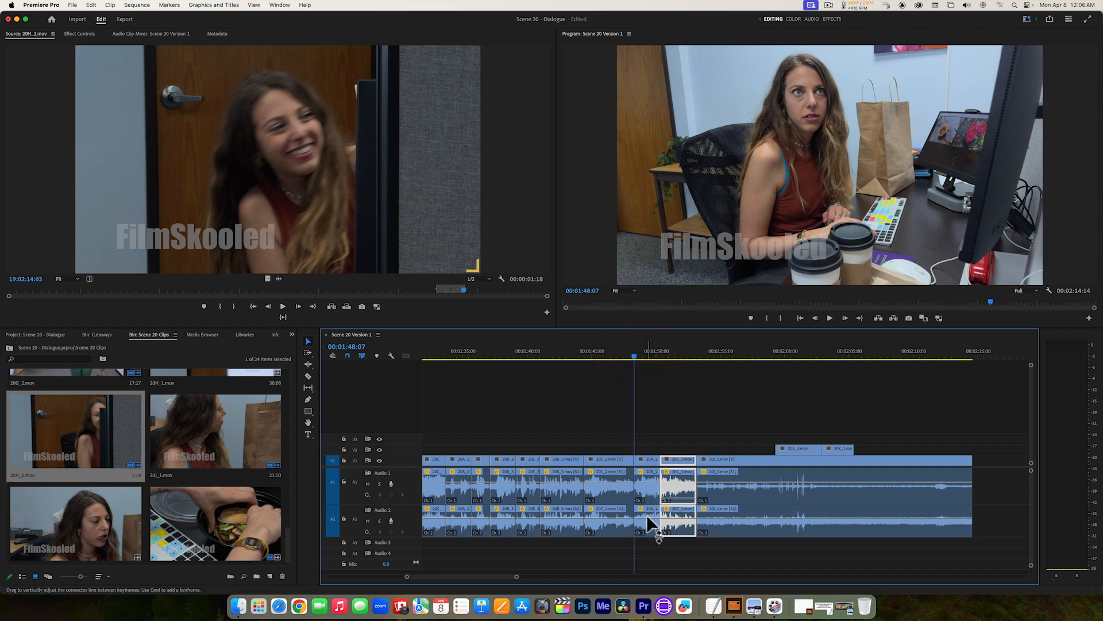
{"action": "left_click_drag", "start_coordinate": [648, 522], "coordinate": [648, 525]}
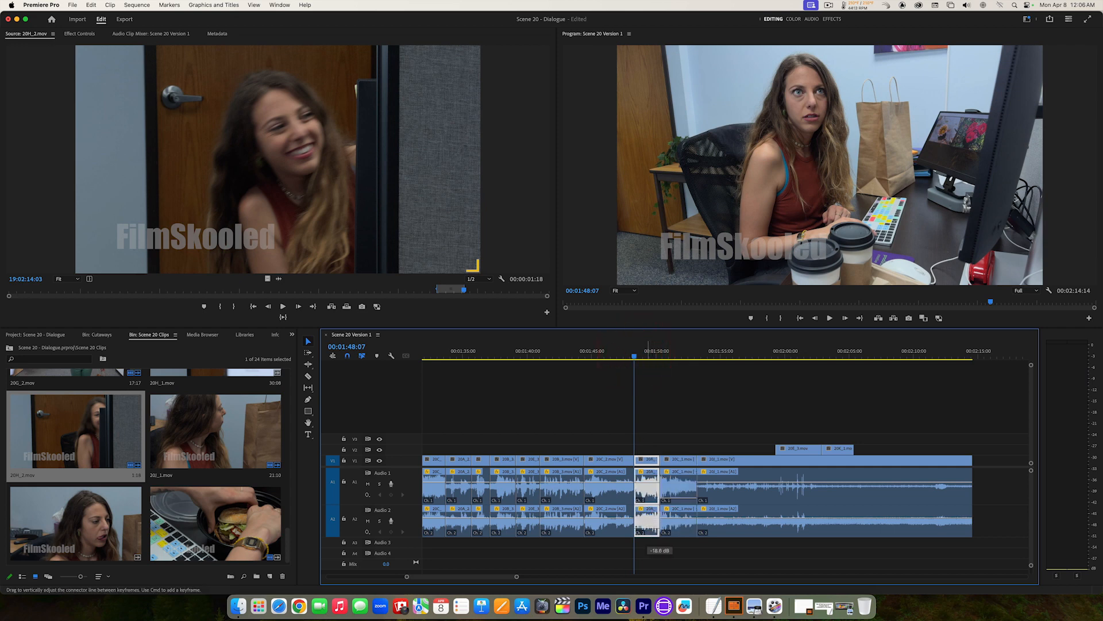
{"action": "key", "text": "space"}
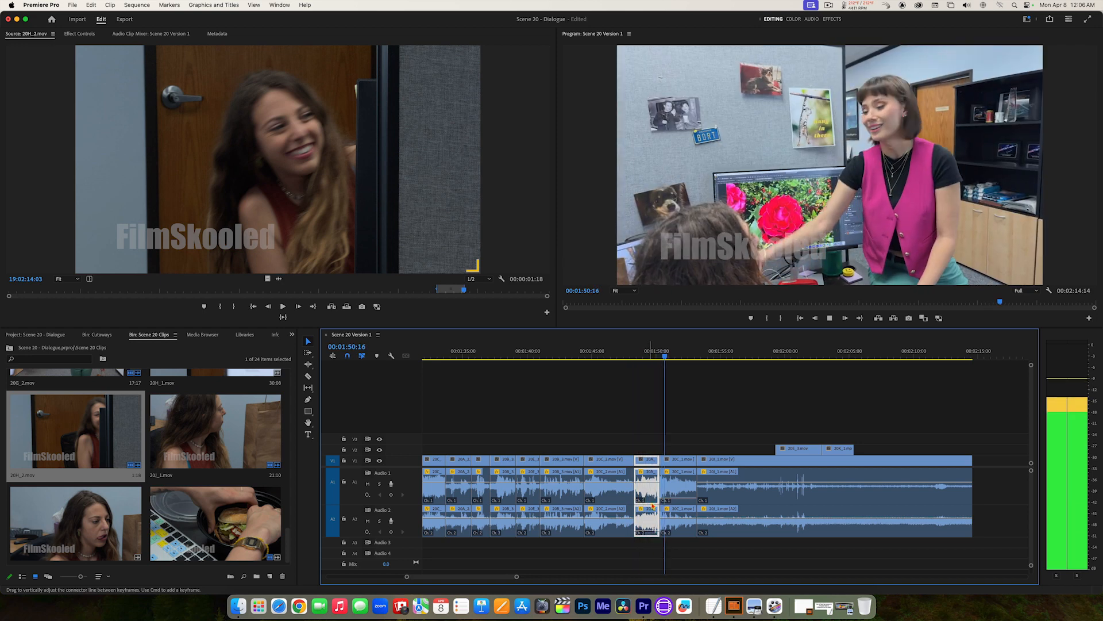
{"action": "key", "text": "space"}
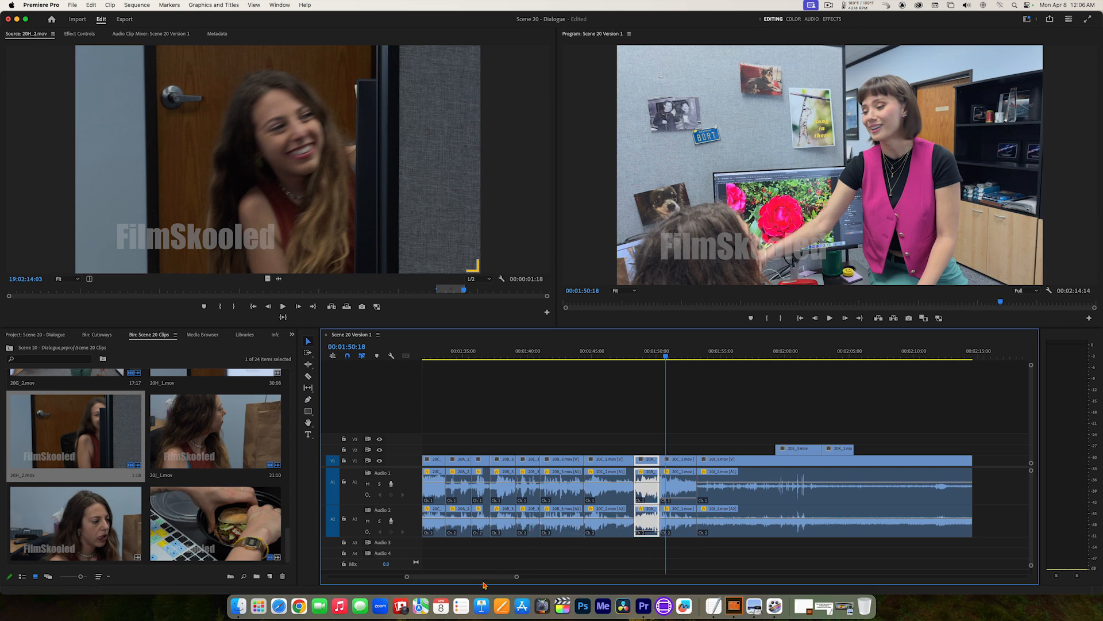
Step: Play the opening from 00:00:04:11, lower Audio 1 of the clip at 00:00:10:07 to -999.0 dB, and replay that clip
{"action": "left_click_drag", "start_coordinate": [477, 581], "coordinate": [395, 582]}
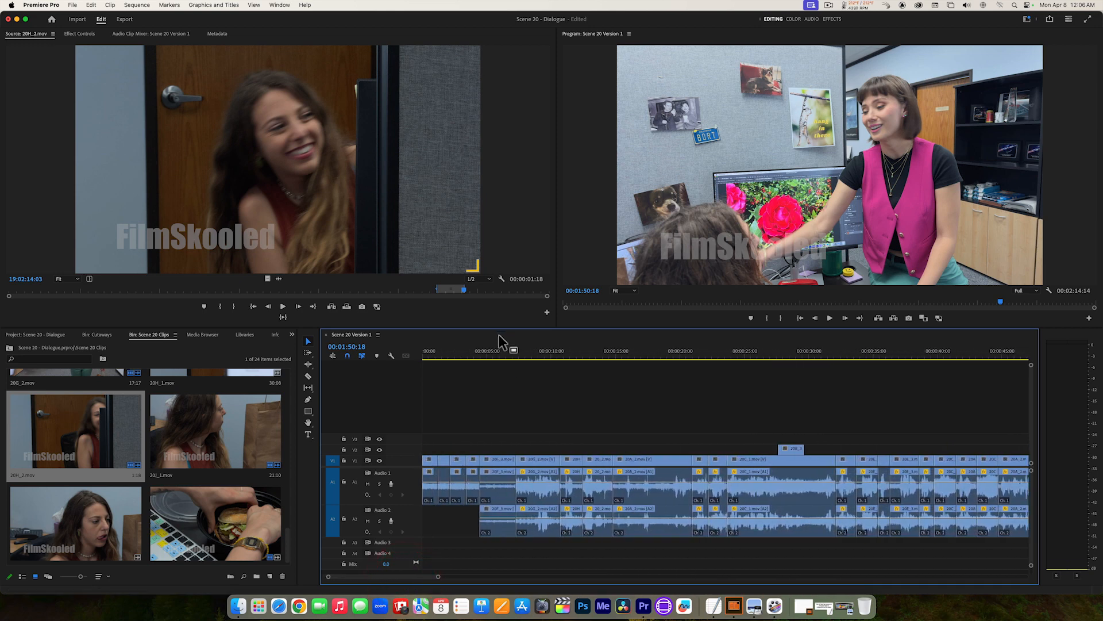
{"action": "left_click_drag", "start_coordinate": [498, 351], "coordinate": [479, 351]}
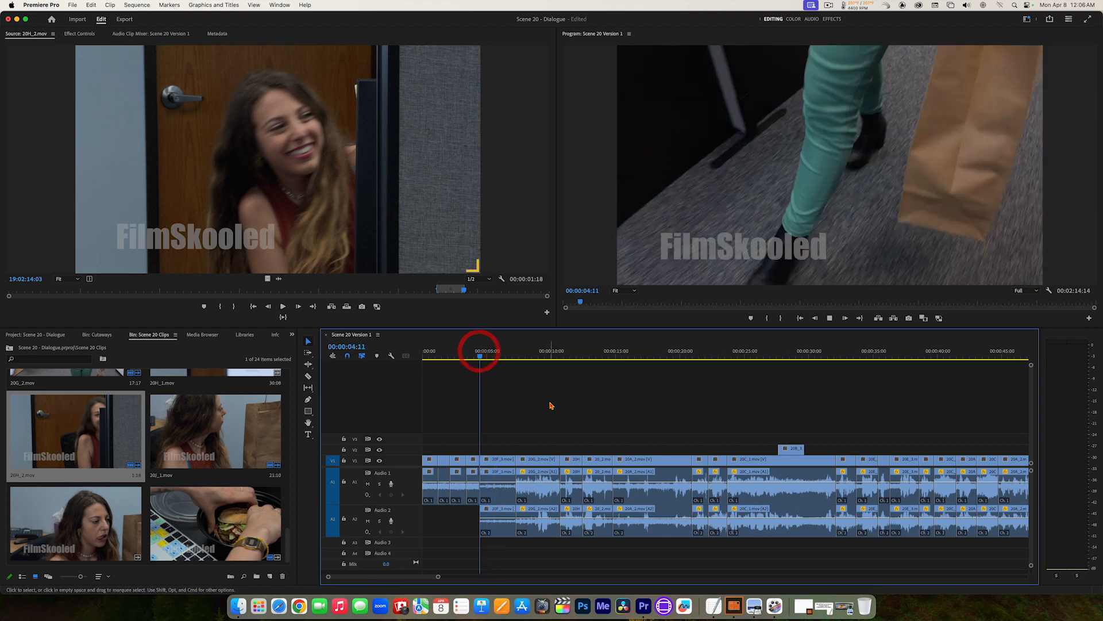
{"action": "key", "text": "space"}
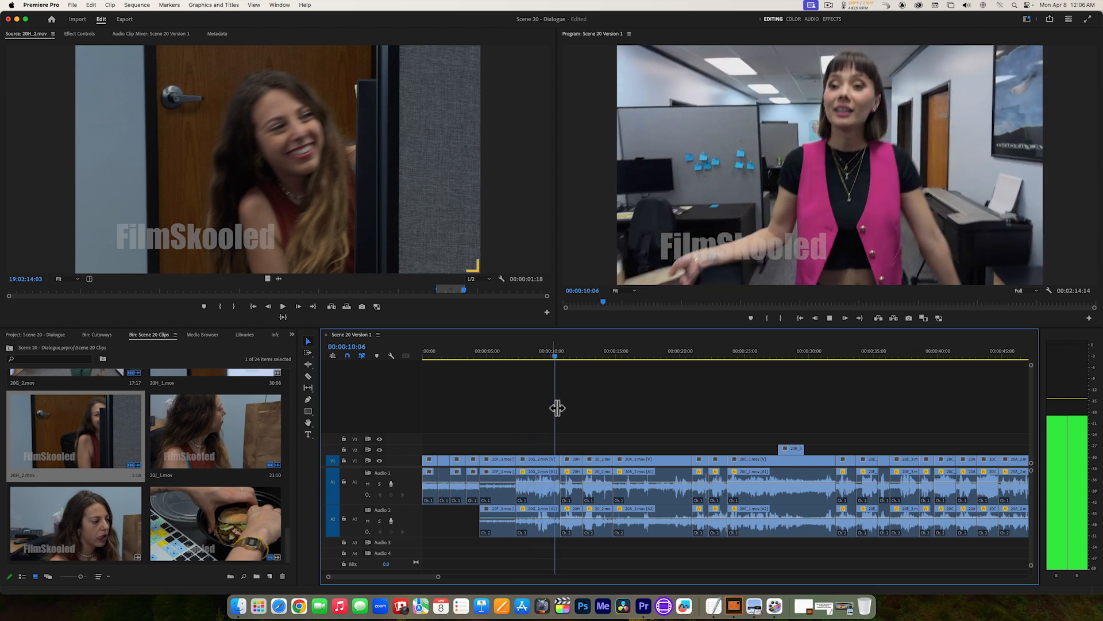
{"action": "key", "text": "space"}
{"action": "left_click_drag", "start_coordinate": [546, 482], "coordinate": [545, 514]}
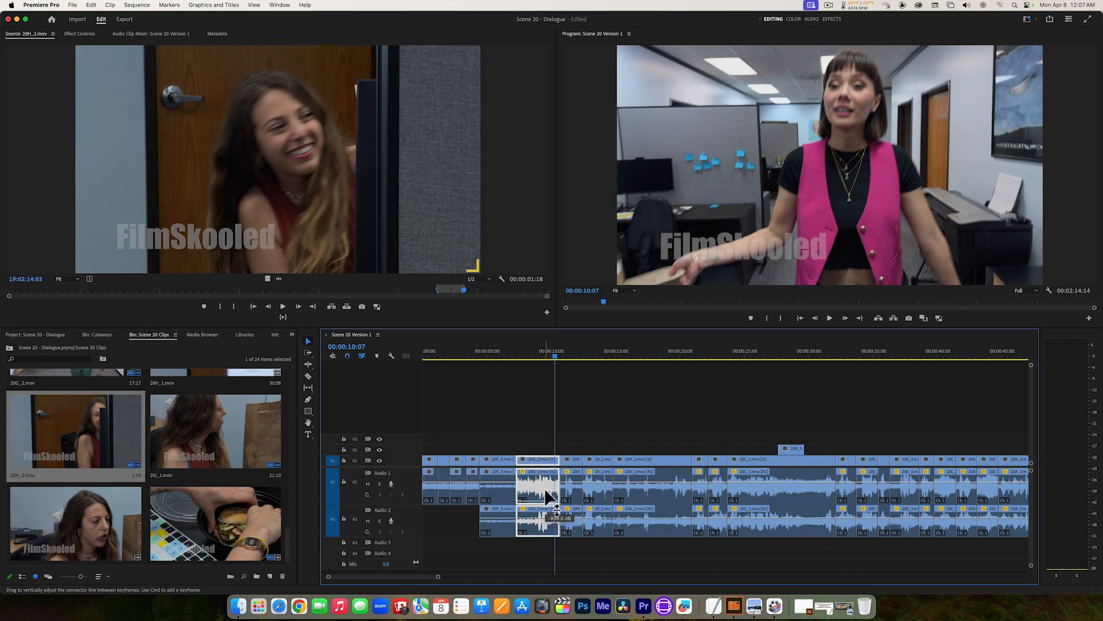
{"action": "left_click", "coordinate": [519, 356]}
{"action": "key", "text": "space"}
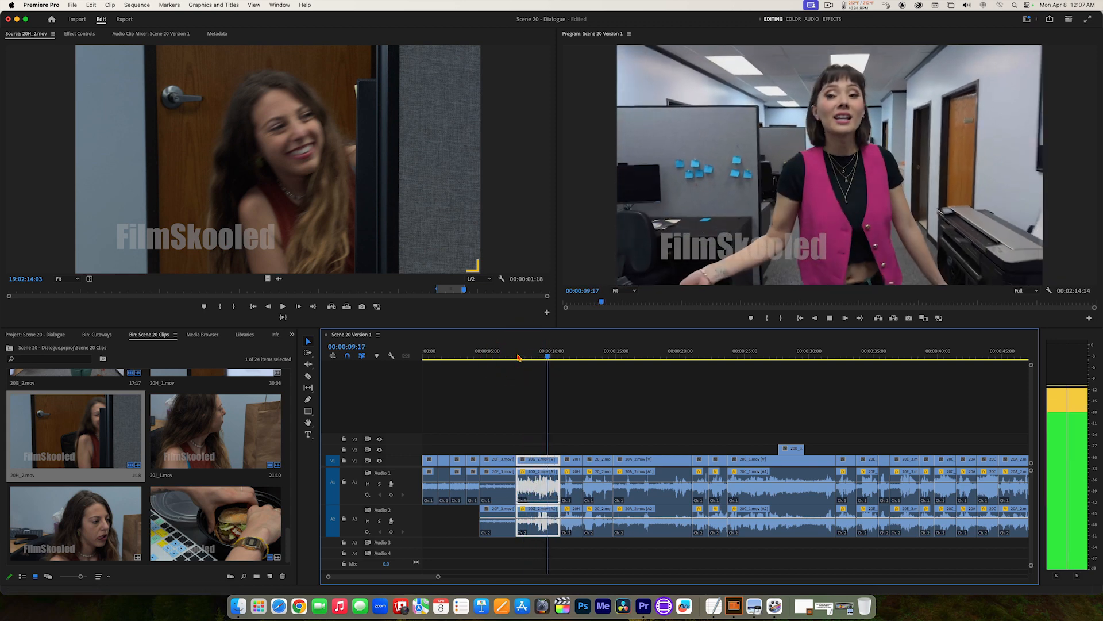
{"action": "key", "text": "space"}
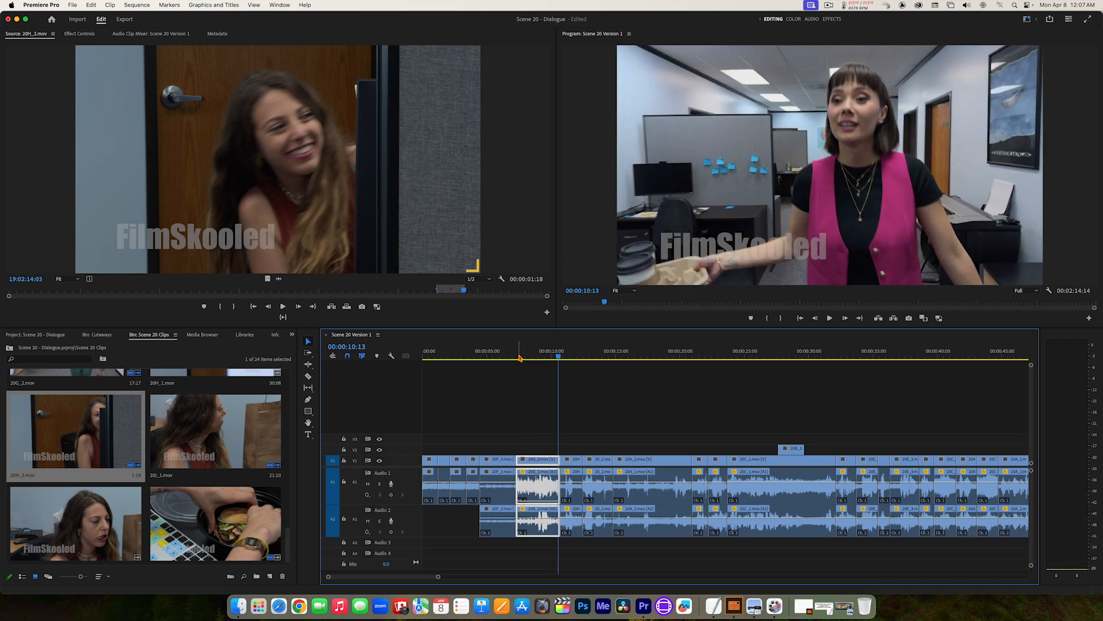
Step: Lower Audio 2 of the clip starting at 00:00:10:17 to -999.0 dB and replay it on to 00:00:13:12
{"action": "key", "text": "space"}
{"action": "key", "text": "space"}
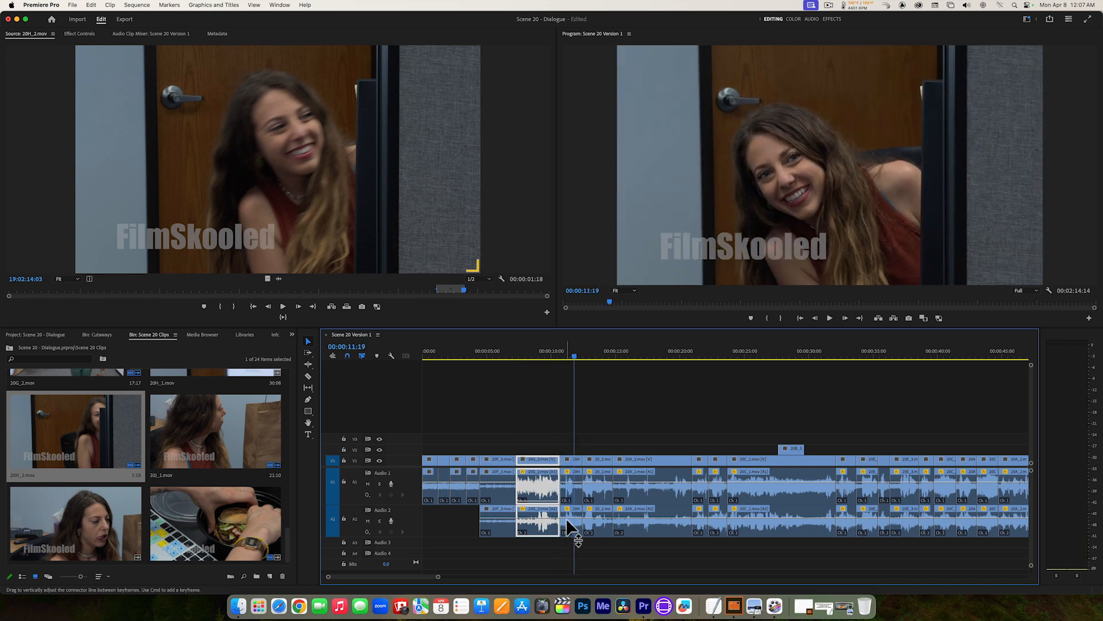
{"action": "left_click_drag", "start_coordinate": [567, 519], "coordinate": [567, 525]}
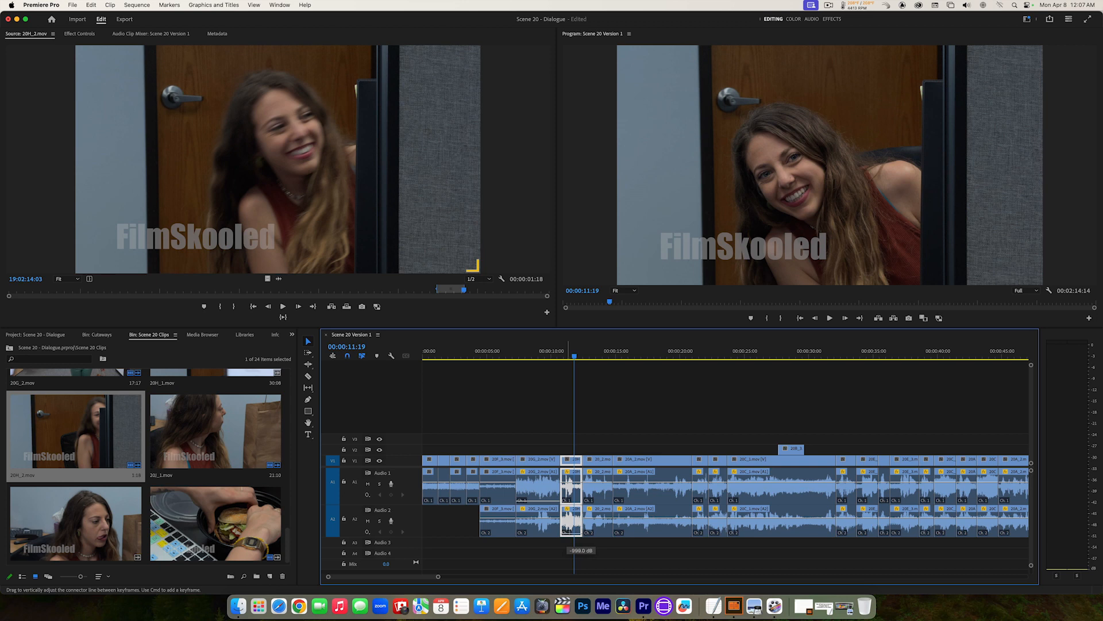
{"action": "left_click", "coordinate": [563, 348]}
{"action": "key", "text": "space"}
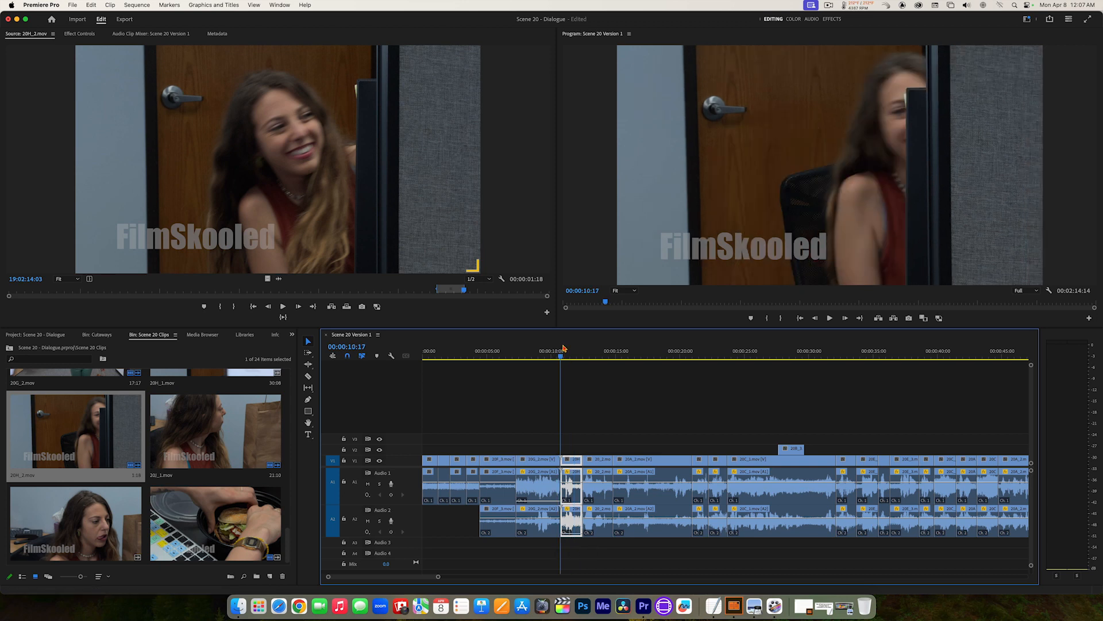
{"action": "key", "text": "space"}
{"action": "key", "text": "space"}
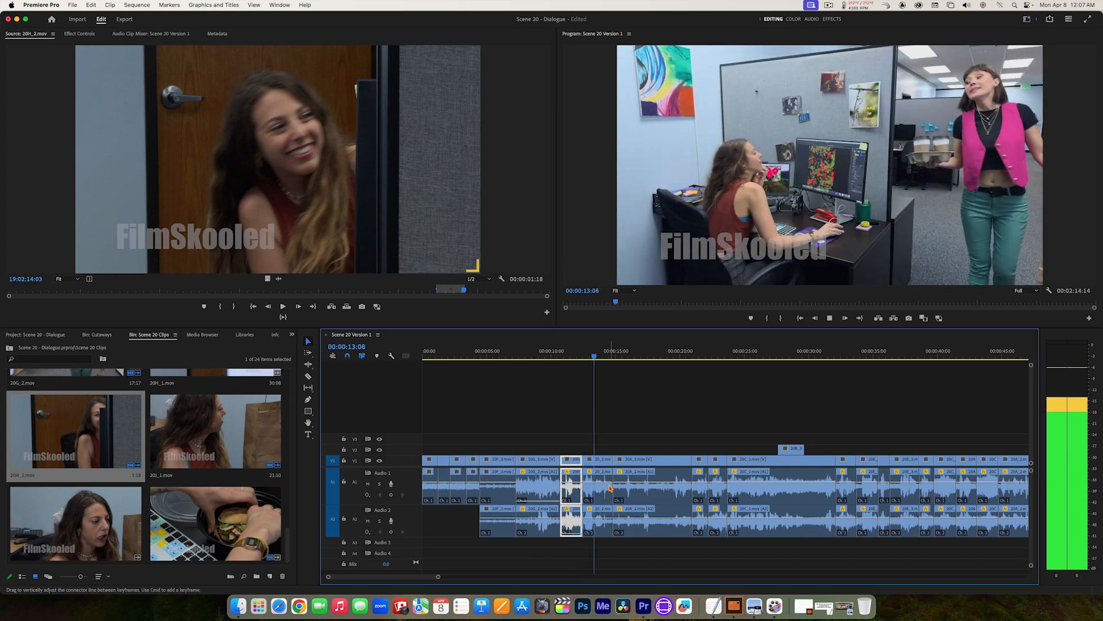
Step: Pull down Audio 1 of the clip at 00:00:13:12 and Audio 2 of the clip at 00:00:20:04, playing through each cut
{"action": "left_click_drag", "start_coordinate": [605, 483], "coordinate": [599, 522]}
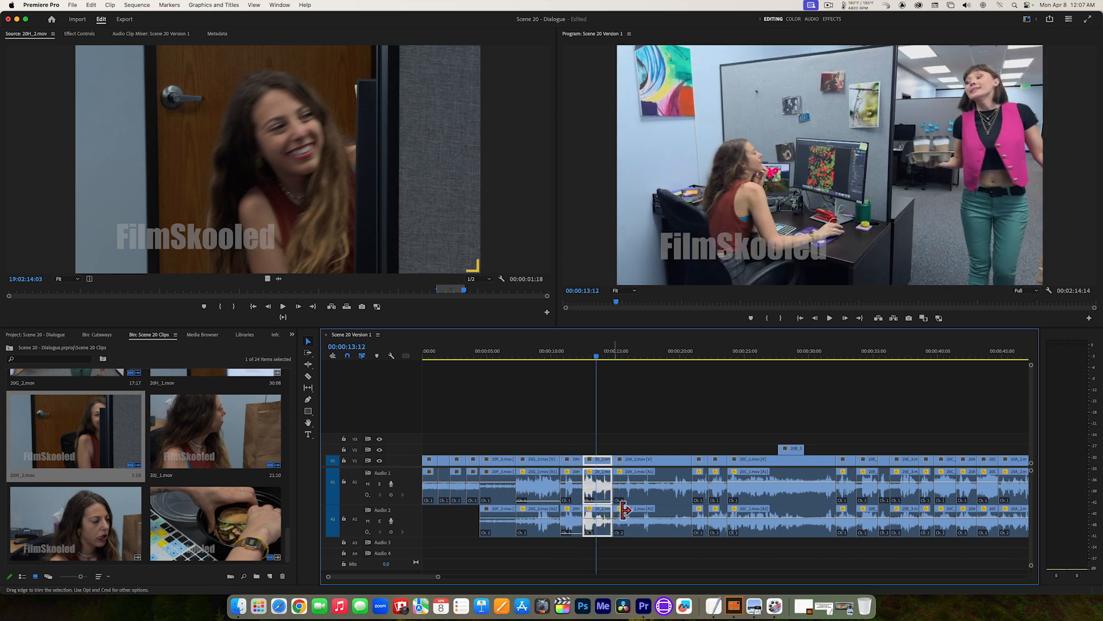
{"action": "key", "text": "space"}
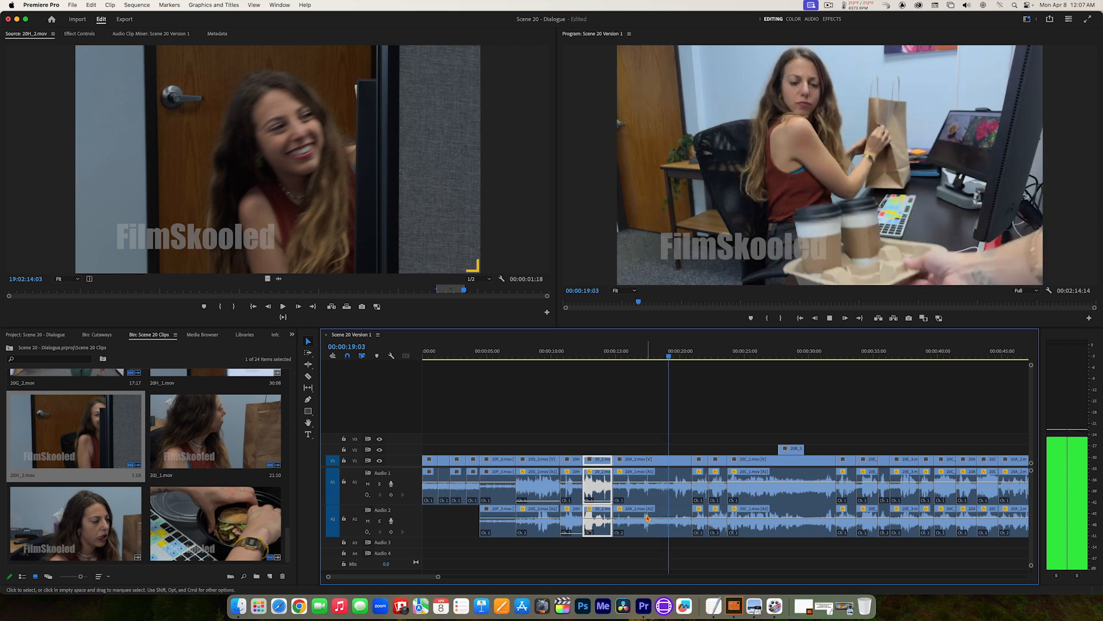
{"action": "key", "text": "space"}
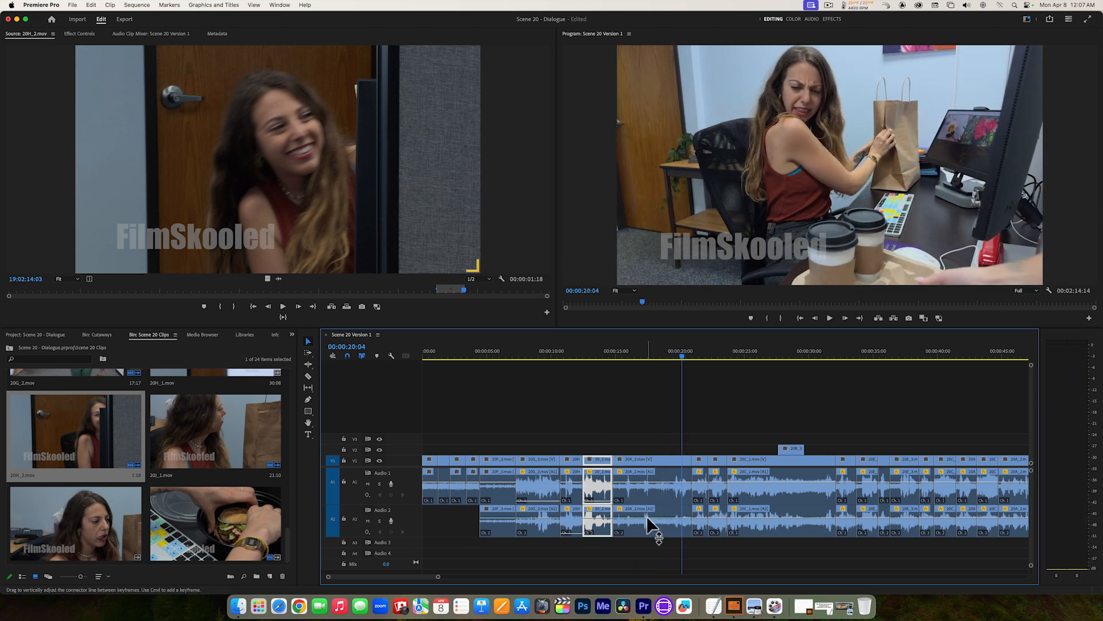
{"action": "left_click", "coordinate": [646, 516]}
{"action": "left_click_drag", "start_coordinate": [647, 516], "coordinate": [647, 535]}
{"action": "key", "text": "space"}
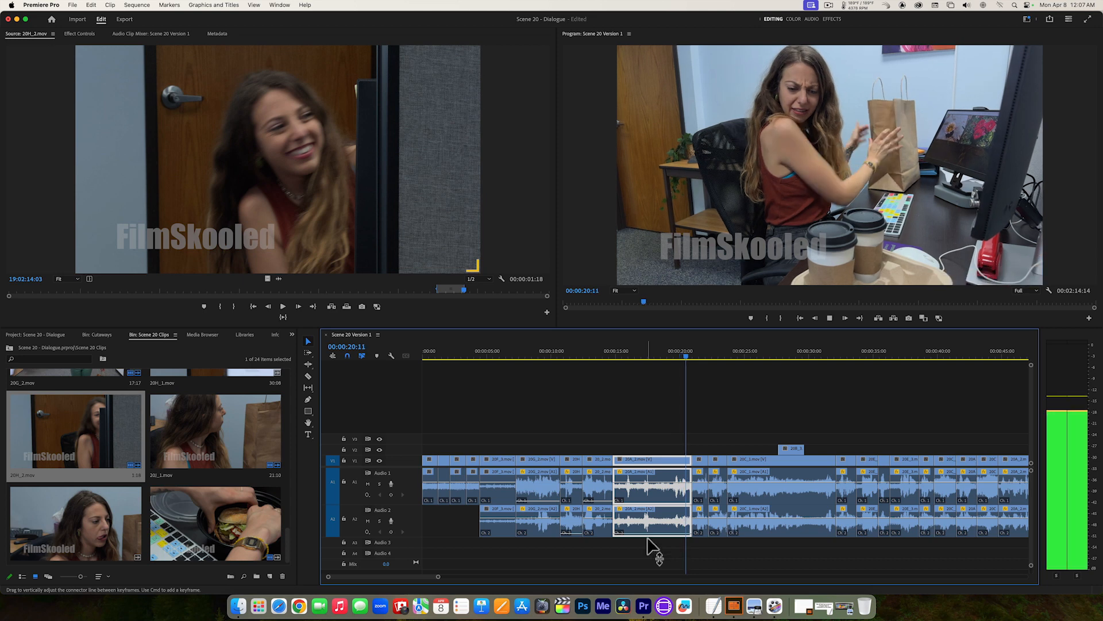
{"action": "key", "text": "space"}
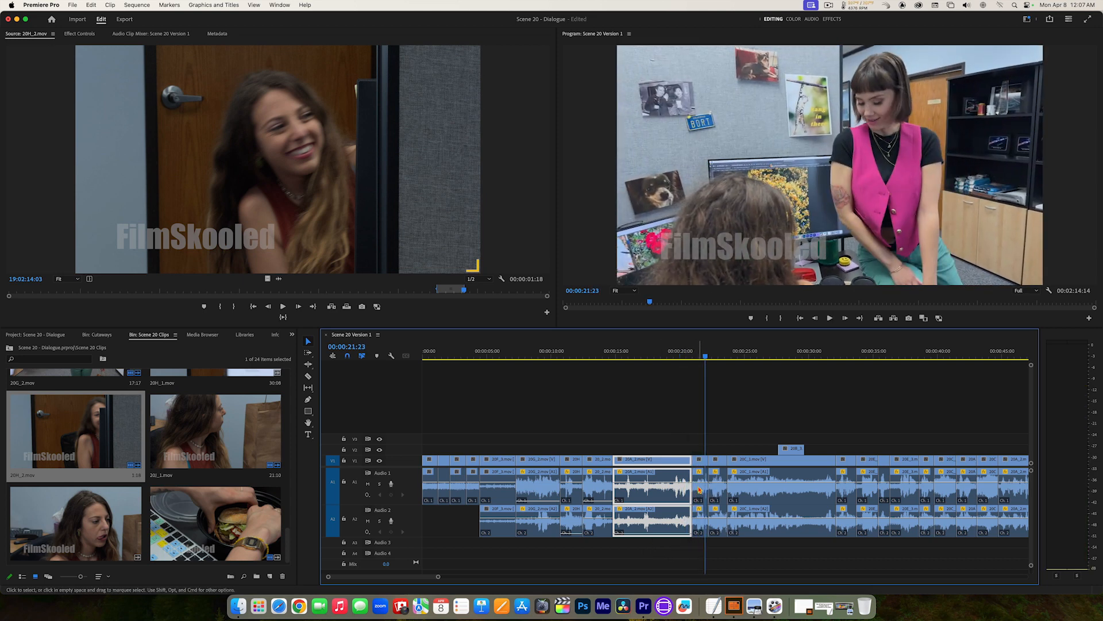
Step: Lower Audio 1 of the clip at 00:00:21:23 to -999.0 dB, pull down Audio 2 of the clip at 00:00:23:05, and play to 00:00:27:19
{"action": "left_click", "coordinate": [700, 514]}
{"action": "left_click_drag", "start_coordinate": [699, 491], "coordinate": [698, 497]}
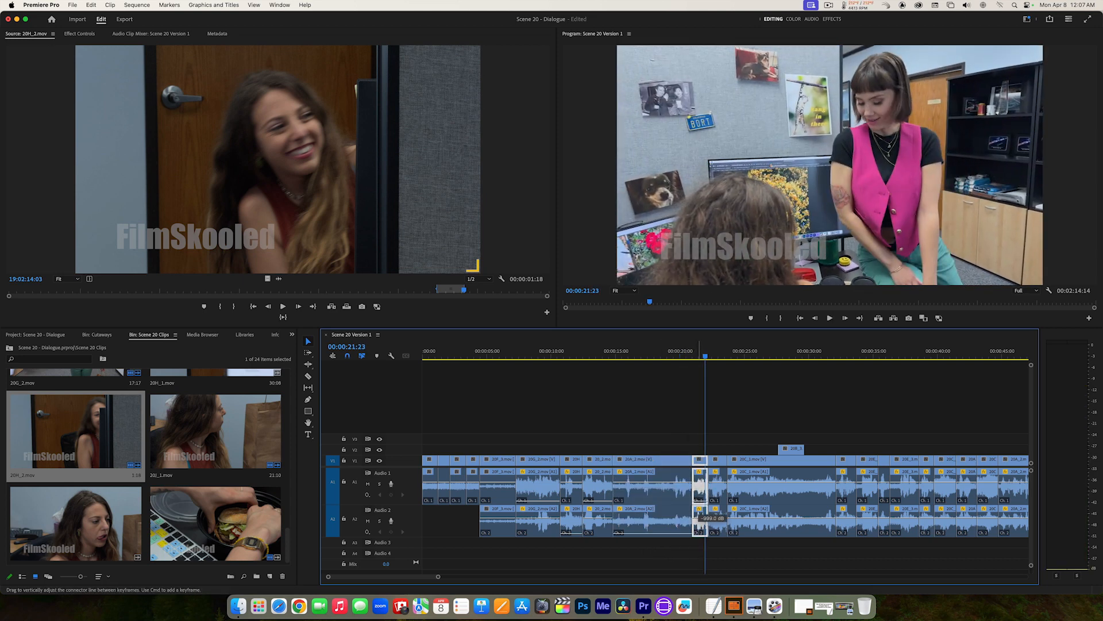
{"action": "key", "text": "space"}
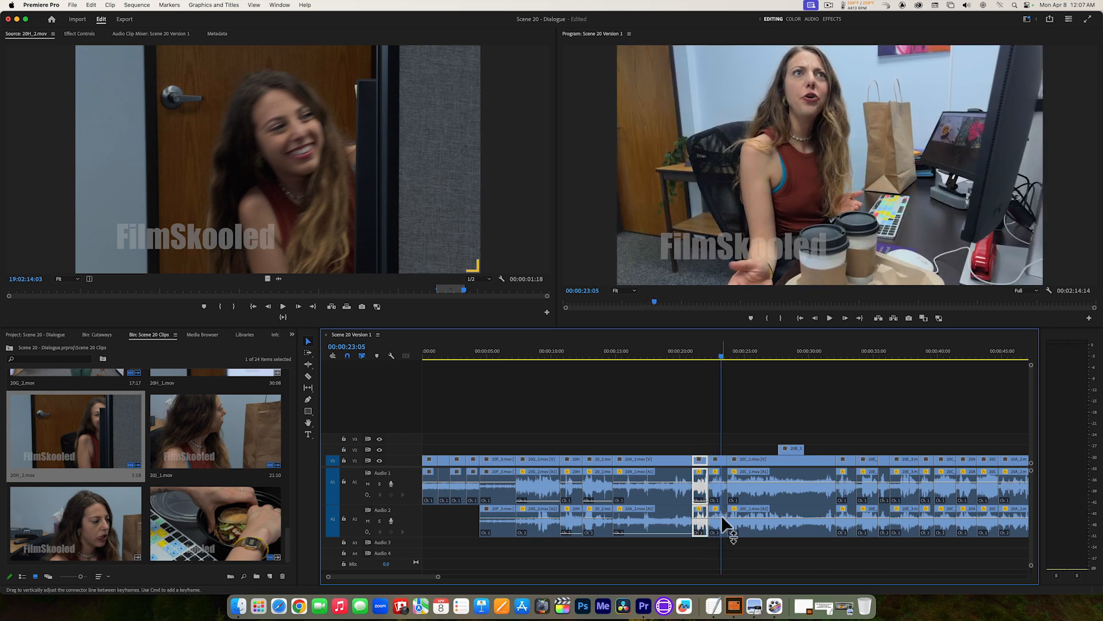
{"action": "left_click", "coordinate": [721, 515]}
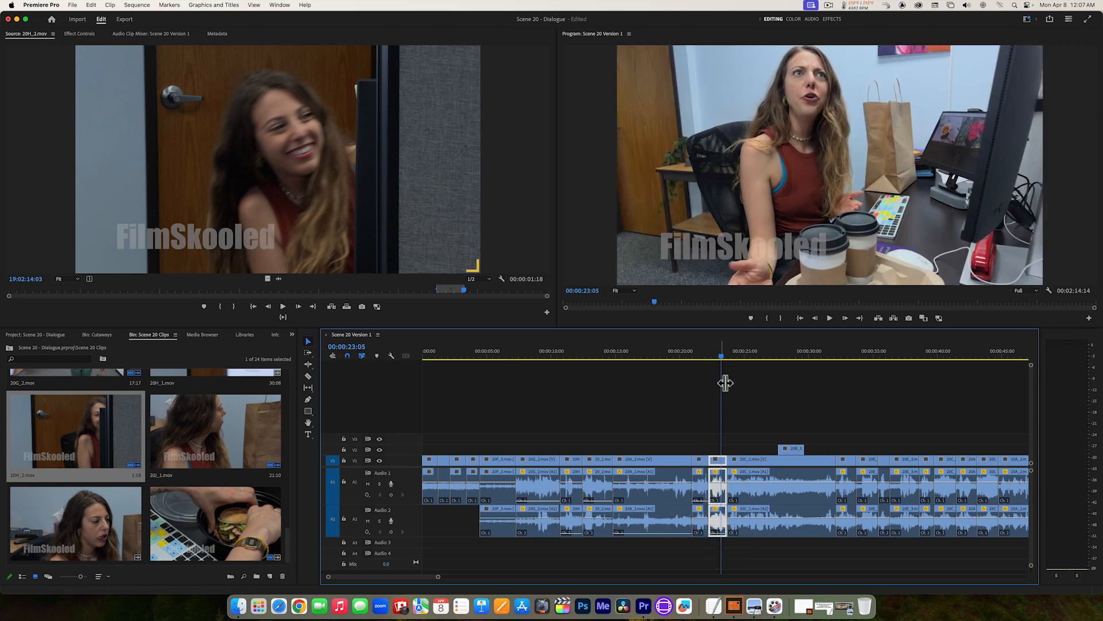
{"action": "left_click_drag", "start_coordinate": [721, 356], "coordinate": [712, 358]}
{"action": "key", "text": "space"}
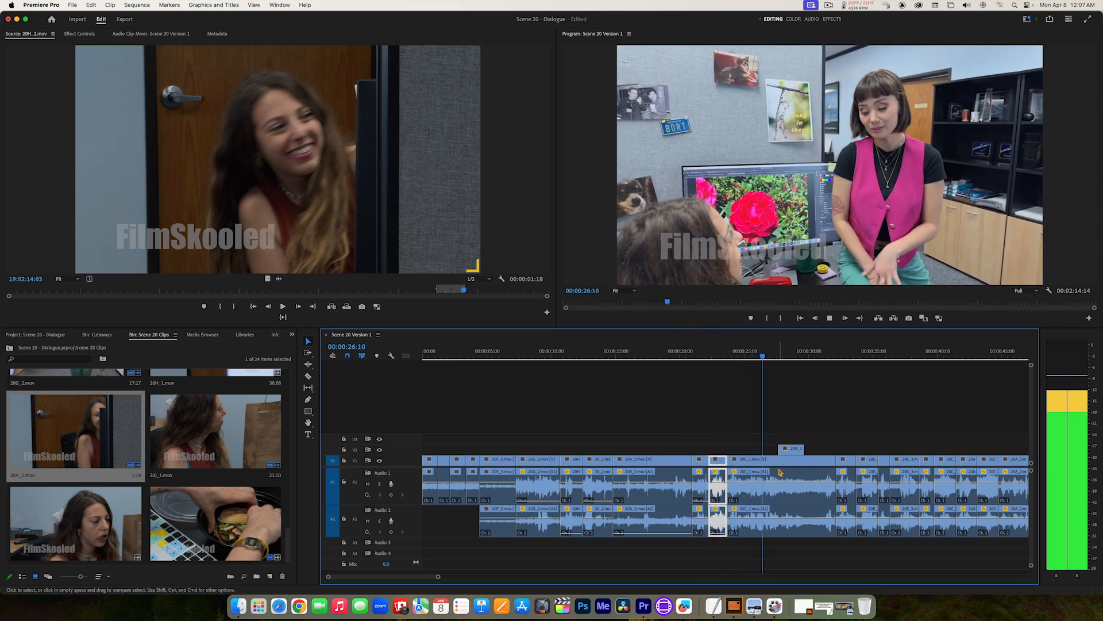
{"action": "key", "text": "space"}
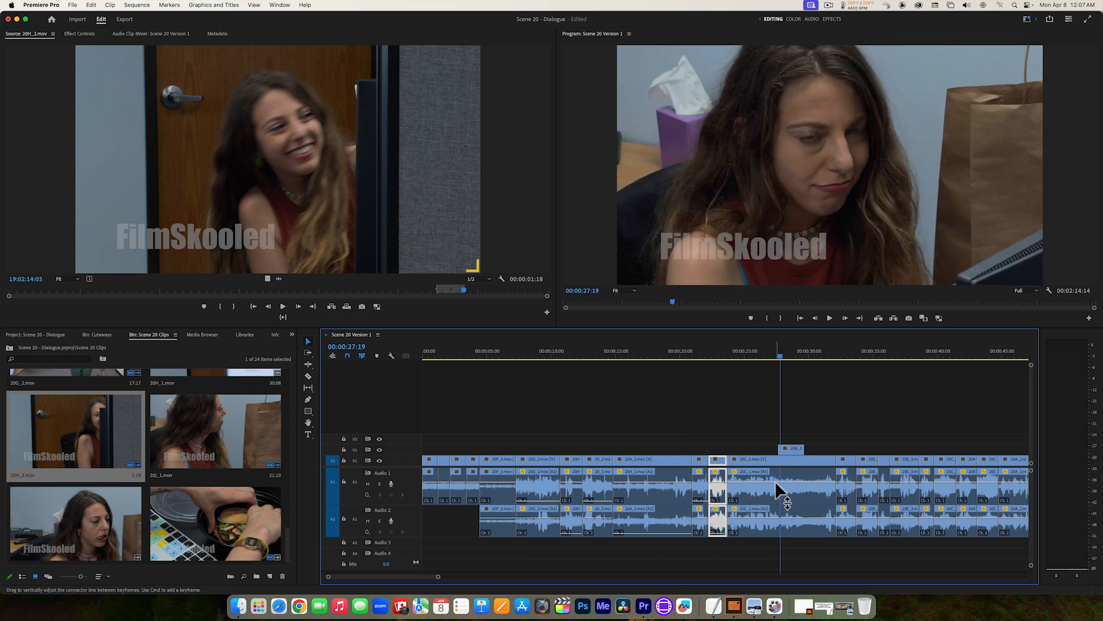
Step: Pull down the Audio 1 volume line of the long clip at 00:00:27:19 and replay it from near its start to 00:00:30:23
{"action": "left_click", "coordinate": [774, 481]}
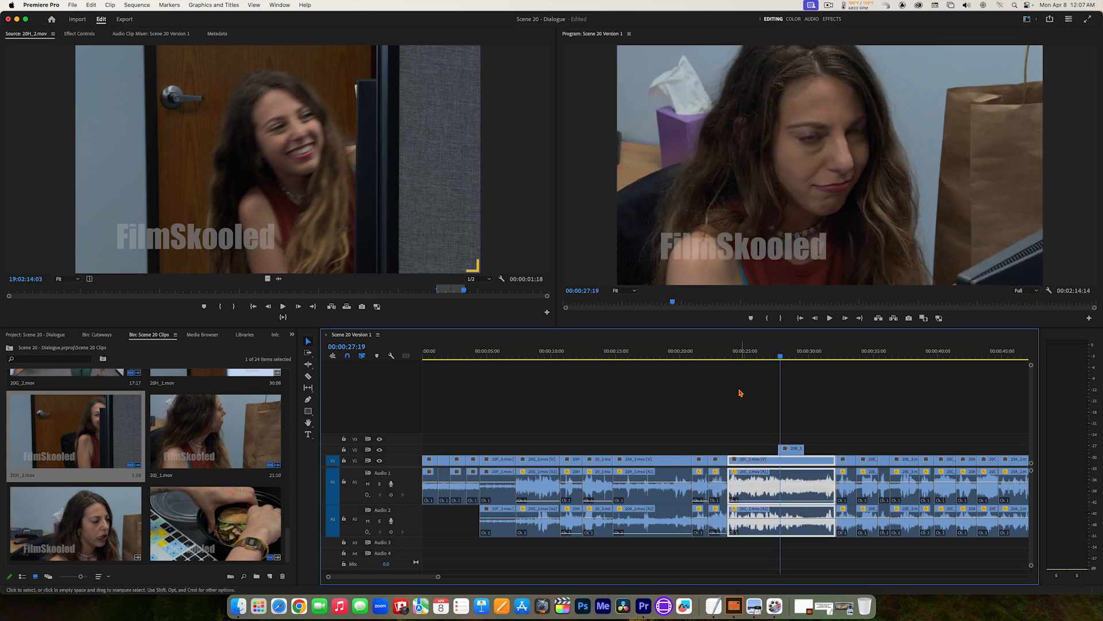
{"action": "left_click", "coordinate": [738, 351]}
{"action": "key", "text": "space"}
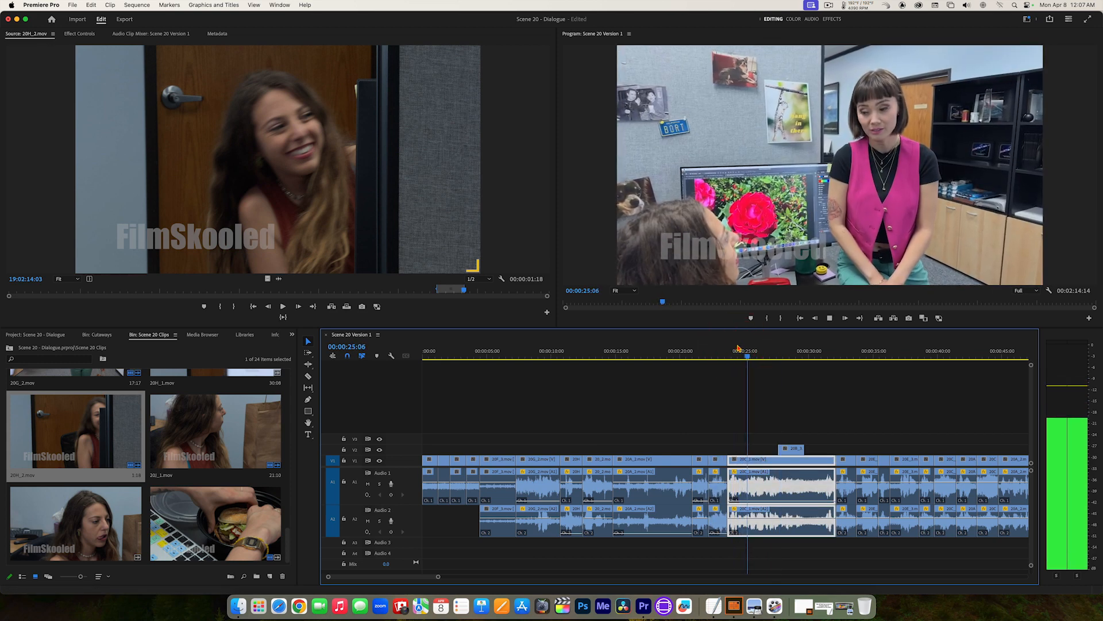
{"action": "key", "text": "space"}
{"action": "scroll", "coordinate": [405, 578], "scroll_direction": "right", "scroll_amount": 4}
{"action": "scroll", "coordinate": [406, 579], "scroll_direction": "right", "scroll_amount": 3}
{"action": "left_click", "coordinate": [407, 578]}
{"action": "key", "text": "space"}
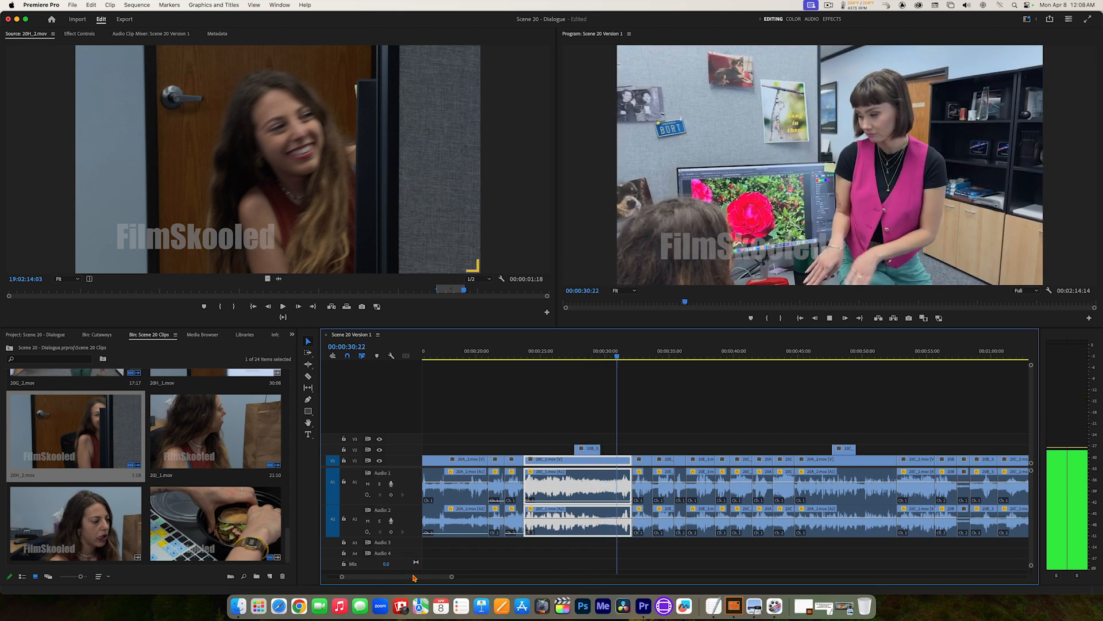
{"action": "key", "text": "space"}
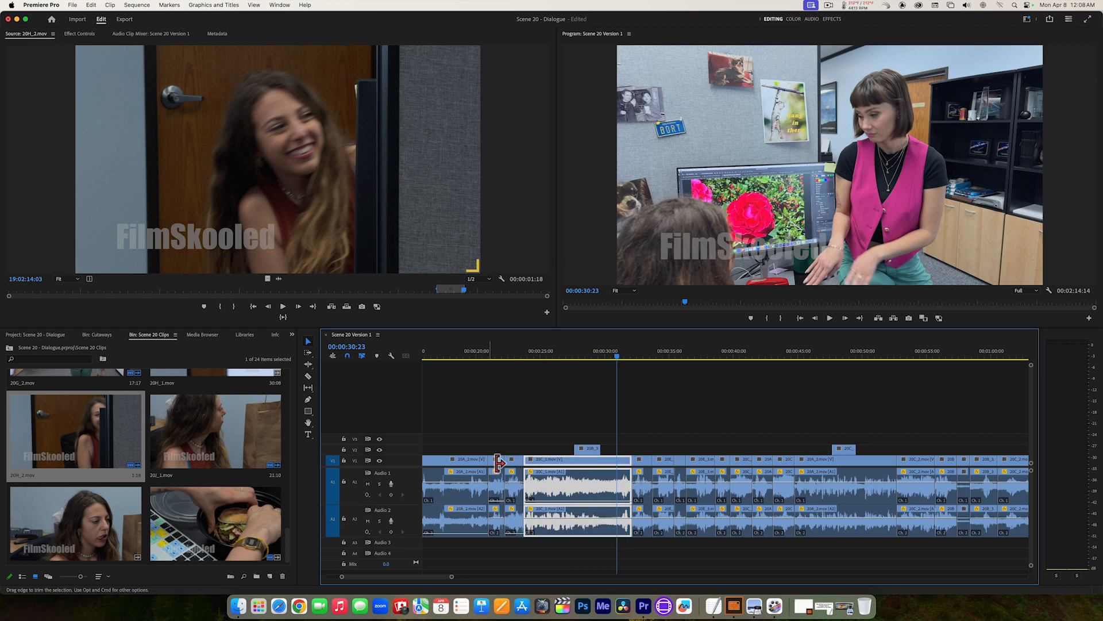
Step: Hide the audio waveforms in the timeline and play on to 00:00:32:14
{"action": "left_click", "coordinate": [391, 356]}
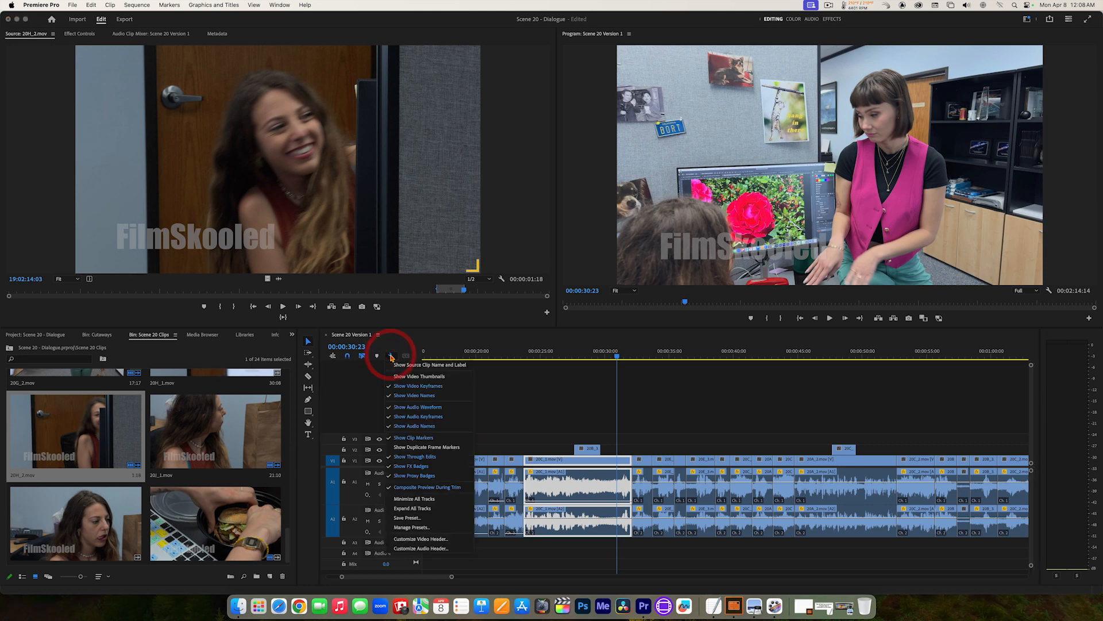
{"action": "left_click", "coordinate": [410, 407]}
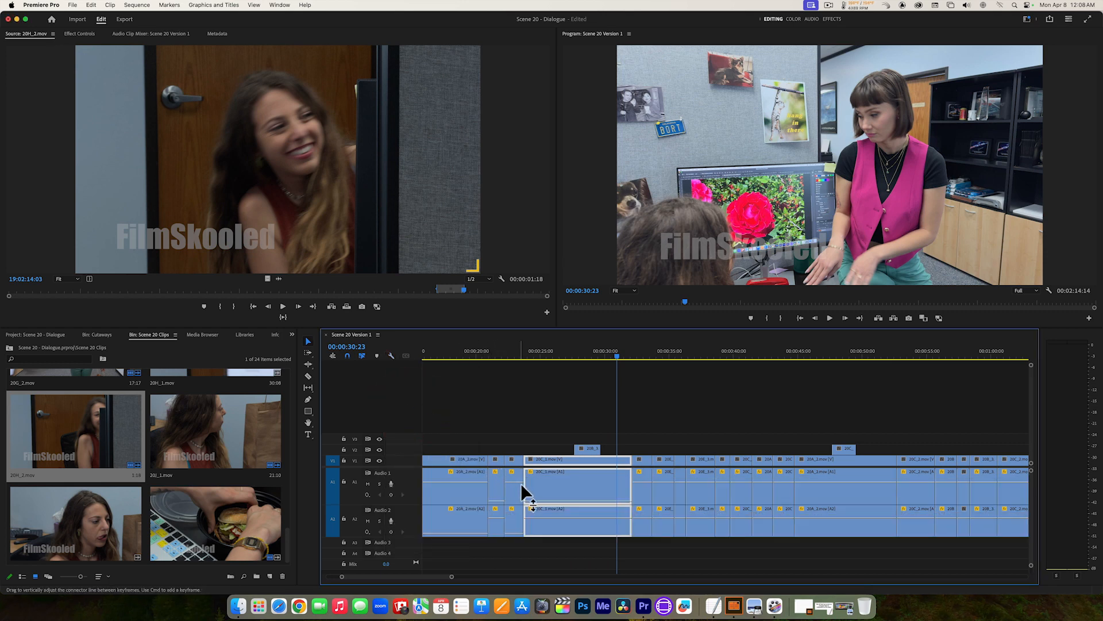
{"action": "key", "text": "space"}
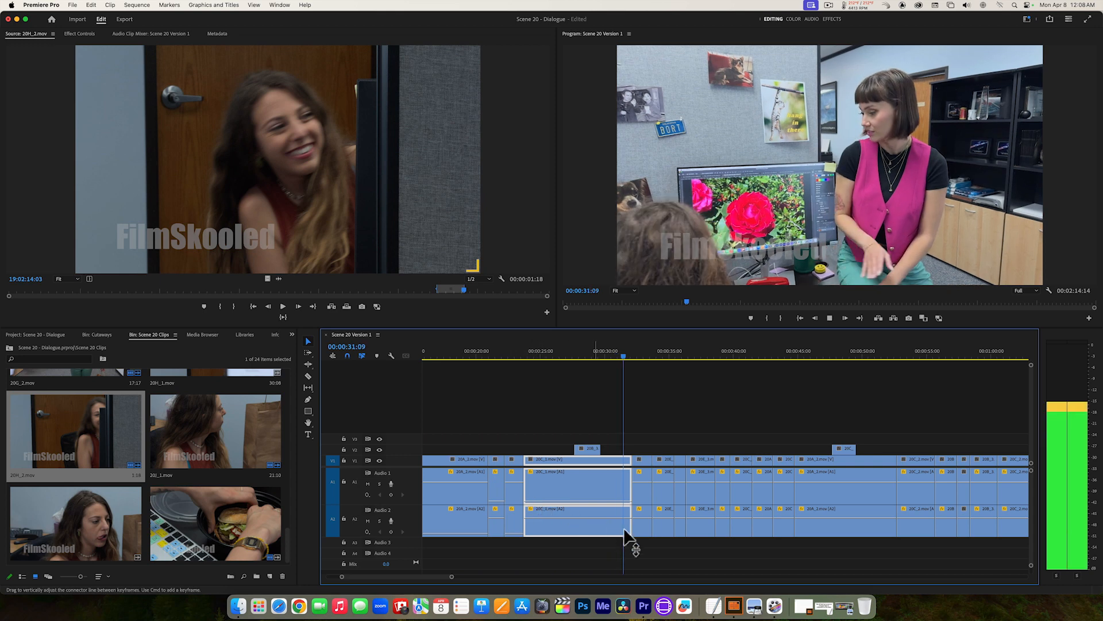
{"action": "key", "text": "space"}
Step: Pull down Audio 2 of the clip at 00:00:32:14, then Audio 1 and Audio 2 respectively of the next two clips, and play to 00:00:37:08
{"action": "left_click_drag", "start_coordinate": [642, 516], "coordinate": [648, 543]}
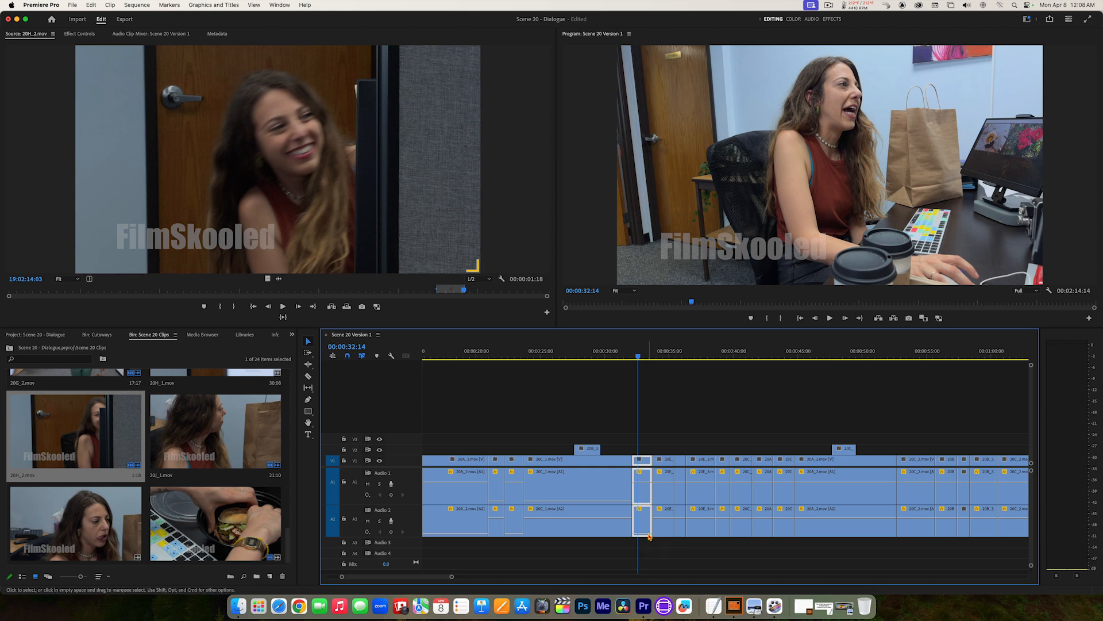
{"action": "left_click_drag", "start_coordinate": [660, 480], "coordinate": [680, 537]}
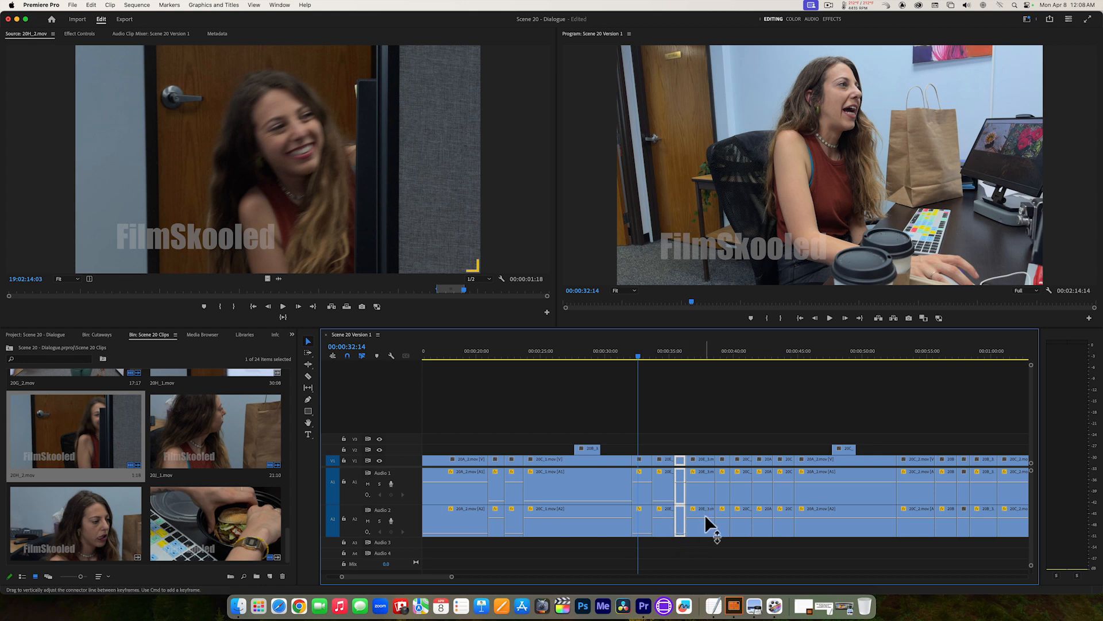
{"action": "key", "text": "space"}
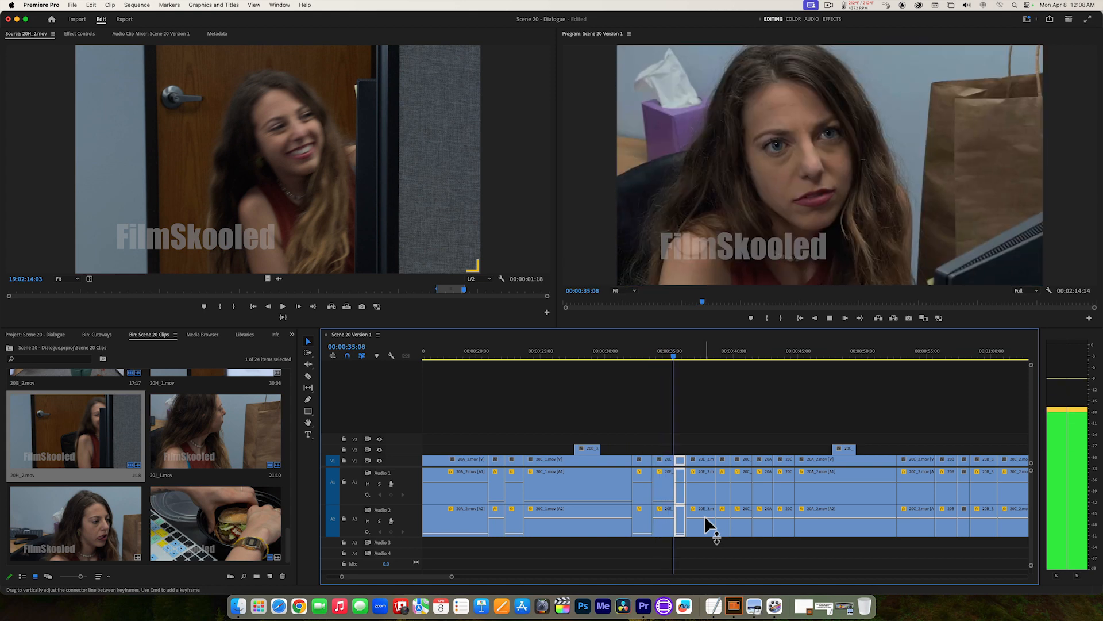
{"action": "key", "text": "space"}
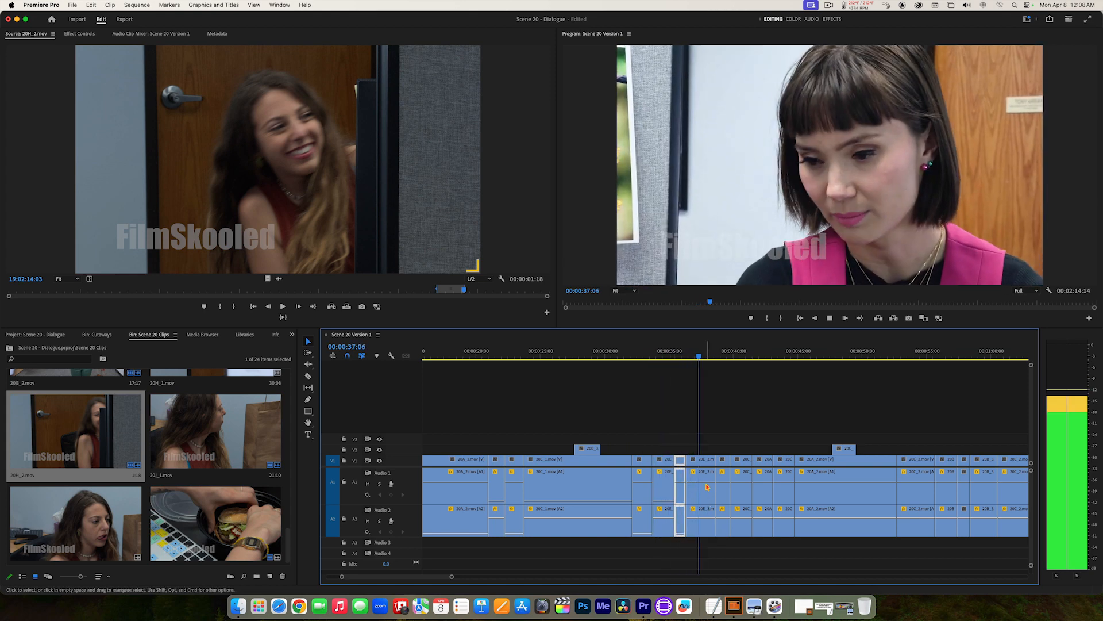
Step: Pull down Audio 1 of the clip at 00:00:37:08 and Audio 2 of the clip at 00:00:39:02, playing on to 00:00:40:19
{"action": "left_click", "coordinate": [706, 480]}
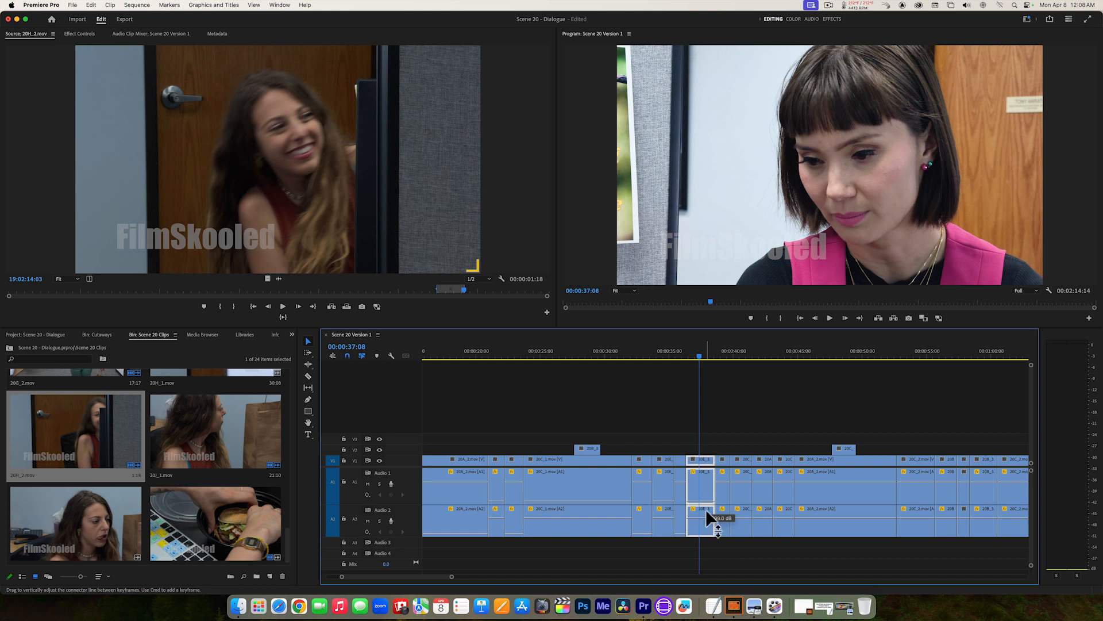
{"action": "key", "text": "space"}
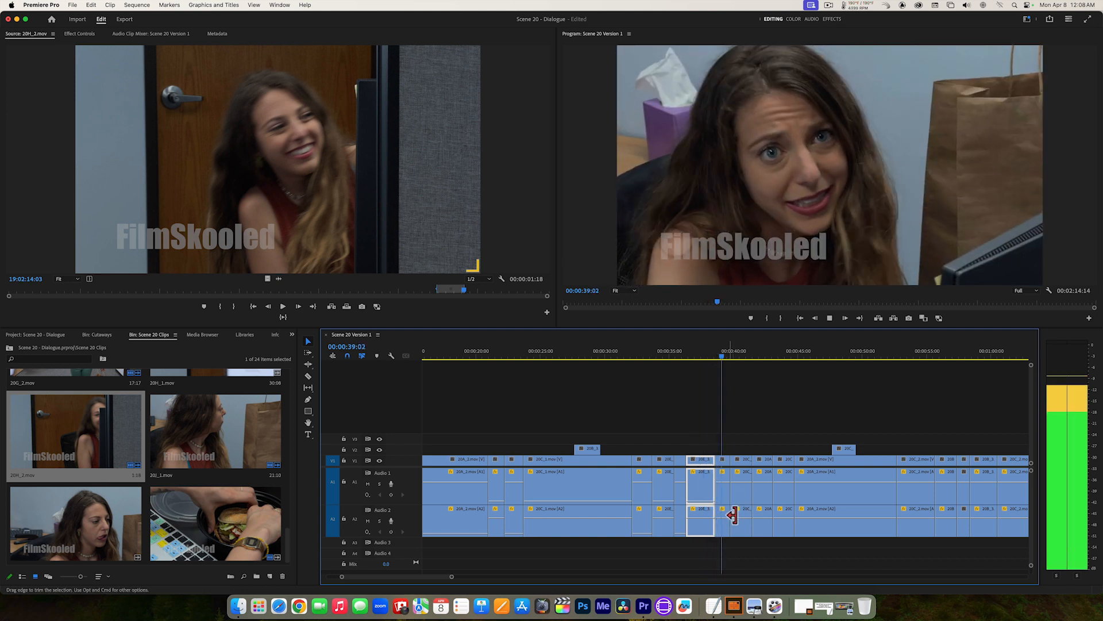
{"action": "key", "text": "space"}
{"action": "left_click", "coordinate": [726, 517]}
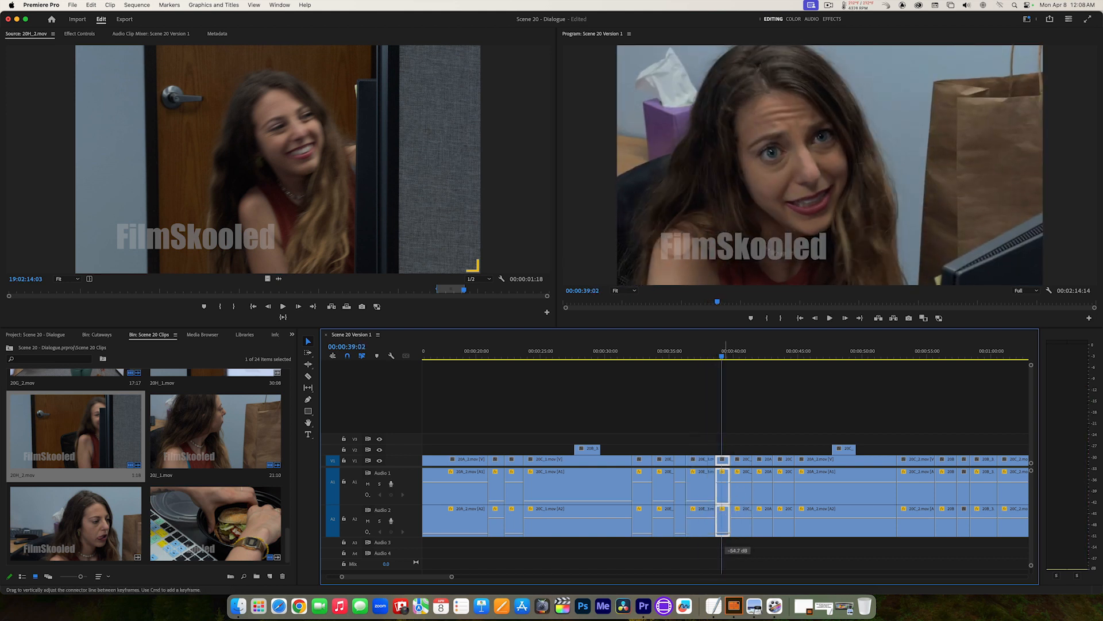
{"action": "key", "text": "space"}
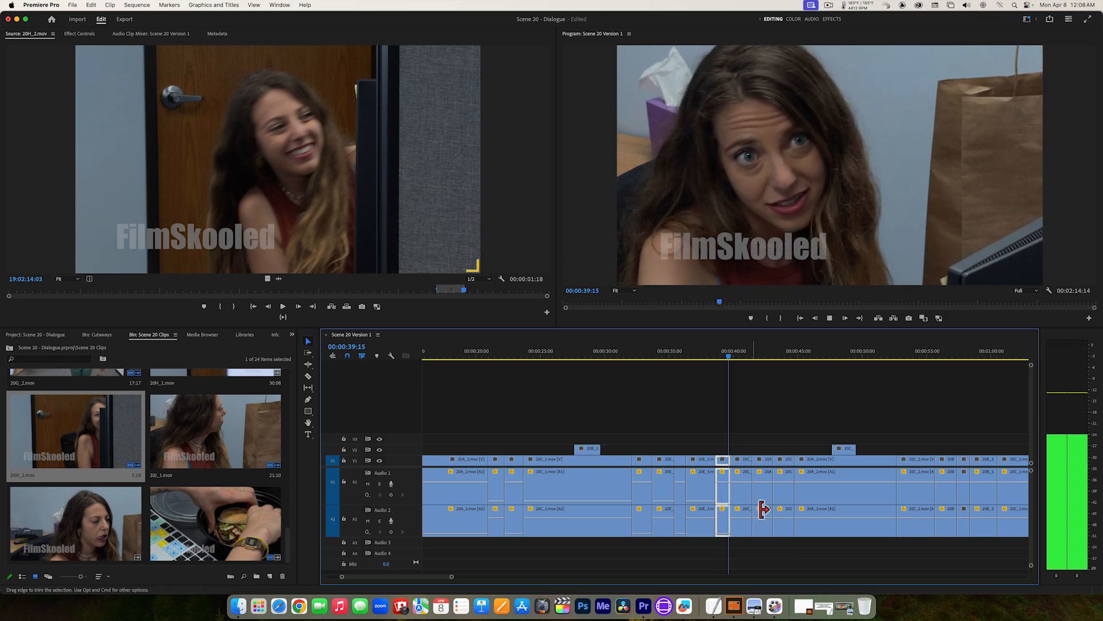
{"action": "key", "text": "space"}
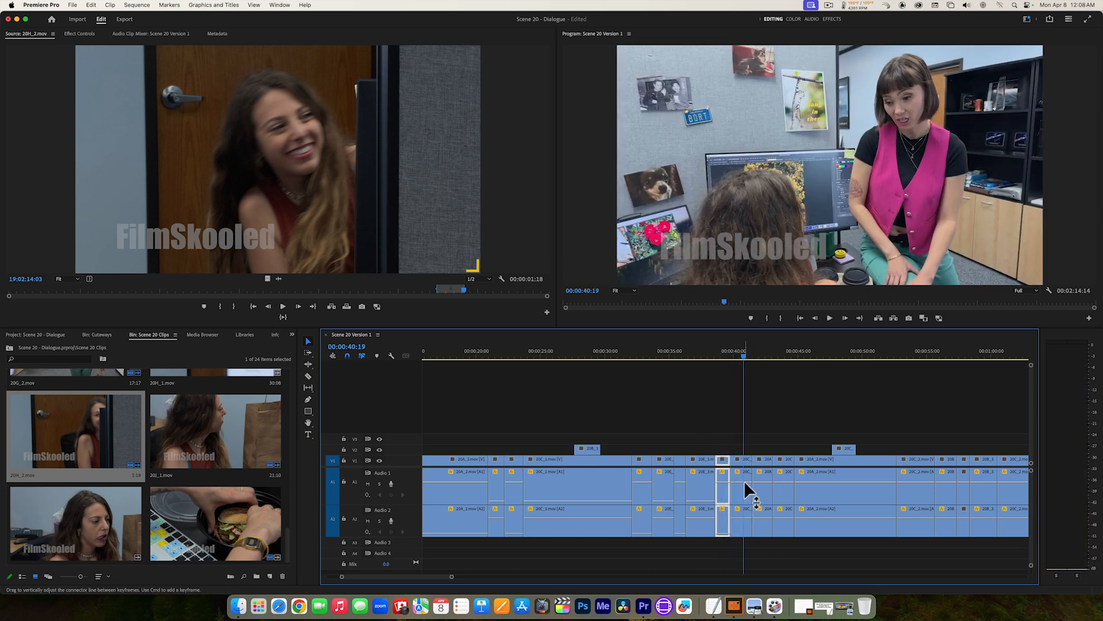
Step: Pull down Audio 1 of the clip at 00:00:40:19, replay the cut, and lower Audio 2 of the clip at 00:00:42:14 to -999.0 dB
{"action": "left_click", "coordinate": [746, 483]}
{"action": "left_click_drag", "start_coordinate": [723, 353], "coordinate": [716, 351]}
{"action": "key", "text": "space"}
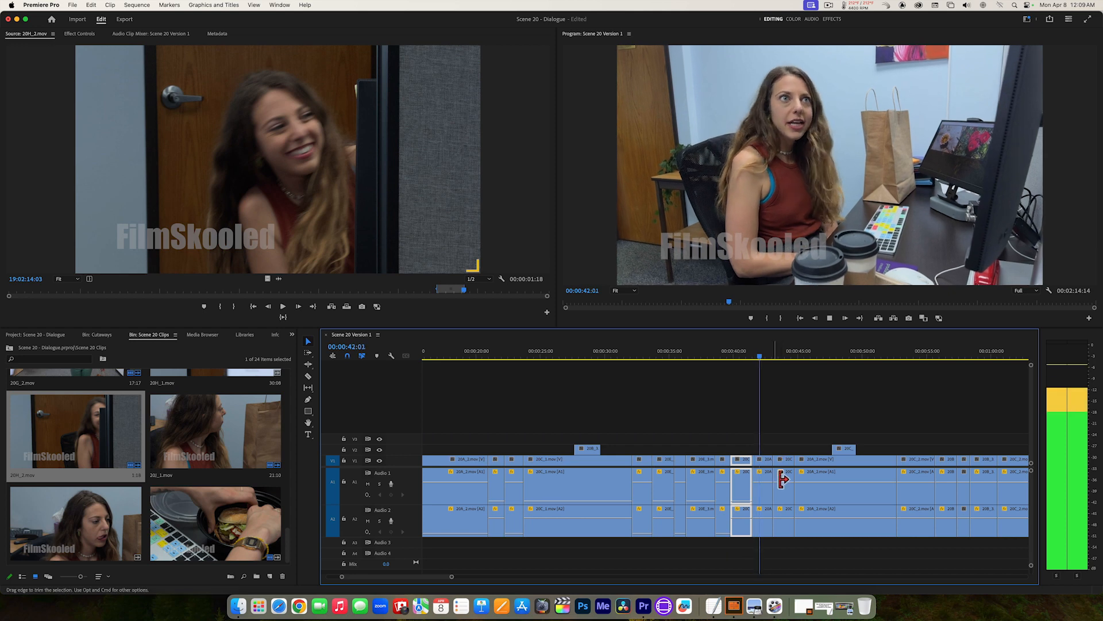
{"action": "key", "text": "space"}
{"action": "left_click", "coordinate": [762, 517]}
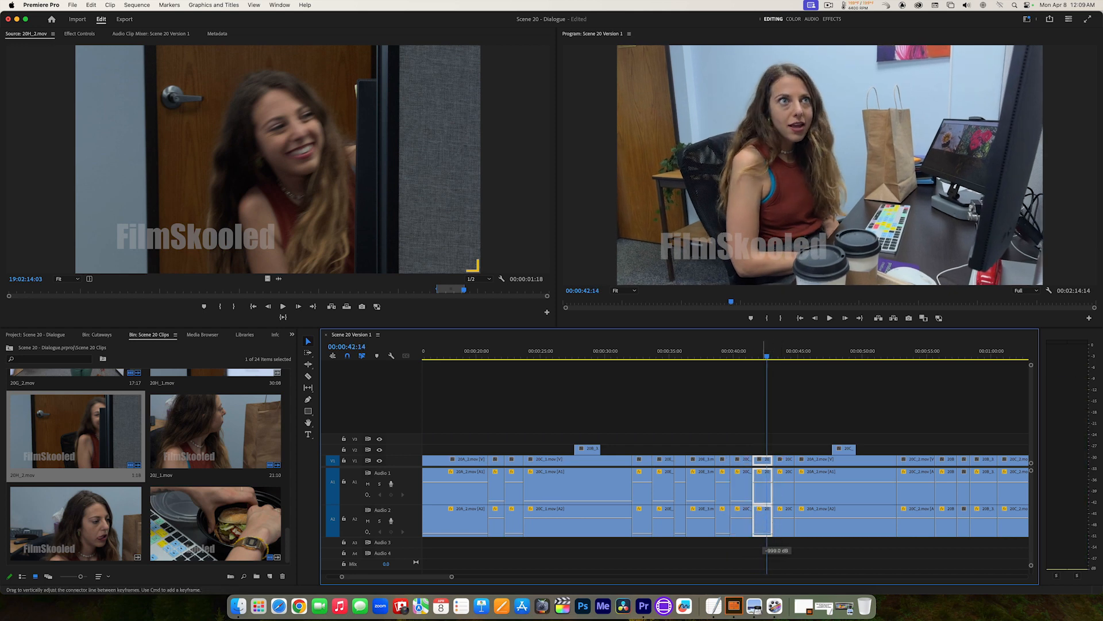
Step: Pull down Audio 1 of the clip at 00:00:44:01 and Audio 2 of the long clip at 00:00:46:06, playing to 00:00:47:11
{"action": "key", "text": "space"}
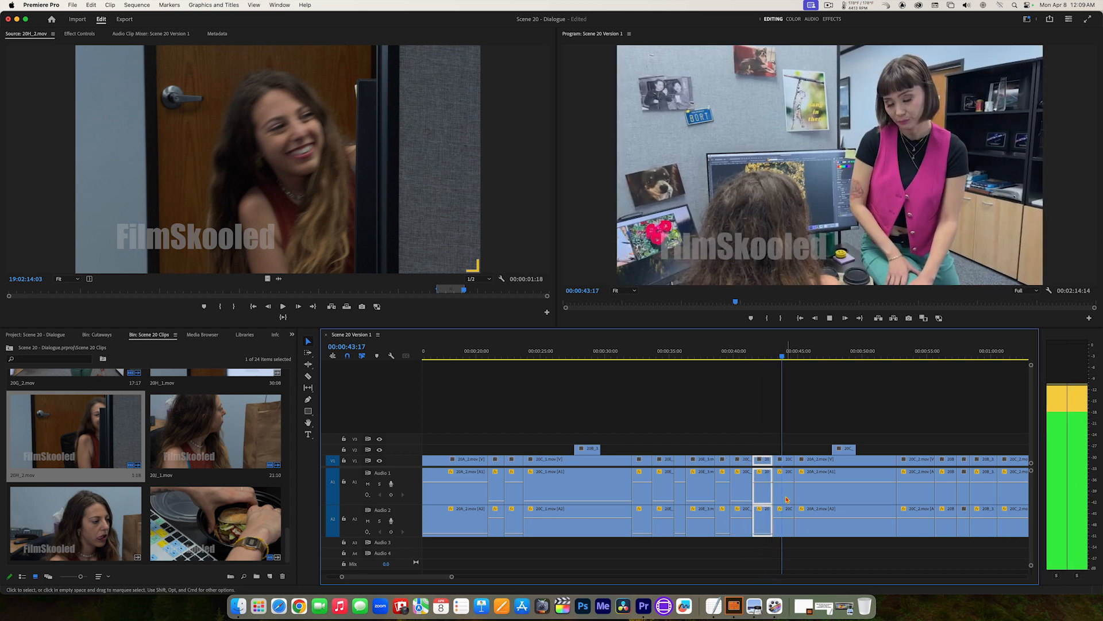
{"action": "key", "text": "space"}
{"action": "left_click", "coordinate": [785, 520]}
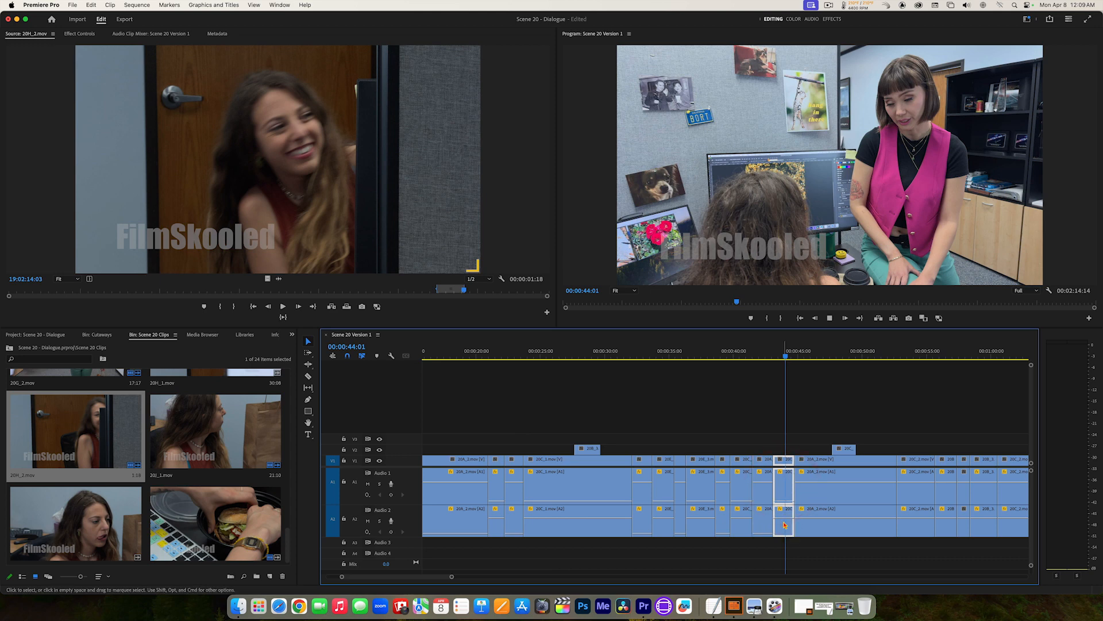
{"action": "key", "text": "space"}
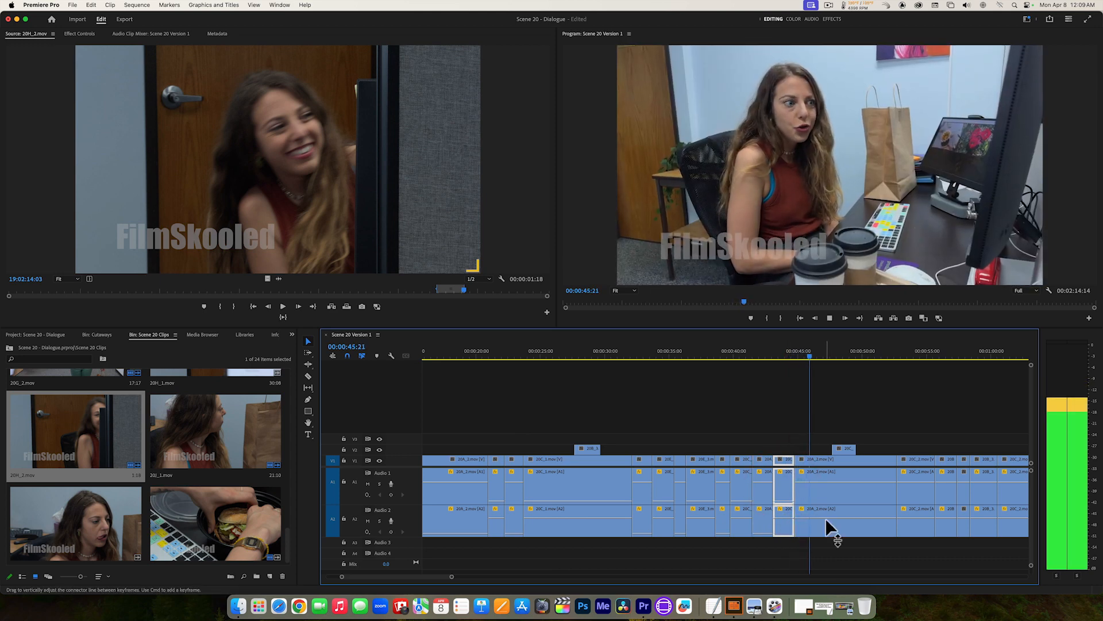
{"action": "left_click", "coordinate": [826, 518]}
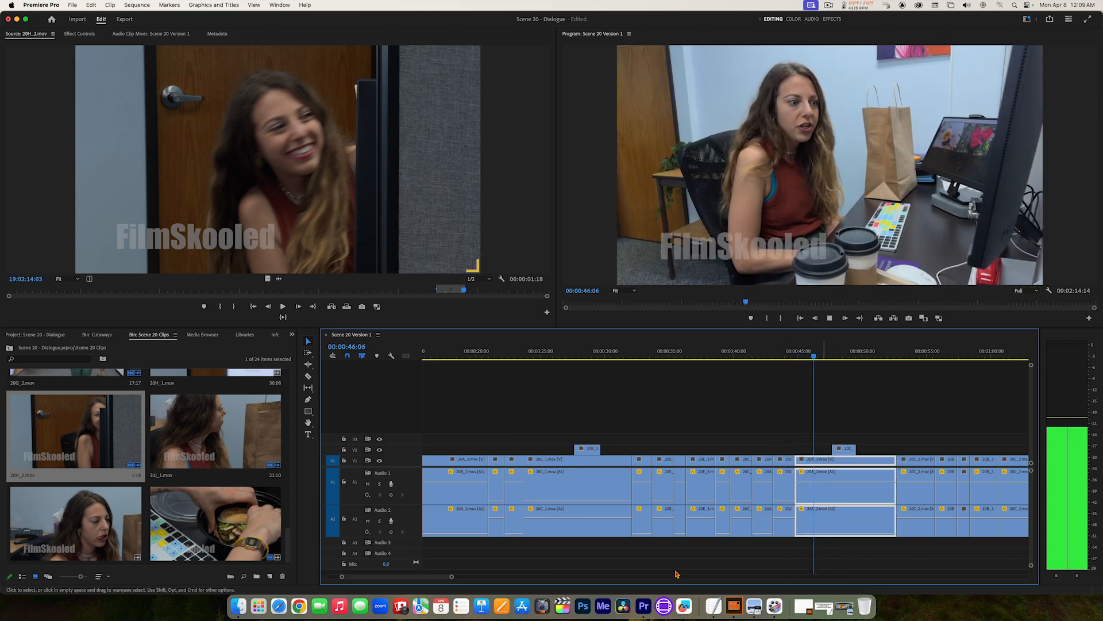
{"action": "key", "text": "space"}
Step: Pull down Audio 2 of the clip at 00:00:55:19 and Audio 1 of the clips on either side, playing to 00:01:00:15
{"action": "scroll", "coordinate": [442, 580], "scroll_direction": "down", "scroll_amount": 3}
{"action": "scroll", "coordinate": [443, 580], "scroll_direction": "down", "scroll_amount": 10}
{"action": "left_click", "coordinate": [453, 575]}
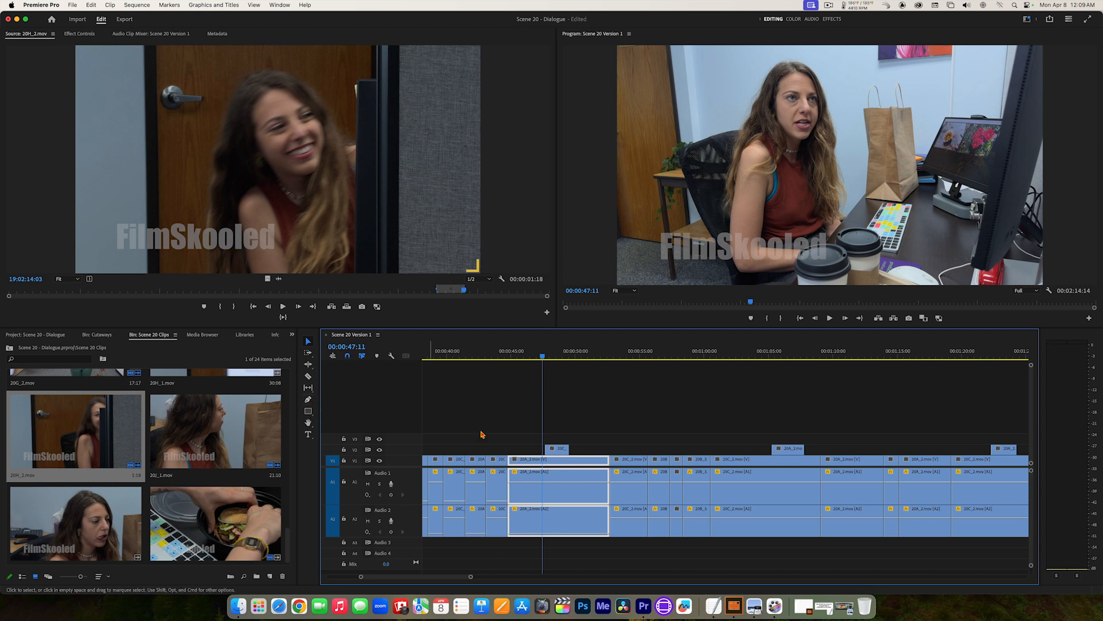
{"action": "left_click_drag", "start_coordinate": [628, 482], "coordinate": [663, 540]}
{"action": "key", "text": "space"}
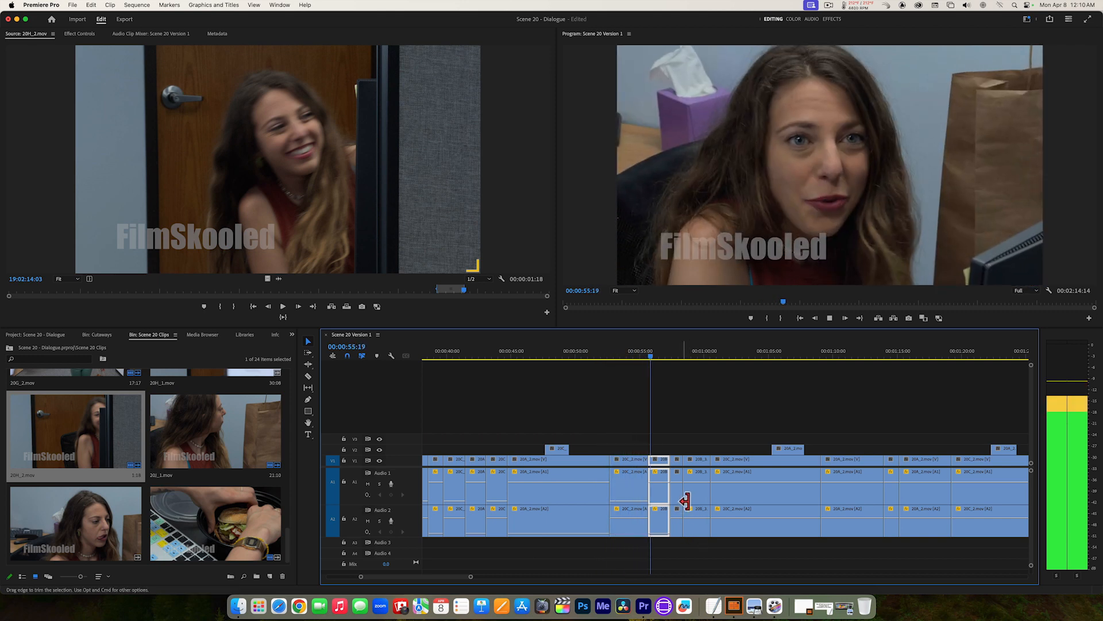
{"action": "key", "text": "space"}
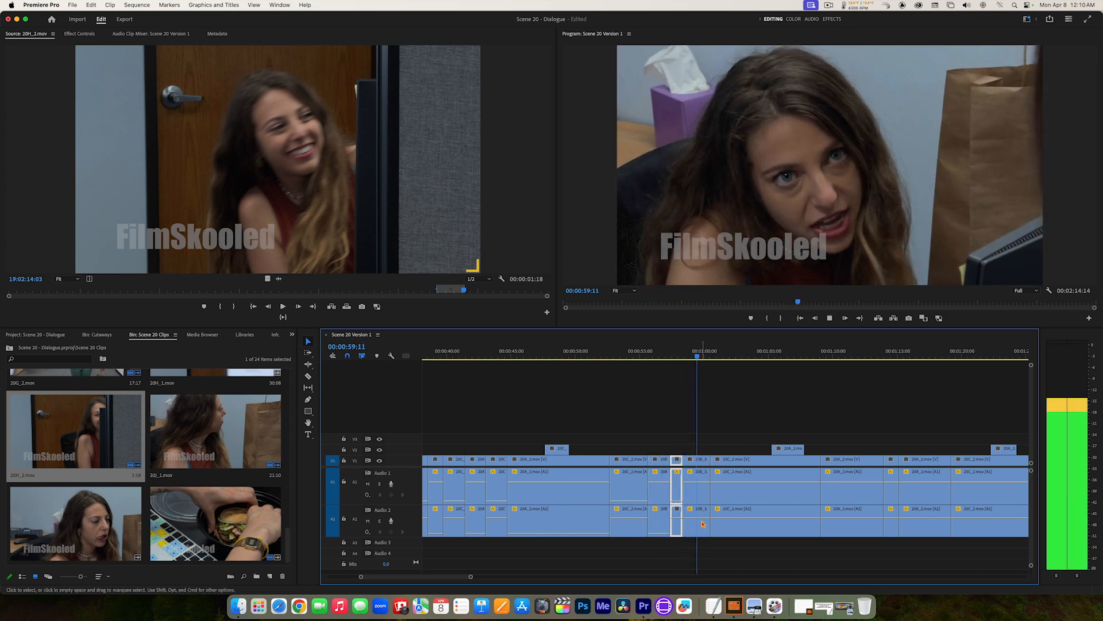
{"action": "key", "text": "space"}
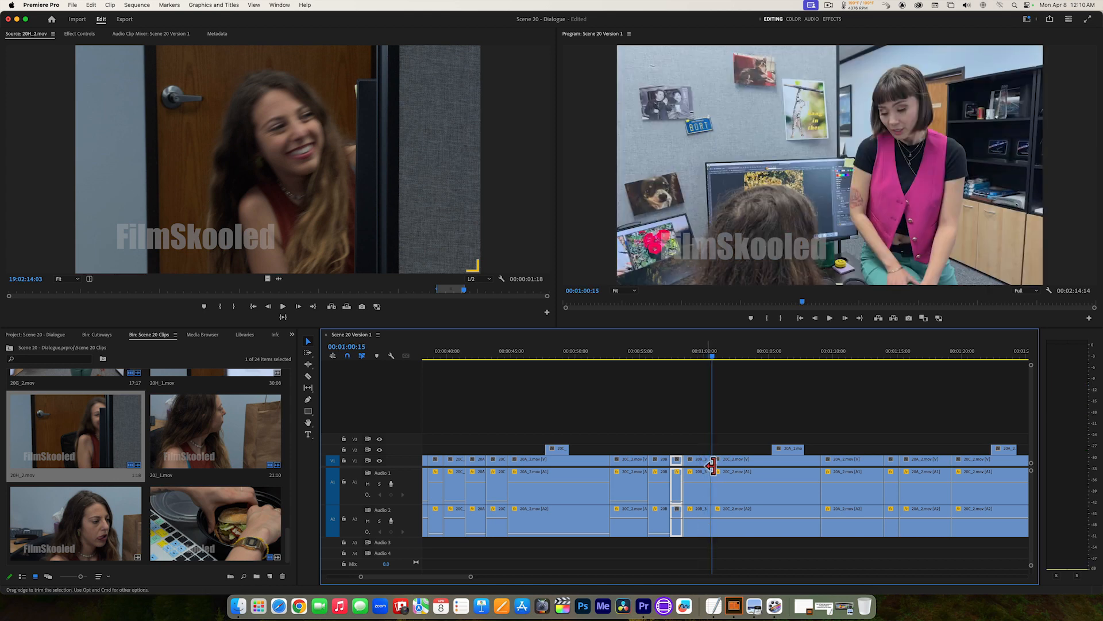
Step: Lower Audio 2 of the clip just before 00:01:00:15 to -999.0 dB, pull down Audio 1 of the long clip after it, and play on
{"action": "left_click_drag", "start_coordinate": [701, 518], "coordinate": [701, 538]}
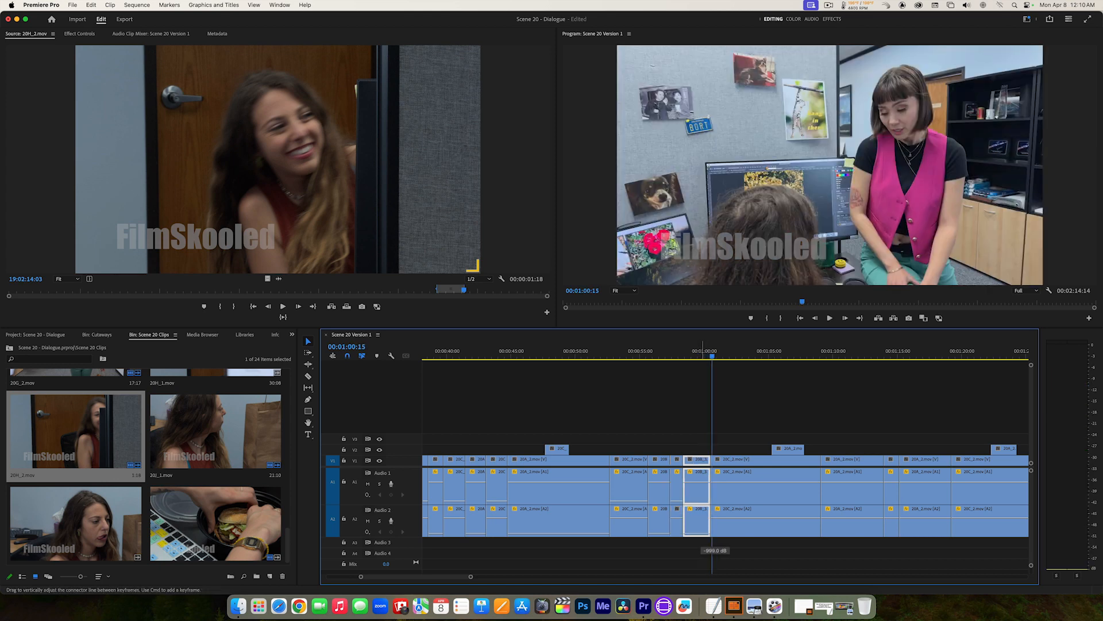
{"action": "left_click_drag", "start_coordinate": [742, 482], "coordinate": [743, 502]}
{"action": "key", "text": "space"}
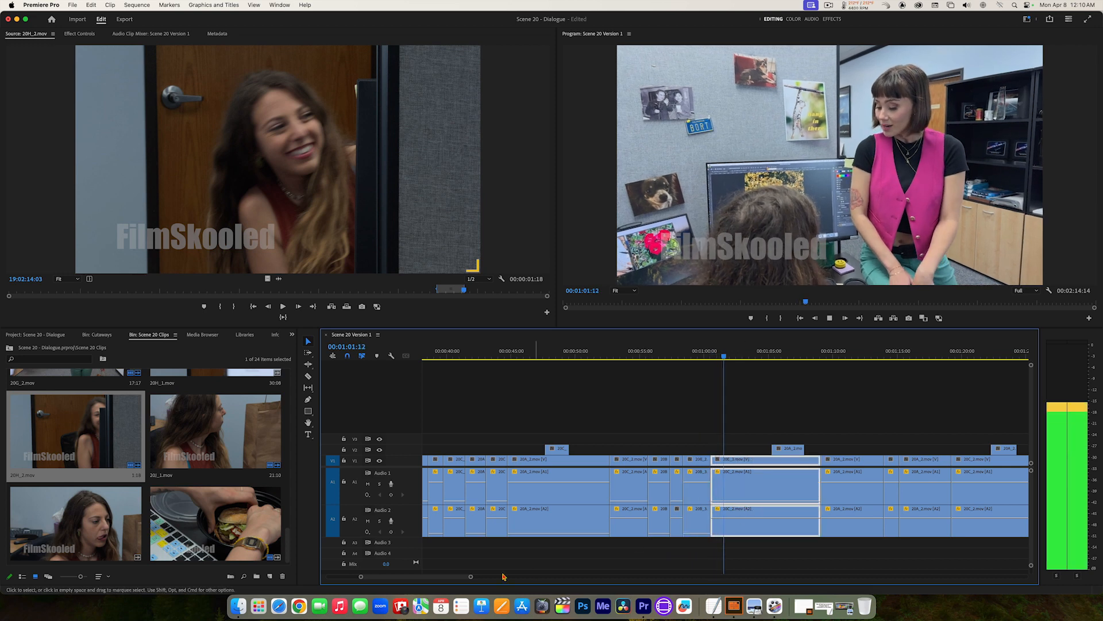
{"action": "left_click_drag", "start_coordinate": [458, 579], "coordinate": [473, 578]}
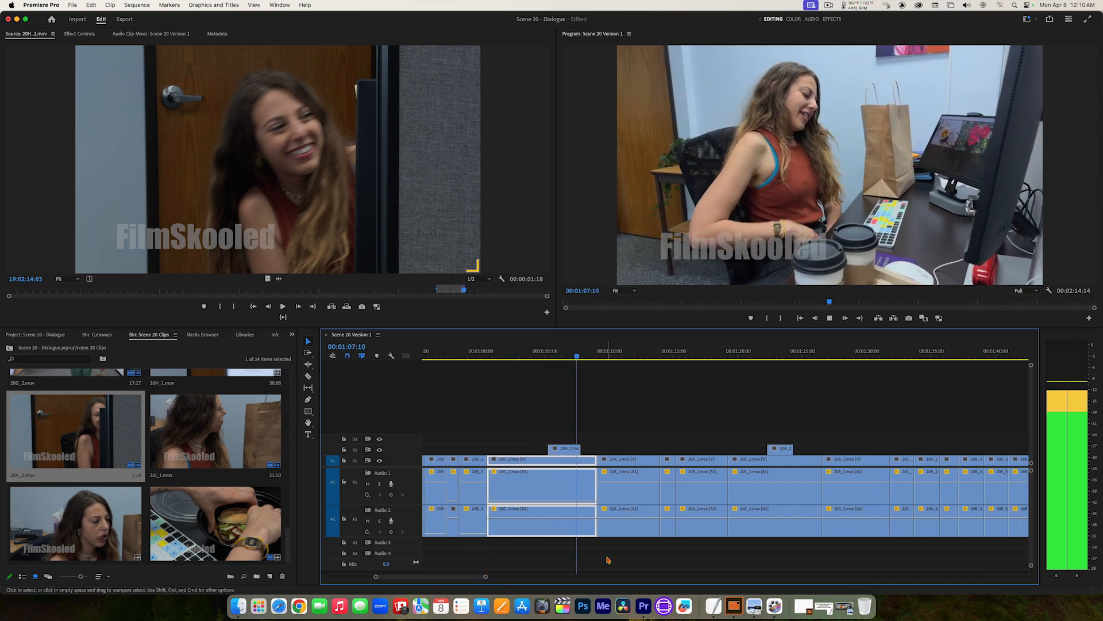
Step: Pull down Audio 2 of the clip at 00:01:10:03 and play through the next cut to 00:01:15:01
{"action": "left_click", "coordinate": [646, 526]}
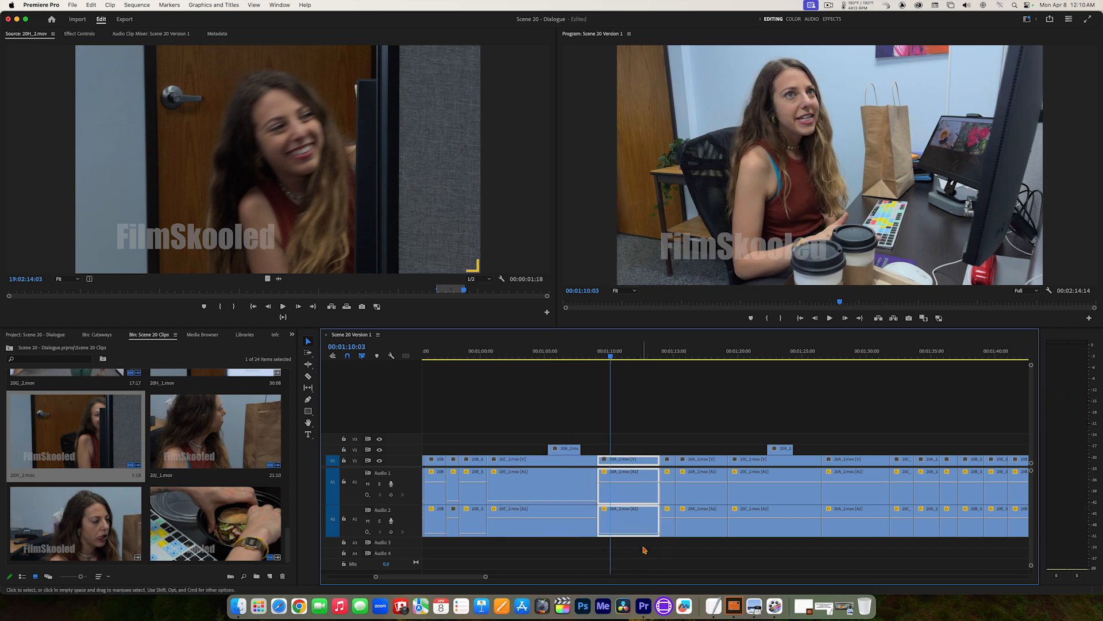
{"action": "key", "text": "space"}
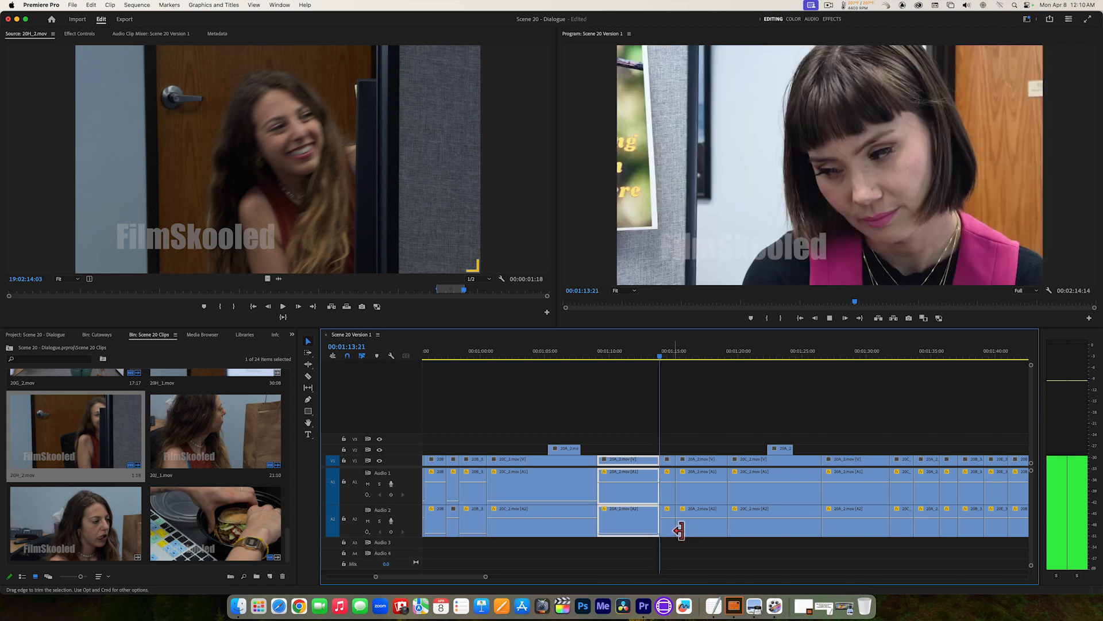
{"action": "key", "text": "space"}
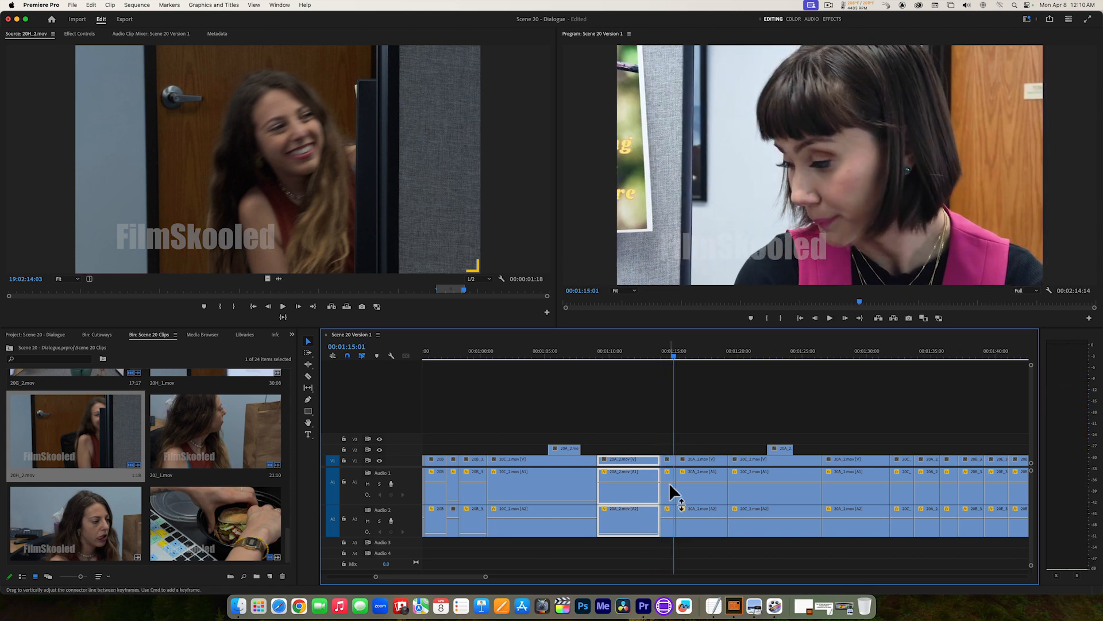
Step: Pull down Audio 1 of the short clip before 00:01:15:01 and Audio 2 of the clip after it, playing to 00:01:20:21
{"action": "left_click", "coordinate": [668, 481]}
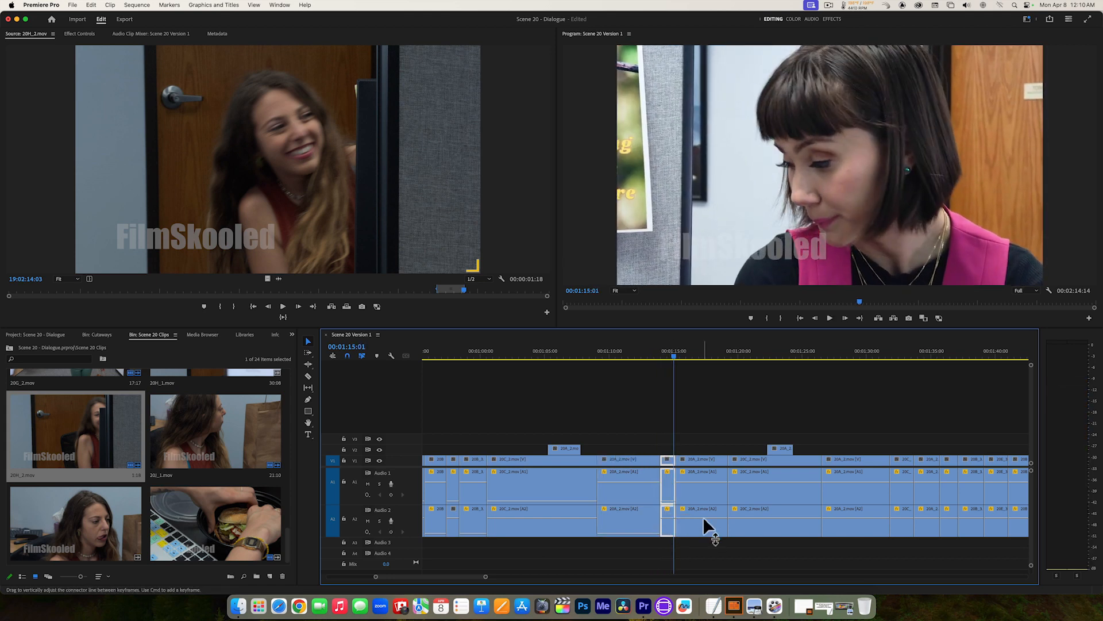
{"action": "left_click_drag", "start_coordinate": [703, 516], "coordinate": [704, 535]}
{"action": "key", "text": "space"}
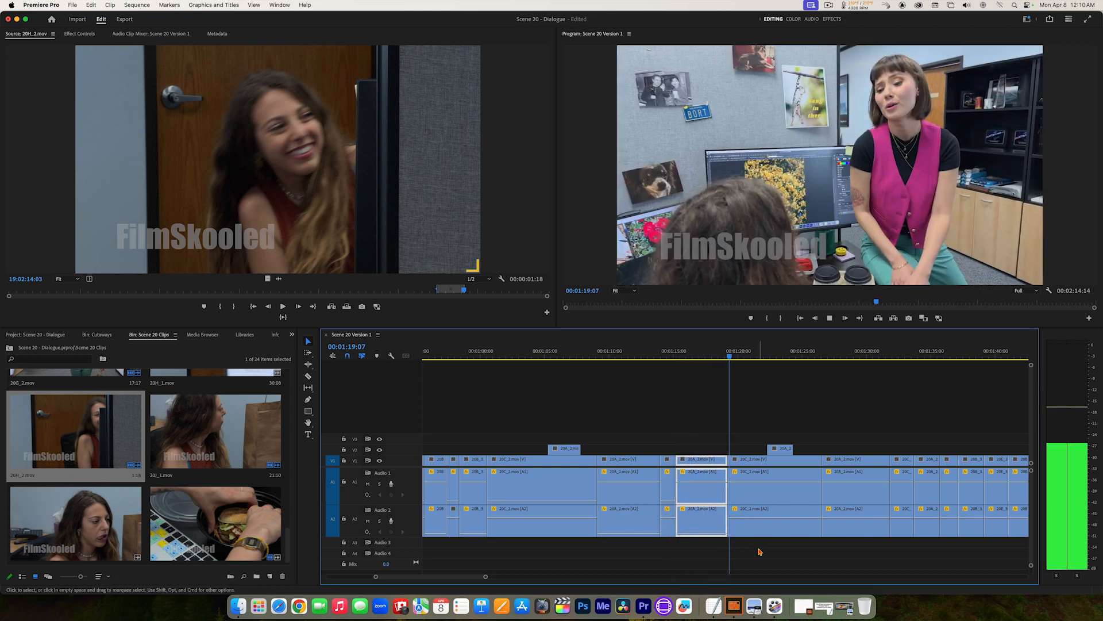
{"action": "key", "text": "space"}
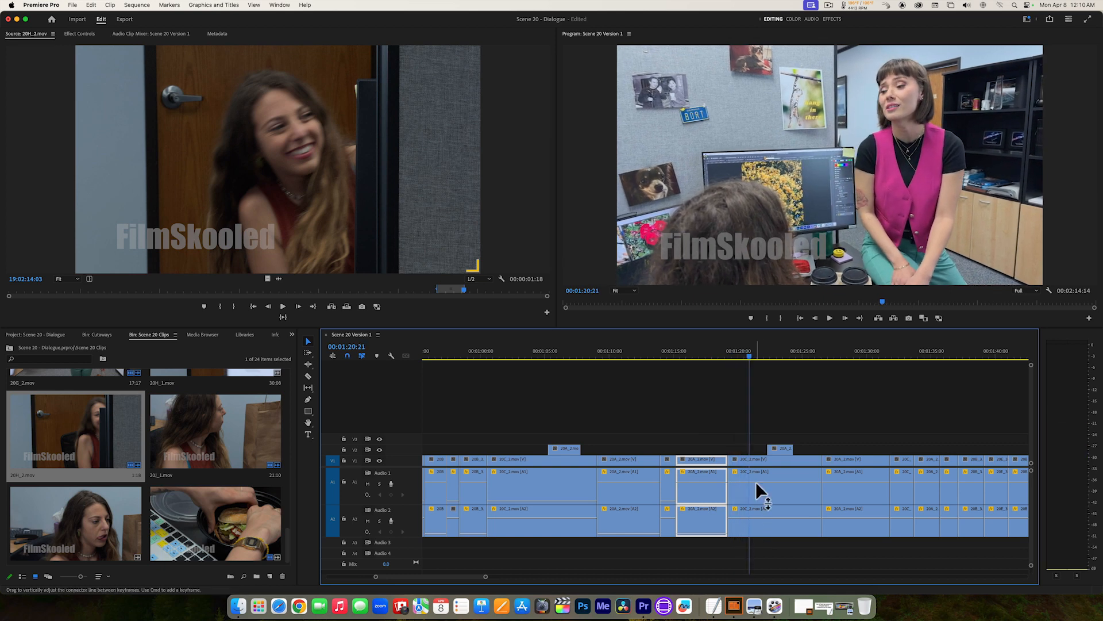
Step: Pull down Audio 1 of the clip at 00:01:20:21, lower Audio 2 of the clip at 00:01:28:15 to -999.0 dB, and resume playback
{"action": "left_click_drag", "start_coordinate": [756, 487], "coordinate": [756, 513]}
{"action": "key", "text": "space"}
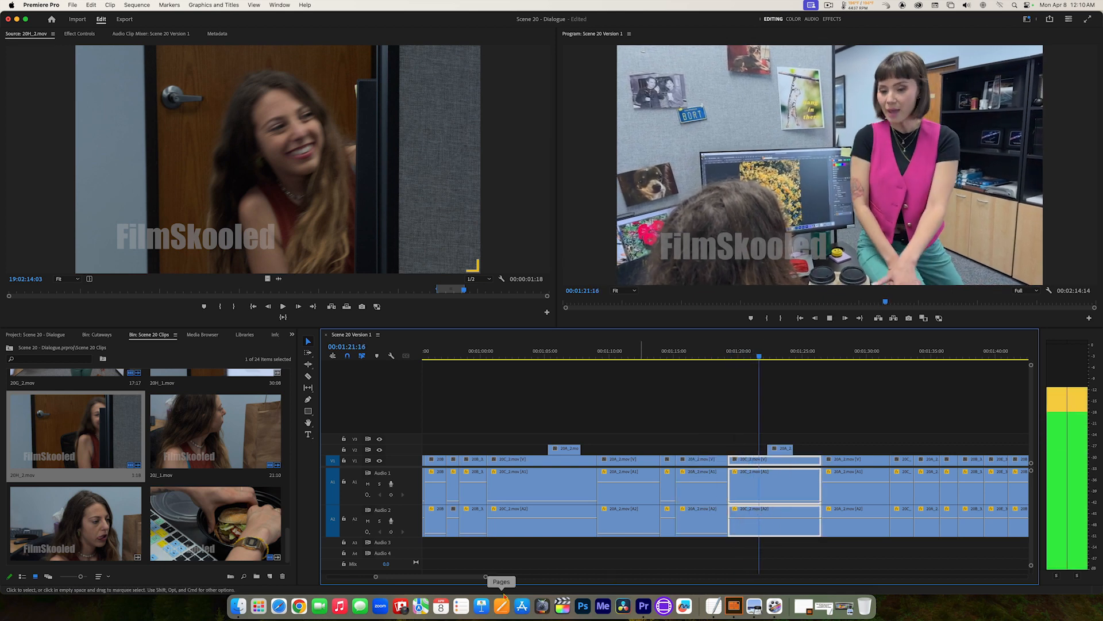
{"action": "left_click_drag", "start_coordinate": [464, 579], "coordinate": [480, 580]}
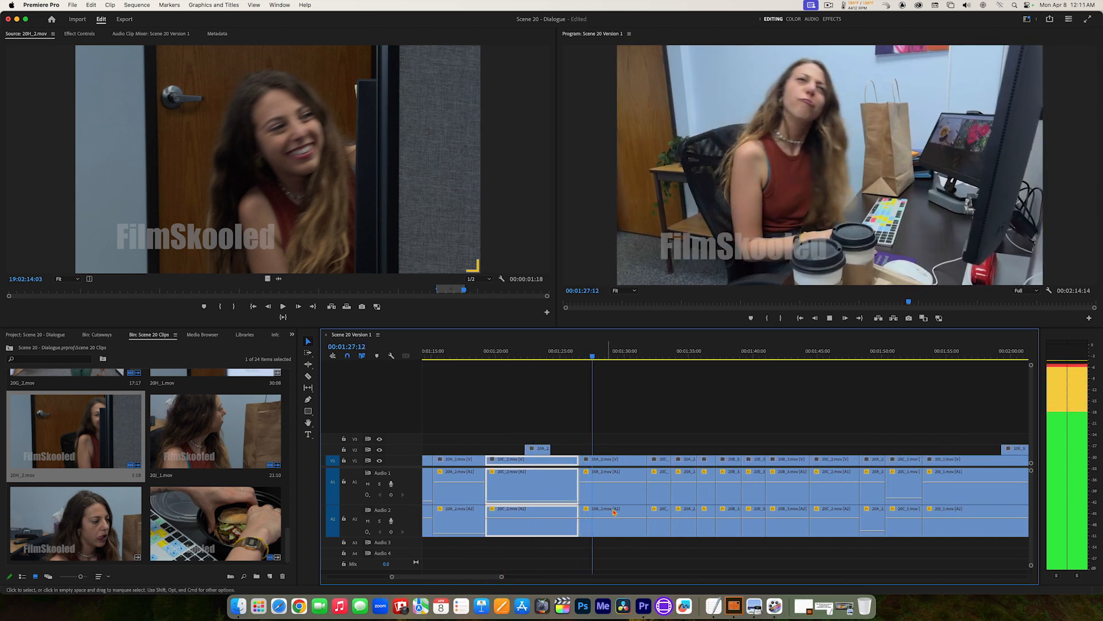
{"action": "left_click", "coordinate": [615, 519]}
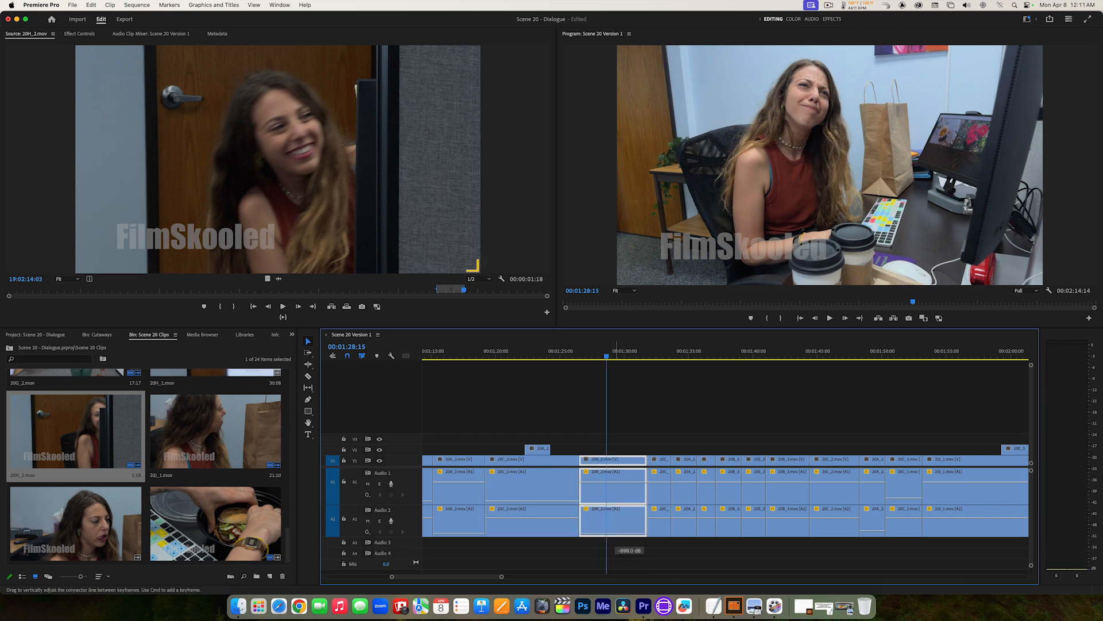
{"action": "key", "text": "space"}
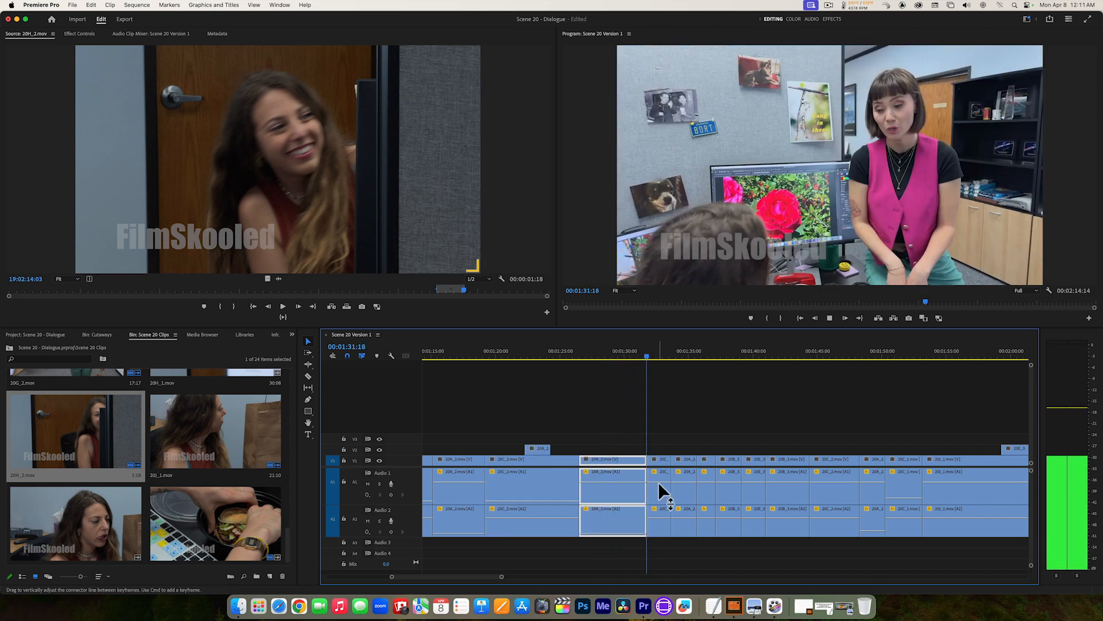
Step: Pull down Audio 1 of the clip at 00:01:32:11 and replay from just before its cut to 00:01:36:03
{"action": "left_click_drag", "start_coordinate": [659, 482], "coordinate": [661, 513]}
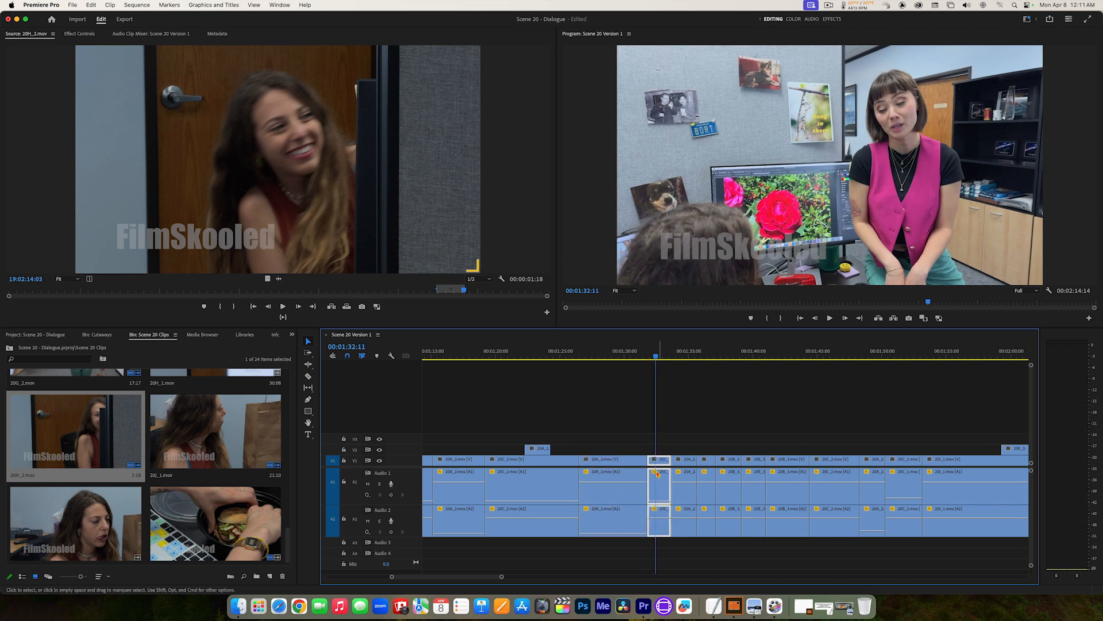
{"action": "left_click", "coordinate": [629, 357]}
{"action": "key", "text": "space"}
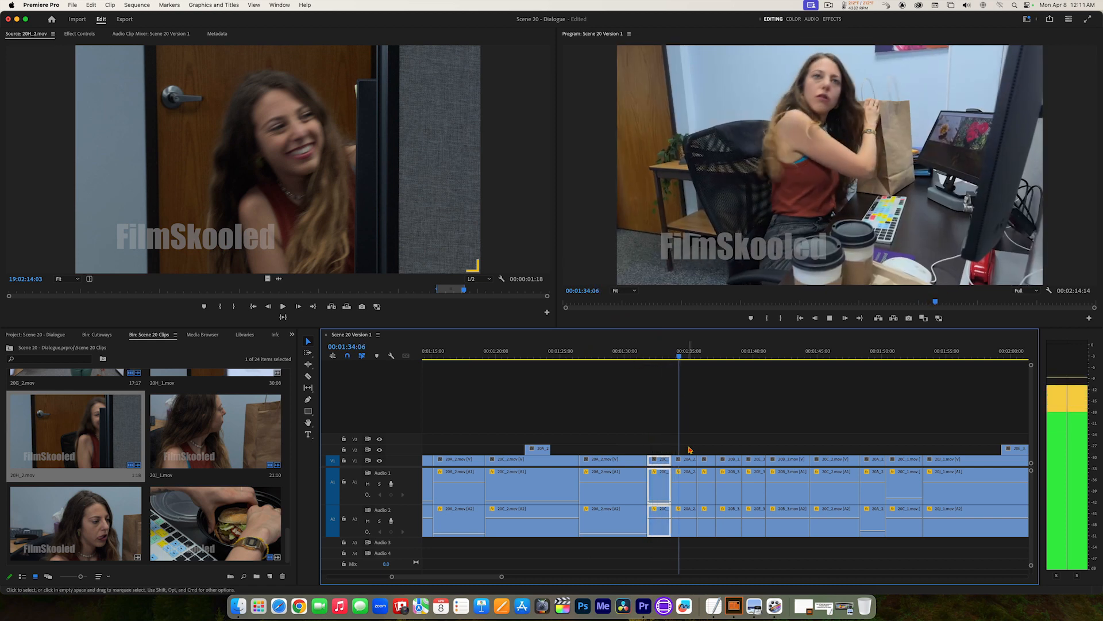
{"action": "key", "text": "space"}
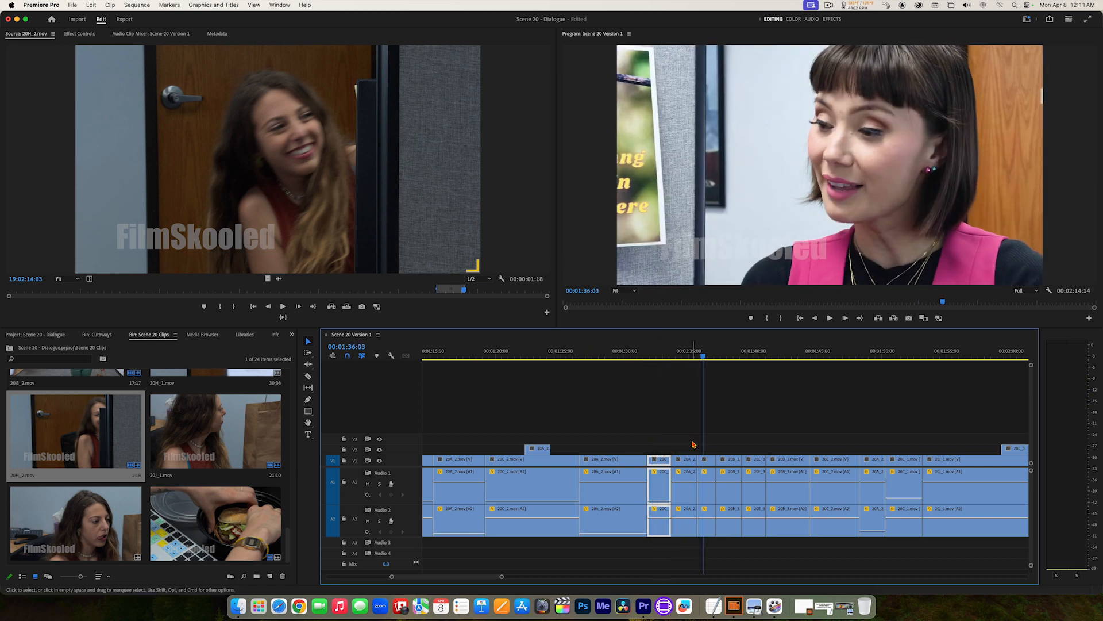
Step: Return to the cut at 00:01:31:19 and show audio waveforms on the timeline clips
{"action": "key", "text": "Up"}
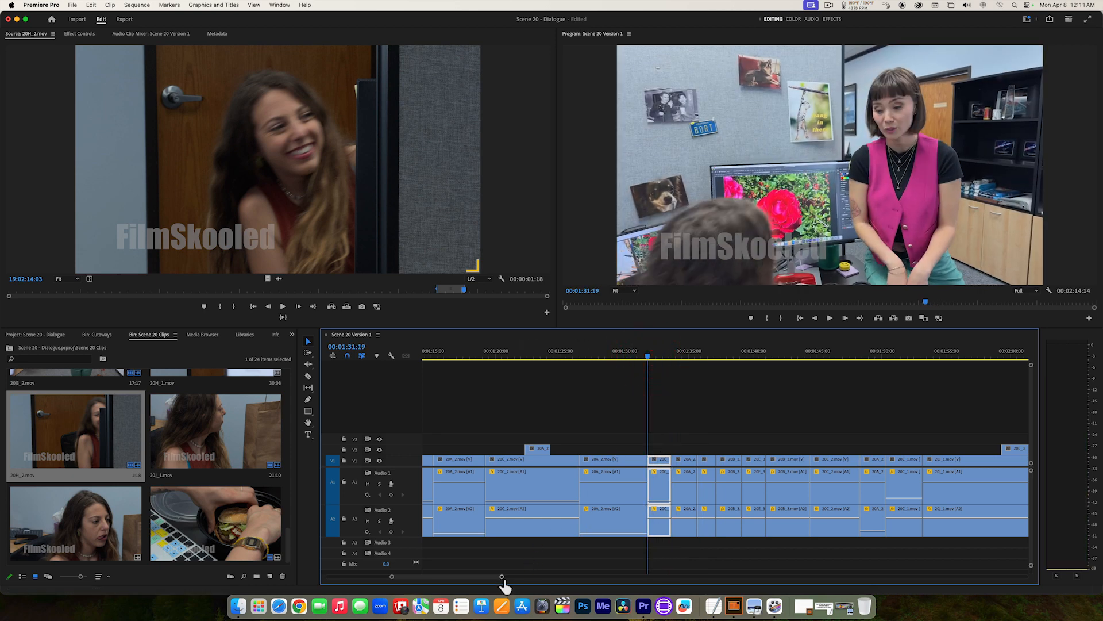
{"action": "left_click_drag", "start_coordinate": [505, 582], "coordinate": [461, 594]}
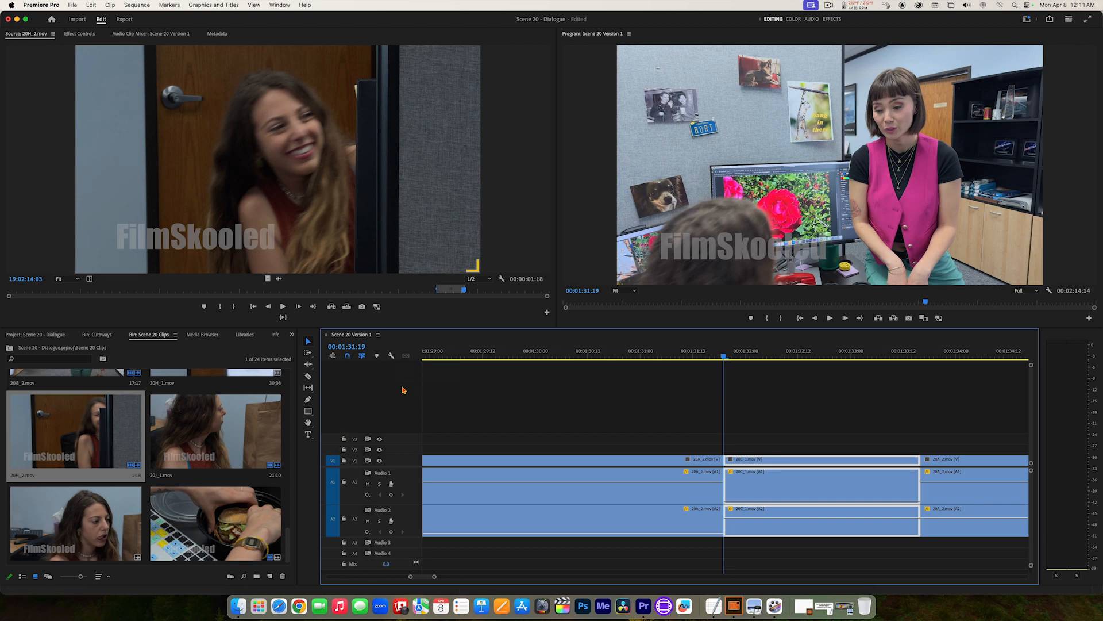
{"action": "left_click", "coordinate": [392, 358]}
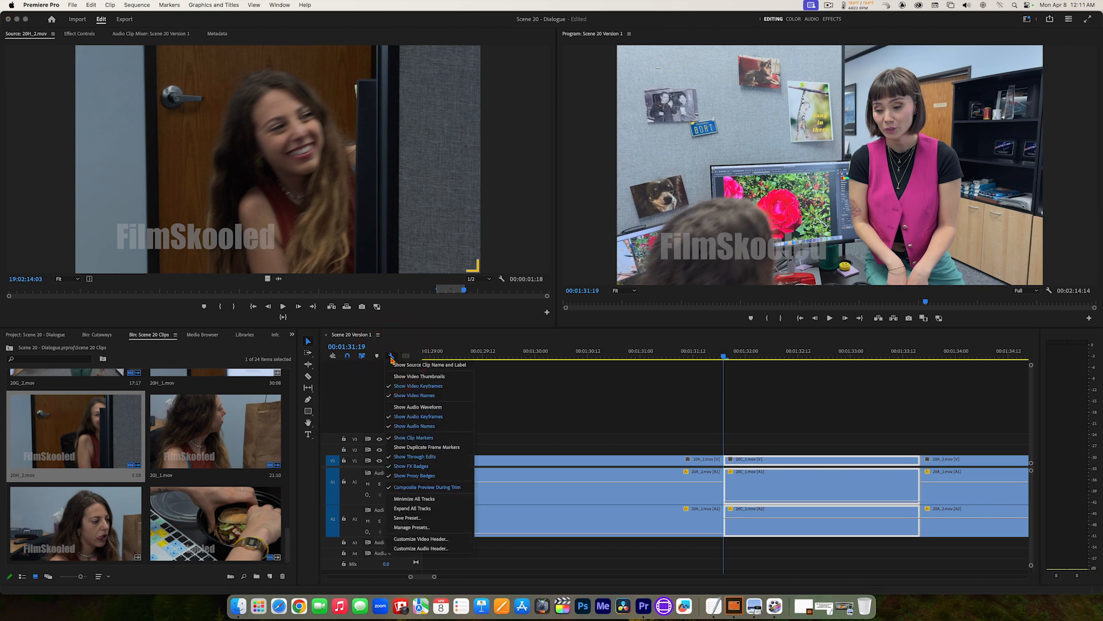
{"action": "left_click", "coordinate": [406, 409]}
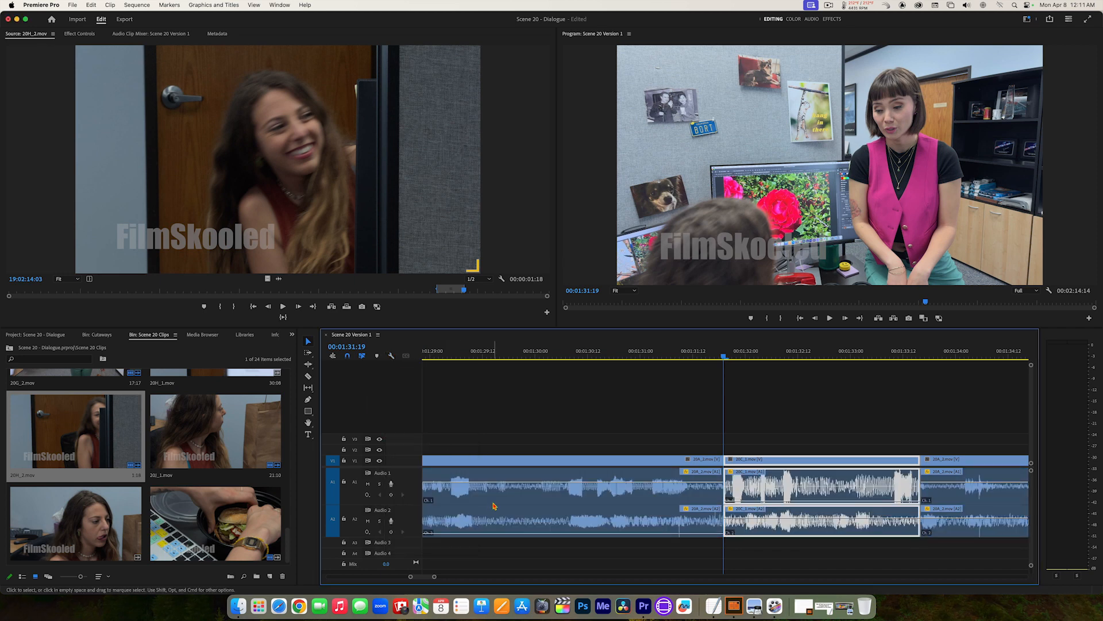
{"action": "left_click_drag", "start_coordinate": [436, 579], "coordinate": [431, 579]}
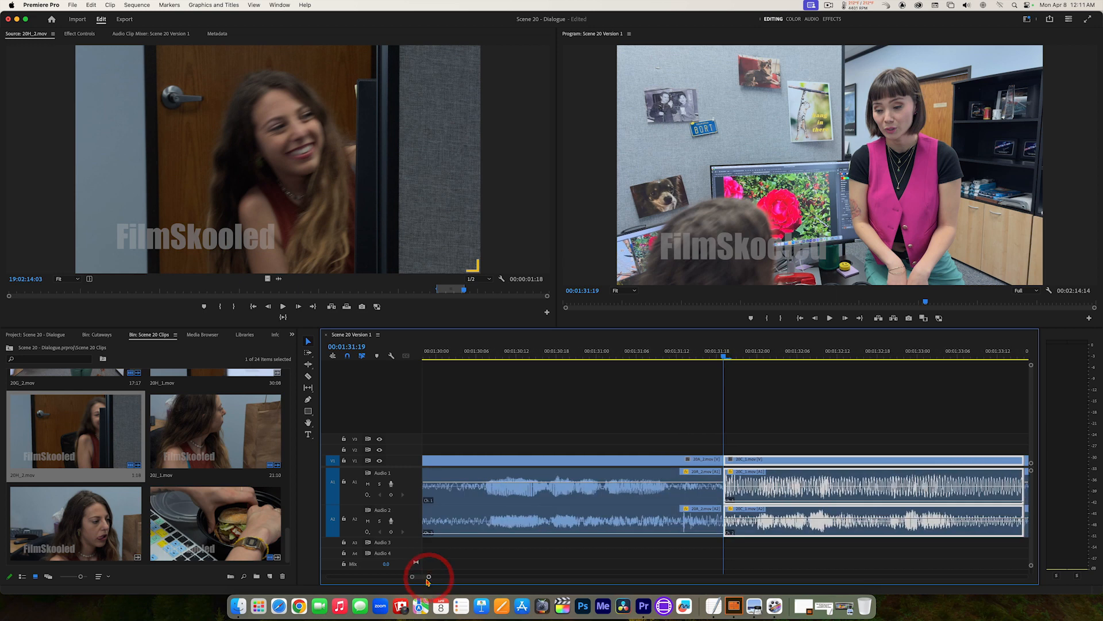
Step: Audition the clip starting at 00:01:31:19, split it at 00:01:31:23 and ripple delete the four-frame piece before the split
{"action": "key", "text": "space"}
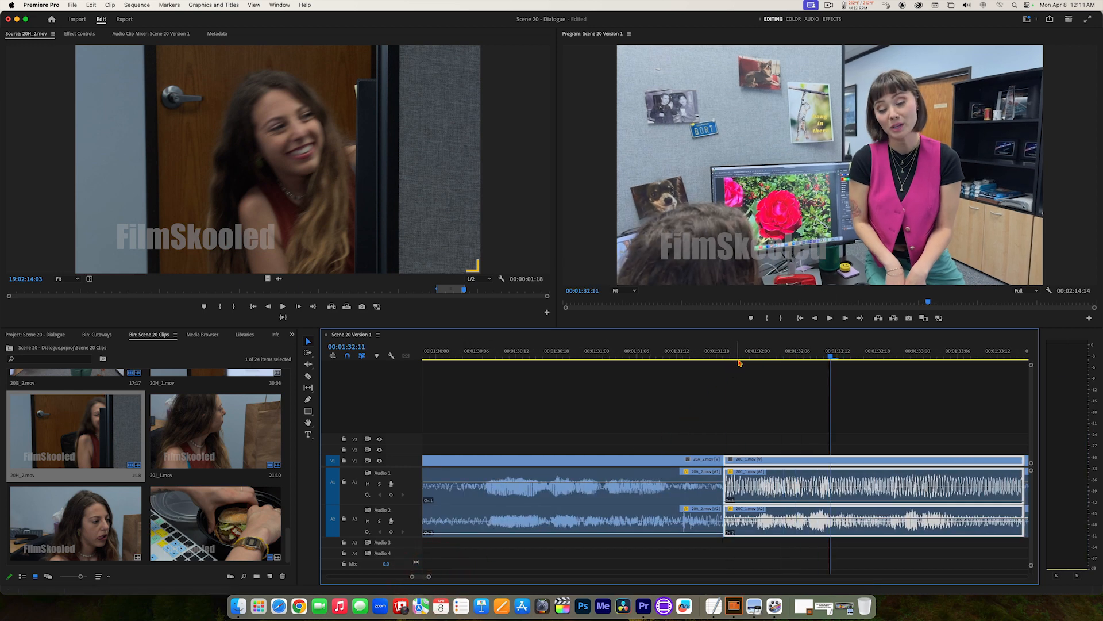
{"action": "left_click", "coordinate": [739, 353]}
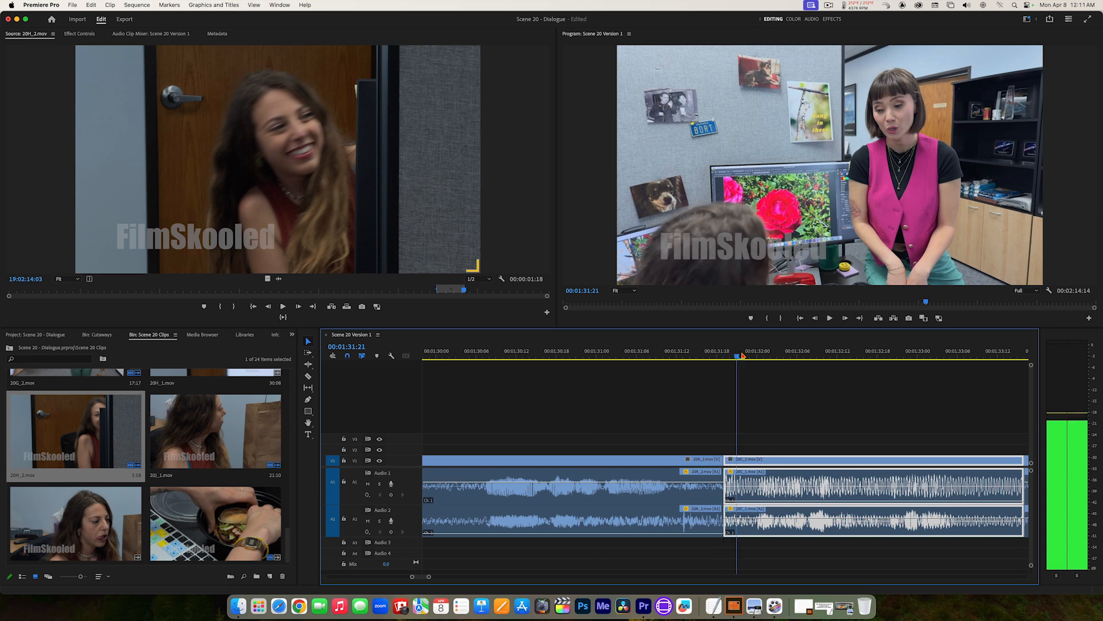
{"action": "mouse_move", "coordinate": [740, 352]}
{"action": "left_mouse_down"}
{"action": "mouse_move", "coordinate": [724, 353]}
{"action": "mouse_move", "coordinate": [776, 355]}
{"action": "mouse_move", "coordinate": [754, 354]}
{"action": "left_mouse_up"}
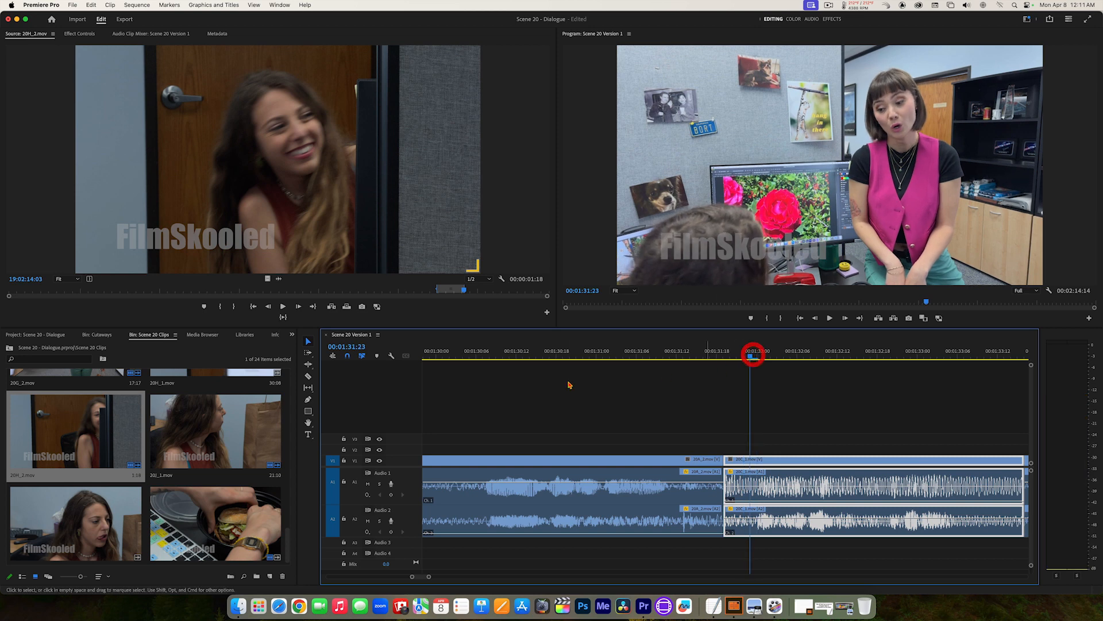
{"action": "left_click", "coordinate": [309, 377]}
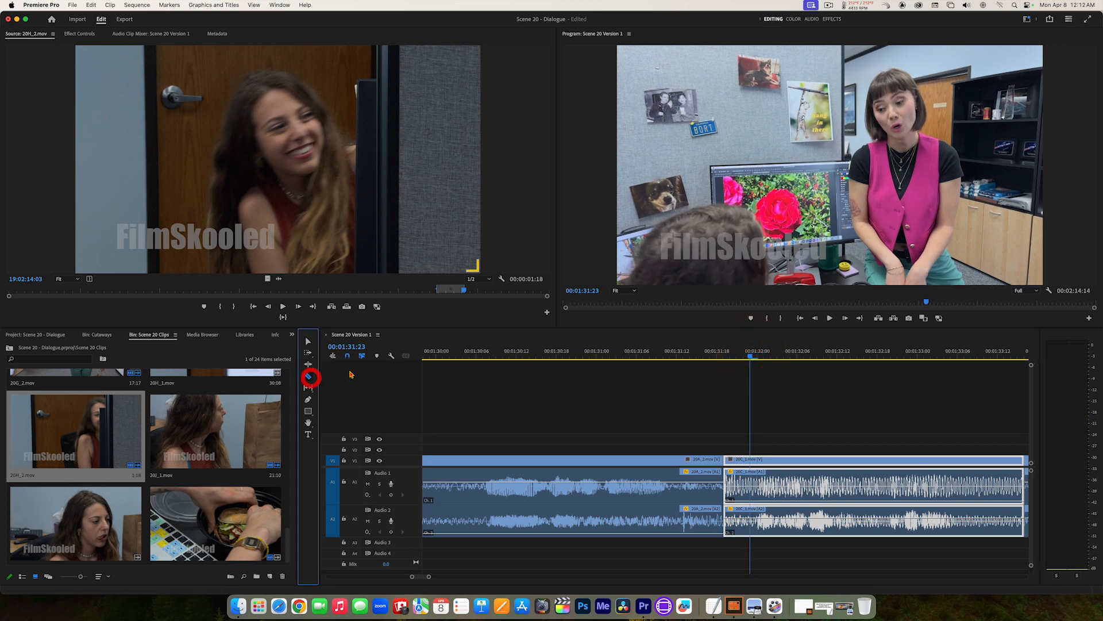
{"action": "left_click", "coordinate": [750, 460]}
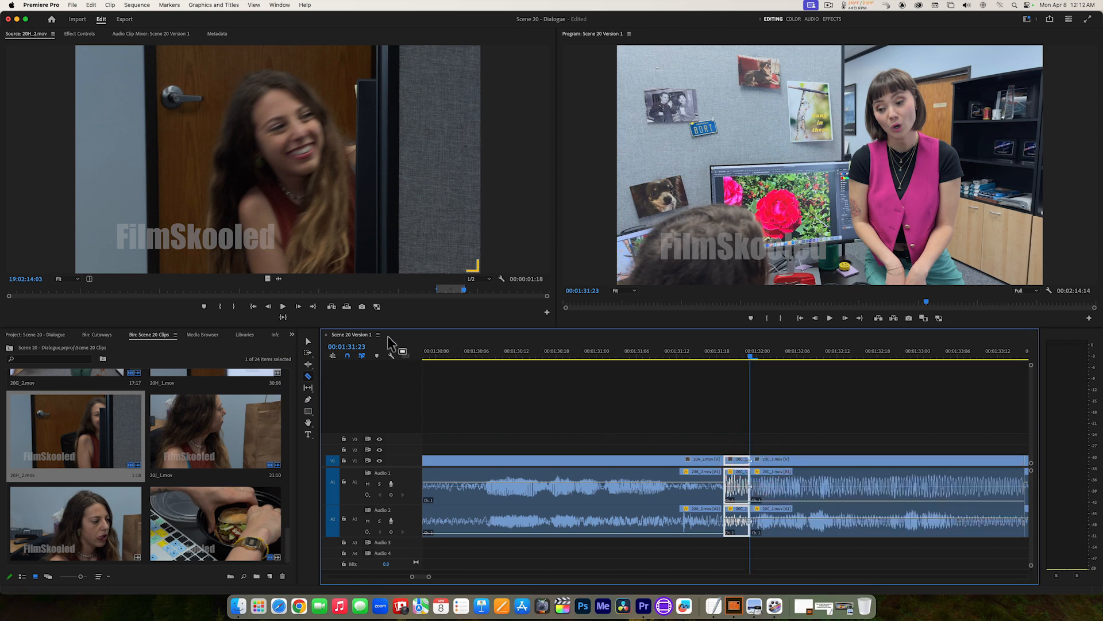
{"action": "left_click", "coordinate": [308, 341]}
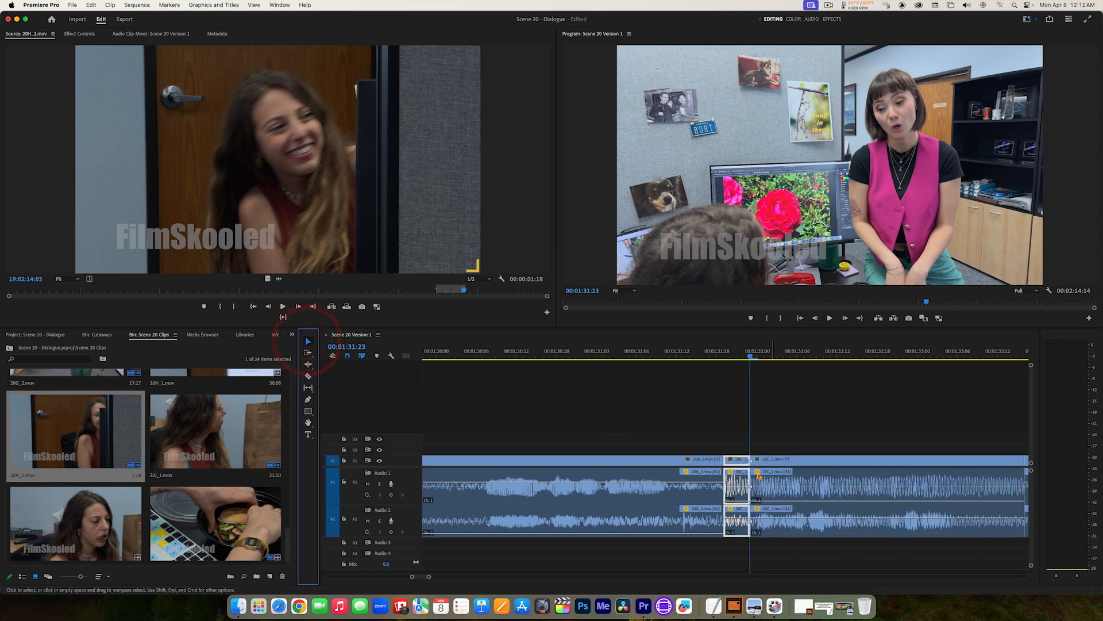
{"action": "left_click", "coordinate": [741, 460]}
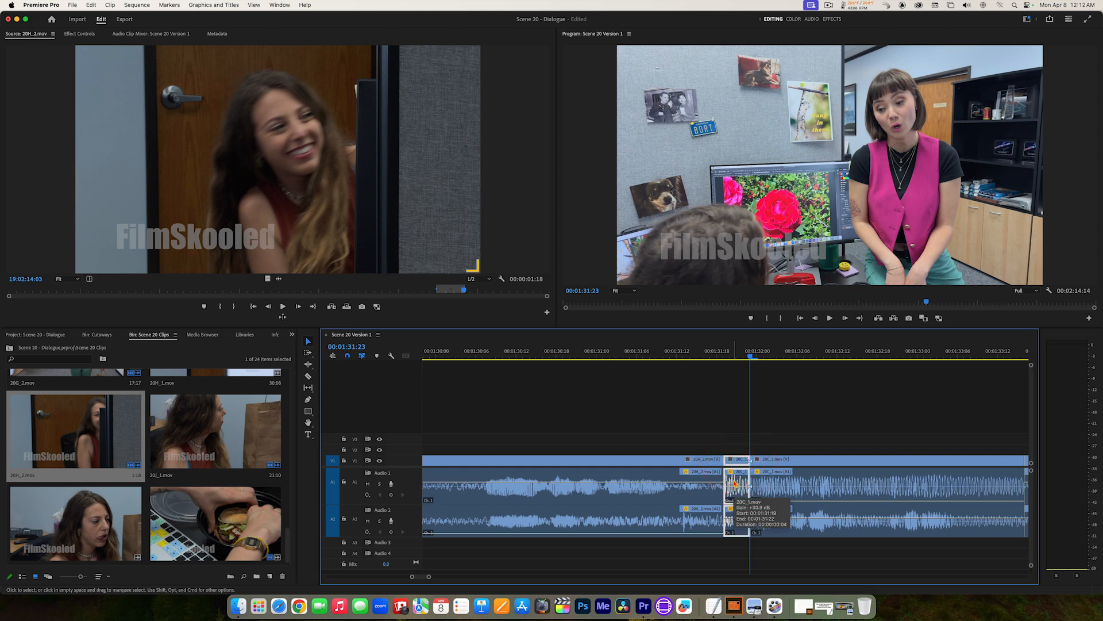
{"action": "key", "text": "alt+BackSpace"}
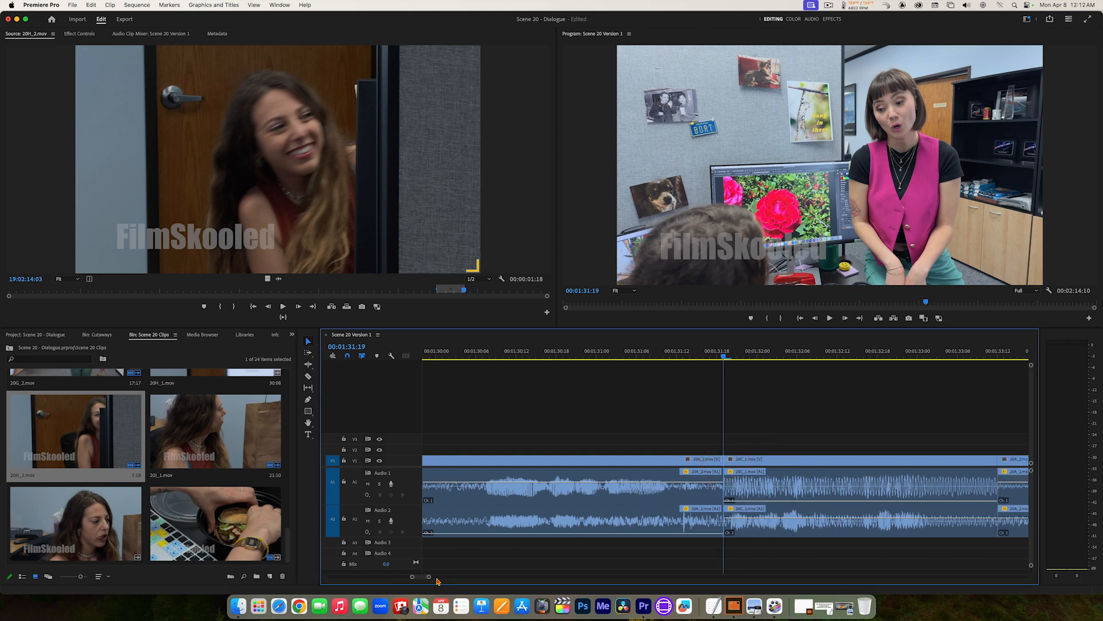
Step: Replay the tightened cut from 00:01:31:00 to 00:01:33:18, returning the playhead to the cut at 00:01:31:19
{"action": "left_click_drag", "start_coordinate": [430, 577], "coordinate": [453, 580]}
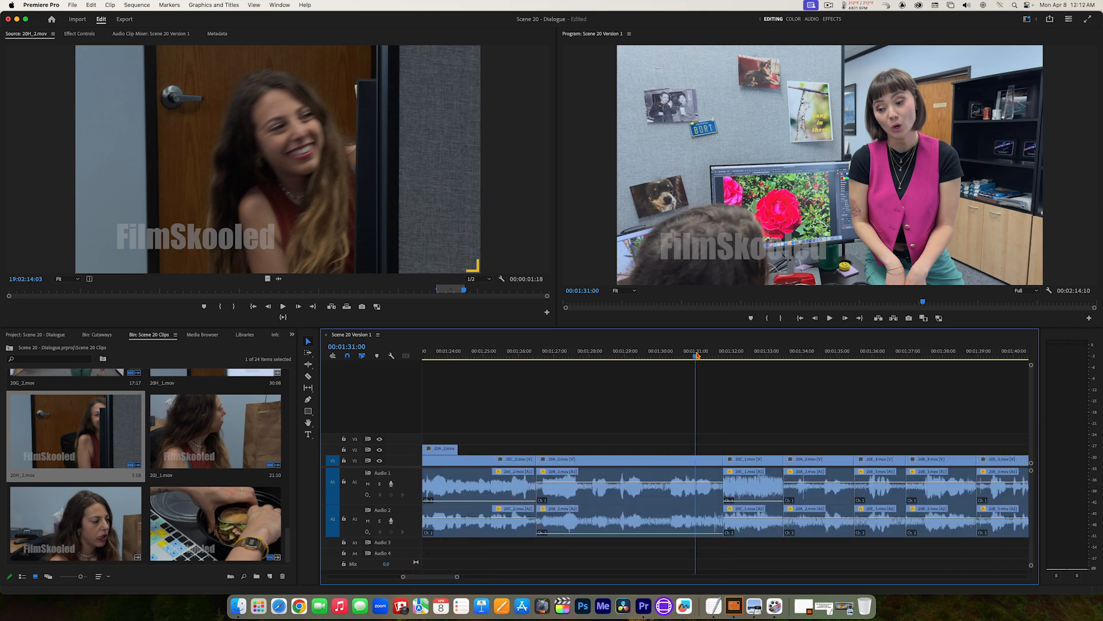
{"action": "left_click", "coordinate": [697, 354]}
{"action": "key", "text": "space"}
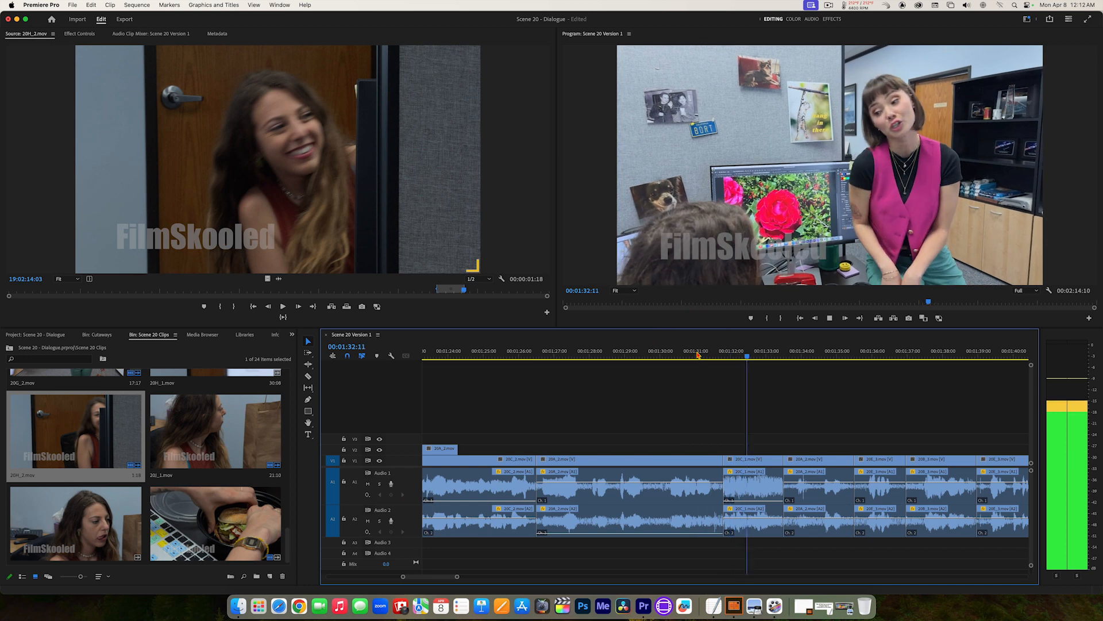
{"action": "key", "text": "space"}
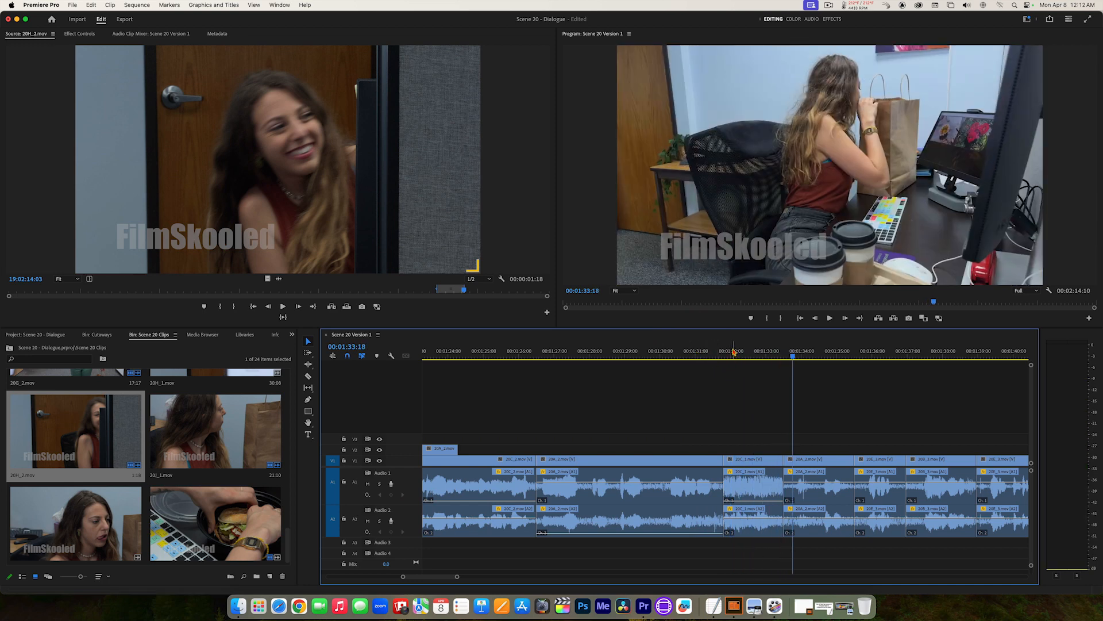
{"action": "left_click", "coordinate": [729, 353]}
{"action": "left_click", "coordinate": [727, 352]}
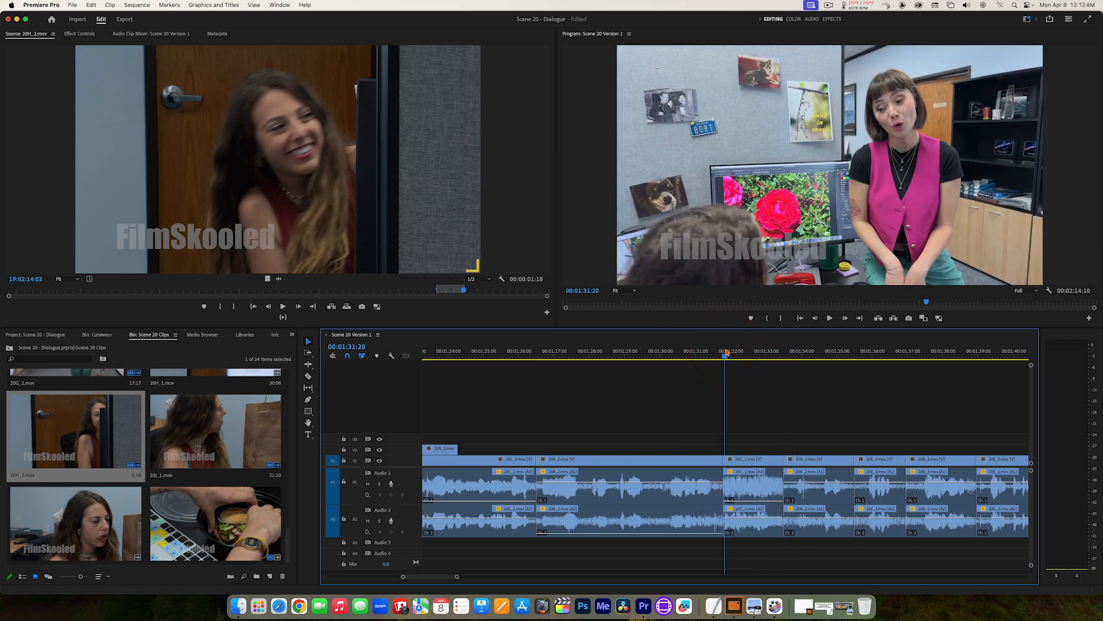
{"action": "key", "text": "Left"}
{"action": "key", "text": "Left"}
{"action": "key", "text": "Left"}
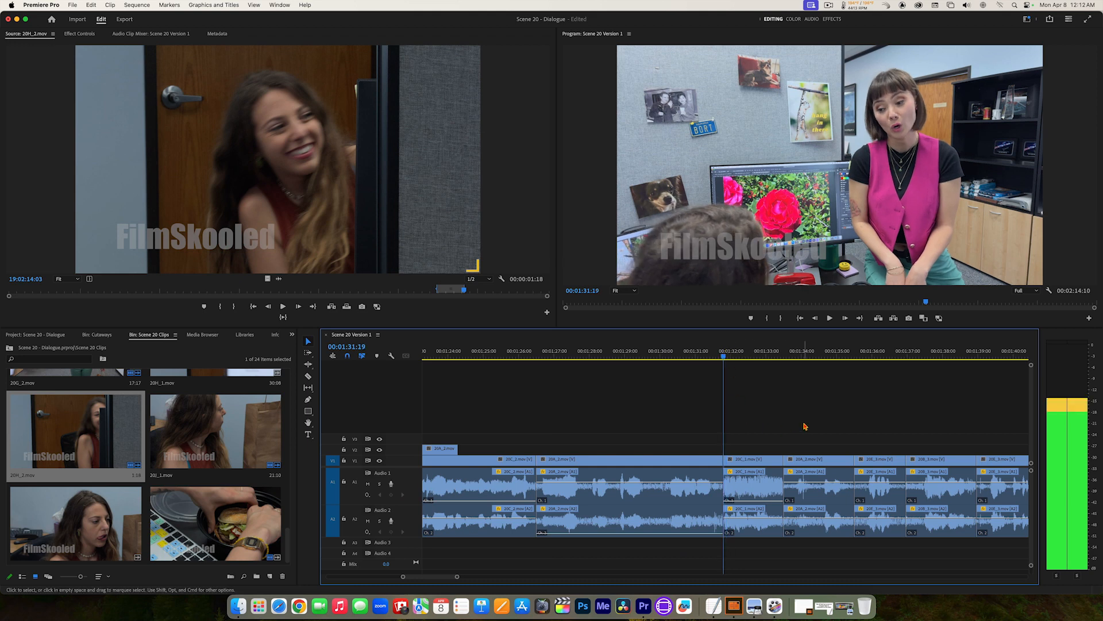
Step: Play on from 00:01:31:19, lower Audio 2 of the clip at 00:01:34:23 to -999.0 dB, and continue to 00:01:36:05
{"action": "key", "text": "space"}
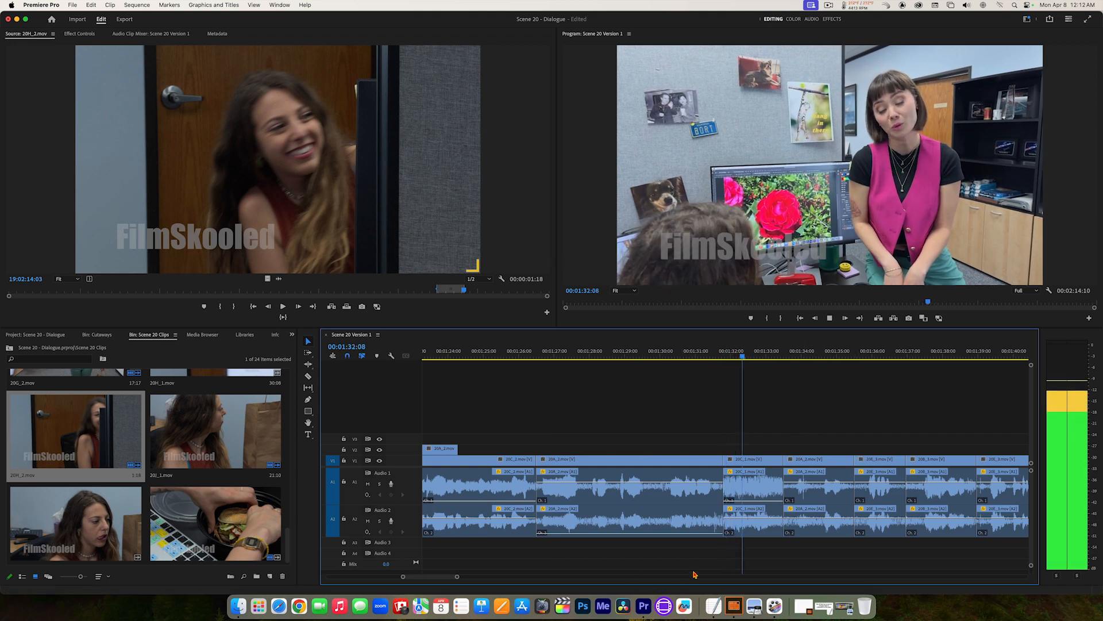
{"action": "key", "text": "space"}
{"action": "left_click", "coordinate": [815, 517]}
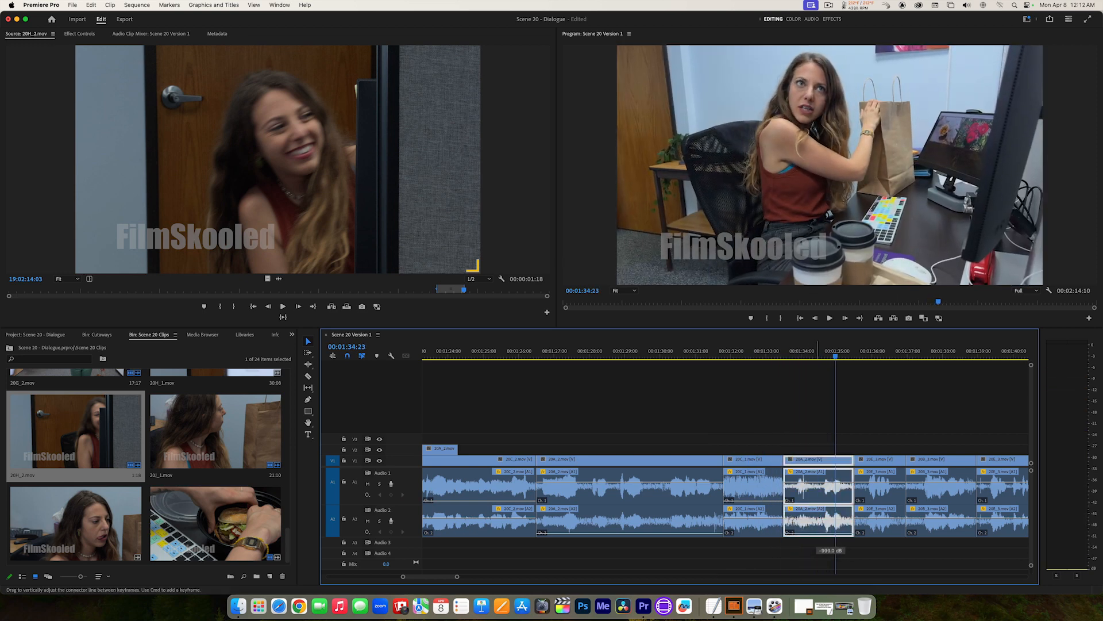
{"action": "key", "text": "space"}
{"action": "key", "text": "space"}
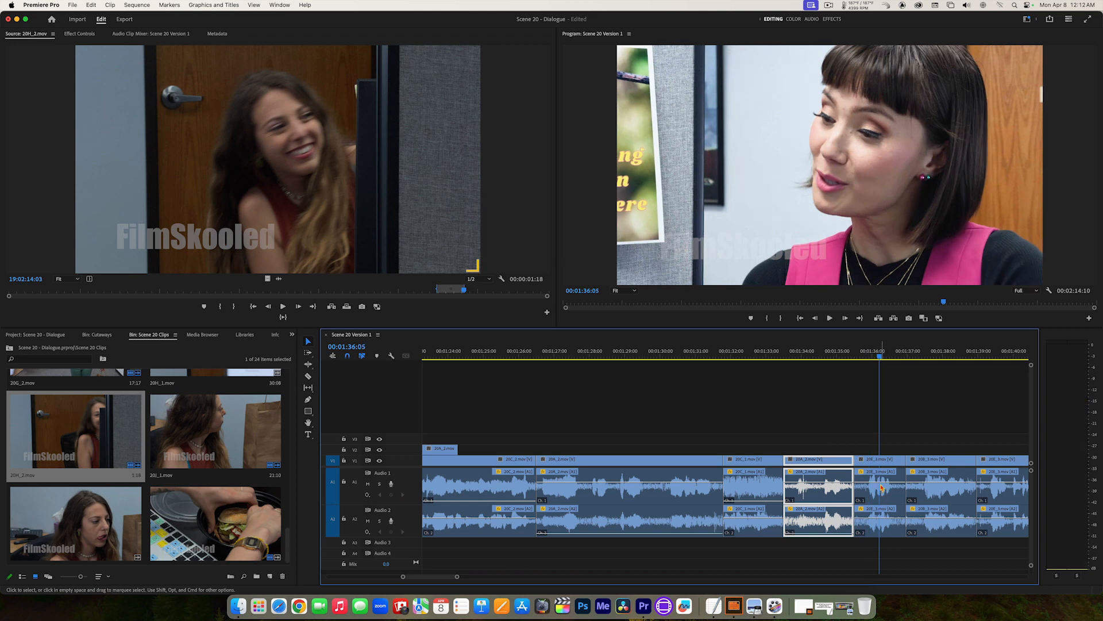
Step: Pull down Audio 1 of the clip at 00:01:36:05 and Audio 2 of the clip at 00:01:37:12, playing to 00:01:39:16
{"action": "left_click_drag", "start_coordinate": [880, 482], "coordinate": [882, 513]}
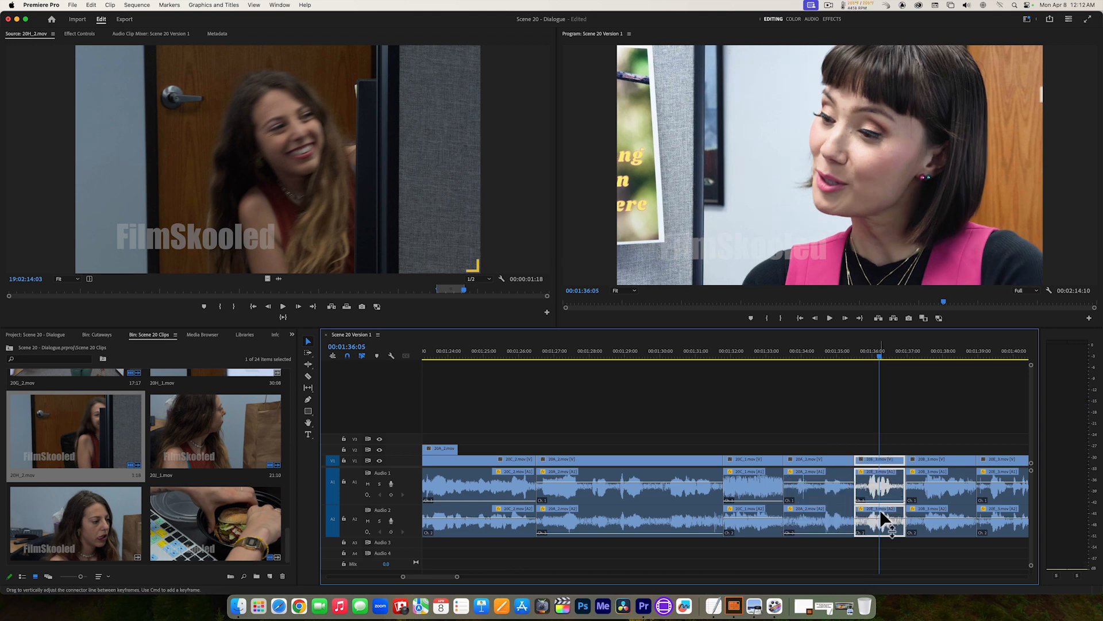
{"action": "key", "text": "space"}
{"action": "key", "text": "space"}
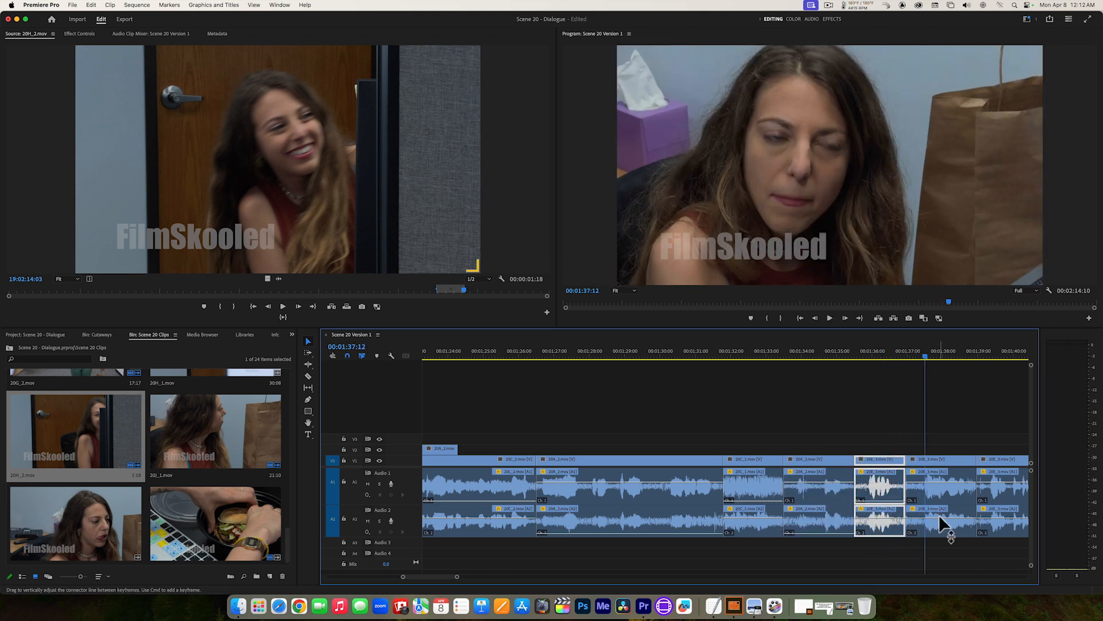
{"action": "left_click_drag", "start_coordinate": [942, 523], "coordinate": [942, 520]}
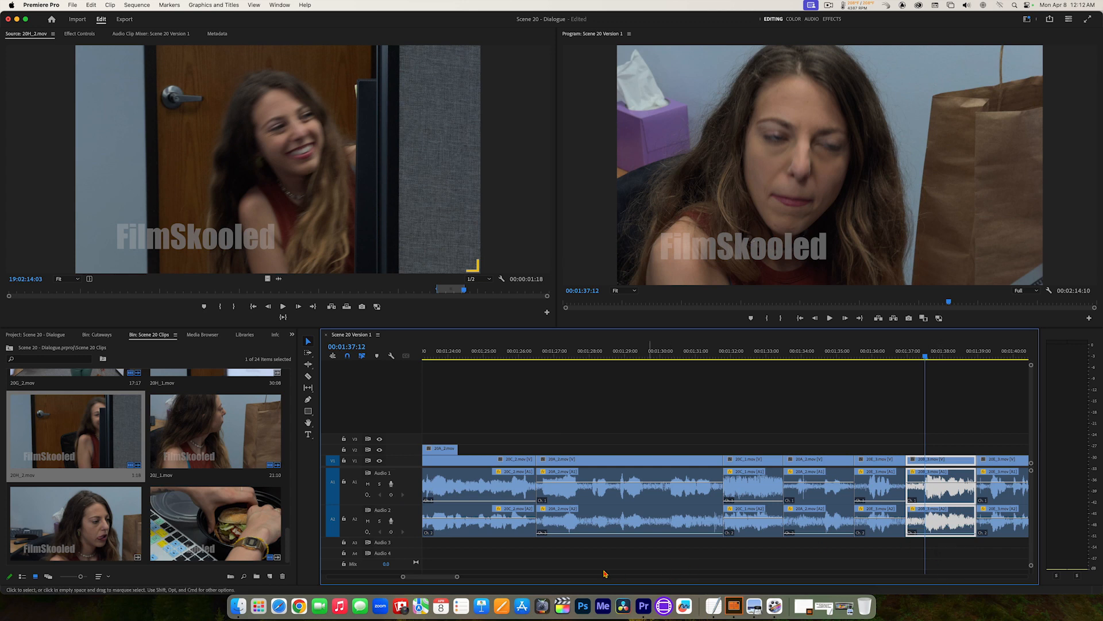
{"action": "left_click_drag", "start_coordinate": [448, 579], "coordinate": [456, 576]}
{"action": "key", "text": "space"}
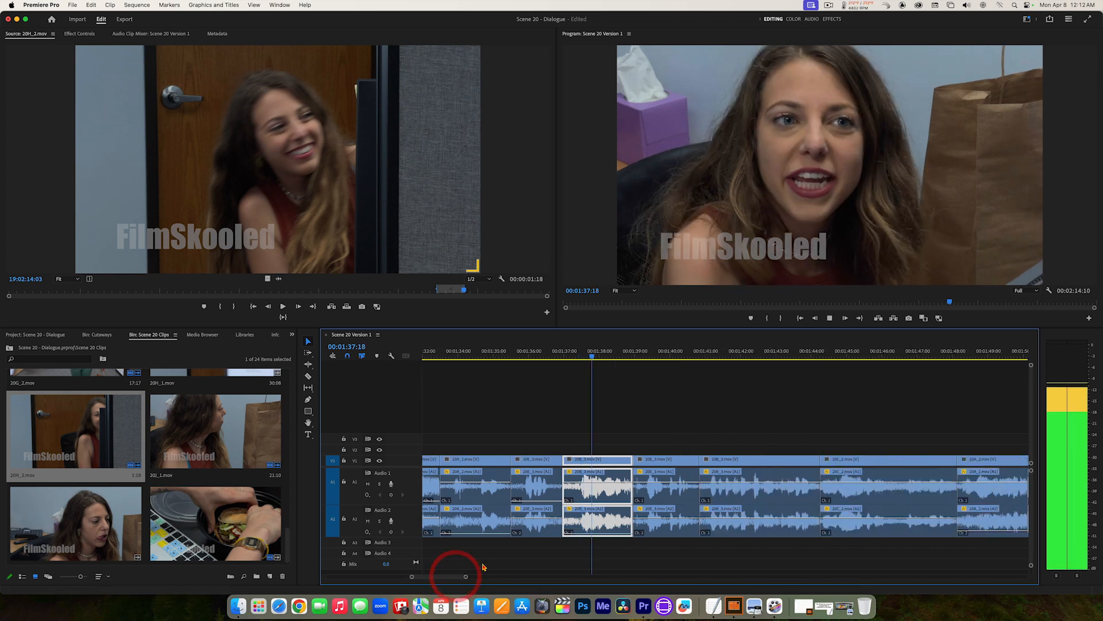
{"action": "key", "text": "space"}
Step: Lower Audio 1 at 00:01:39:16 to -999.0 dB, pull down Audio 2 of the clip at 00:01:41:05, and play to 00:01:45:14
{"action": "left_click", "coordinate": [669, 482]}
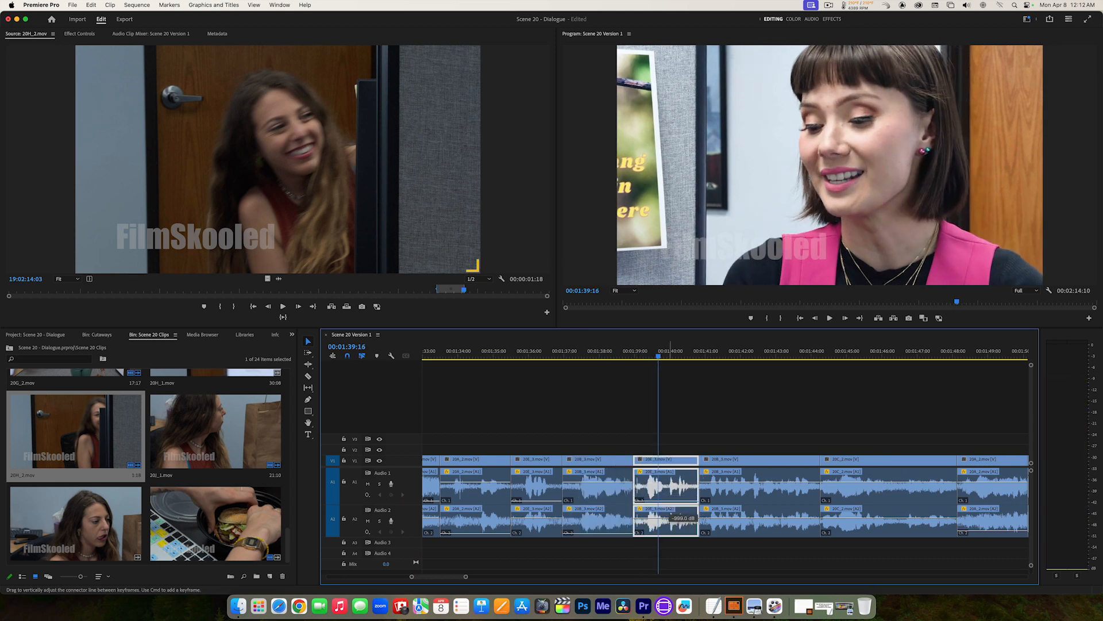
{"action": "key", "text": "space"}
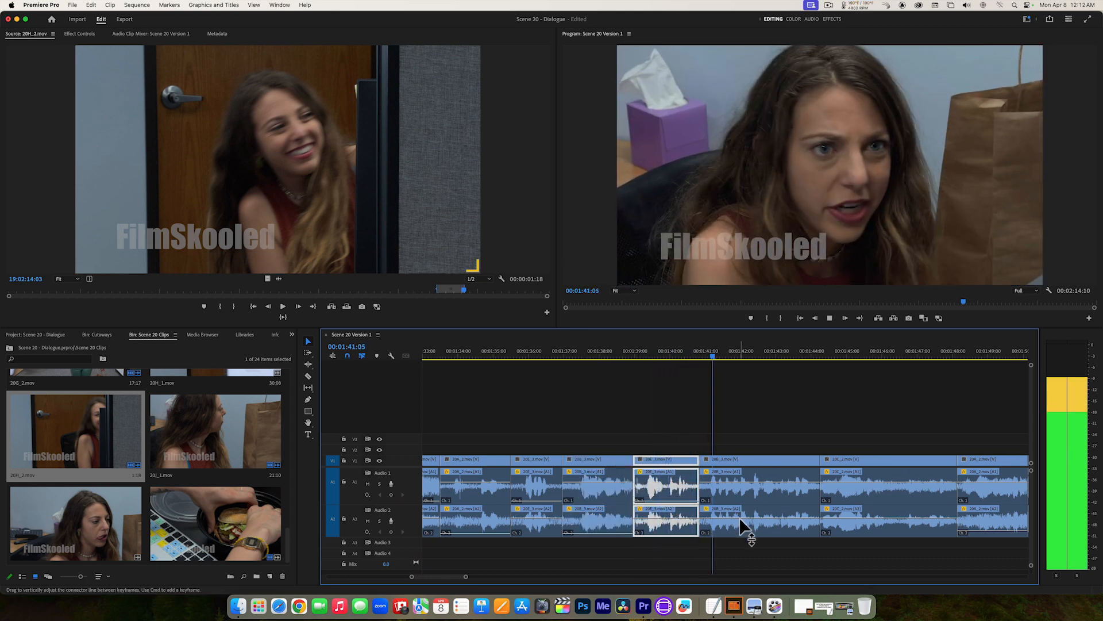
{"action": "key", "text": "space"}
{"action": "left_click", "coordinate": [739, 516]}
{"action": "key", "text": "space"}
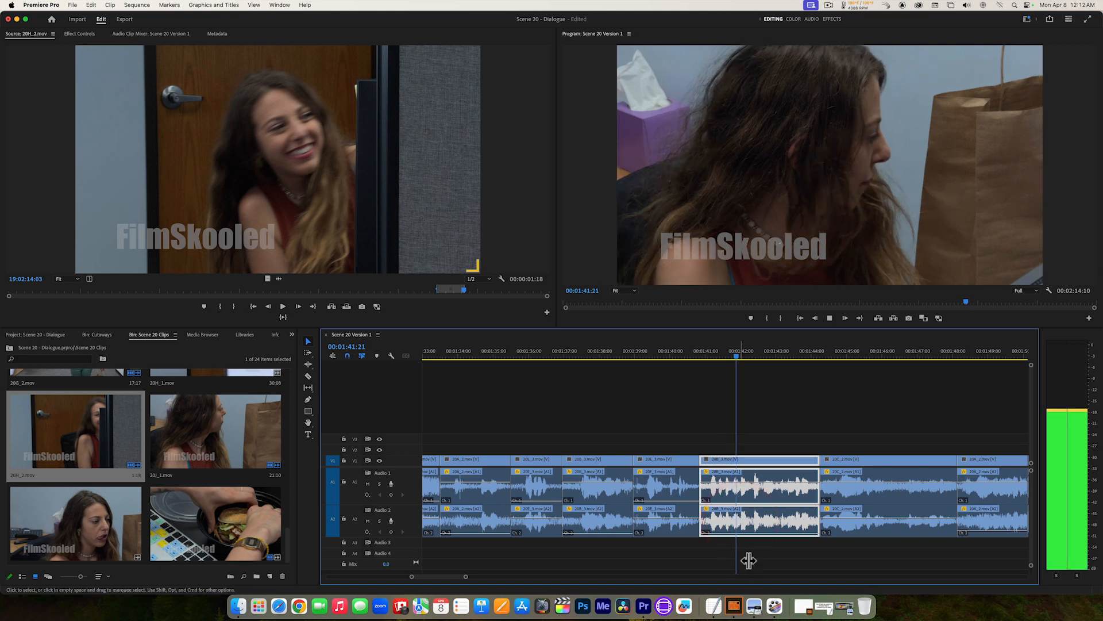
{"action": "left_click_drag", "start_coordinate": [450, 577], "coordinate": [455, 577]}
{"action": "key", "text": "space"}
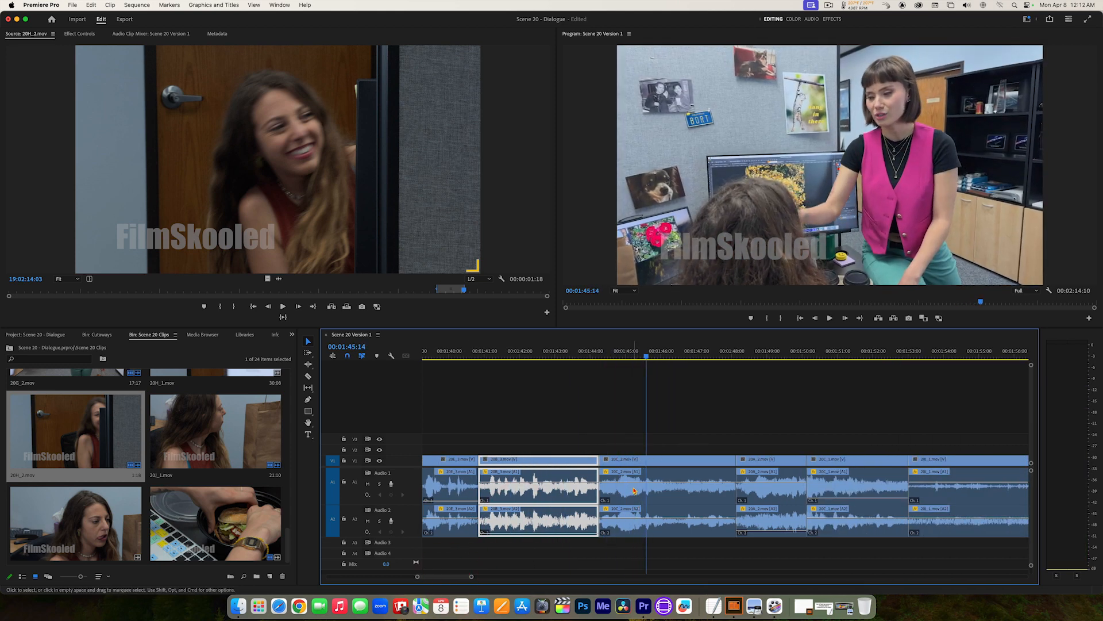
Step: Lower Audio 1 of the clip at 00:01:45:14 to -999.0 dB and play through the following cuts to 00:01:51:01
{"action": "left_click_drag", "start_coordinate": [632, 482], "coordinate": [634, 516]}
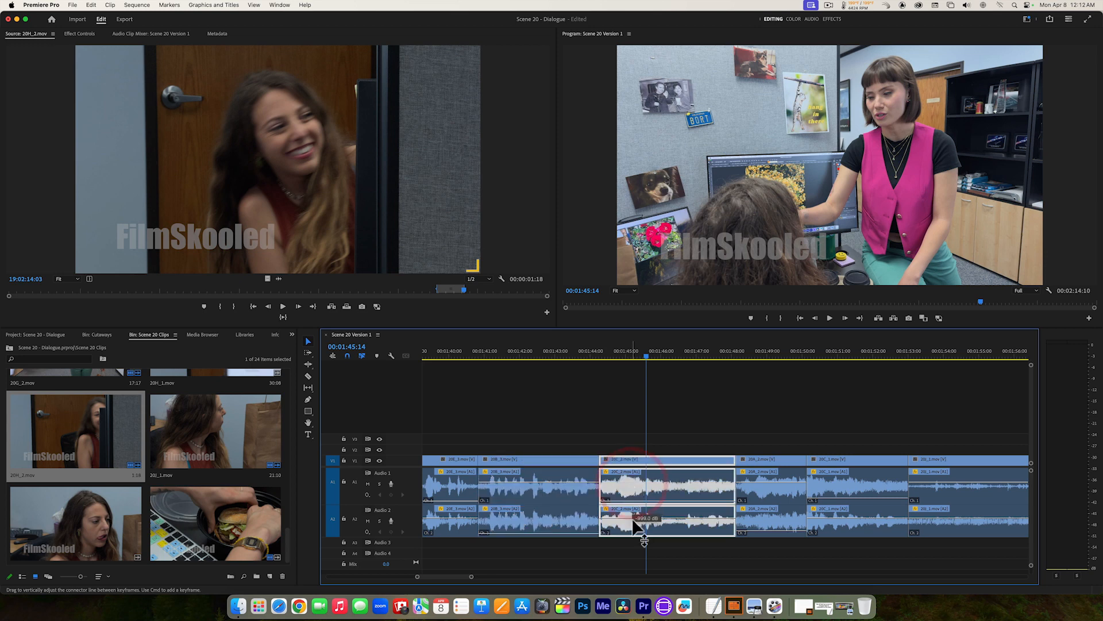
{"action": "key", "text": "space"}
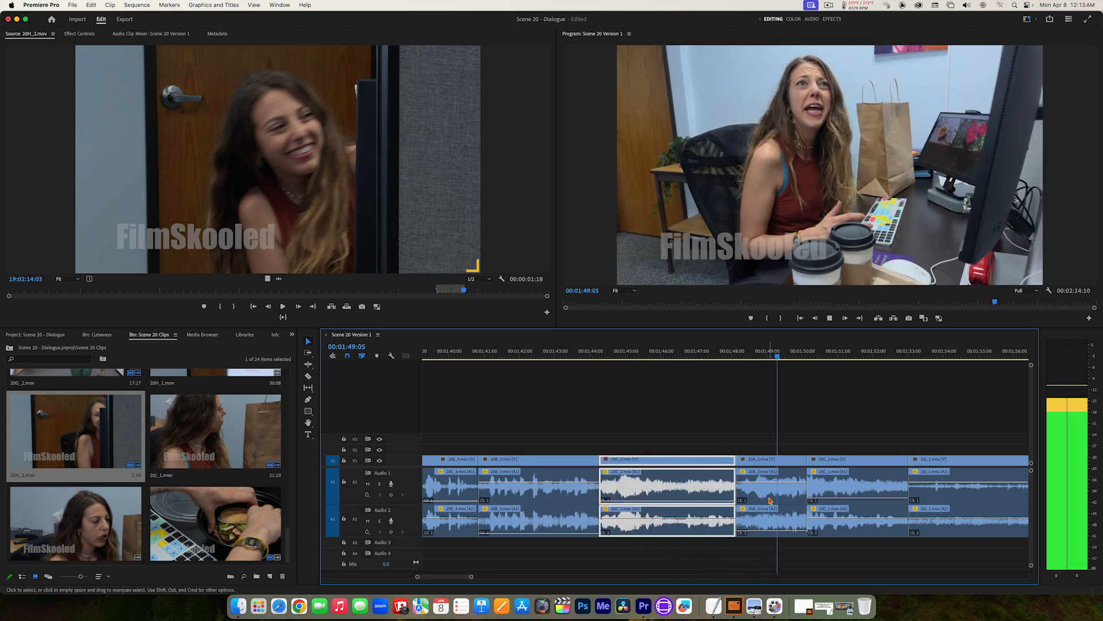
{"action": "key", "text": "space"}
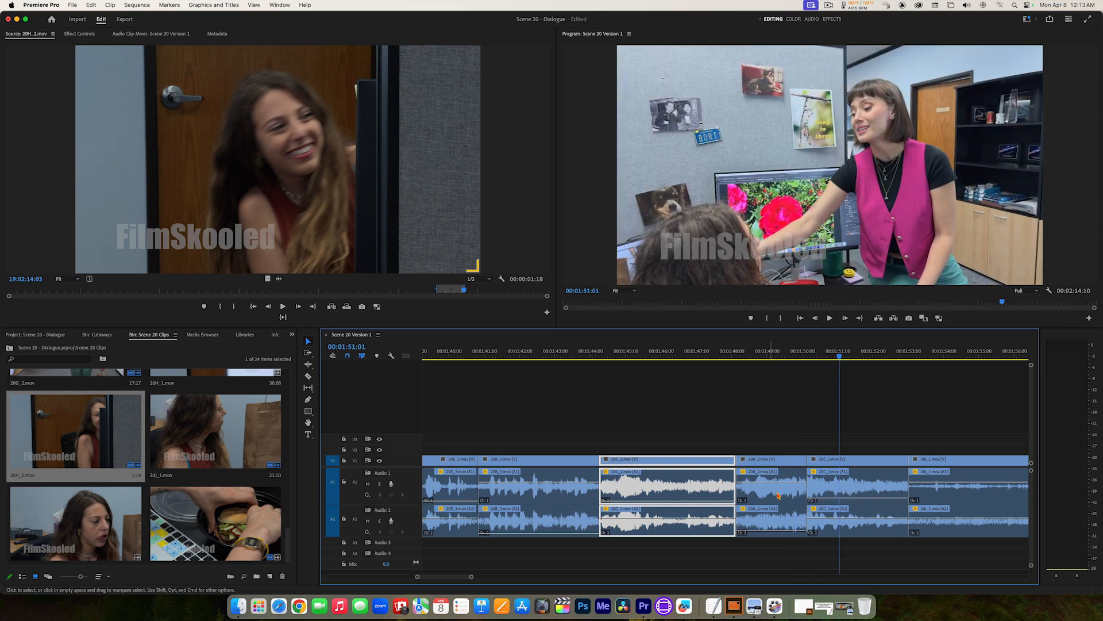
Step: Find where the unwanted sound ends after the 00:01:50:03 cut and split the clip at 00:01:50:09
{"action": "key", "text": "space"}
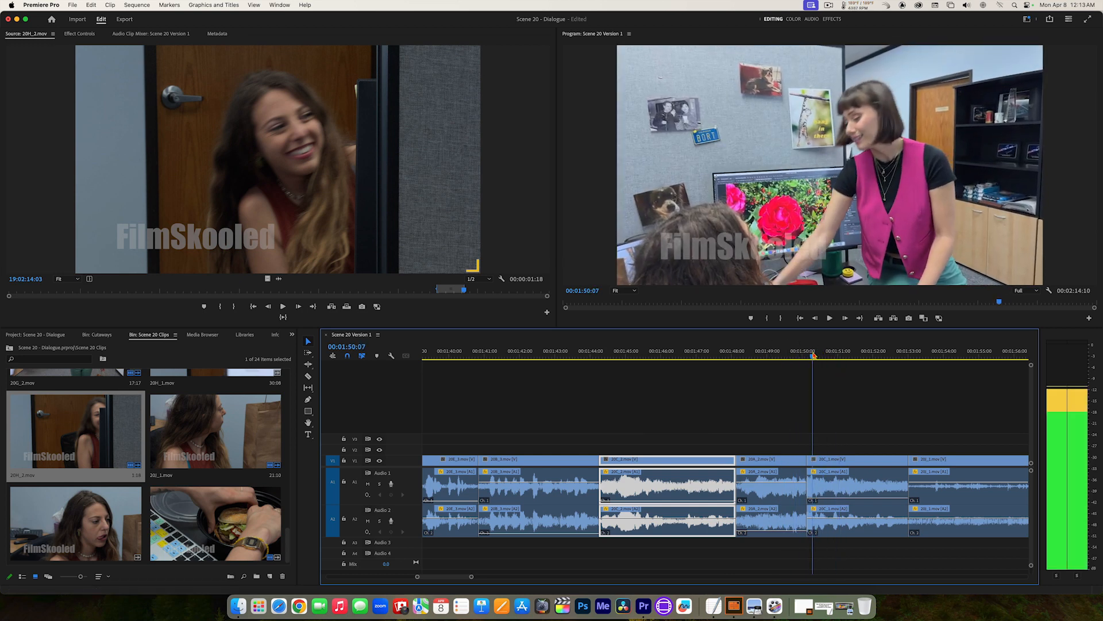
{"action": "left_click", "coordinate": [811, 355]}
{"action": "key", "text": "space"}
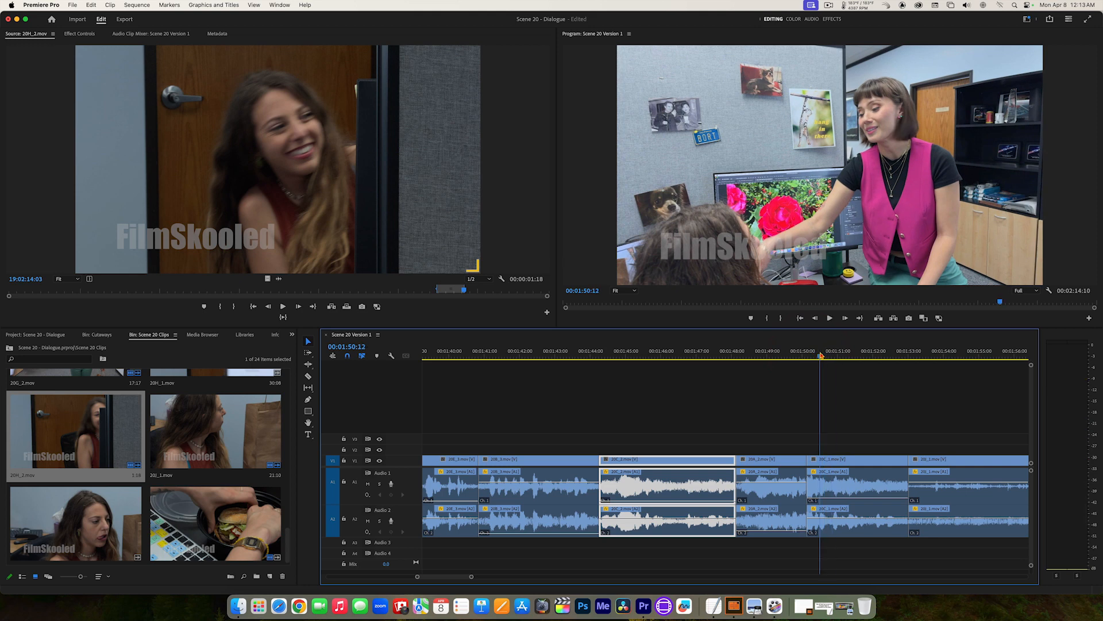
{"action": "left_click", "coordinate": [818, 355]}
{"action": "left_click_drag", "start_coordinate": [820, 356], "coordinate": [817, 356]}
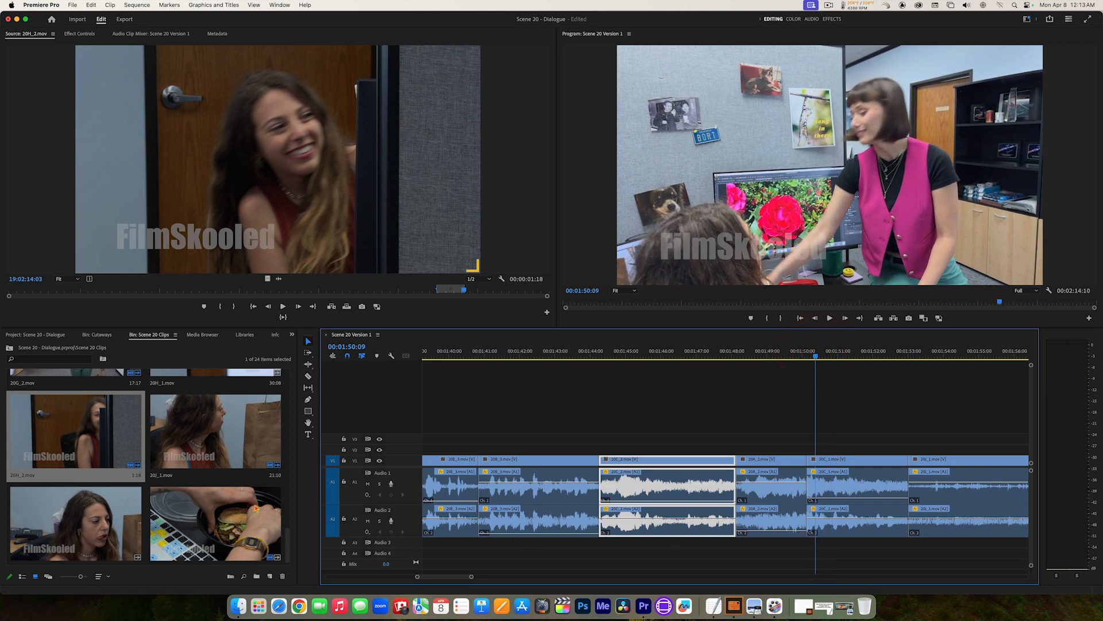
{"action": "left_click", "coordinate": [308, 377]}
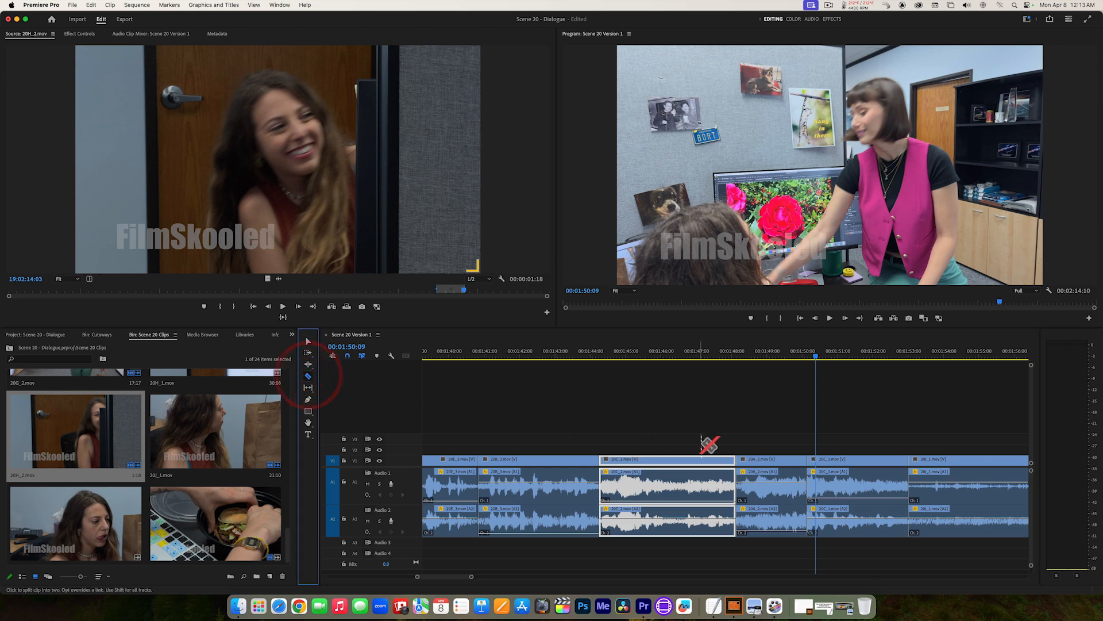
{"action": "left_click", "coordinate": [818, 459]}
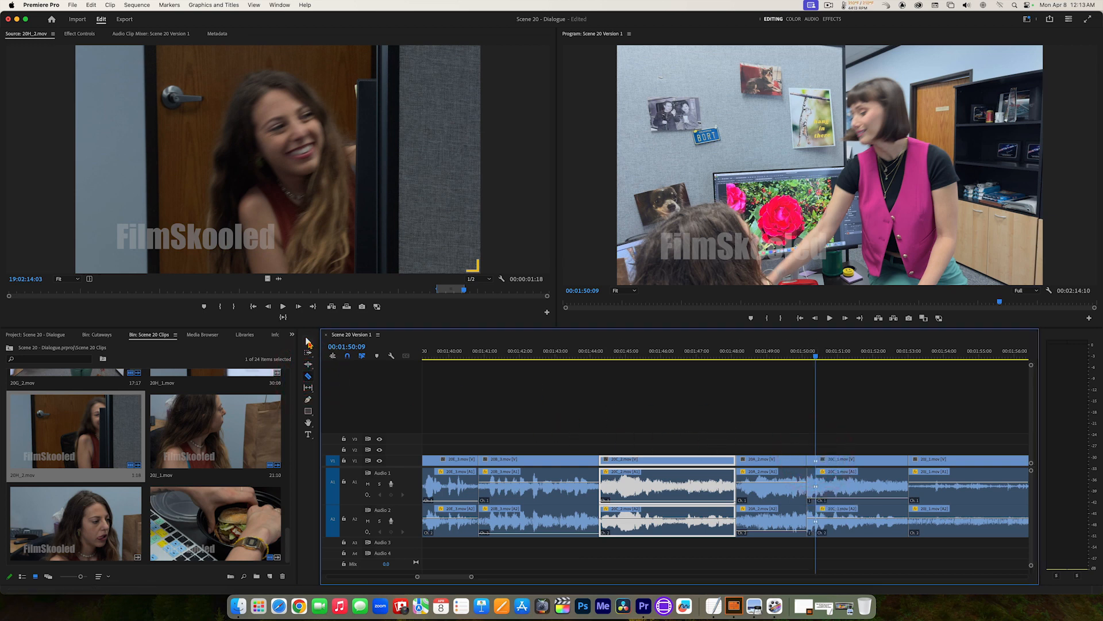
Step: Ripple delete the short piece before 00:01:50:09 and play across the tightened cut to 00:01:54:15
{"action": "left_click", "coordinate": [308, 343]}
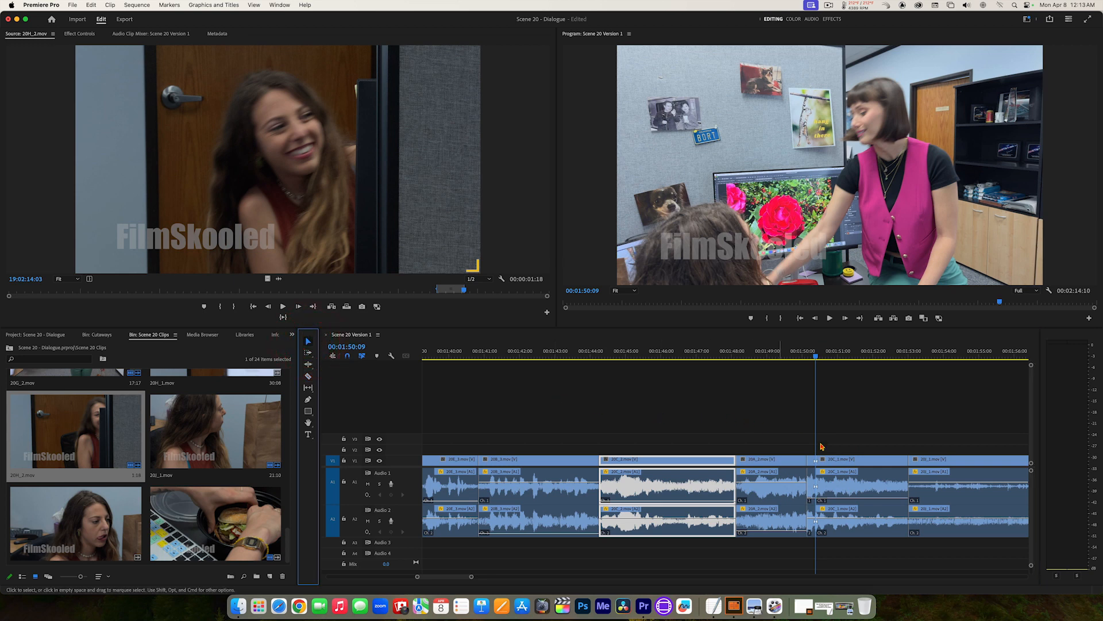
{"action": "left_click", "coordinate": [812, 461]}
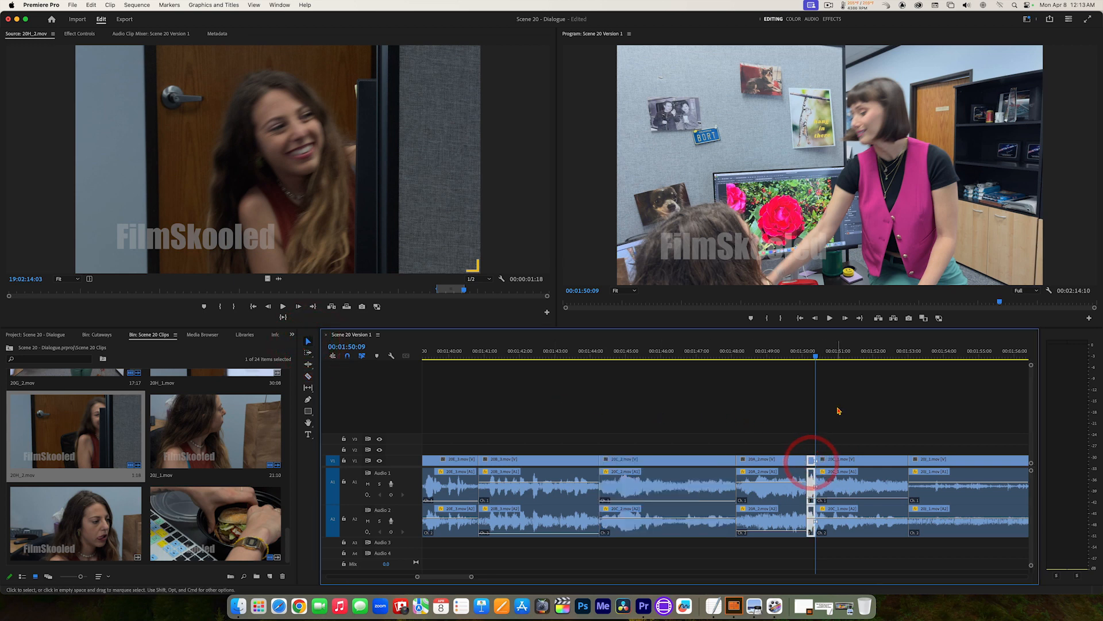
{"action": "key", "text": "alt+BackSpace"}
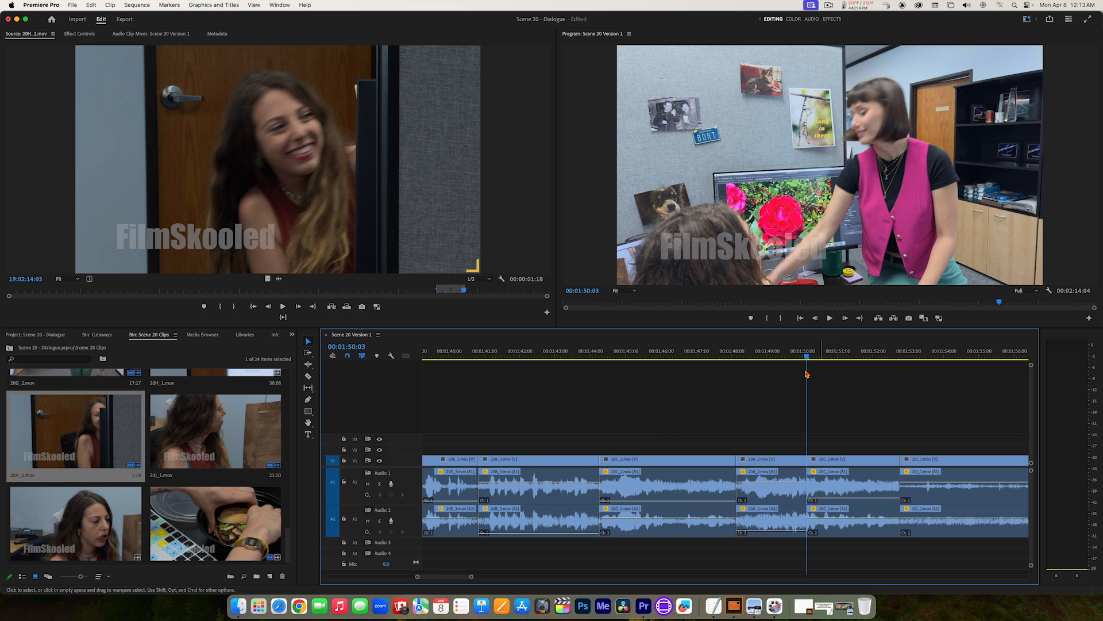
{"action": "left_click_drag", "start_coordinate": [792, 357], "coordinate": [734, 352]}
{"action": "key", "text": "space"}
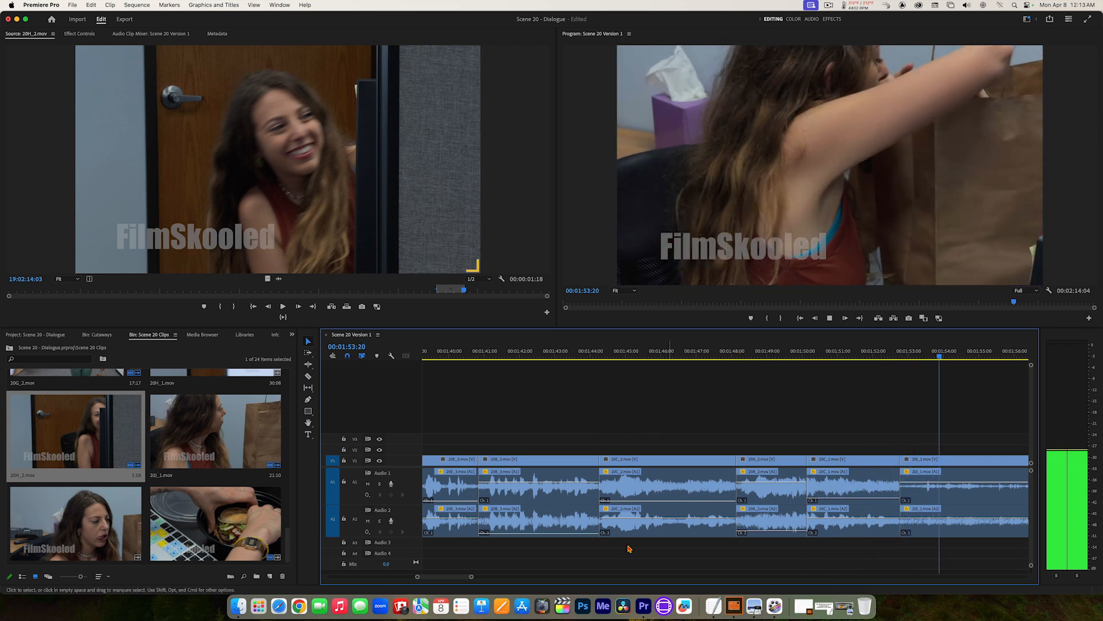
{"action": "key", "text": "space"}
Step: Lower Audio 2 of the sequence's last clip to -999.0 dB and play through to the end
{"action": "left_click_drag", "start_coordinate": [475, 579], "coordinate": [507, 578]}
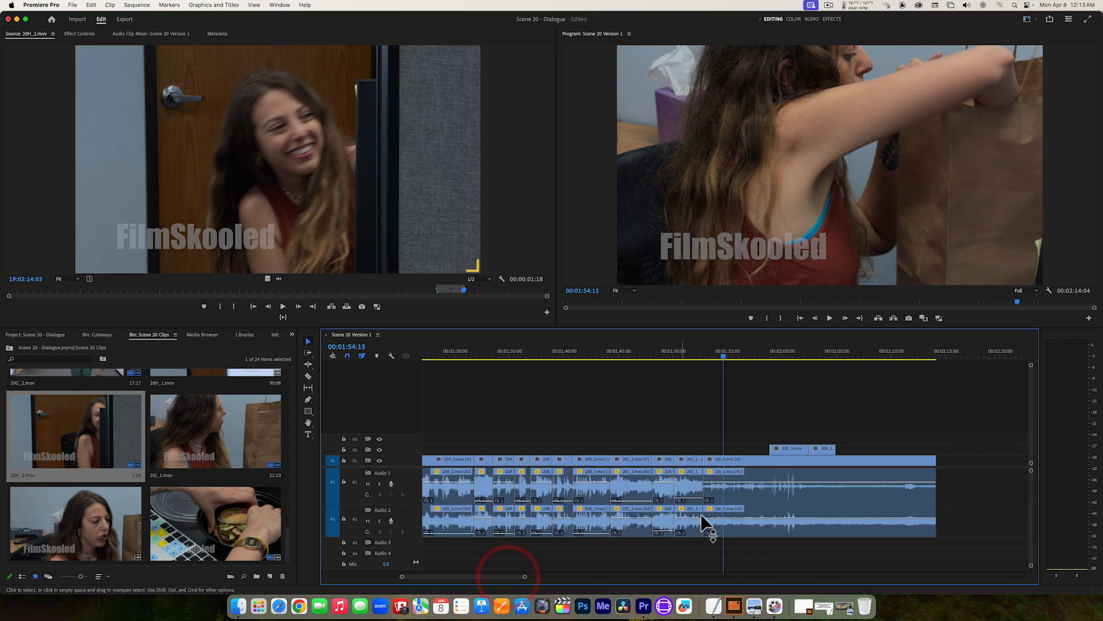
{"action": "left_click_drag", "start_coordinate": [734, 518], "coordinate": [734, 535]}
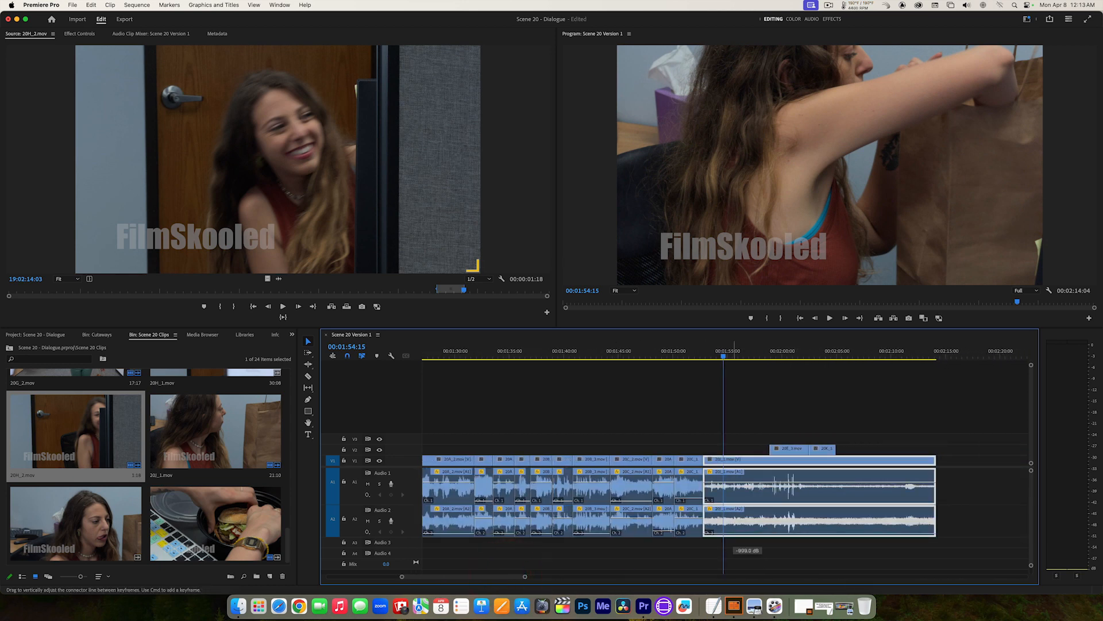
{"action": "key", "text": "space"}
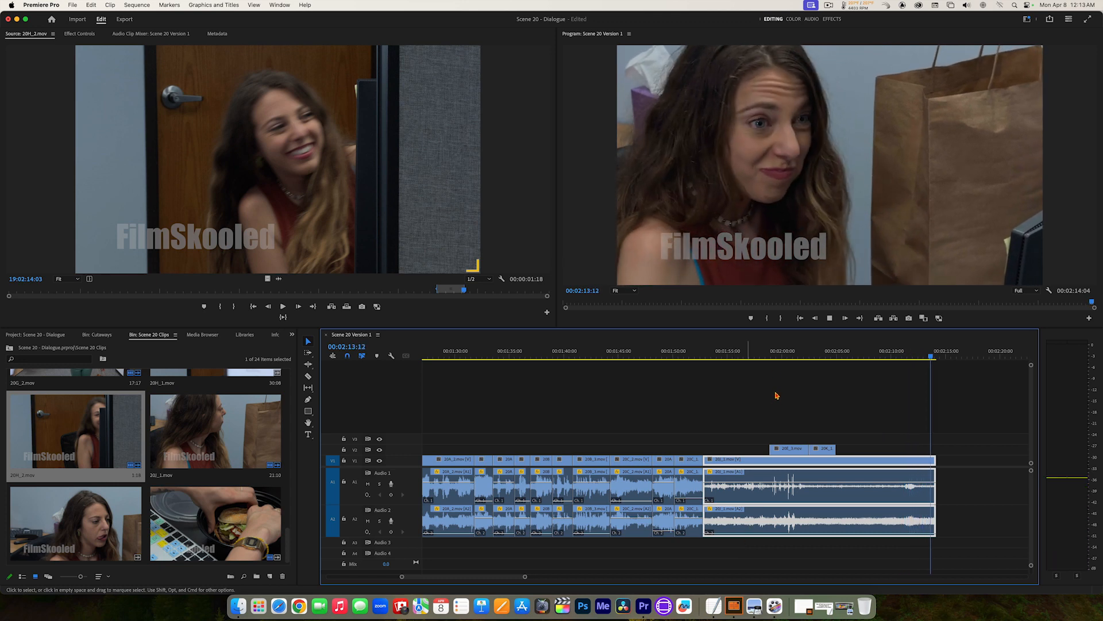
Step: Fit the whole sequence in the timeline view, return the playhead to 00:00:00:00, and save the project
{"action": "left_click", "coordinate": [770, 373]}
{"action": "key", "text": "space"}
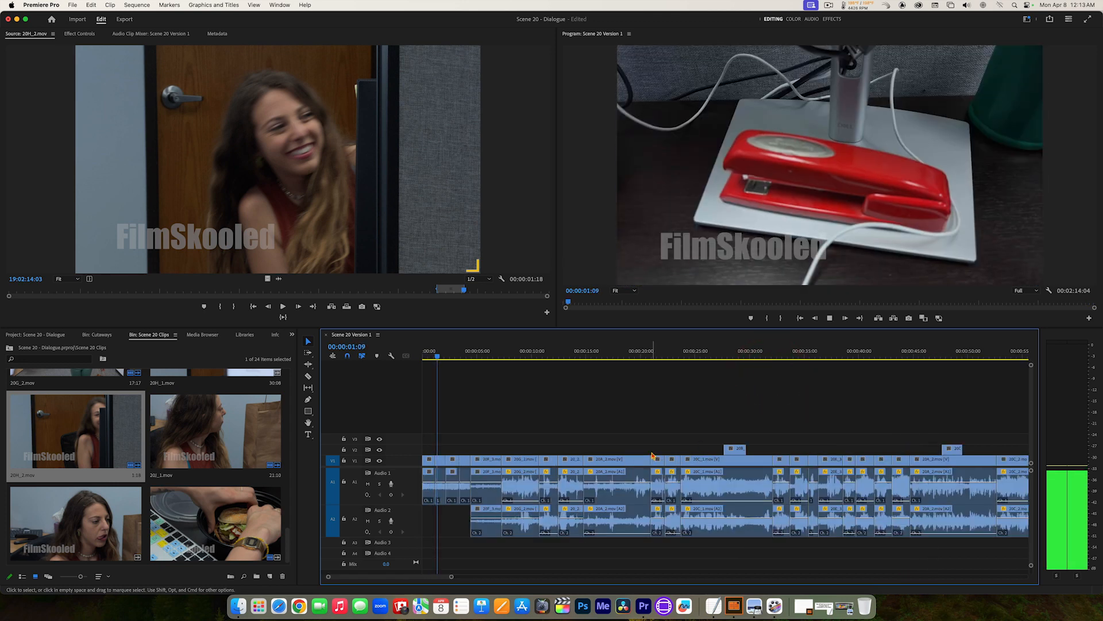
{"action": "key", "text": "space"}
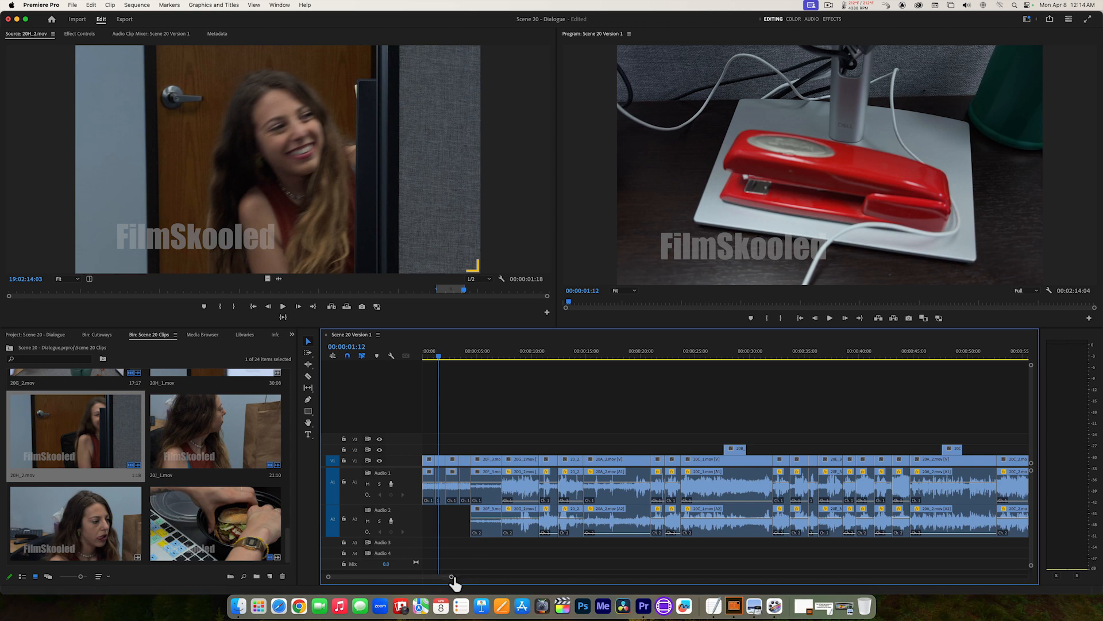
{"action": "left_click_drag", "start_coordinate": [453, 579], "coordinate": [569, 580]}
{"action": "left_click", "coordinate": [486, 394]}
{"action": "left_click_drag", "start_coordinate": [428, 356], "coordinate": [417, 360]}
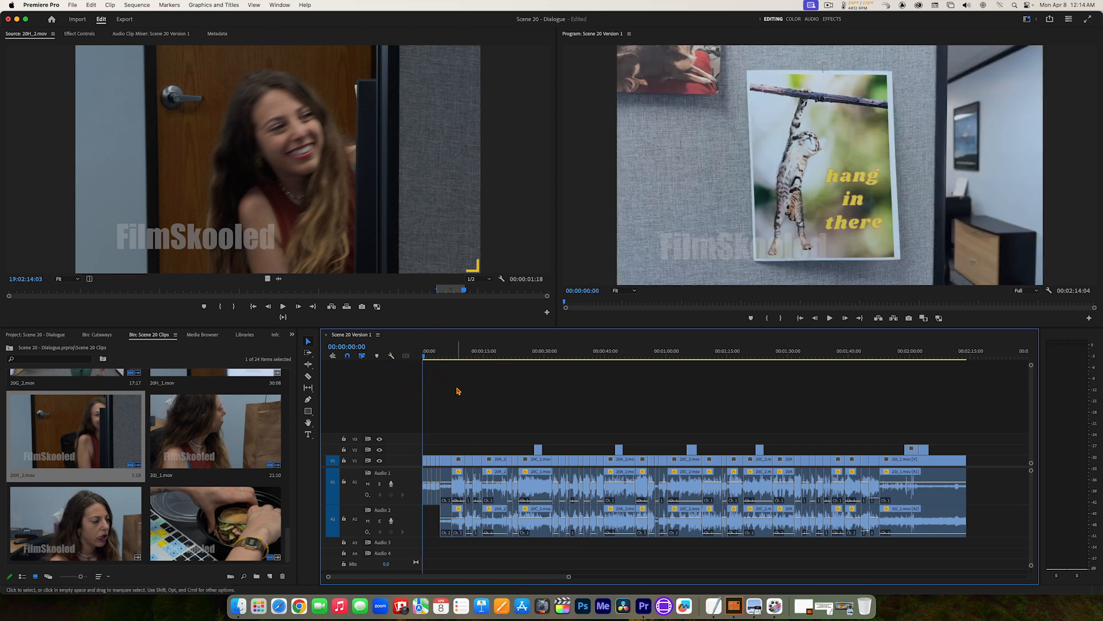
{"action": "key", "text": "super+s"}
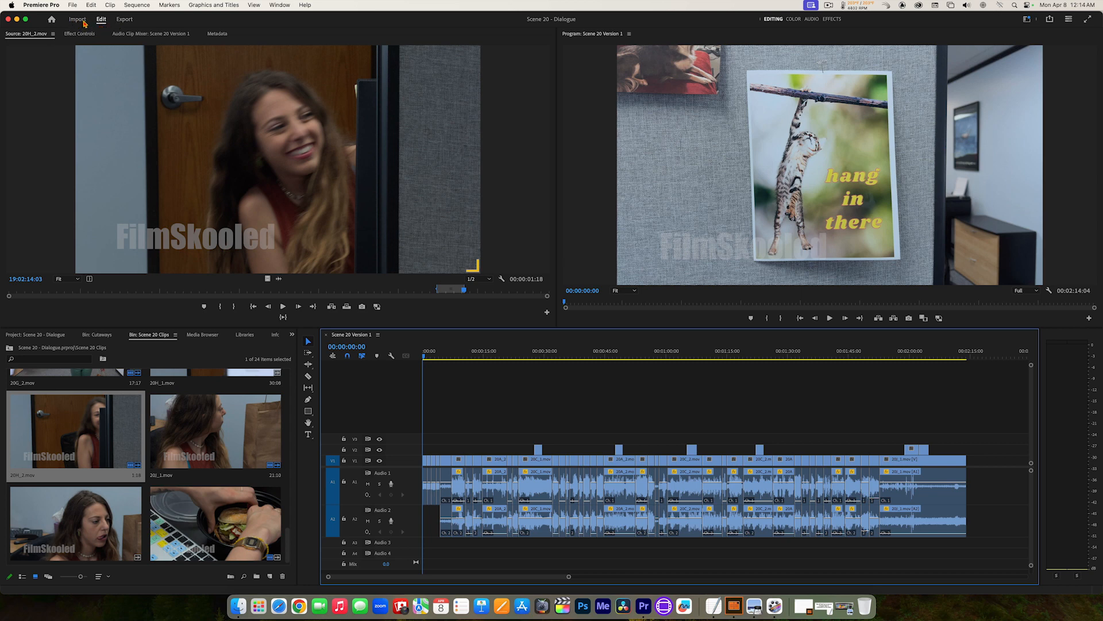
Step: Look over the media import page and open the export settings for the Scene 20 Version 1 sequence
{"action": "left_click", "coordinate": [81, 20]}
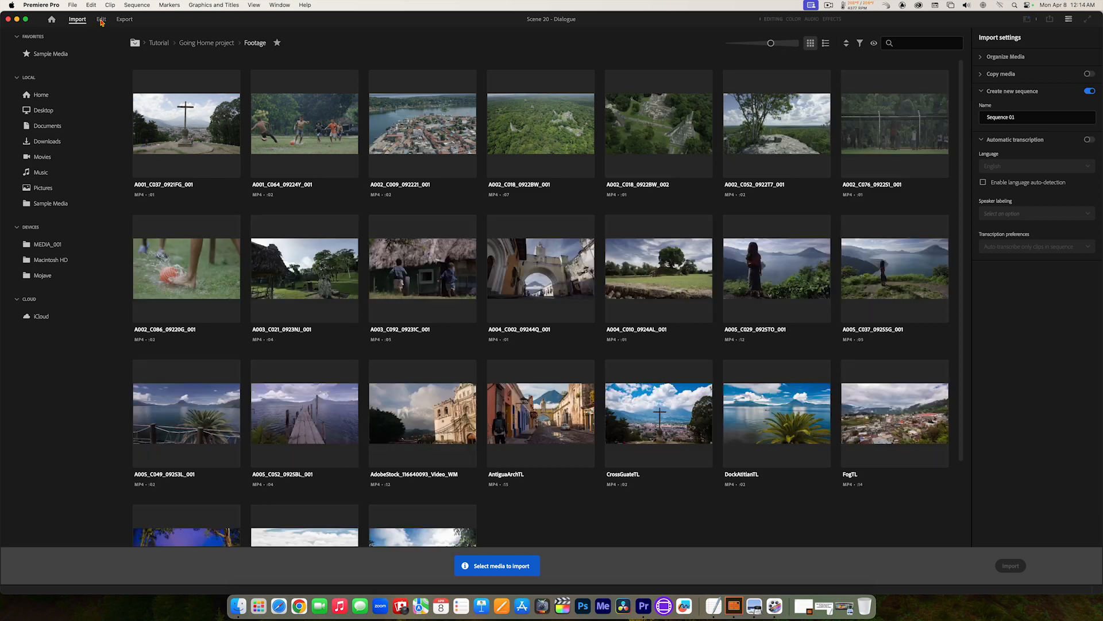
{"action": "left_click", "coordinate": [101, 20]}
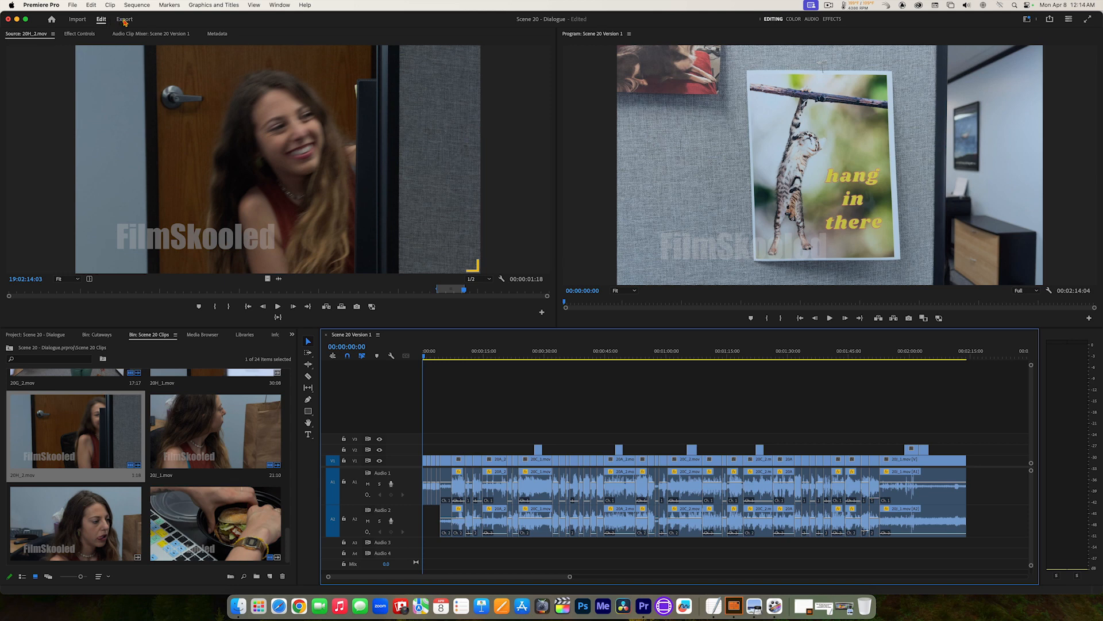
{"action": "left_click", "coordinate": [124, 20]}
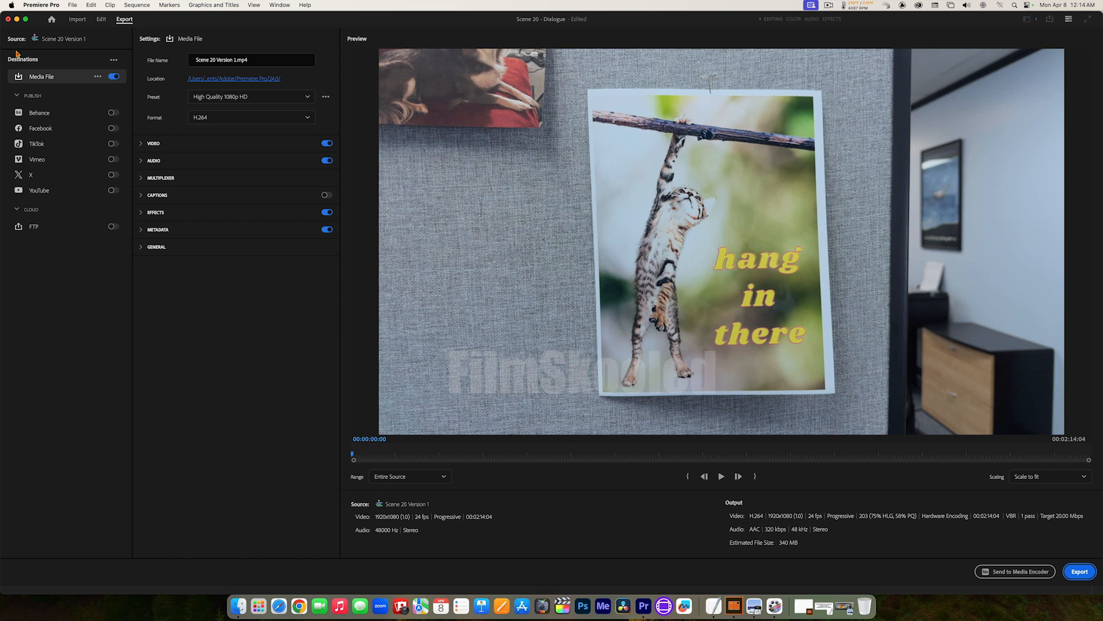
Step: Switch the export destination from Media File to YouTube and name the output file Scene 20_YouTube.mp4
{"action": "left_click", "coordinate": [114, 77]}
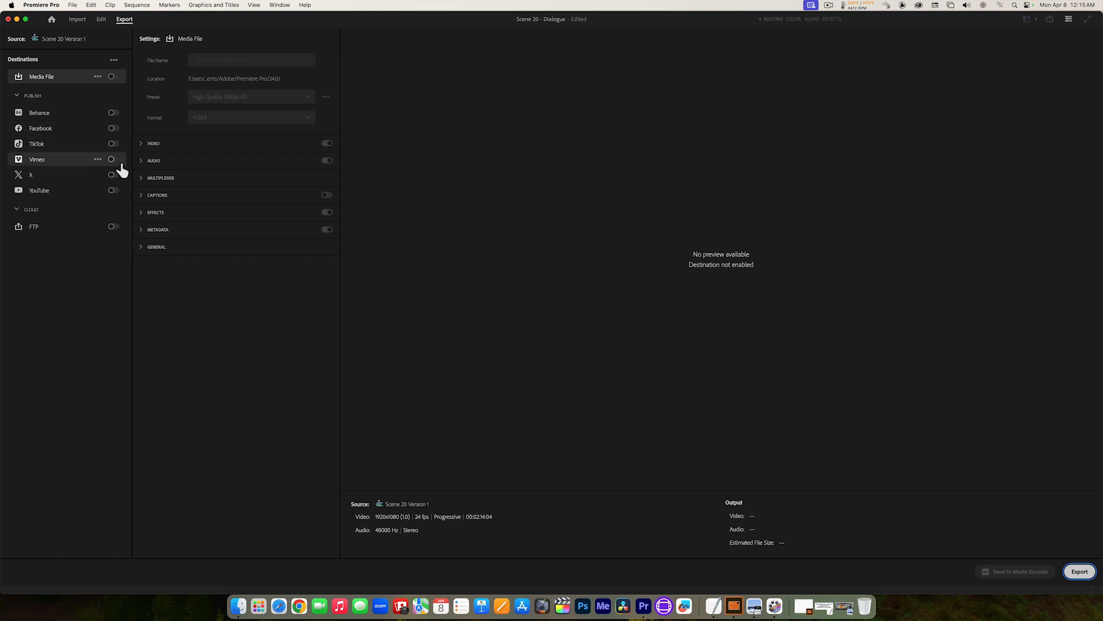
{"action": "left_click", "coordinate": [114, 192]}
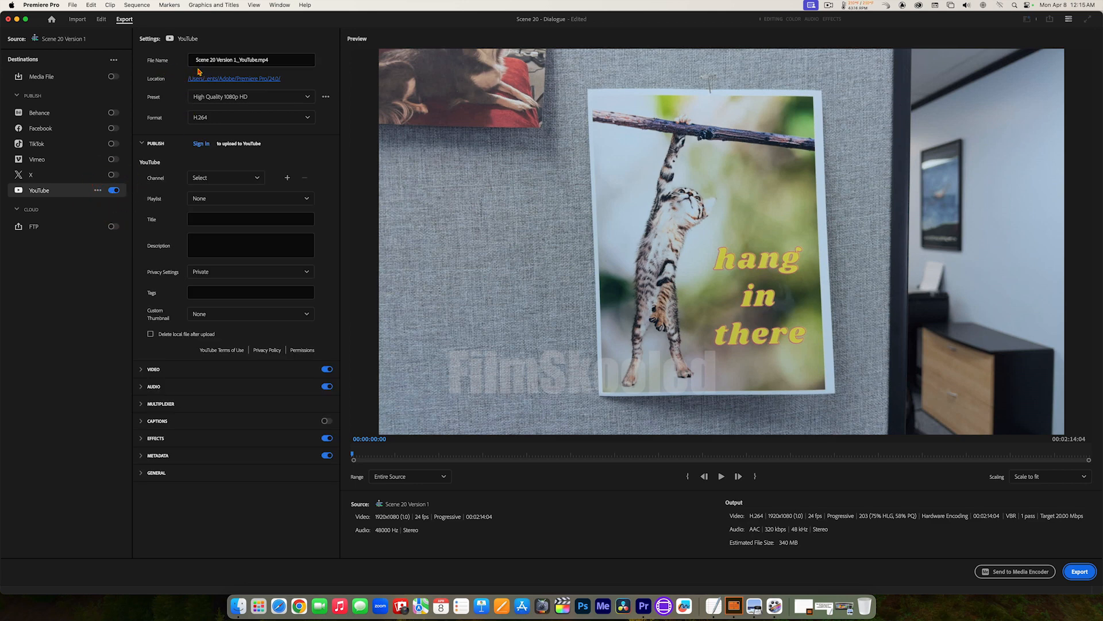
{"action": "left_click", "coordinate": [237, 61]}
{"action": "key", "text": "BackSpace"}
{"action": "key", "text": "BackSpace"}
{"action": "key", "text": "BackSpace"}
{"action": "key", "text": "BackSpace"}
{"action": "key", "text": "BackSpace"}
{"action": "key", "text": "BackSpace"}
{"action": "key", "text": "BackSpace"}
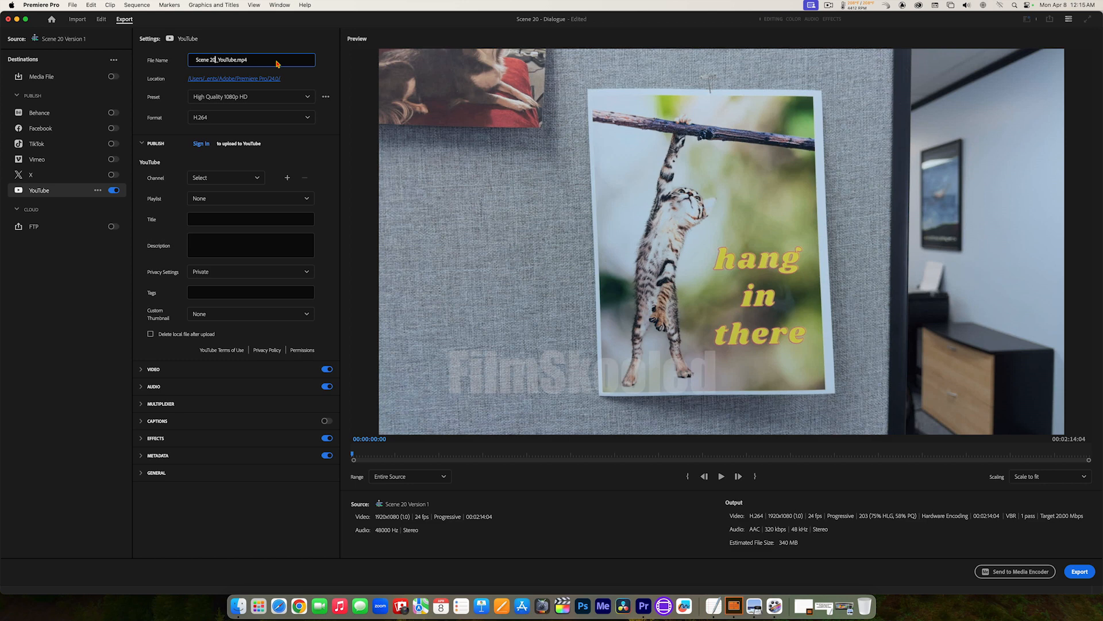
{"action": "left_click", "coordinate": [273, 60]}
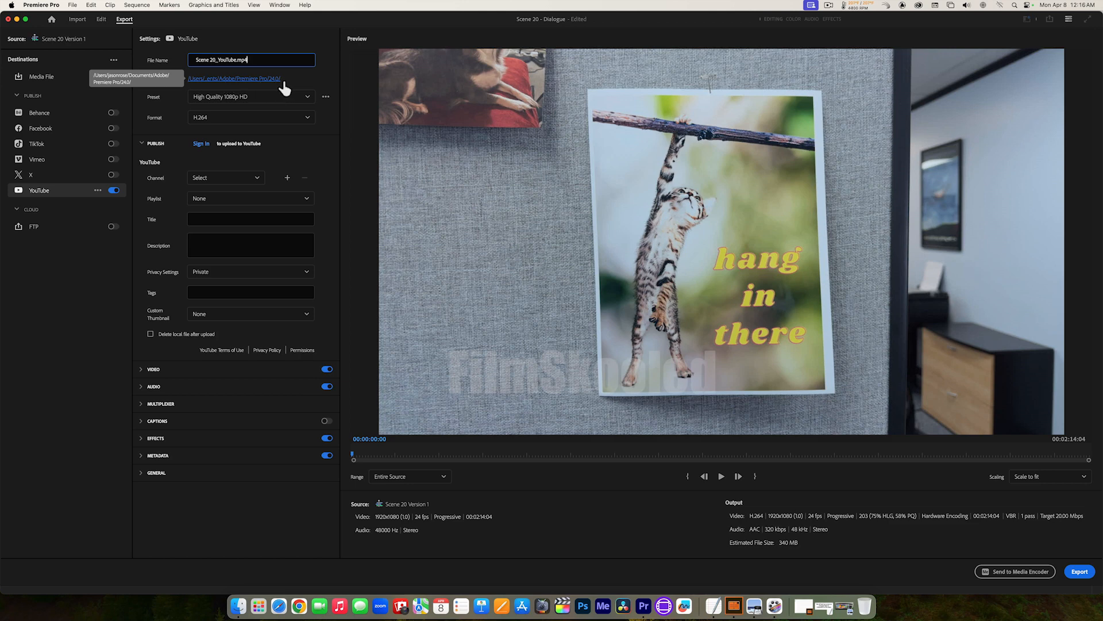
Step: Create an Exports folder on the MEDIA_001 drive and set it as the save location for Scene 20_YouTube
{"action": "left_click", "coordinate": [239, 80]}
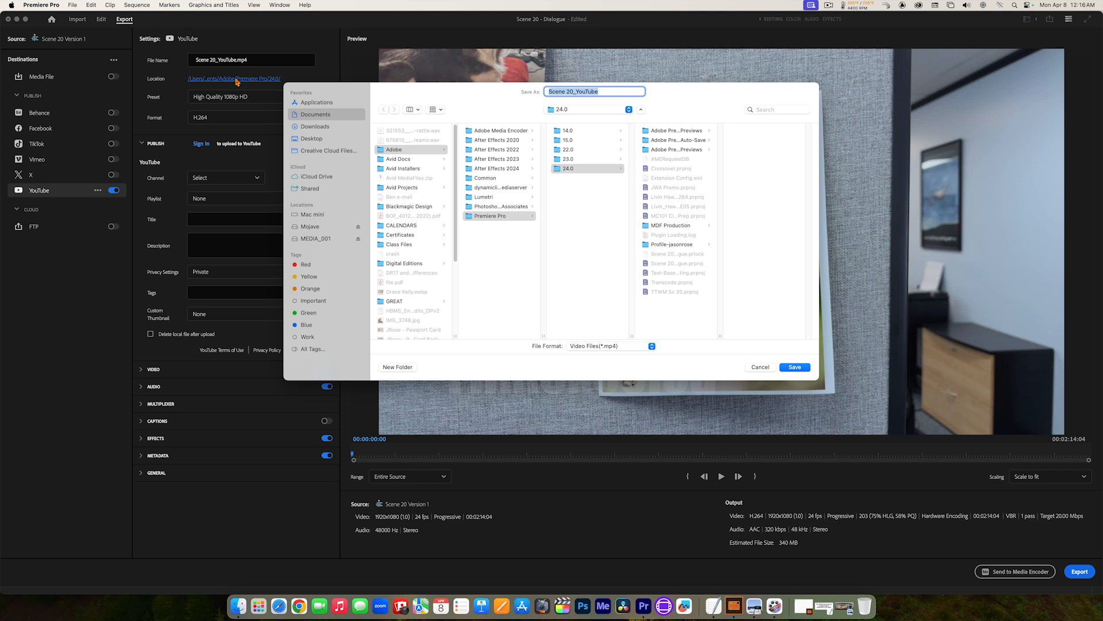
{"action": "left_click", "coordinate": [311, 239]}
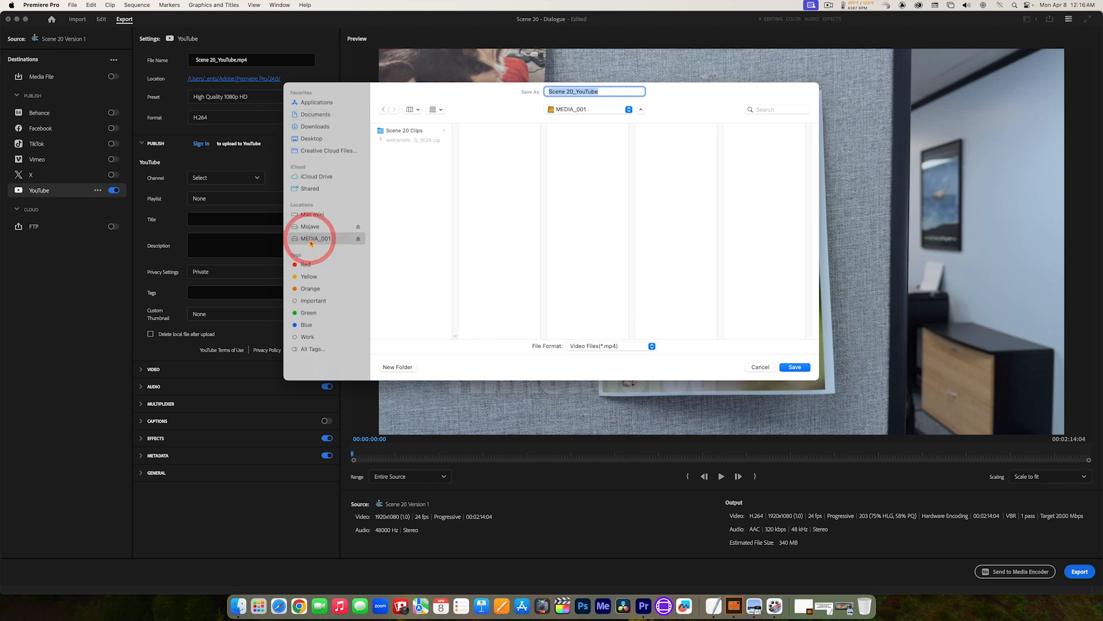
{"action": "left_click", "coordinate": [398, 367]}
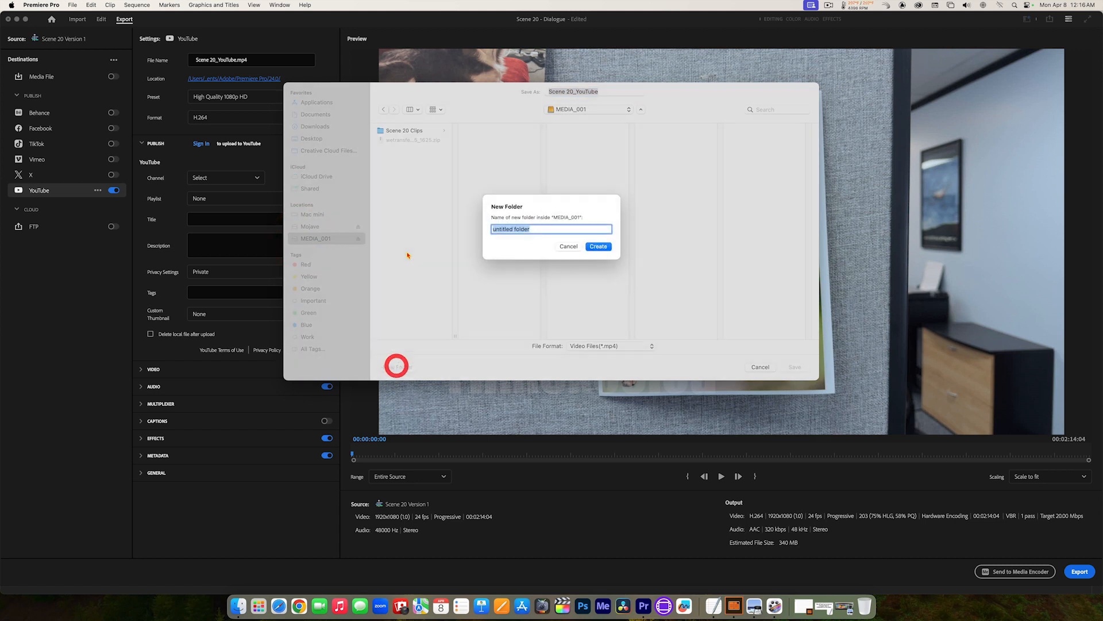
{"action": "type", "text": "Exports"}
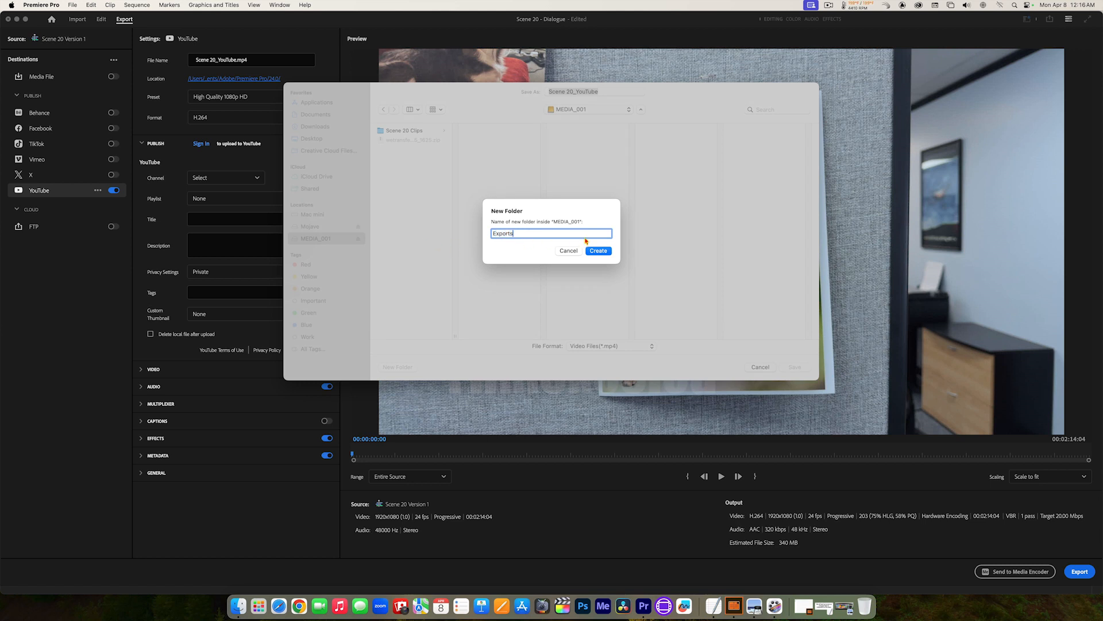
{"action": "left_click", "coordinate": [601, 251]}
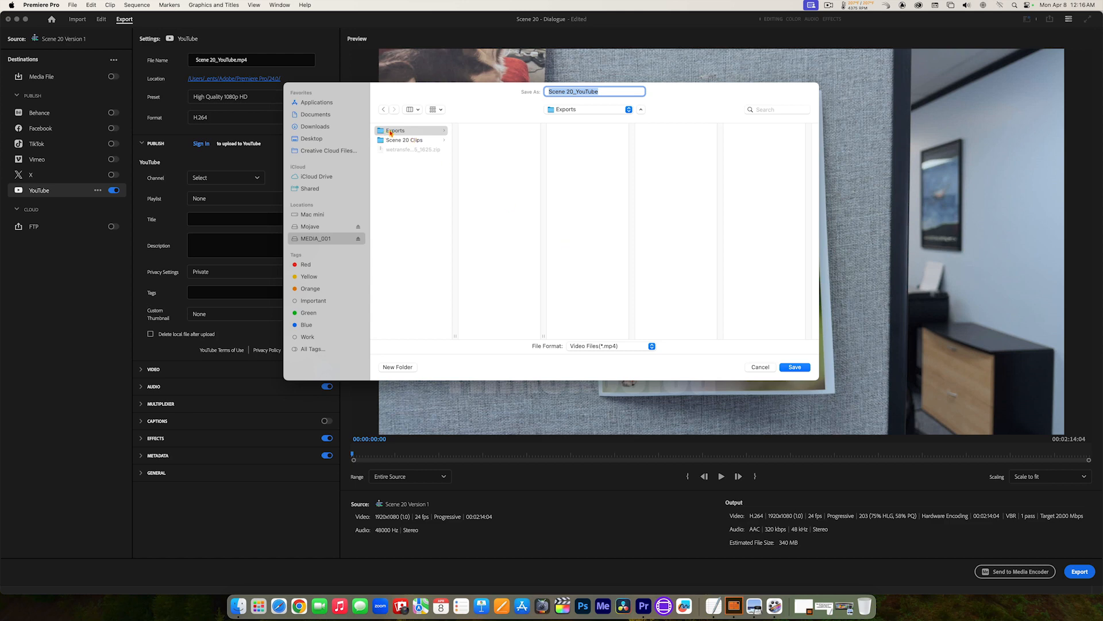
{"action": "left_click", "coordinate": [796, 366]}
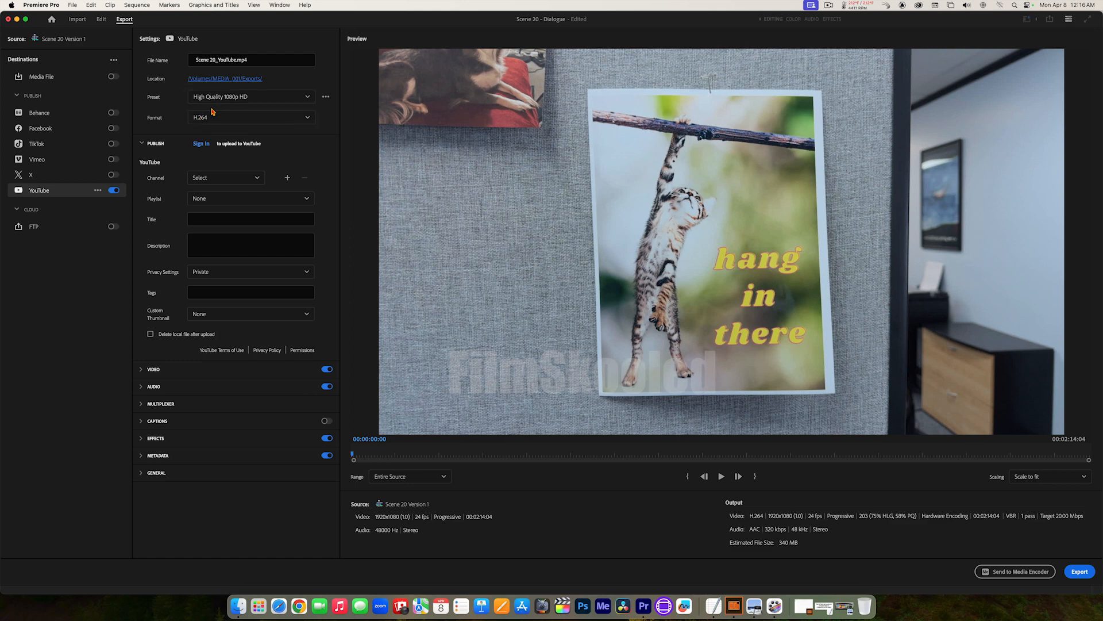
Step: Choose the High Quality 1080p HD preset and review the video, audio, effects and metadata export settings
{"action": "left_click", "coordinate": [309, 99]}
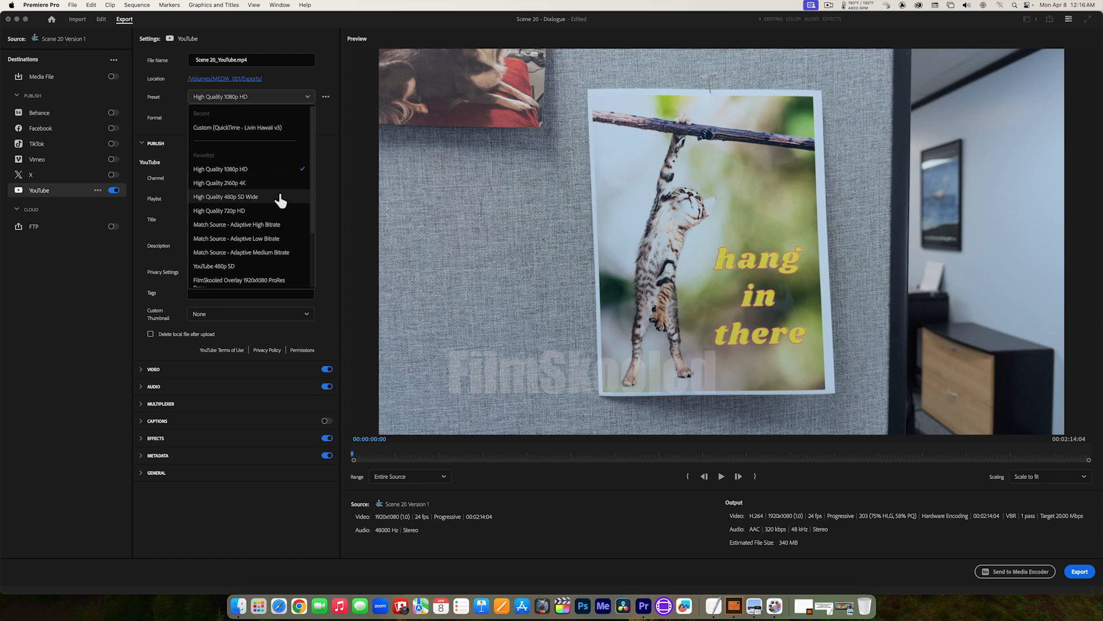
{"action": "left_click", "coordinate": [261, 171]}
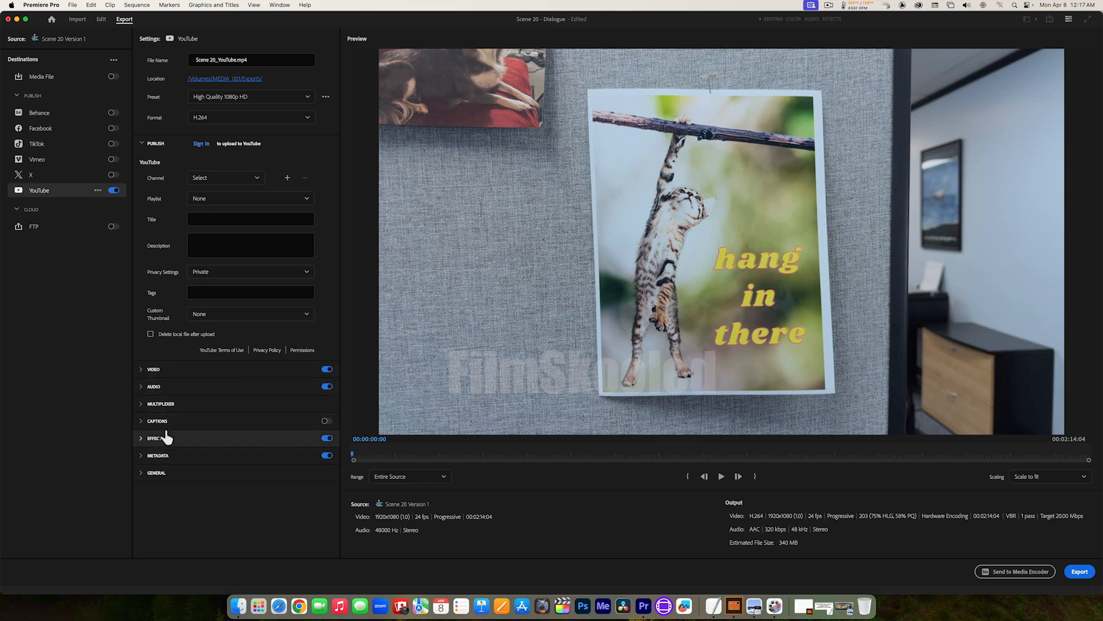
{"action": "left_click", "coordinate": [140, 369]}
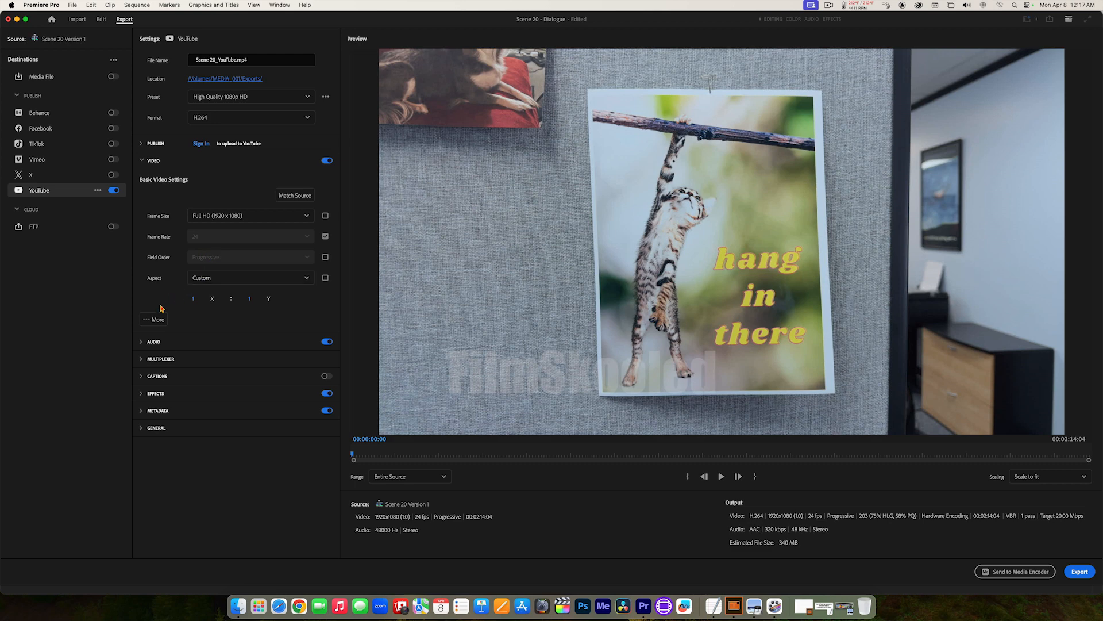
{"action": "left_click", "coordinate": [143, 342]}
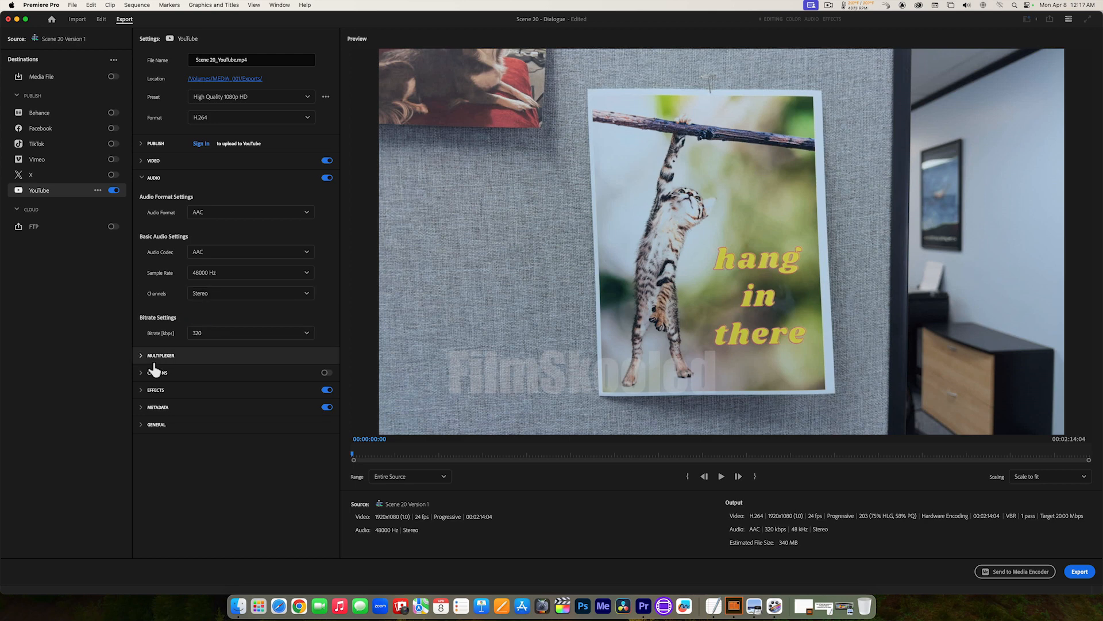
{"action": "left_click", "coordinate": [148, 390]}
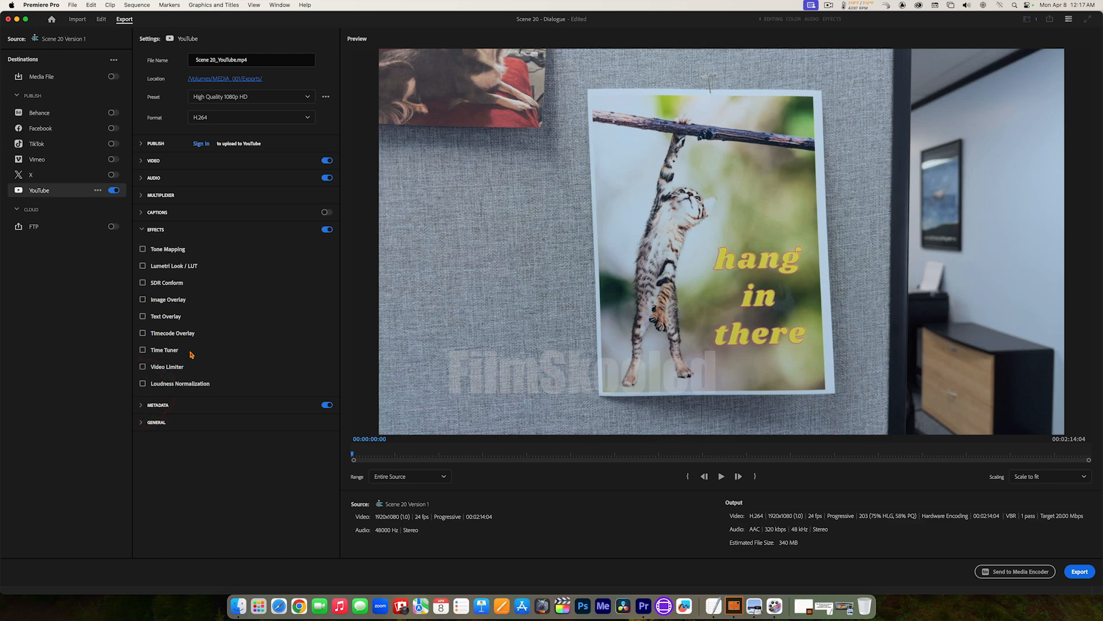
{"action": "left_click", "coordinate": [149, 230]}
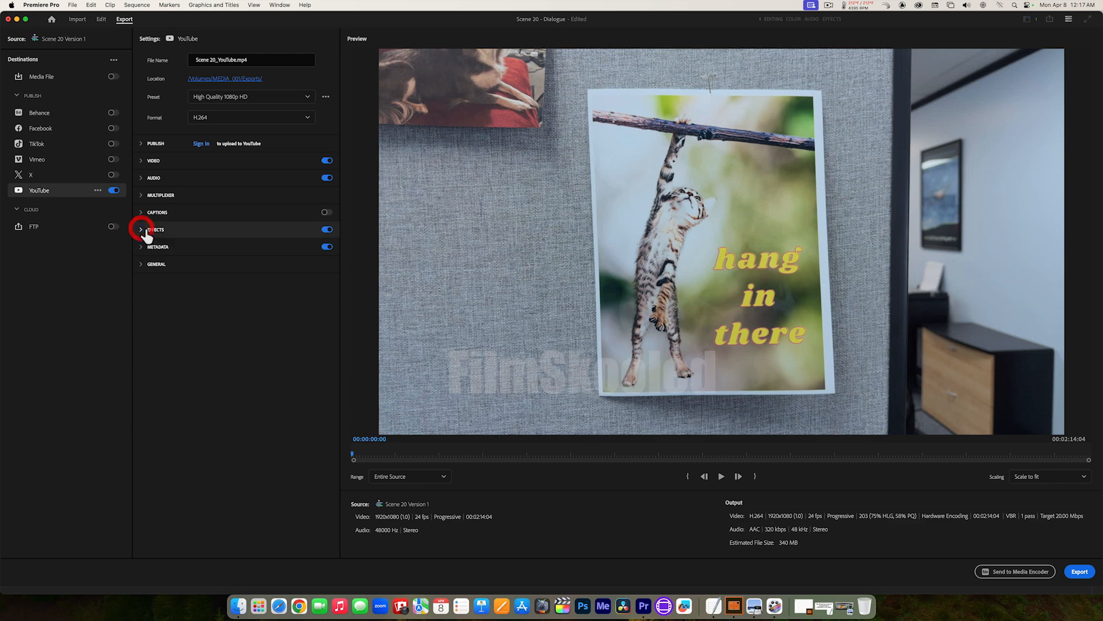
{"action": "left_click", "coordinate": [147, 247]}
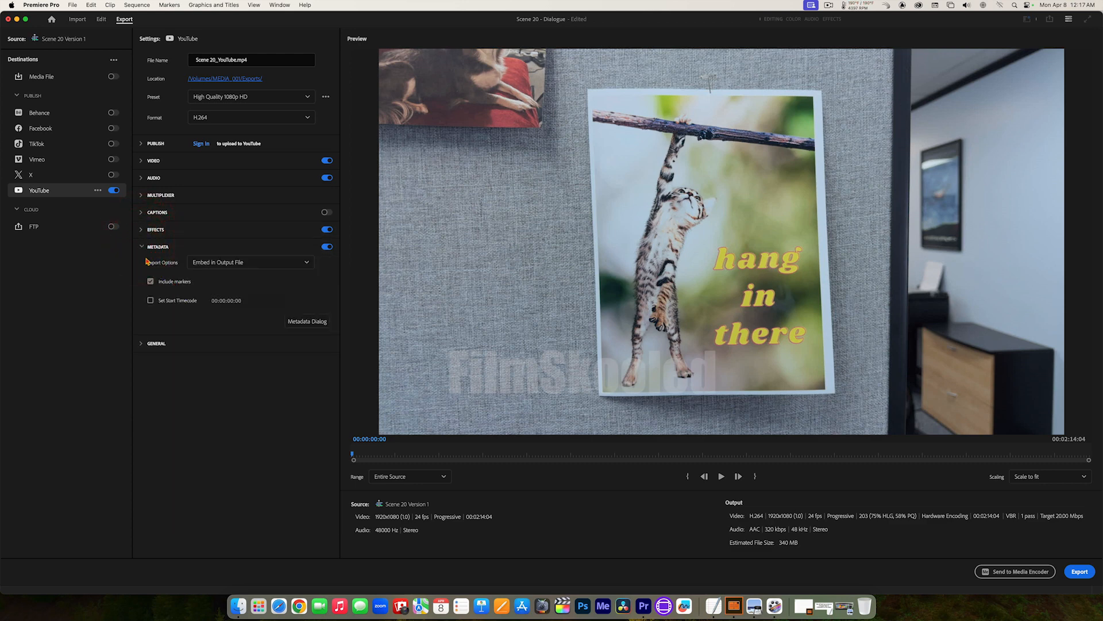
{"action": "left_click", "coordinate": [143, 248]}
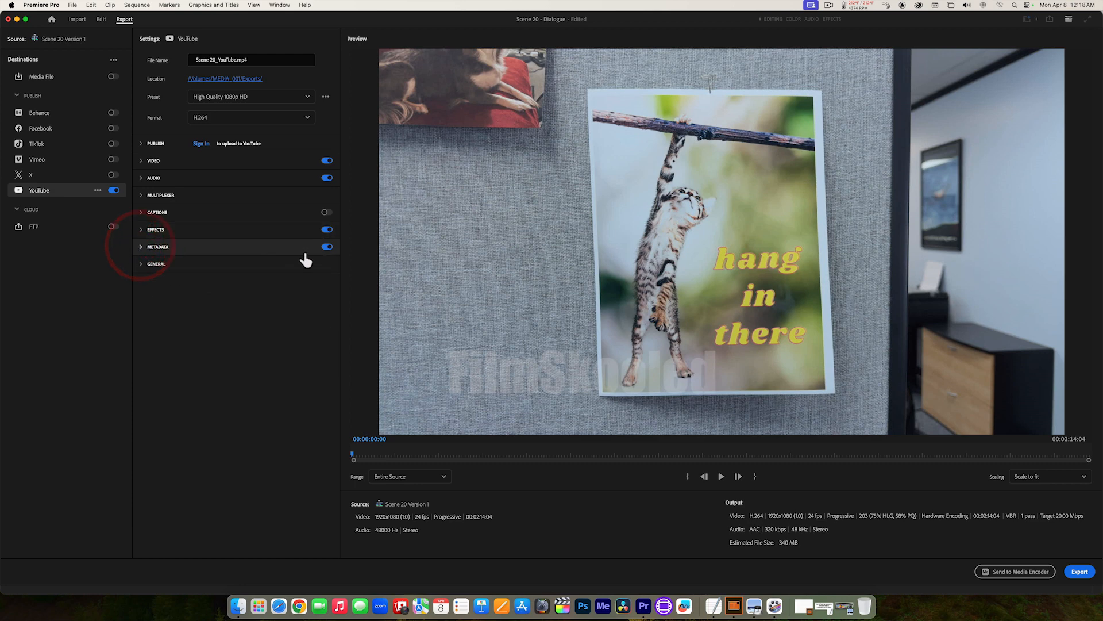
Step: Disable effects and metadata for the YouTube output and export the sequence
{"action": "left_click", "coordinate": [327, 229]}
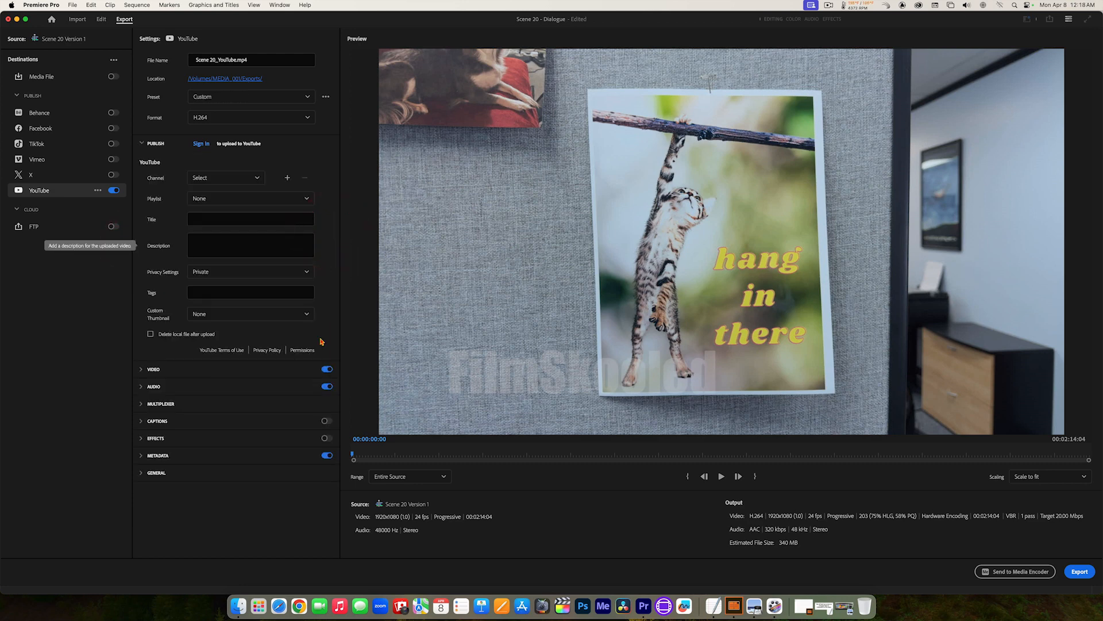
{"action": "left_click", "coordinate": [327, 455]}
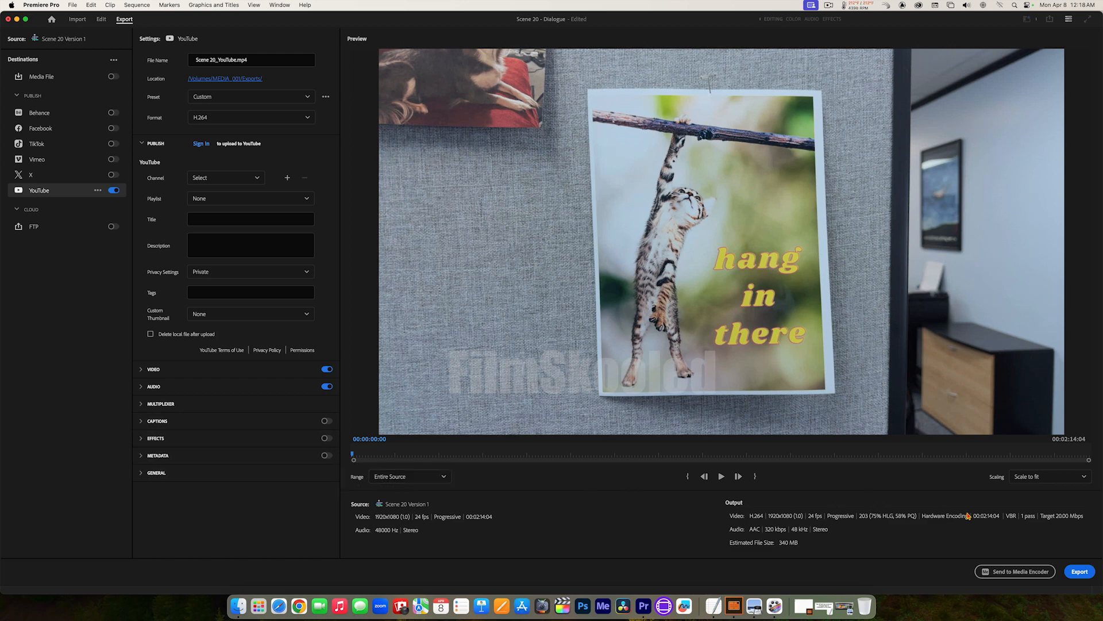
{"action": "left_click", "coordinate": [1081, 572]}
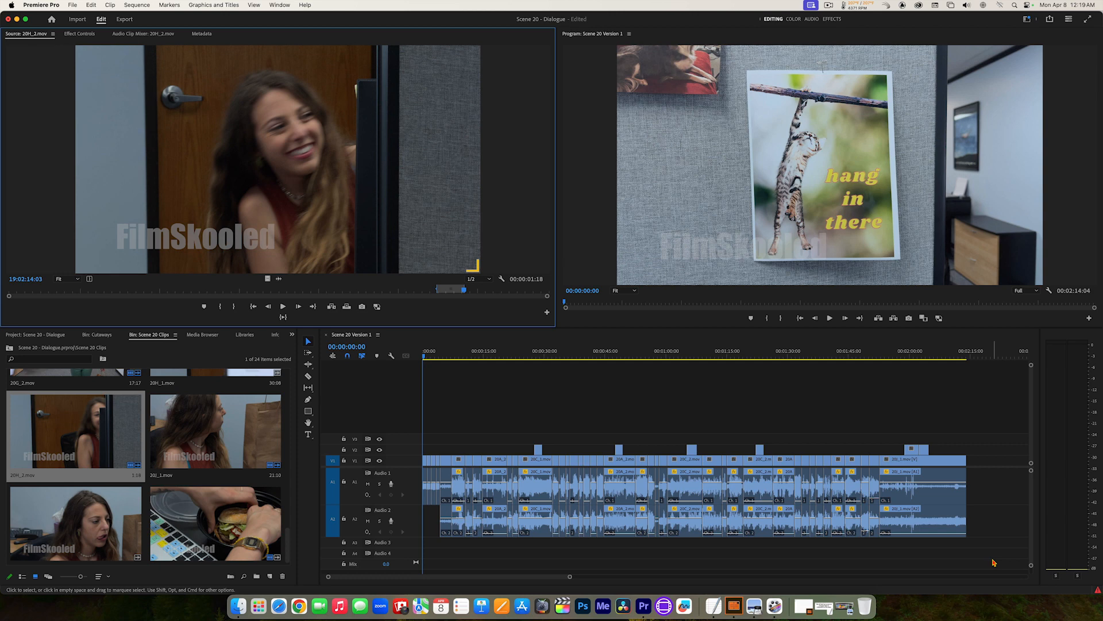
Step: Switch to Finder and locate the exported Scene 20_YouTube.mp4 in the Exports folder on MEDIA_001, widening the column to show its full name
{"action": "key", "text": "super+h"}
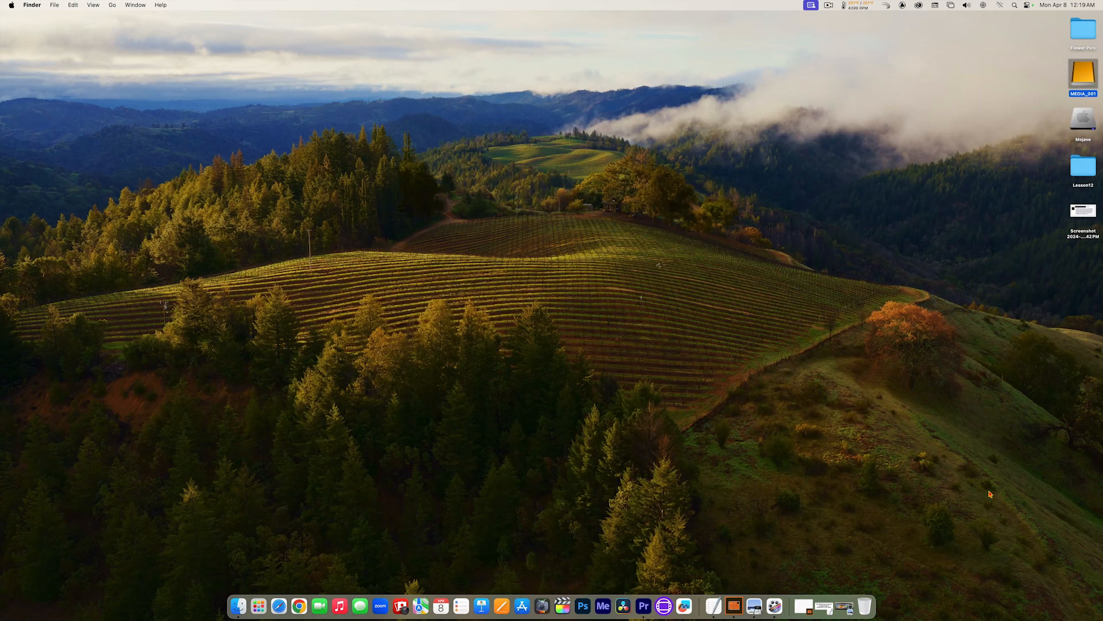
{"action": "double_click", "coordinate": [1085, 75]}
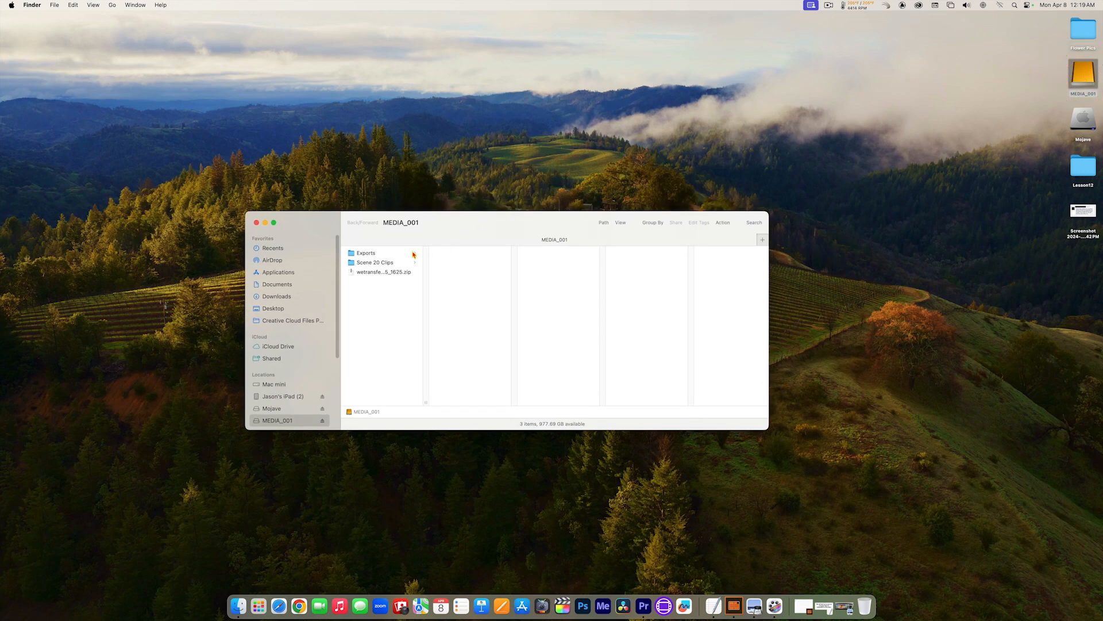
{"action": "left_click", "coordinate": [401, 252]}
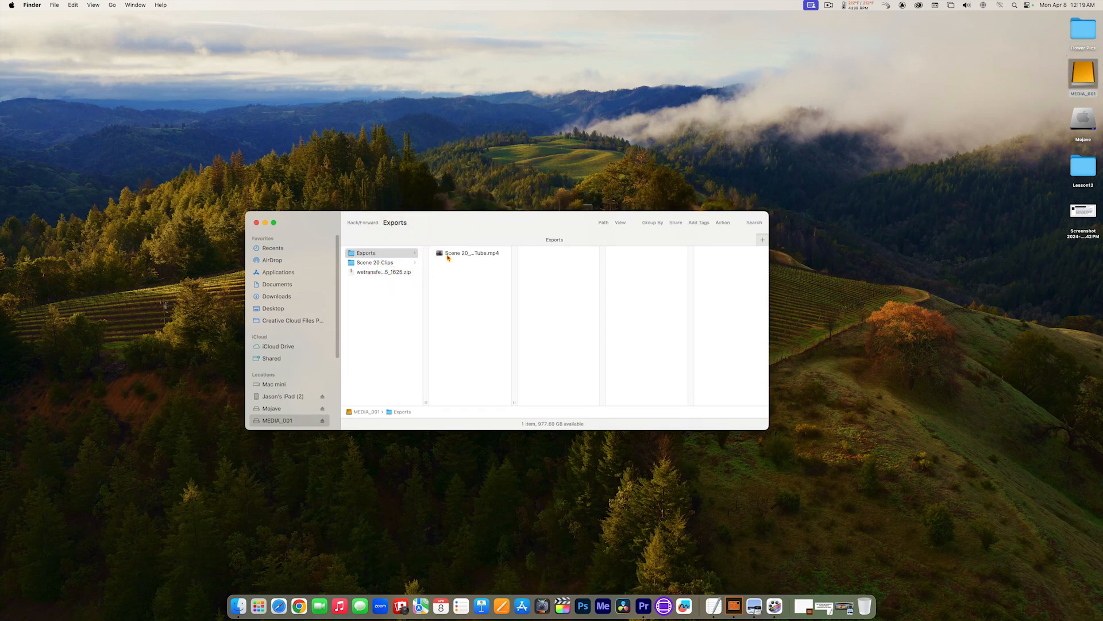
{"action": "left_click", "coordinate": [448, 255]}
{"action": "left_click_drag", "start_coordinate": [515, 402], "coordinate": [562, 400]}
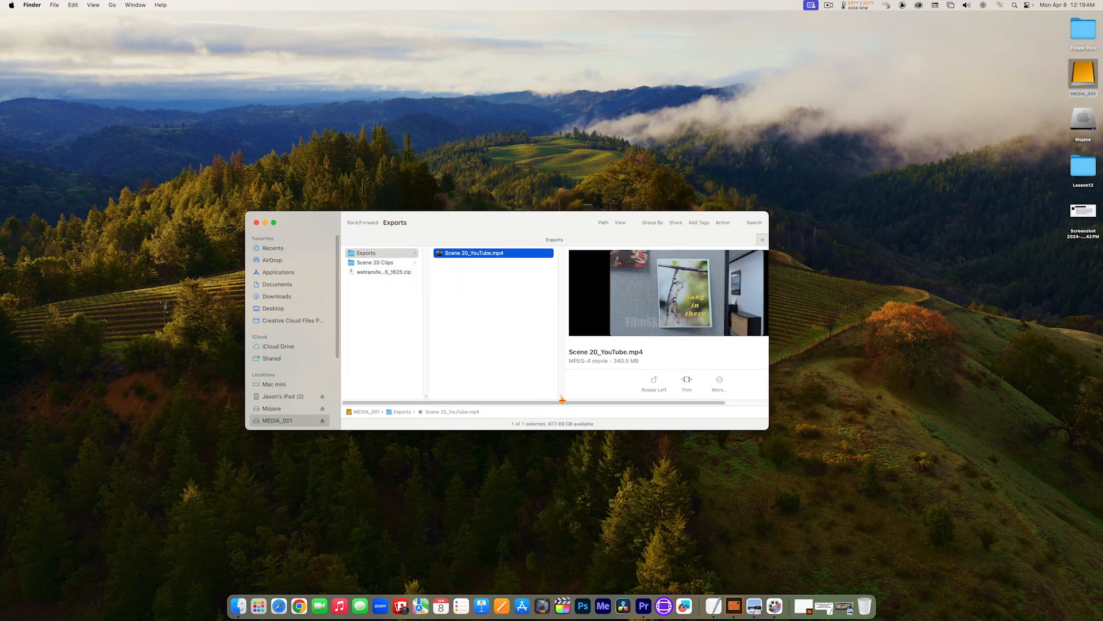
Step: Open Scene 20_YouTube.mp4 in QuickTime Player, play it through to check the export, and return to Premiere Pro
{"action": "left_click", "coordinate": [440, 253]}
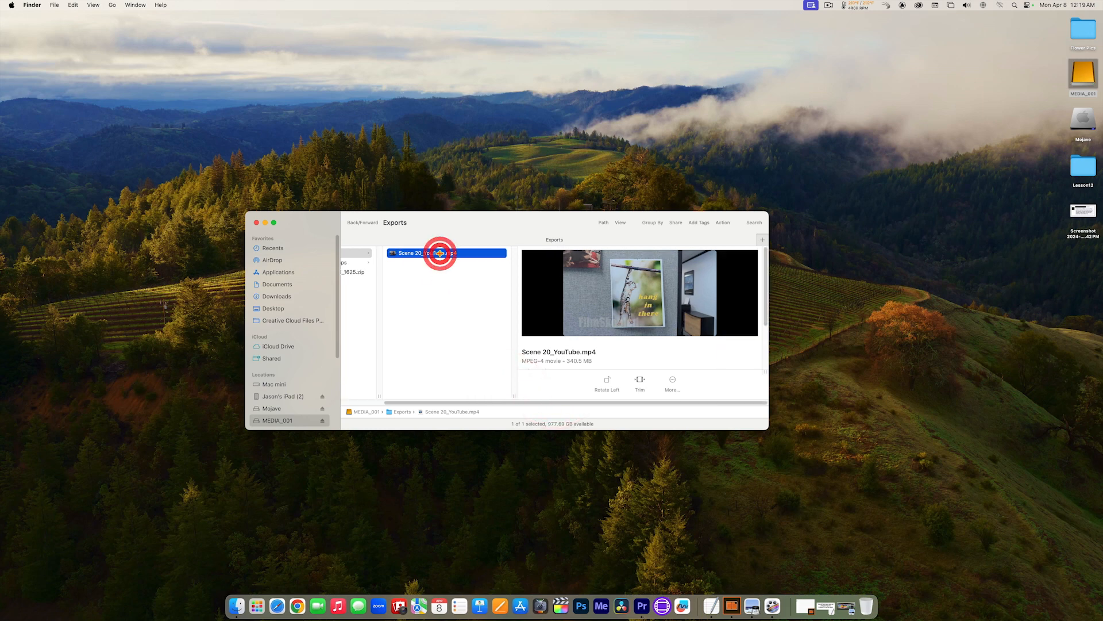
{"action": "double_click", "coordinate": [440, 253]}
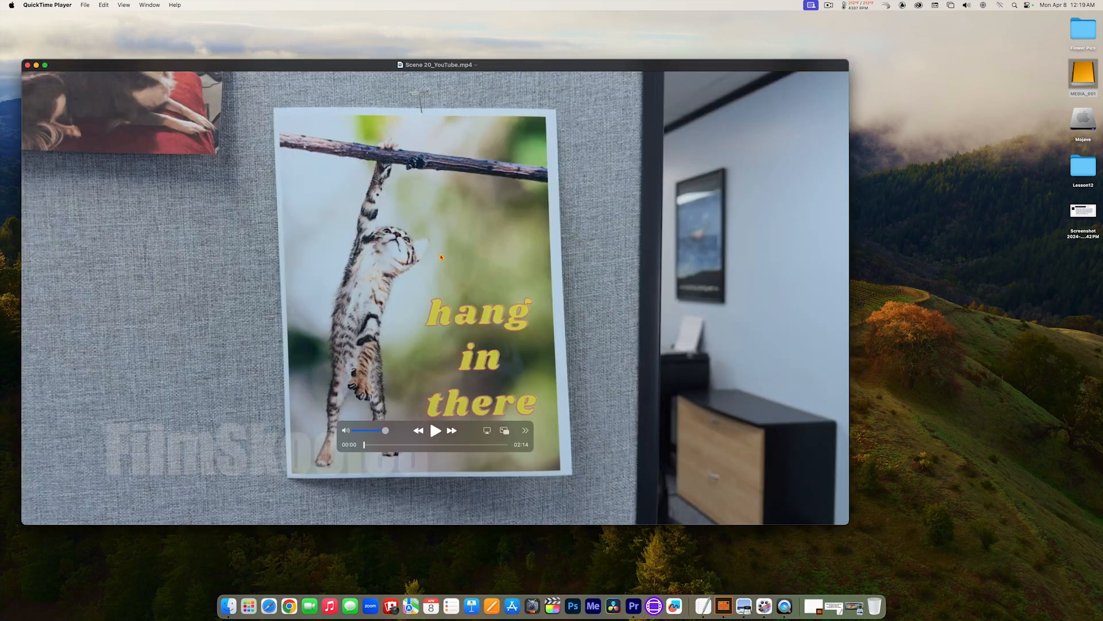
{"action": "left_click", "coordinate": [435, 431]}
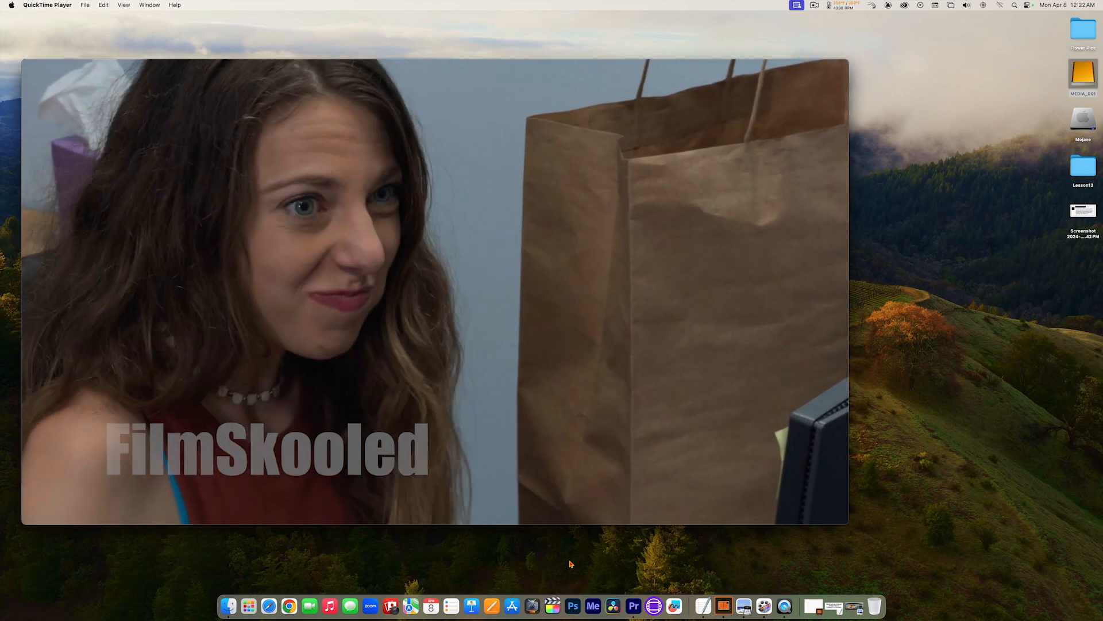
{"action": "left_click", "coordinate": [633, 606]}
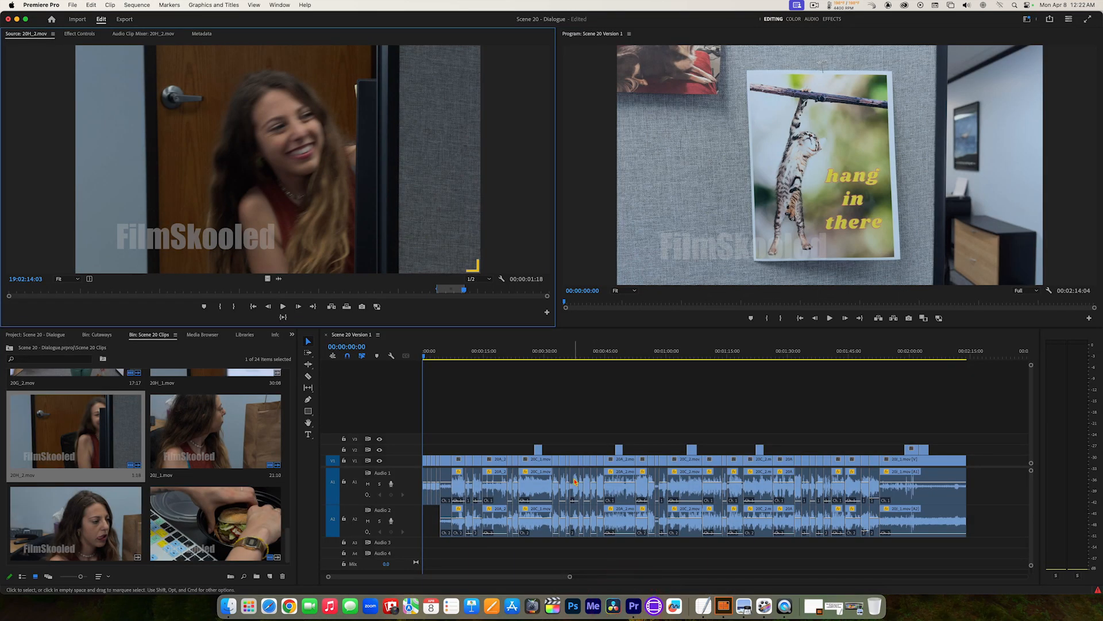